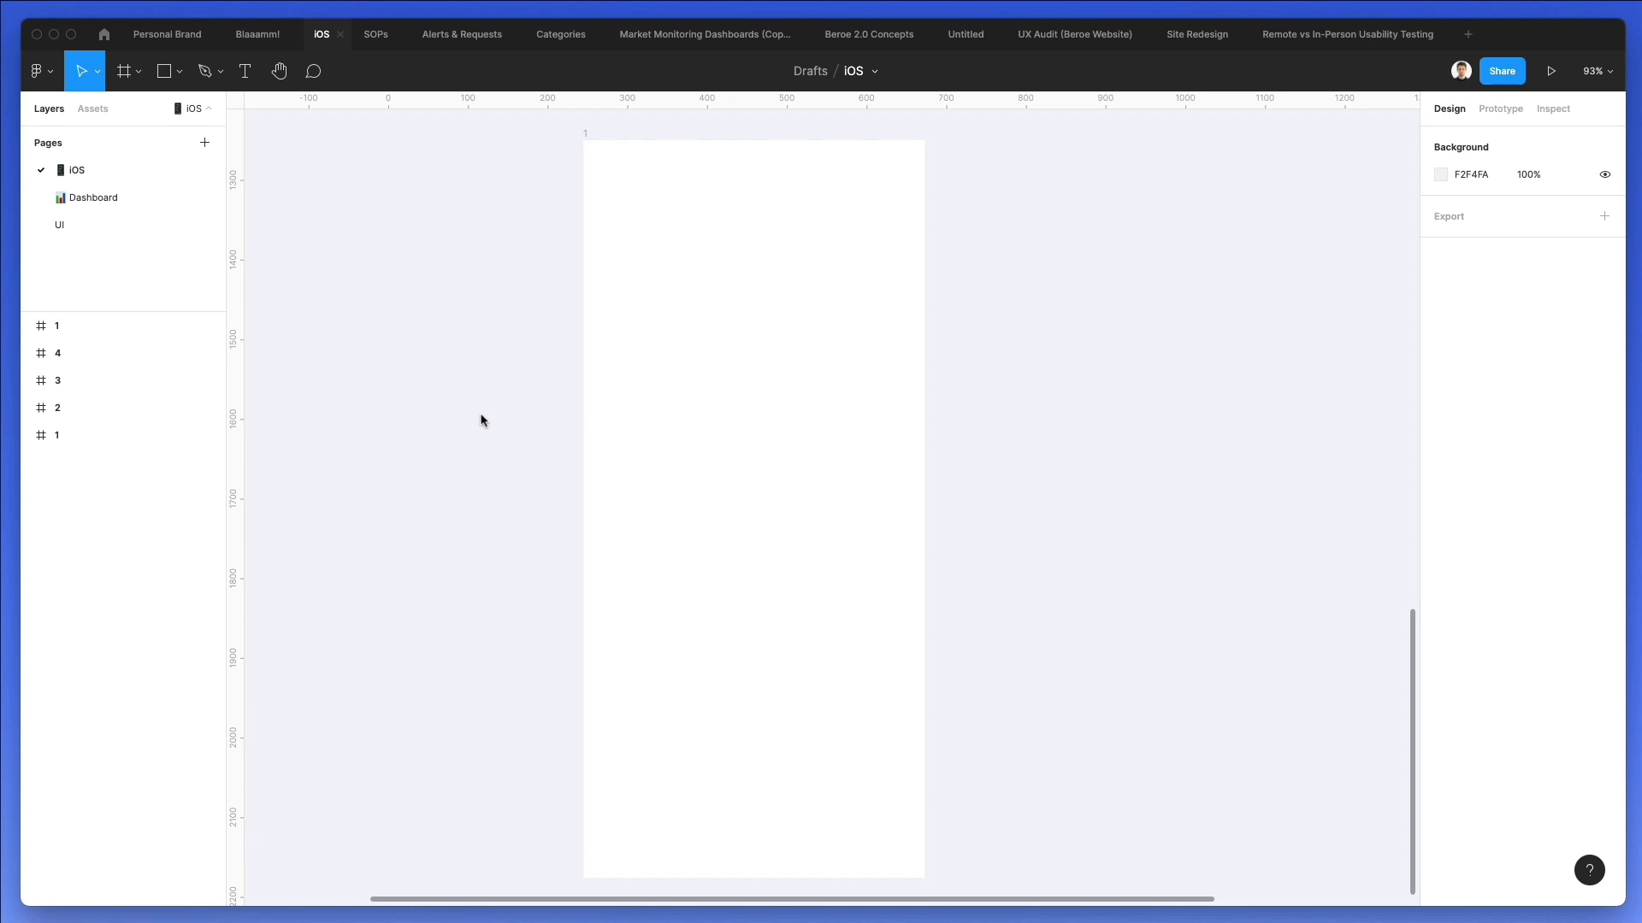
Add a layout grid to the empty 428 × 926 frame and set it to 2 columns.
click(583, 142)
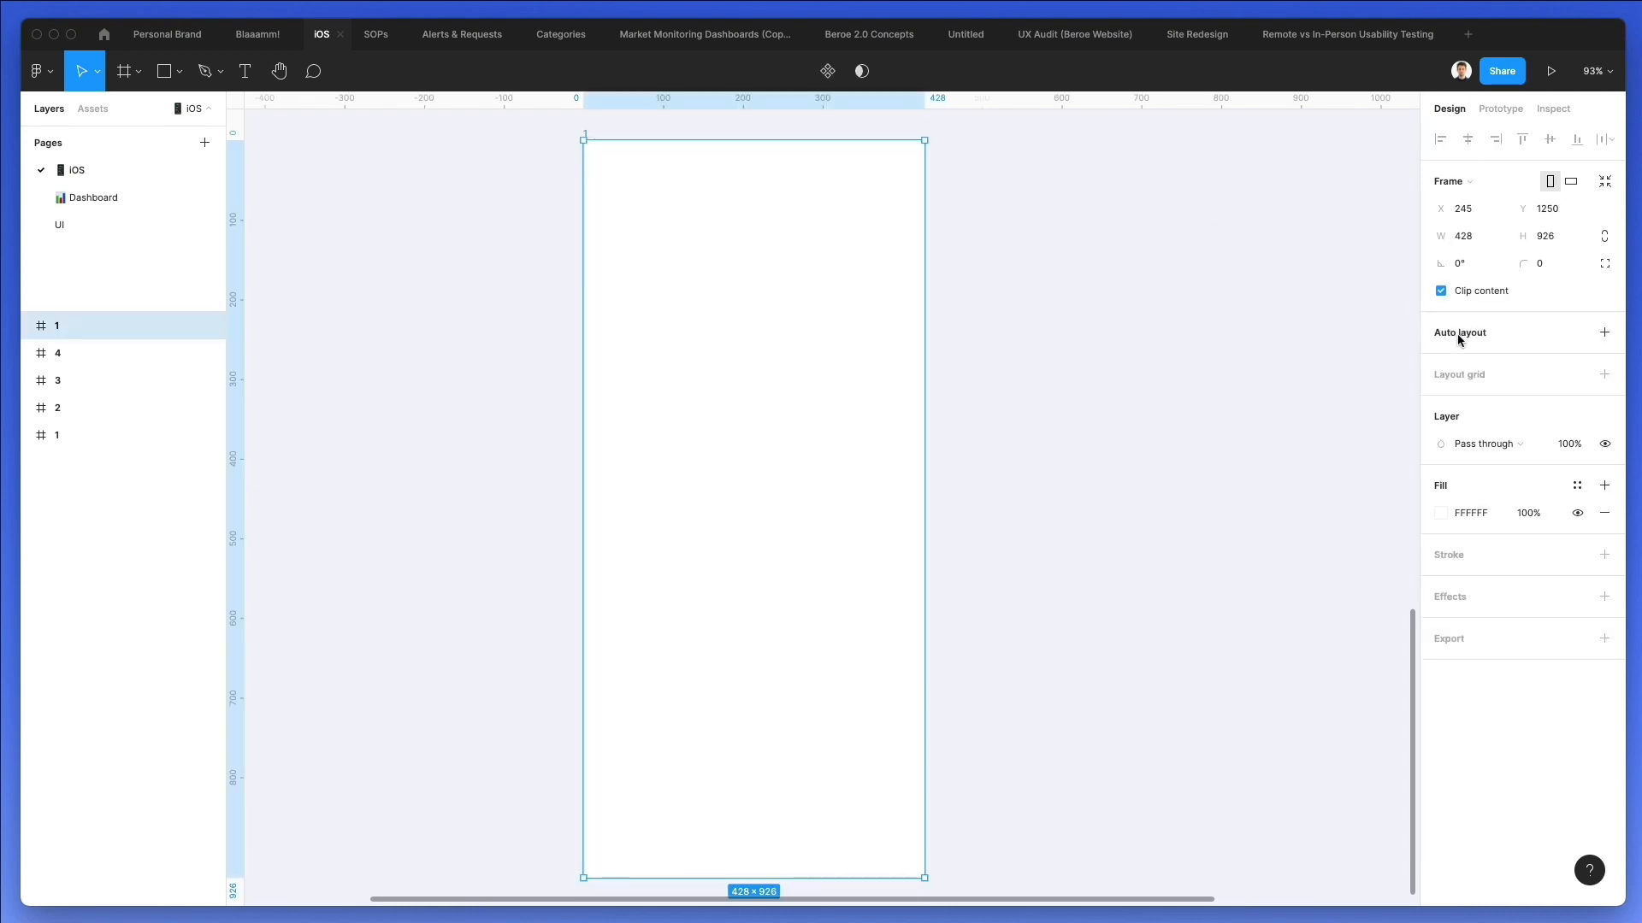
click(1465, 373)
click(1439, 403)
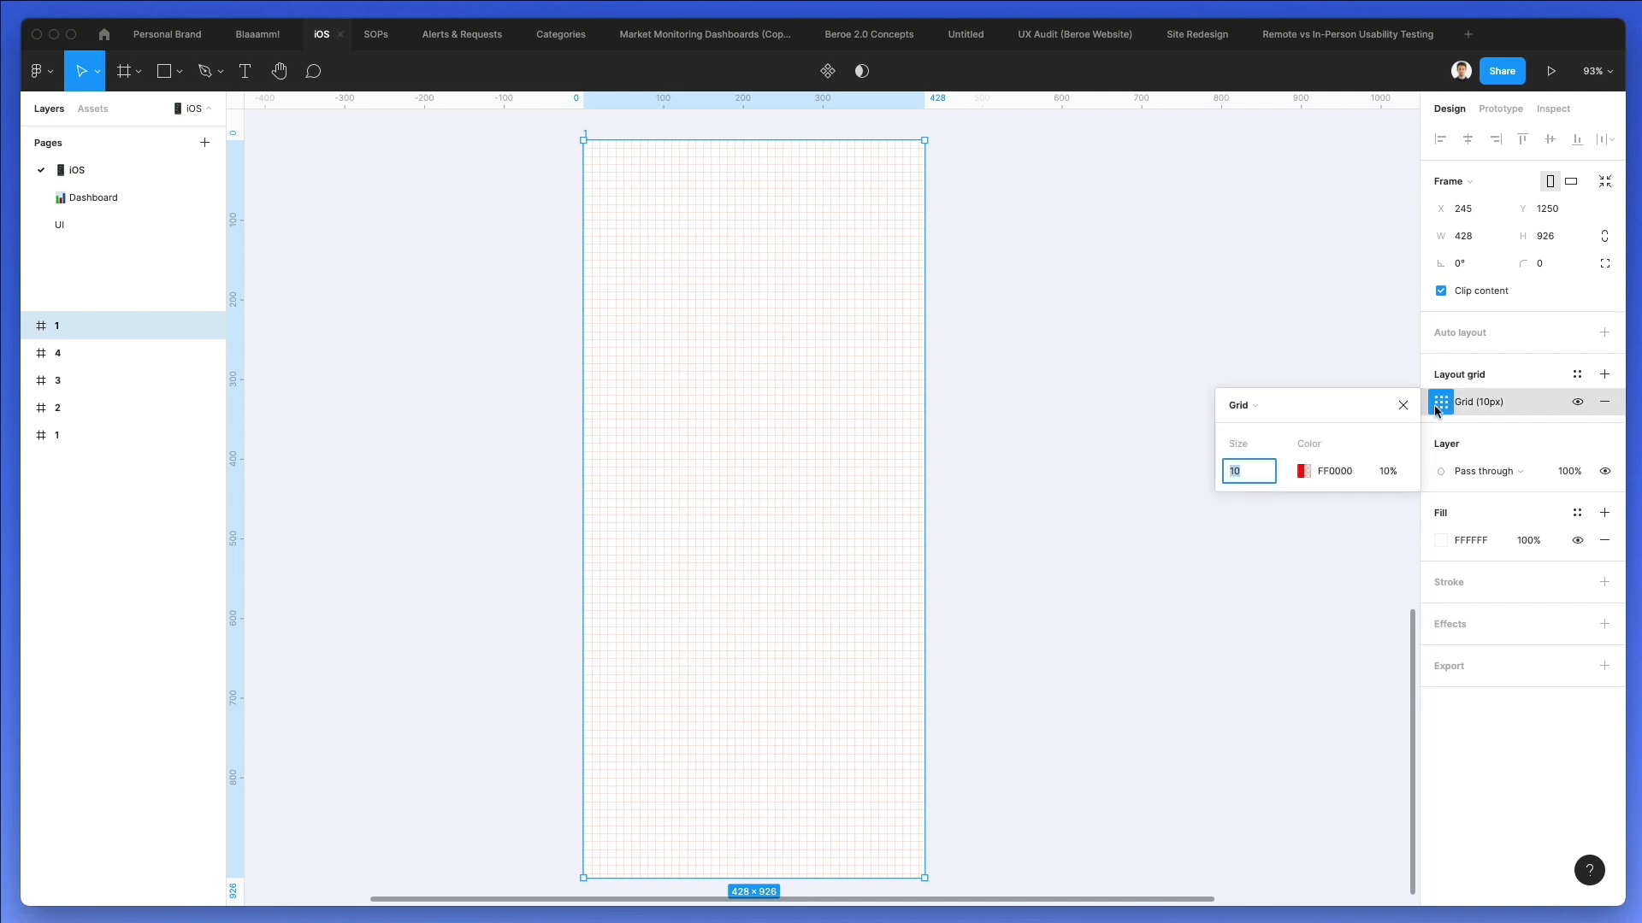
click(1241, 405)
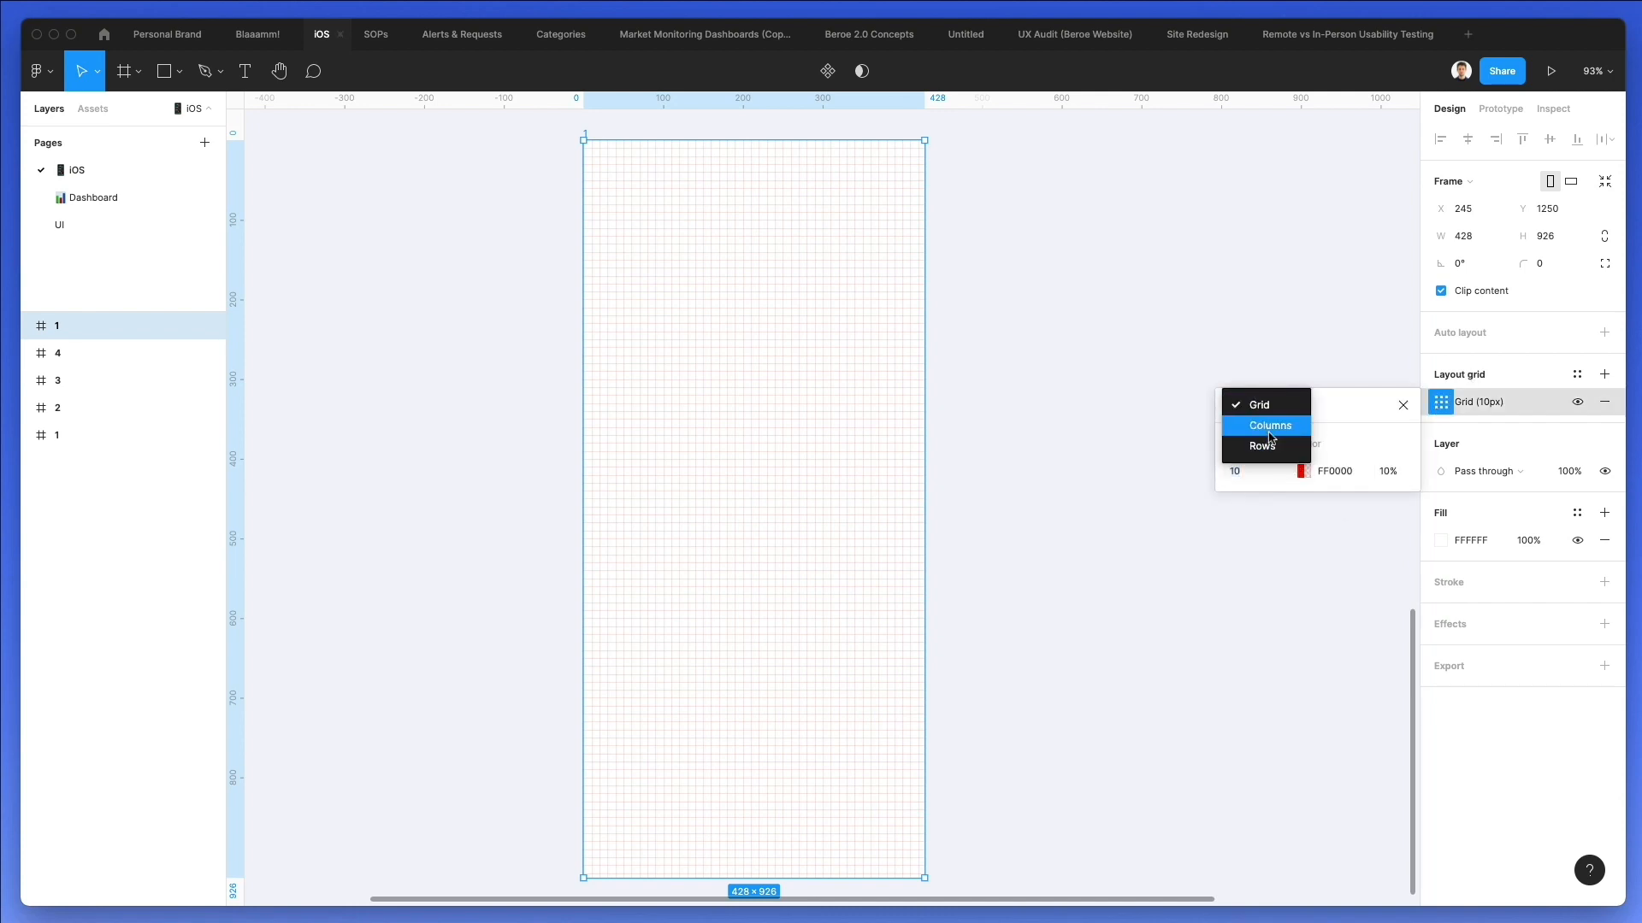
click(1269, 428)
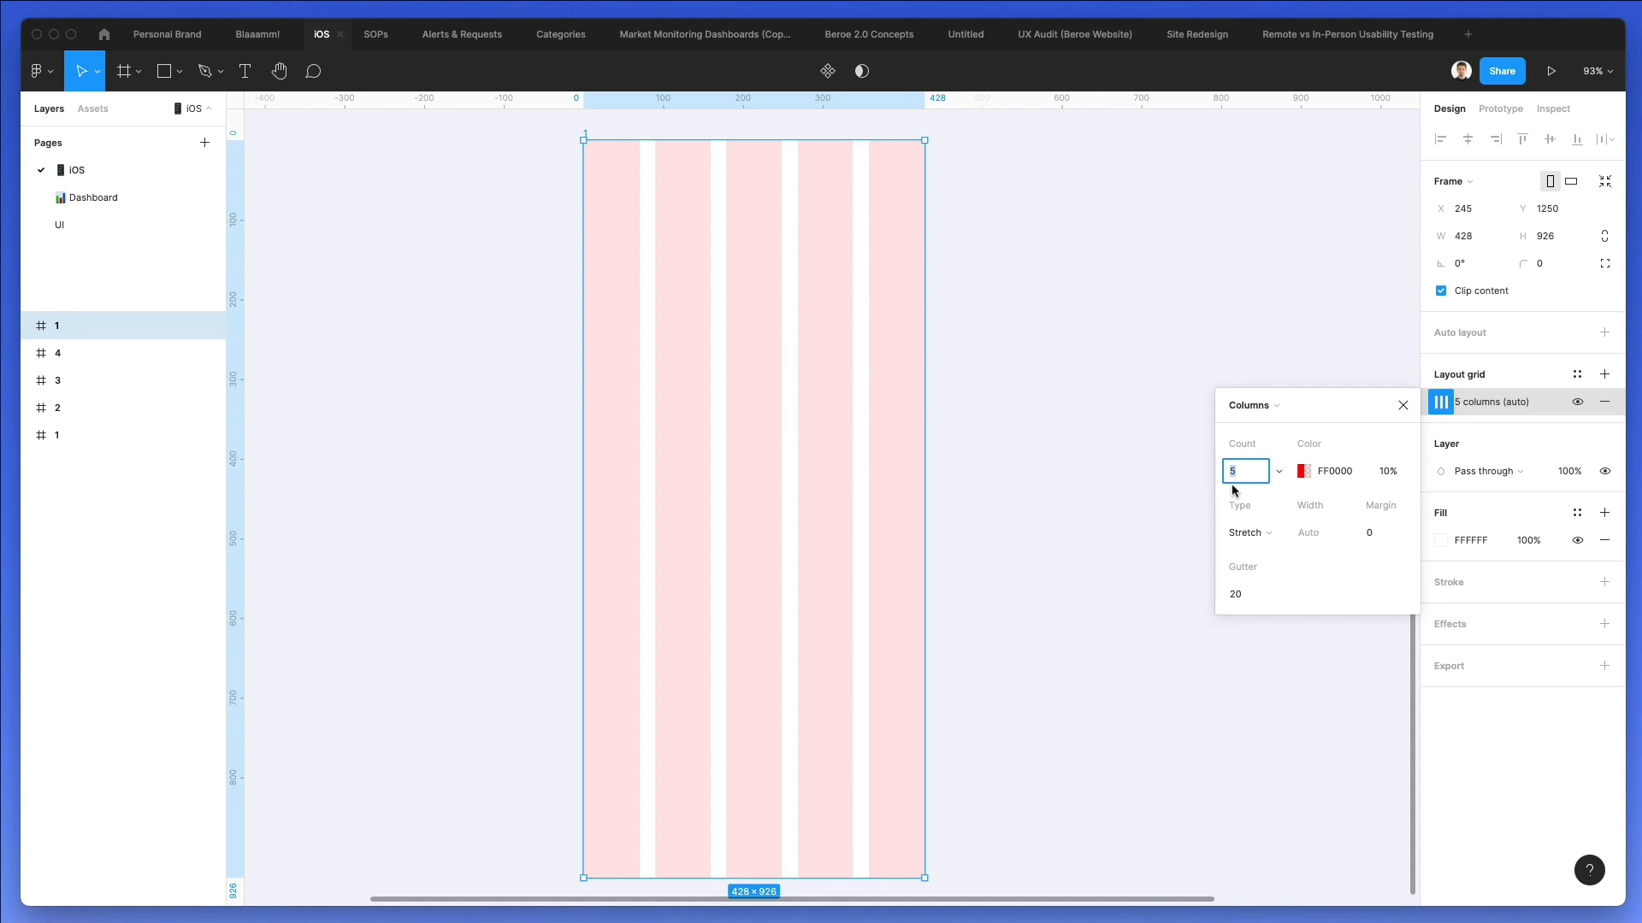
key(Down)
key(Down)
key(Down)
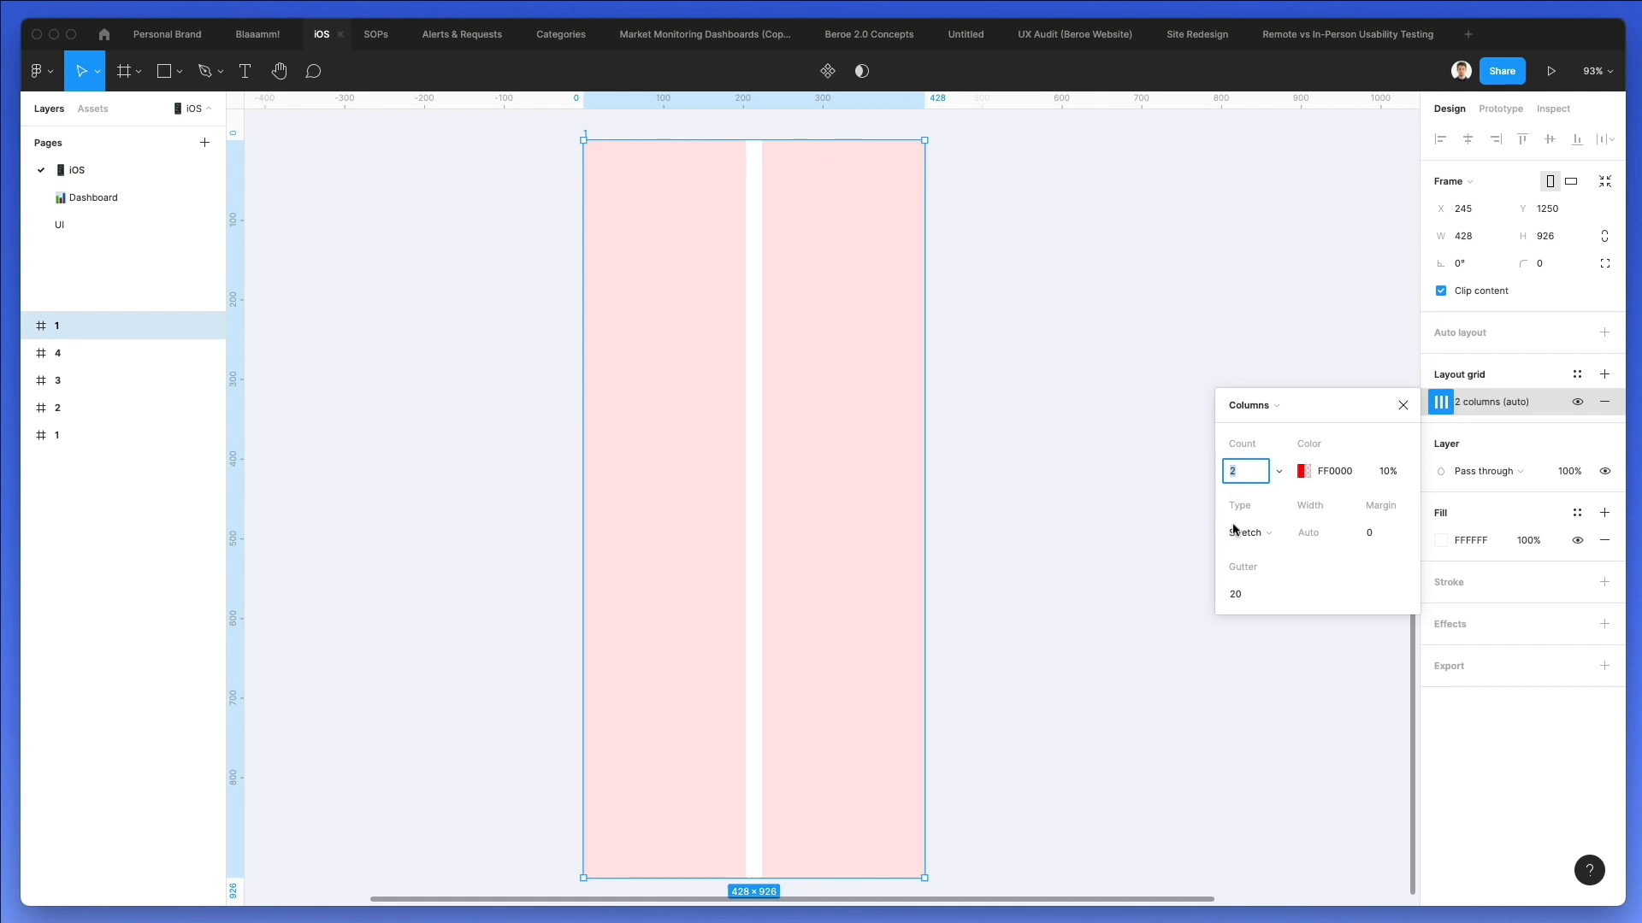
Set the column grid's margin to 25.
click(1368, 535)
text(20)
key(Return)
key(Up)
key(Up)
key(Up)
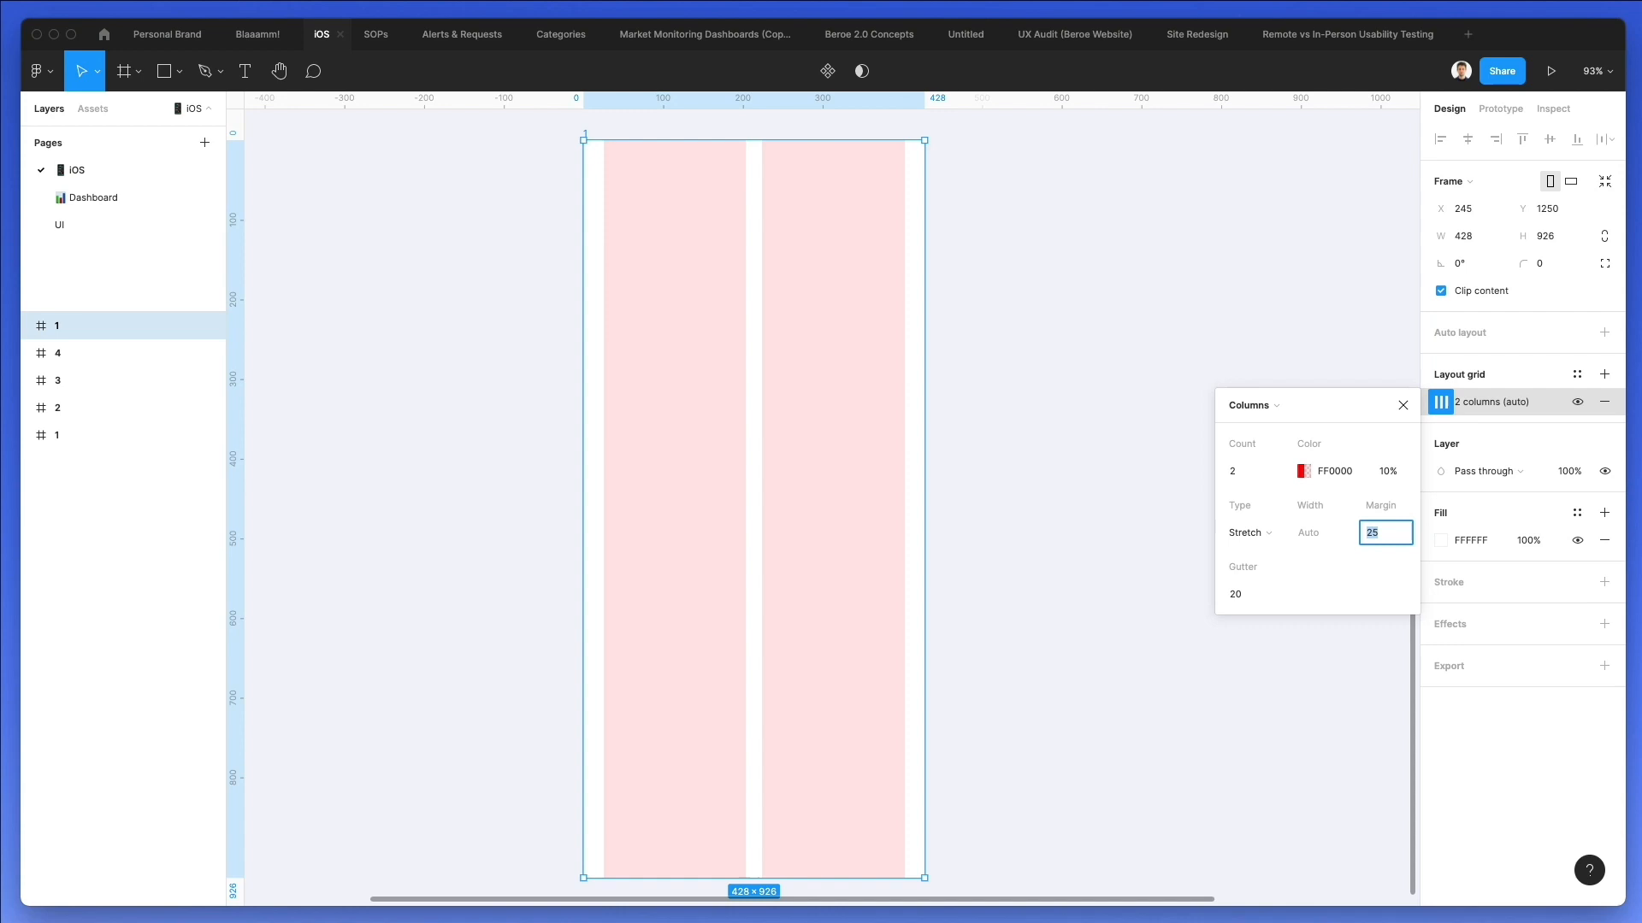
Change the column grid's color to light gray D0D0D0.
click(1303, 471)
drag(1034, 496, 995, 527)
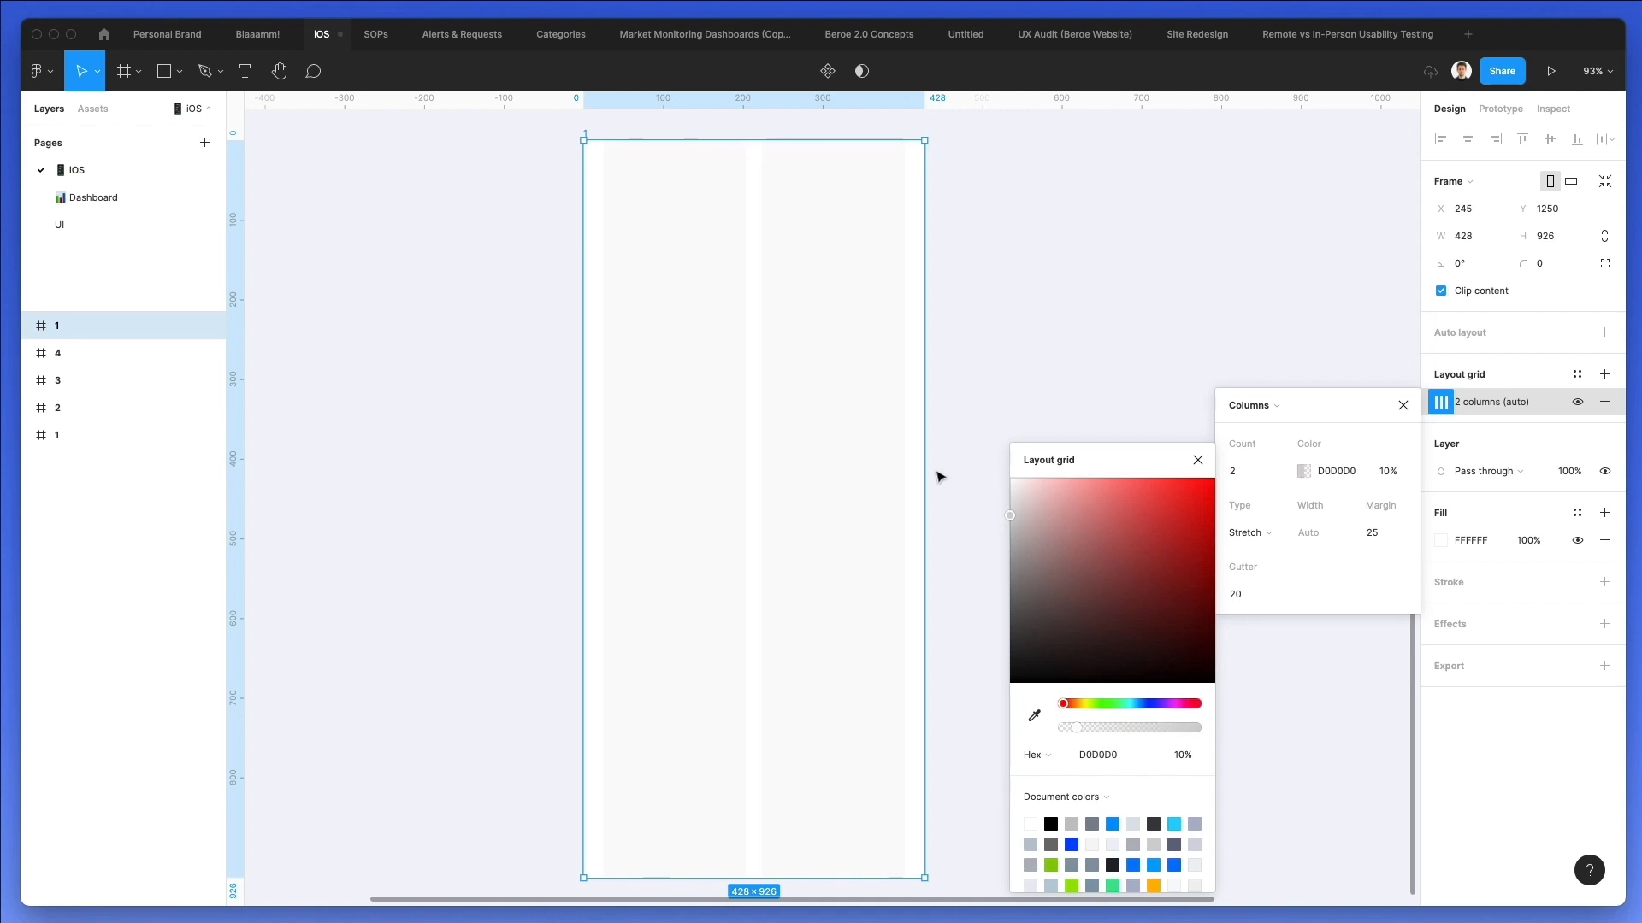
click(984, 291)
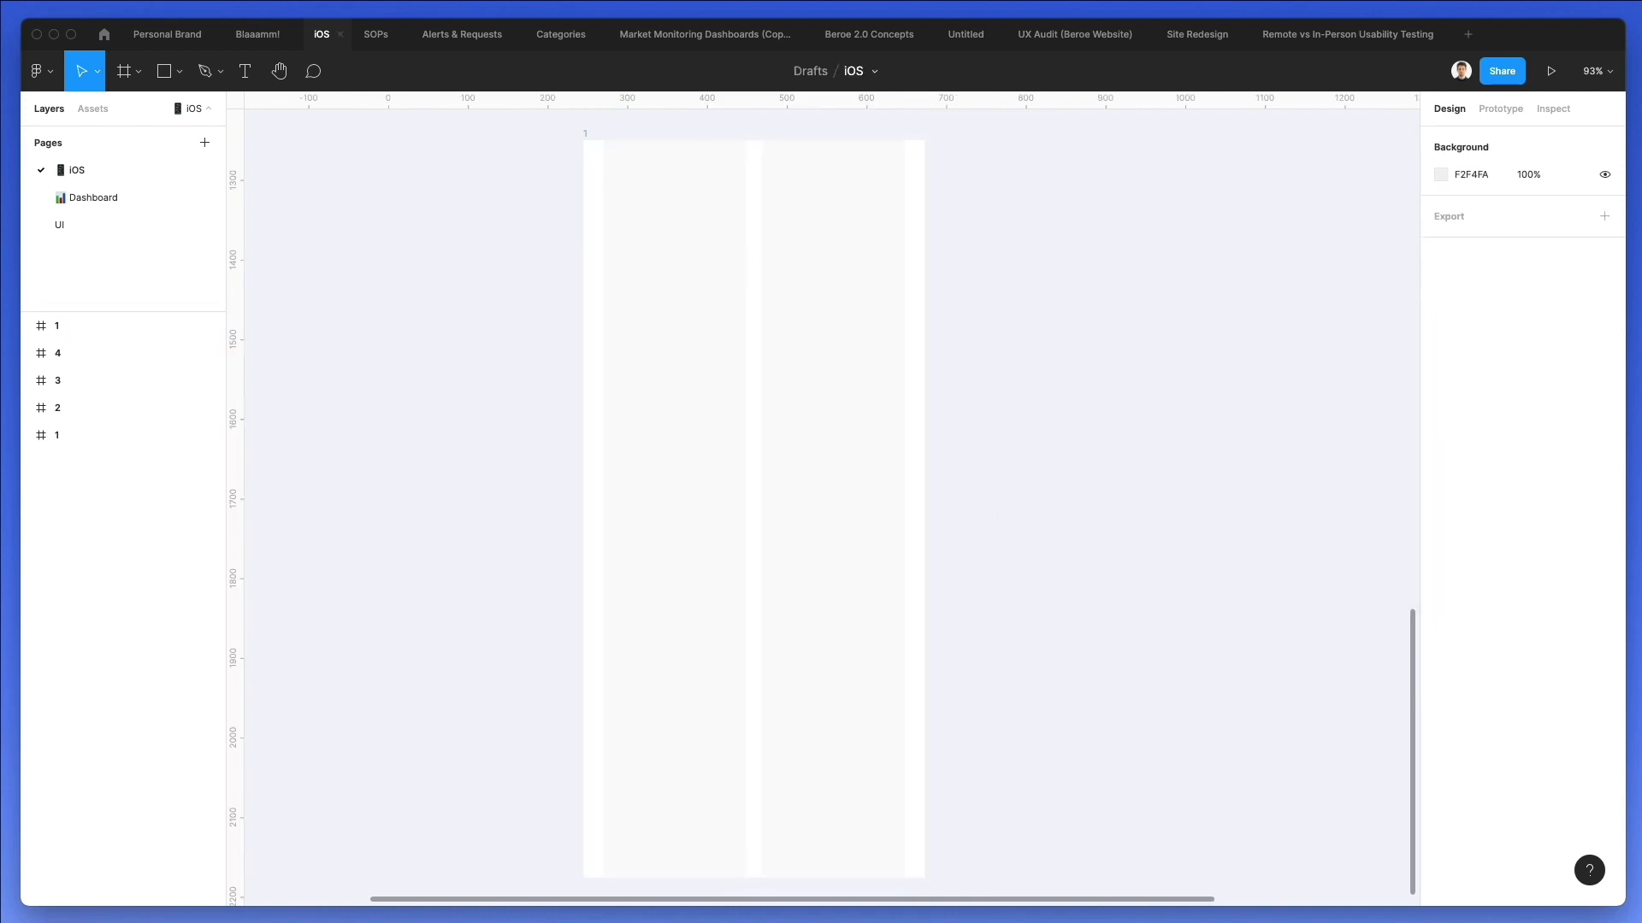
Switch to Nucleo, search for "menu", and place the 16px three-line menu icon with the short last line in the frame's upper-left area.
key(super+Tab)
drag(1041, 303, 1054, 227)
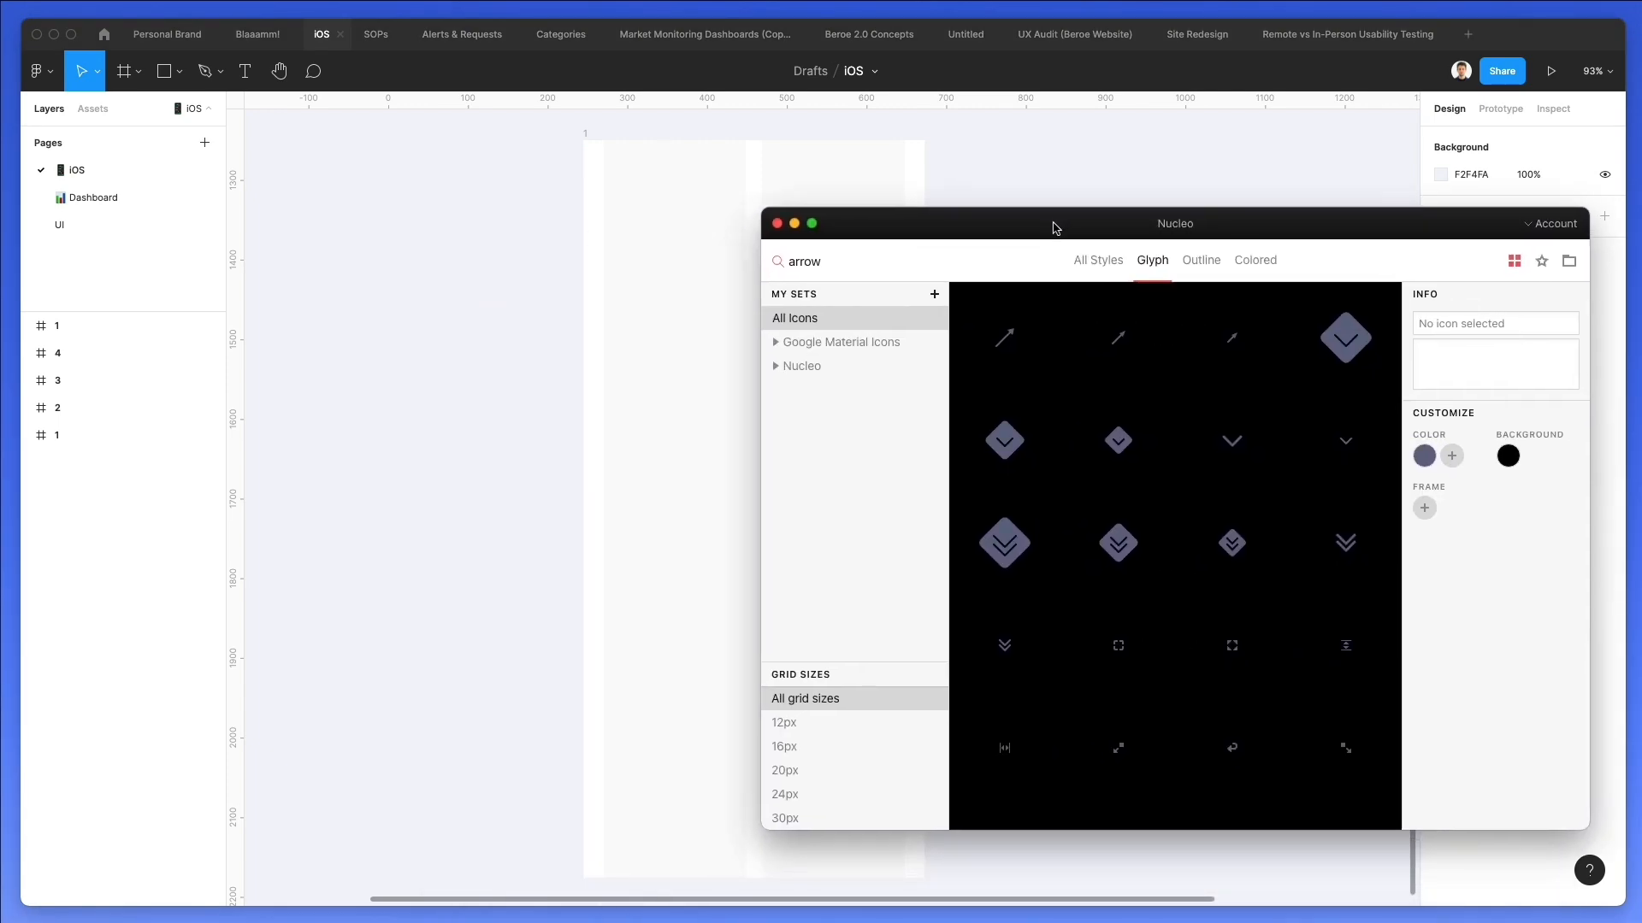
double_click(844, 267)
text(menu)
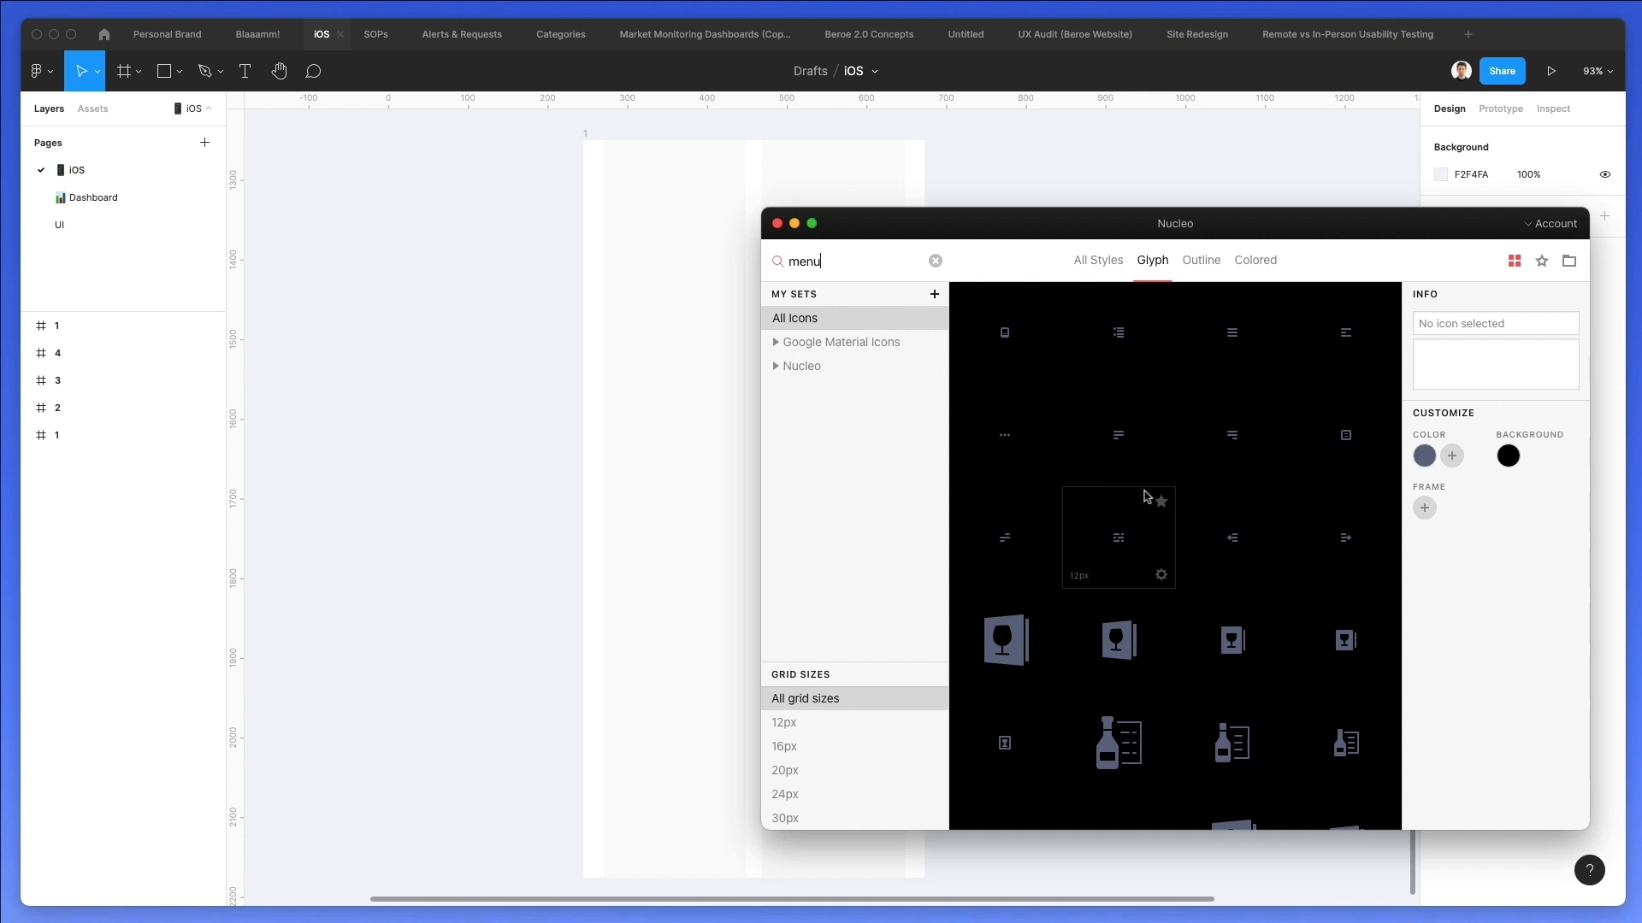
scroll(1328, 384, down, 5)
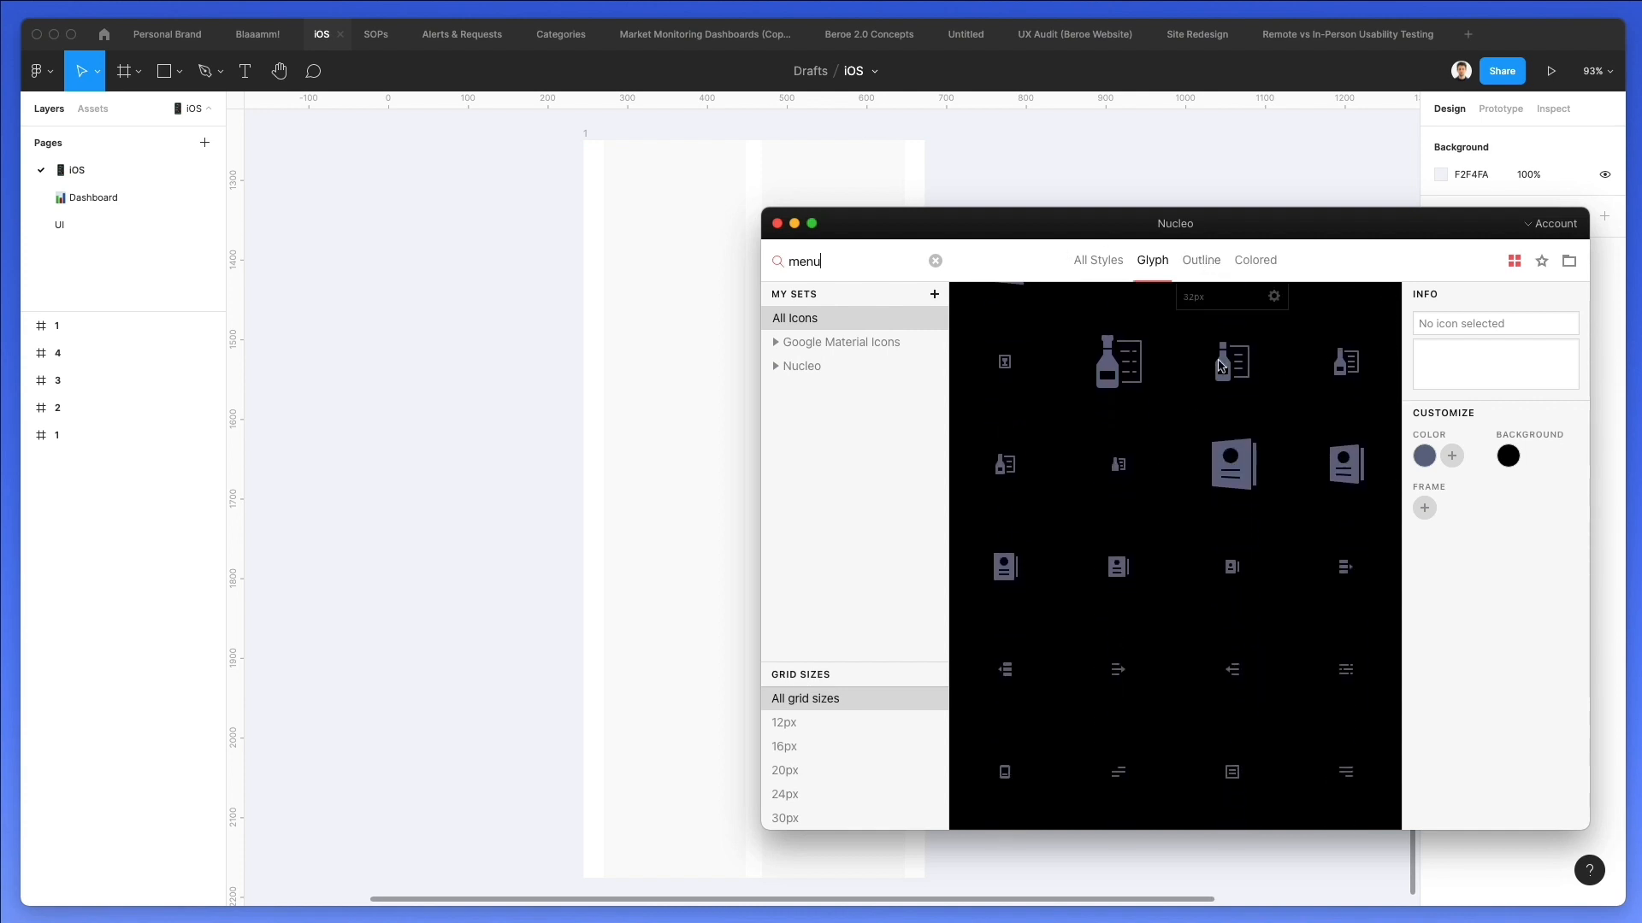
scroll(1187, 550, down, 3)
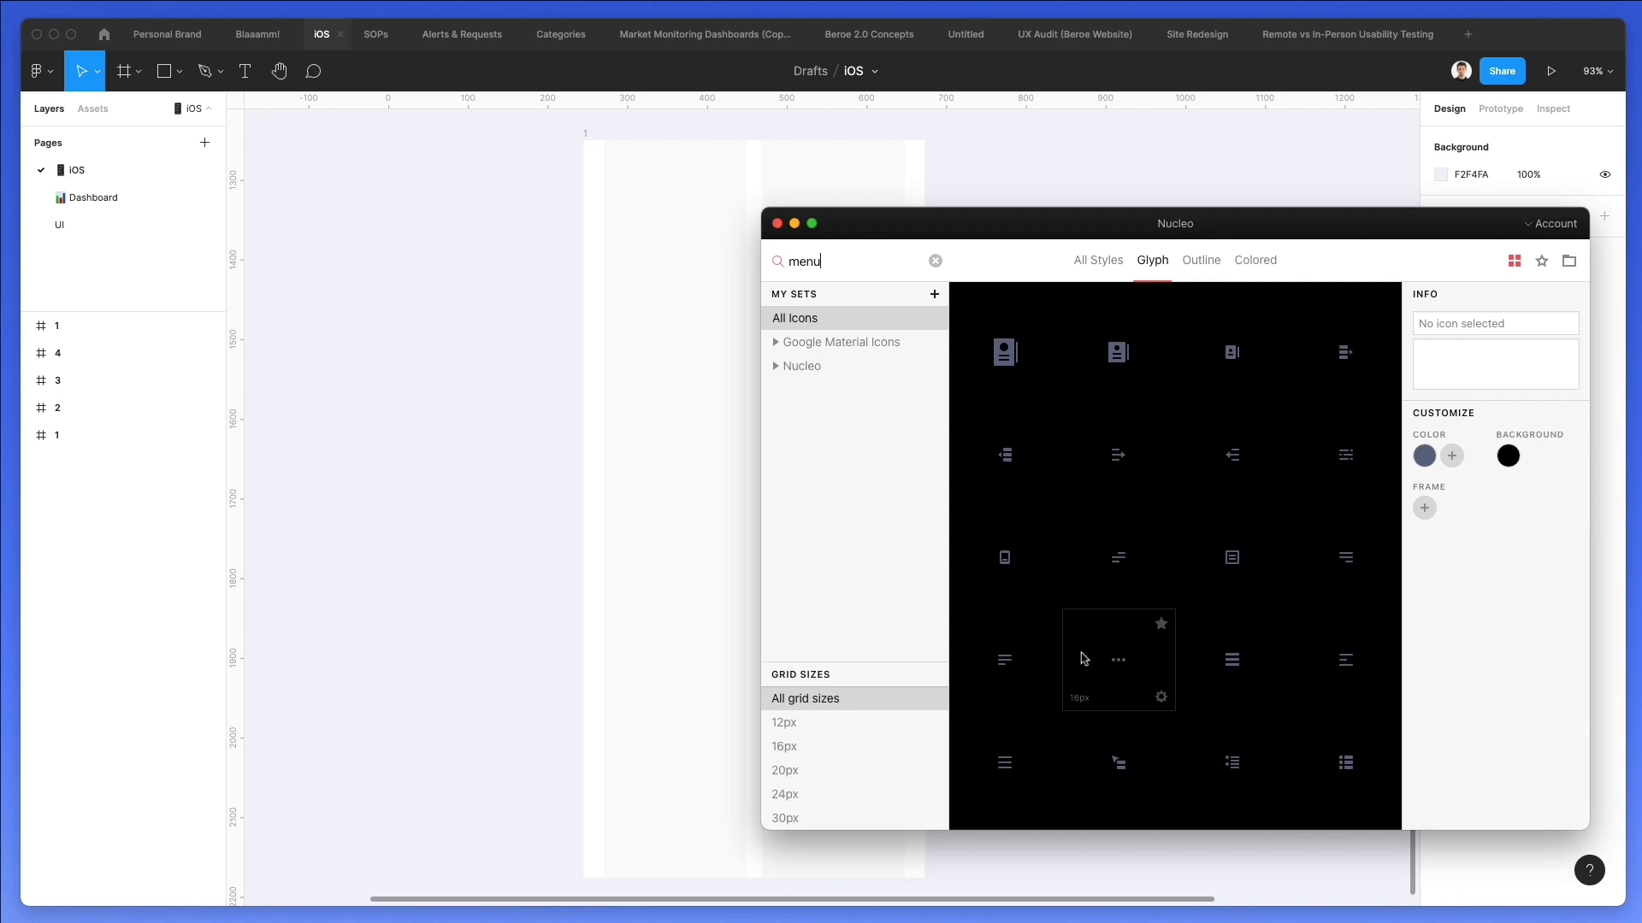
drag(1010, 662, 624, 179)
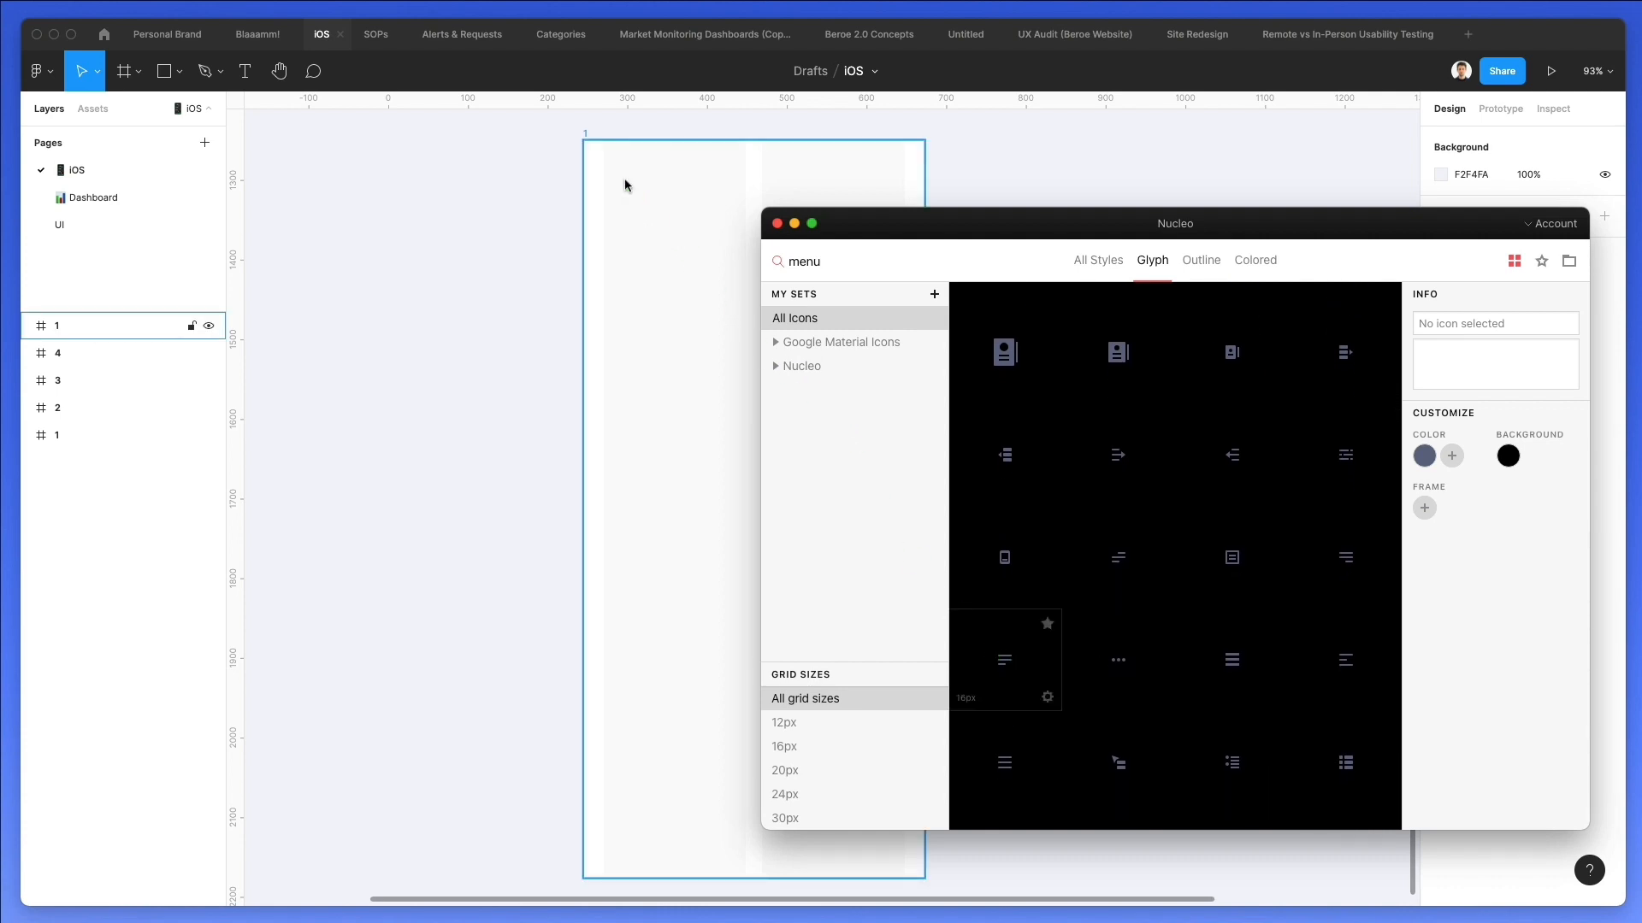
Ungroup the menu icon from its outer frame and move it to the first column's left edge, at about X 25, Y 23.
scroll(671, 187, up, 5)
scroll(641, 182, up, 3)
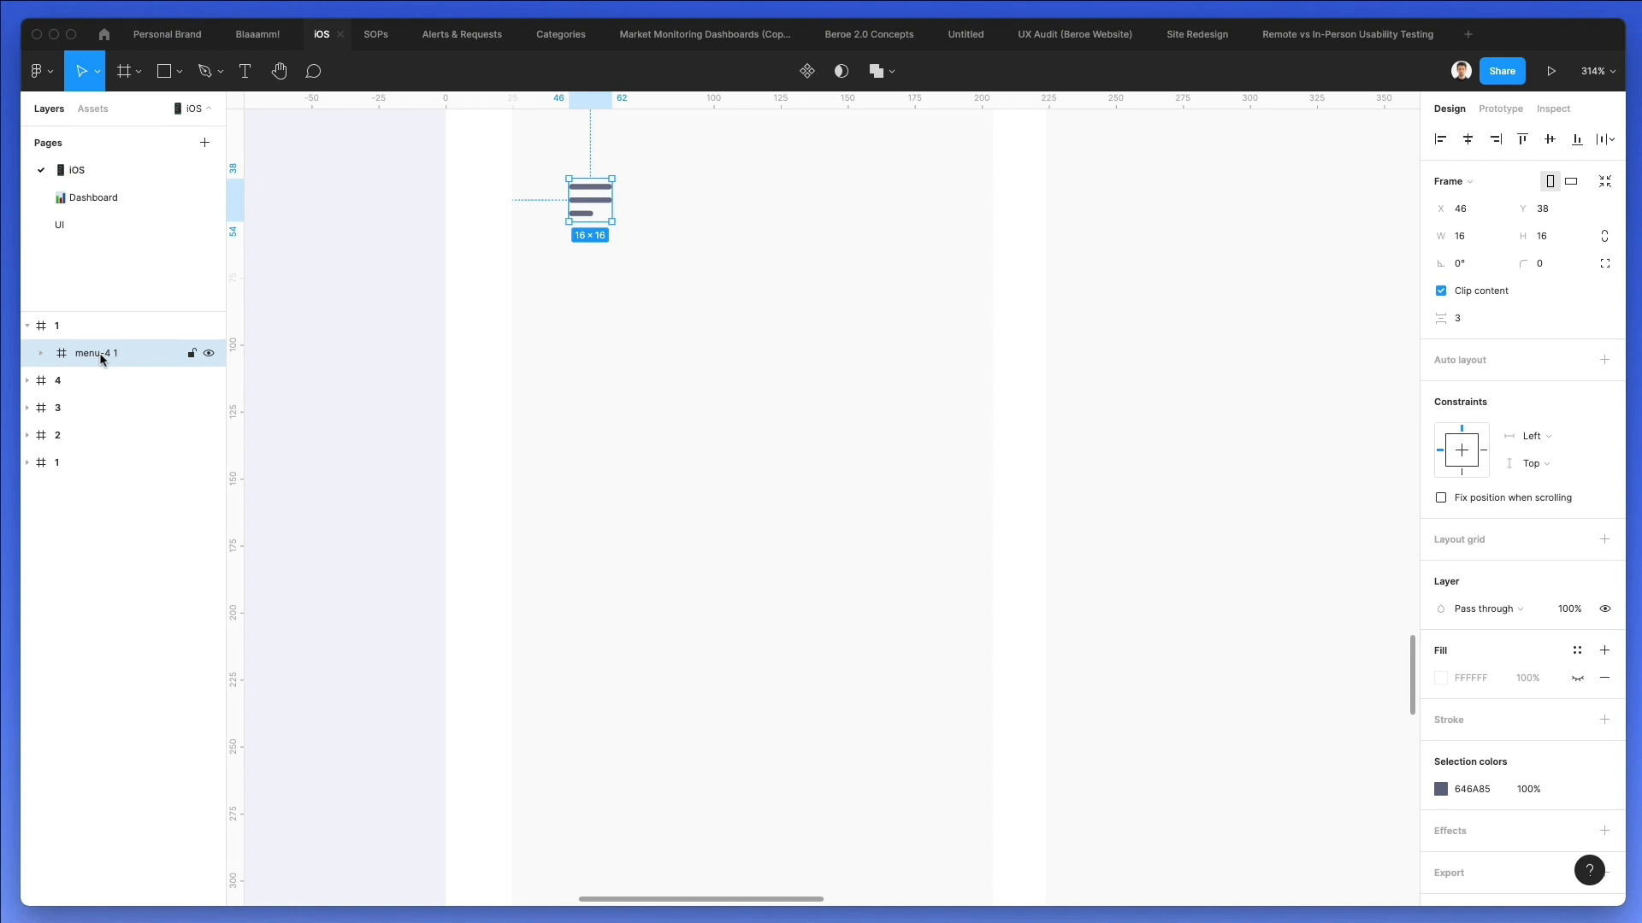
key(super+shift+g)
scroll(563, 343, up, 1)
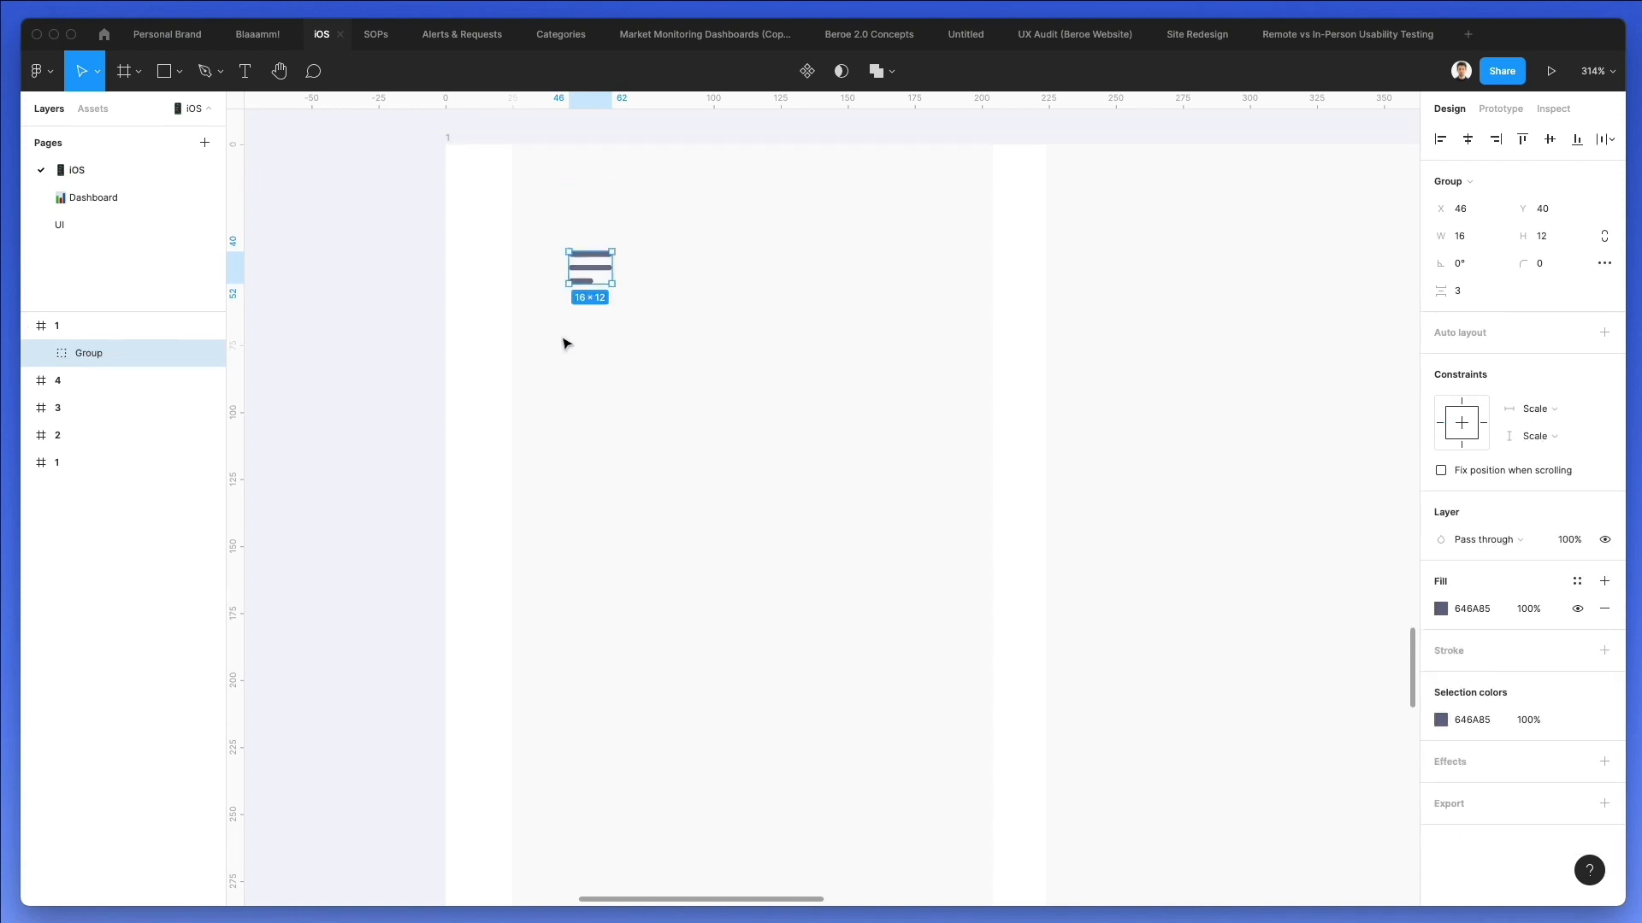
drag(587, 274, 531, 224)
Scale the menu icon proportionally to about 29 × 22 and shift it down to about Y 34.
scroll(616, 271, down, 5)
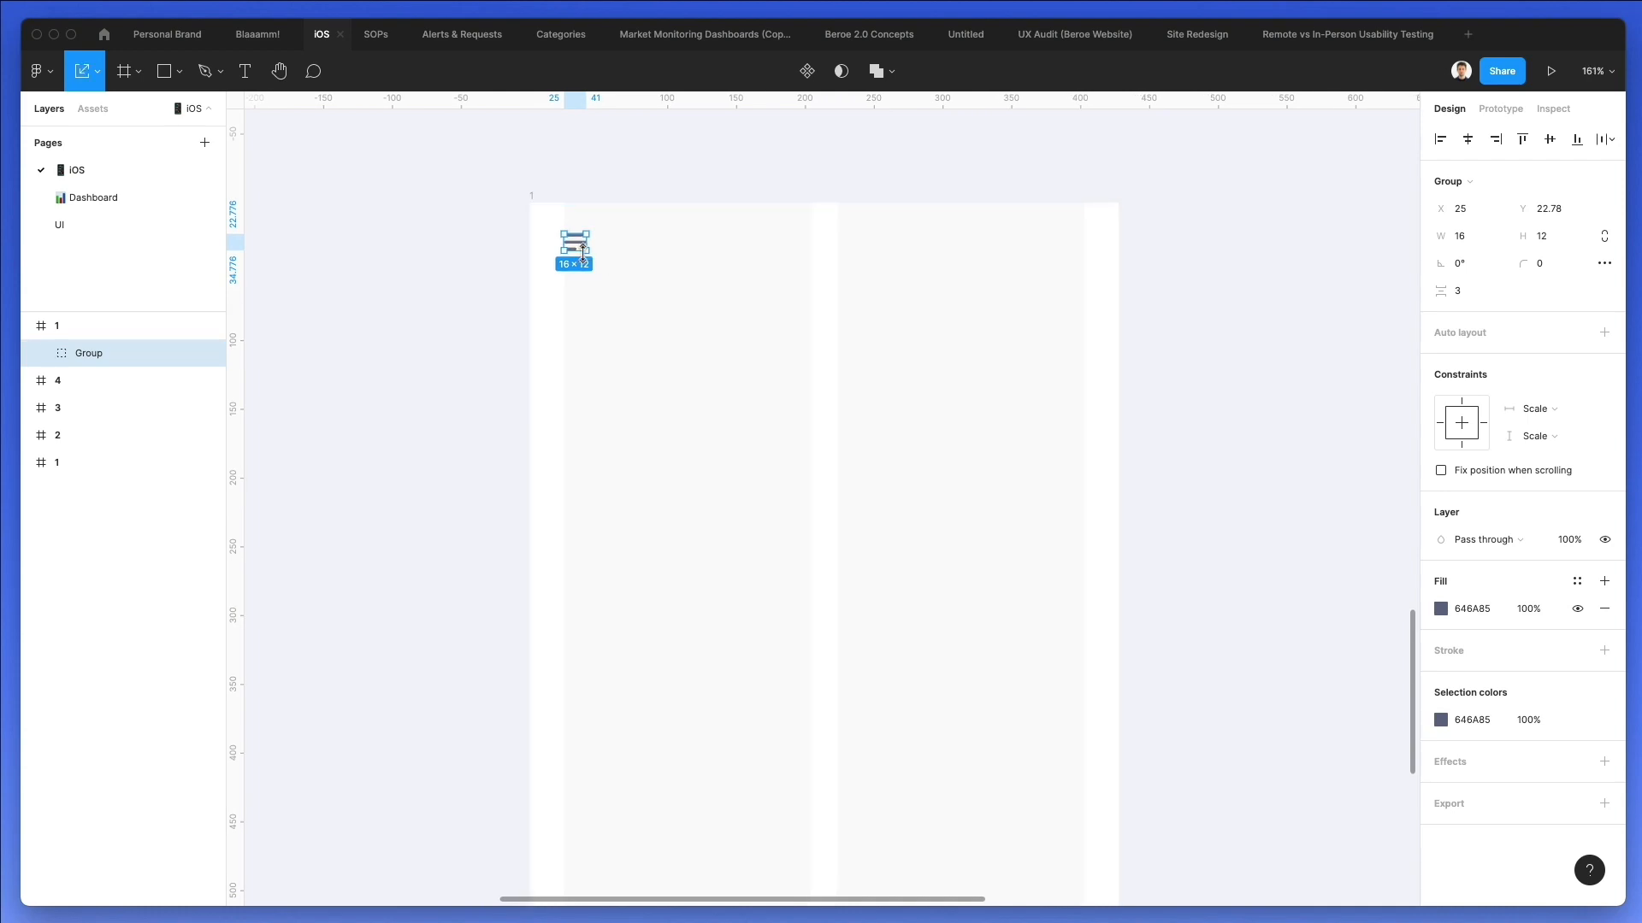
drag(584, 253, 596, 258)
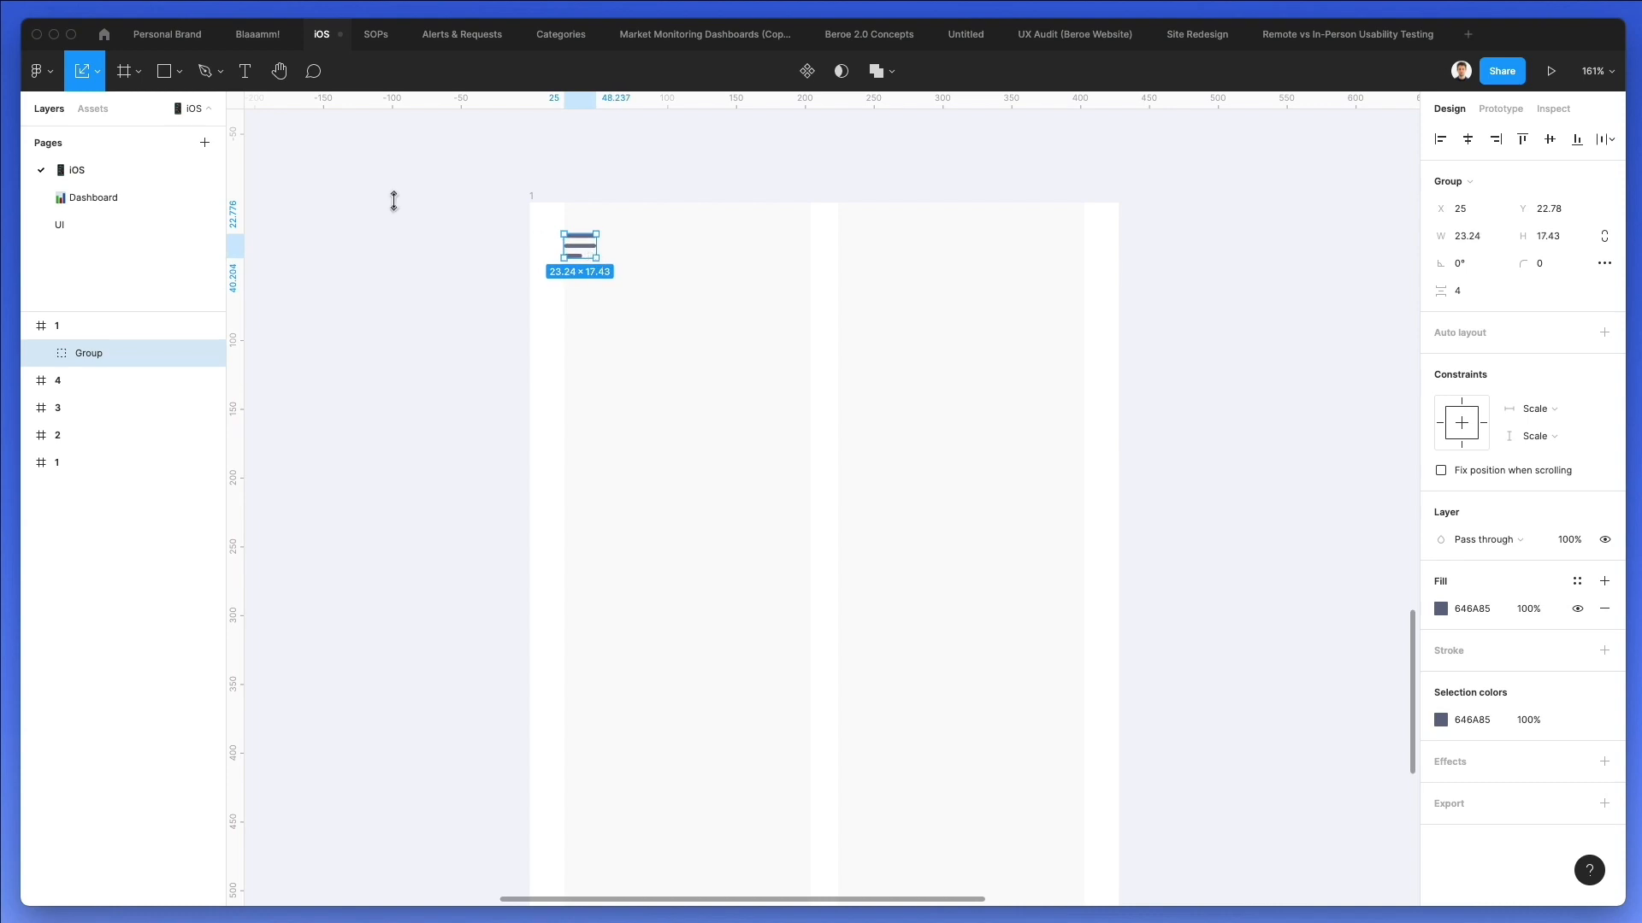
click(99, 77)
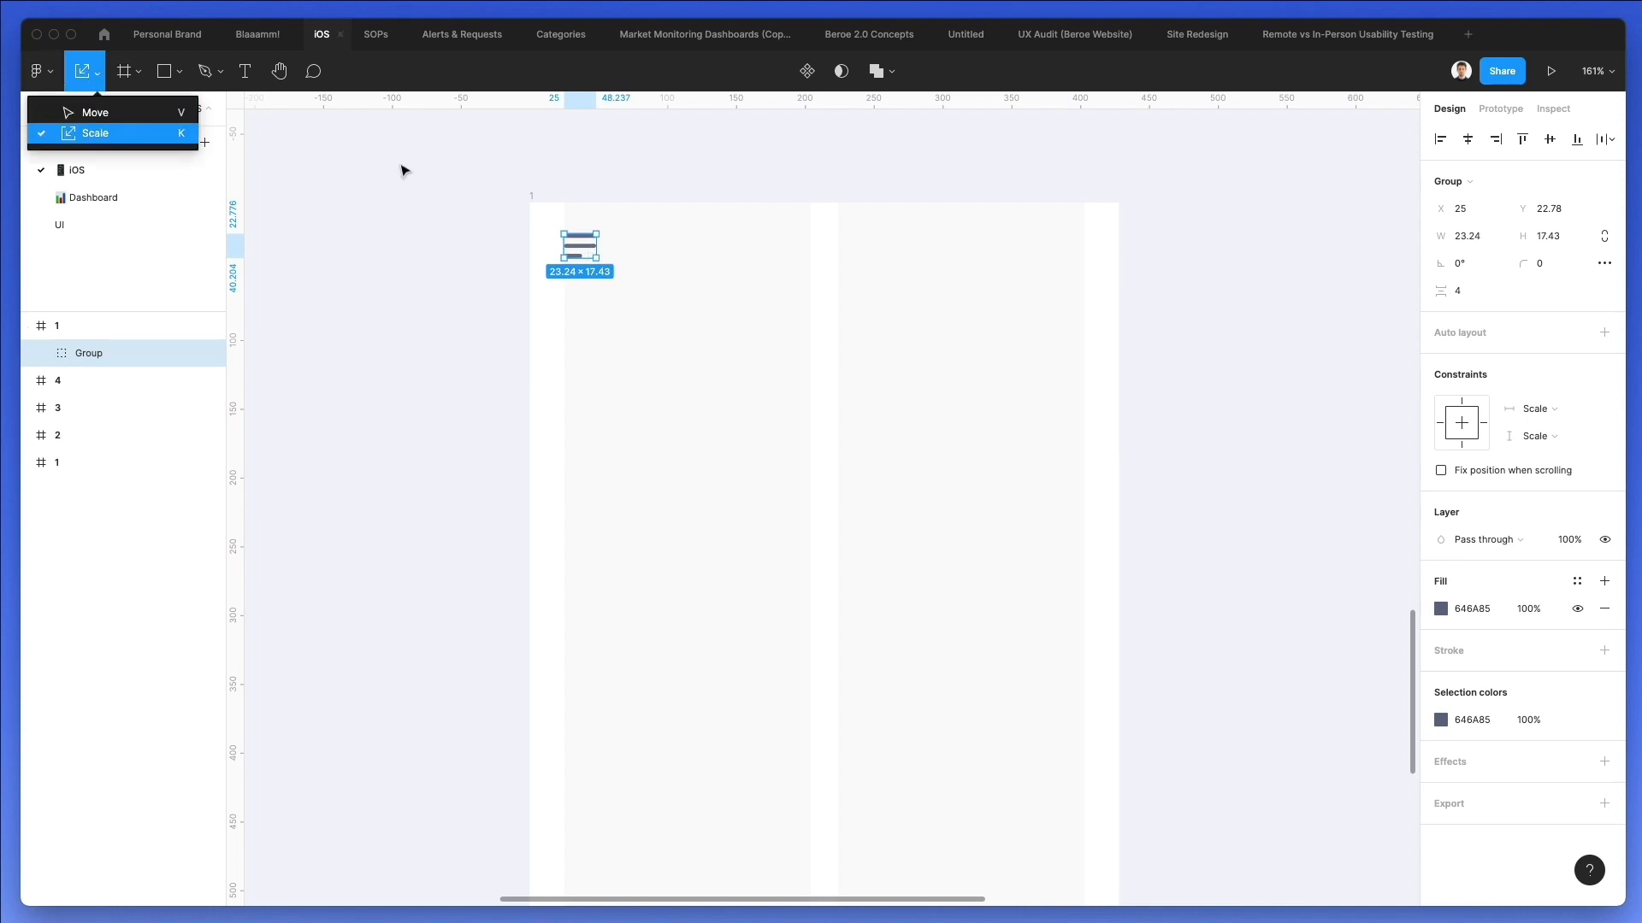
click(584, 256)
drag(596, 258, 605, 266)
key(shift+Down)
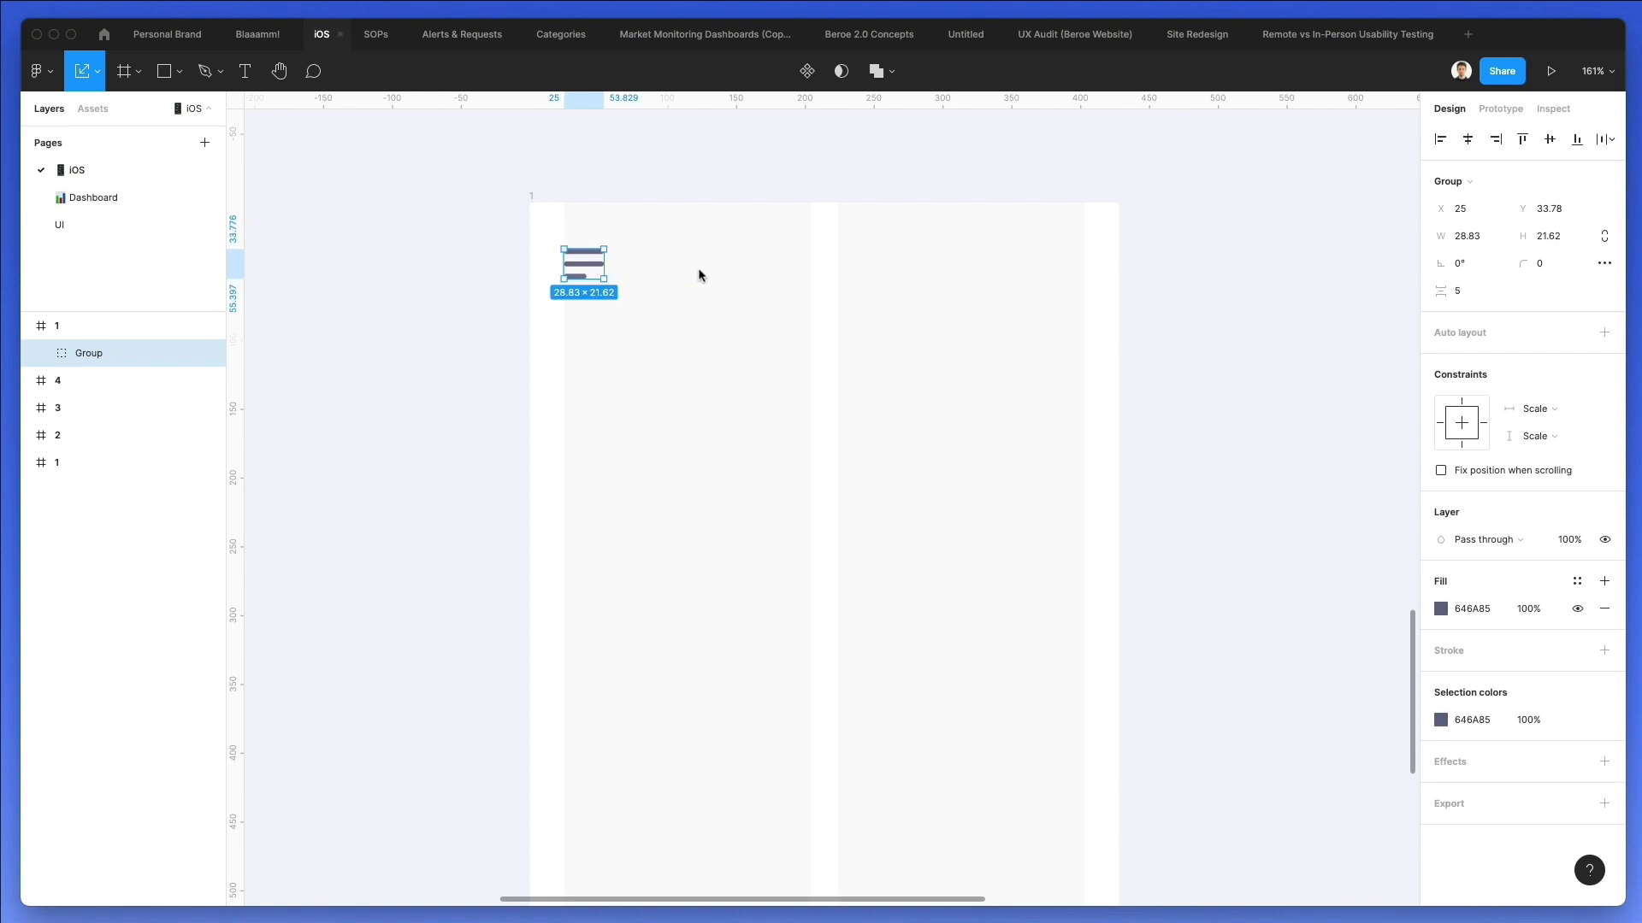
click(722, 279)
scroll(732, 281, down, 1)
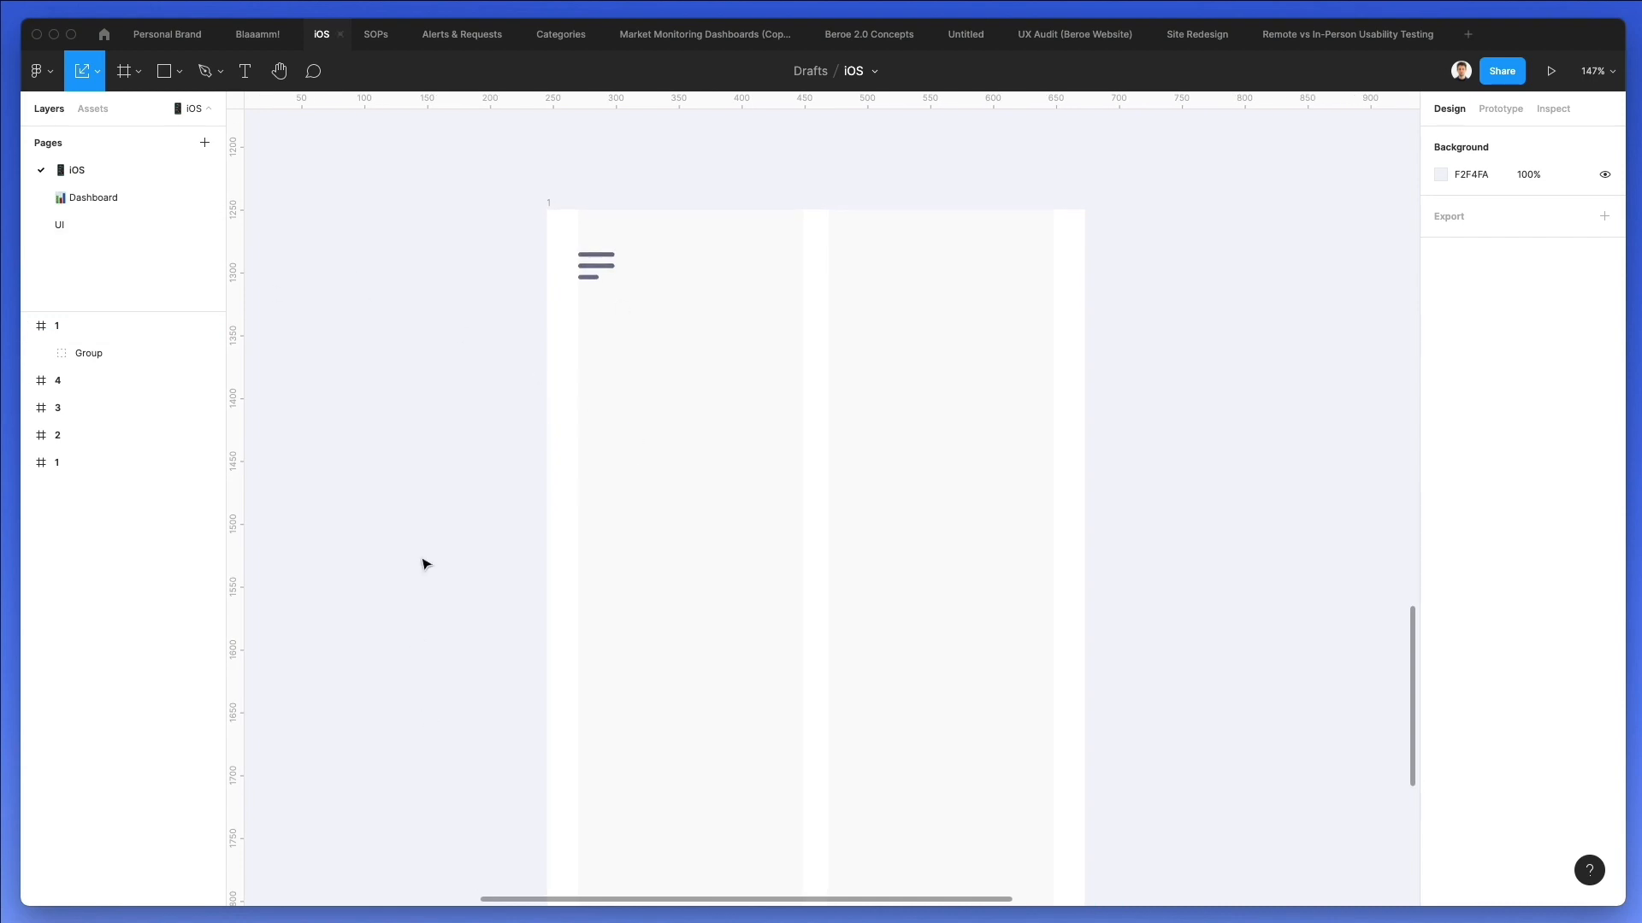
Add the text "Welcome" beside the menu icon and align it vertically with the icon, at about X 72, Y 32.
key(t)
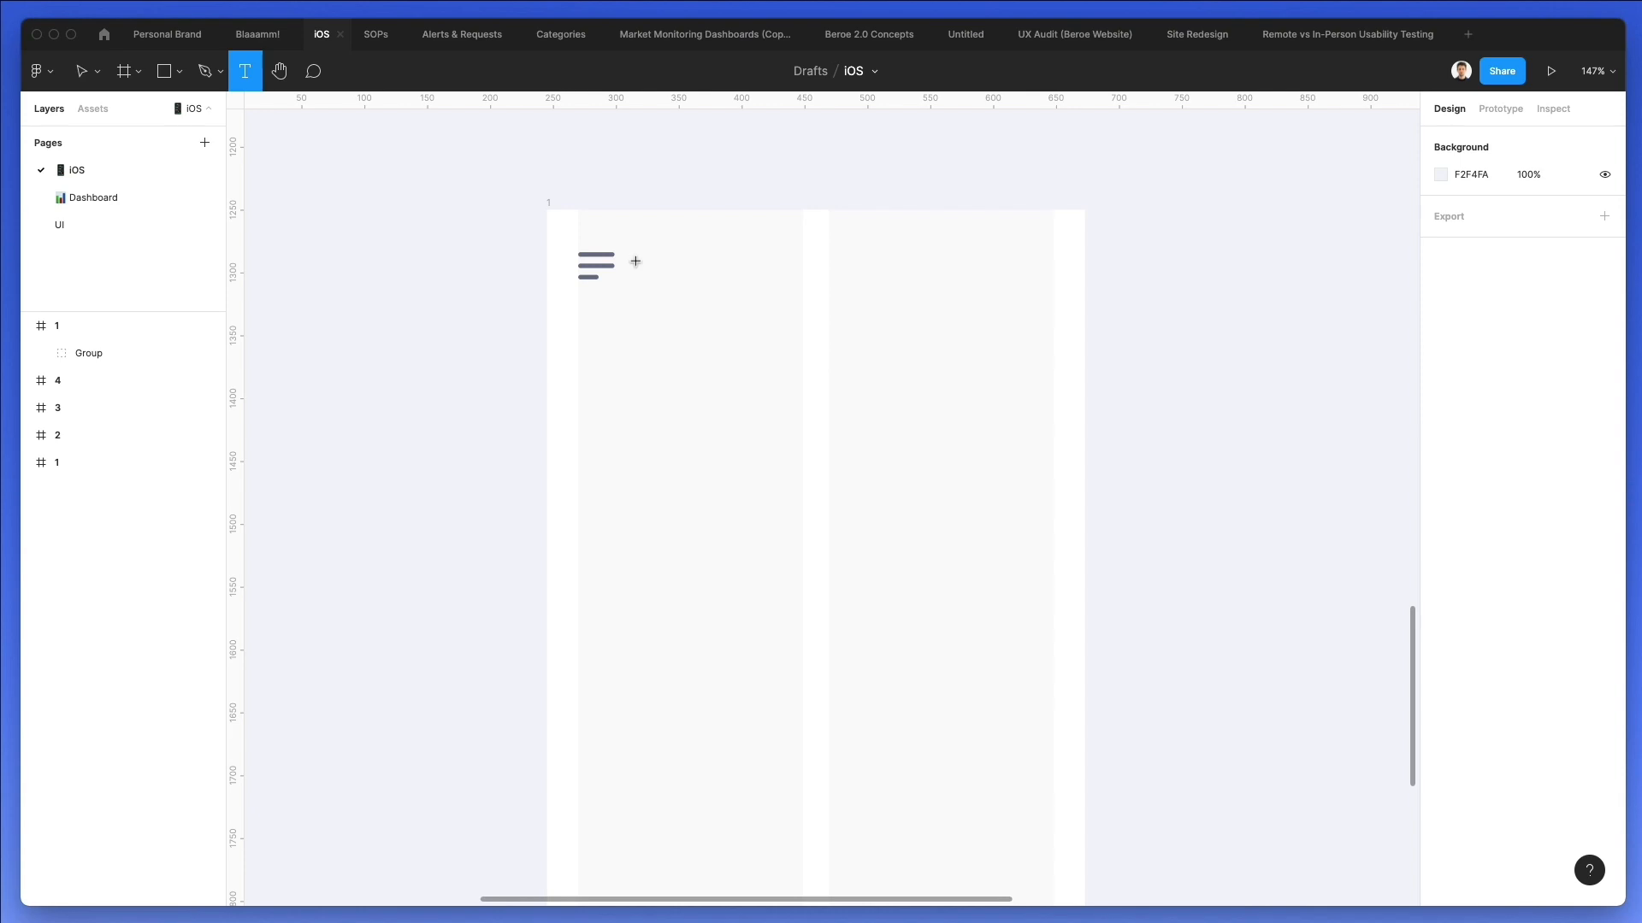
click(640, 265)
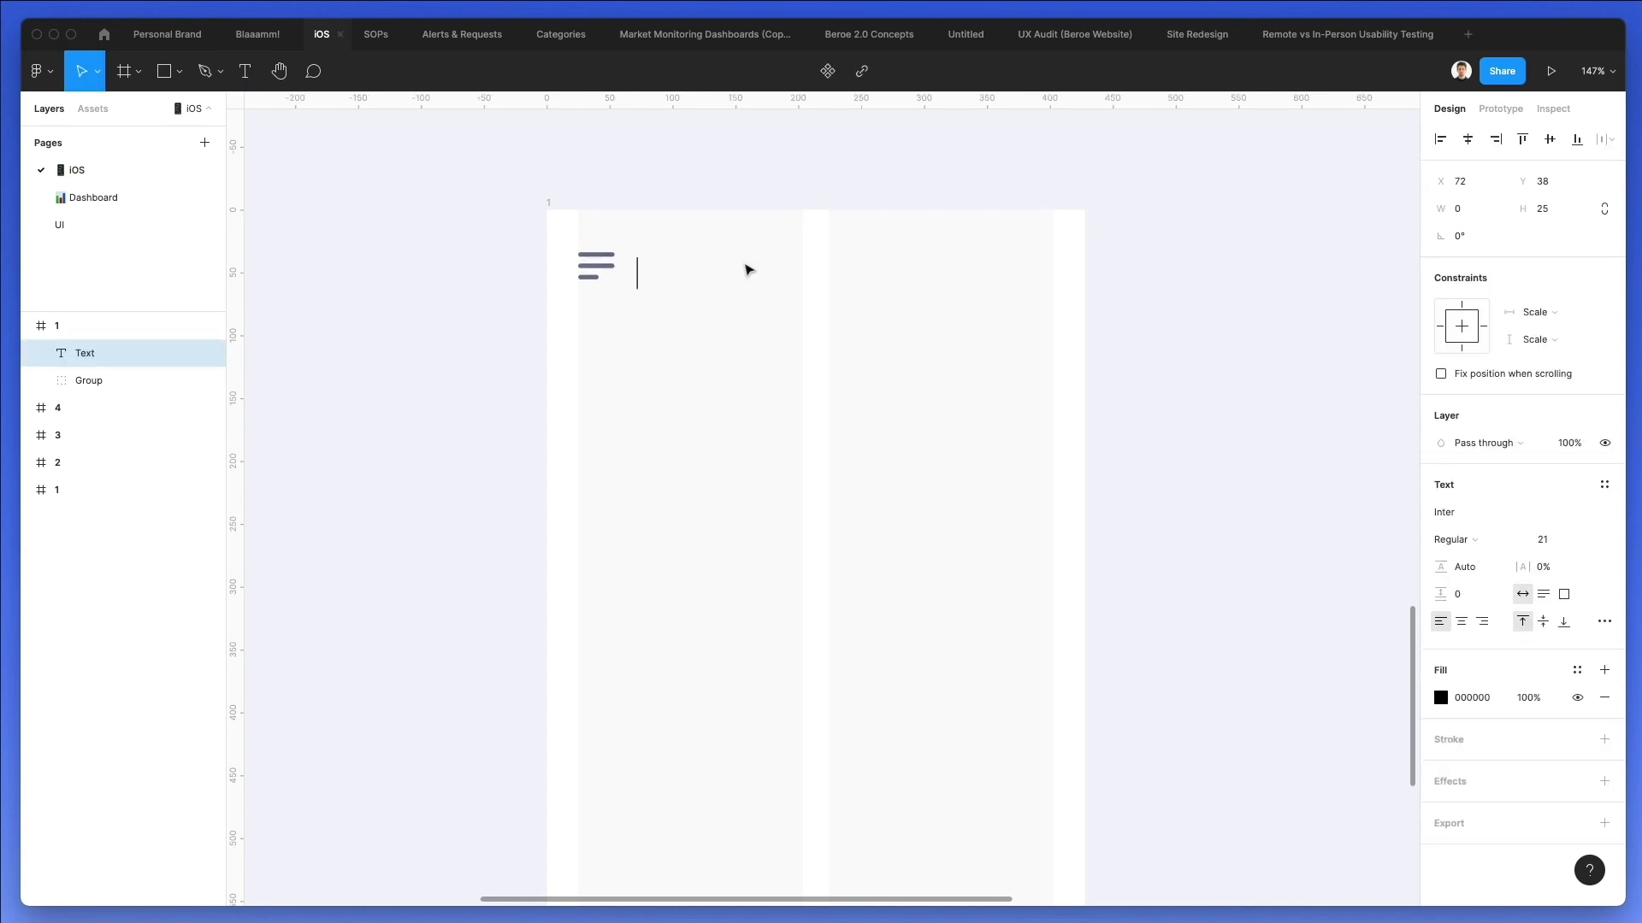
text(Welcome)
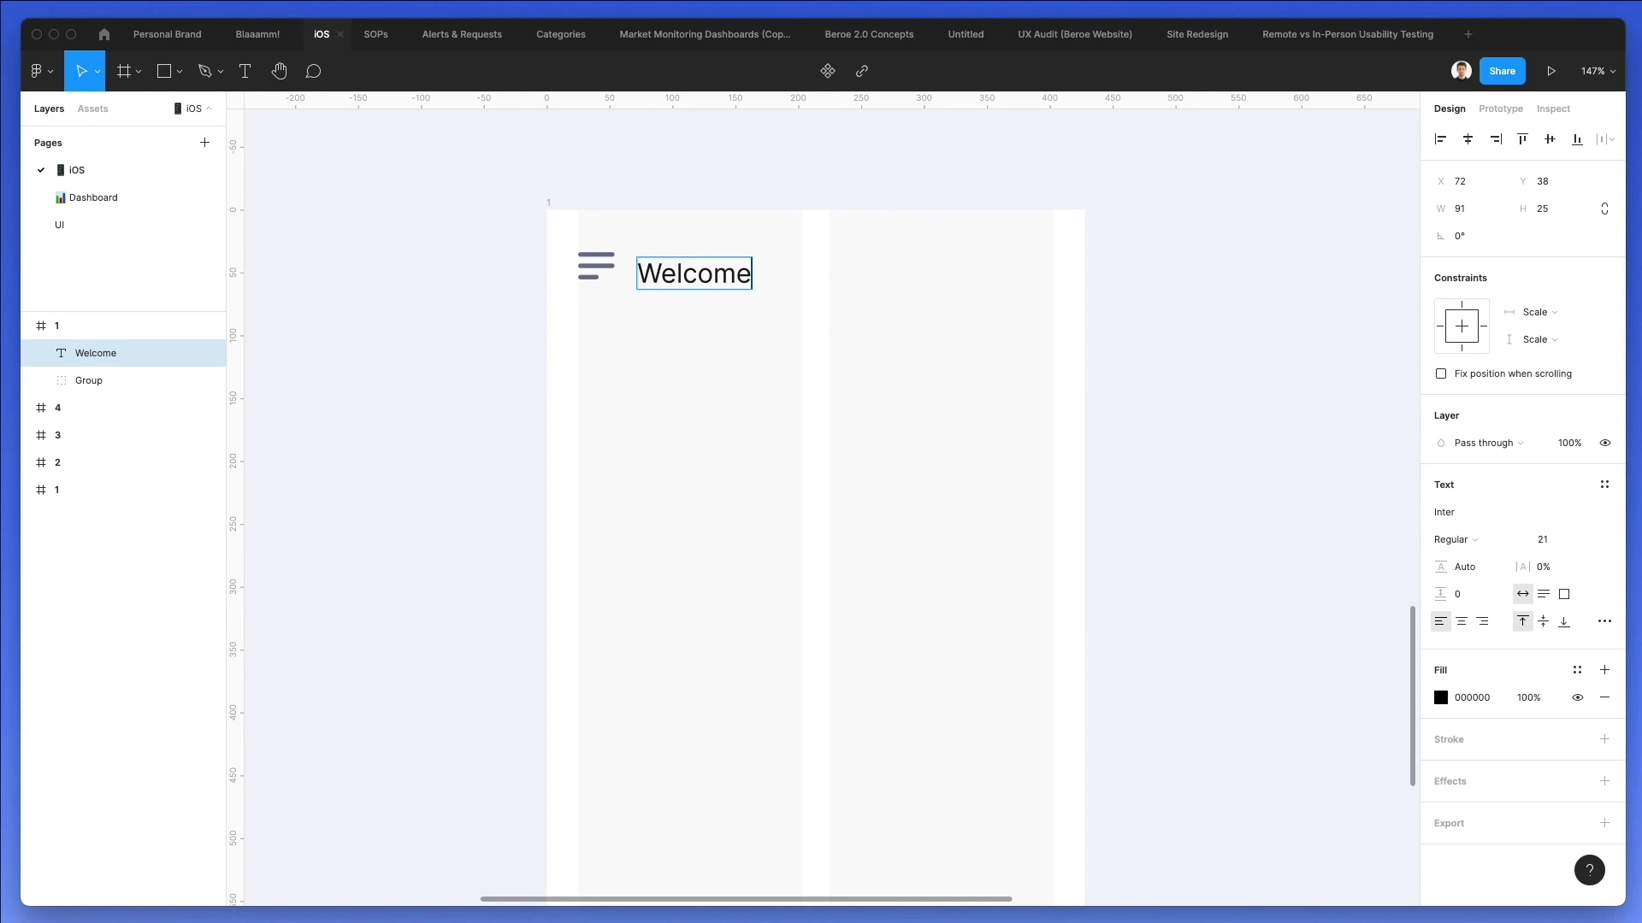
scroll(741, 264, down, 2)
click(783, 249)
scroll(783, 250, up, 1)
drag(629, 245, 632, 248)
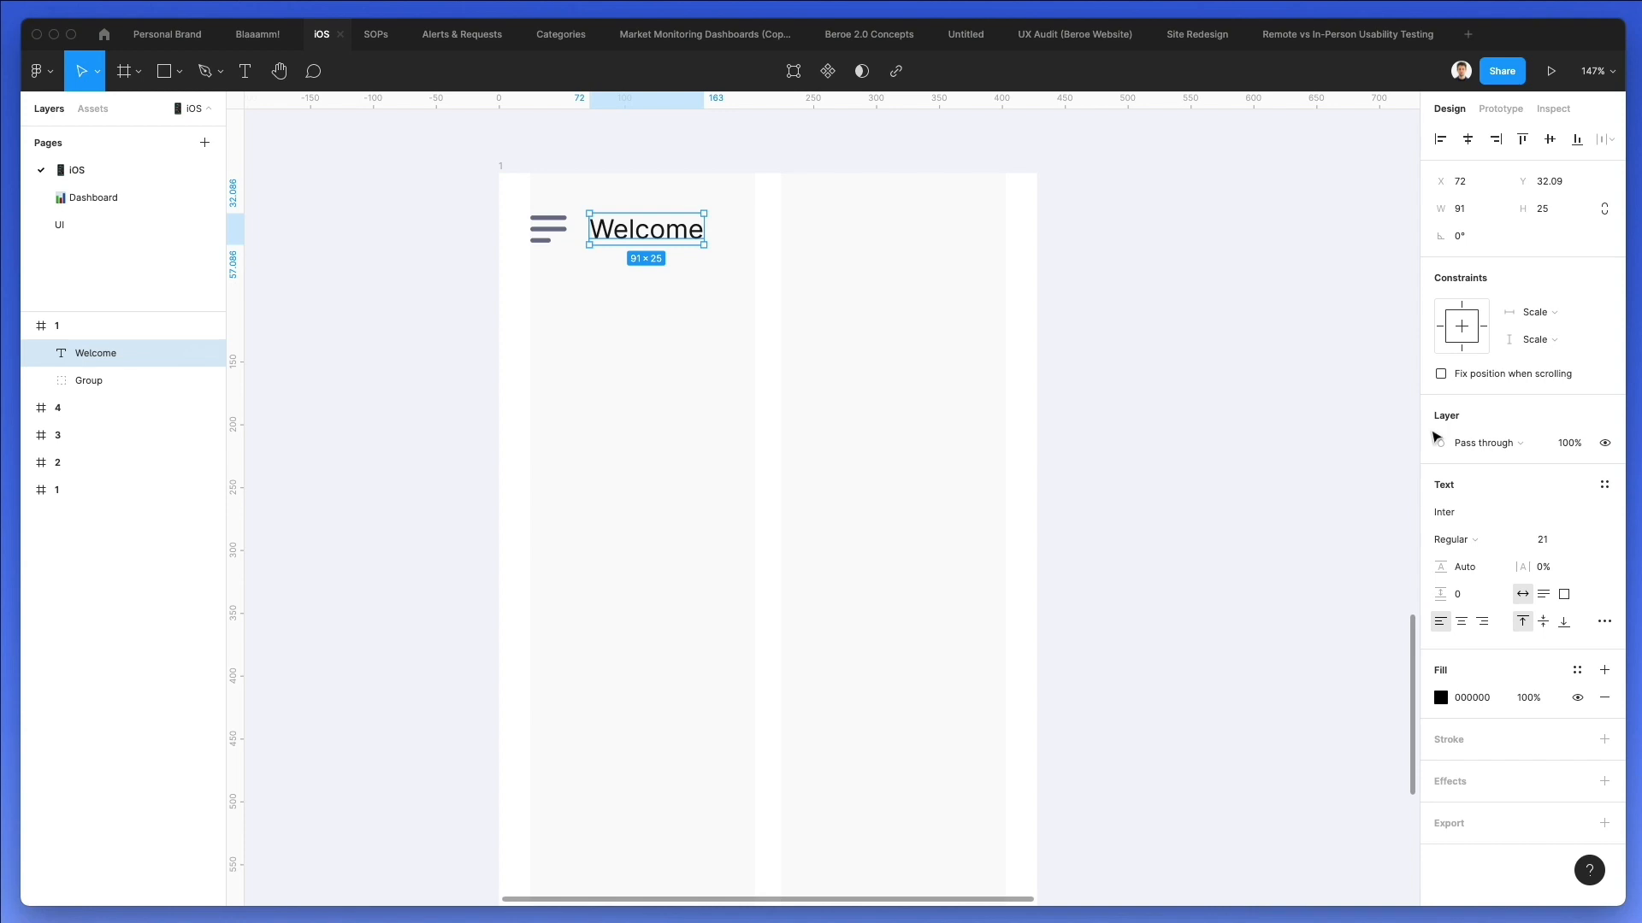
Set the Welcome text's font to Lato.
click(1487, 509)
text(Lato)
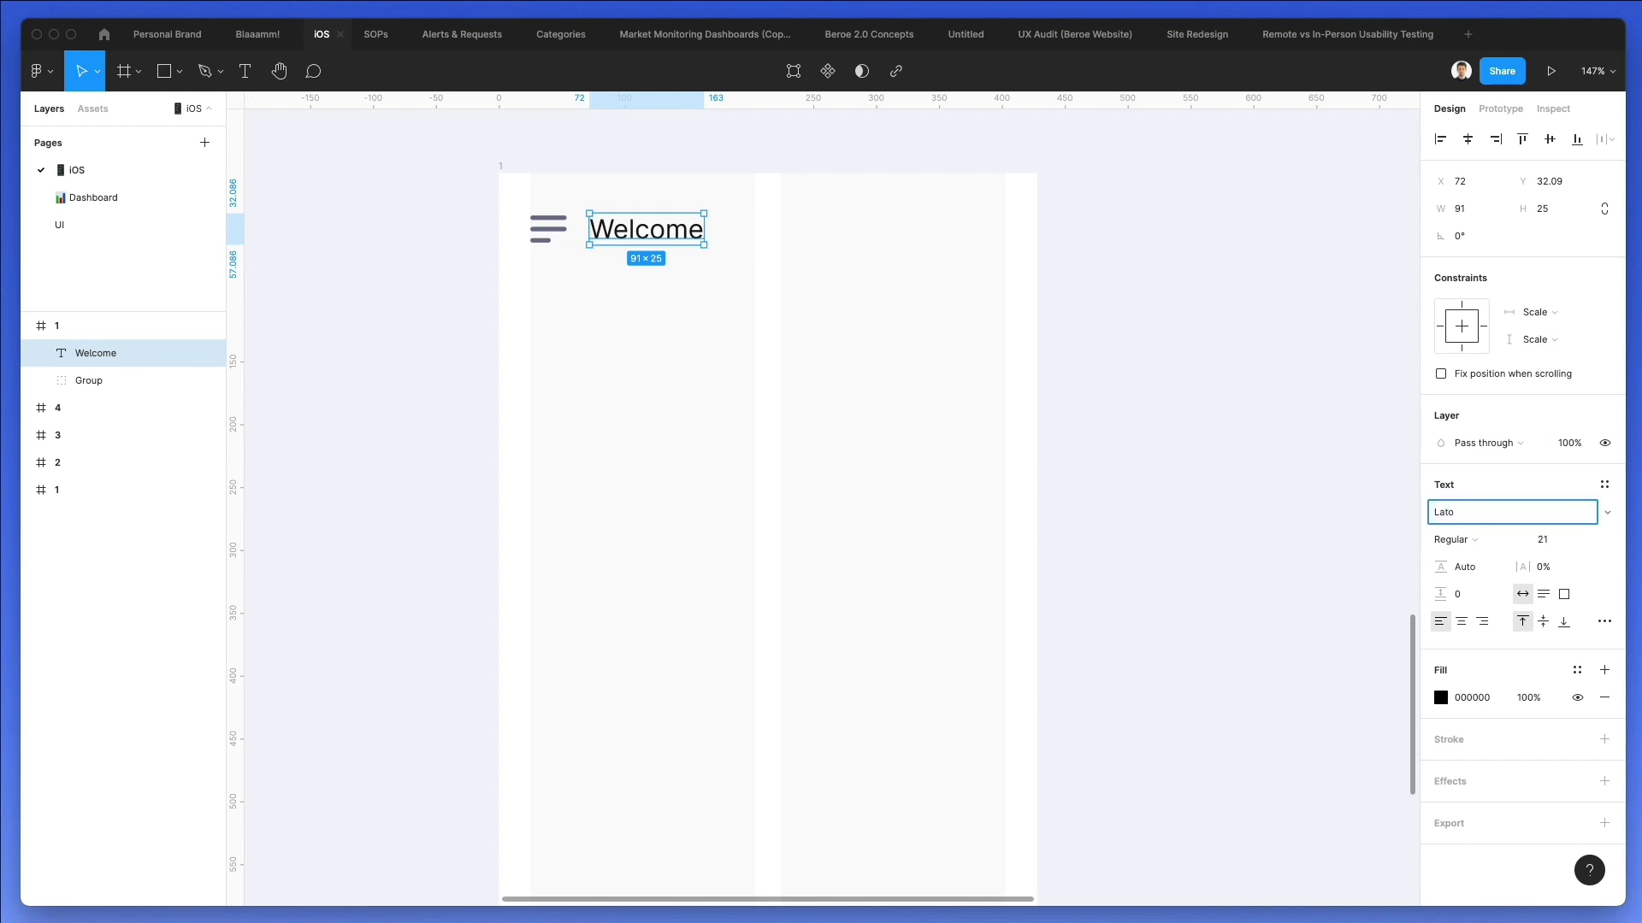
key(Return)
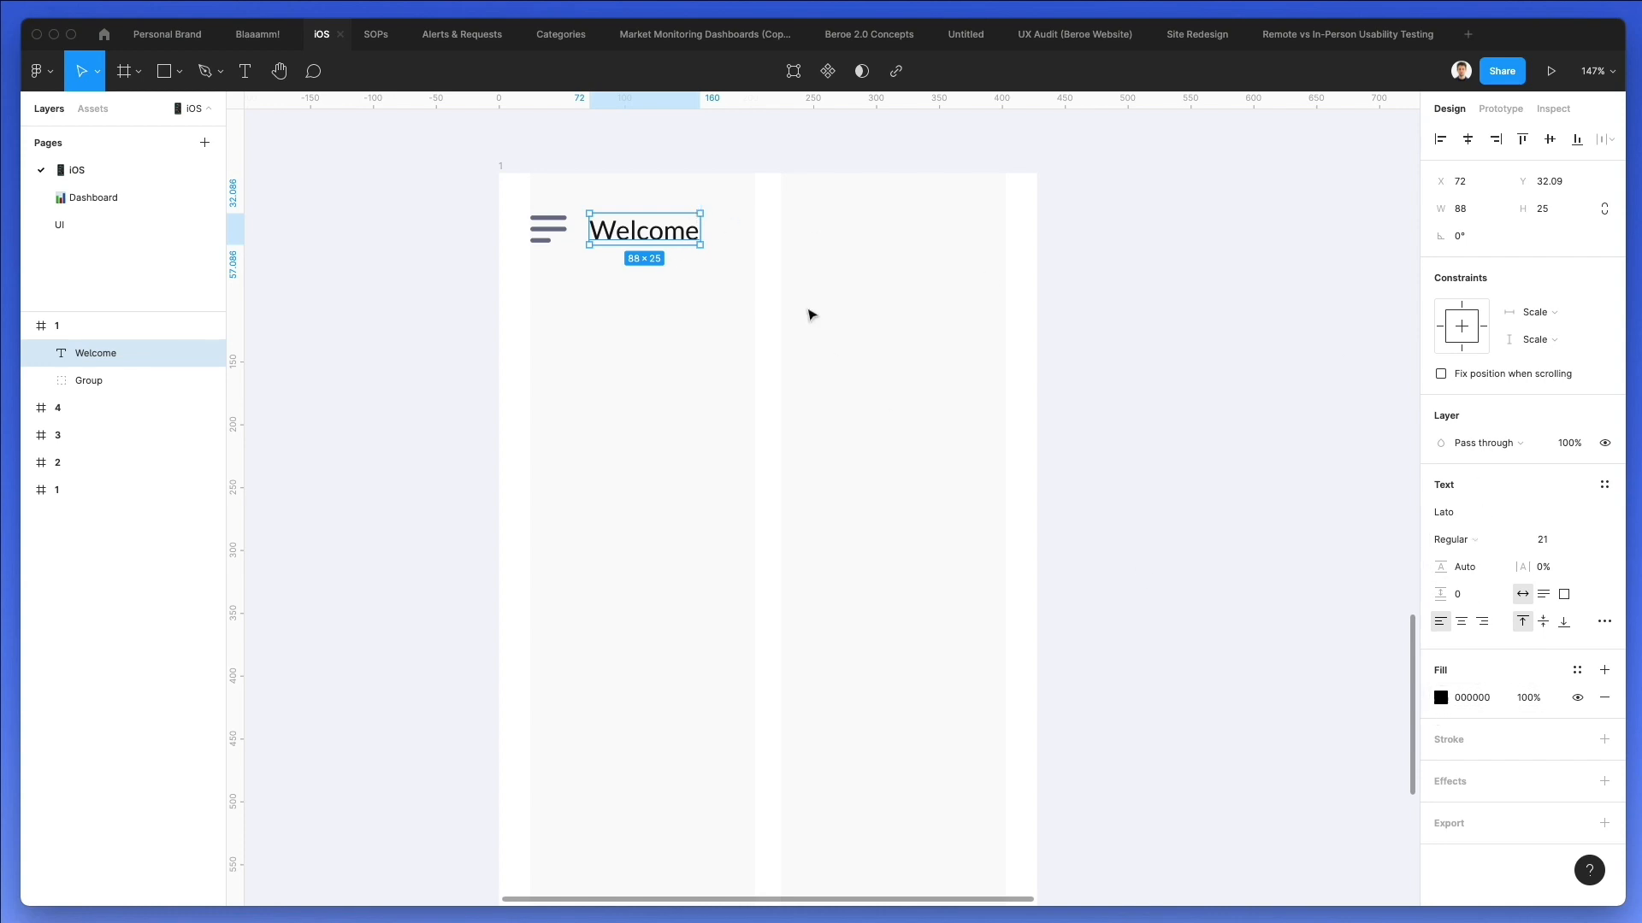
Recolor the Welcome text to 646A85 by sampling the menu icon's color.
click(1442, 699)
drag(1257, 650, 1147, 612)
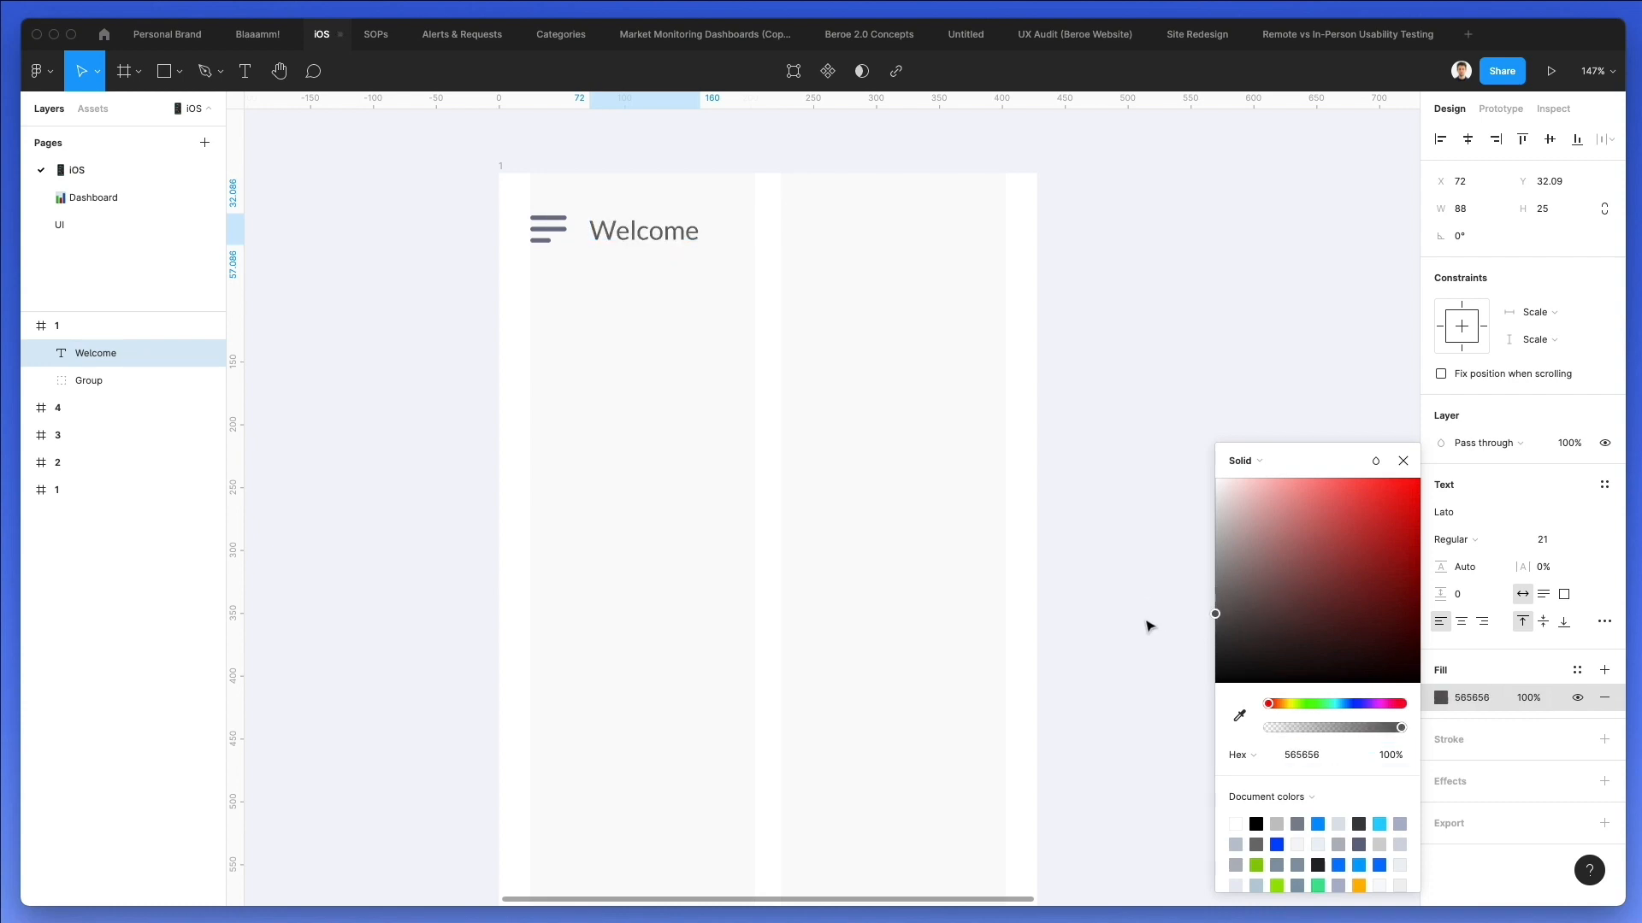
key(i)
click(560, 235)
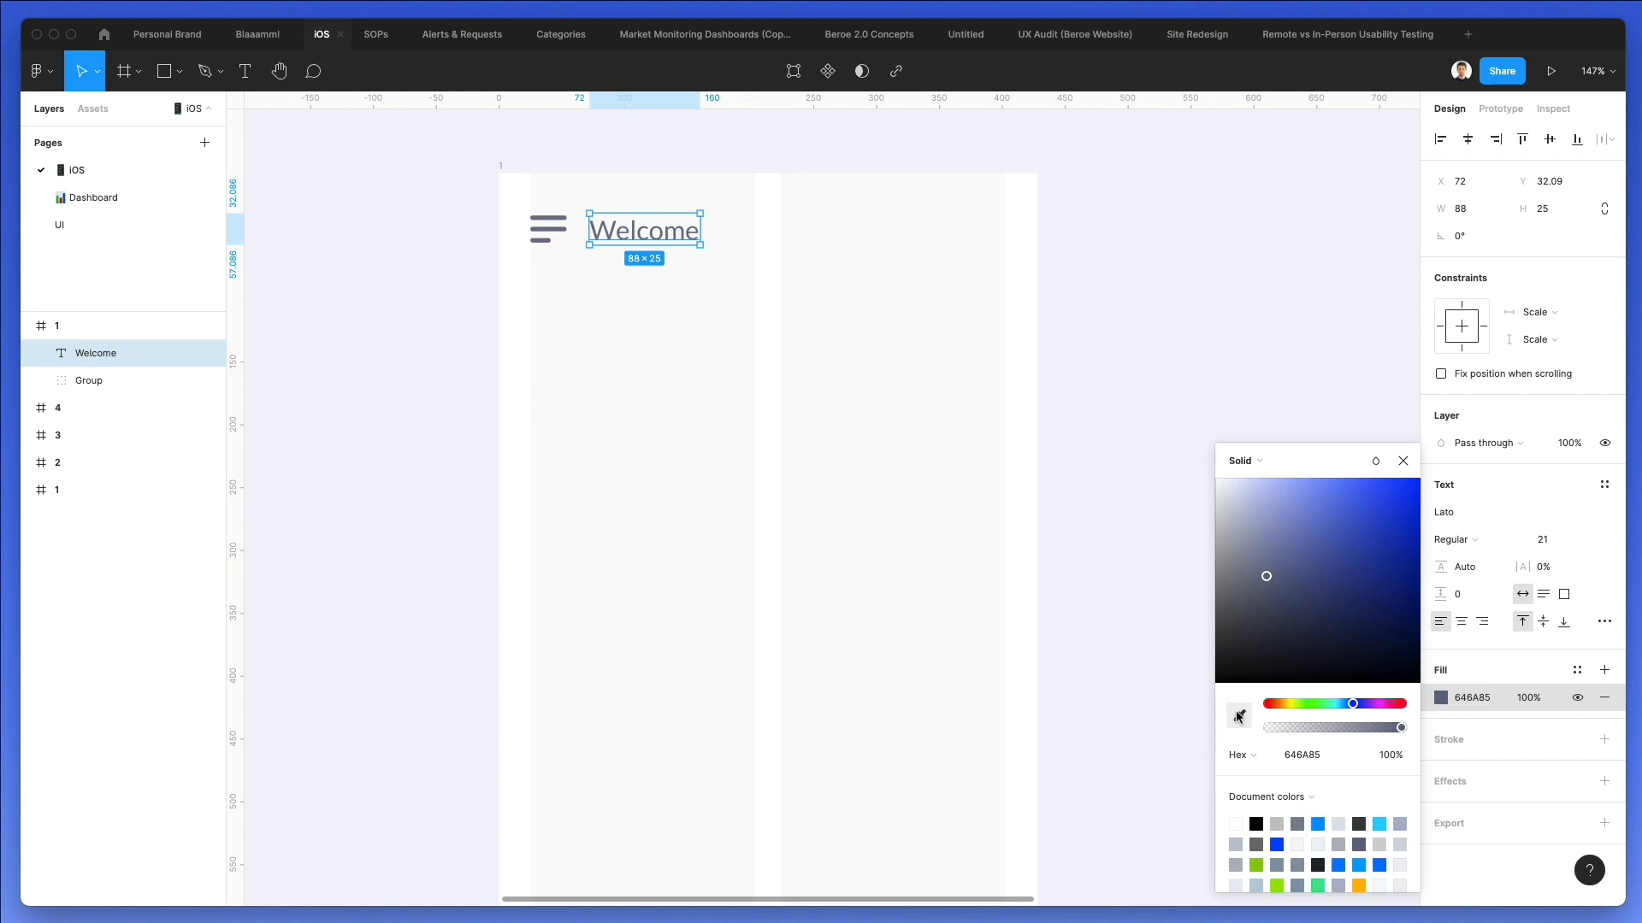
click(788, 380)
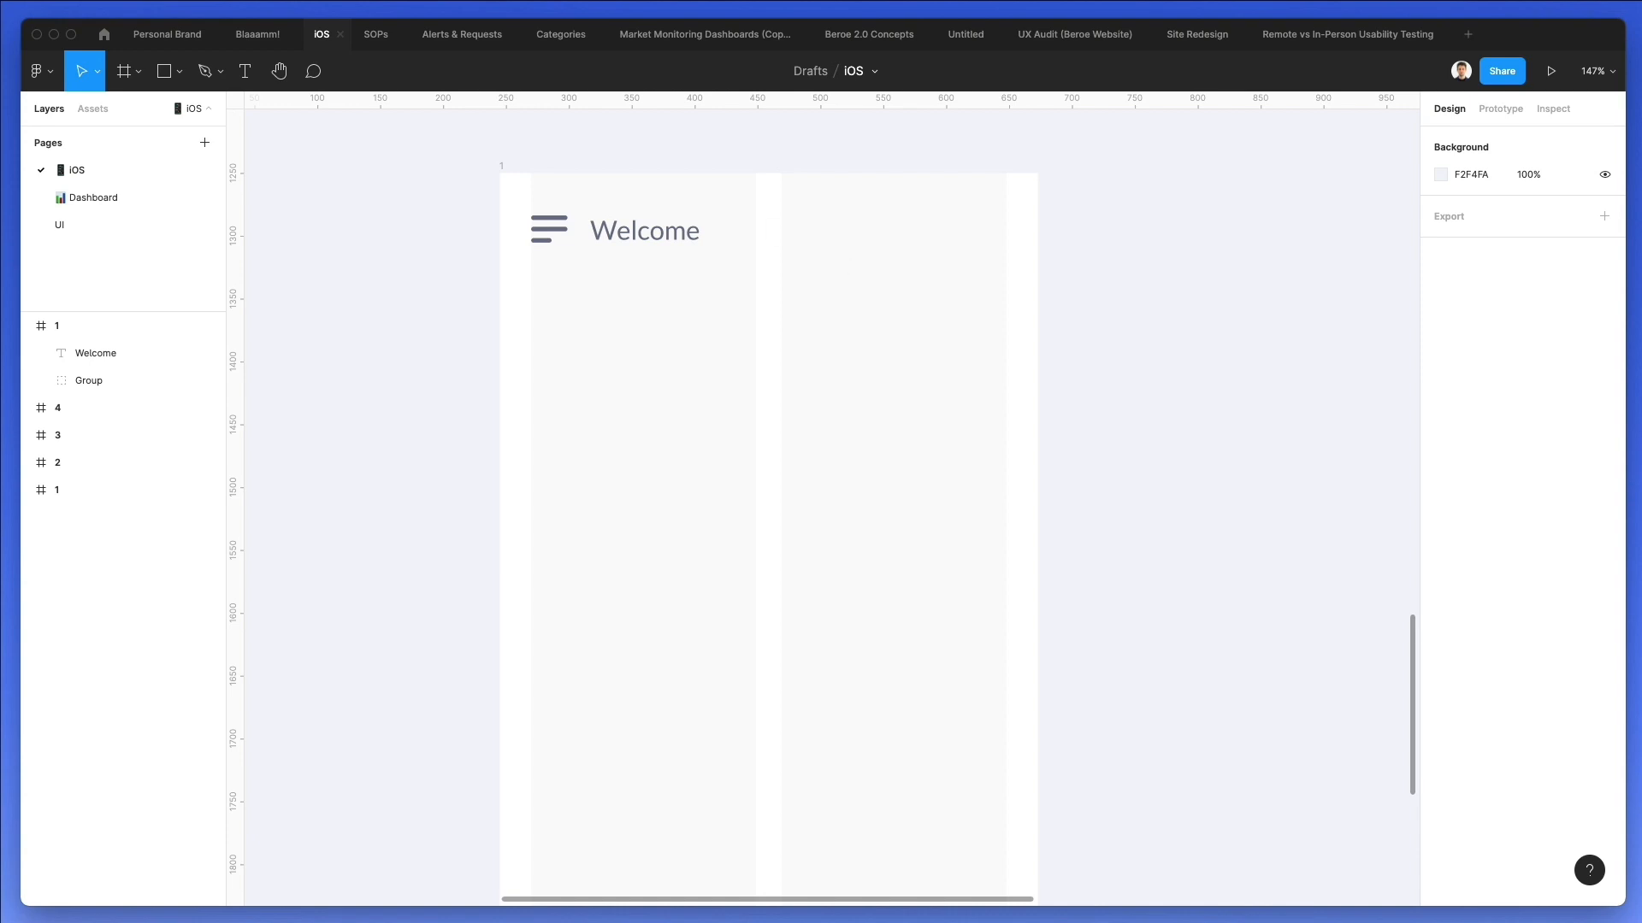
Switch to Nucleo, search for "alert", and place the bell icon just after the Welcome text at about 22 × 22.
key(super+Tab)
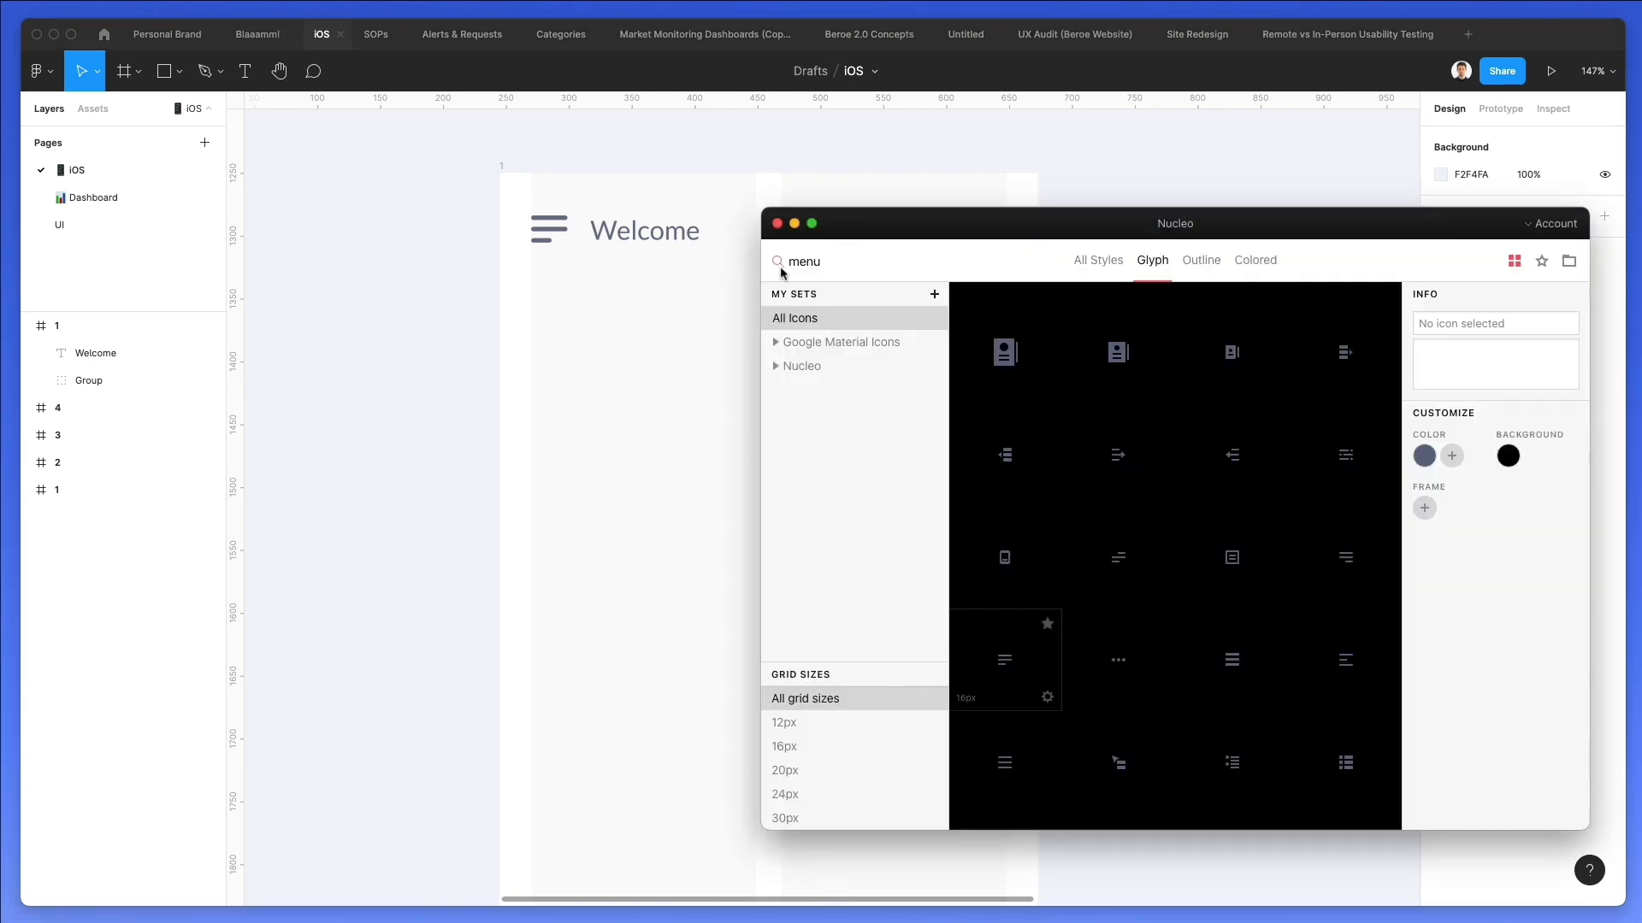
double_click(822, 272)
text(alert)
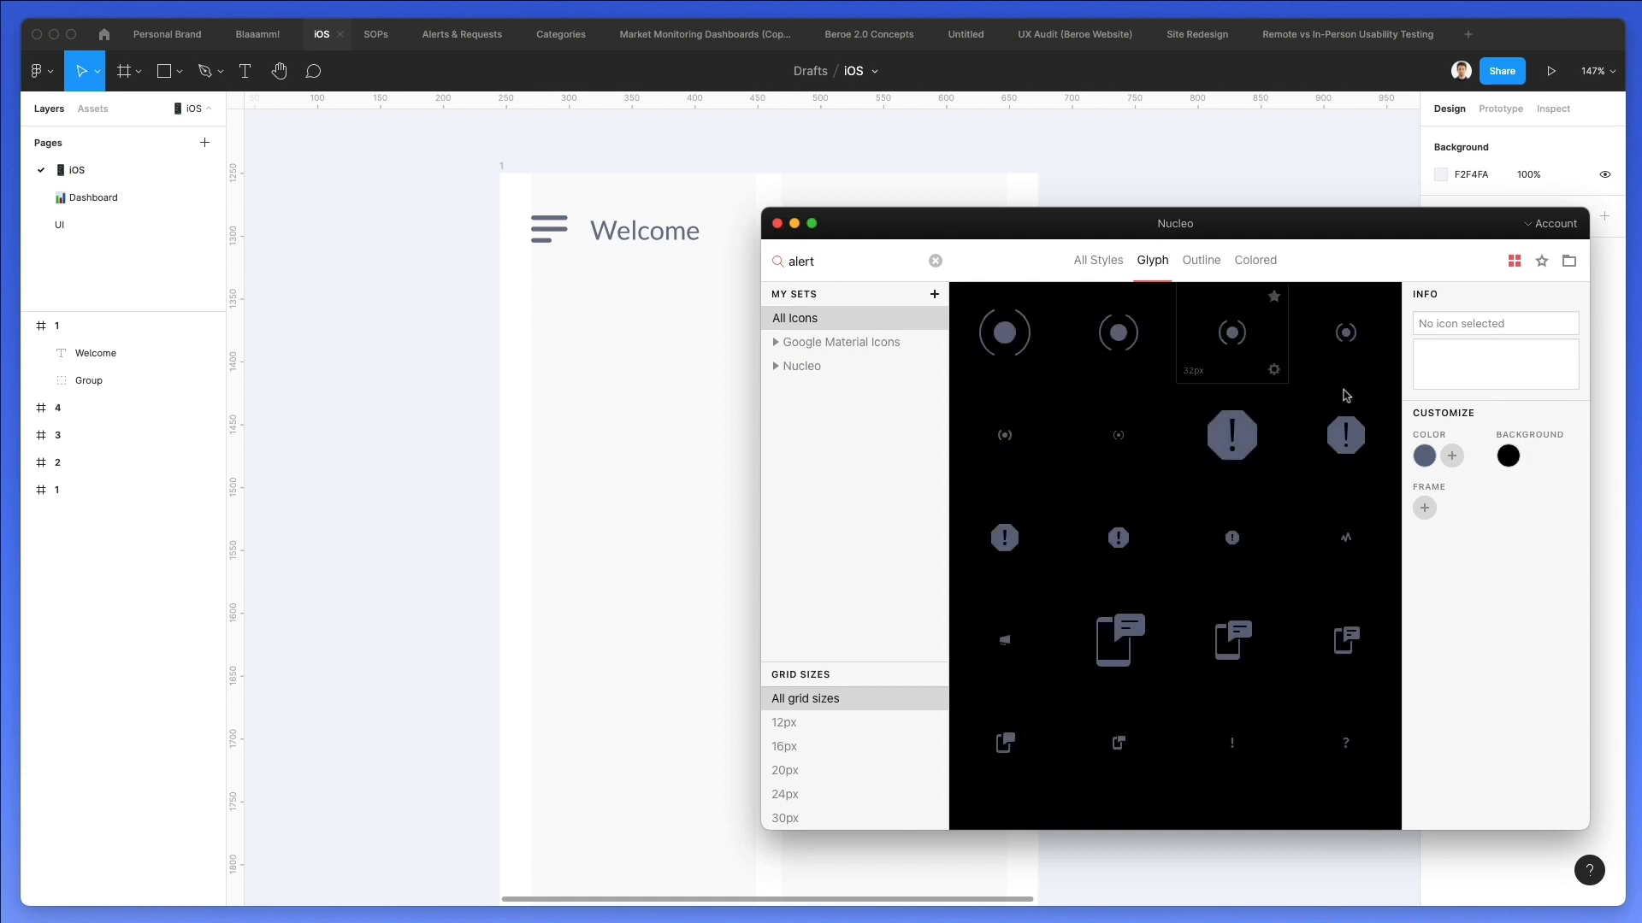
scroll(1366, 489, down, 1)
scroll(1367, 489, down, 2)
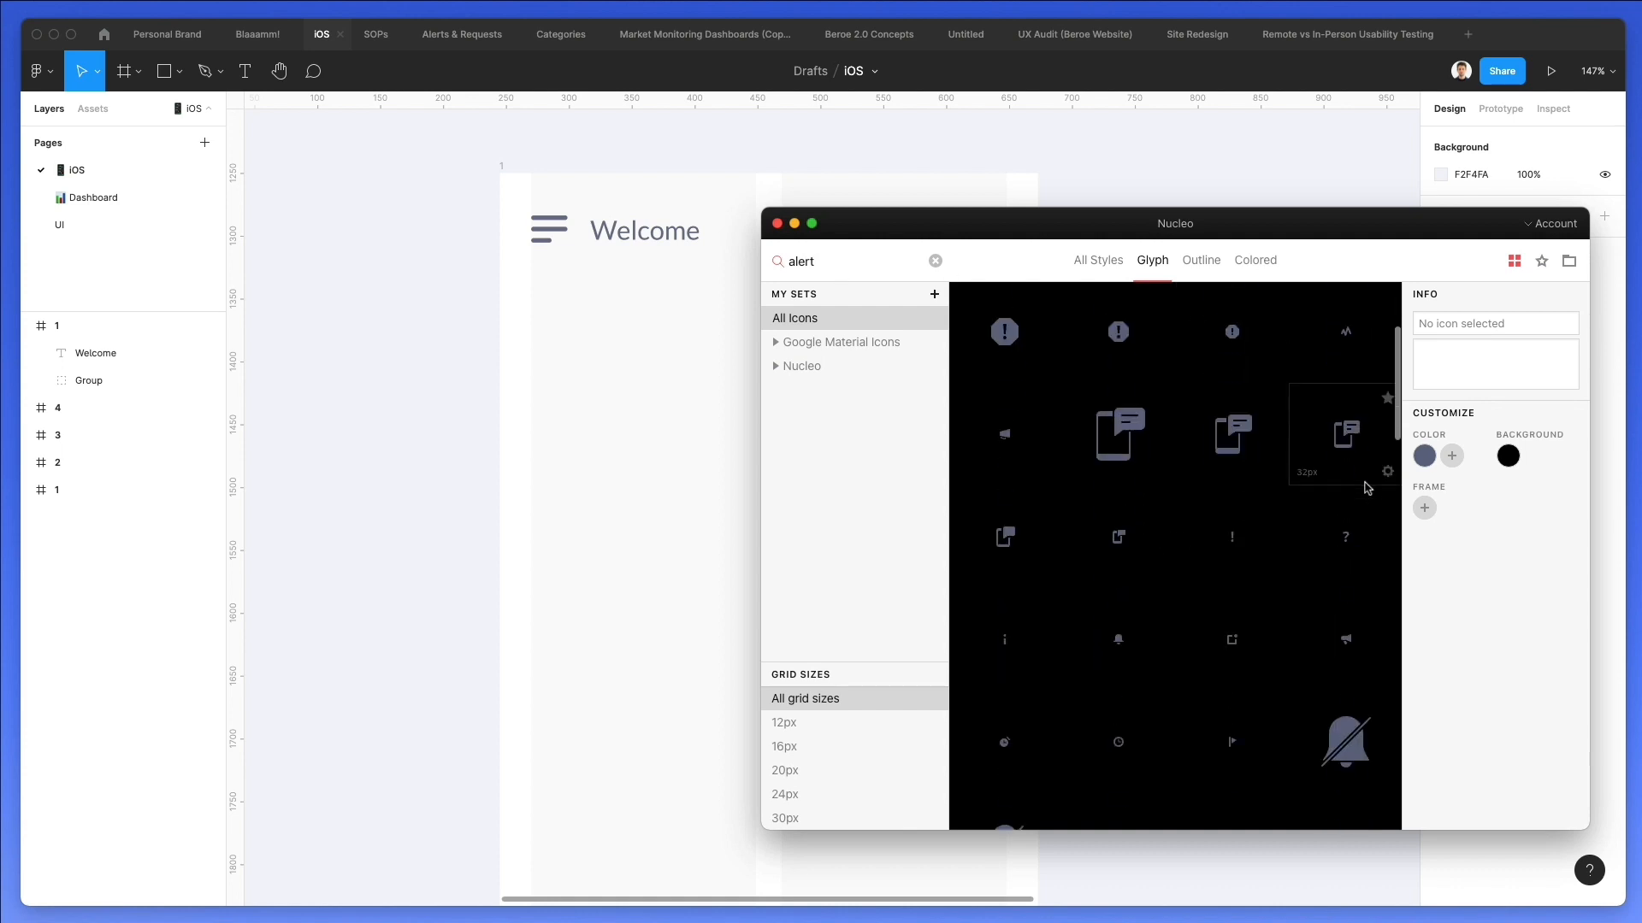
drag(716, 310, 752, 227)
scroll(711, 301, up, 3)
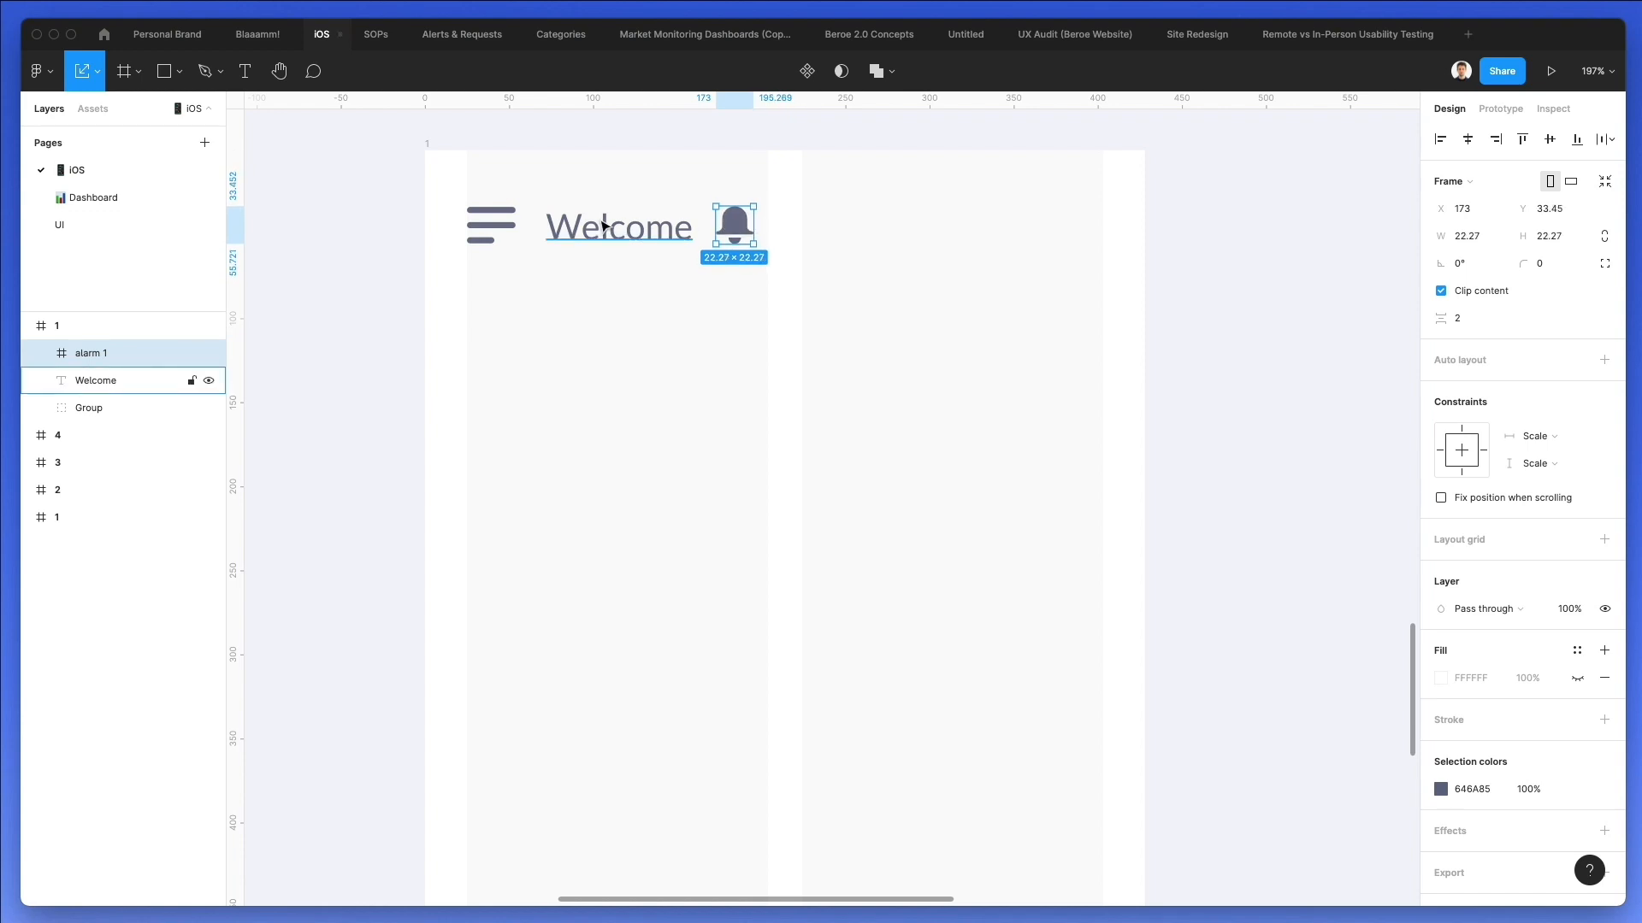
Turn the bell icon's frame into a group, match its color to the menu icon, and move it near the second column's right edge.
key(ctrl+g)
key(i)
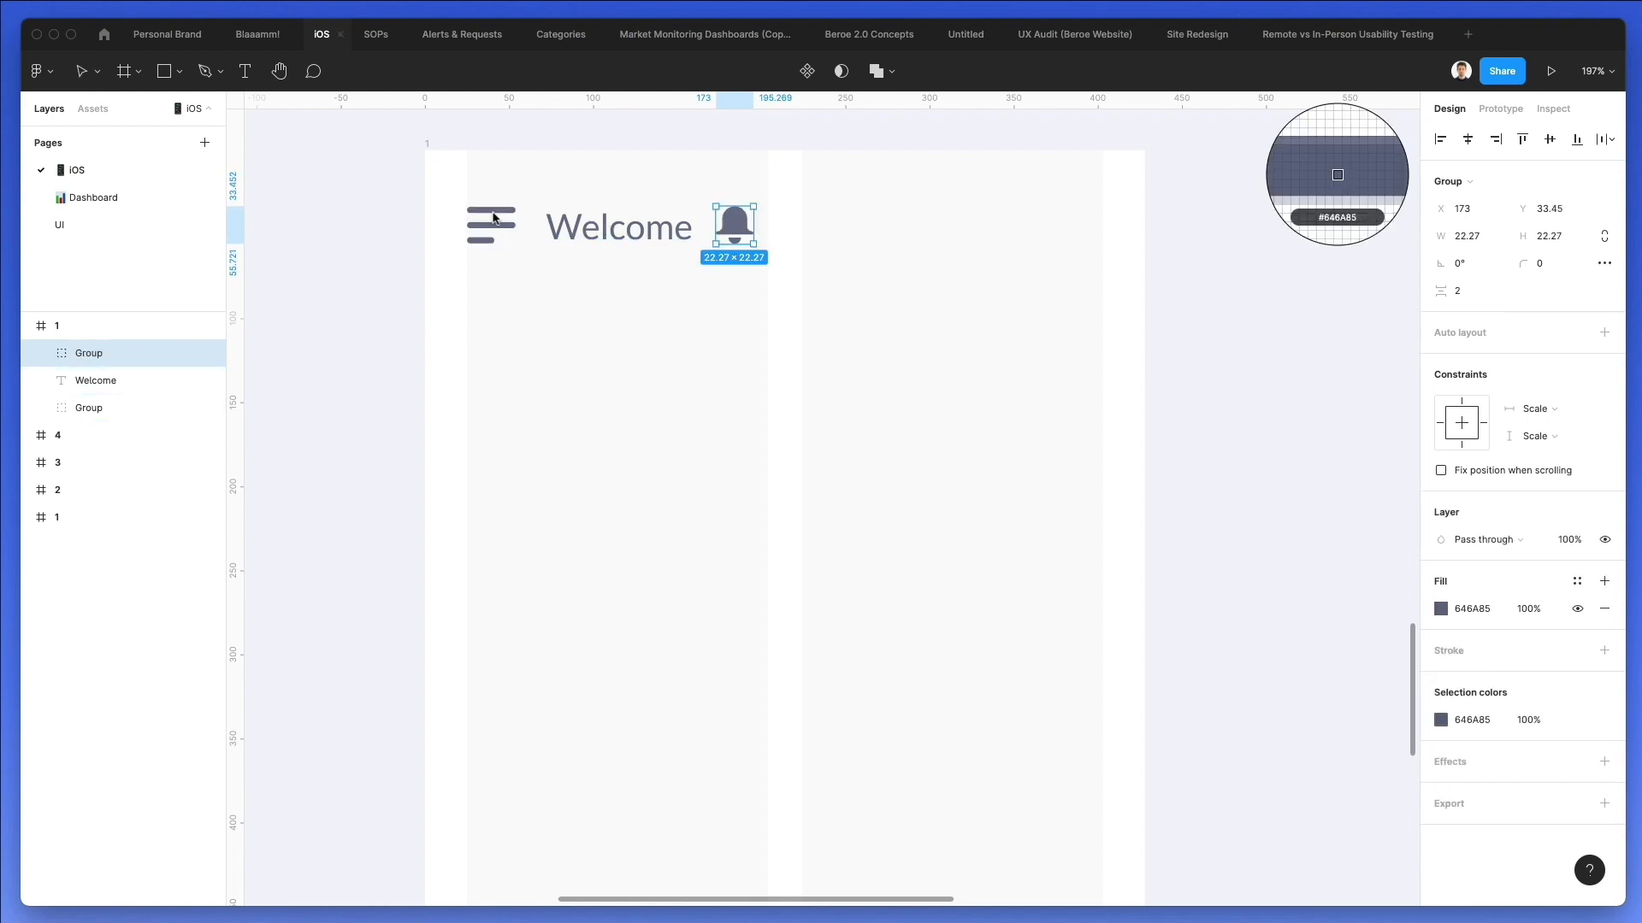
click(492, 213)
click(852, 241)
drag(733, 231, 1060, 231)
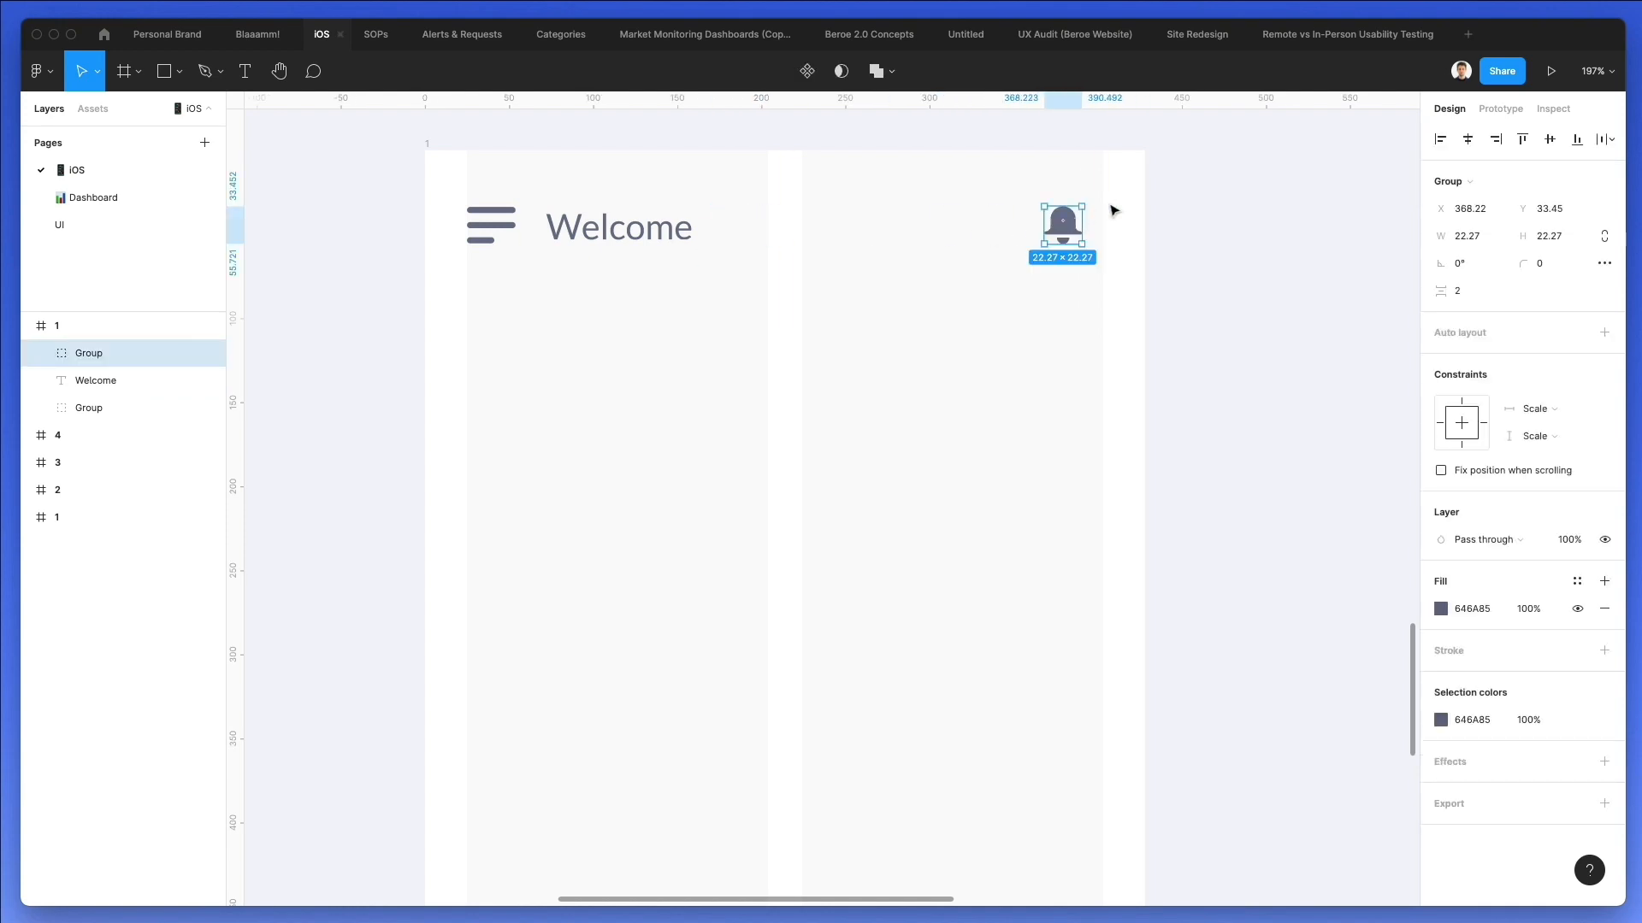
Draw a square about 43 × 43 around the bell icon, flush with the second column's edge, and send it behind the bell.
key(r)
key(v)
key(r)
drag(1103, 191, 1026, 257)
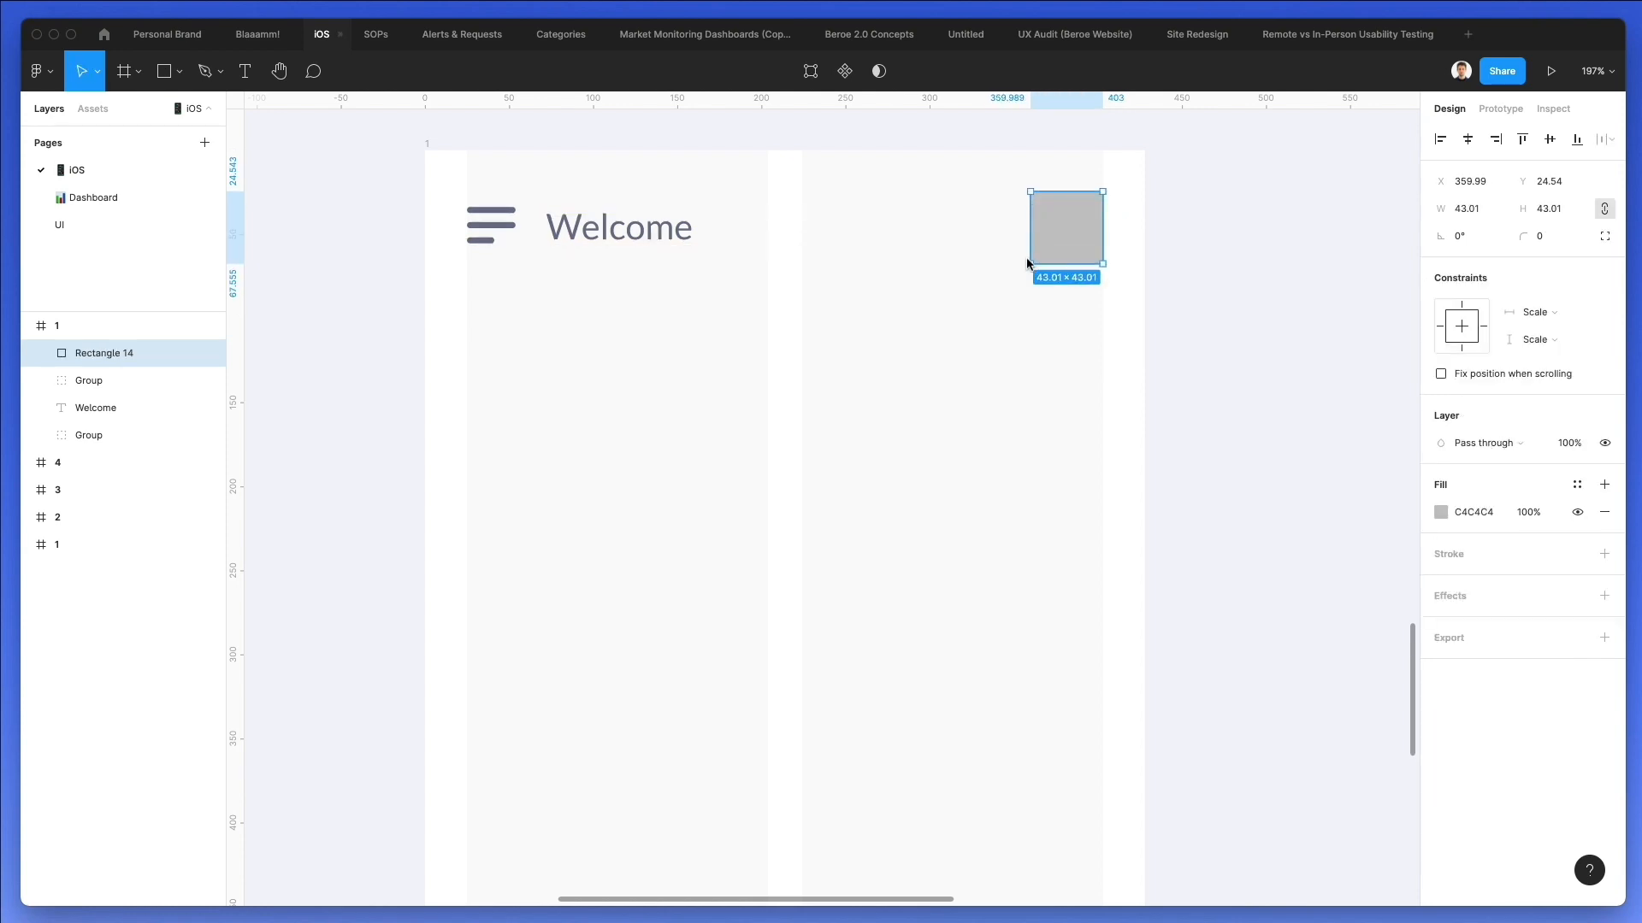
key(super+bracketleft)
key(super+bracketleft)
key(super+bracketleft)
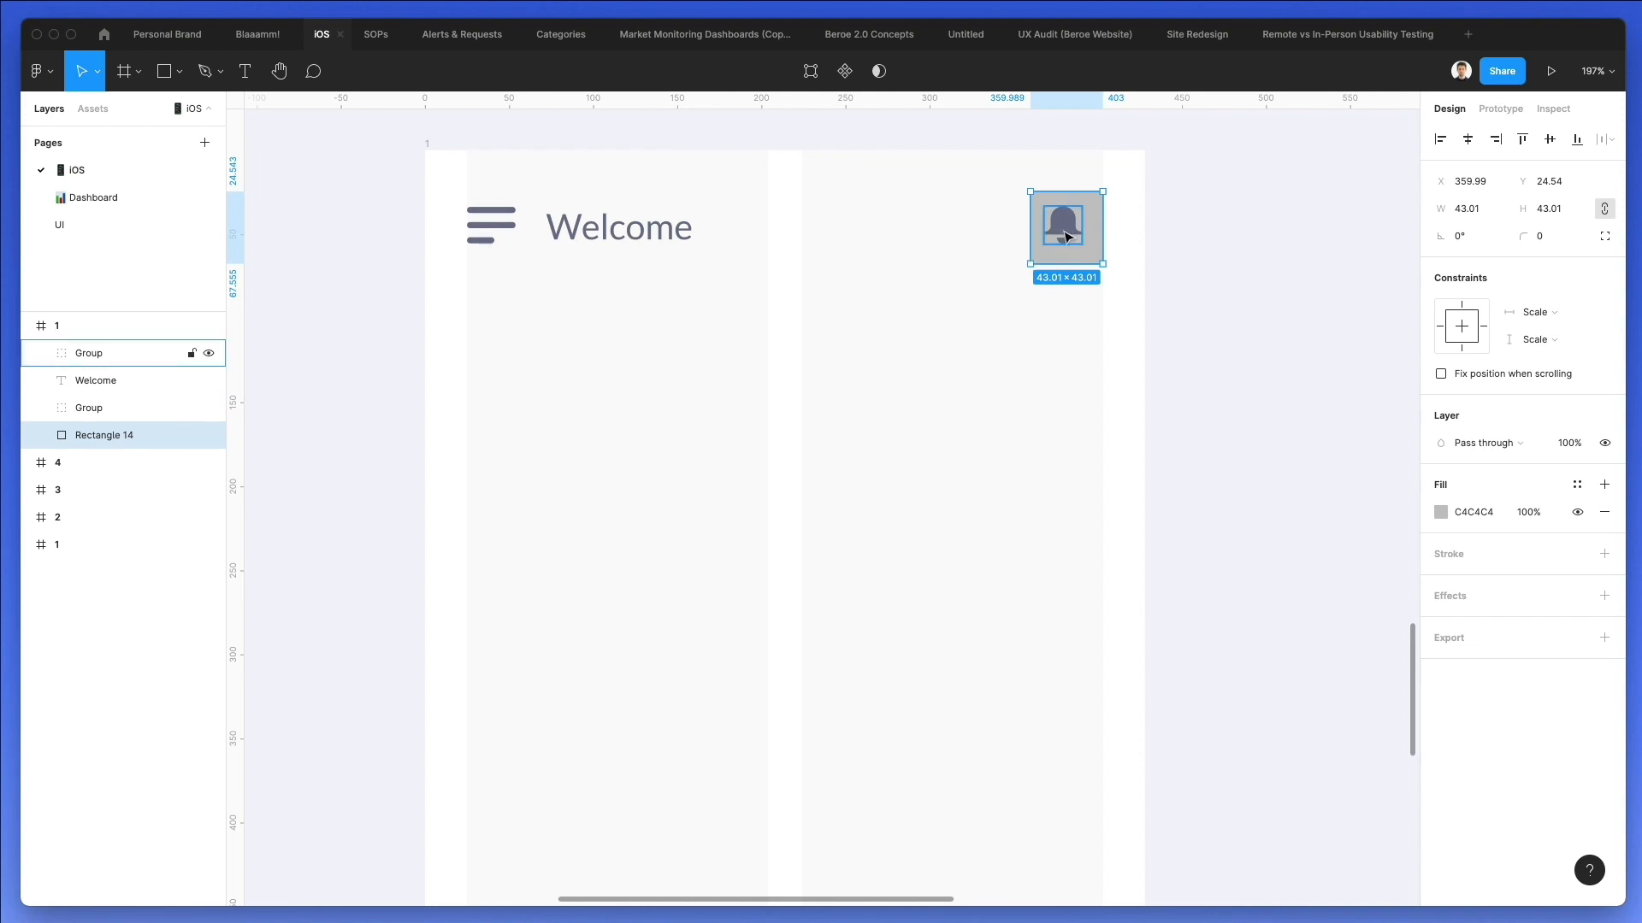
Center the bell icon within the square and shift both up slightly in the header.
click(1063, 232)
drag(1063, 232, 1086, 222)
key(super+z)
click(1110, 220)
click(1070, 223)
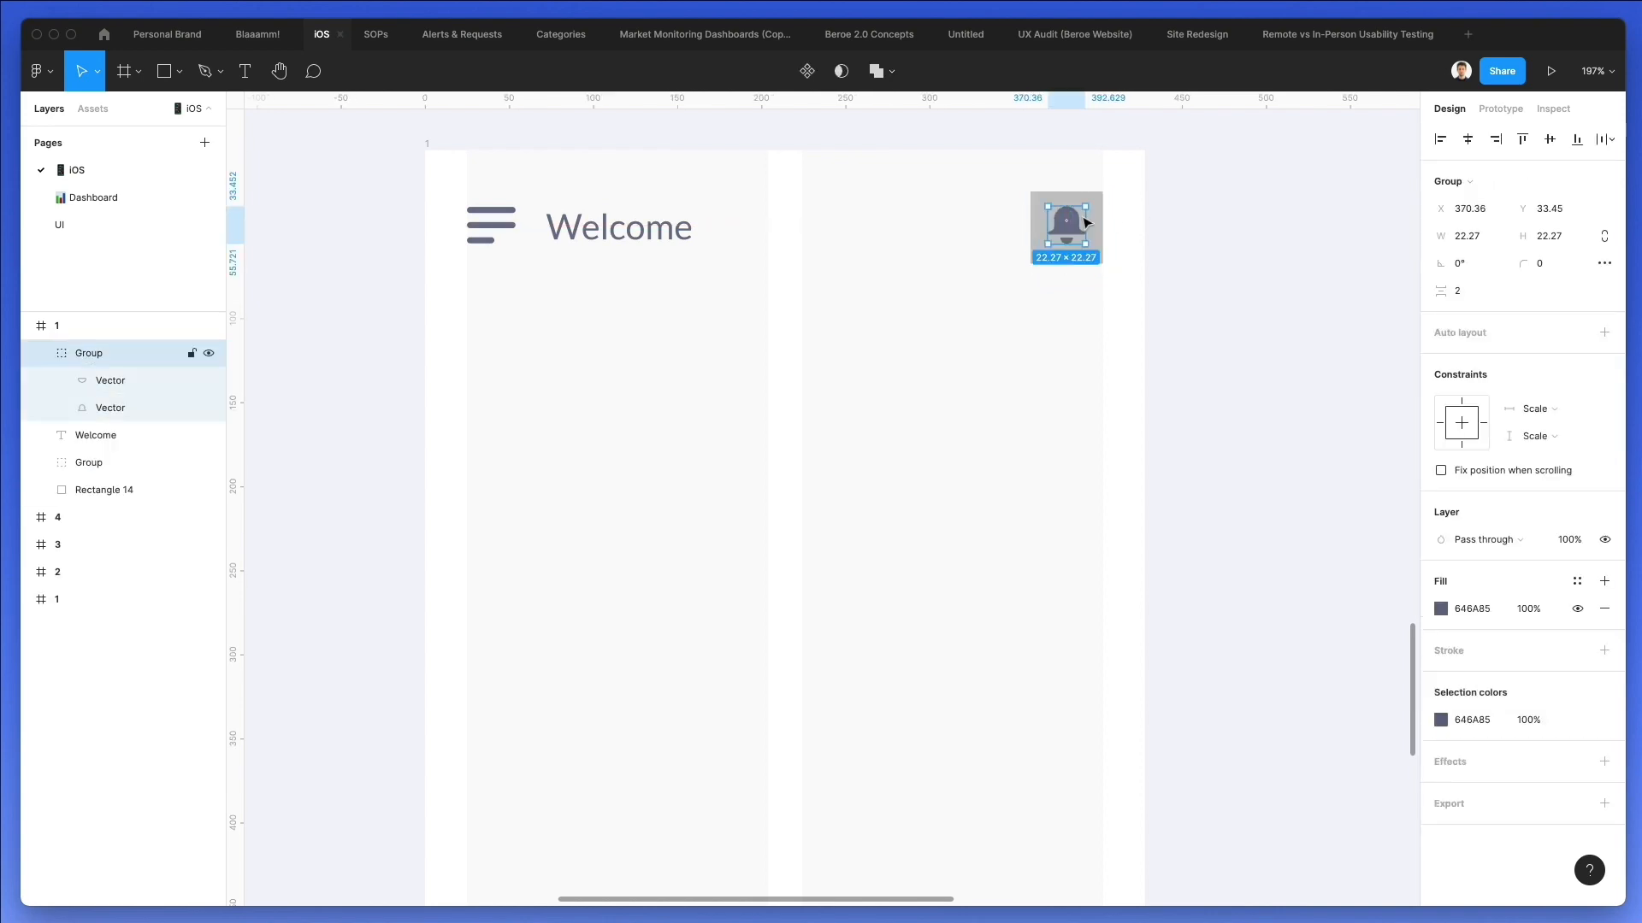
shift+click(1091, 207)
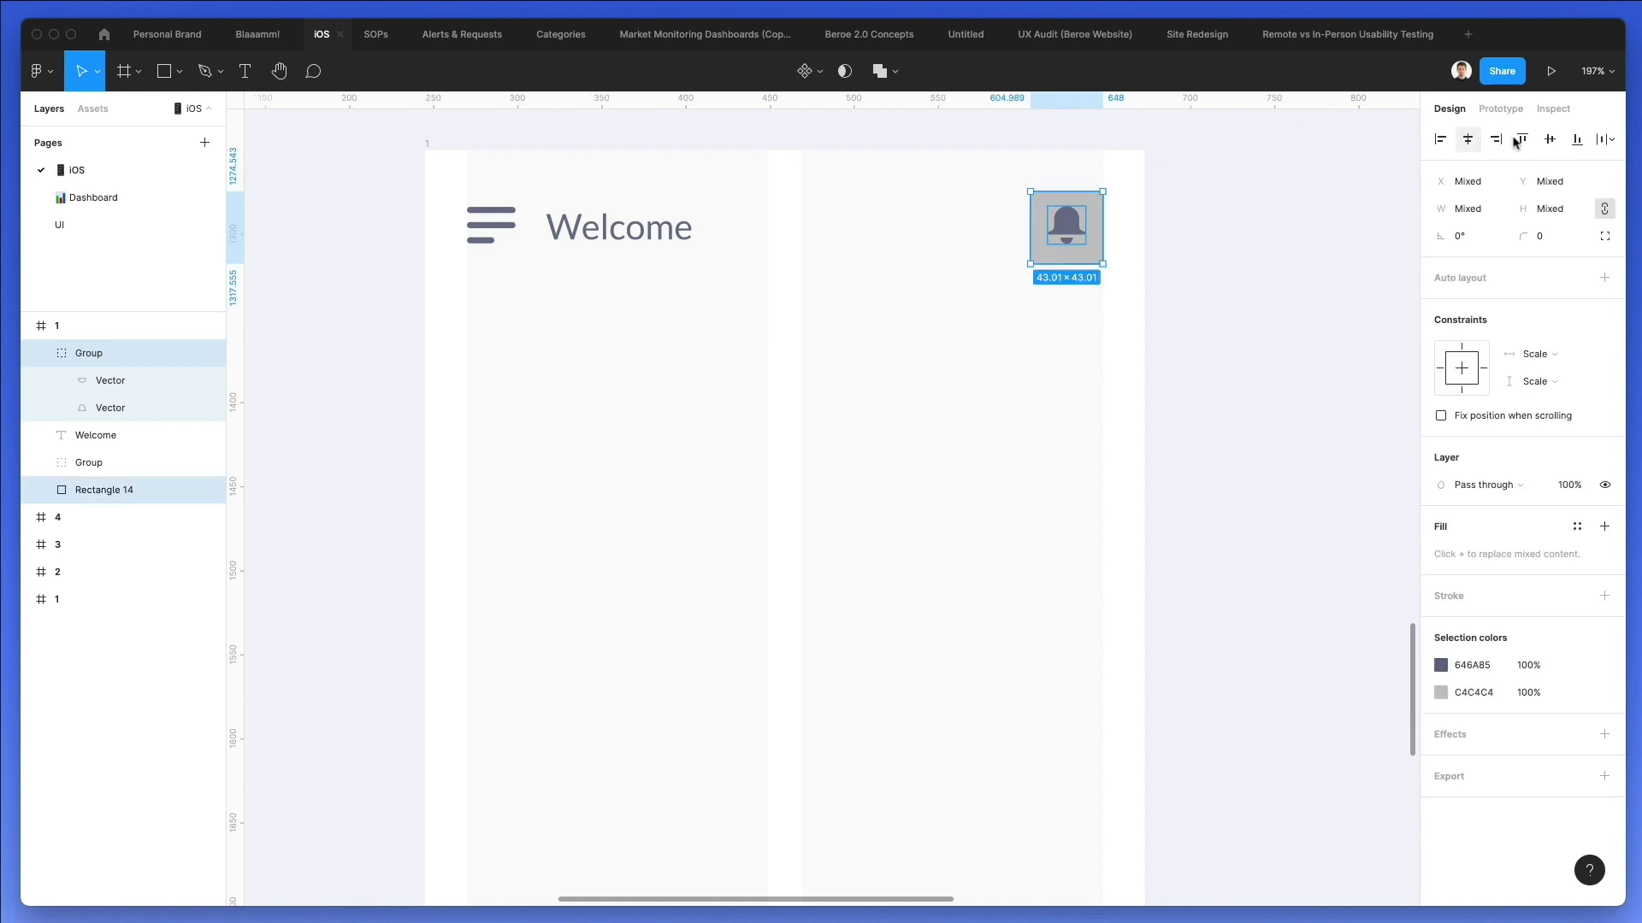
click(1239, 264)
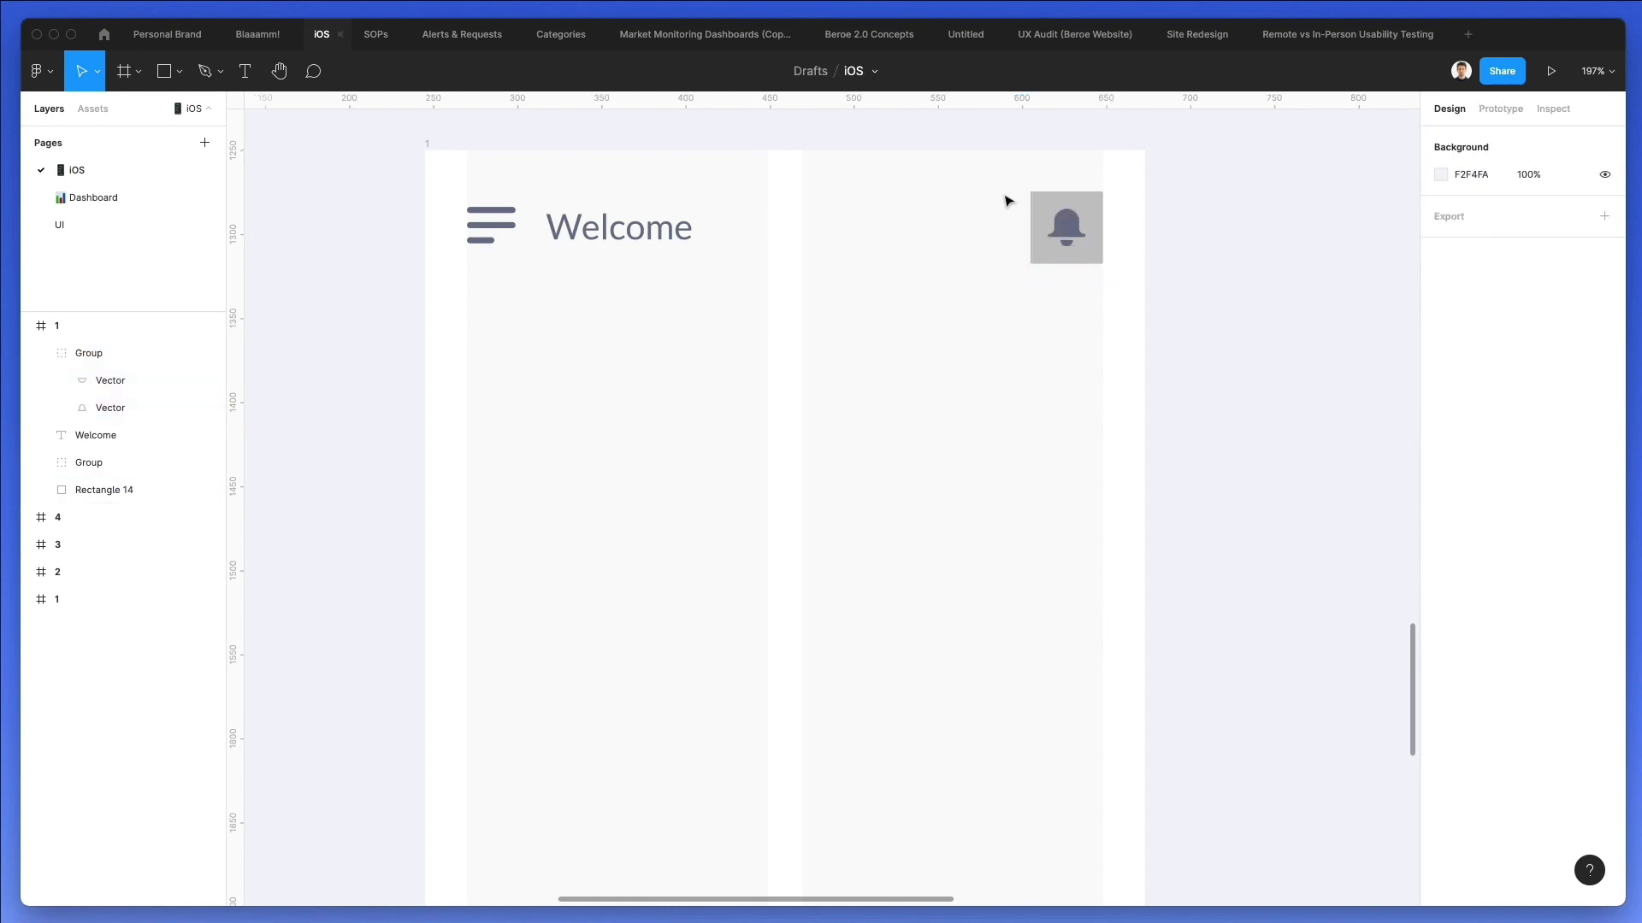
drag(1007, 201, 1115, 264)
click(1108, 224)
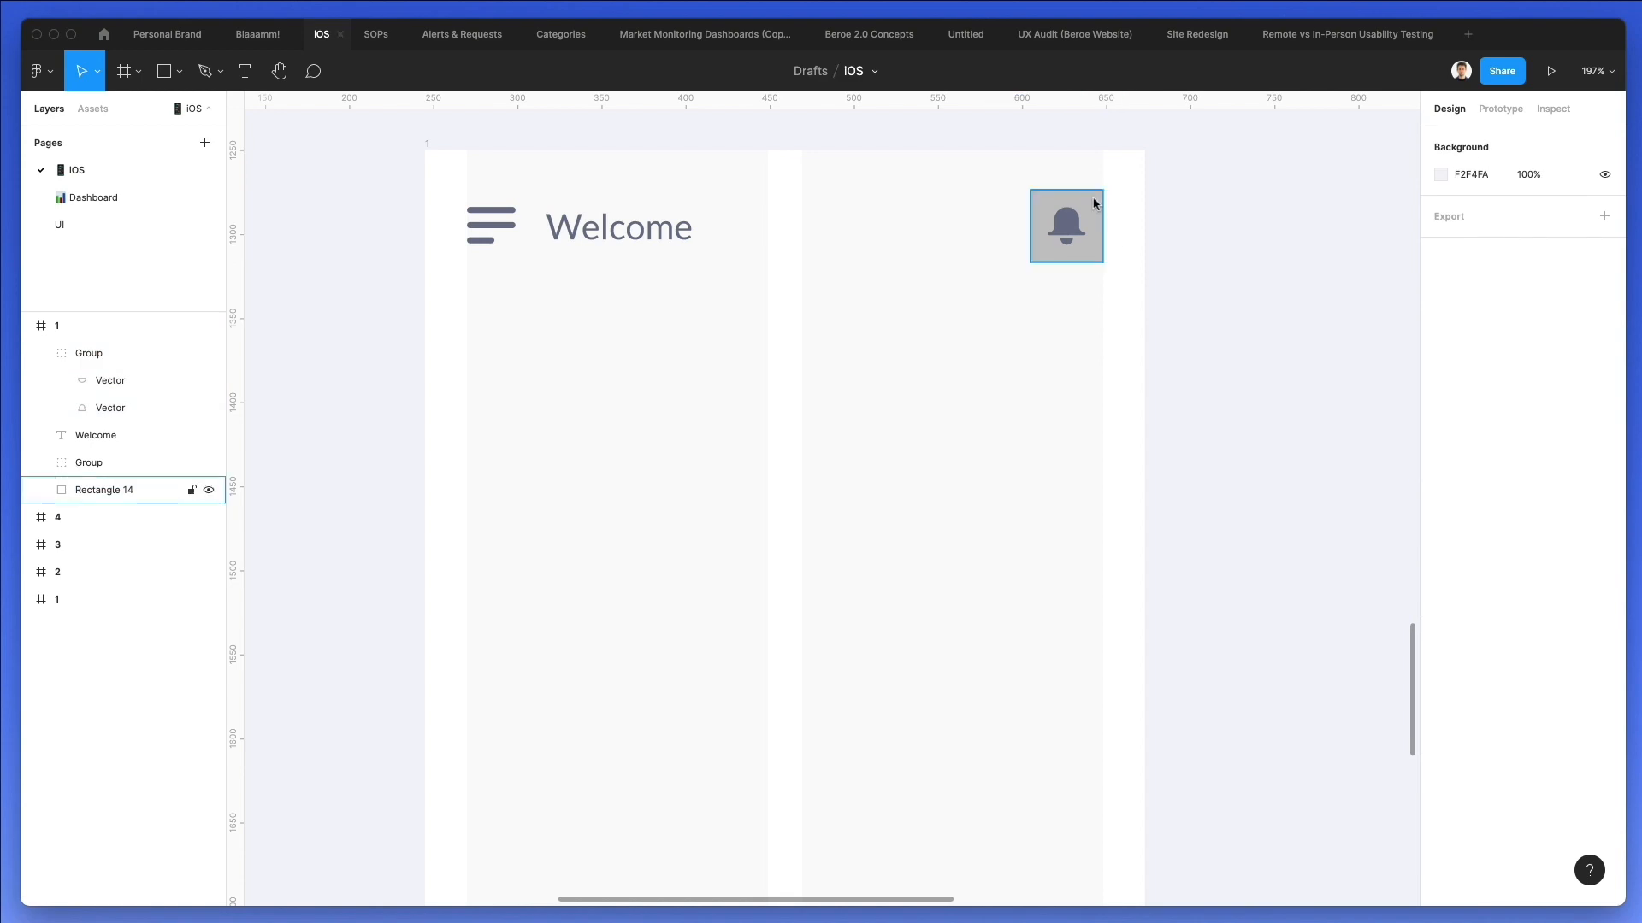
Give the bell's background square a corner radius of 9, the bell's 646A85 fill and 10% opacity.
click(1095, 204)
drag(1521, 236, 65, 229)
key(i)
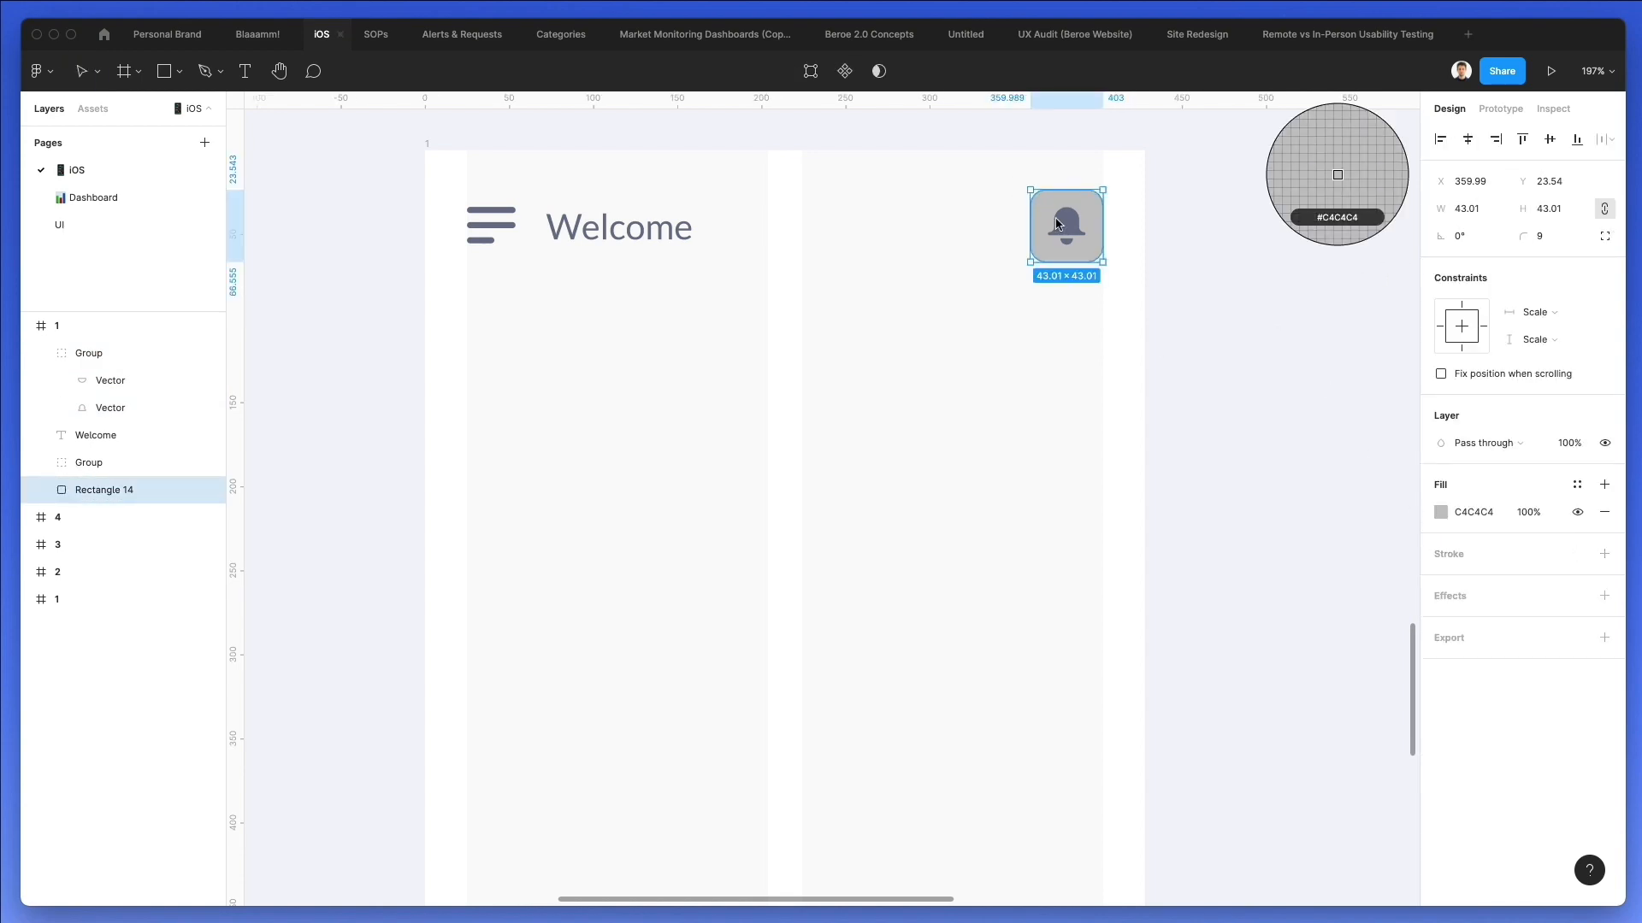
click(1064, 228)
key(1)
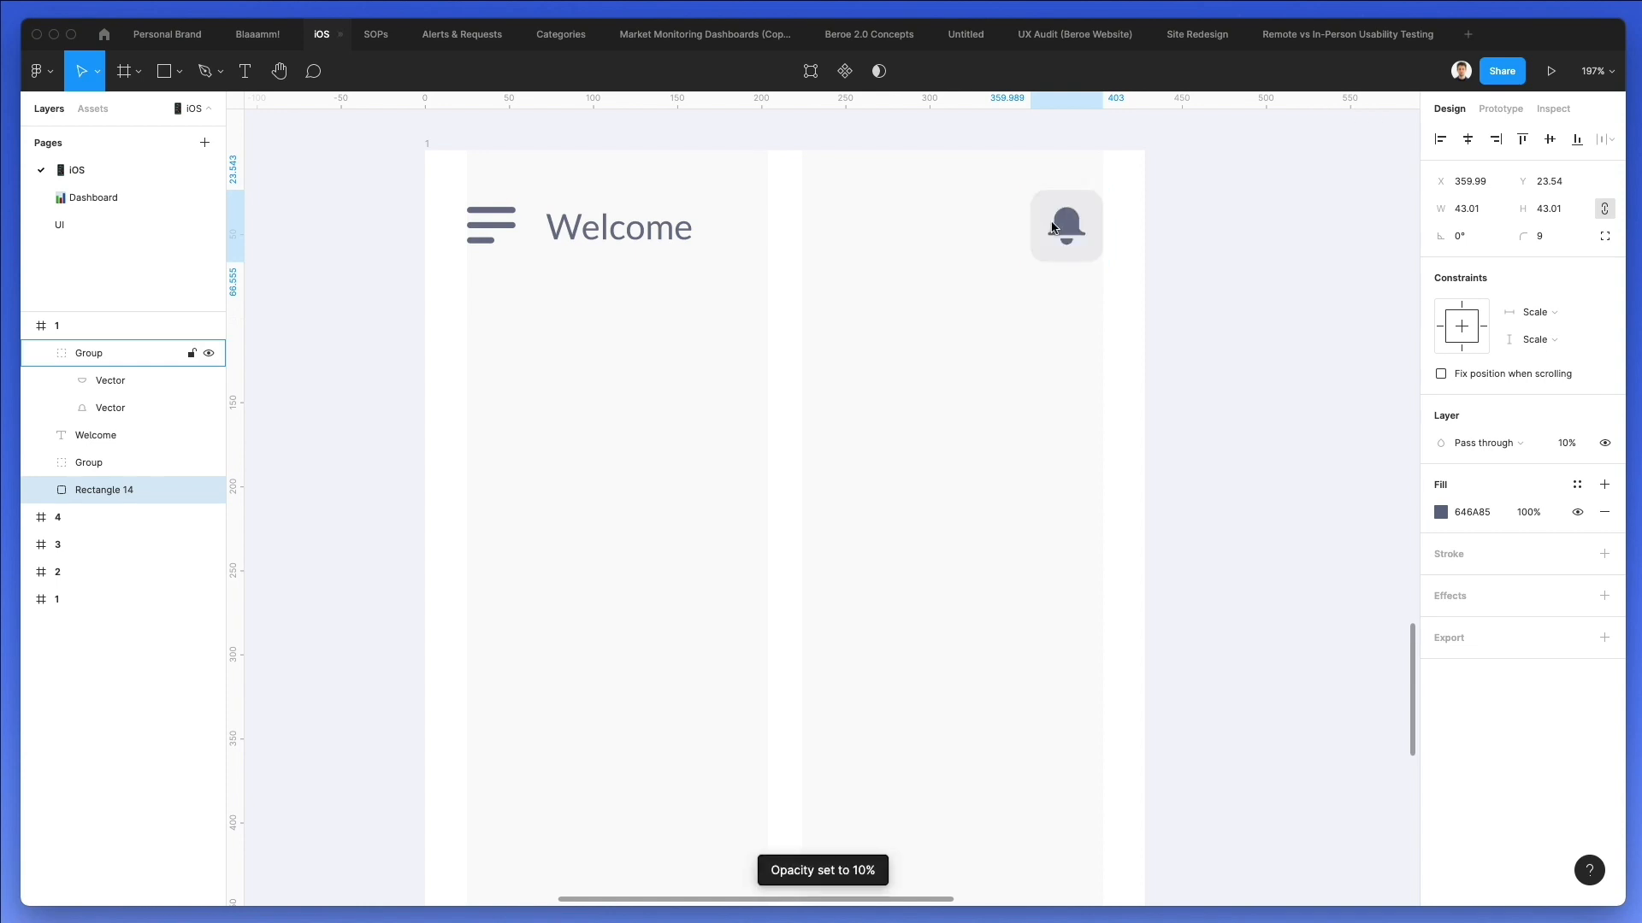
click(809, 329)
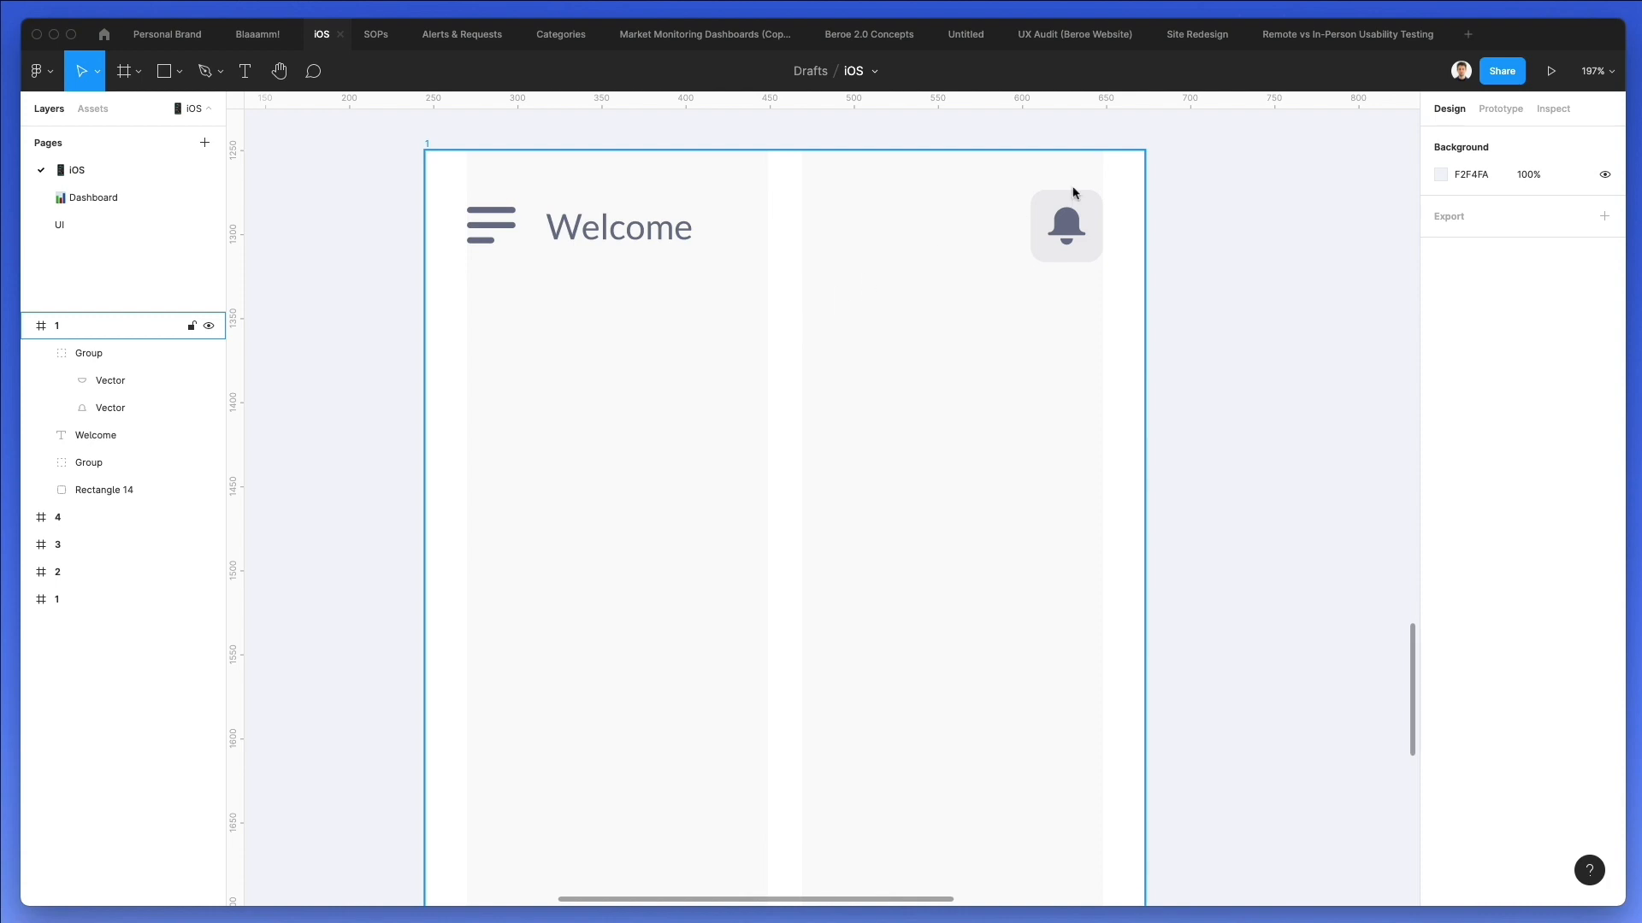
Scale the bell icon down slightly and draw a dot about 3.9 × 3.9 at its upper-right corner.
scroll(1143, 190, up, 5)
click(915, 284)
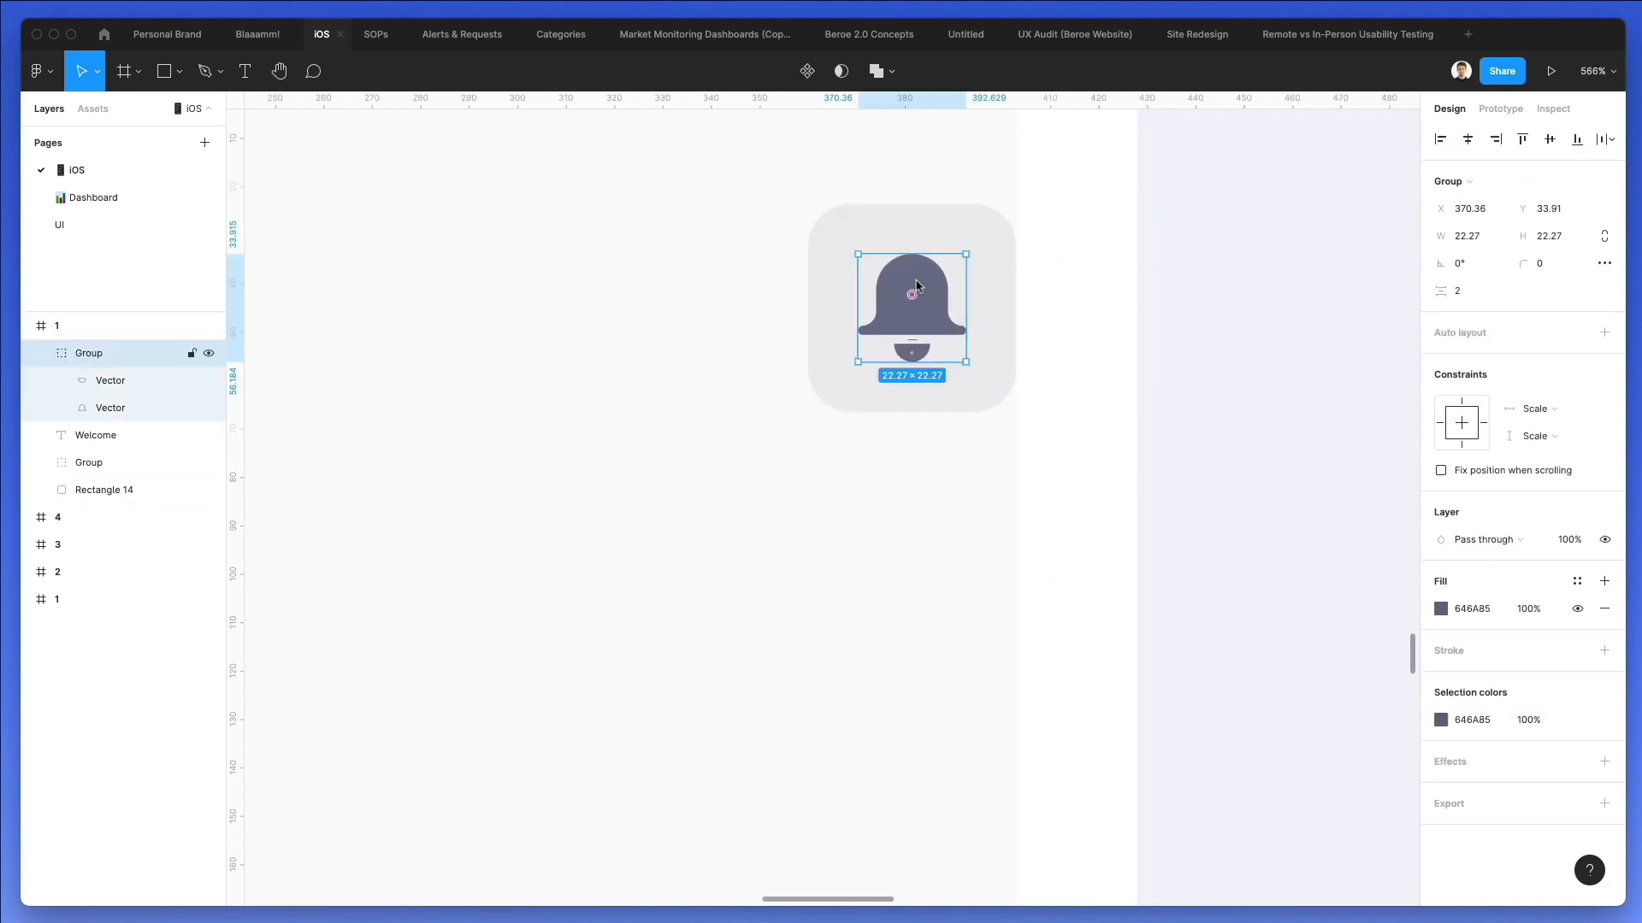
key(k)
drag(943, 264, 960, 262)
key(o)
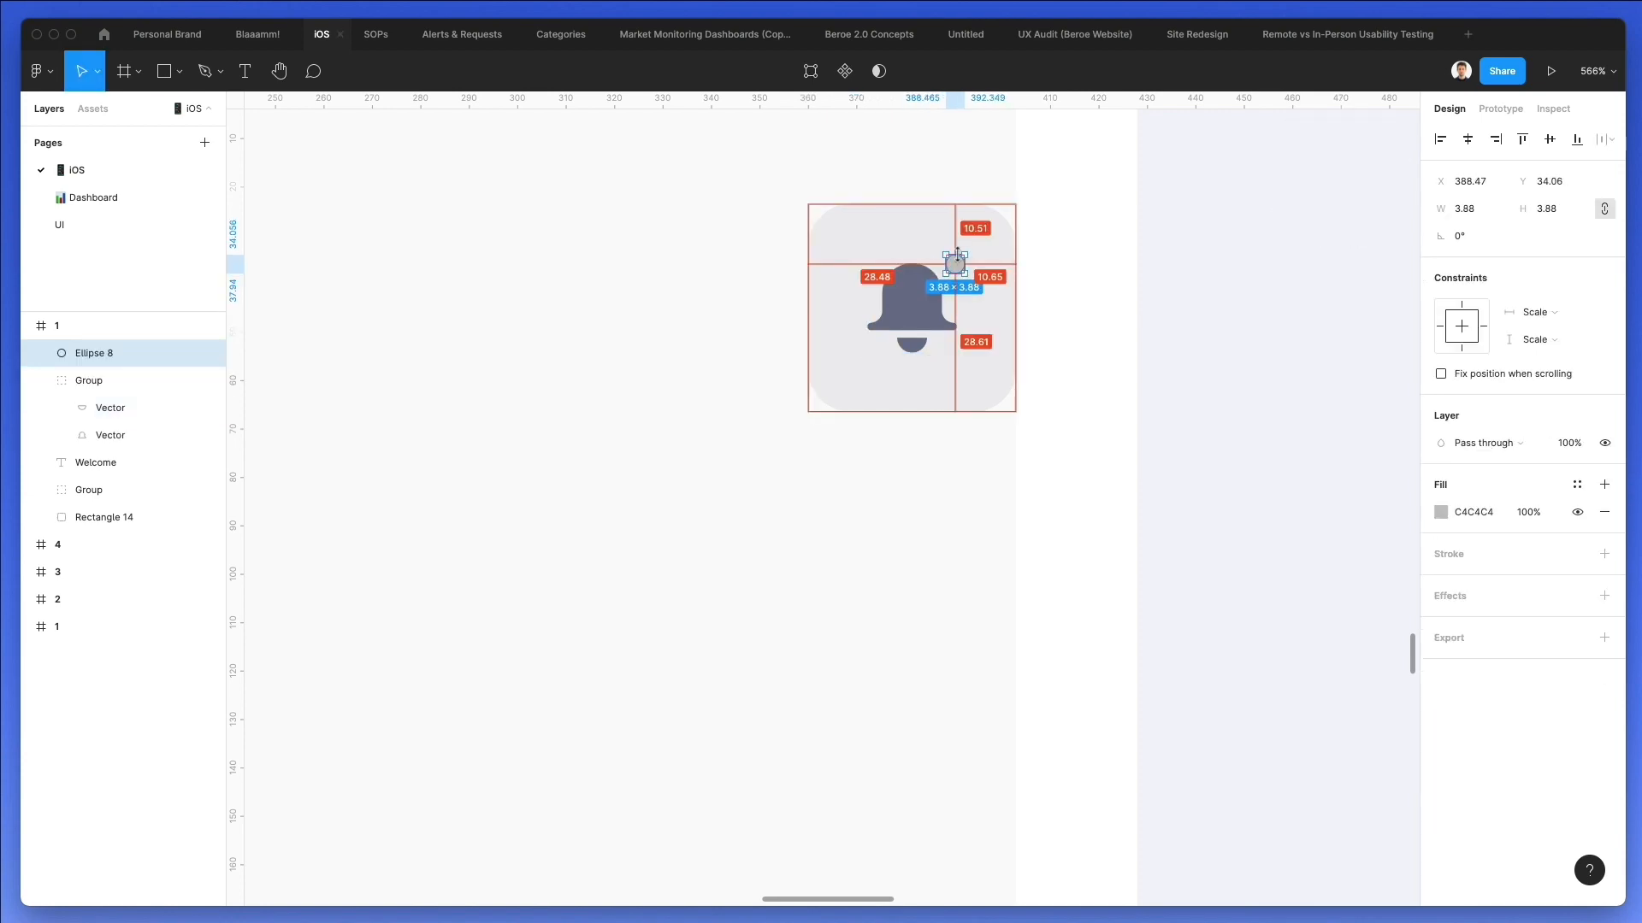
Recolor the dot beside the bell icon to red.
click(1441, 512)
drag(1403, 488, 1344, 503)
click(817, 489)
scroll(818, 489, down, 3)
scroll(818, 490, down, 5)
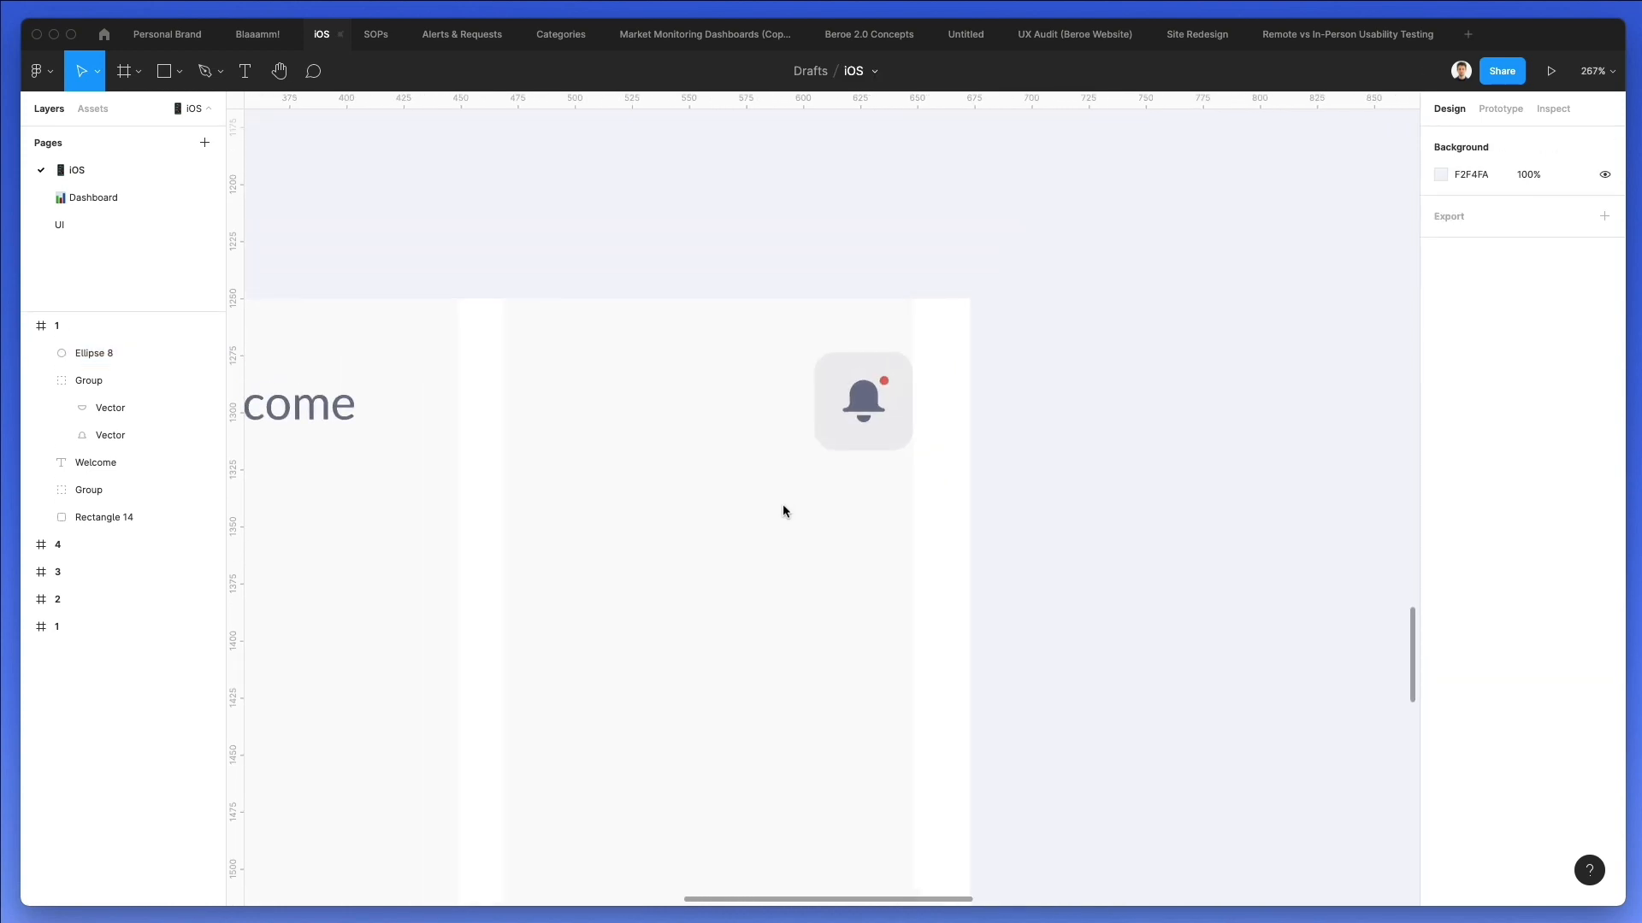
scroll(792, 511, down, 2)
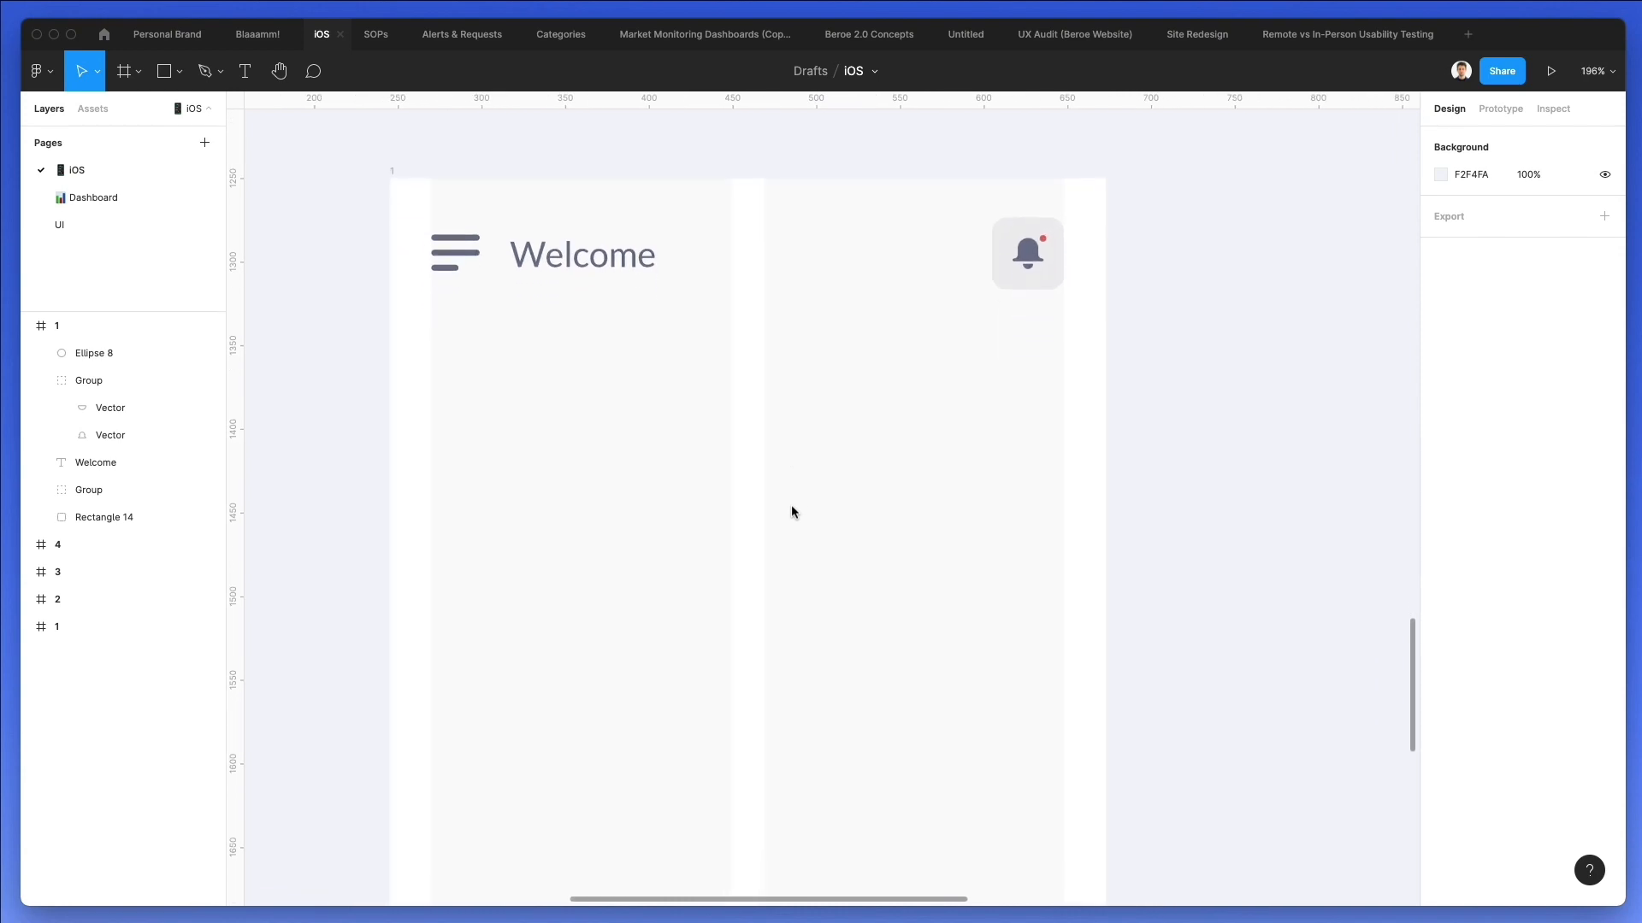
key(r)
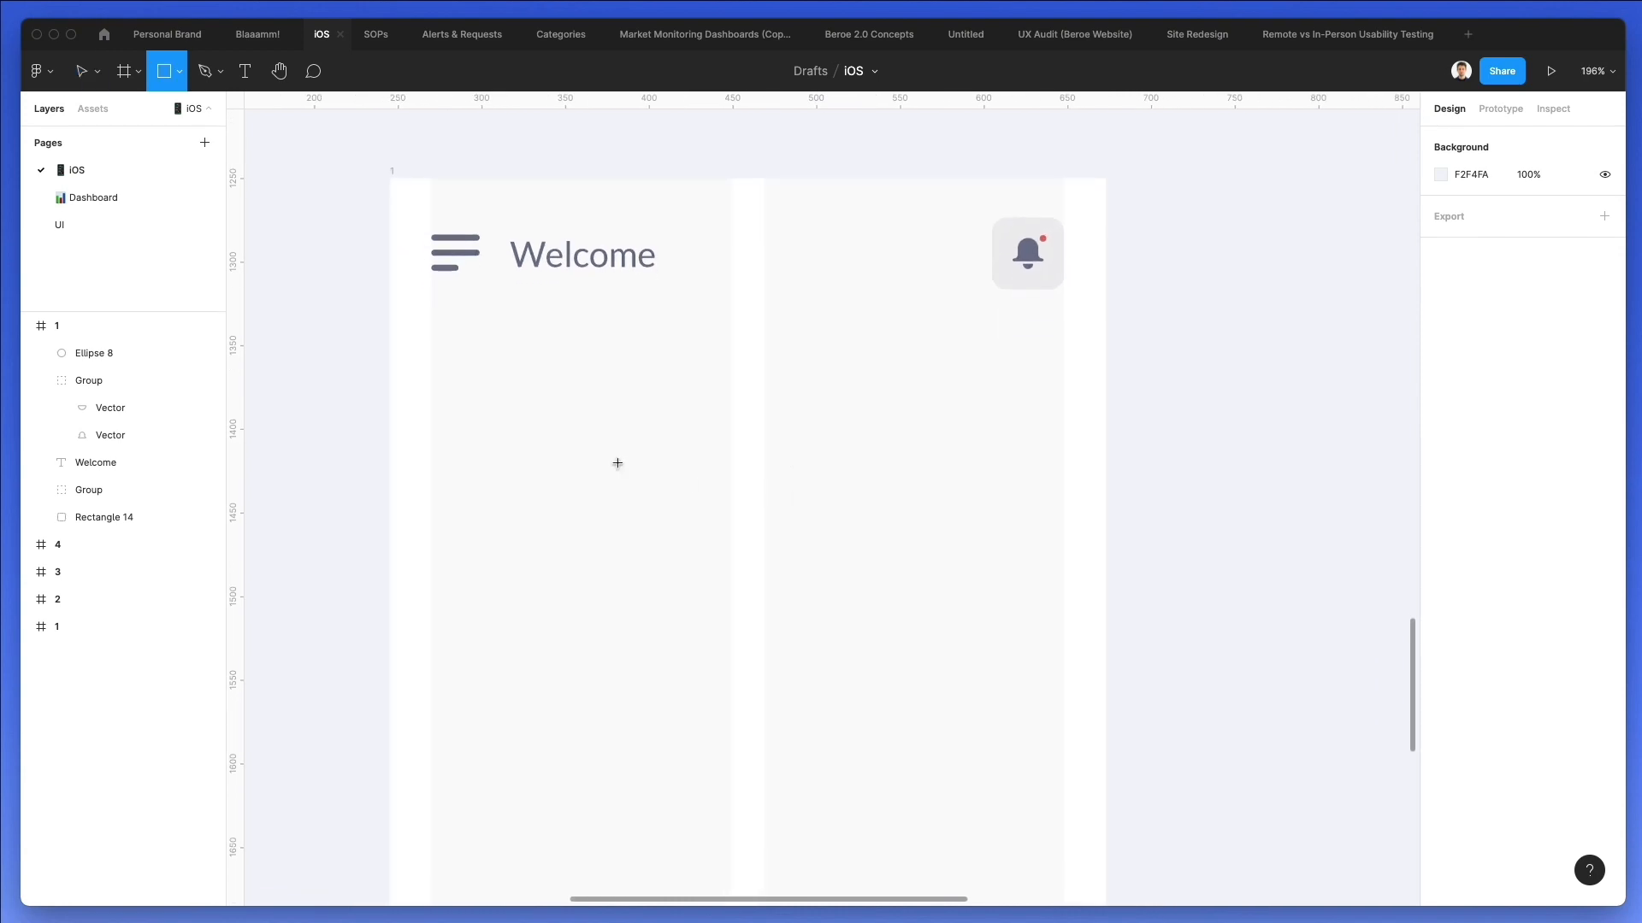
mouse_move(434, 342)
mouse_down()
mouse_move(816, 517)
mouse_move(1087, 705)
mouse_move(1064, 708)
mouse_up()
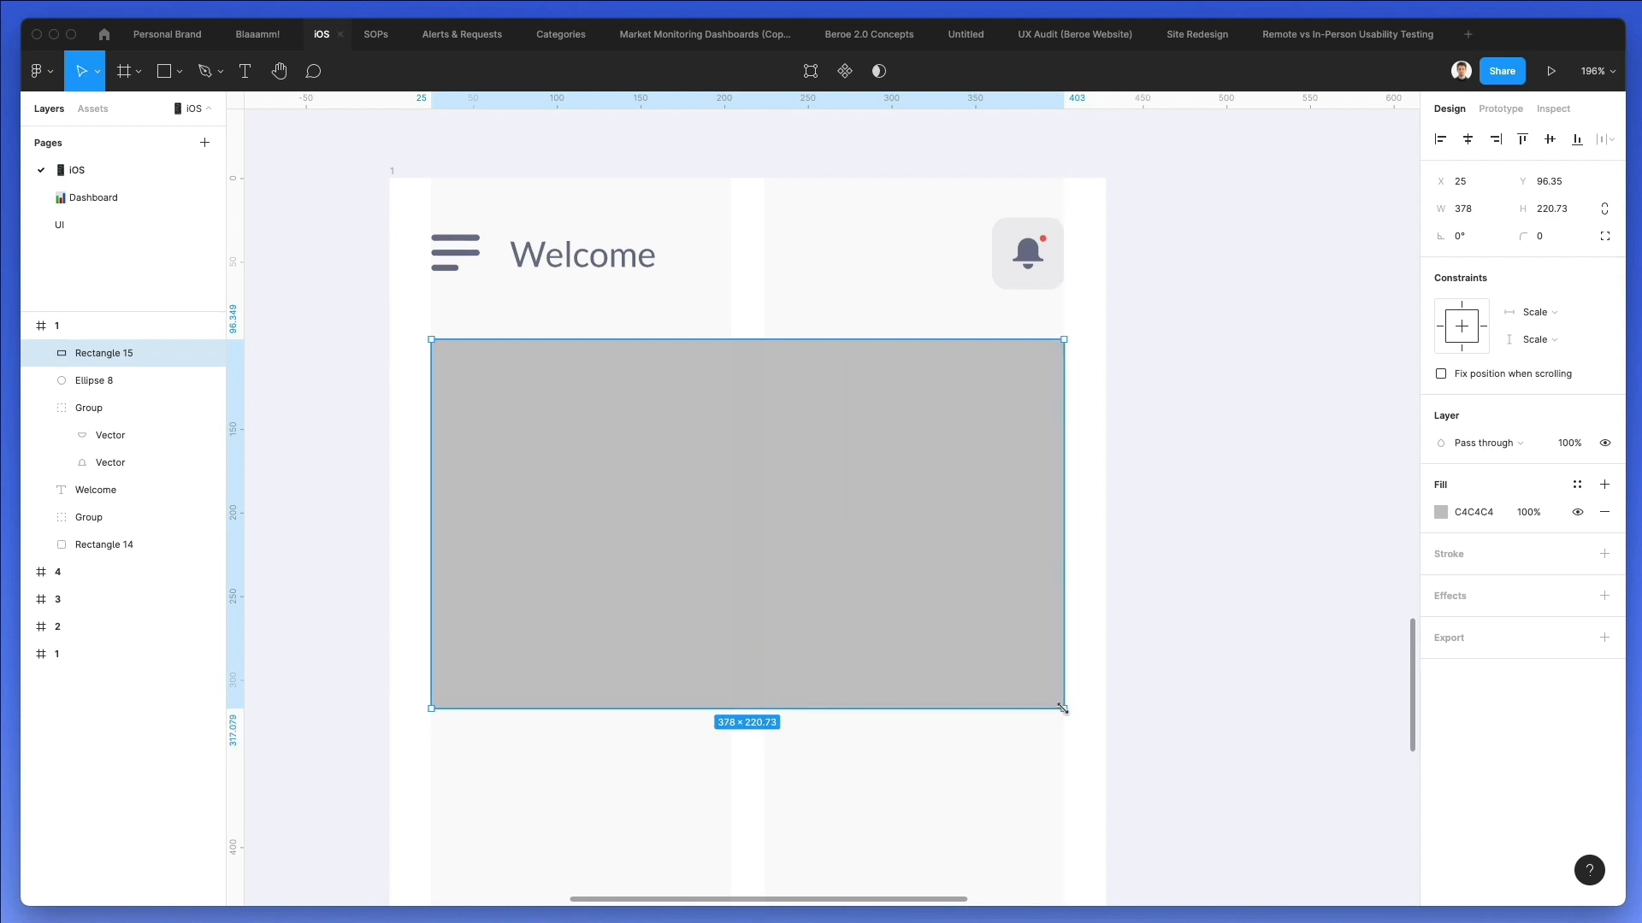
key(Delete)
Duplicate the bell's background square below the header and stretch it across both columns to about 378 × 214, with its Y position at 91.28.
click(1037, 289)
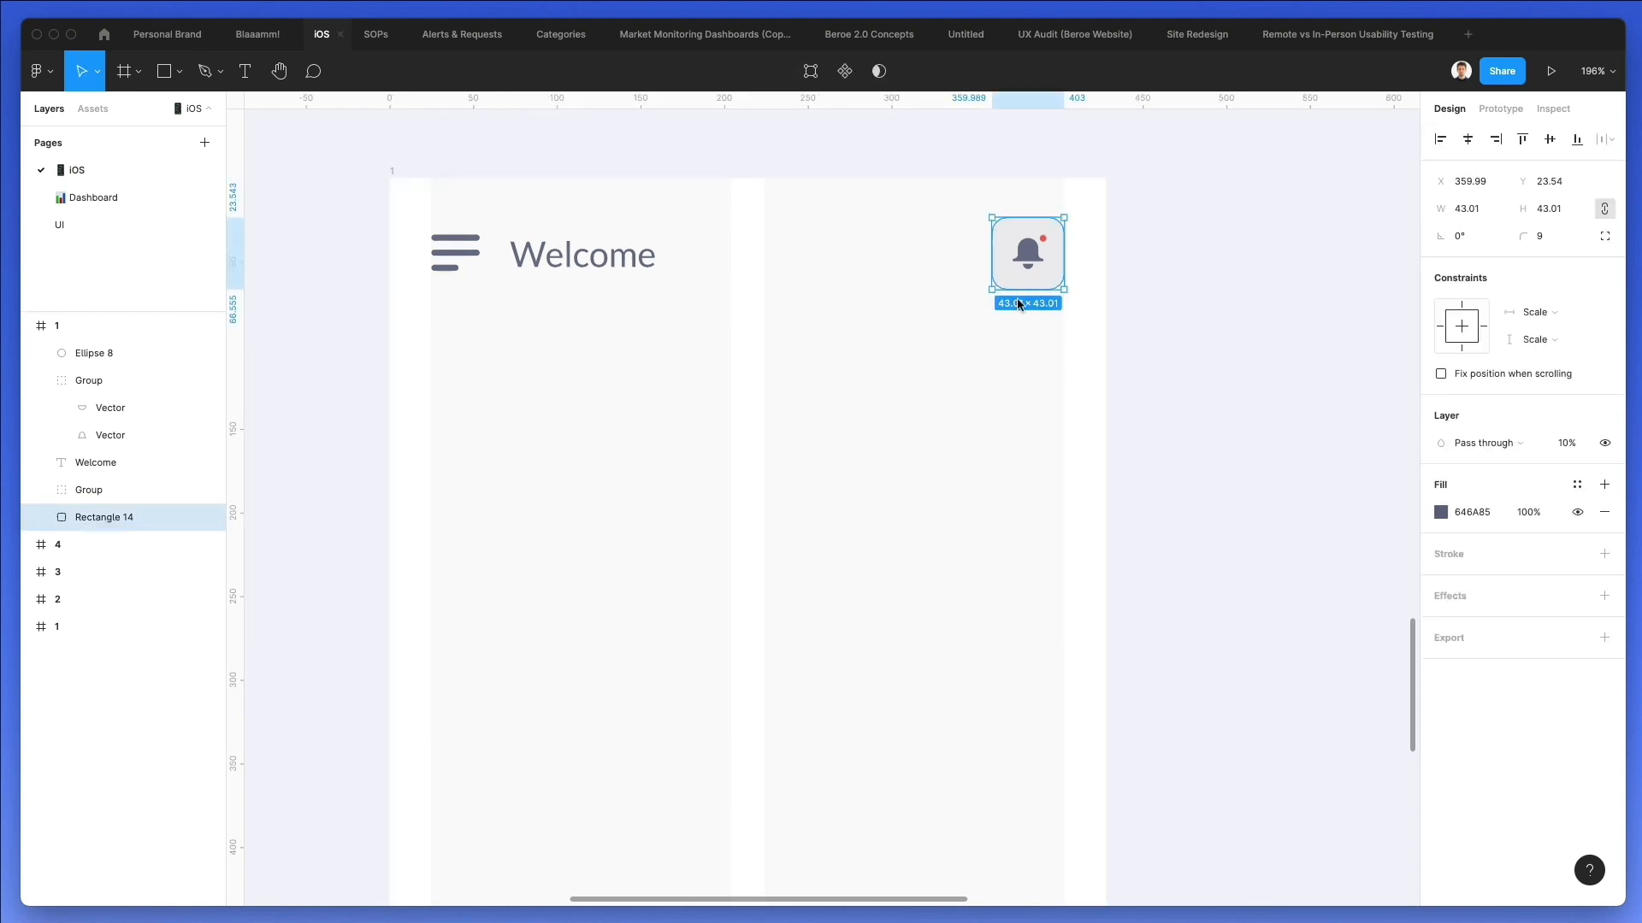
key(ctrl+c)
key(ctrl+v)
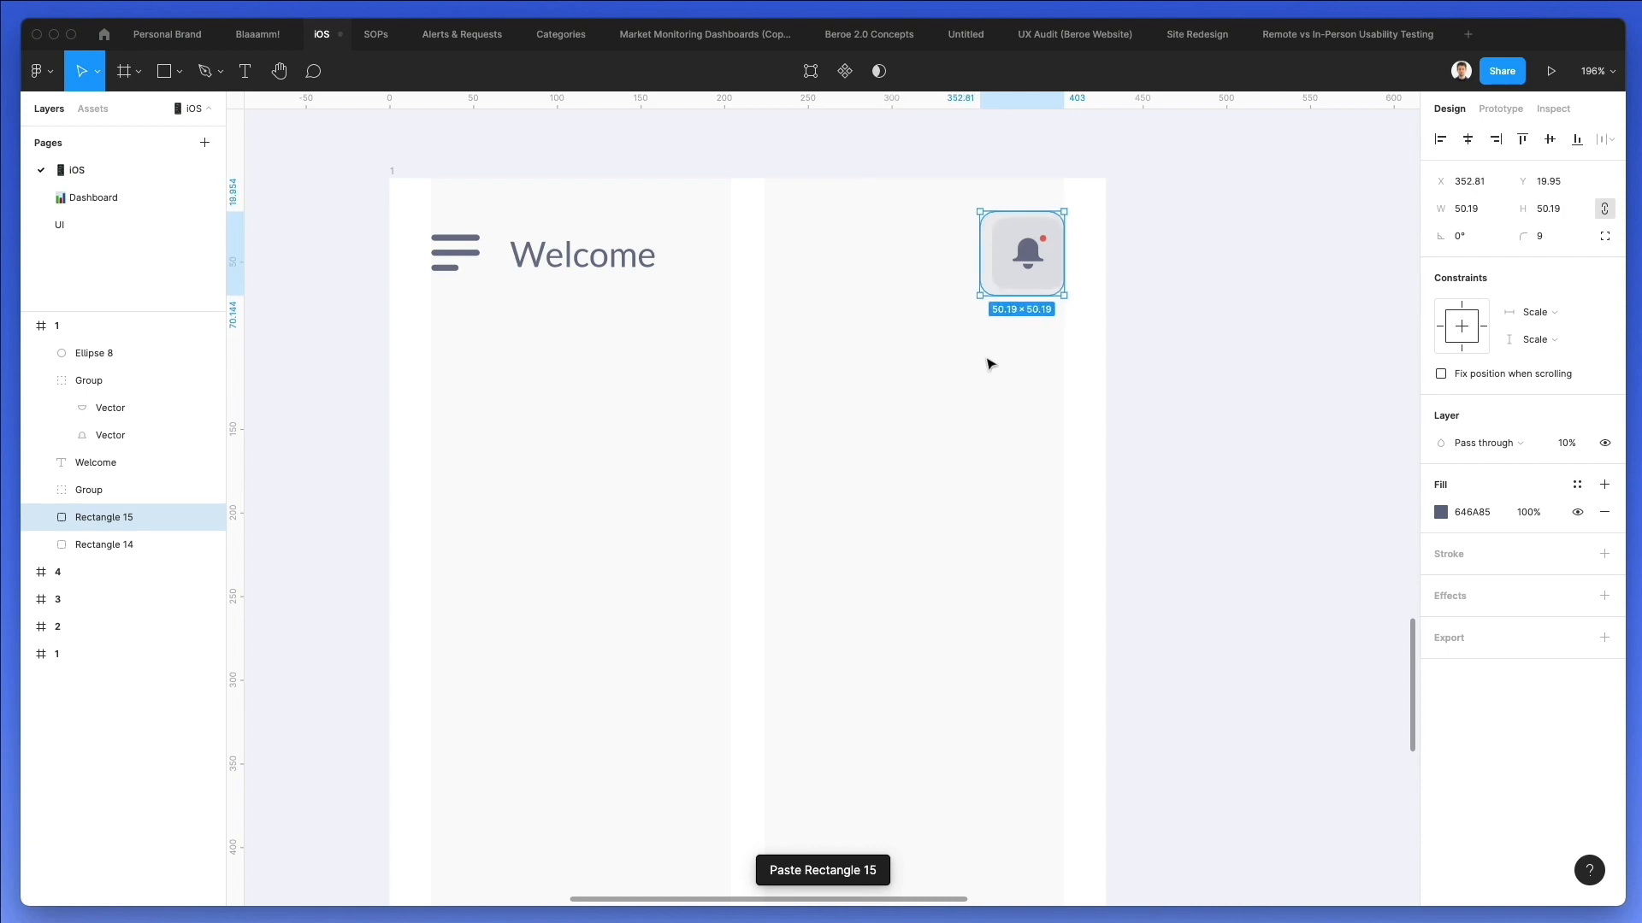
drag(1026, 252, 1023, 306)
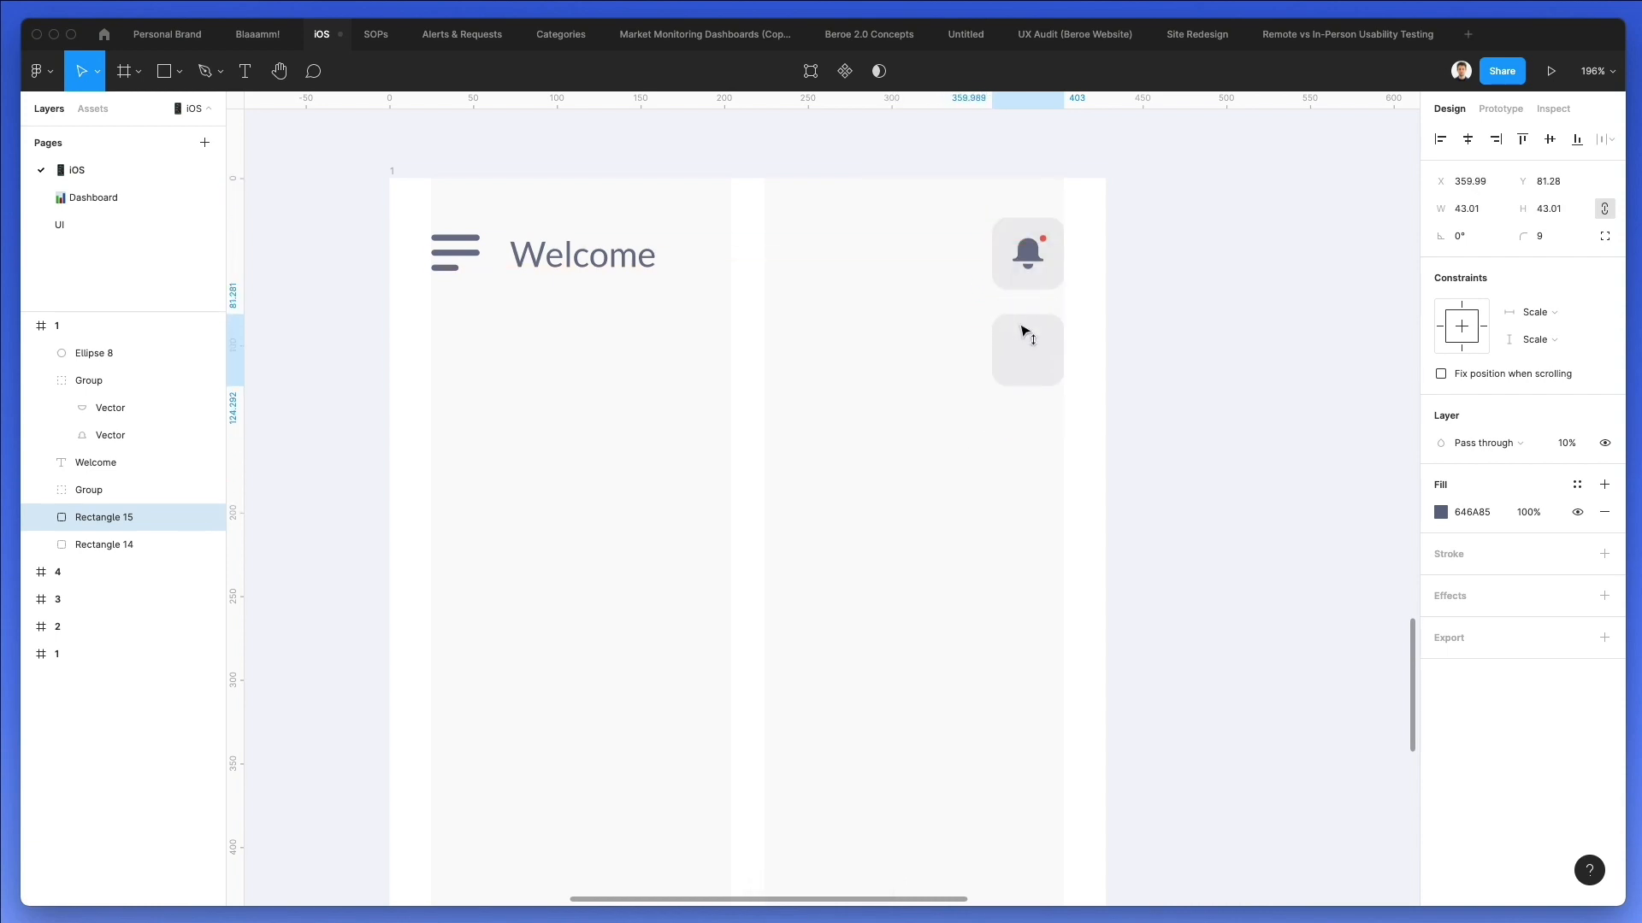
drag(990, 379, 431, 673)
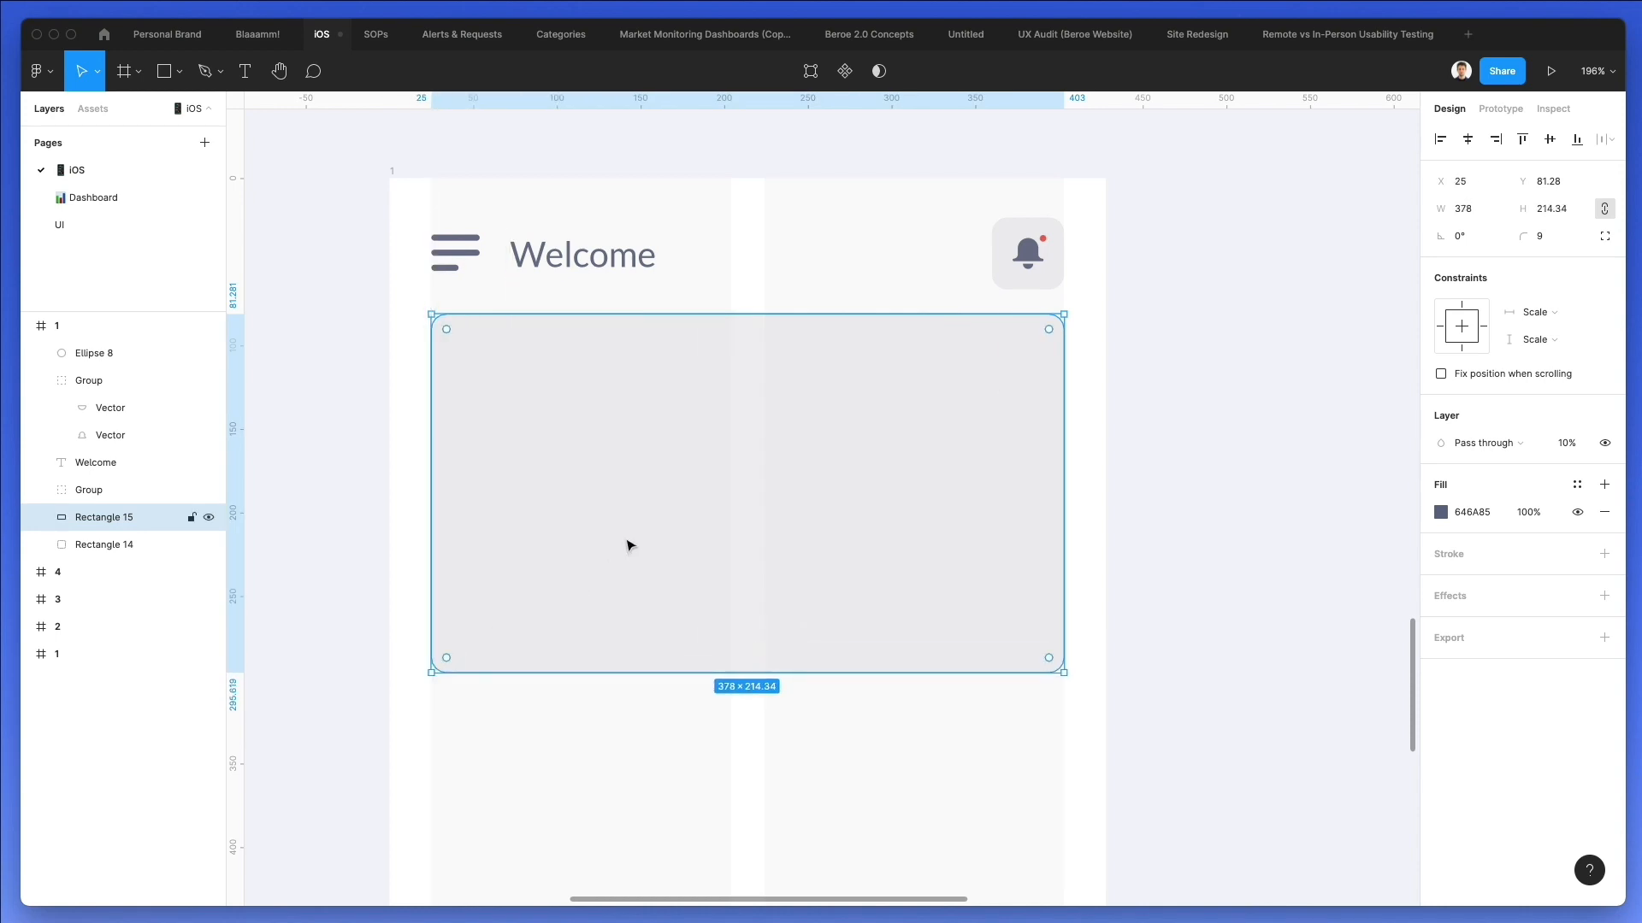
scroll(624, 539, down, 2)
key(shift+Down)
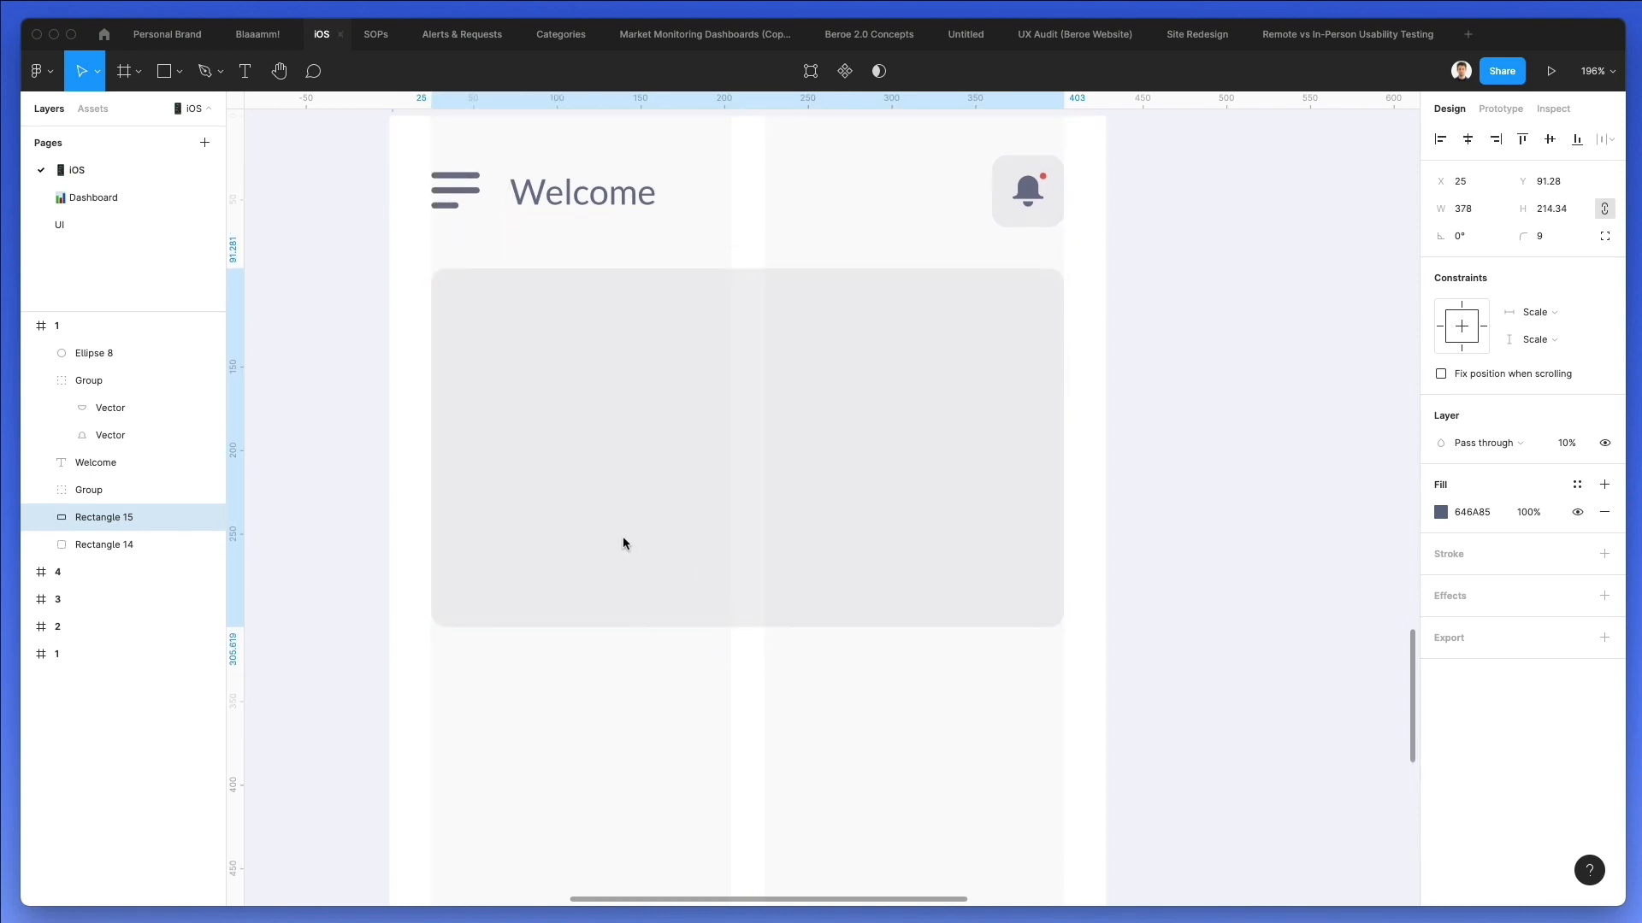
Change the large card's fill to the green document color 00E593.
scroll(623, 543, down, 1)
scroll(880, 361, down, 2)
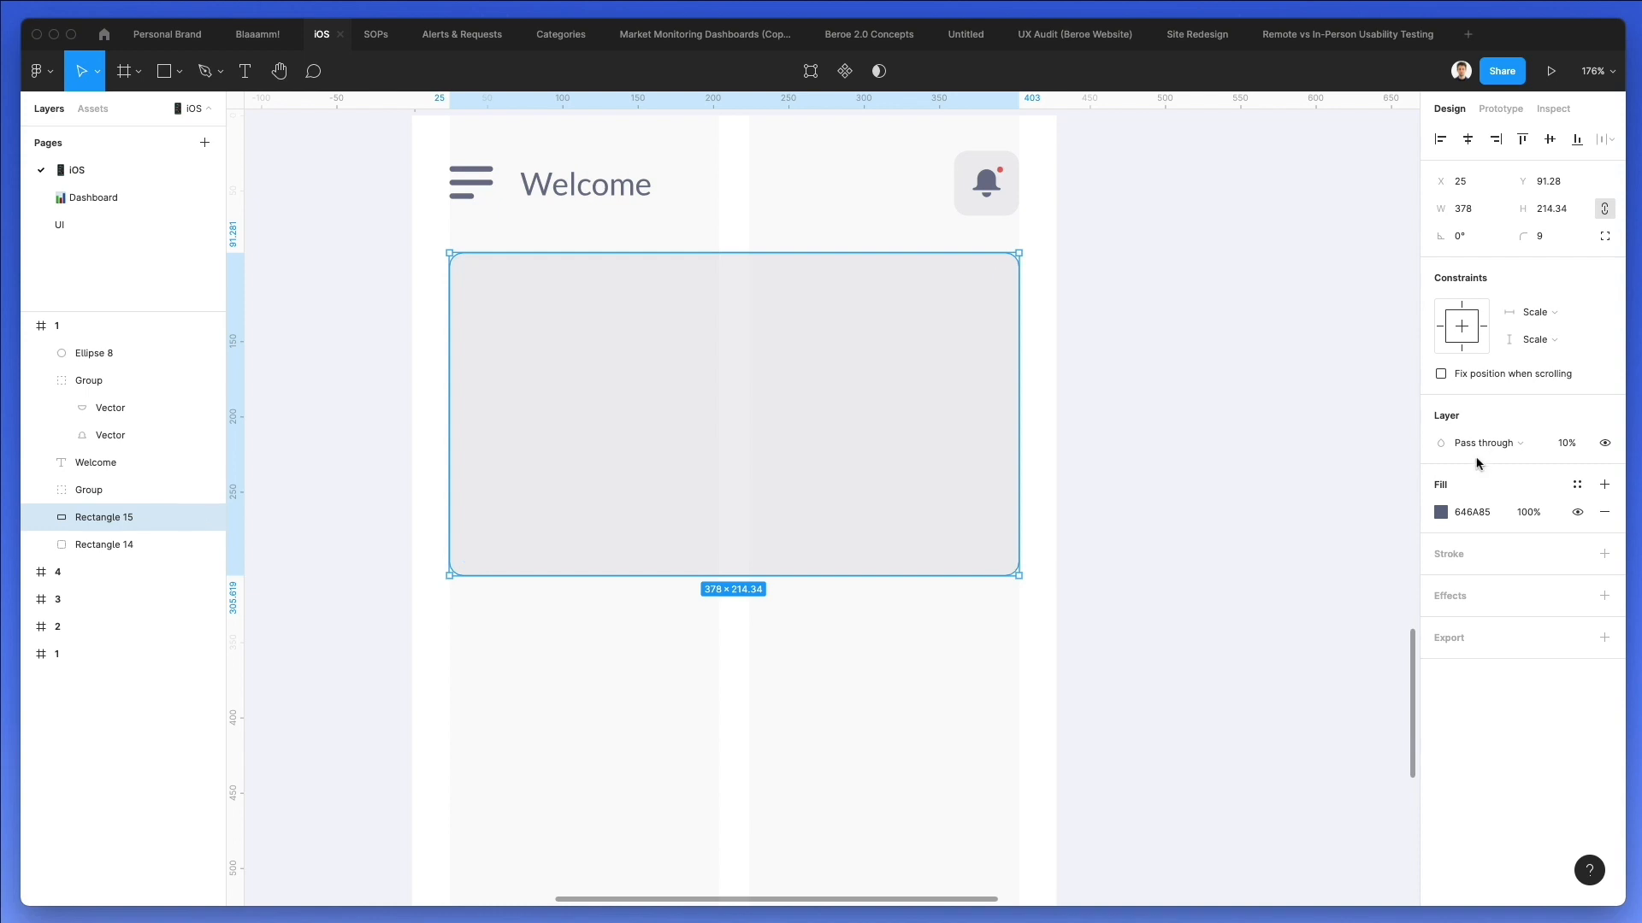
click(1440, 512)
drag(1338, 704, 1323, 707)
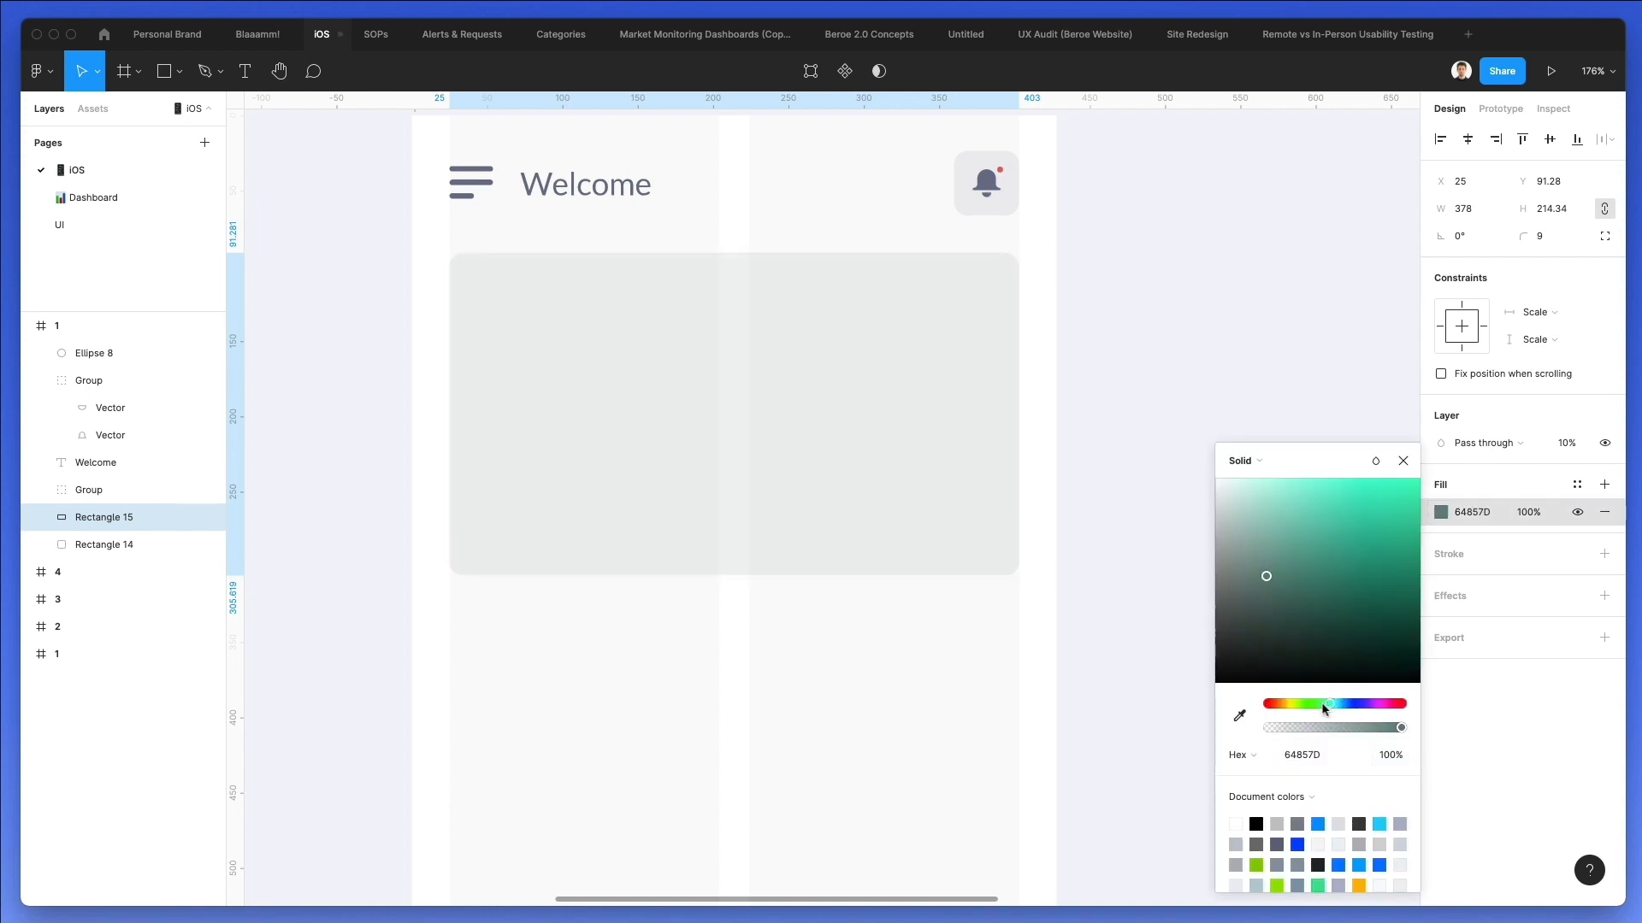
click(1317, 886)
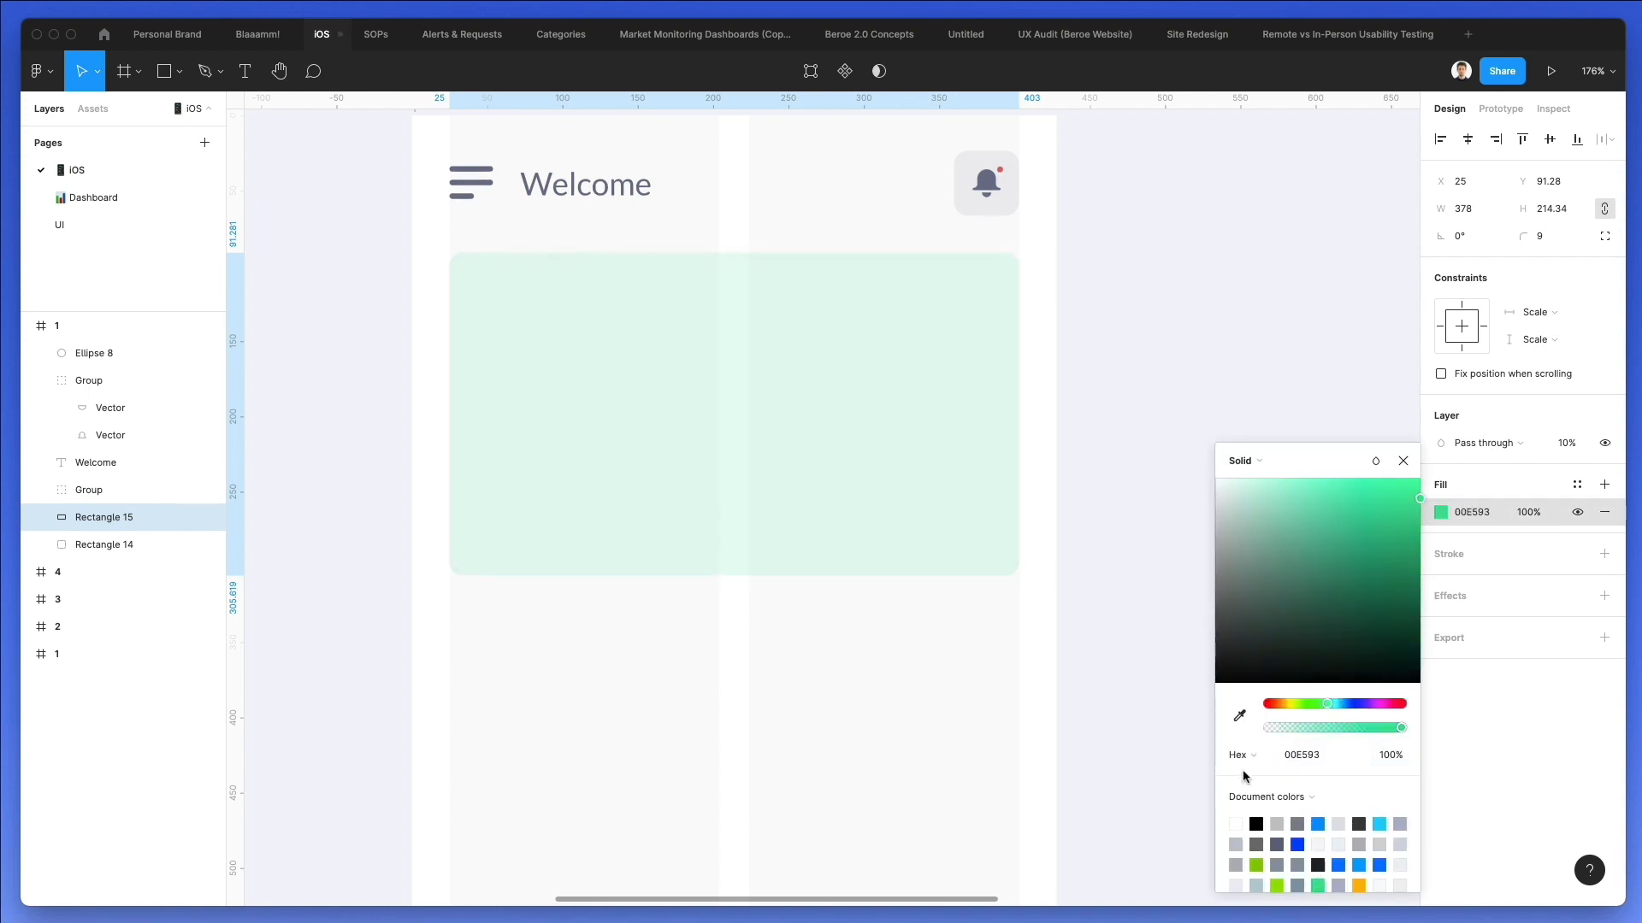
Raise the card's layer opacity to 100% and adjust its fill to a darker, muted teal.
click(1570, 443)
text(100)
key(Return)
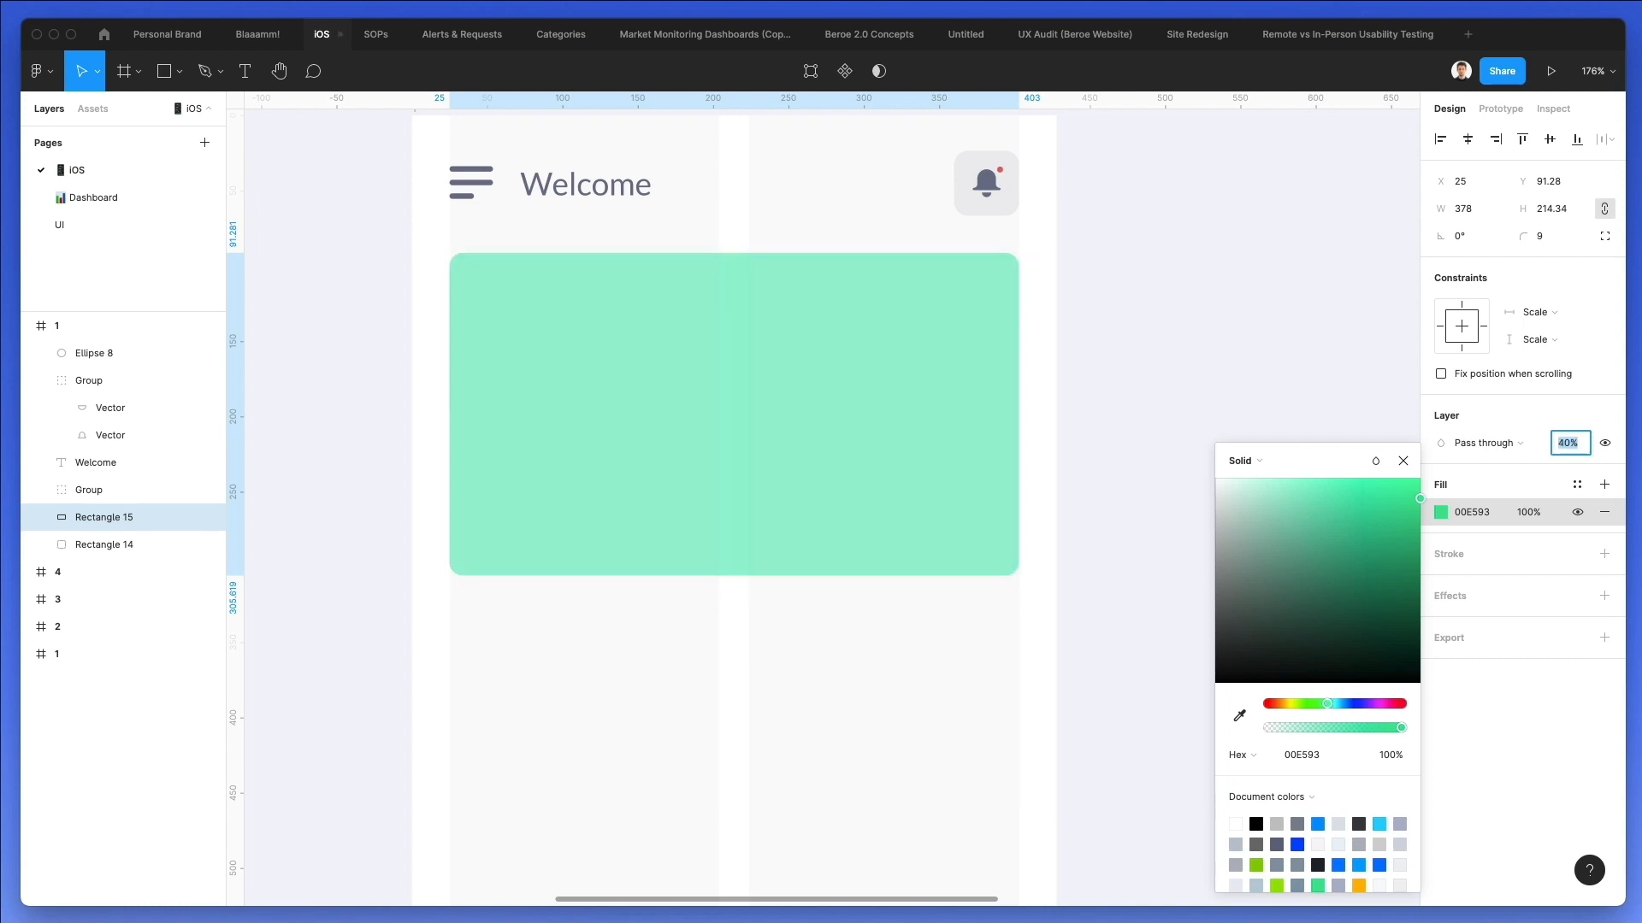
drag(1392, 537, 1352, 545)
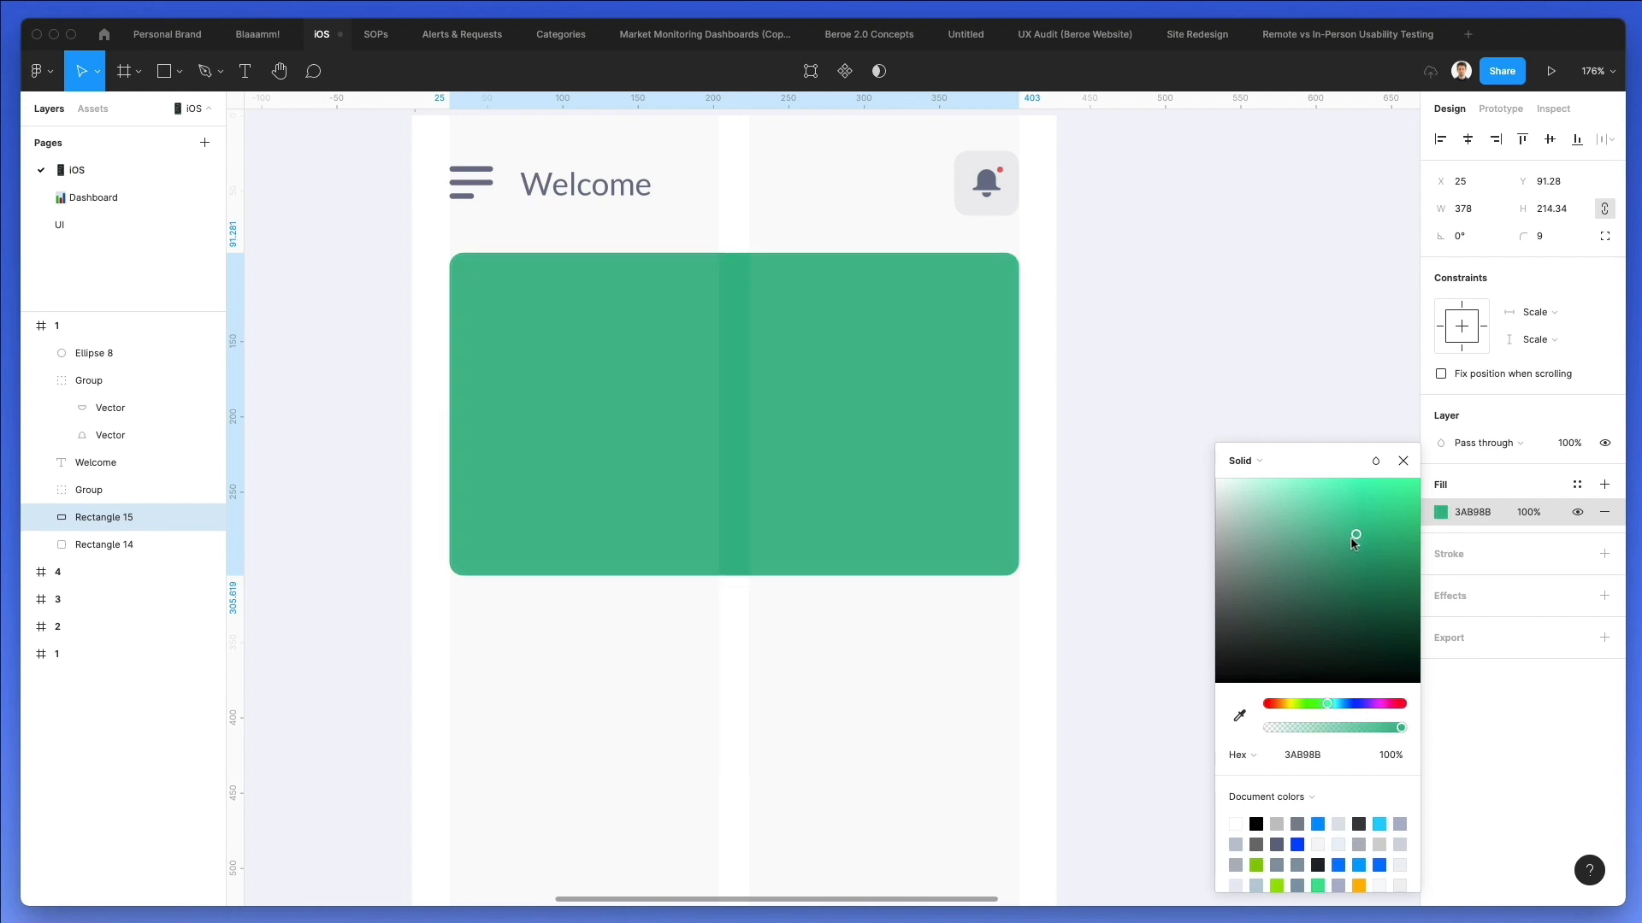
drag(1326, 704, 1329, 706)
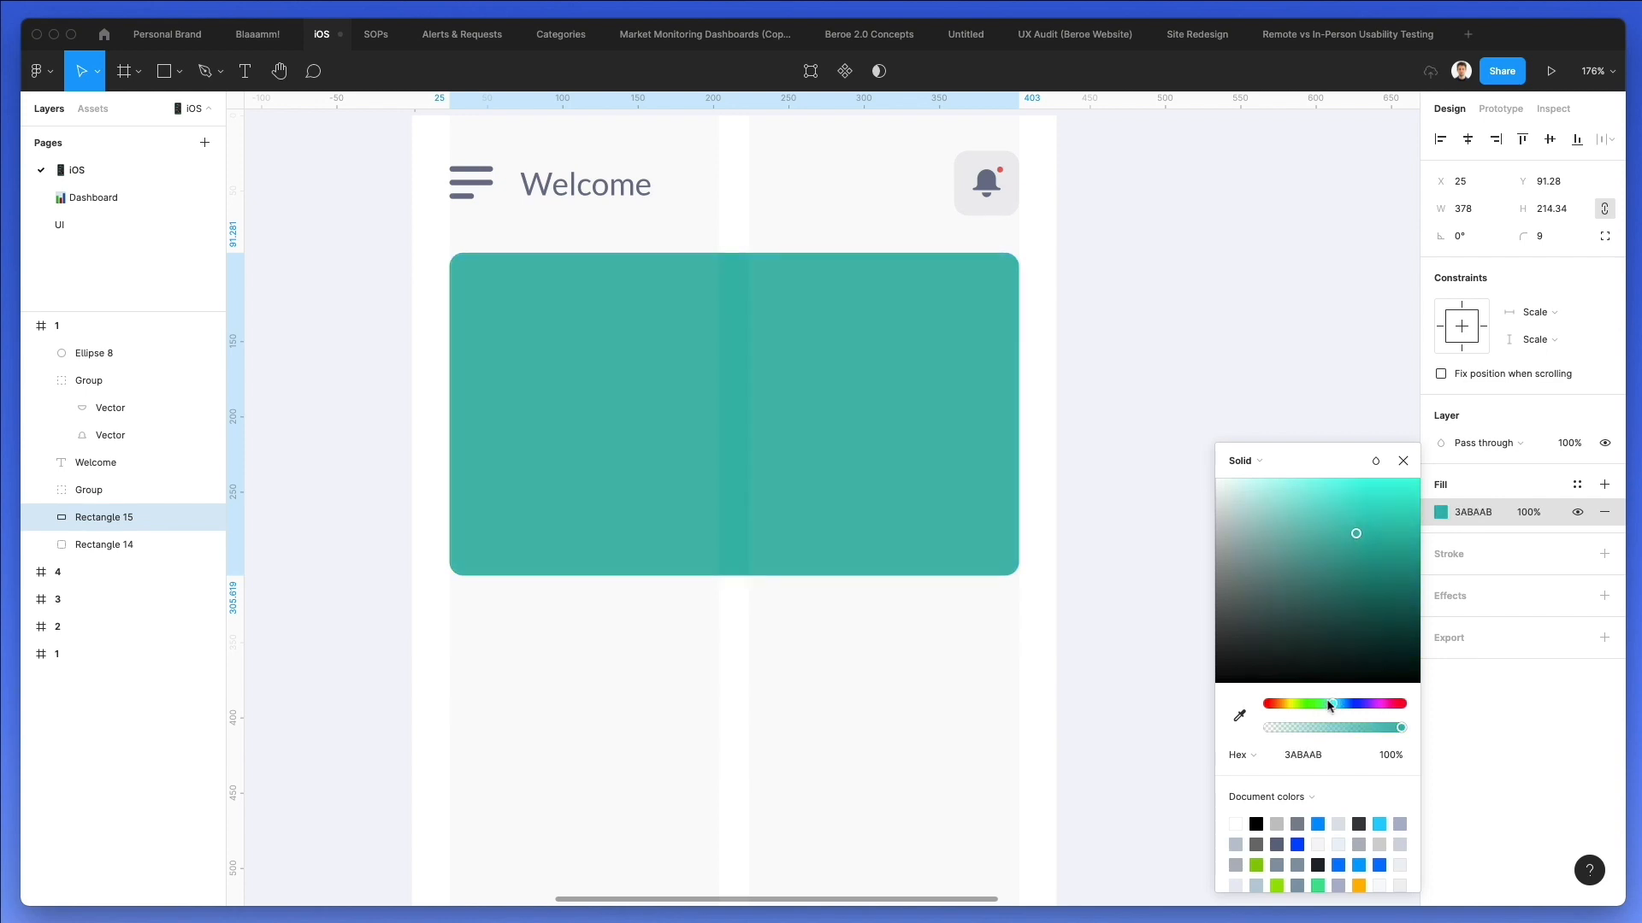
click(972, 694)
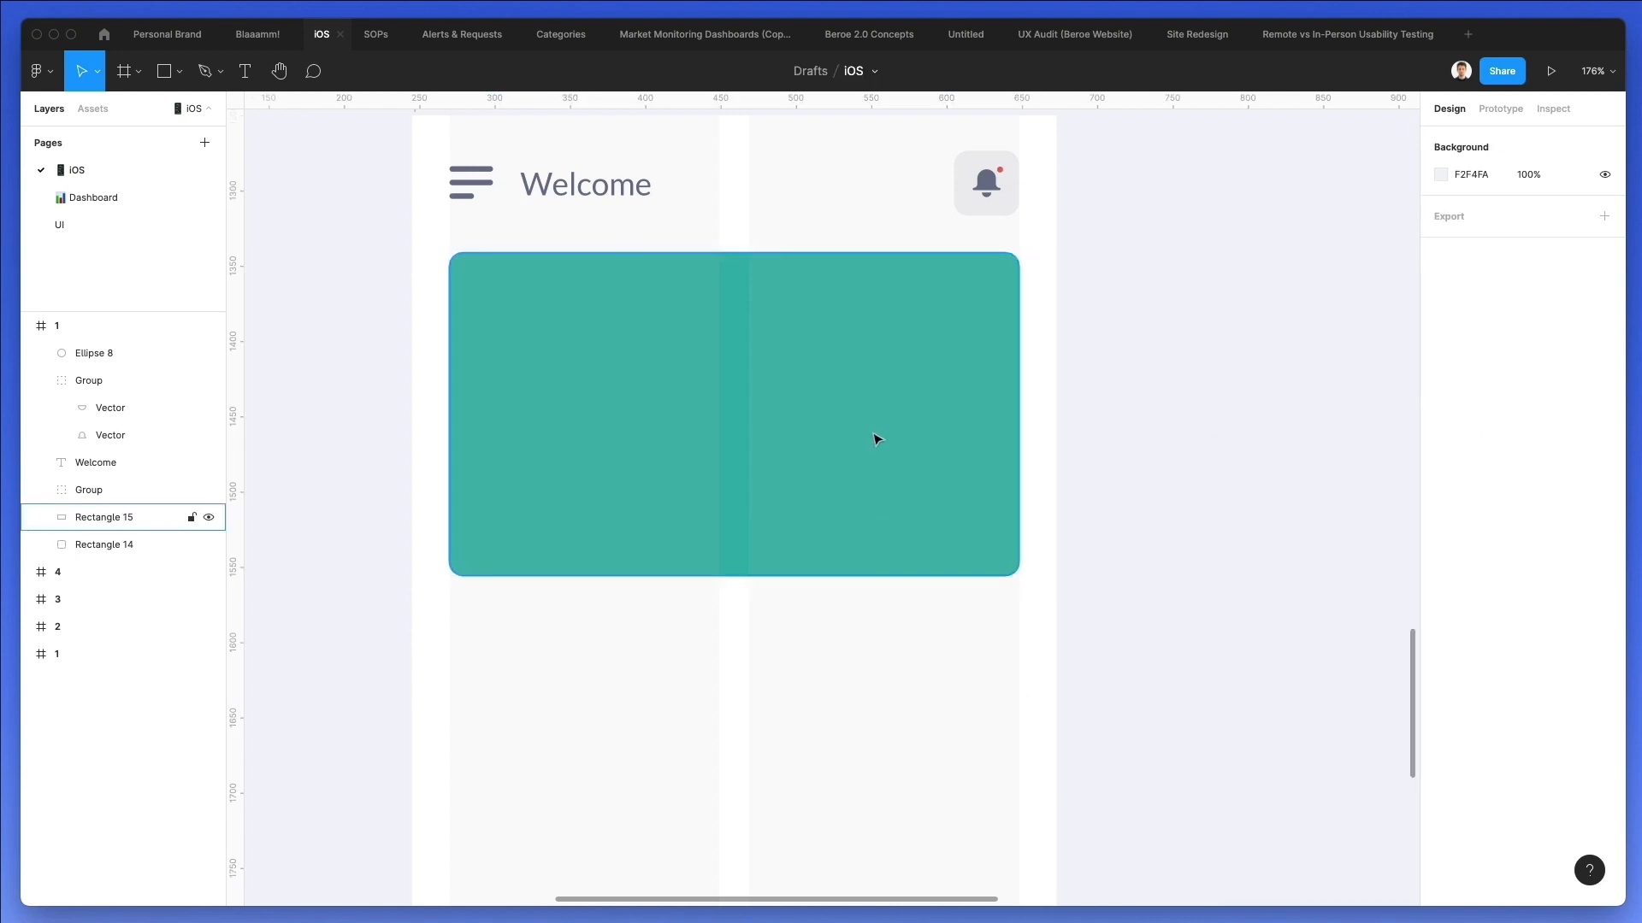
Add the text "Savings" in the upper-left area of the teal card.
scroll(870, 436, down, 2)
key(t)
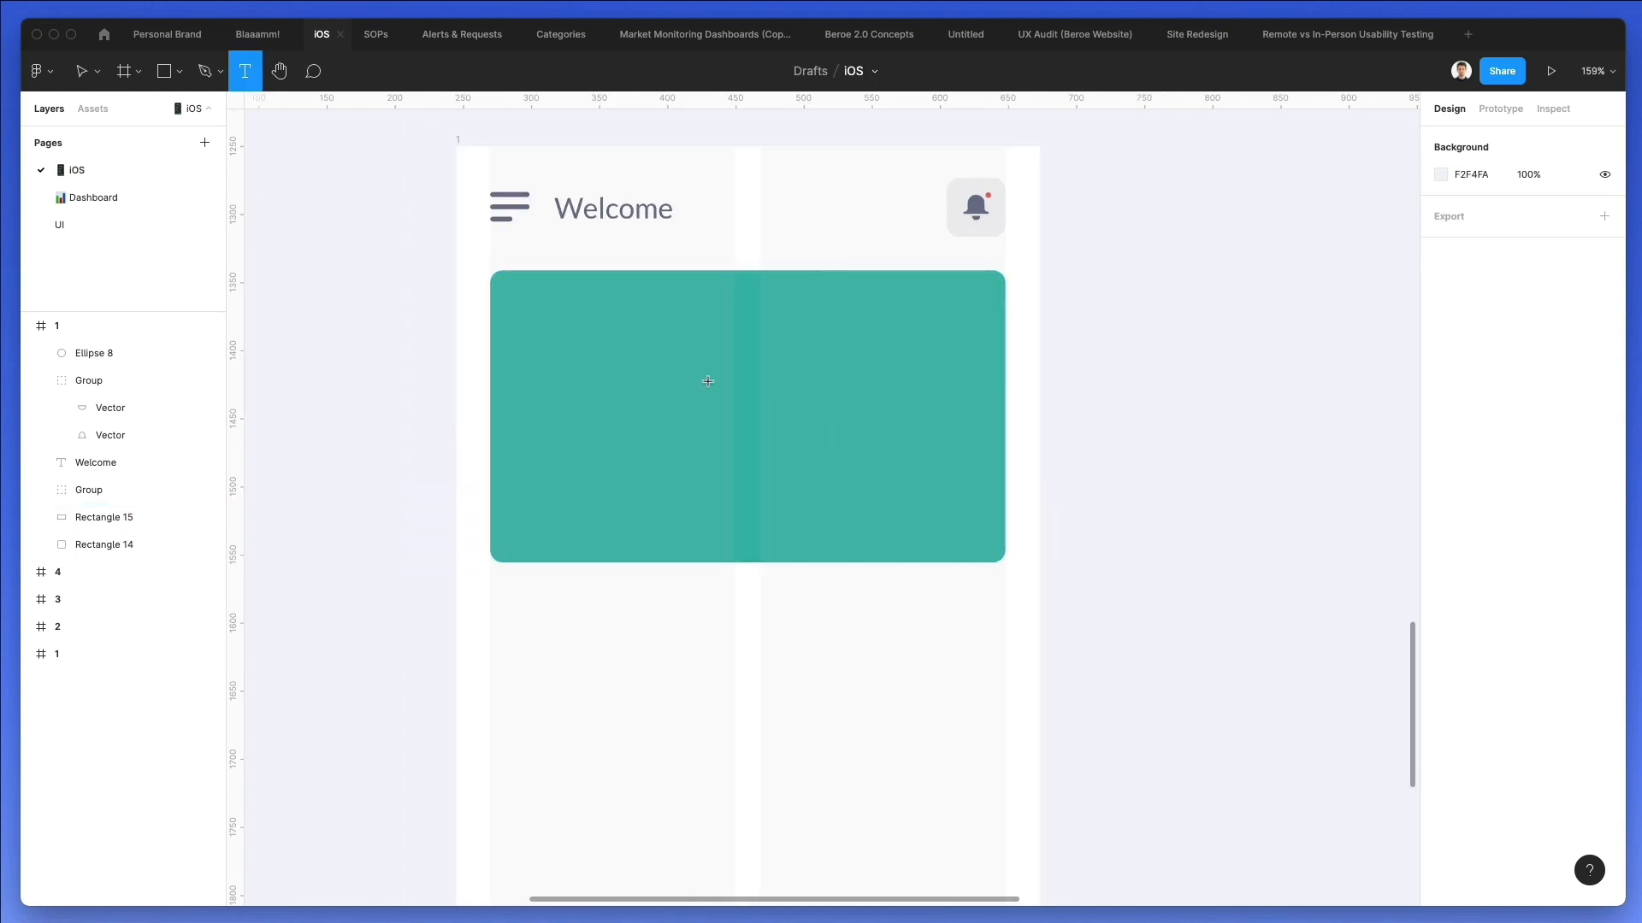
click(519, 307)
text(Sa)
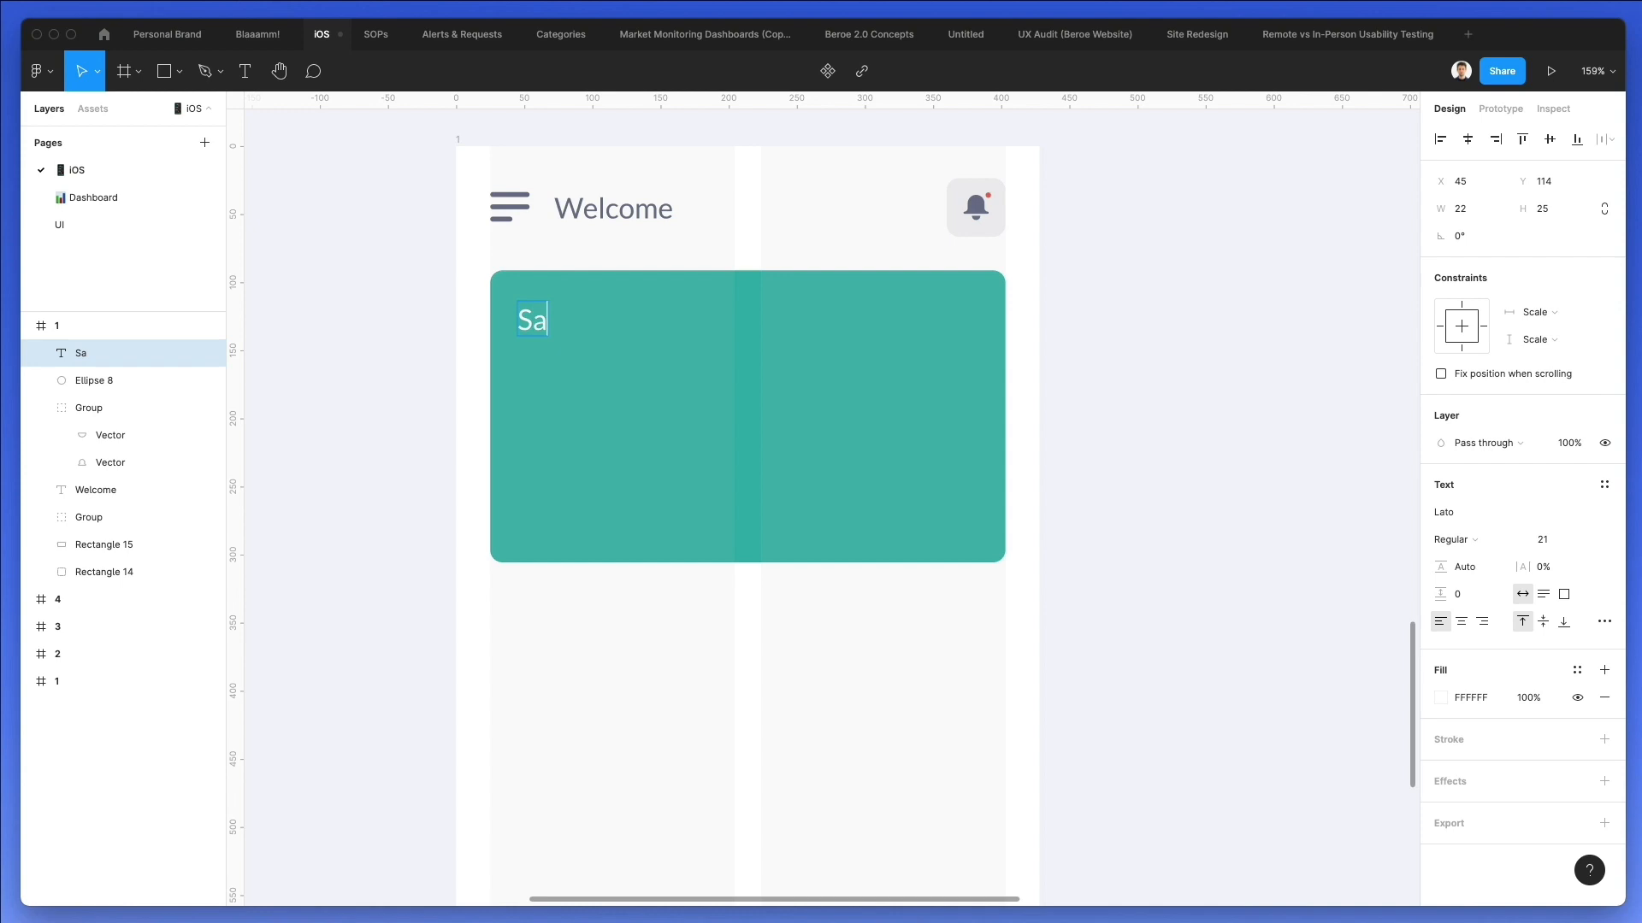
text(vings)
key(Escape)
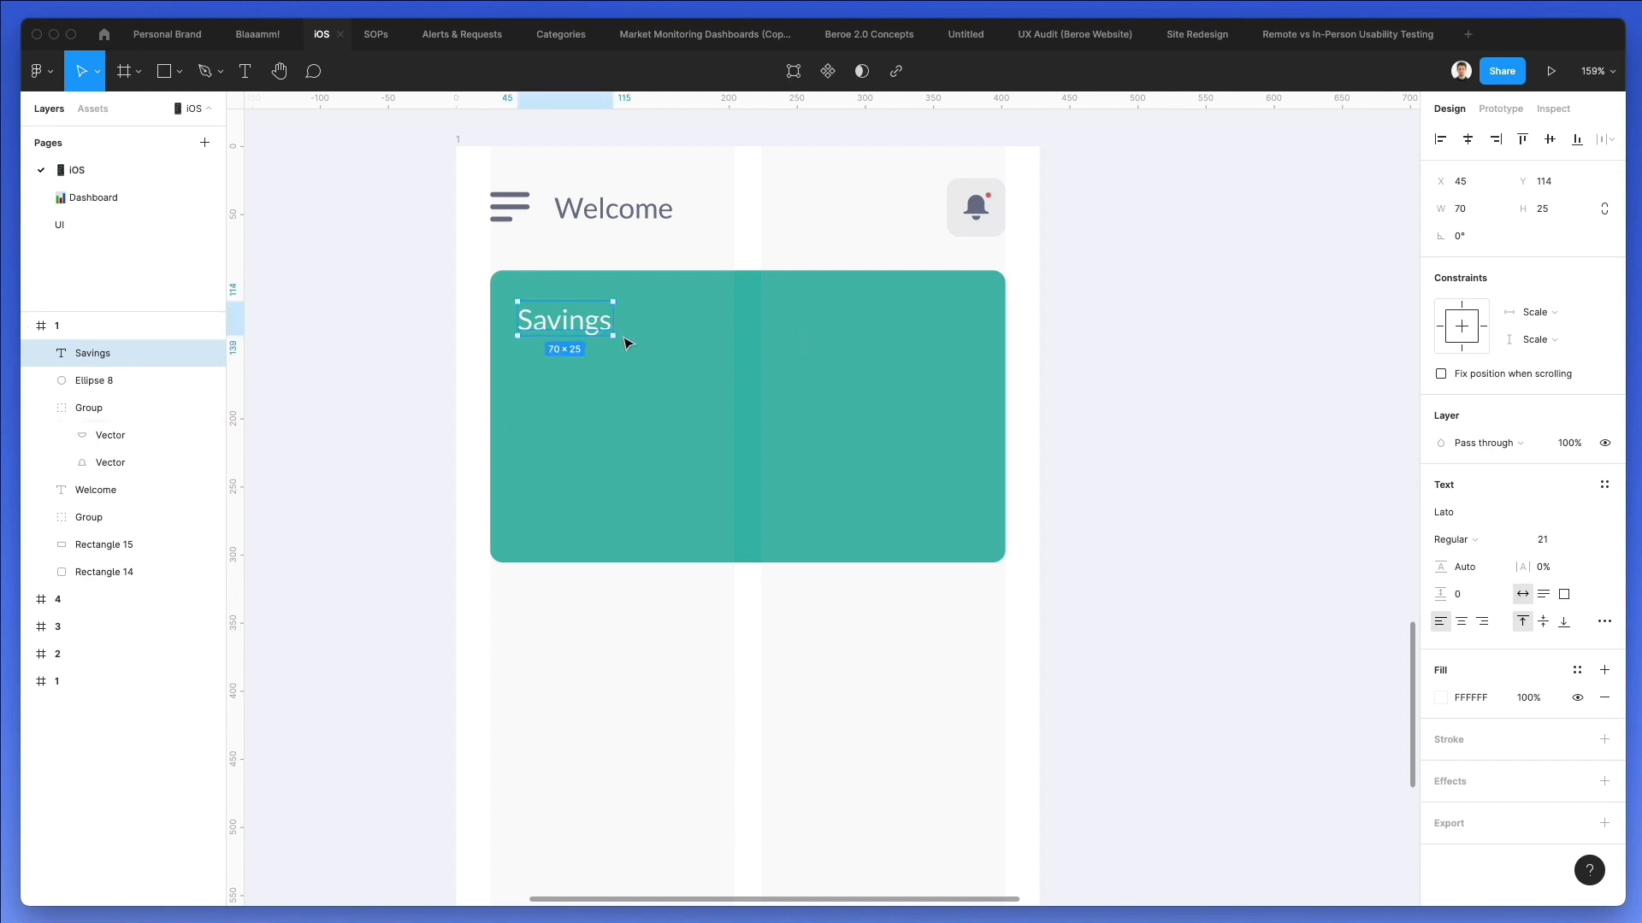
Nudge the Savings text right to X 48 and set its font weight to Bold.
key(Right)
key(Right)
key(Right)
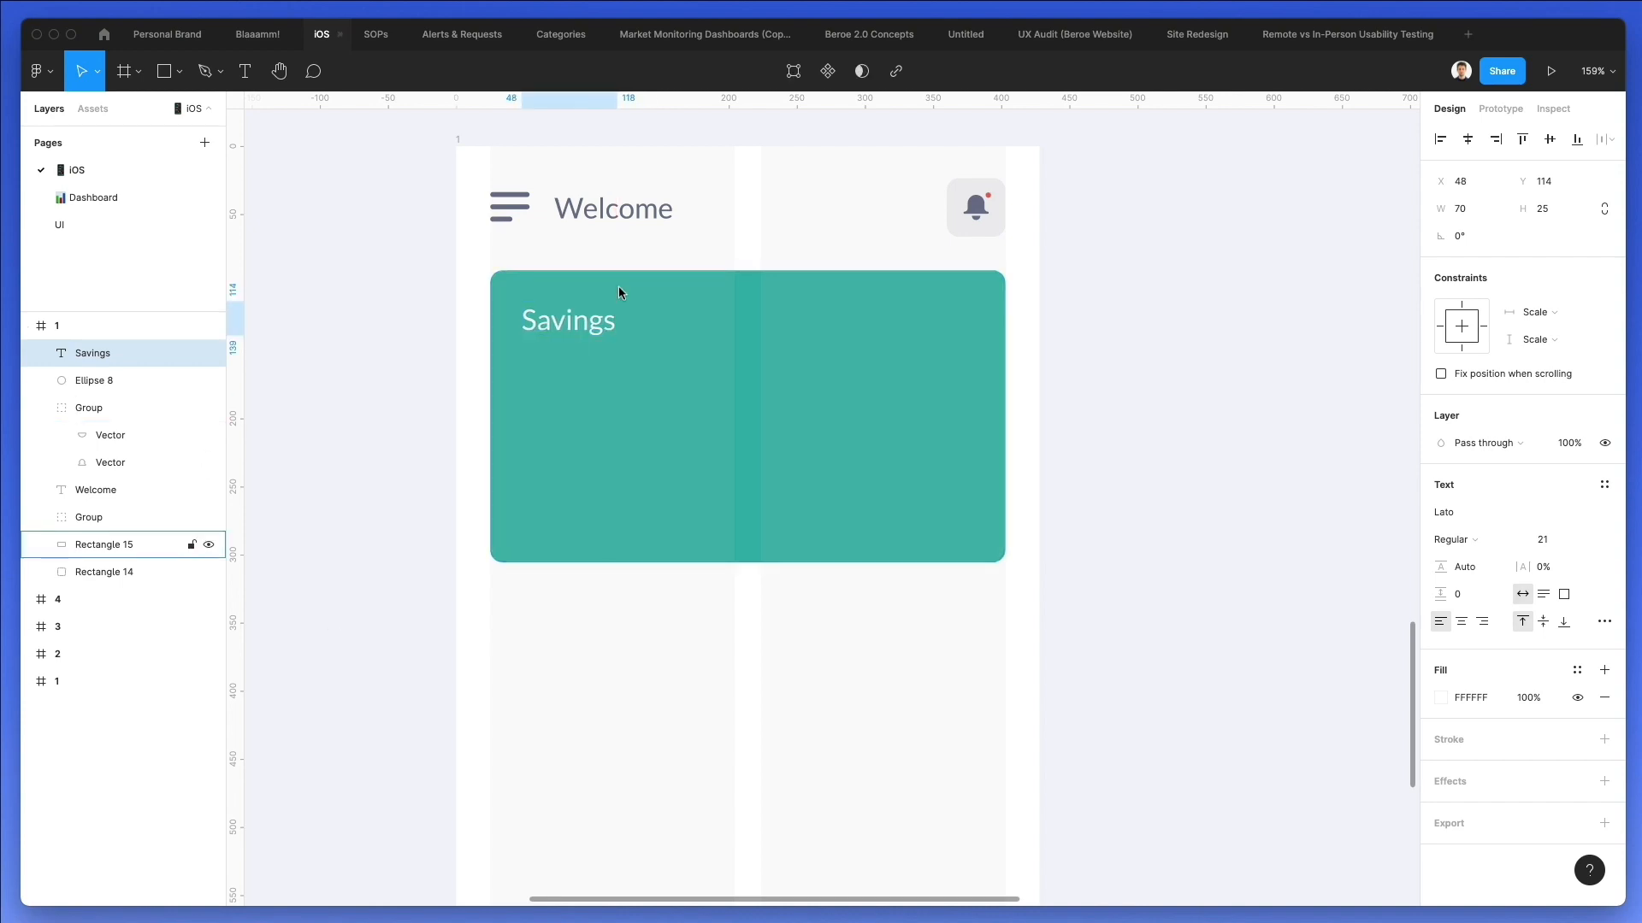
click(1473, 539)
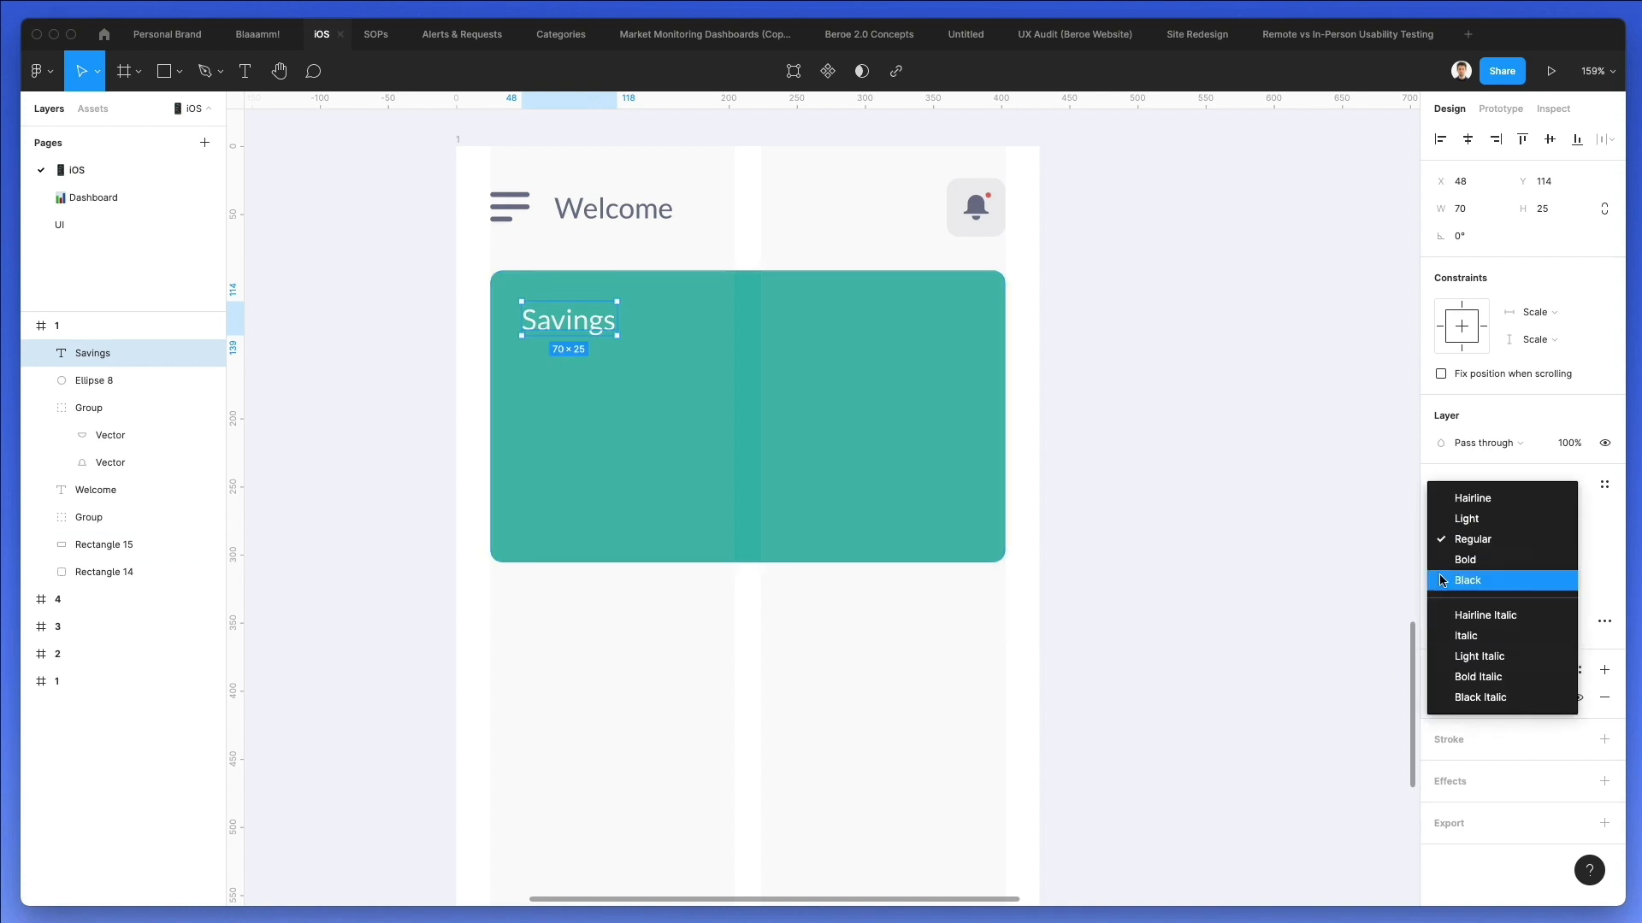
click(1477, 561)
click(862, 613)
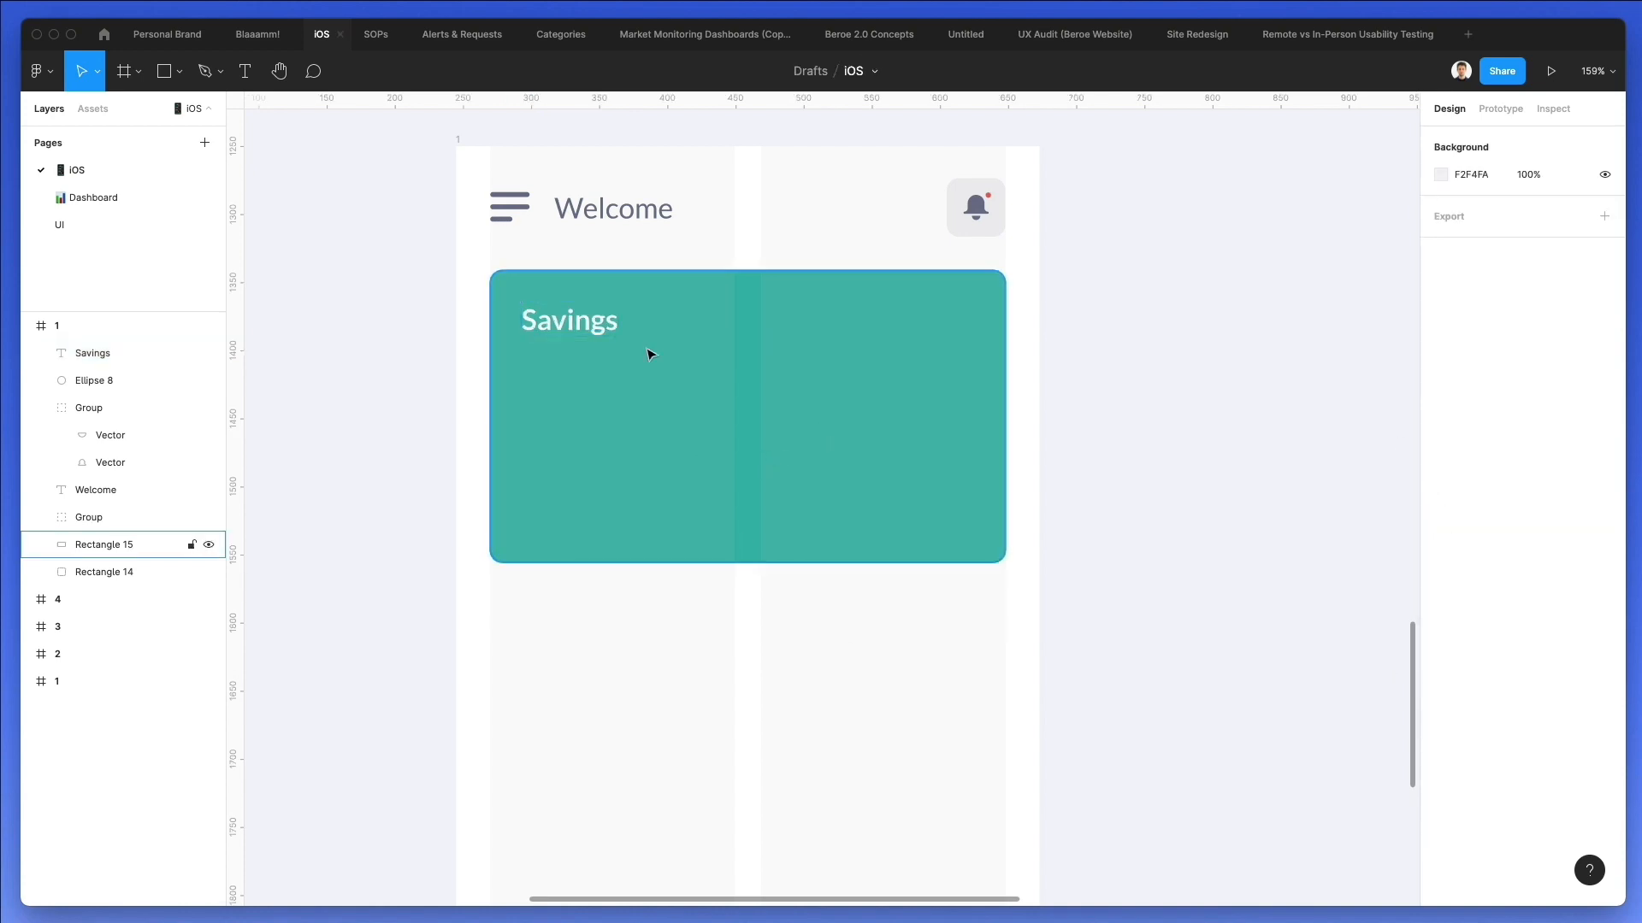
Duplicate the Savings text just below itself and change the copy to "$5200.00".
drag(561, 329, 561, 381)
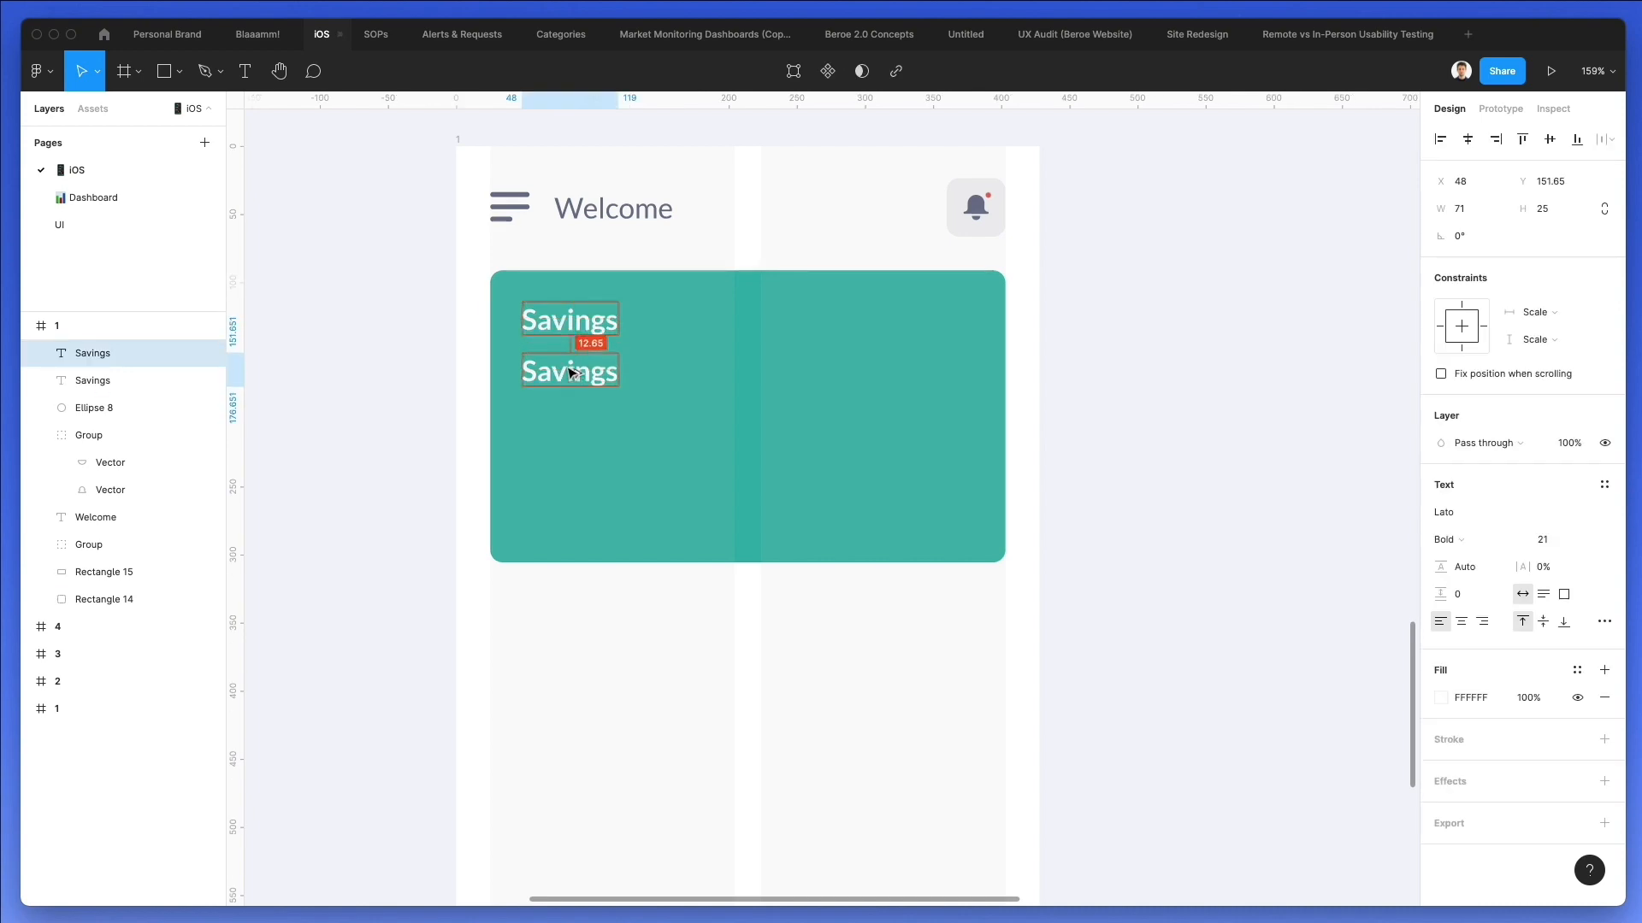
double_click(564, 370)
text($5200)
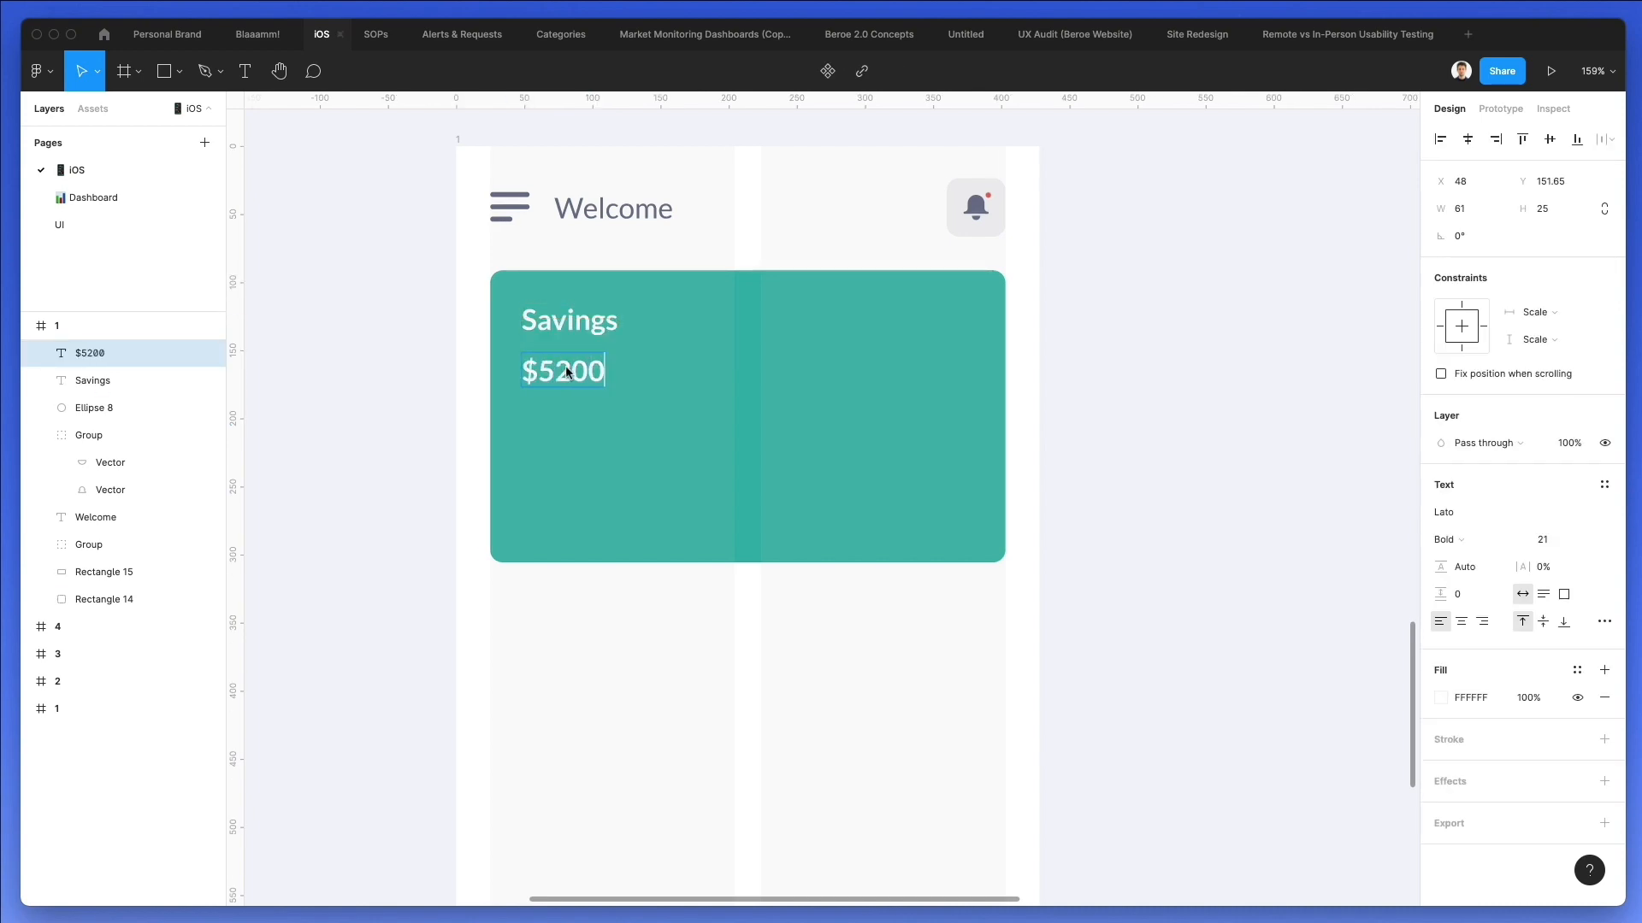
scroll(566, 373, right, 1)
text(.00)
scroll(623, 249, right, 3)
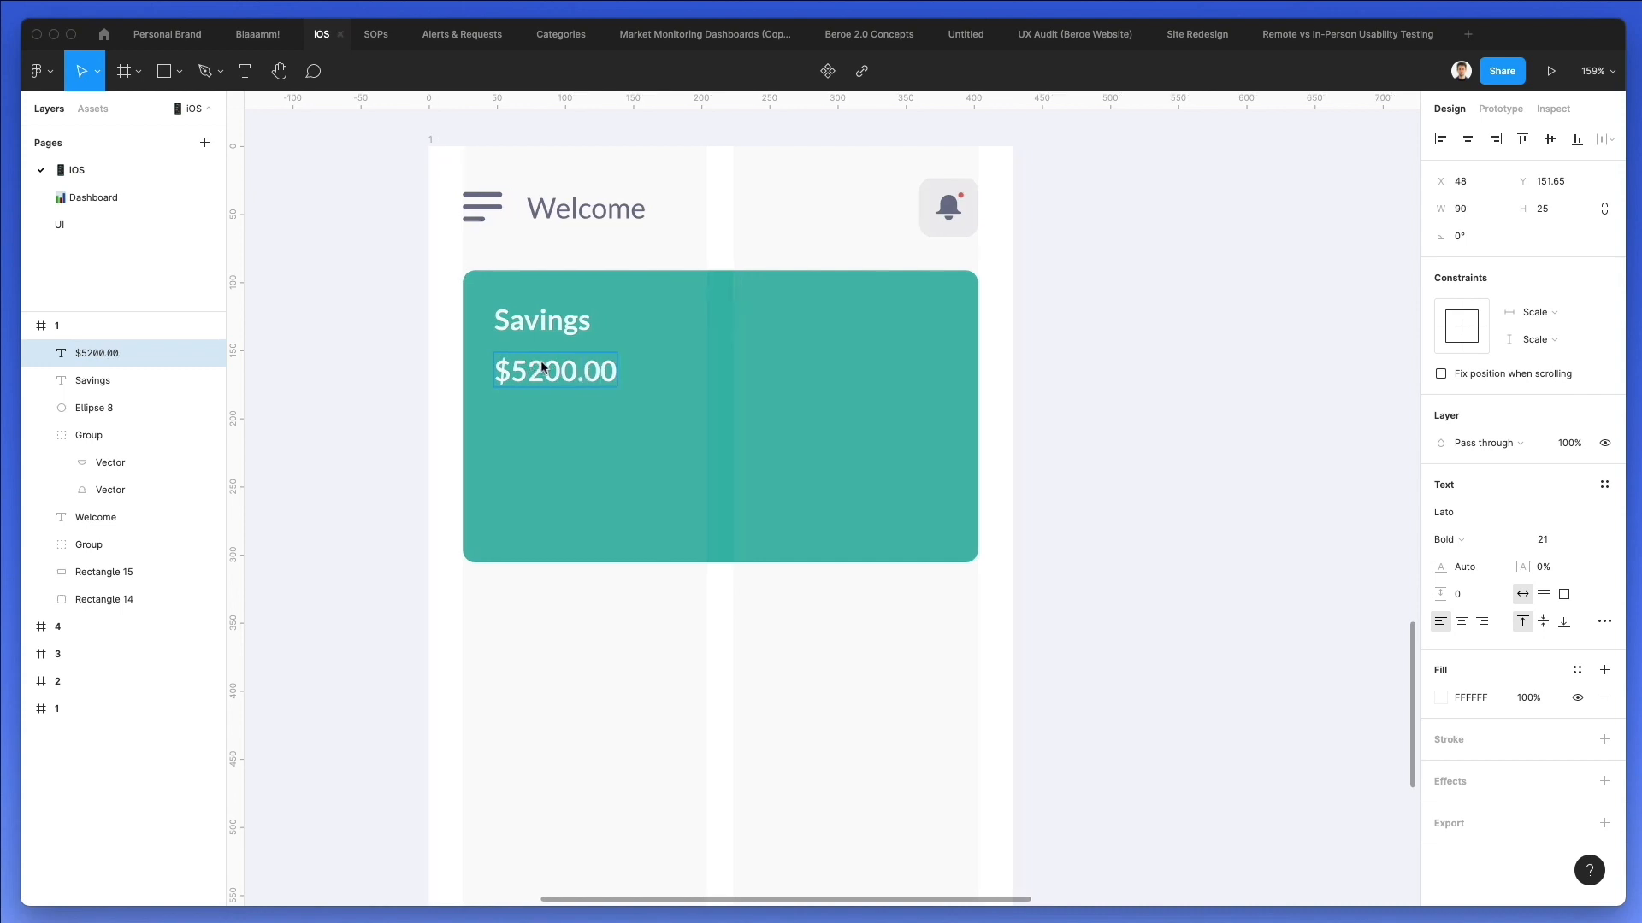
Set the font size of the balance text on the teal card to 15.
key(Escape)
click(1538, 540)
key(Down)
key(Down)
key(Down)
key(Down)
key(Down)
key(Down)
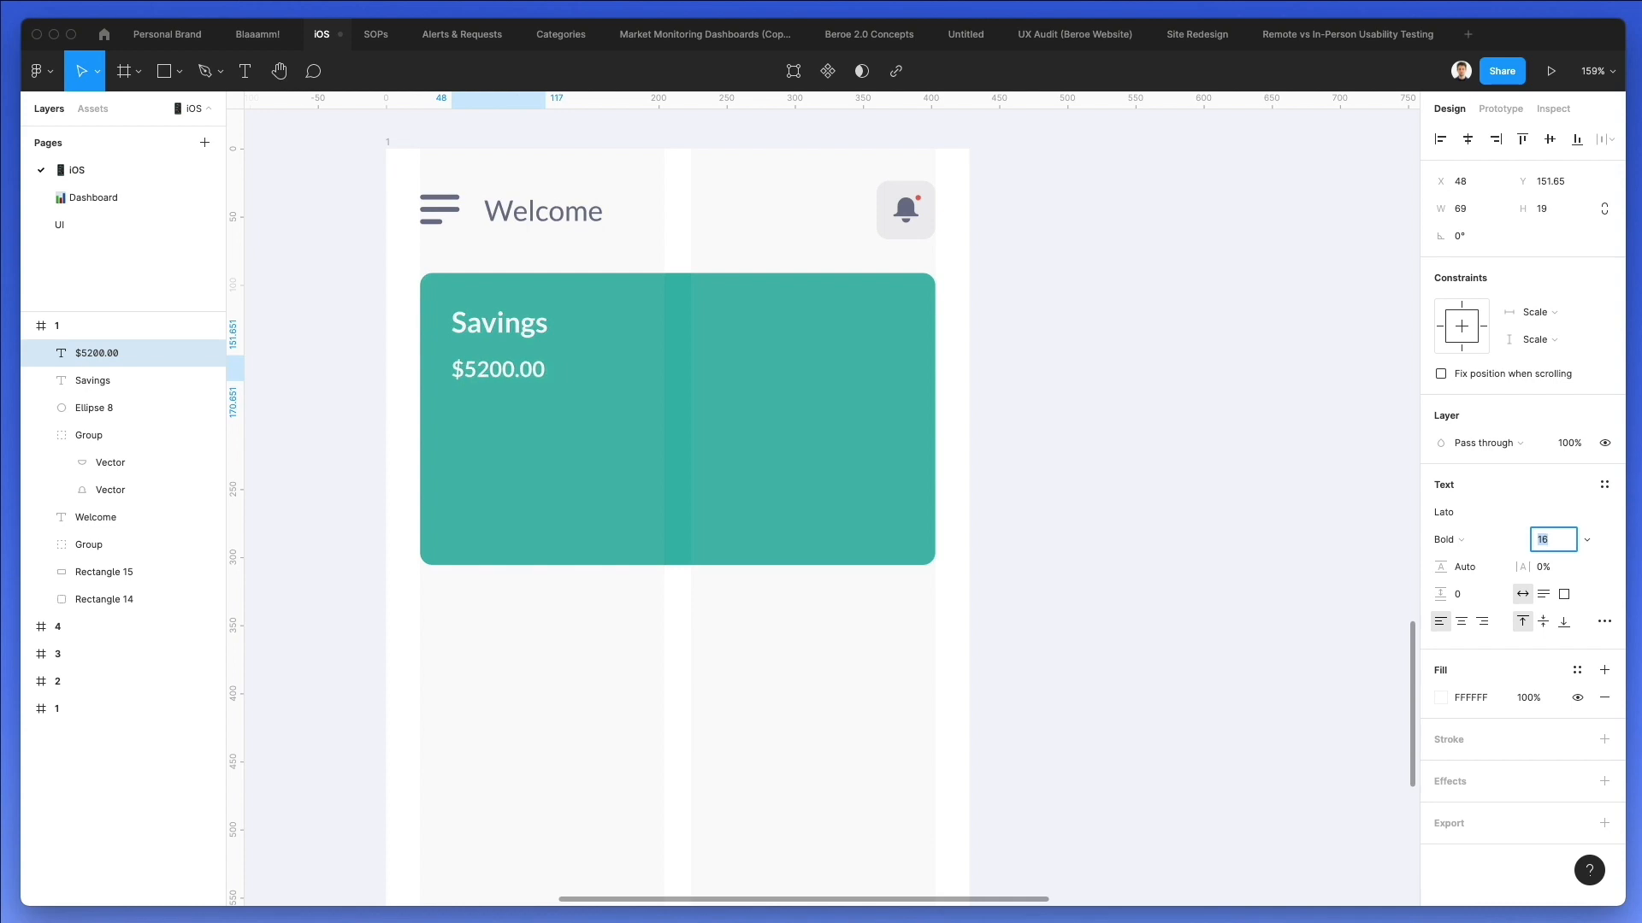
Change the balance text under Savings to "$9000.00".
double_click(469, 373)
drag(465, 369, 484, 367)
key(BackSpace)
text(90)
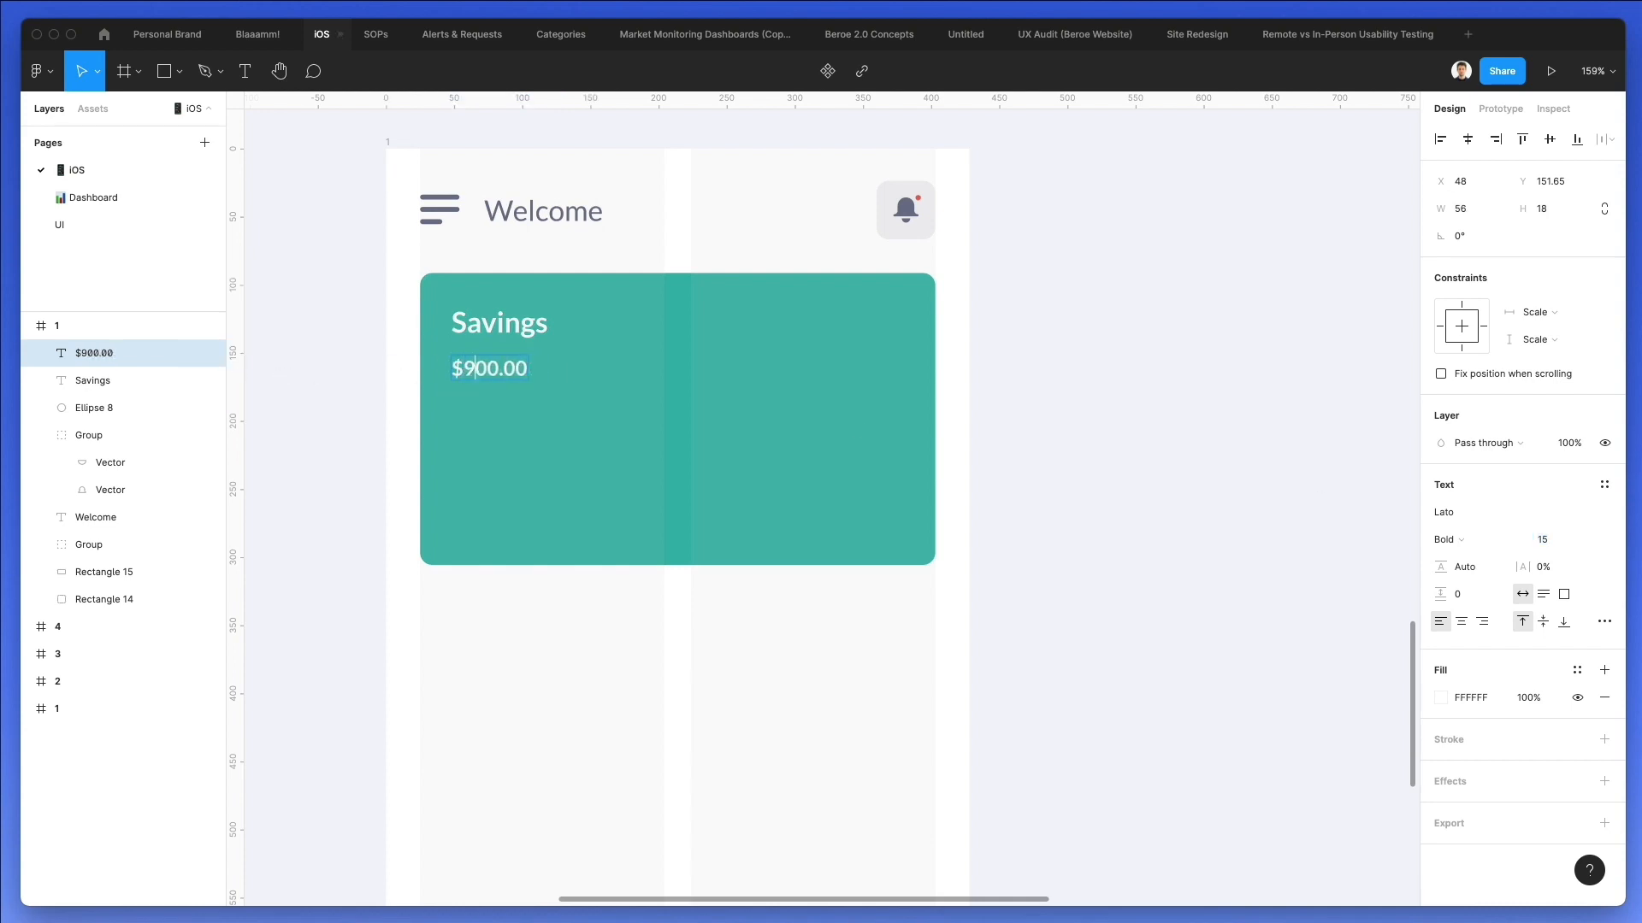
Nudge the balance text up to Y 147.65 and set its font weight to Regular.
key(Escape)
key(Up)
key(Up)
key(Up)
key(Up)
click(1445, 540)
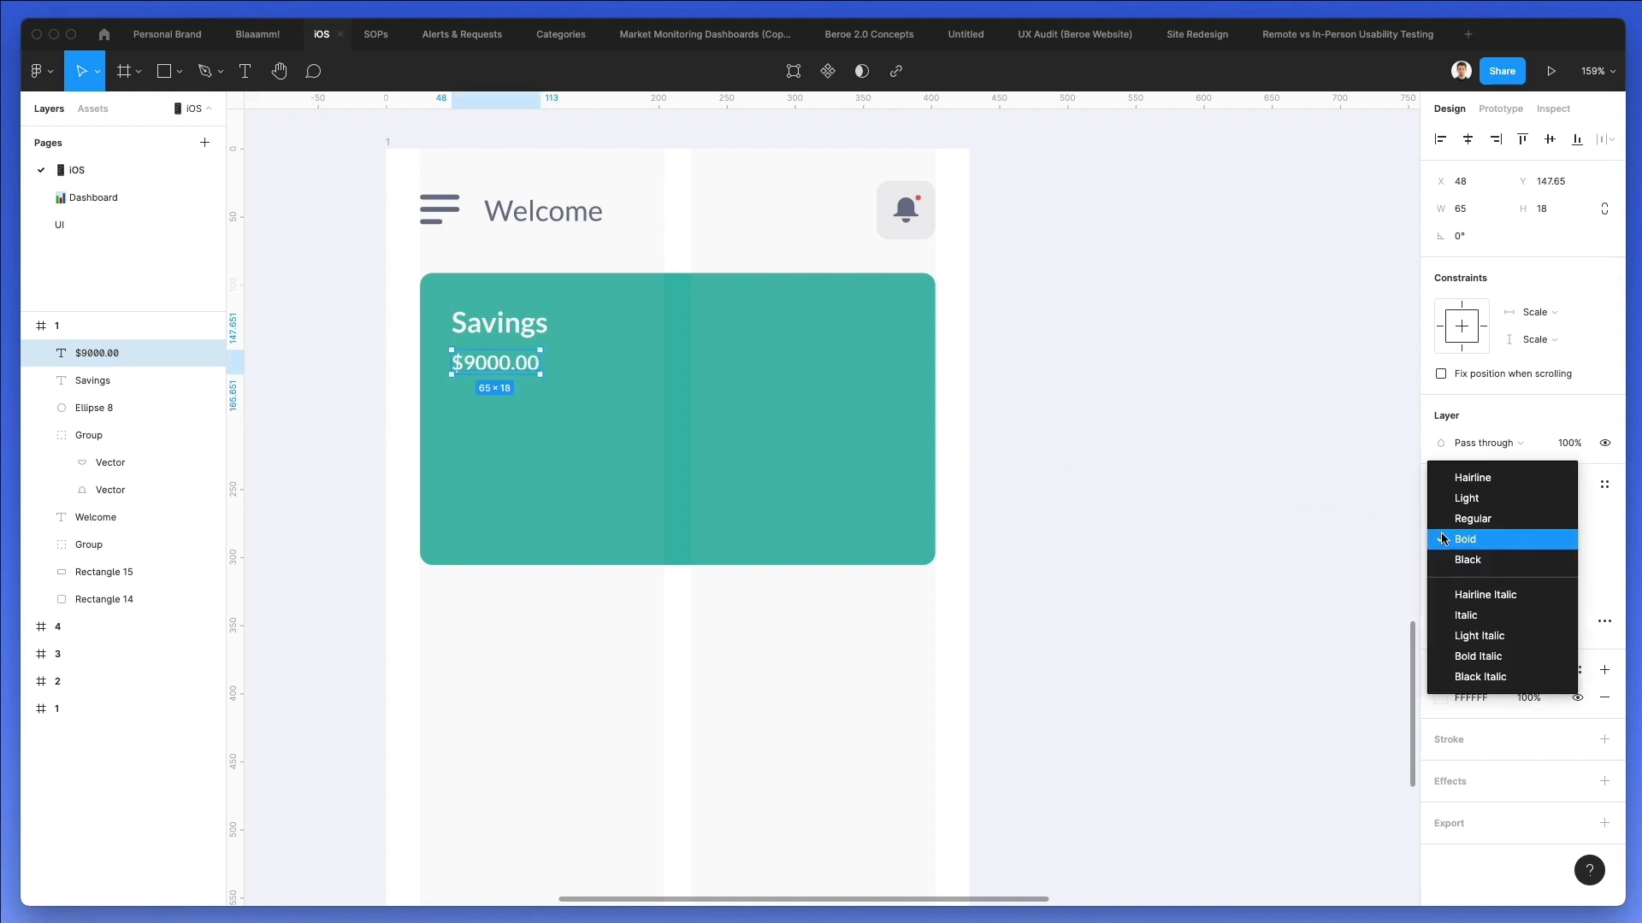
click(1468, 518)
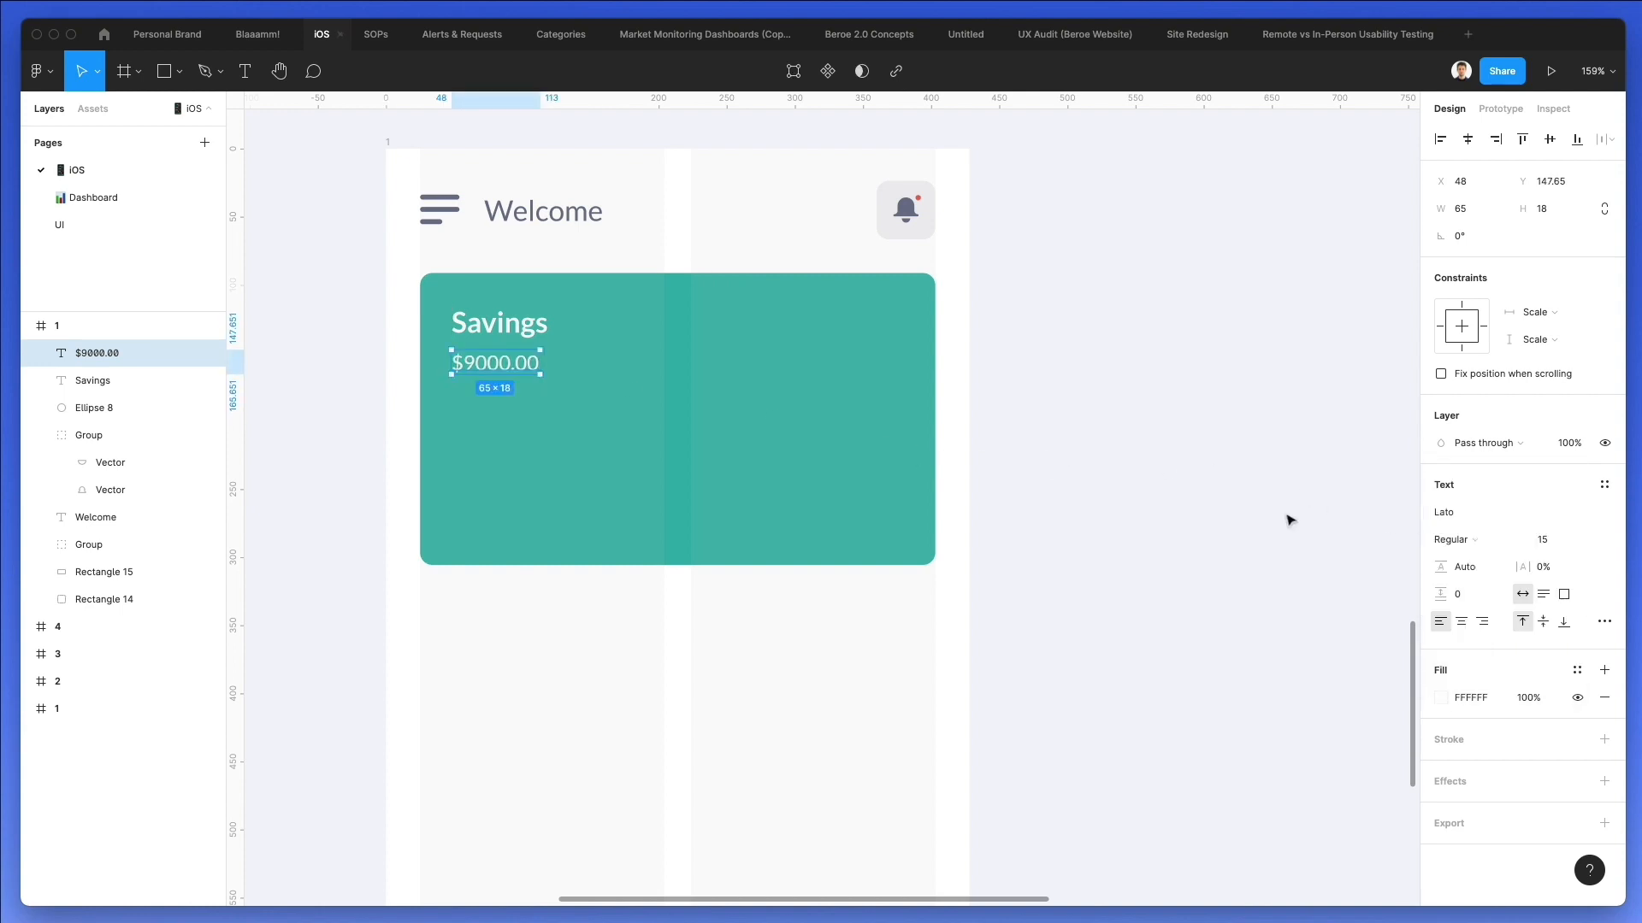
click(1150, 491)
Duplicate the balance text to the card's right half, level with Savings, and change the copy to "Chart".
scroll(524, 359, right, 3)
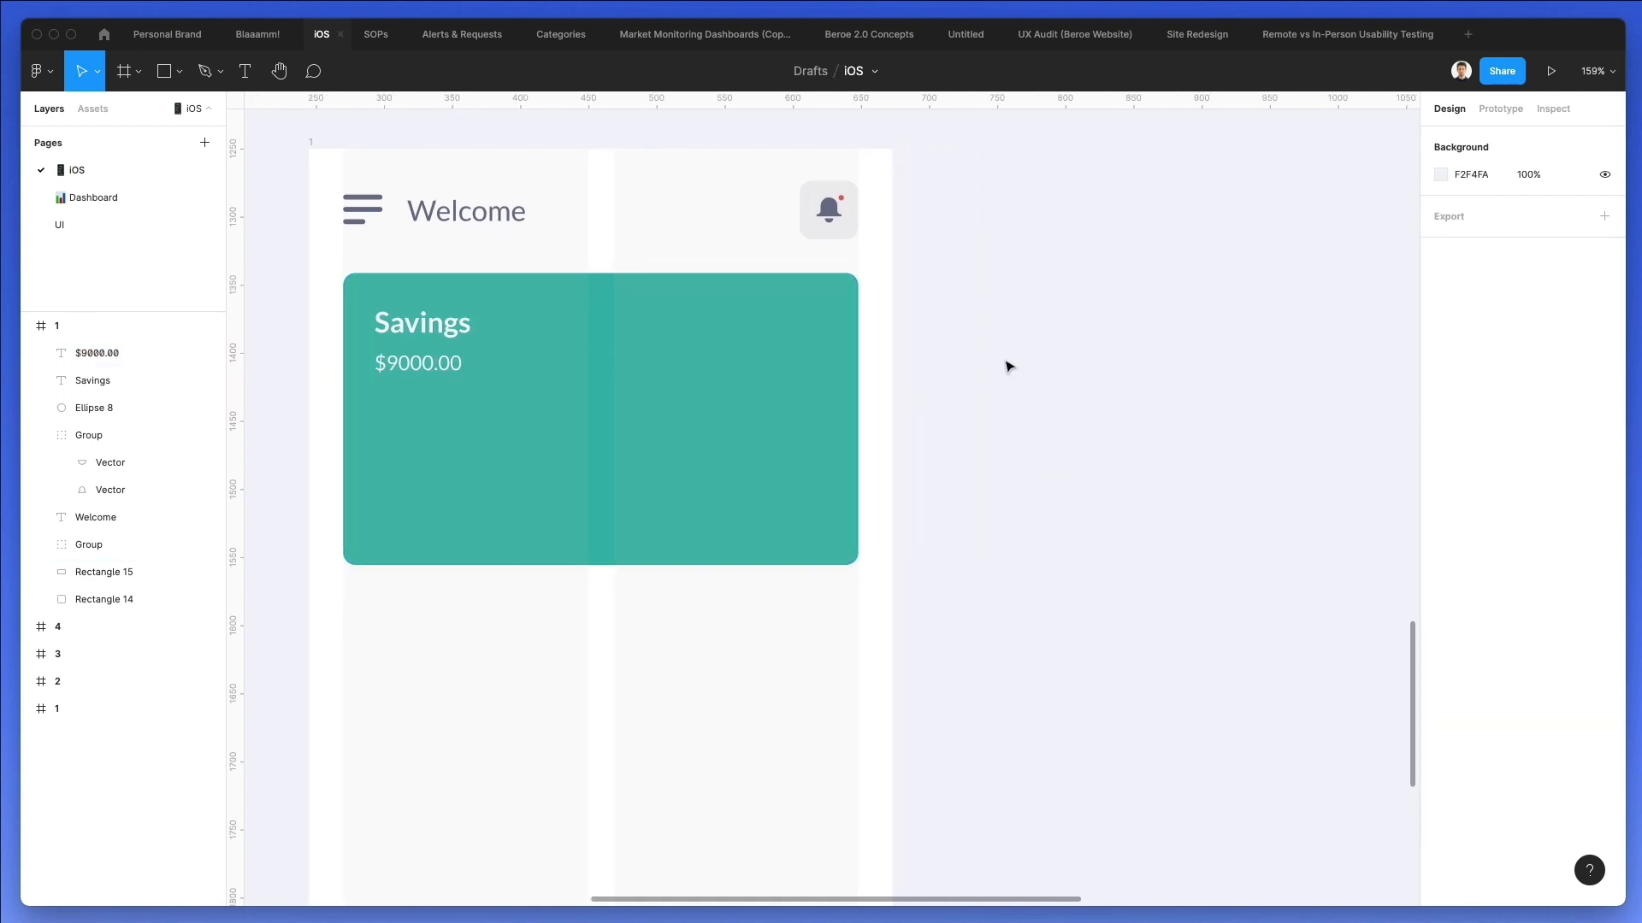
drag(395, 363, 701, 318)
double_click(701, 318)
text(Chart)
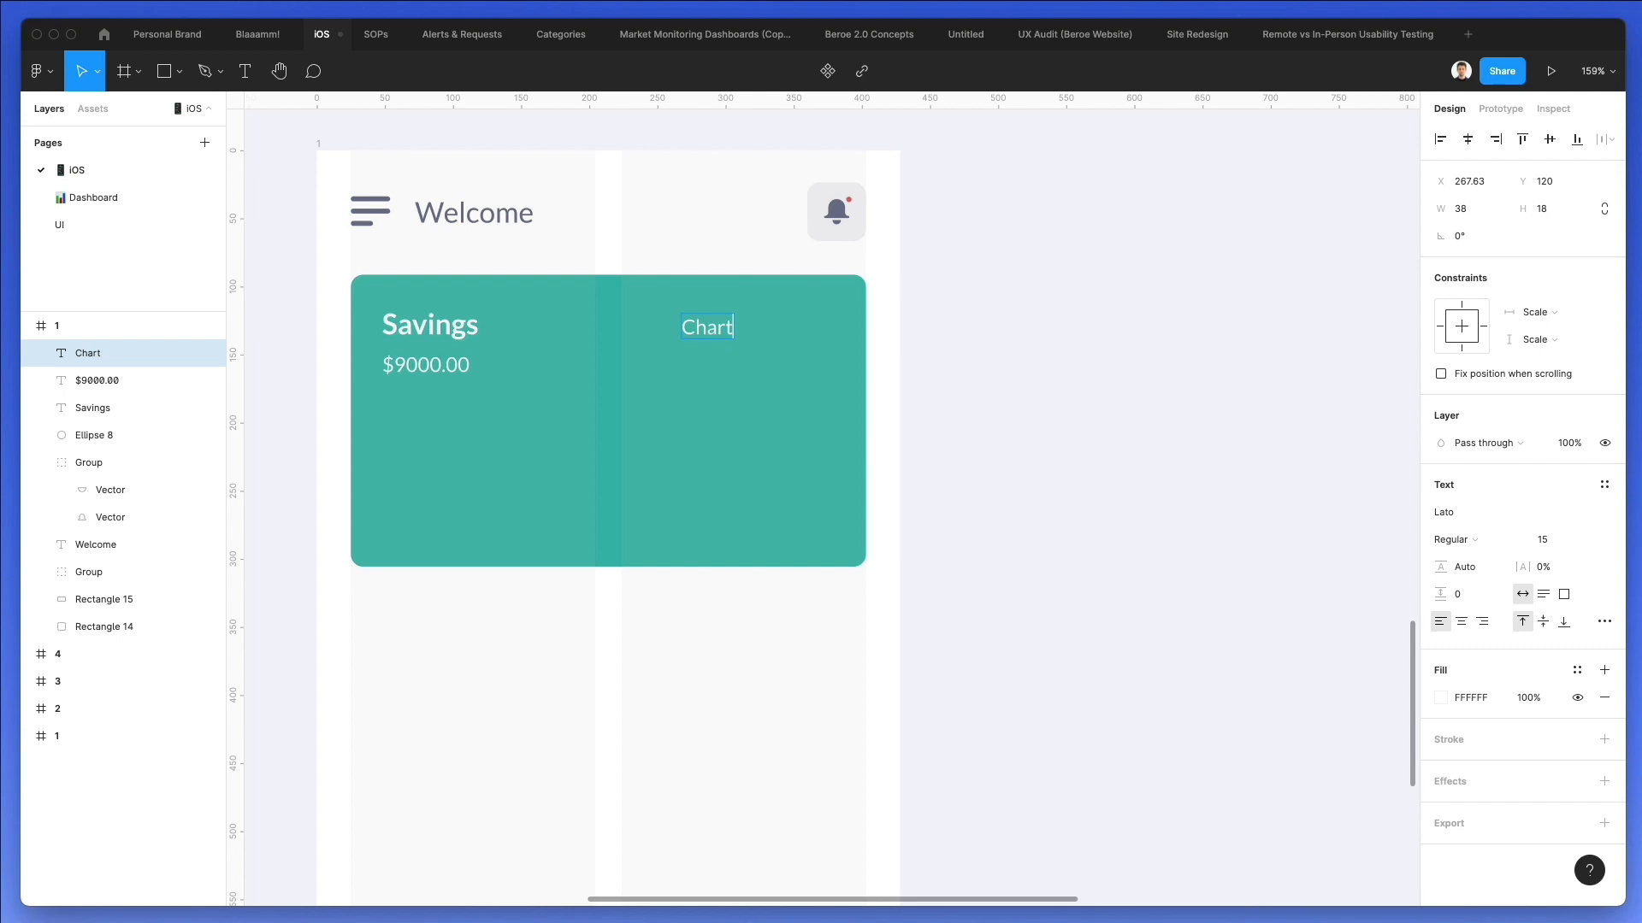
Set the Chart text's font size to 13 and its font weight to Bold.
key(Escape)
click(1543, 539)
key(Down)
click(1456, 540)
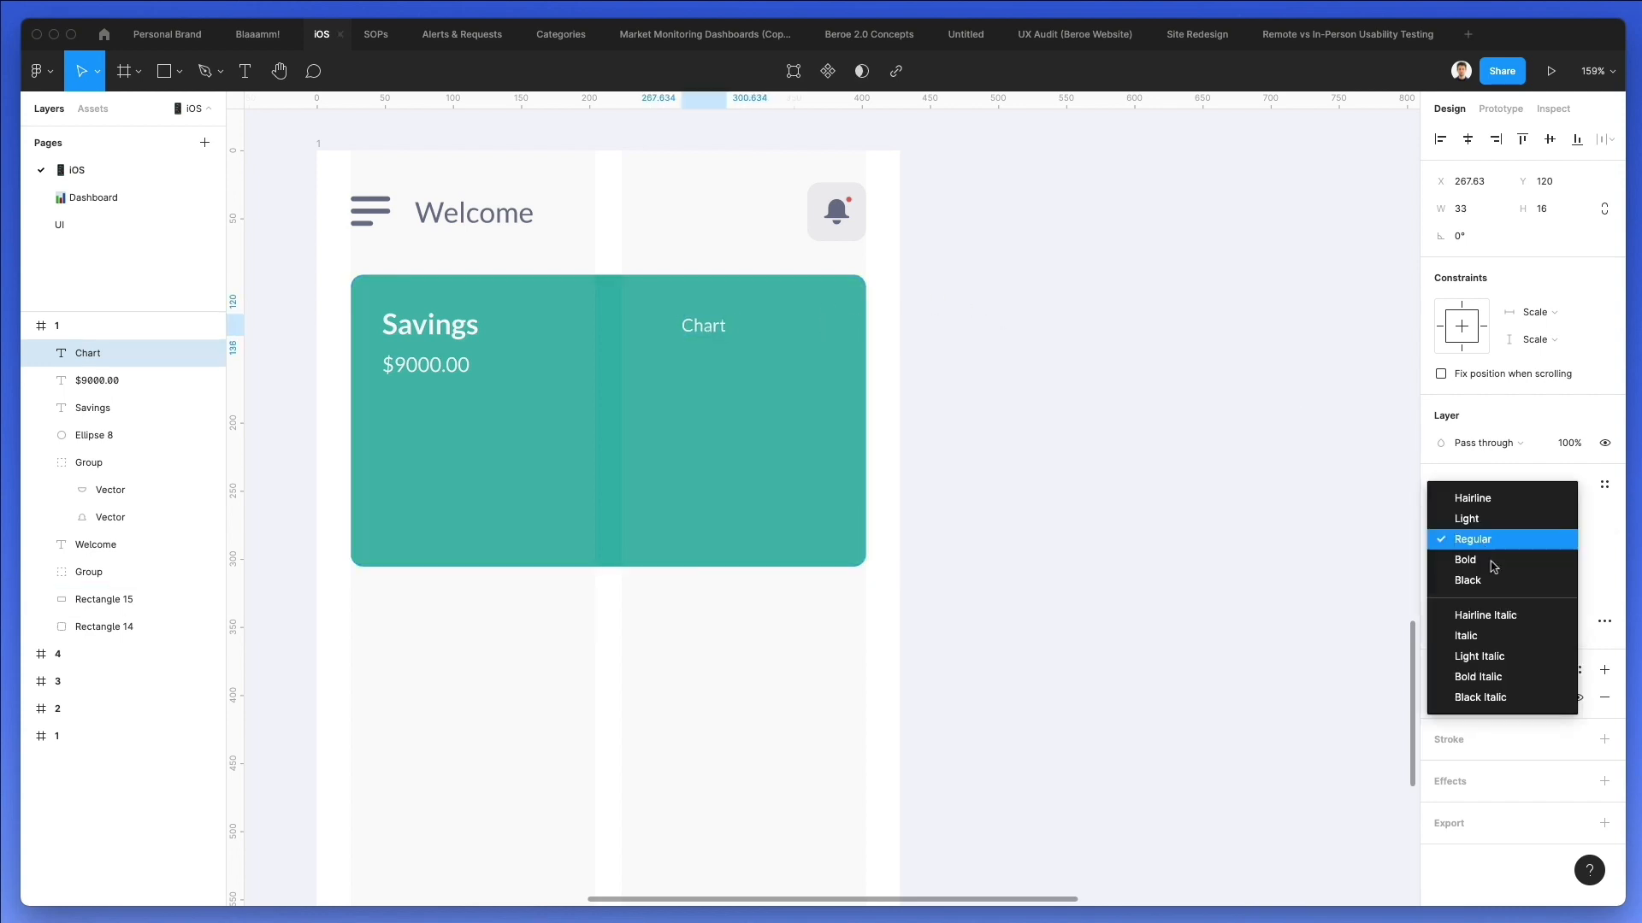
click(1492, 569)
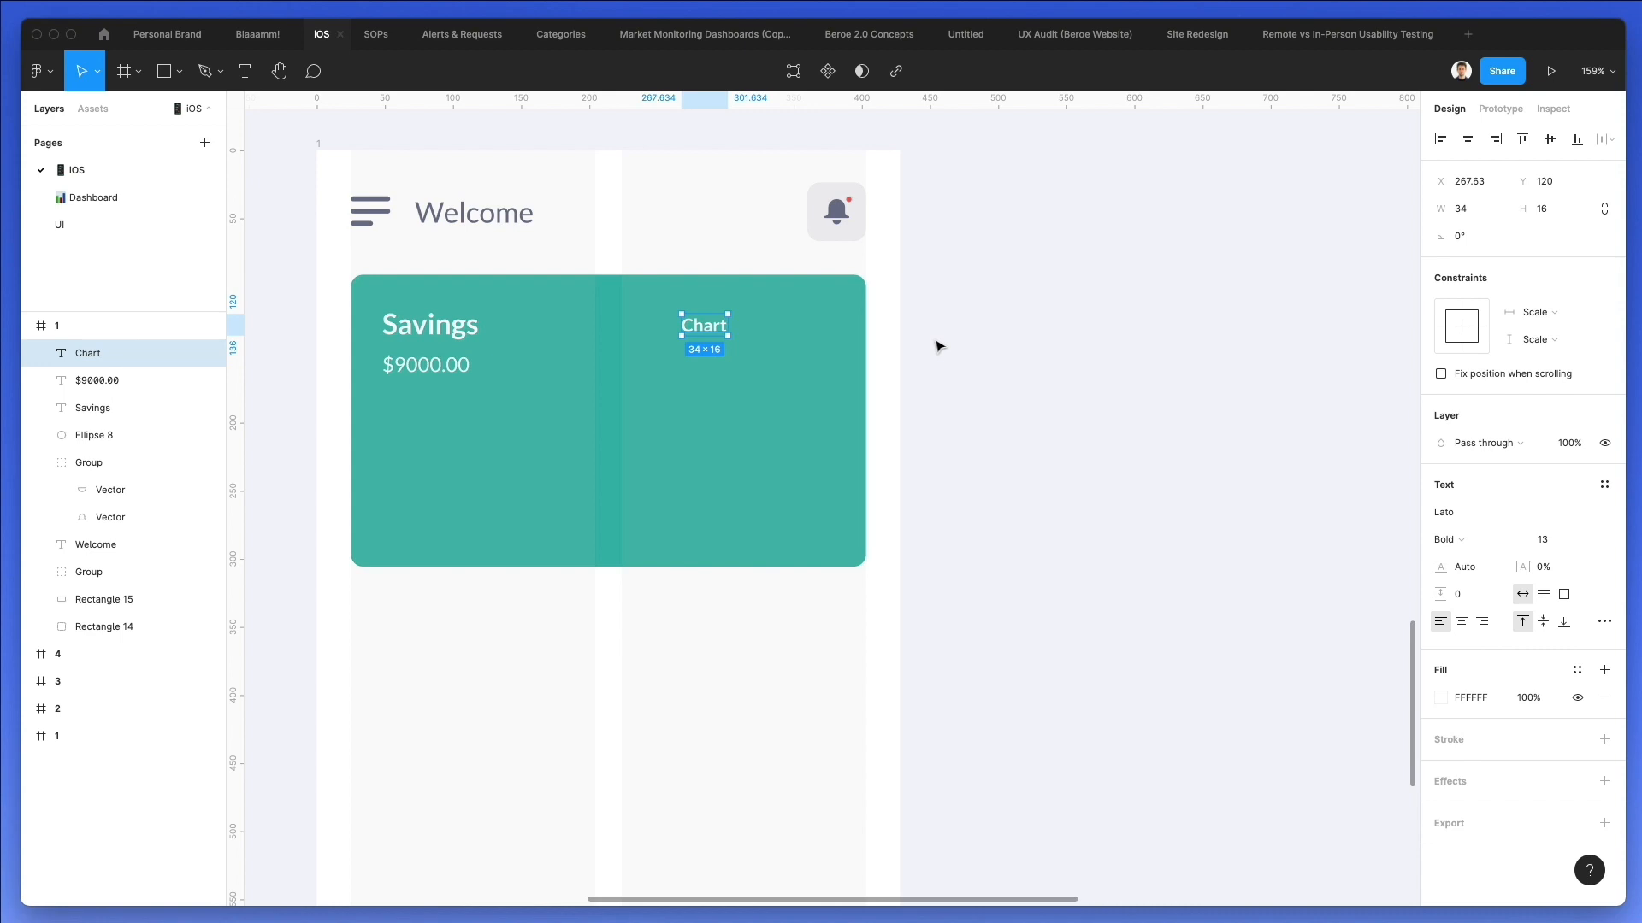
Nudge the Chart text down to Y 121 and further right towards the card's edge.
key(Down)
key(shift+Right)
key(shift+Right)
key(shift+Right)
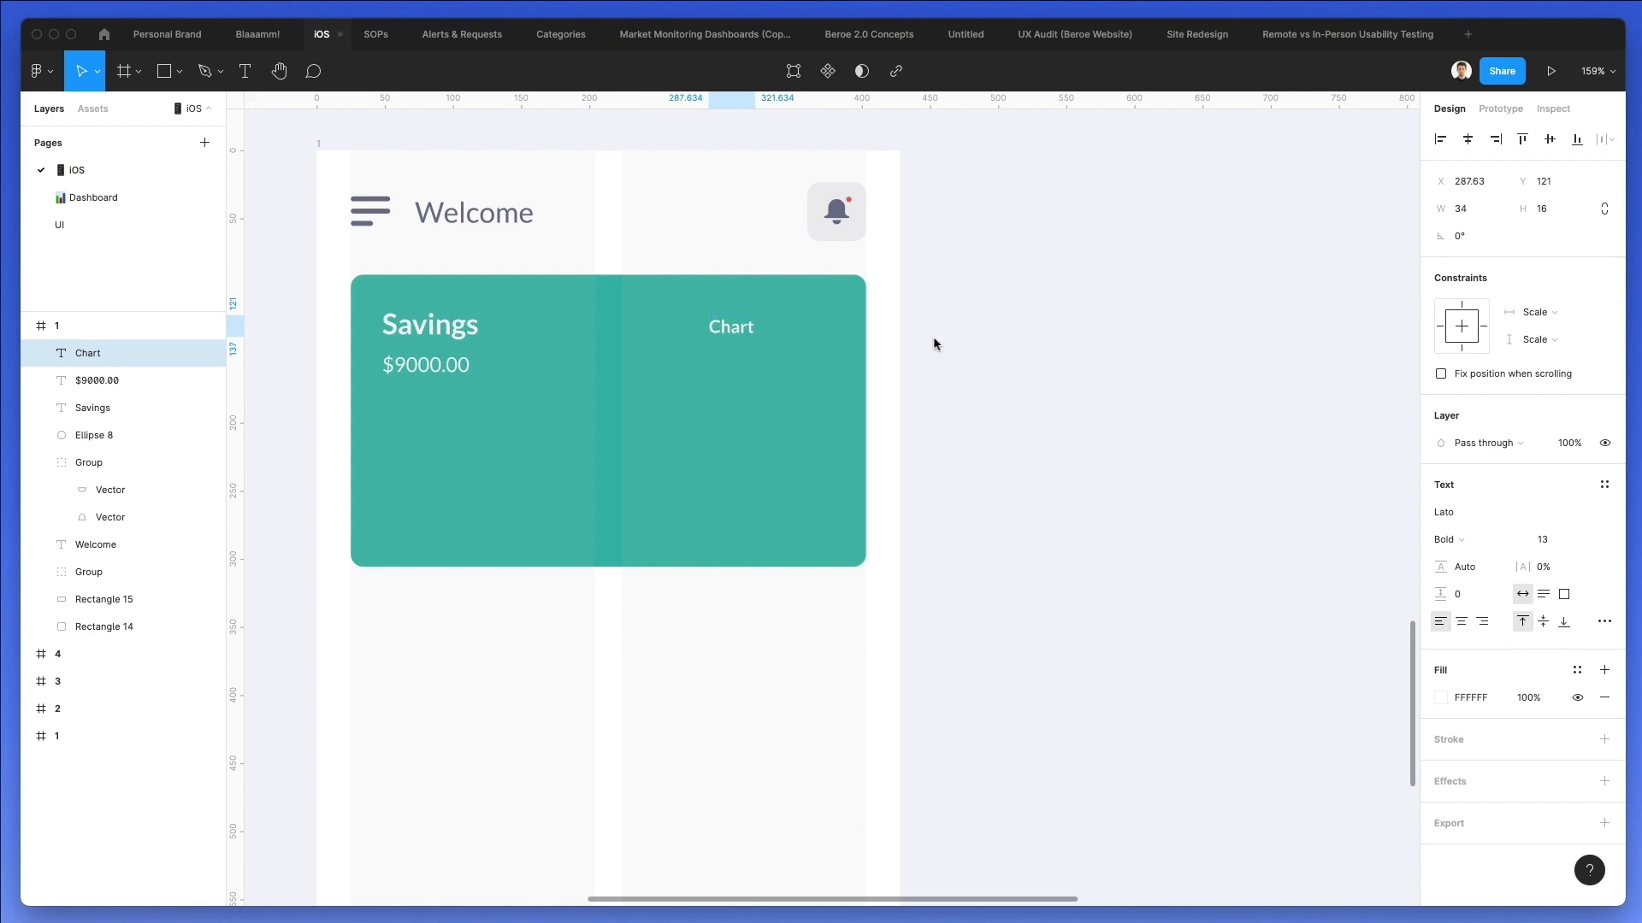
Duplicate the Chart text just to its right and change the copy to "Table".
drag(745, 327, 810, 332)
double_click(810, 331)
text(Ta)
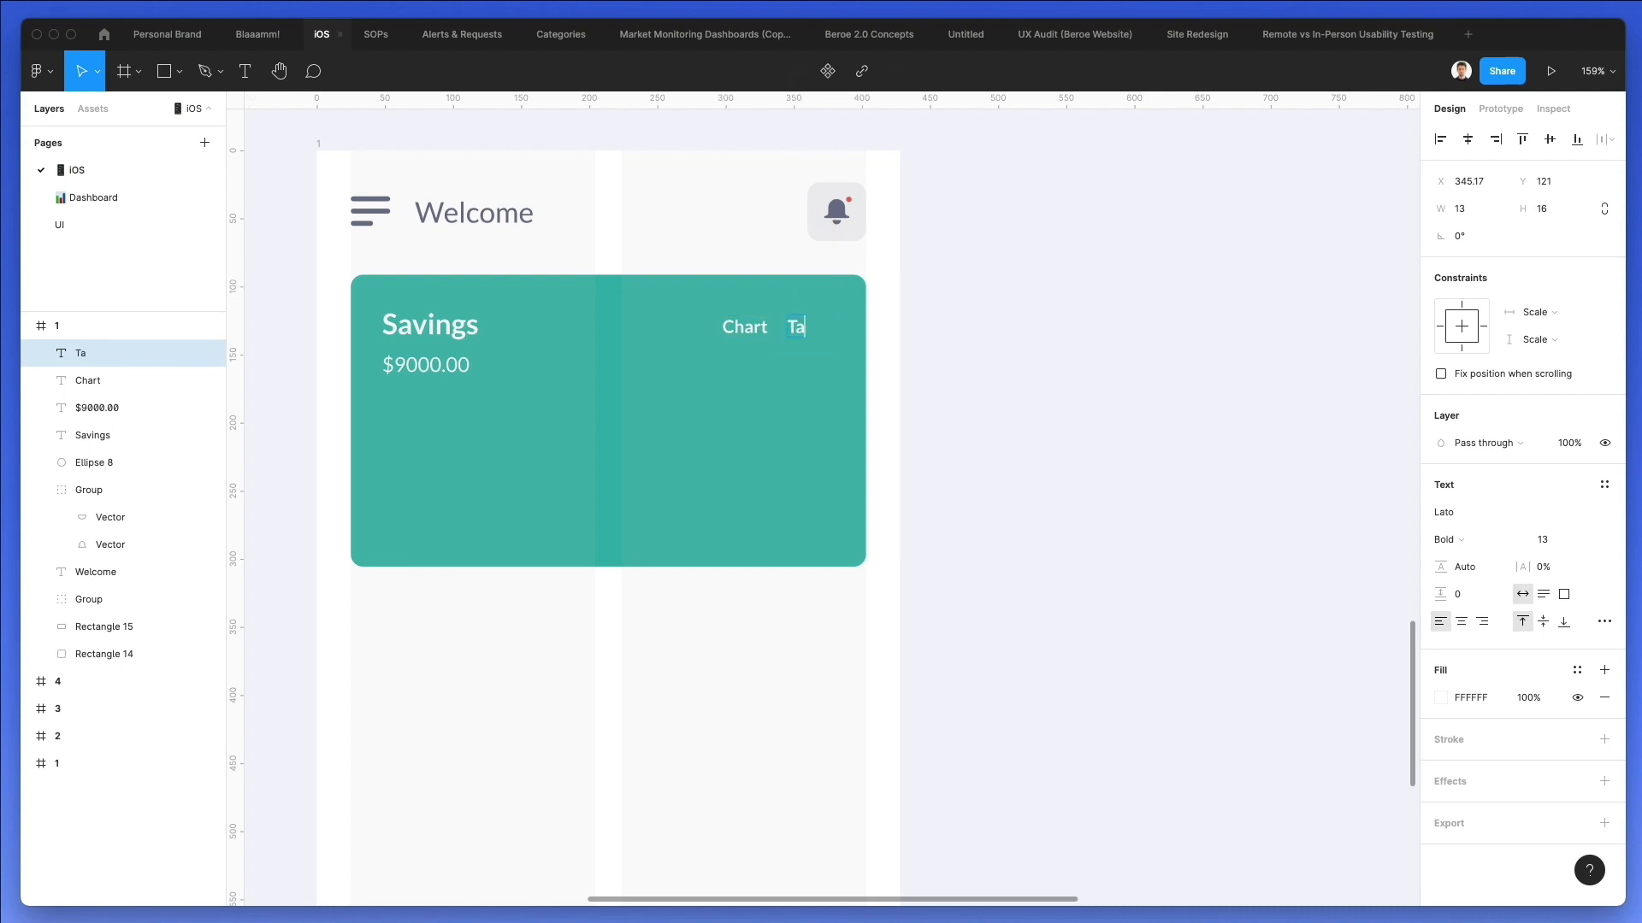
click(1018, 299)
Paste a copy of the teal card and shrink it to a strip about 312 by 29 px ending just past Chart.
scroll(788, 300, up, 3)
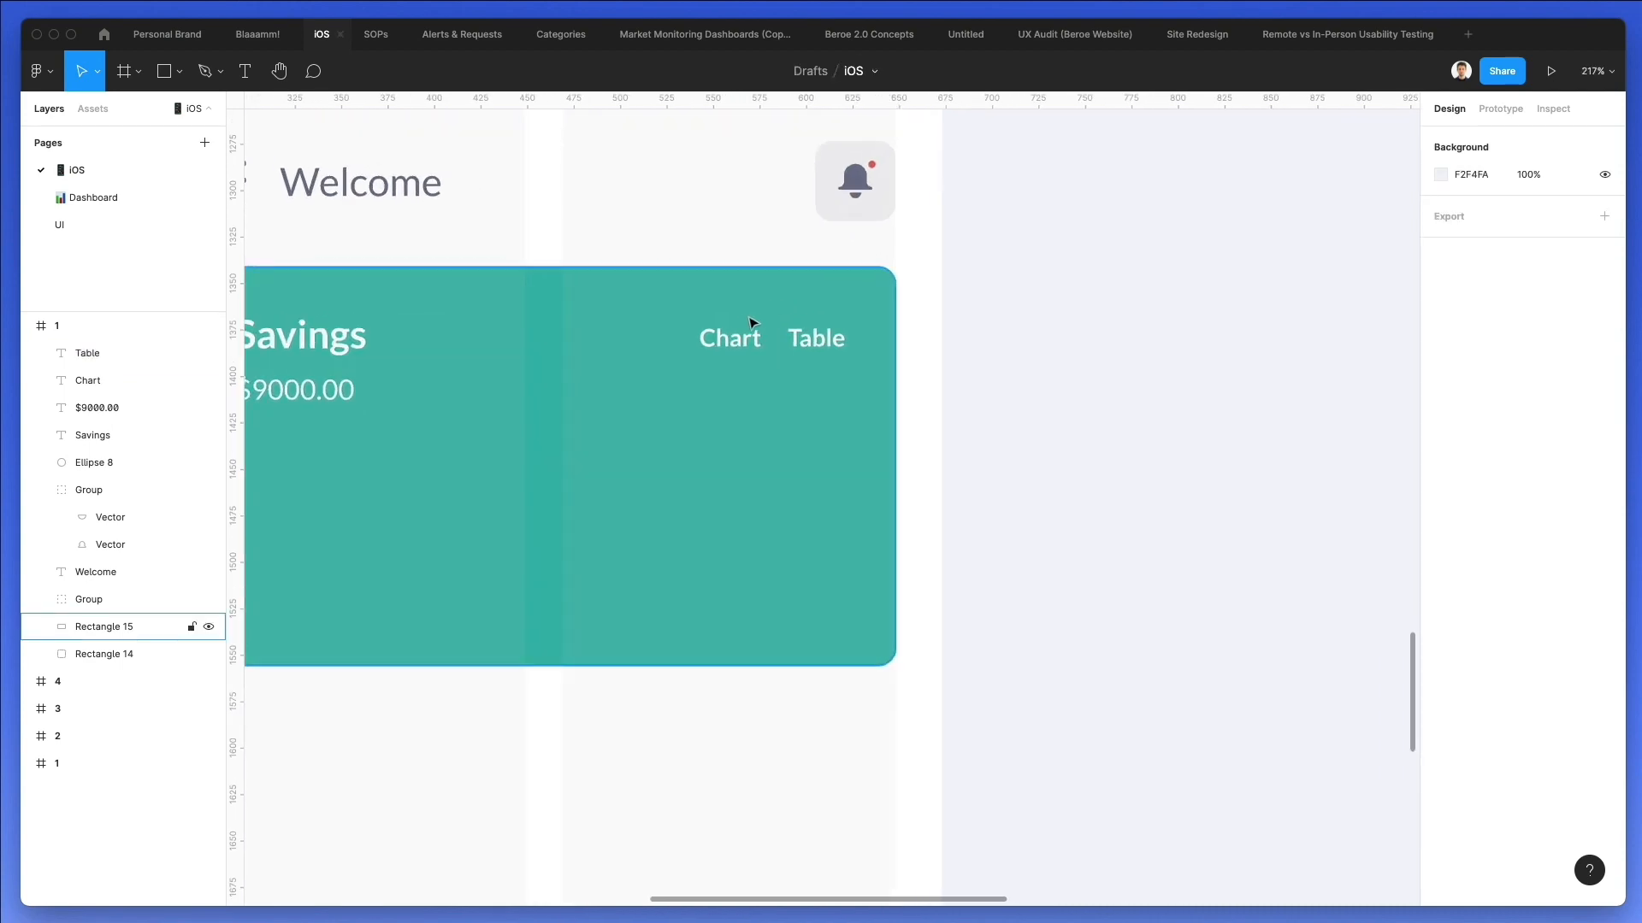
key(super+v)
drag(741, 273, 746, 309)
drag(666, 619, 715, 365)
drag(889, 339, 772, 340)
Sample white from the screen background as the strip's fill and set its layer opacity to 10%.
scroll(744, 318, left, 2)
key(i)
click(588, 226)
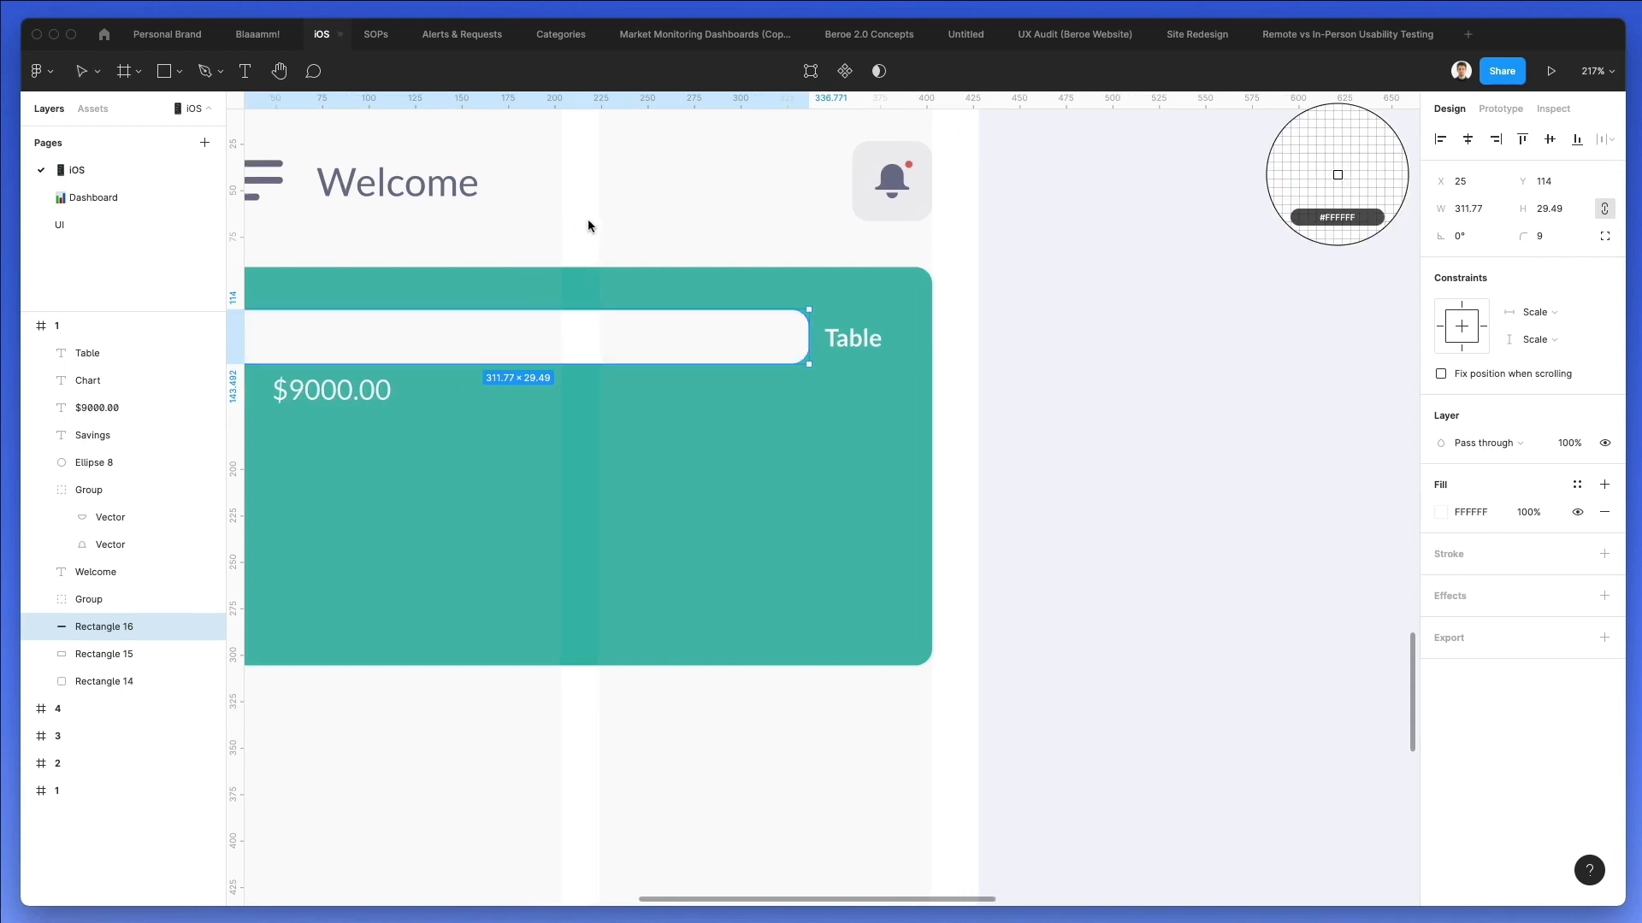
key(1)
Narrow the strip to a chip about 50 px wide around Chart and adjust its position behind the text.
scroll(530, 274, left, 4)
drag(316, 342, 802, 339)
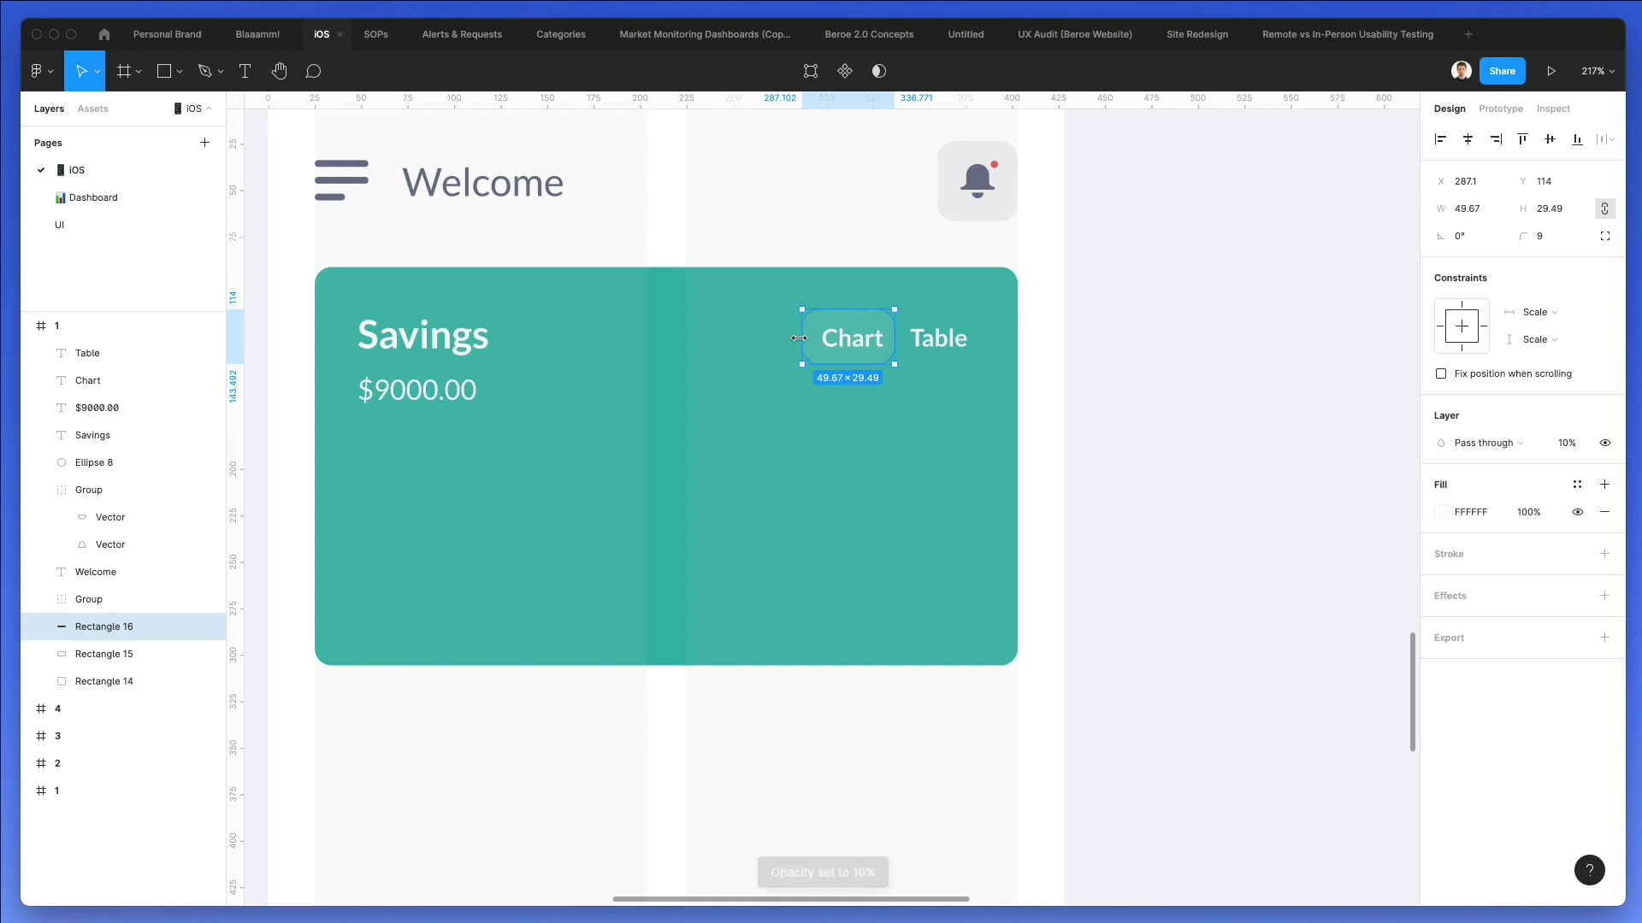
key(Down)
key(Down)
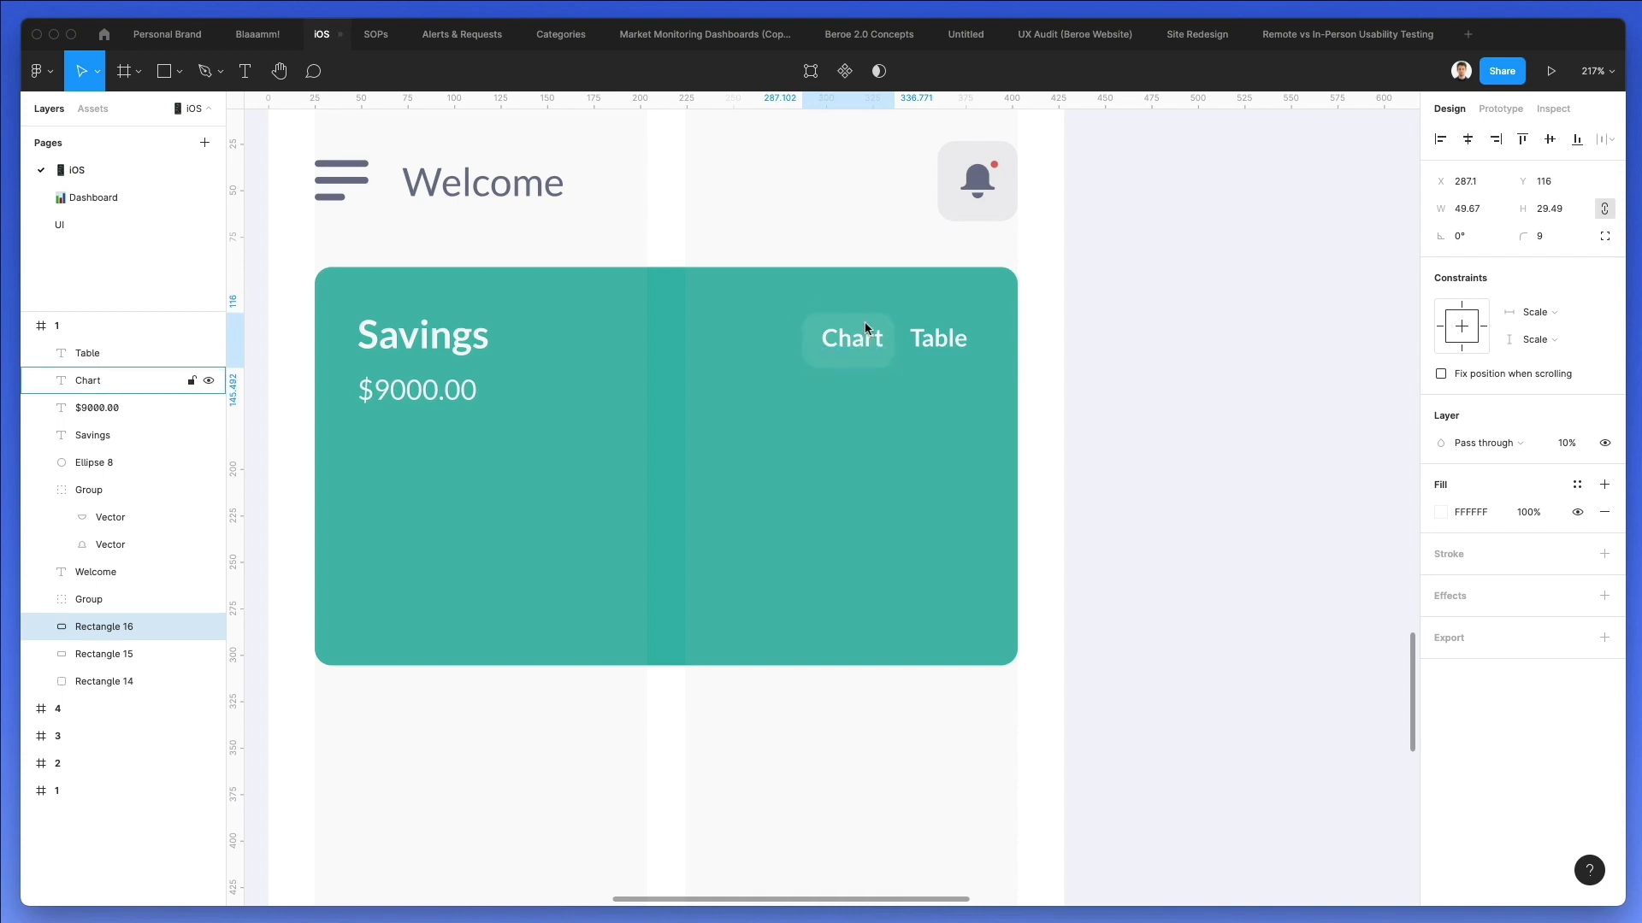
shift+click(859, 338)
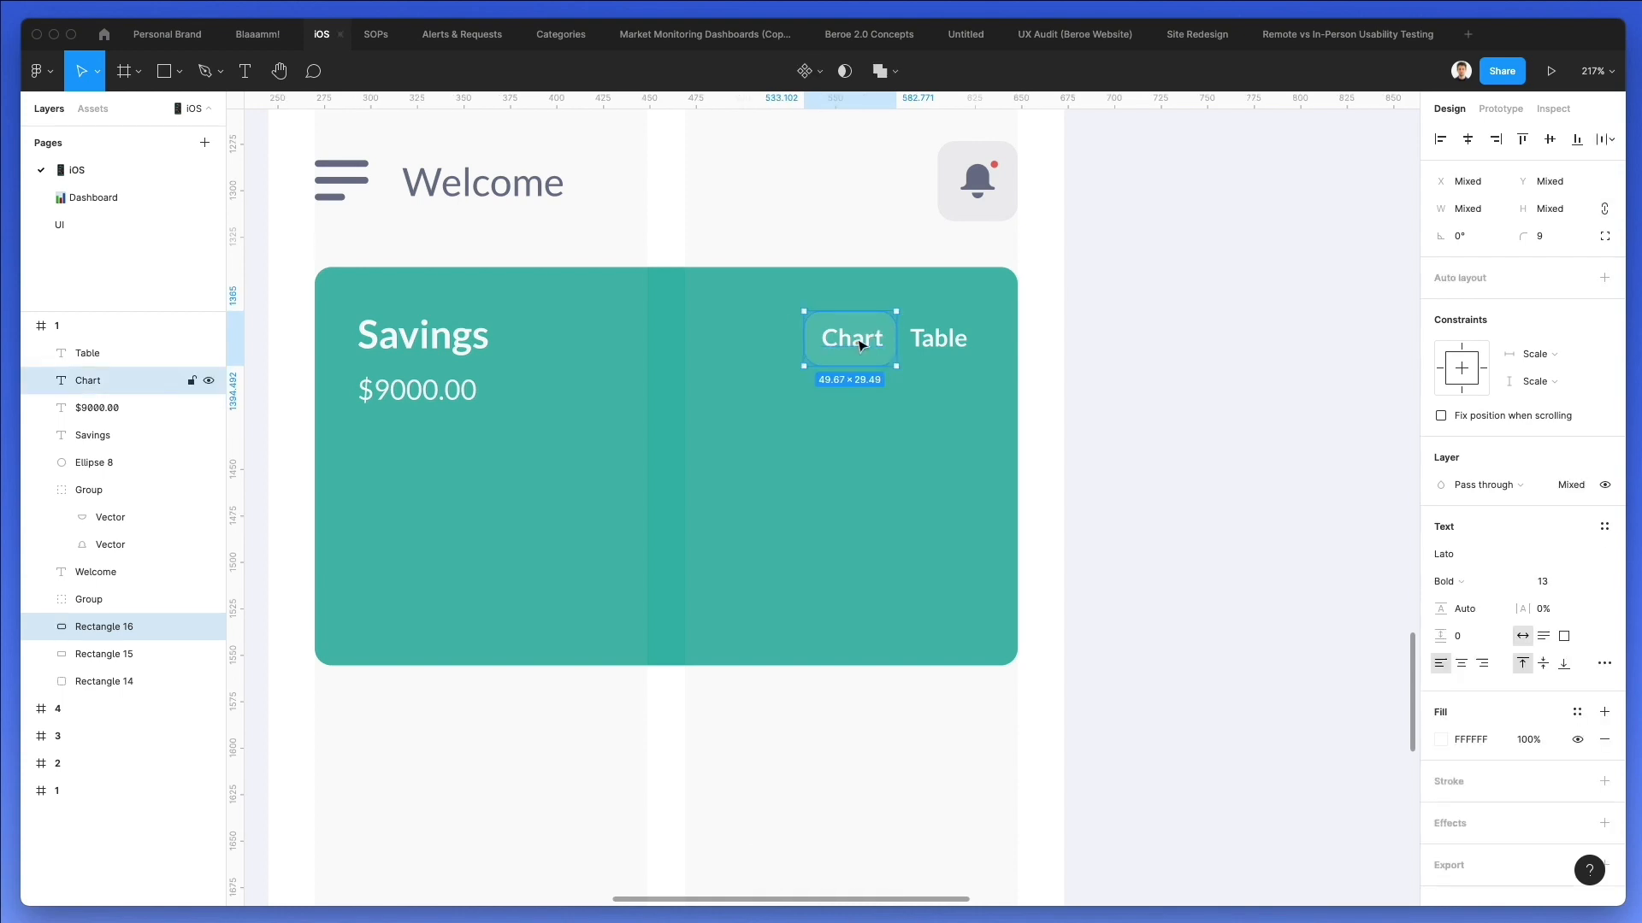
click(823, 215)
Raise the layer opacity of the chip behind Chart to 20%.
click(839, 321)
key(2)
scroll(840, 318, up, 3)
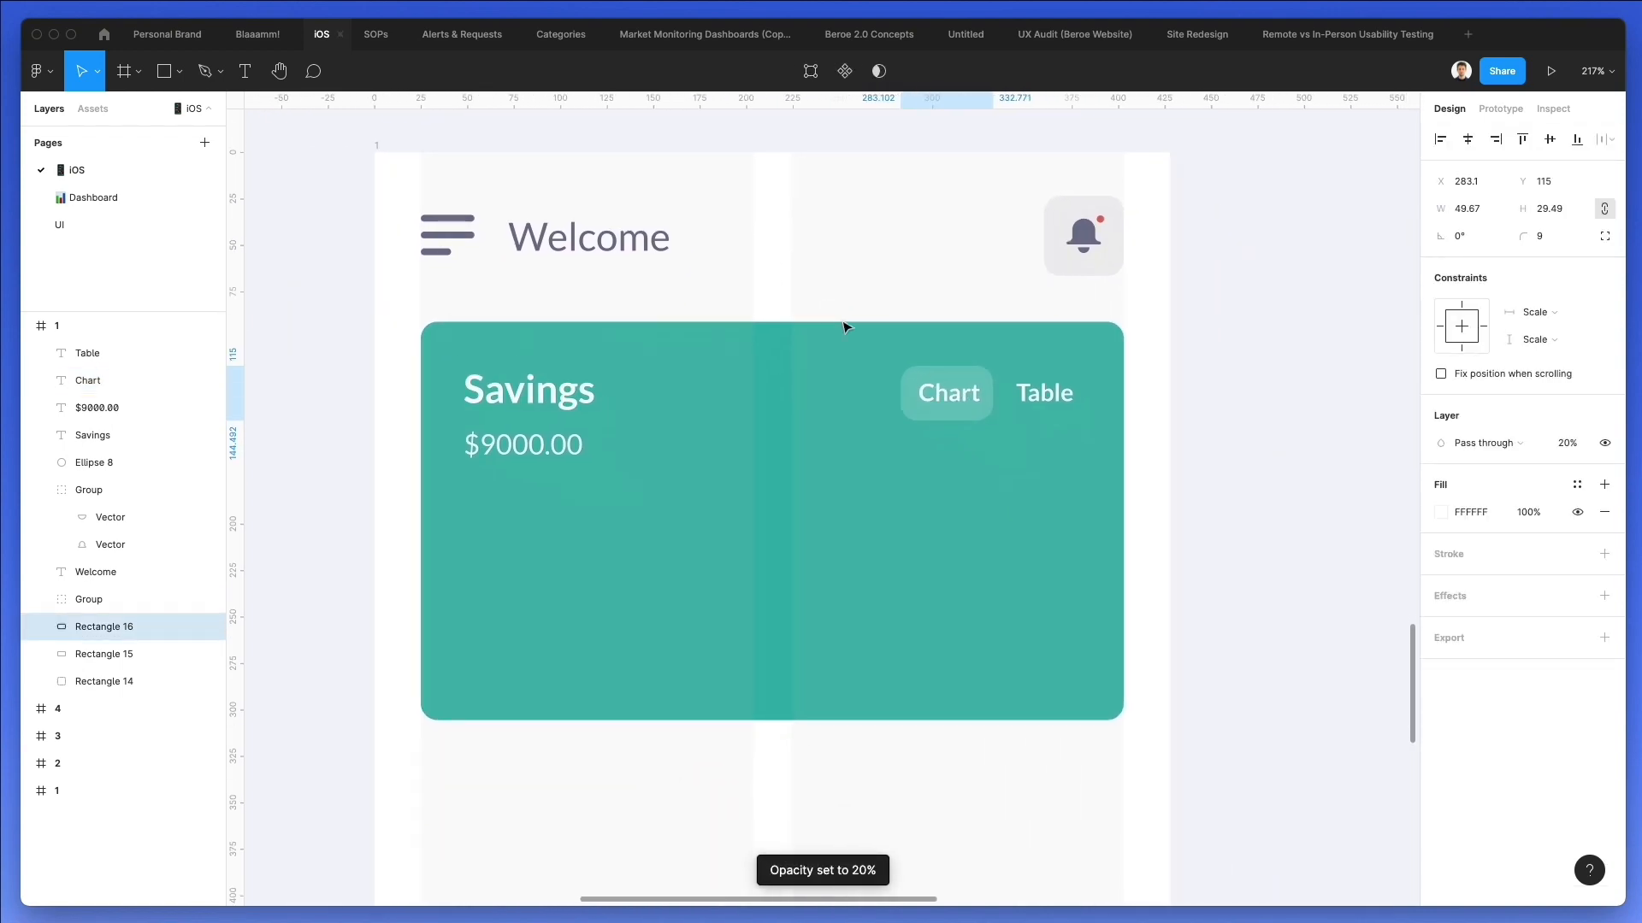
click(908, 237)
Set the font size of both the Chart and Table texts to 12.
click(932, 374)
shift+click(1030, 369)
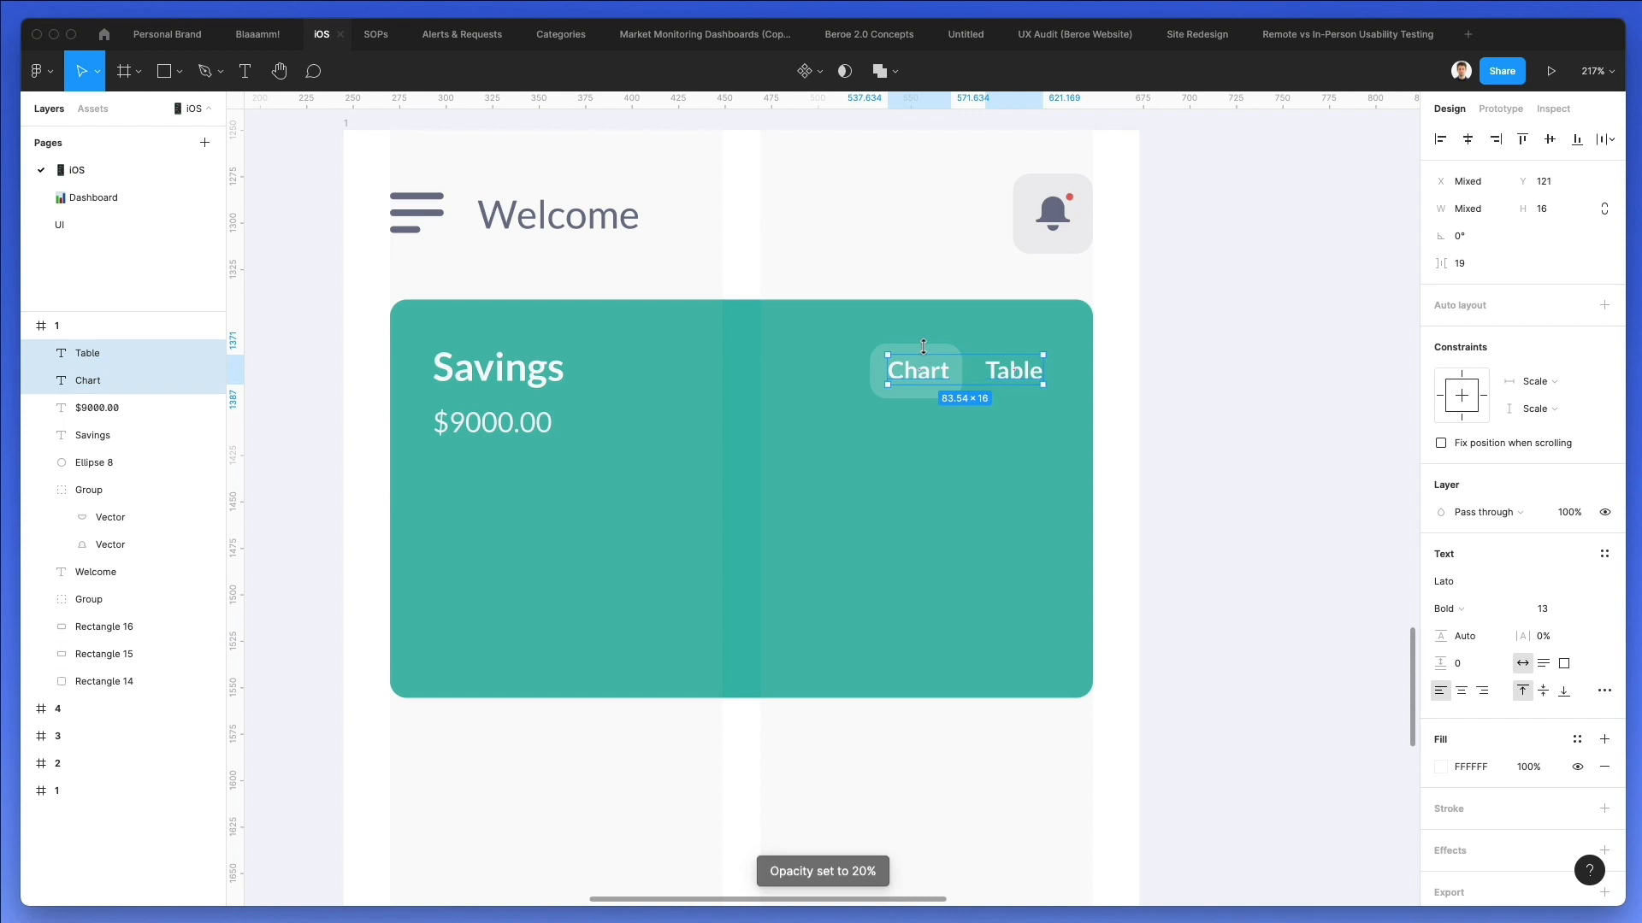
click(1547, 608)
key(Down)
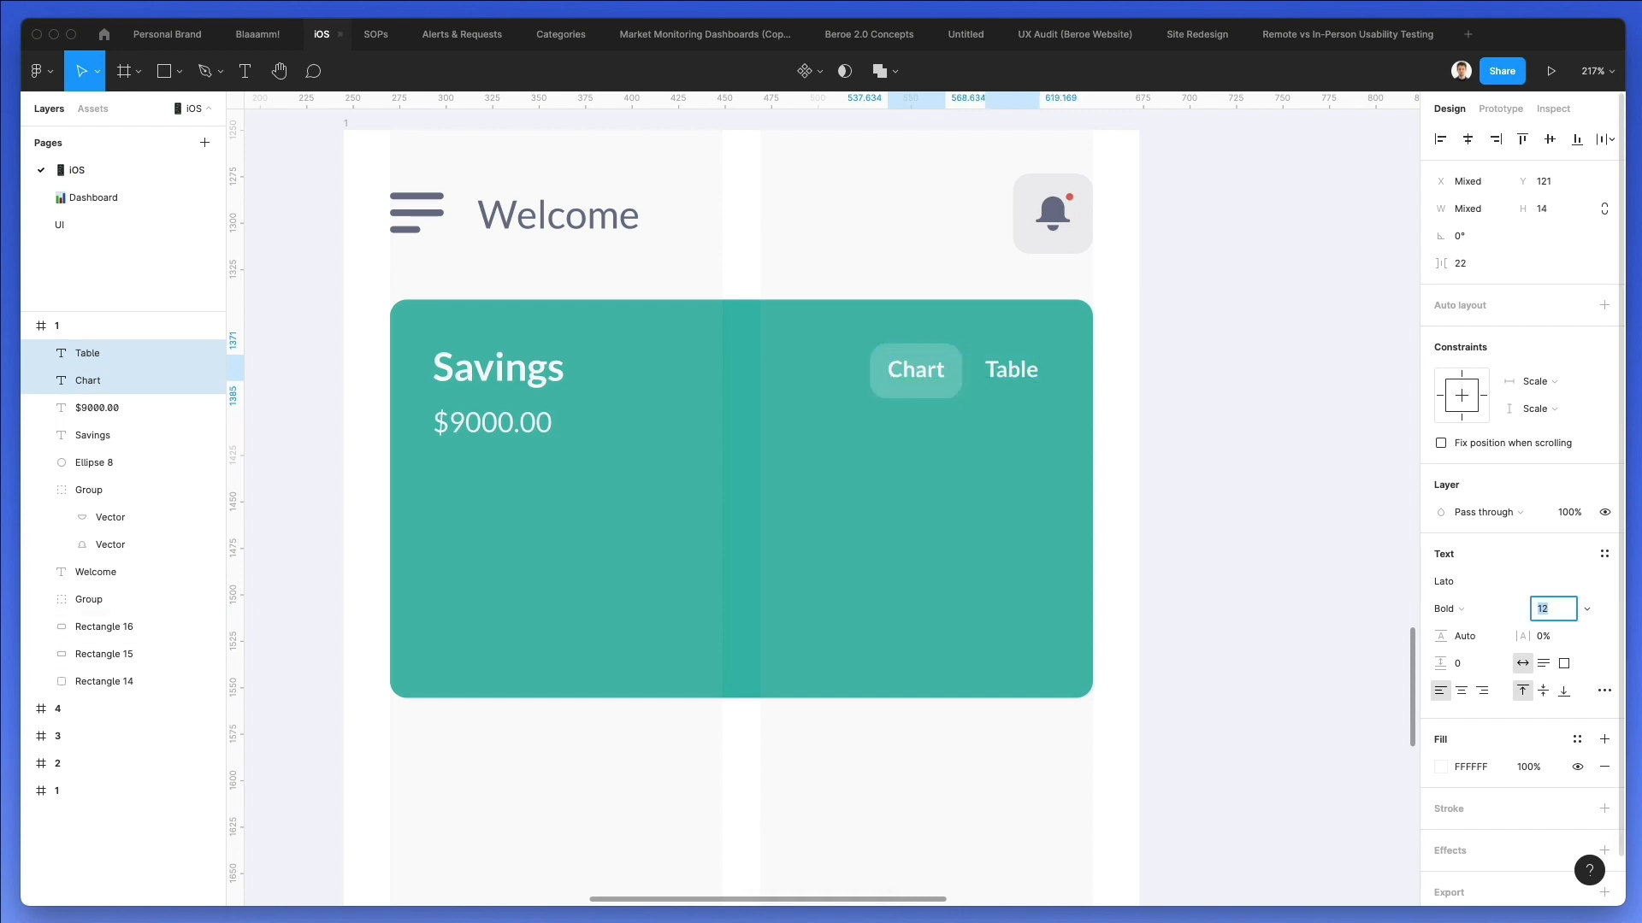
click(1291, 393)
Reduce the Chart chip's height to about 27 px and nudge it down to Y 116.
click(928, 397)
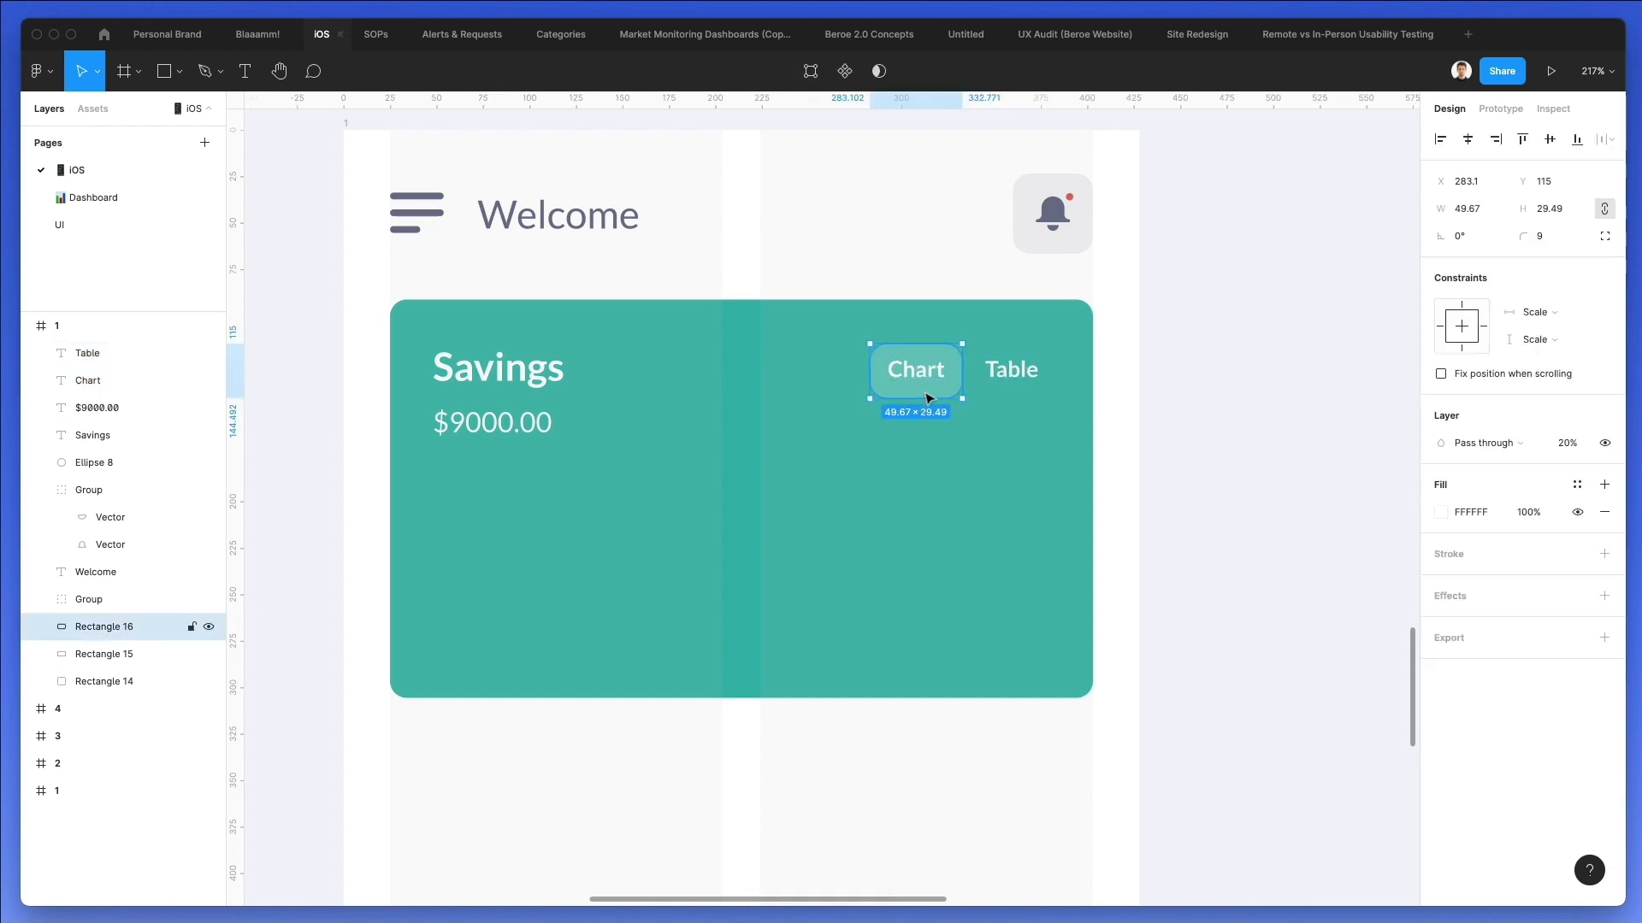
drag(933, 396, 933, 393)
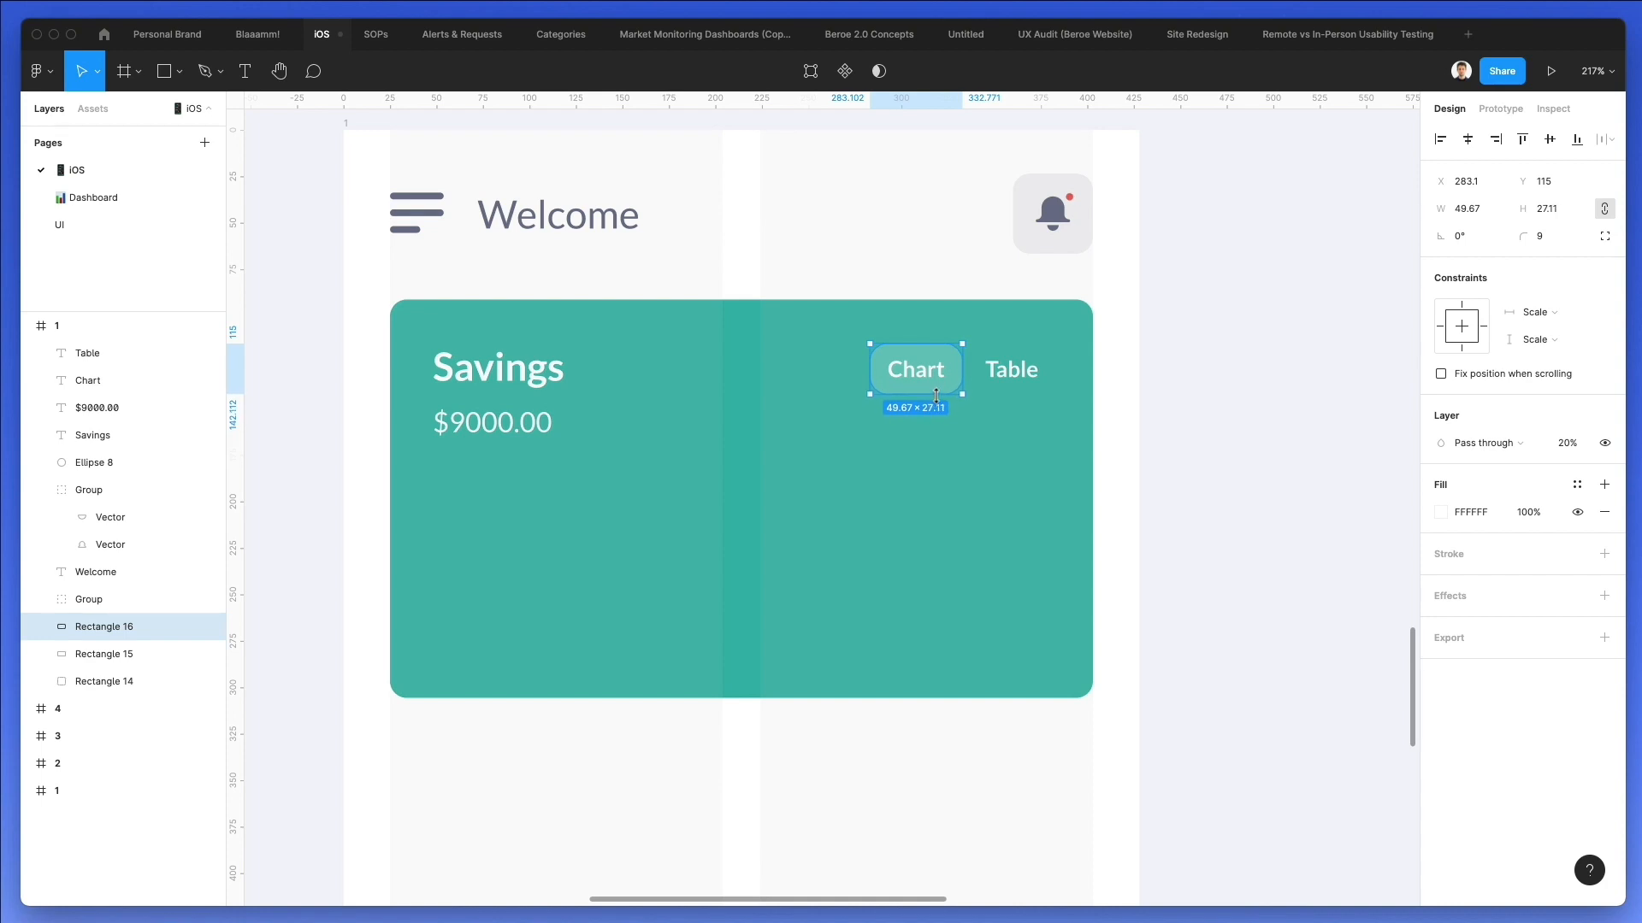
key(Down)
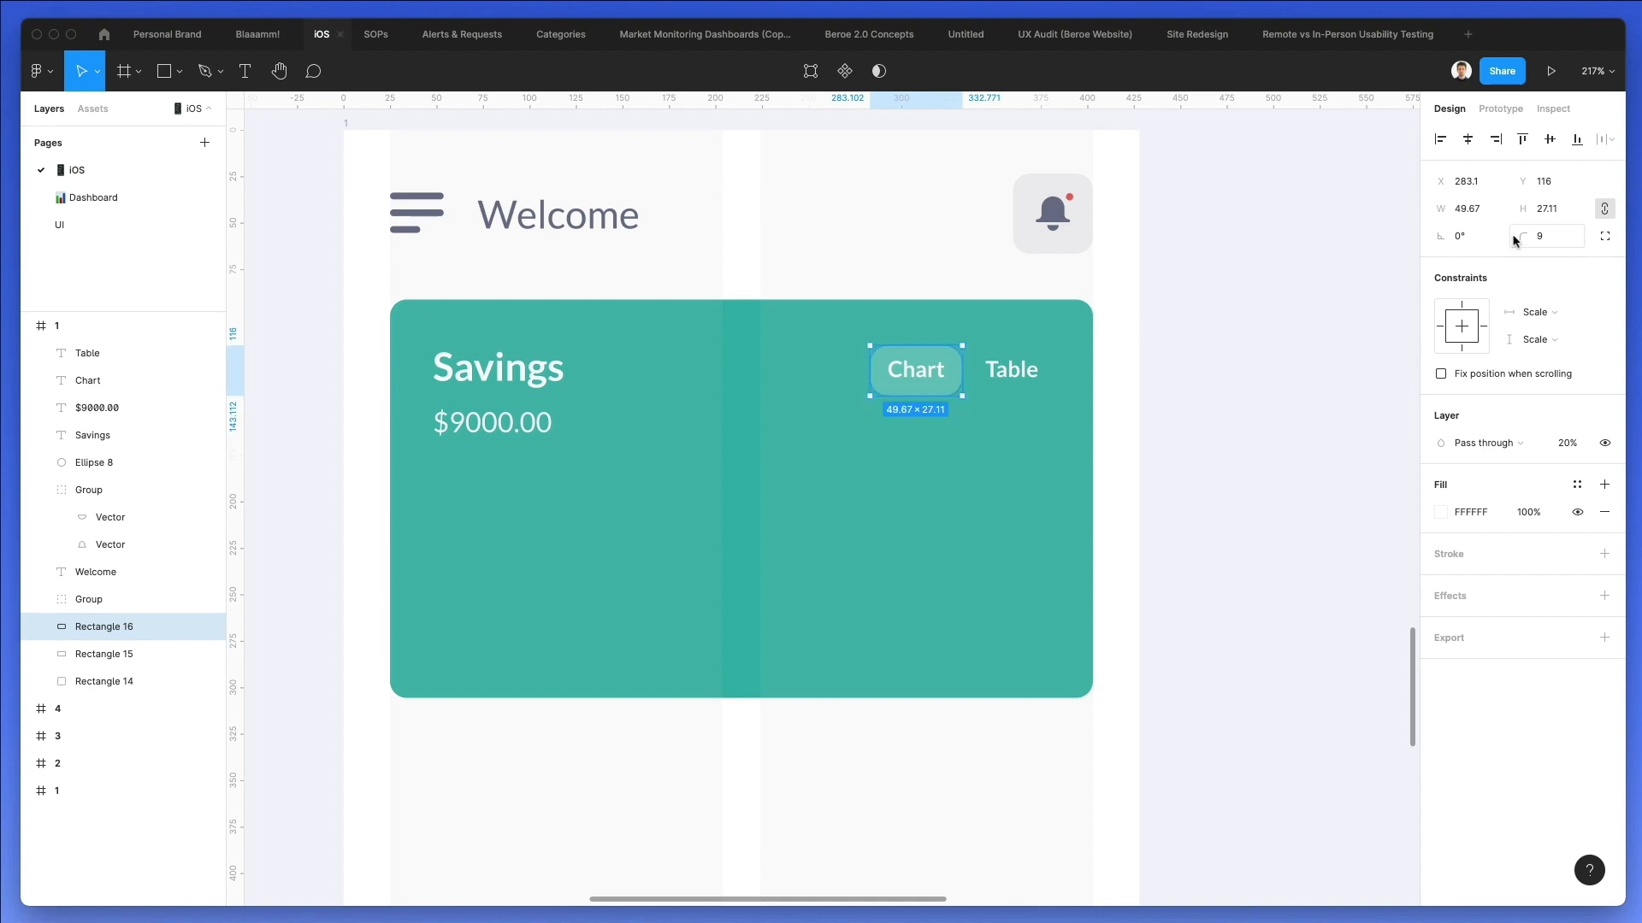
click(1163, 331)
Extend the teal card downward to a height of about 232 px and lock it.
scroll(1170, 330, down, 1)
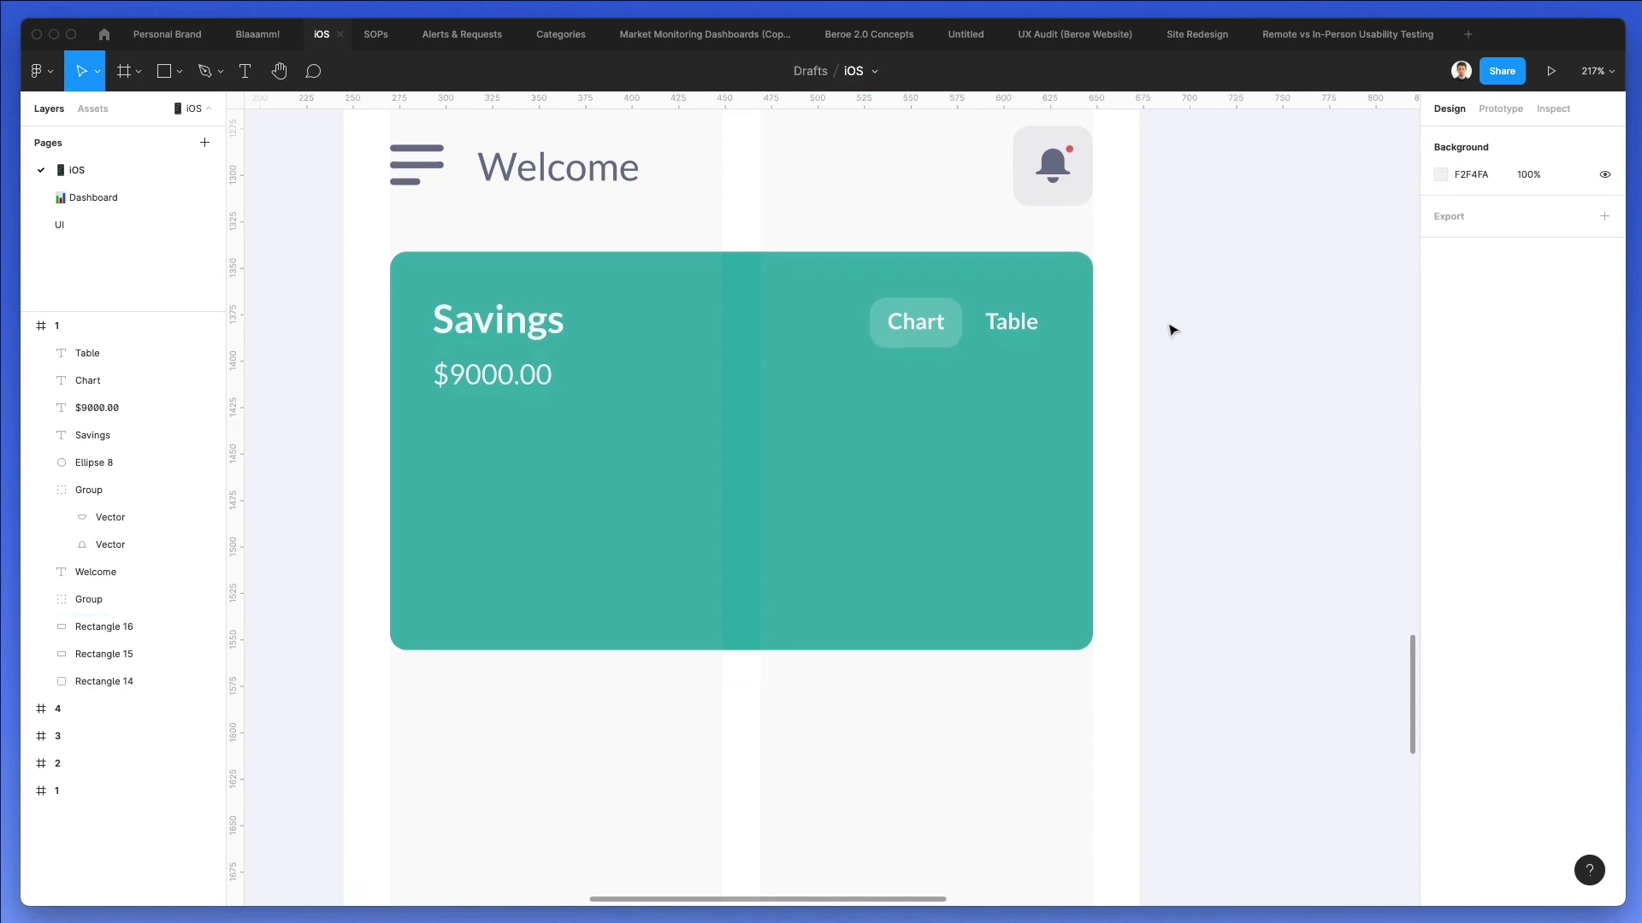
click(532, 493)
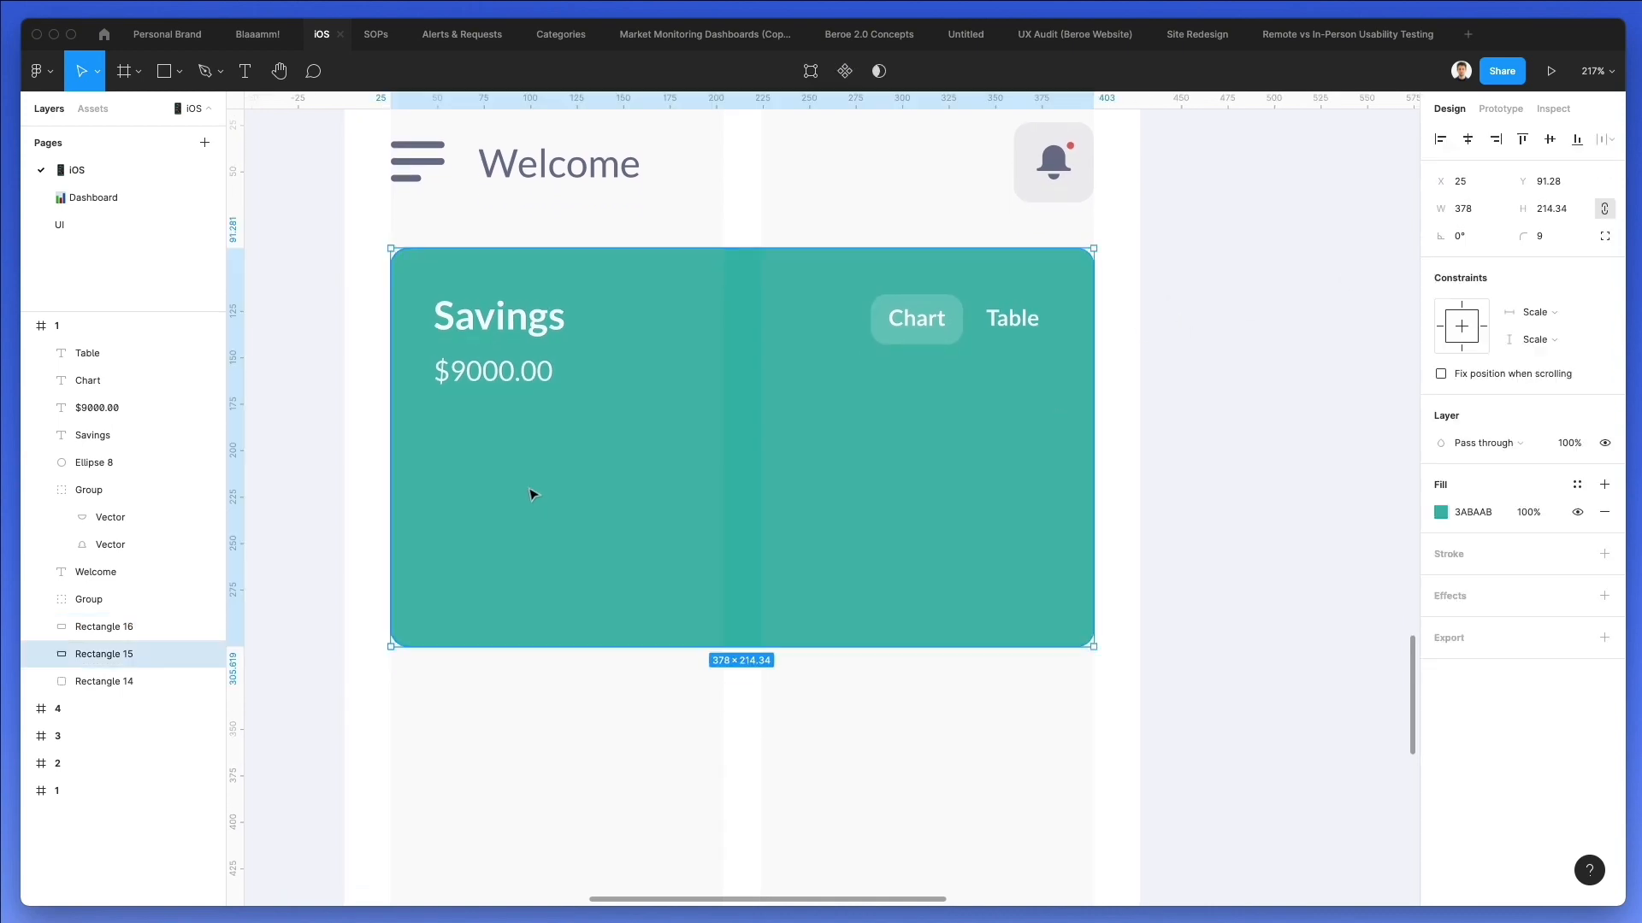
drag(633, 653, 632, 684)
right_click(665, 554)
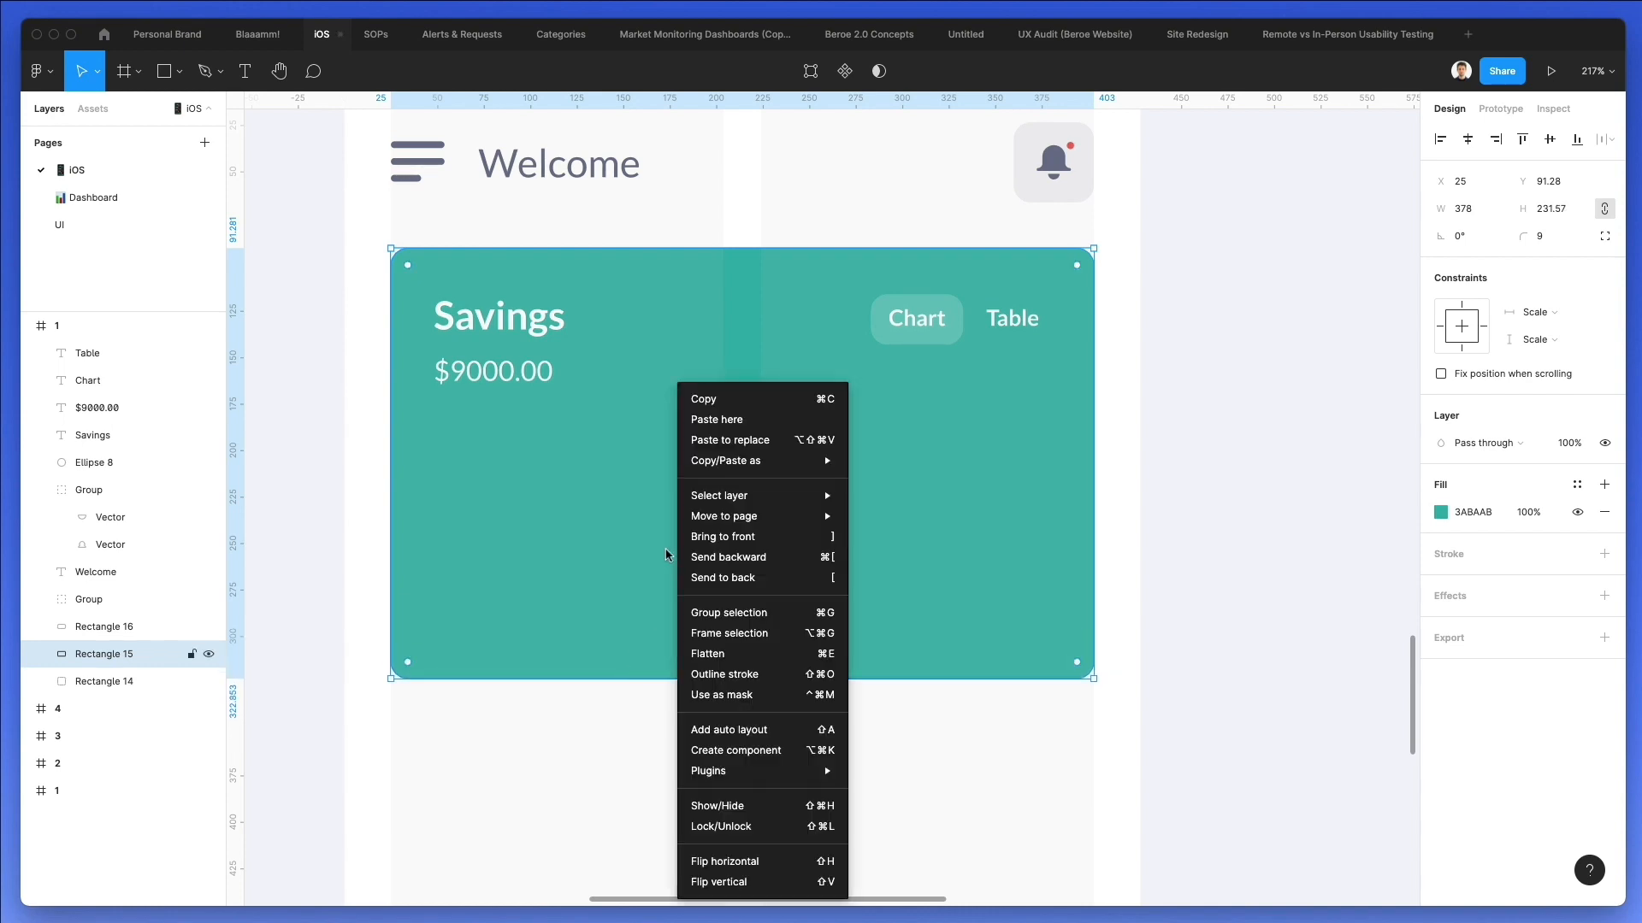
click(720, 825)
Draw a horizontal line about 328 px wide across the card at the bottom of the balance text.
click(532, 600)
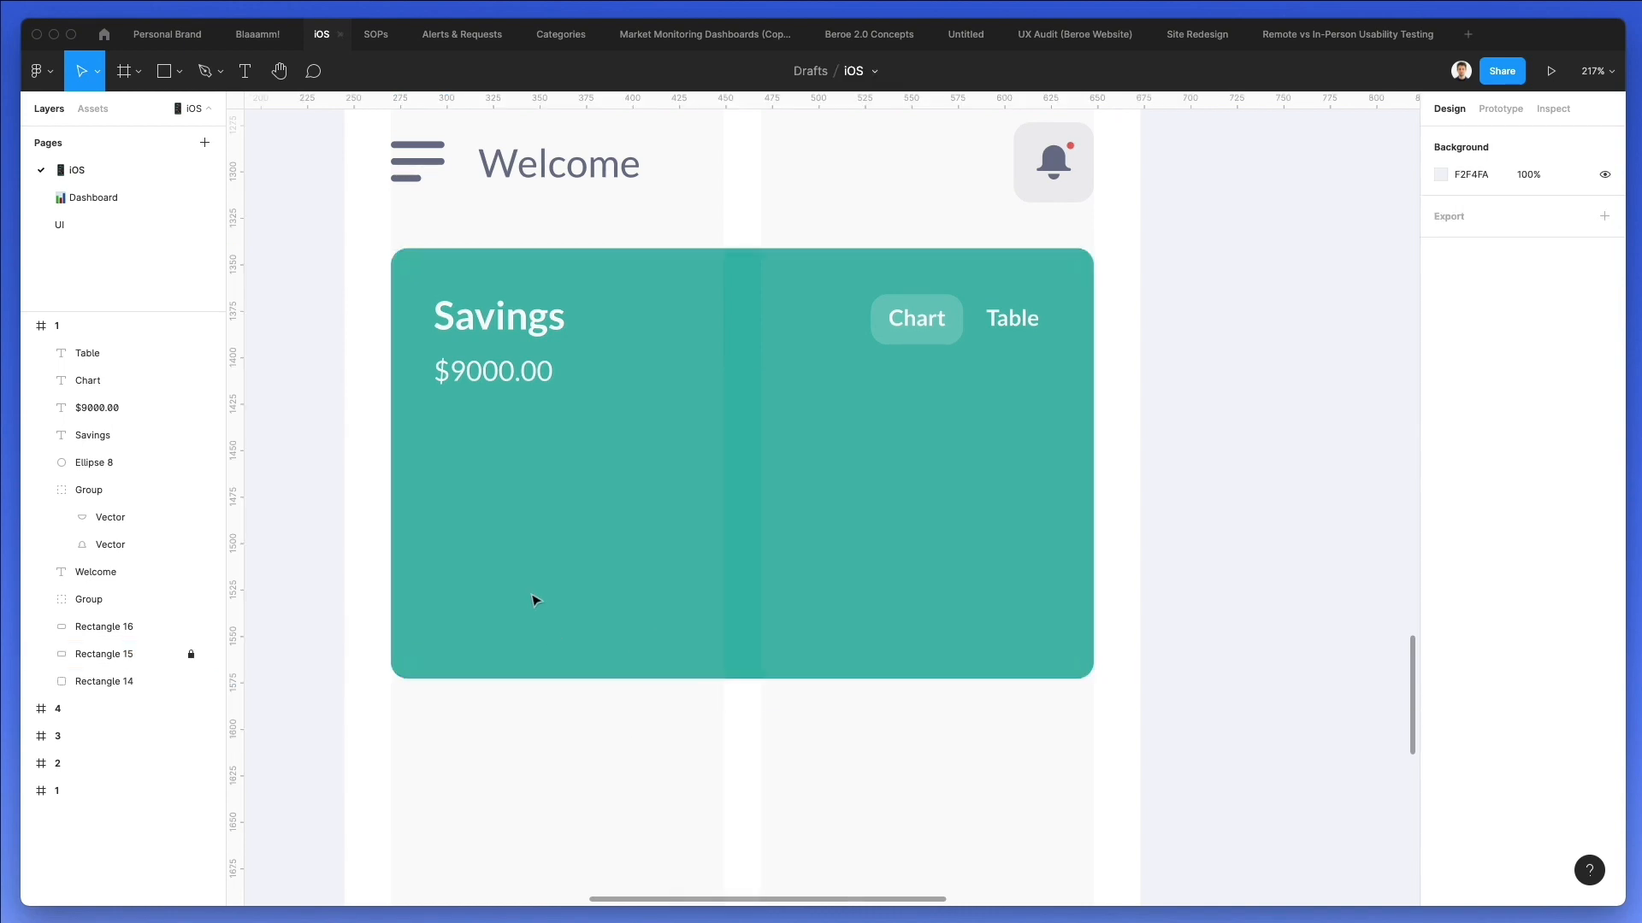
key(l)
mouse_move(438, 383)
mouse_down()
mouse_move(1041, 391)
mouse_move(1046, 406)
mouse_up()
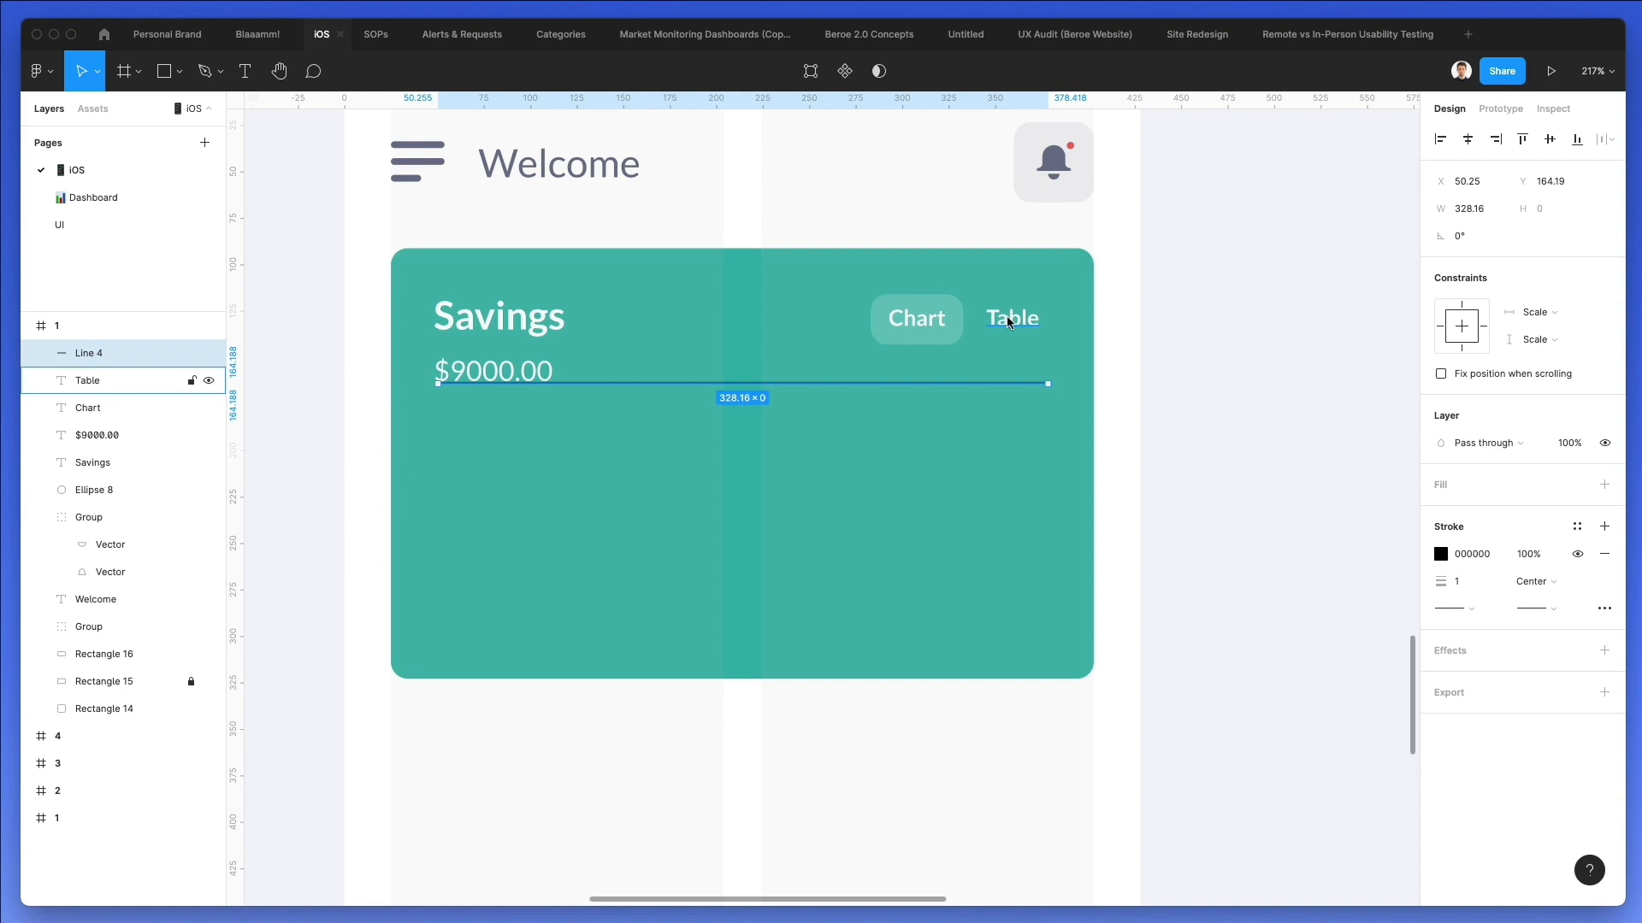
Nudge the Chart chip and the Chart and Table texts right together to align with the line's right end.
drag(1057, 289, 888, 342)
key(Right)
key(Right)
key(Right)
key(Right)
key(Right)
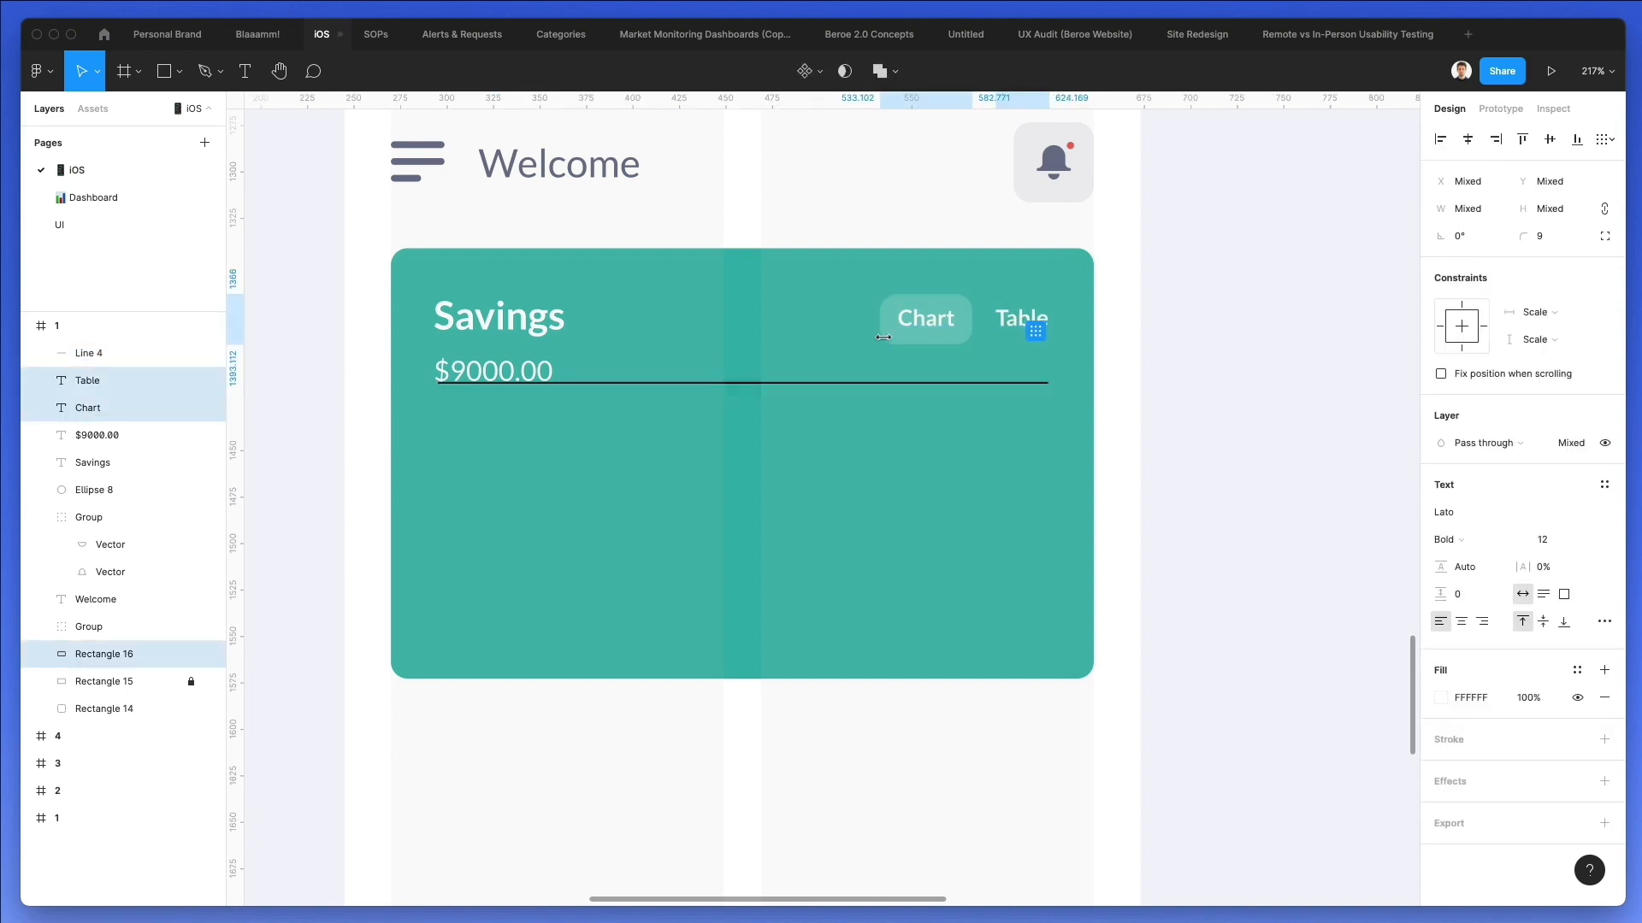
Change the line's stroke colour to white (FFFFFF) and move the line down to Y 194.19.
click(889, 383)
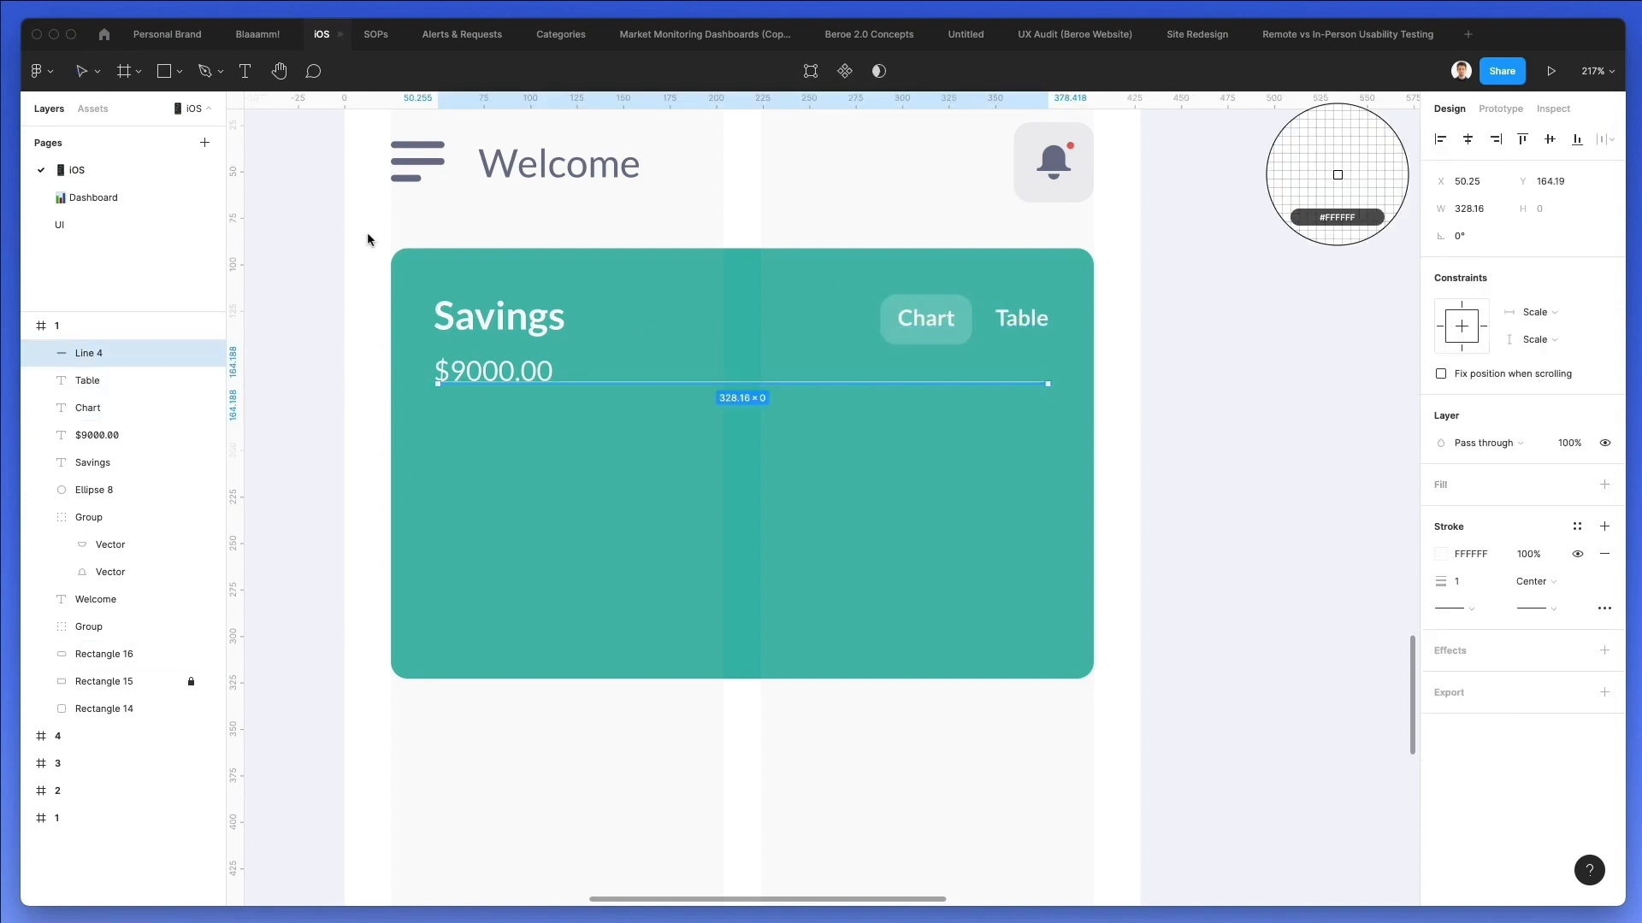
key(shift+Down)
key(shift+Down)
key(shift+Down)
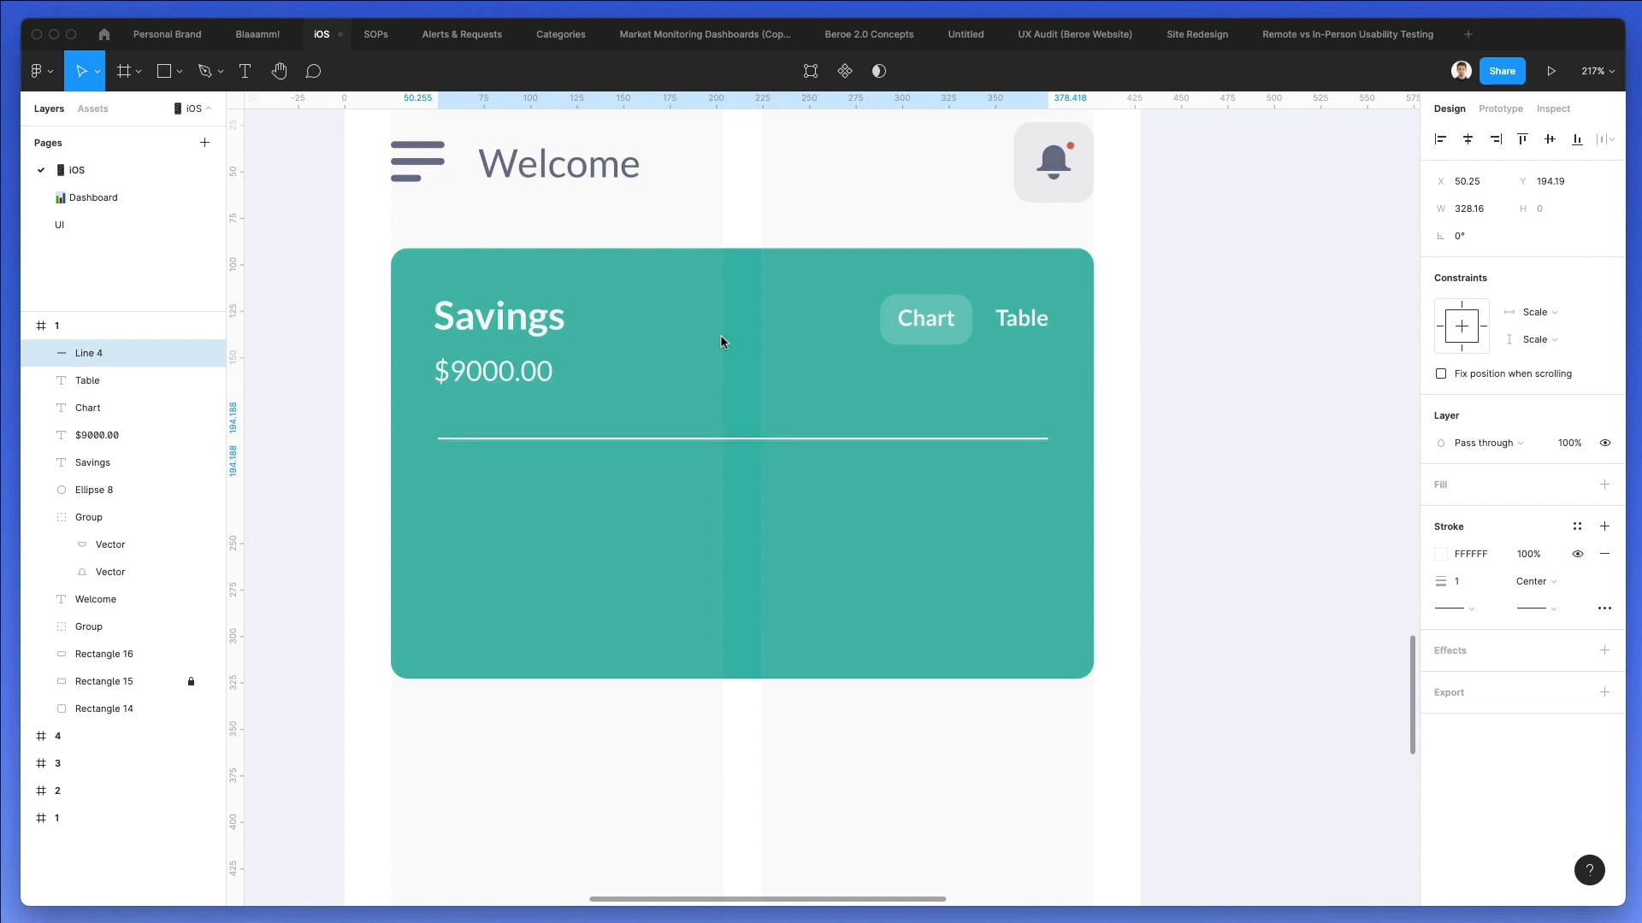
Duplicate the white line twice down the card, spacing the three lines about 51 px apart.
drag(684, 445, 687, 543)
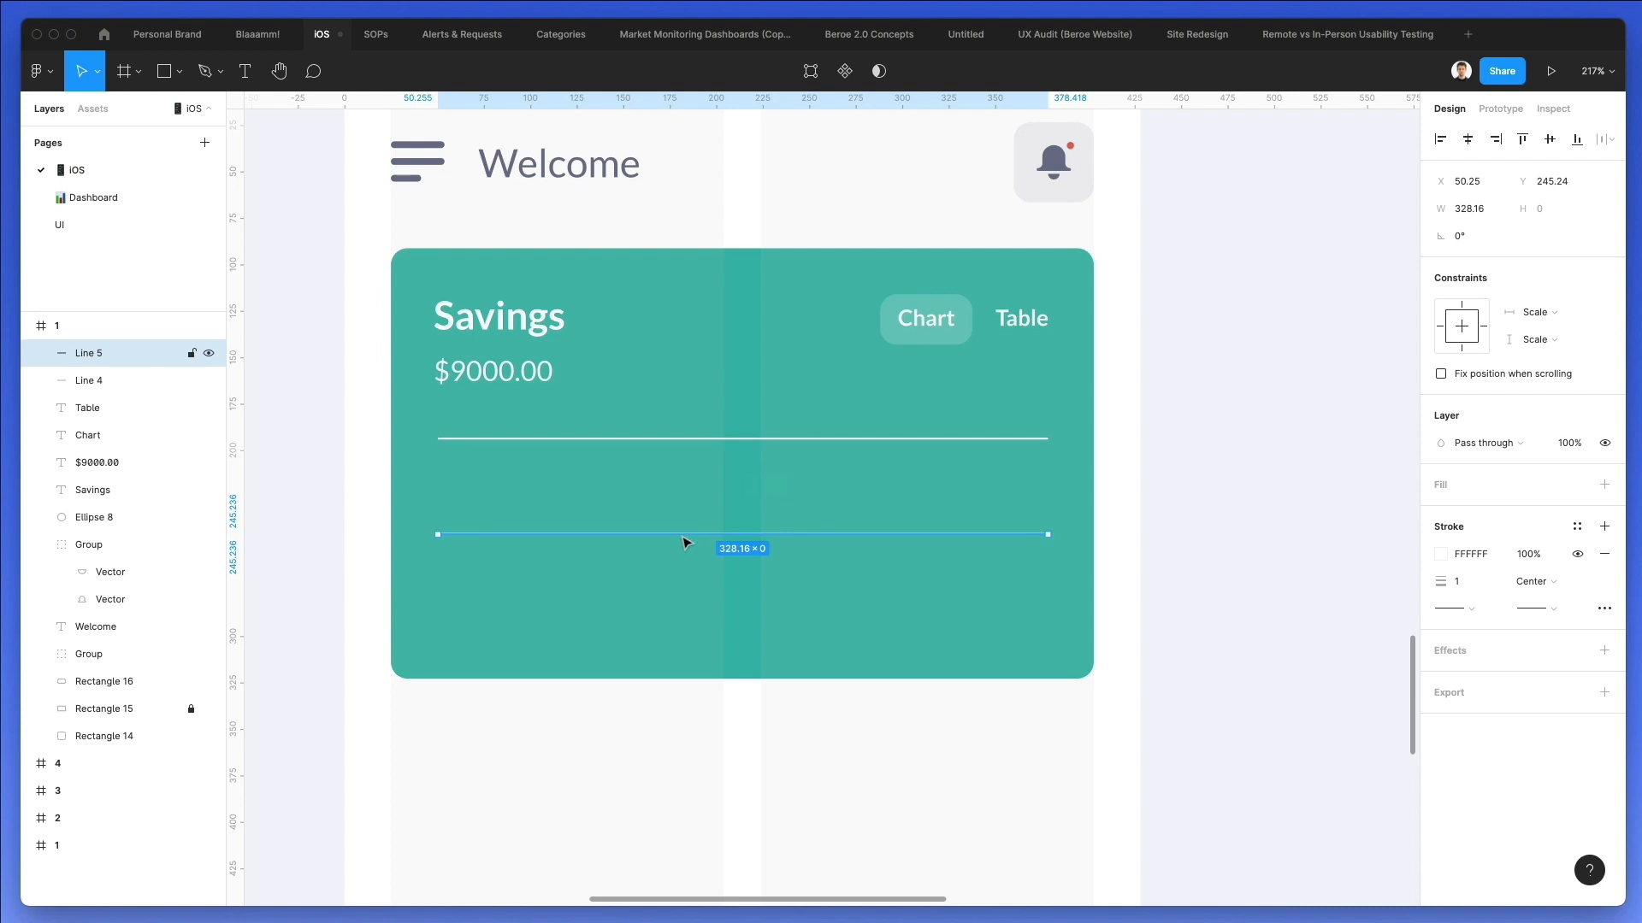
key(super+d)
Set the stroke weight of all three lines to 0.5 and their layer opacity to 30%.
drag(718, 405, 861, 736)
click(1471, 651)
text(0.5)
key(Return)
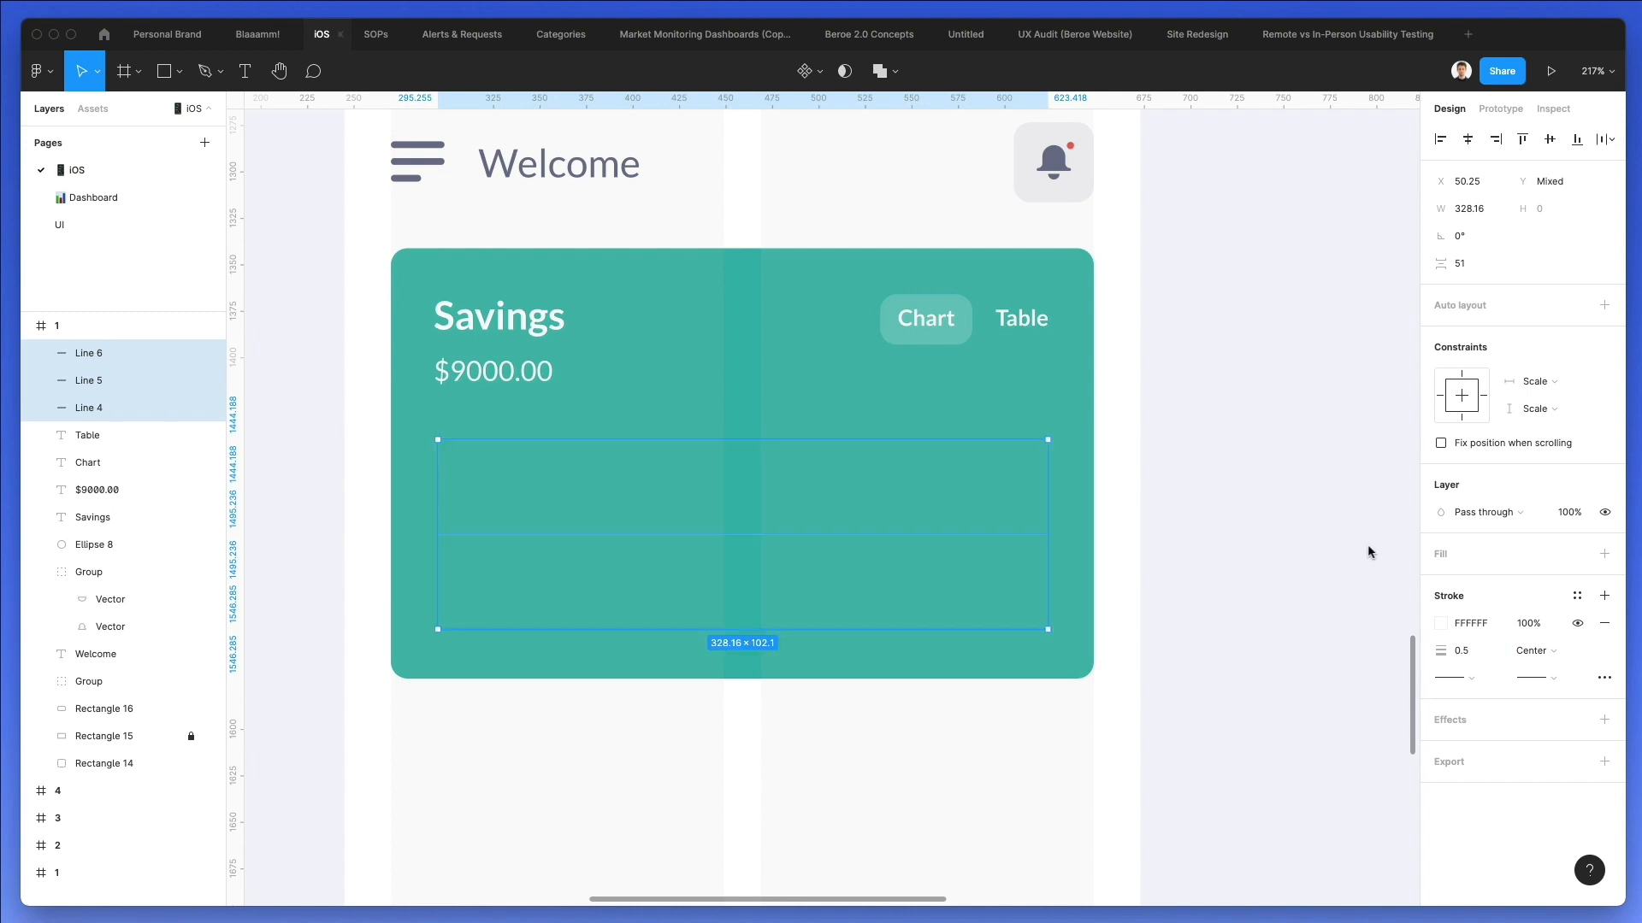
key(3)
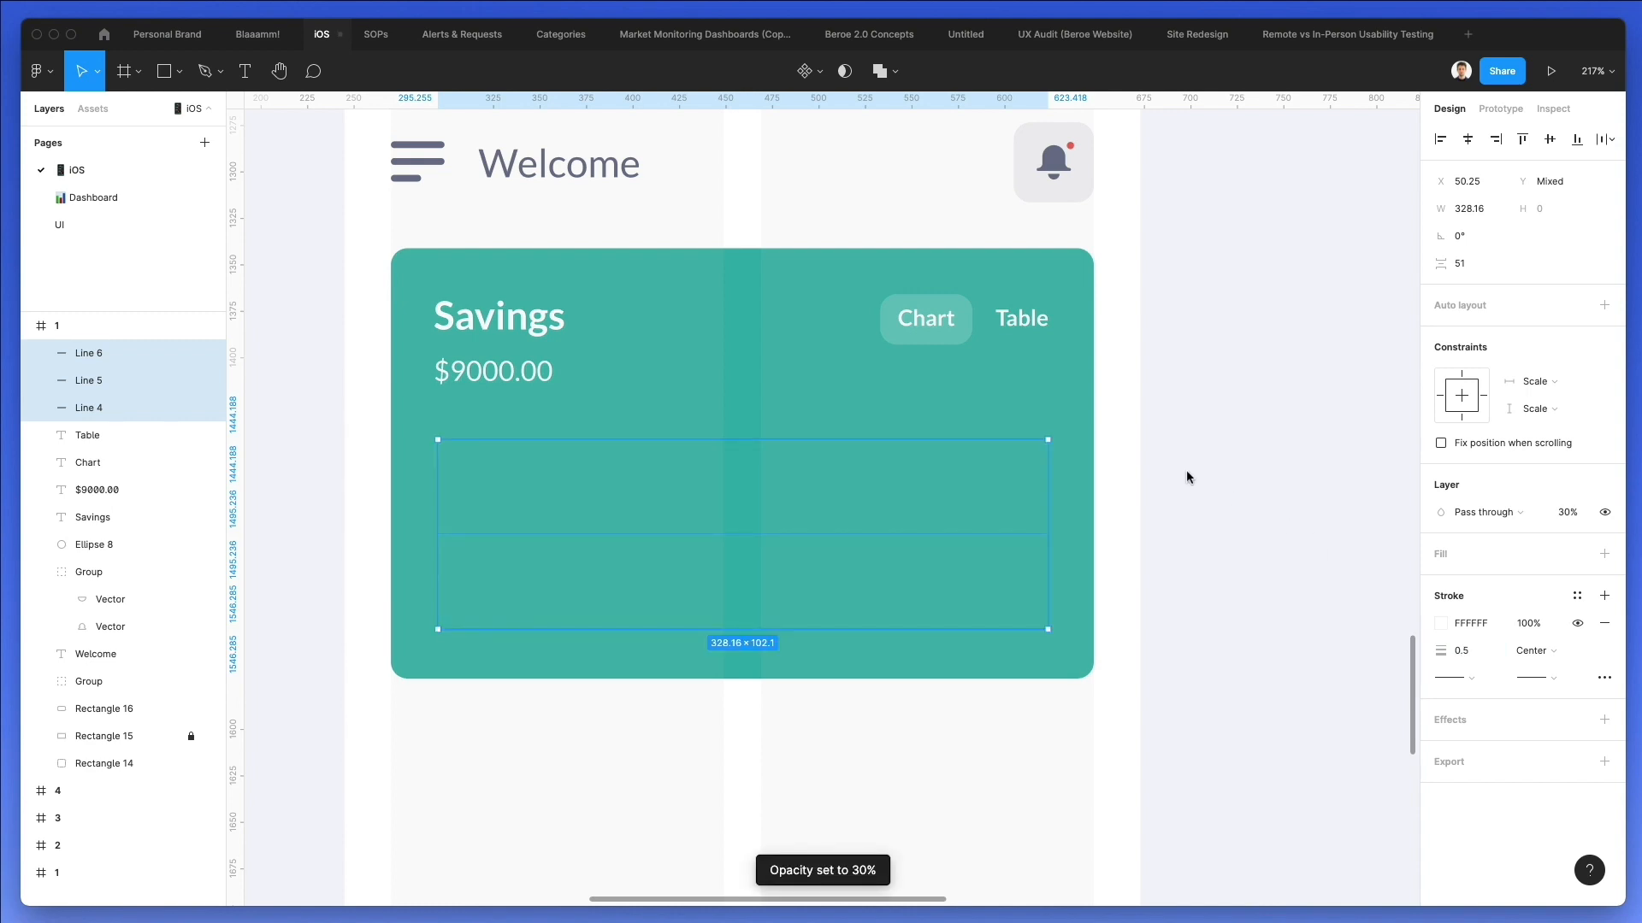
click(1462, 652)
click(1110, 559)
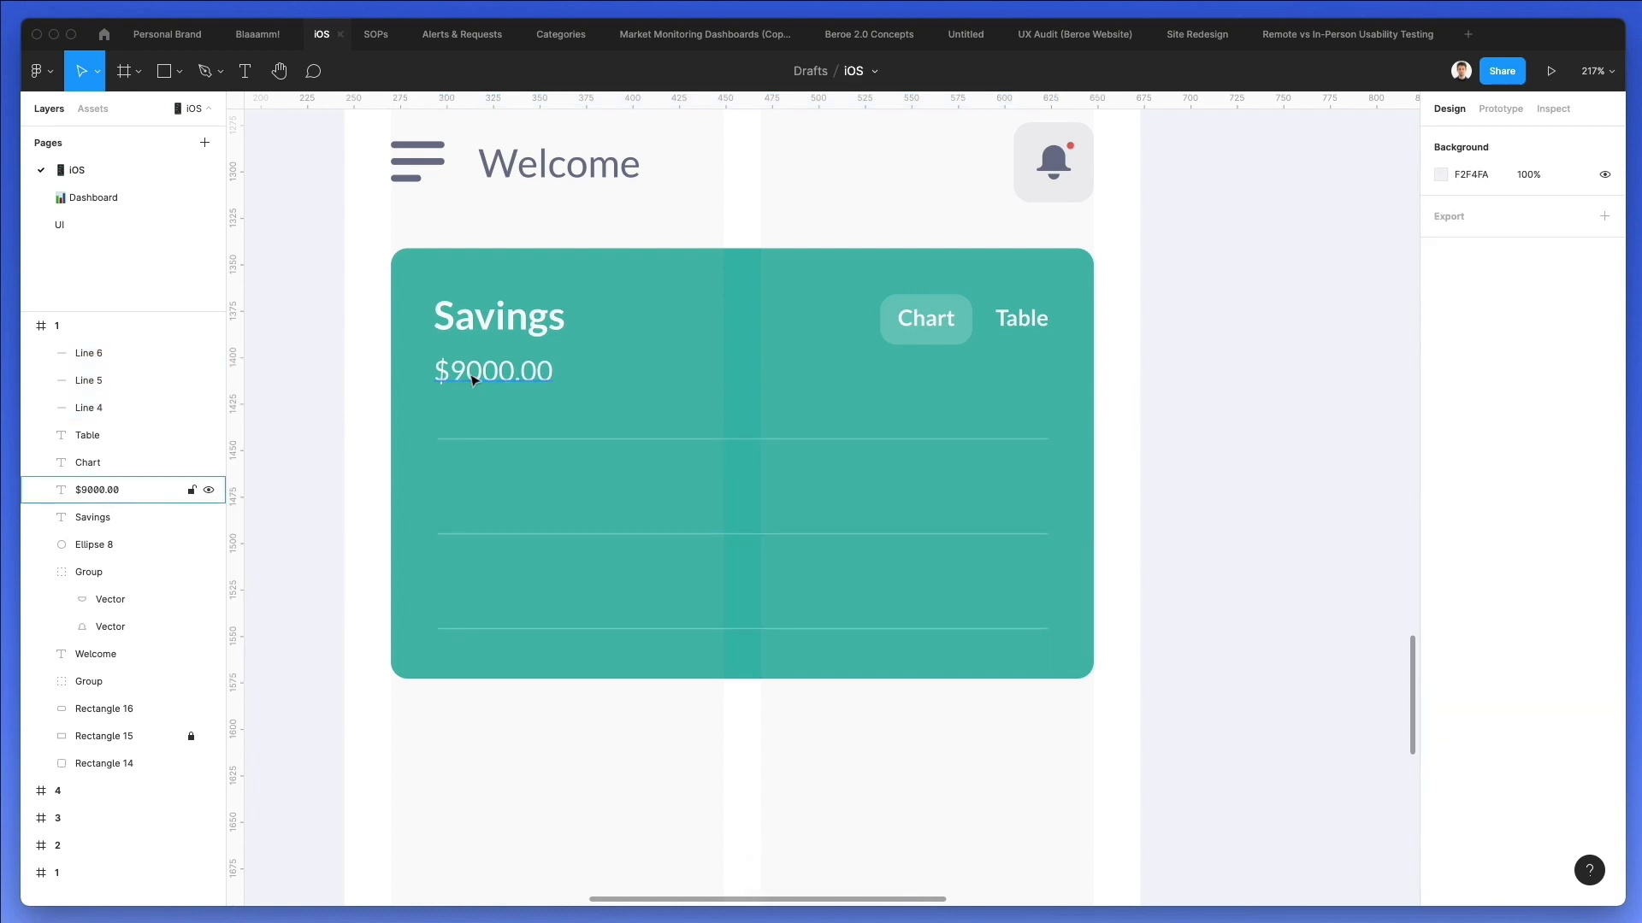
click(955, 324)
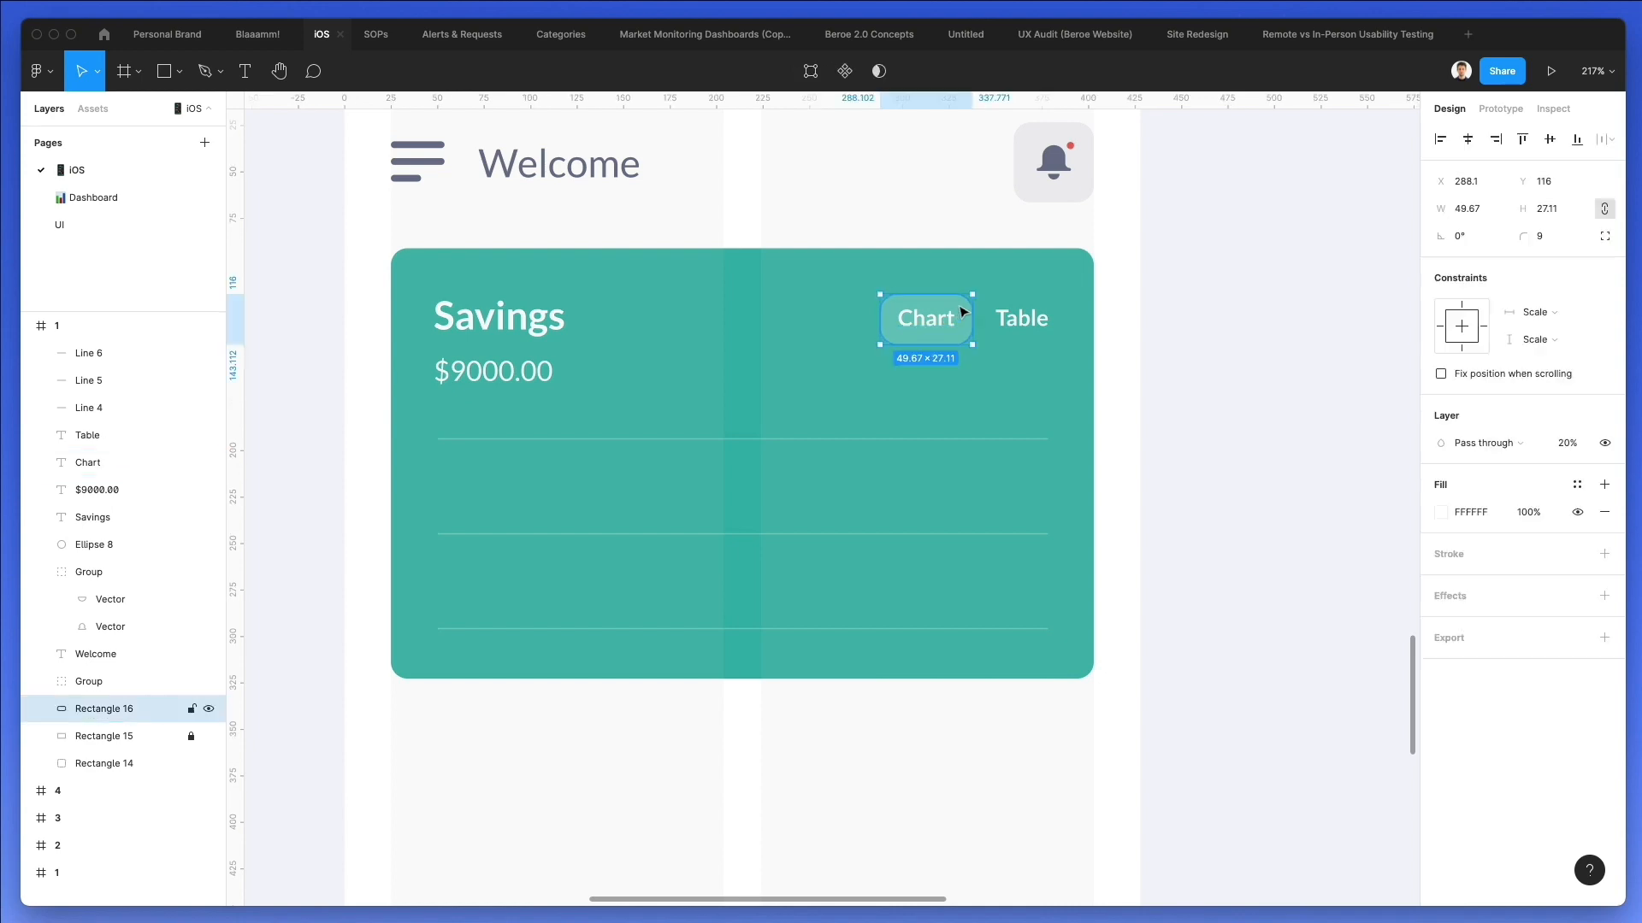
drag(941, 322, 531, 412)
key(super+z)
Copy the Chart text to just above the first line's left end, set its font size to 10 and change it to "100".
click(932, 324)
drag(934, 329, 481, 430)
click(1568, 541)
text(10)
key(Return)
key(Return)
key(Return)
text(1)
key(Escape)
Duplicate the "100" label above the second and third gridlines and change the copies to "50" and "0".
drag(455, 419, 468, 522)
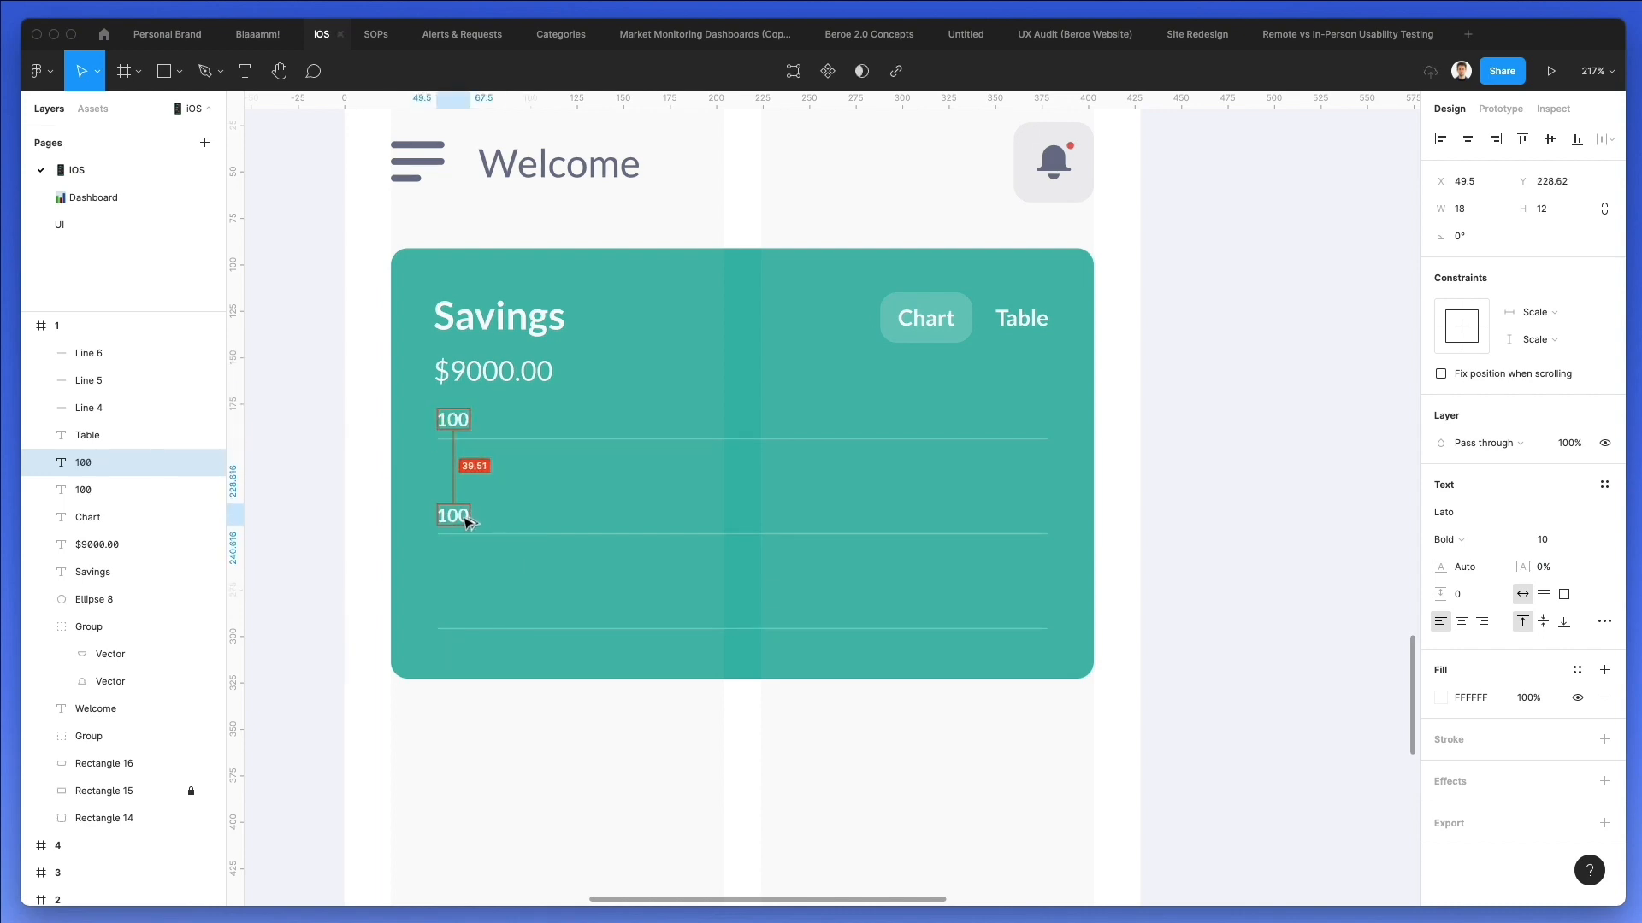
key(super+d)
text(0)
double_click(447, 511)
text(50)
key(Escape)
key(Escape)
scroll(573, 505, left, 2)
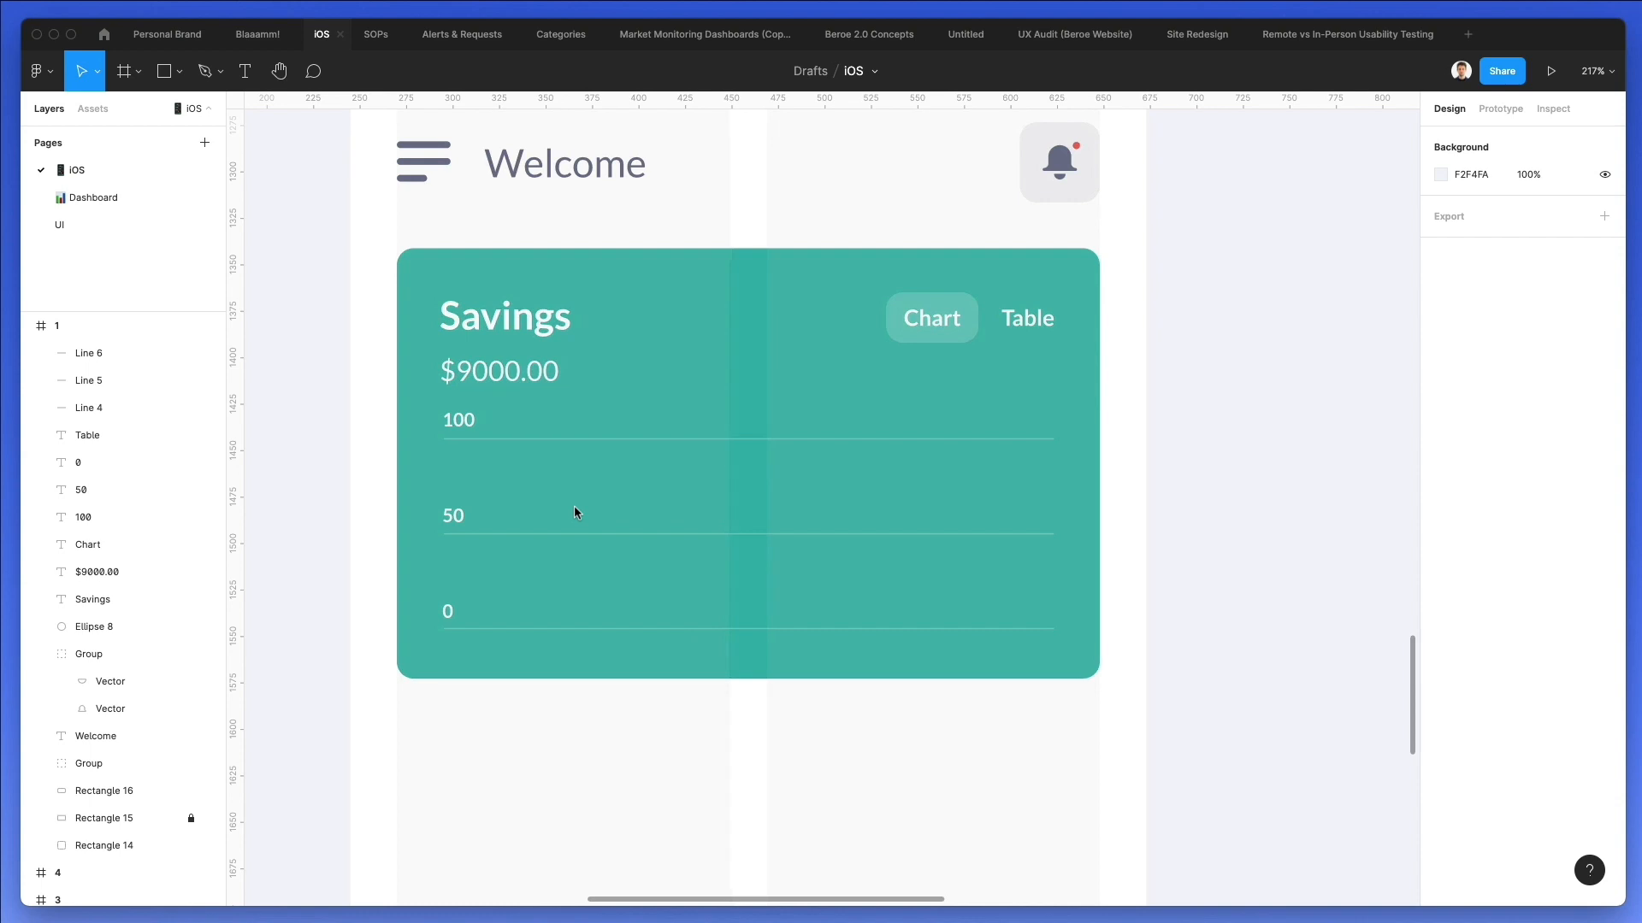
Draw the chart curve with the Pen tool from below the 50 label, peaking at X 145.45, Y 194.54 and dipping to X 181.33, Y 270.42.
key(p)
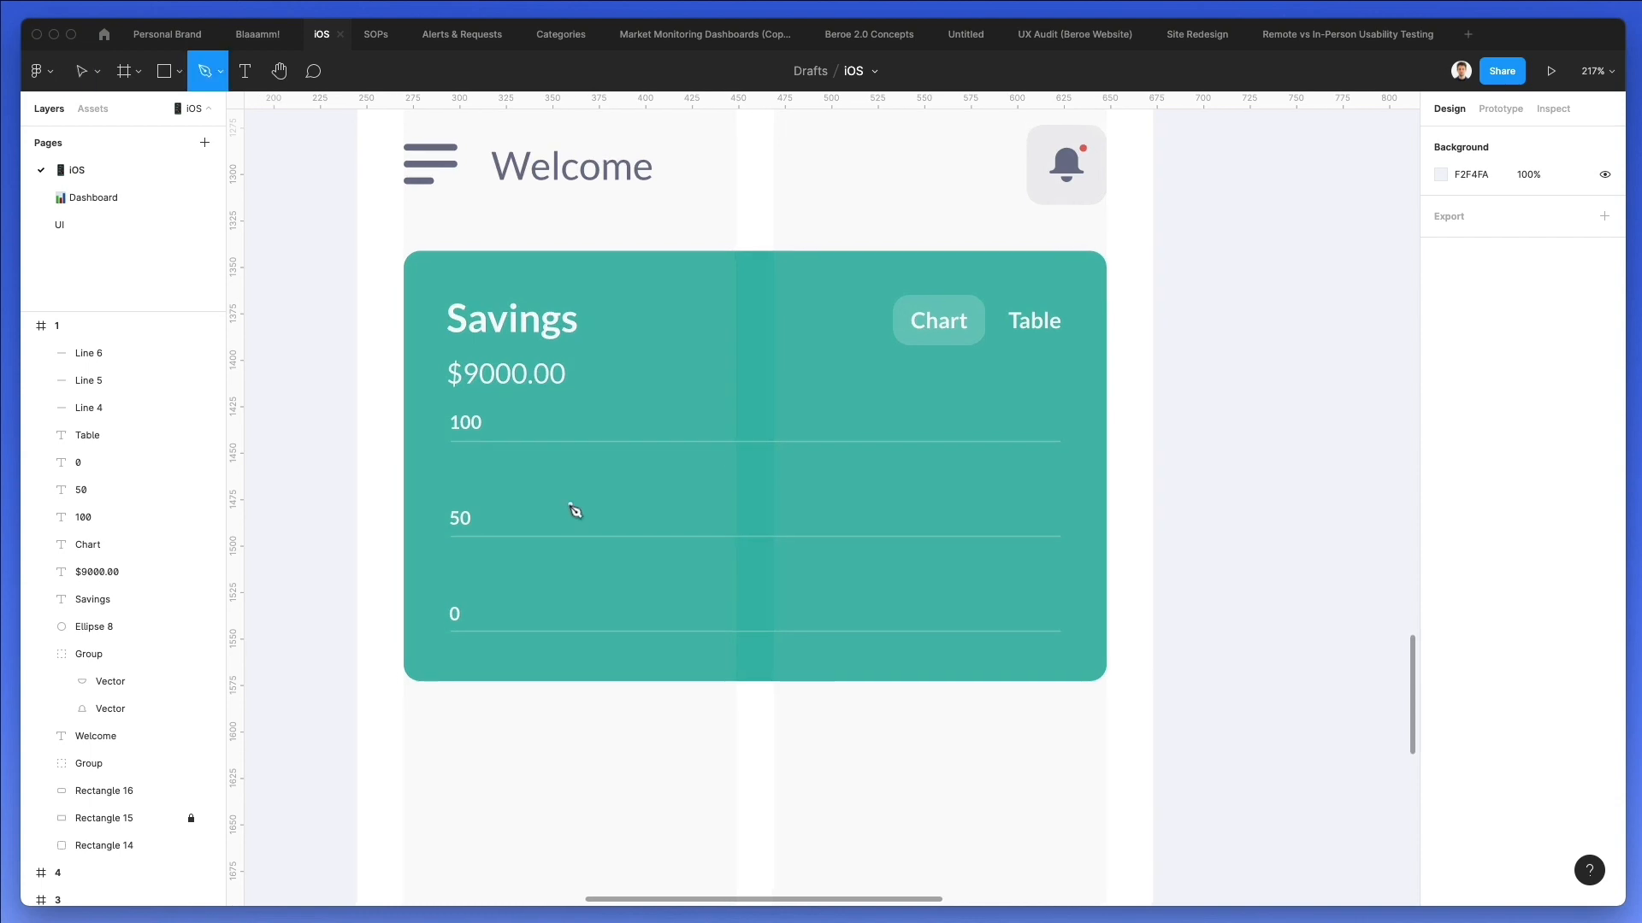
click(459, 572)
drag(515, 583, 585, 539)
drag(628, 444, 667, 444)
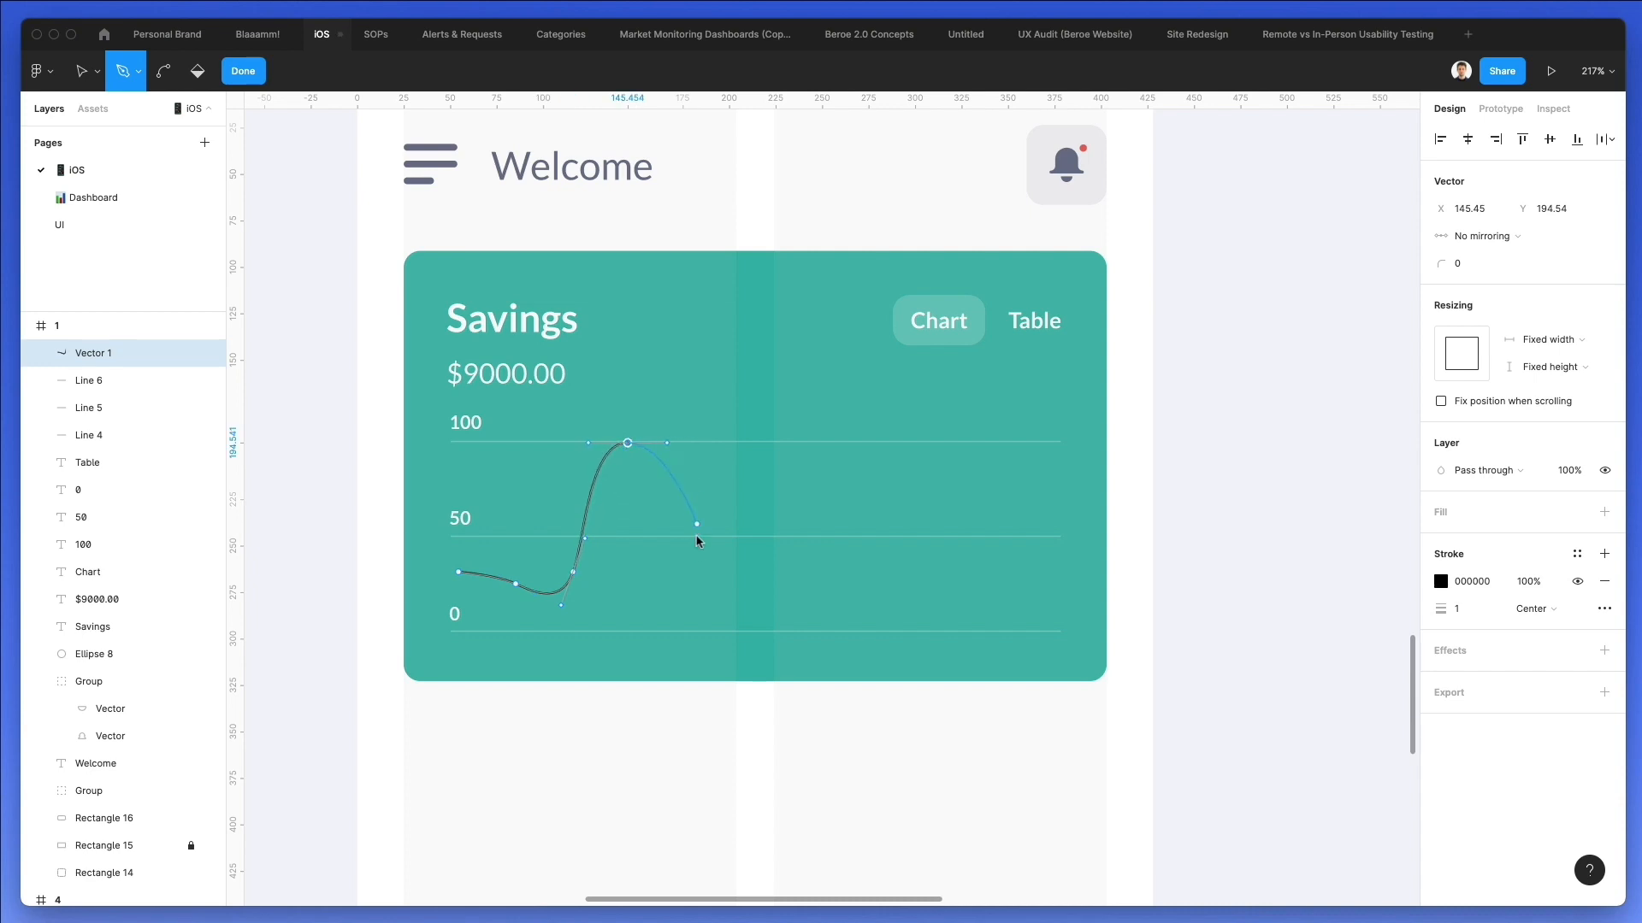
drag(676, 584, 718, 588)
key(super+z)
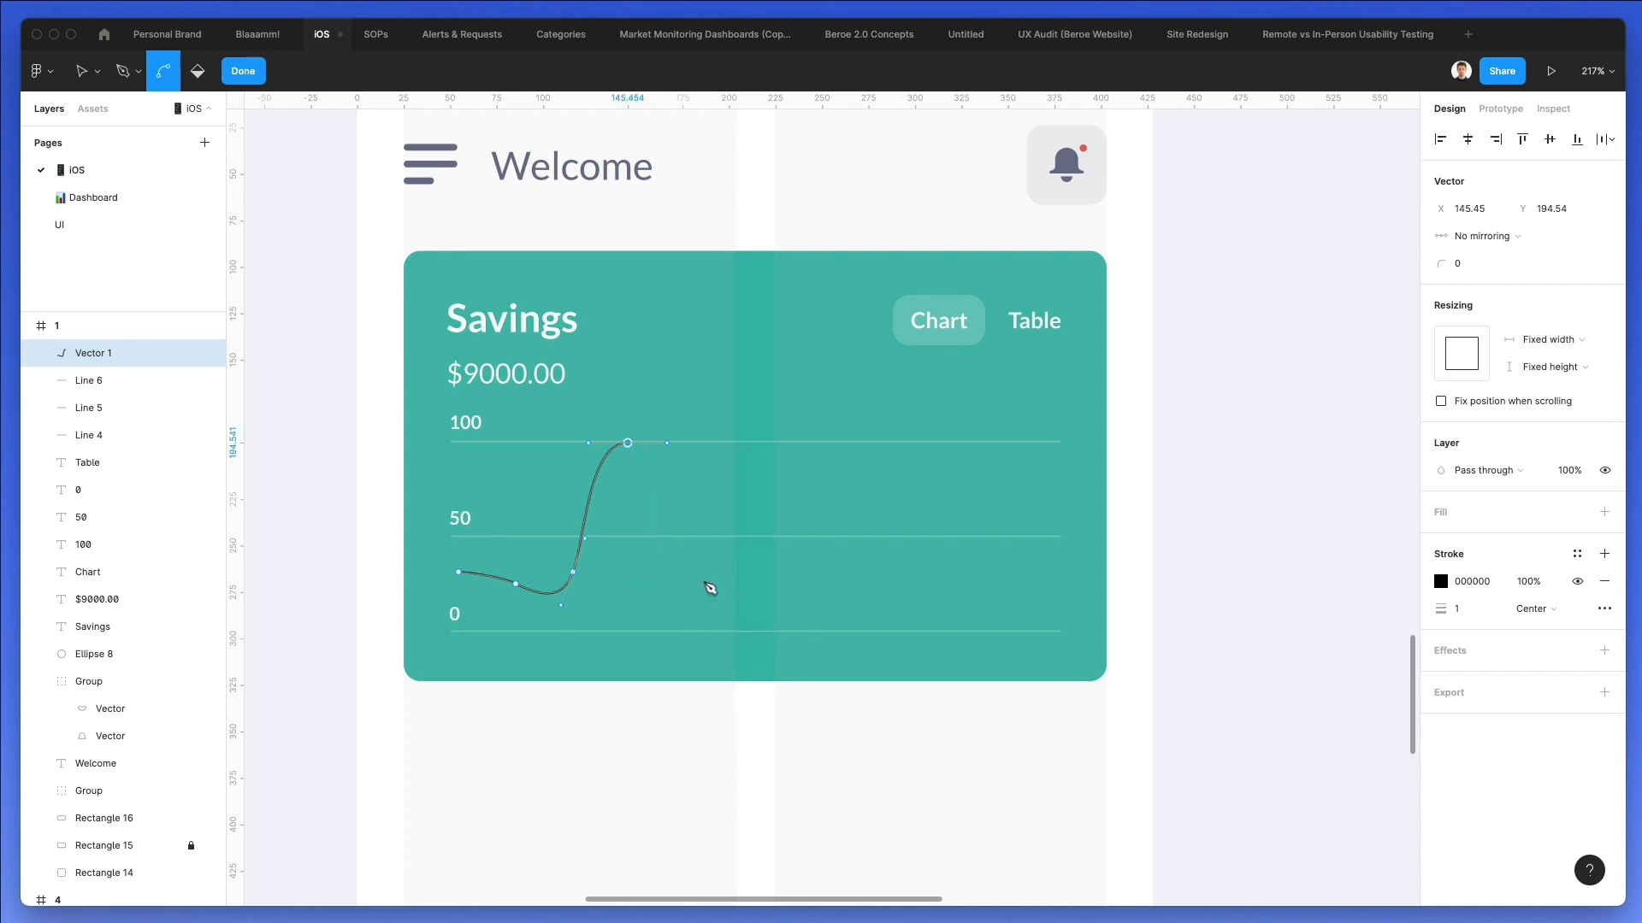
drag(695, 583, 747, 584)
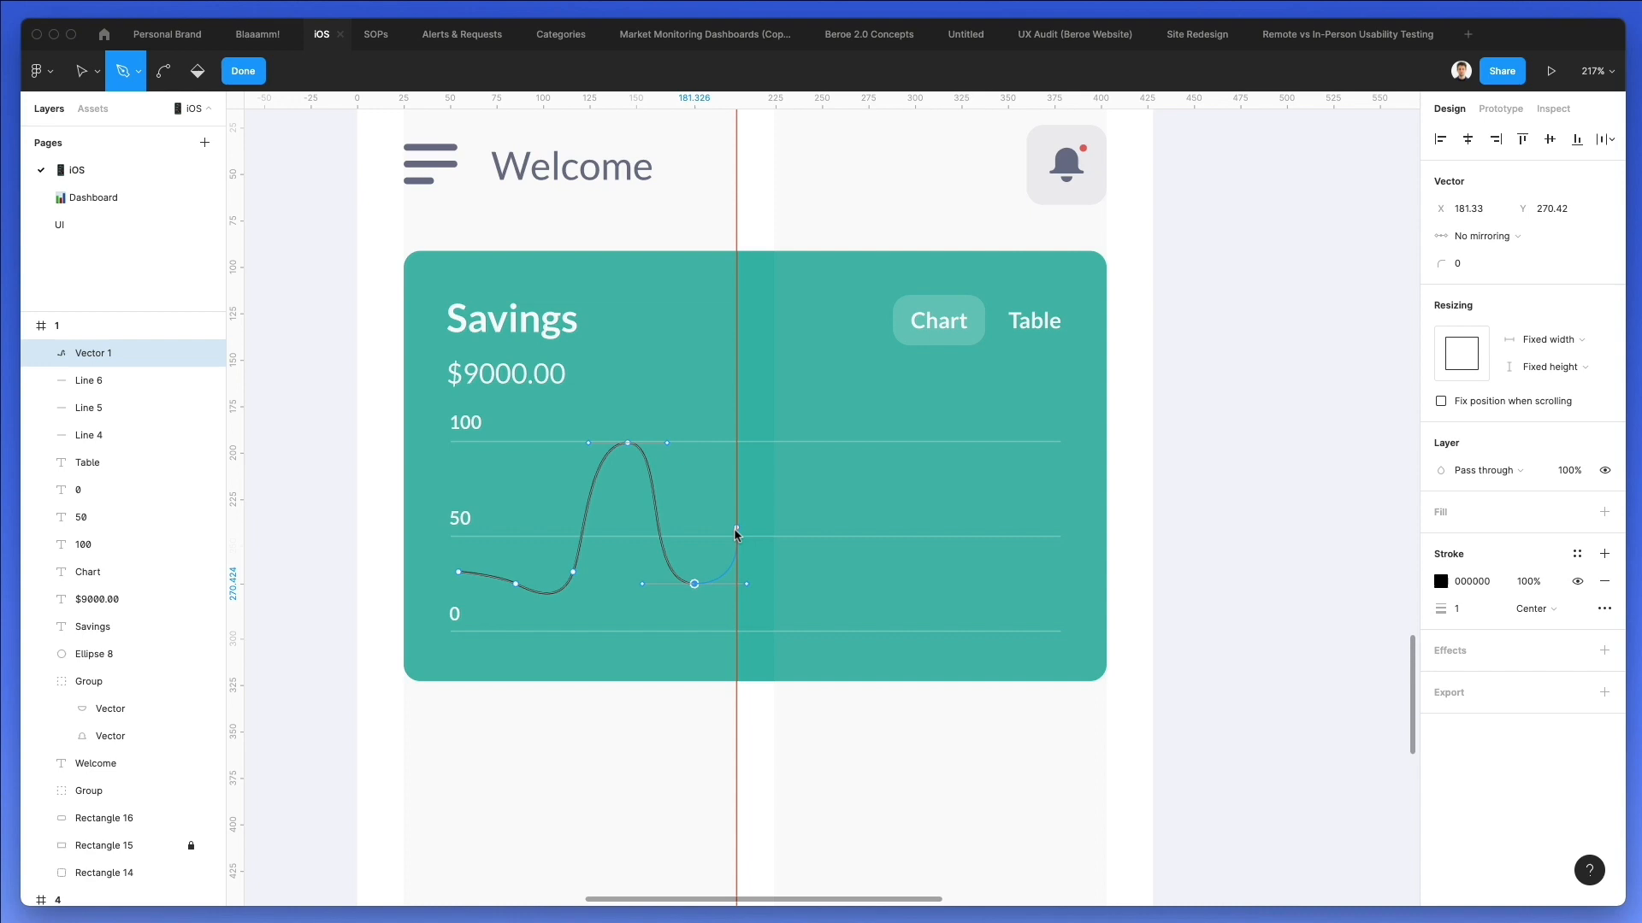
Continue the curve with a low smooth bump at X 210.76, Y 240.53 and a dip at X 238.12, Y 267.89.
click(736, 537)
key(super+z)
drag(741, 526, 786, 528)
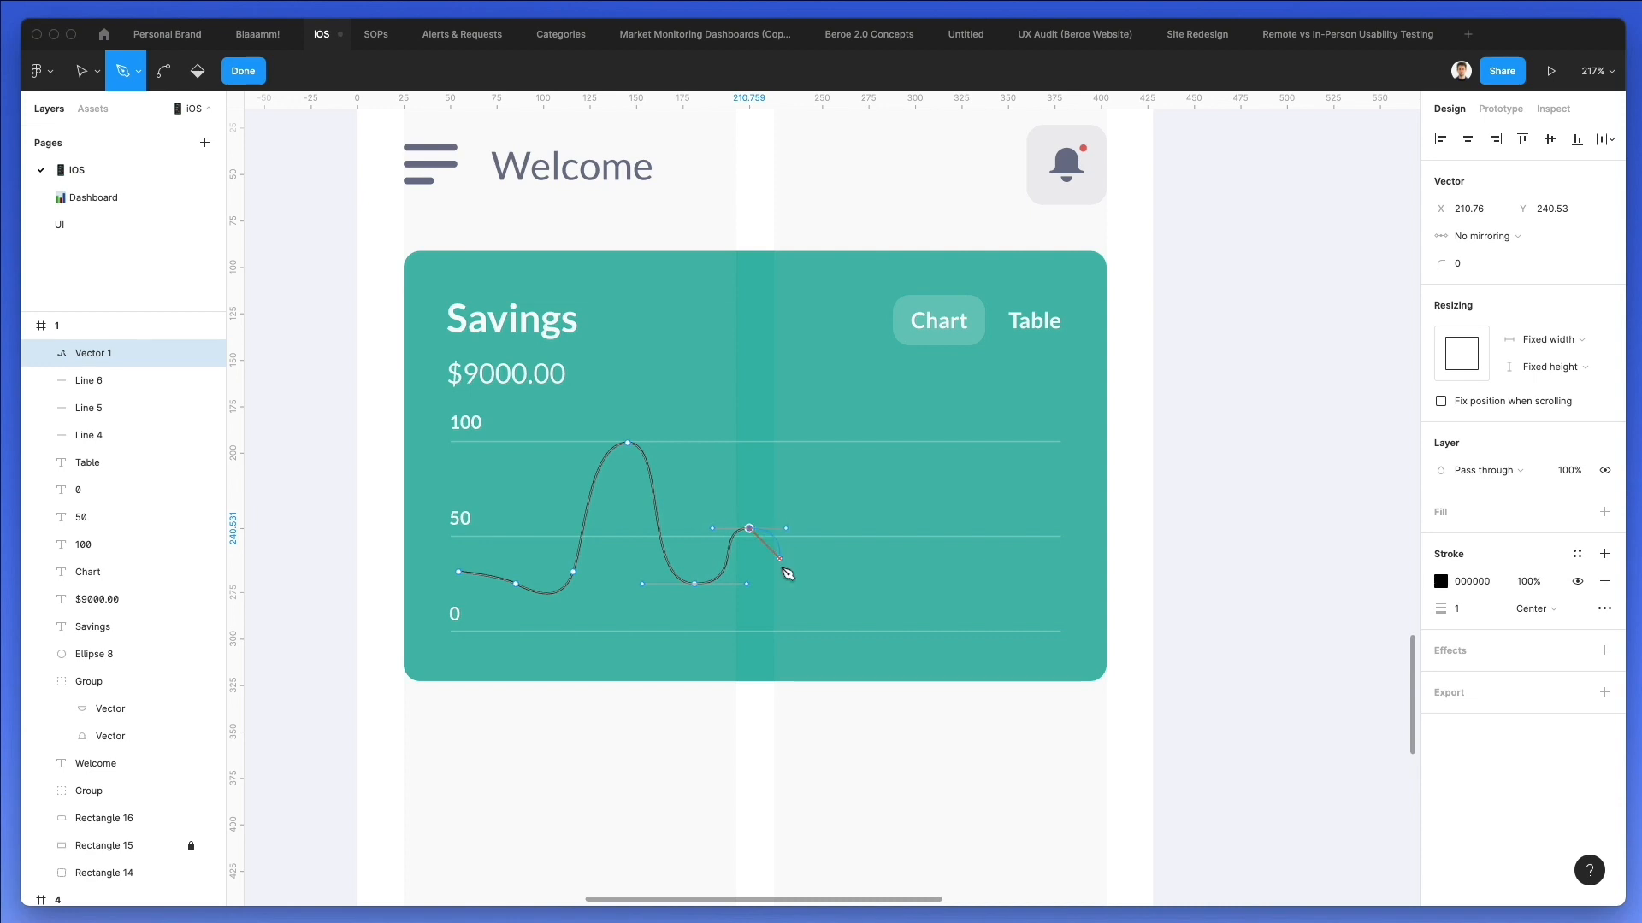
click(781, 584)
key(super+z)
drag(799, 580, 842, 583)
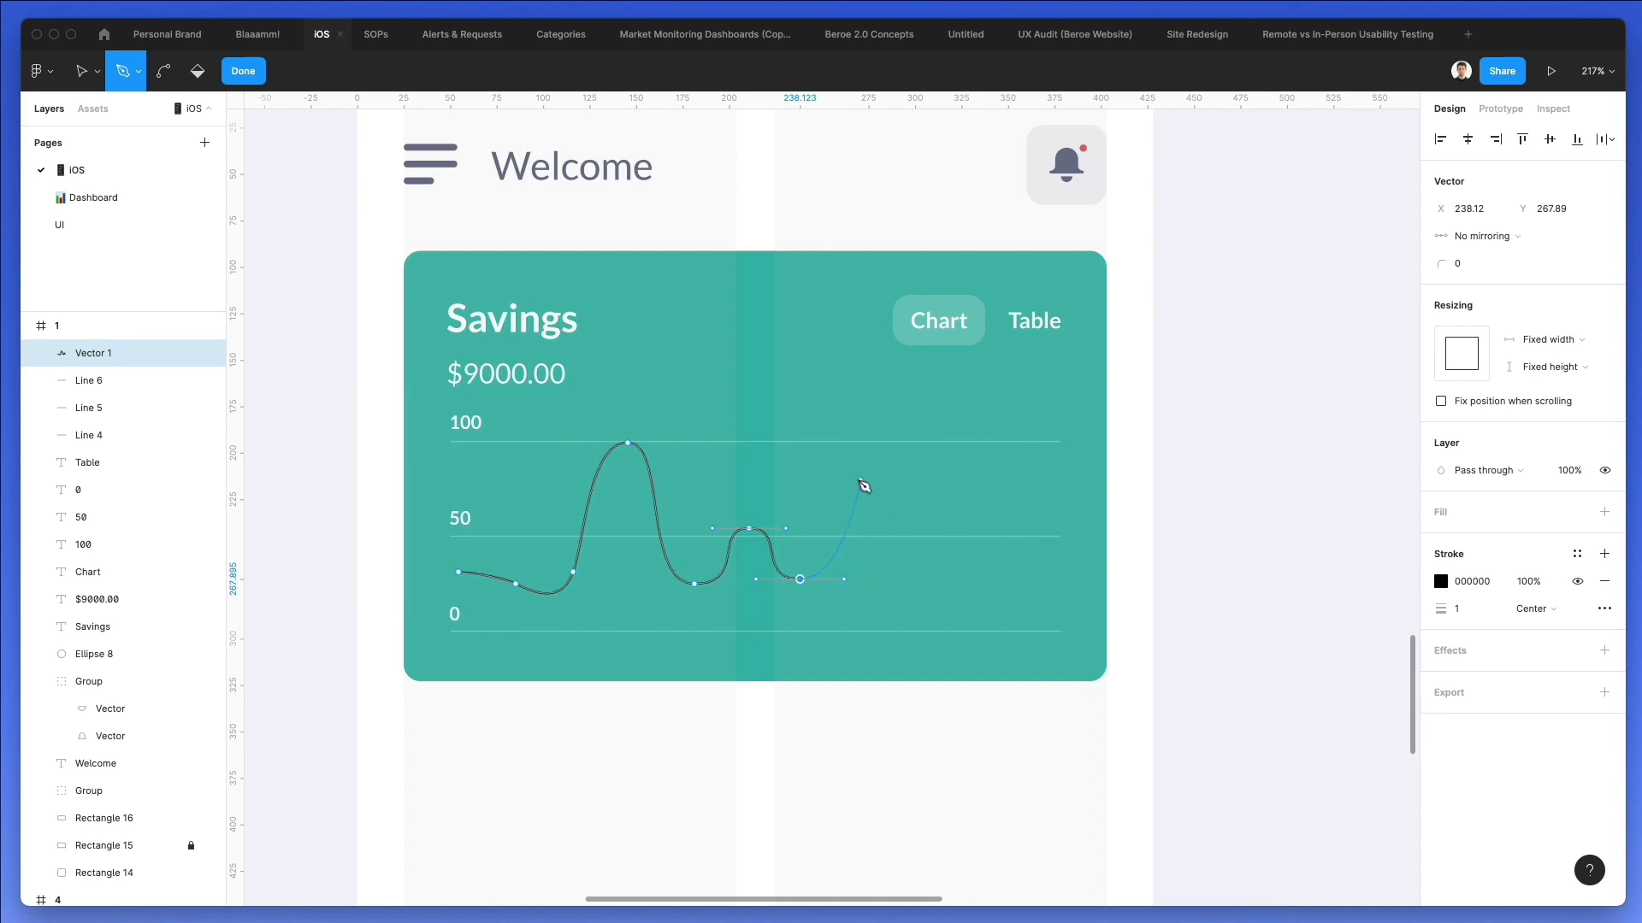
Finish the curve with a second tall peak, a dip, a point at X 338.61, Y 240.53 and an open end at X 376.78, Y 212.48.
drag(860, 476, 909, 476)
drag(910, 573, 1060, 476)
key(super+z)
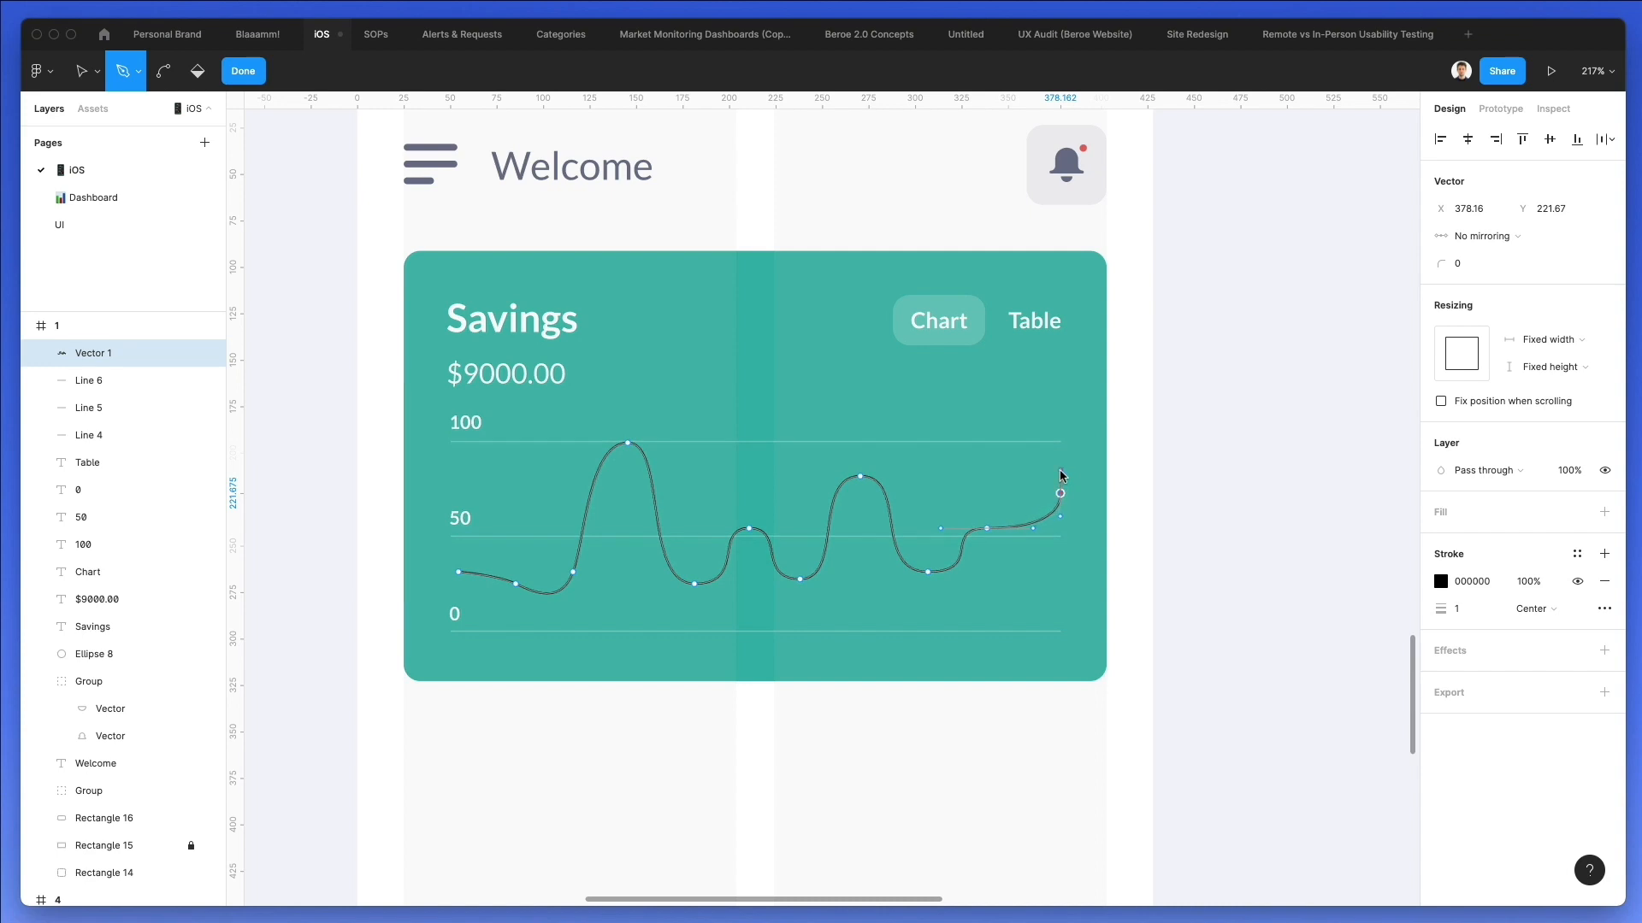
key(super+z)
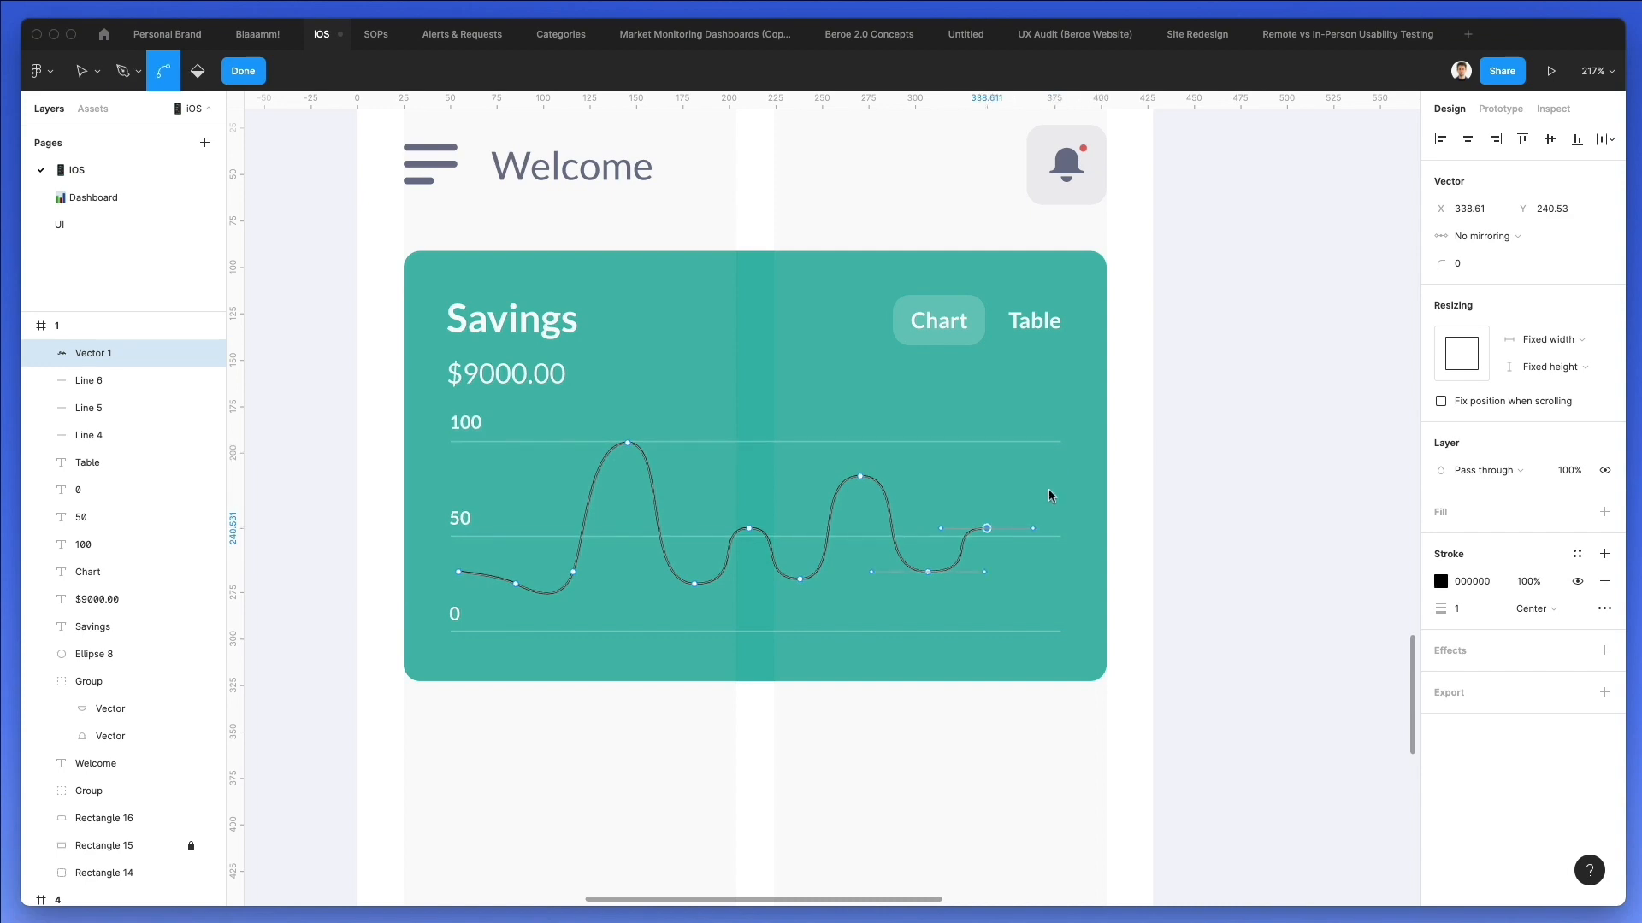
click(1058, 476)
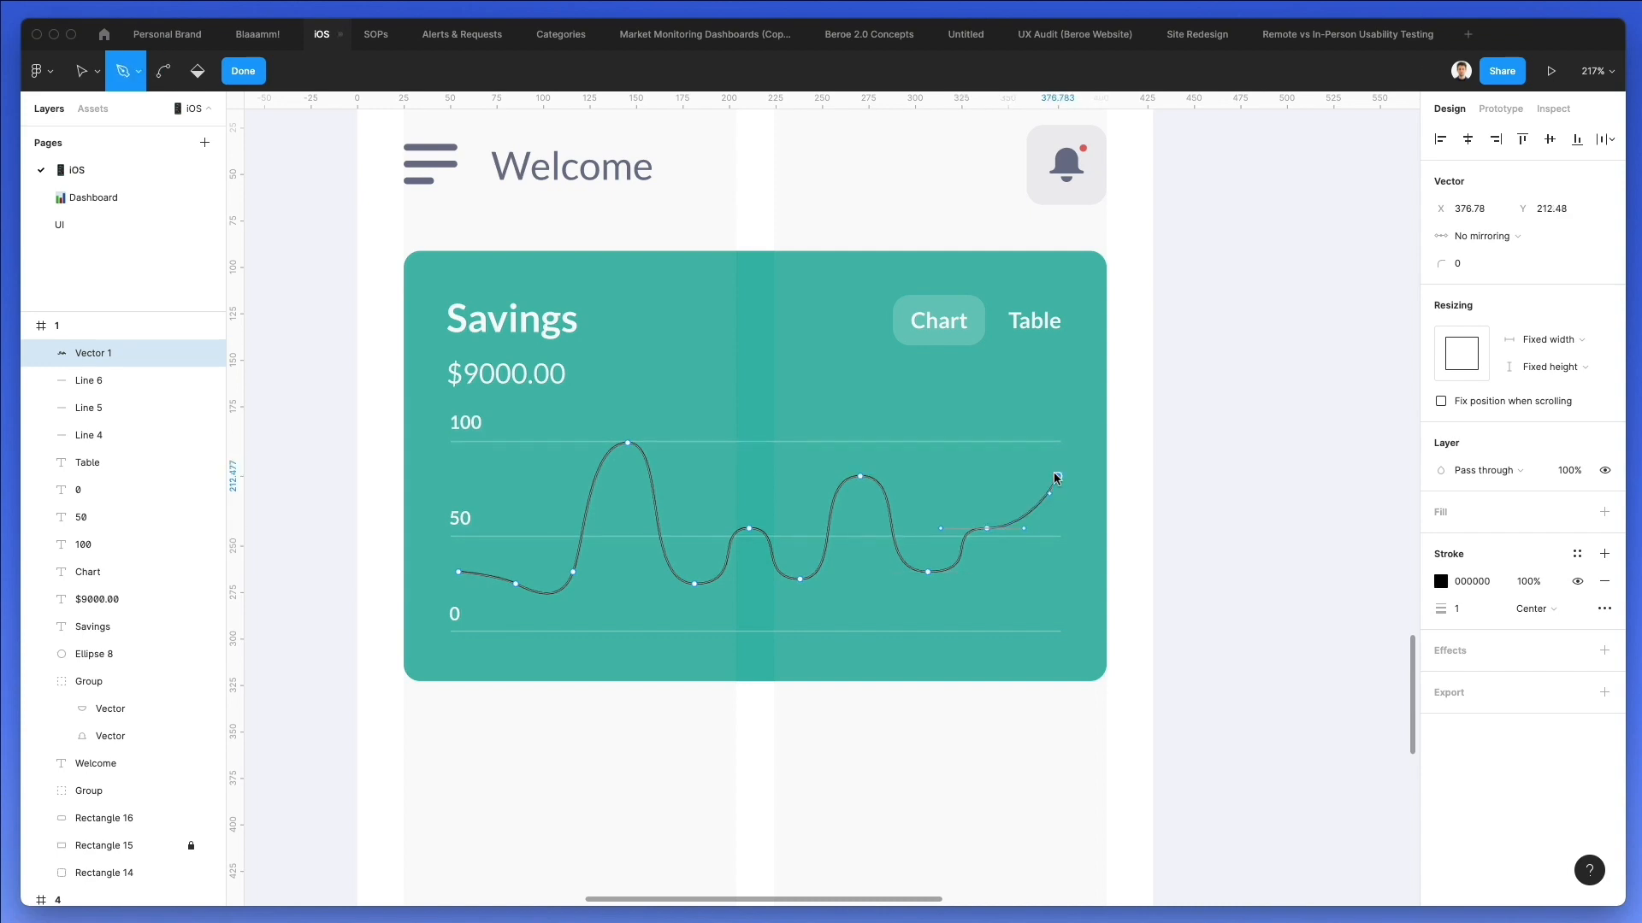
key(Escape)
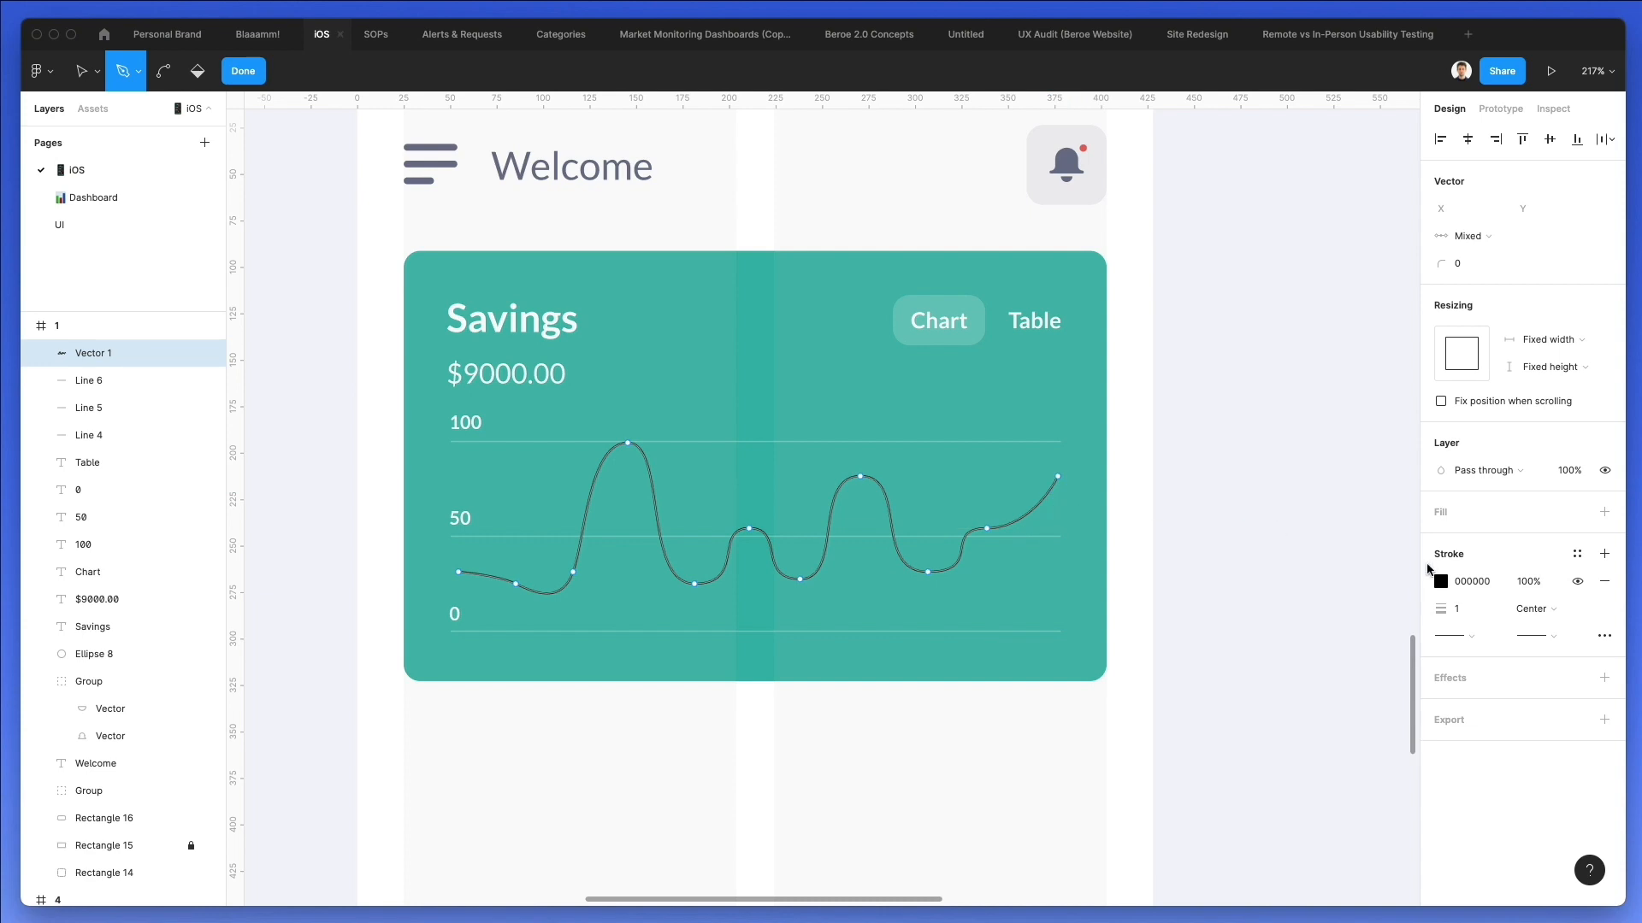
Change the curve's stroke colour to white (FFFFFF).
click(1440, 582)
drag(1263, 592, 1012, 176)
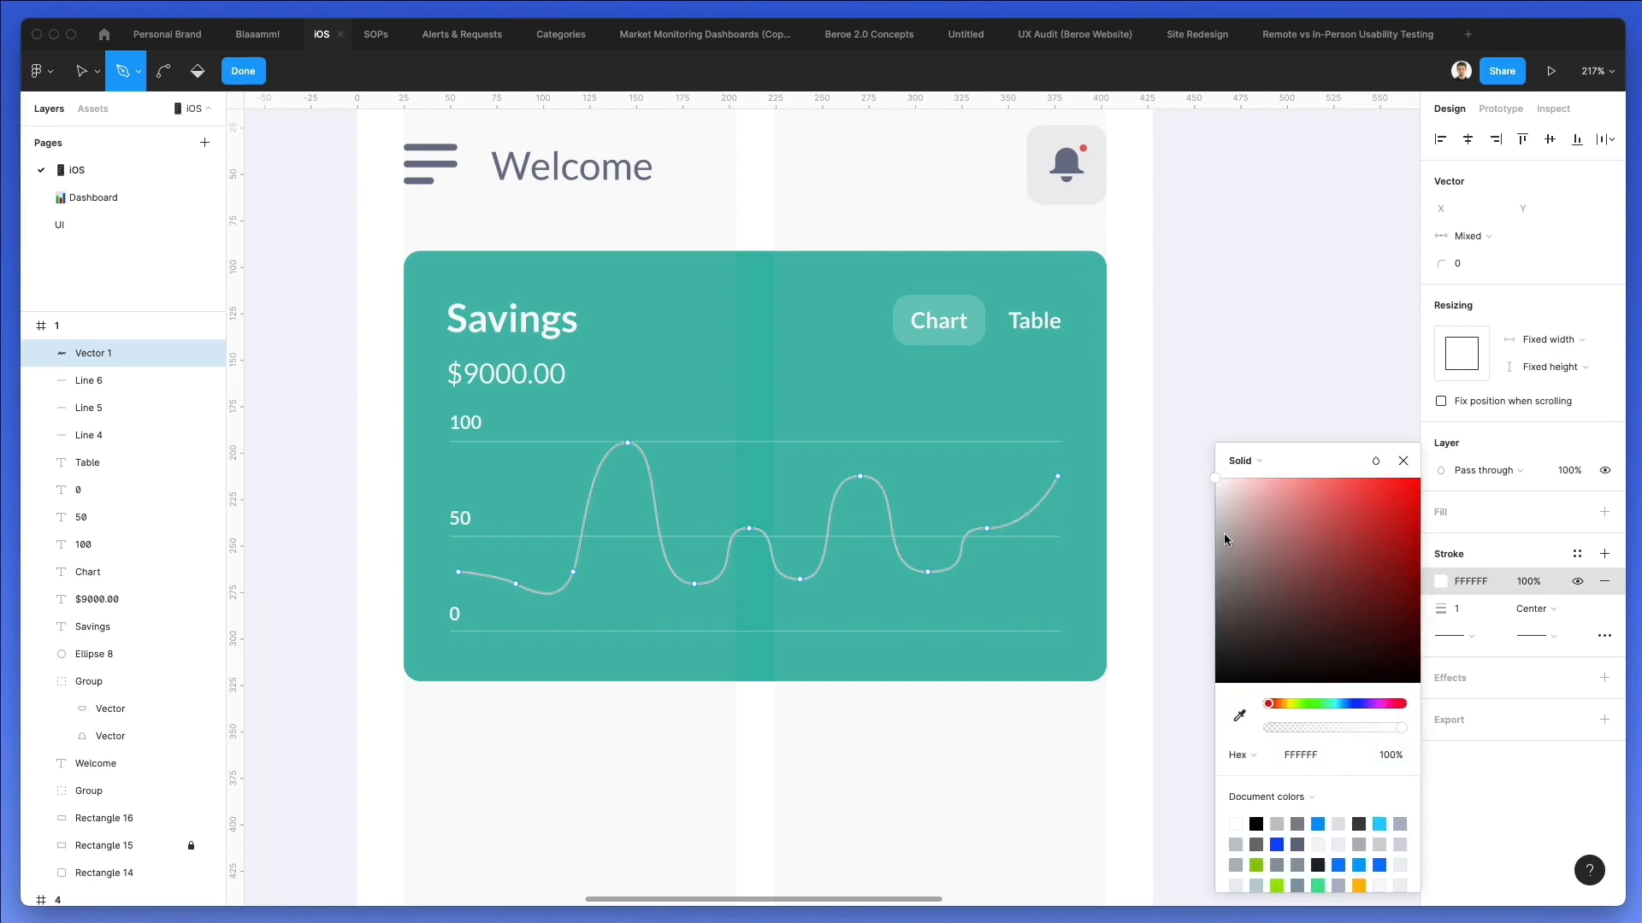
click(1126, 458)
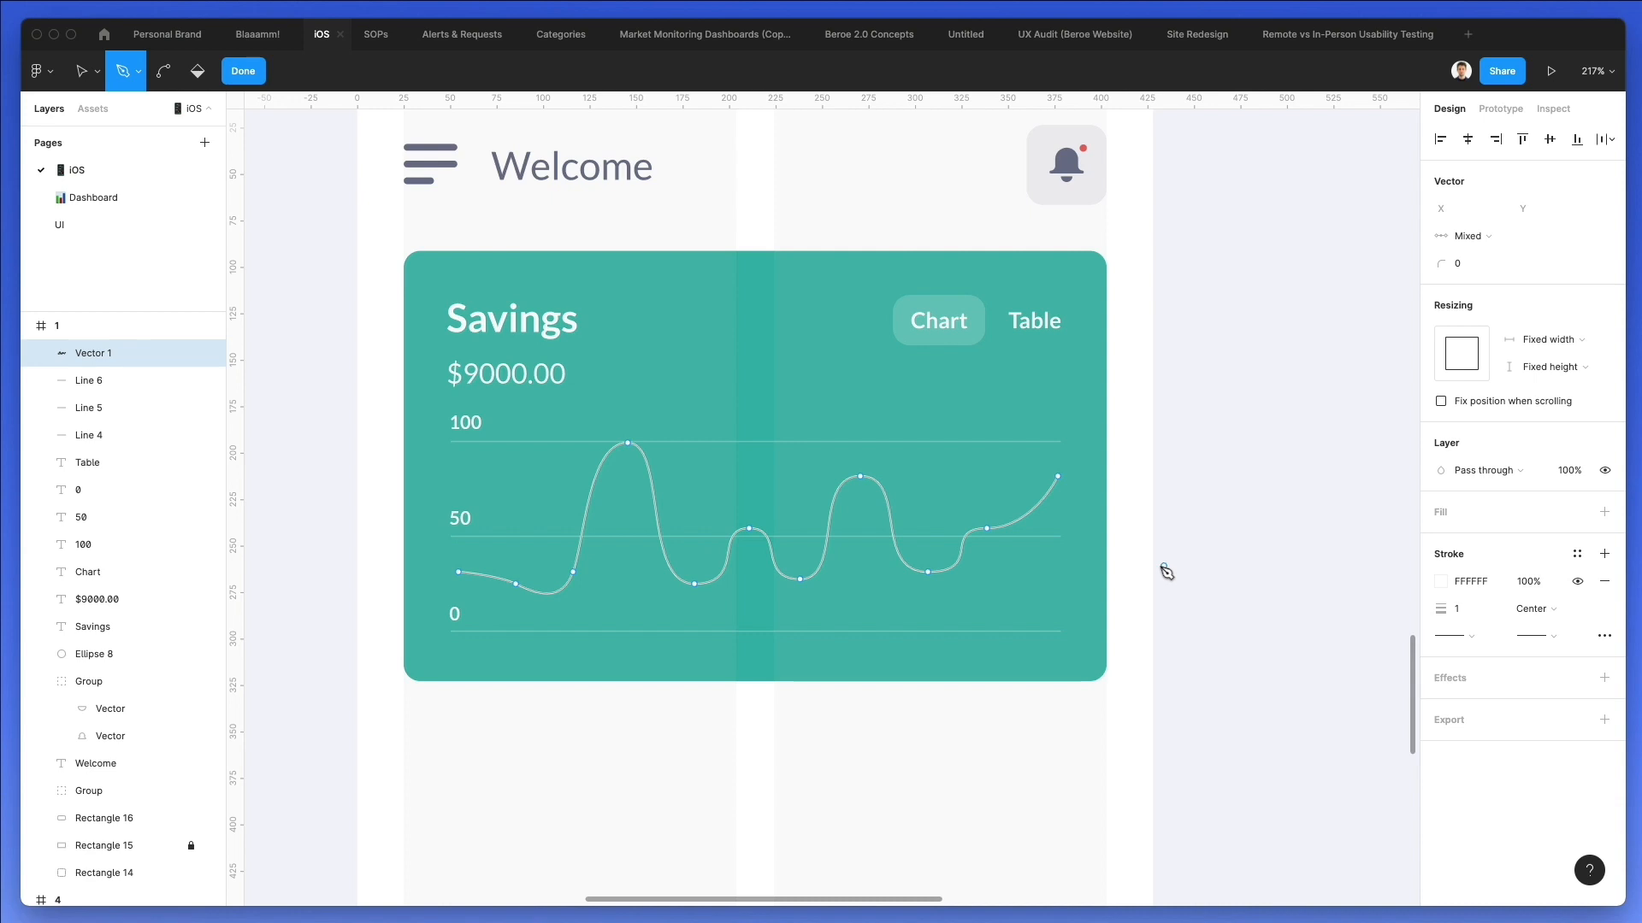
Shift the anchor point of the curve's tallest peak a few pixels to the left.
key(v)
click(627, 443)
key(Left)
key(Left)
key(Left)
key(Left)
key(Left)
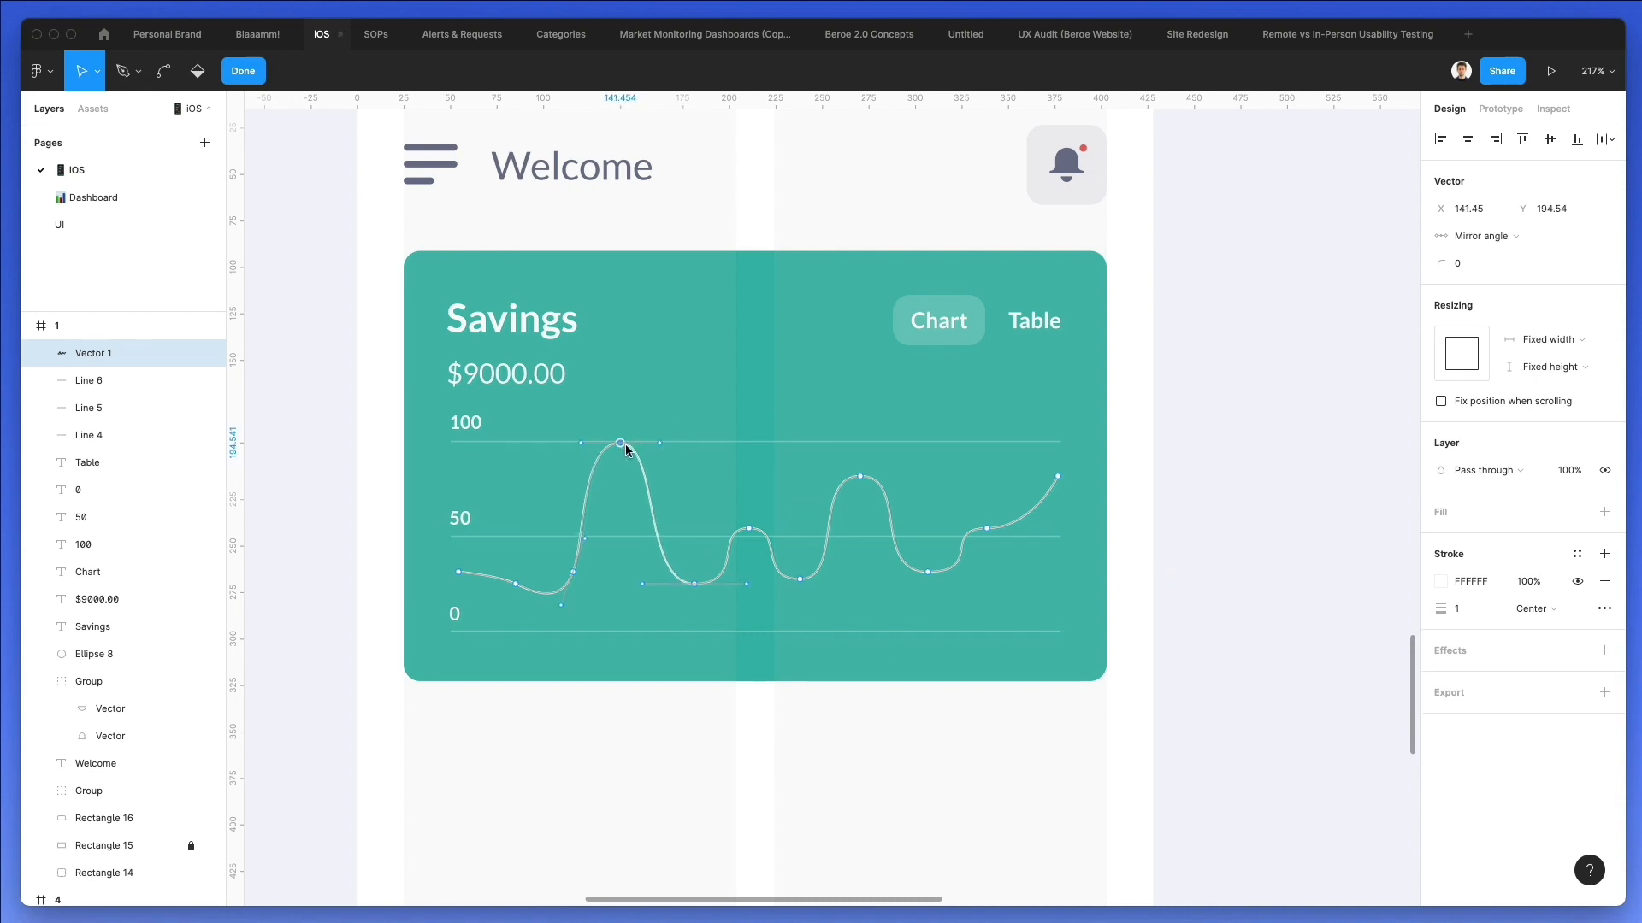
click(669, 315)
key(Escape)
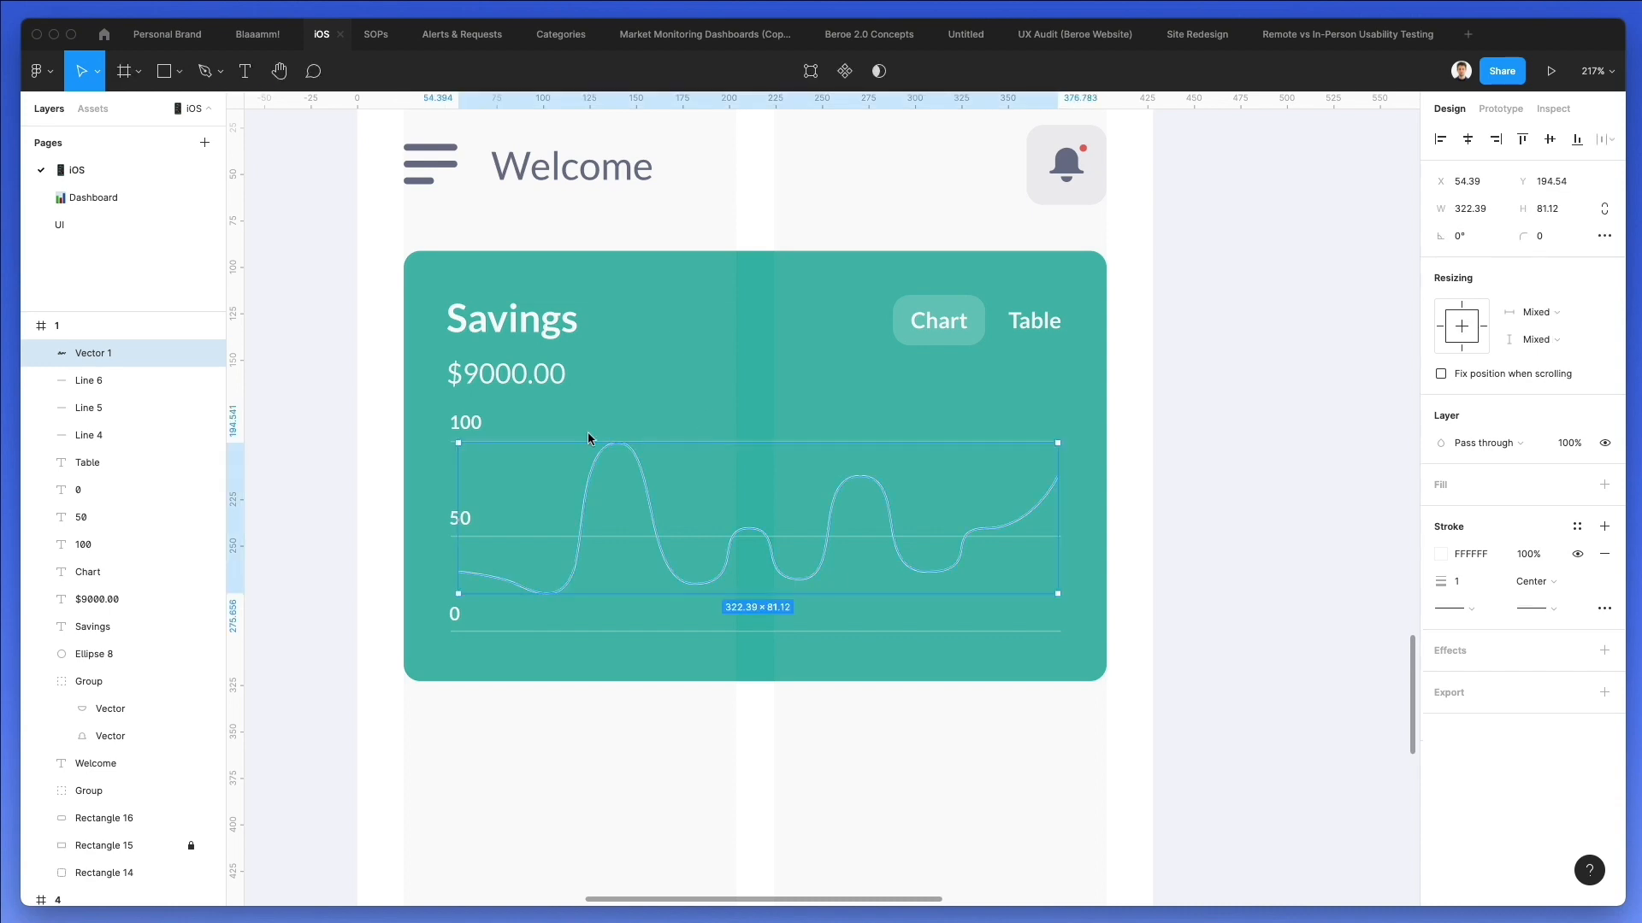
Lower the anchor point of the curve's tallest peak to Y 200.54, just below the 100 gridline.
double_click(647, 487)
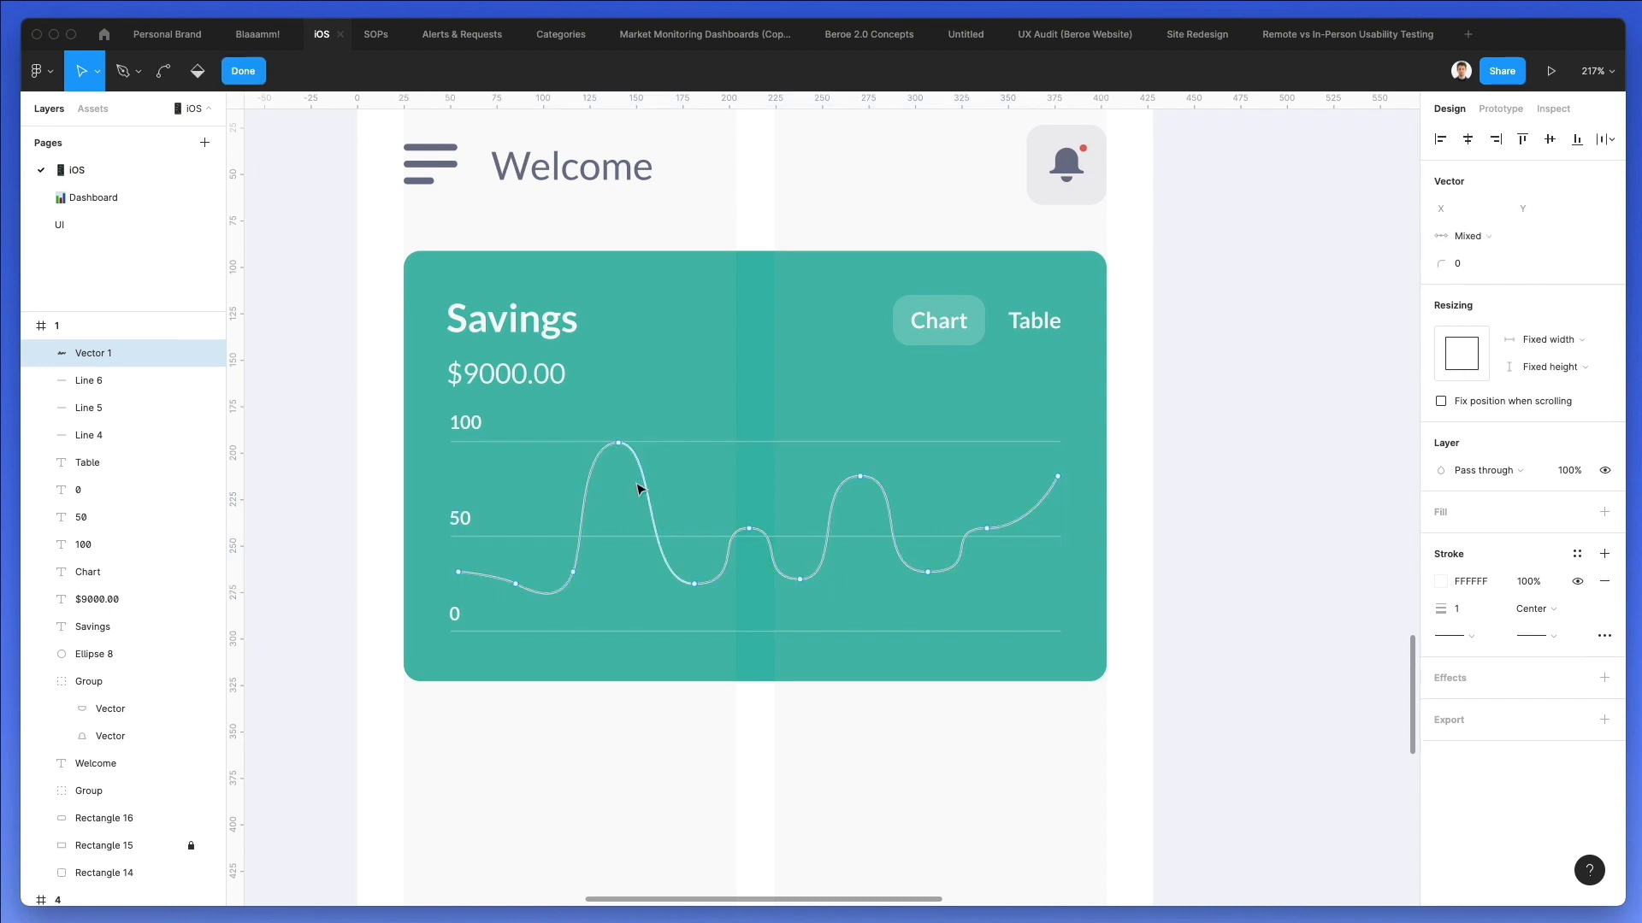
click(616, 443)
key(Down)
key(Down)
key(Down)
key(Down)
key(Down)
key(Down)
key(Escape)
key(Escape)
Set the curve's stroke weight to 1.5.
click(1464, 586)
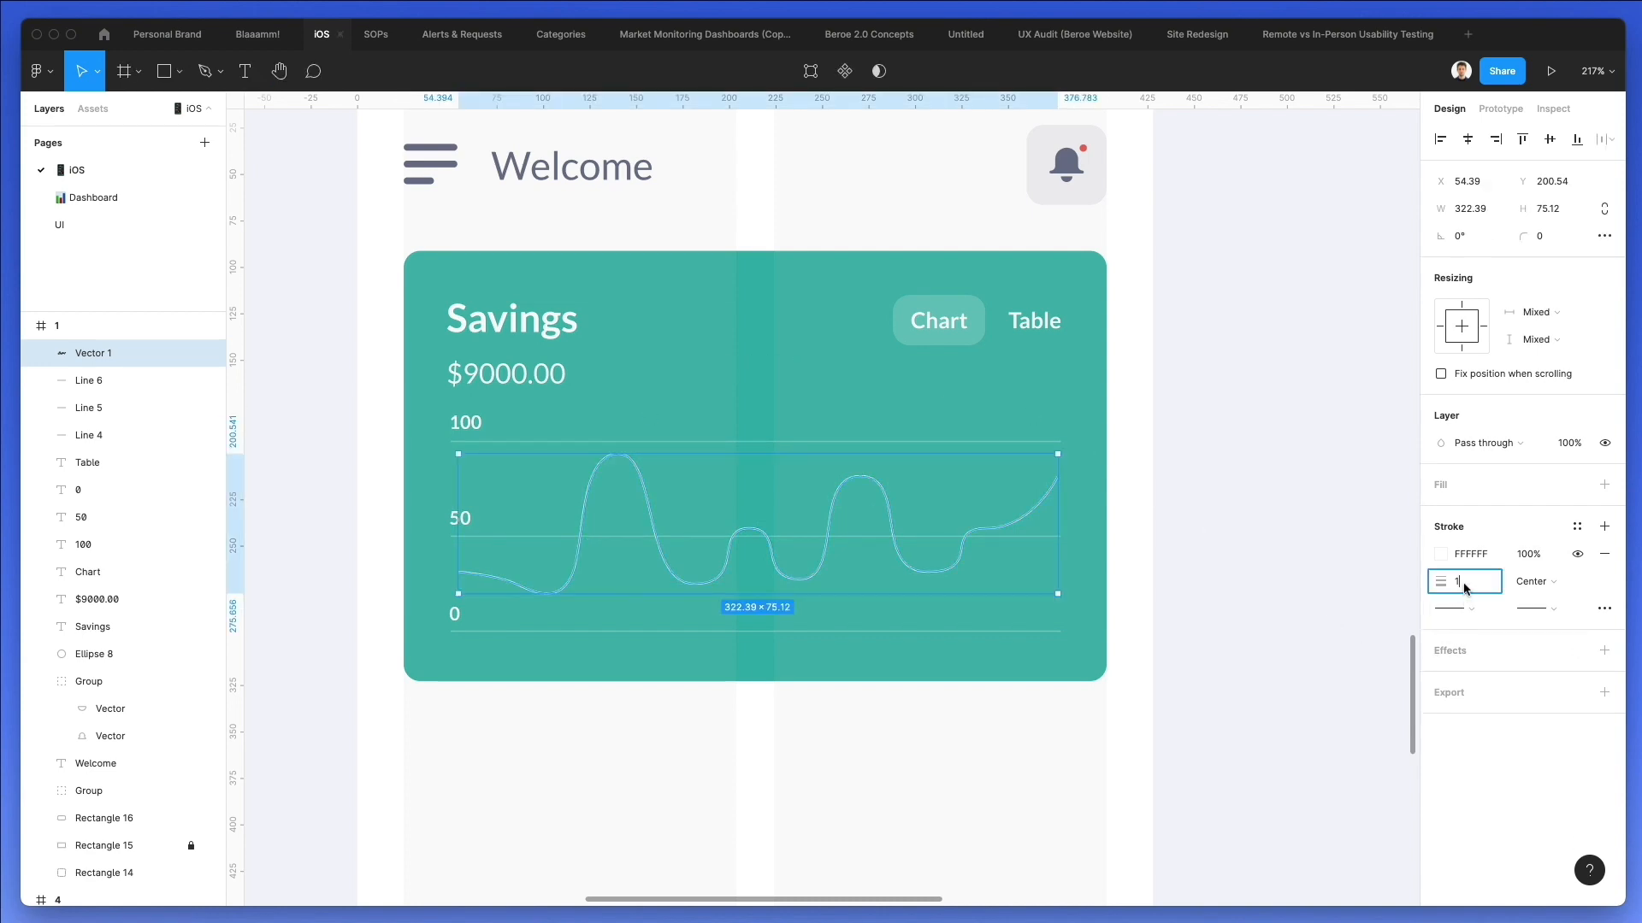
text(.5)
key(Return)
click(1143, 643)
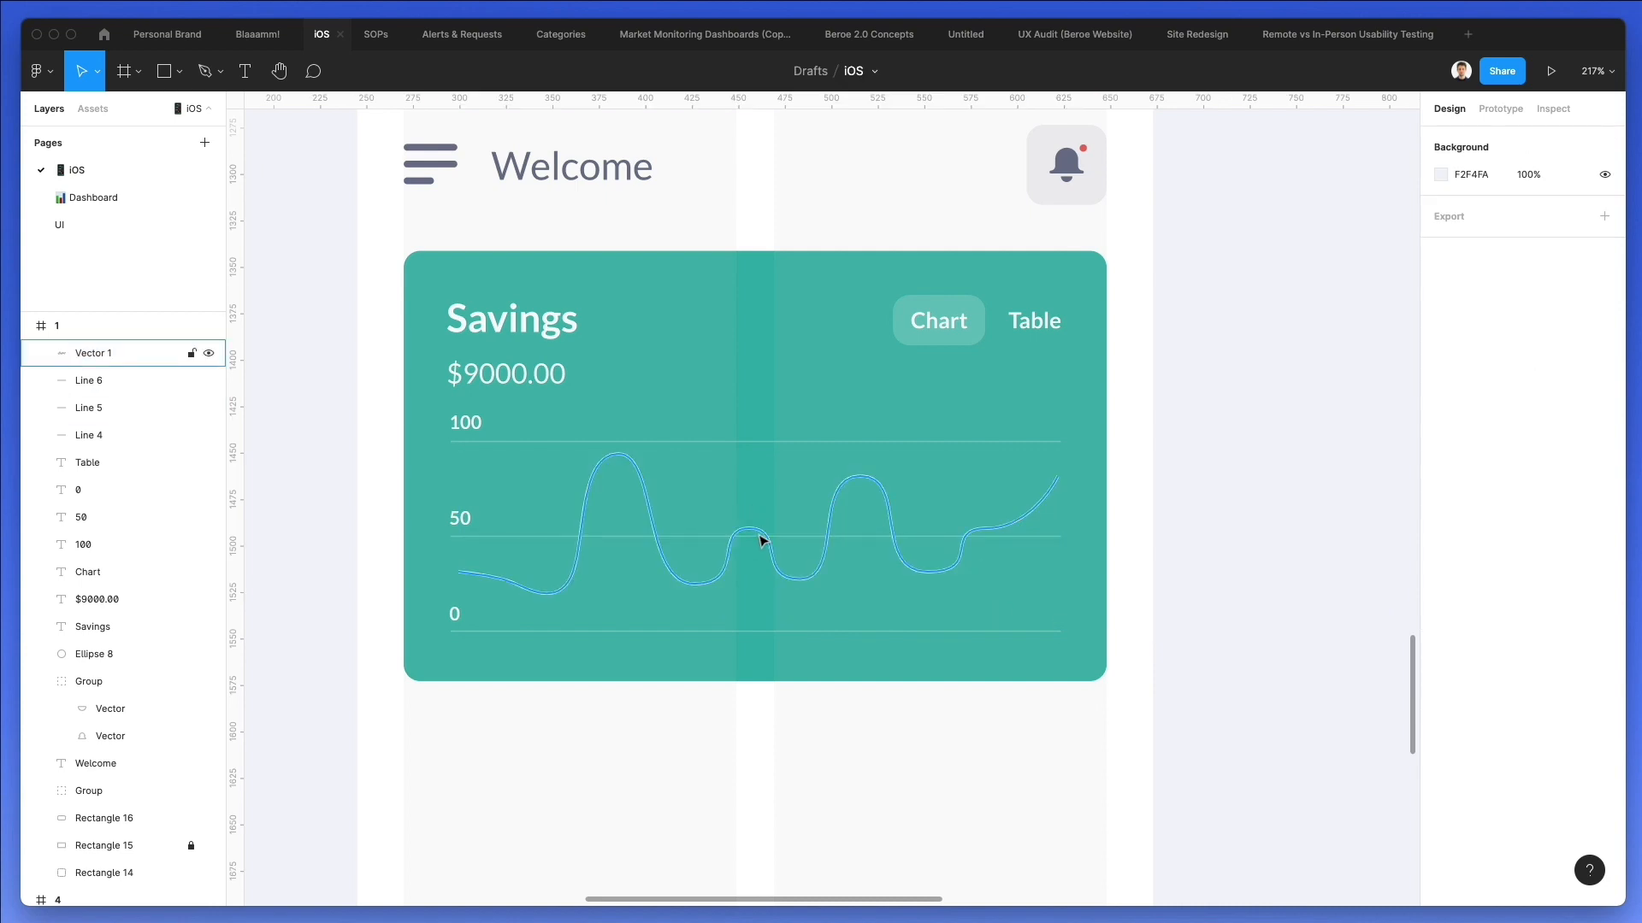
Draw a 12.66 px circle on the curve's second tall peak and give it a white (FFFFFF) stroke.
key(o)
drag(855, 480, 862, 465)
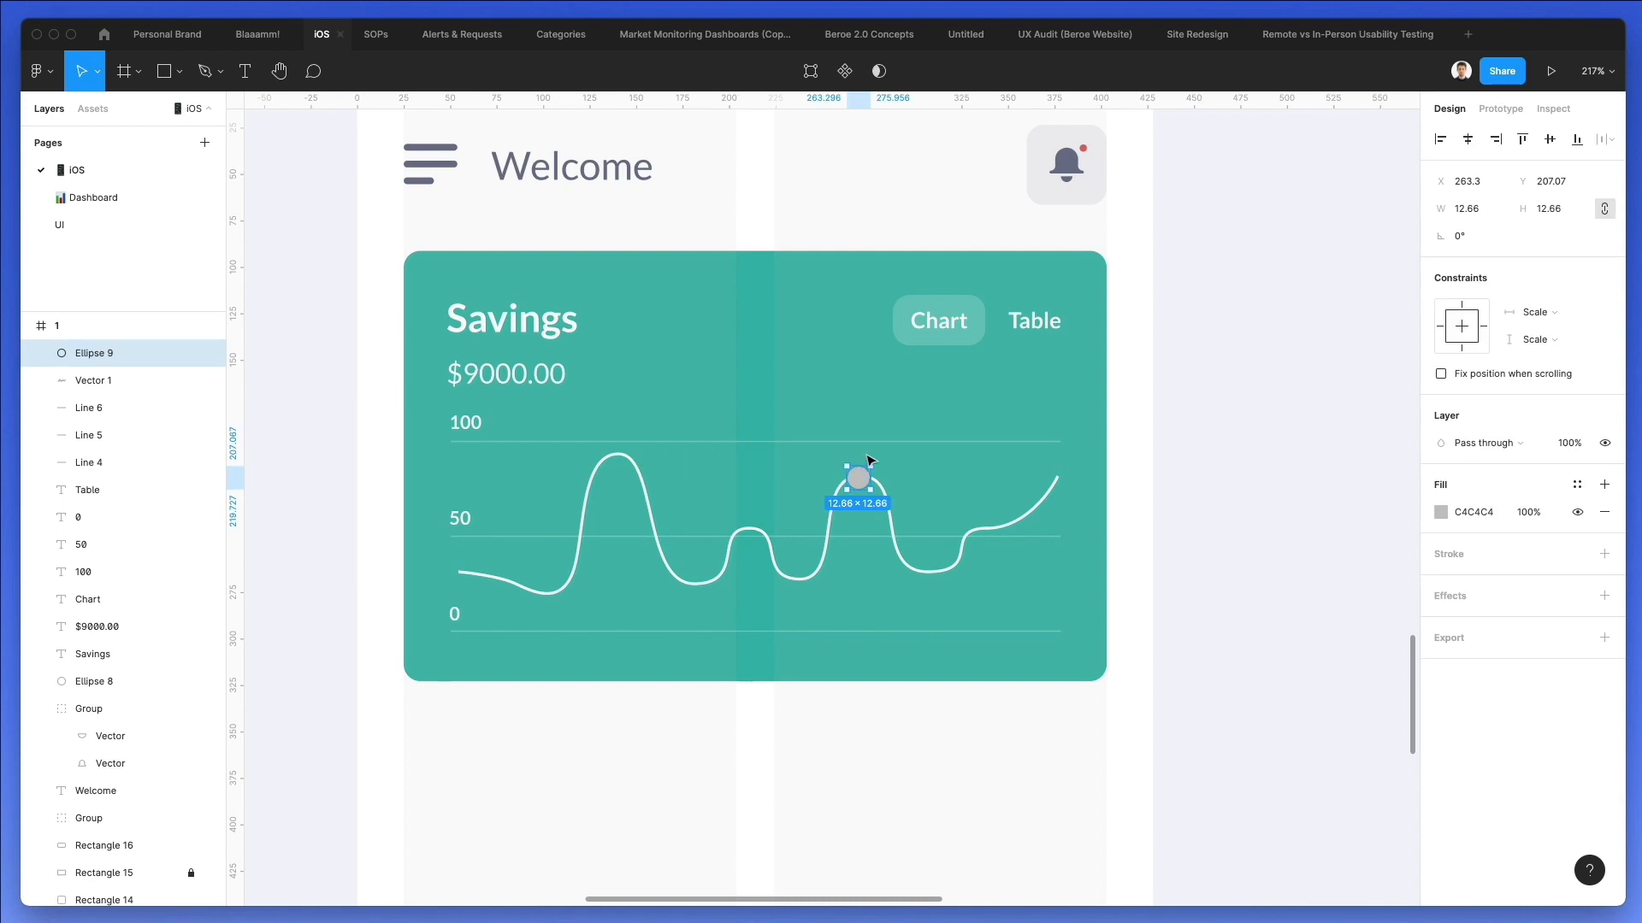
click(1447, 555)
click(1428, 585)
drag(1248, 496, 1213, 411)
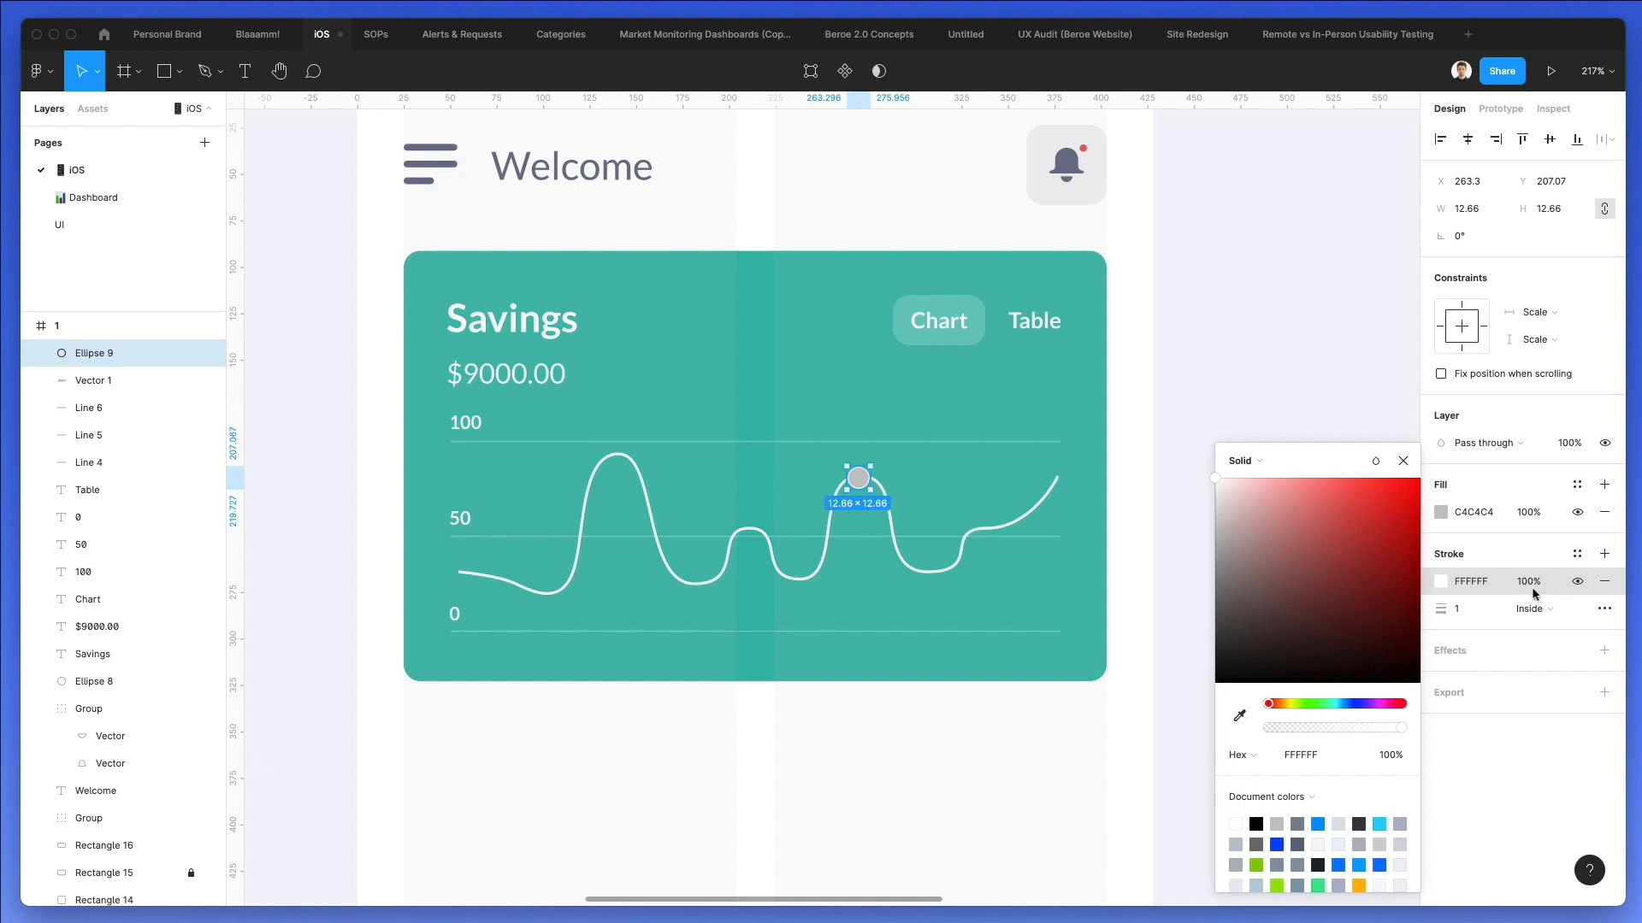
Set the circle marker's inside stroke weight to 2.5.
click(1488, 608)
text(2)
key(Return)
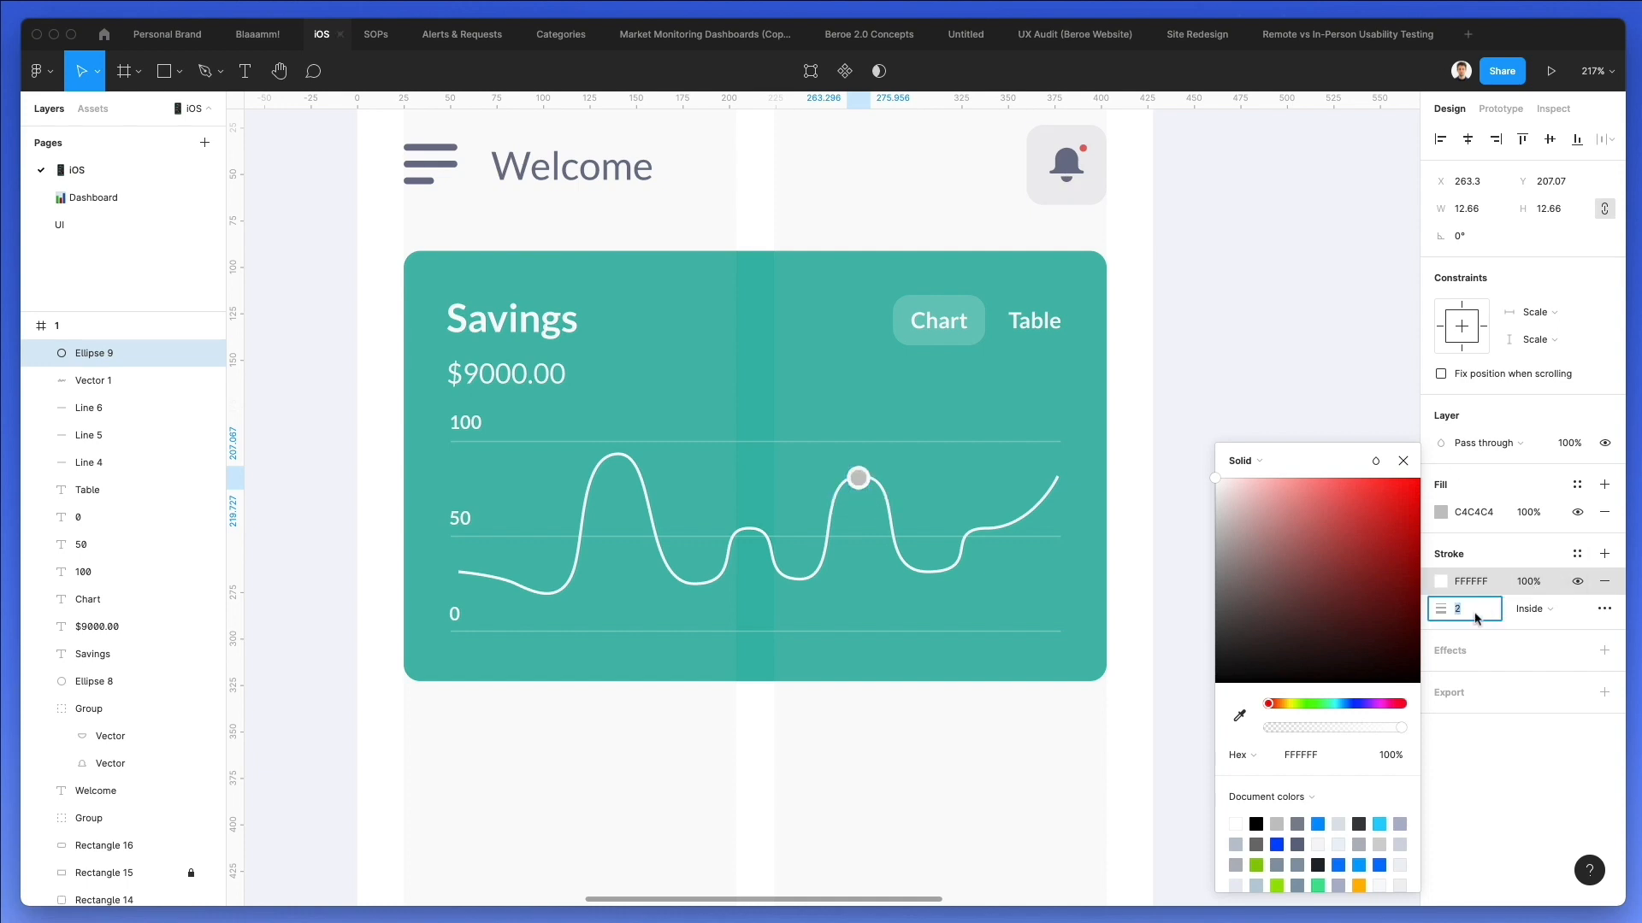
text(.5)
key(Return)
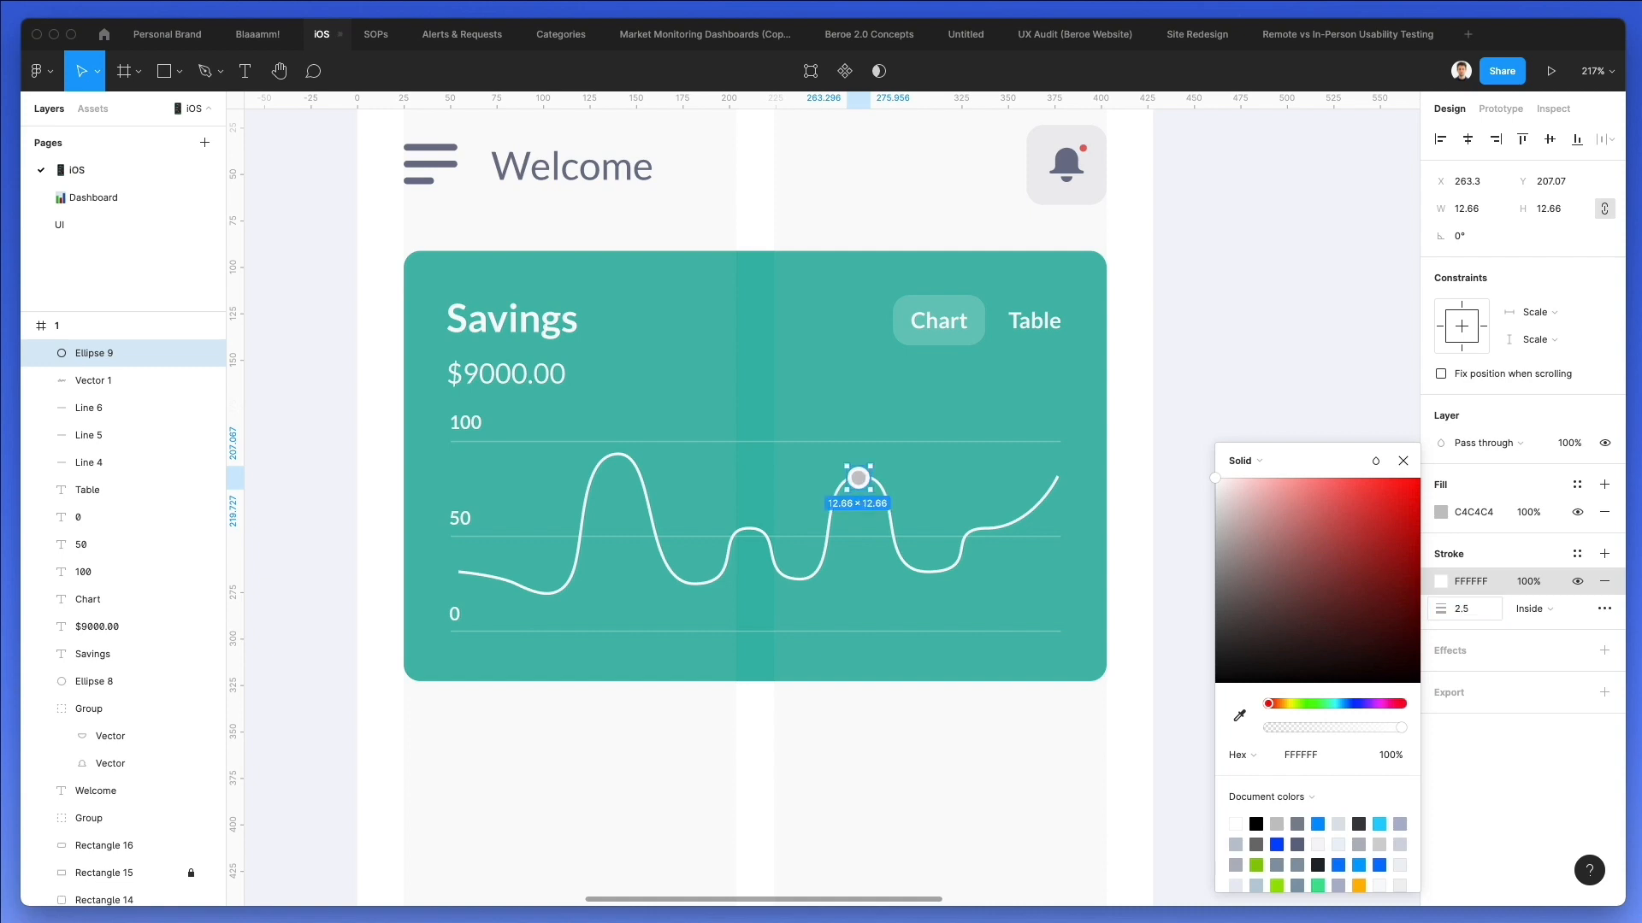
Fill the circle marker with the card's teal (3ABAAB) and shift it right to X 264.3.
click(1441, 512)
click(753, 472)
key(Escape)
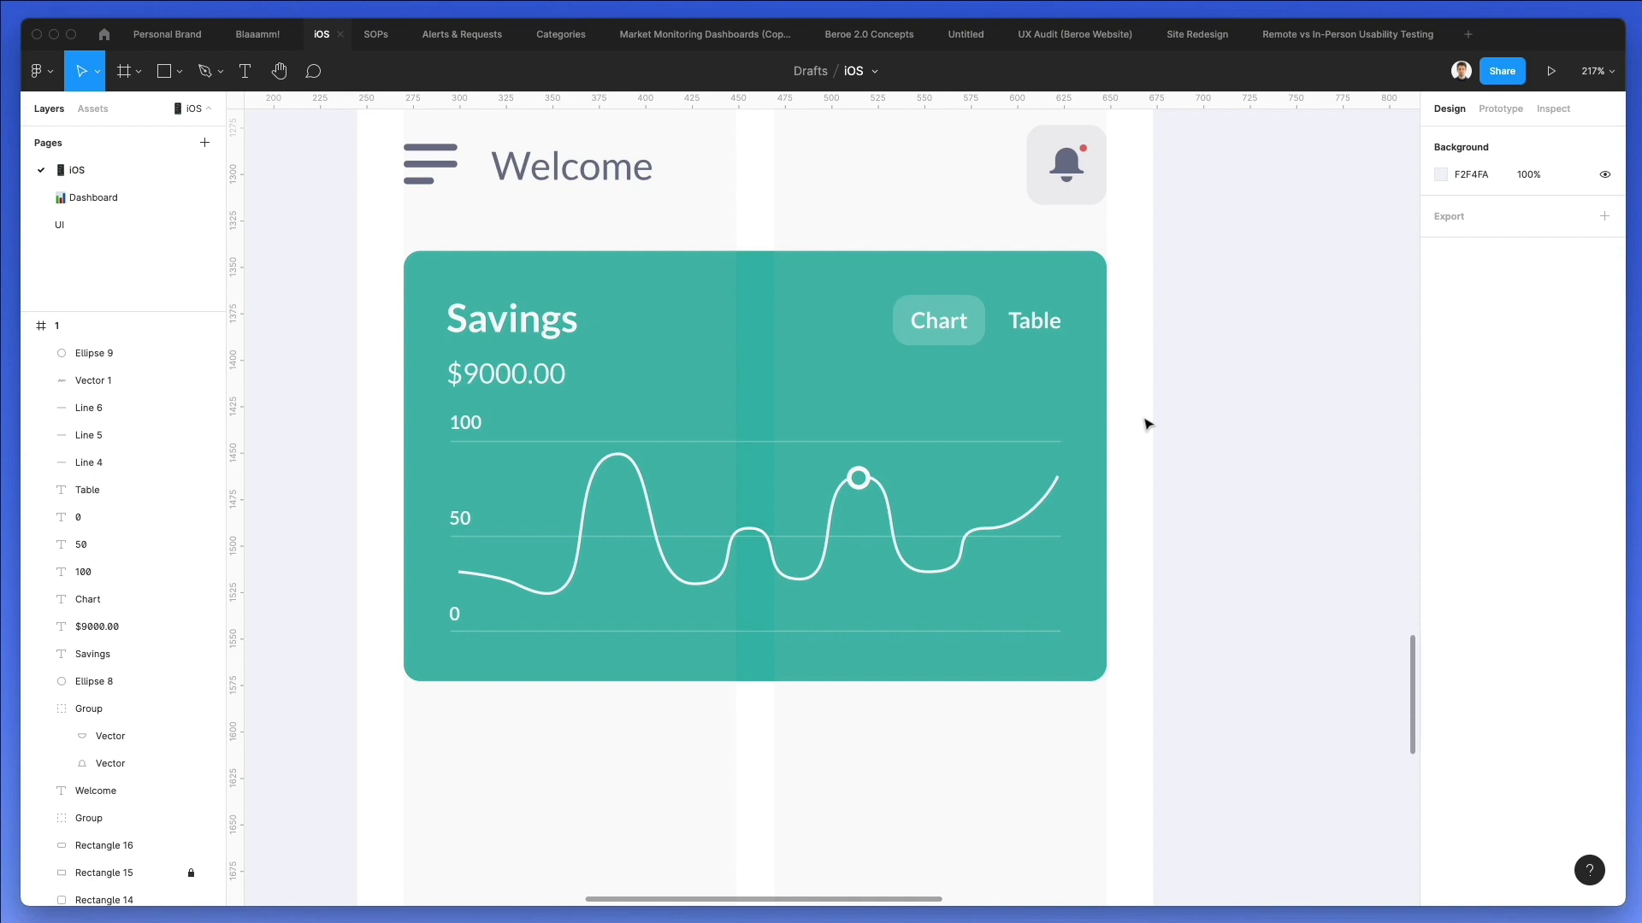
click(859, 479)
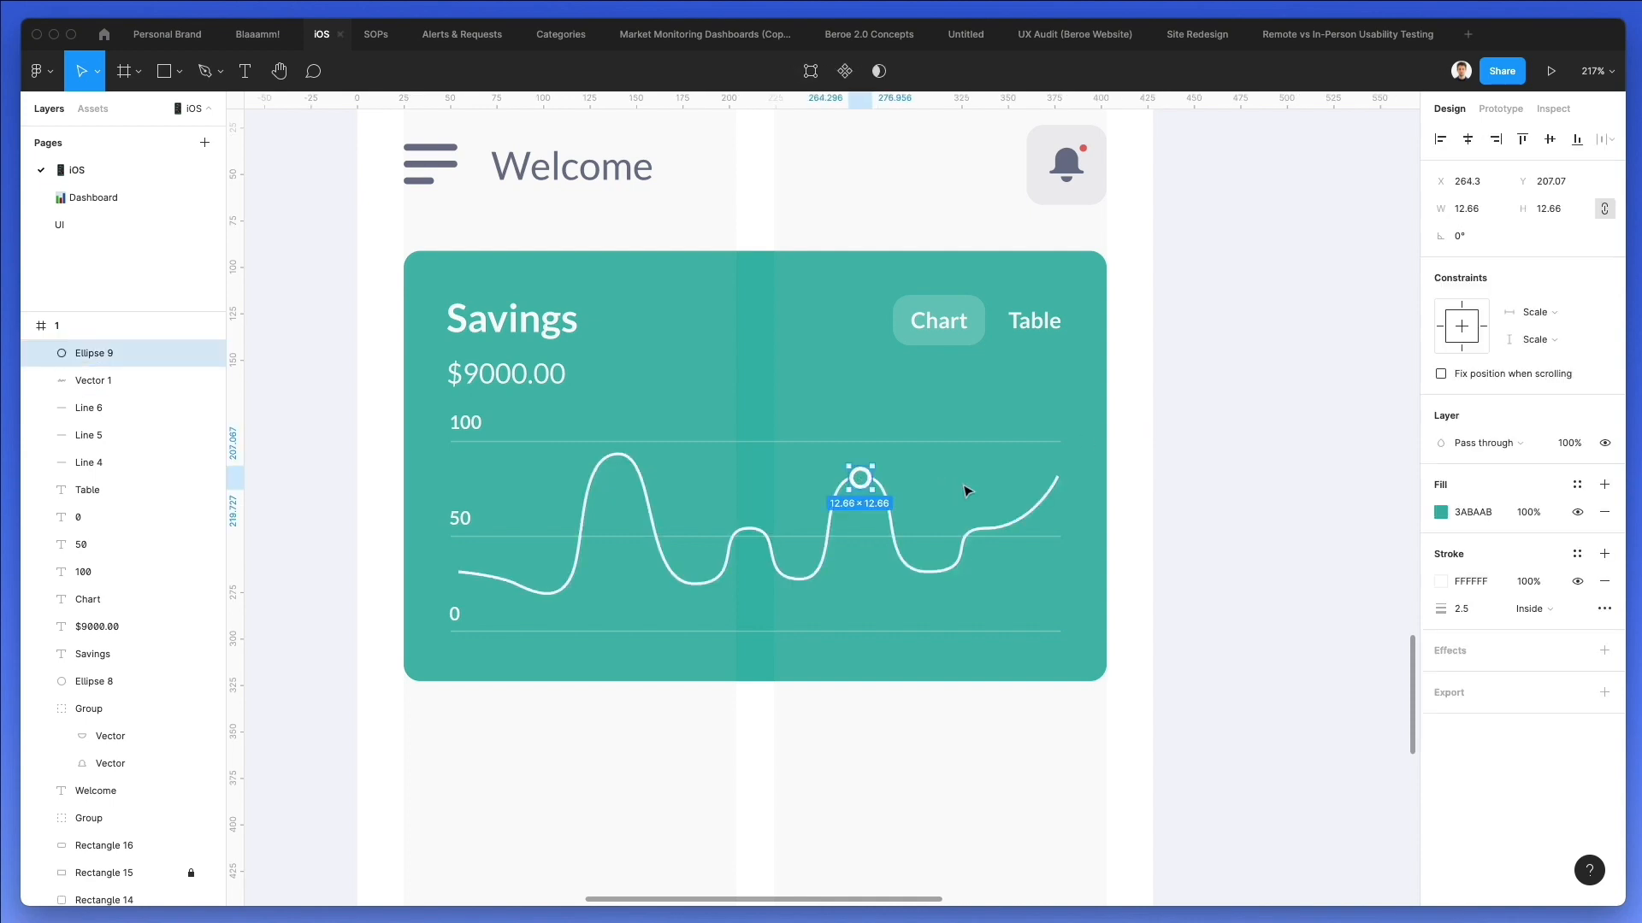
key(Escape)
Copy the Chart label with its rounded background to just above the circle marker.
scroll(913, 458, up, 5)
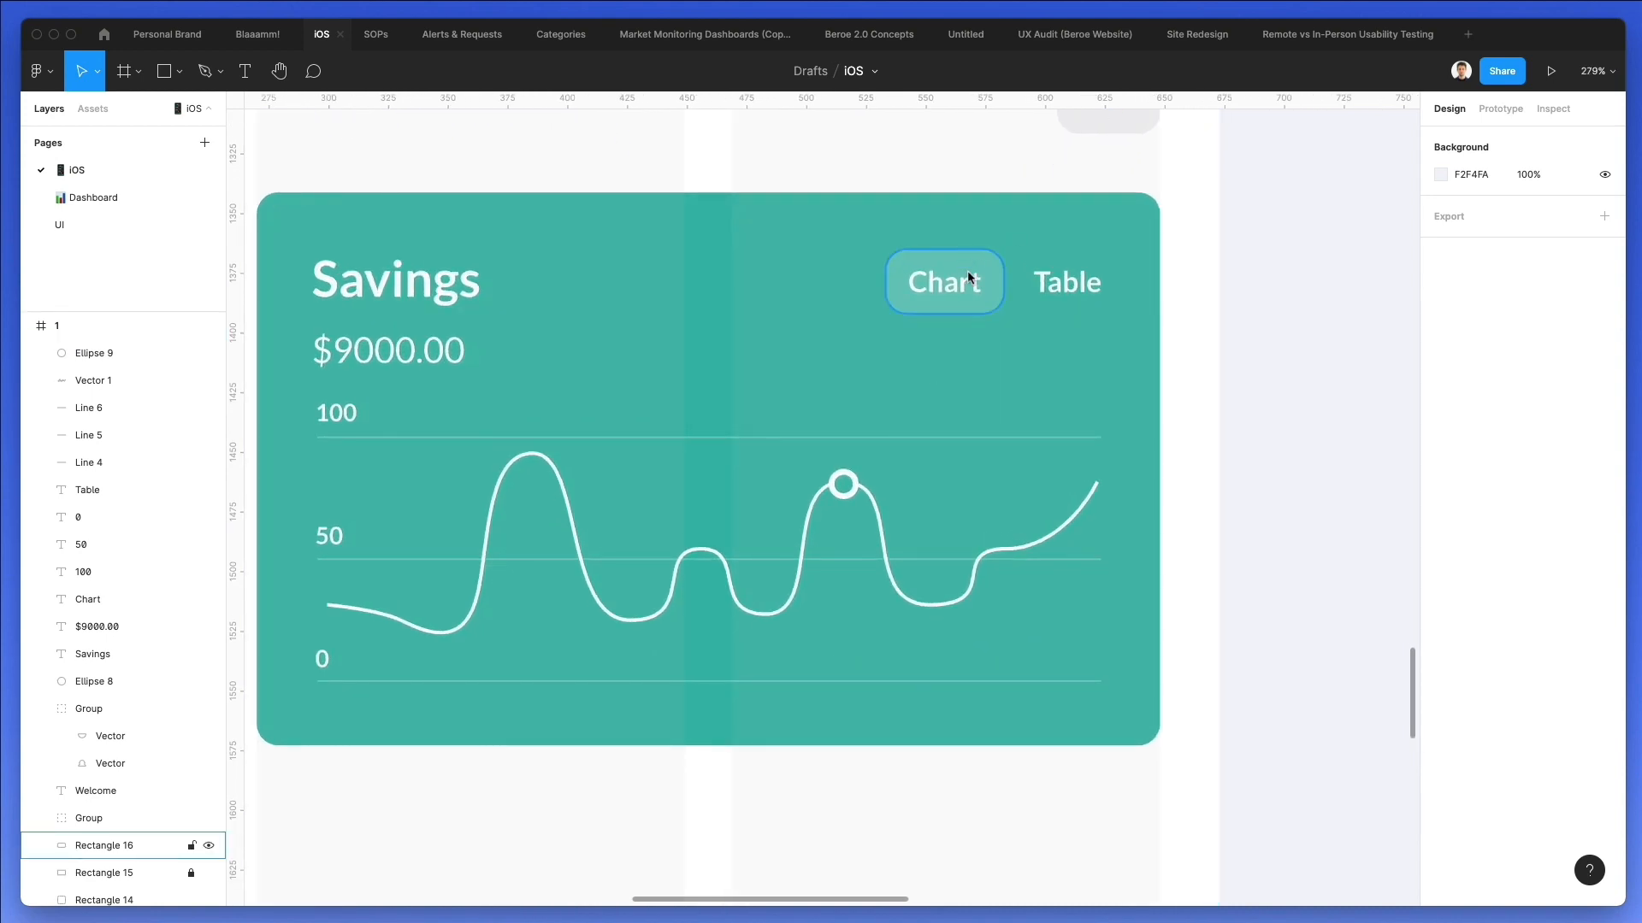
click(971, 277)
shift+click(941, 282)
drag(941, 282, 864, 427)
key(Escape)
Colour the copied Chart label teal (3ABAAB) and change its text to "$980".
click(836, 429)
click(706, 386)
key(Escape)
click(840, 434)
double_click(842, 429)
text($980)
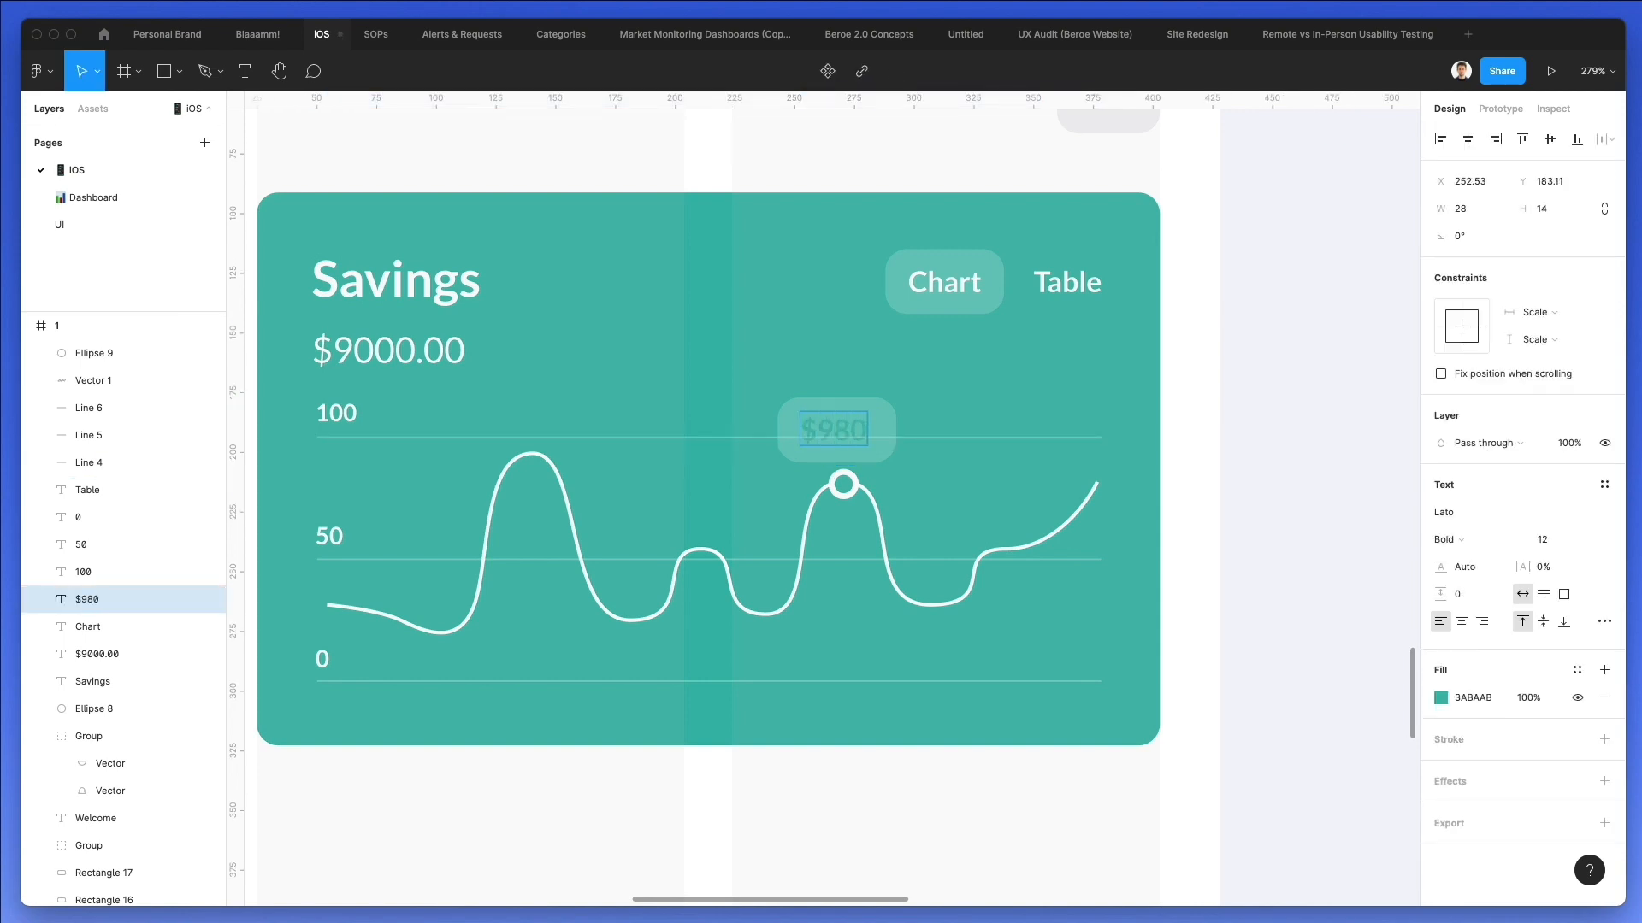
Set the layer opacity of the rounded rectangle behind "$980" to 100%.
click(810, 402)
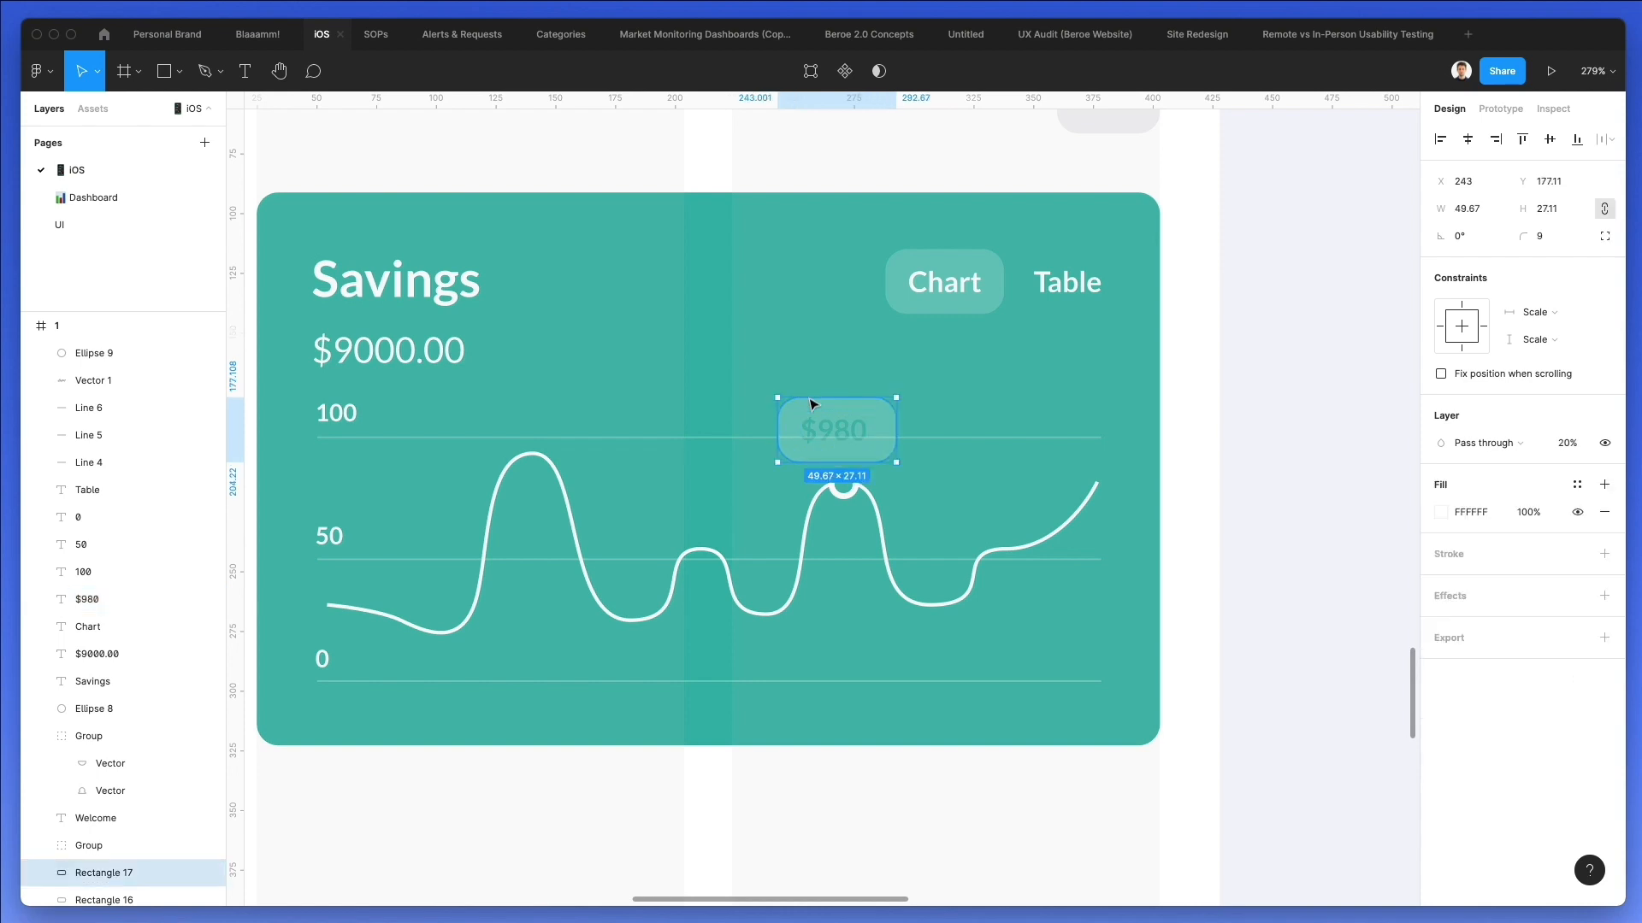
key(0)
scroll(964, 393, up, 5)
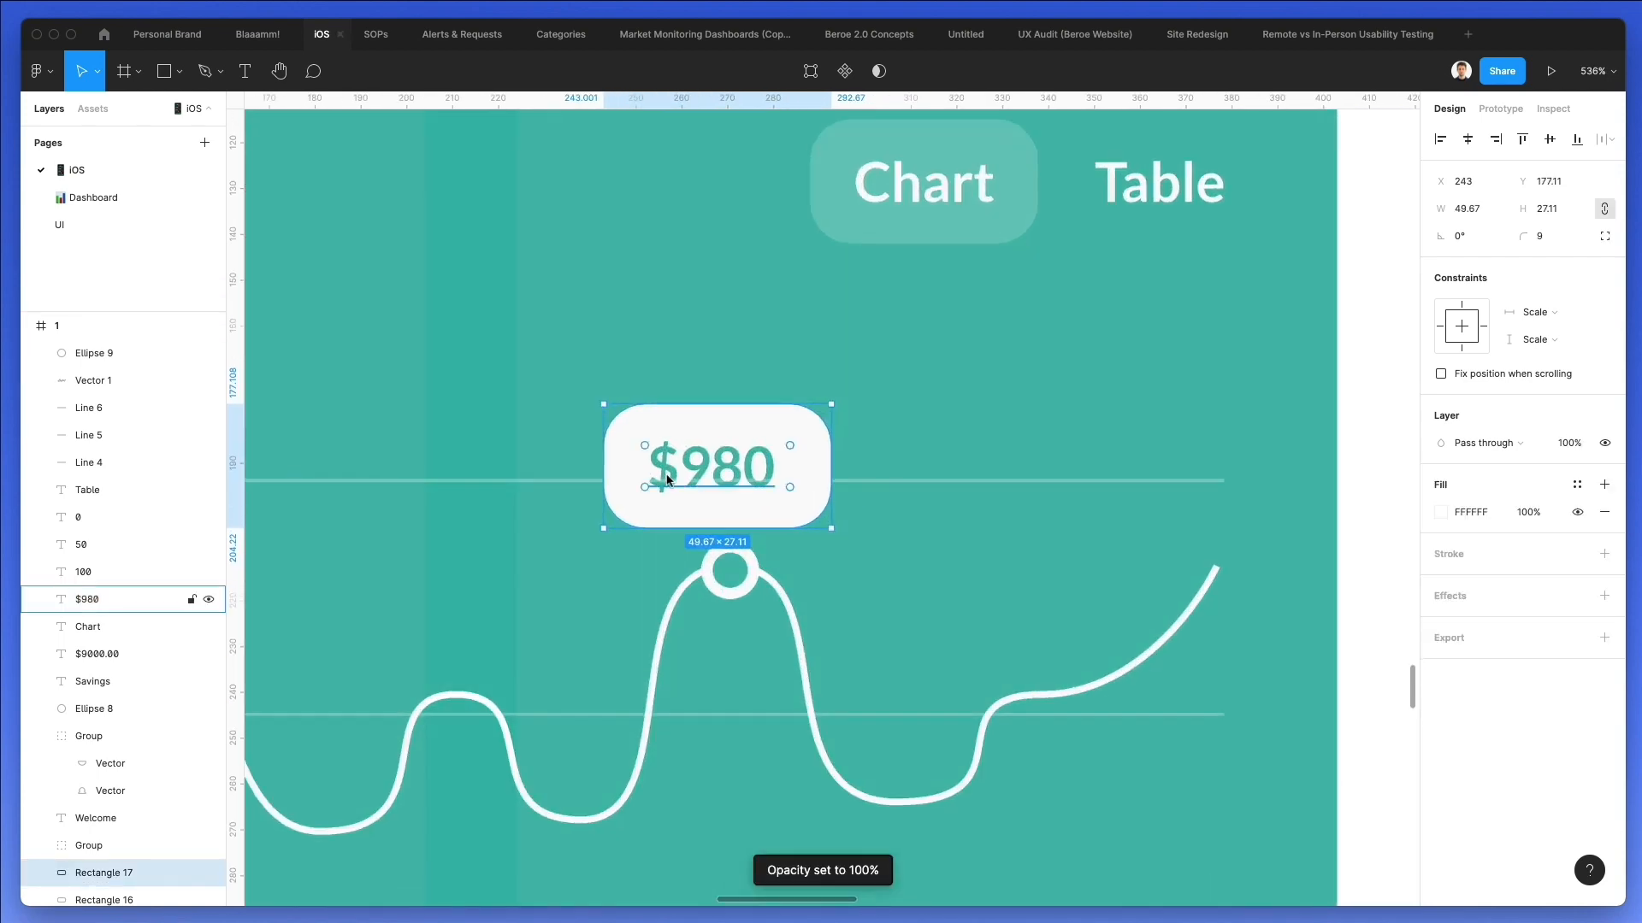
Group the "$980" text with its white rounded rectangle and bring the group to the front.
shift+click(736, 469)
key(super+g)
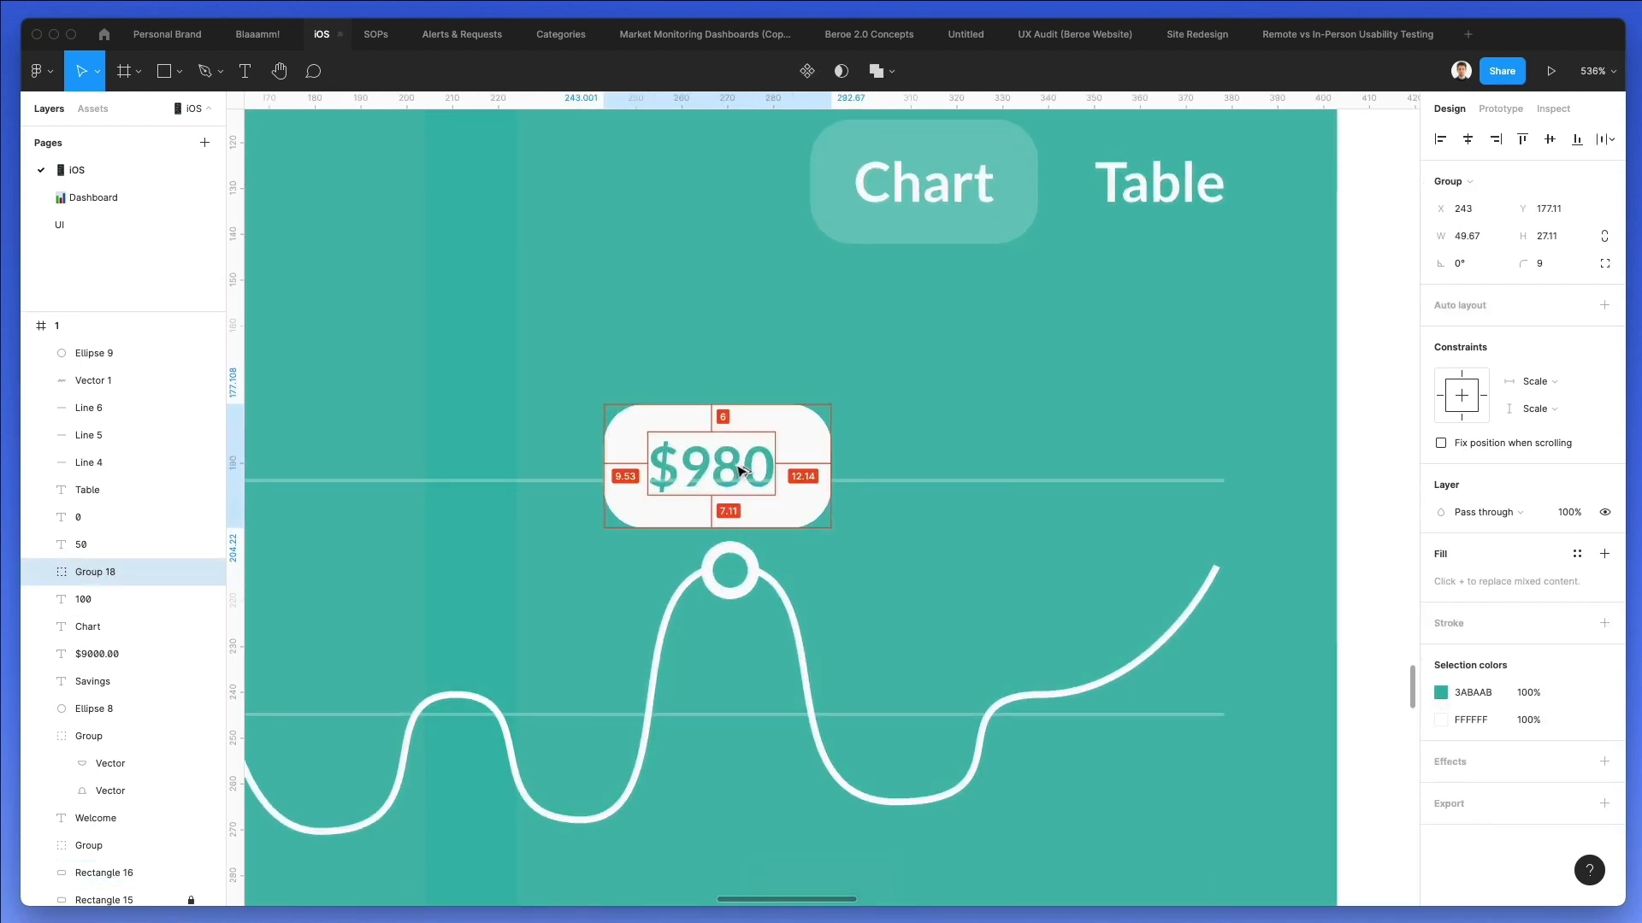
key(super+alt+bracketright)
Scale the "$980" group down to 32.11 × 17.53 px and centre it just above the circle marker.
key(k)
drag(745, 416, 761, 491)
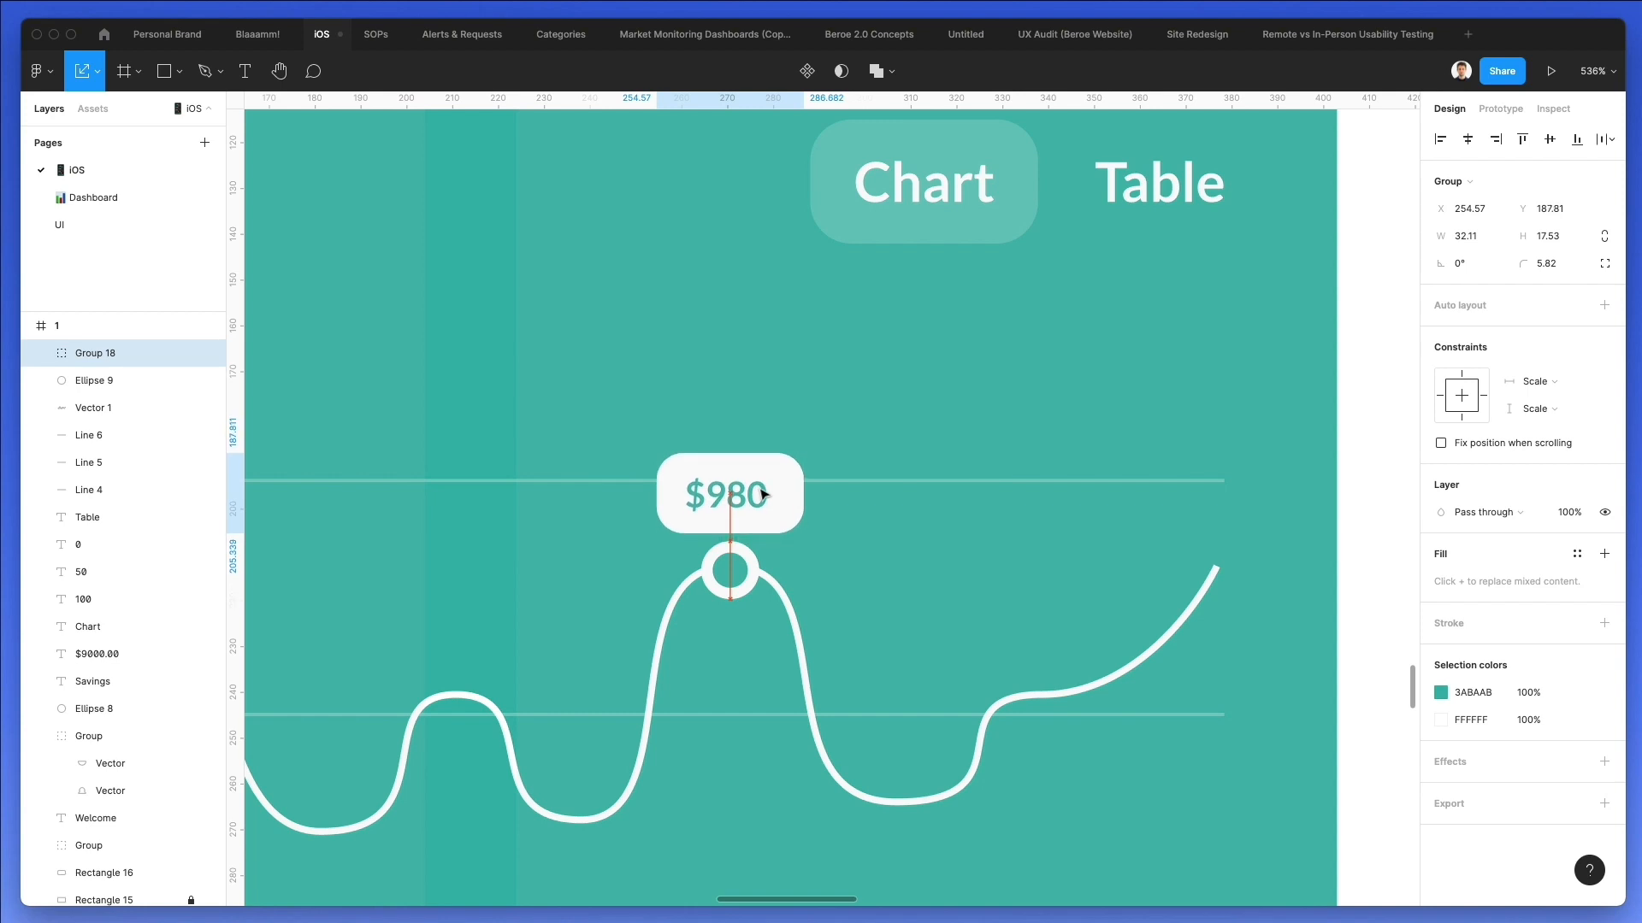
Add a drop shadow to the "$980" group and move it up to Y 186.81.
click(1445, 762)
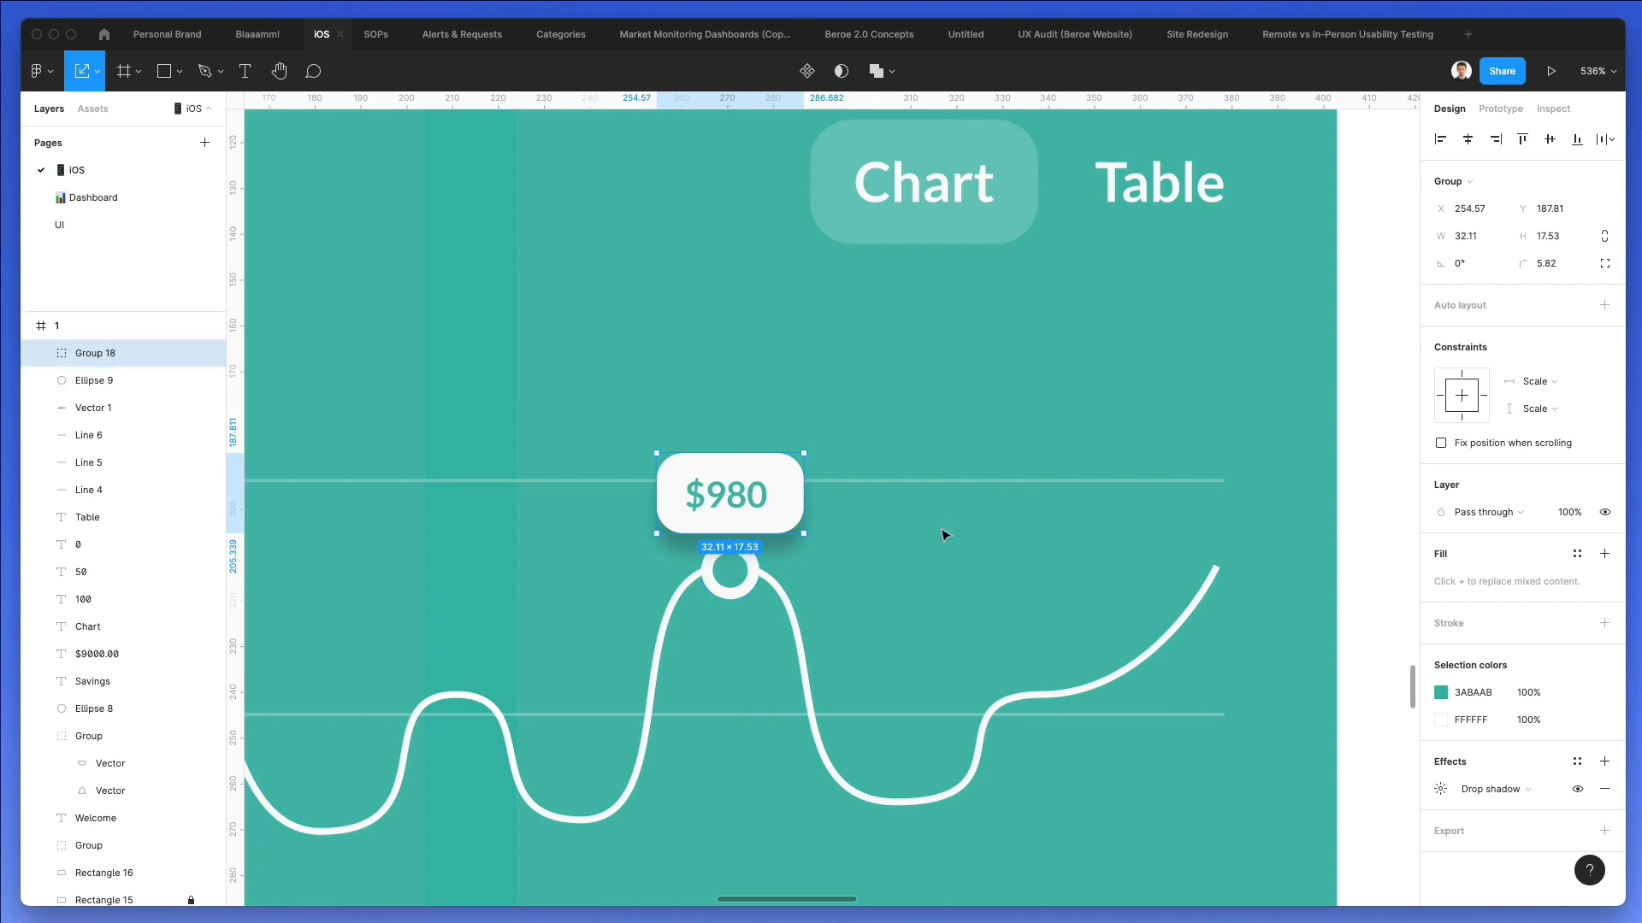
scroll(943, 532, down, 3)
key(Up)
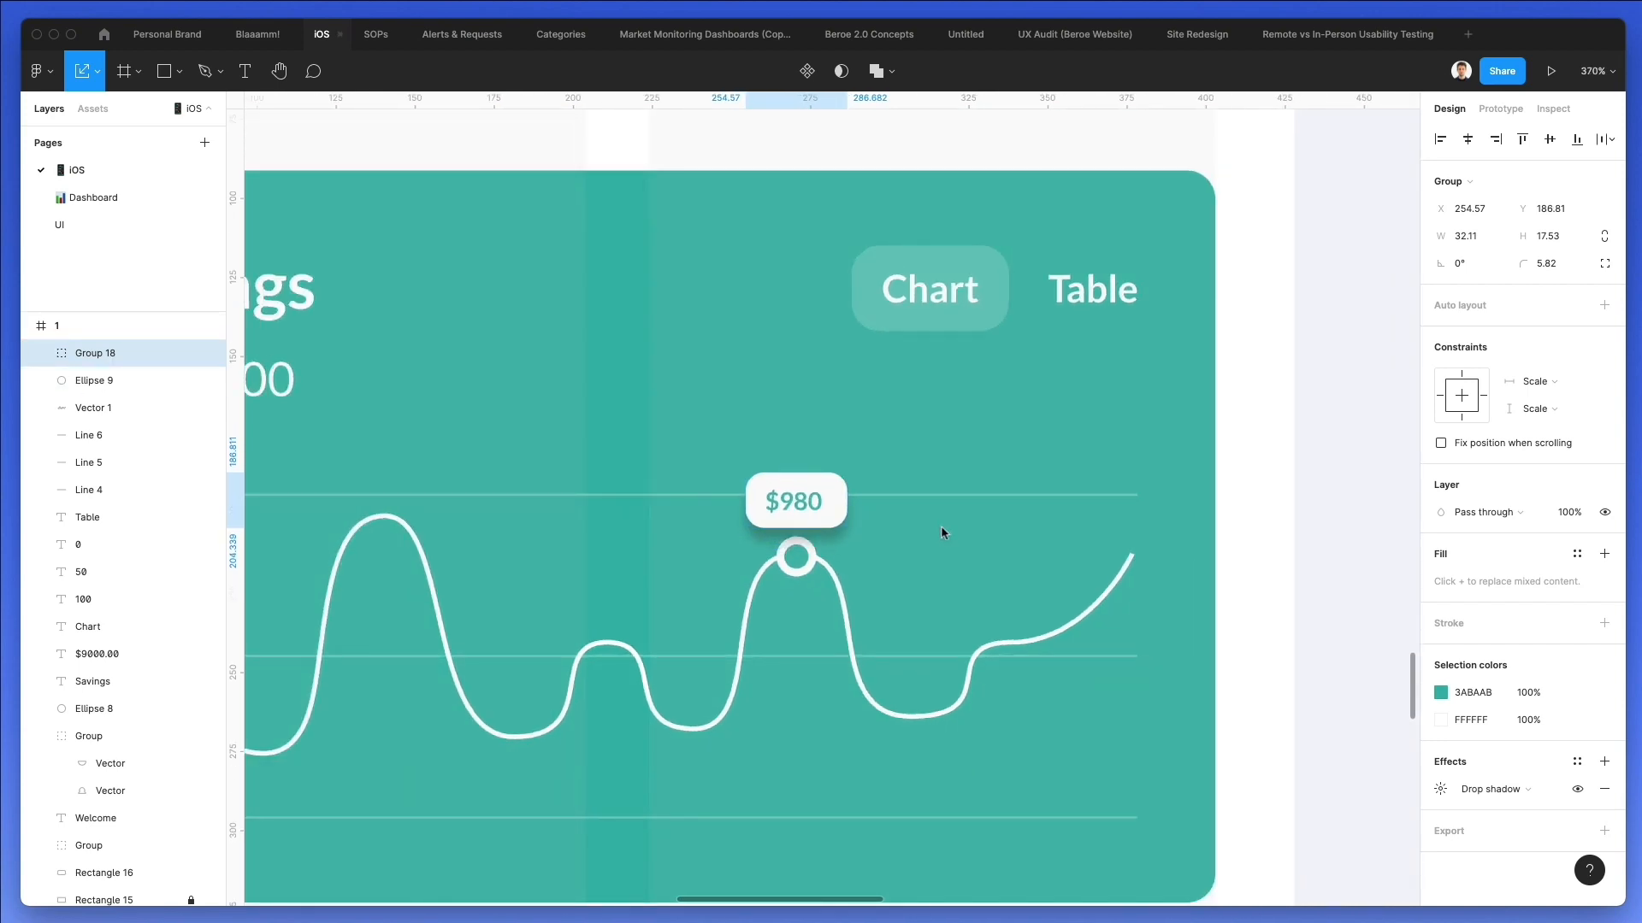
Add a drop shadow to the circle marker on the curve.
double_click(796, 556)
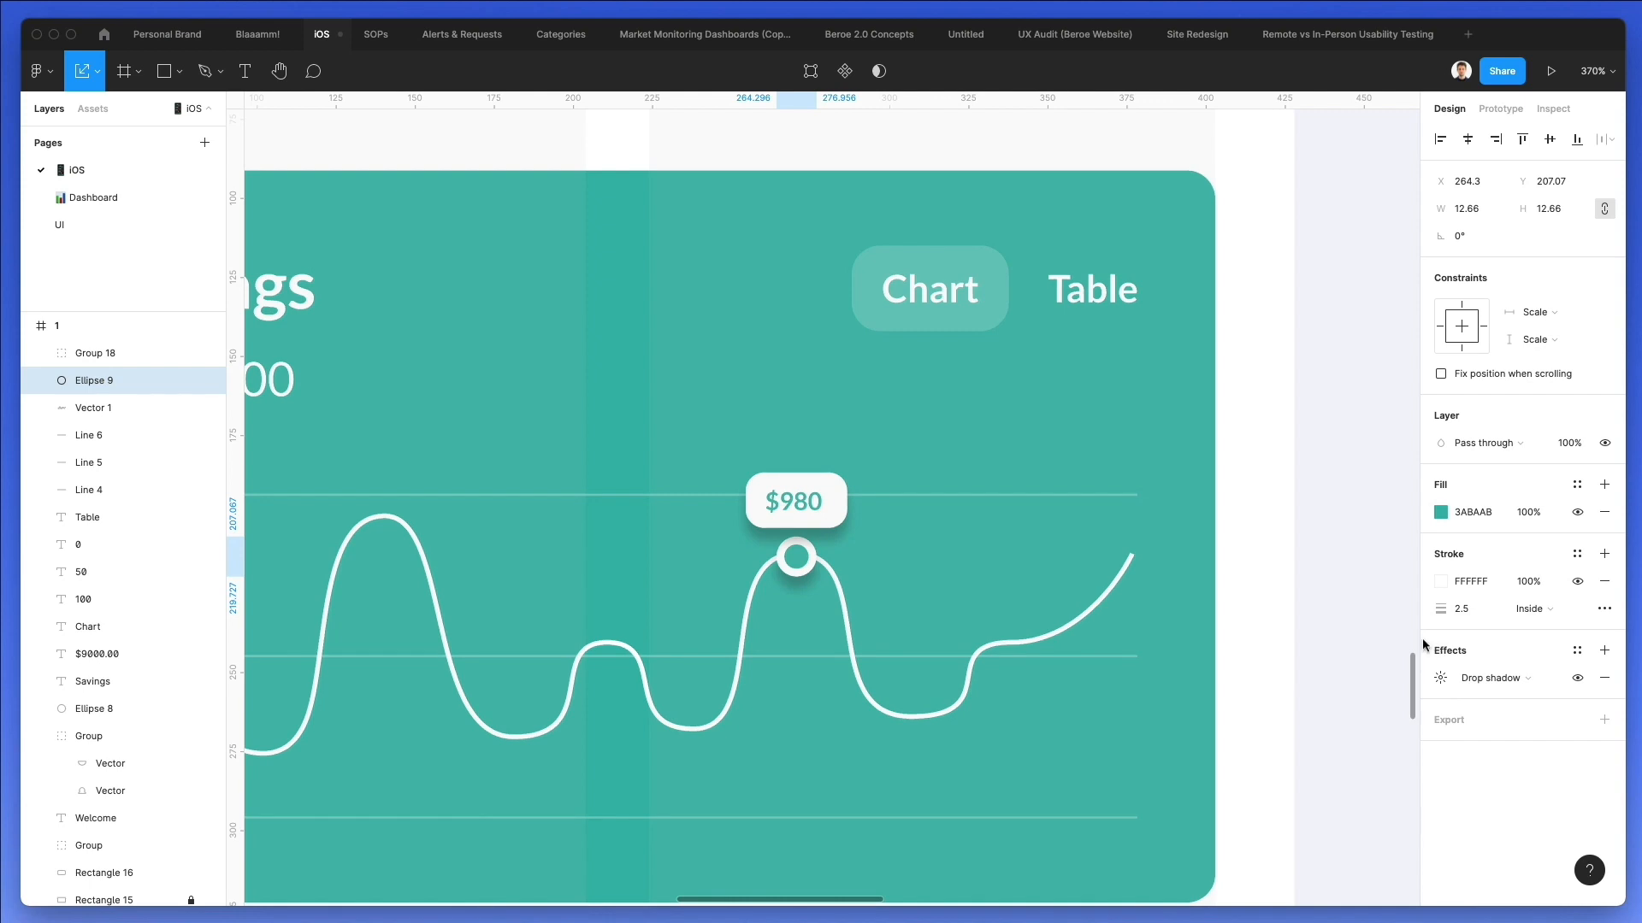
click(938, 539)
click(795, 501)
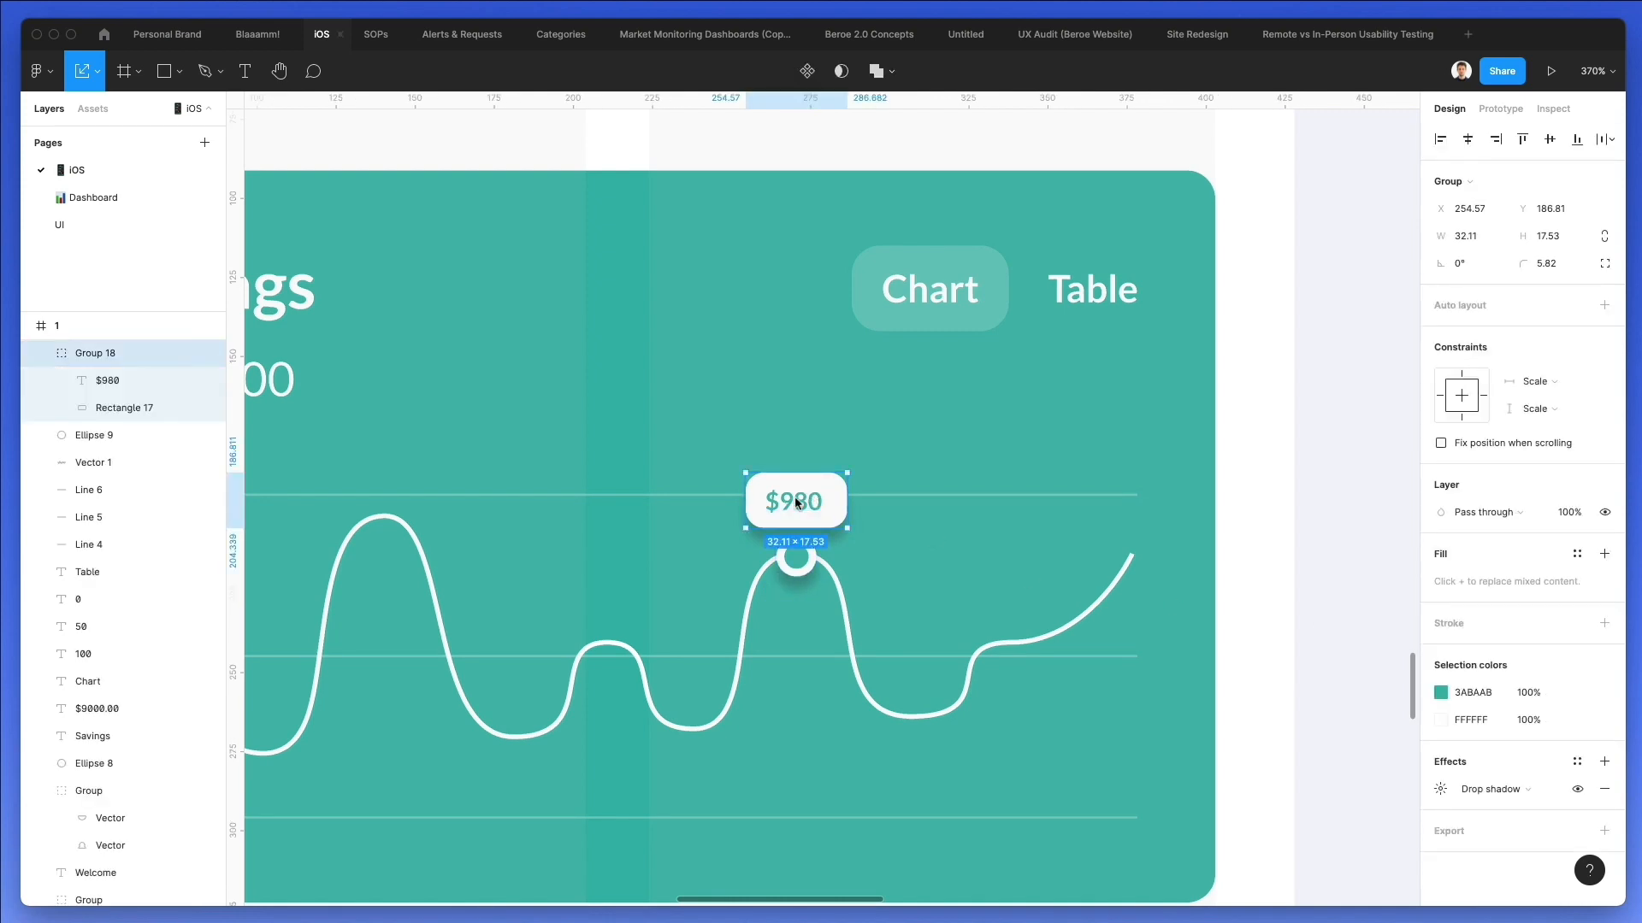
Resize the white rounded rectangle behind "$980" to 33 × 17 px, with its proportions unlocked for the height.
double_click(795, 501)
click(821, 477)
scroll(831, 483, up, 5)
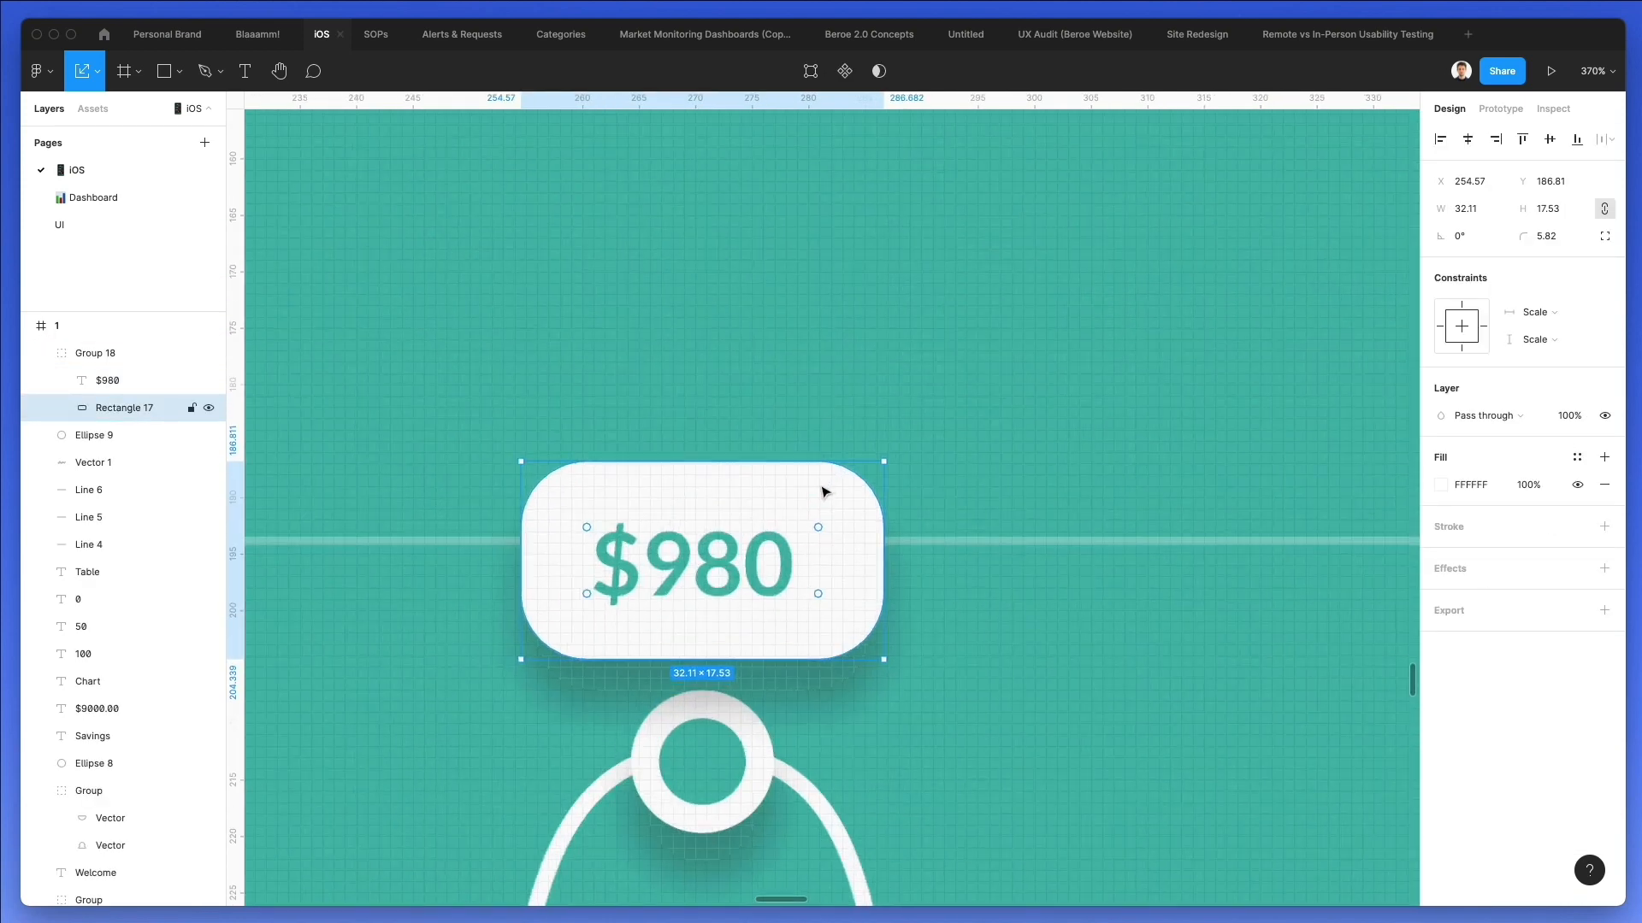
click(761, 551)
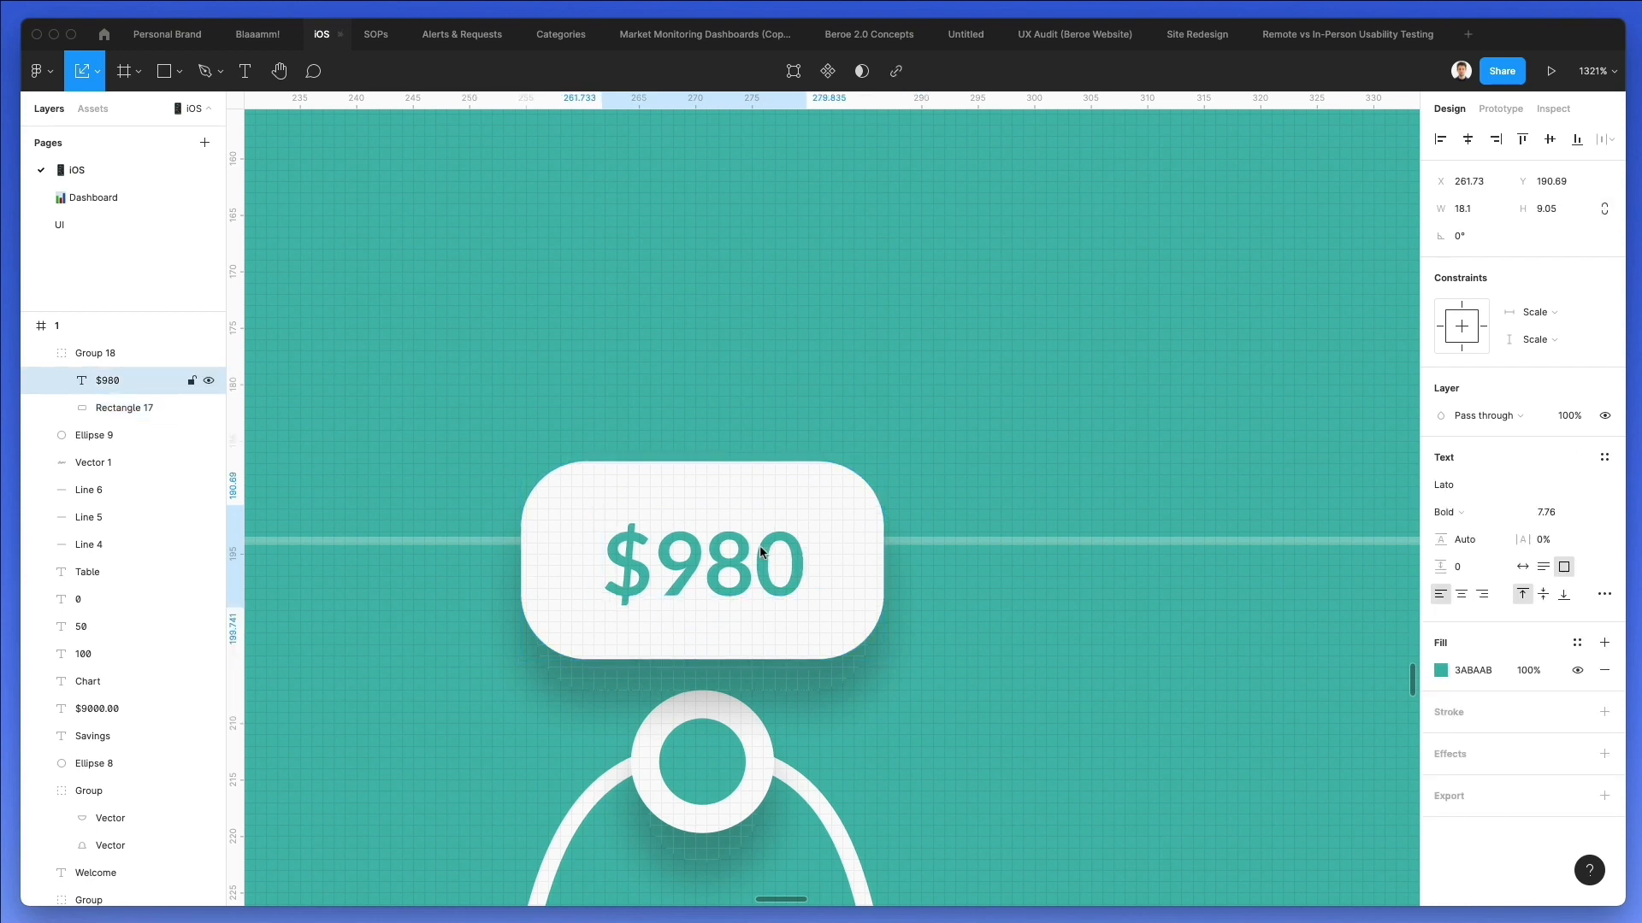
click(836, 501)
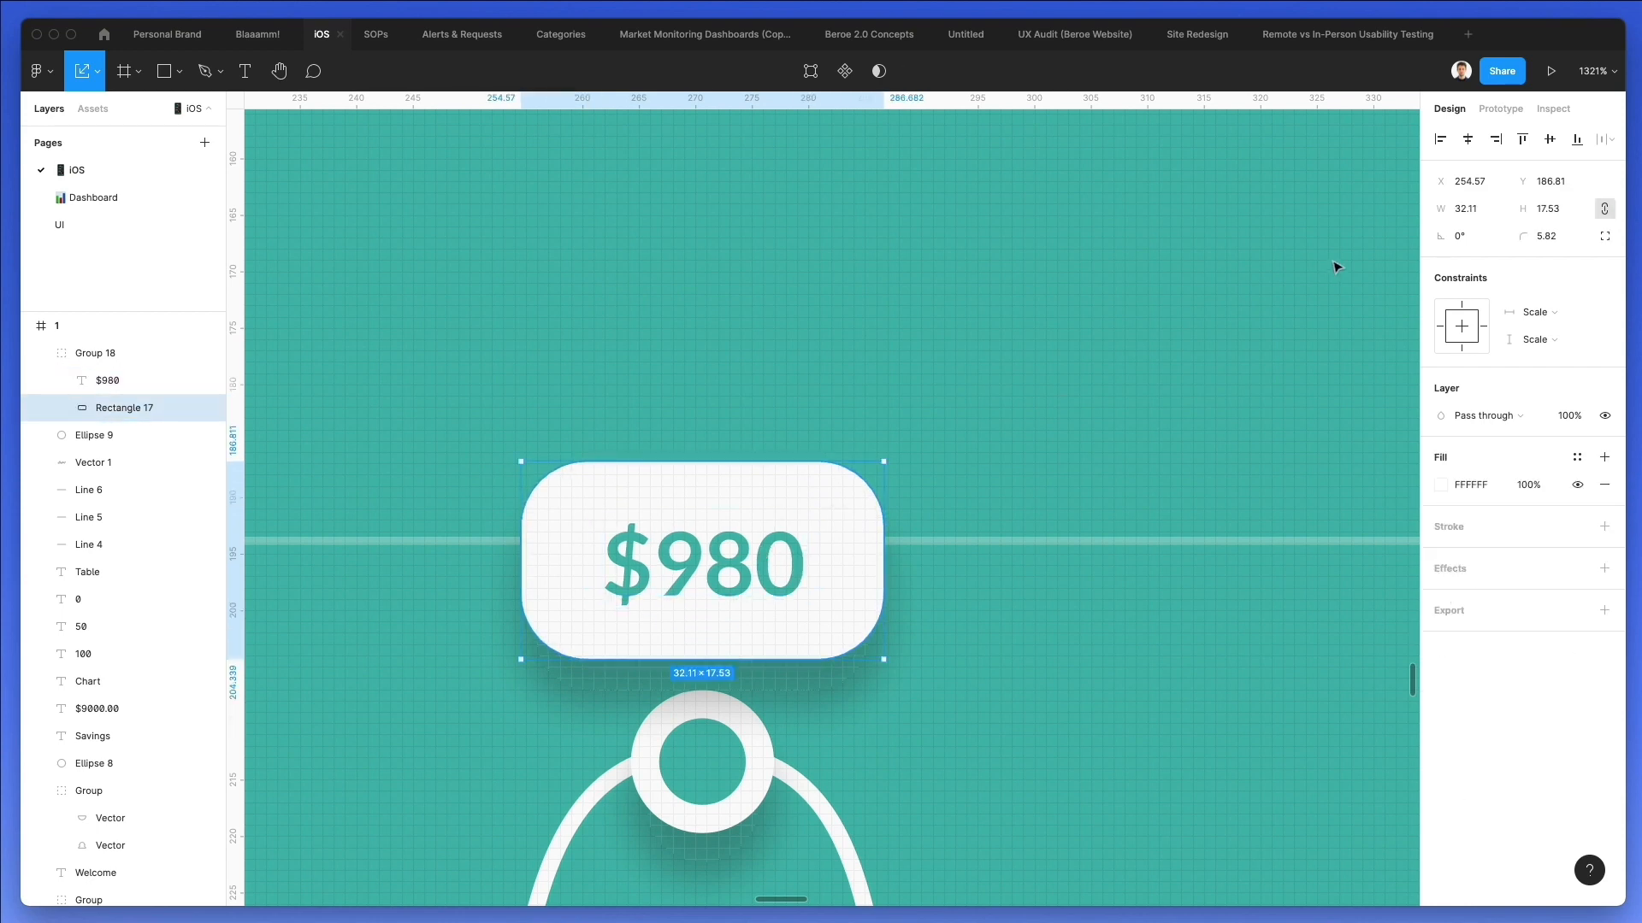
click(1451, 216)
text(33)
key(Return)
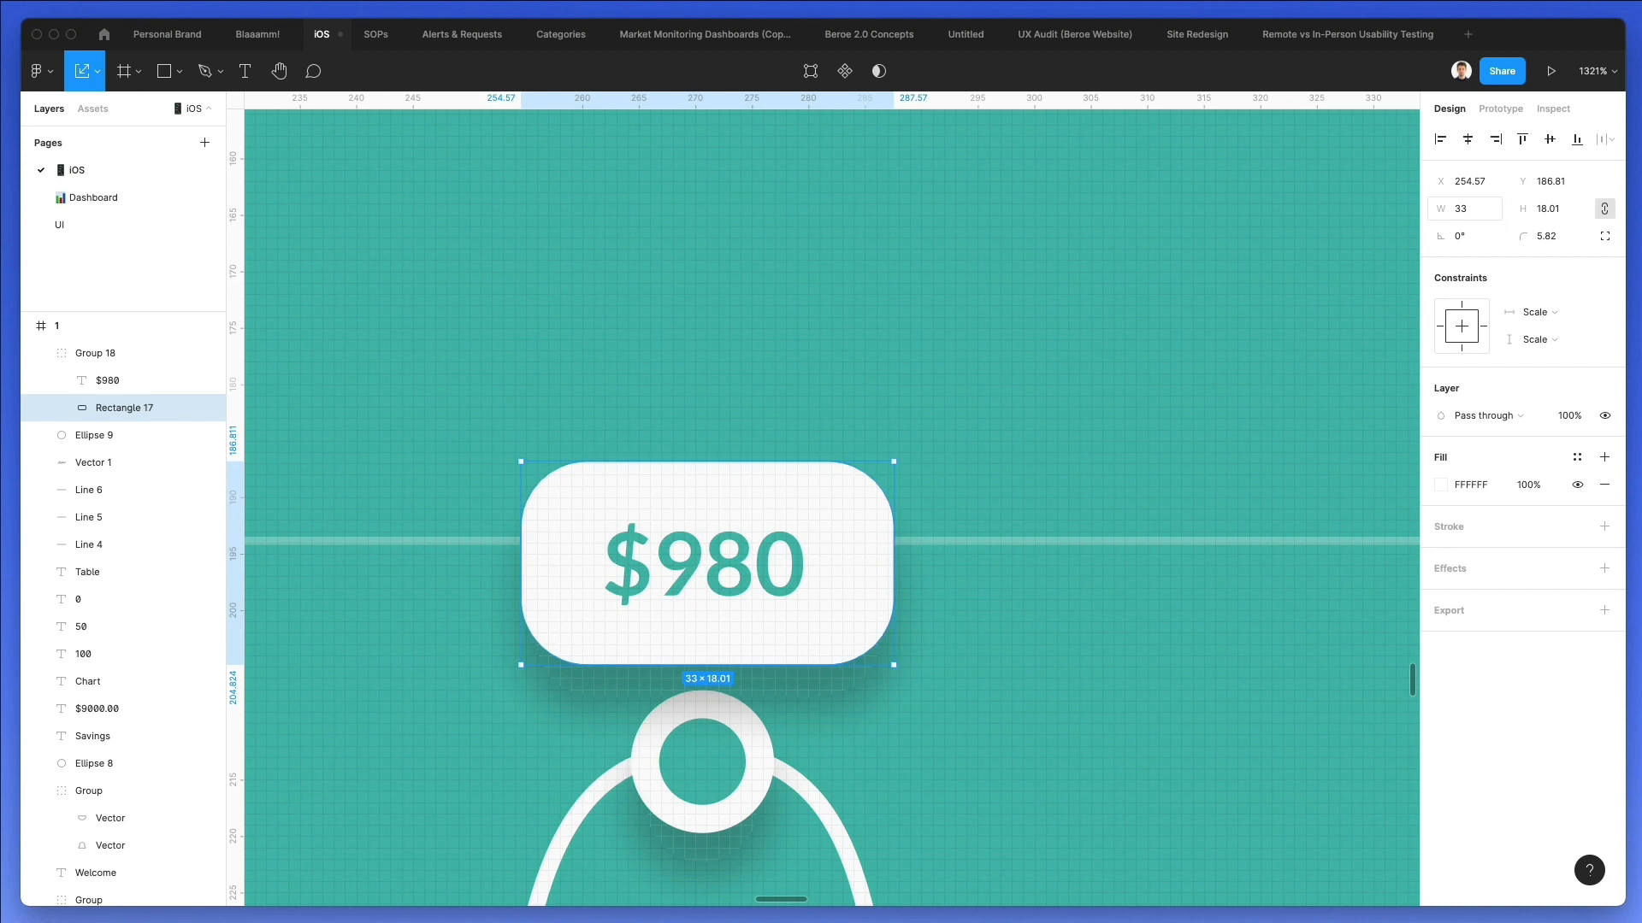
click(1604, 209)
click(1552, 214)
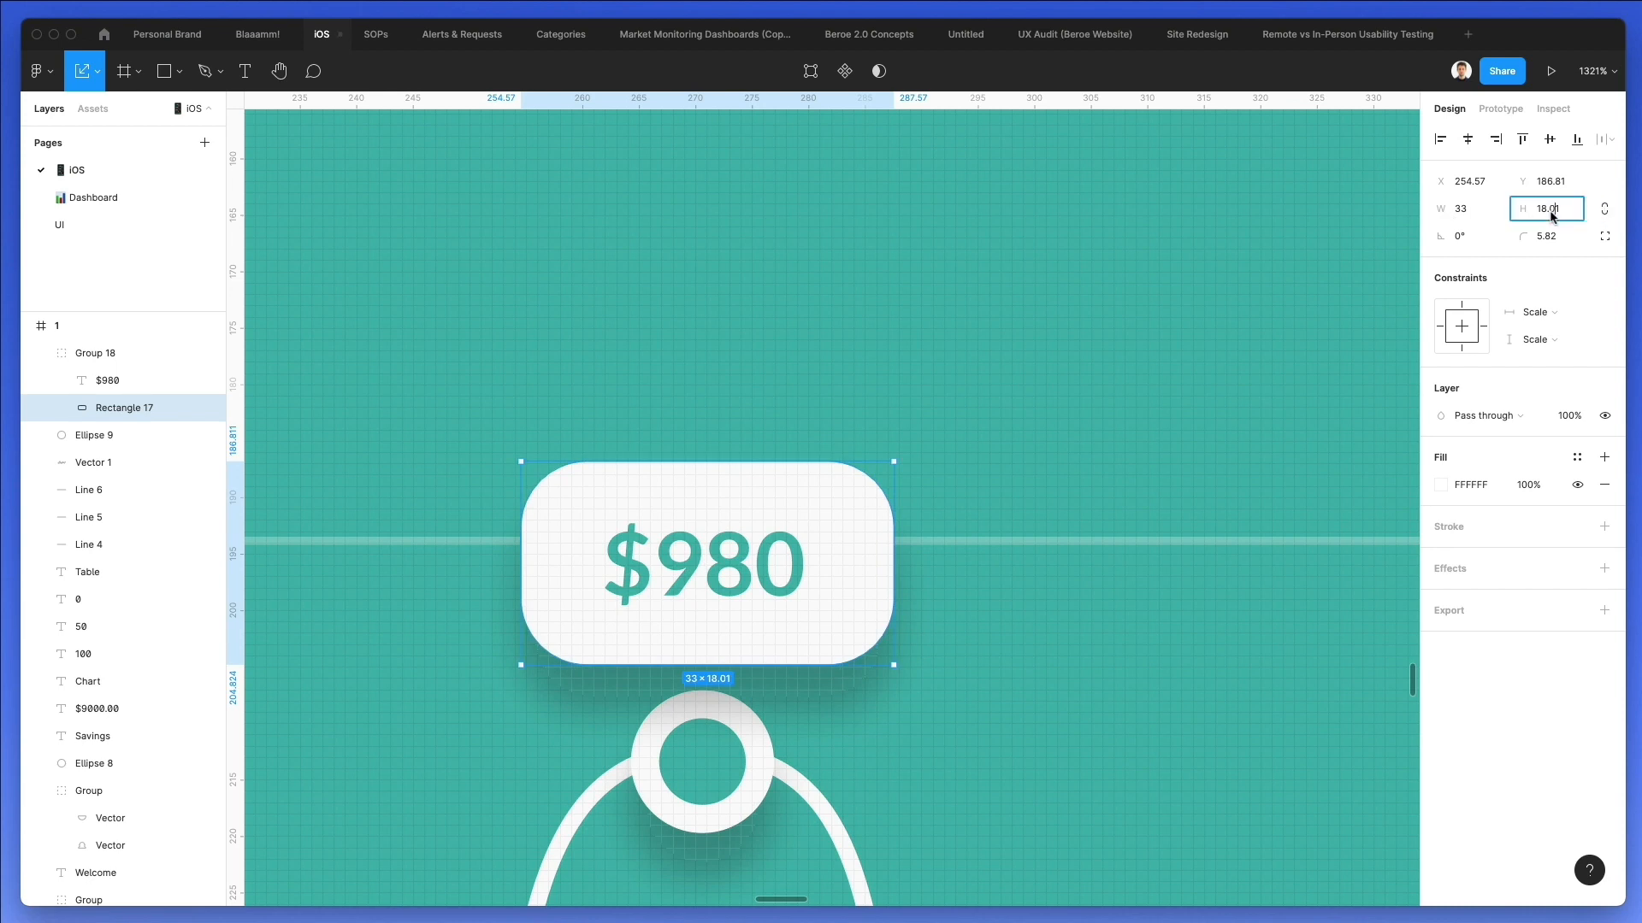
text(17)
key(Return)
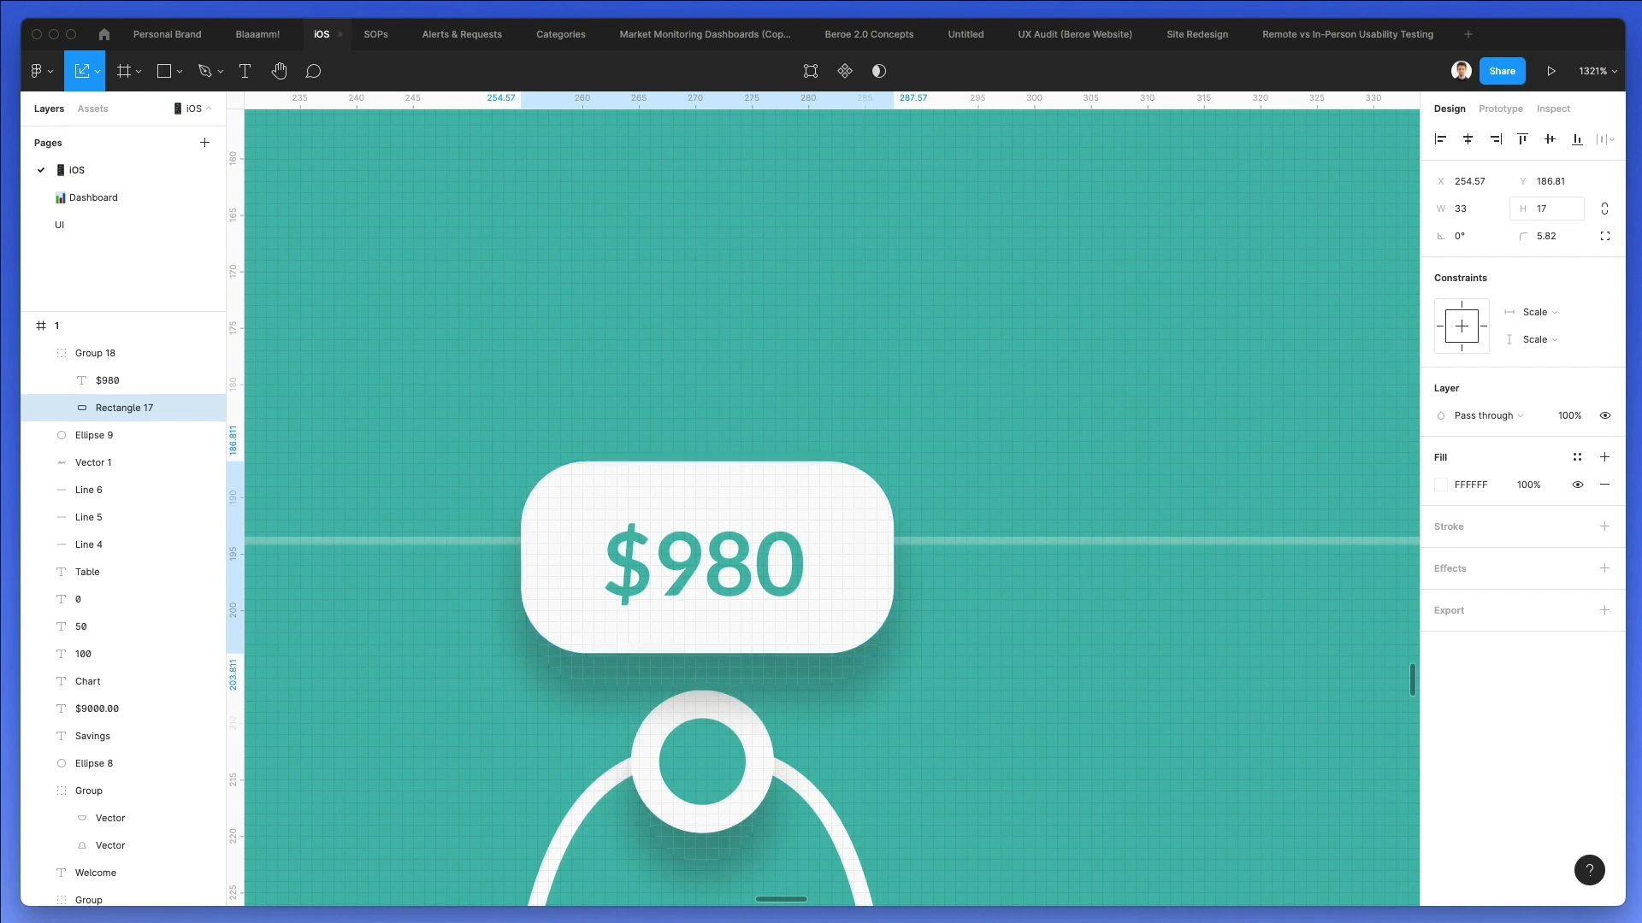
Nudge the "$980" text to X 262.73, Y 189.69 and scale its rounded rectangle down to about 30.88 × 15.91 px.
click(721, 560)
key(Up)
key(Right)
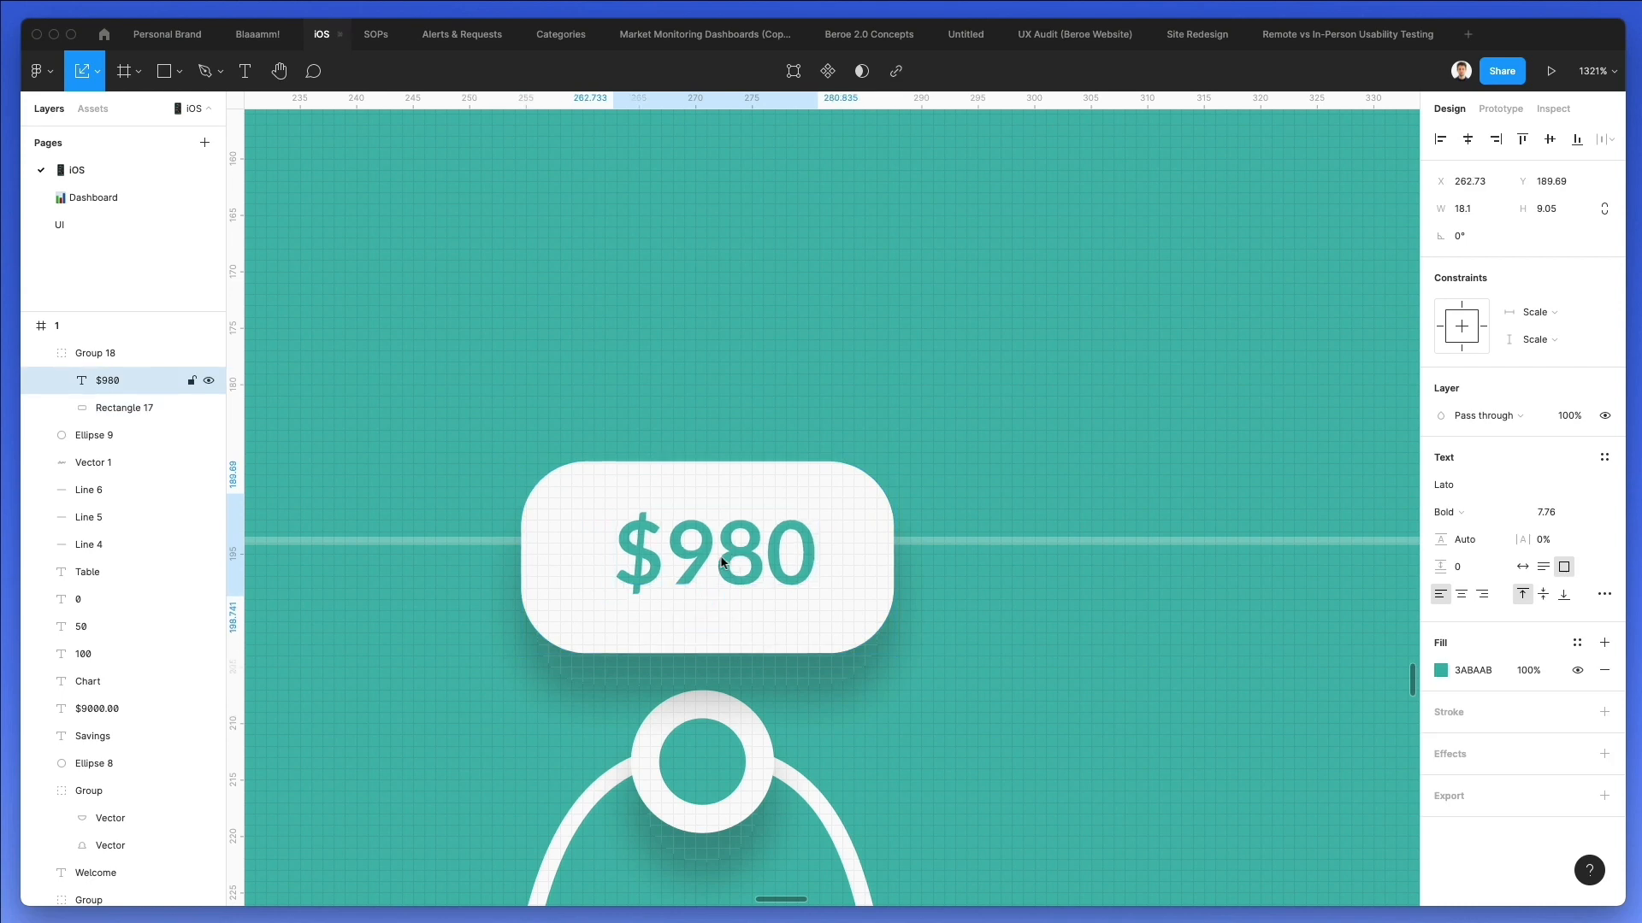
click(731, 643)
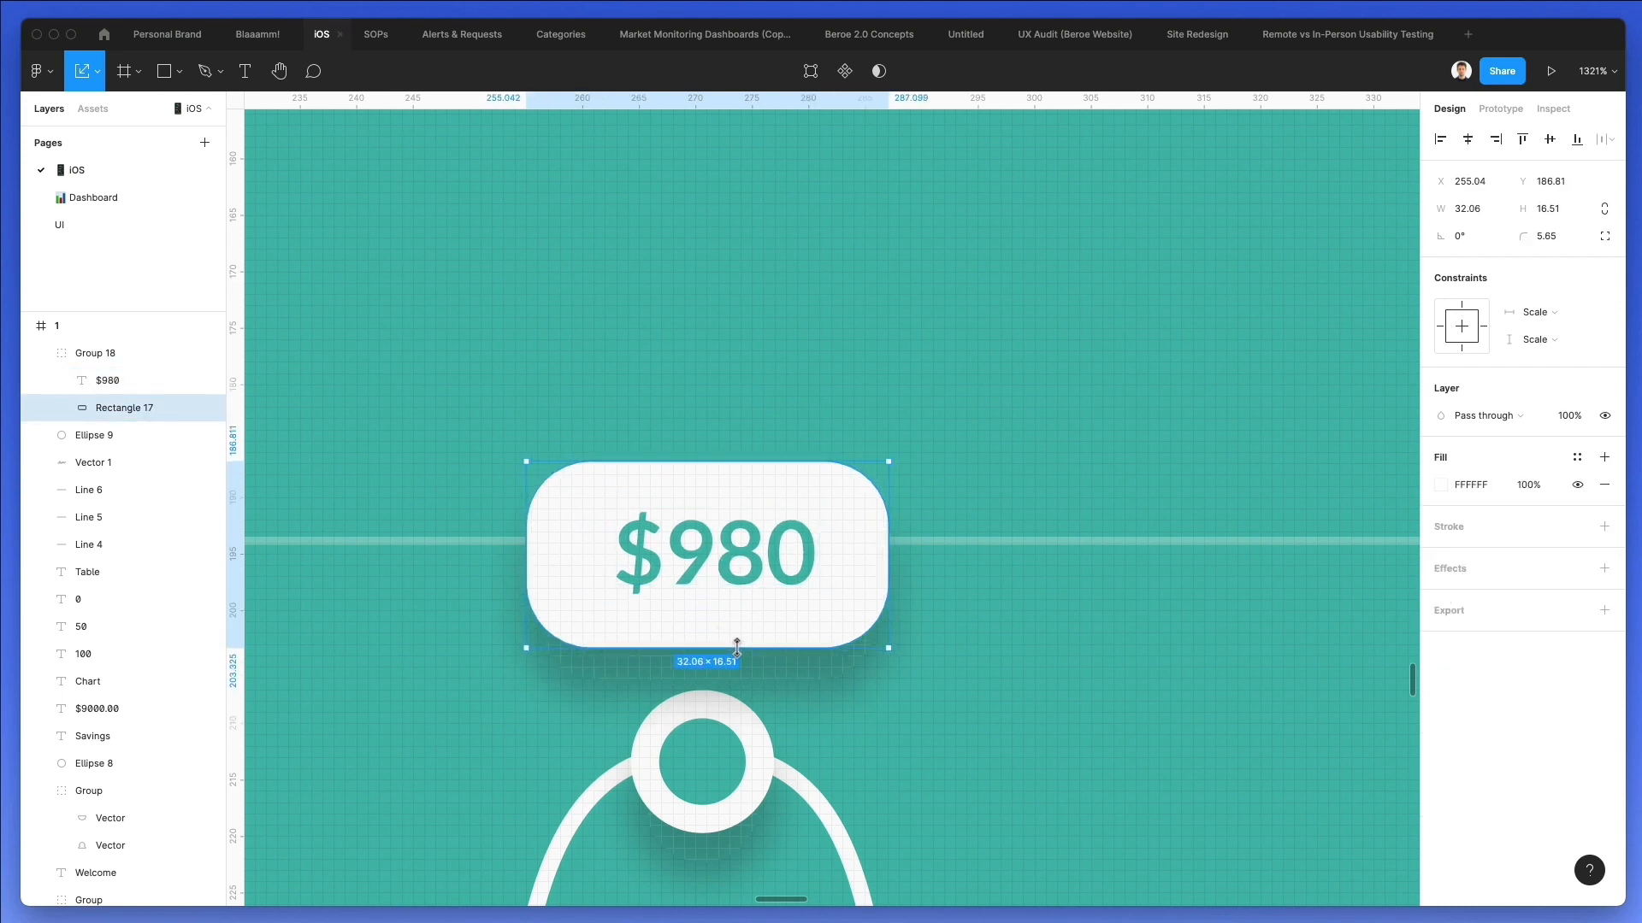
drag(737, 652, 738, 642)
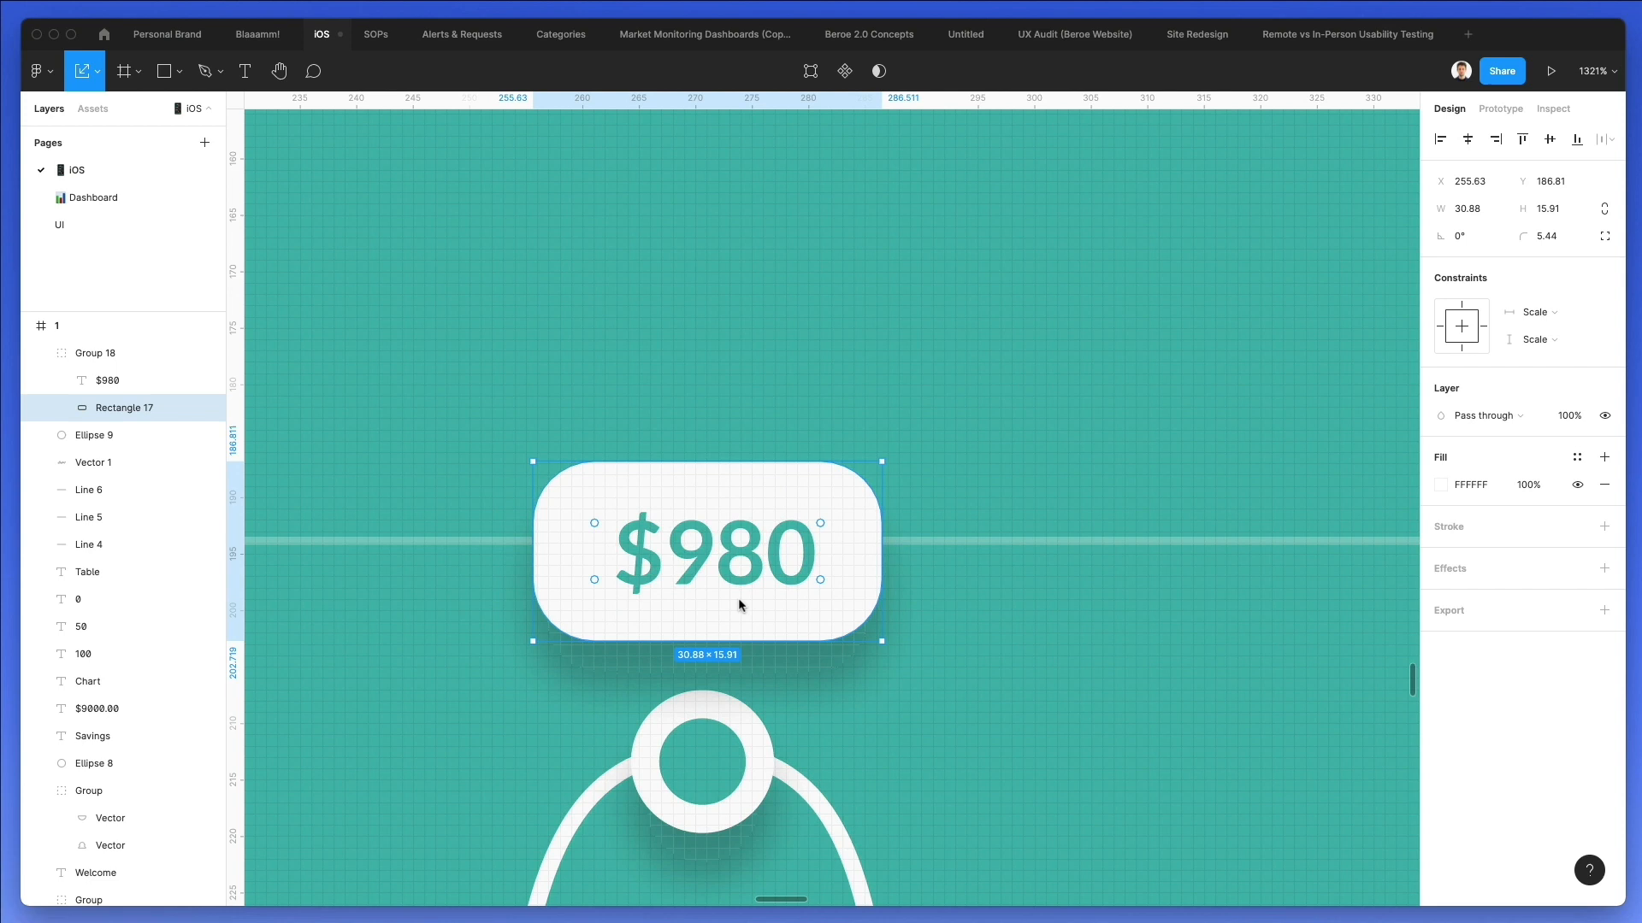
Centre the tooltip above the circle marker and place its "$980" text at X 262.73, Y 190.69.
shift+click(752, 554)
key(Left)
scroll(752, 554, down, 5)
click(674, 529)
key(v)
drag(654, 537, 663, 537)
click(722, 457)
double_click(754, 560)
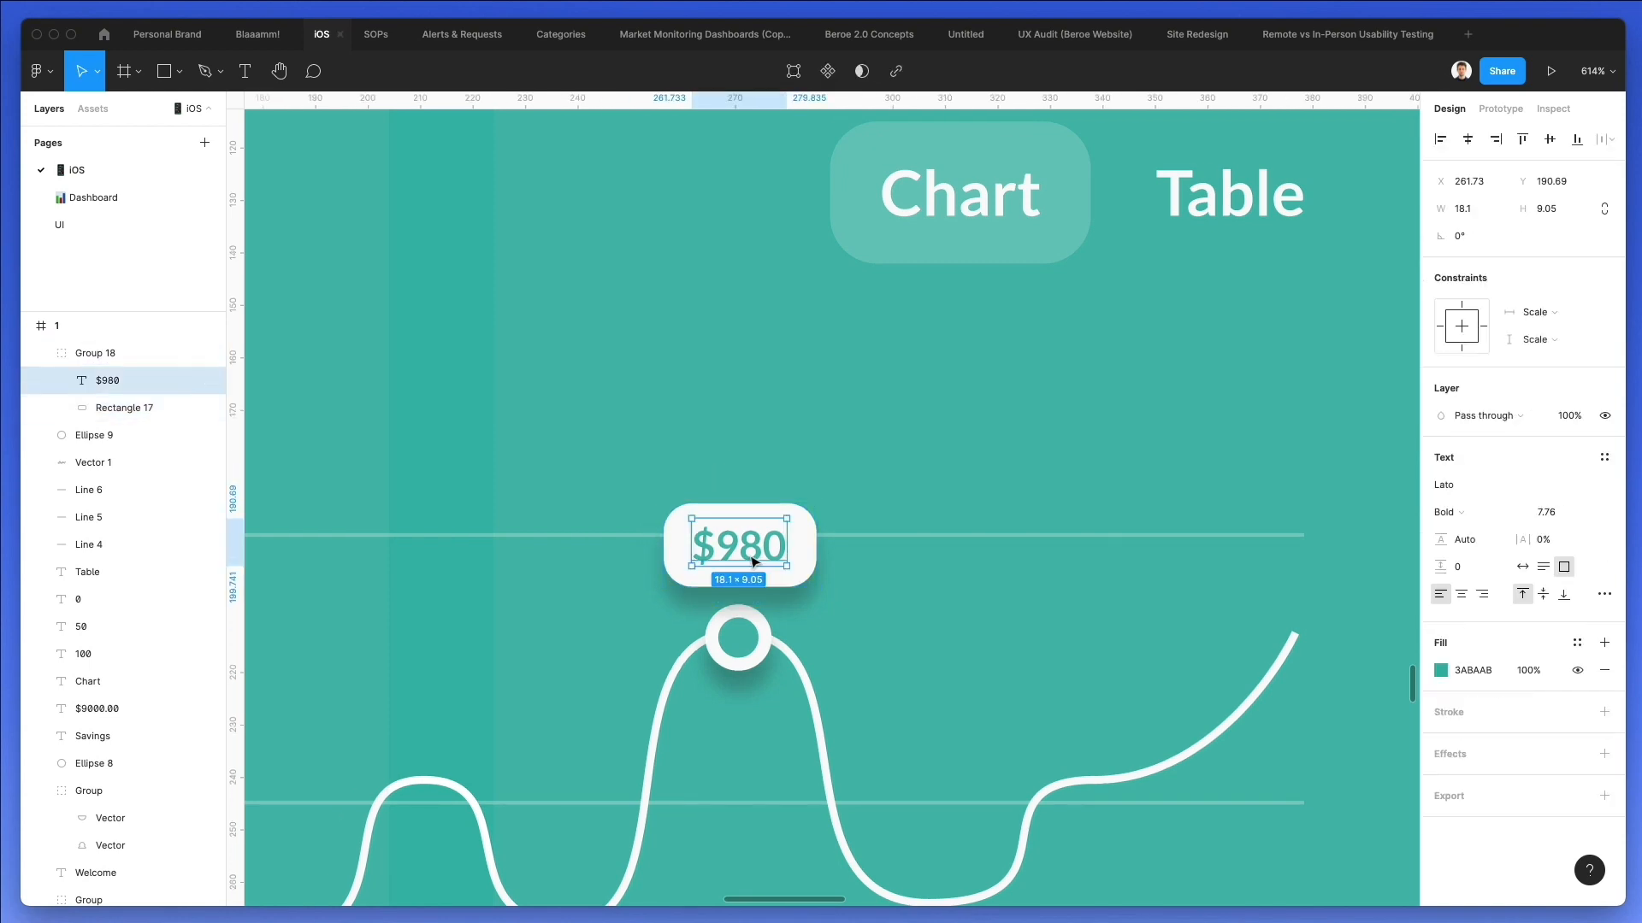
key(Right)
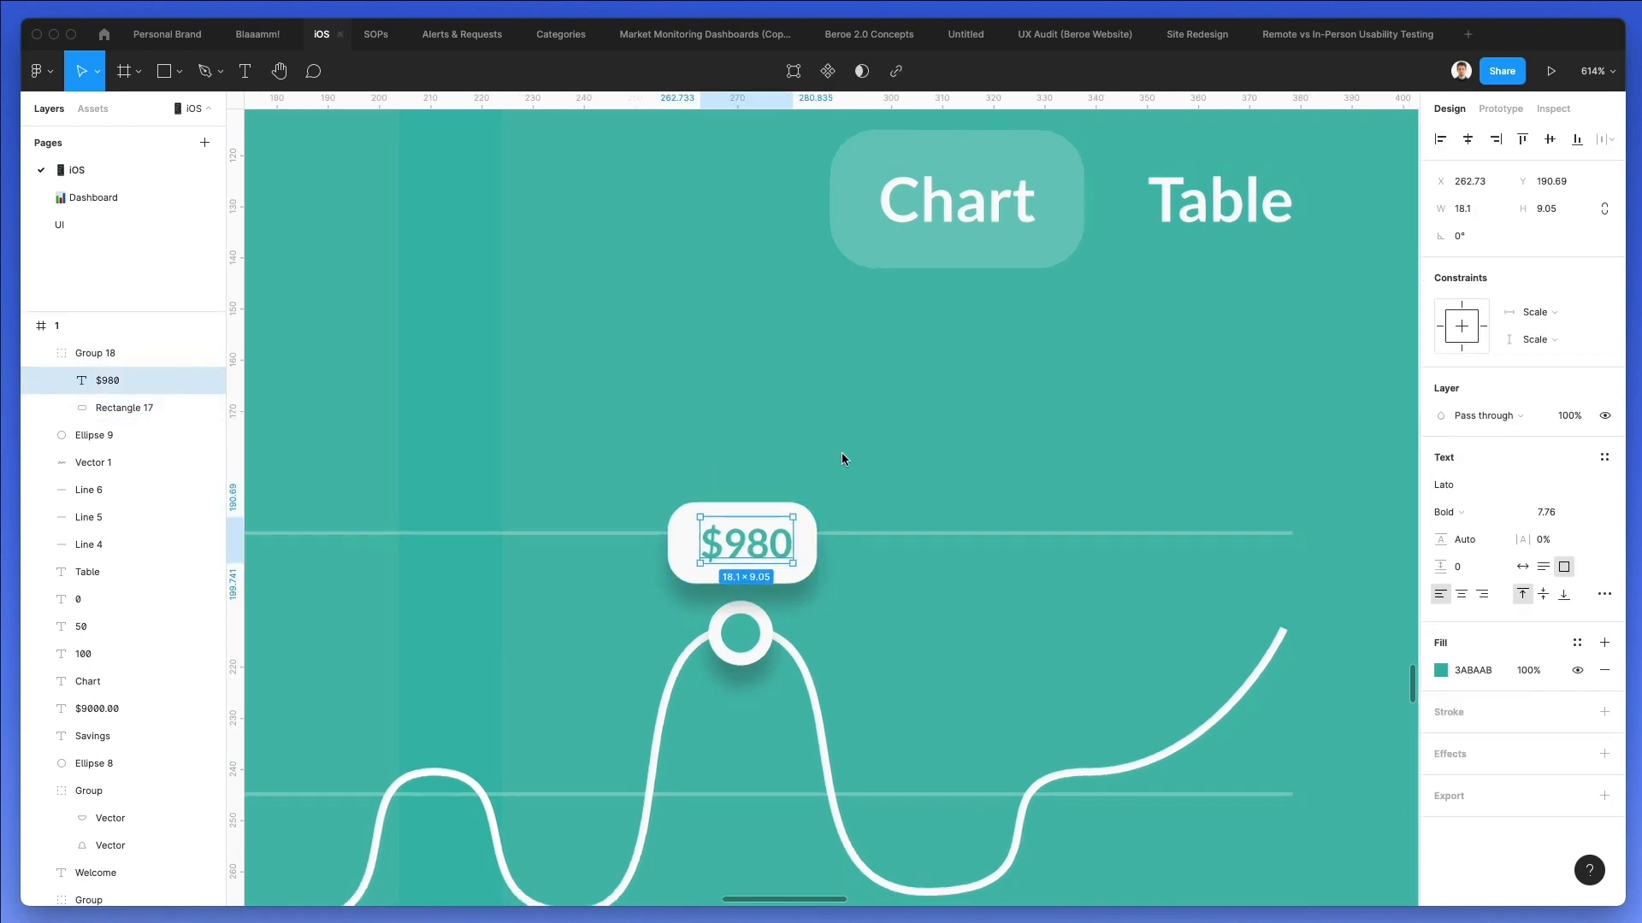
scroll(843, 455, down, 5)
click(843, 455)
scroll(847, 455, down, 2)
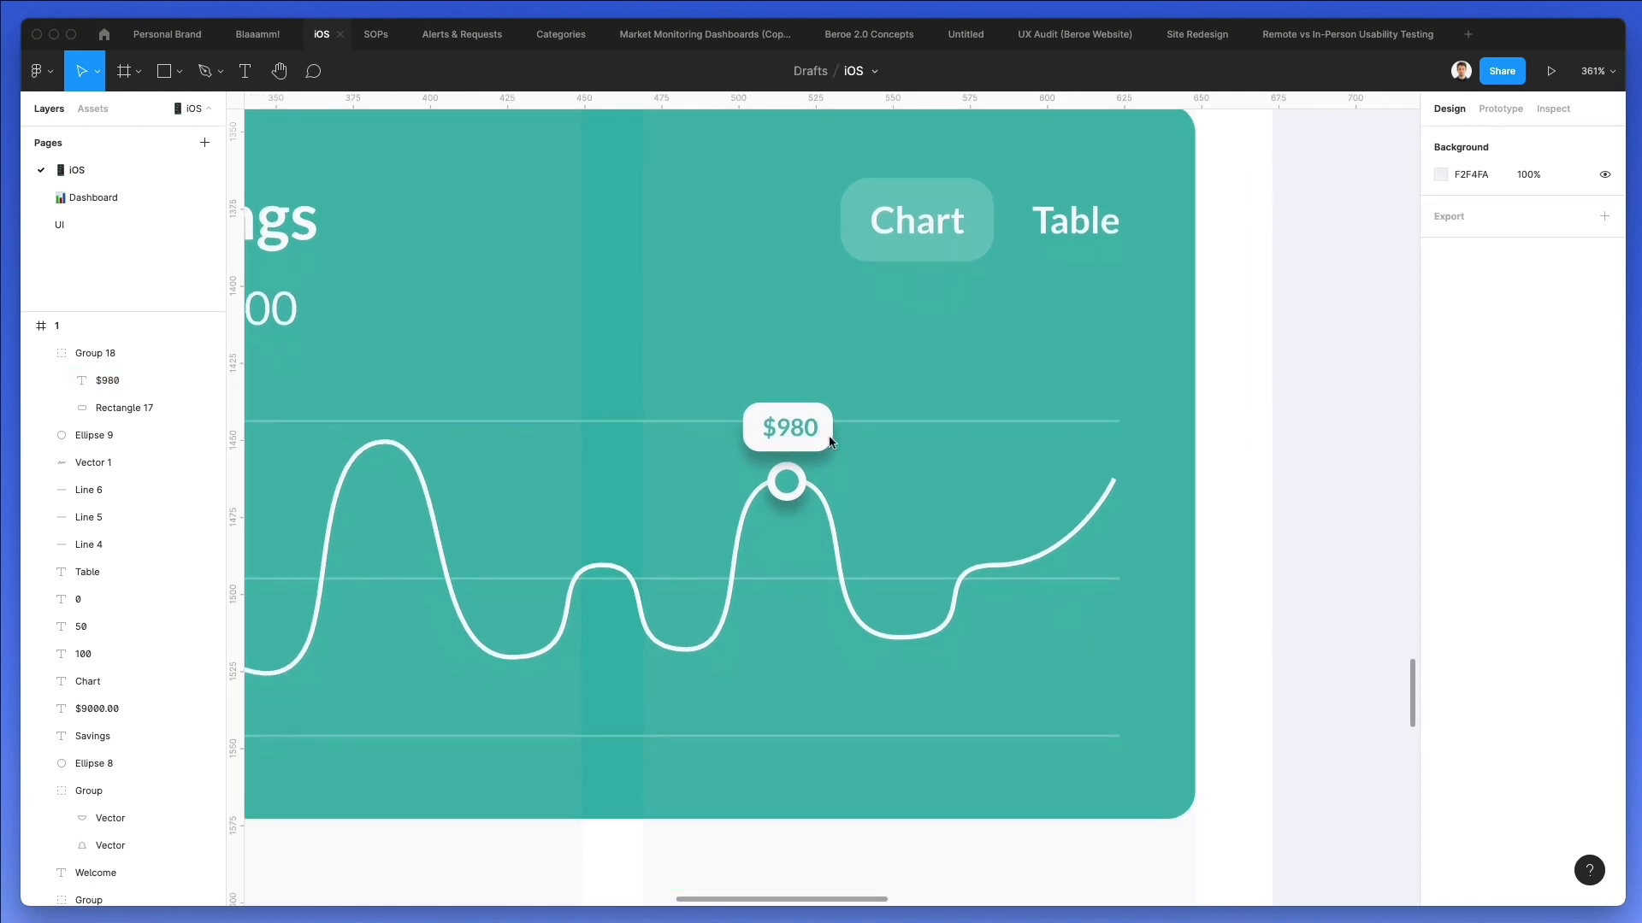
scroll(876, 480, down, 3)
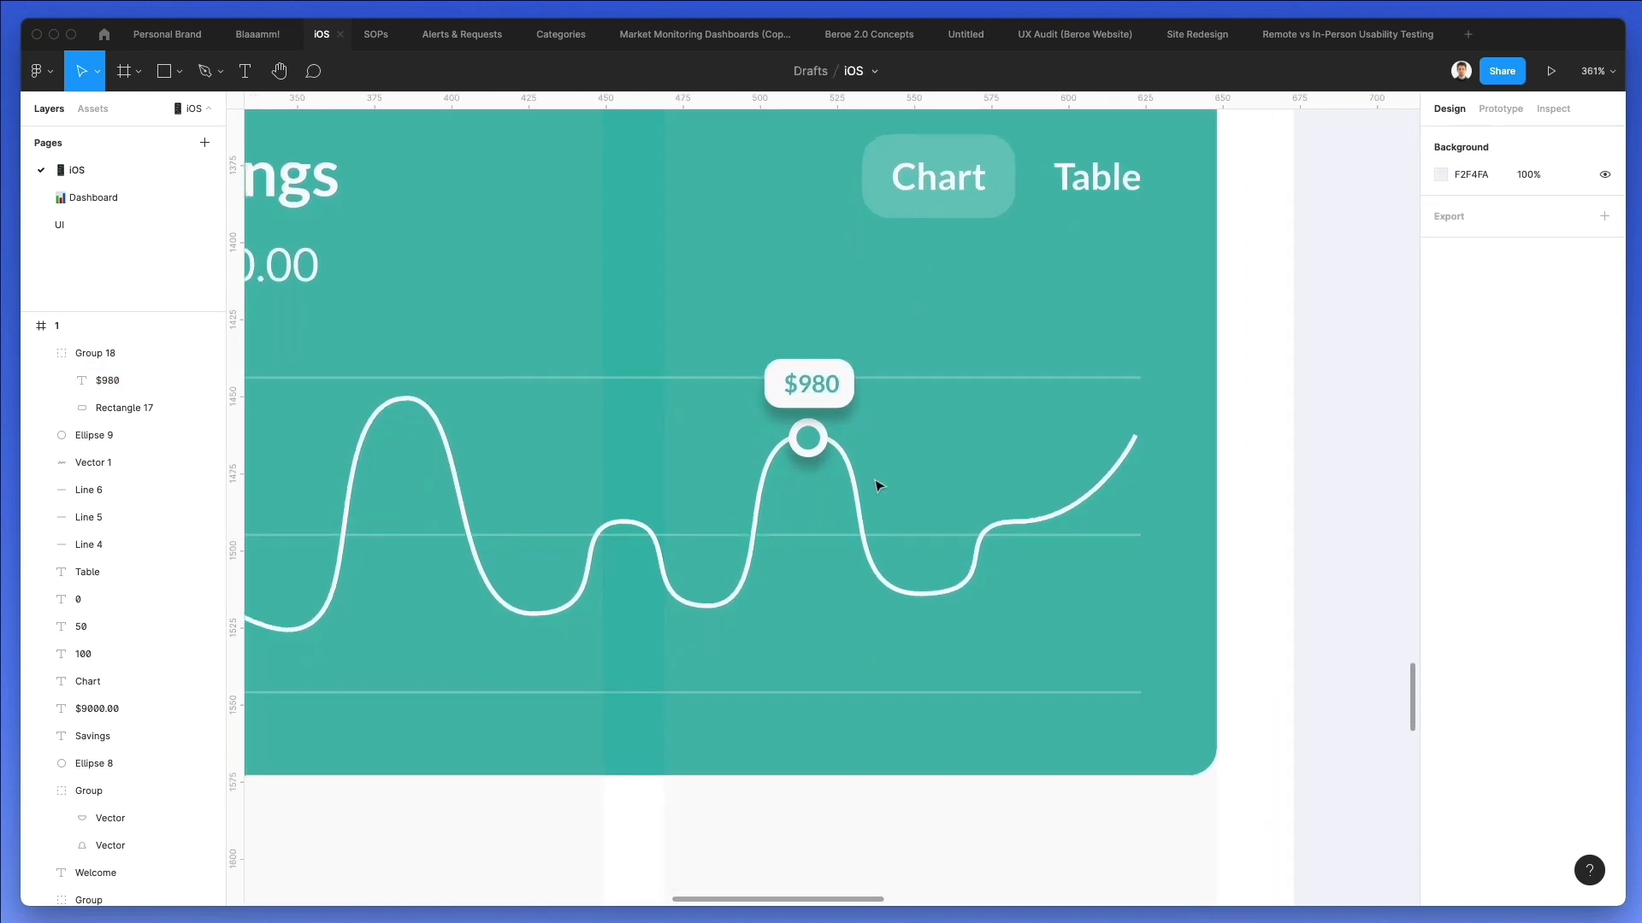
scroll(872, 480, down, 3)
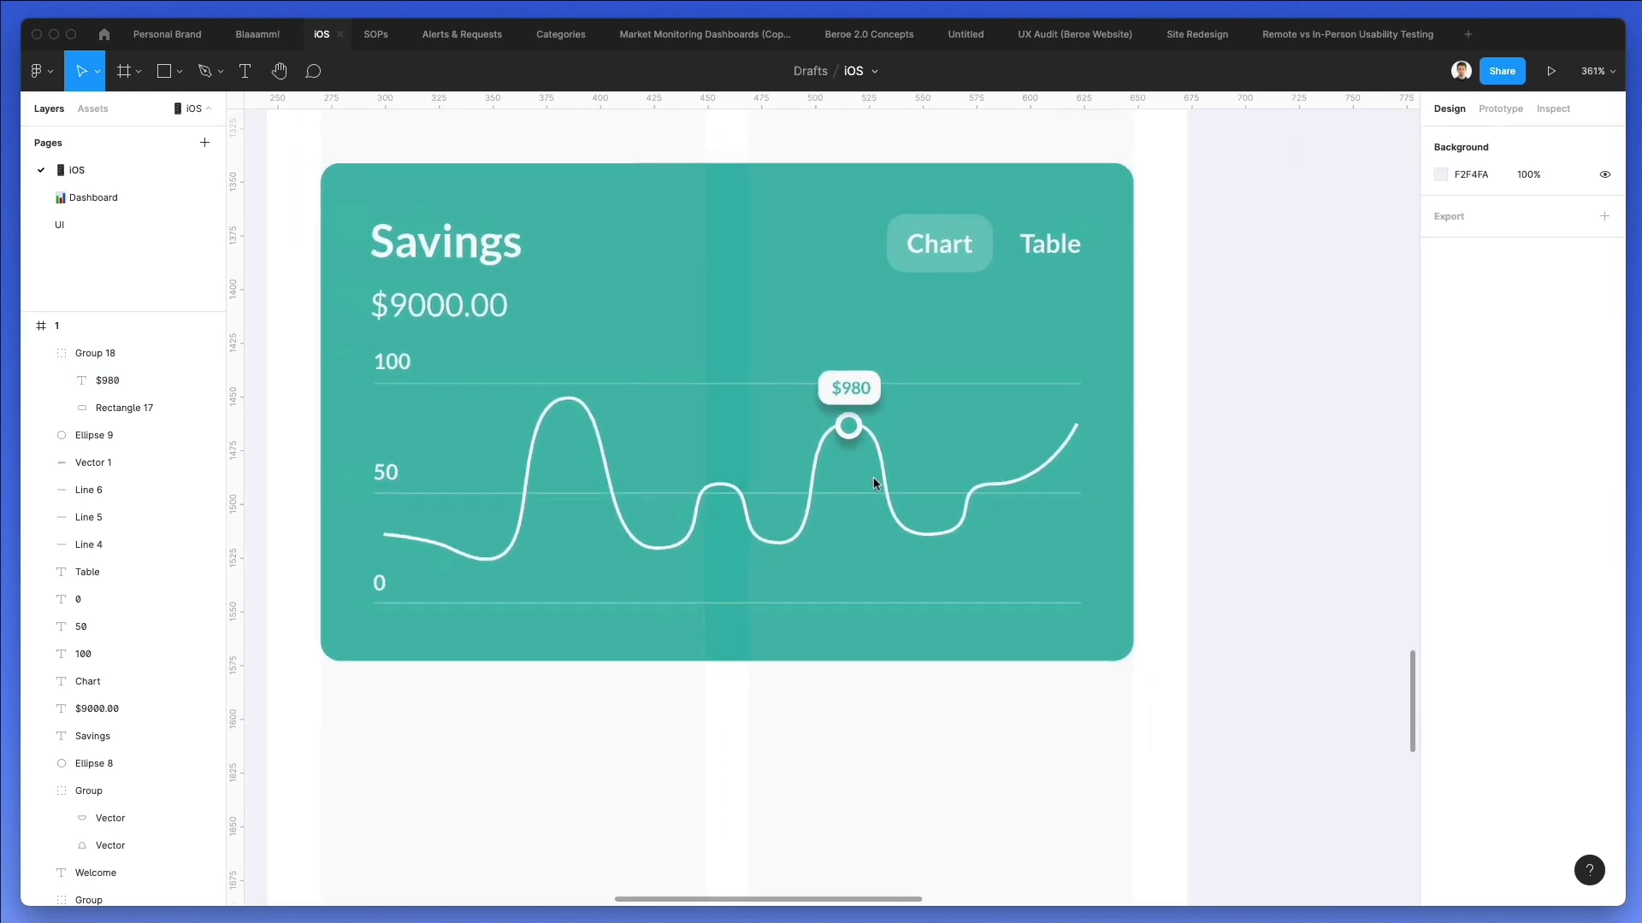
Set the font size of the "100", "50" and "0" axis labels to 9.
click(387, 361)
shift+click(391, 474)
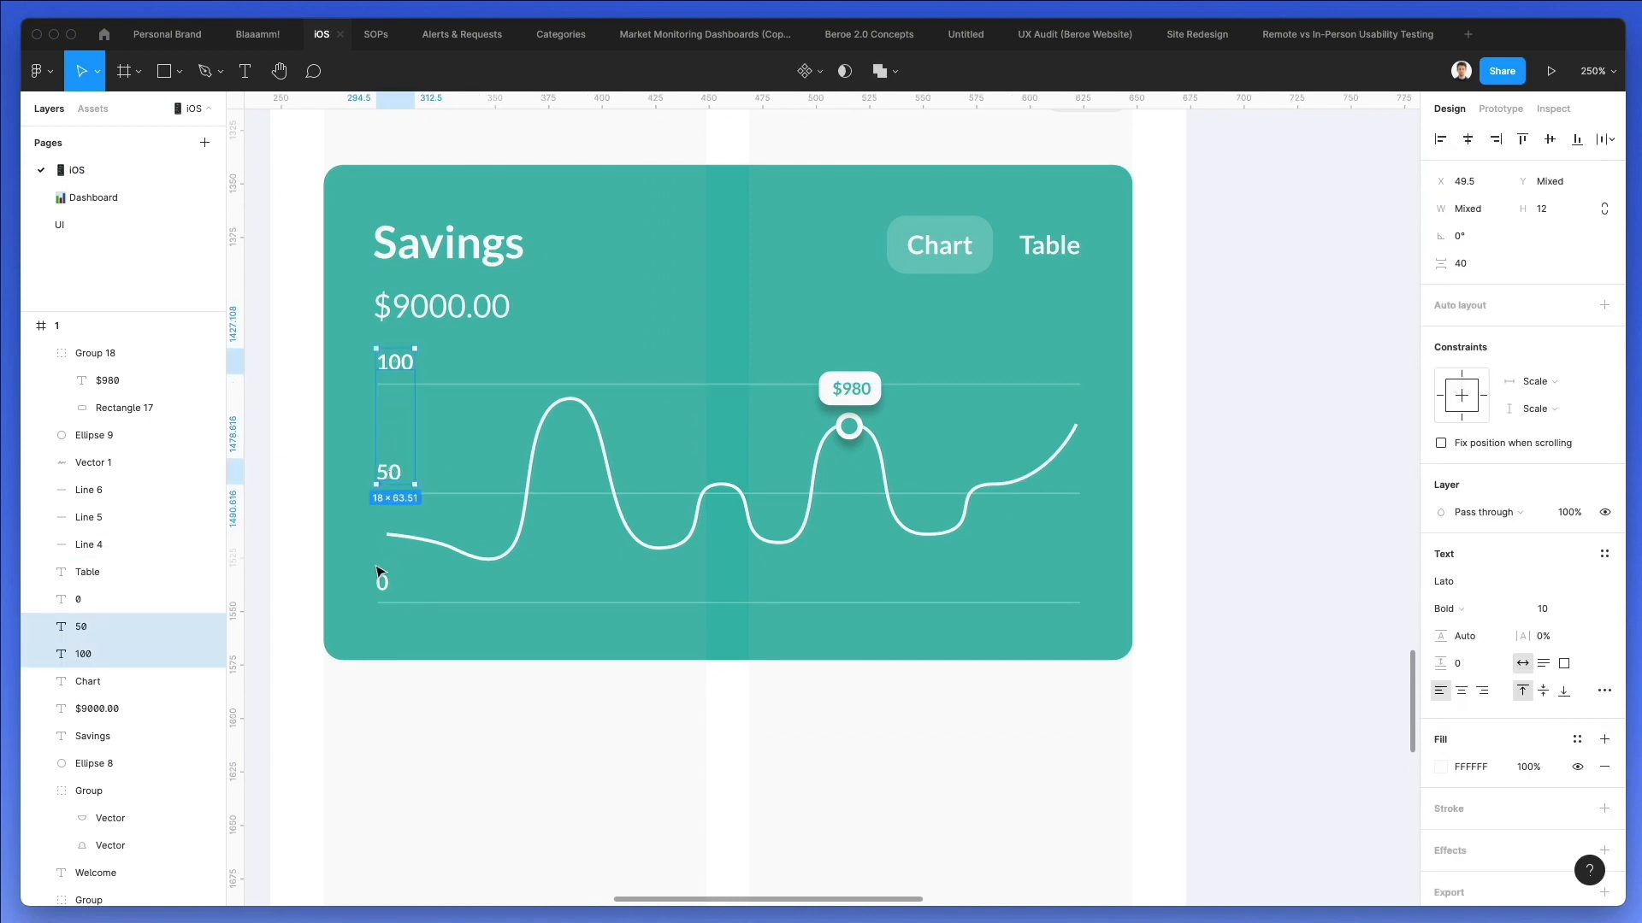
shift+click(383, 582)
click(1544, 611)
text(9)
key(Return)
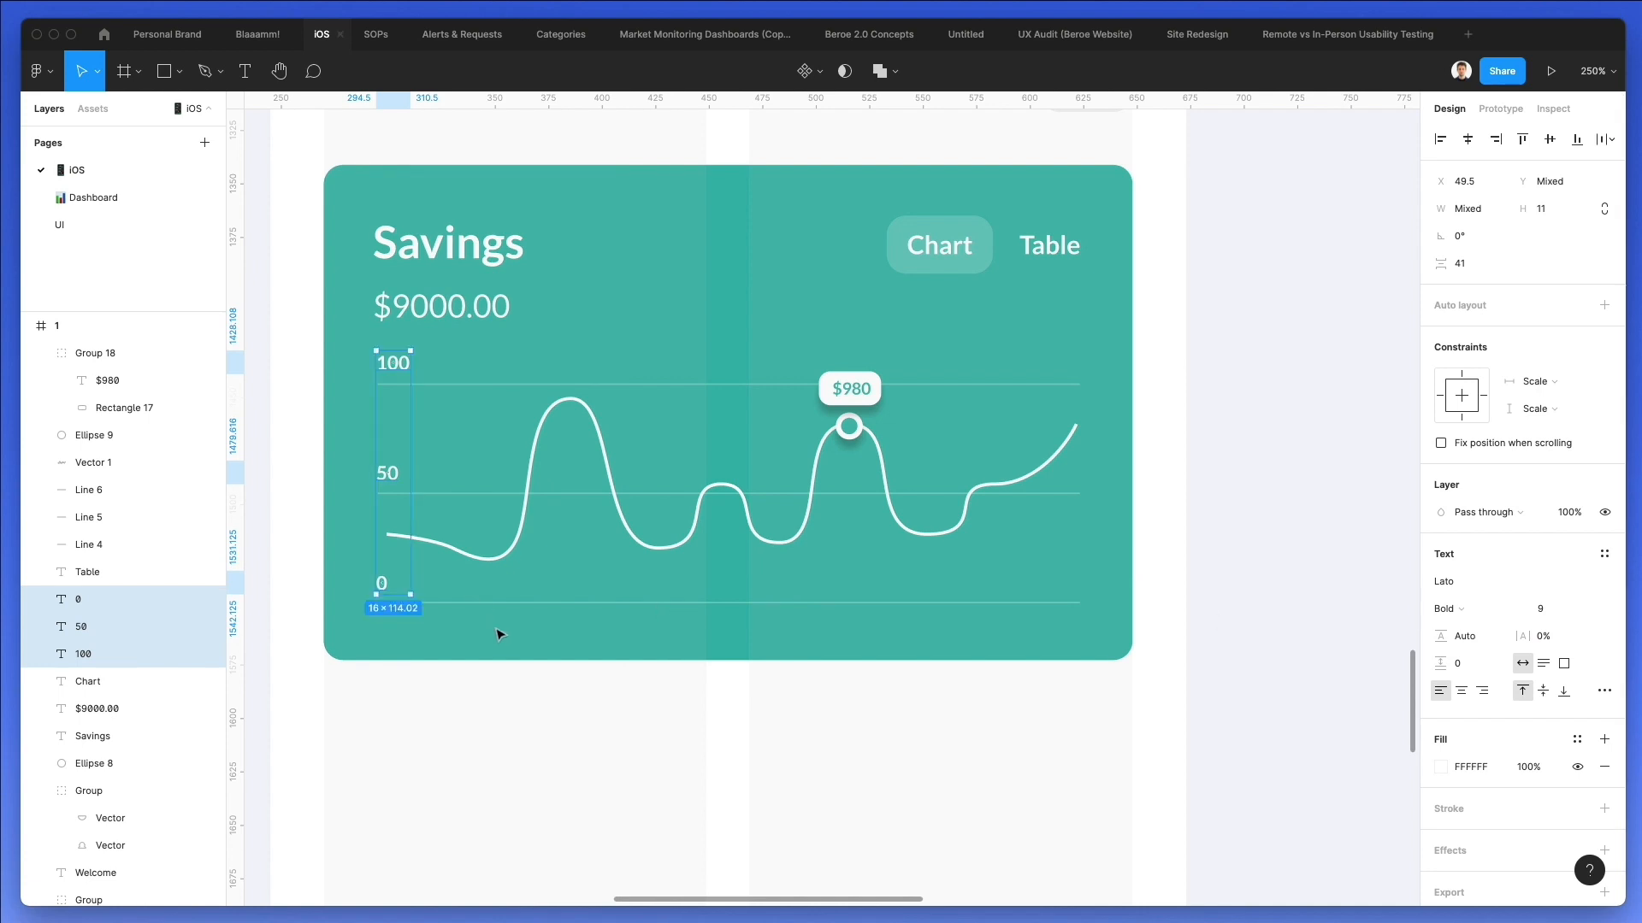
click(500, 634)
Copy the "0" label to below the lowest grid line, change its text to "Jan" and place it at Y 303.64.
click(381, 583)
drag(381, 583, 458, 630)
double_click(455, 626)
text(Jan)
key(Escape)
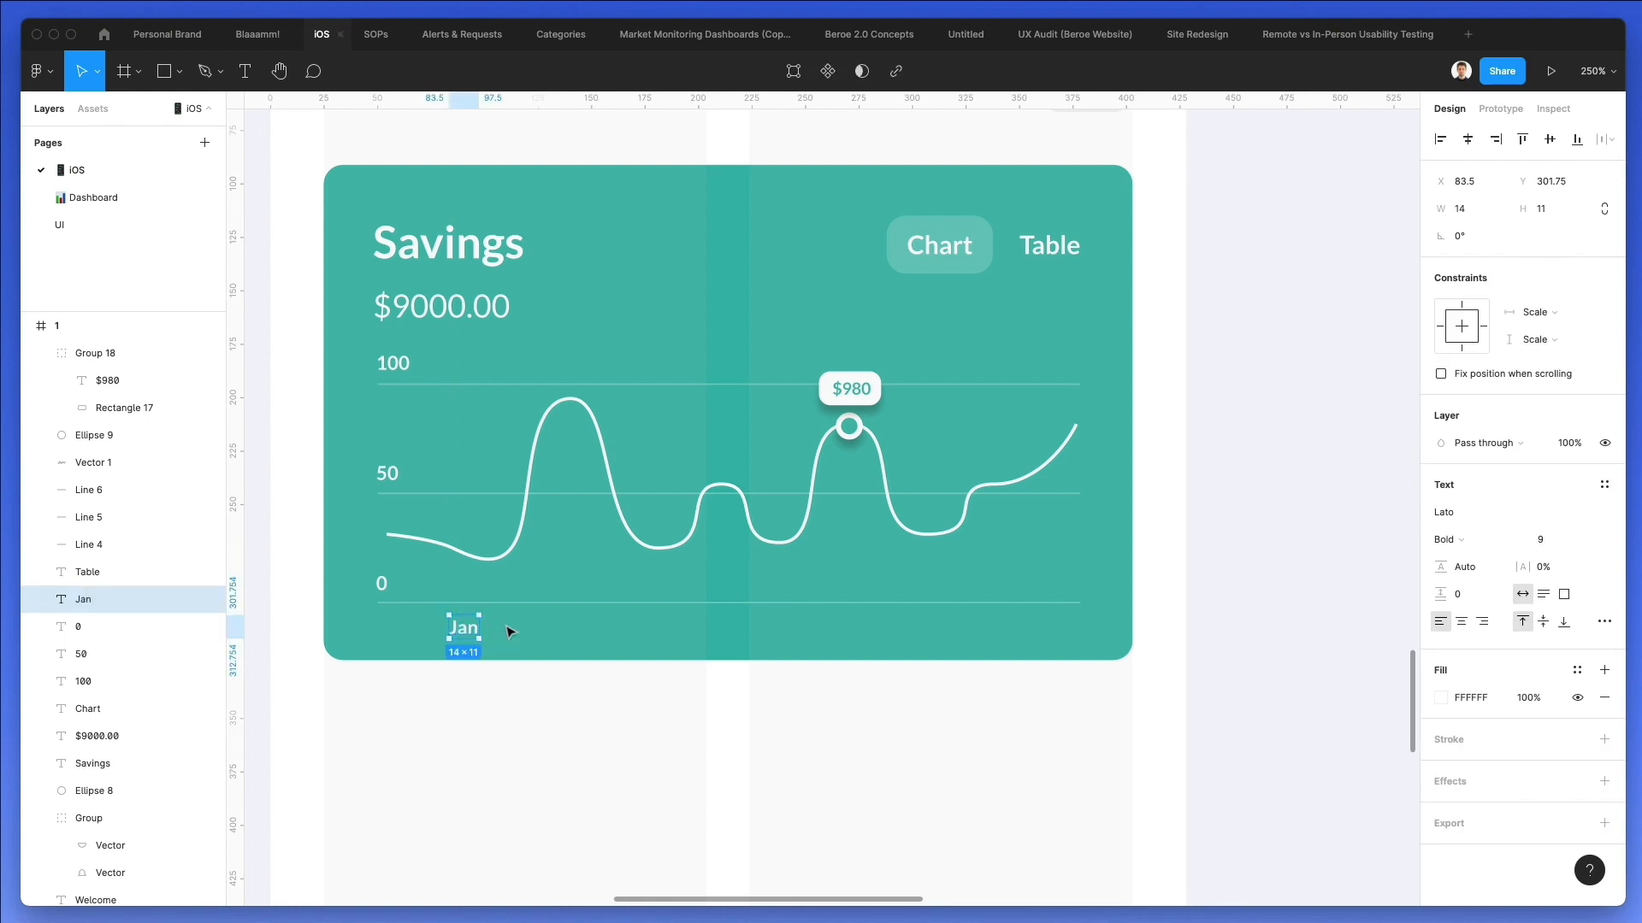
key(Escape)
scroll(492, 629, down, 1)
click(477, 621)
drag(477, 620, 476, 624)
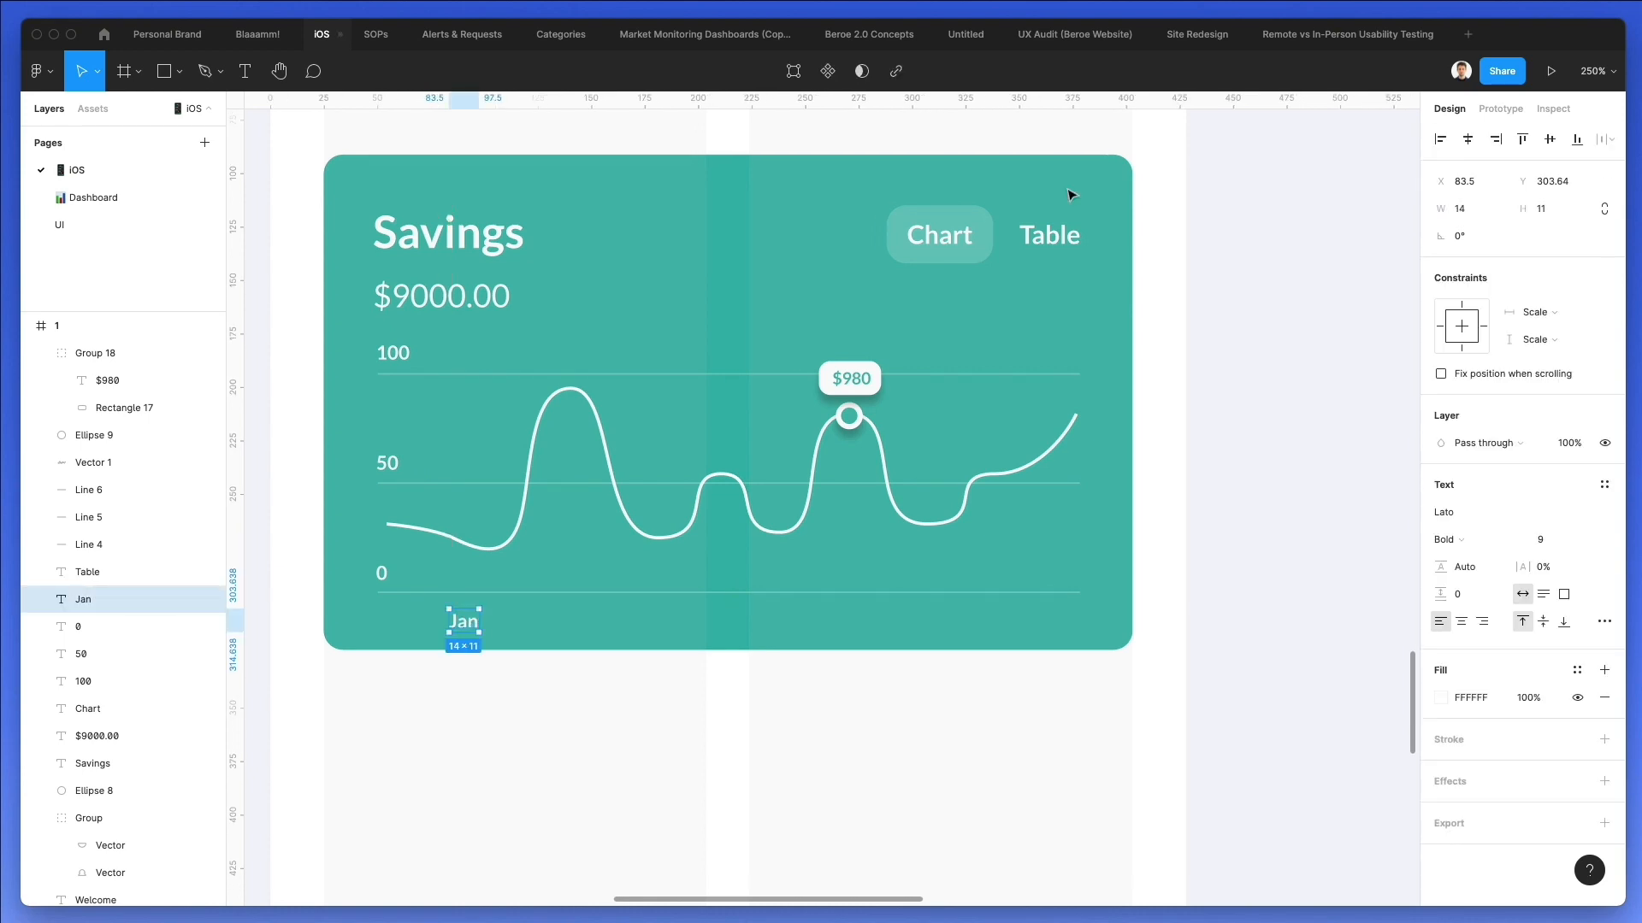
click(1147, 1)
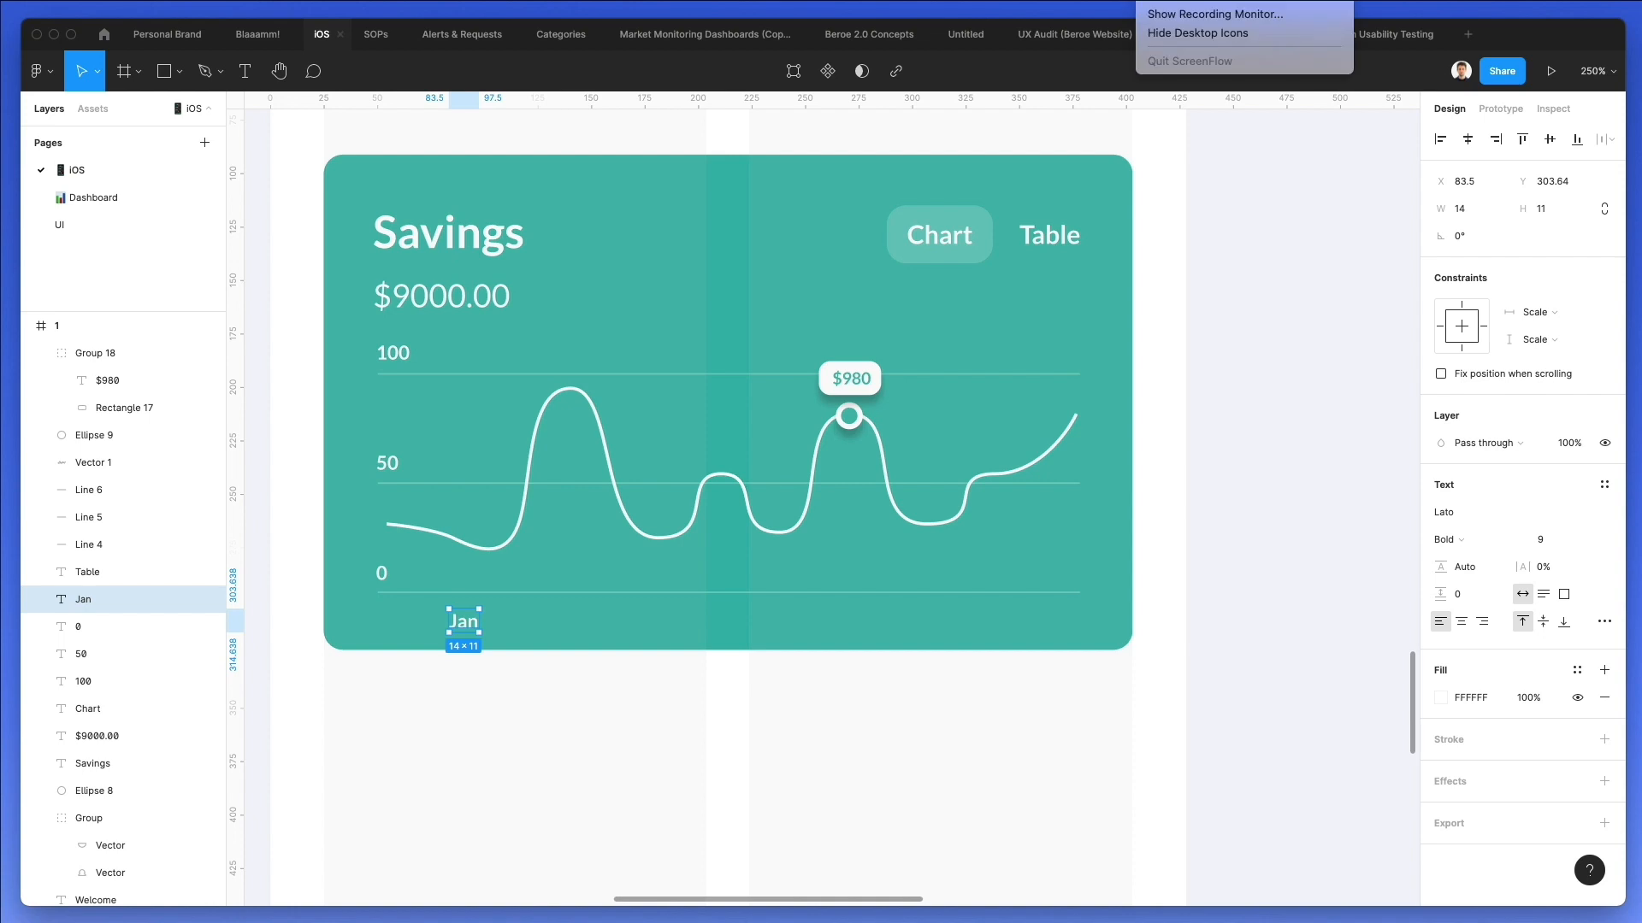
click(652, 674)
Duplicate the "Jan" label into a row of five evenly spaced labels and centre the row beneath the chart.
drag(462, 628, 615, 619)
key(super+d)
key(super+d)
key(super+d)
drag(1180, 596, 437, 661)
drag(620, 627, 573, 627)
click(589, 694)
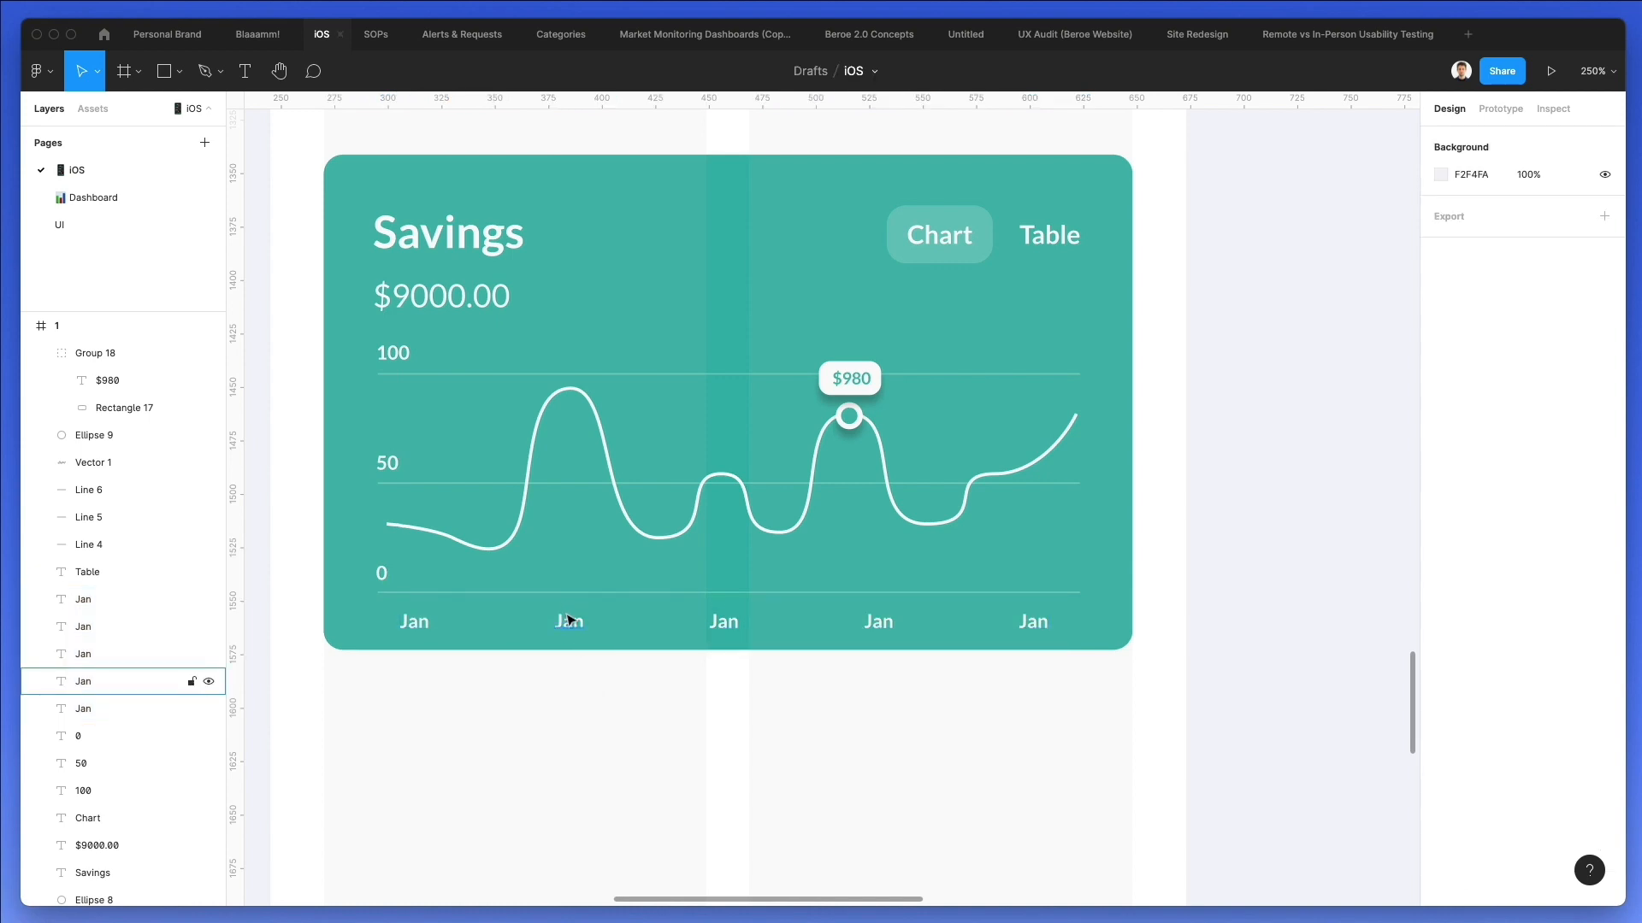
Centre-align the text of all five month labels.
click(568, 620)
drag(1139, 674, 338, 616)
click(1462, 688)
click(619, 773)
Change the second to fifth month labels to "Feb", "Mar", "Apr" and "May".
double_click(570, 622)
text(Feb)
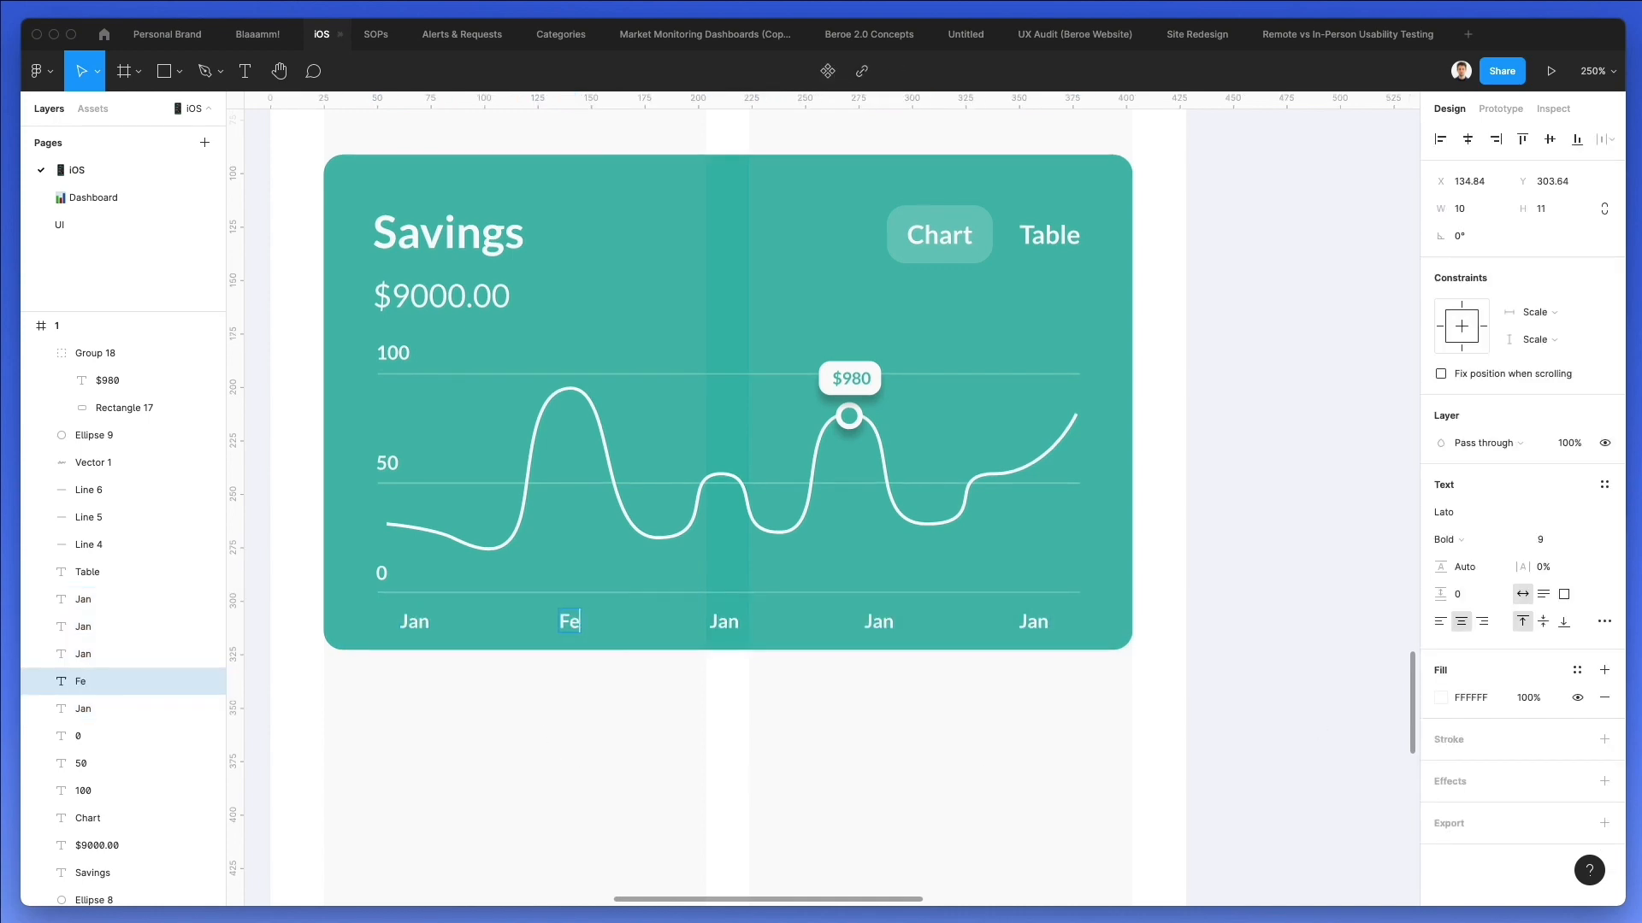
double_click(723, 617)
text(Mar)
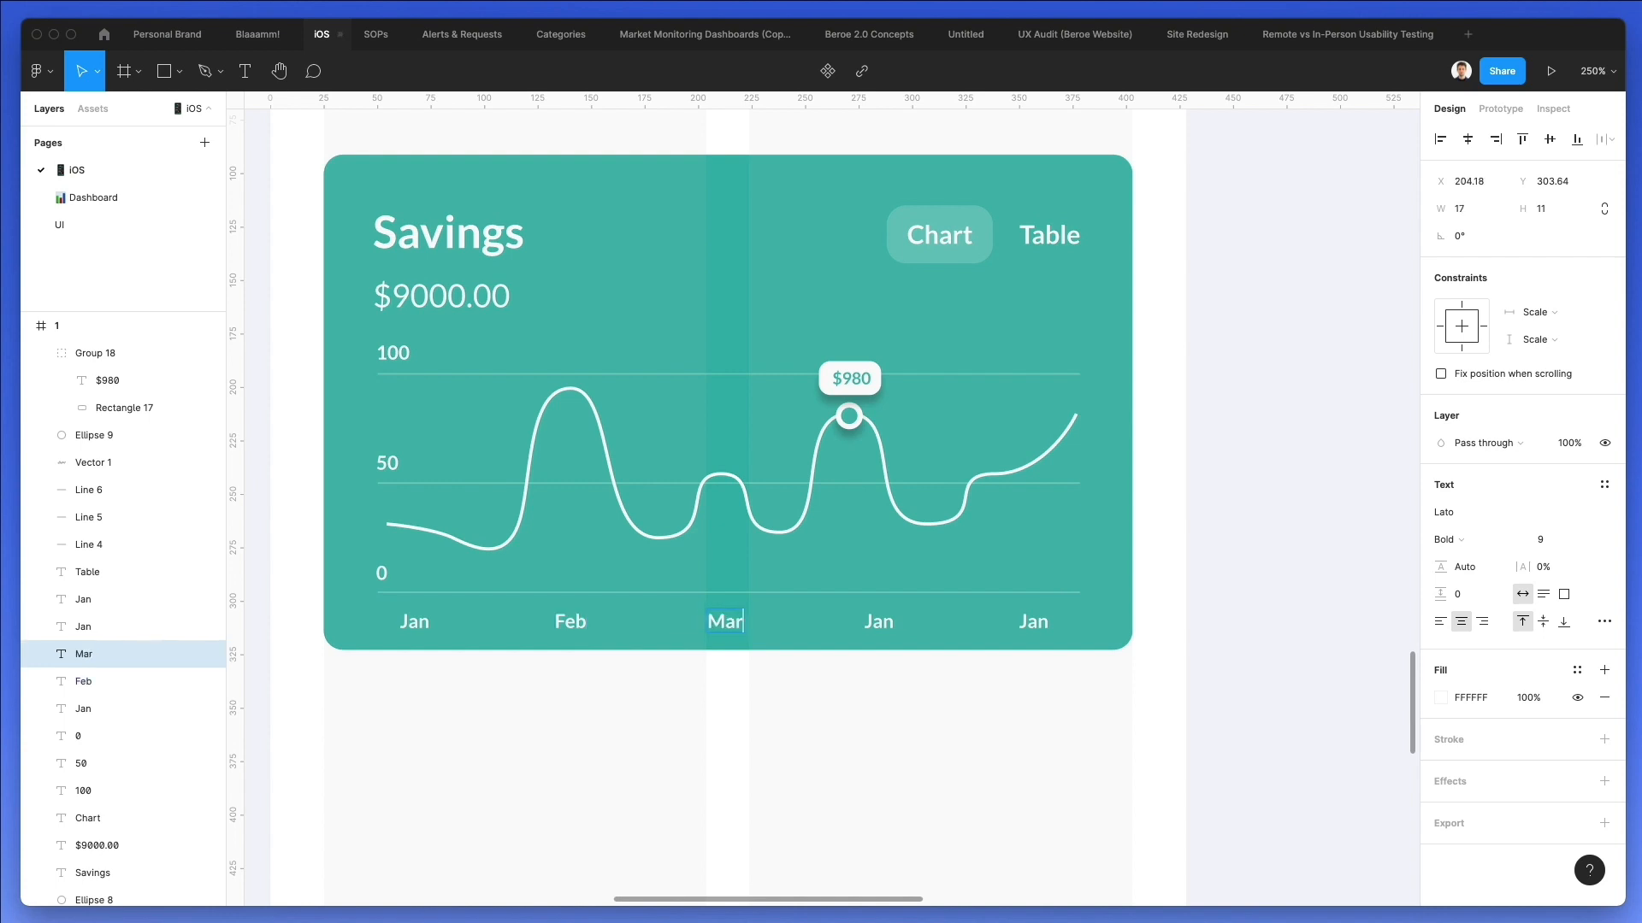
double_click(889, 614)
text(Apr)
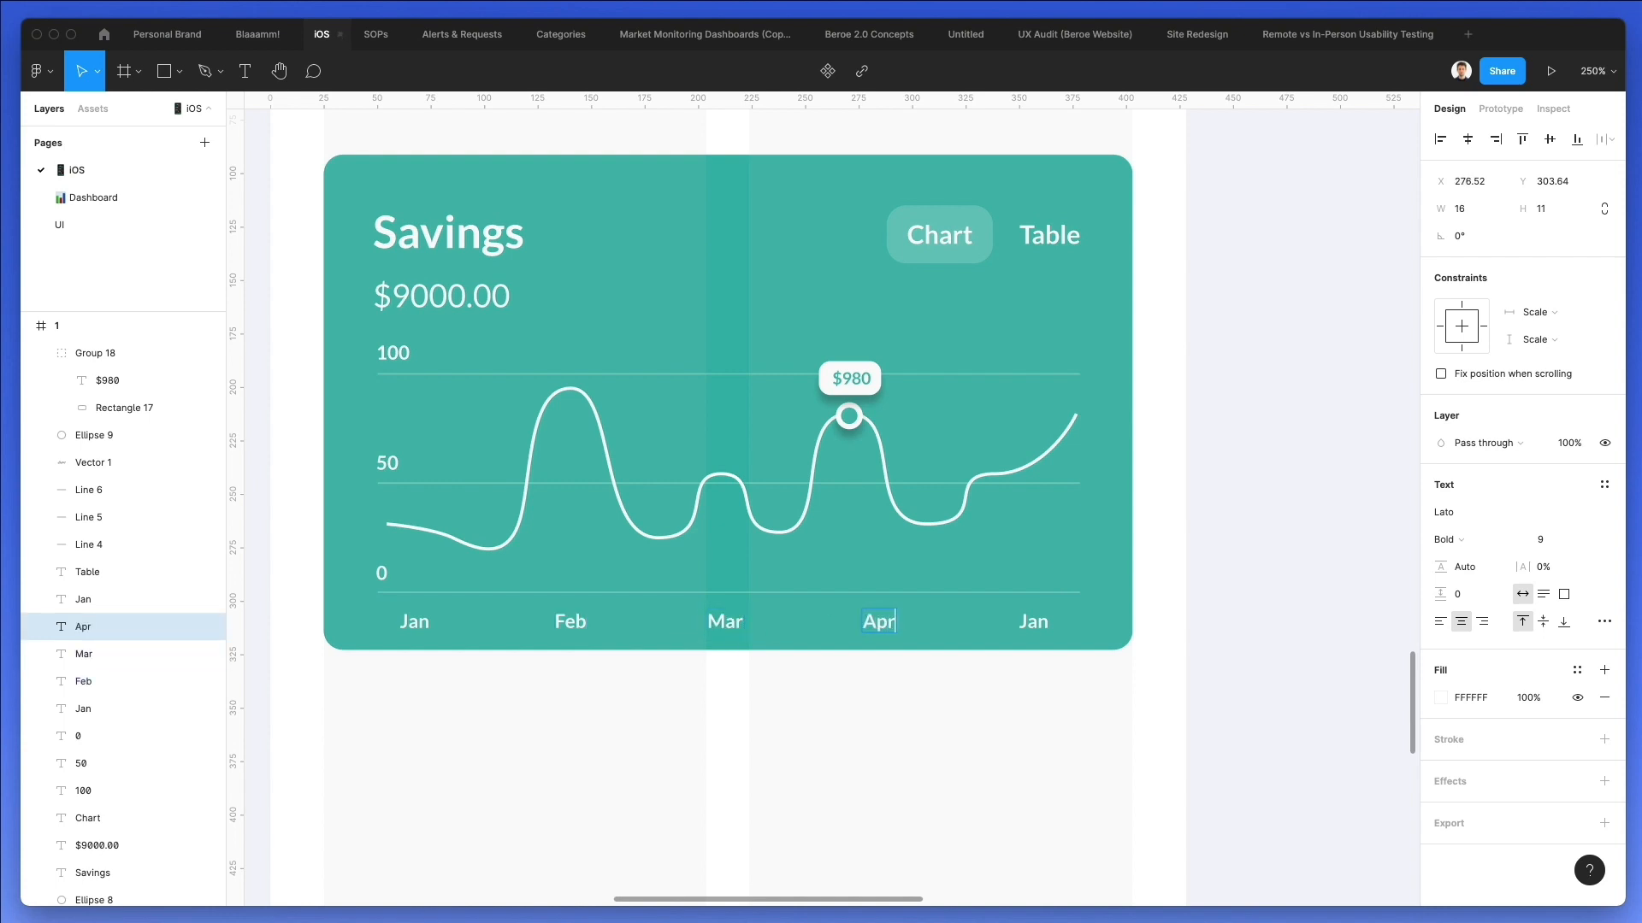
double_click(1031, 621)
text(May)
click(652, 806)
Set the stroke width of the white chart curve to 2.
scroll(652, 807, down, 2)
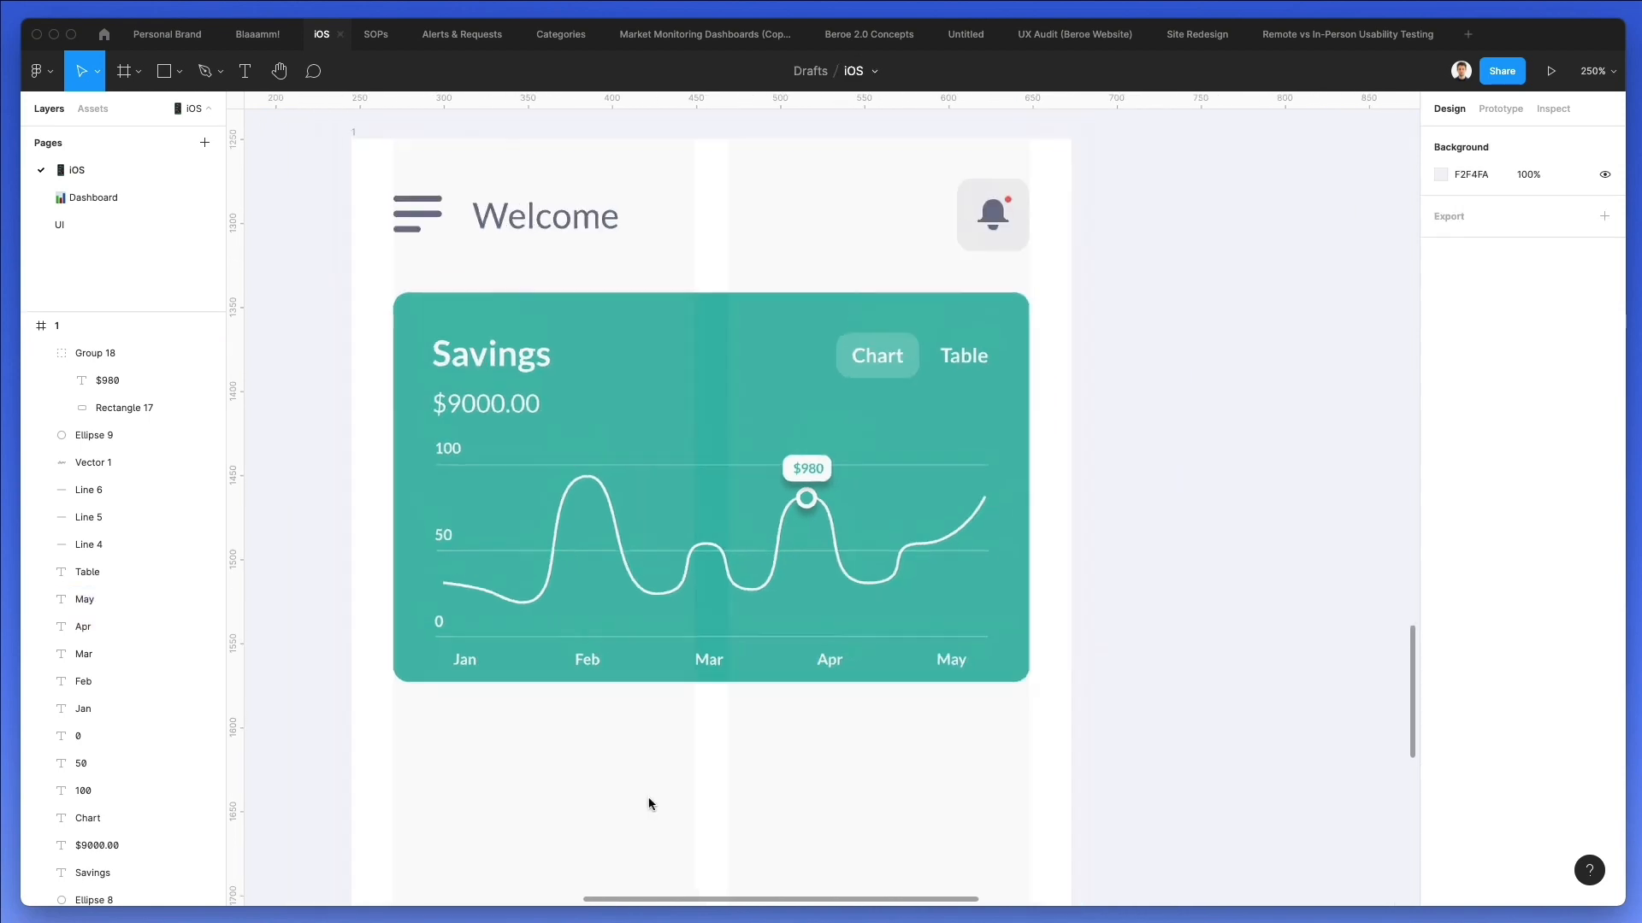
scroll(652, 804, down, 2)
scroll(648, 750, down, 2)
click(708, 462)
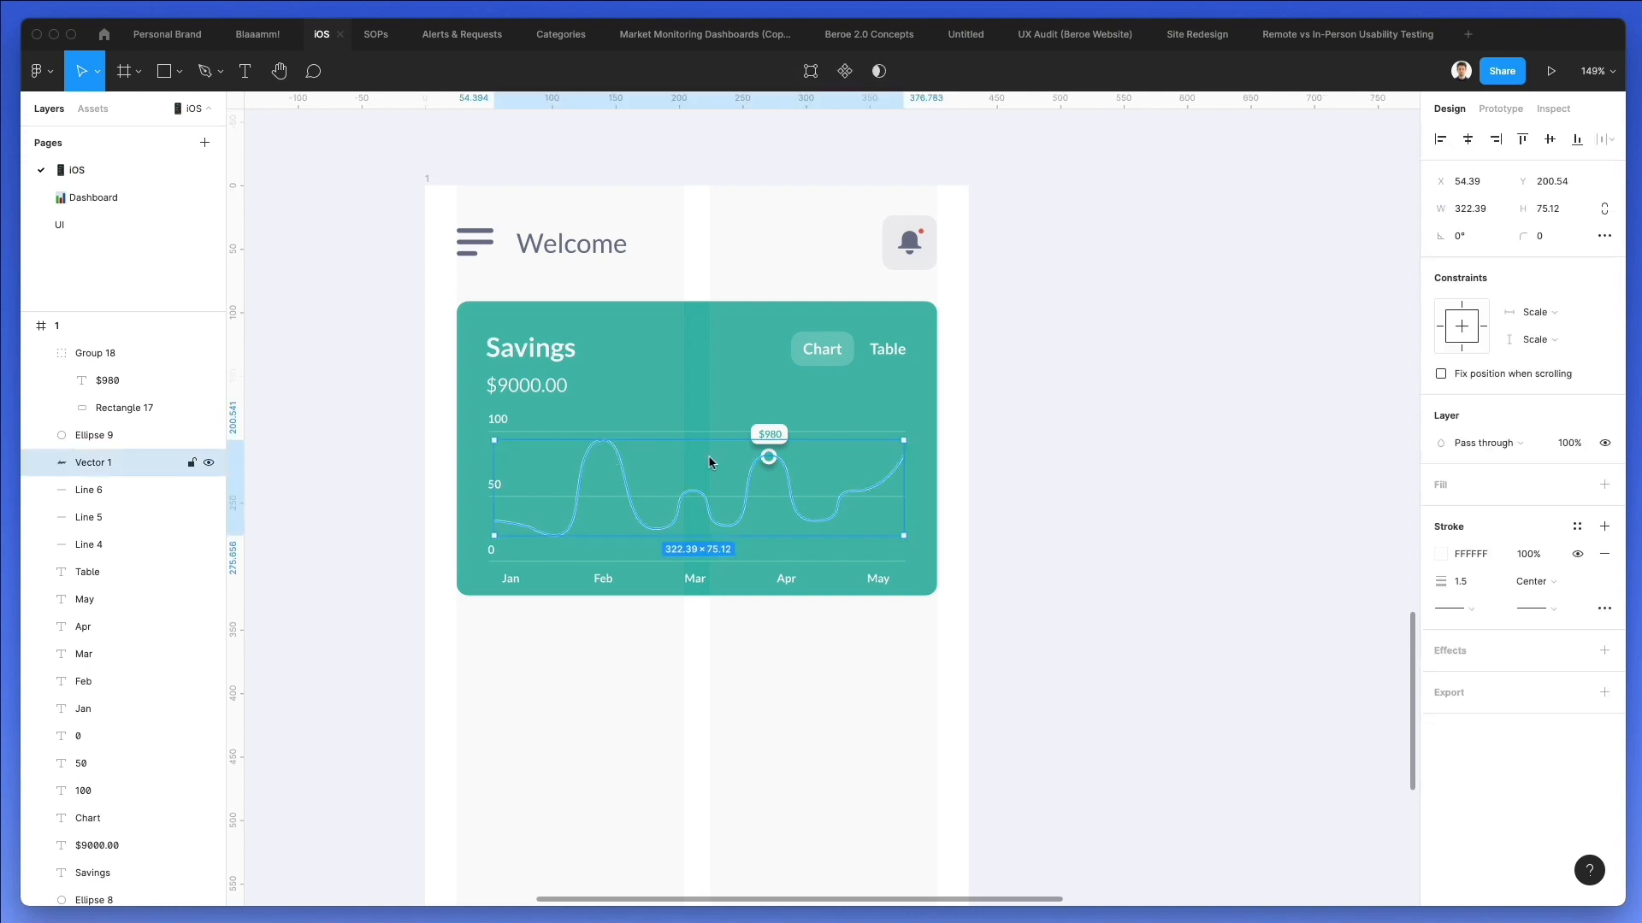
click(1483, 582)
text(2)
key(Return)
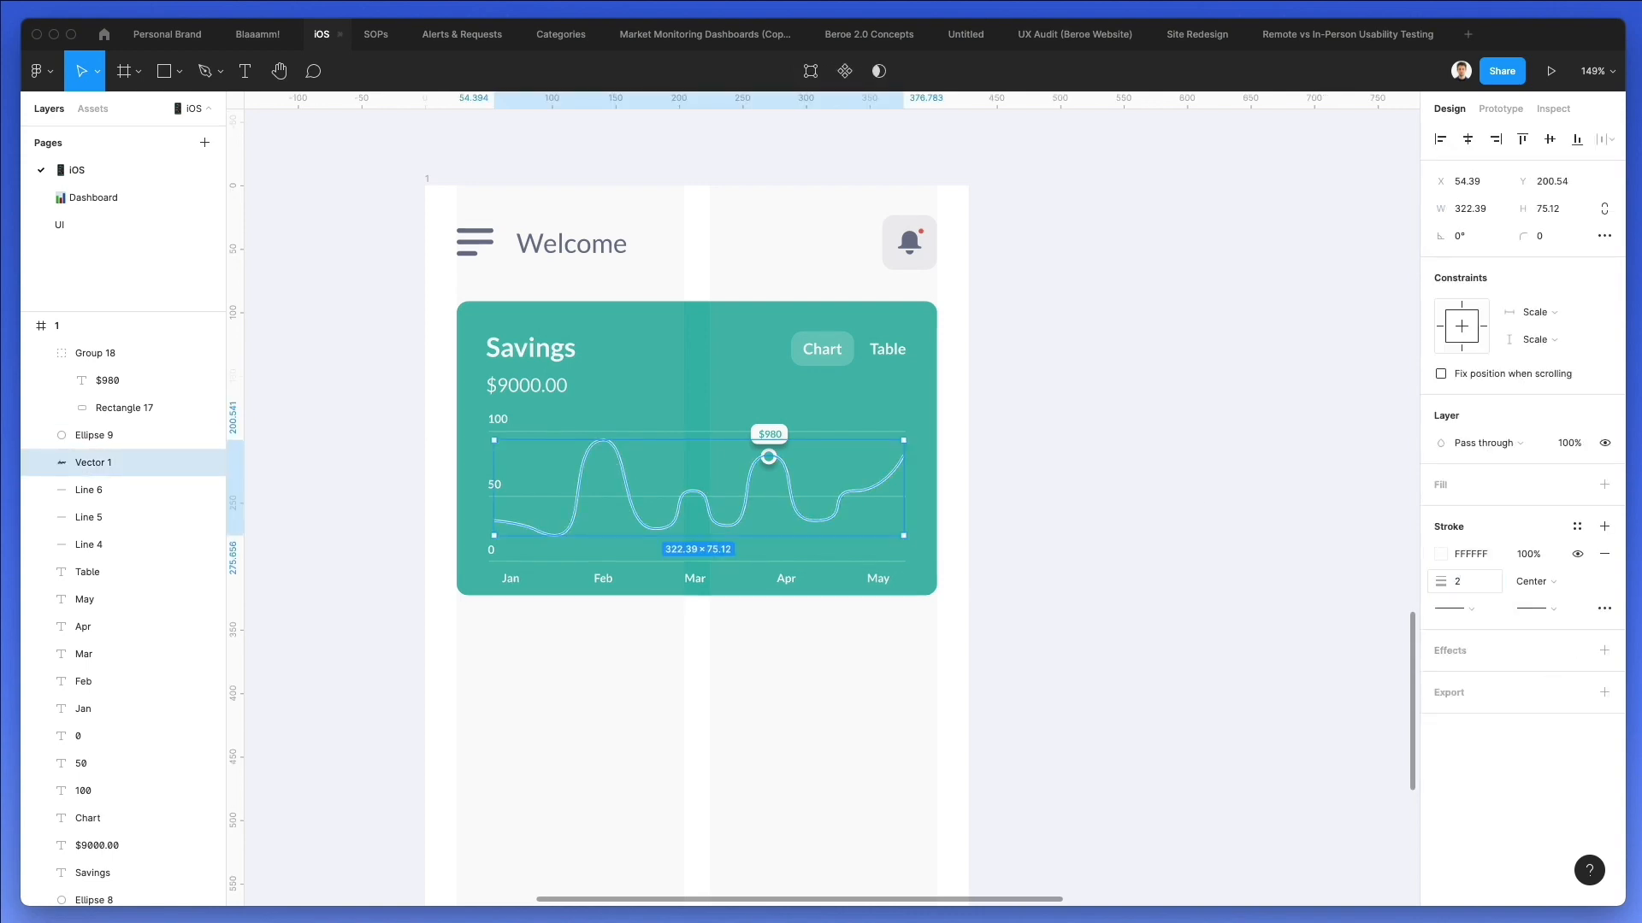
click(1056, 554)
Draw a circle about 6.73 px in diameter below the Savings card, duplicate it into three evenly spaced dots and group them.
scroll(1051, 553, down, 2)
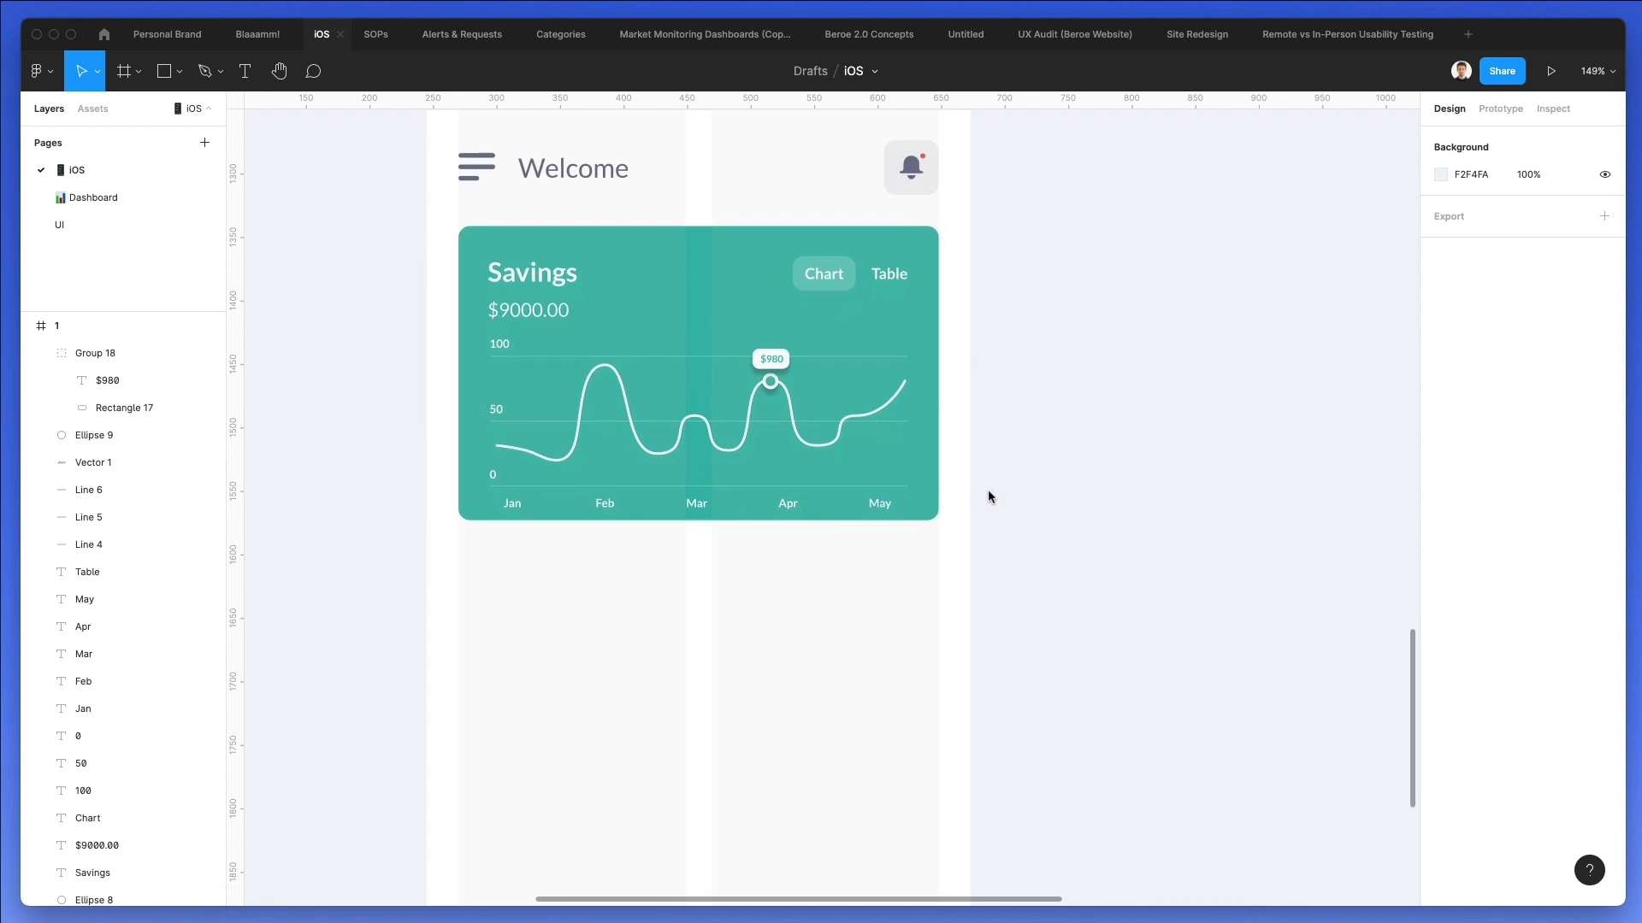
key(o)
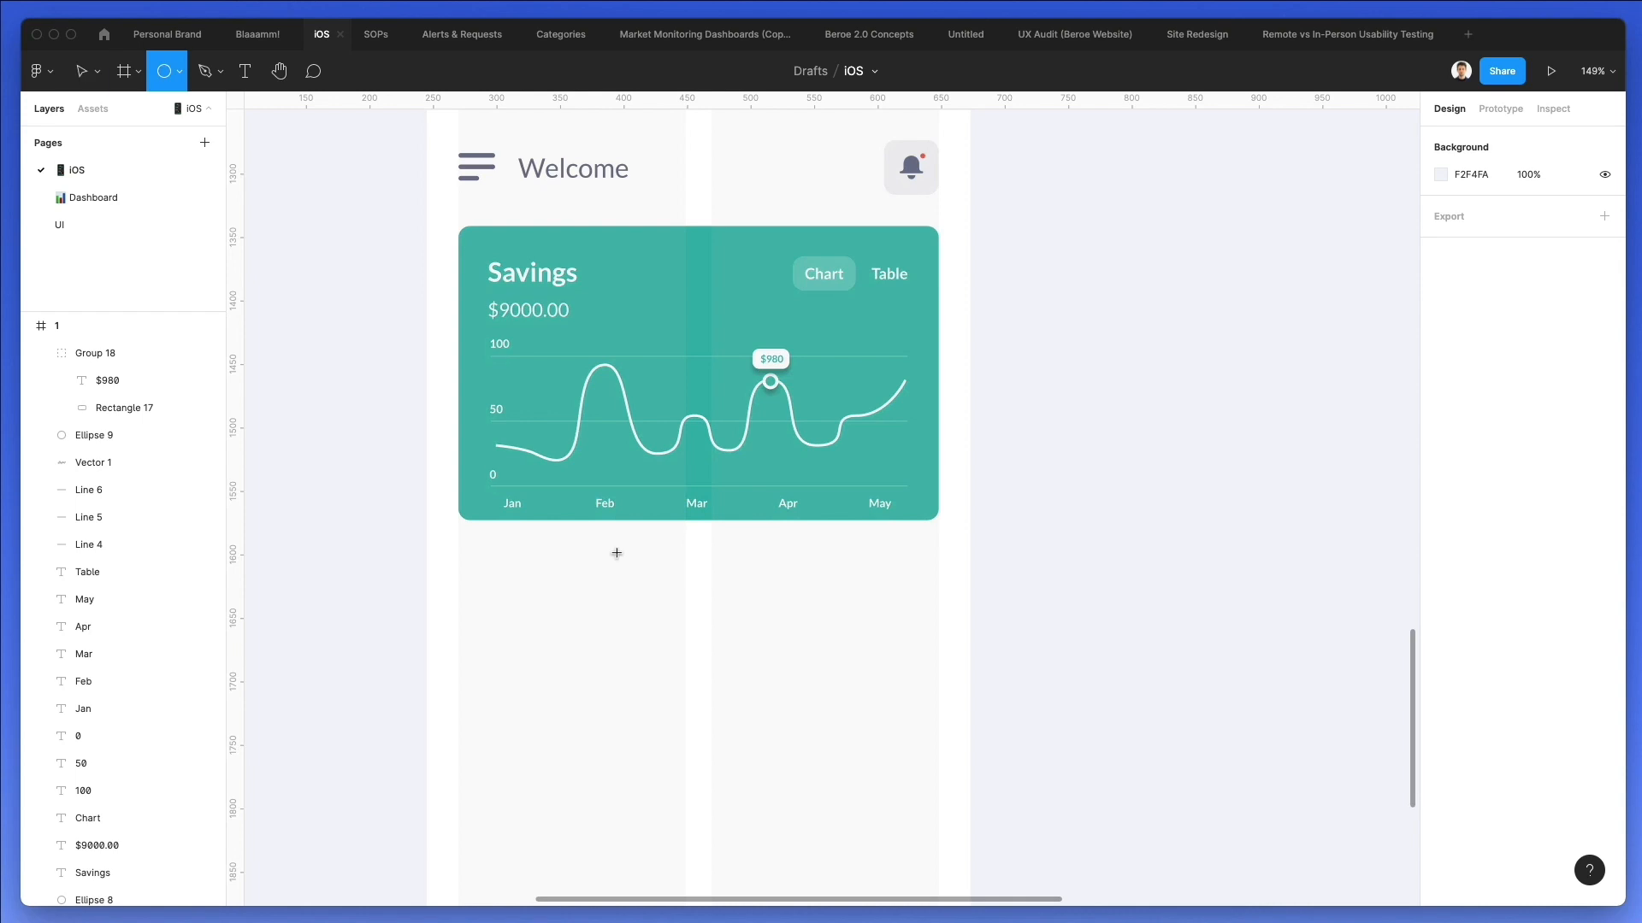
drag(630, 541, 681, 544)
scroll(638, 550, up, 5)
key(super+d)
drag(834, 524, 496, 613)
key(super+g)
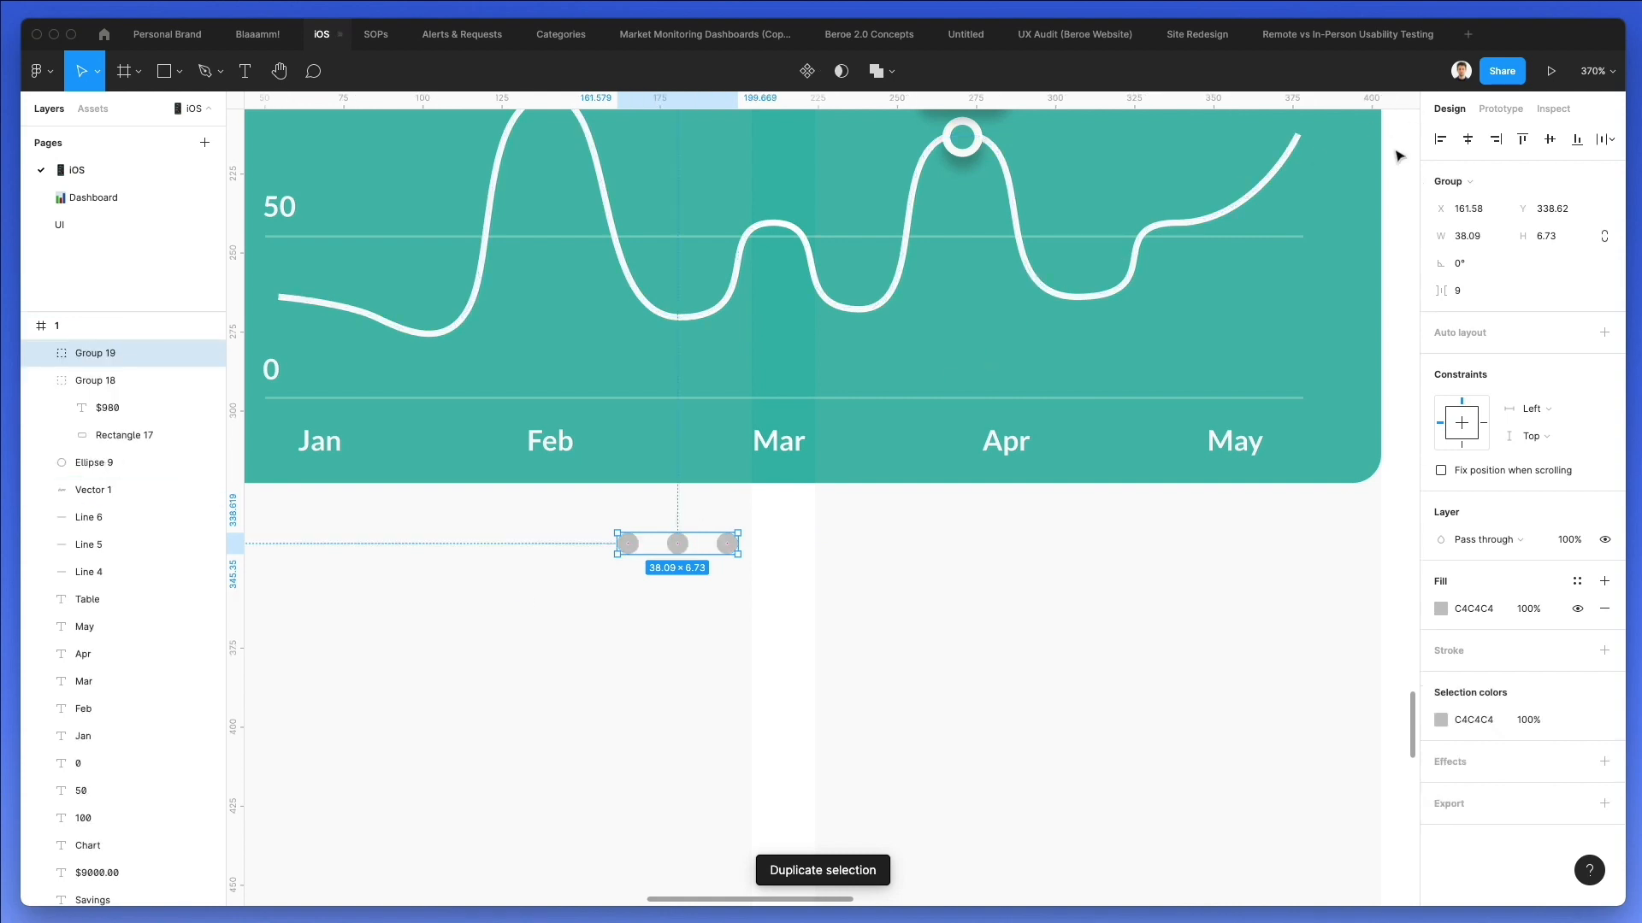
Centre the dot group horizontally on the screen and fill the first dot with the card's teal 3ABAAB.
click(1467, 141)
click(868, 685)
super+click(738, 547)
key(i)
click(706, 453)
scroll(717, 486, down, 5)
click(753, 629)
Move the group of three dots down to Y 344.62.
scroll(752, 629, down, 2)
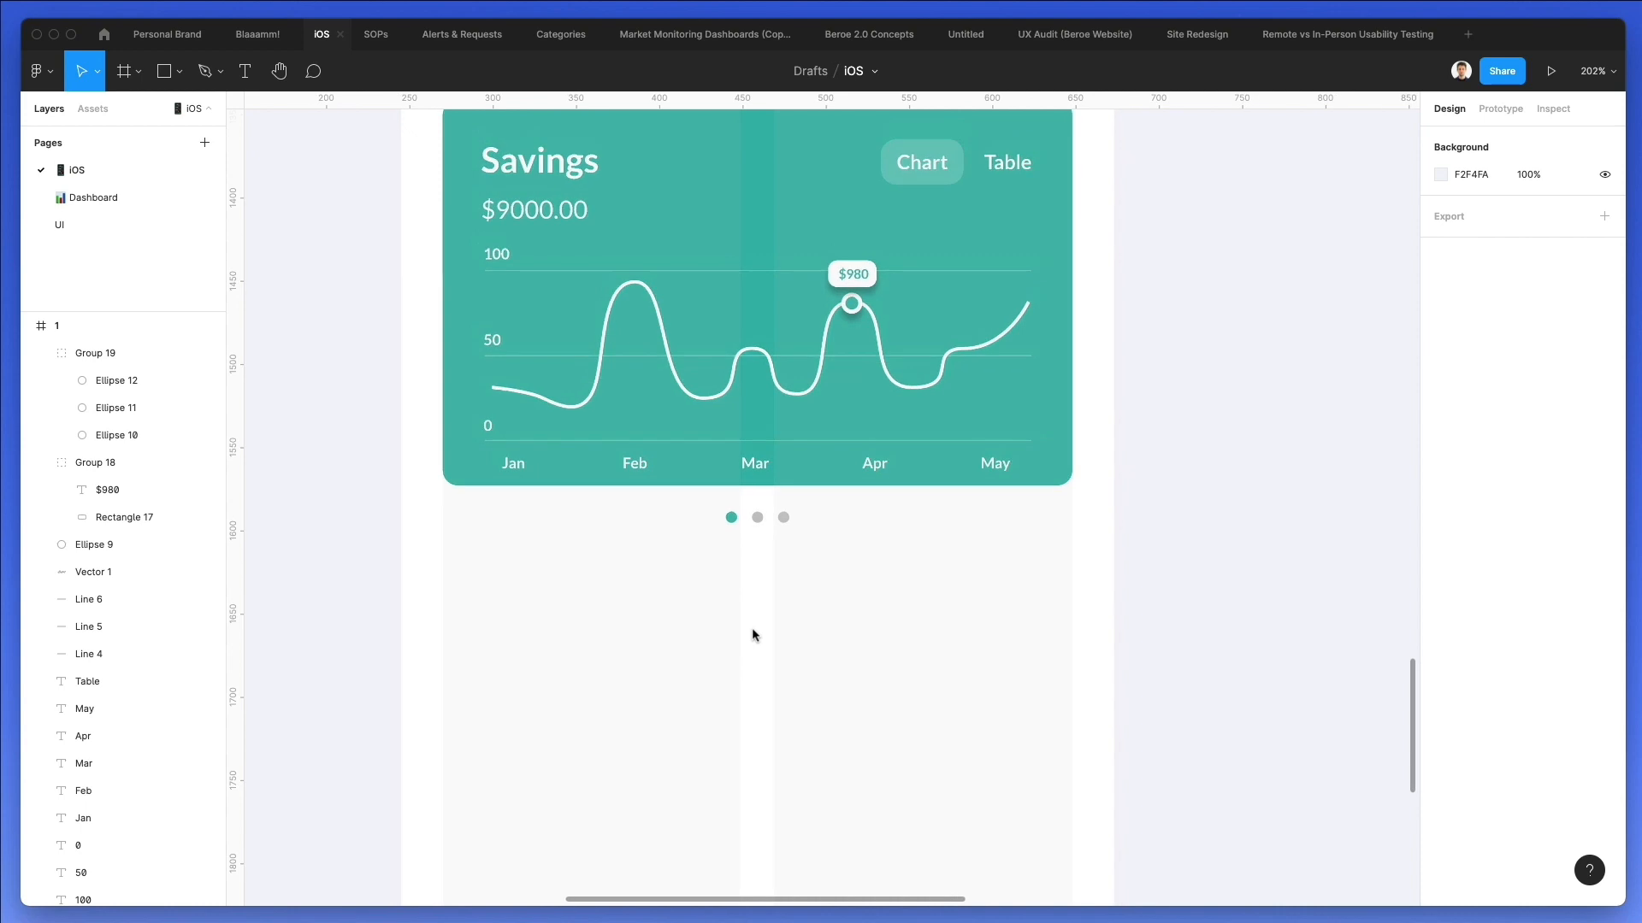
drag(869, 576, 681, 531)
key(shift+Down)
key(Up)
key(Up)
key(Up)
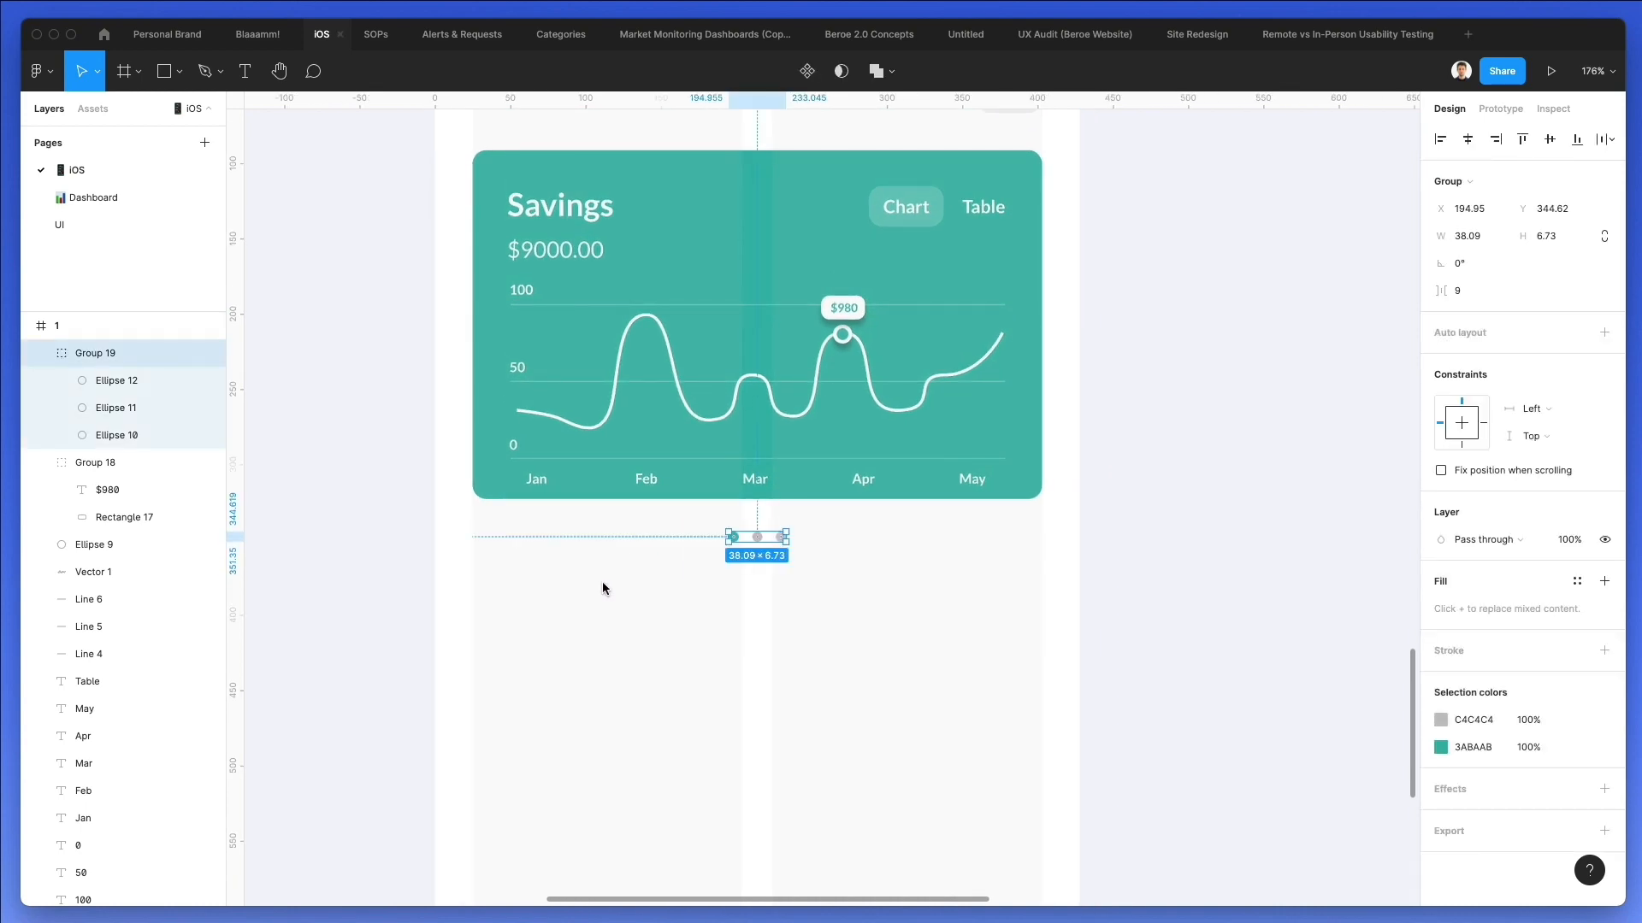
click(604, 582)
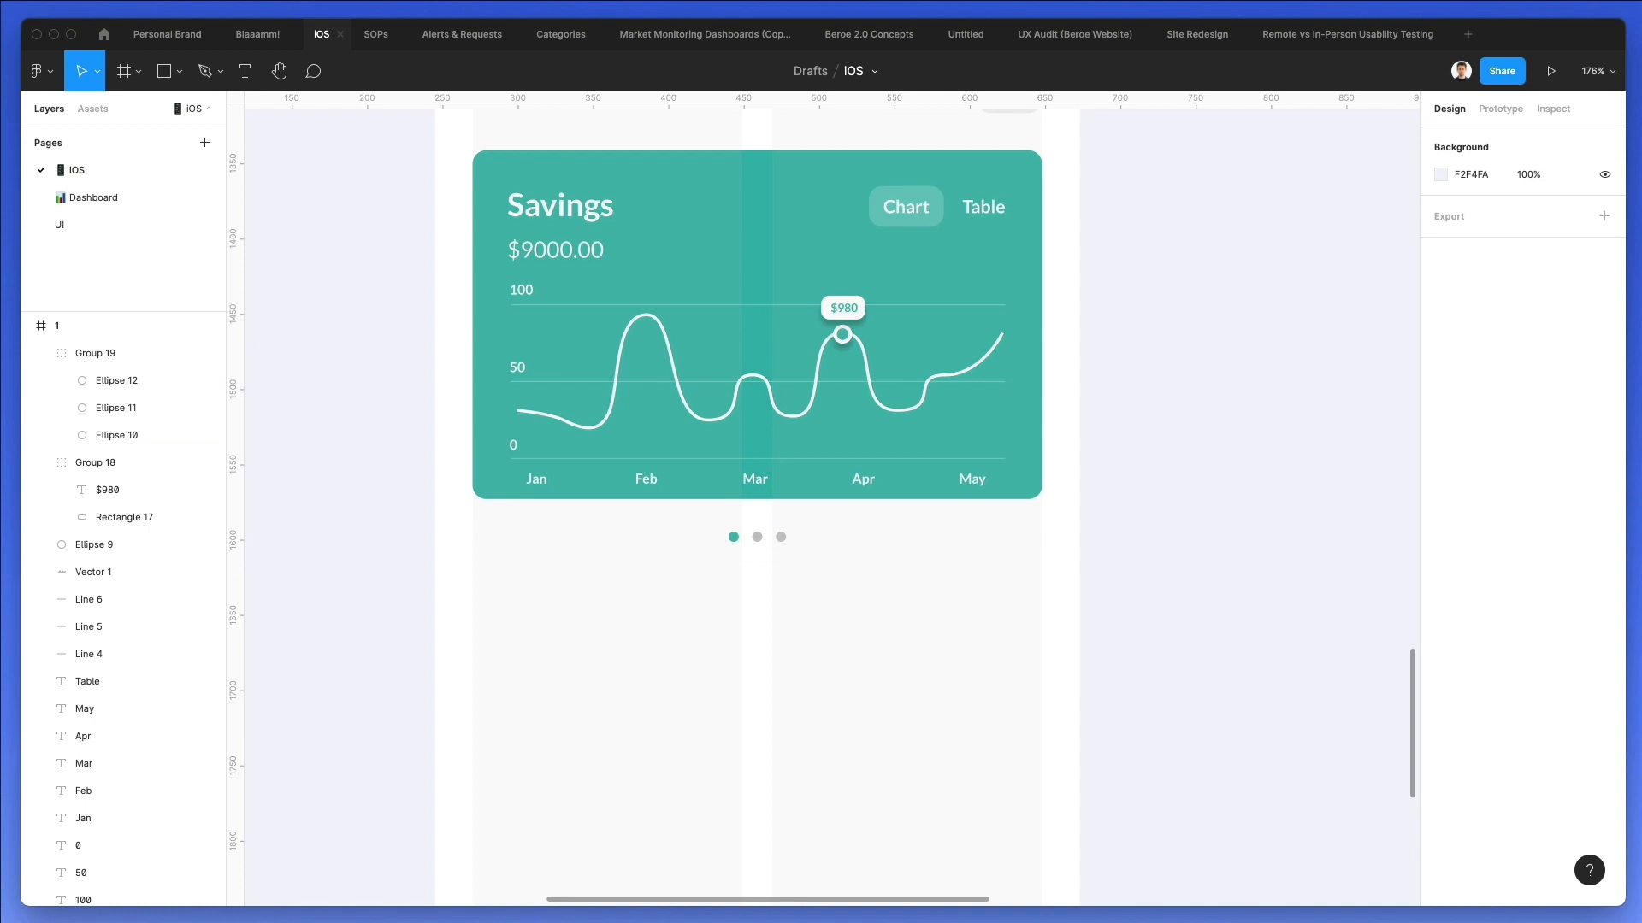
Switch to Nucleo, search the glyph icons for "chart" and place the 16 px ascending bar-chart icon below the Savings card's left edge.
key(super+Tab)
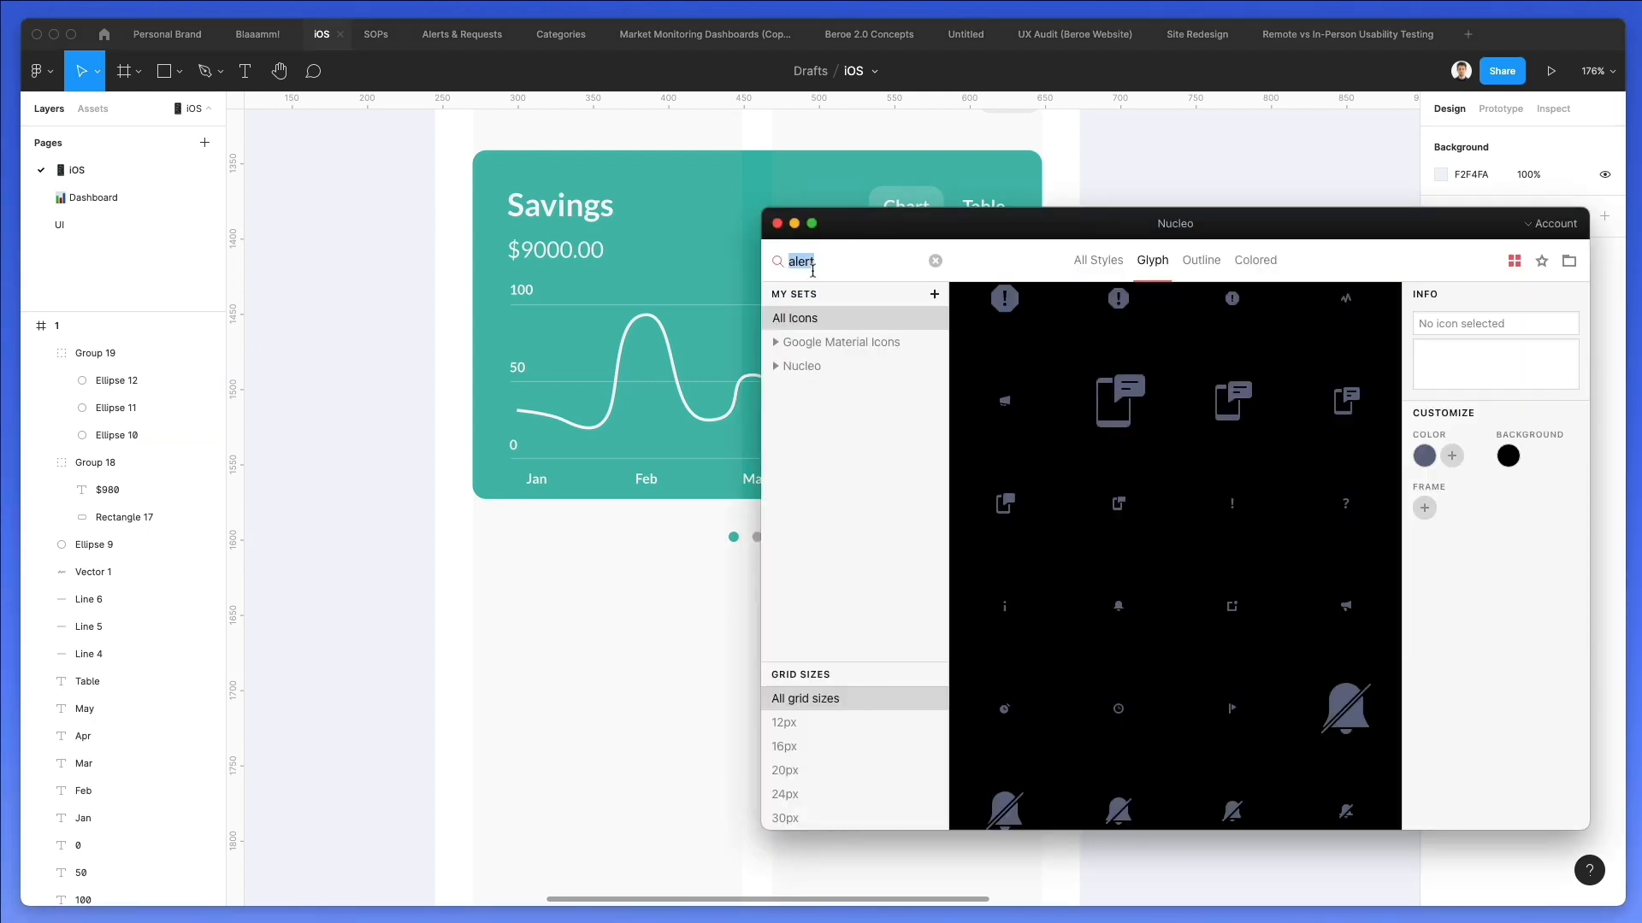
text(rt)
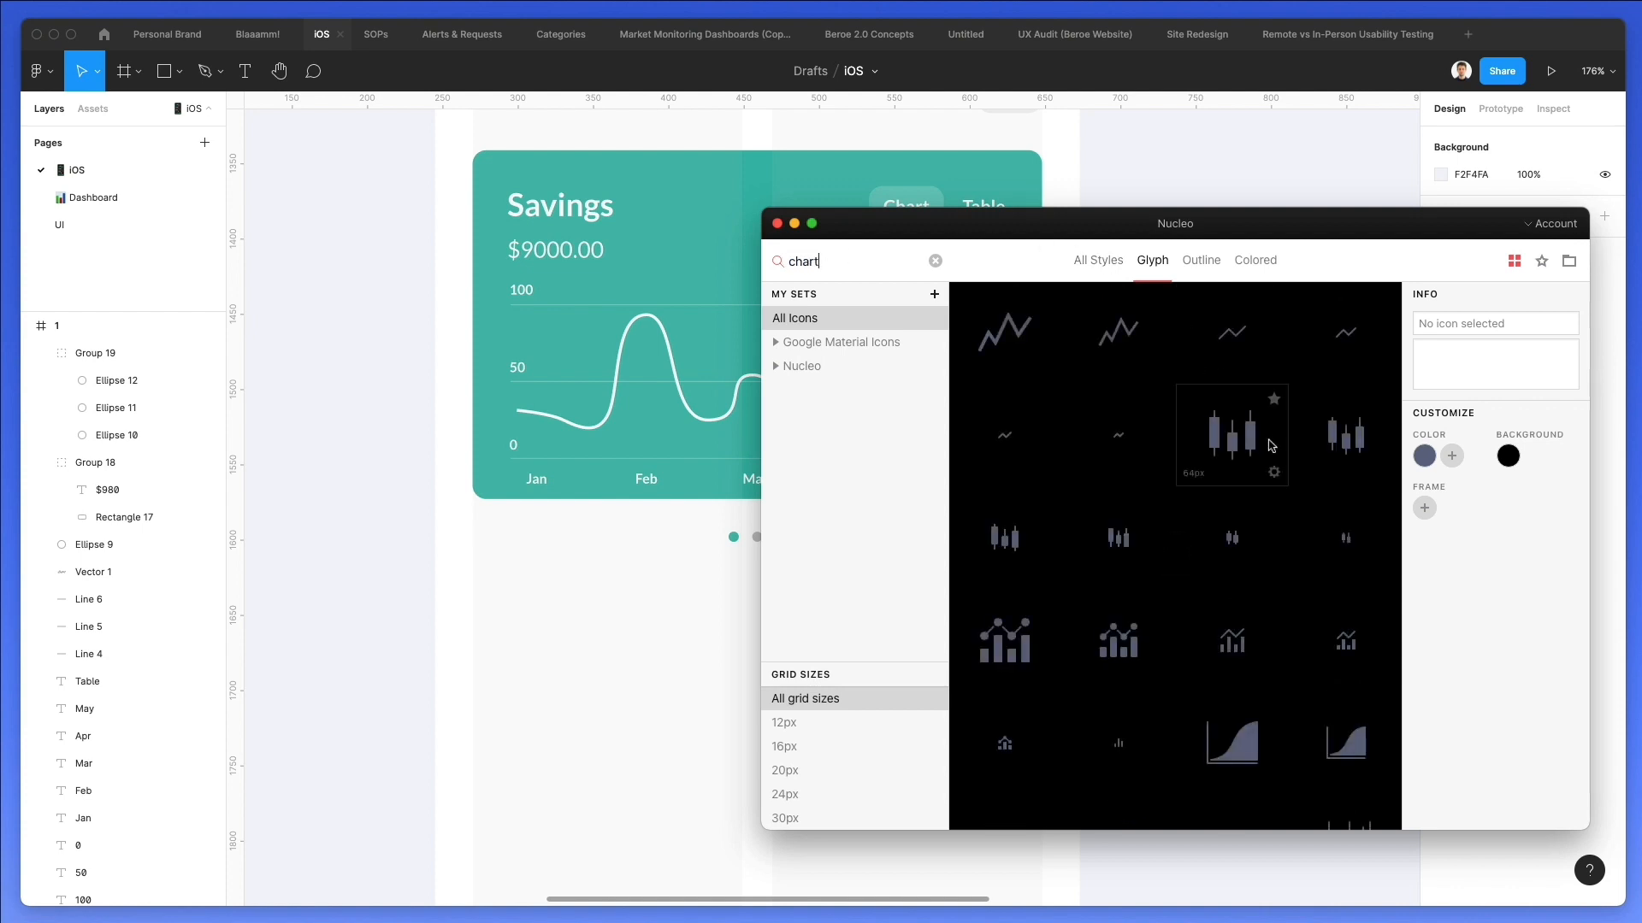
scroll(1272, 447, down, 3)
scroll(1271, 447, down, 5)
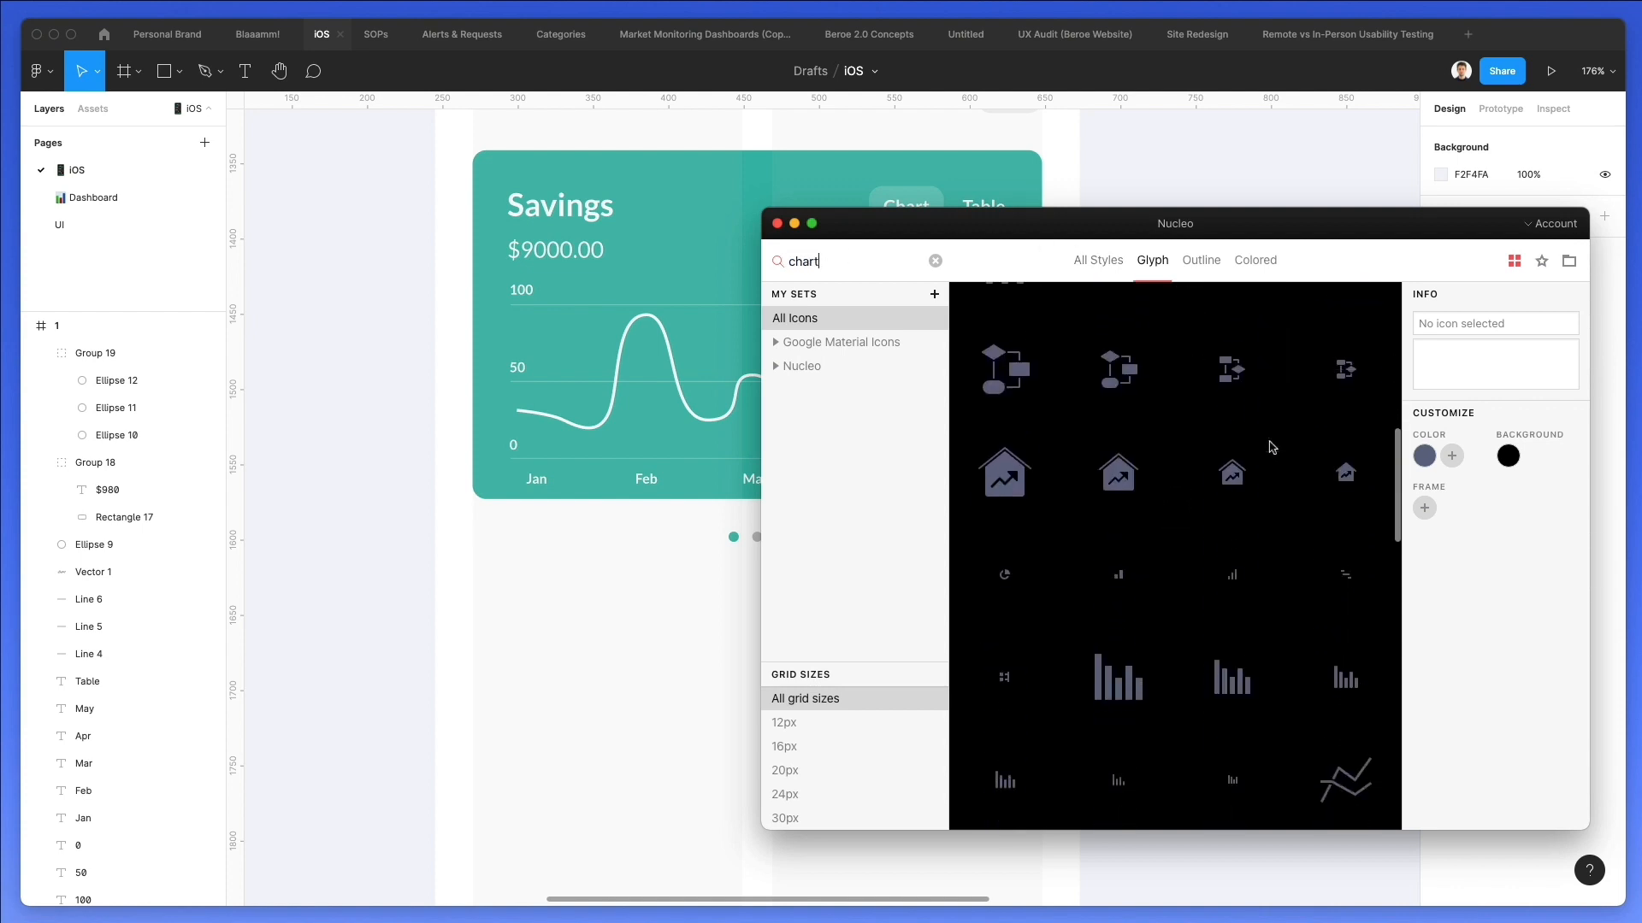
scroll(1232, 513, down, 3)
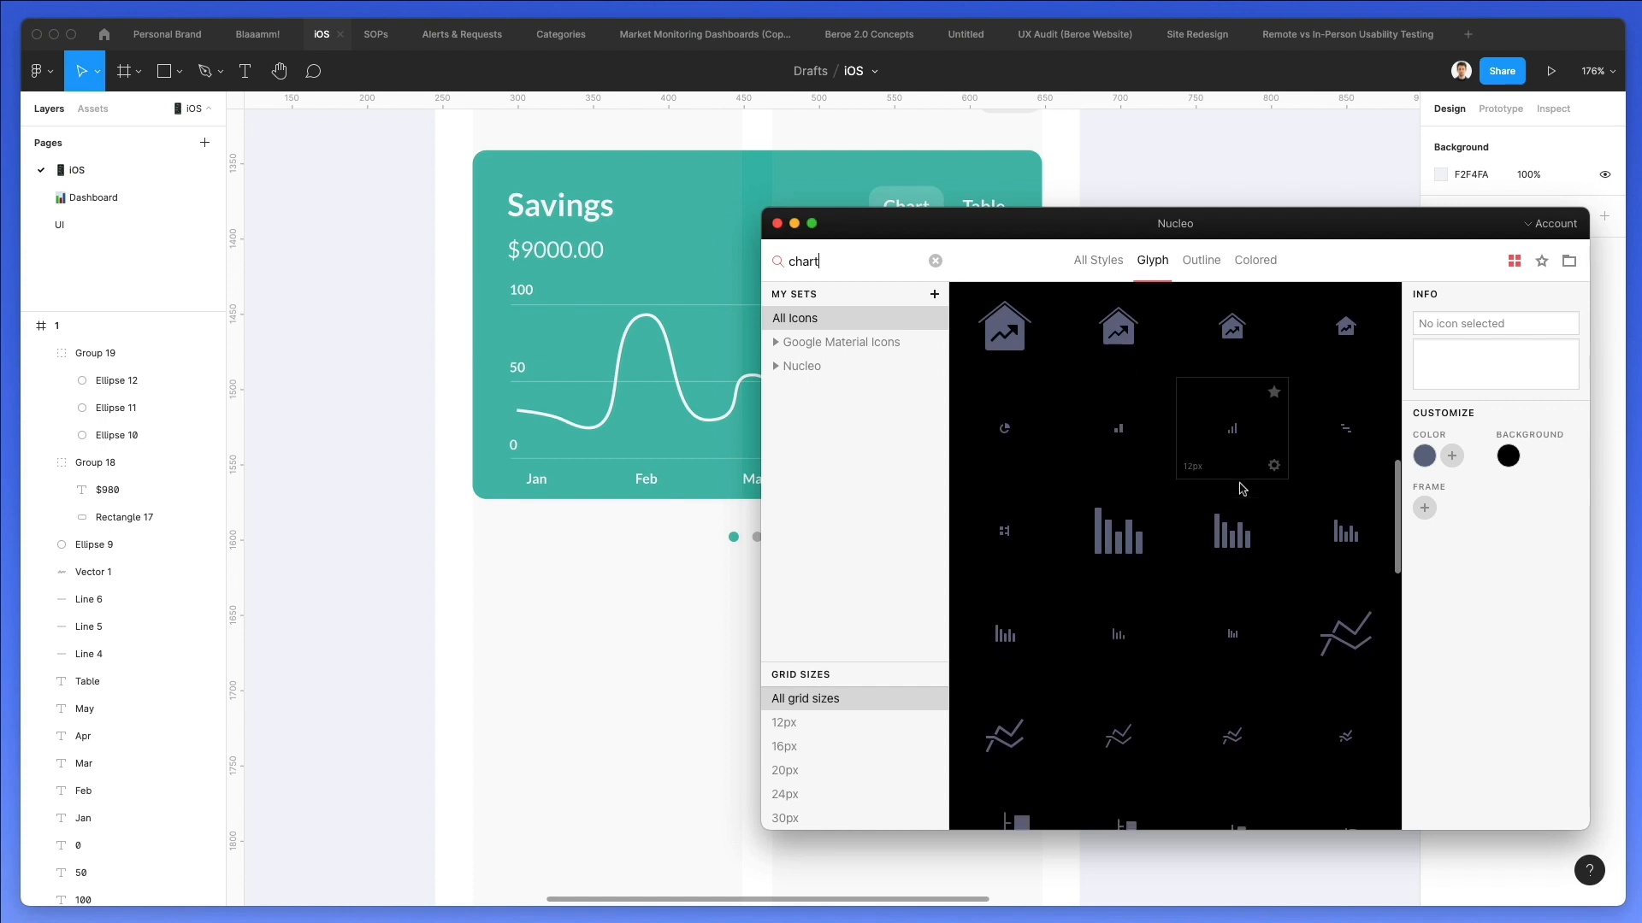
scroll(1077, 516, down, 5)
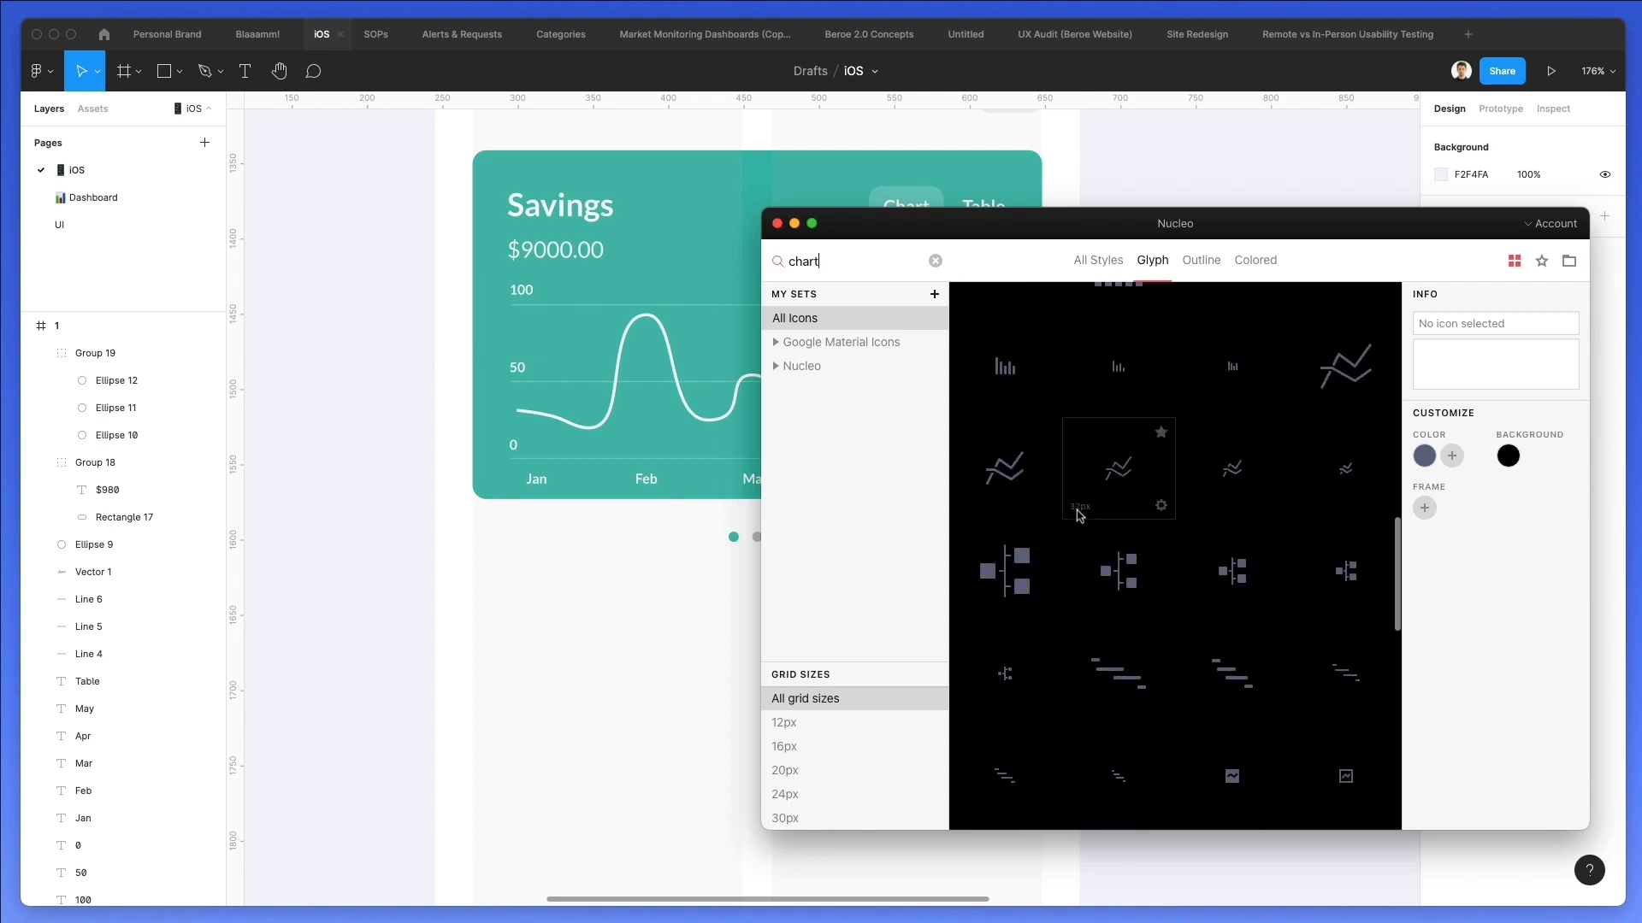
scroll(1079, 516, up, 10)
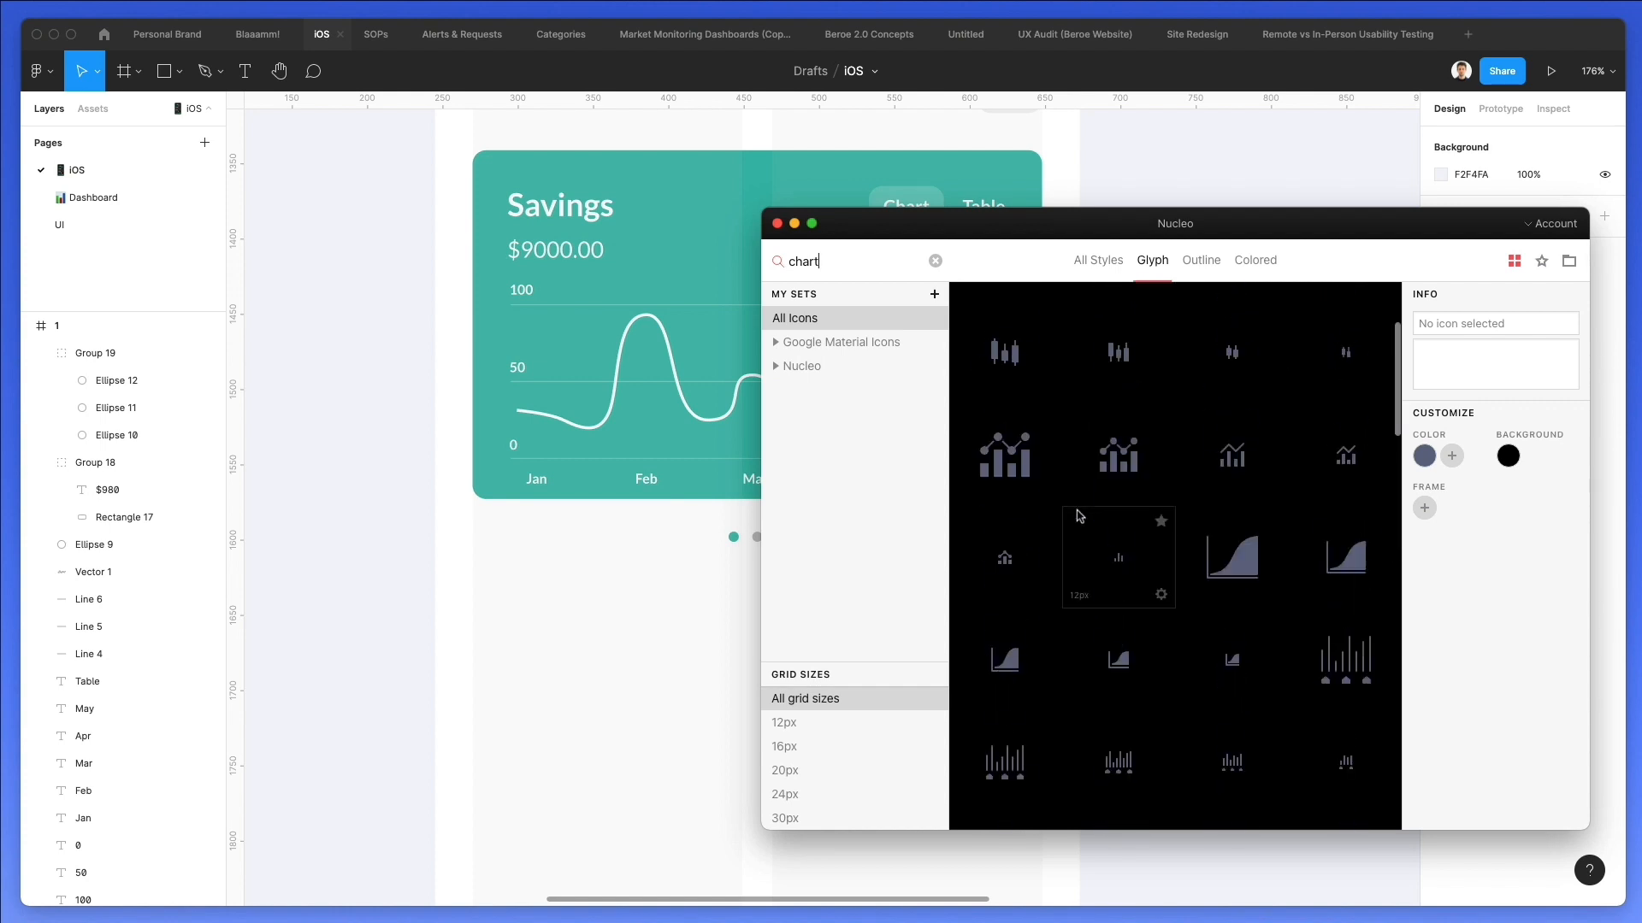
scroll(1079, 516, down, 5)
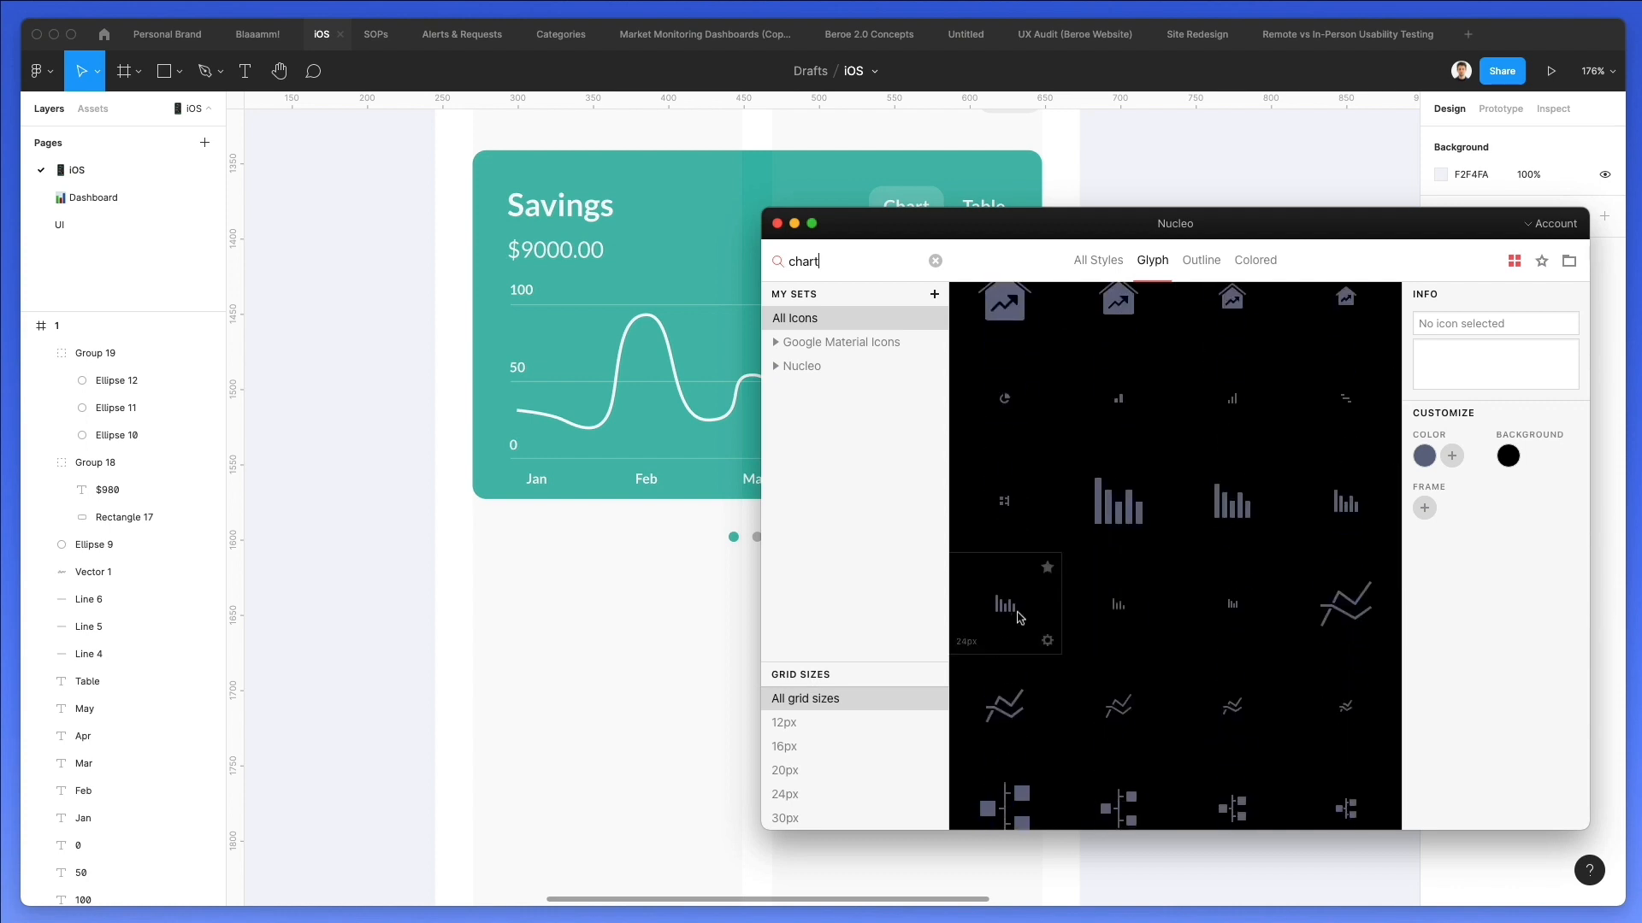
scroll(1051, 606, down, 4)
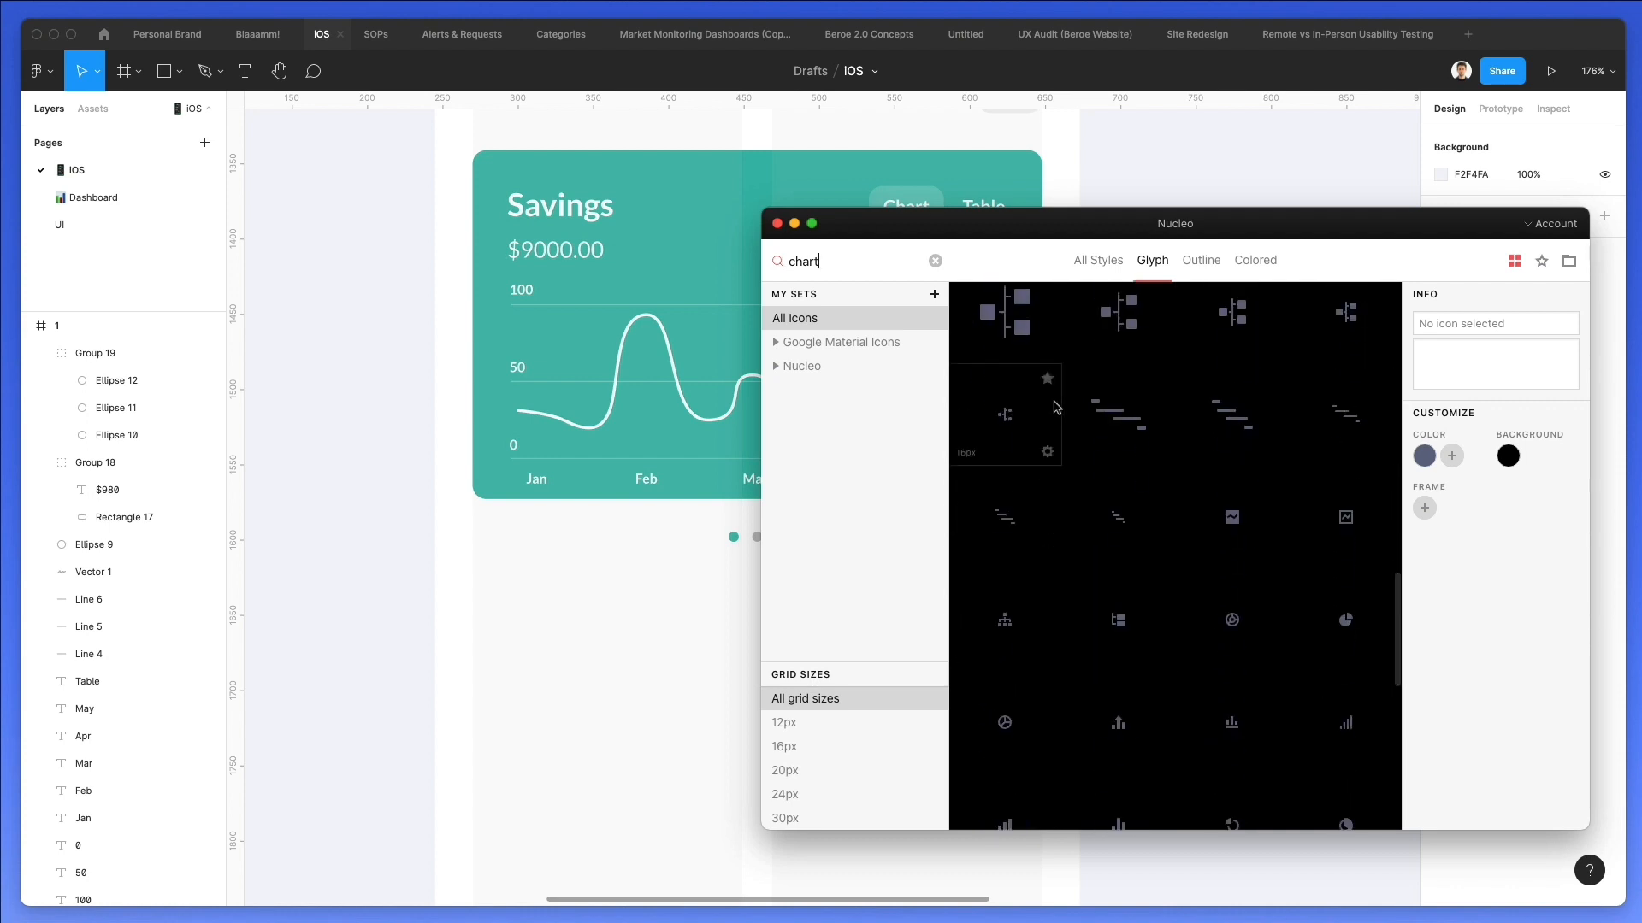
scroll(1163, 434, down, 5)
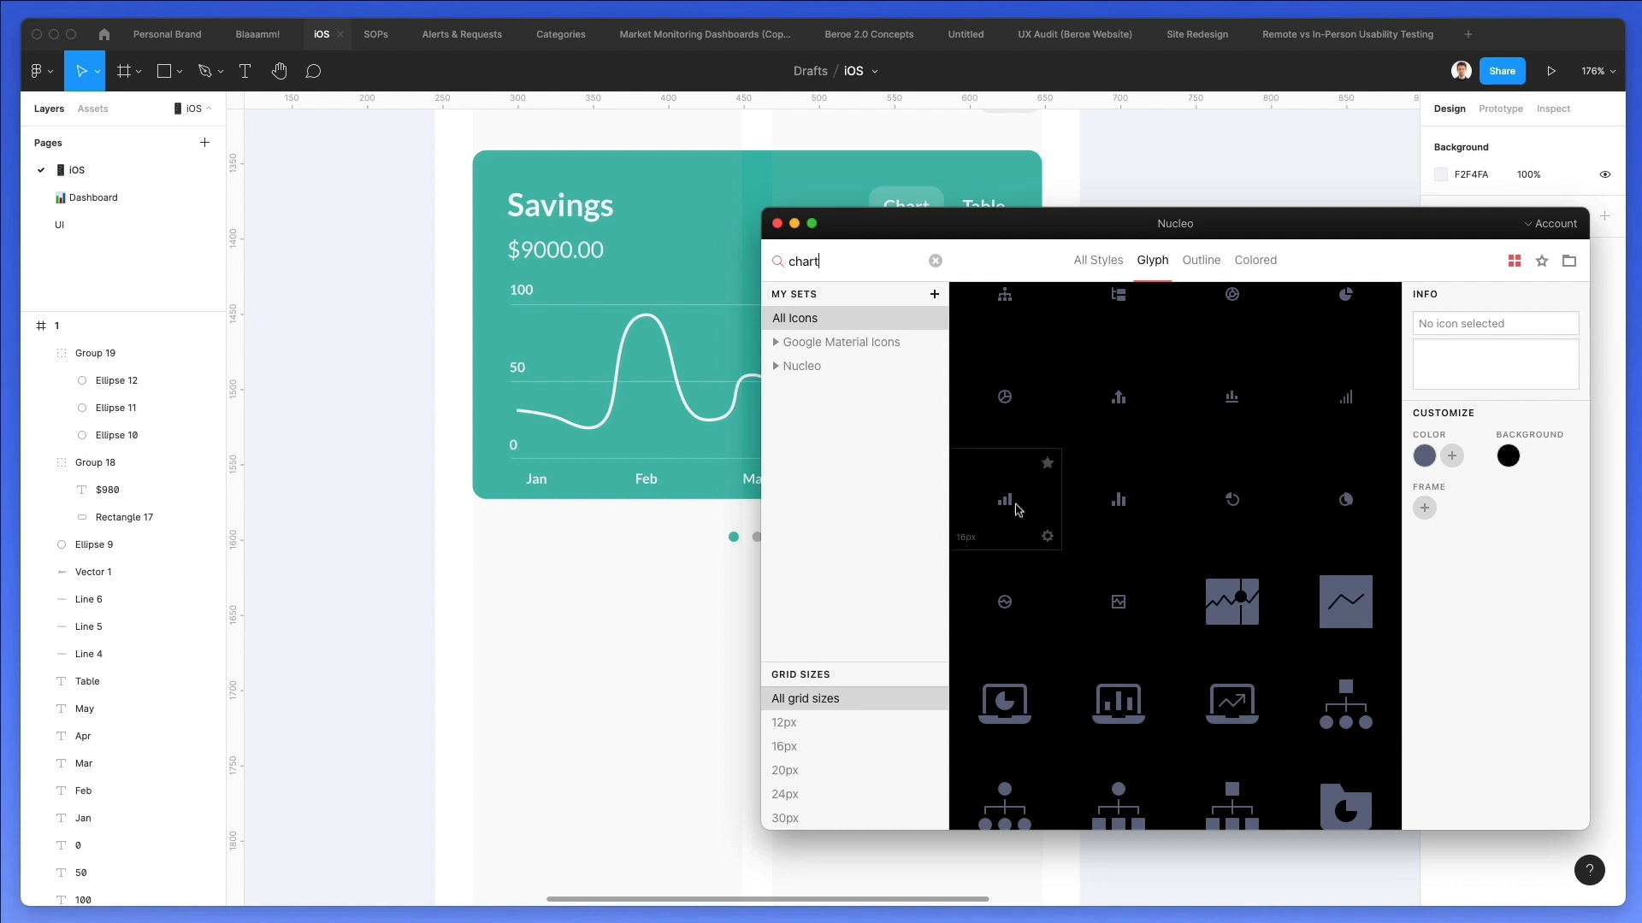
drag(483, 527, 487, 529)
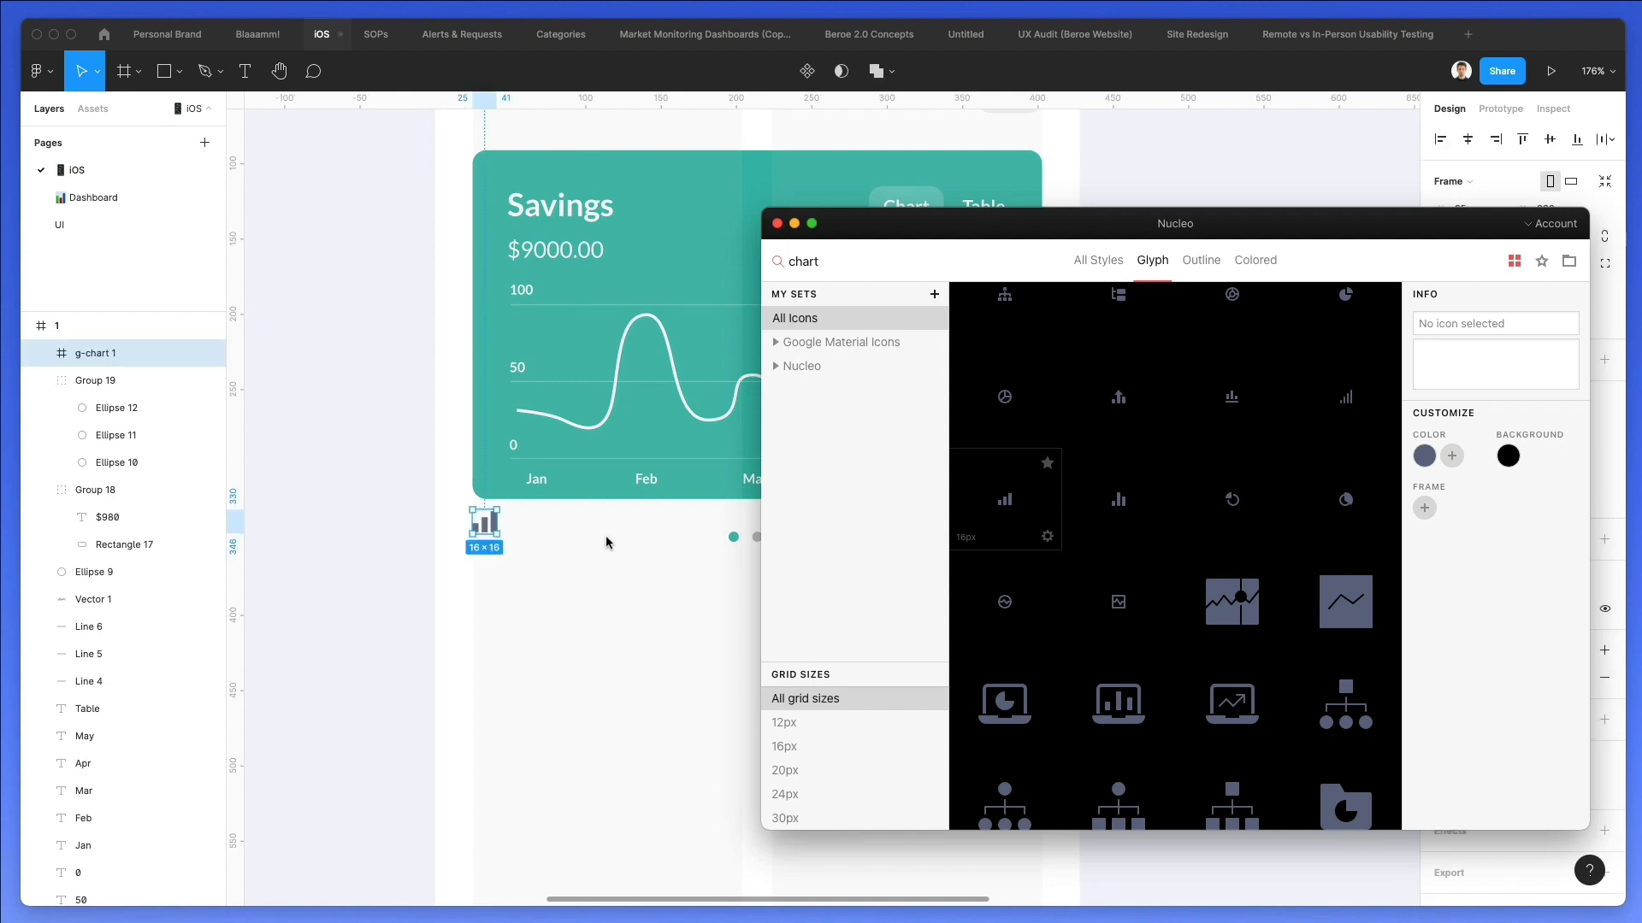
Search the icon library for "copy", place the overlapping-squares icon beside the bar-chart icon and scale it to about 13.62 px.
text(copy)
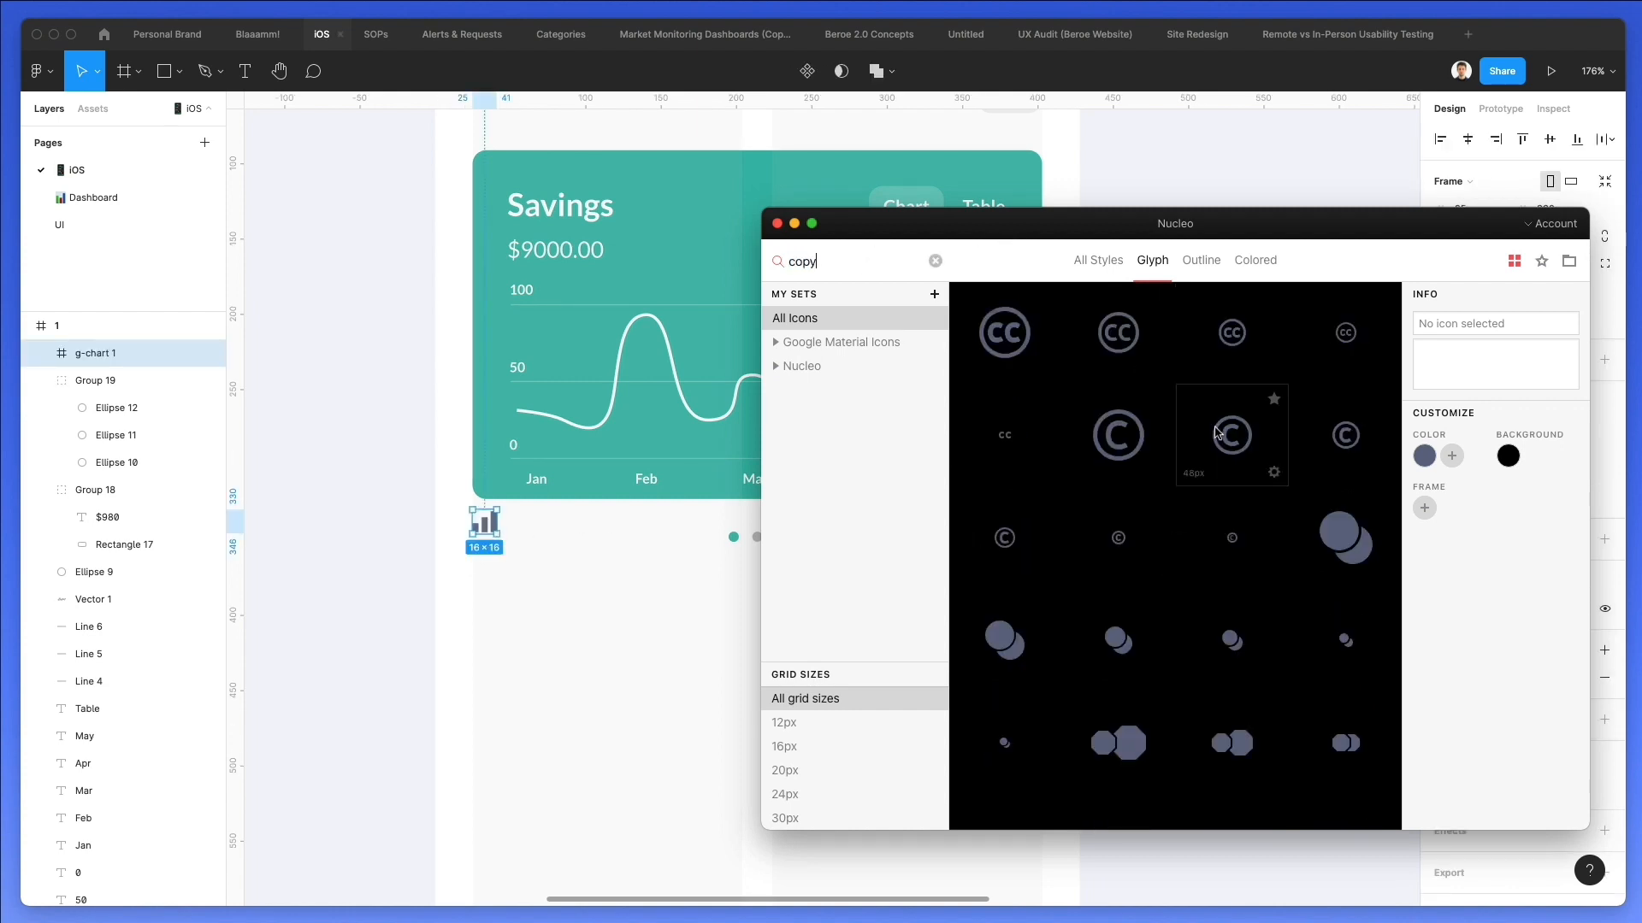
scroll(1217, 432, down, 5)
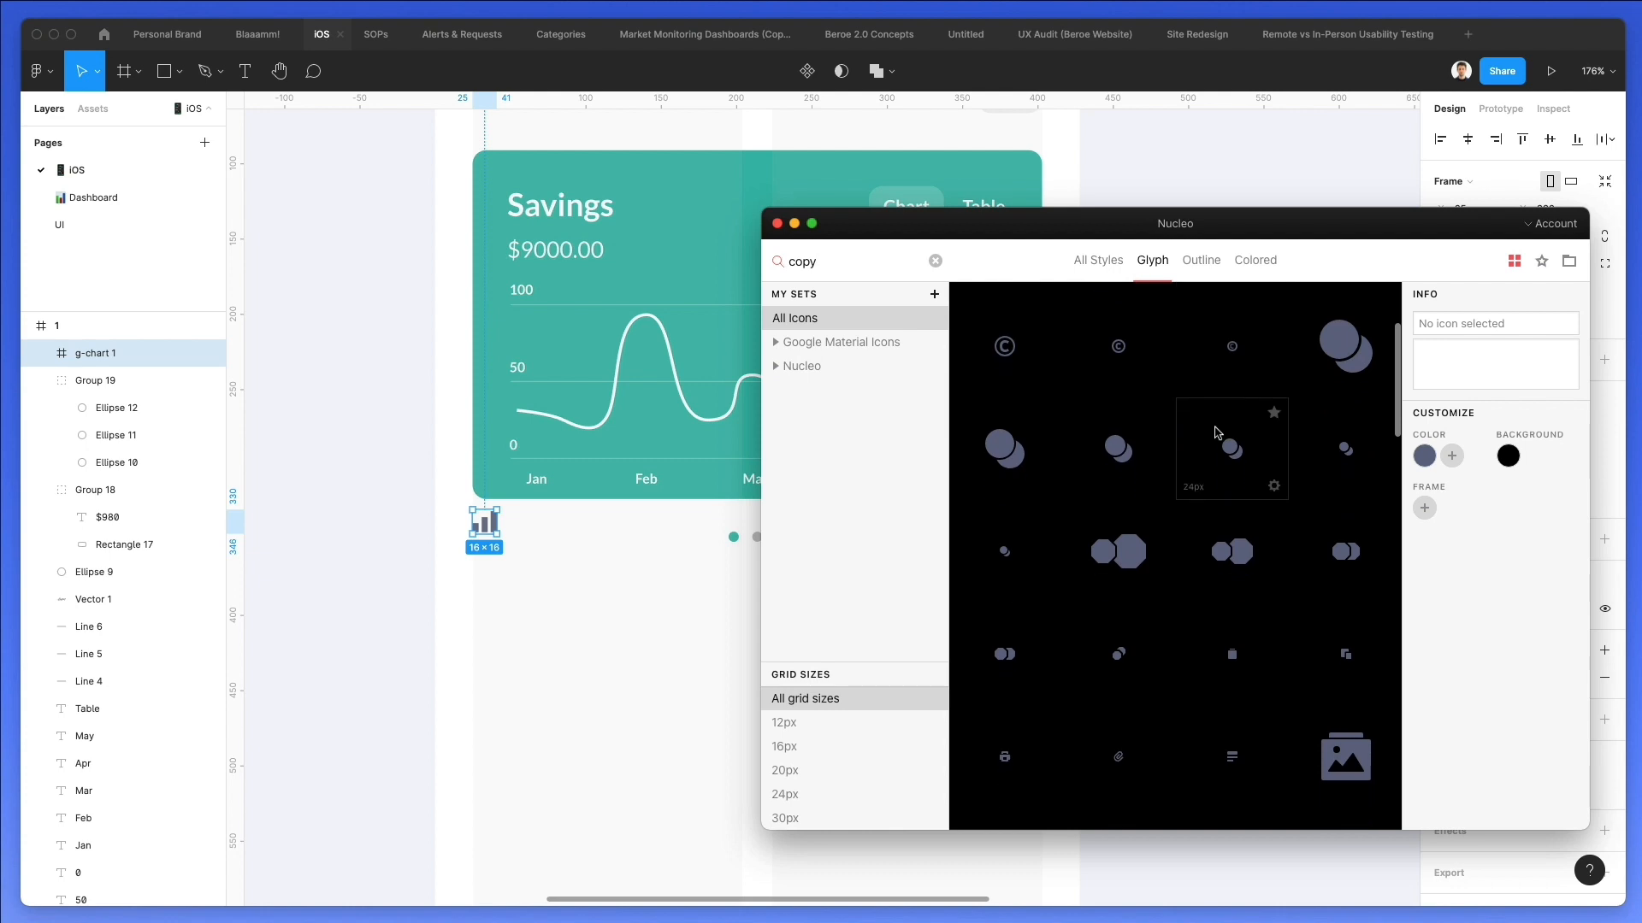
drag(1340, 368, 1321, 367)
mouse_move(528, 532)
mouse_down()
mouse_move(476, 513)
mouse_move(508, 536)
mouse_move(545, 516)
mouse_up()
scroll(484, 511, up, 5)
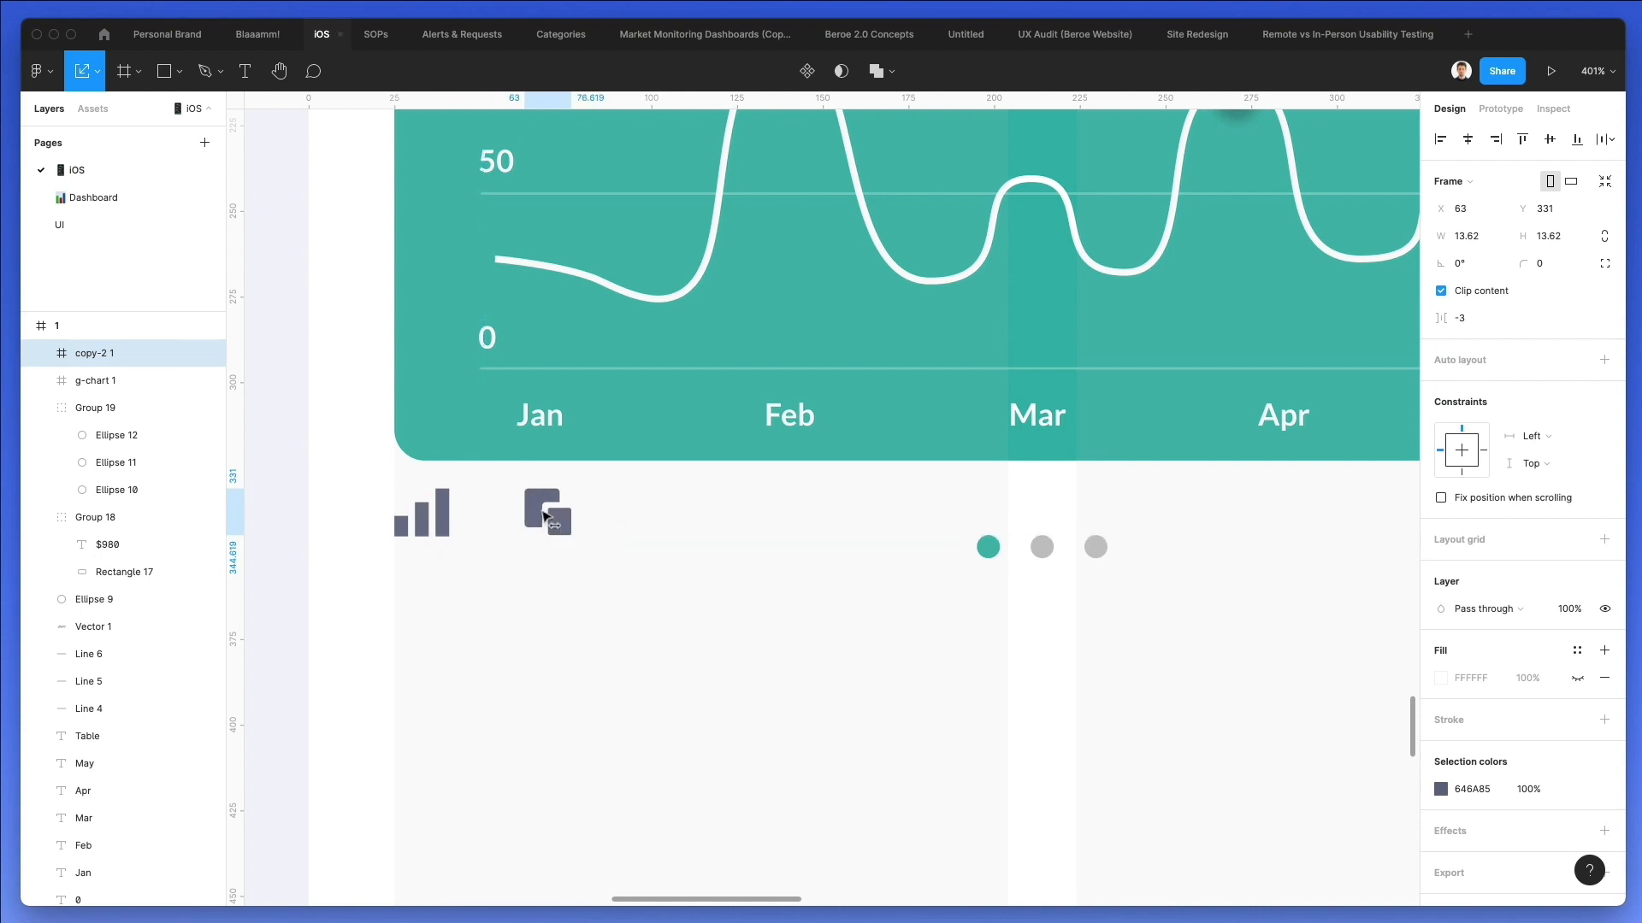
Move both icons down level with the pagination dots and align the copy icon to the Savings card's right edge.
shift+click(436, 515)
drag(436, 516, 436, 547)
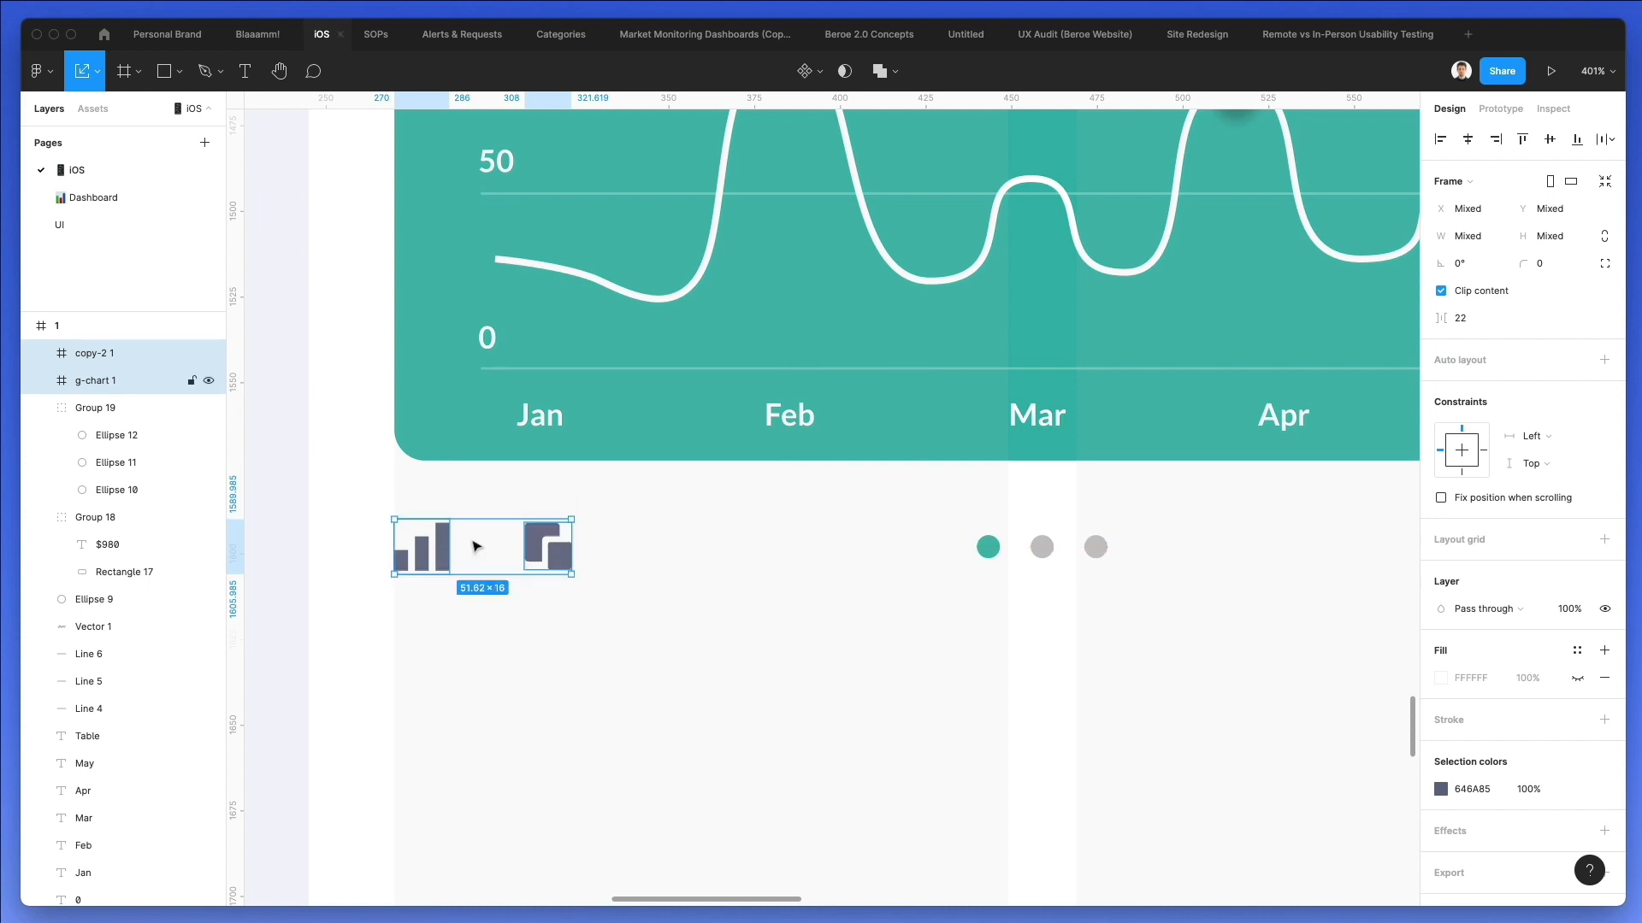
click(605, 518)
scroll(606, 518, down, 3)
drag(571, 544, 1231, 540)
click(1117, 593)
scroll(1118, 594, down, 2)
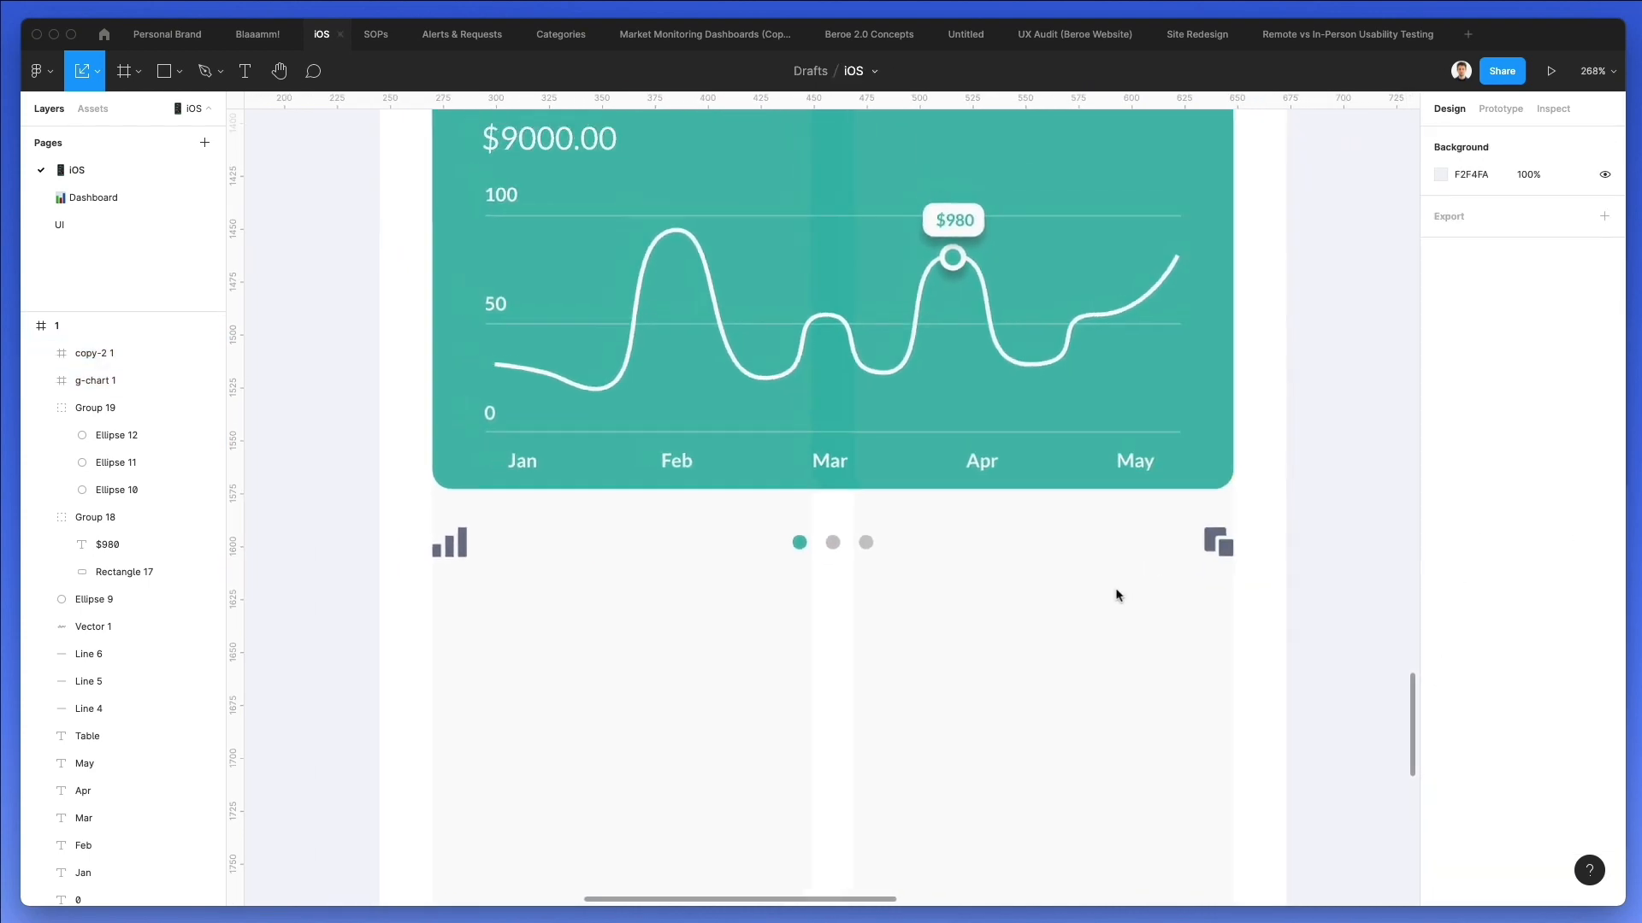
Ungroup the copy icon's frame and fill the icon with the card's teal 3ABAAB.
click(1209, 545)
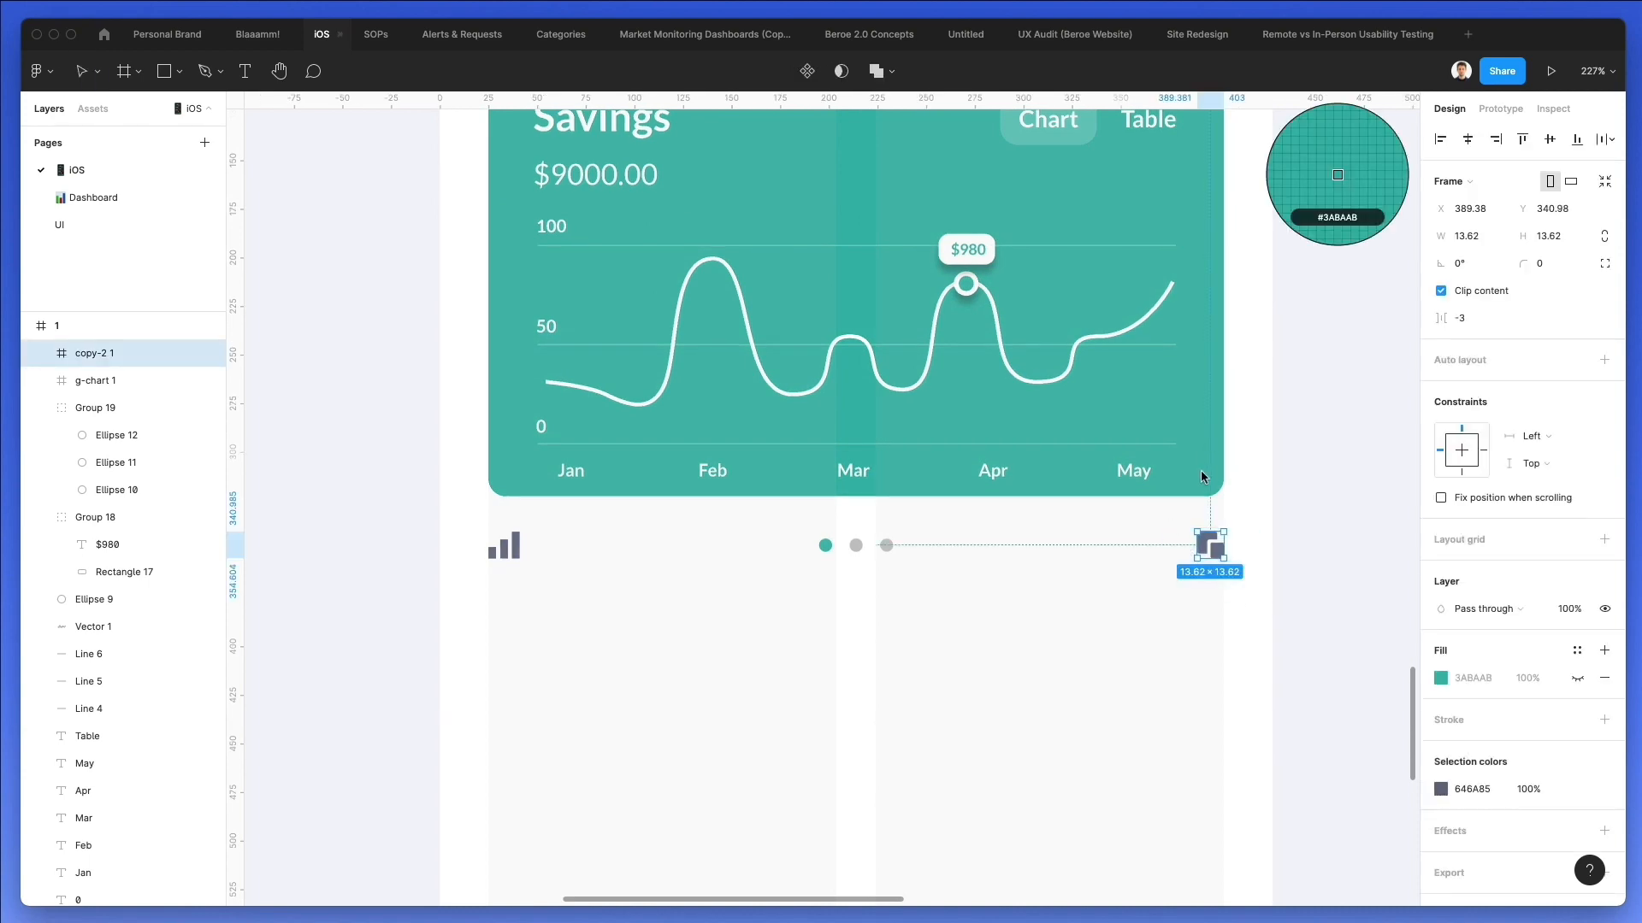
key(super+shift+g)
key(i)
click(1209, 464)
drag(621, 598, 485, 532)
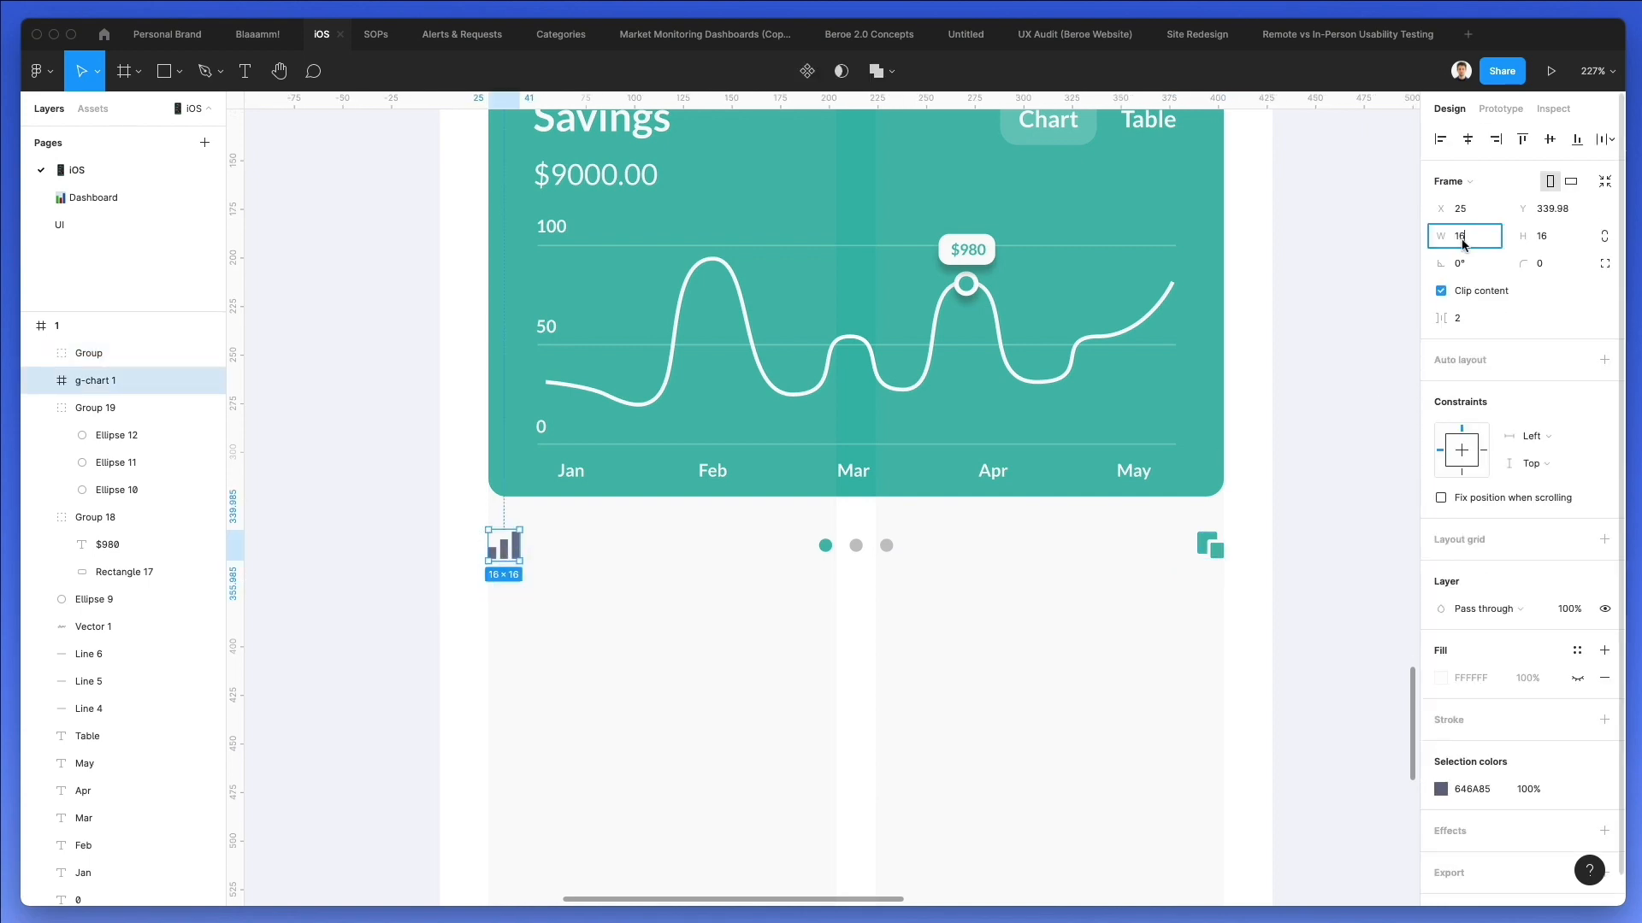
key(BackSpace)
text(5)
key(Return)
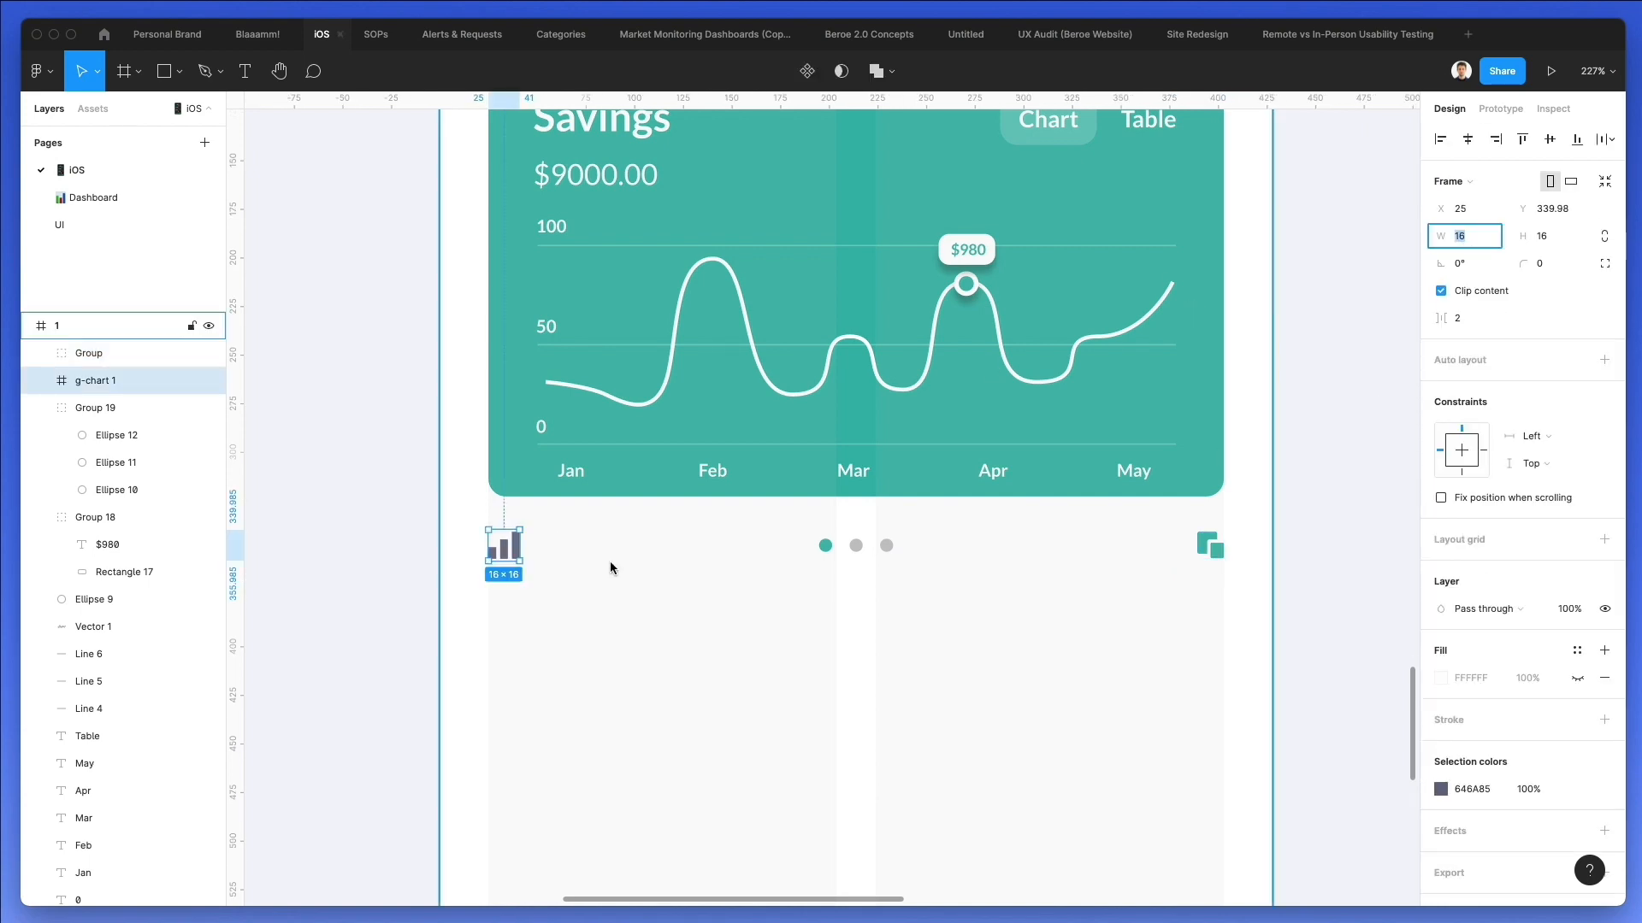
drag(573, 525, 462, 606)
click(693, 568)
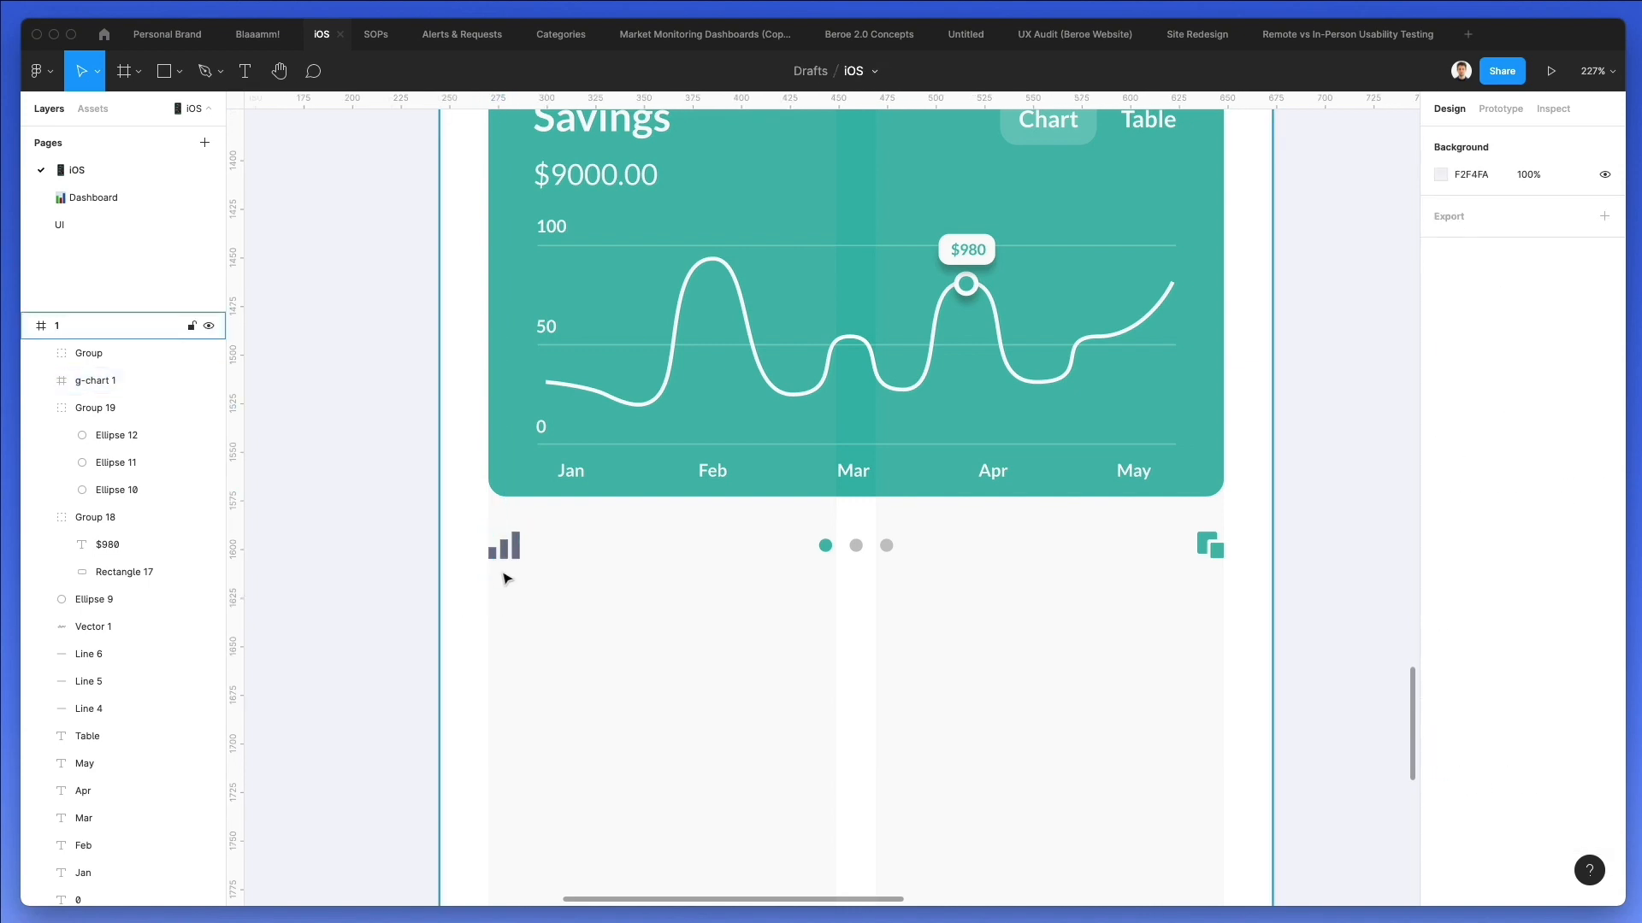
Ungroup the bar-chart icon's frame and set the width of its three bars to 3.
click(494, 555)
key(super+g)
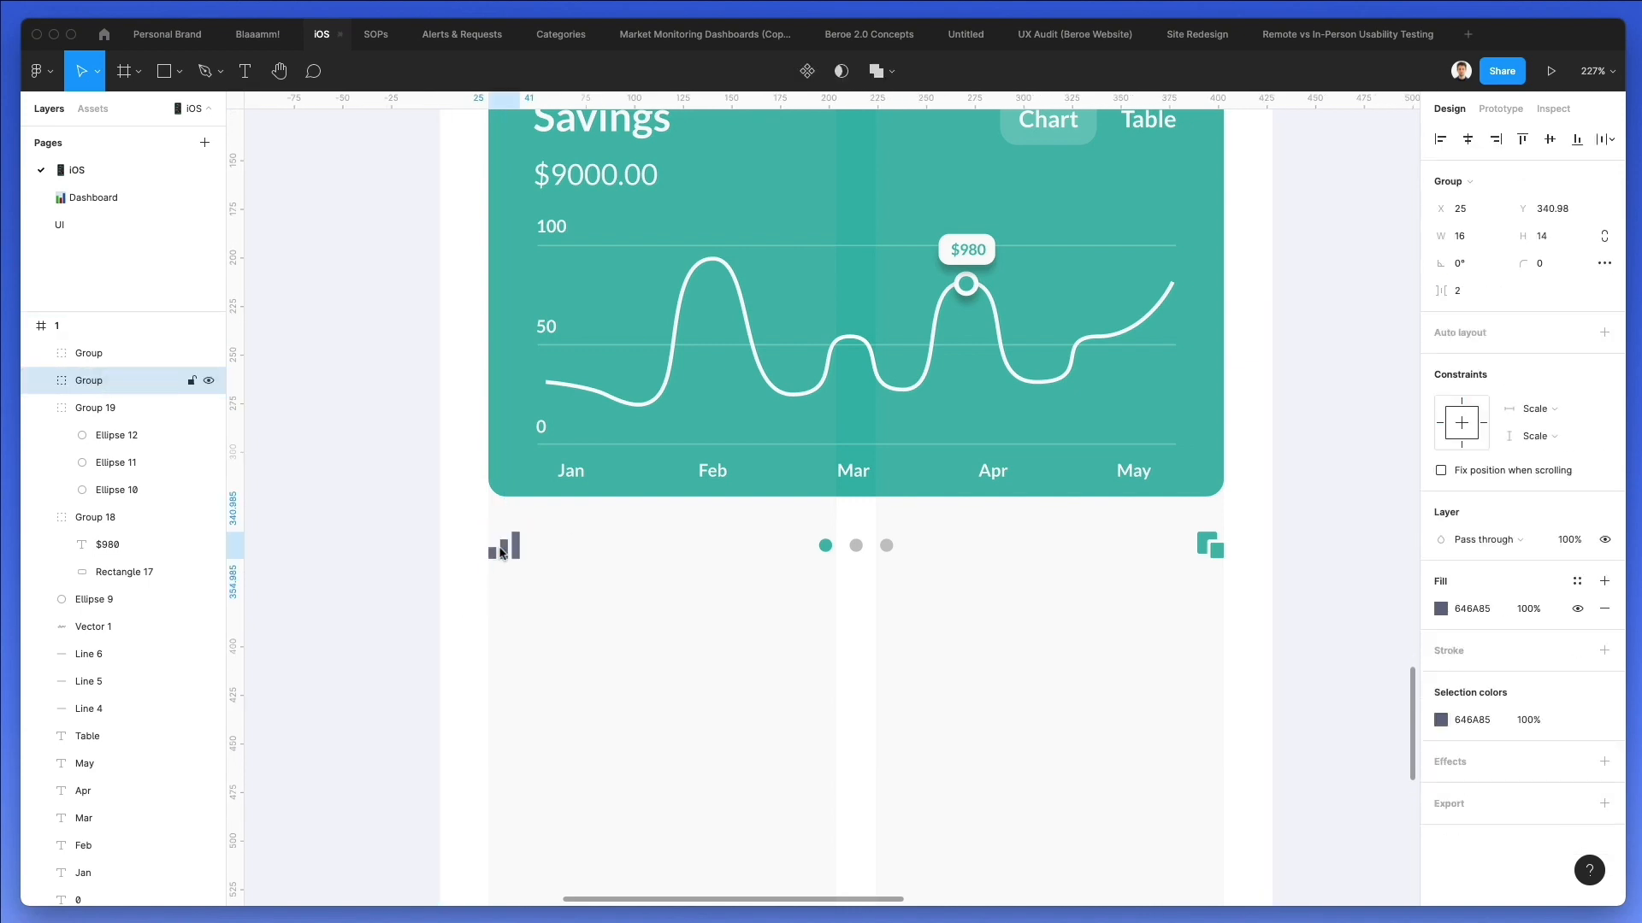
drag(463, 588, 463, 588)
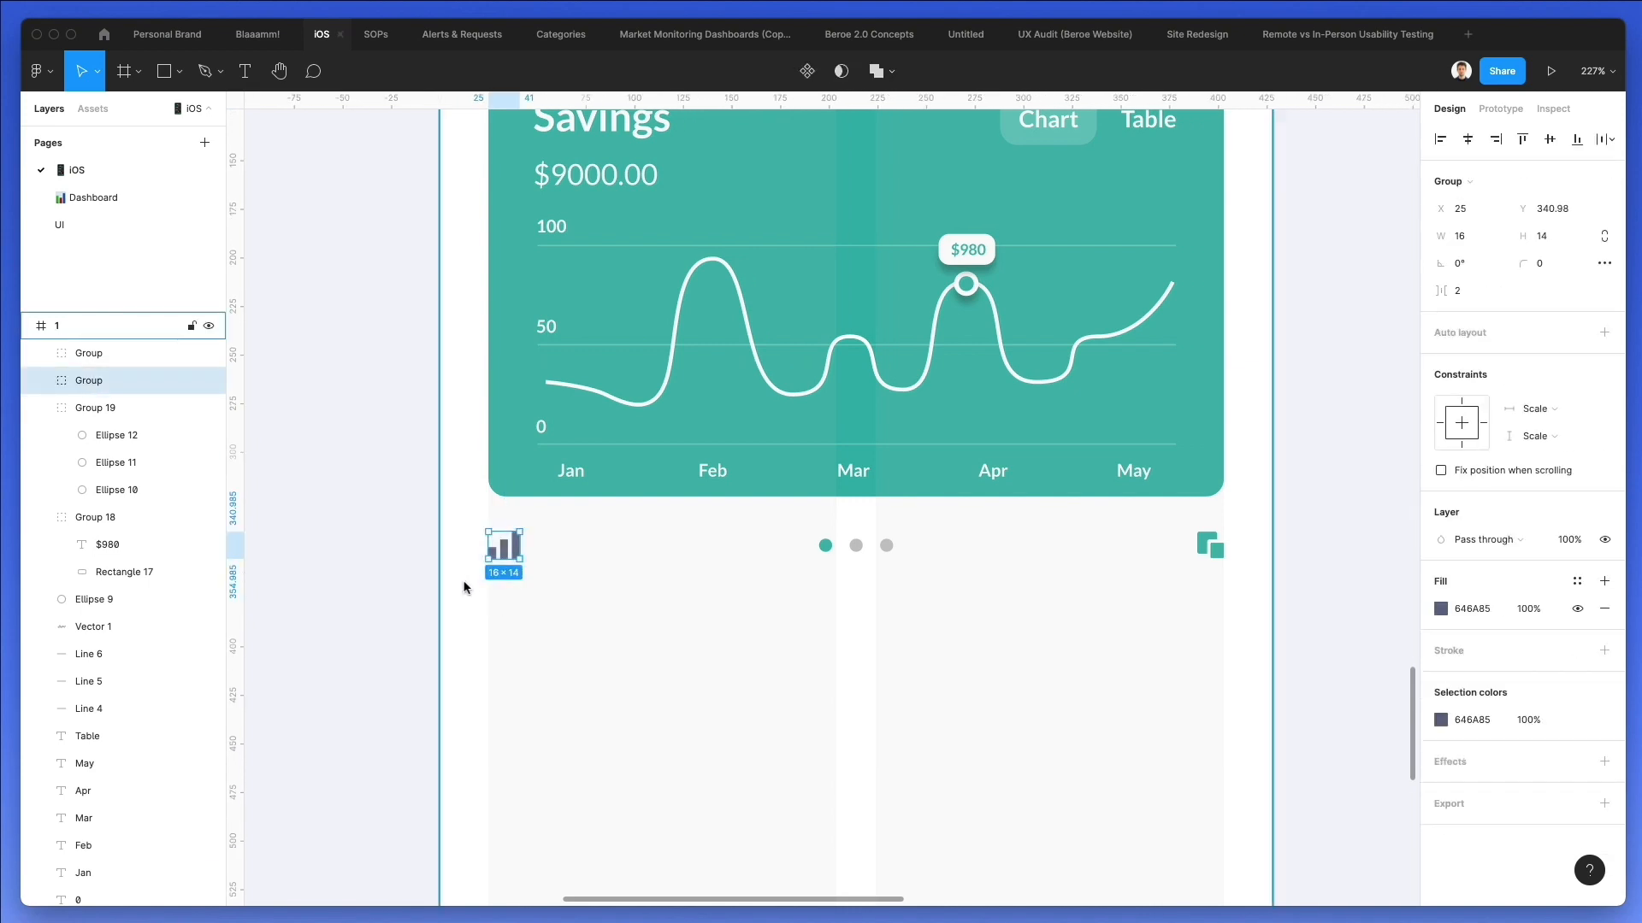
click(41, 381)
click(120, 465)
shift+click(114, 410)
click(1477, 212)
text(3)
key(Return)
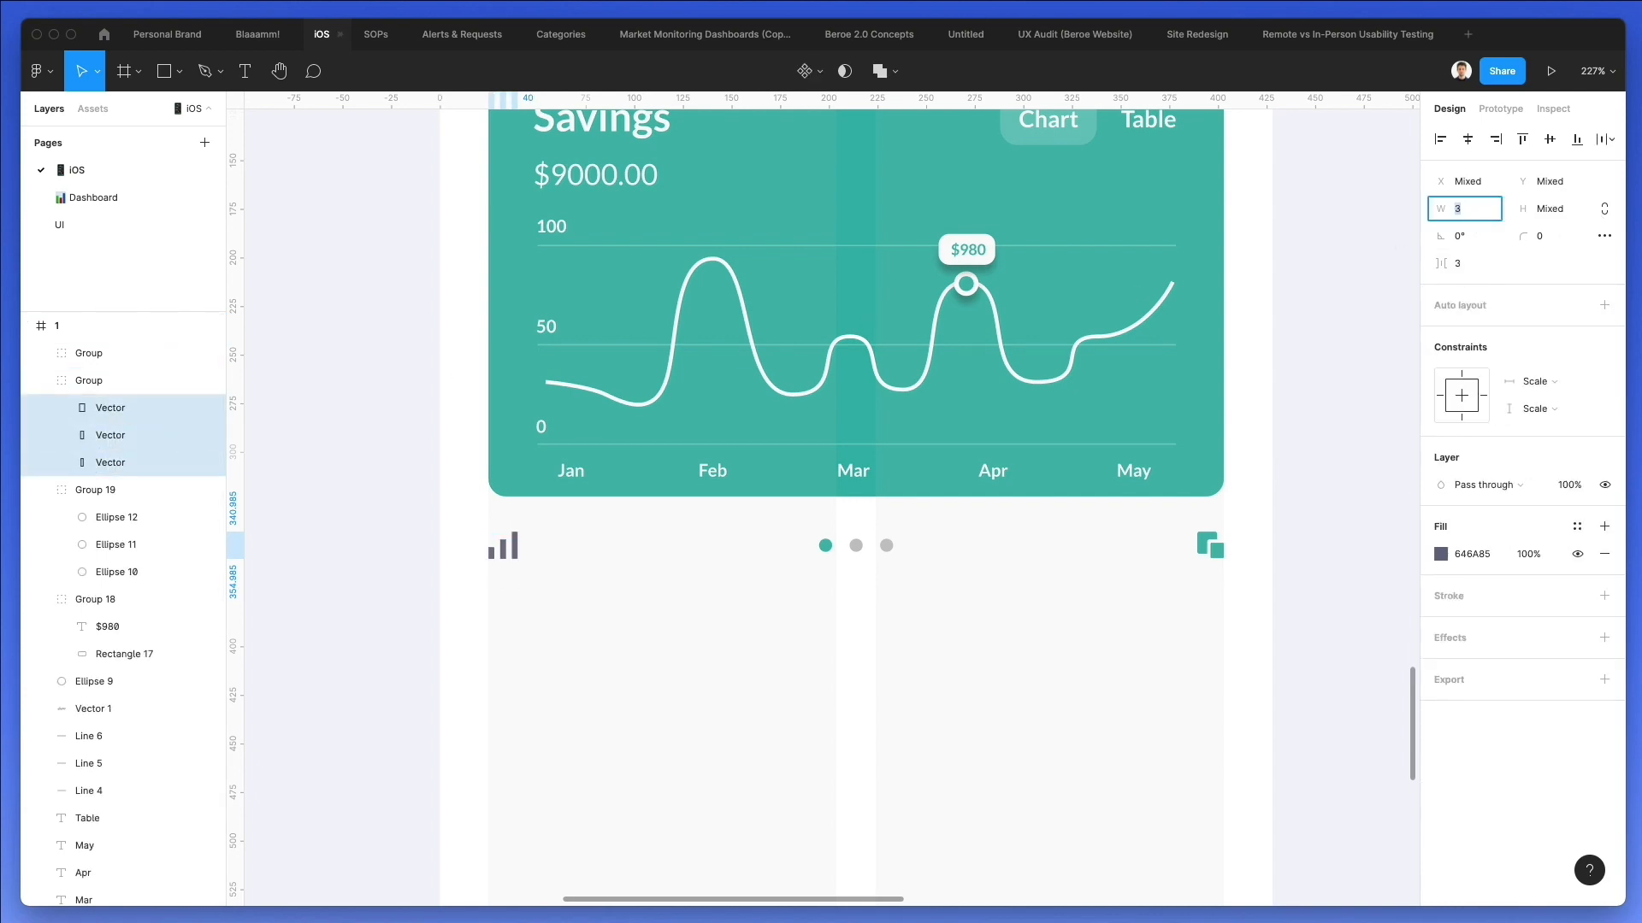
click(726, 545)
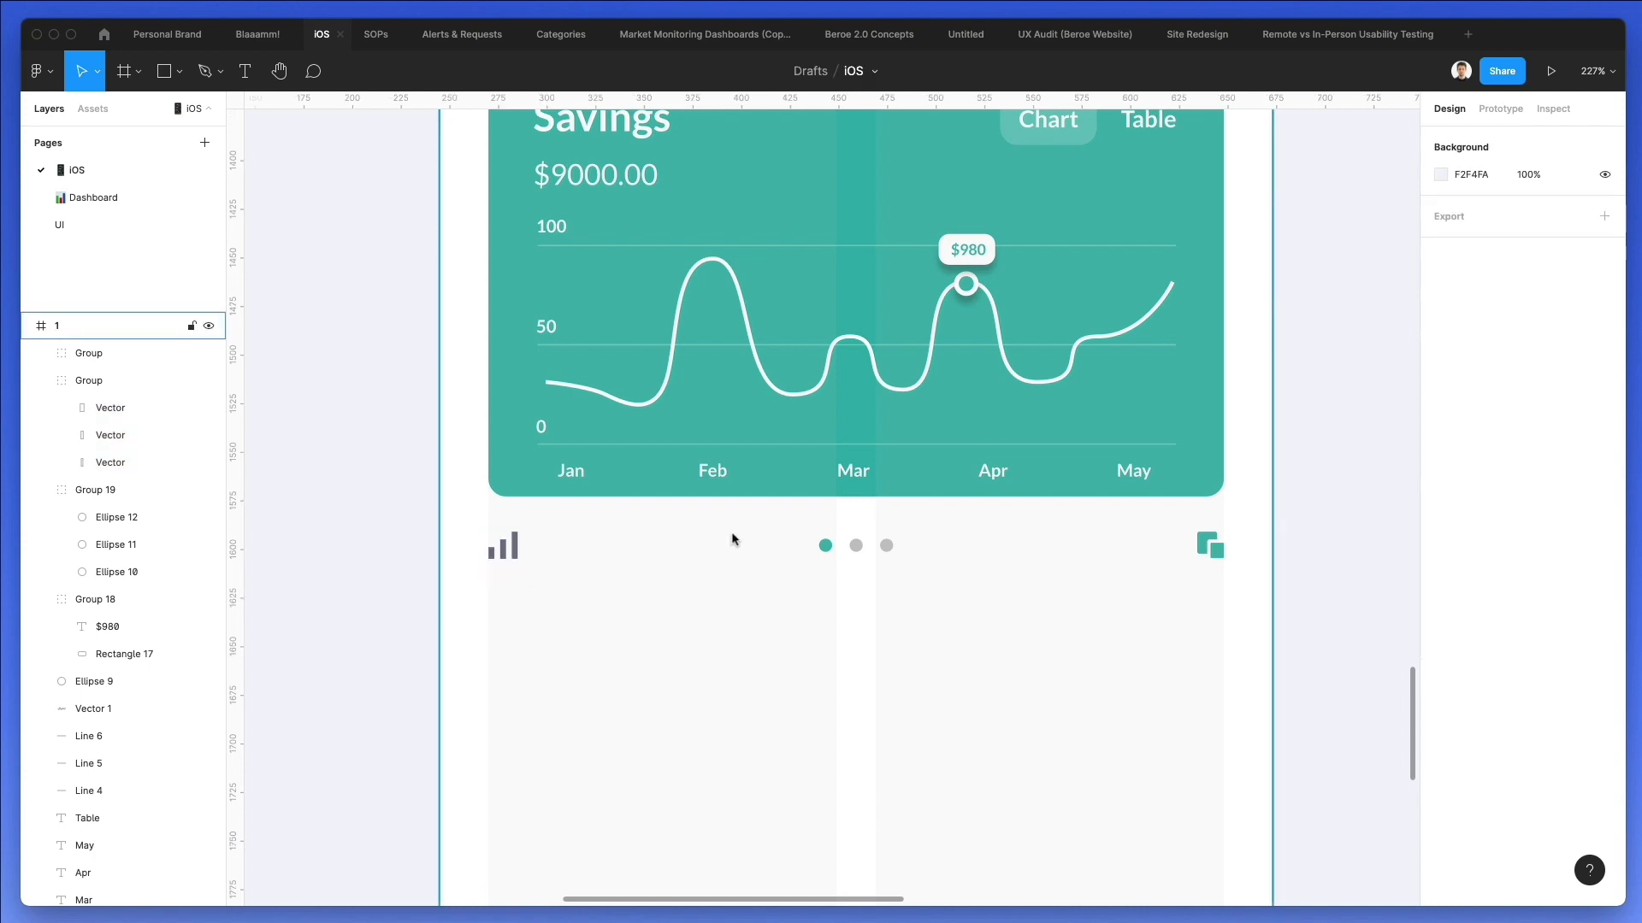
Move both icons and the dot group together slightly further below the Savings card.
scroll(733, 539, down, 3)
drag(537, 533, 1137, 611)
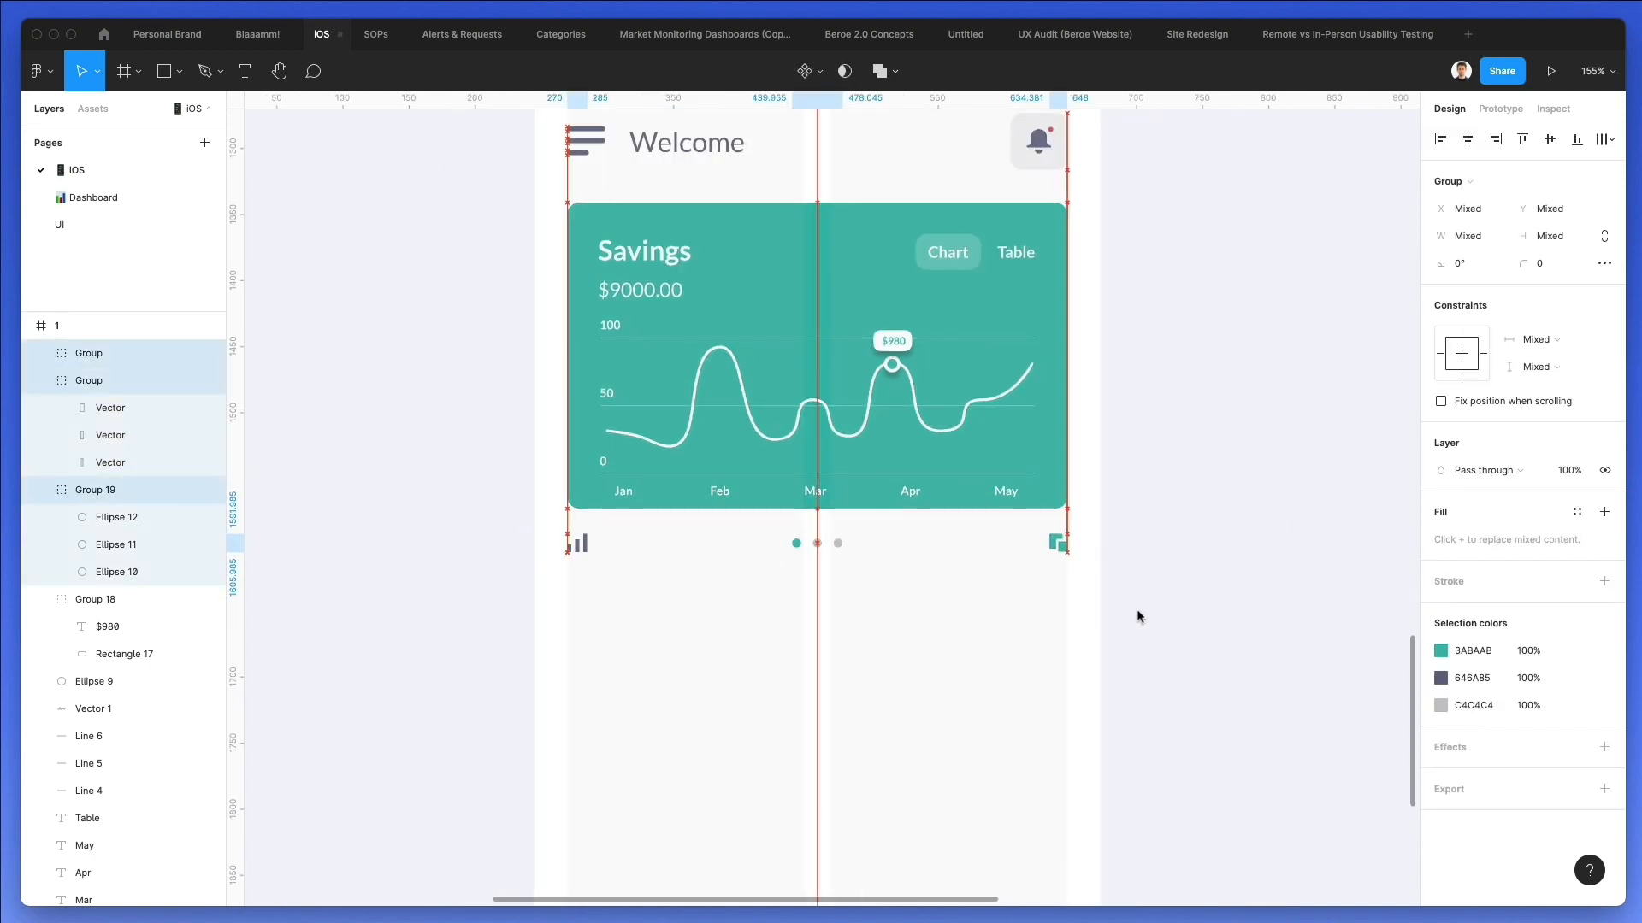
click(1135, 609)
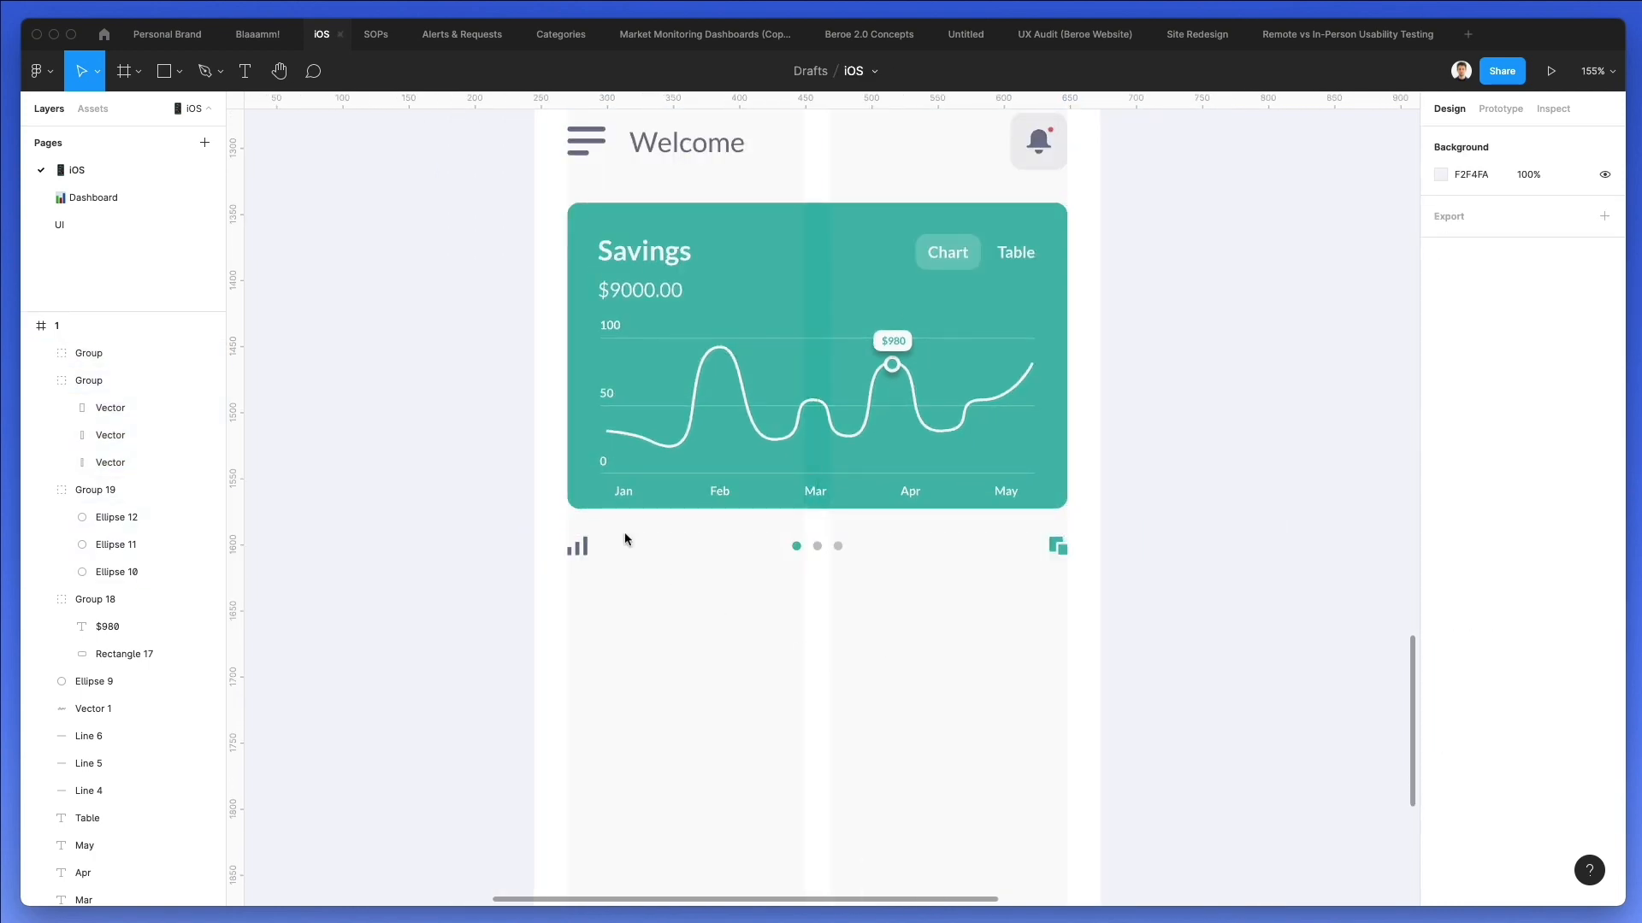
Scale up the bar-chart icon slightly and enlarge the copy icon to about 17.68 px, keeping them on the card's edges.
click(580, 546)
drag(587, 546, 591, 549)
click(727, 566)
scroll(1079, 547, up, 5)
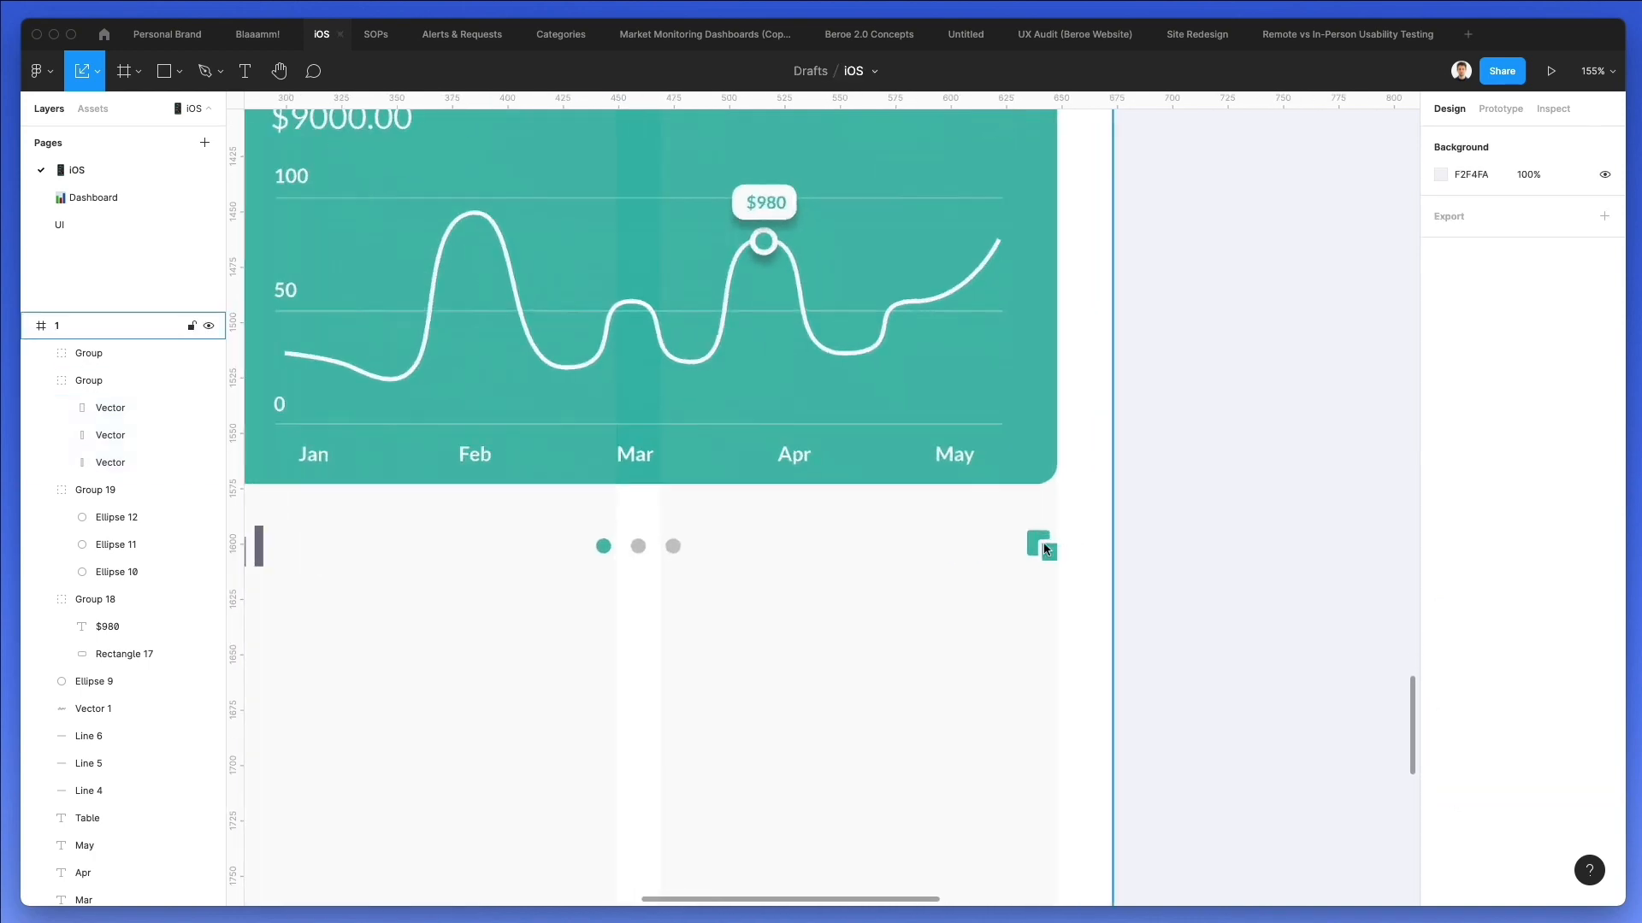
scroll(1044, 549, up, 1)
click(1039, 546)
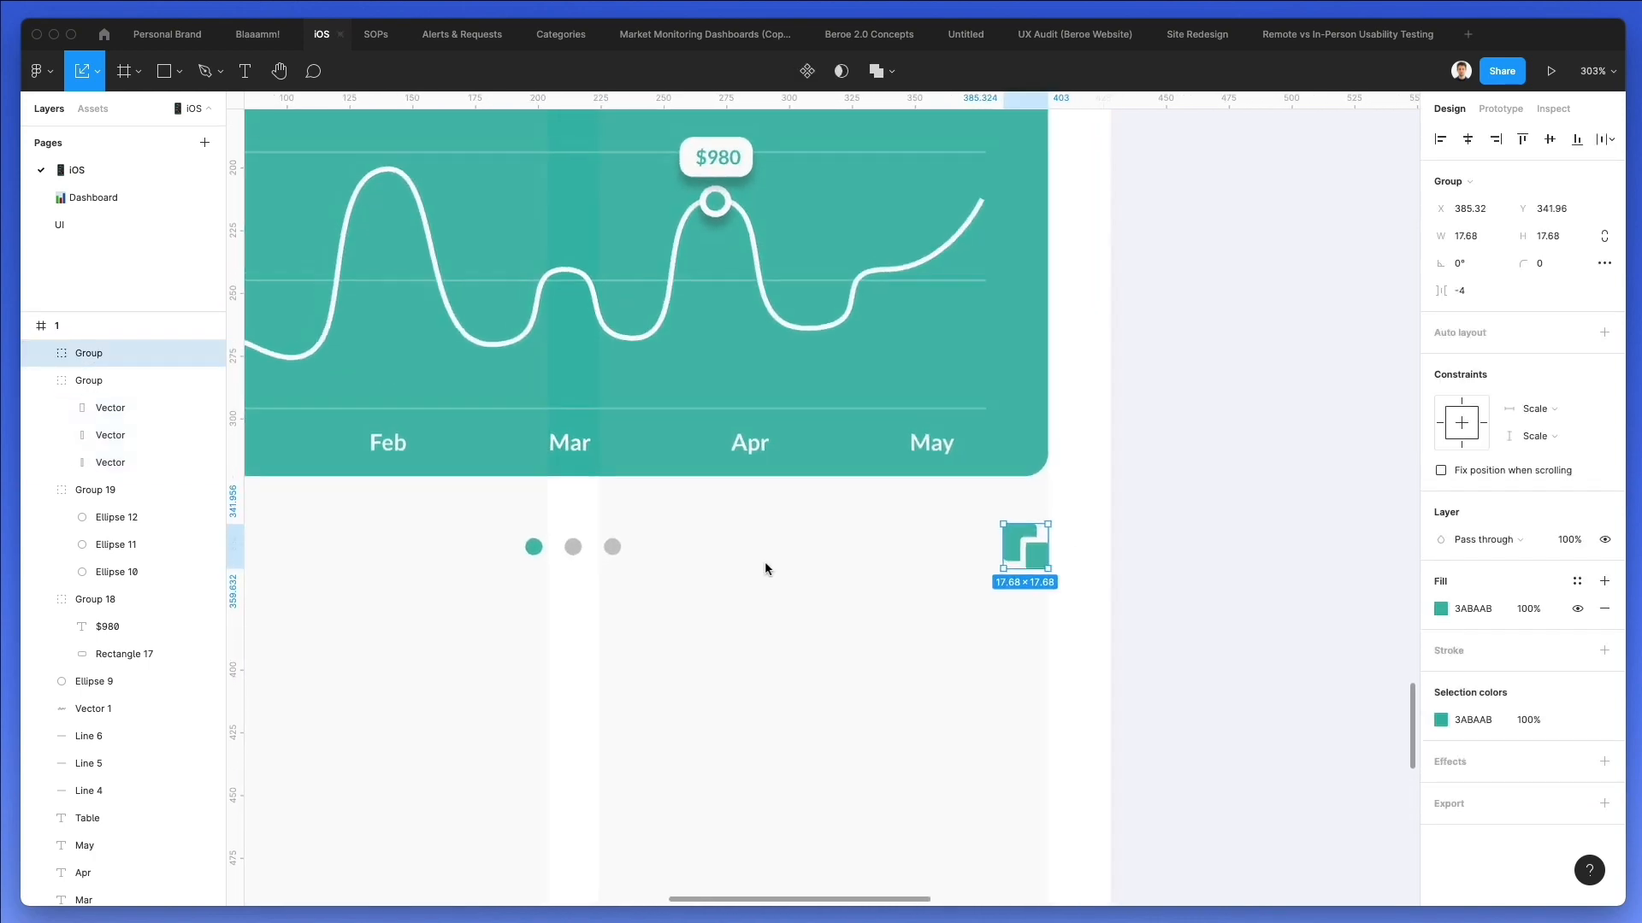
scroll(765, 561, down, 4)
click(771, 562)
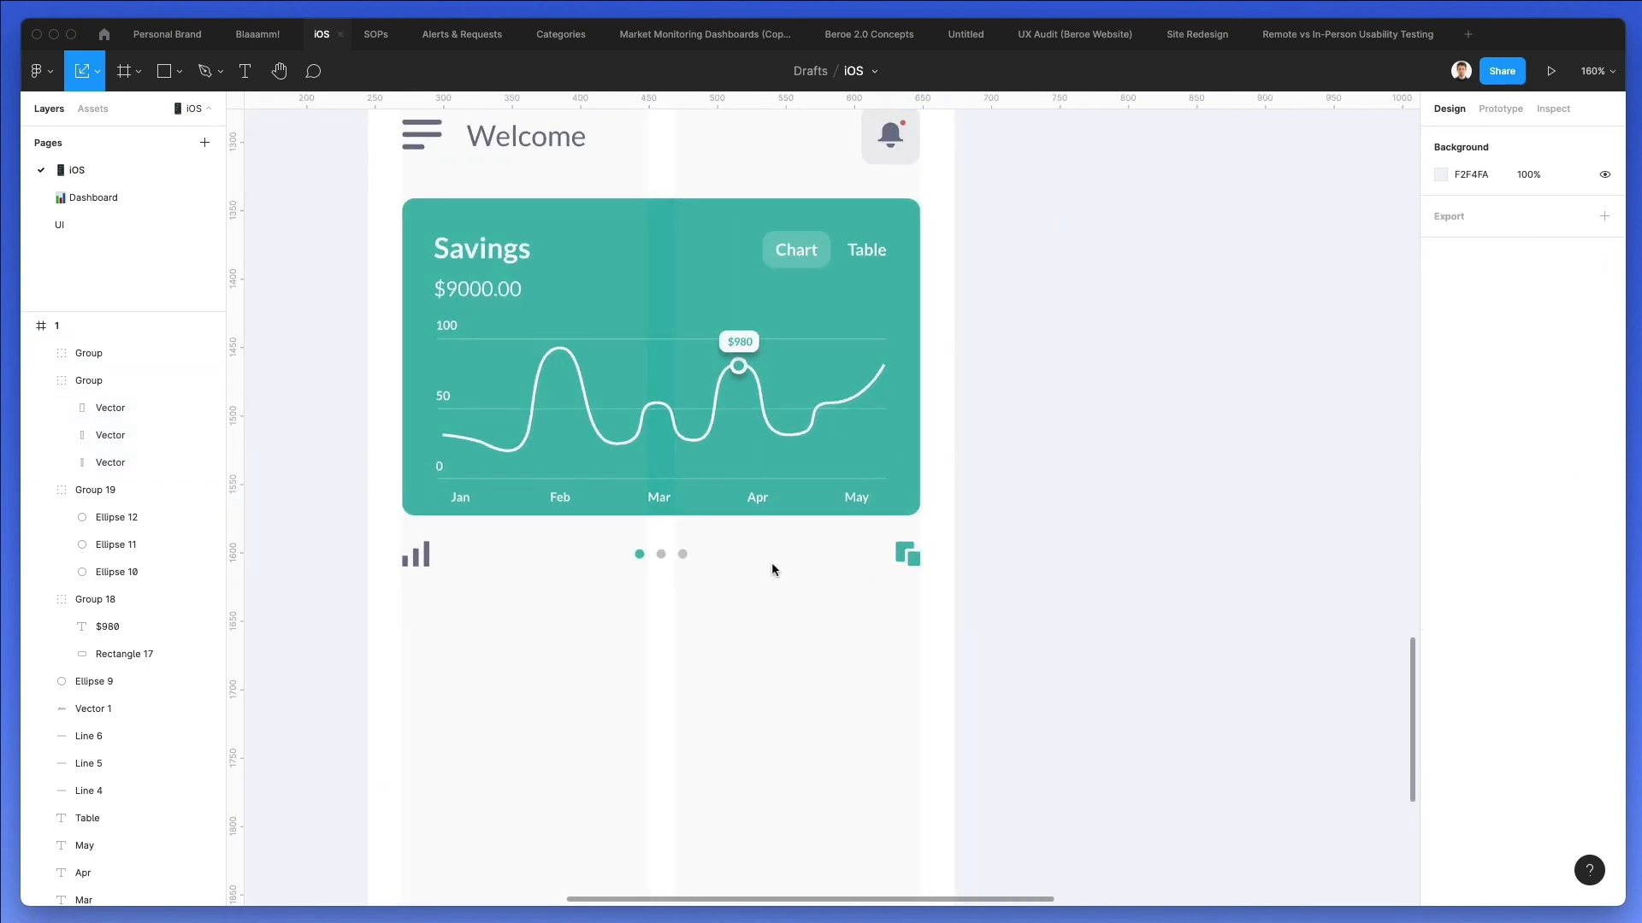
Fill the bar-chart icon with the grey C4C4C4 of the inactive pagination dots.
click(419, 565)
key(i)
click(660, 555)
click(748, 651)
Duplicate the Welcome heading below the bar-chart icon at the card's left edge and change its text to "Total balance".
scroll(748, 651, down, 3)
scroll(704, 561, down, 3)
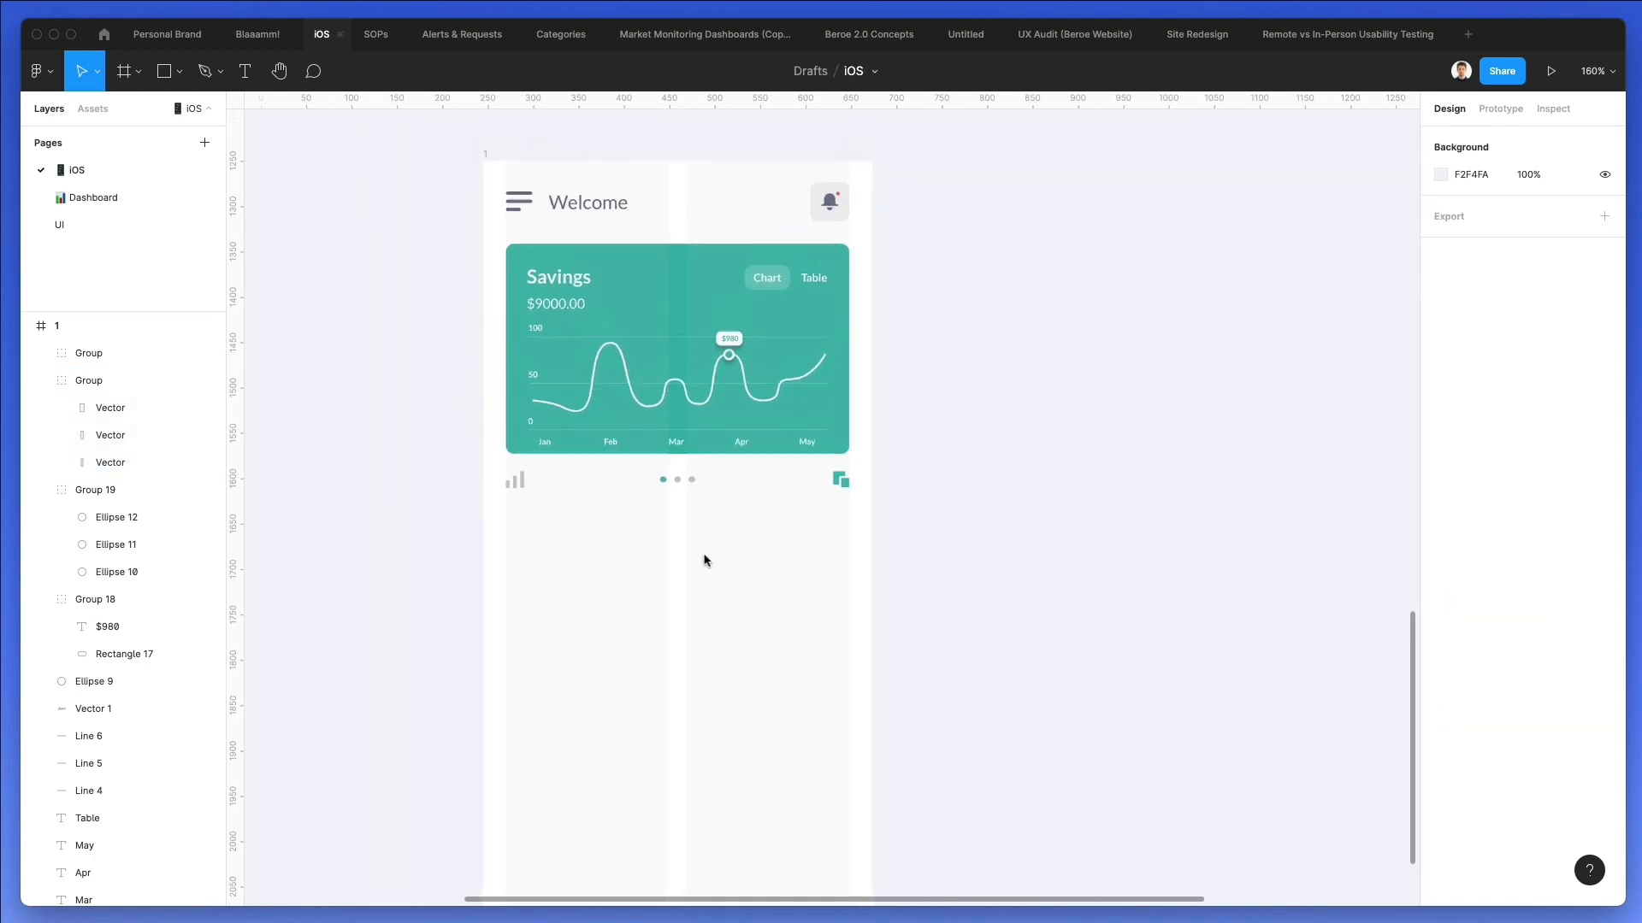
drag(585, 209, 540, 529)
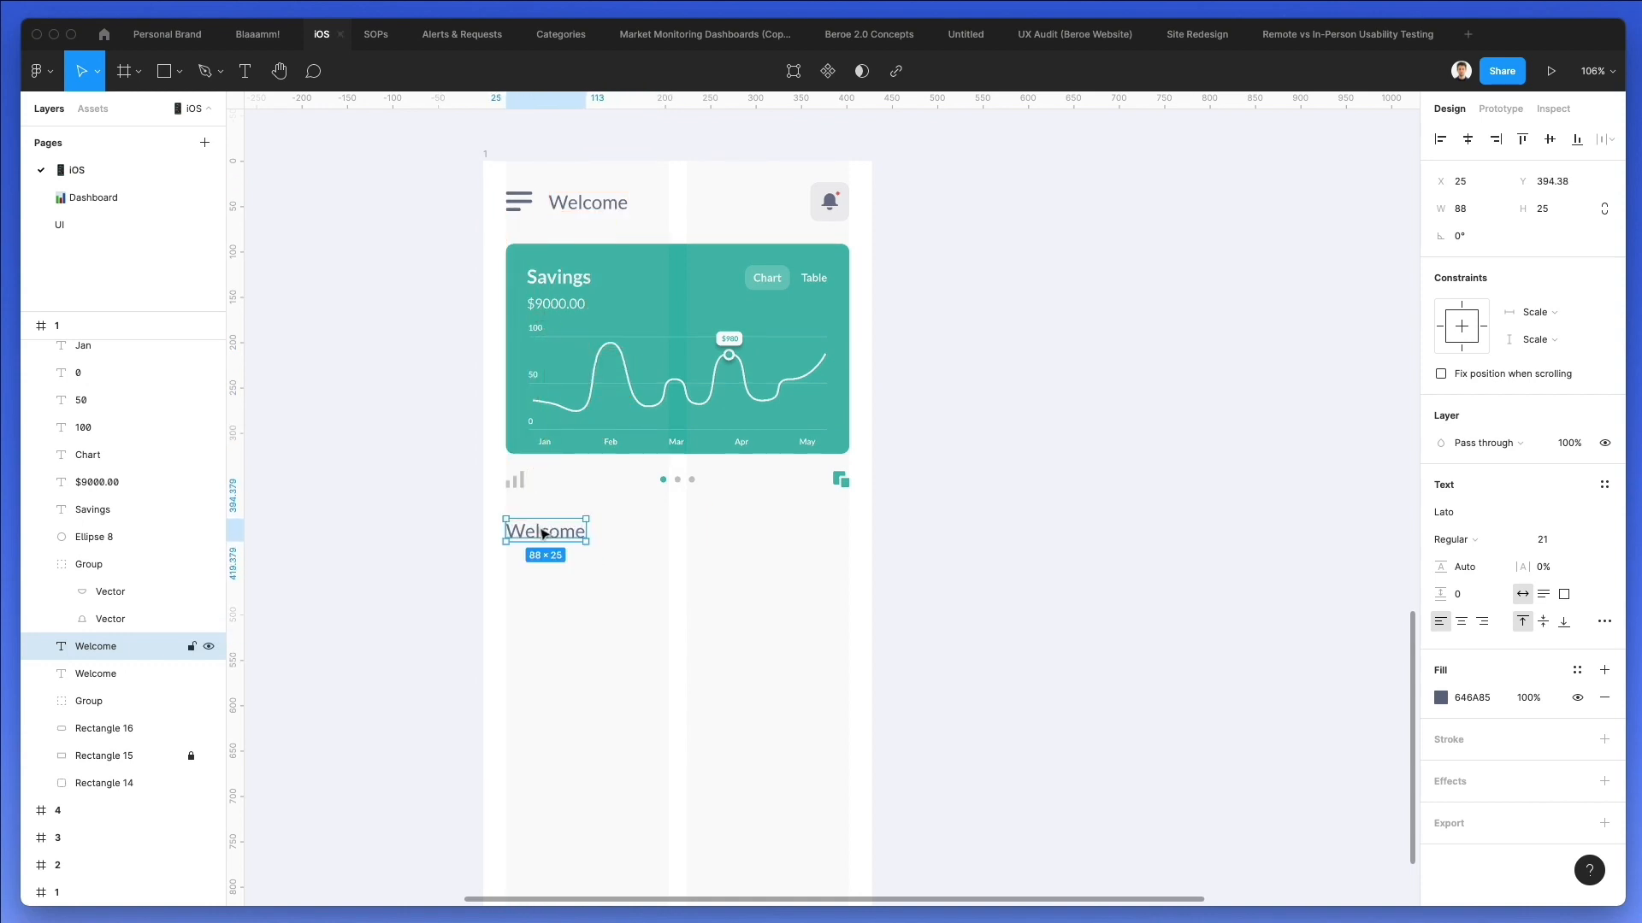
double_click(538, 527)
text(Total balance)
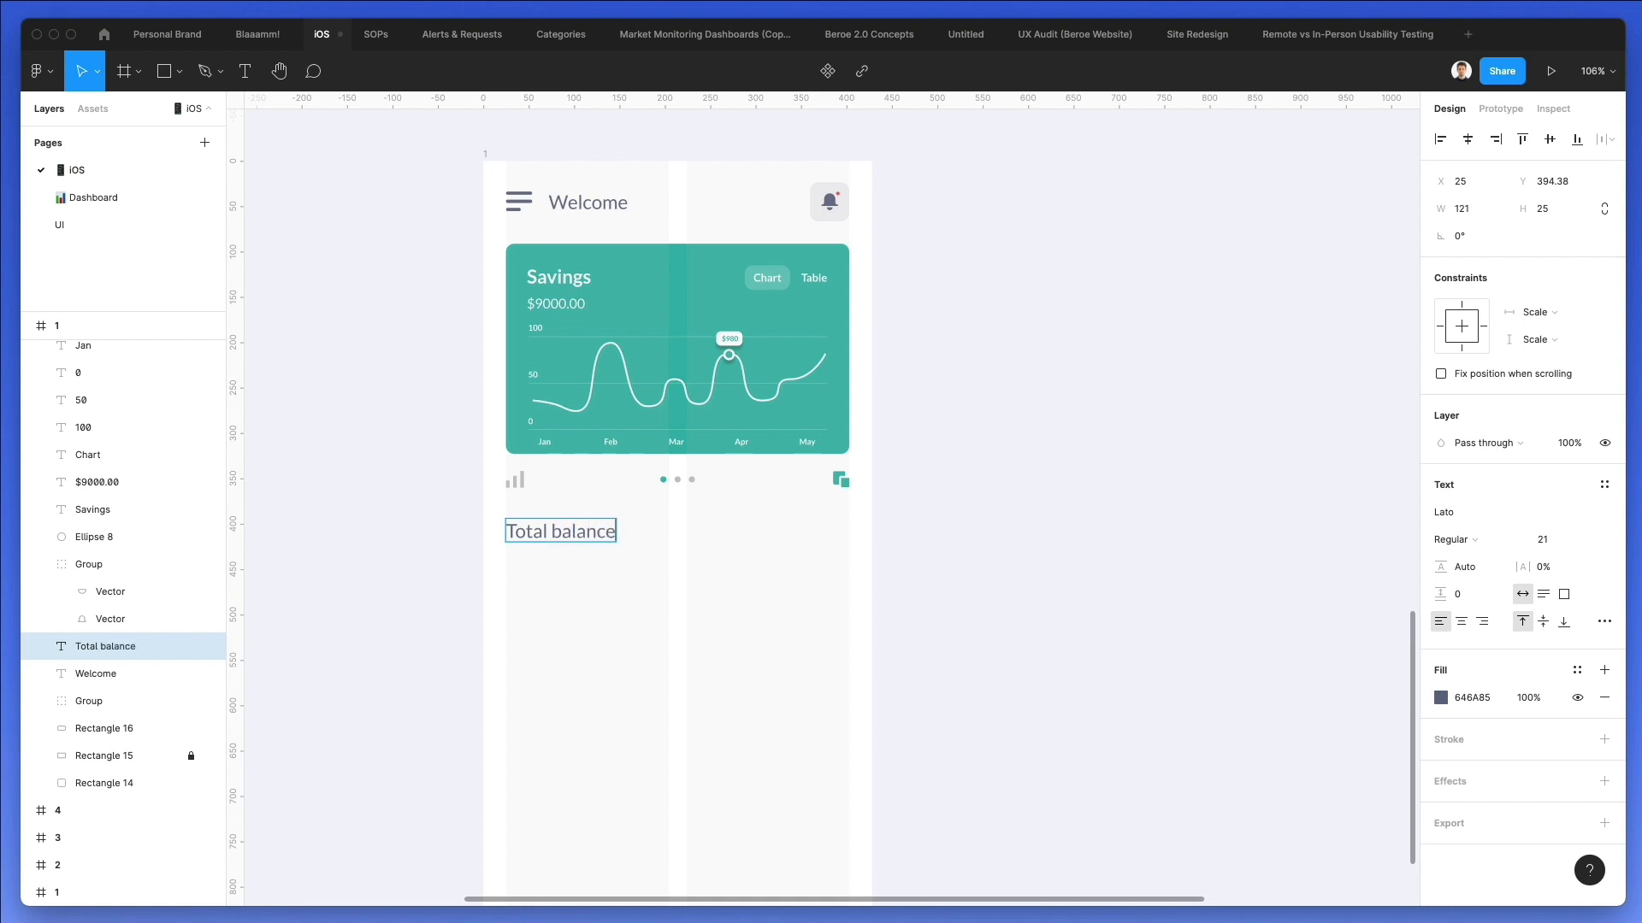
key(Escape)
Duplicate the "Total balance" text directly below itself and change the copy to "$6,326.00".
drag(561, 536, 562, 572)
double_click(563, 572)
text($6,326.00)
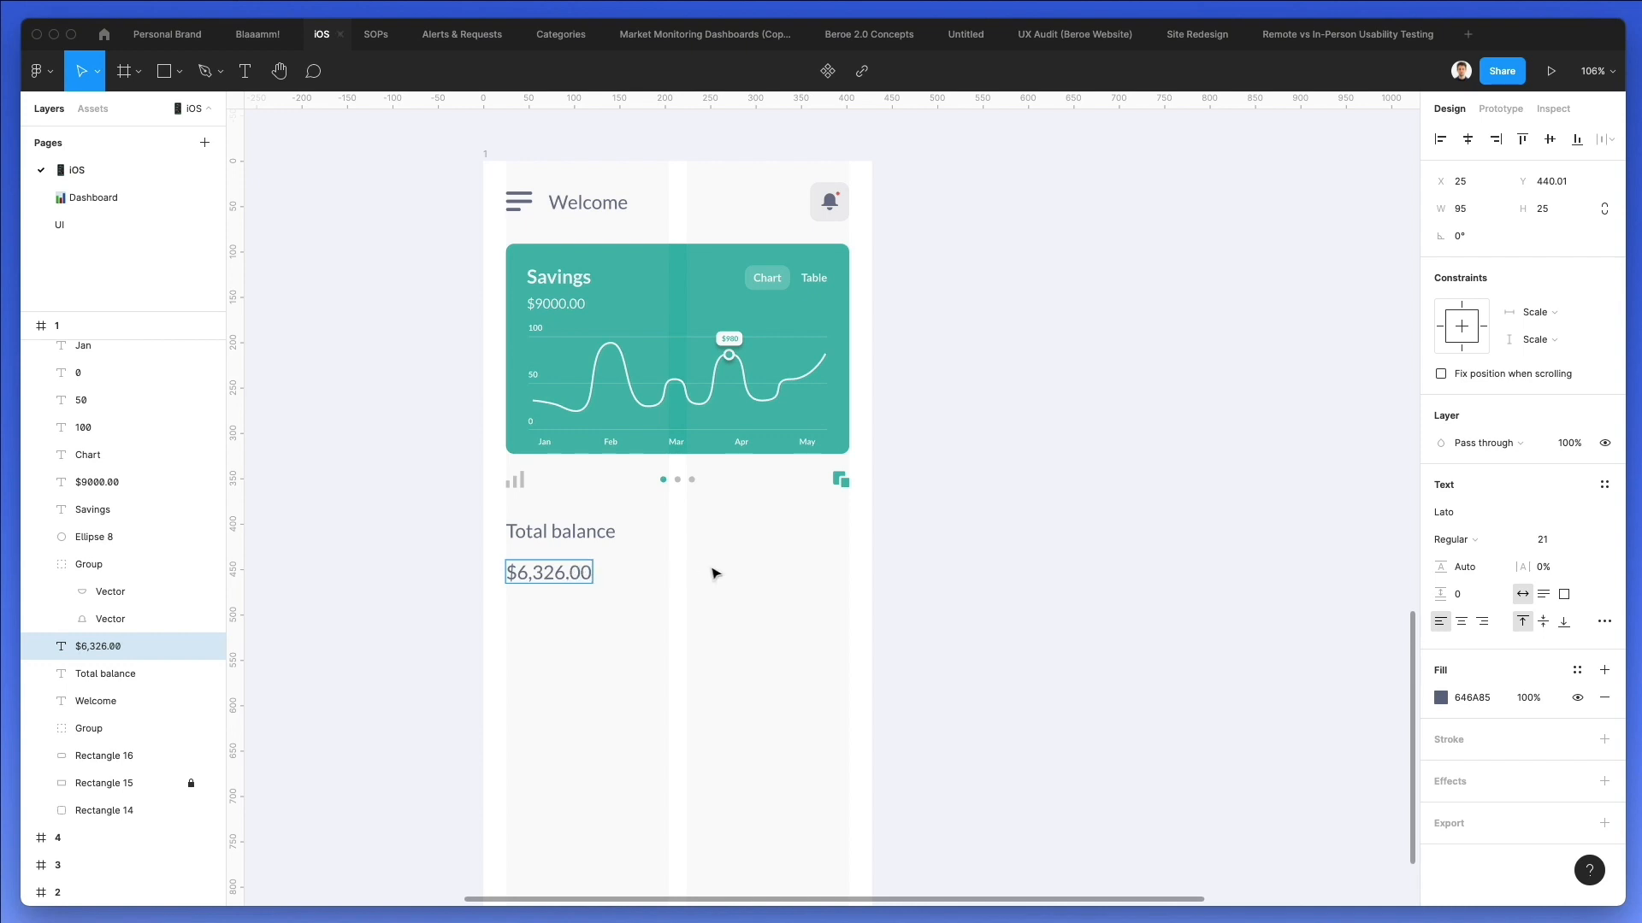
key(Escape)
Set the "$6,326.00" text to size 31, Bold weight and black 000000 fill.
click(1549, 540)
text(31)
key(Return)
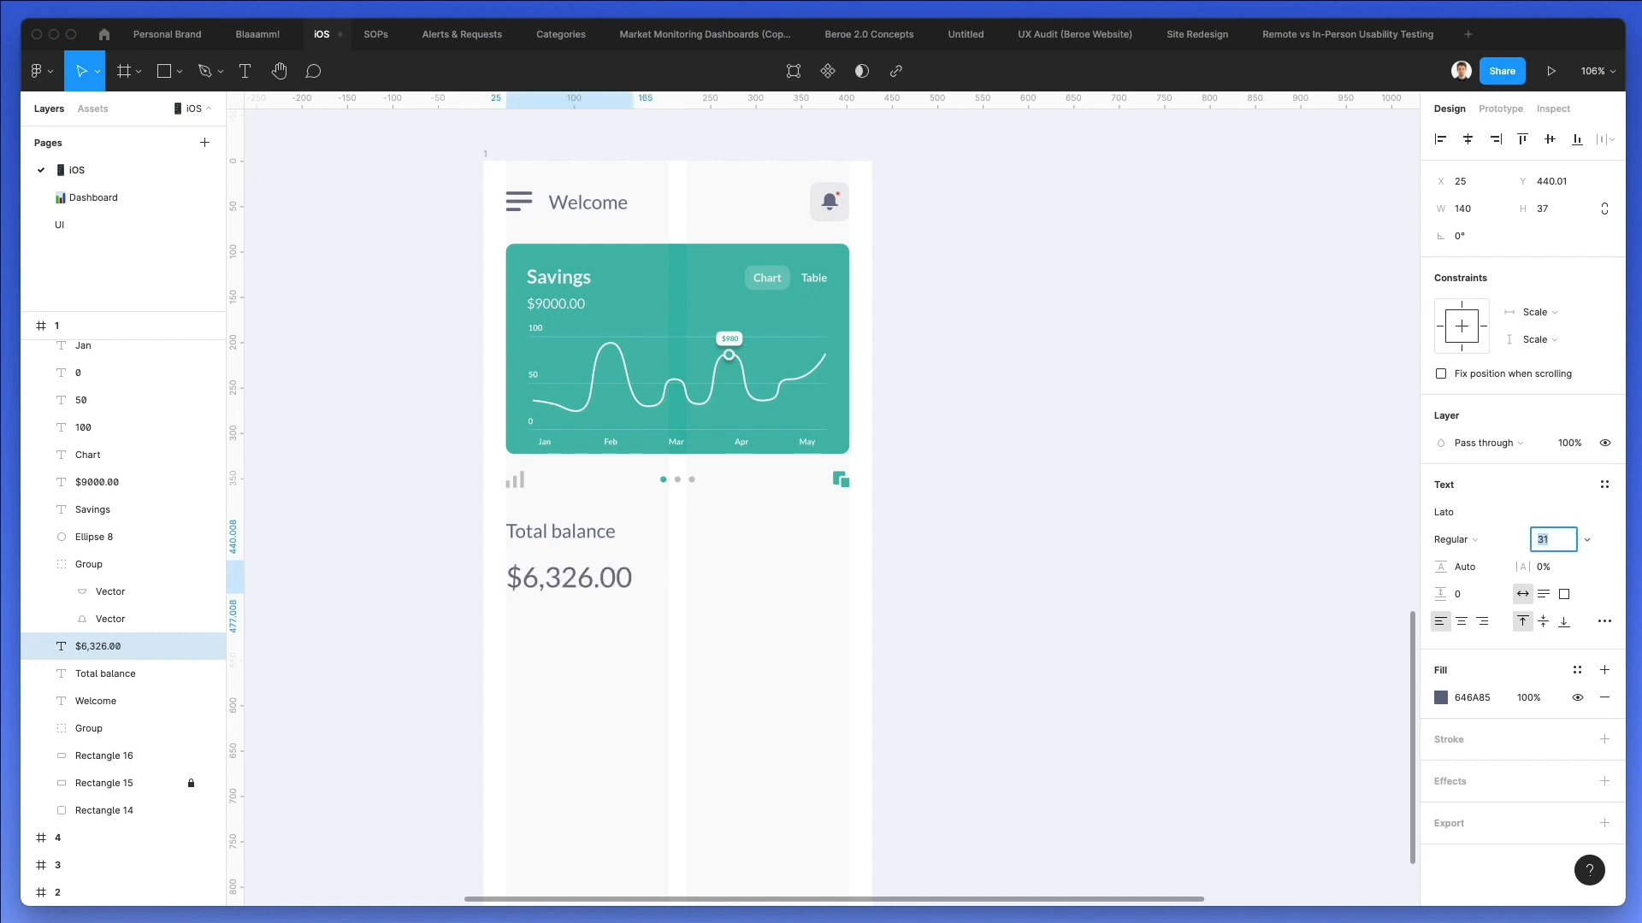
click(1451, 540)
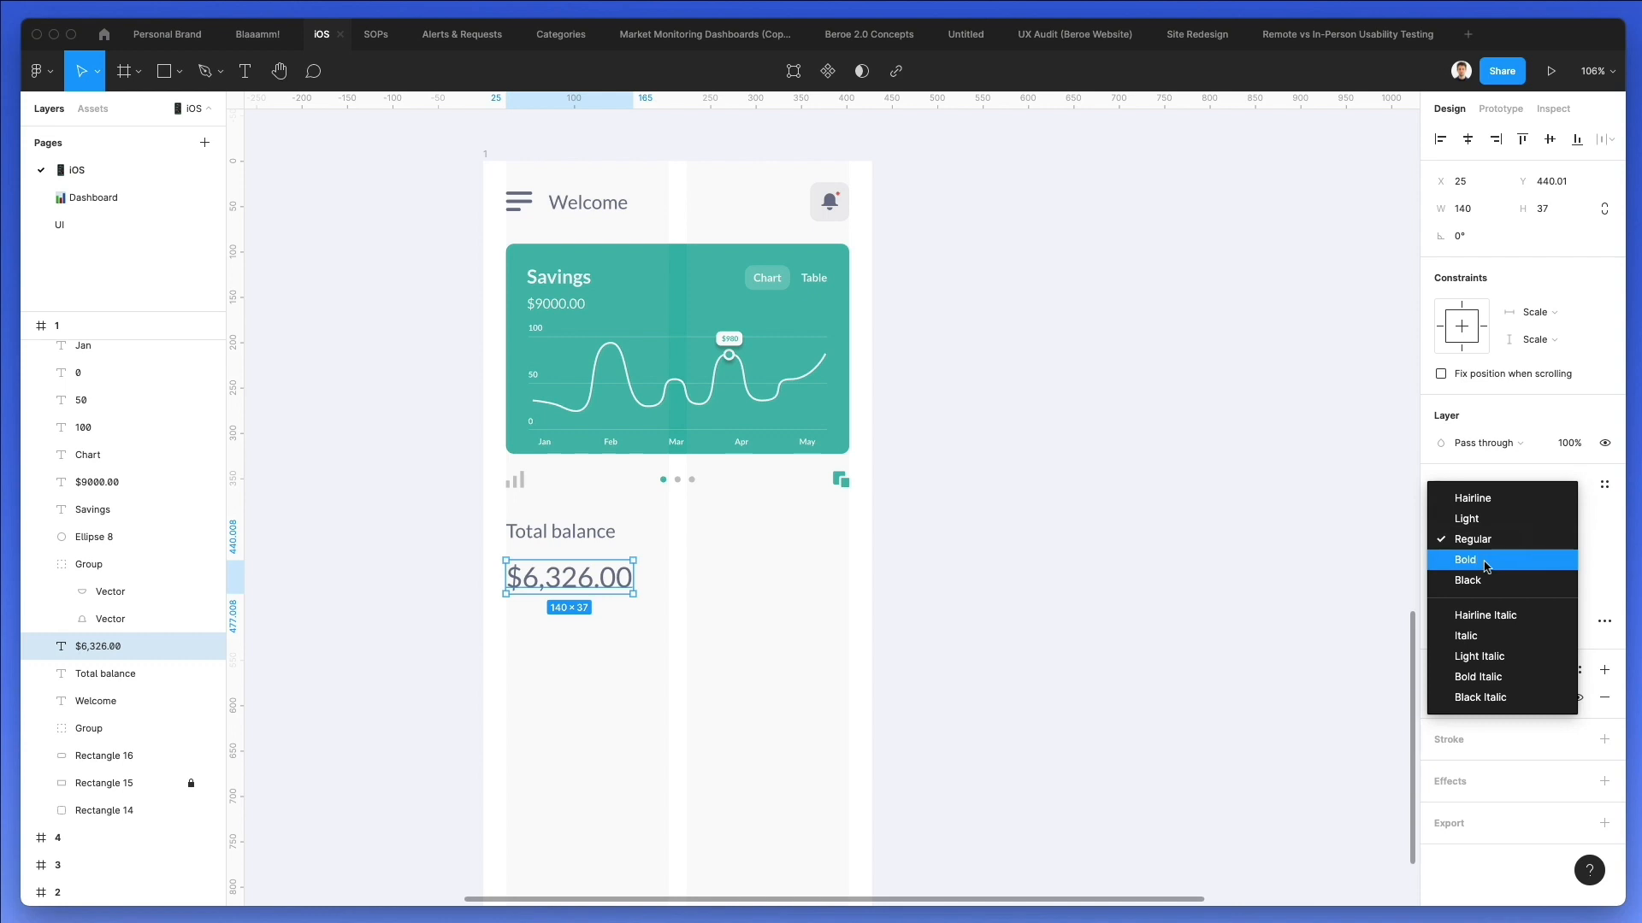
click(1461, 557)
click(1439, 698)
mouse_move(1280, 607)
mouse_down()
mouse_move(1129, 686)
mouse_move(799, 750)
mouse_up()
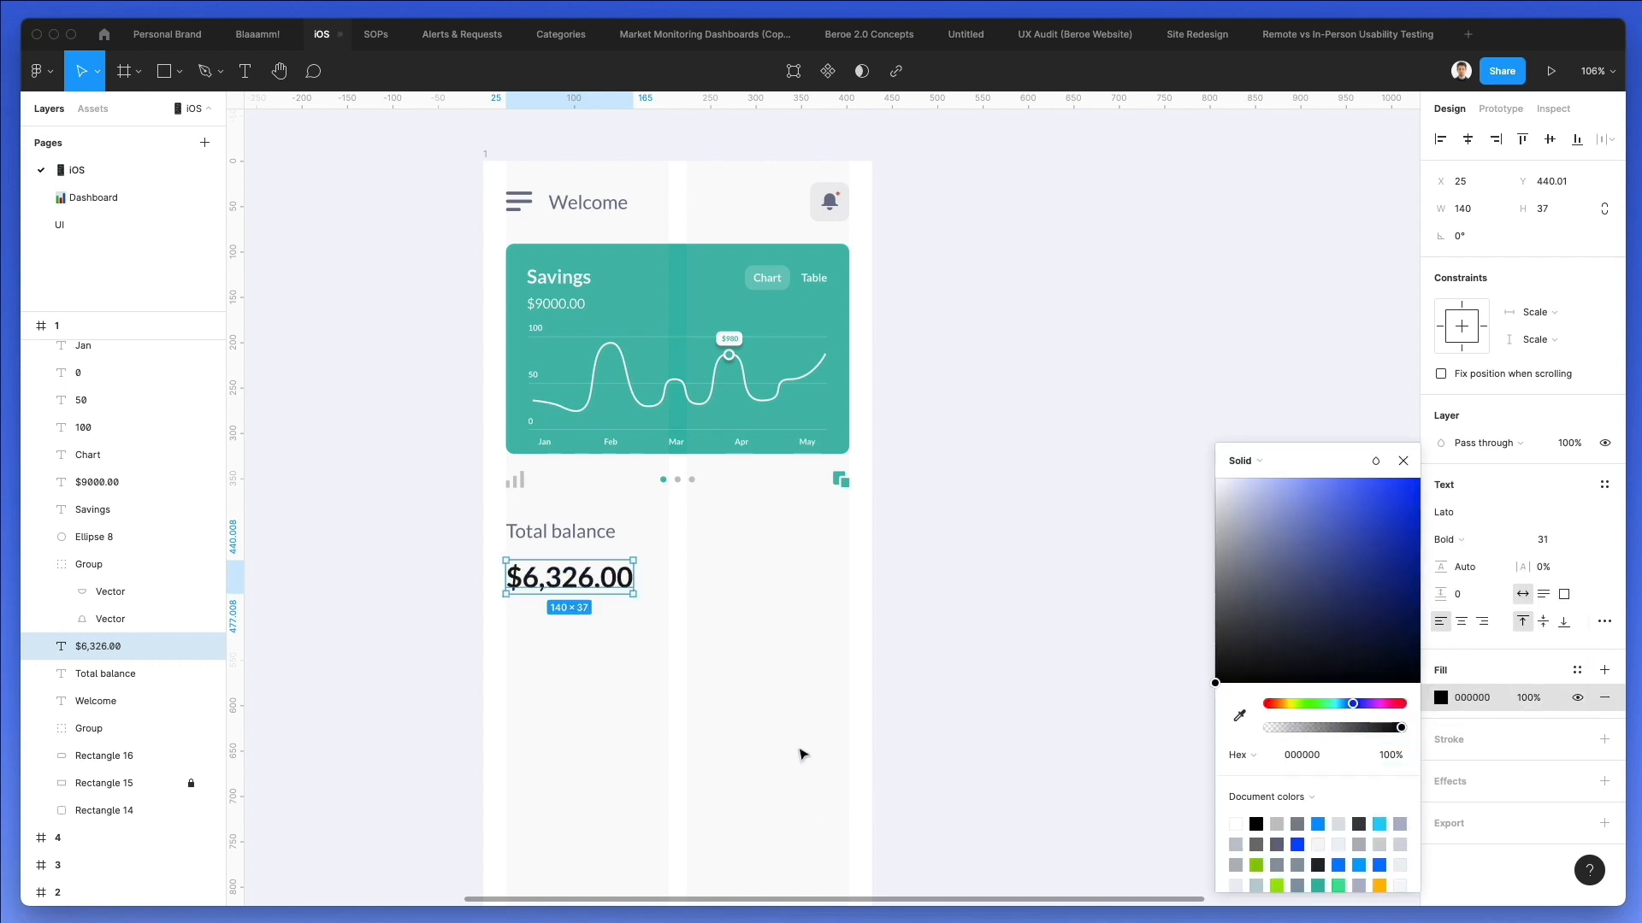
click(786, 704)
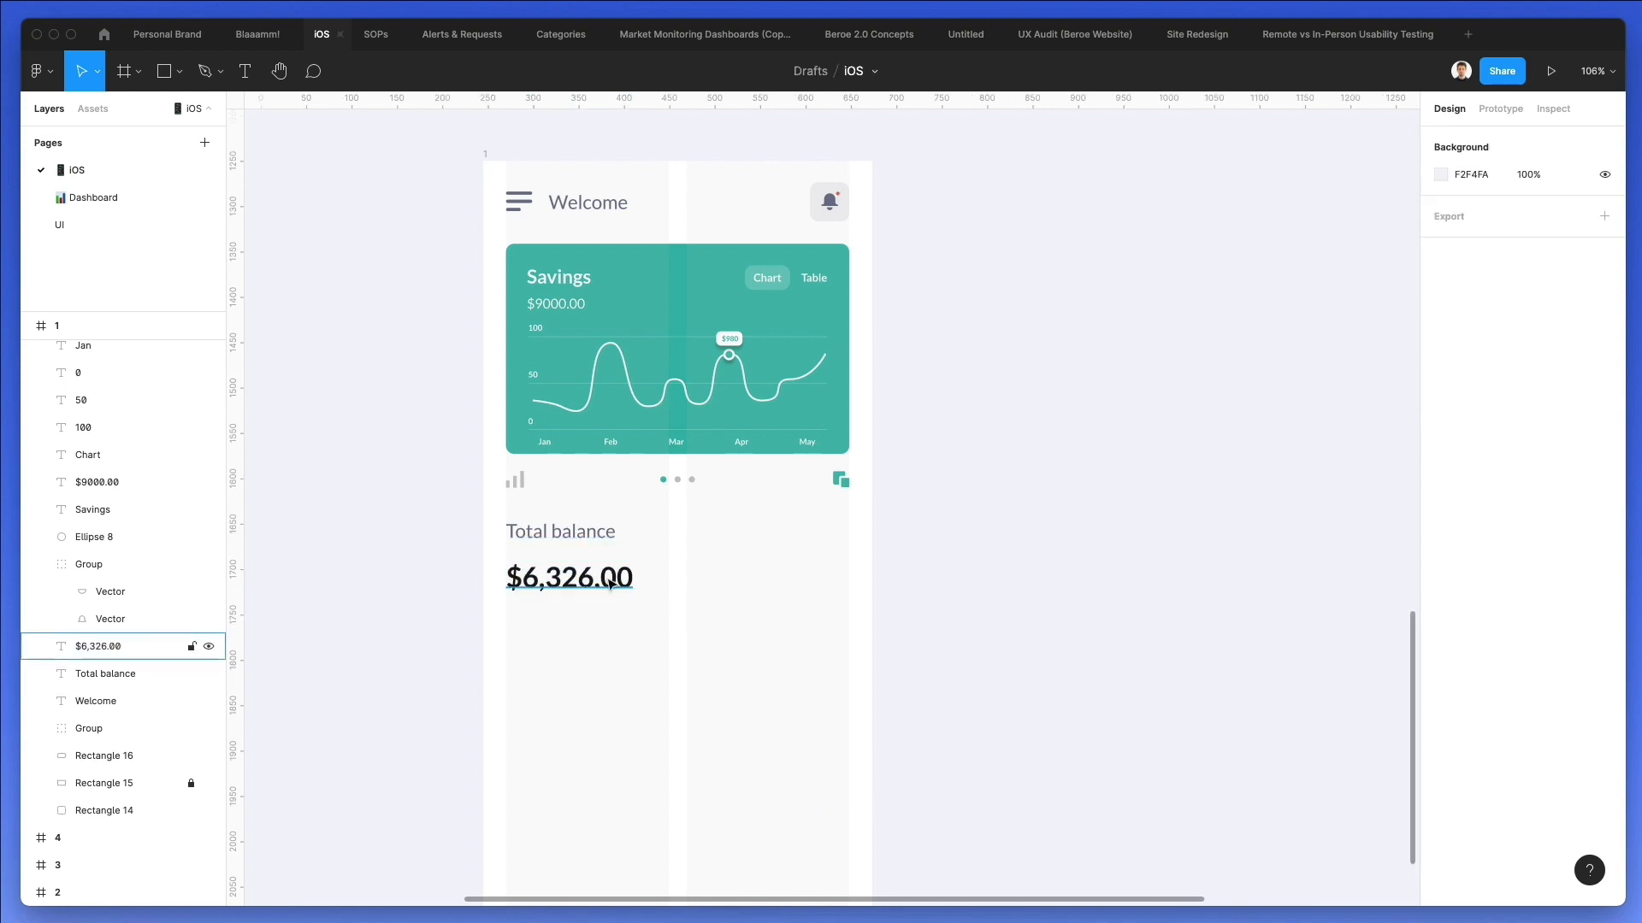
Nudge the "$6,326.00" amount up to Y 432.01, closer to the "Total balance" label.
click(609, 584)
key(Up)
key(Up)
key(Up)
key(Up)
key(Up)
key(Up)
key(Up)
key(Up)
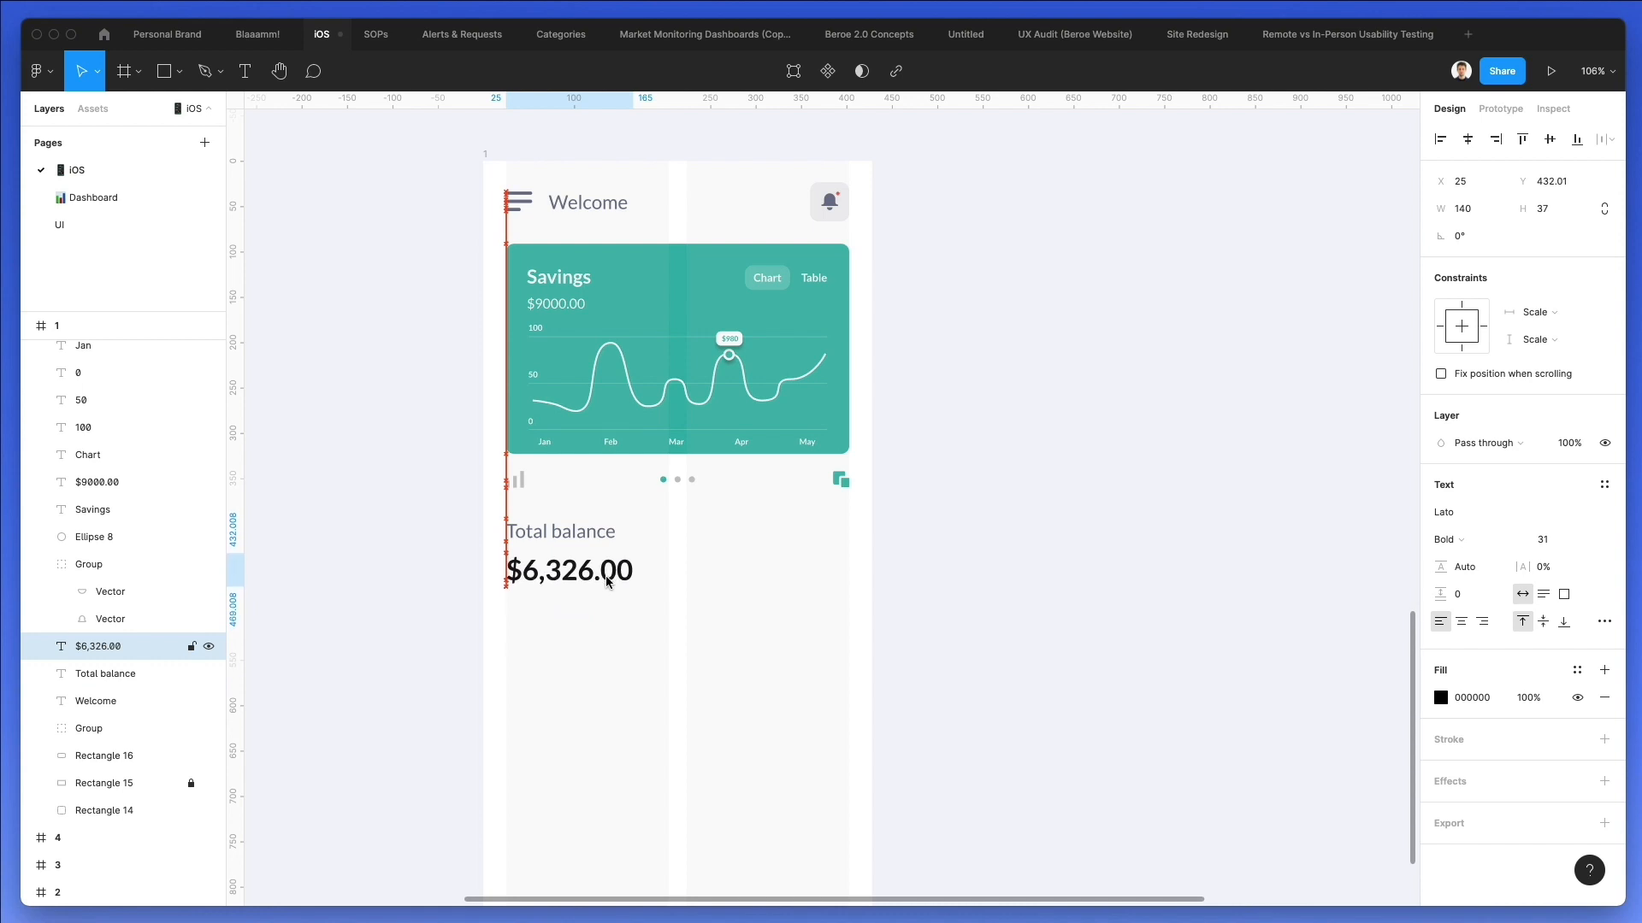
click(691, 543)
Duplicate the "Total balance" label below the amount and change the copy's text to "Transactions".
drag(560, 532, 568, 630)
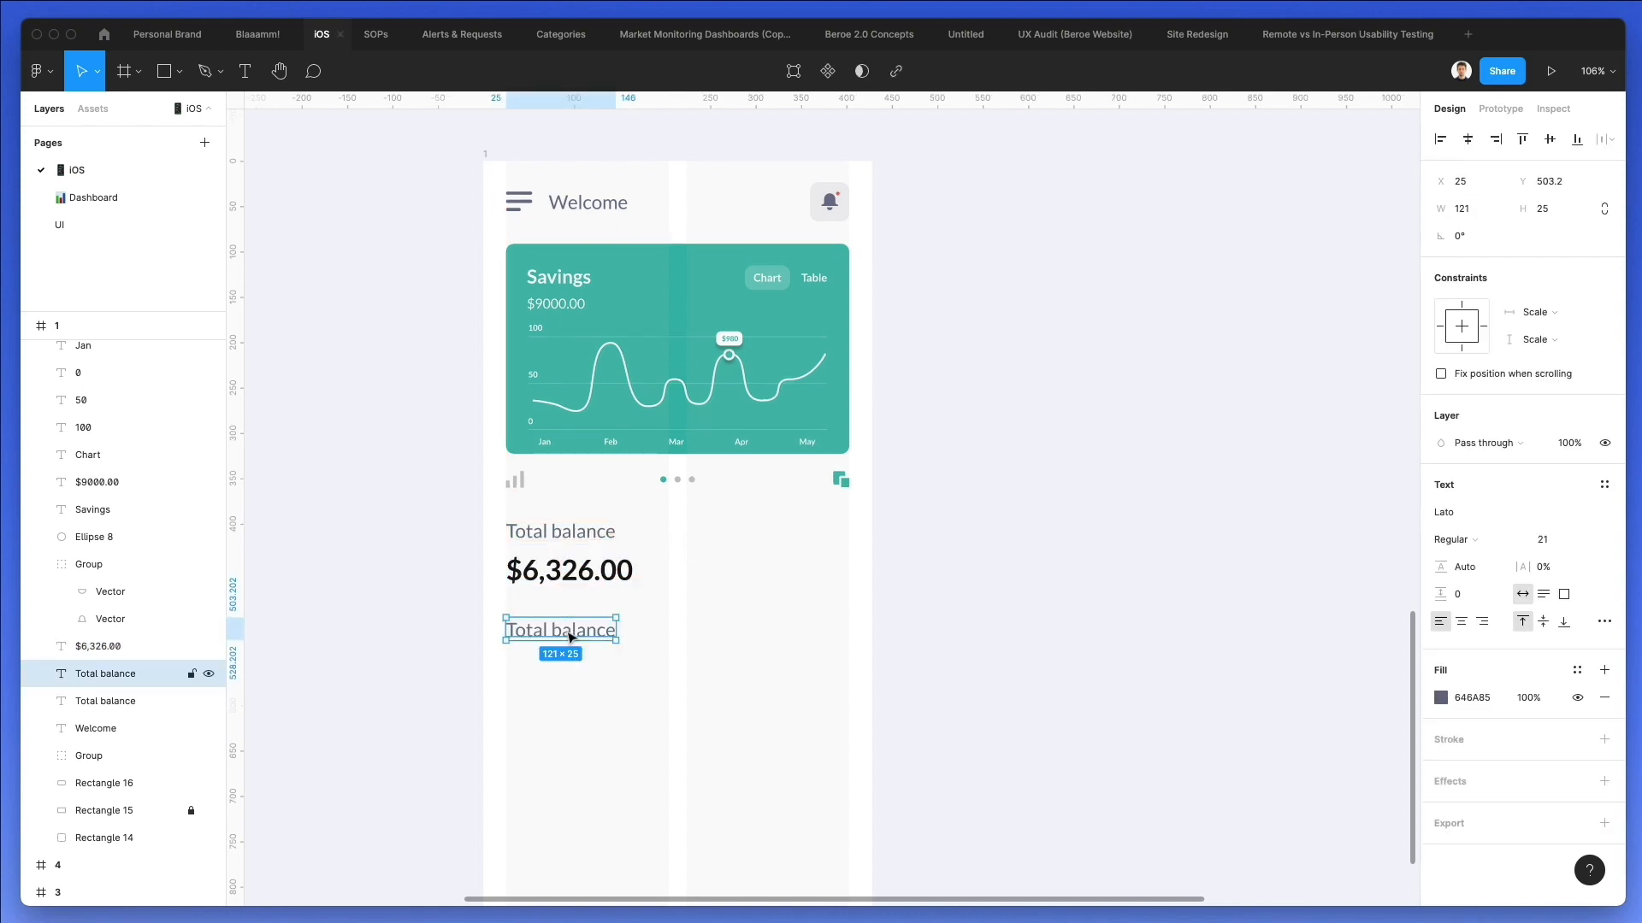
double_click(566, 631)
text(Transactions)
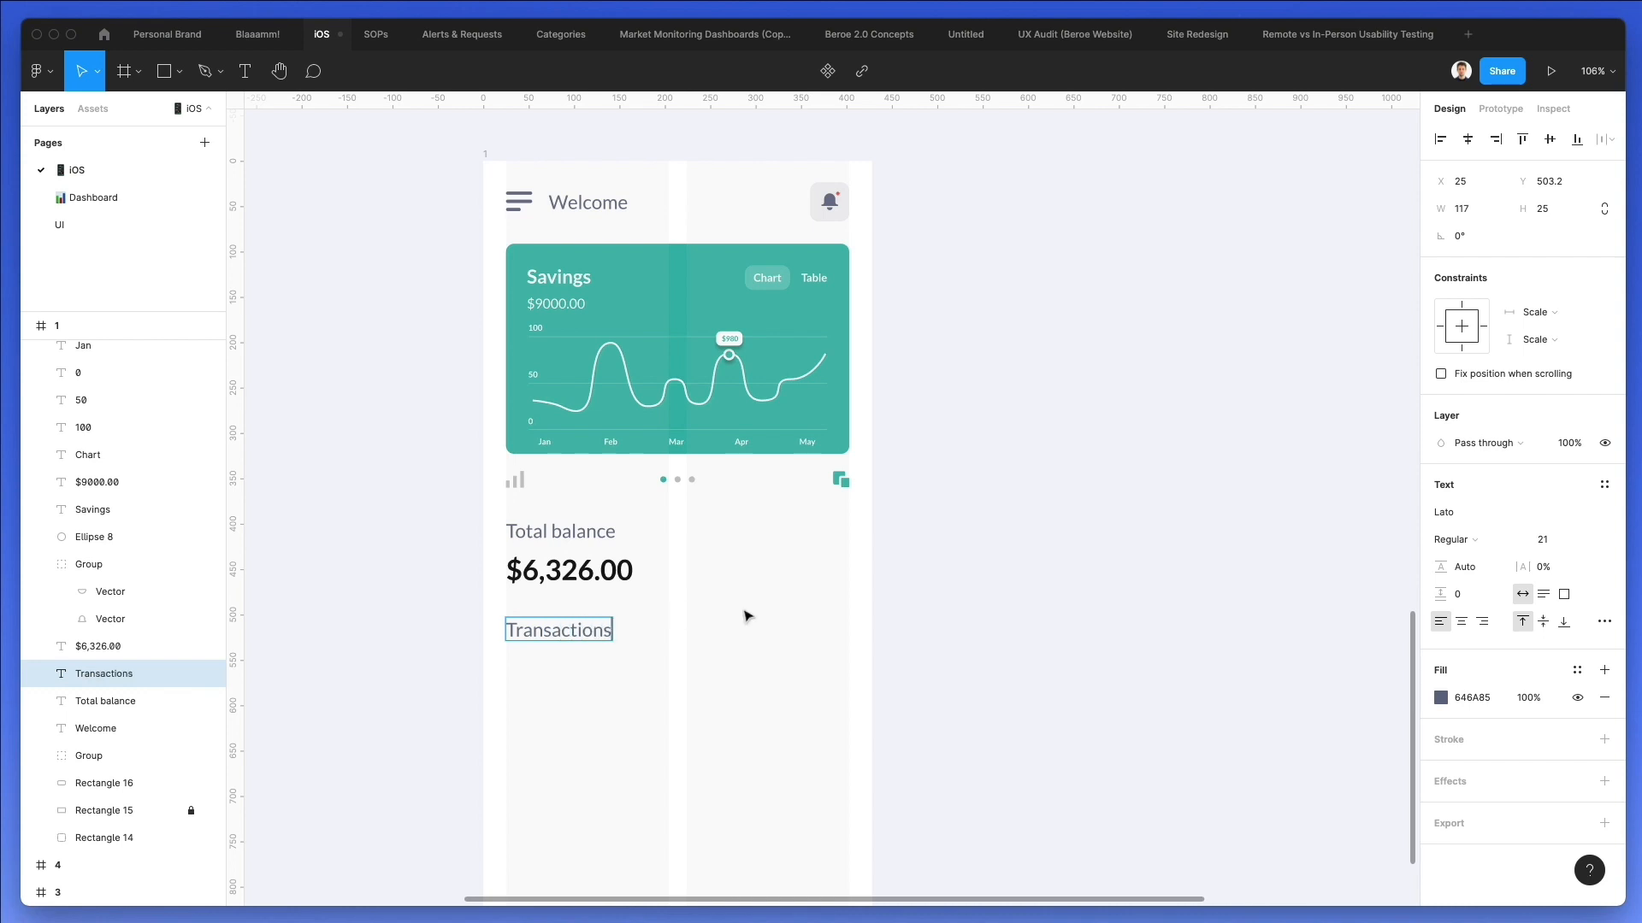
key(Escape)
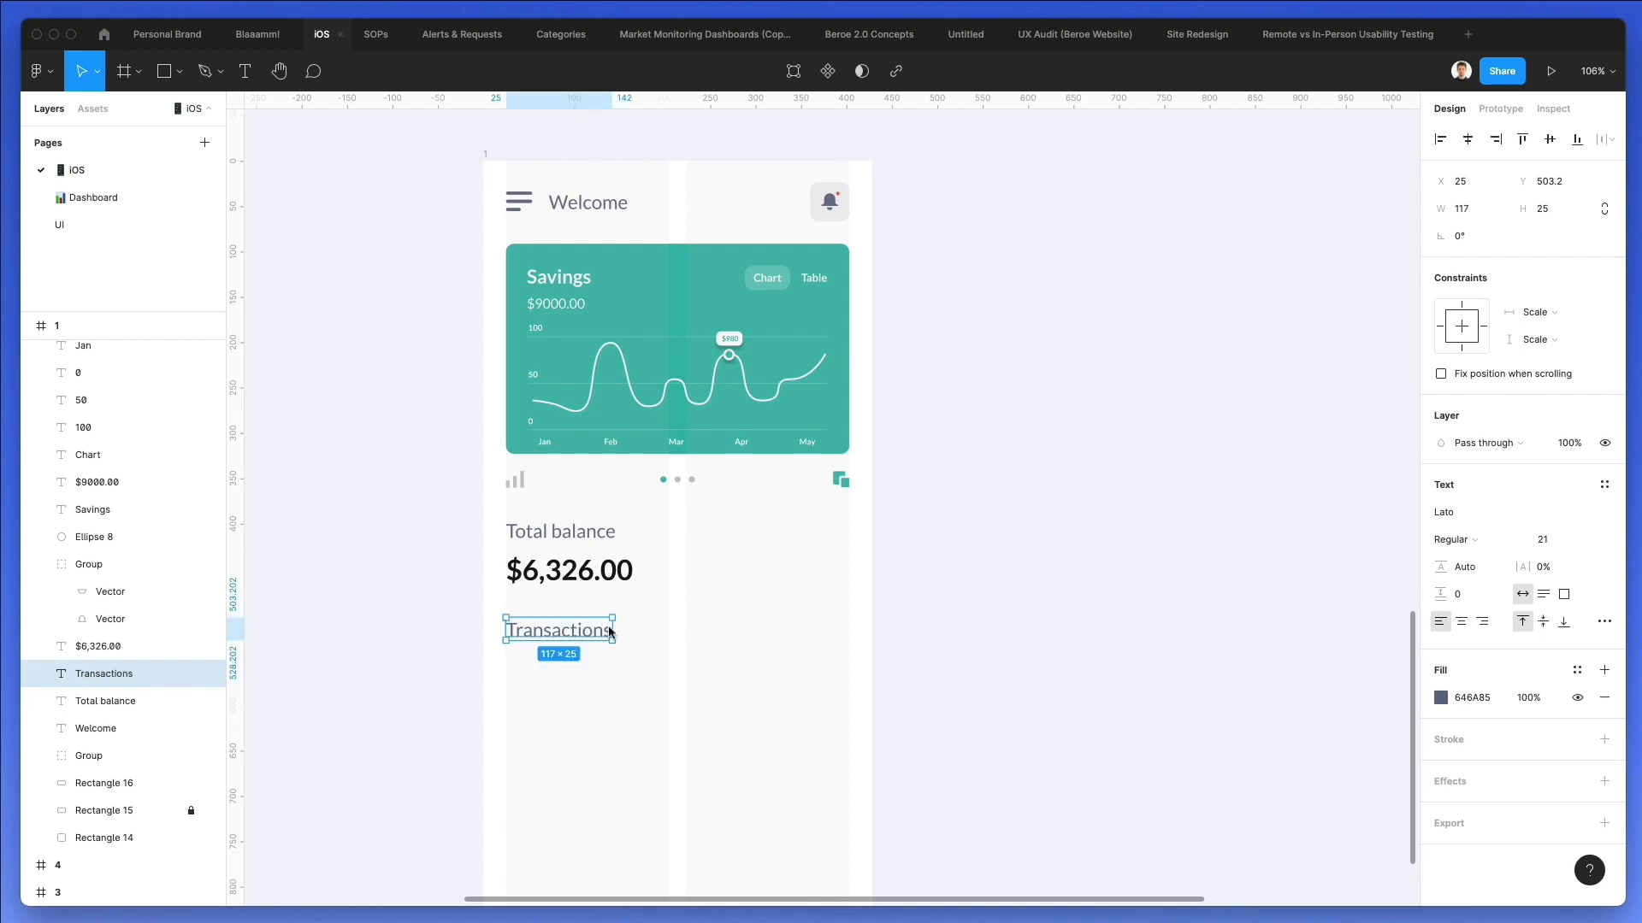
Set the "Transactions" heading to size 19 and Bold, and fill it with the black sampled from the balance amount.
click(1552, 547)
text(19)
key(Return)
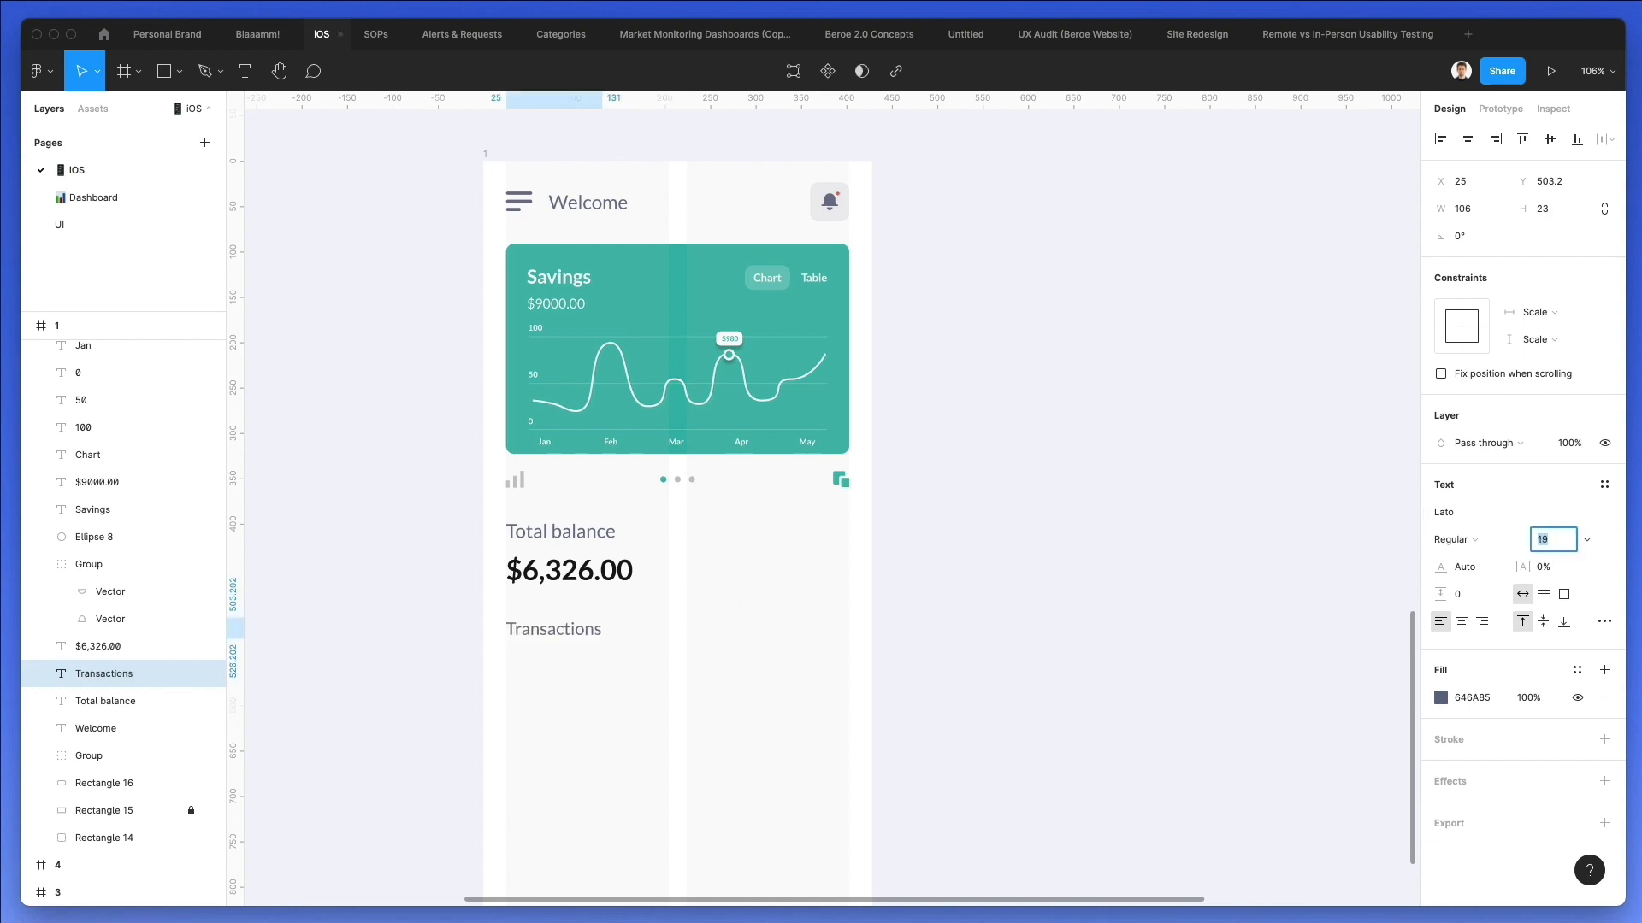
click(1451, 539)
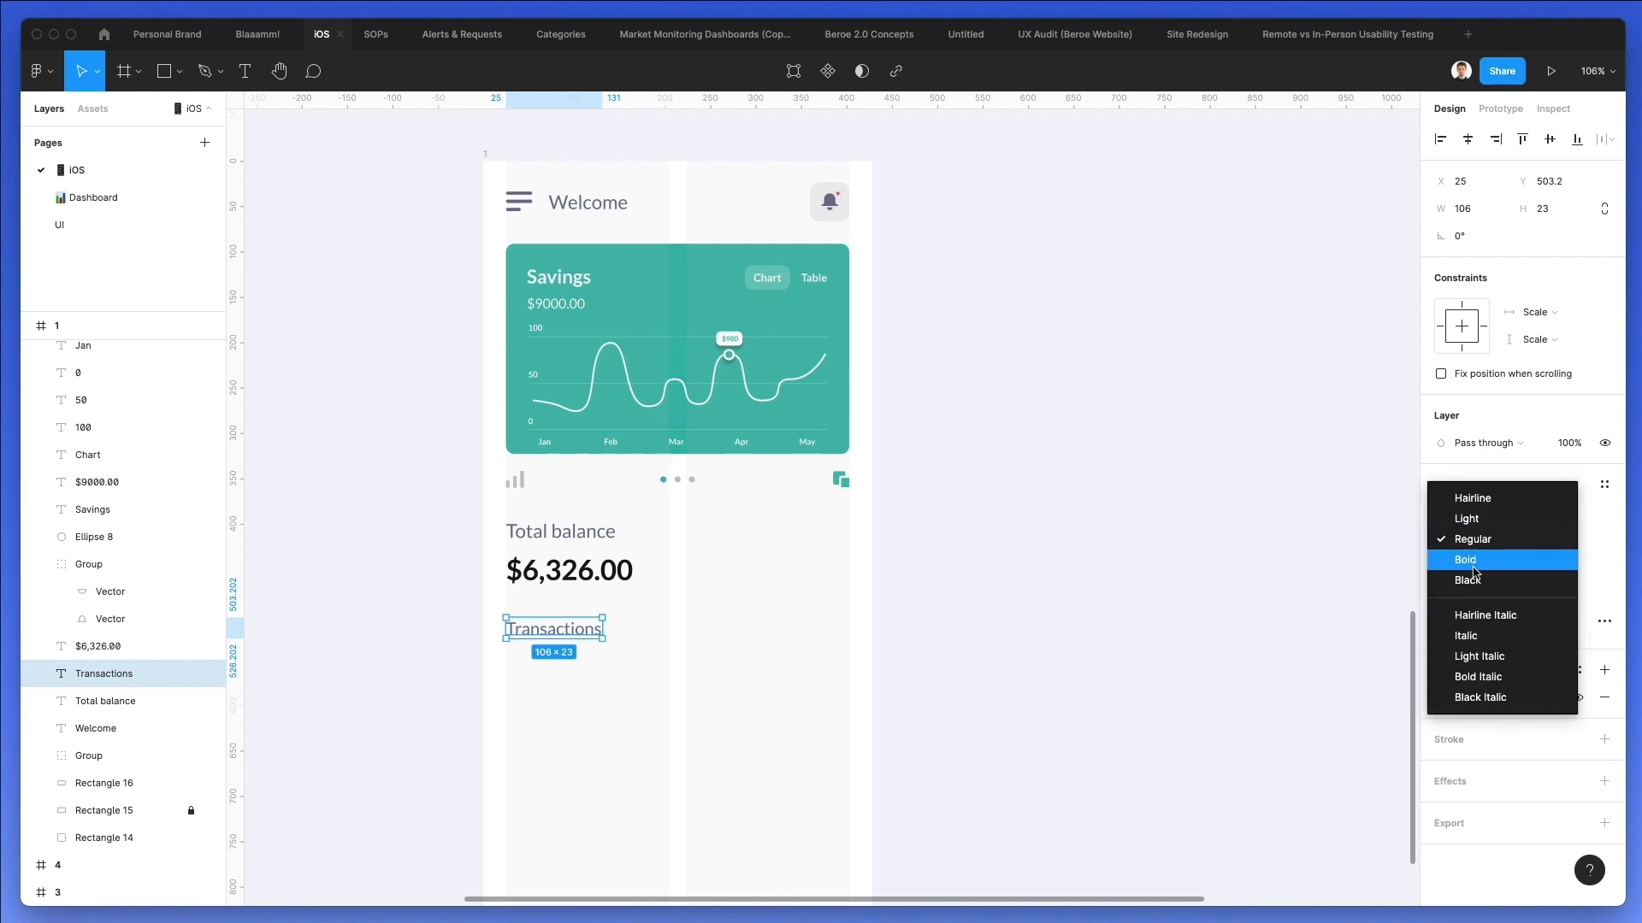
click(1464, 556)
click(1440, 700)
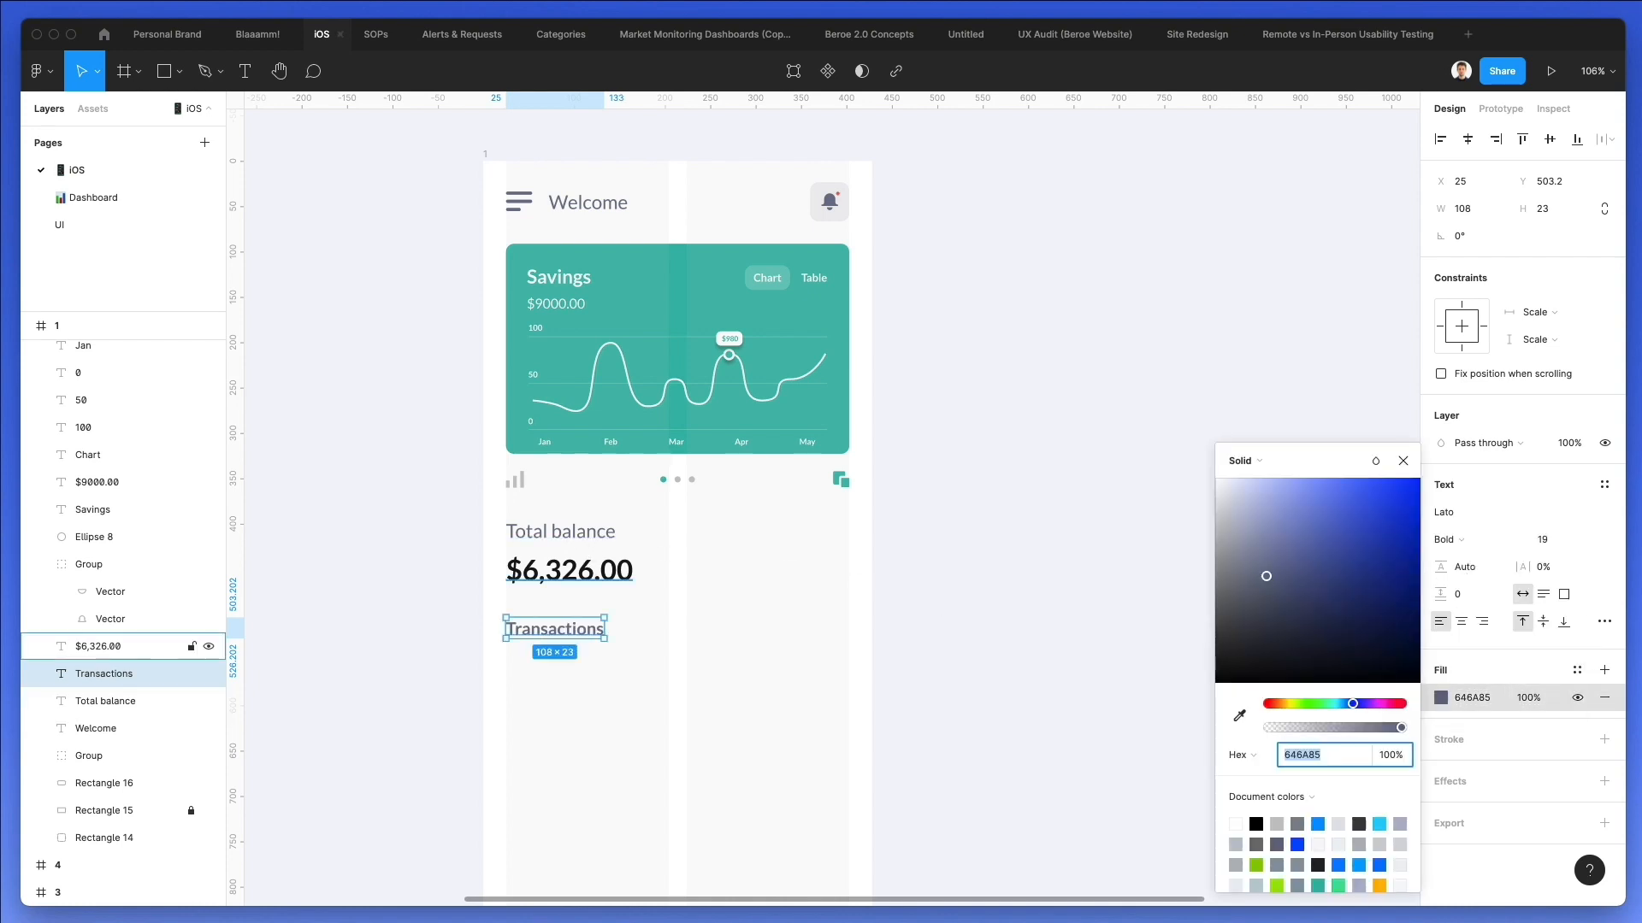
key(i)
click(589, 560)
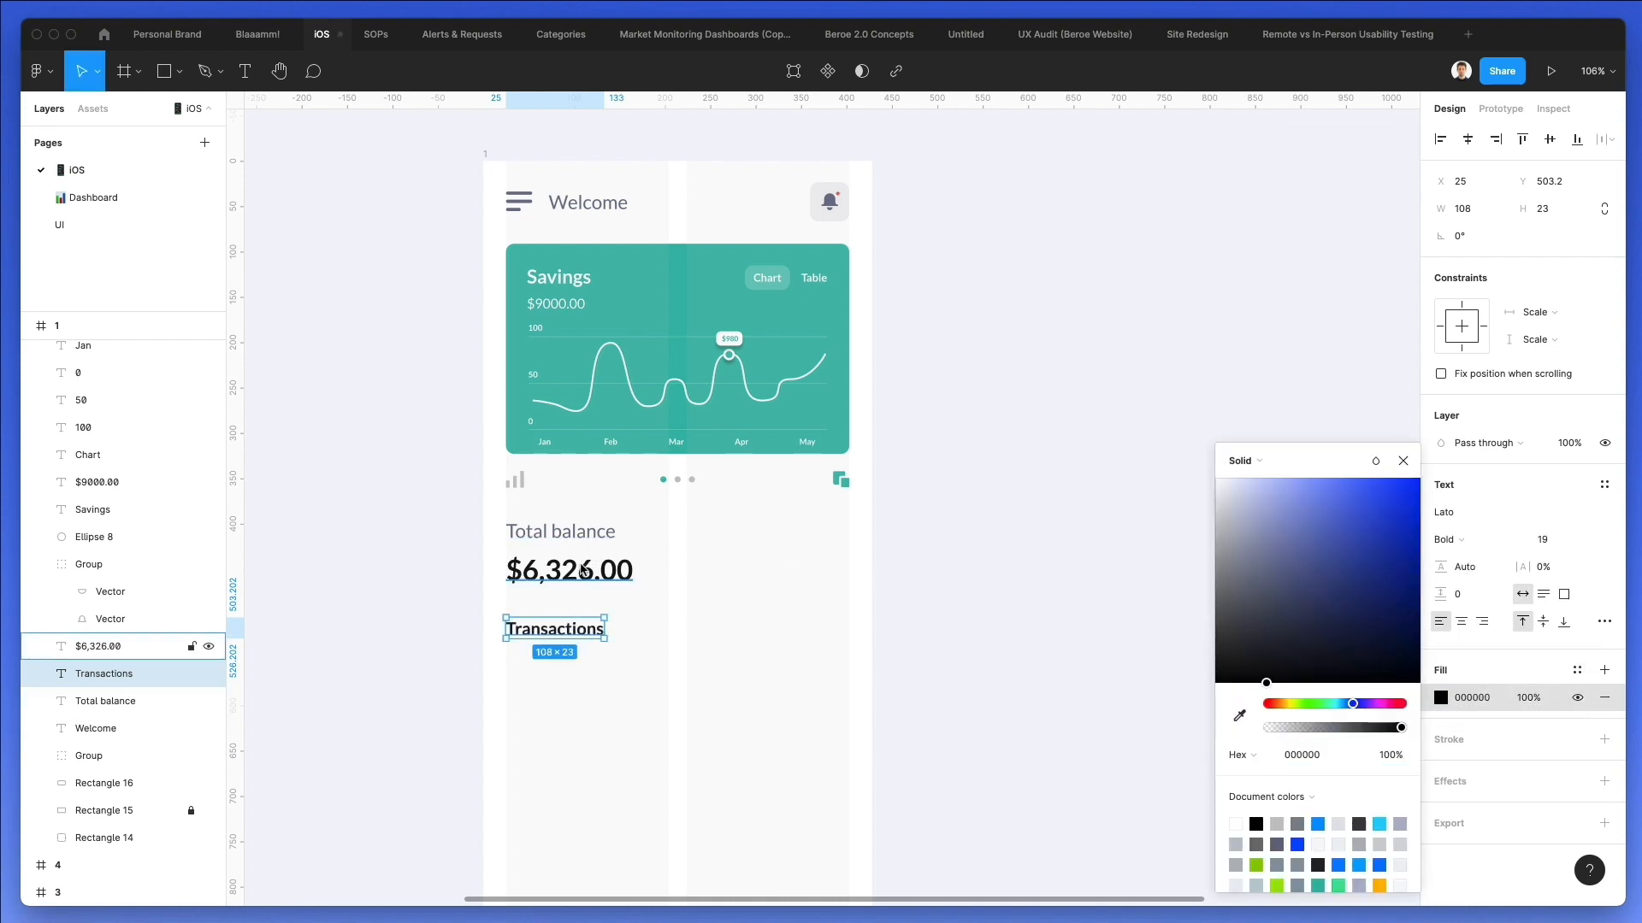
click(776, 626)
Reduce the "Transactions" heading to size 18 and nudge it up to Y 490.2.
click(556, 628)
click(1557, 539)
text(18)
key(Return)
key(Up)
key(Up)
key(Up)
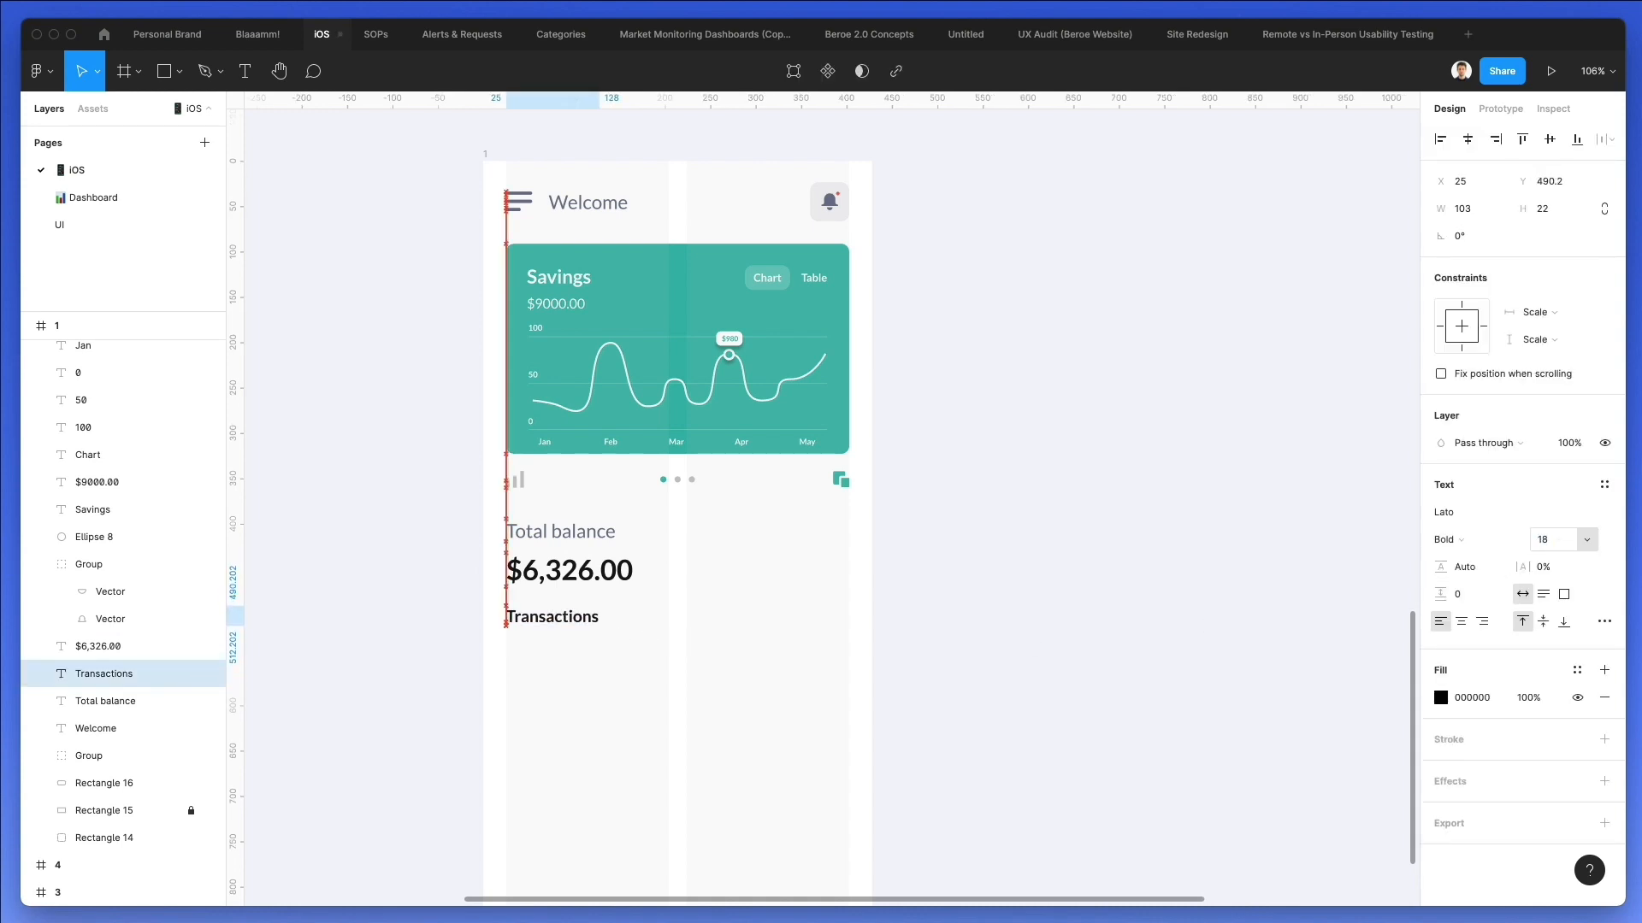
click(614, 724)
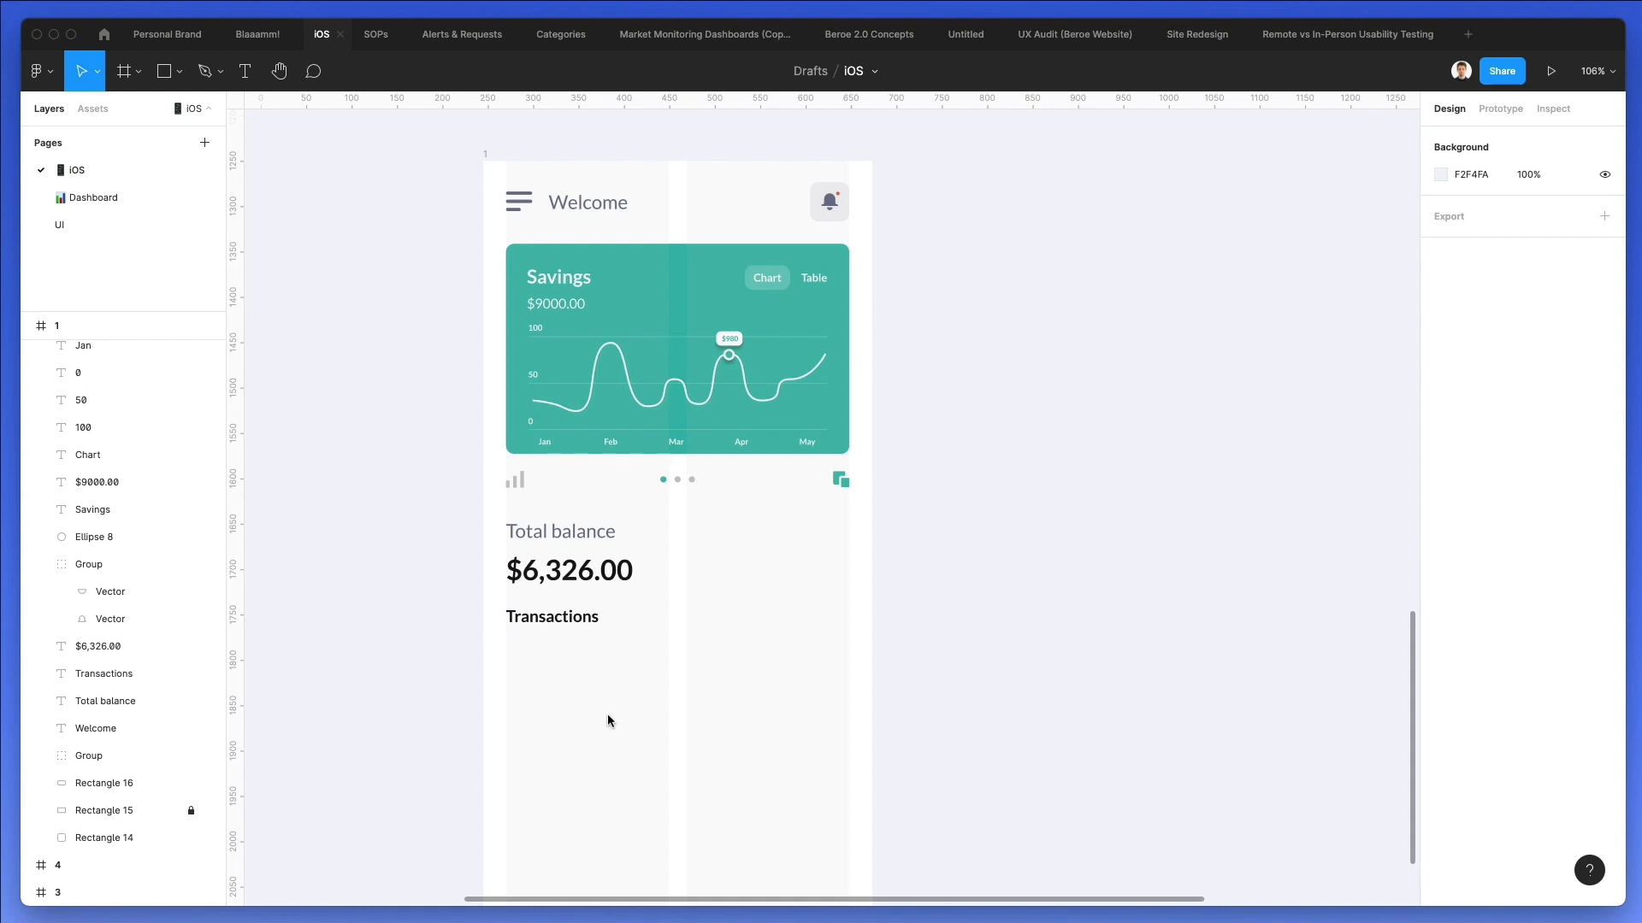
Draw a circle about 55.5 px wide below the "Transactions" heading, with a 15 px circle on its lower-right edge.
key(o)
drag(507, 644, 573, 696)
scroll(530, 685, up, 5)
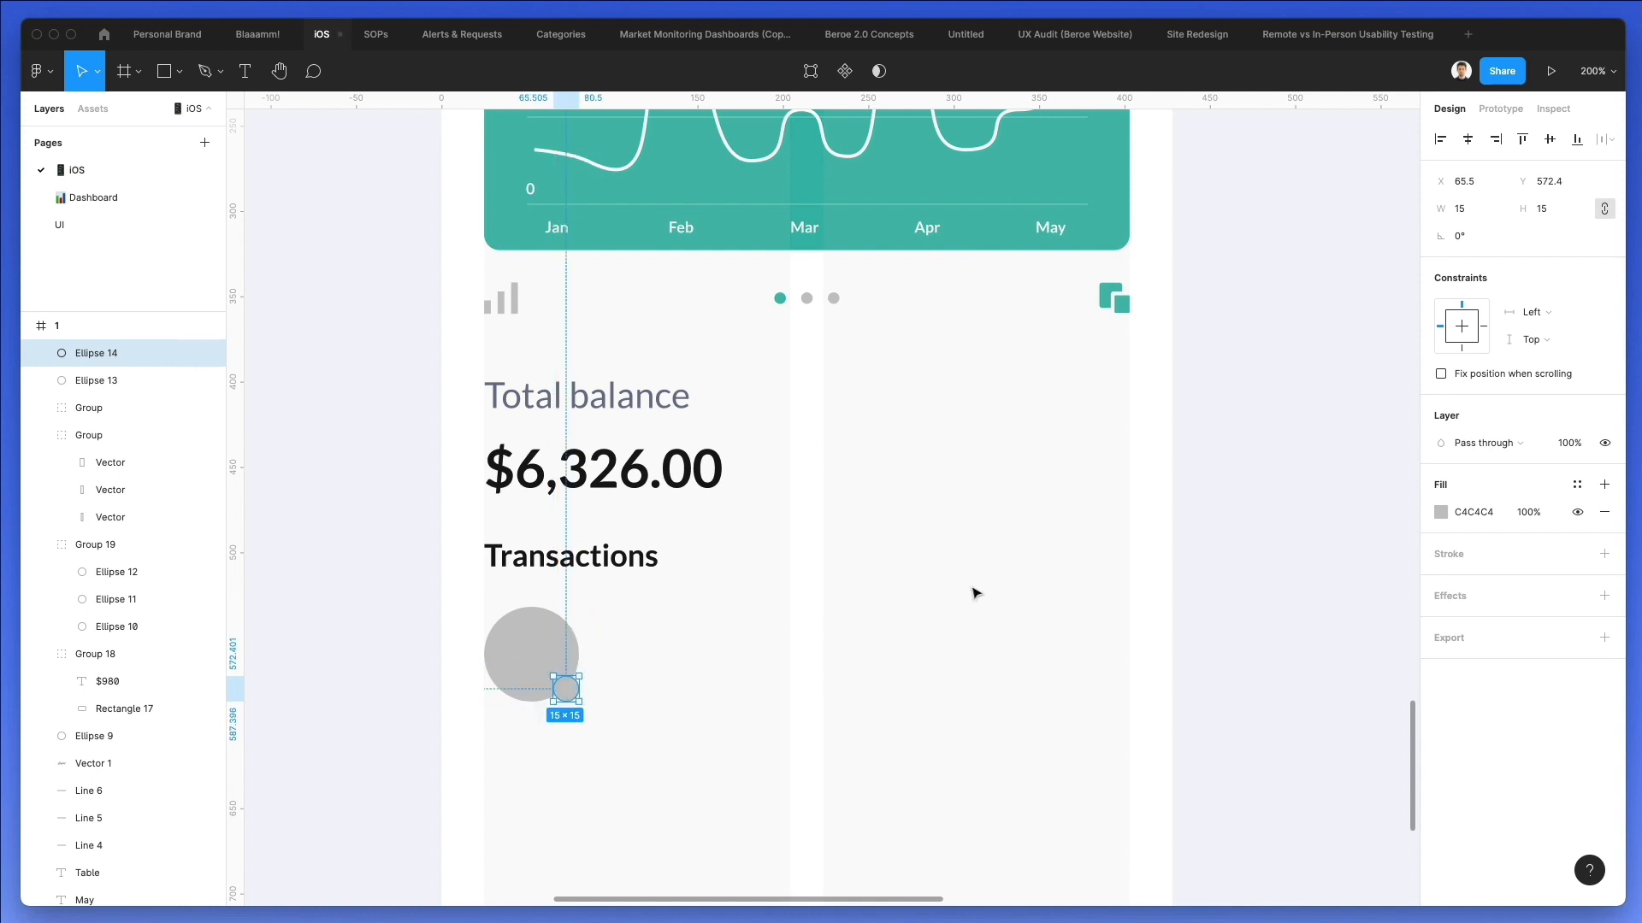
Give the small circle a 2 px FFFFFF inside stroke and fill it with the teal sampled from the Savings card.
click(1449, 552)
click(1440, 580)
text(ffffff)
key(Return)
click(1484, 611)
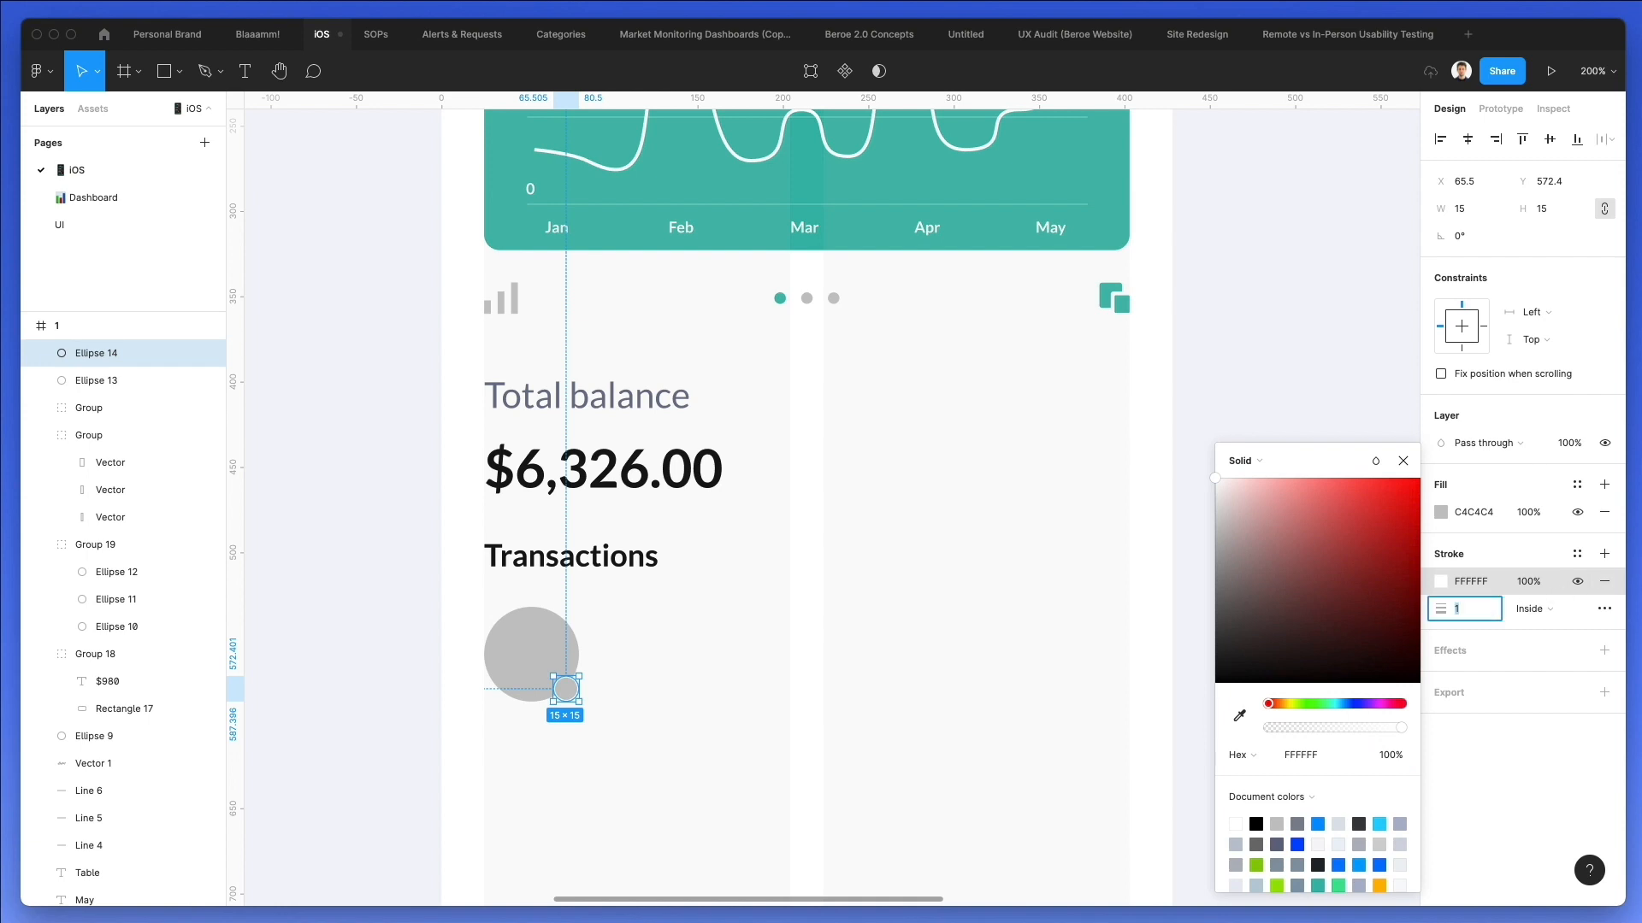
key(Up)
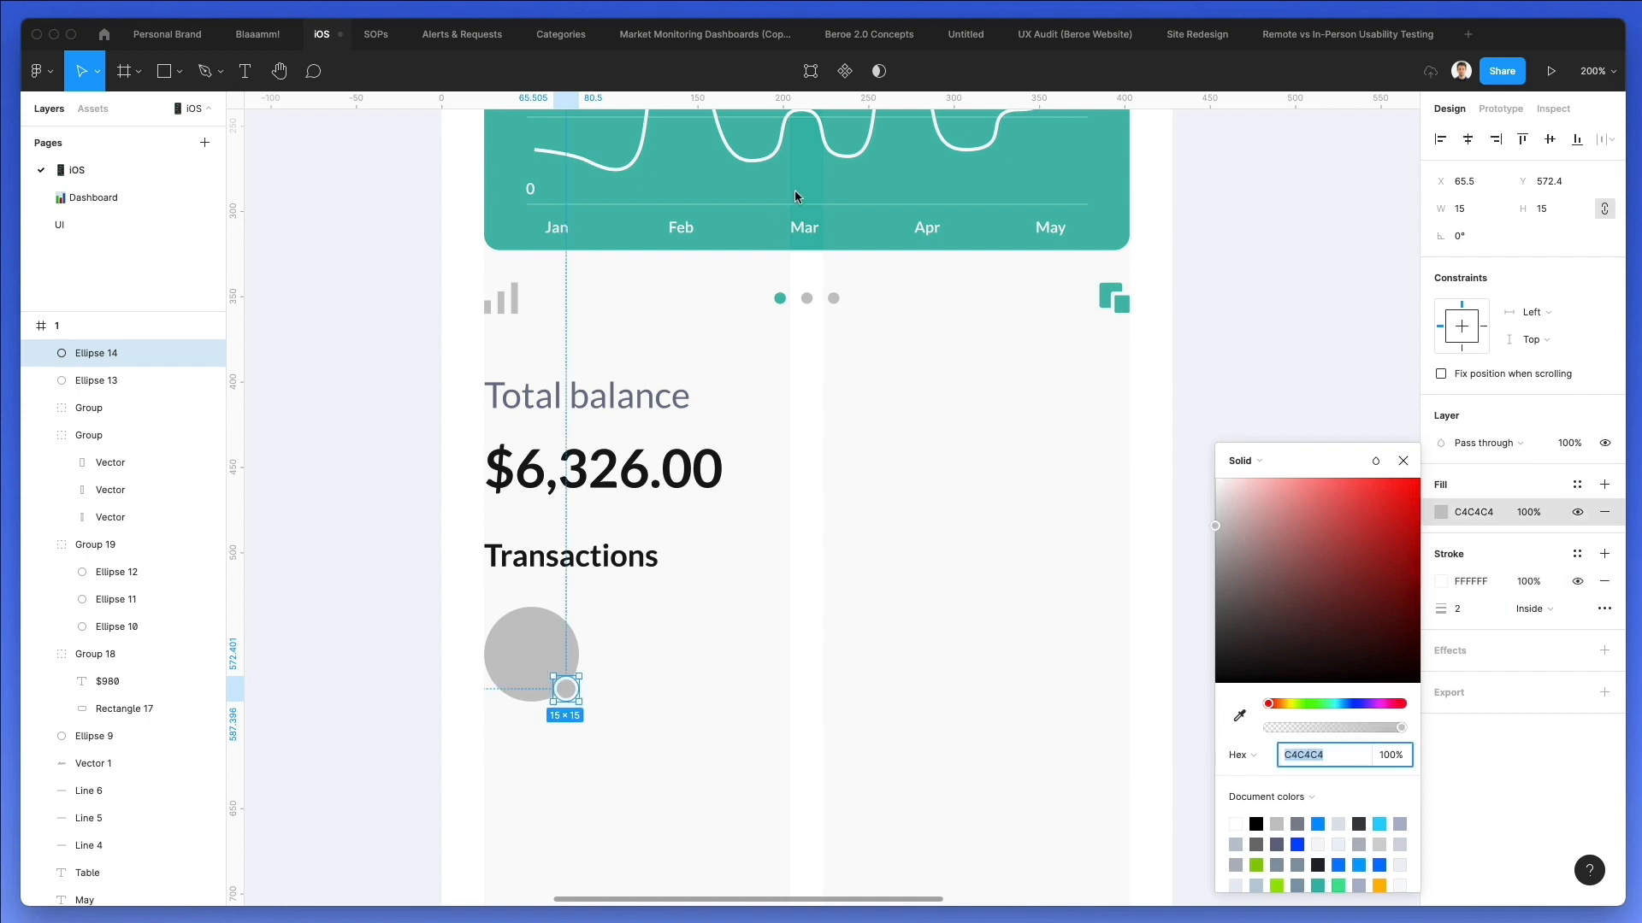
key(i)
click(797, 199)
click(891, 452)
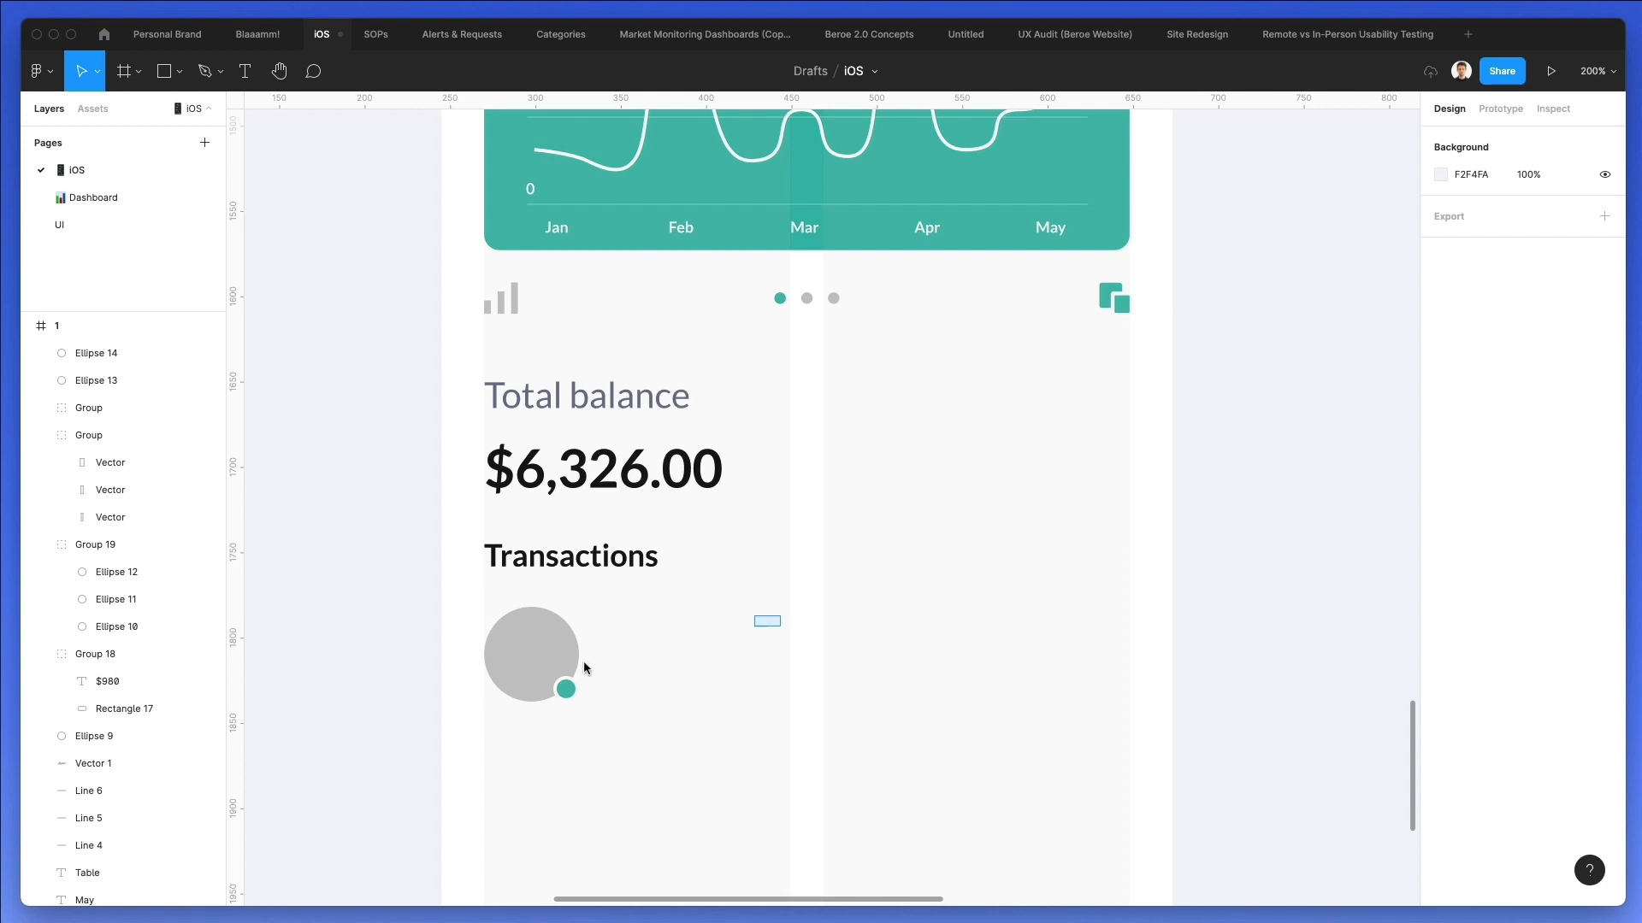
Group the large circle with its teal dot and duplicate the group into a row of five reaching the card's right edge.
drag(585, 668, 457, 722)
key(super+g)
drag(546, 658, 675, 654)
key(super+d)
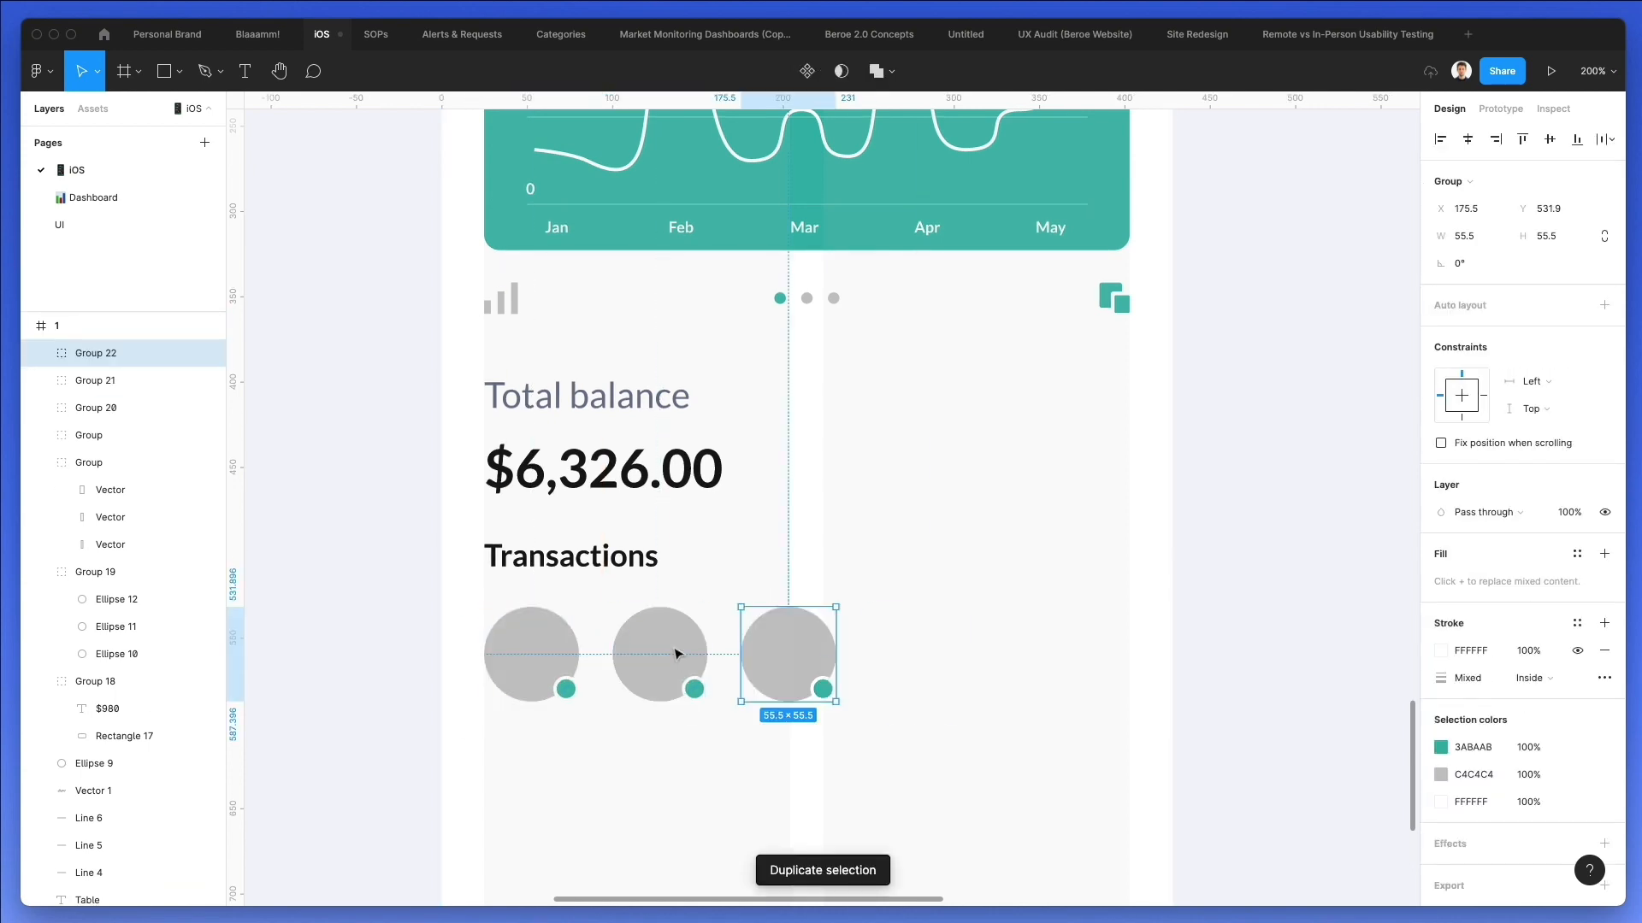
key(super+d)
key(super+d)
drag(1072, 652, 1110, 653)
Distribute the five circle groups evenly with horizontal spacing.
drag(1167, 601, 447, 732)
click(1605, 138)
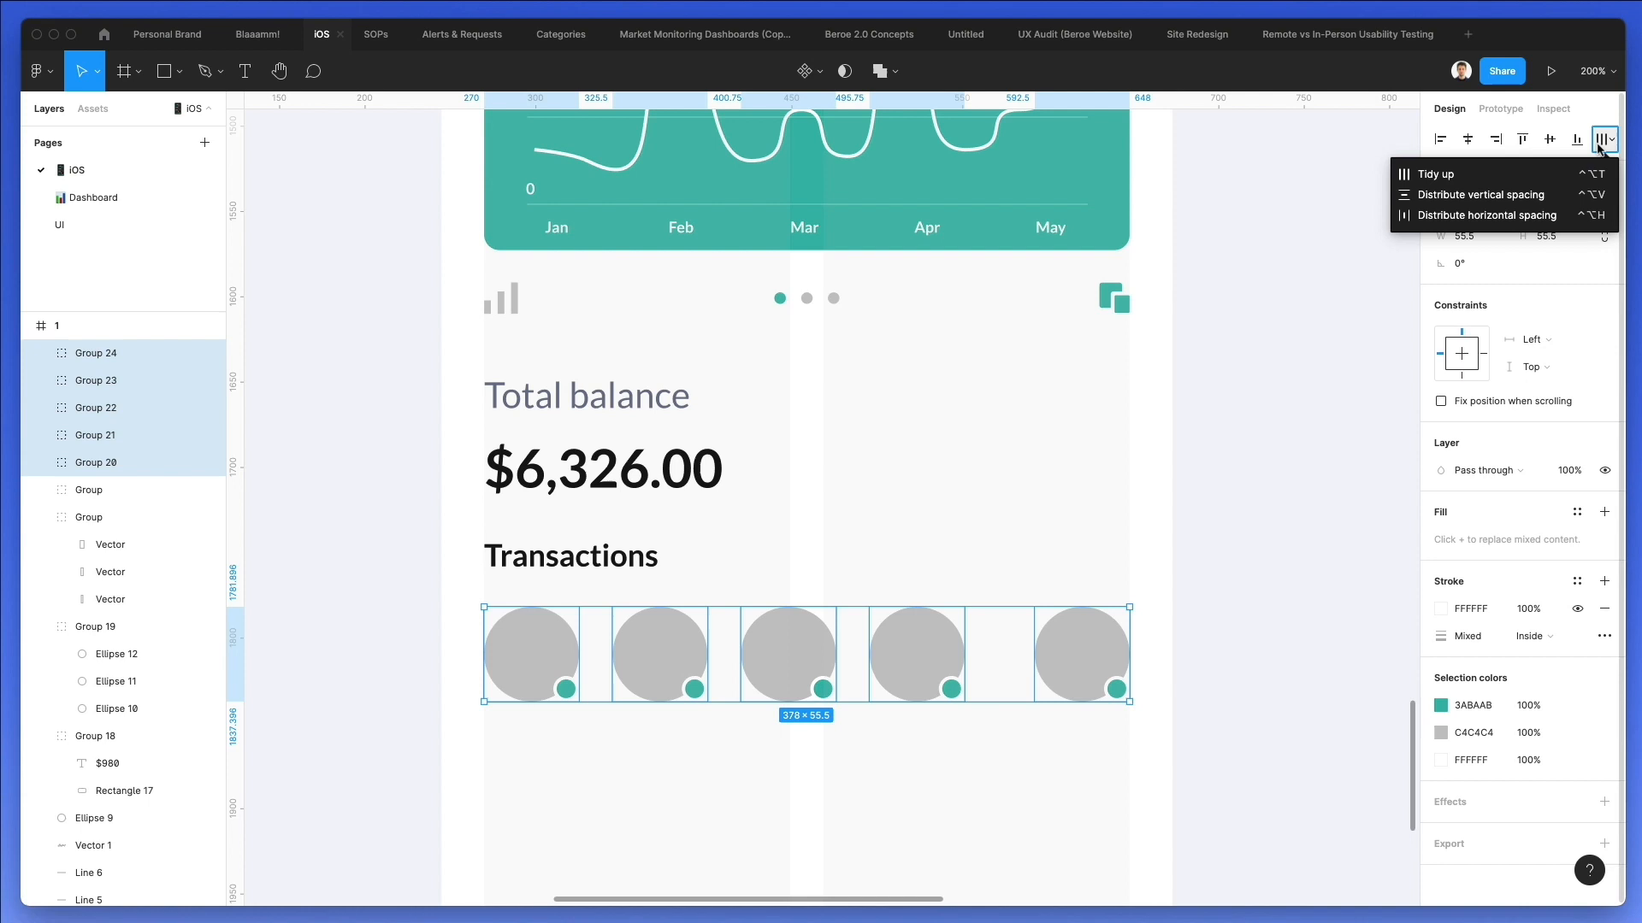
click(1528, 216)
click(1063, 480)
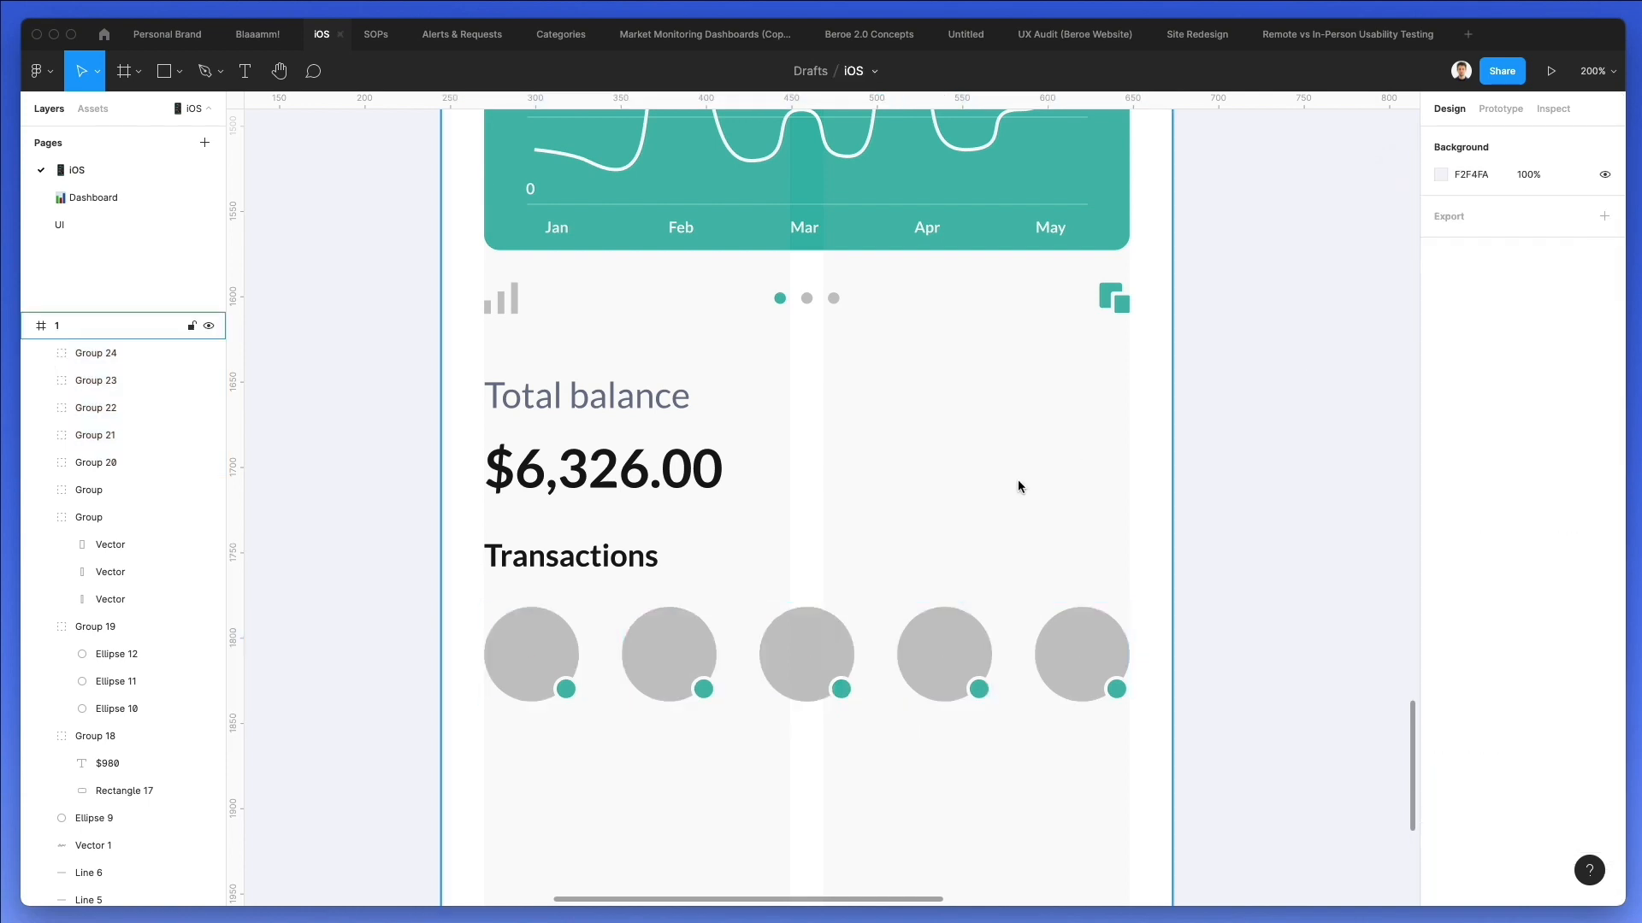
Fill the small dots of the second and fourth circles with the document's orange, FFB700.
scroll(1018, 478, down, 3)
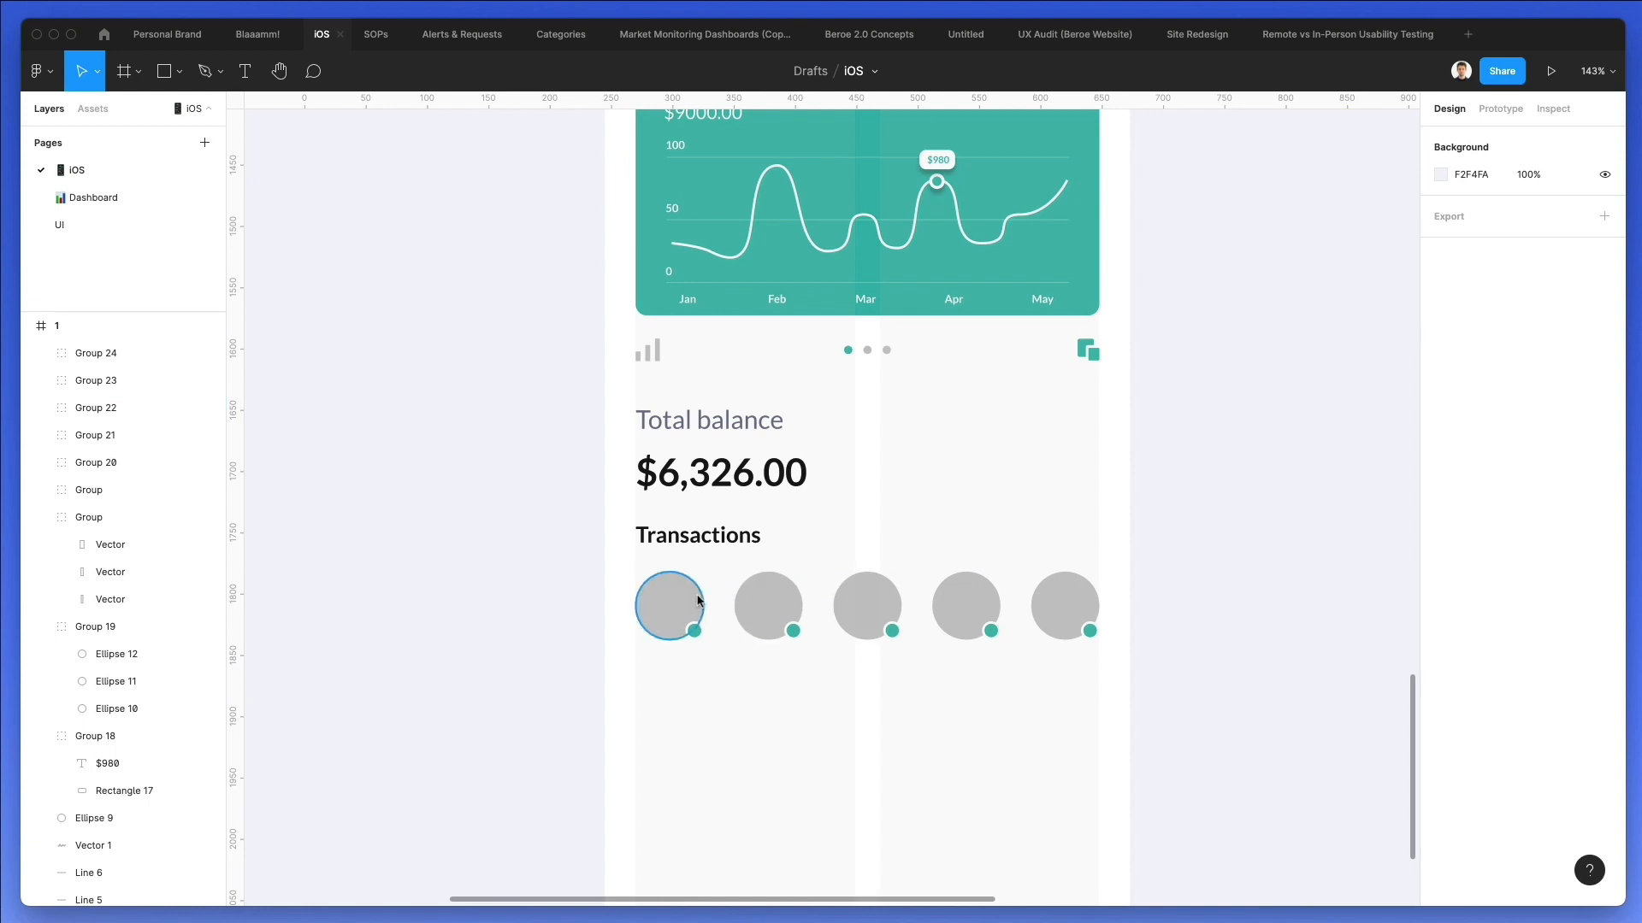
scroll(773, 581, down, 1)
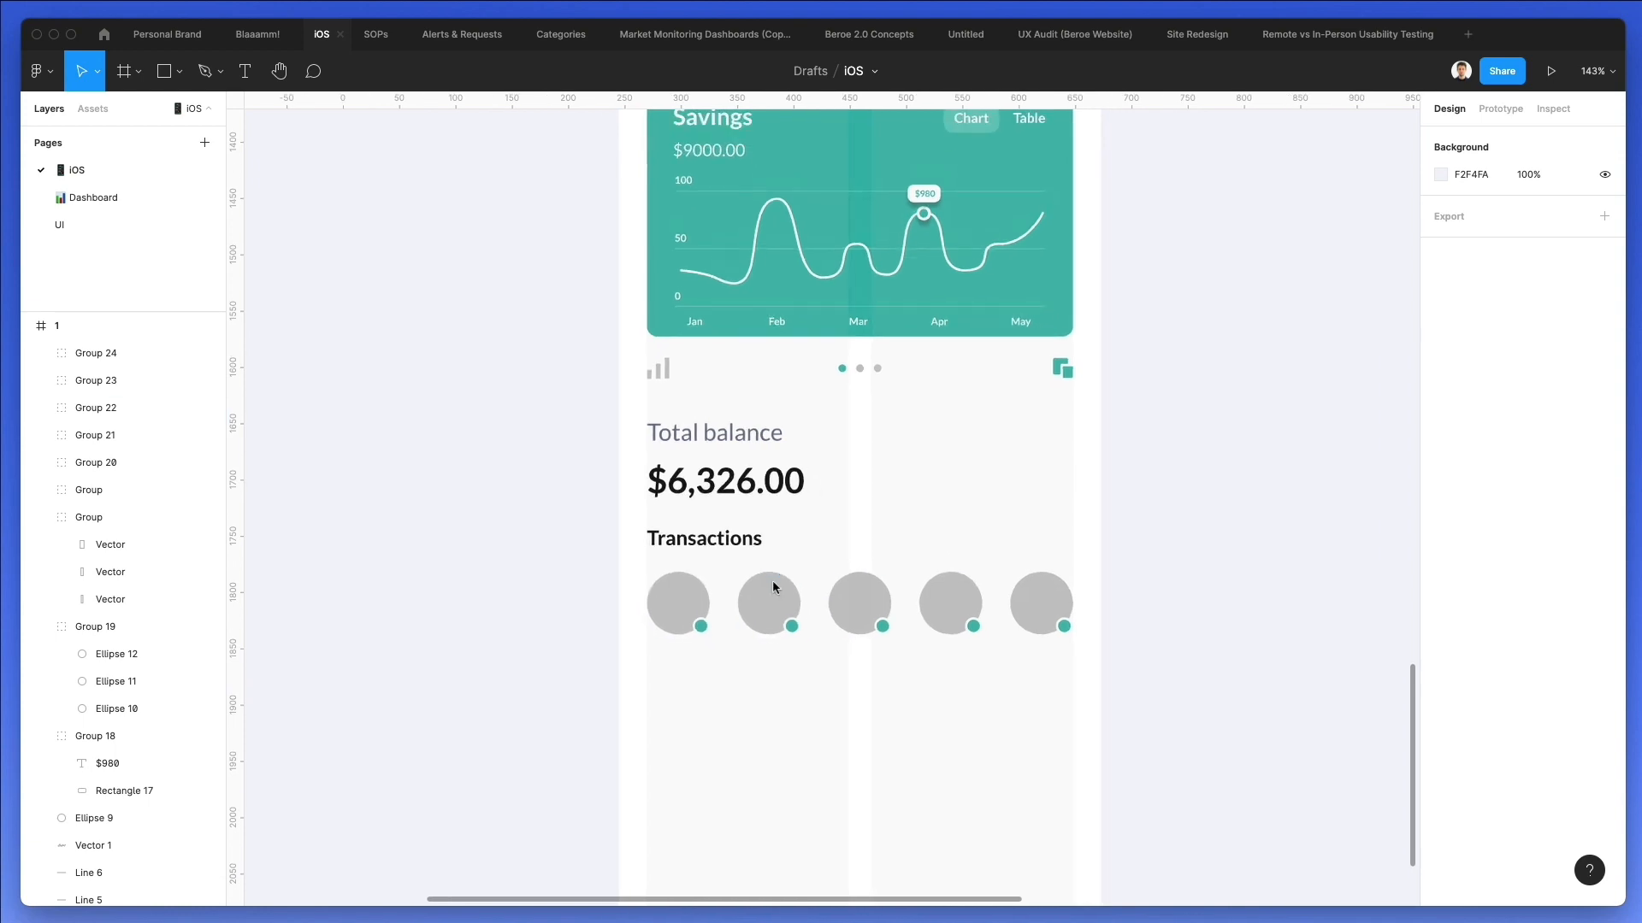
super+click(788, 628)
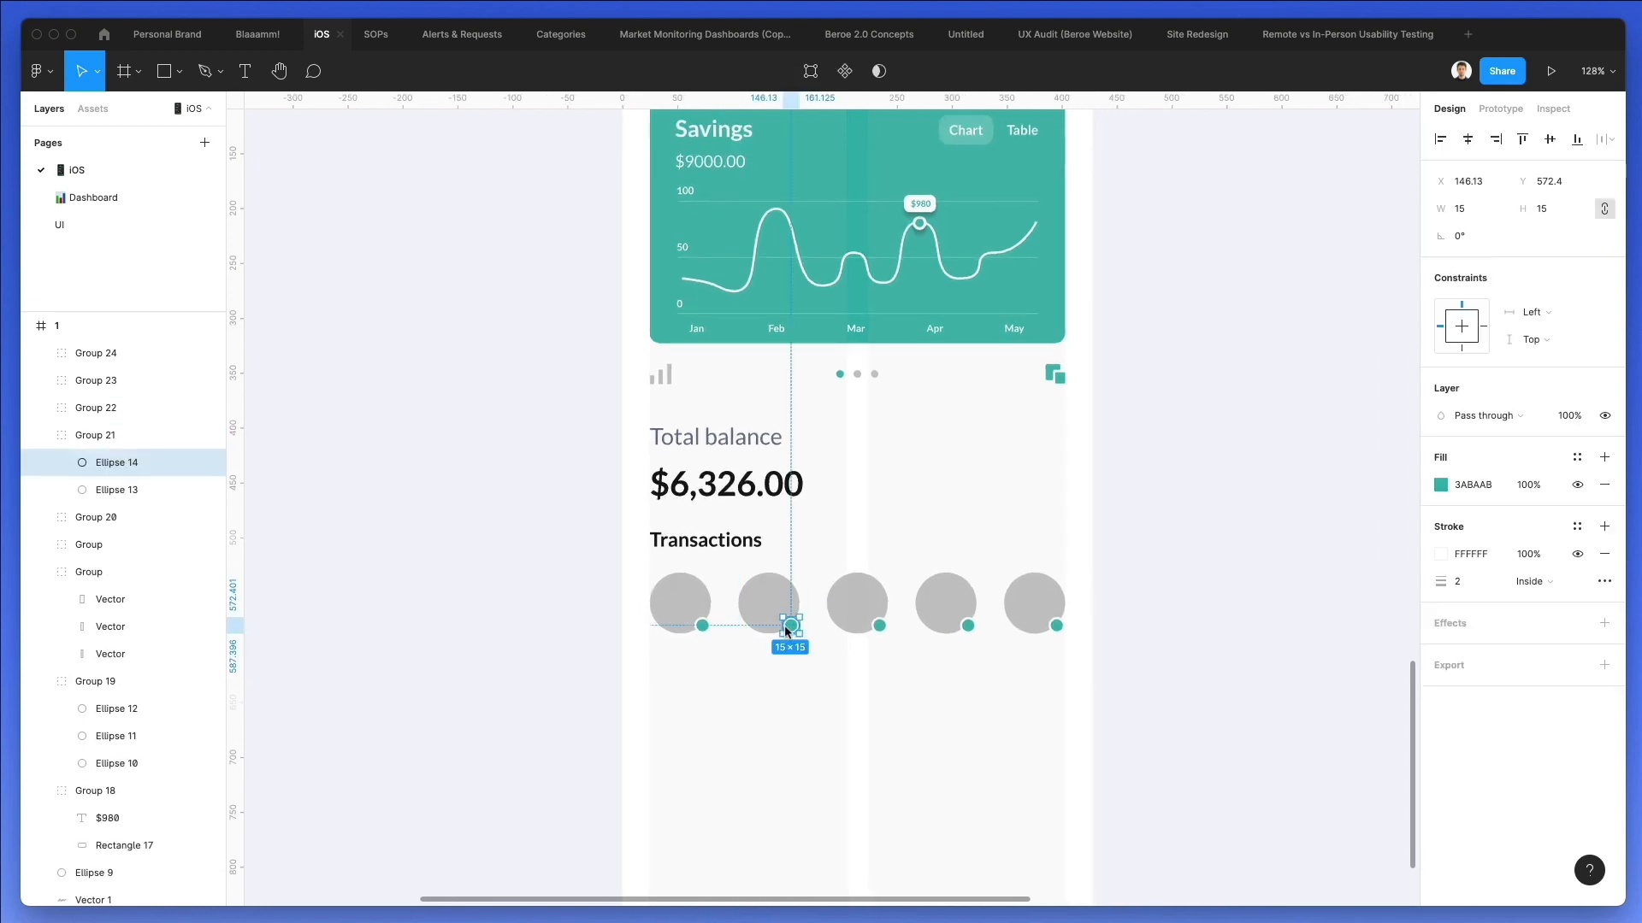
shift+super+click(968, 628)
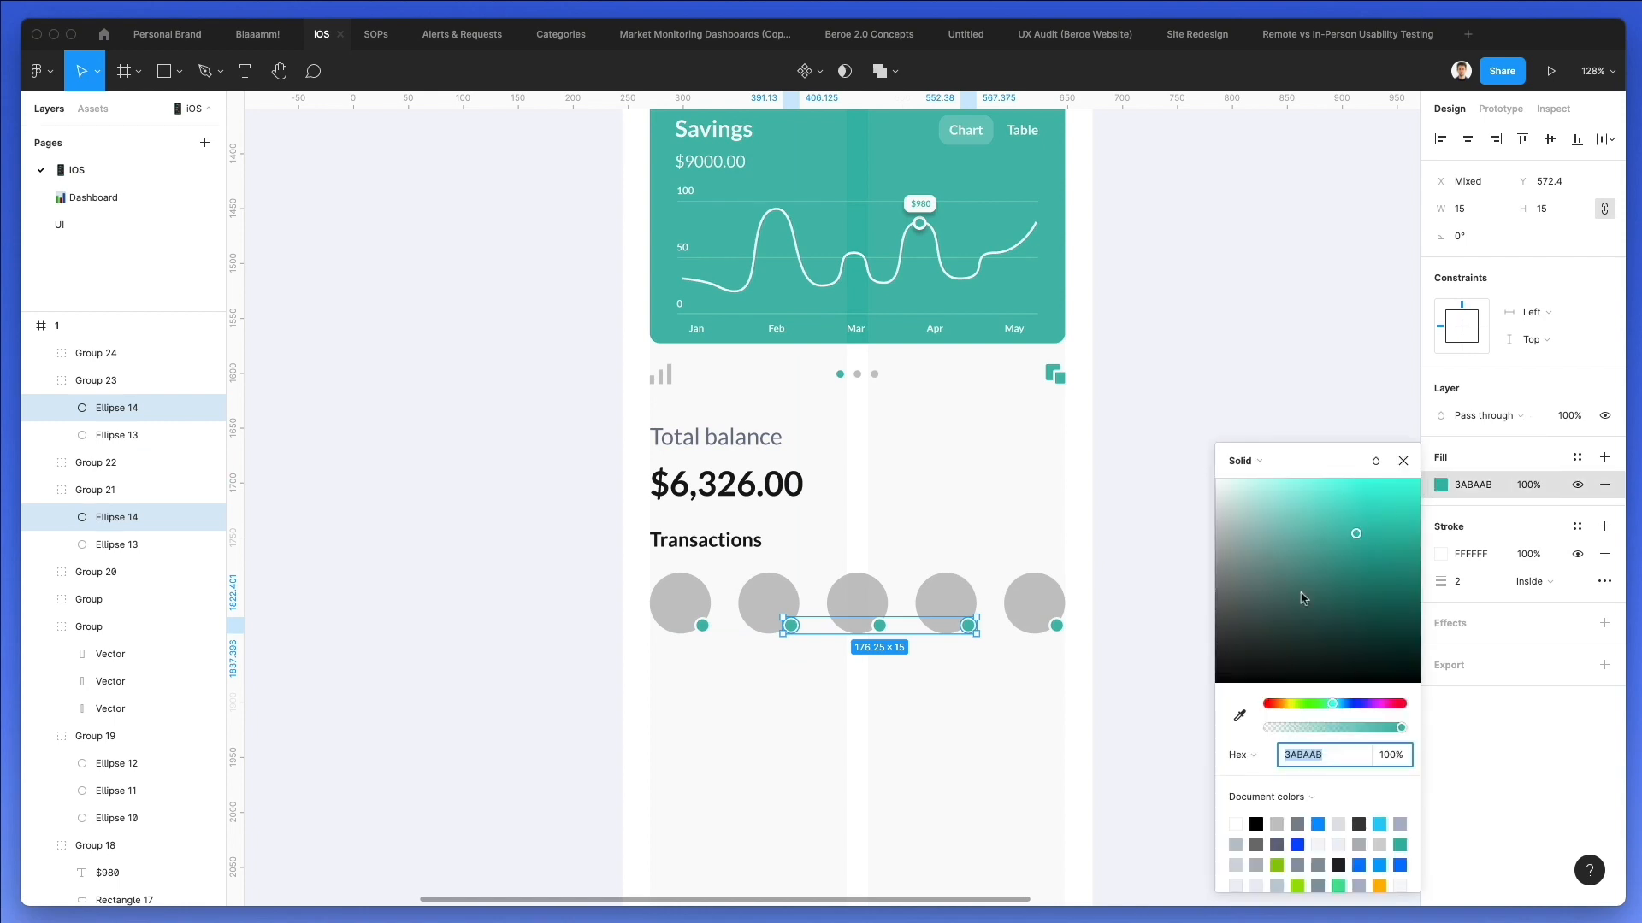
click(1380, 885)
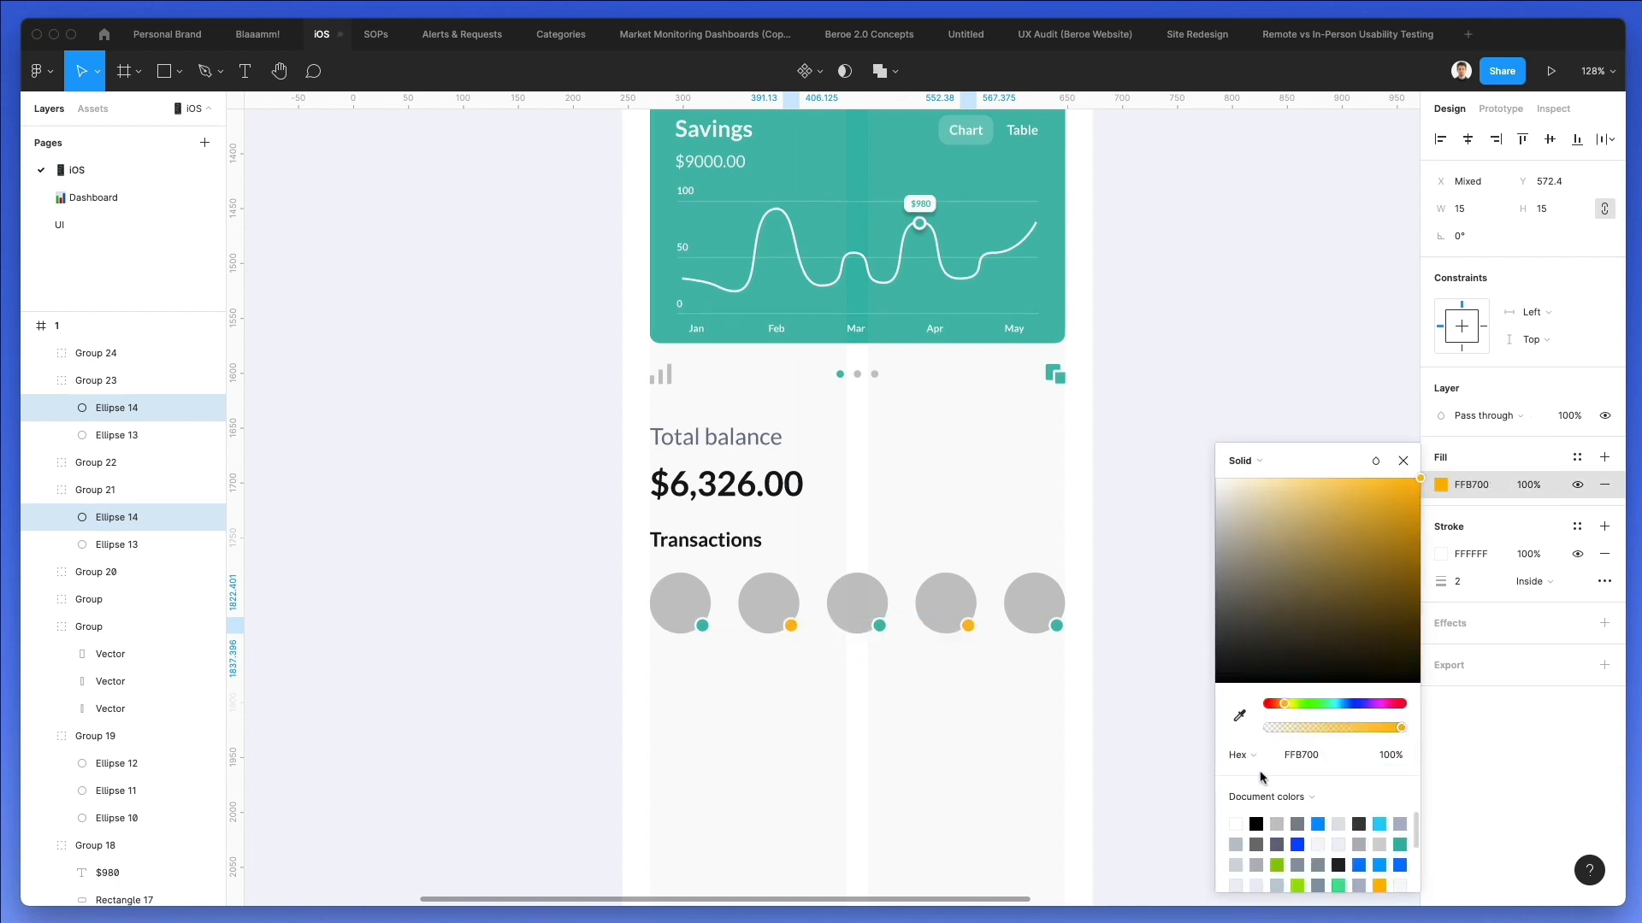
click(887, 704)
Fill the fifth circle's small dot with the red E85656 sampled from the notification bell's dot.
click(1055, 625)
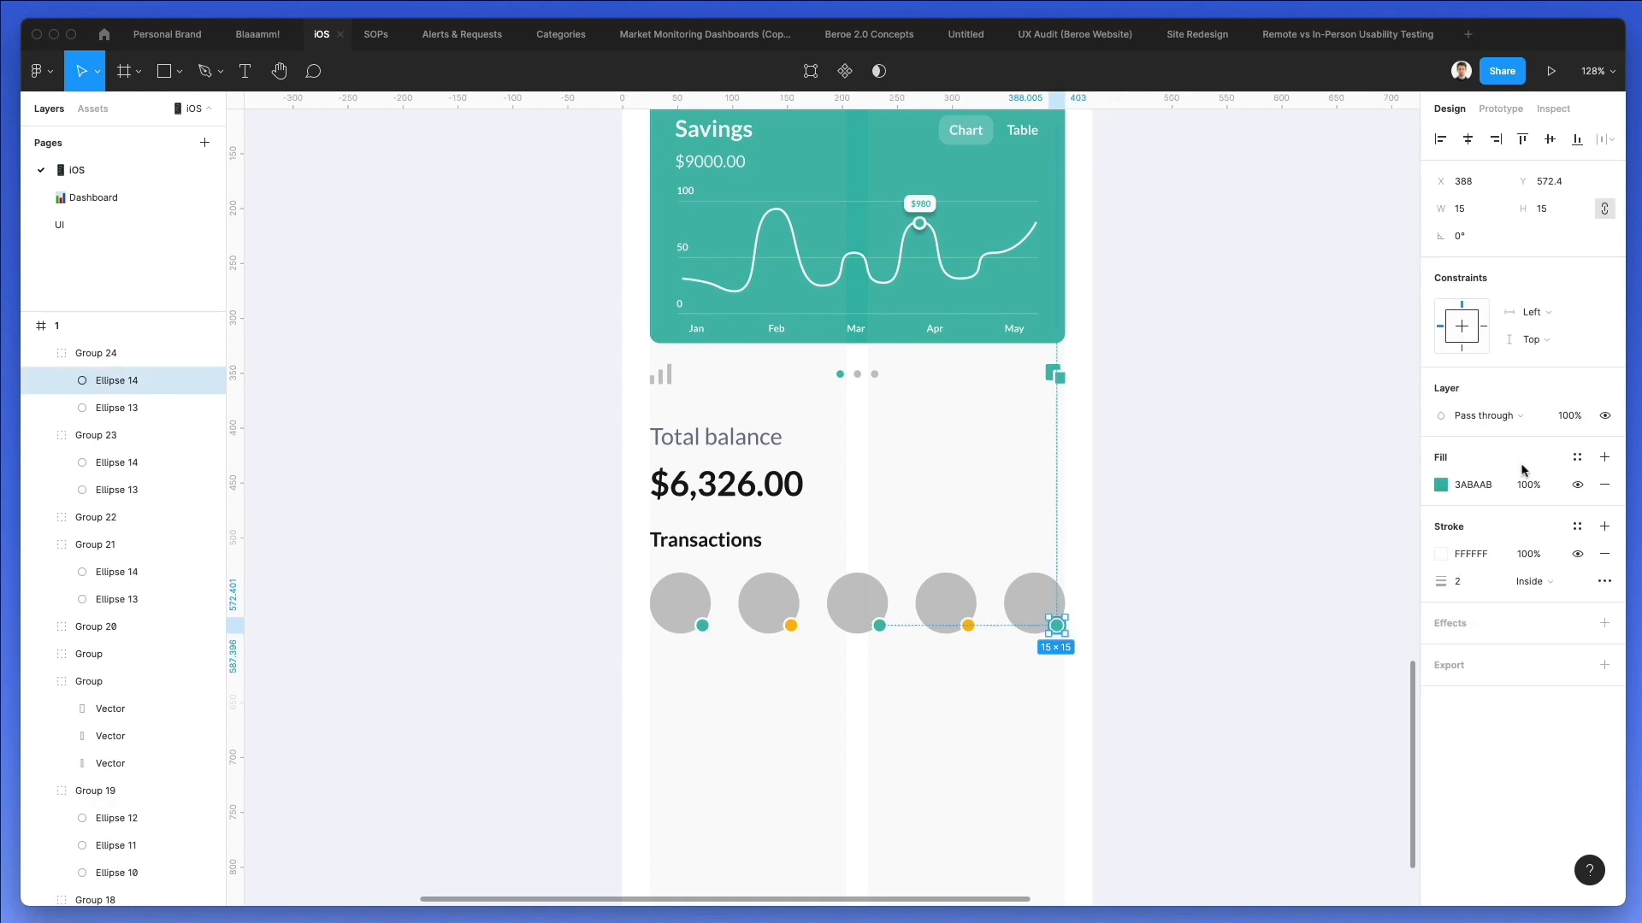
click(1440, 485)
scroll(928, 270, up, 2)
scroll(927, 270, right, 1)
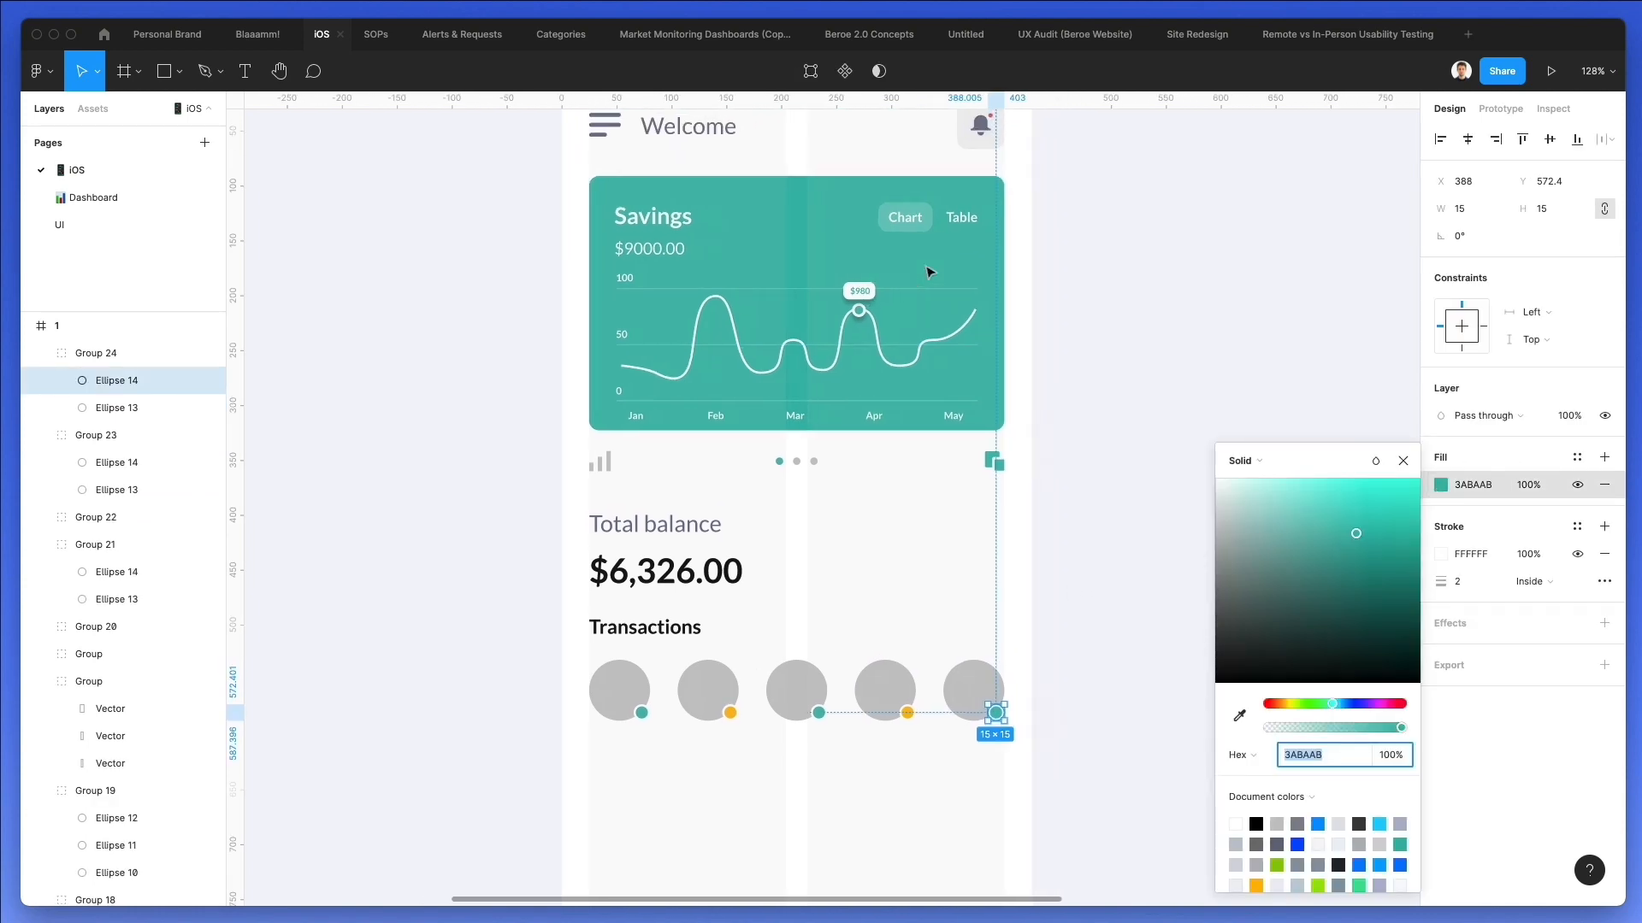
key(i)
click(987, 122)
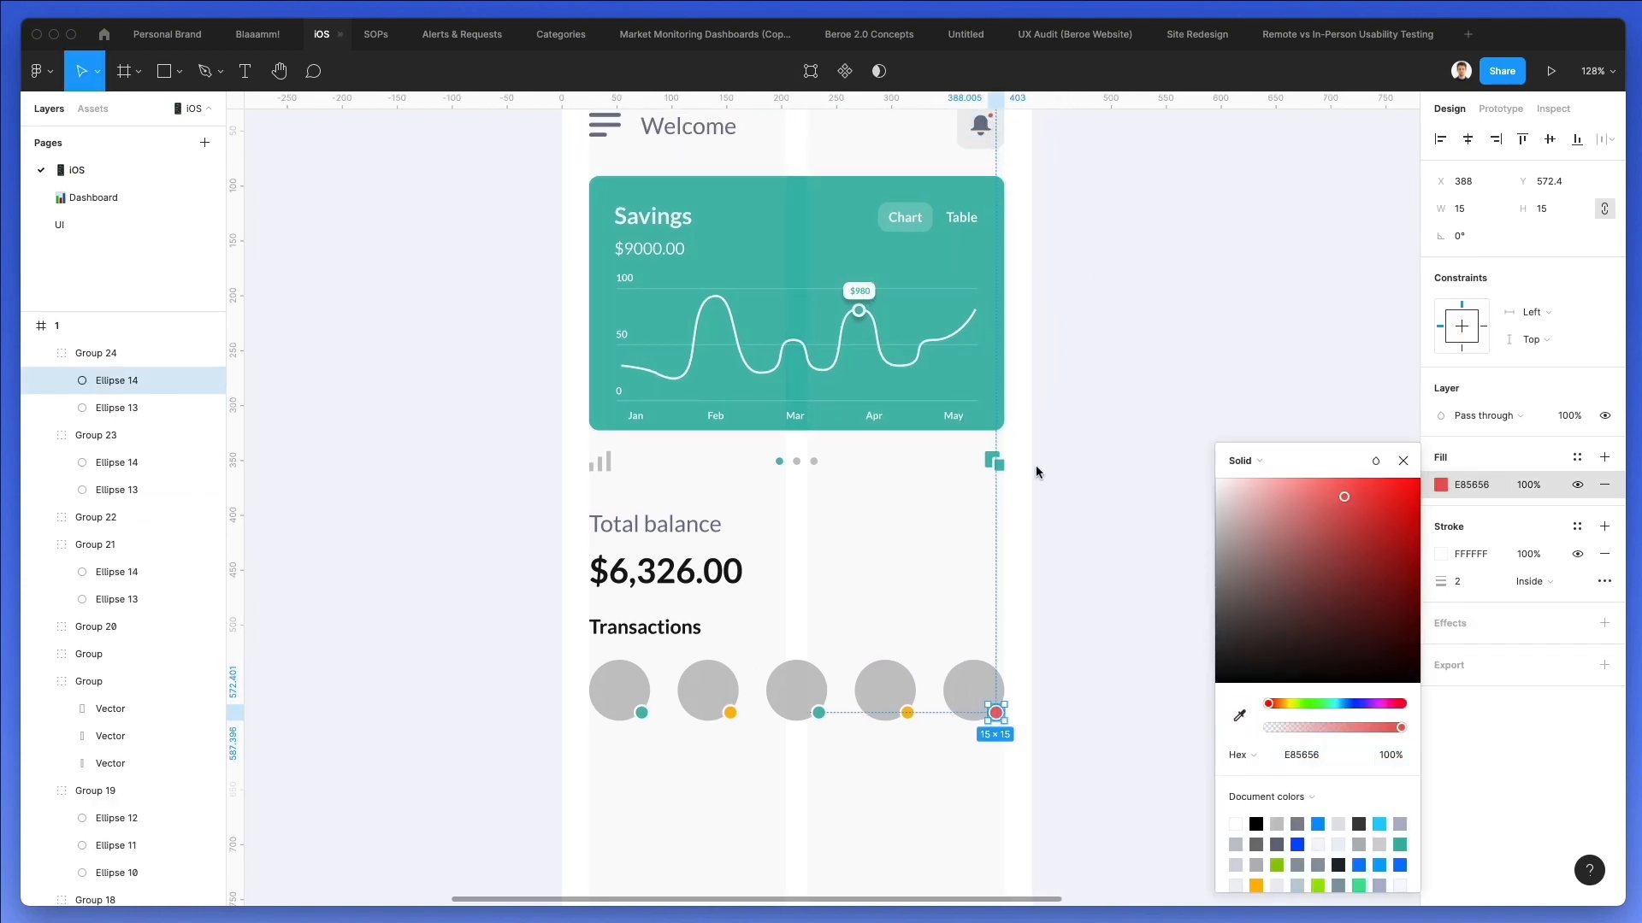
click(1013, 504)
Nudge the "Transactions" heading and the row of five circles down together by 3 px.
scroll(1012, 505, down, 1)
scroll(1012, 505, down, 1)
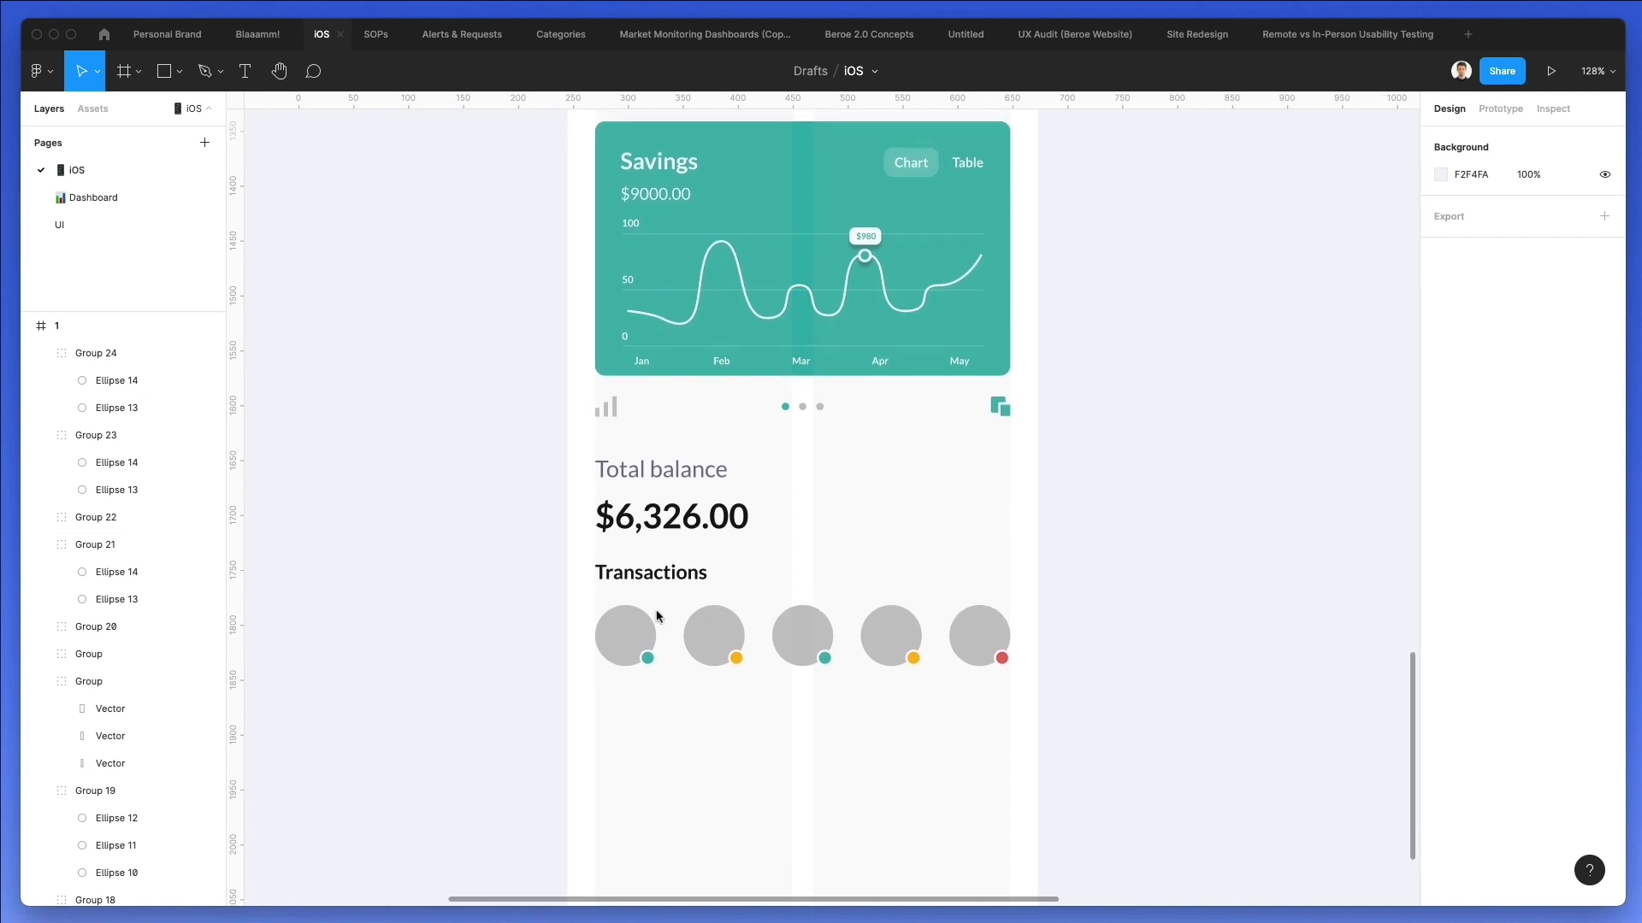
scroll(619, 599, down, 3)
scroll(652, 593, down, 1)
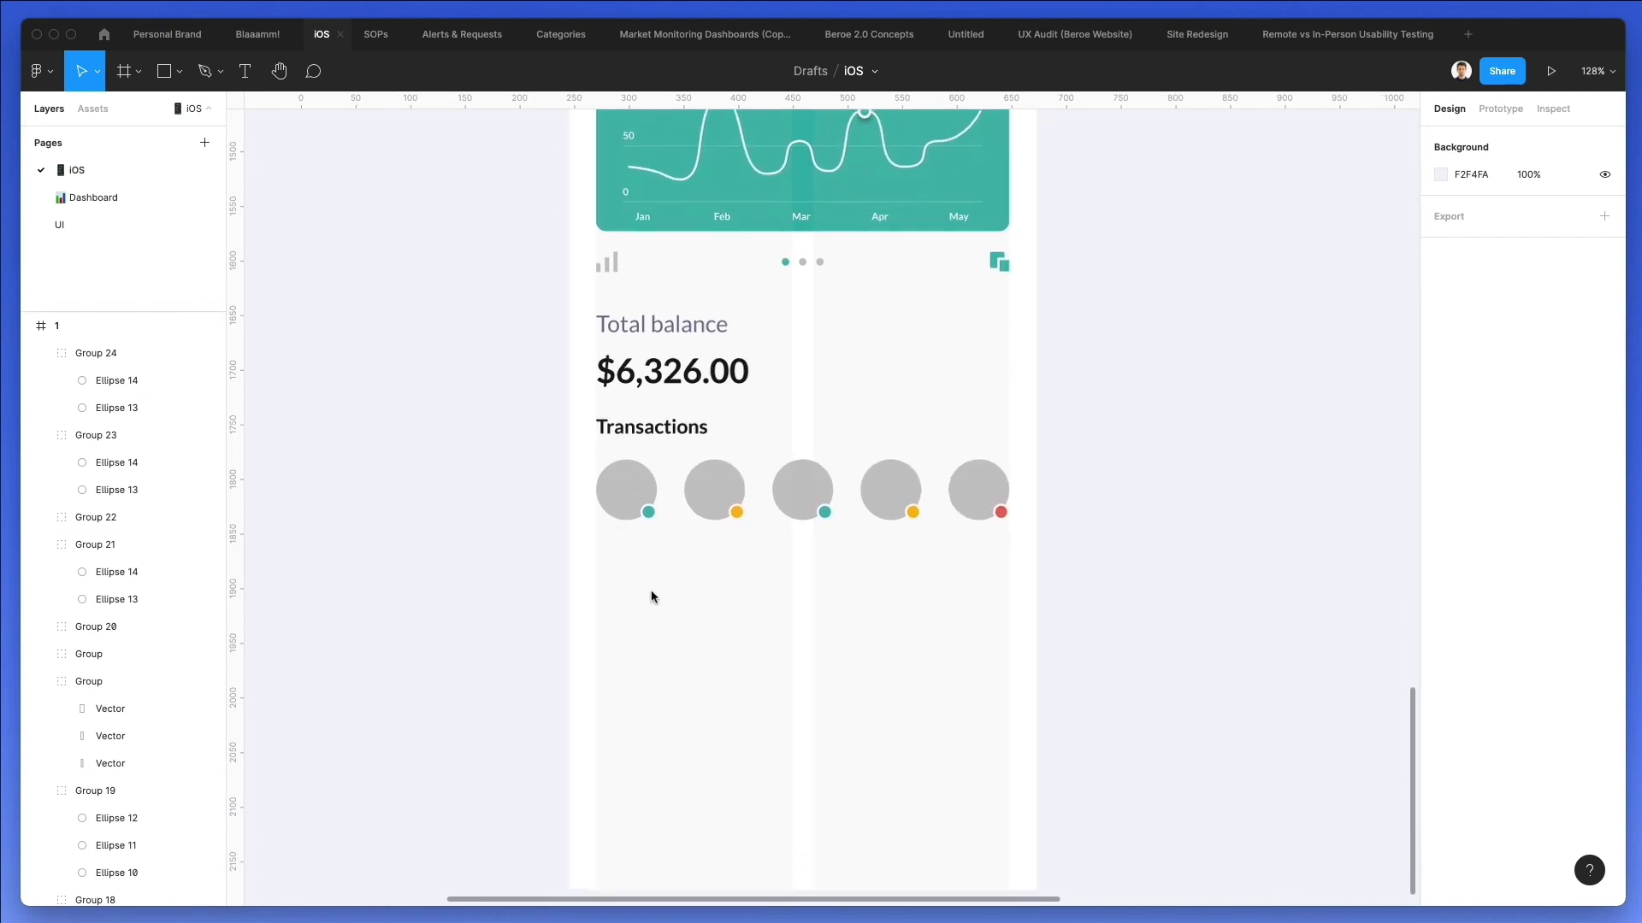
scroll(653, 593, down, 3)
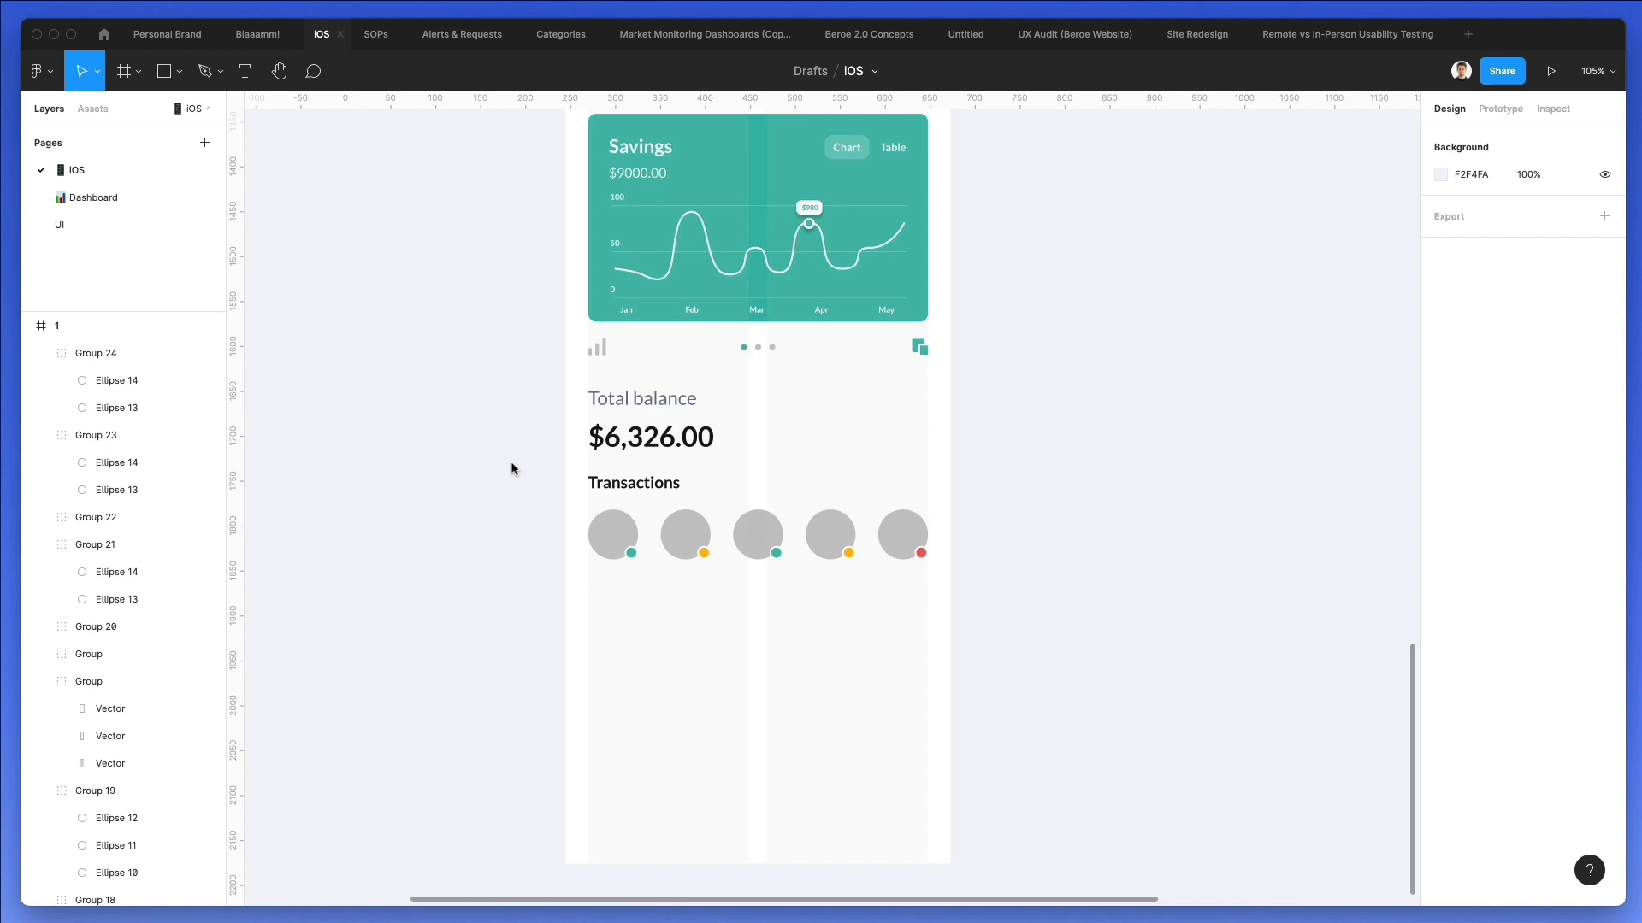
drag(516, 473, 1007, 594)
key(Down)
key(Down)
key(Down)
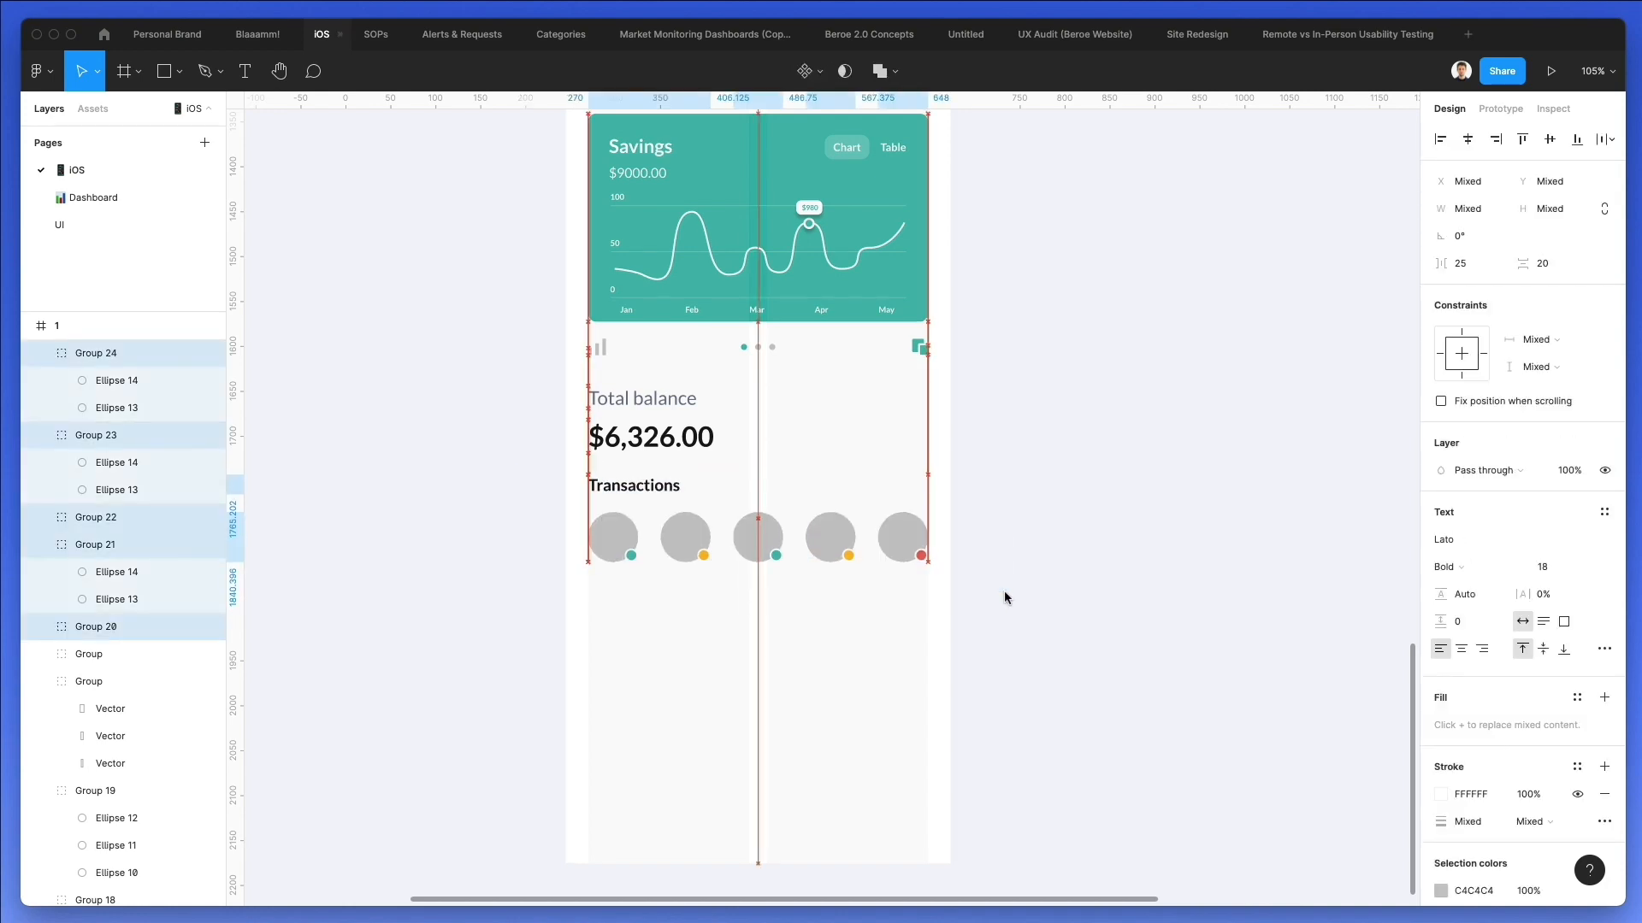
click(1005, 597)
Launch the Content Reel plugin.
click(38, 71)
mouse_move(62, 148)
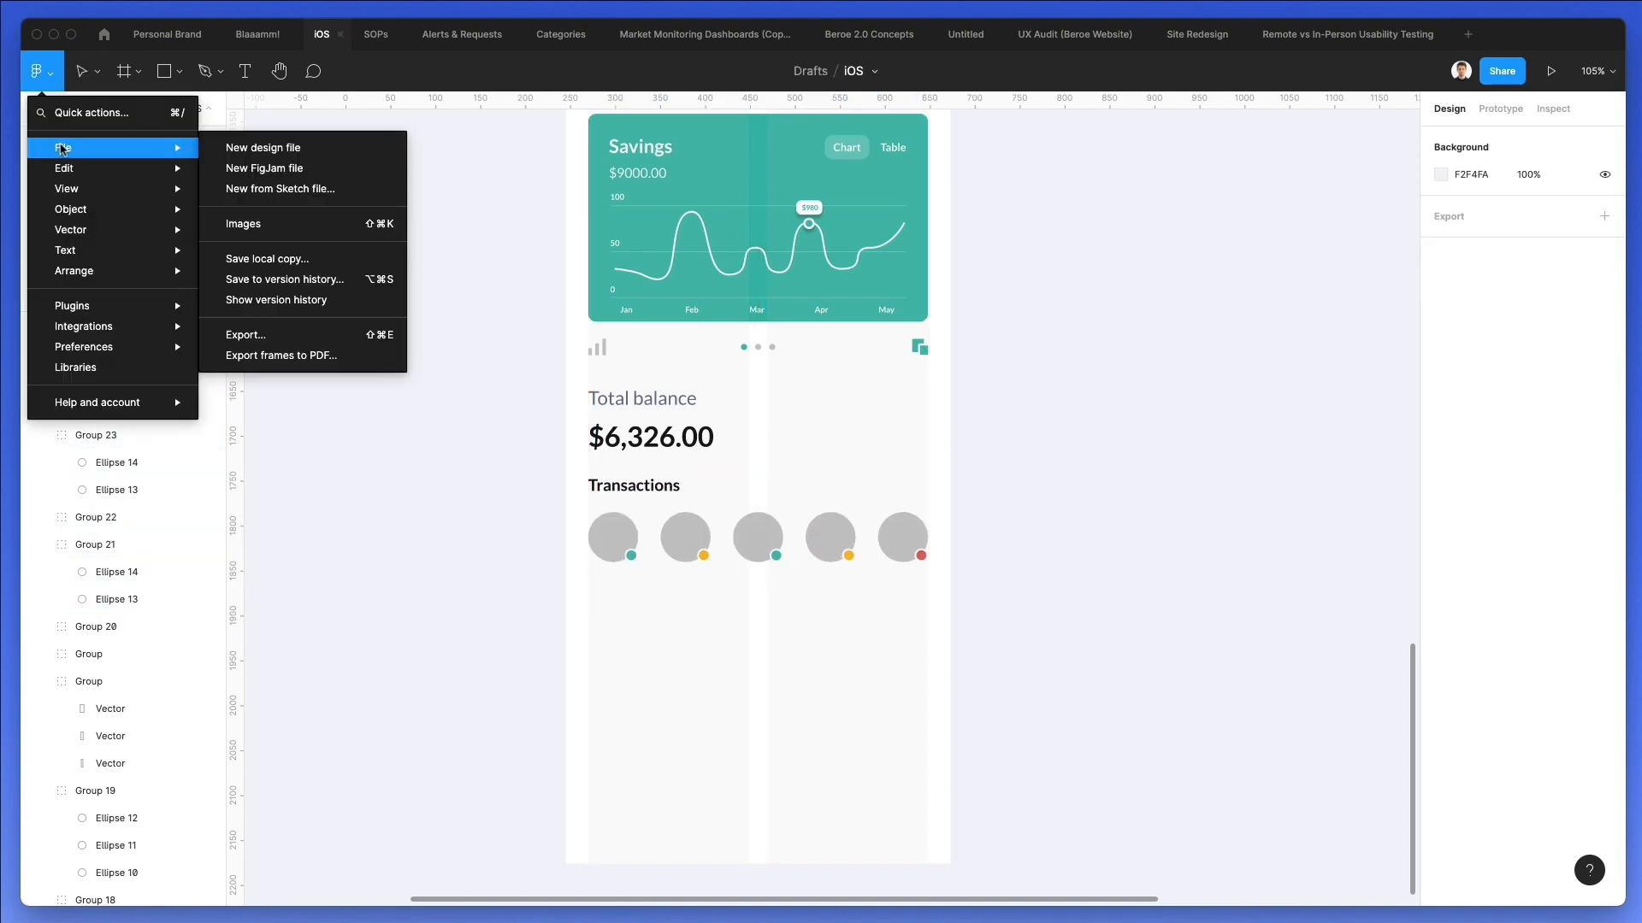
mouse_move(128, 306)
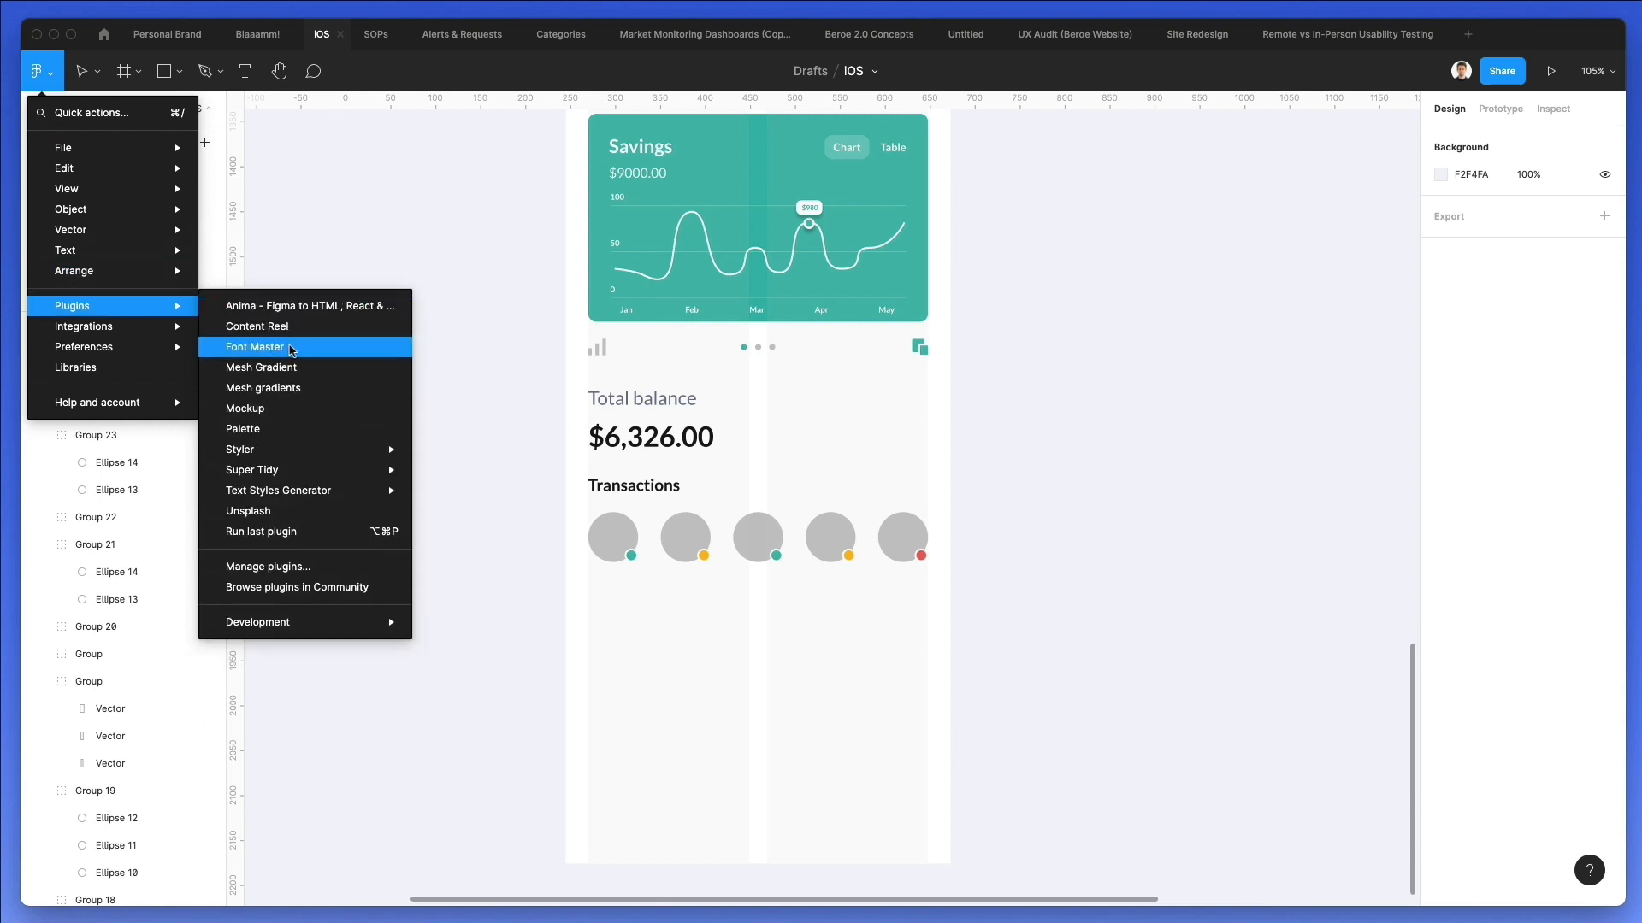
click(293, 329)
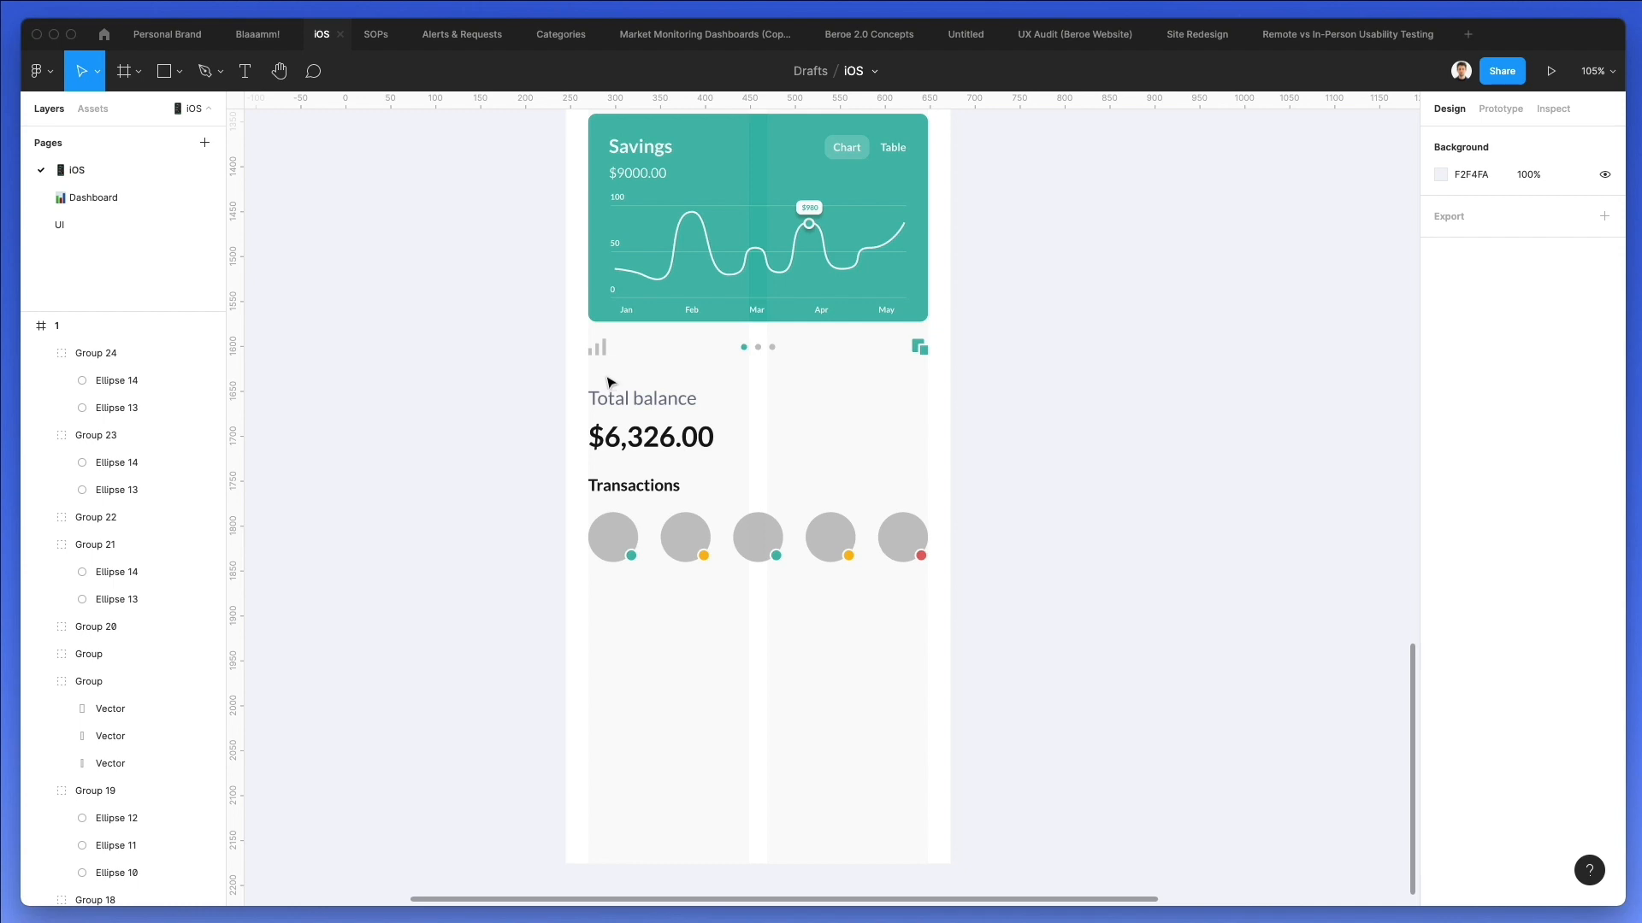
click(39, 71)
mouse_move(110, 271)
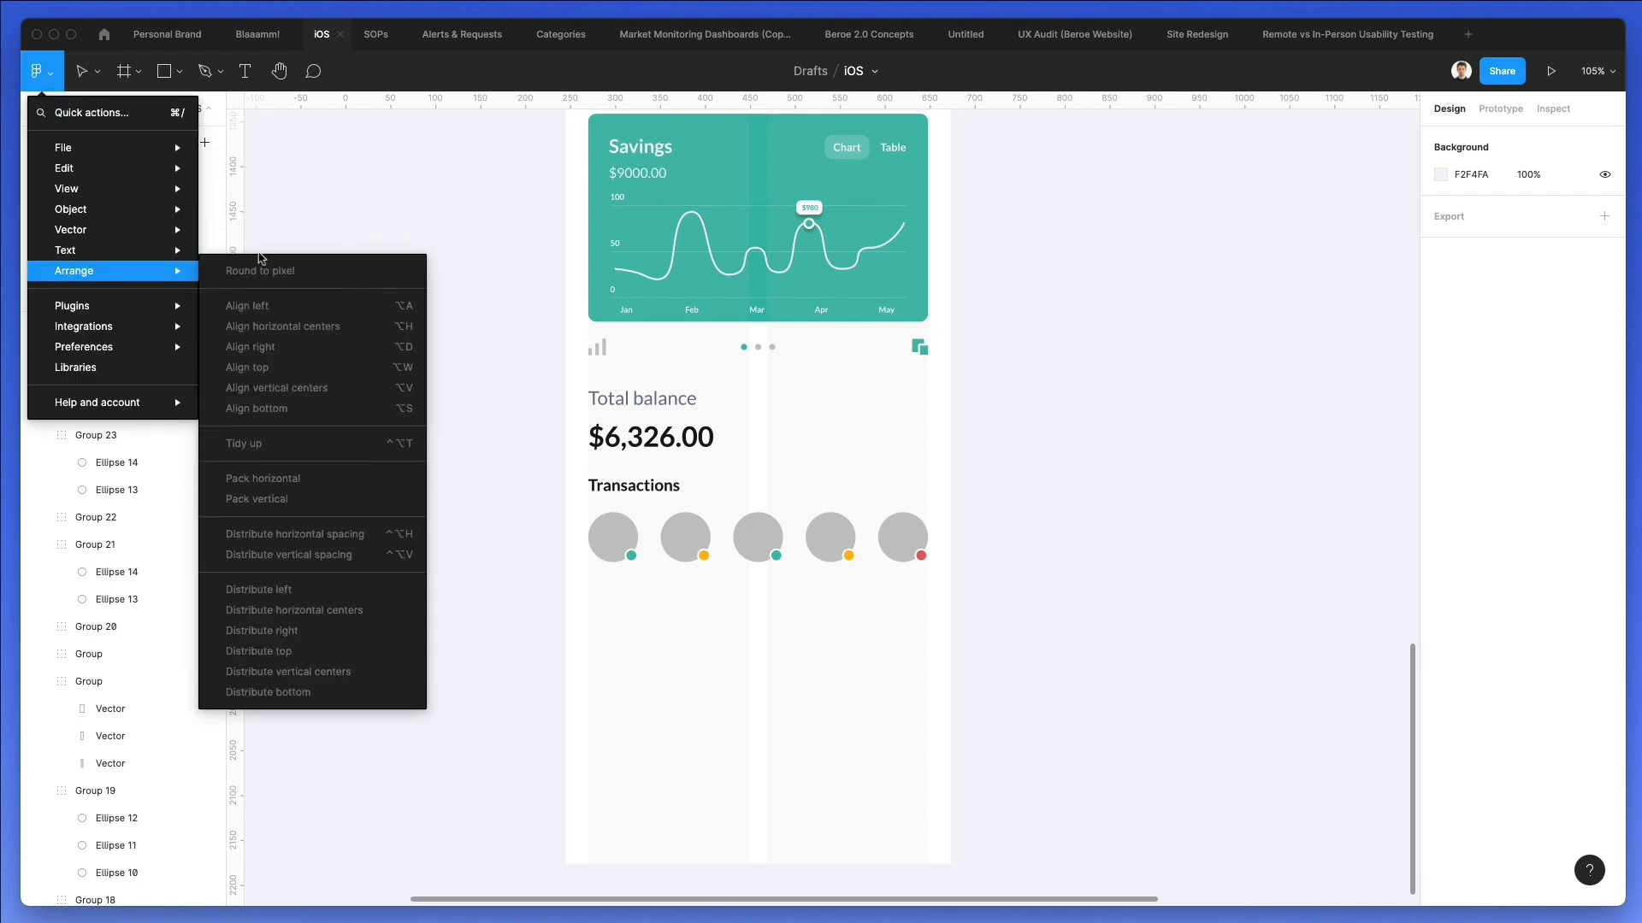
mouse_move(154, 305)
click(340, 230)
Browse Content Reel's image collections and open the "Avatars" set of 6 images with the yellow-background thumbnail.
scroll(345, 231, left, 1)
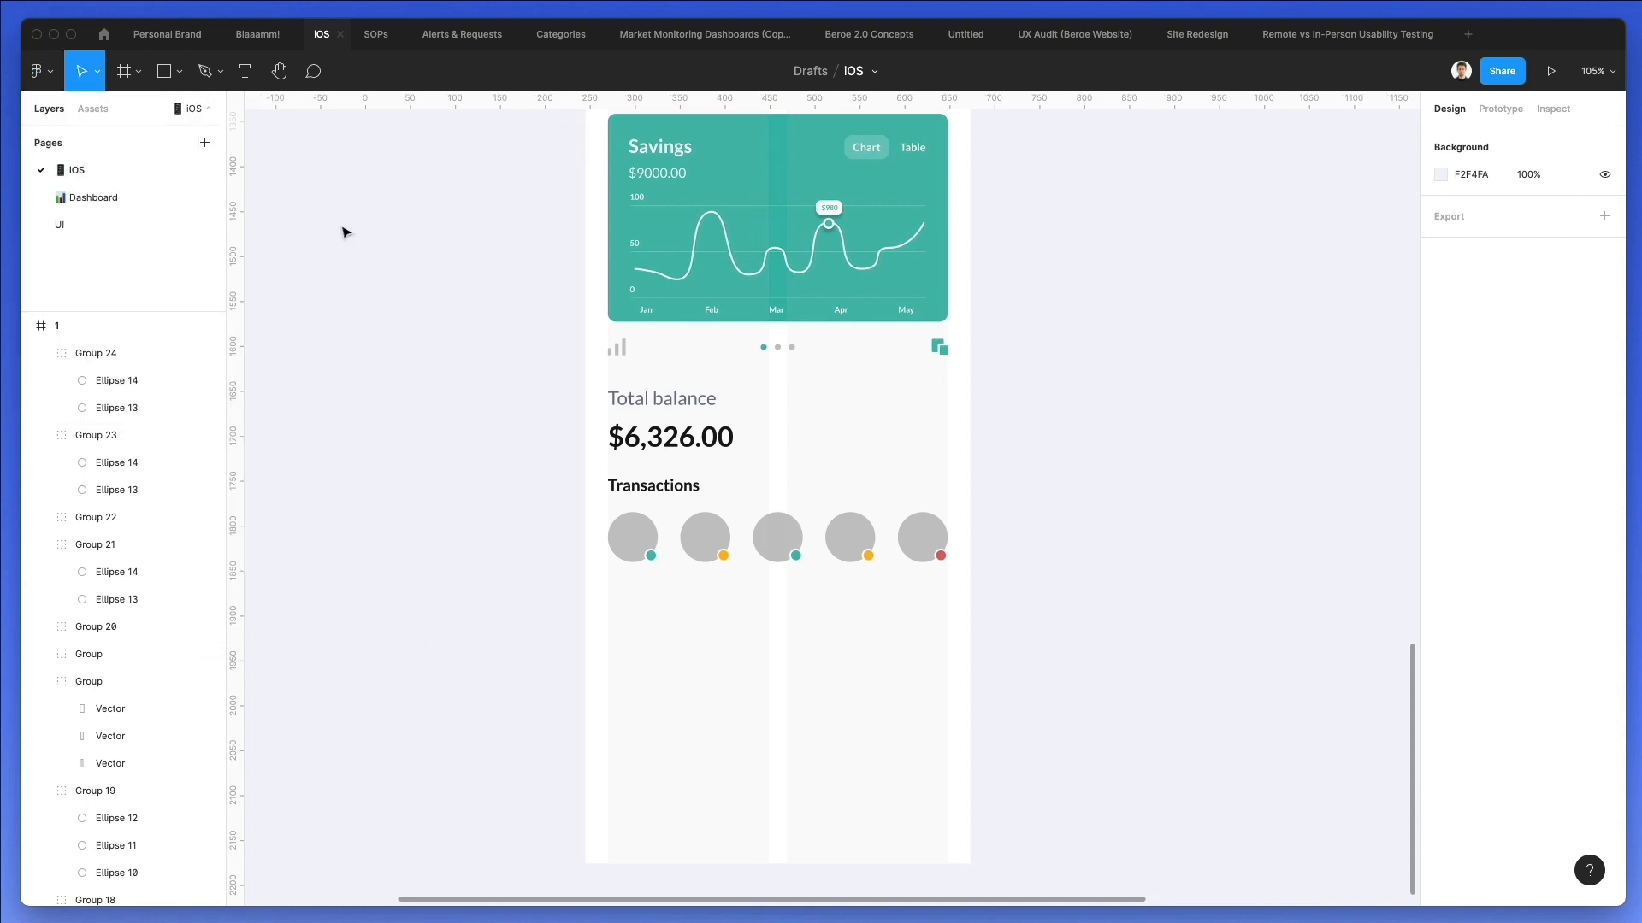
scroll(411, 257, up, 1)
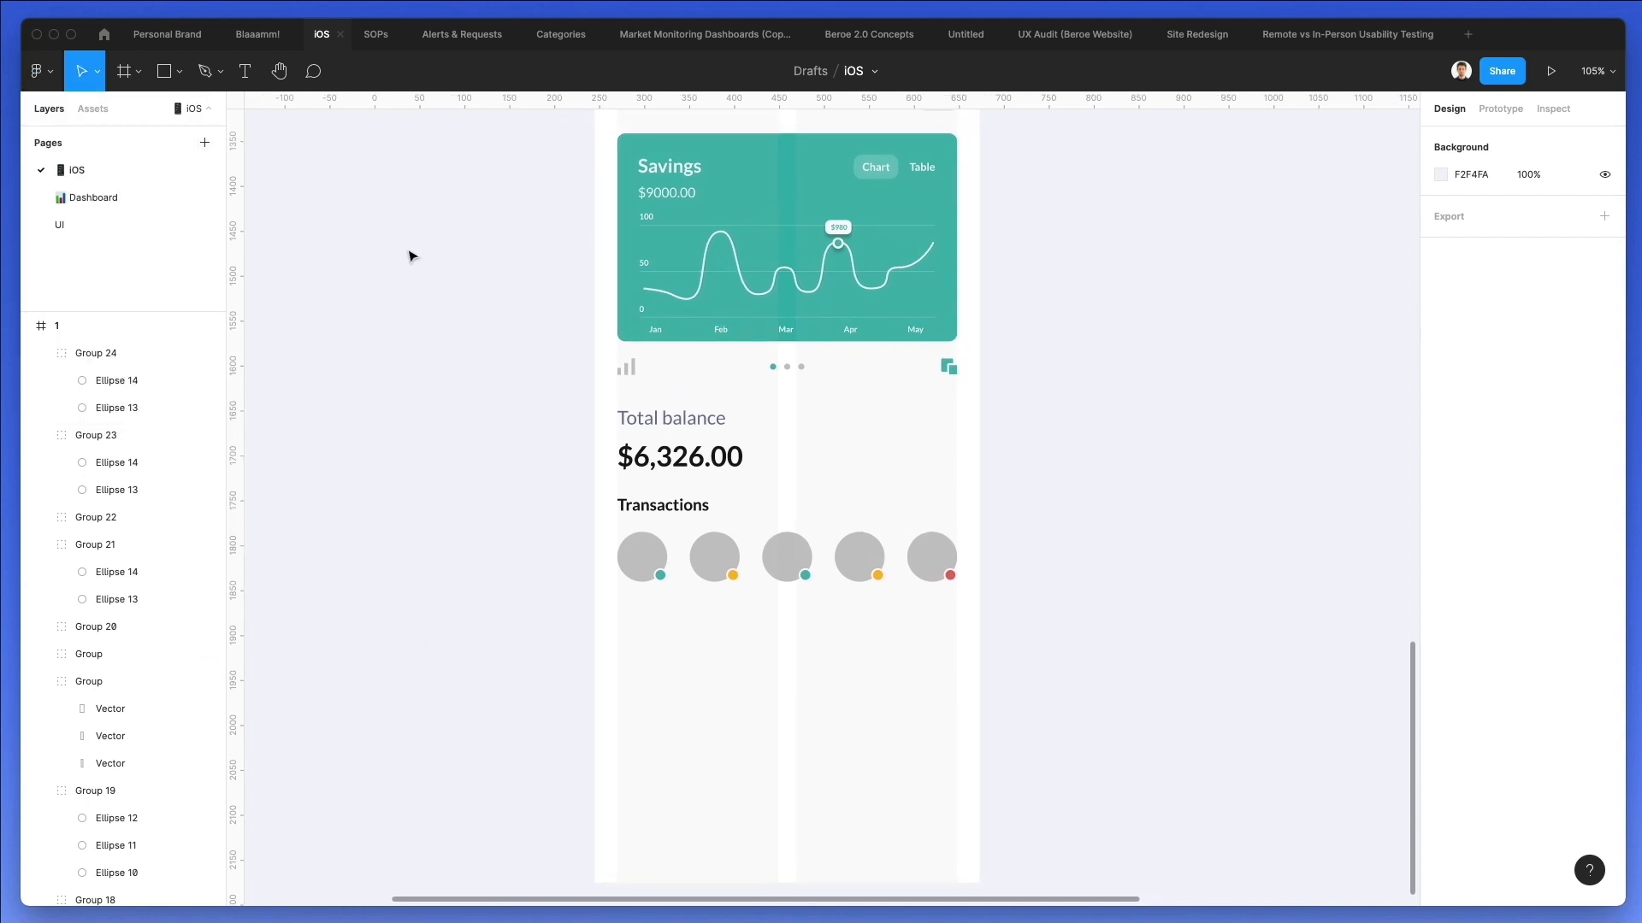
scroll(411, 257, up, 2)
click(1040, 324)
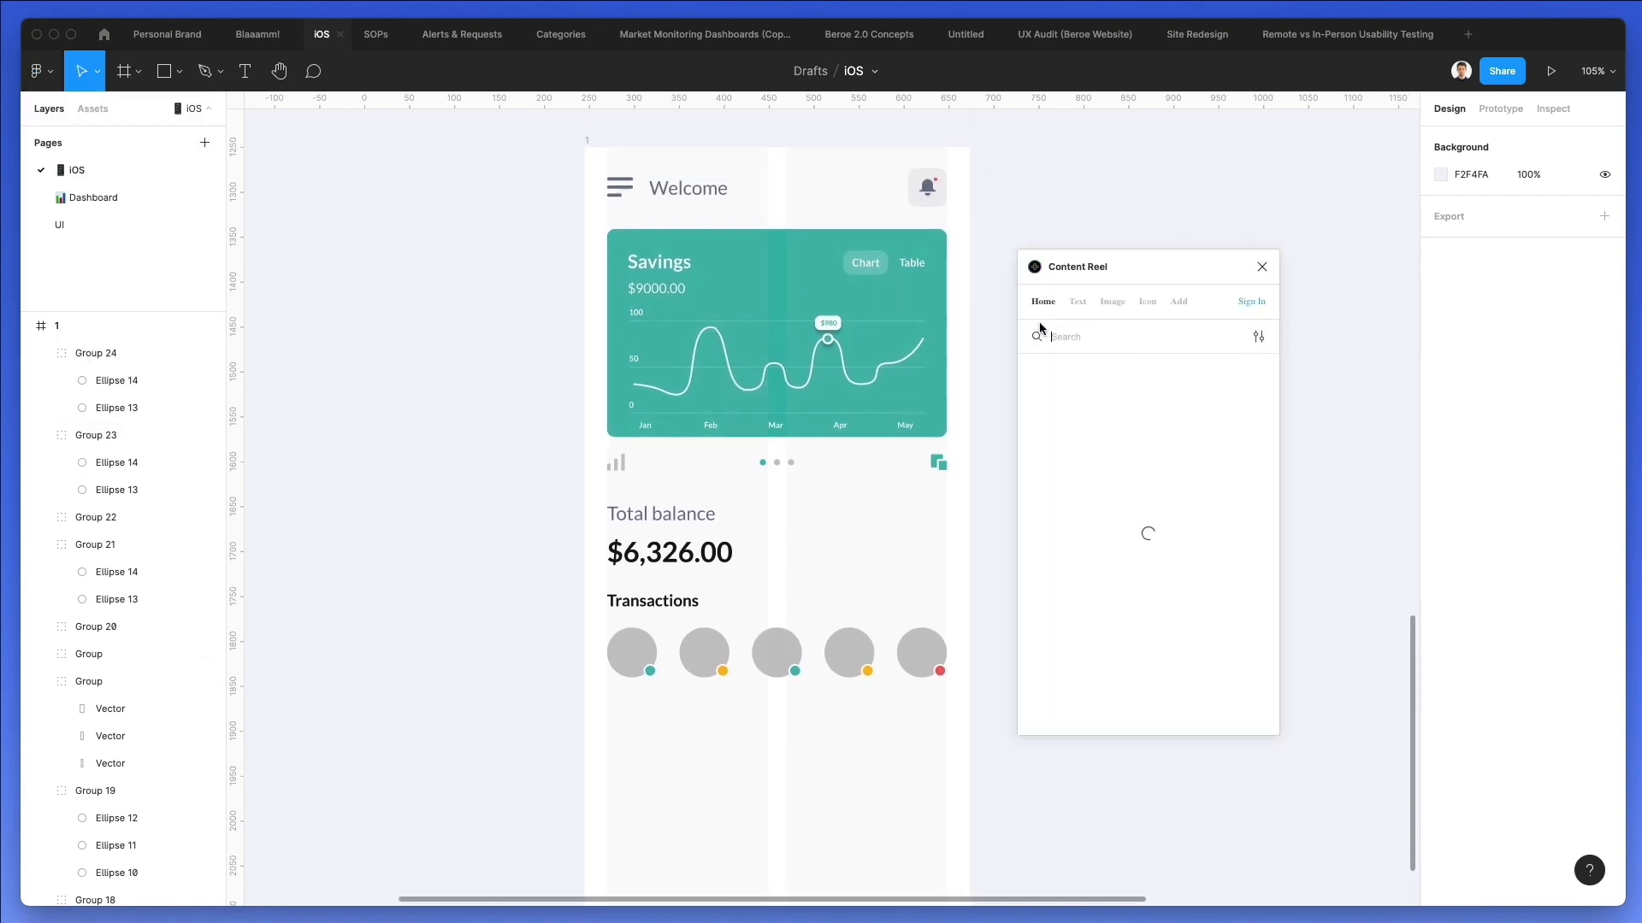
click(1100, 305)
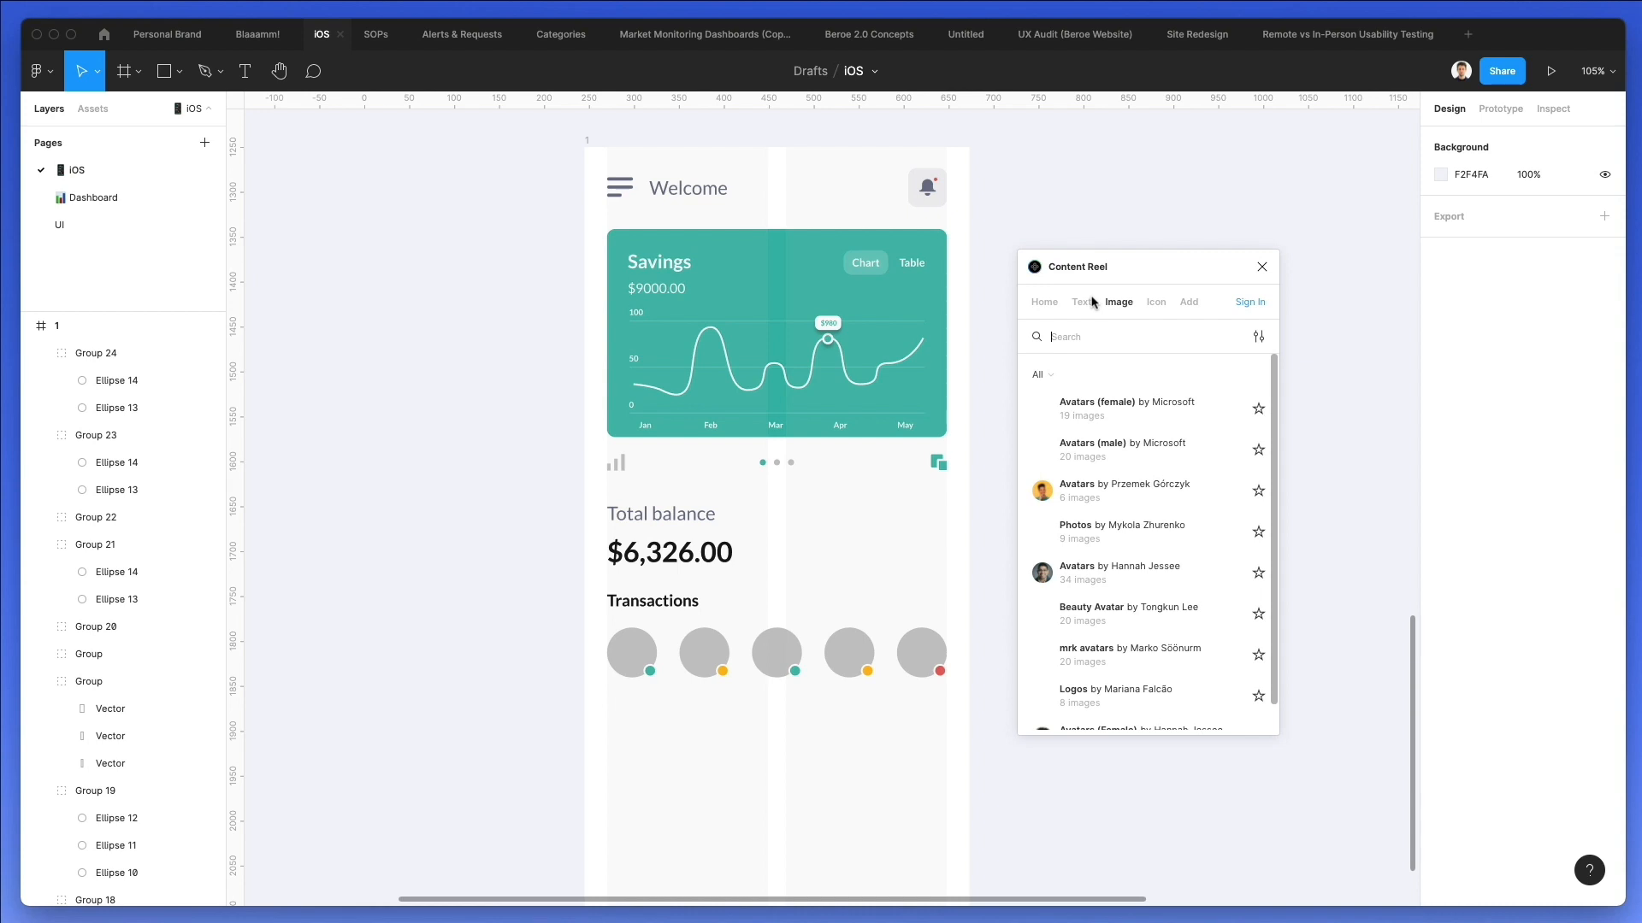
click(1051, 492)
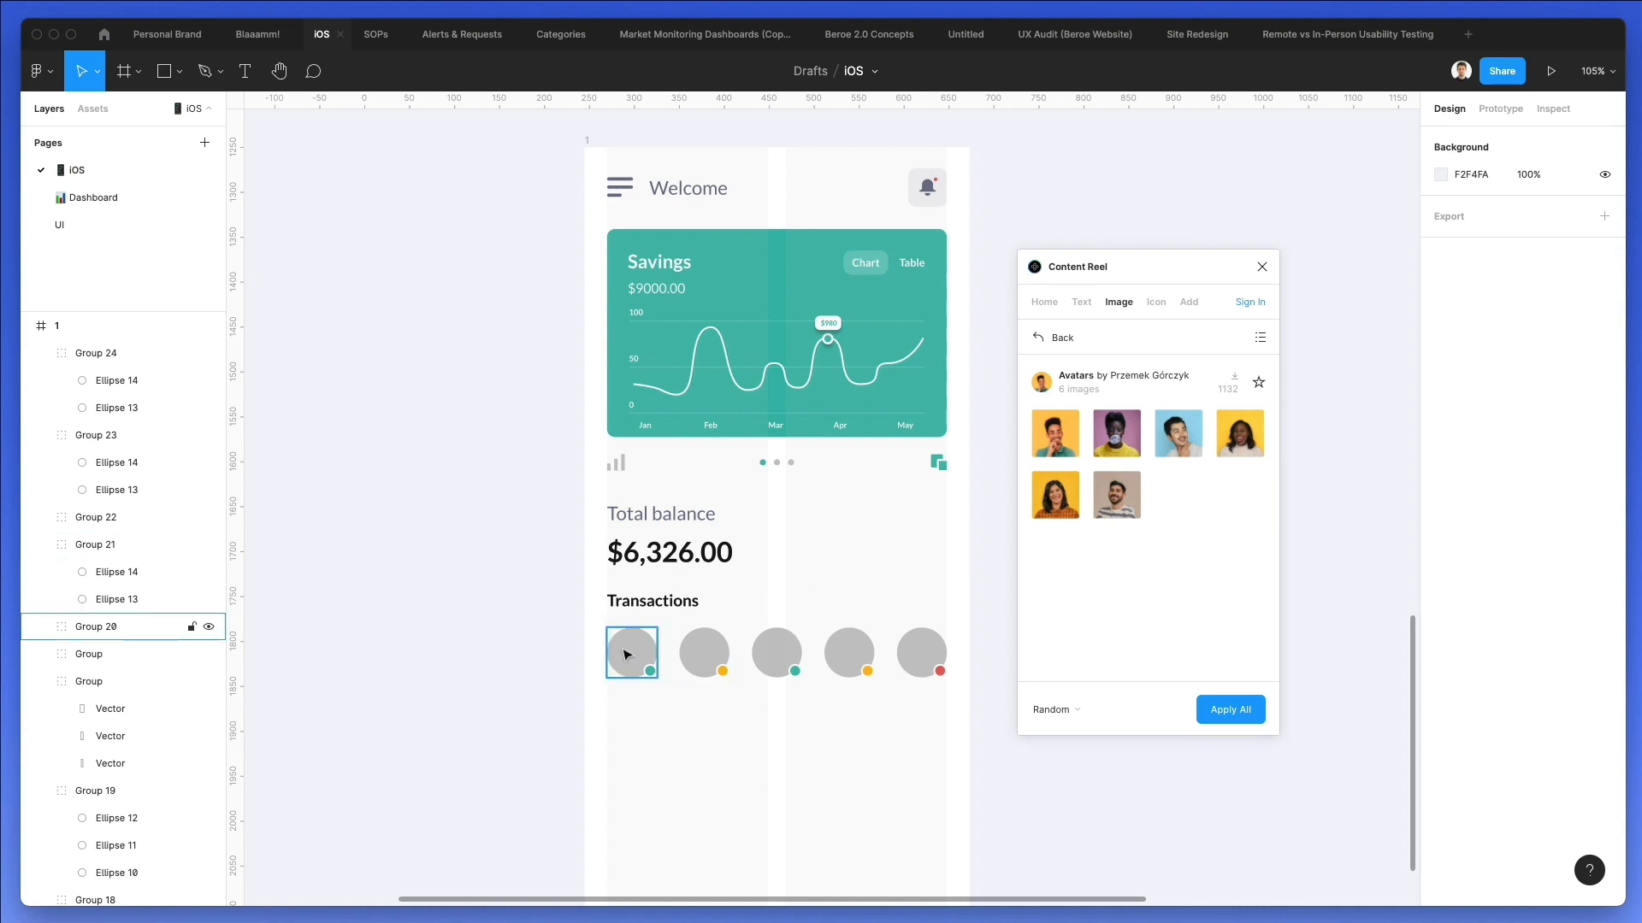
Fill the first three Transactions circles with the orange-background man, the blue-background man and the yellow-background woman in the orange top.
double_click(627, 655)
click(1055, 433)
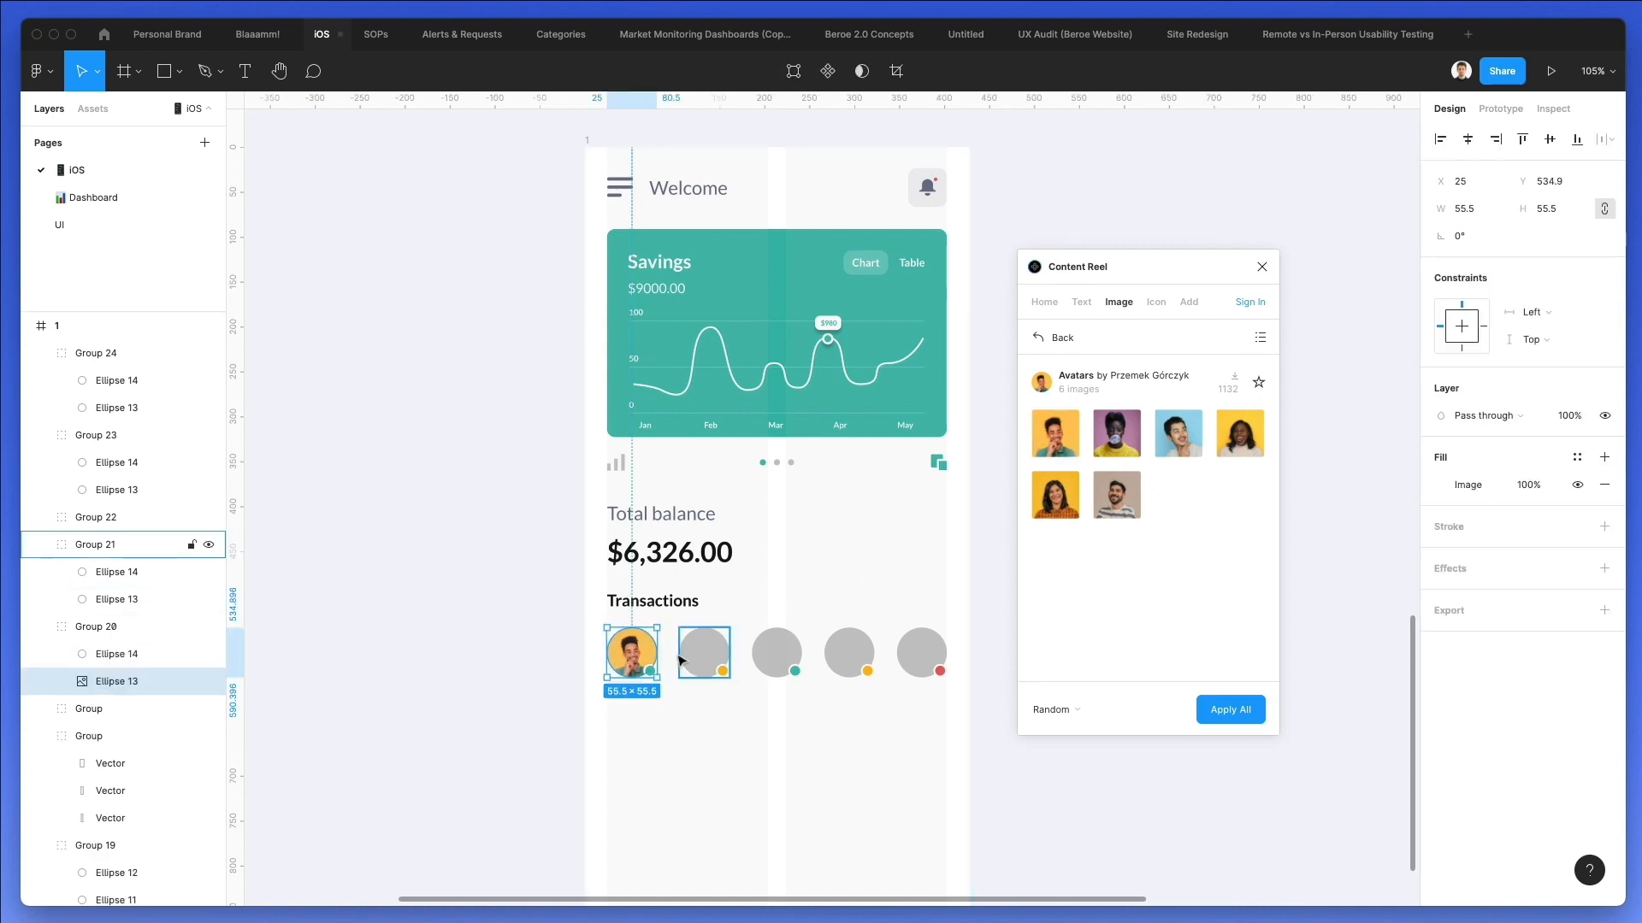
click(683, 658)
click(1167, 436)
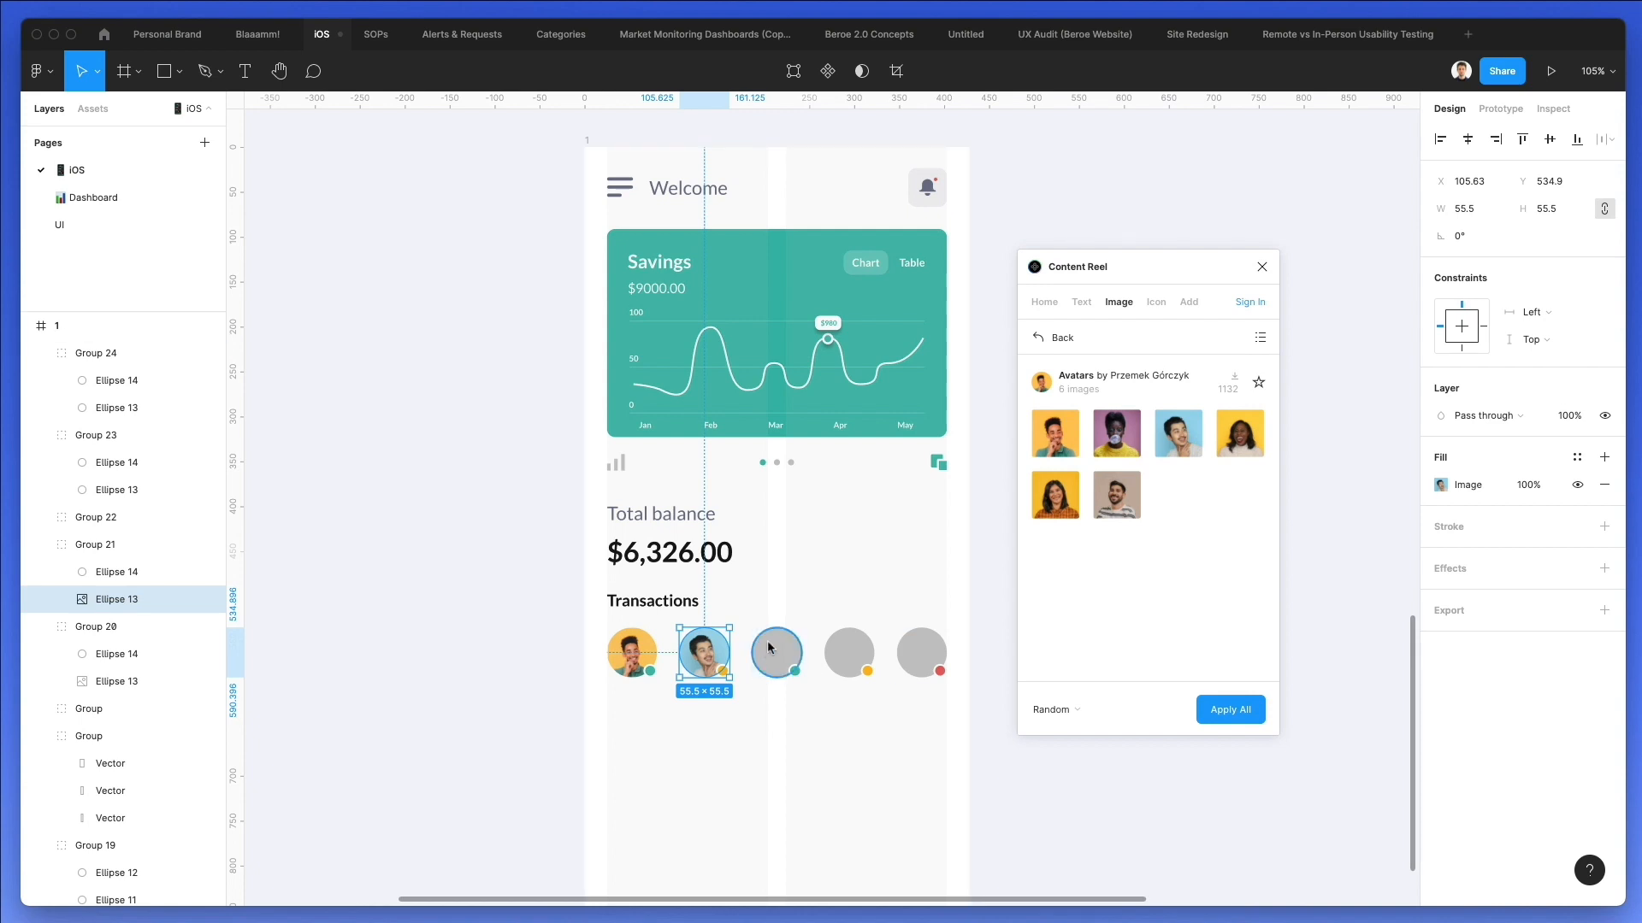
click(774, 654)
click(1055, 495)
Fill the fourth Transactions circle with the beige-background avatar and the fifth with the purple-background avatar.
click(848, 652)
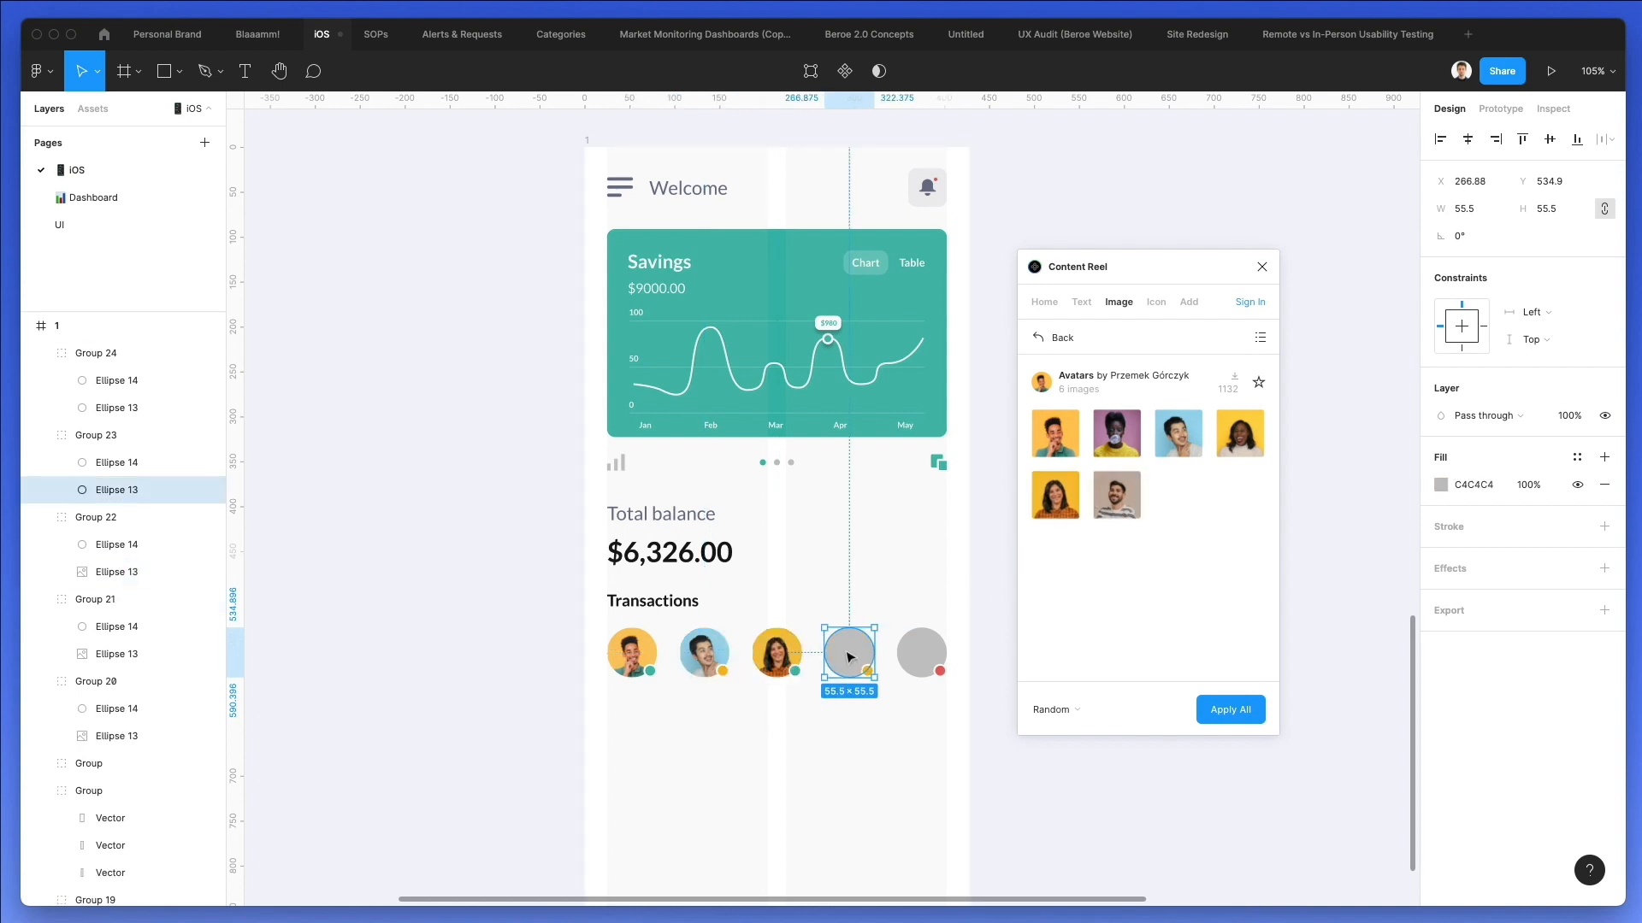
click(1130, 496)
click(917, 652)
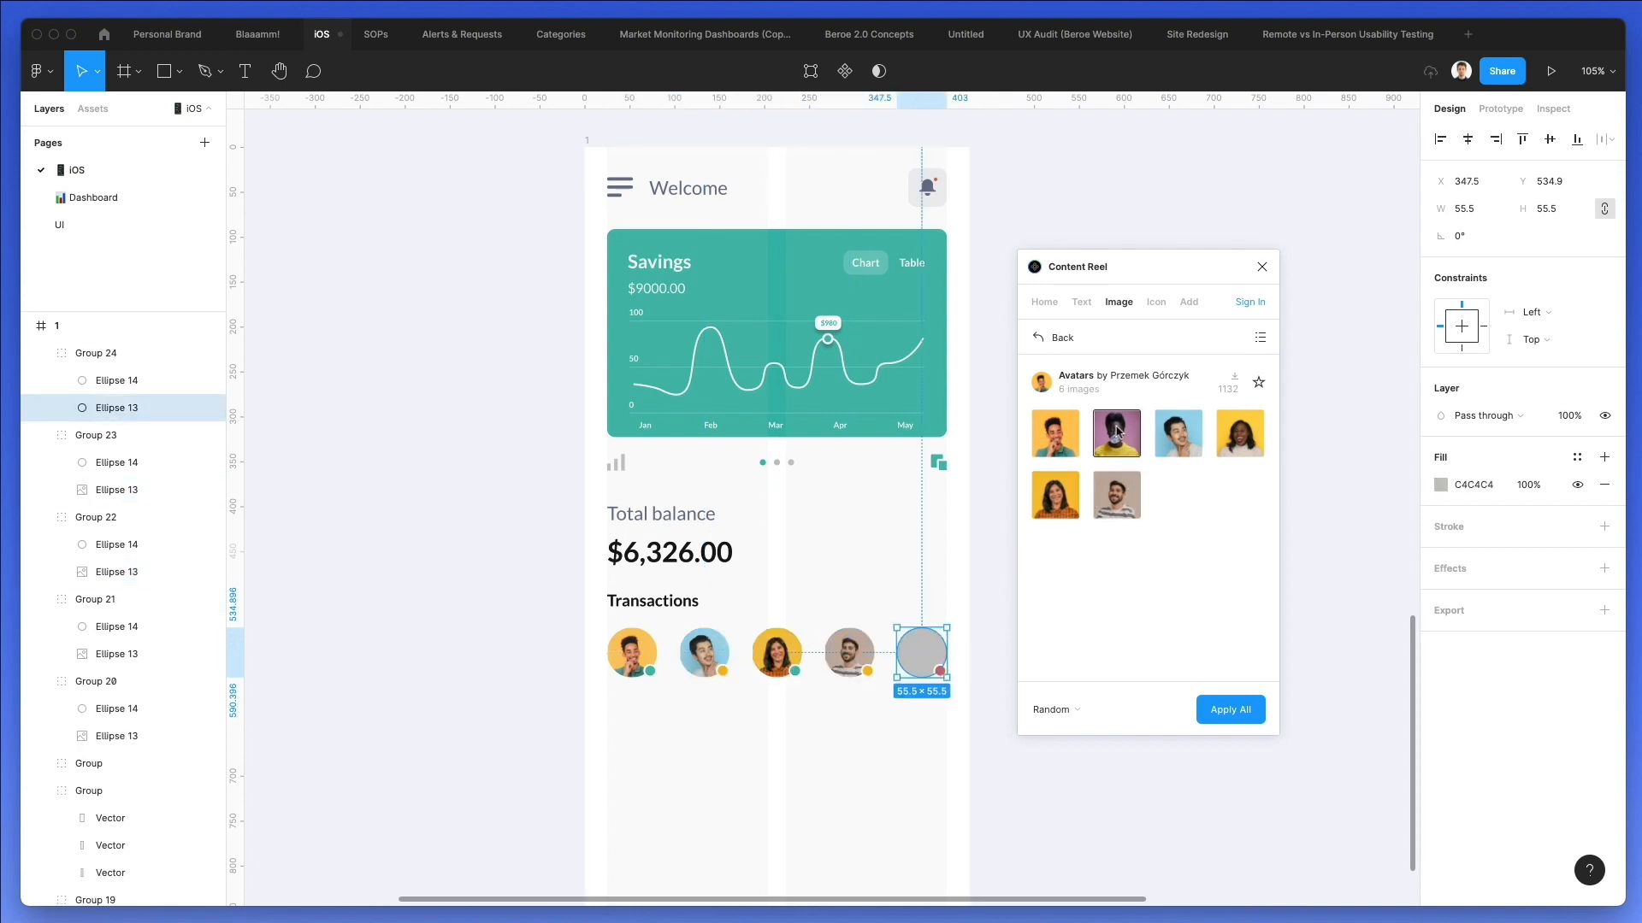
click(1117, 434)
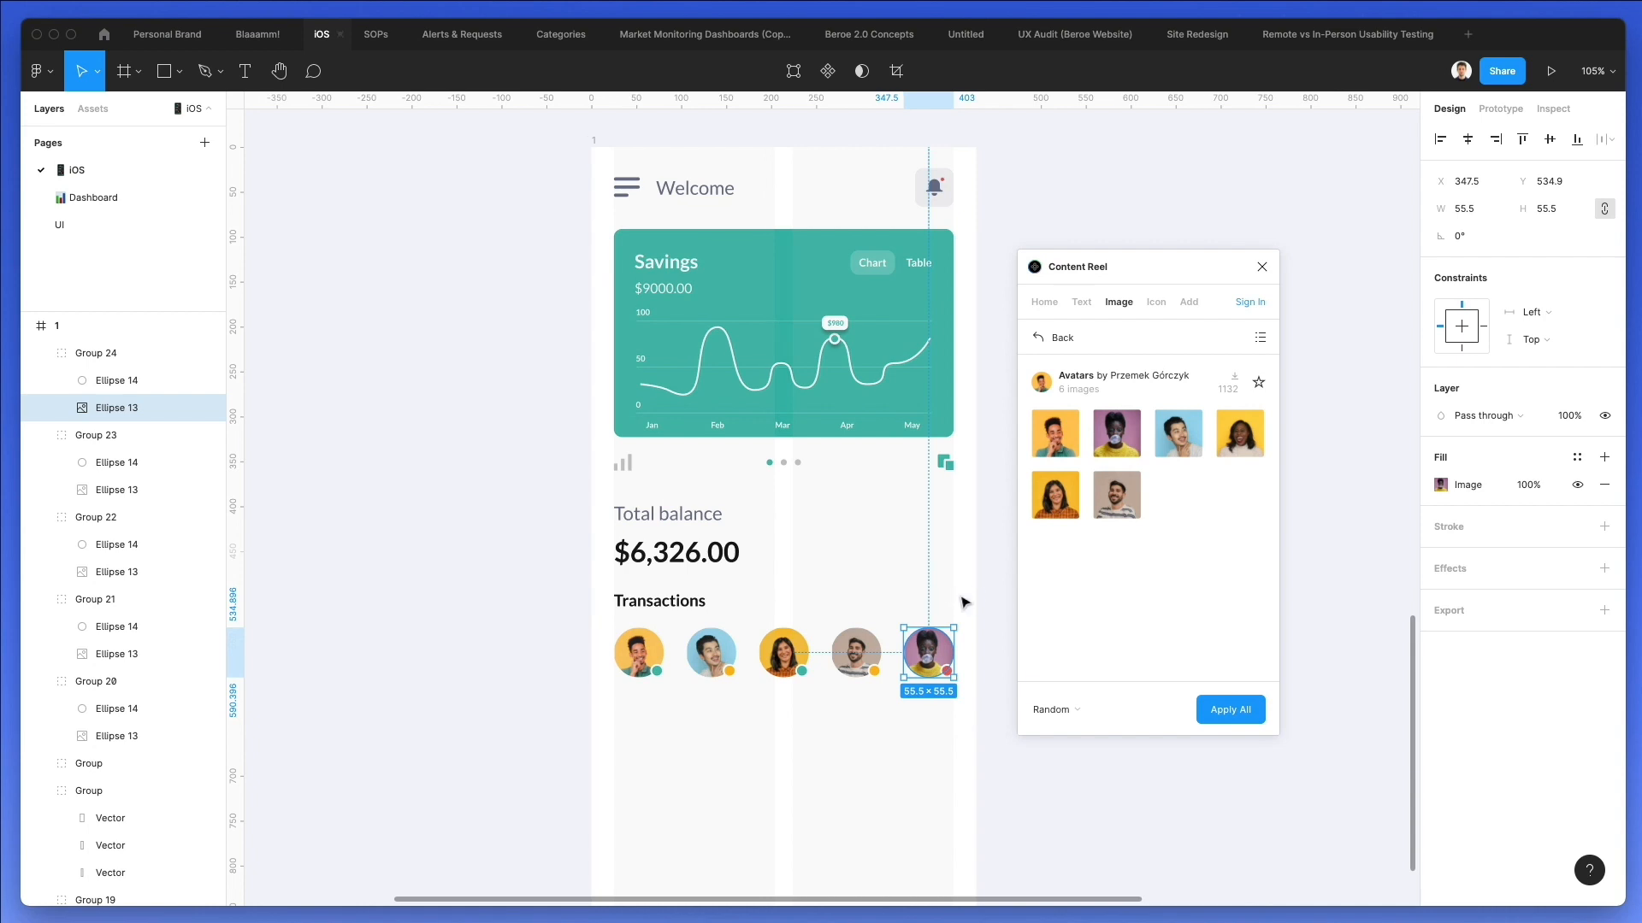
click(959, 585)
scroll(957, 592, down, 2)
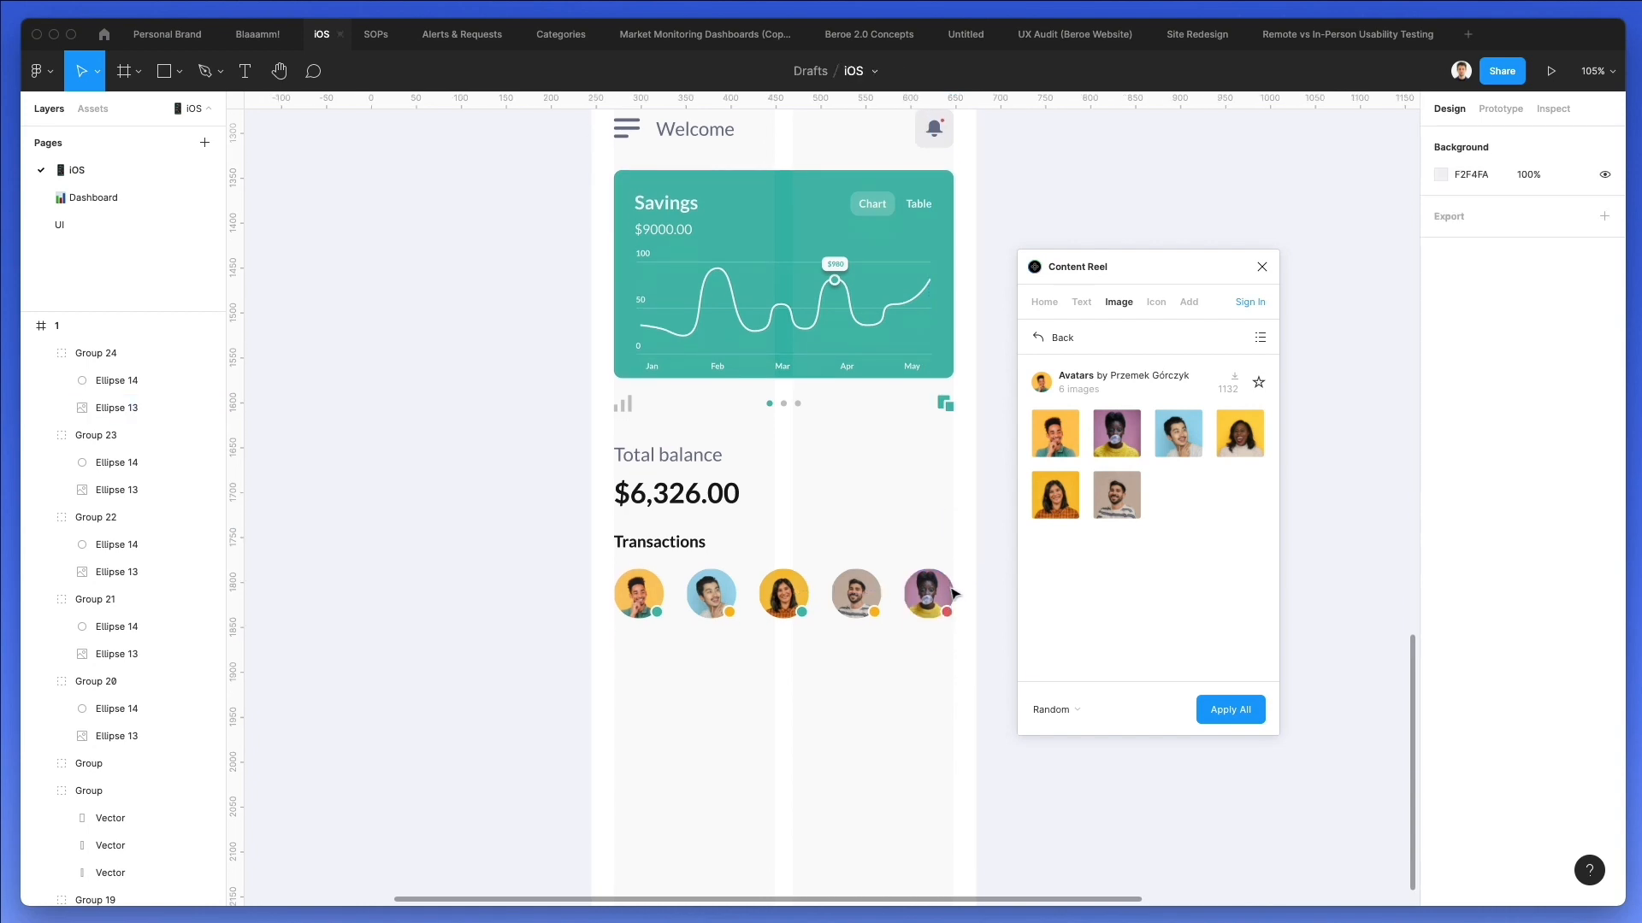
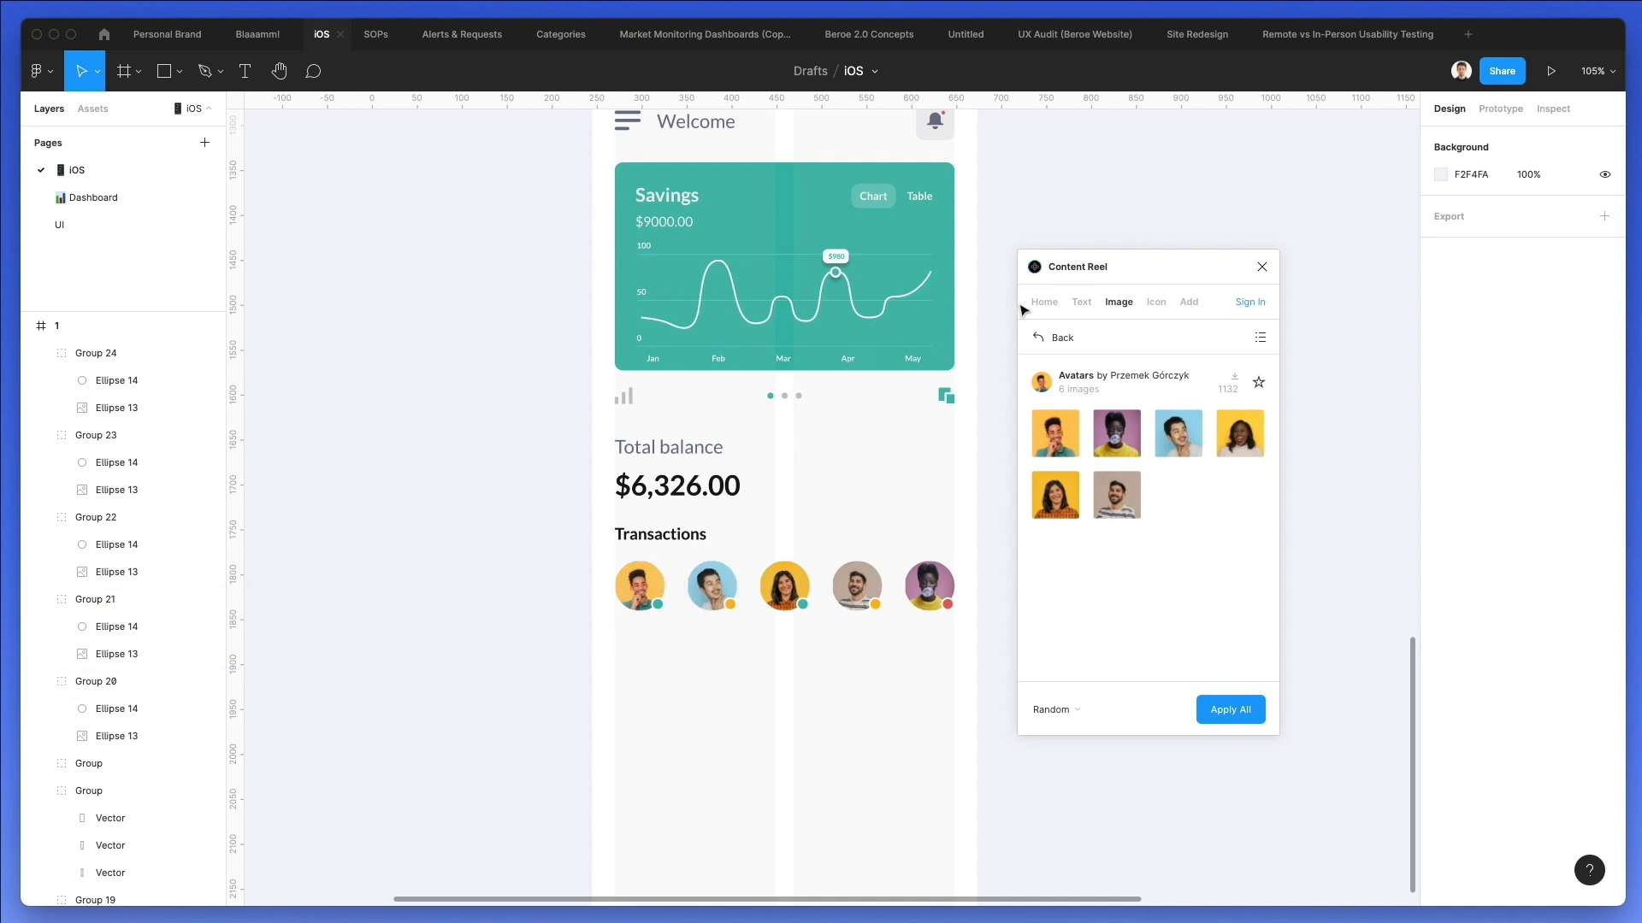
Close Content Reel and duplicate the Transactions heading below the avatar row, changing the copy to "Transactions history".
click(1261, 267)
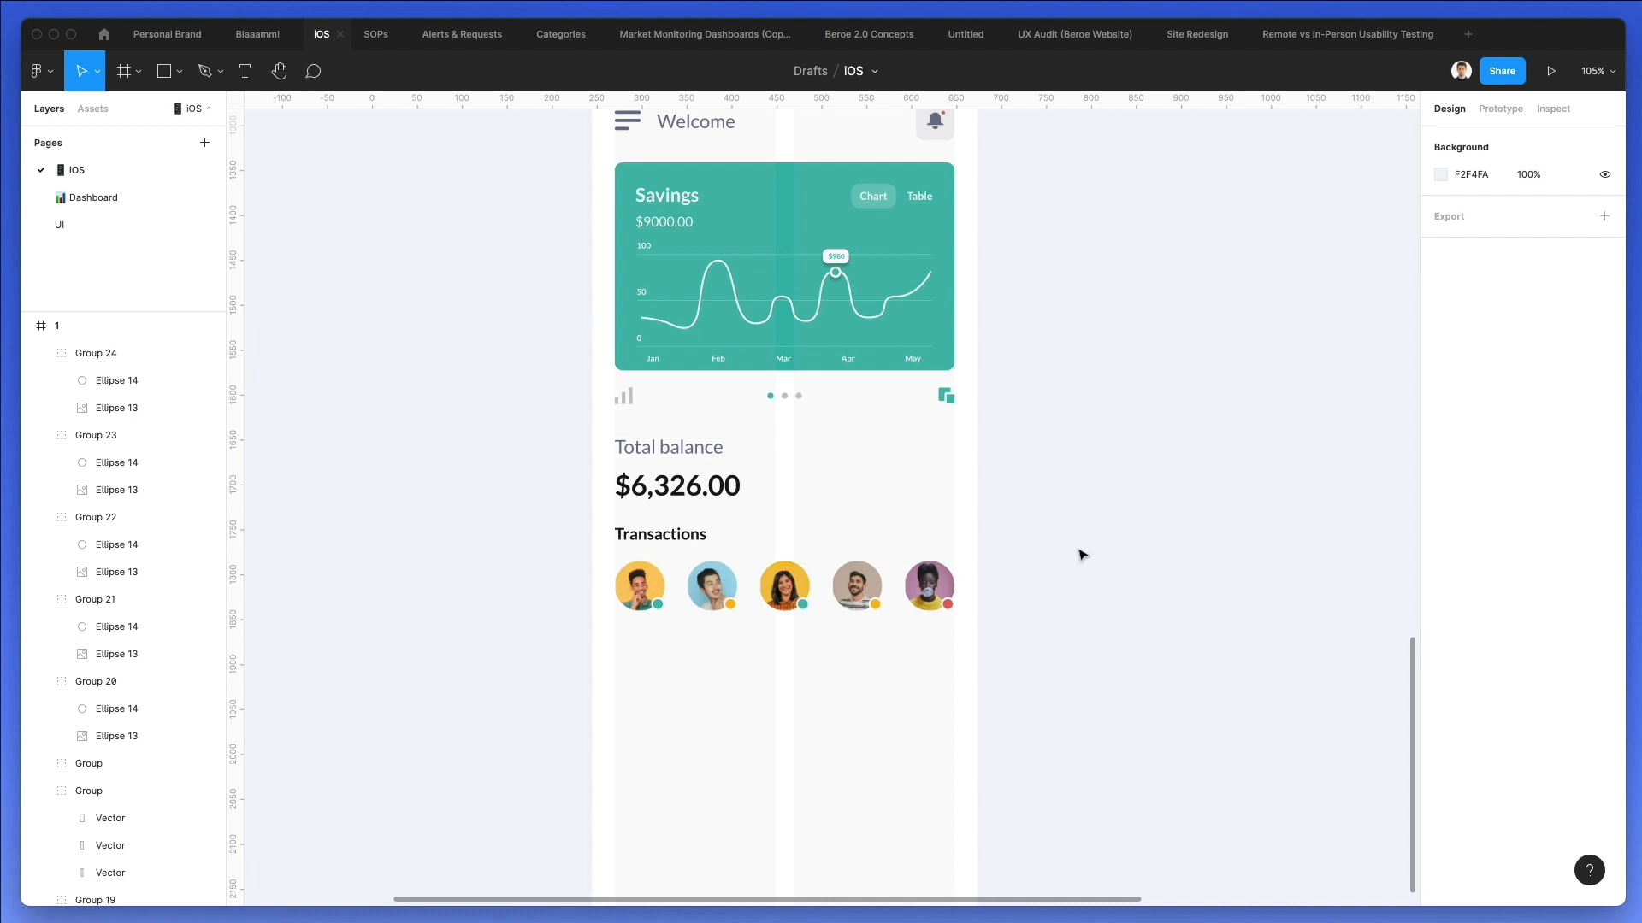
scroll(1080, 555, down, 4)
drag(670, 390, 659, 498)
double_click(654, 495)
key(Right)
text(history)
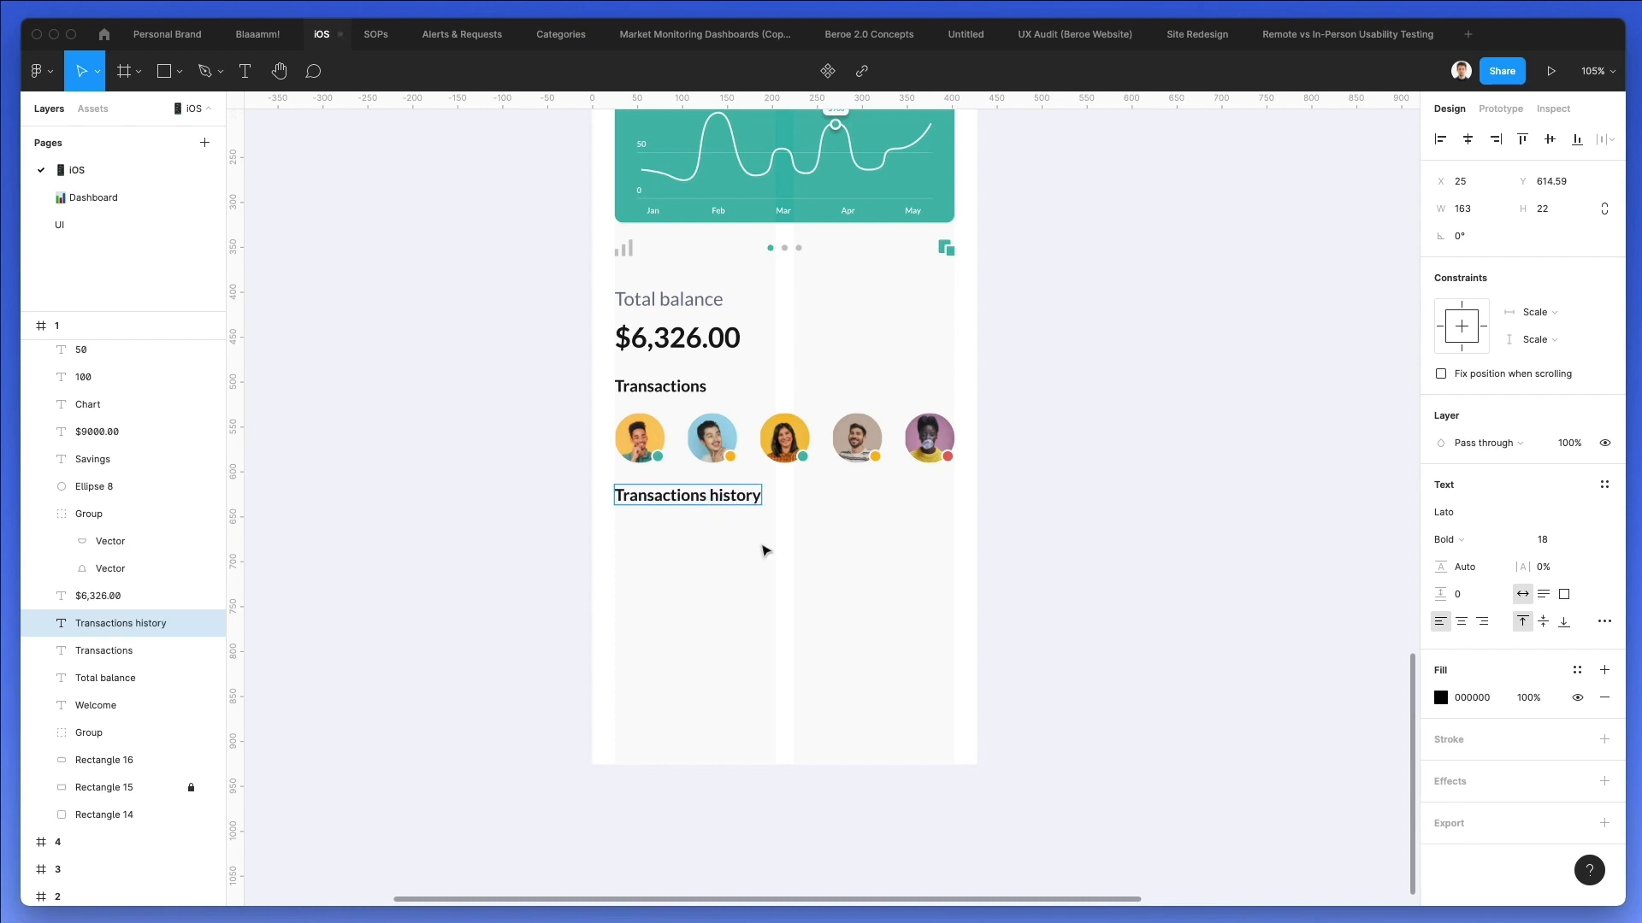
Nudge the Transactions history heading down by 11 px.
key(Escape)
key(shift+Down)
key(Down)
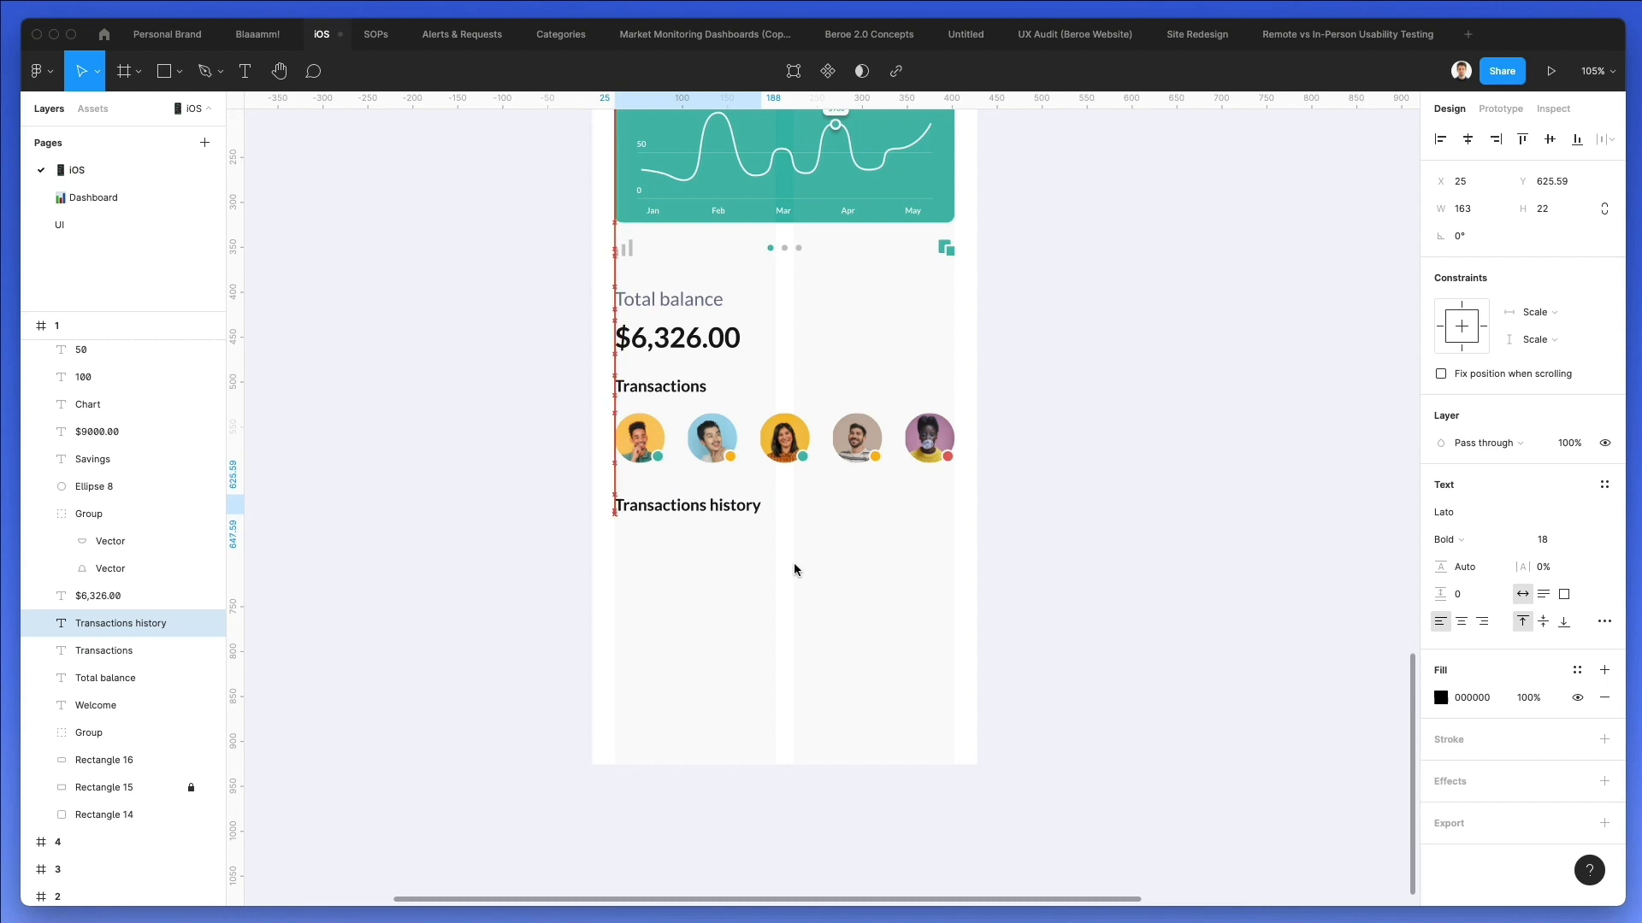
click(803, 564)
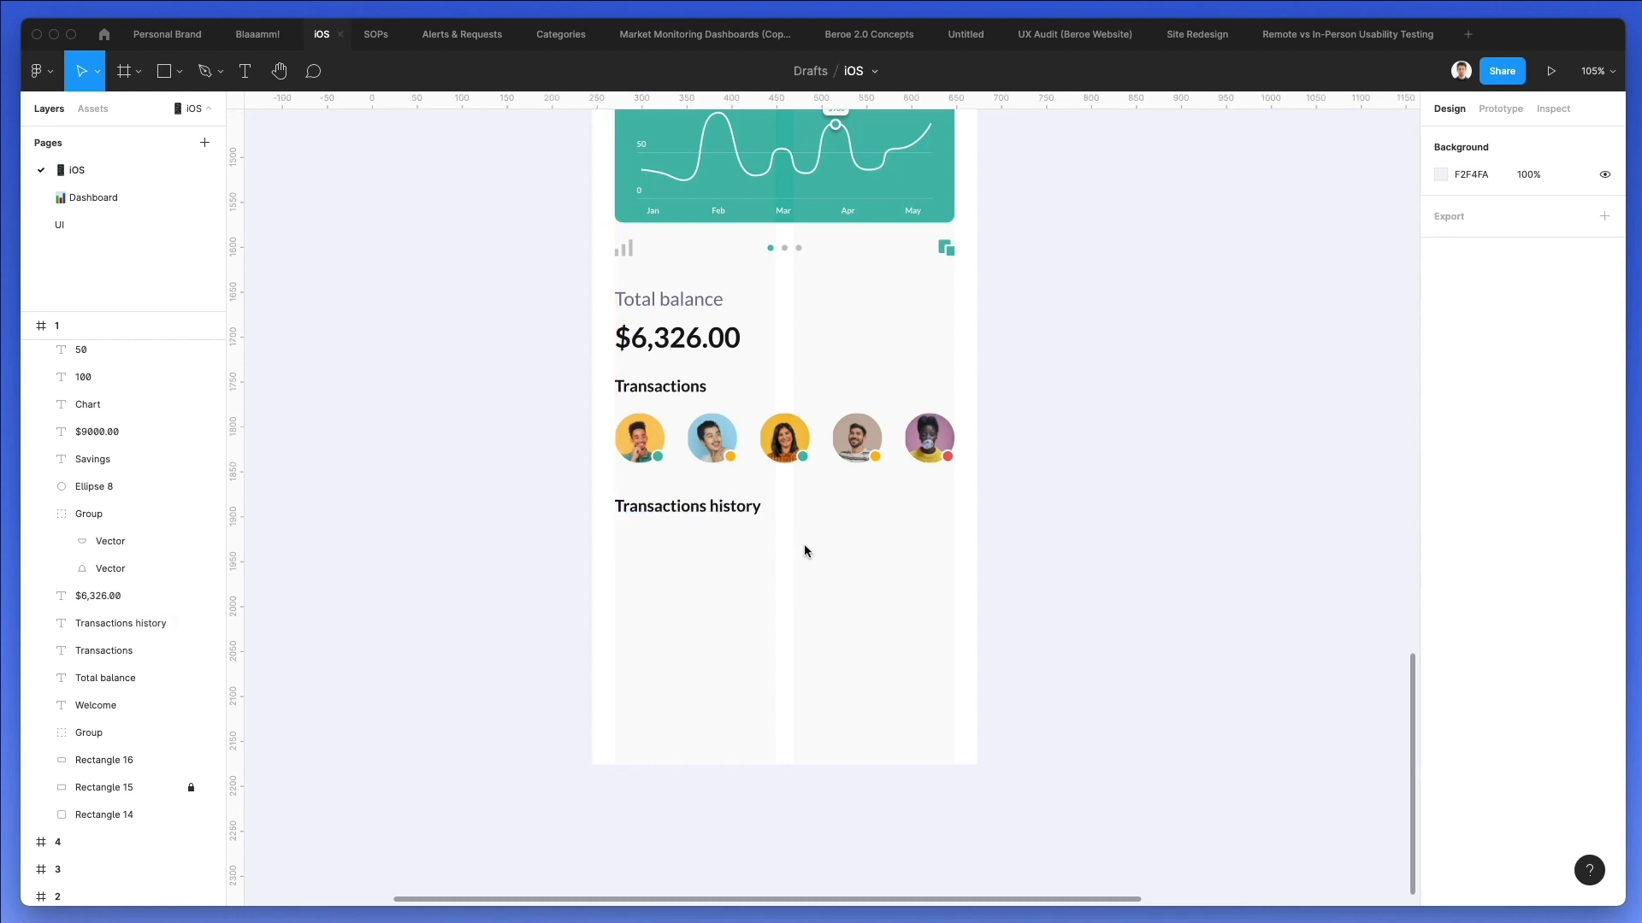
key(r)
mouse_move(614, 534)
mouse_down()
mouse_move(666, 585)
mouse_move(646, 572)
mouse_up()
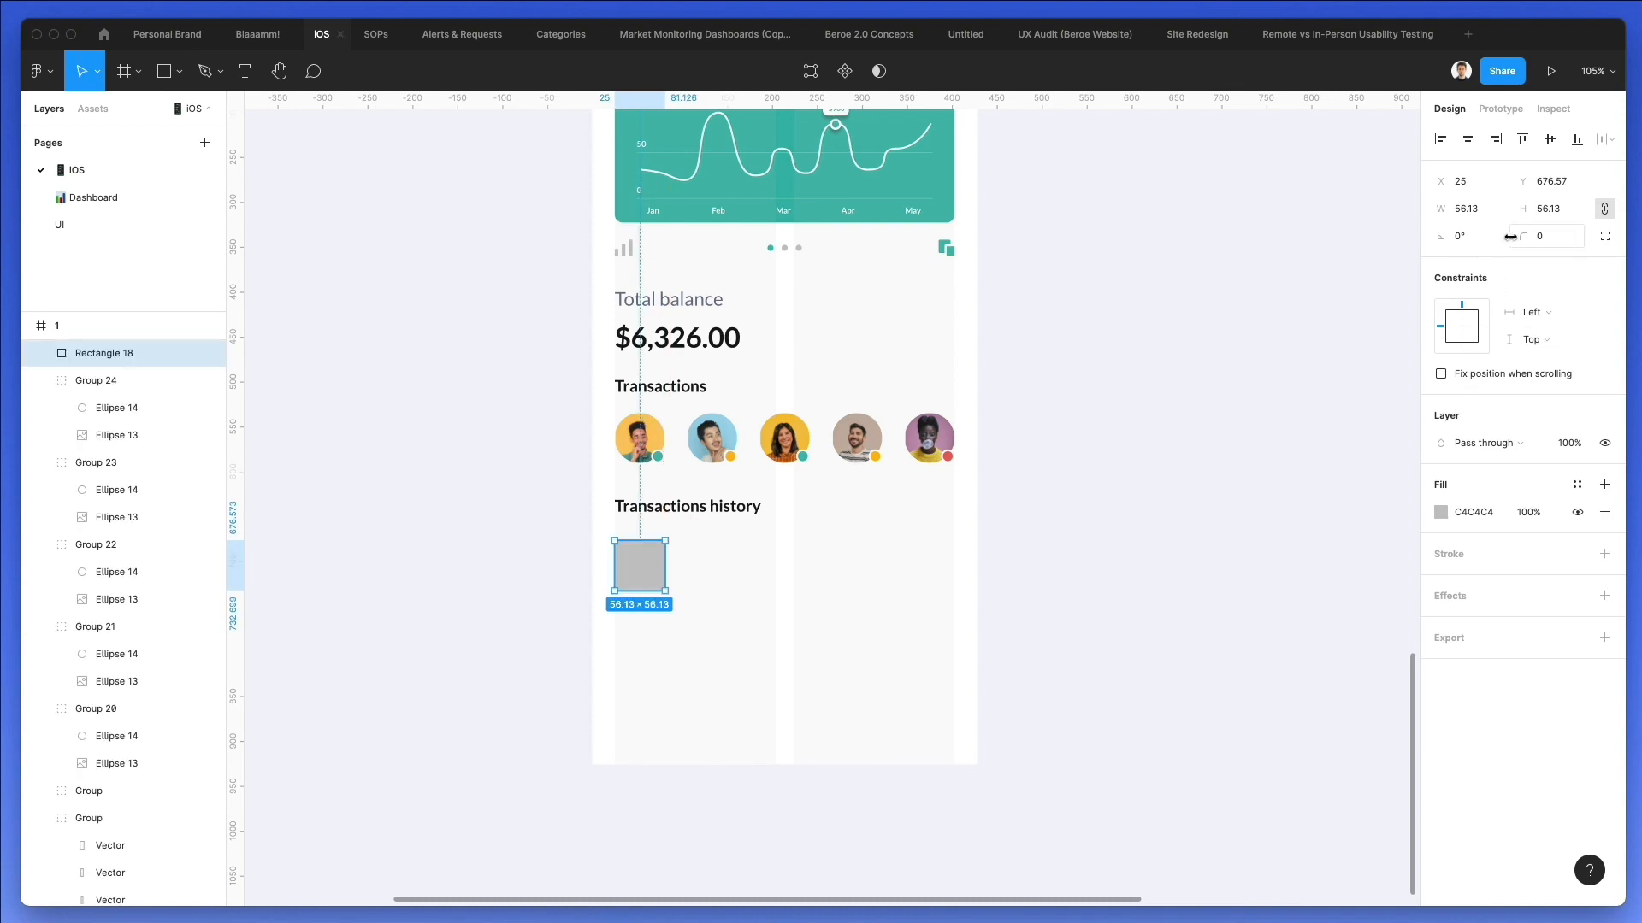
scroll(1181, 294, up, 5)
key(Delete)
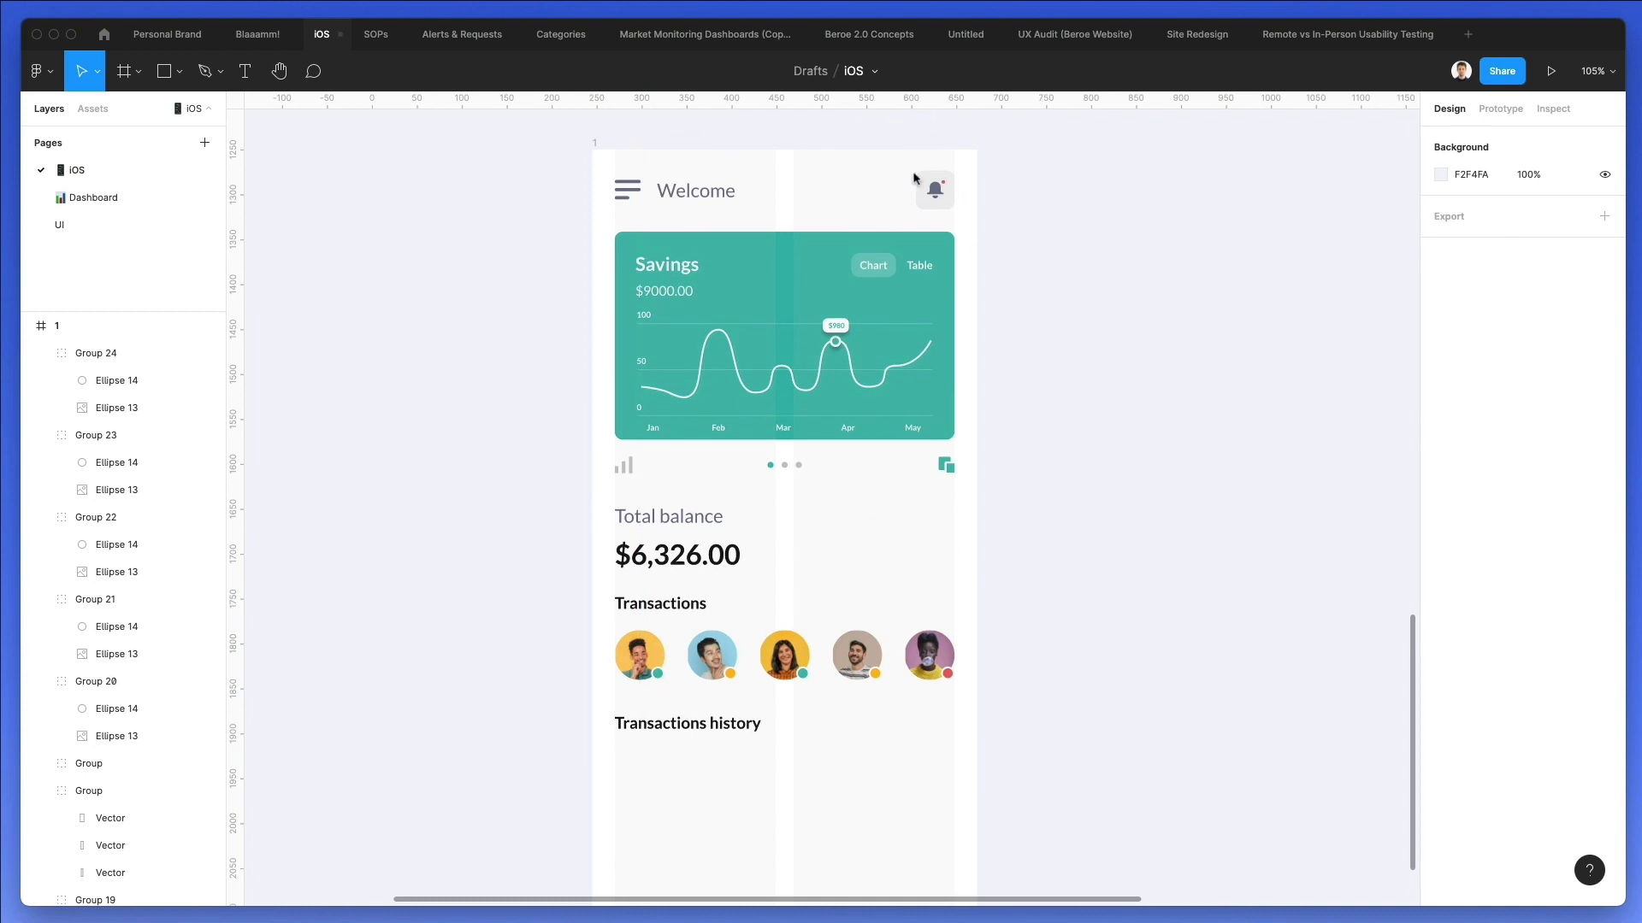
Duplicate the rounded grey square behind the bell icon and place the copy under the Transactions history heading.
drag(925, 183, 668, 803)
click(766, 780)
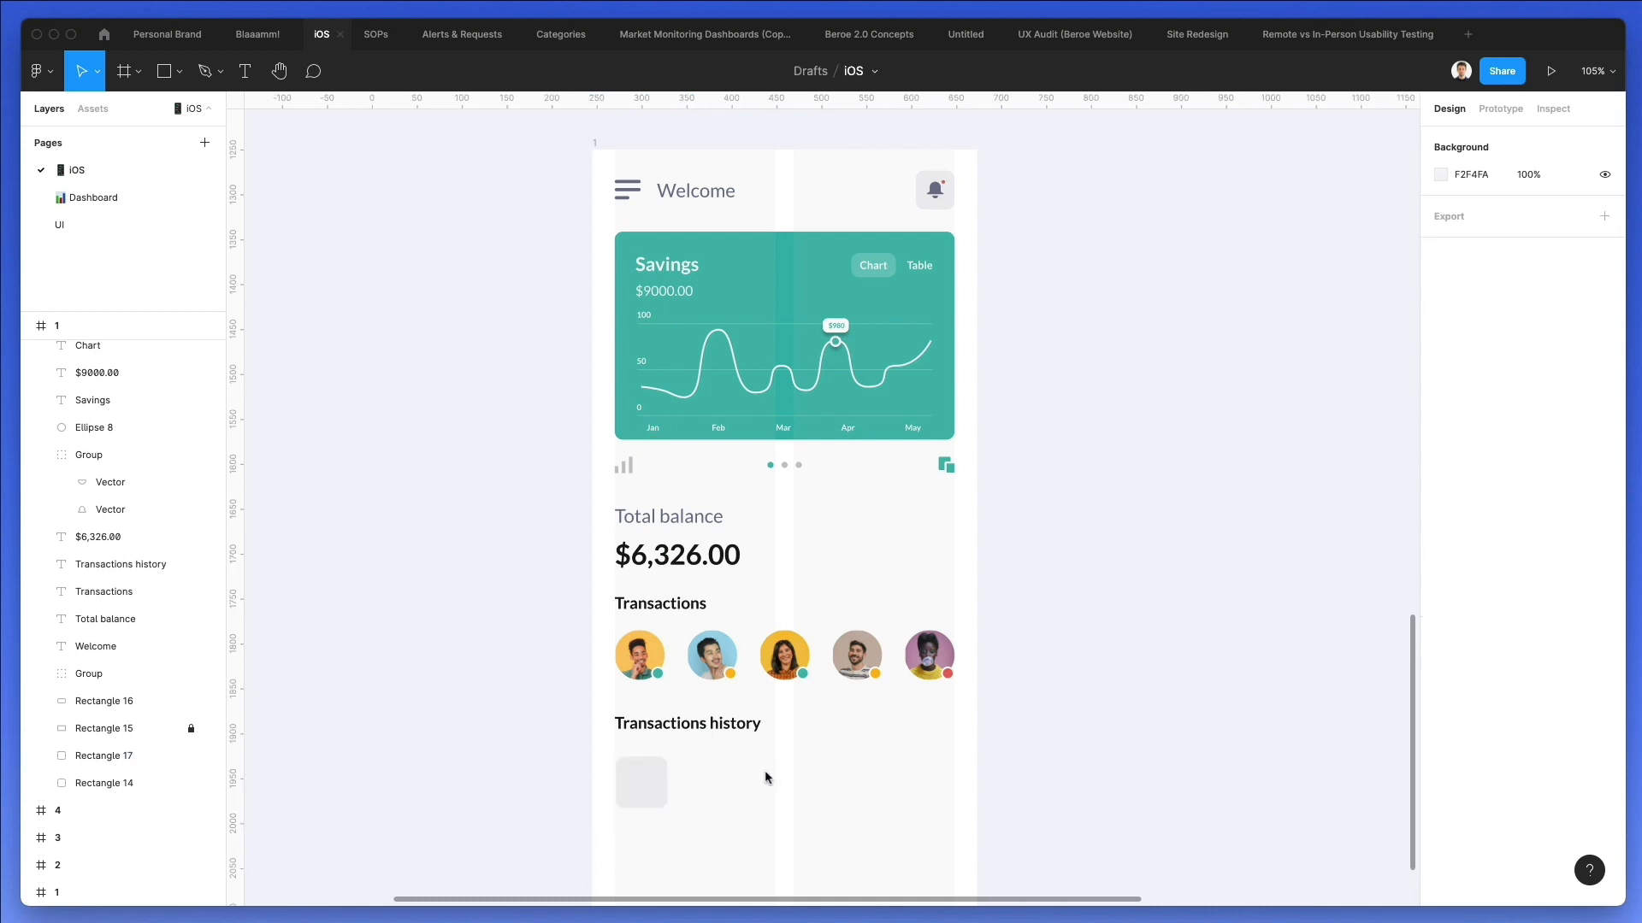
Duplicate the Savings card's $9000.00 text beside the new grey square and colour it with the black sampled from the Transactions history heading.
scroll(684, 468, down, 3)
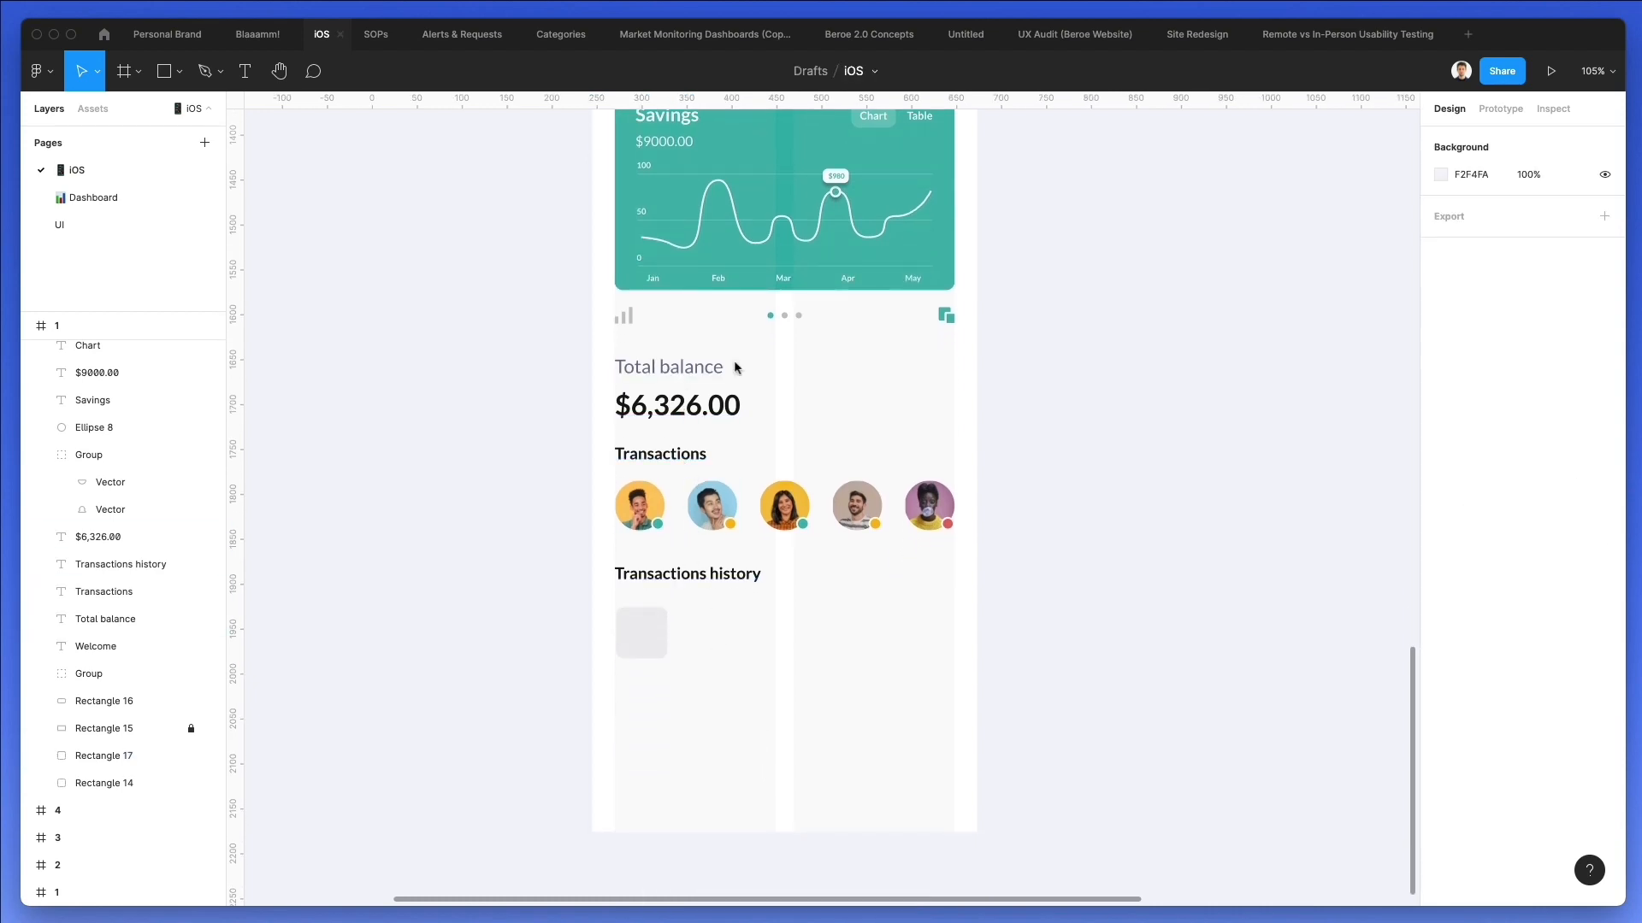
scroll(756, 316, up, 1)
scroll(771, 271, up, 1)
drag(687, 220, 699, 685)
key(i)
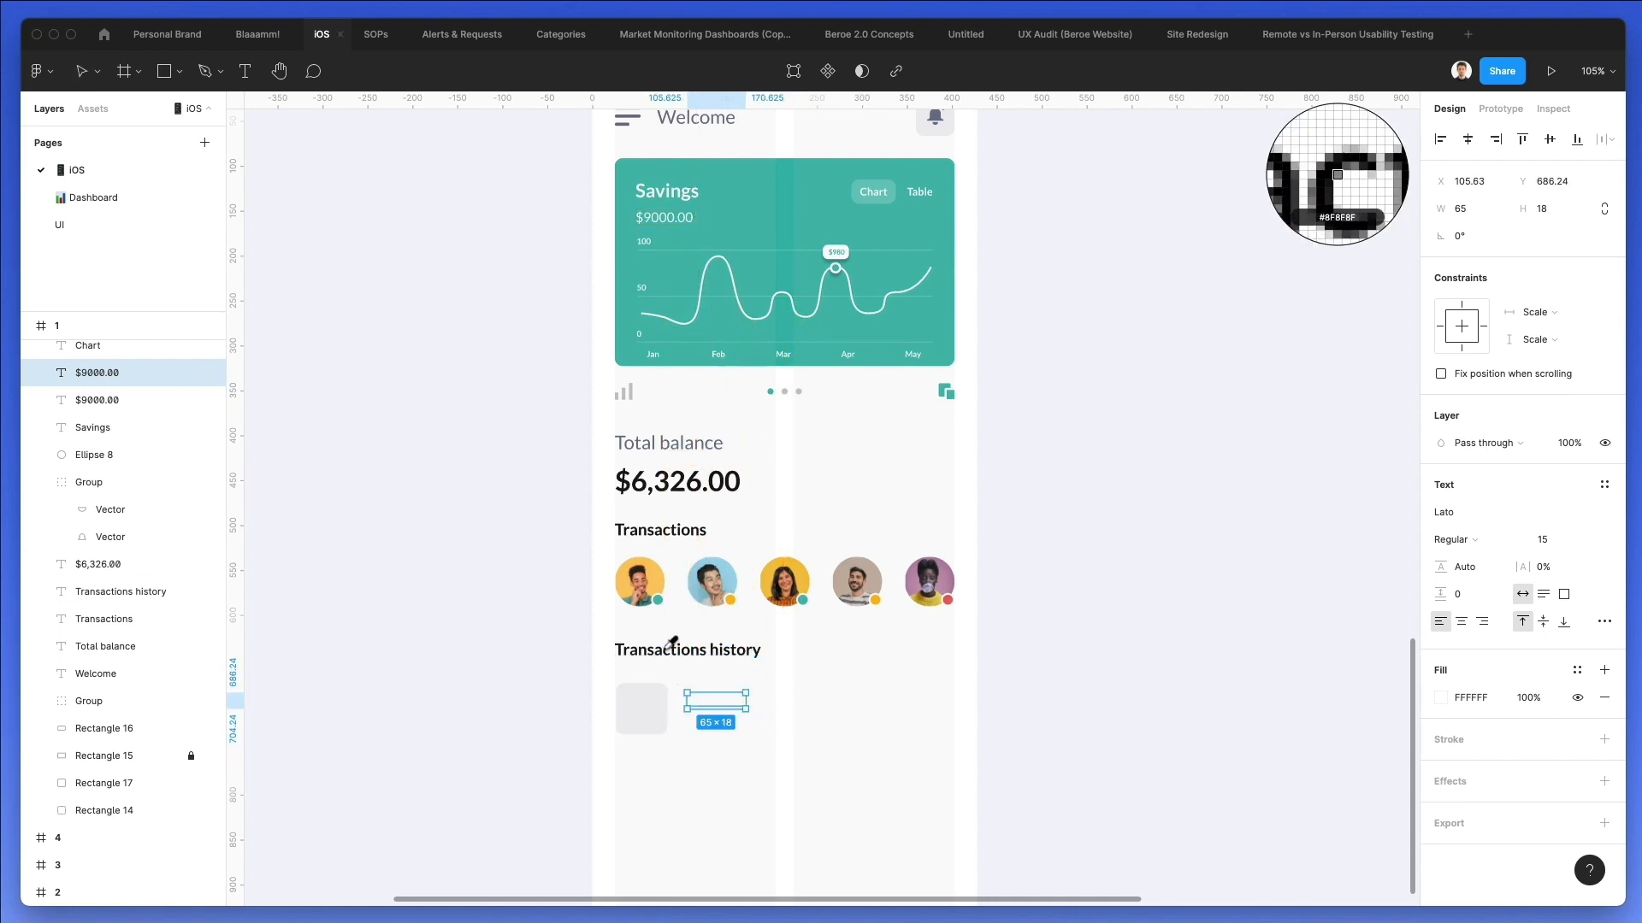
click(662, 652)
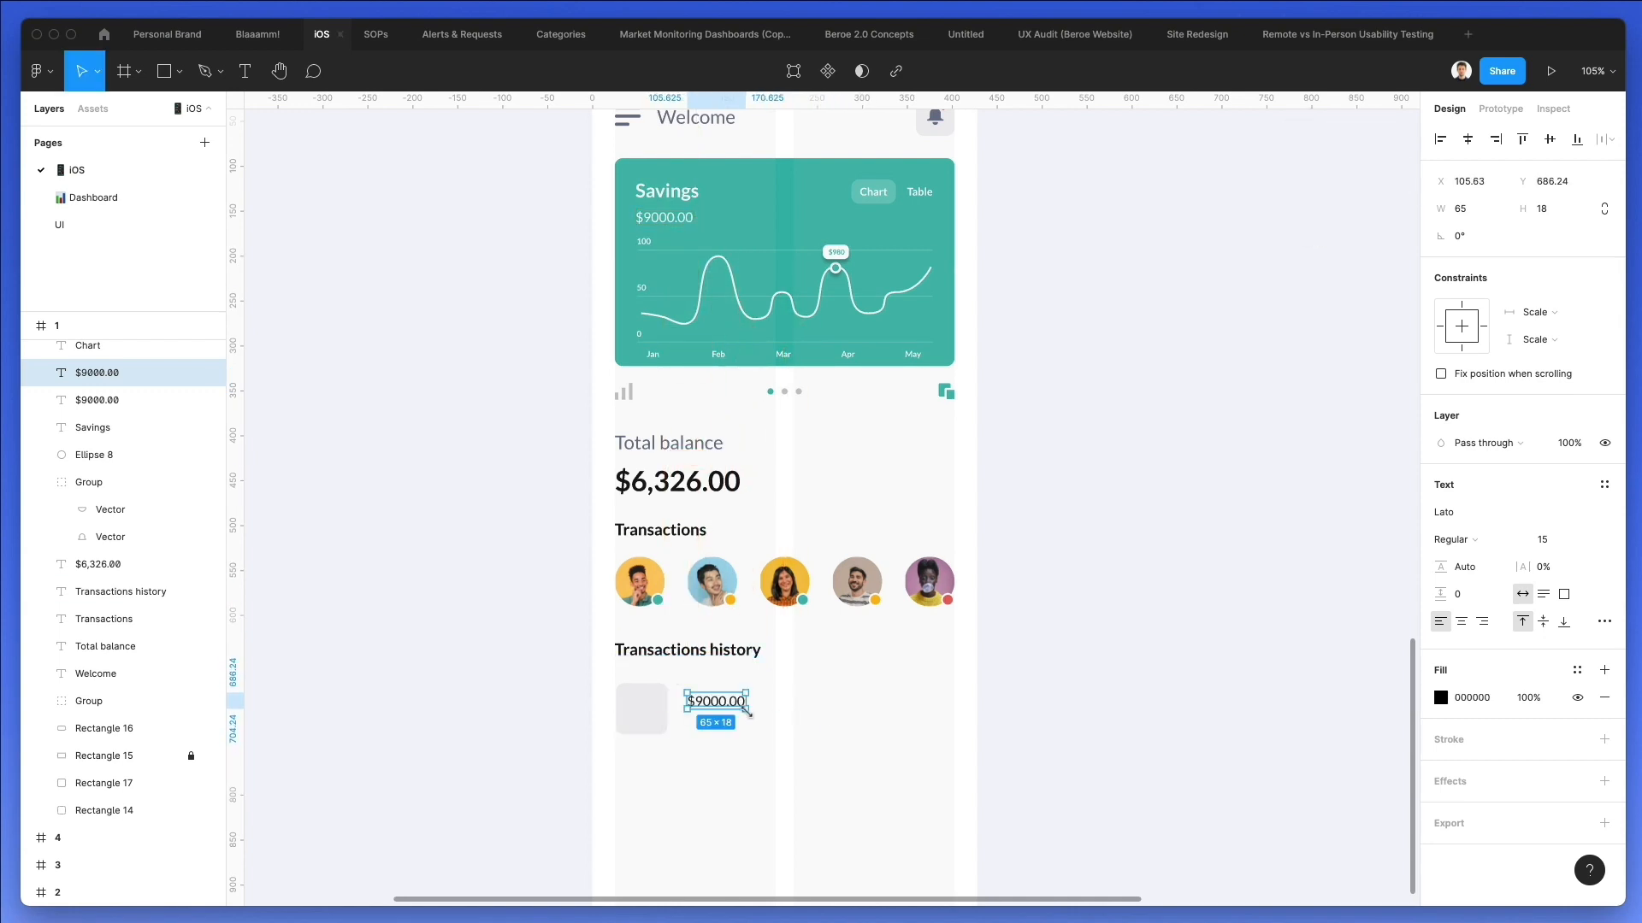
Change the text beside the grey square to "McDonalds".
double_click(712, 706)
text(McDona)
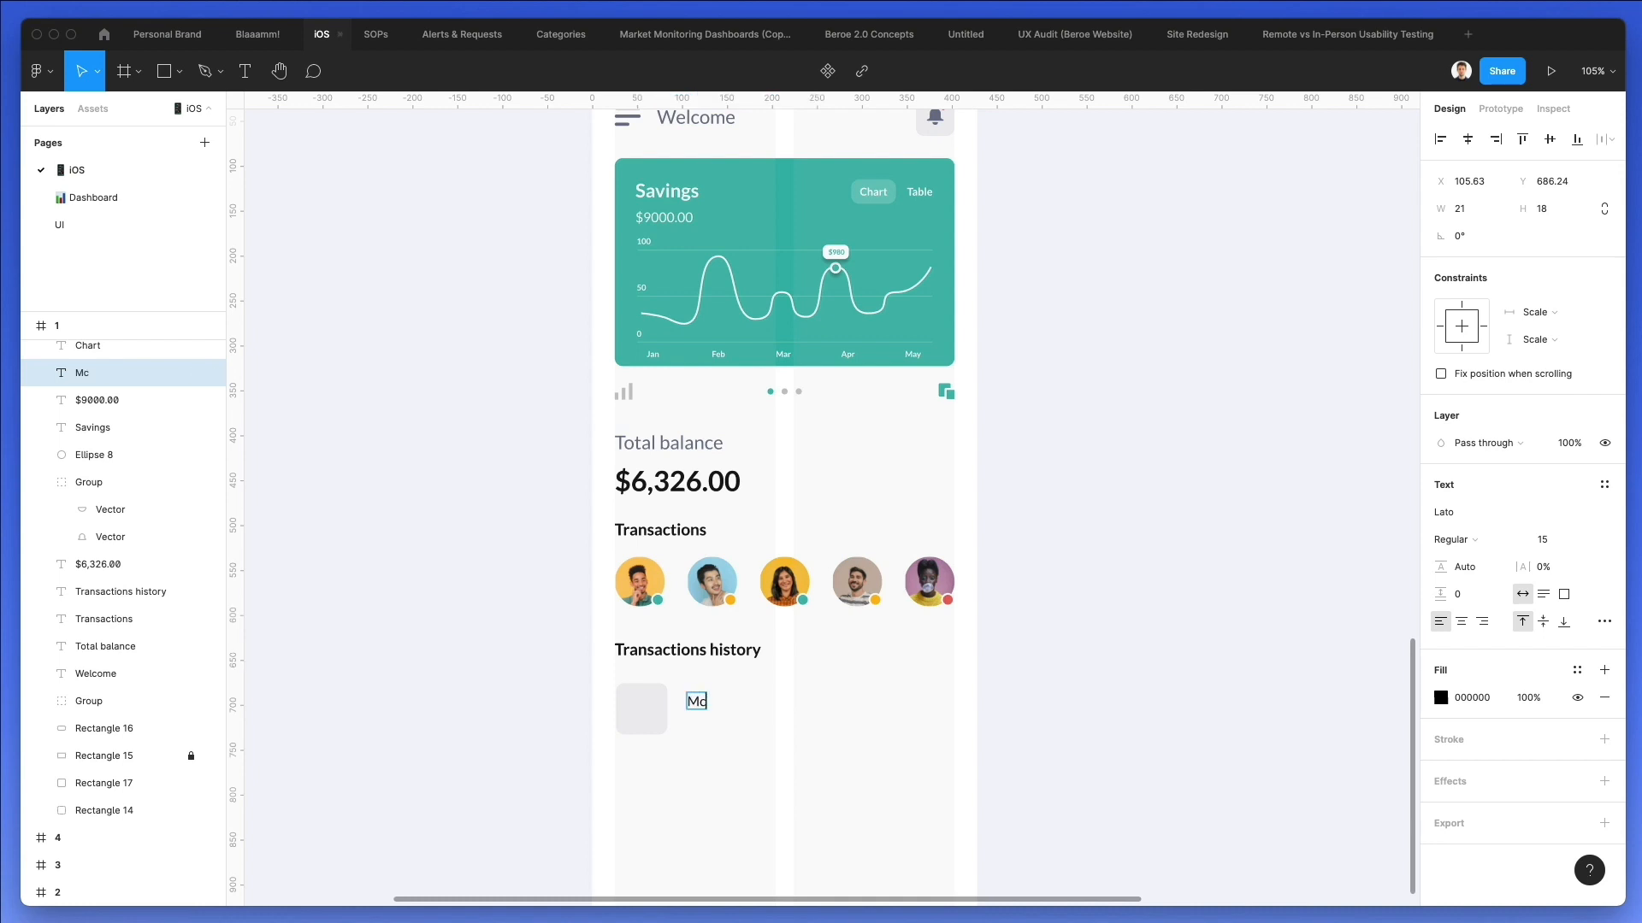
key(Escape)
Duplicate the McDonalds text directly below itself and shift both lines up by 4 px beside the grey square.
scroll(814, 674, down, 3)
scroll(781, 667, up, 3)
drag(697, 618, 700, 647)
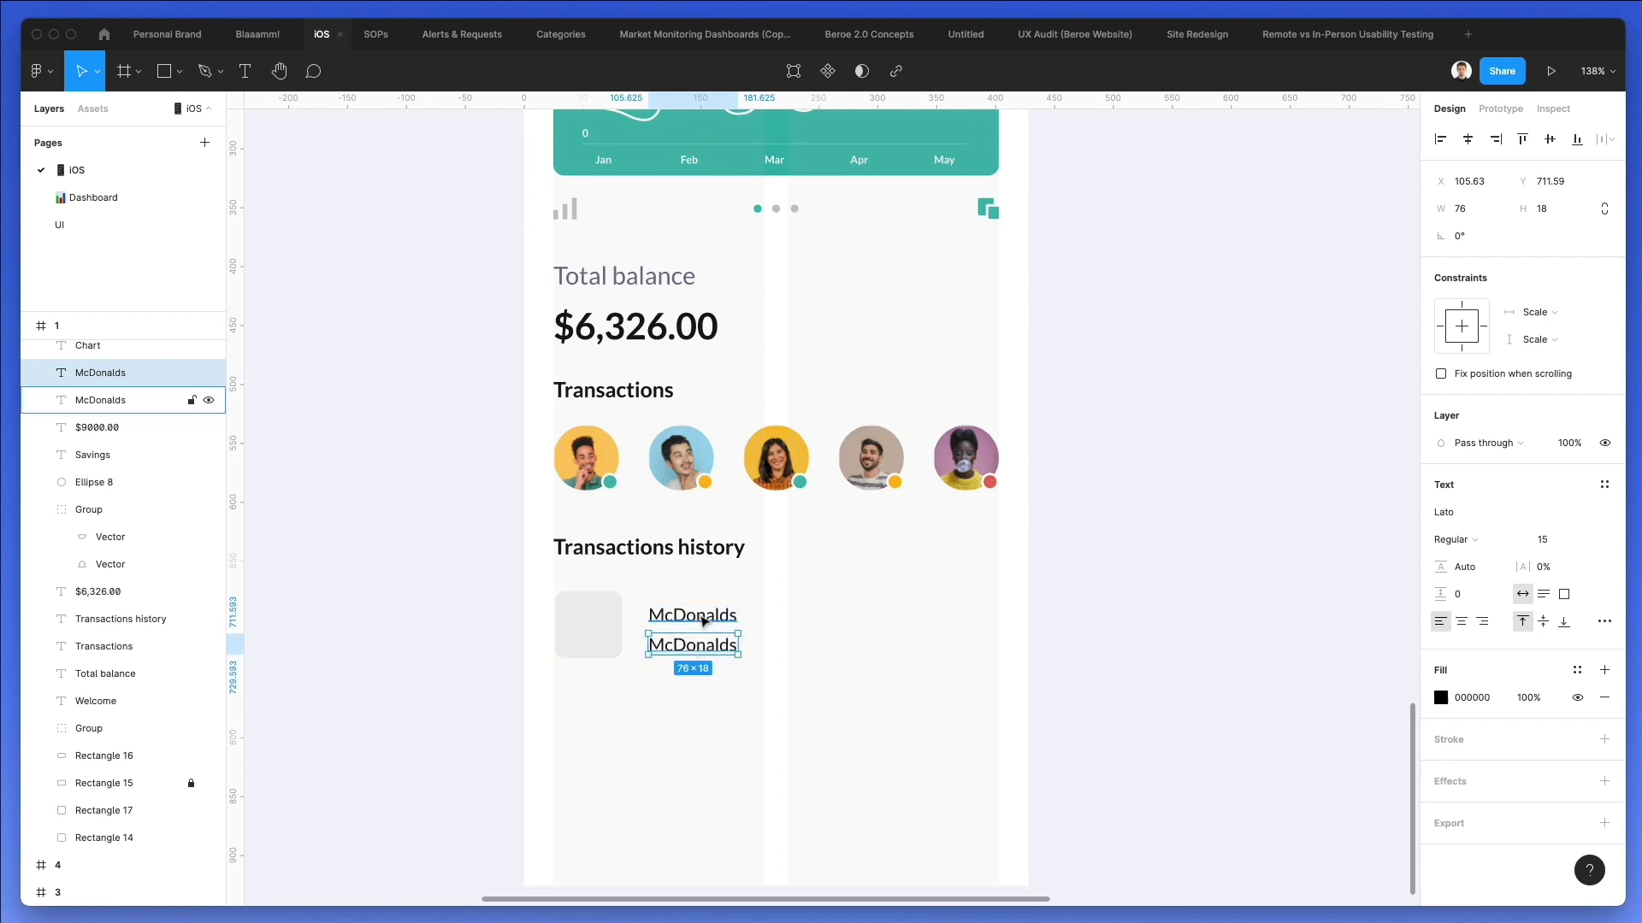
shift+click(701, 621)
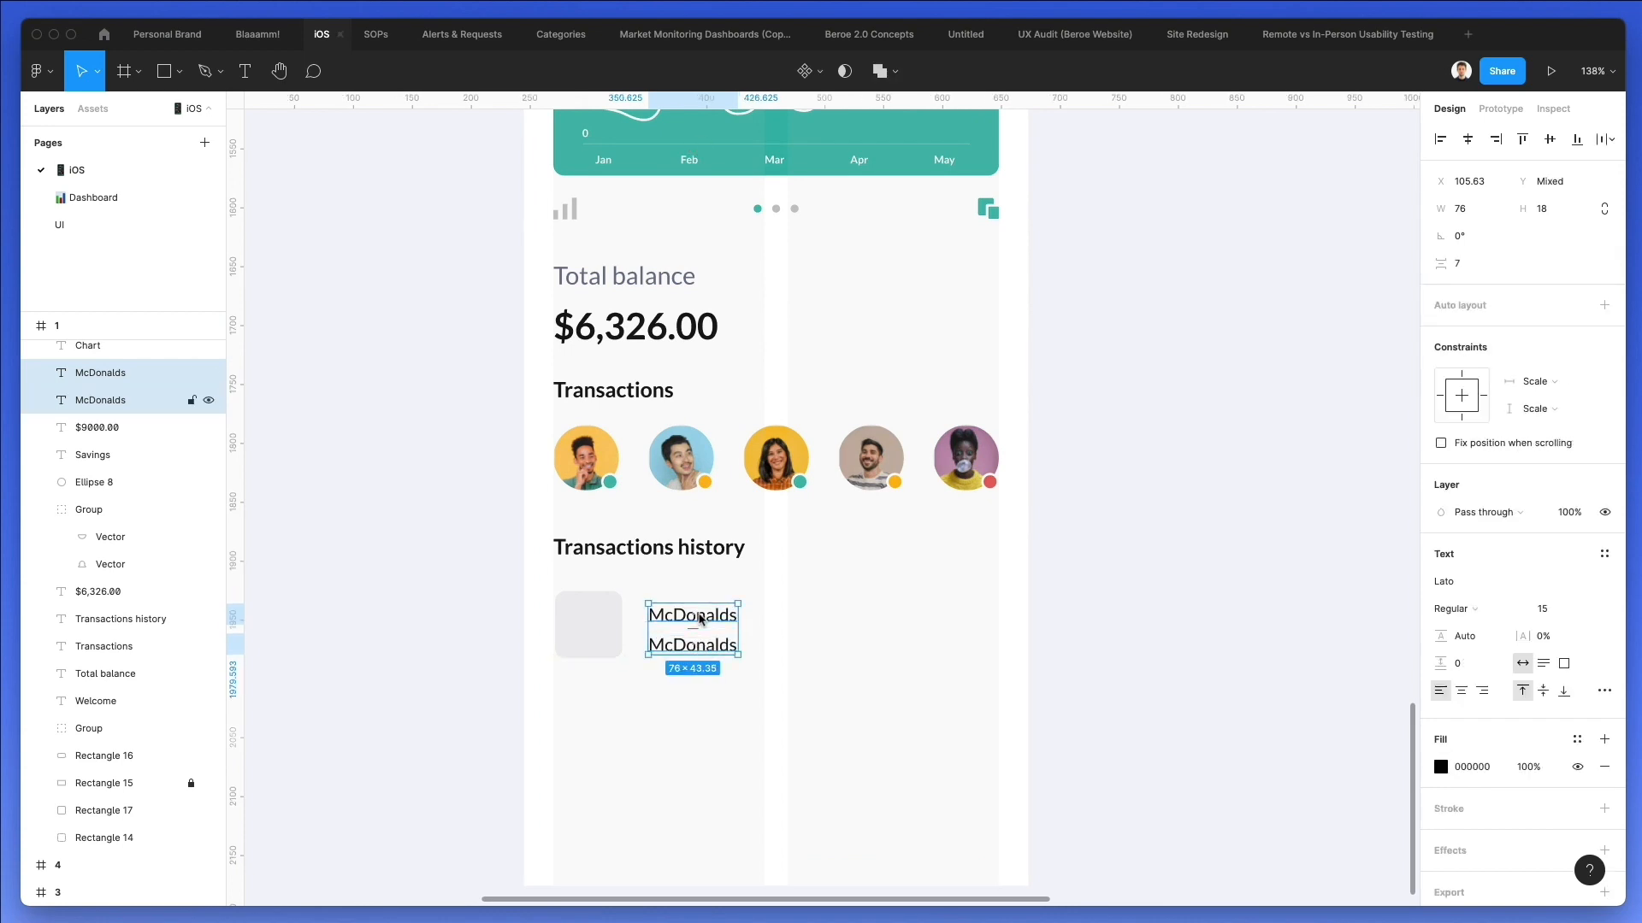
click(823, 629)
Set the font size of the lower McDonalds line to 13.
click(697, 643)
click(1557, 541)
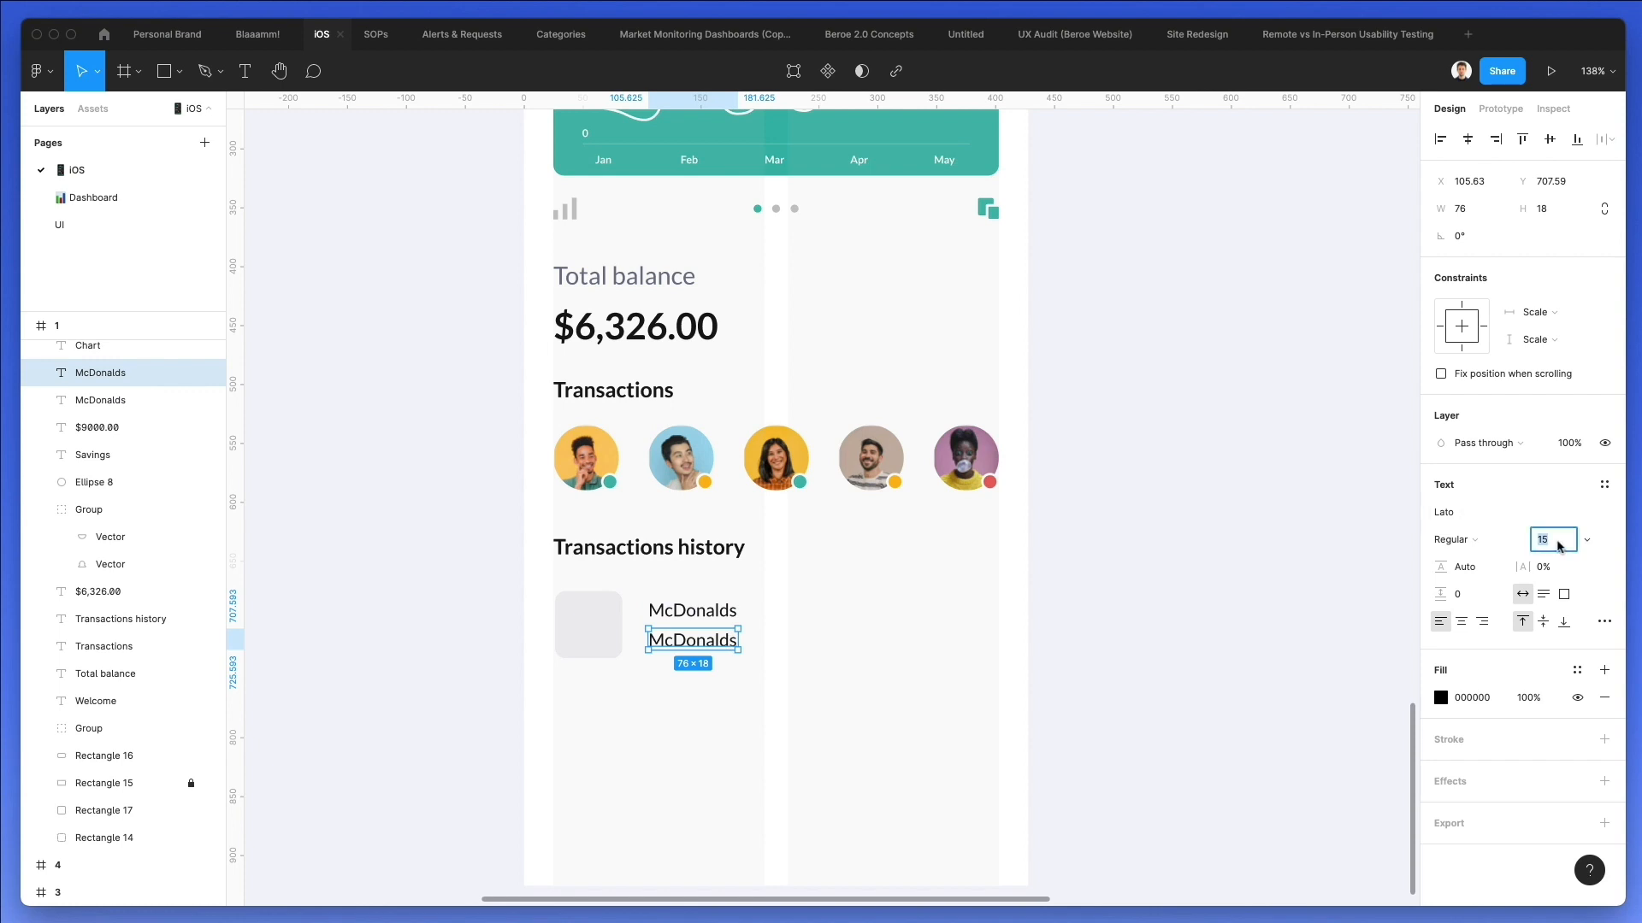
text(13)
key(Return)
click(778, 617)
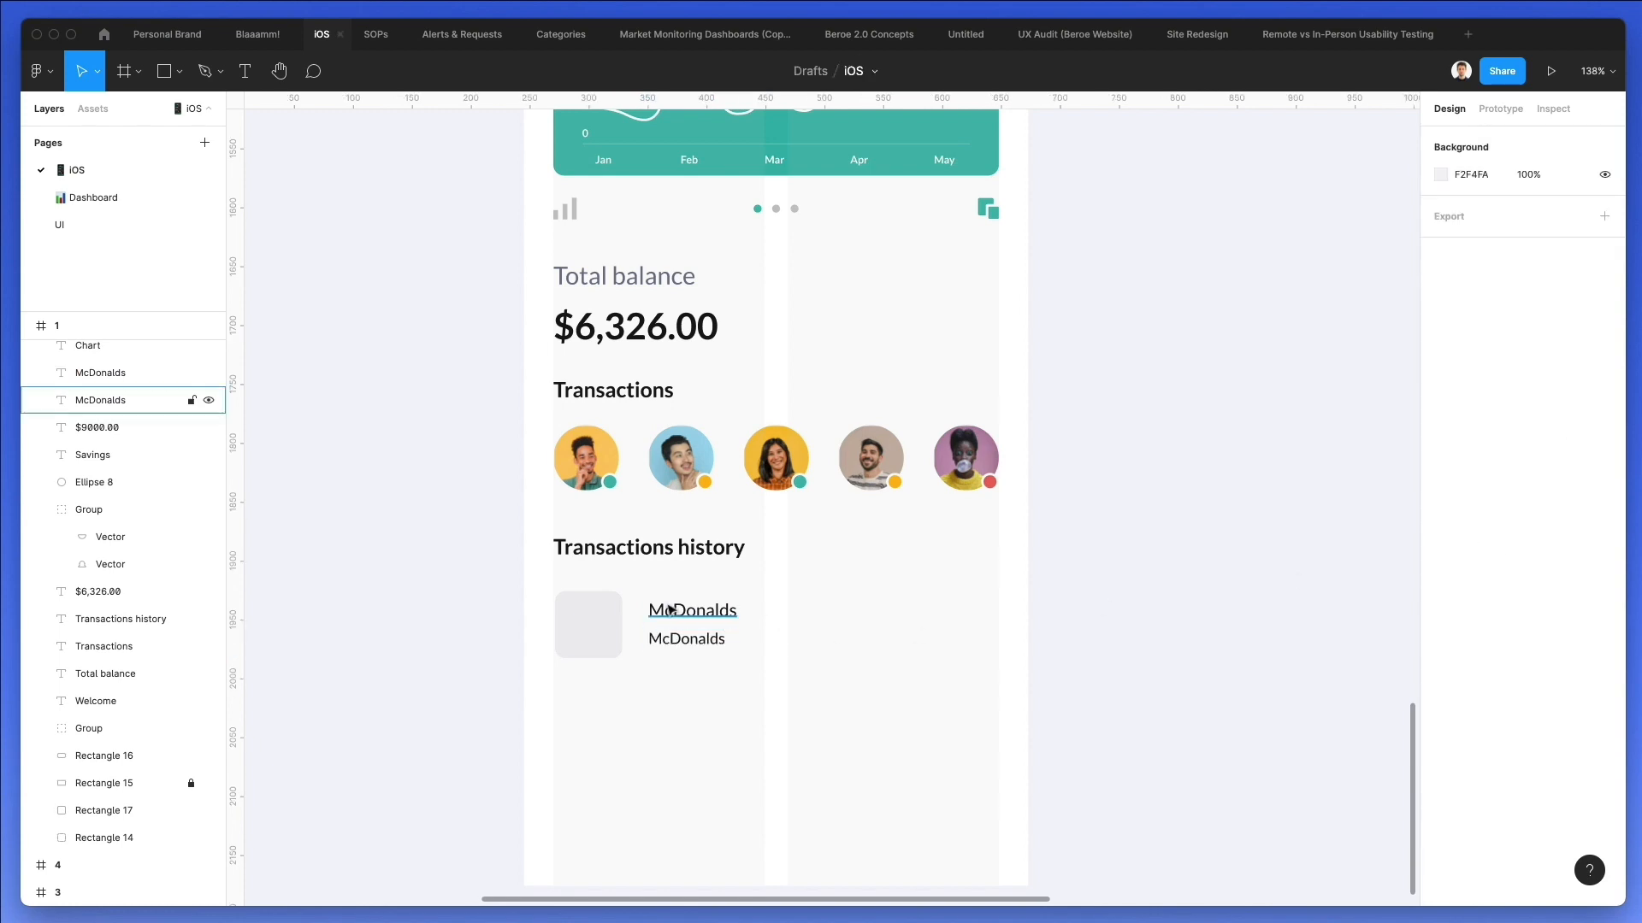
click(676, 612)
click(797, 605)
drag(795, 601, 697, 672)
click(847, 630)
scroll(842, 631, down, 3)
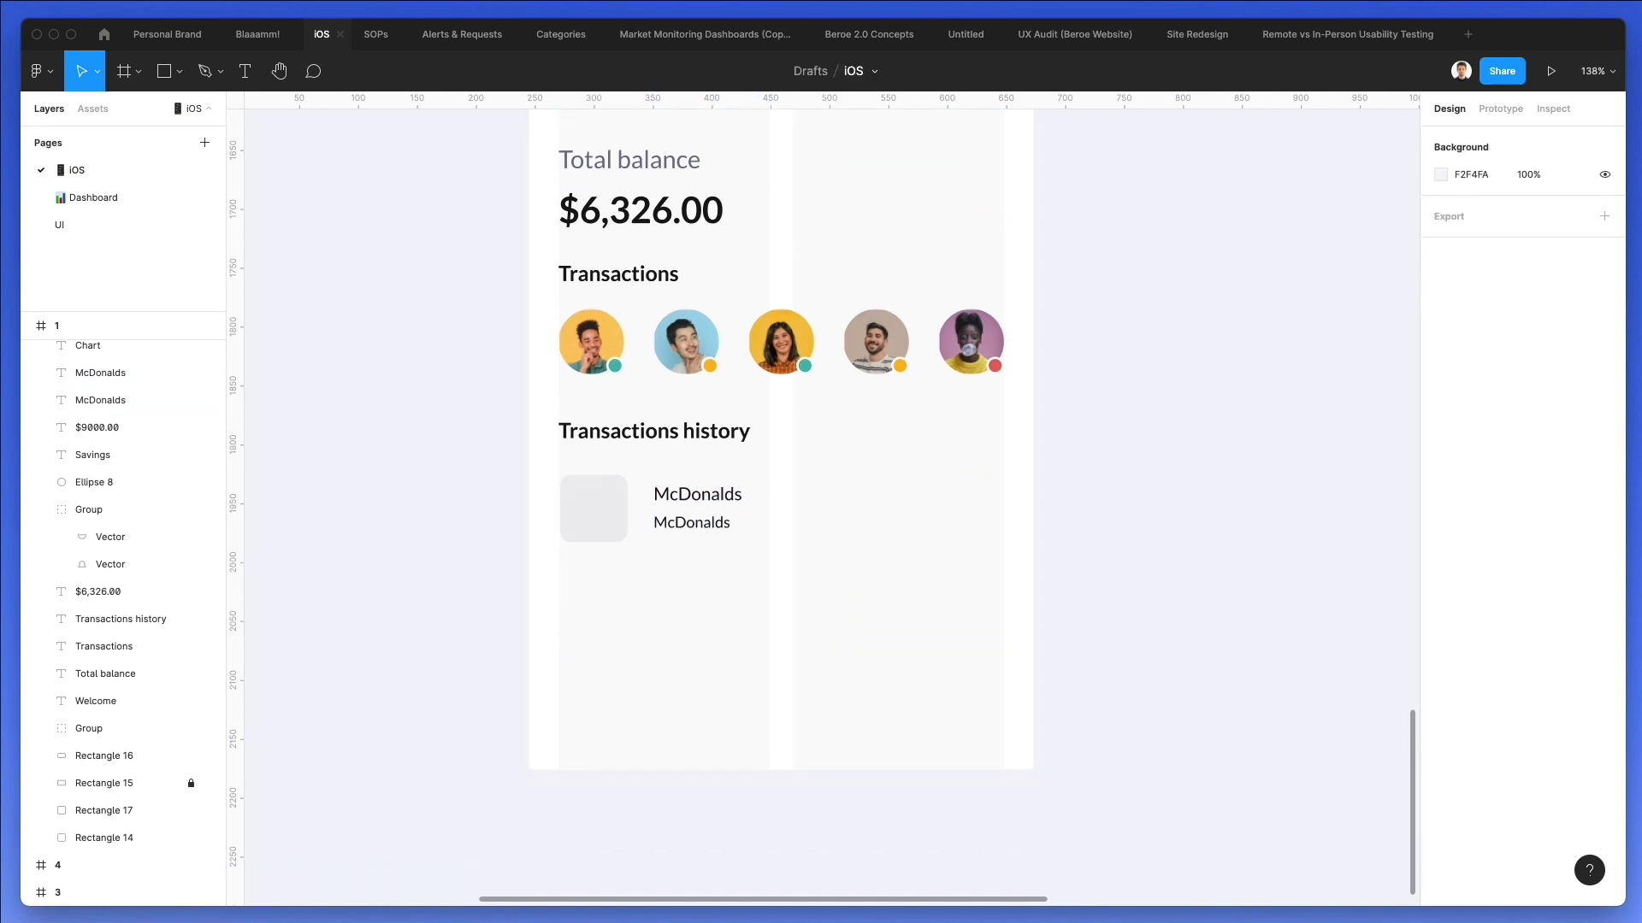
Switch to Nucleo and search the glyph icons for "arrow", looking for a simple chevron.
key(super+Tab)
double_click(806, 263)
text(a)
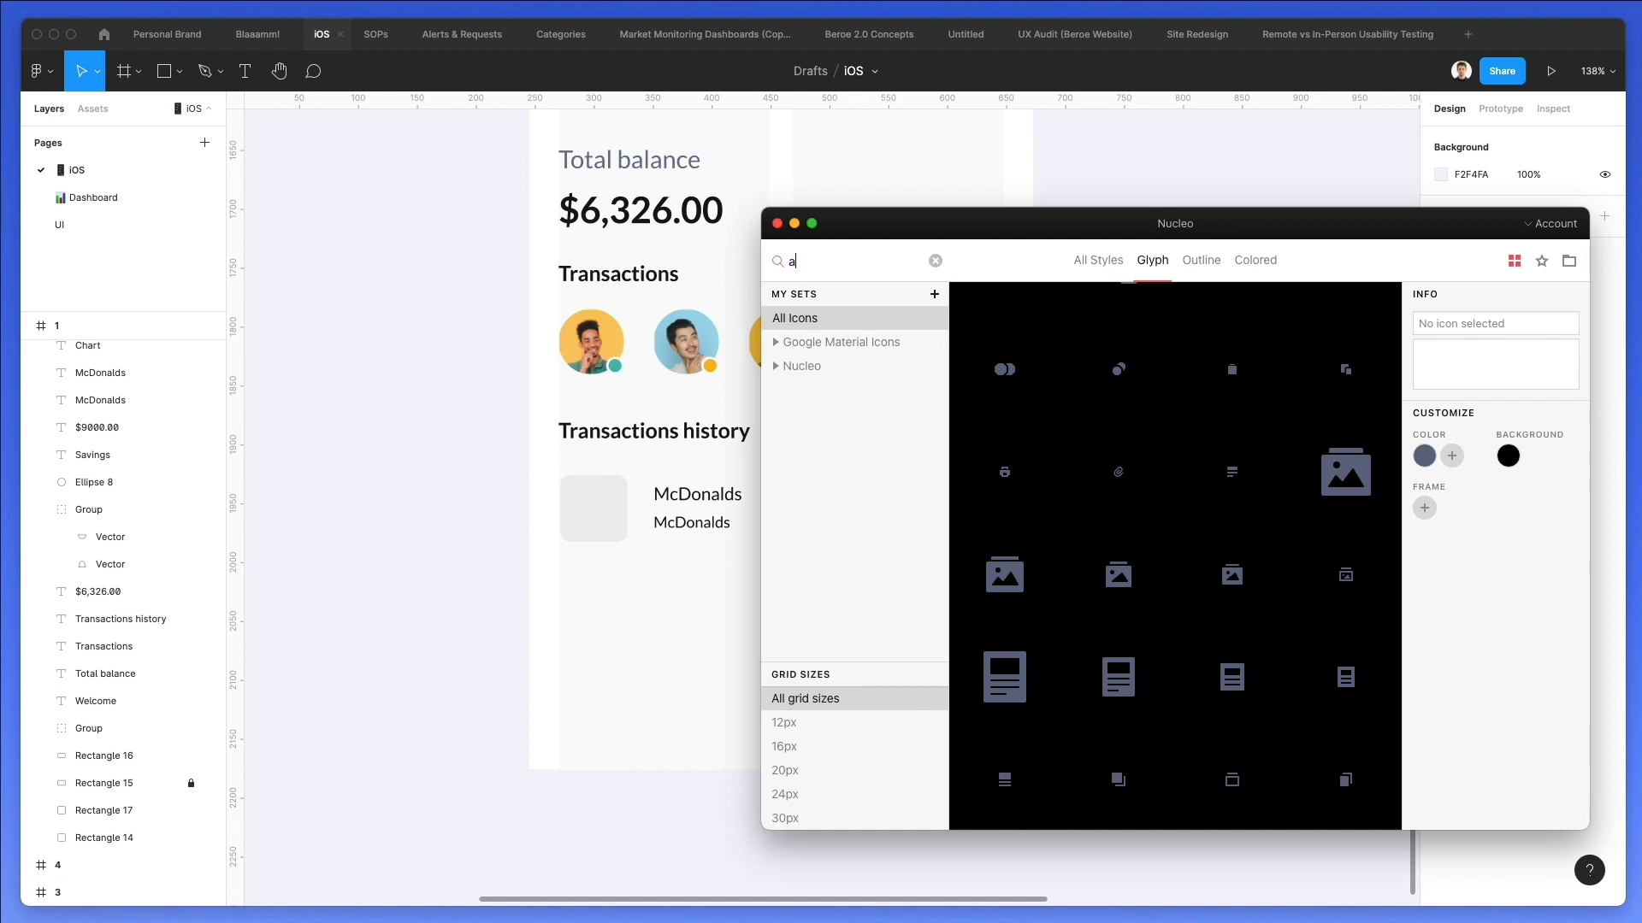
text(rrow)
scroll(496, 428, right, 5)
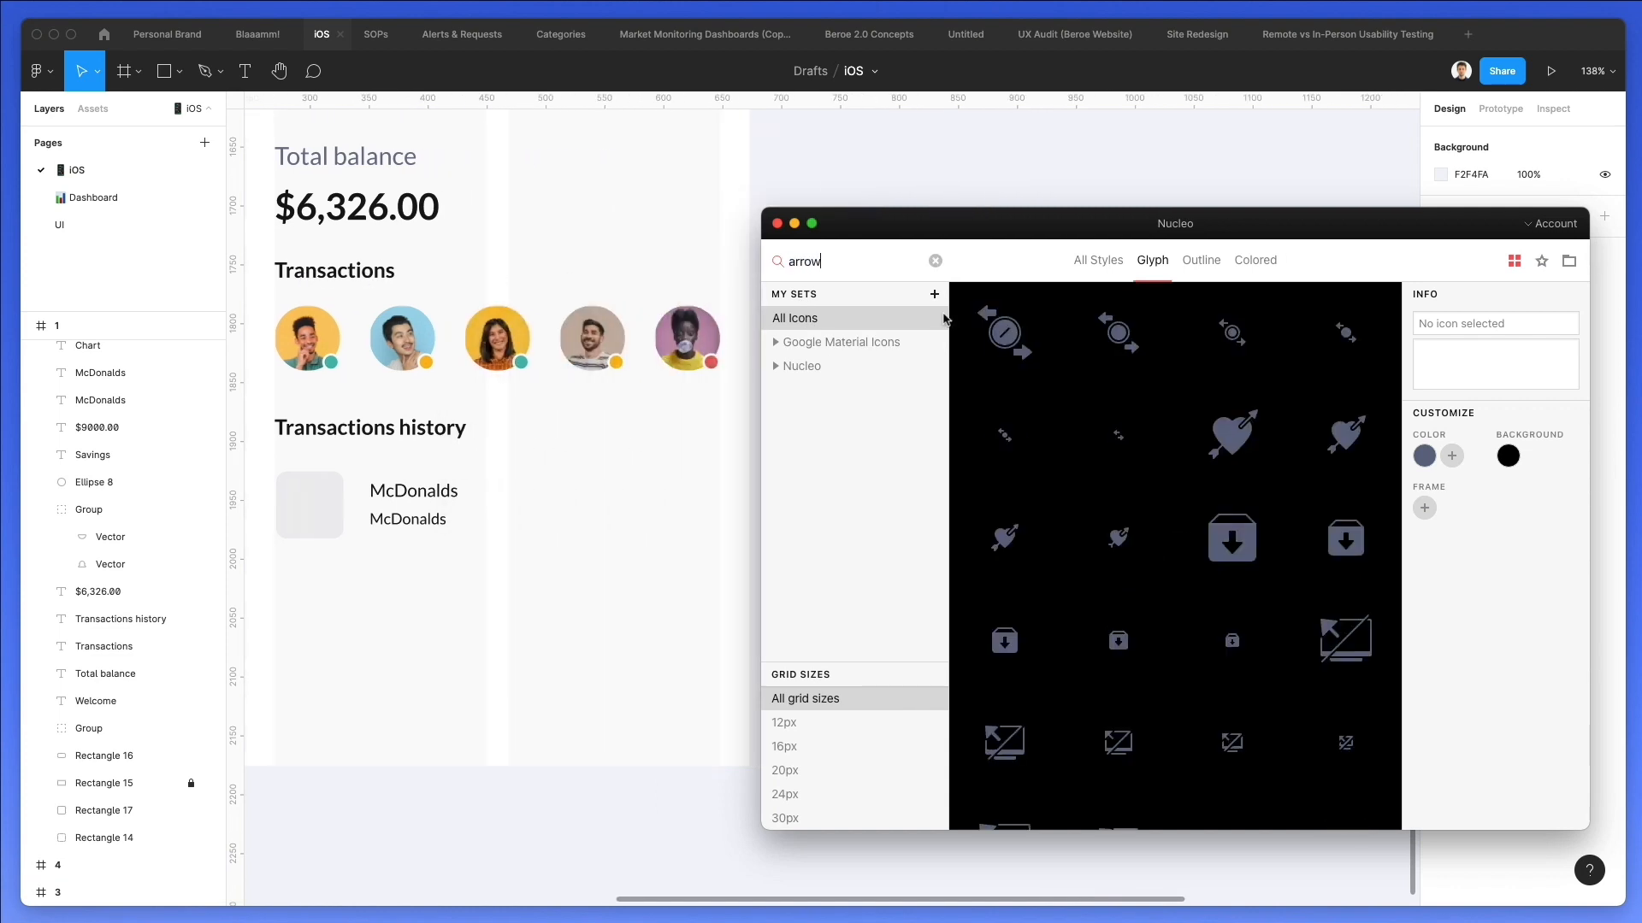
scroll(1127, 351, down, 5)
scroll(1126, 352, down, 5)
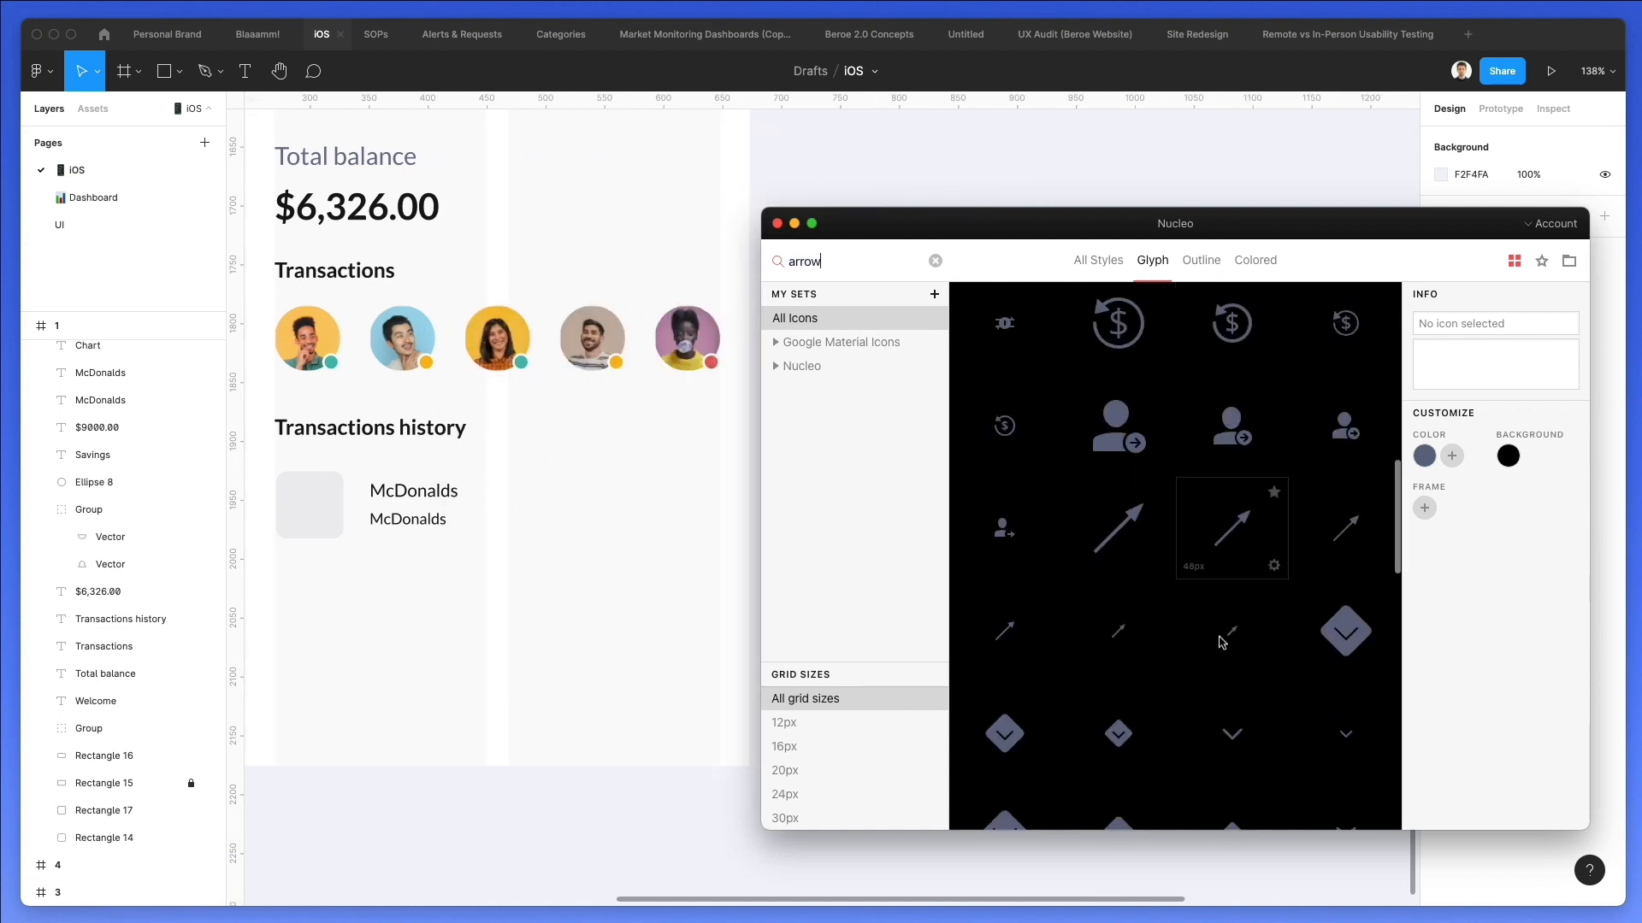
Place the chevron at the far end of the McDonalds row, rotated 90° to point right and scaled to about 18.85 × 10.66.
drag(1231, 736, 713, 505)
key(super+shift+g)
key(k)
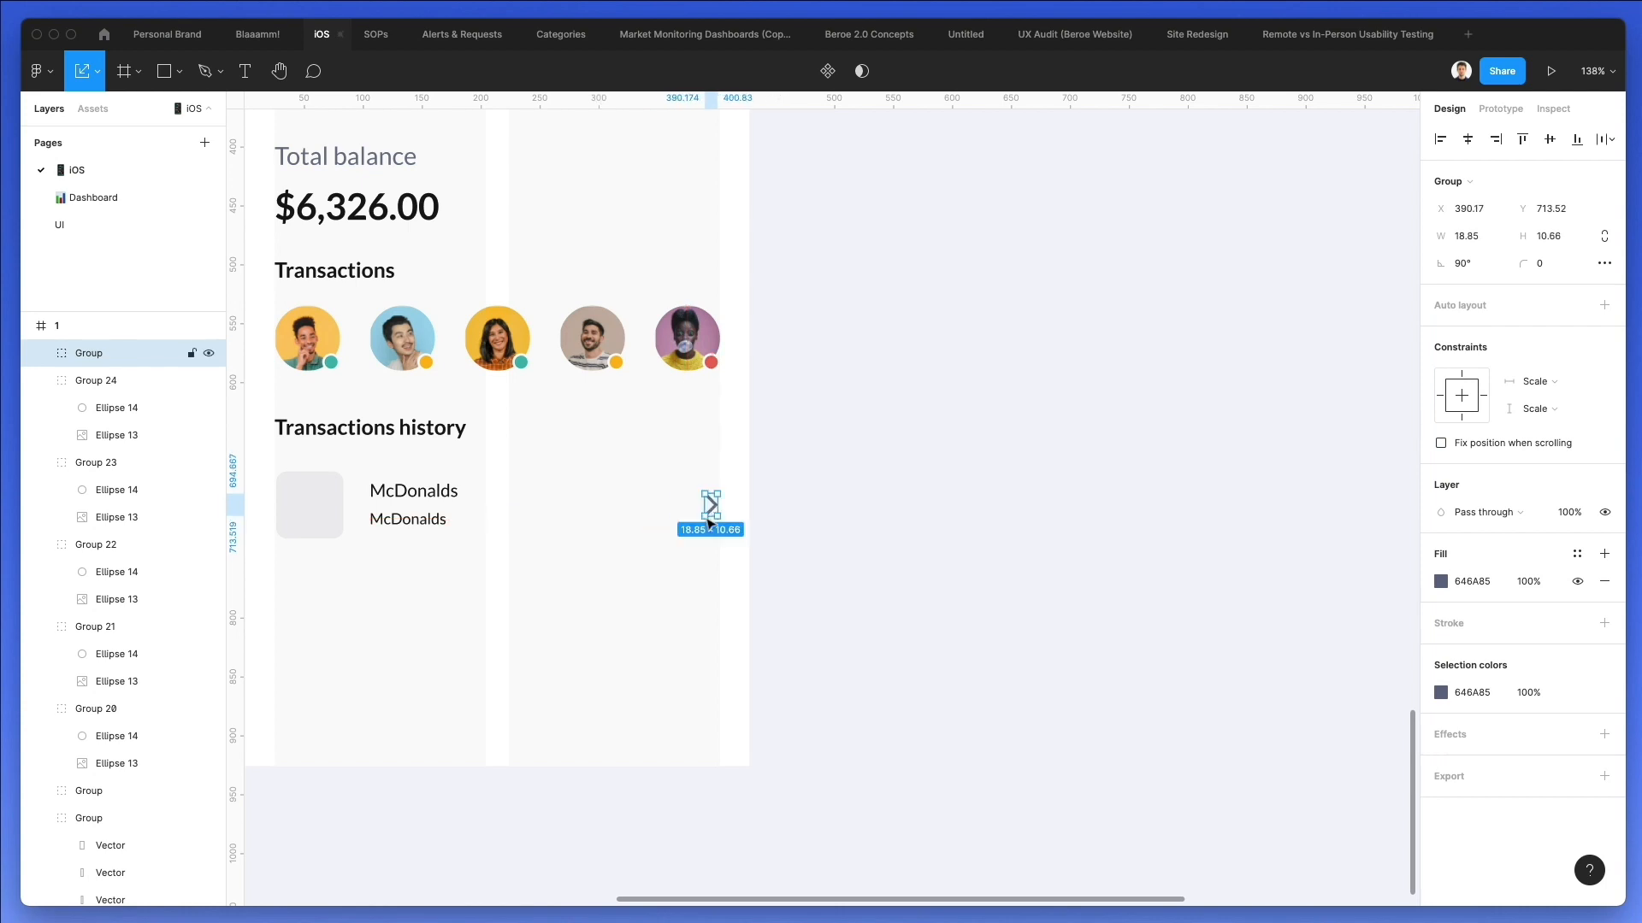
key(Right)
click(656, 565)
scroll(657, 565, left, 2)
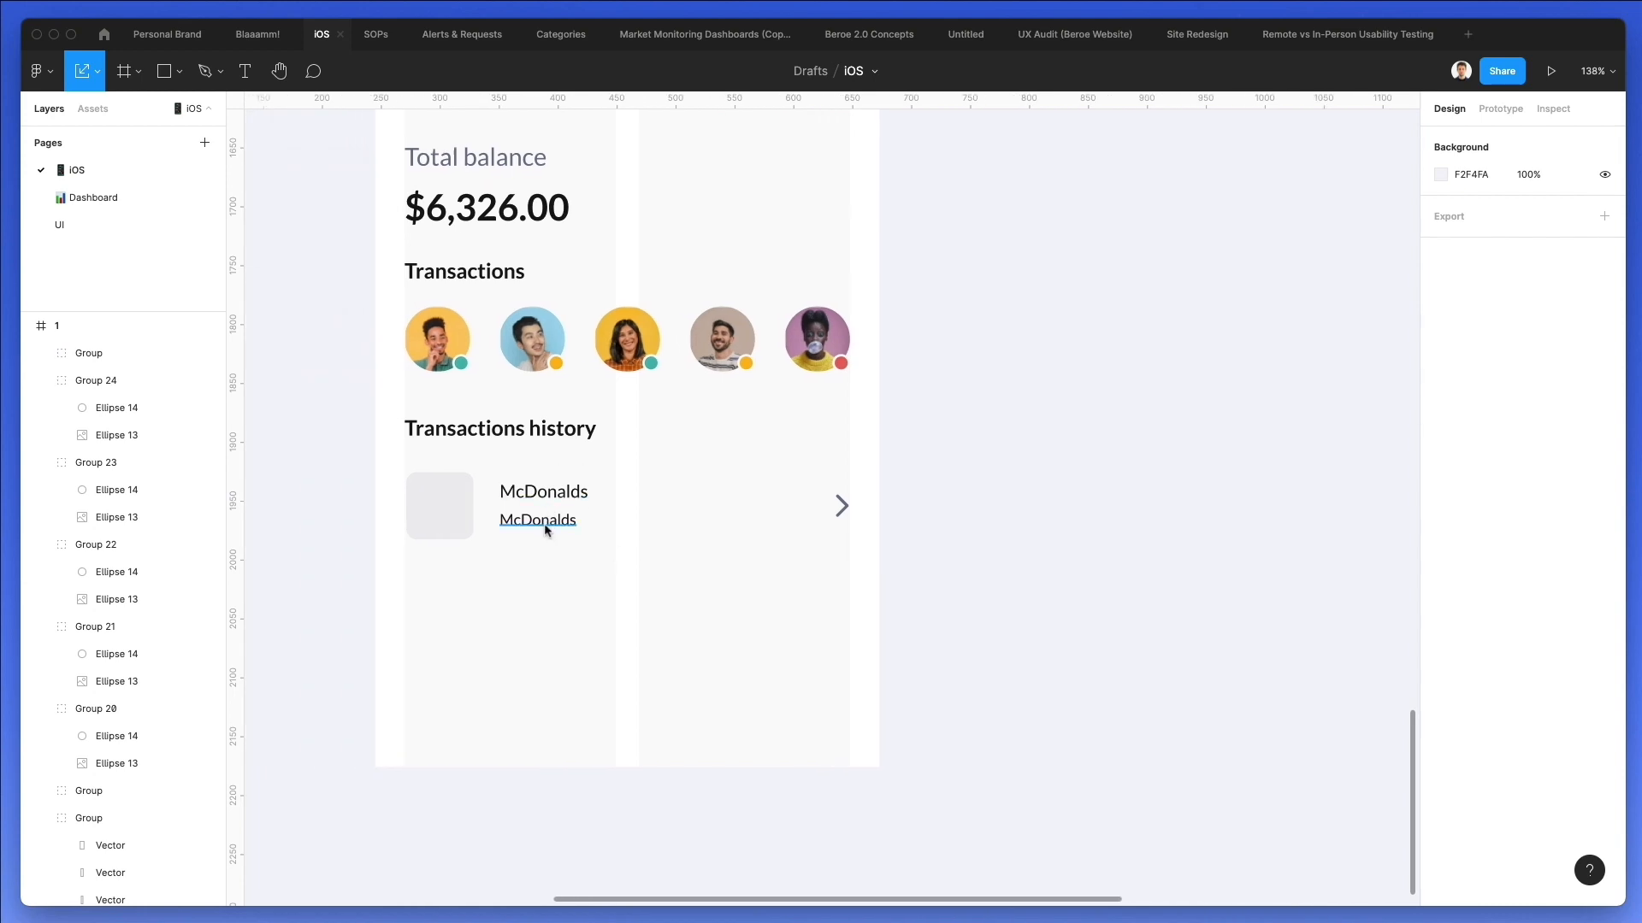
Group the grey square, both McDonalds lines and the chevron, and stack two evenly spaced copies of the row below.
drag(351, 450, 975, 586)
key(ctrl+g)
drag(604, 486, 571, 596)
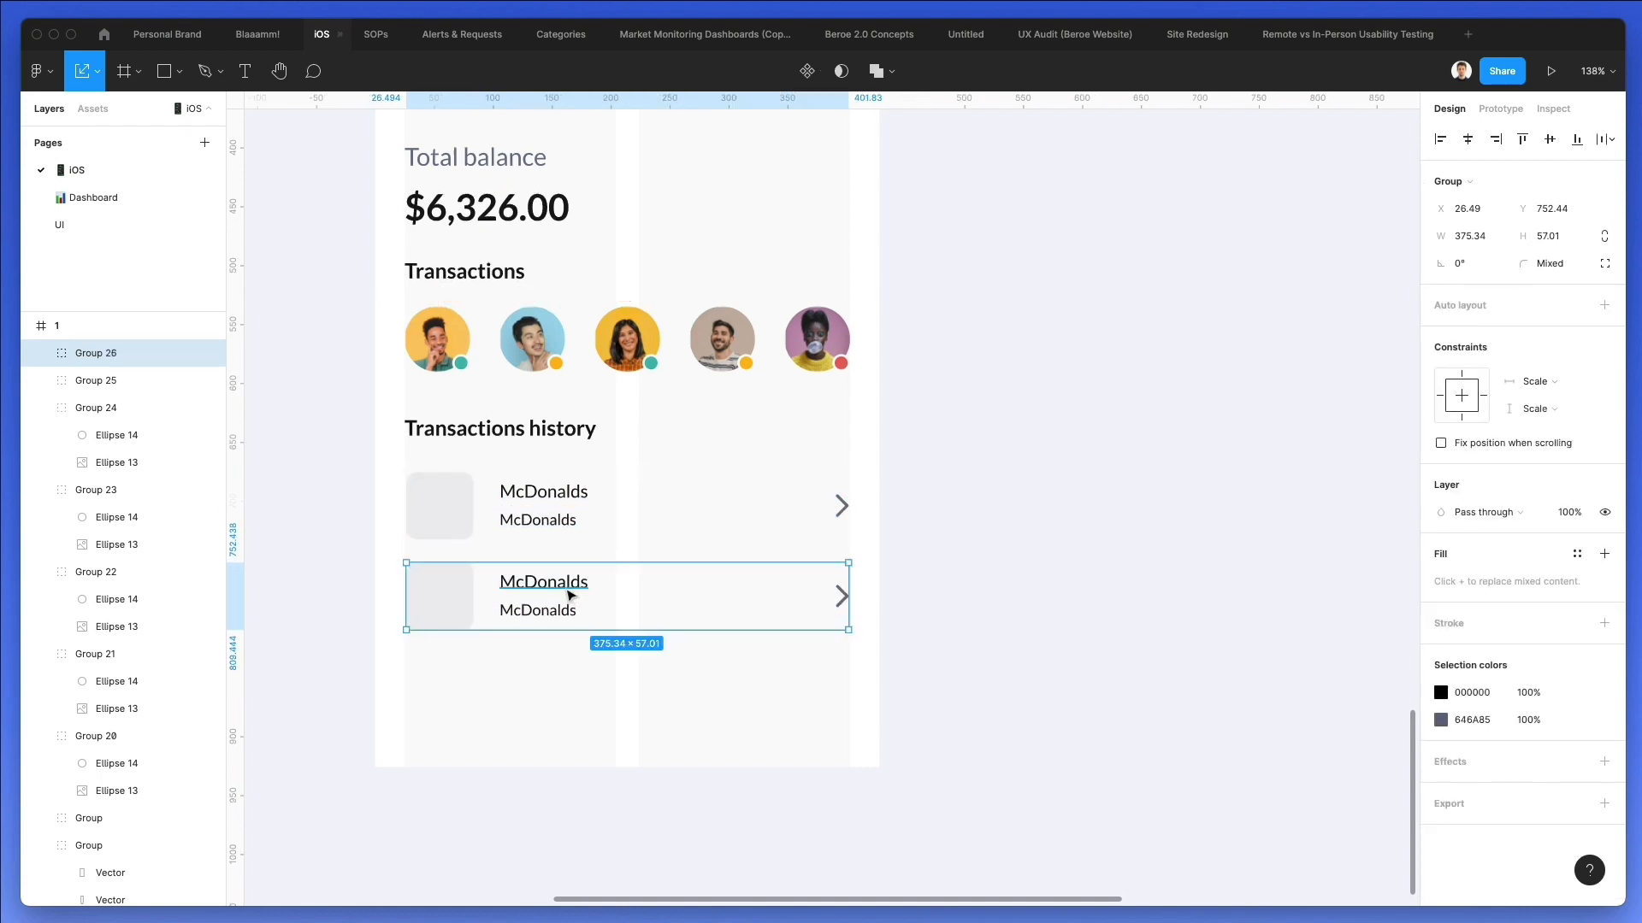
key(super+d)
click(995, 466)
Change the fill of all three row chevrons to a lighter grey-blue.
drag(890, 468, 836, 745)
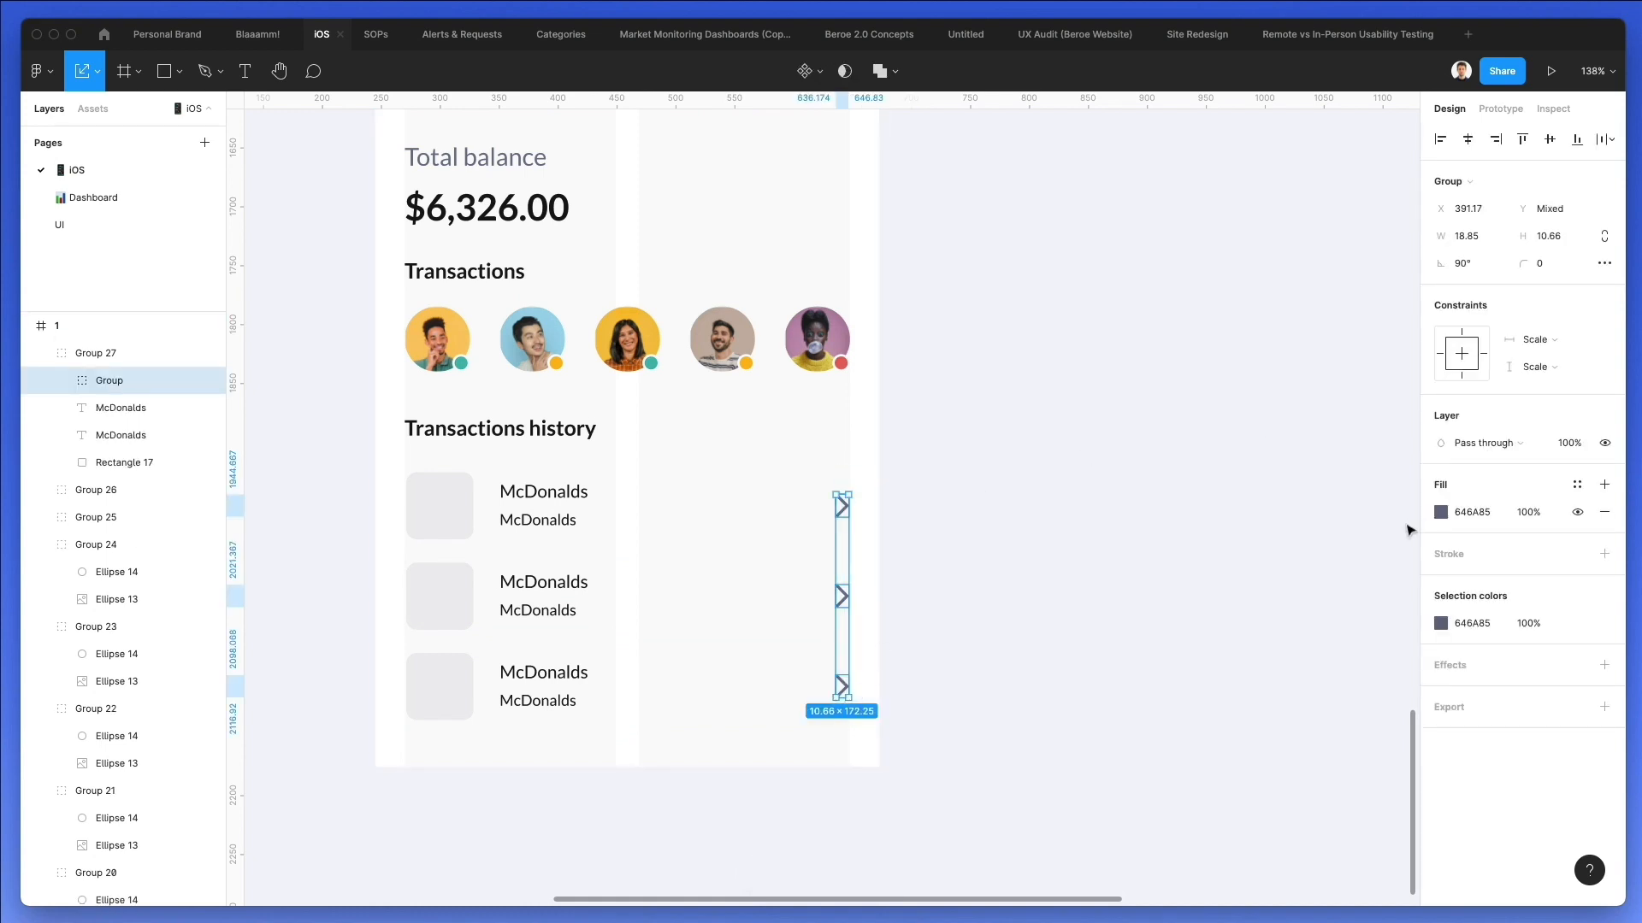
click(1441, 513)
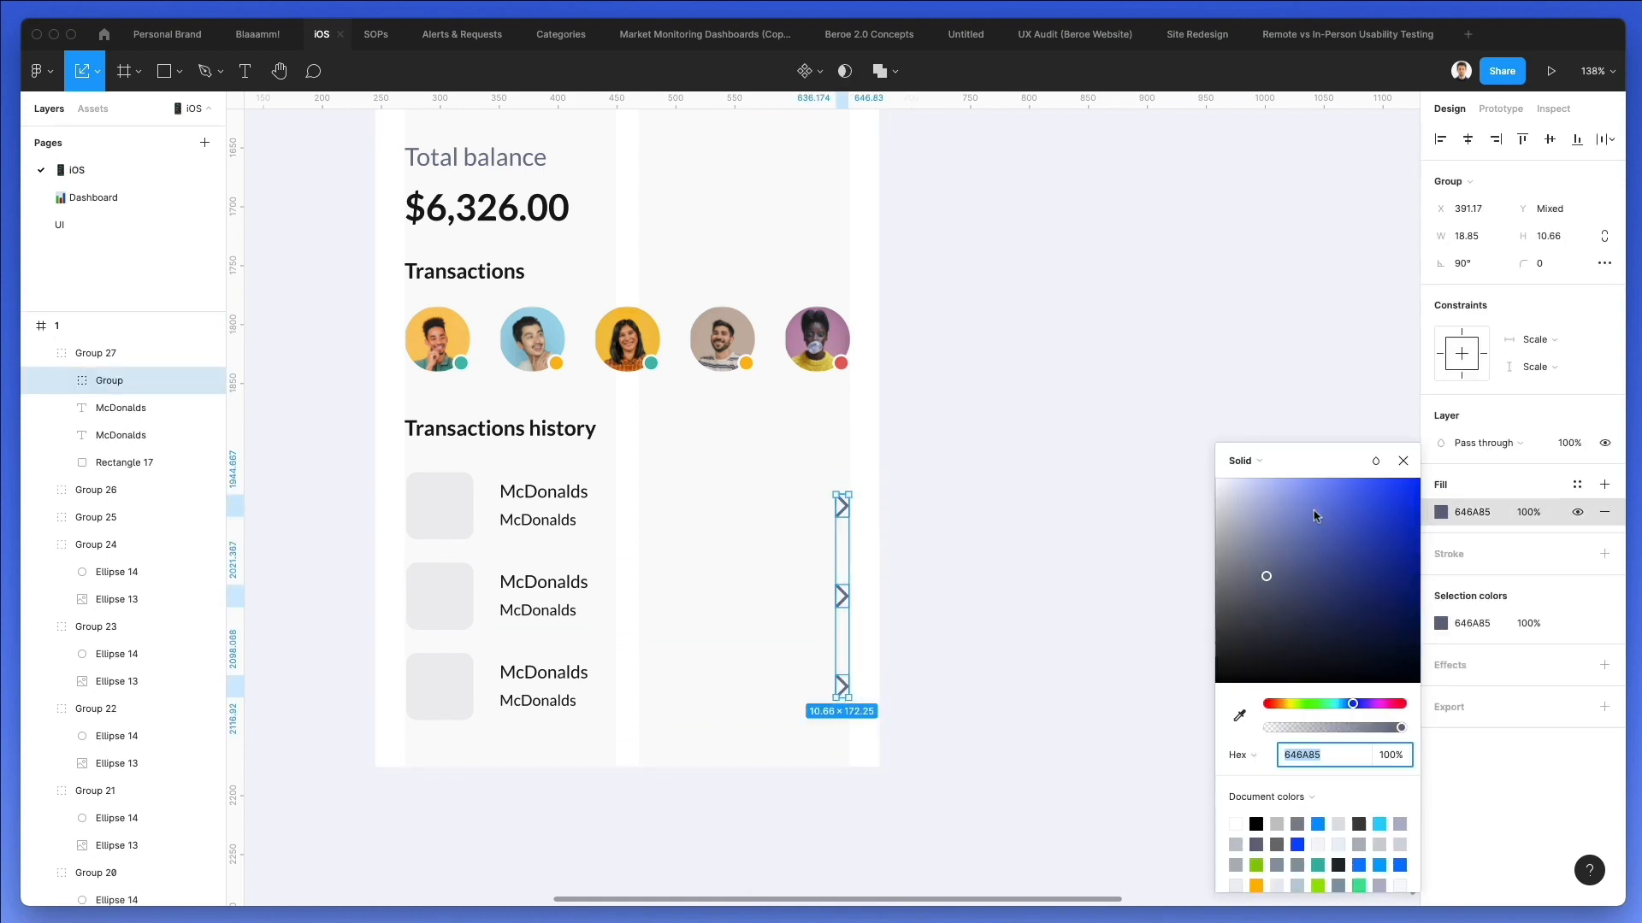
drag(1231, 536, 1230, 521)
click(1033, 509)
Launch the Content Reel plugin again.
scroll(434, 471, down, 3)
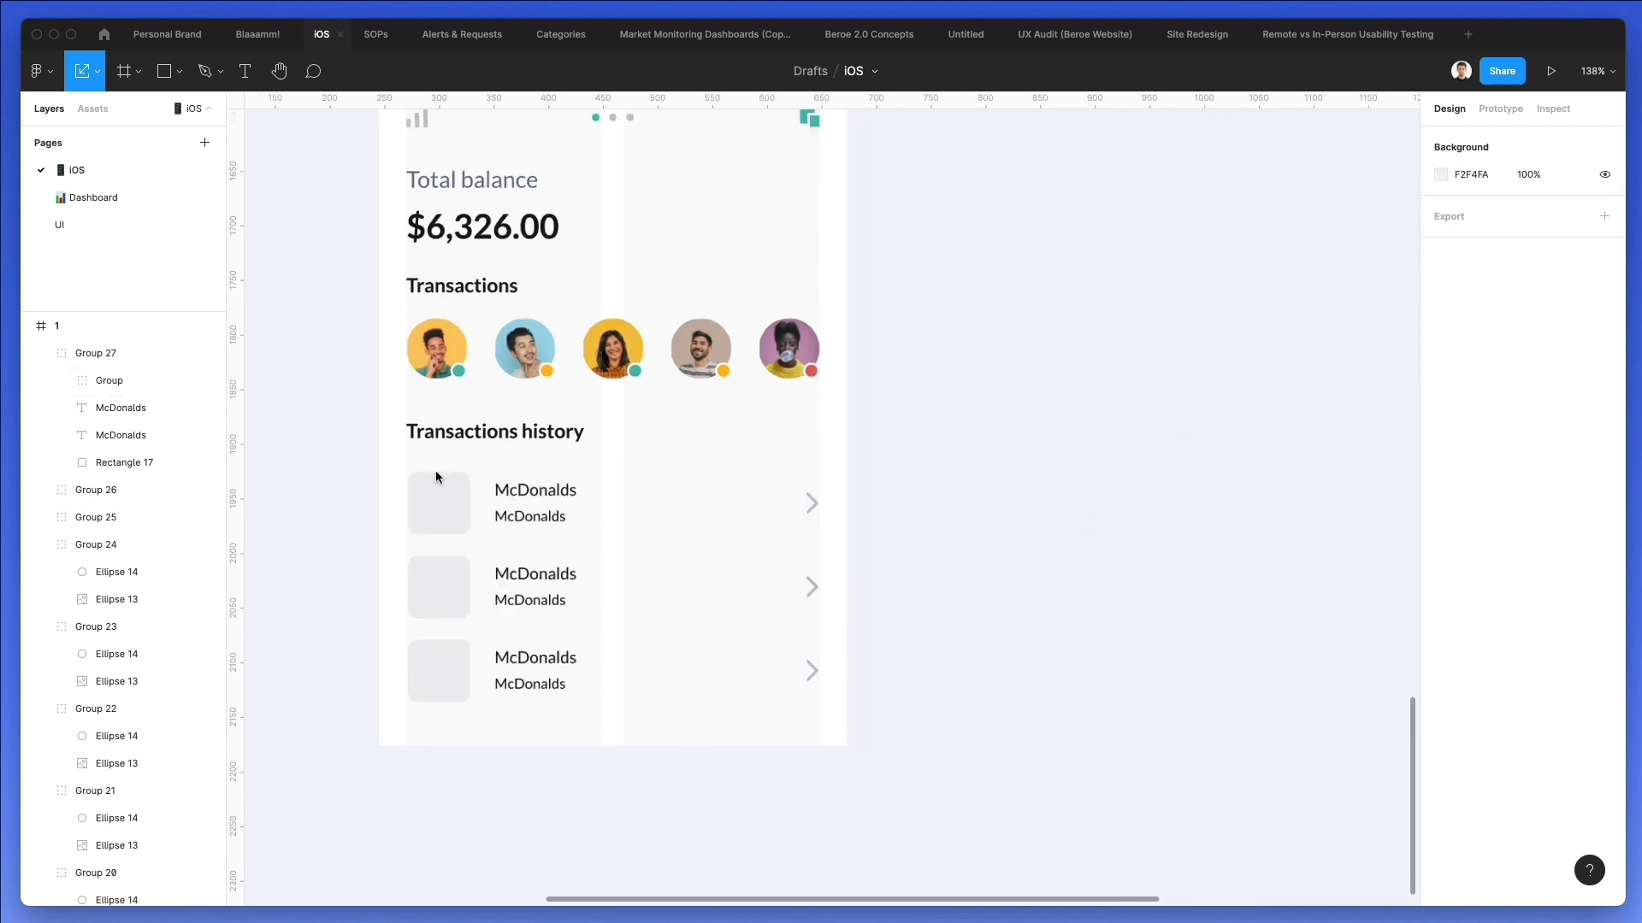
scroll(436, 474, up, 3)
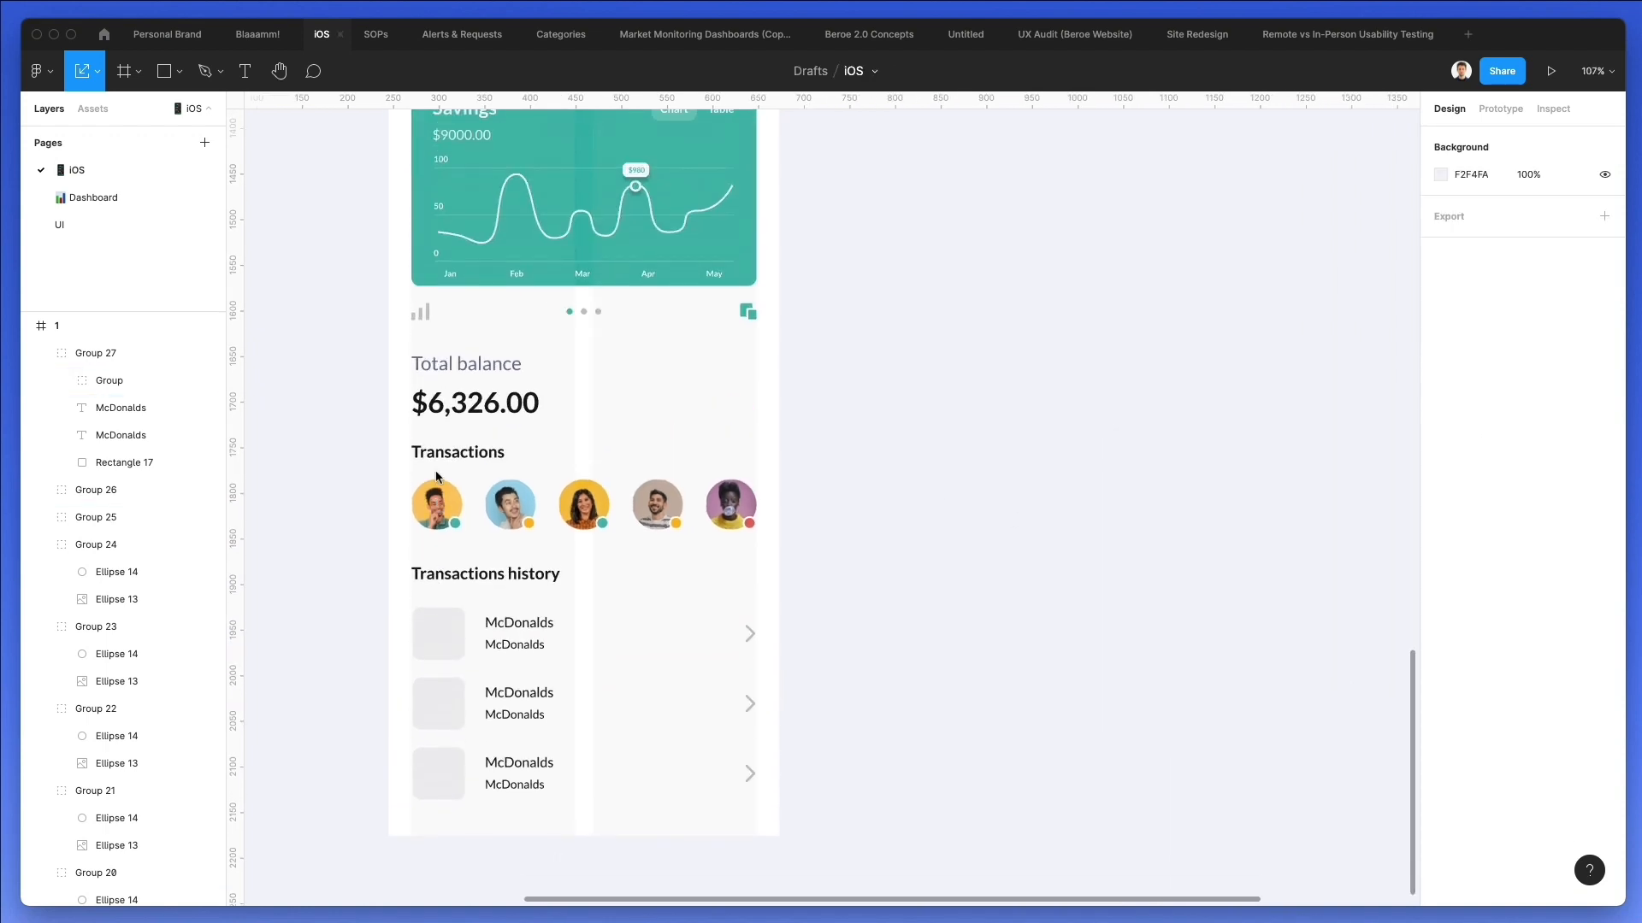
click(37, 70)
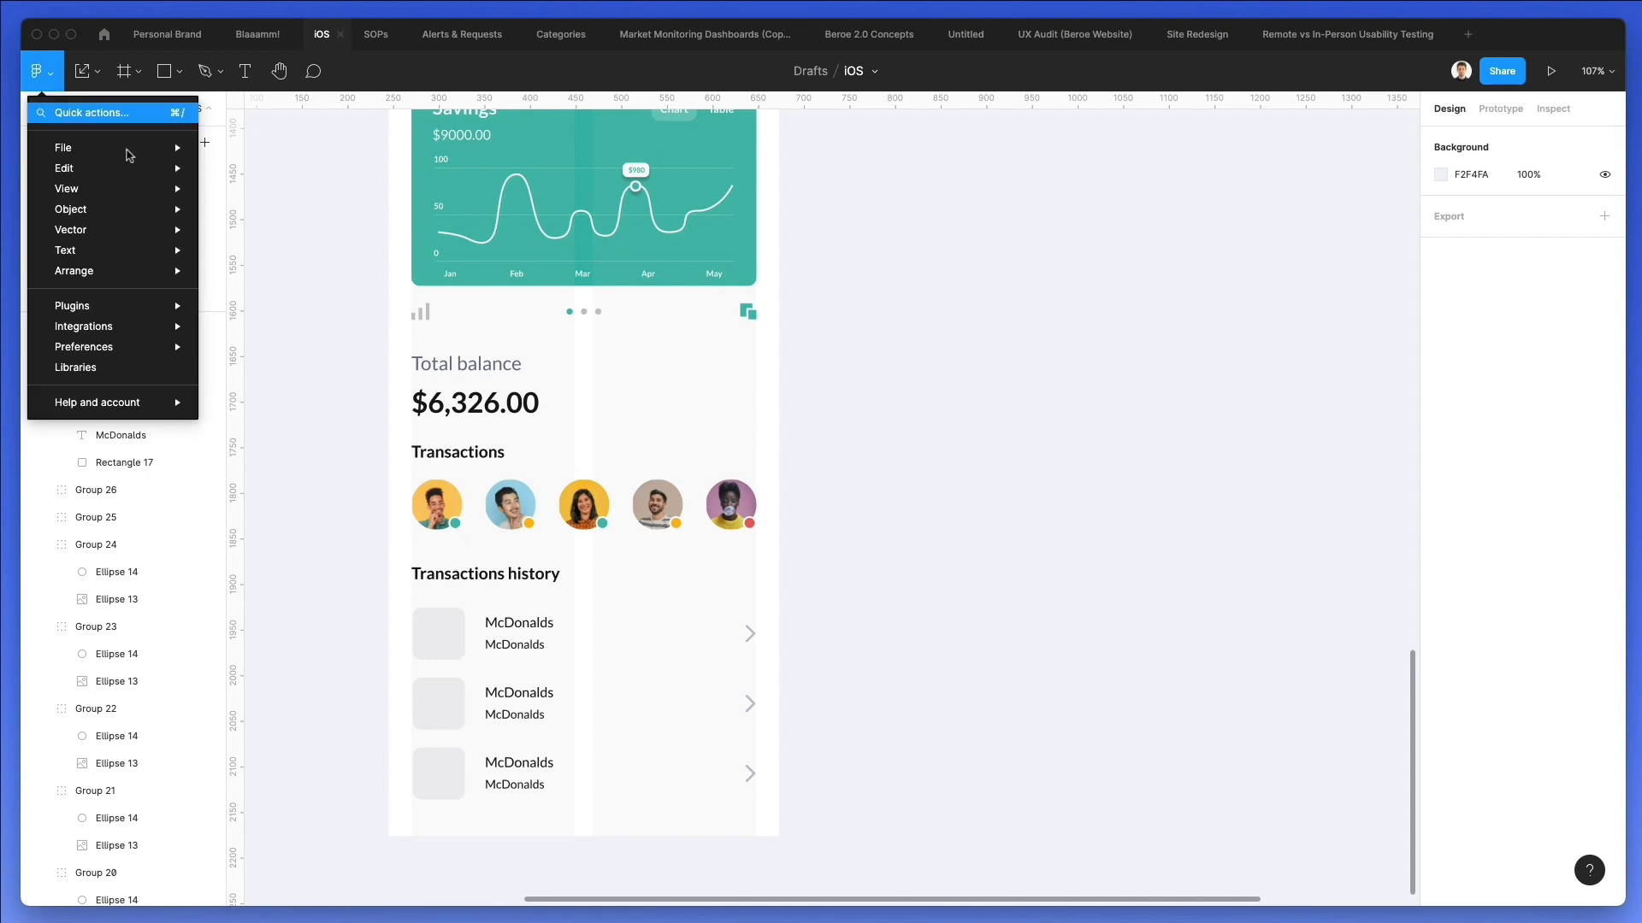
mouse_move(120, 325)
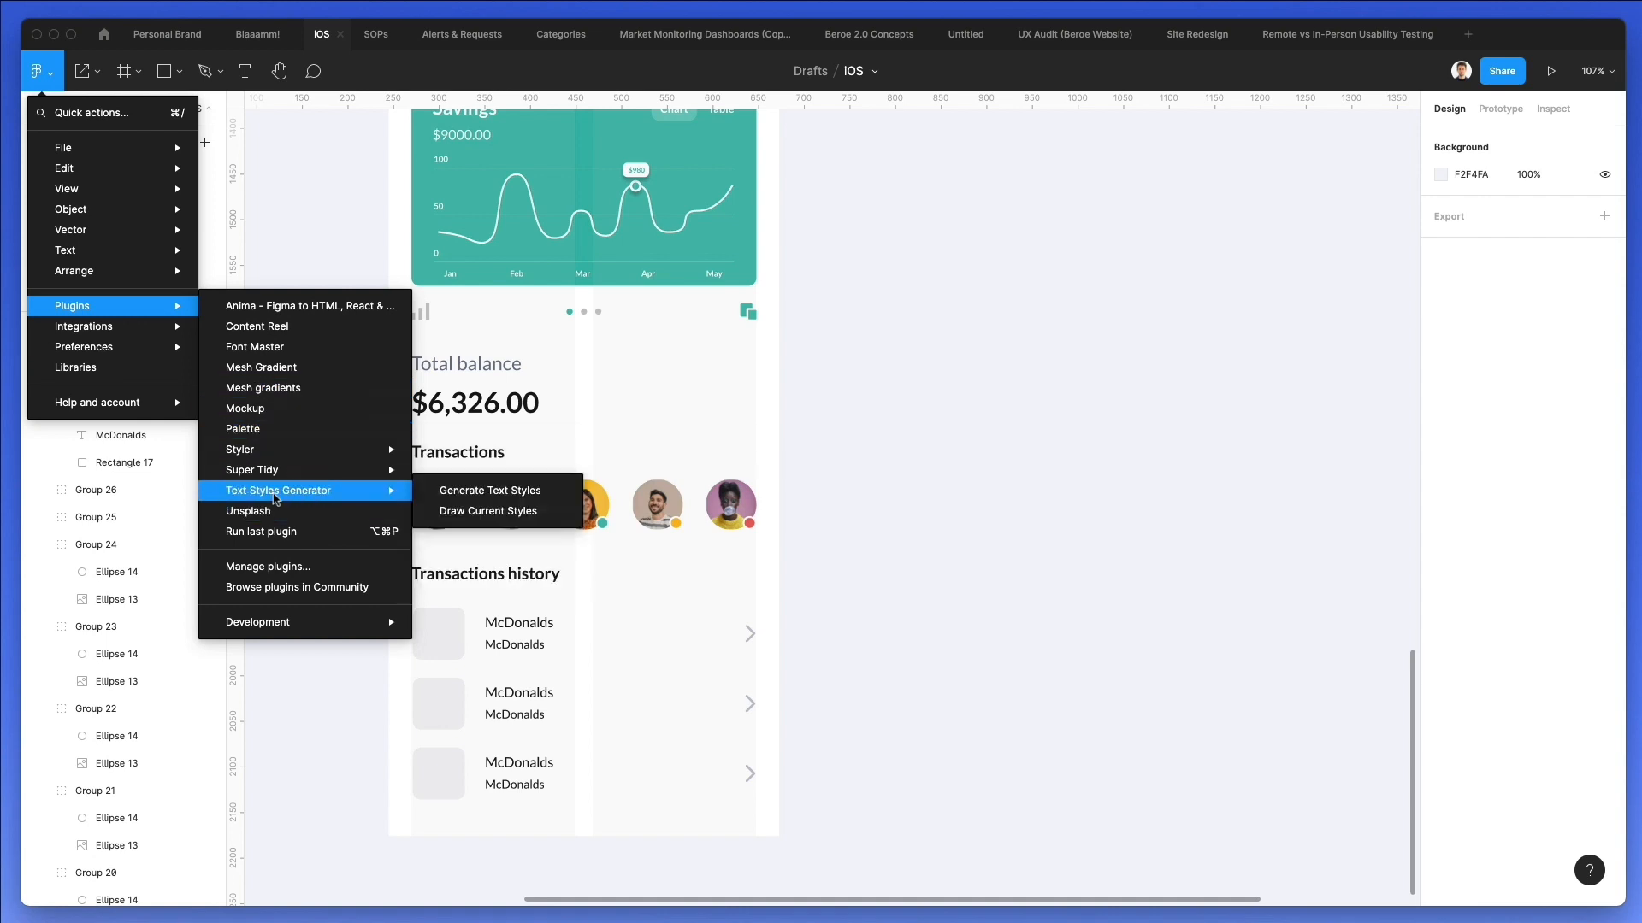
click(271, 325)
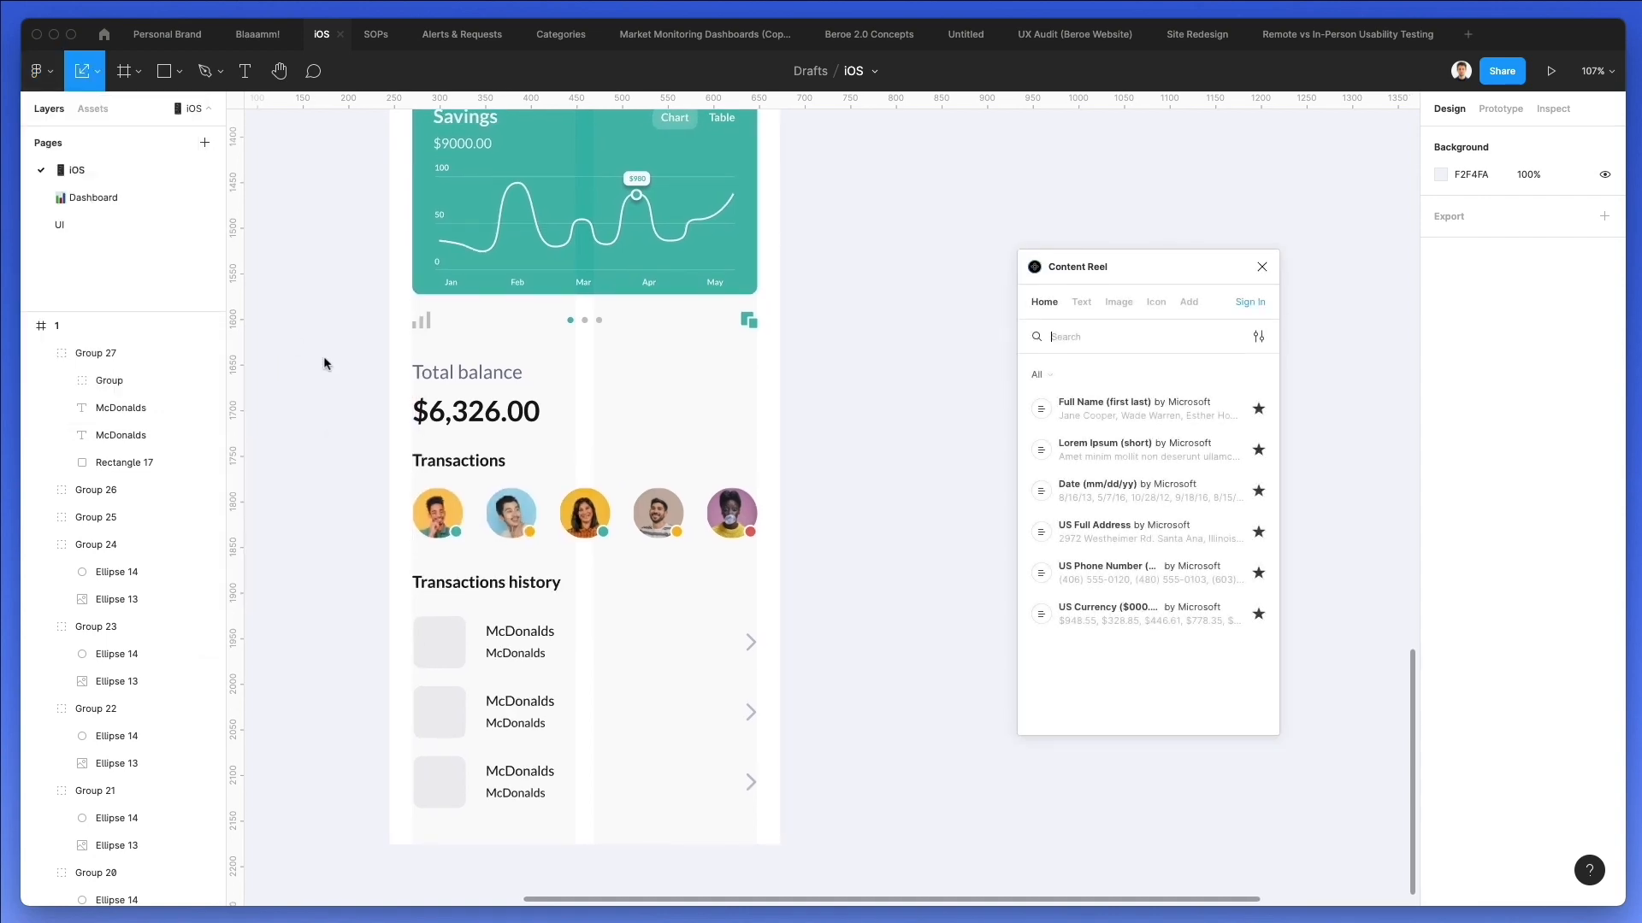
Fill the smaller second line of all three transaction rows with Content Reel's Date (mm/dd/yy) text.
double_click(515, 655)
shift+click(528, 725)
shift+click(531, 795)
click(1099, 490)
click(828, 666)
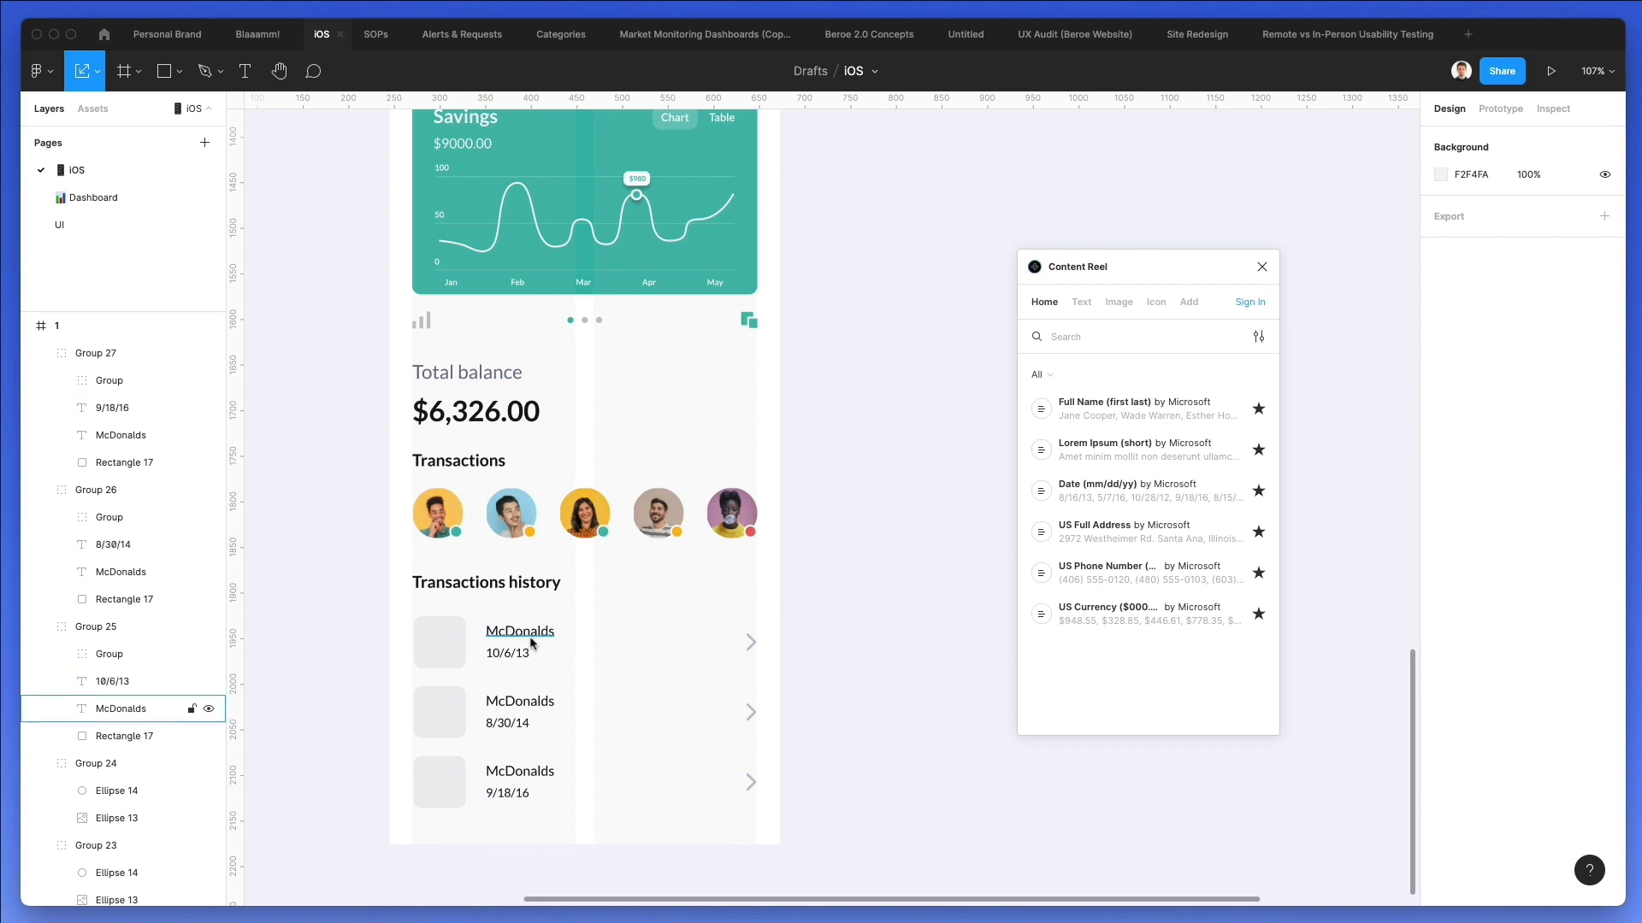
Rename the second transaction row's title to "Nike" and the third's to "Puma", and close Content Reel.
double_click(528, 699)
double_click(528, 700)
text(Nike)
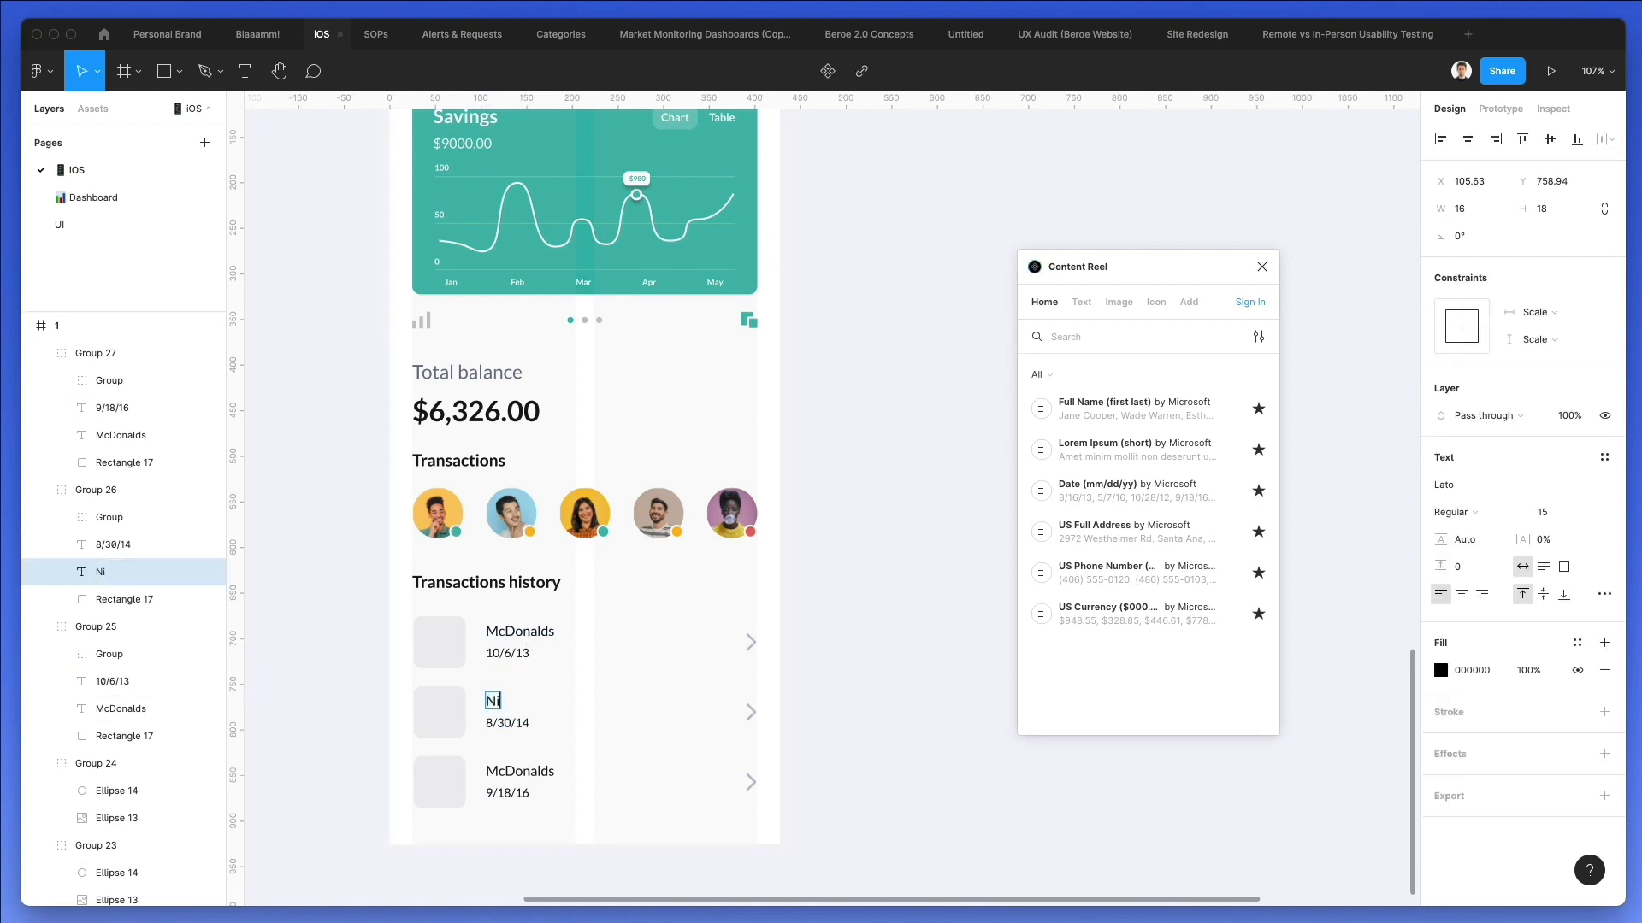
double_click(519, 769)
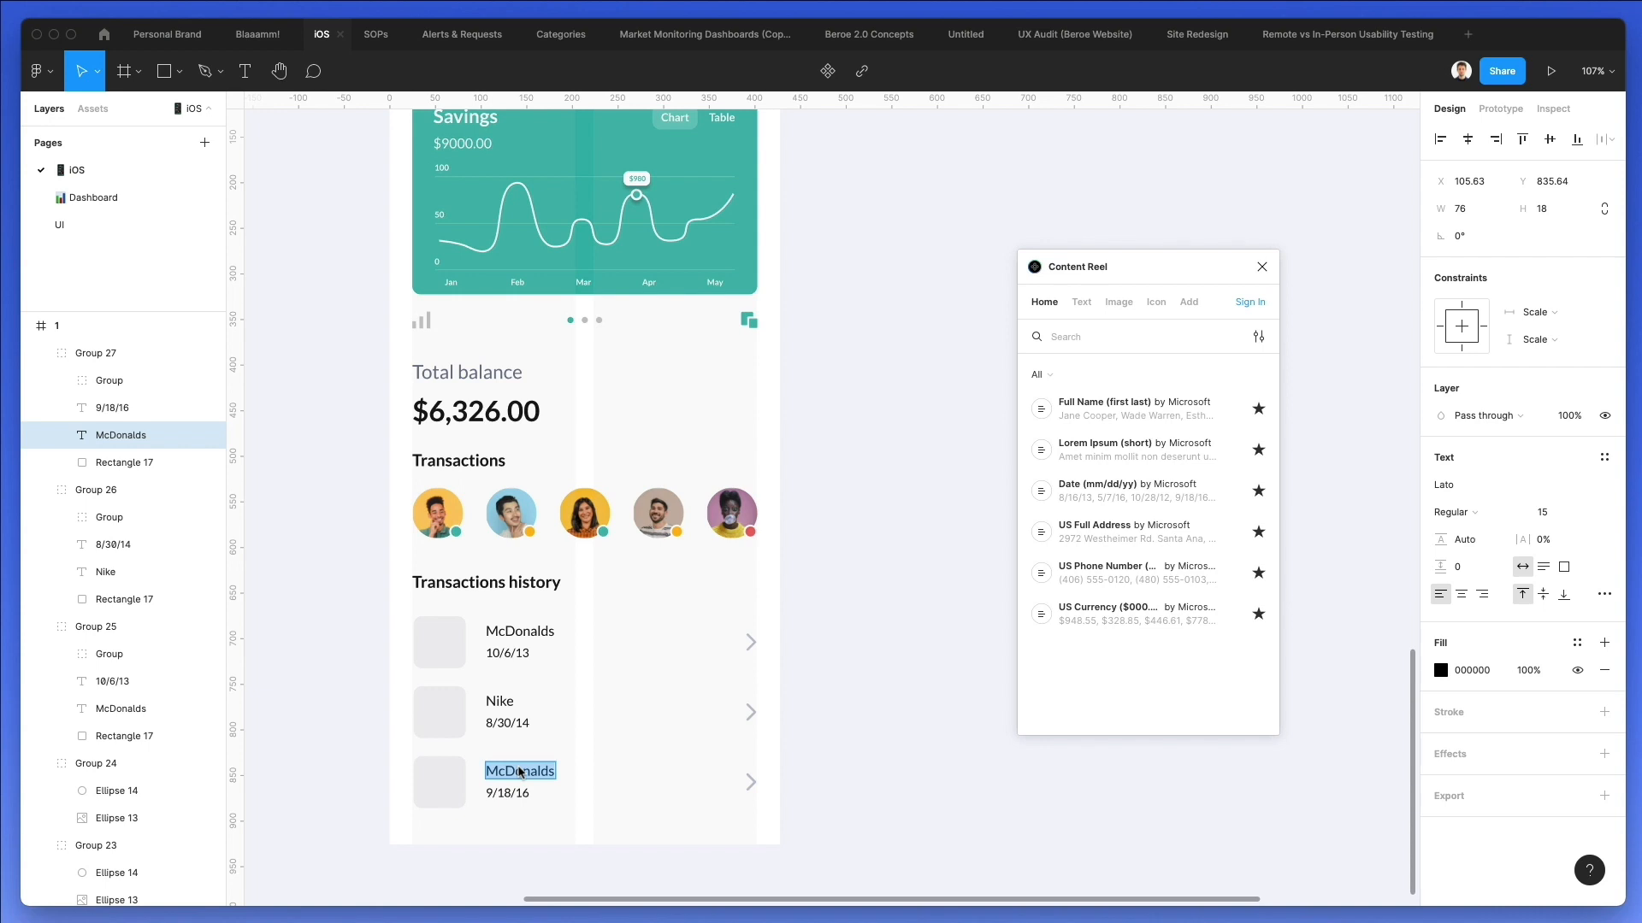
text(Puma)
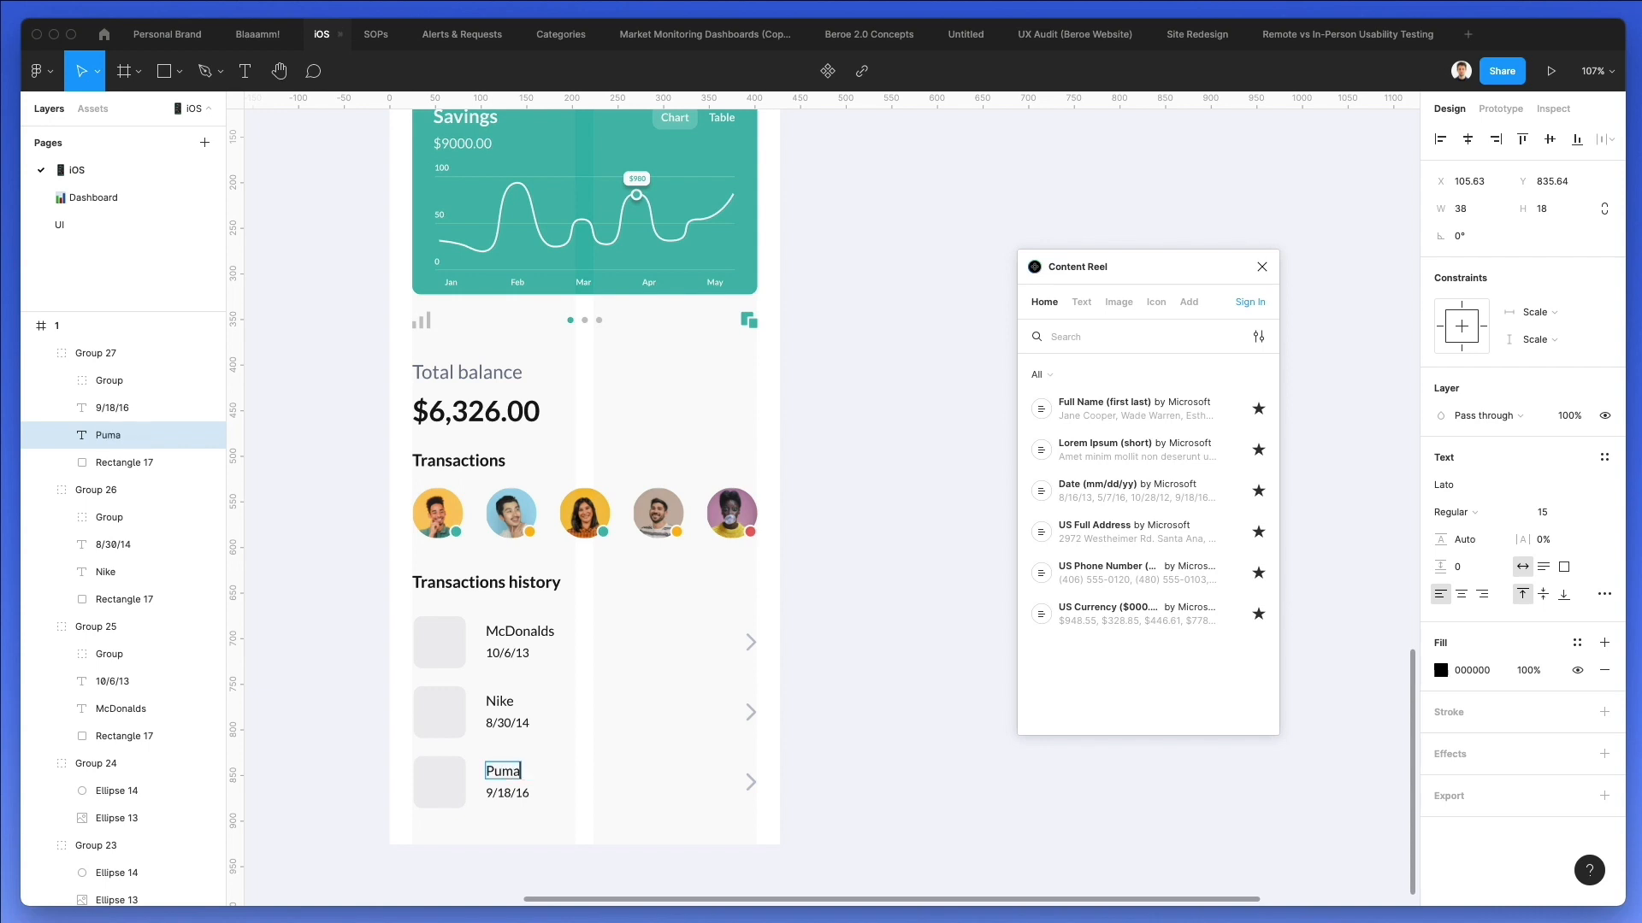
click(787, 699)
scroll(792, 609, down, 2)
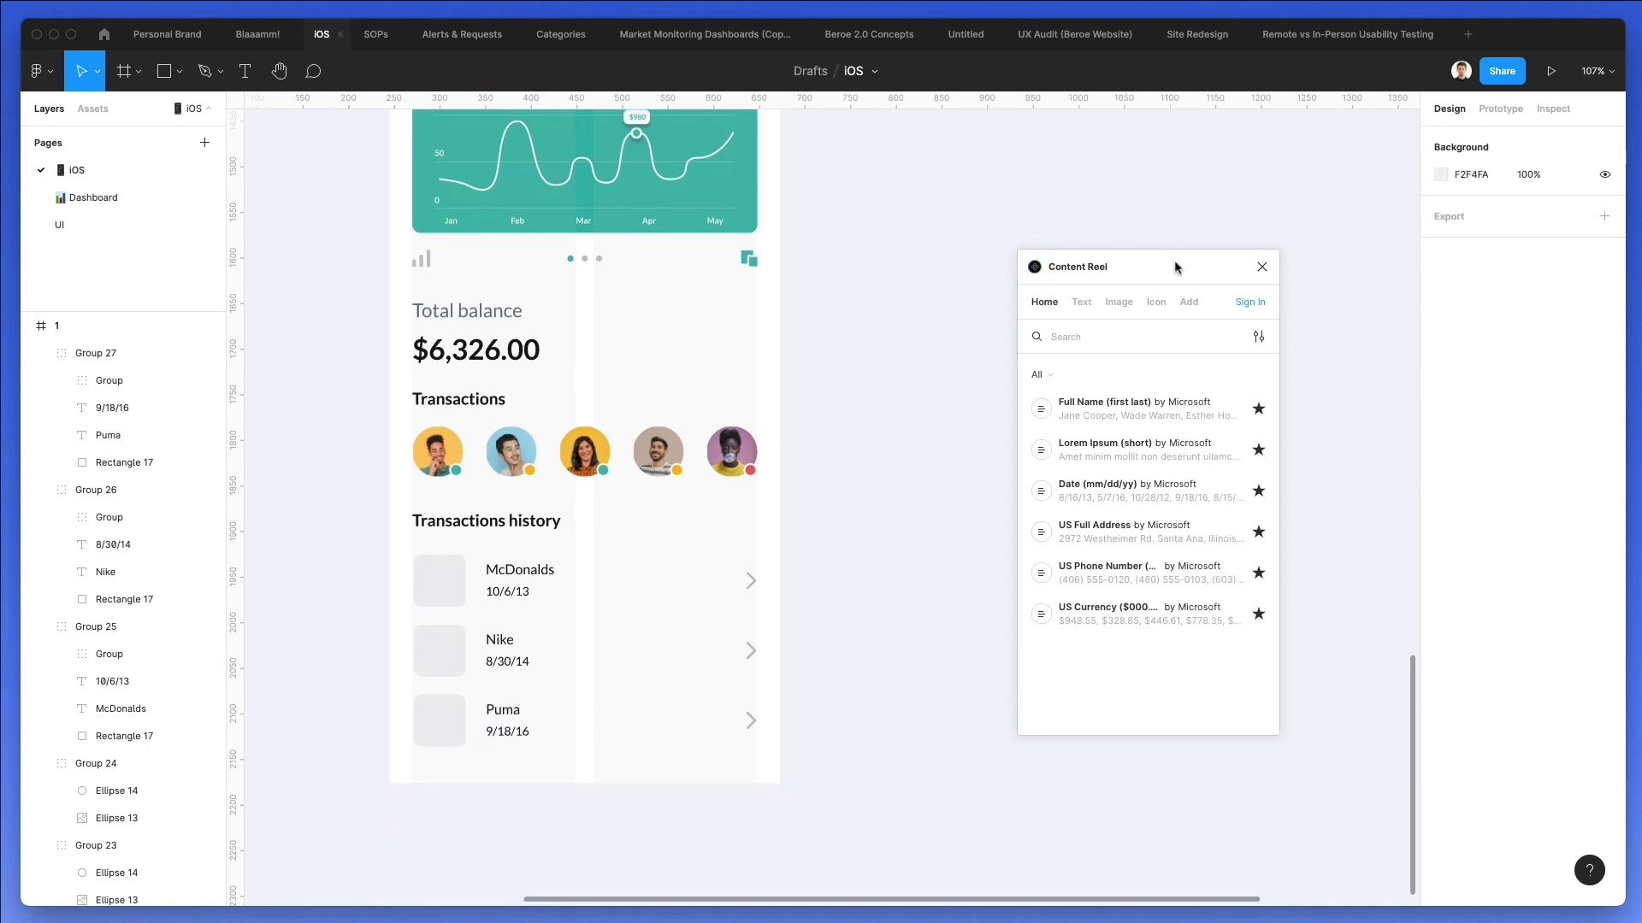
click(1262, 267)
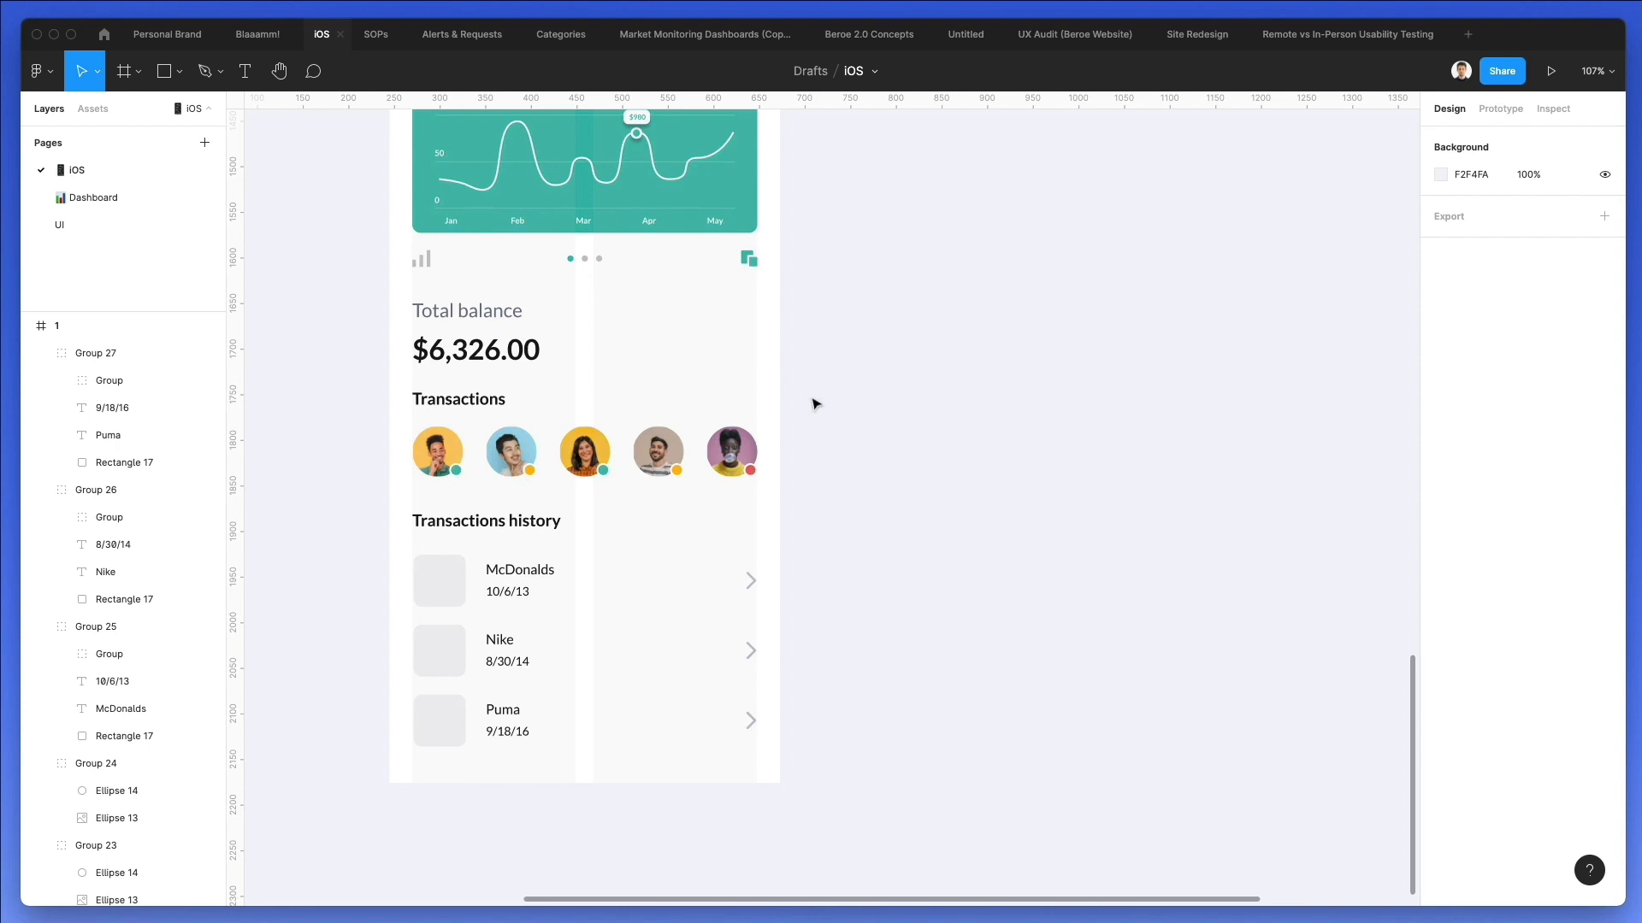
Set the McDonalds, Nike and Puma titles in the transactions history list to Bold.
scroll(812, 402, down, 3)
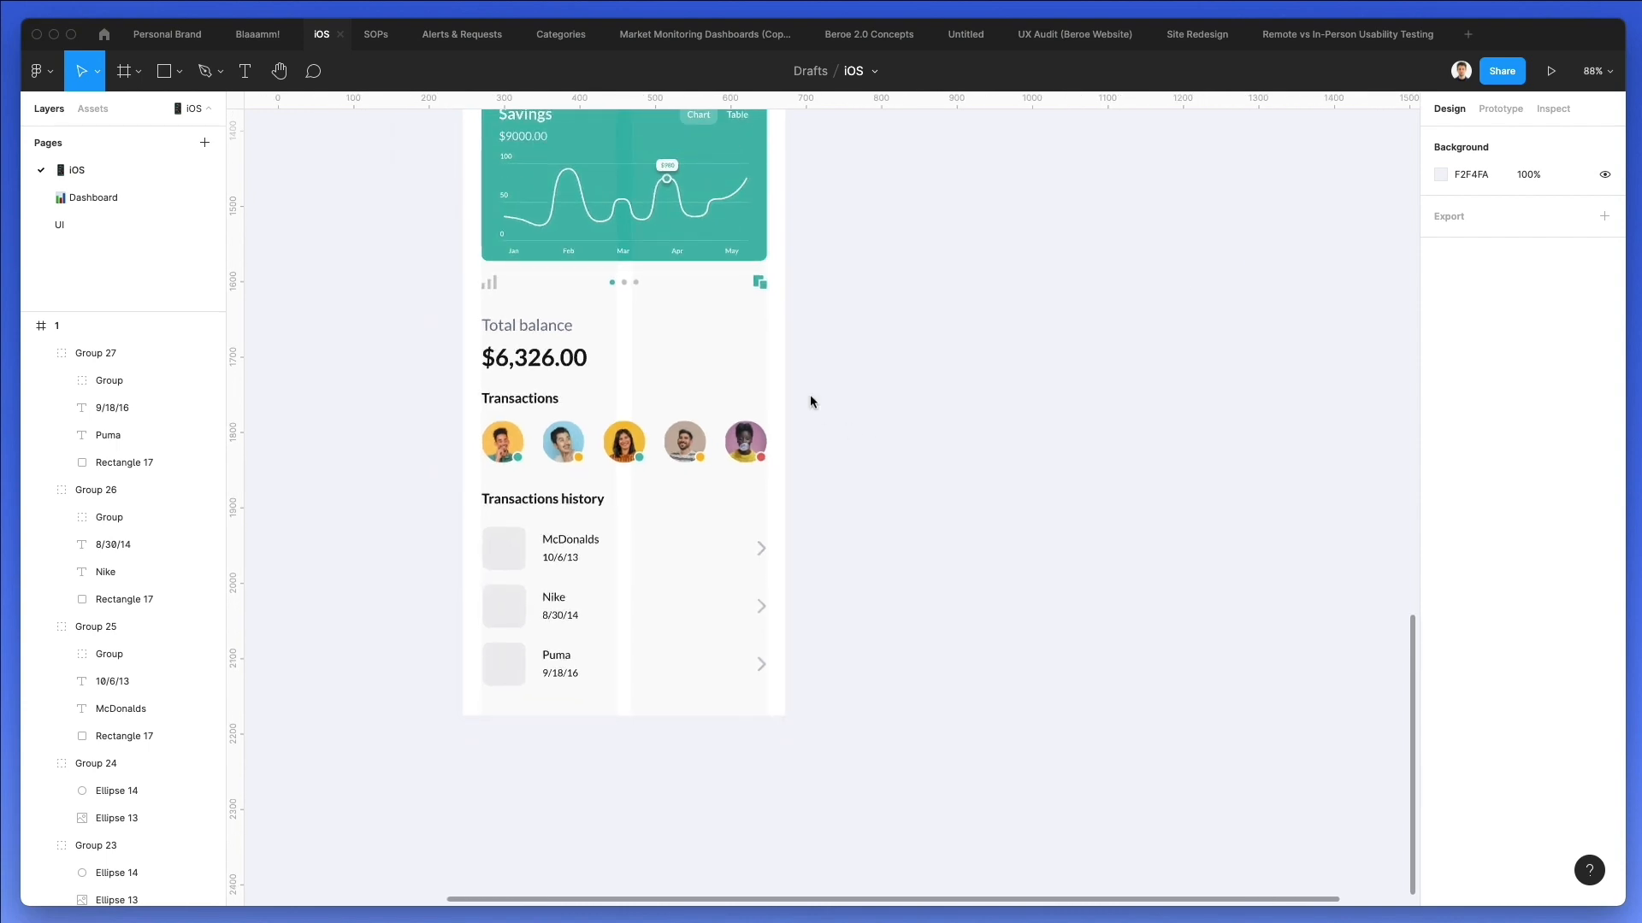
scroll(811, 402, up, 3)
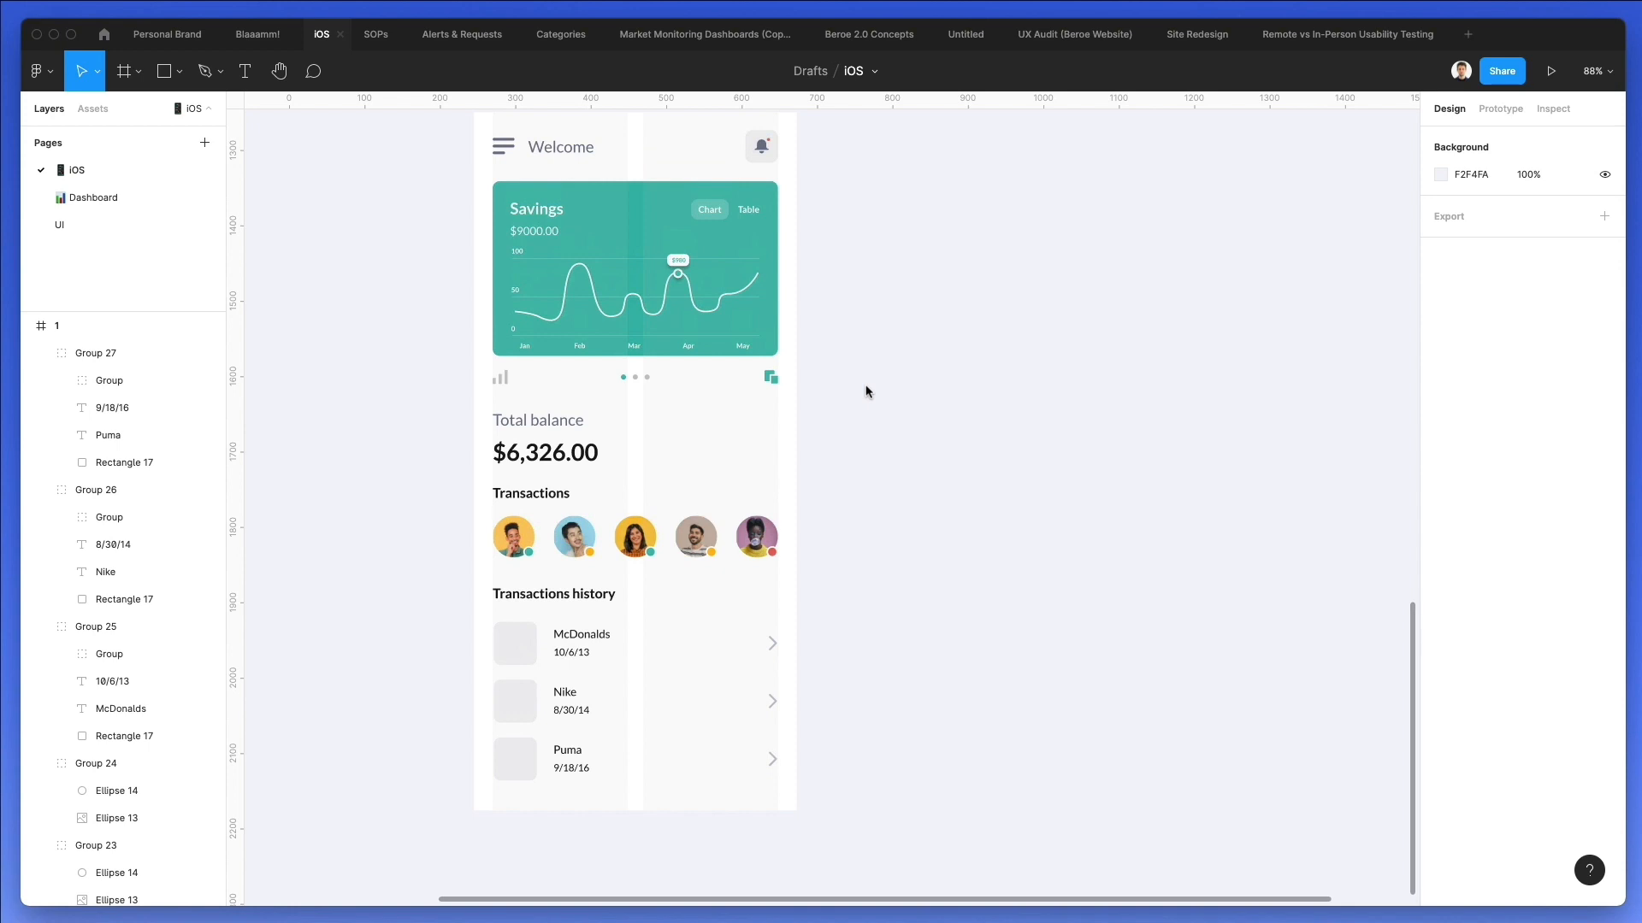
scroll(866, 392, up, 1)
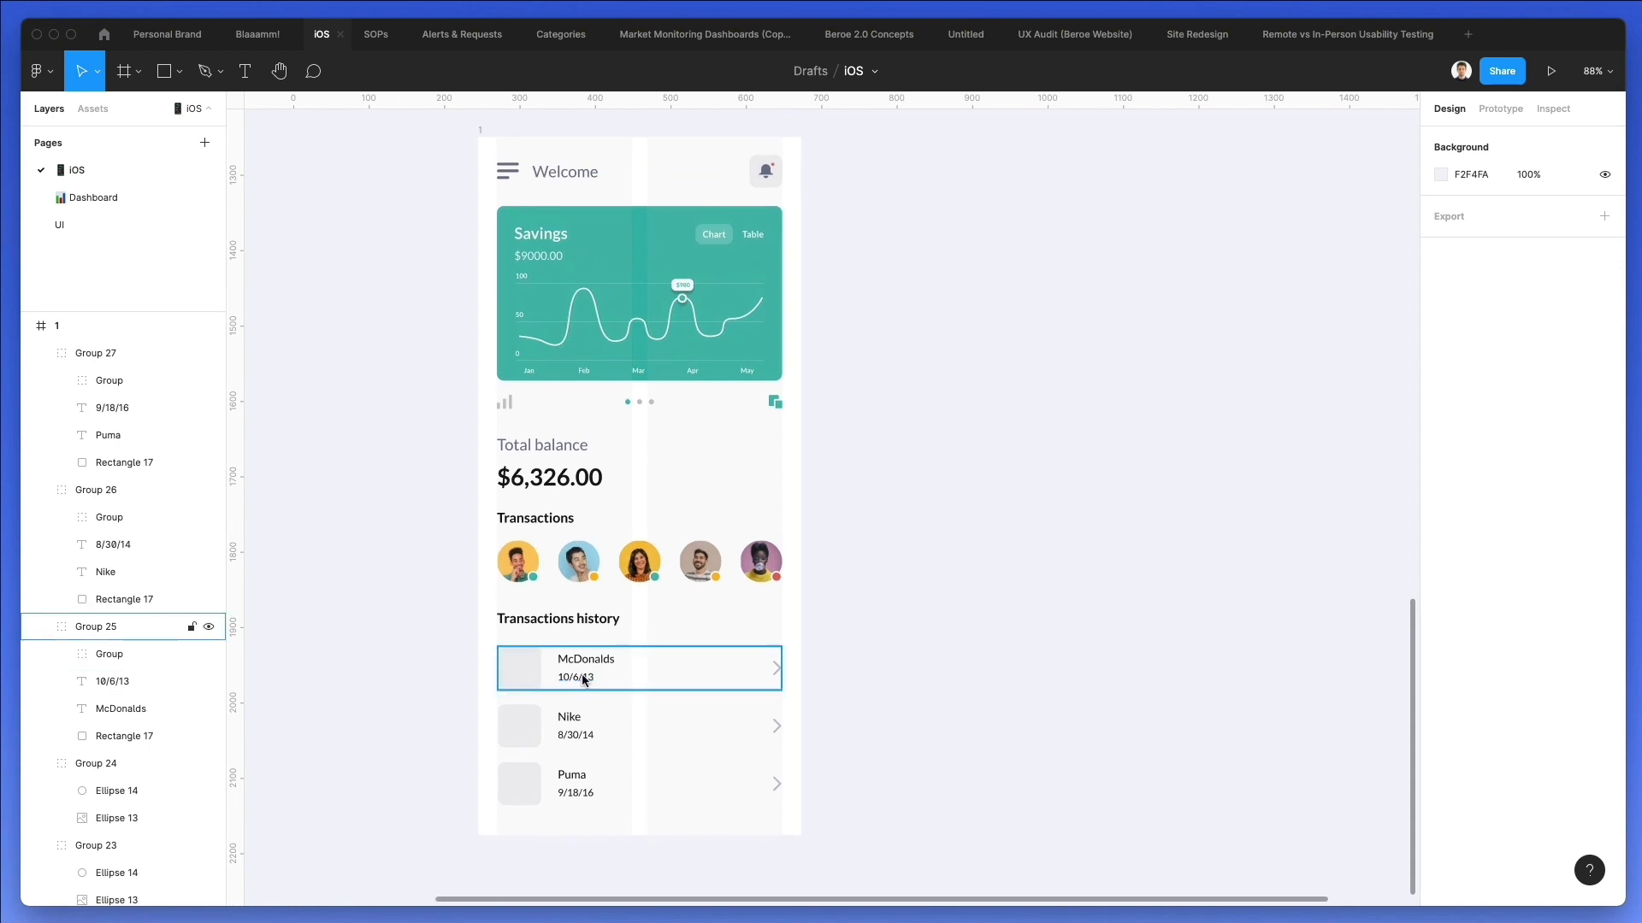
scroll(584, 680, up, 5)
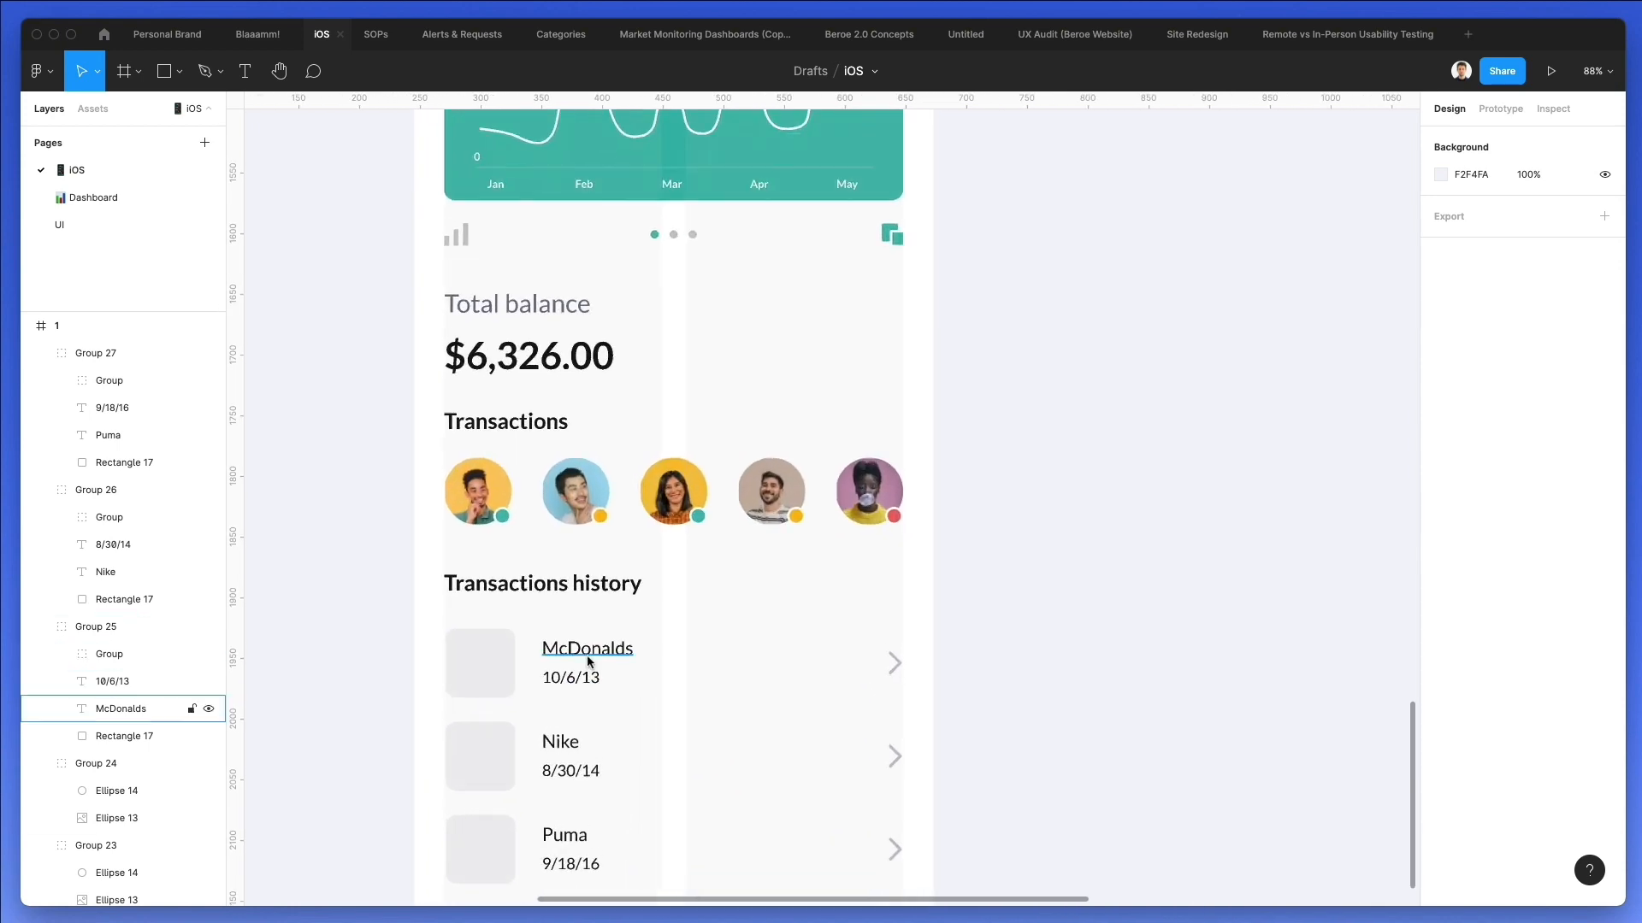
click(561, 741)
shift+click(577, 651)
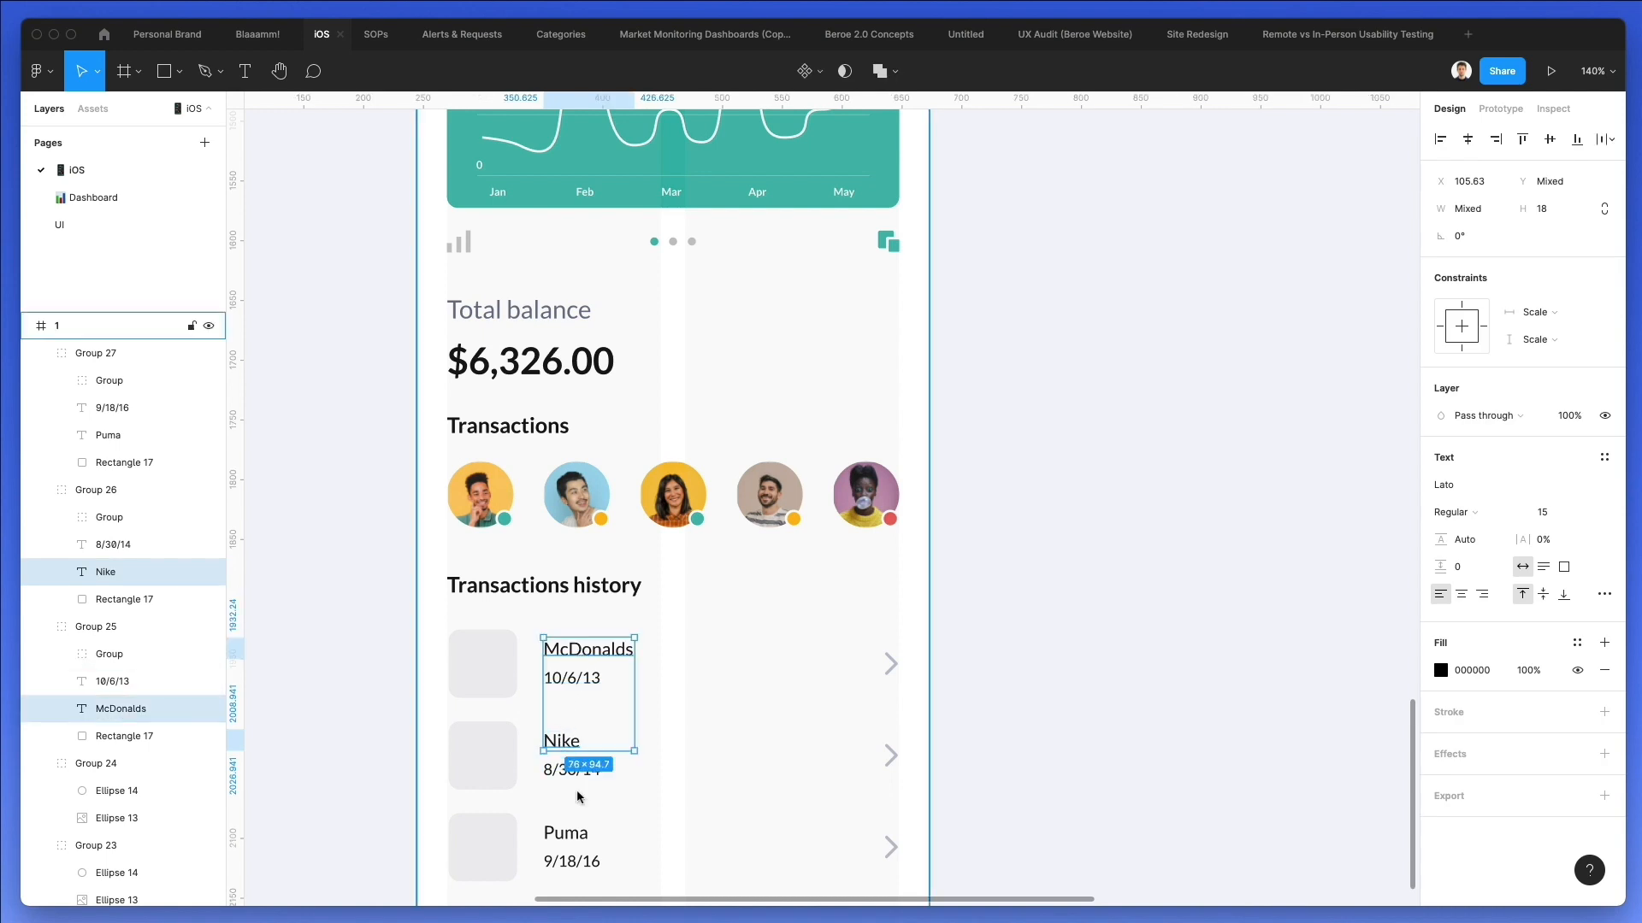
shift+click(566, 833)
click(1523, 512)
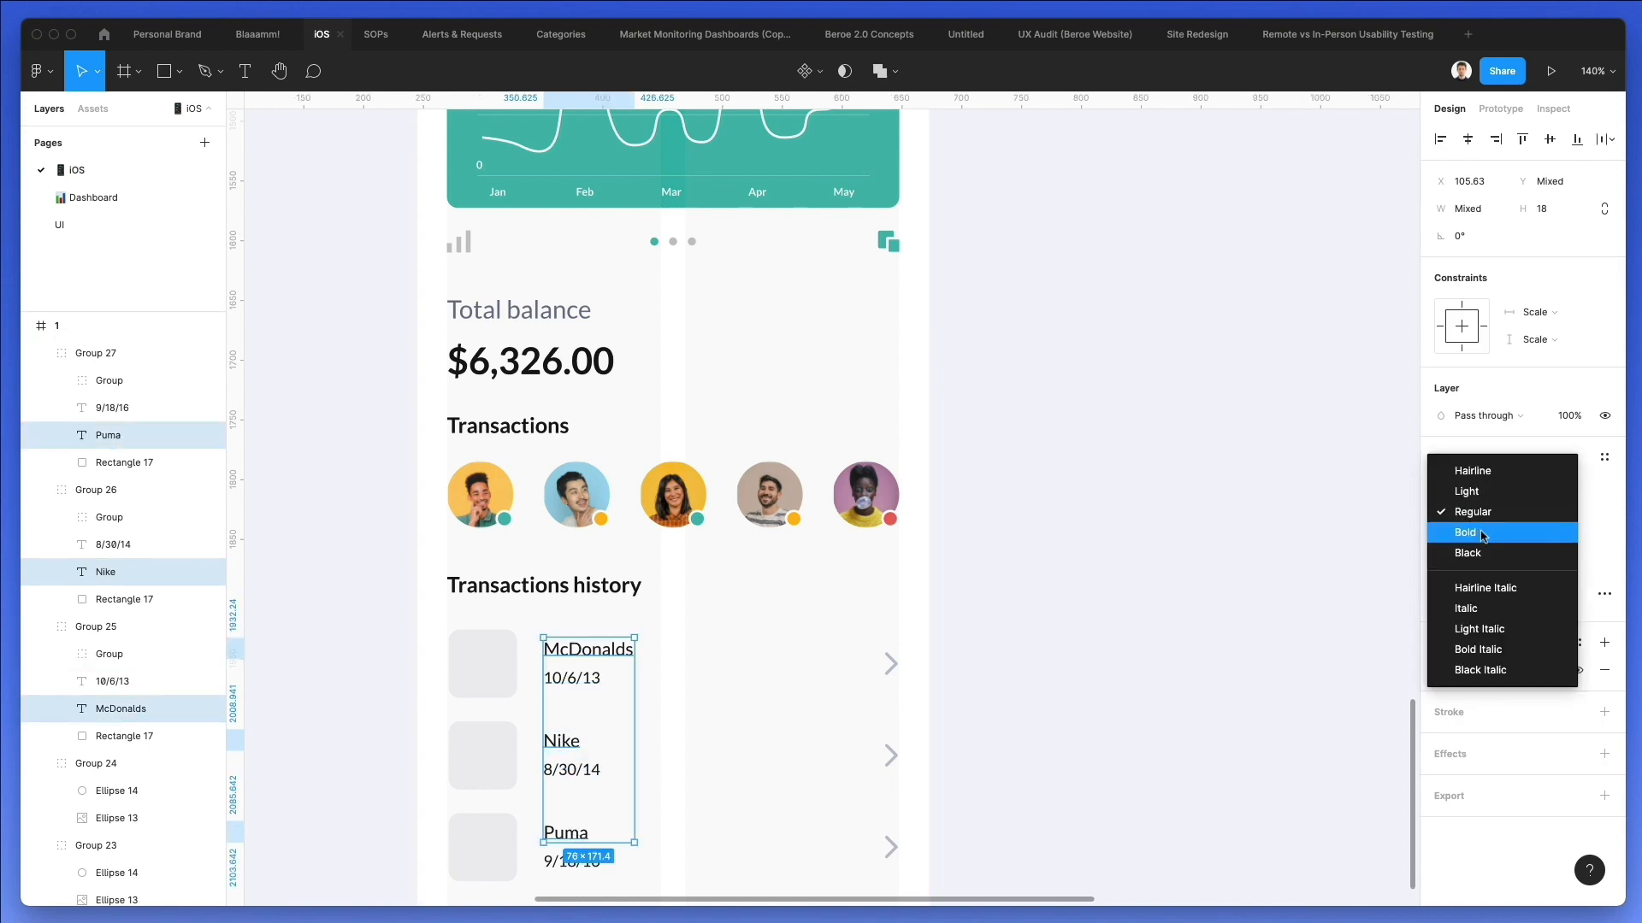
click(1505, 532)
click(1132, 535)
Switch to Safari and search Google Images for "mcdonald logo".
scroll(1135, 537, down, 3)
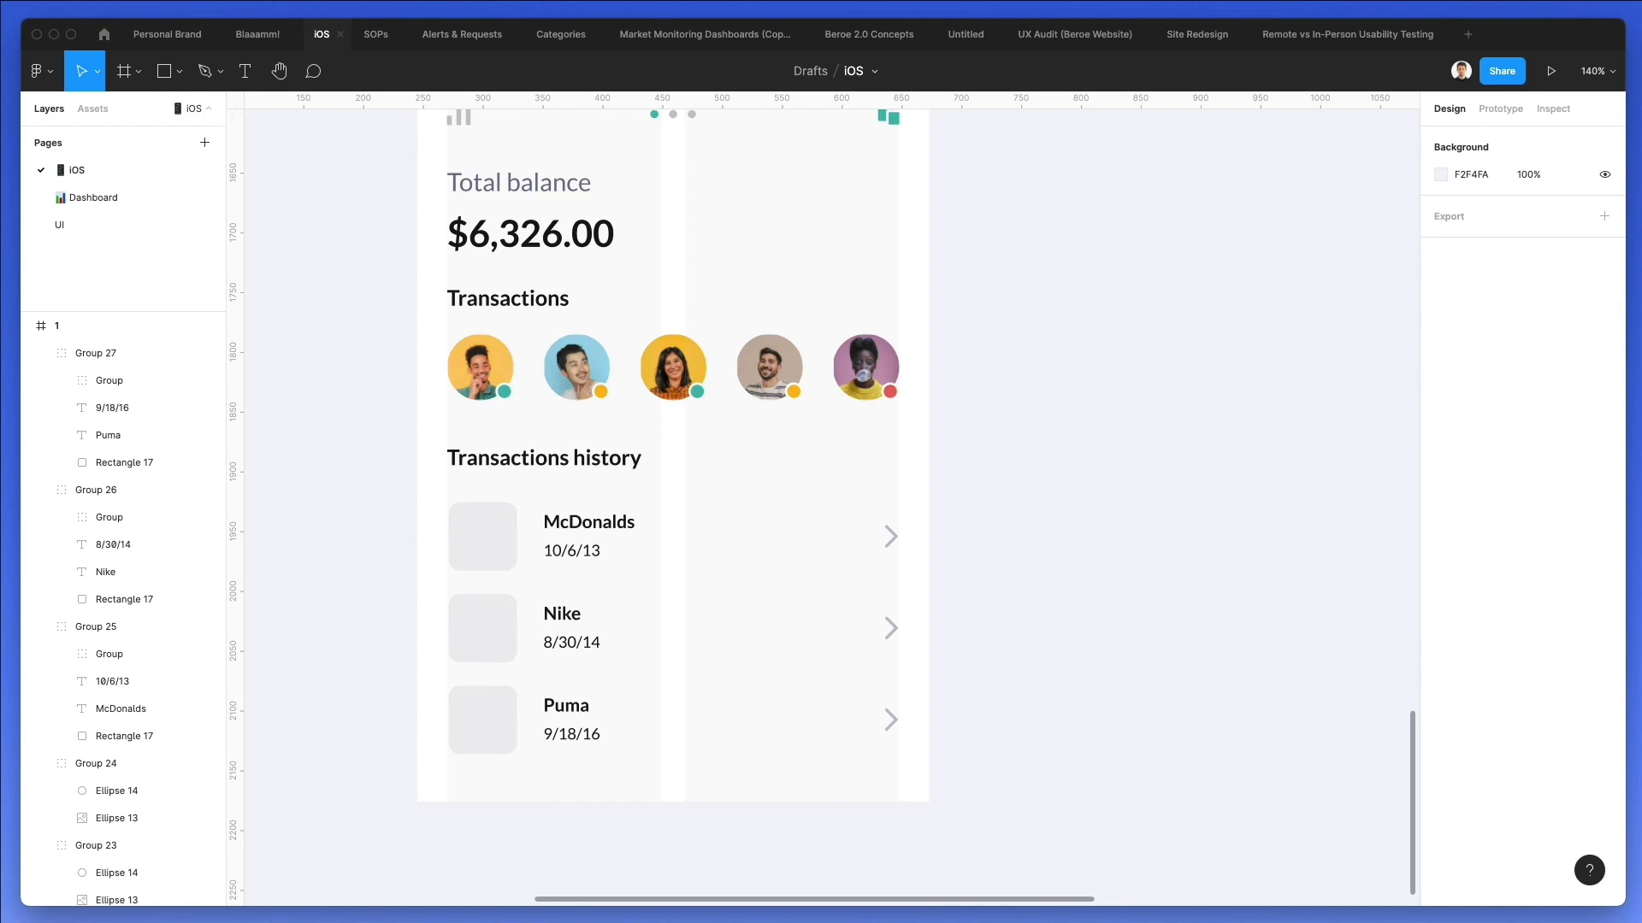
scroll(563, 242, left, 1)
key(super+Tab)
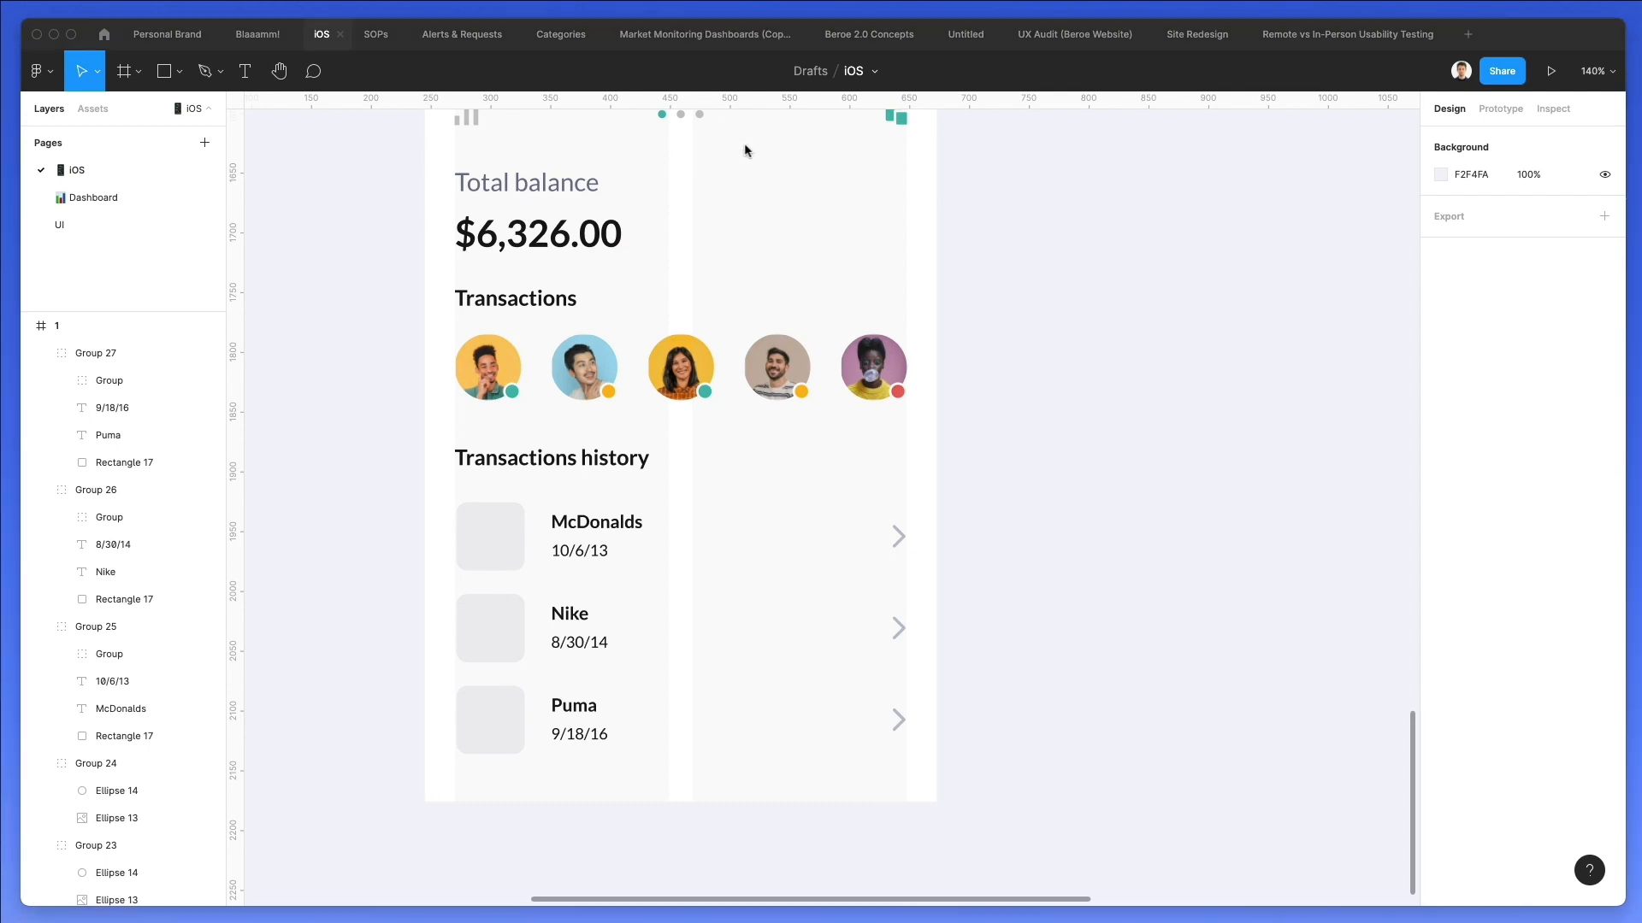
click(879, 62)
text(mcd)
key(BackSpace)
text(onald logo)
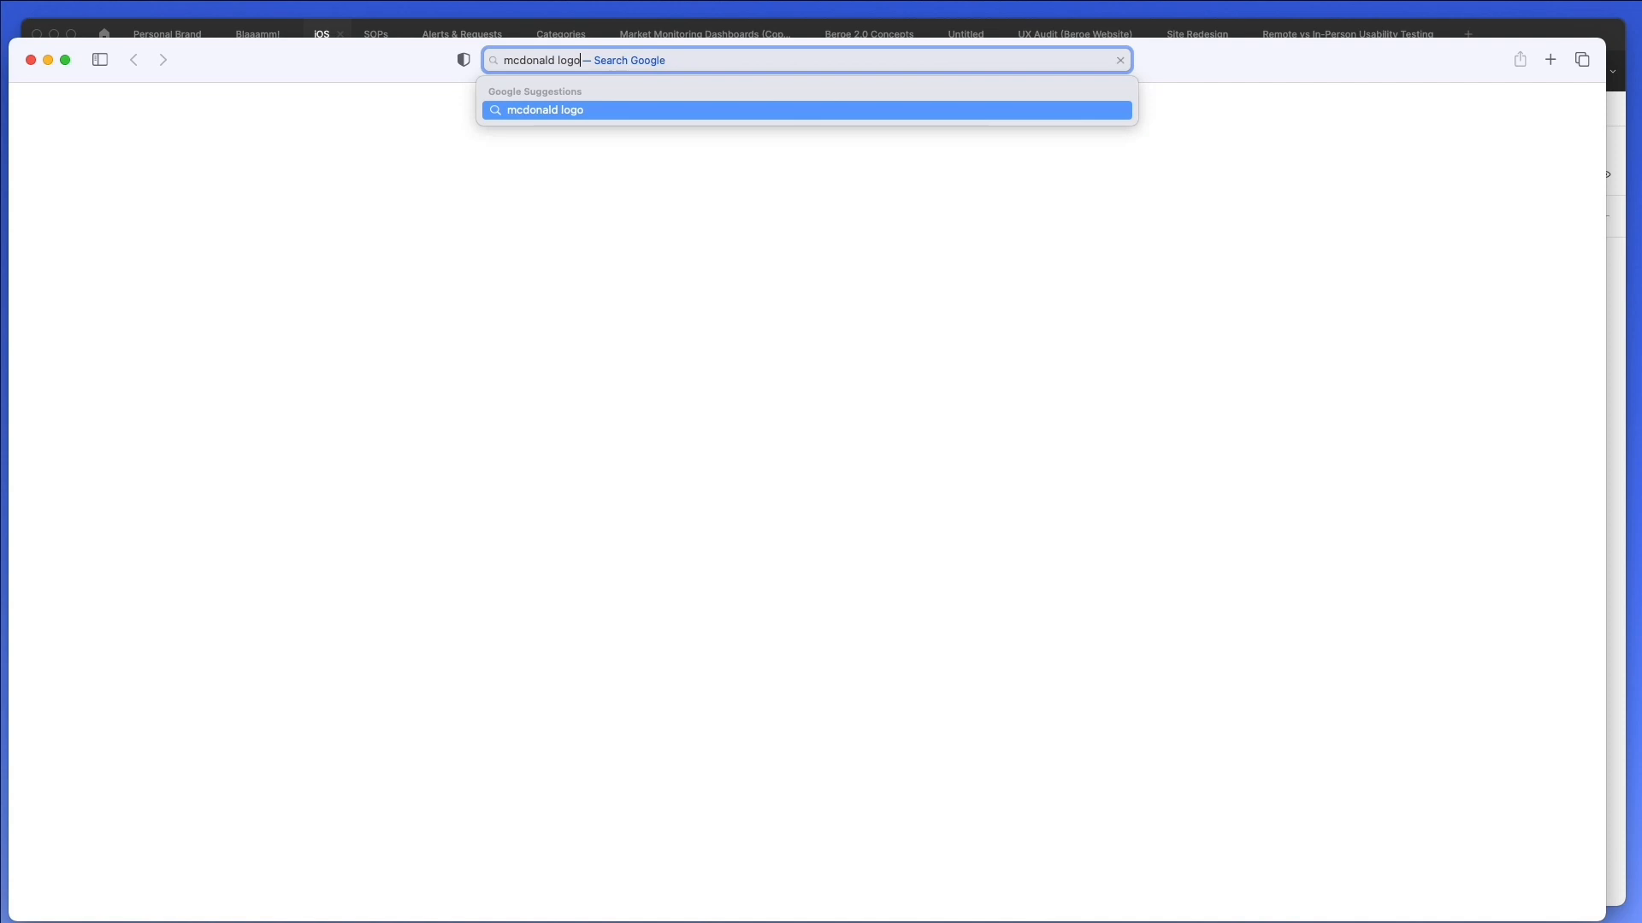
key(Return)
drag(1187, 47, 1186, 0)
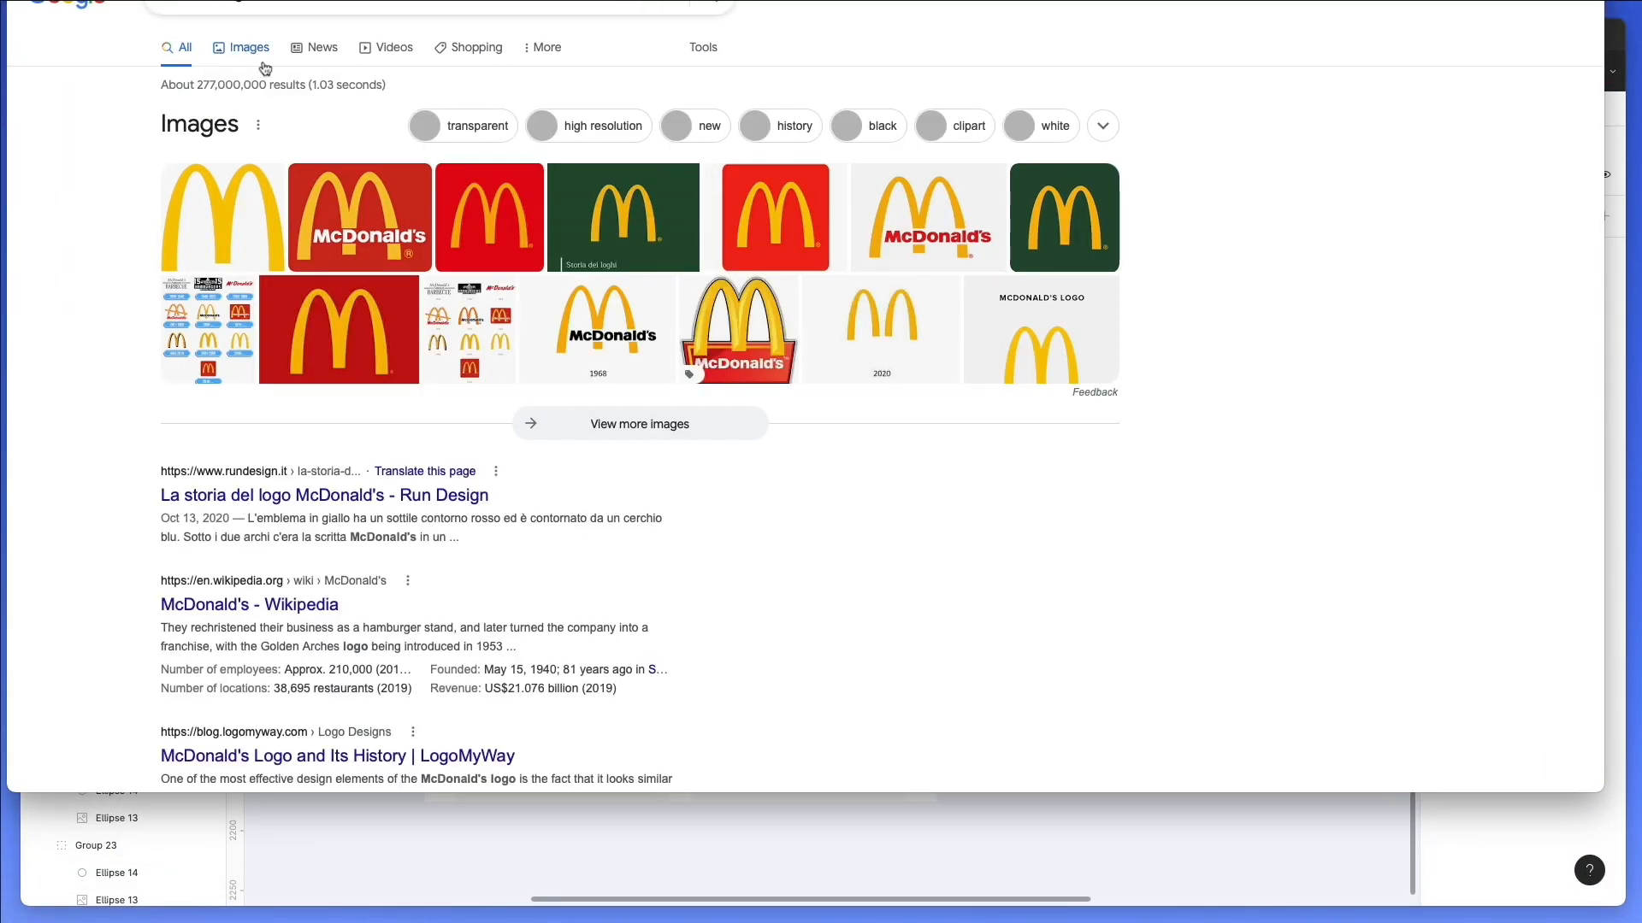
drag(332, 0, 366, 36)
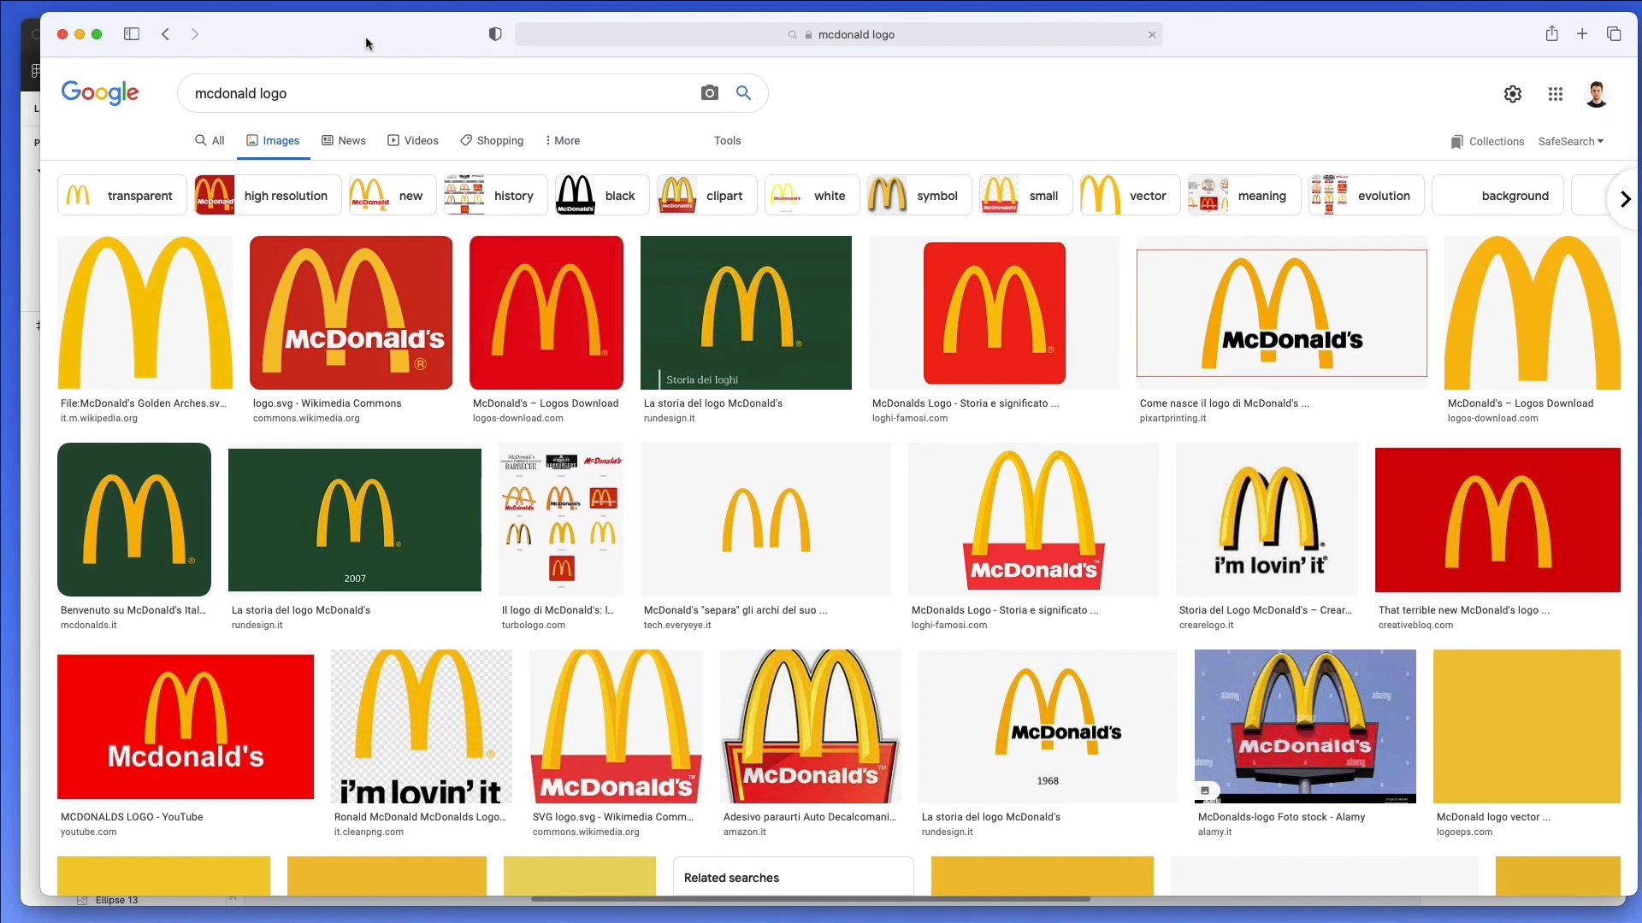
Copy the plain golden arches image without lettering from the first image result.
right_click(340, 286)
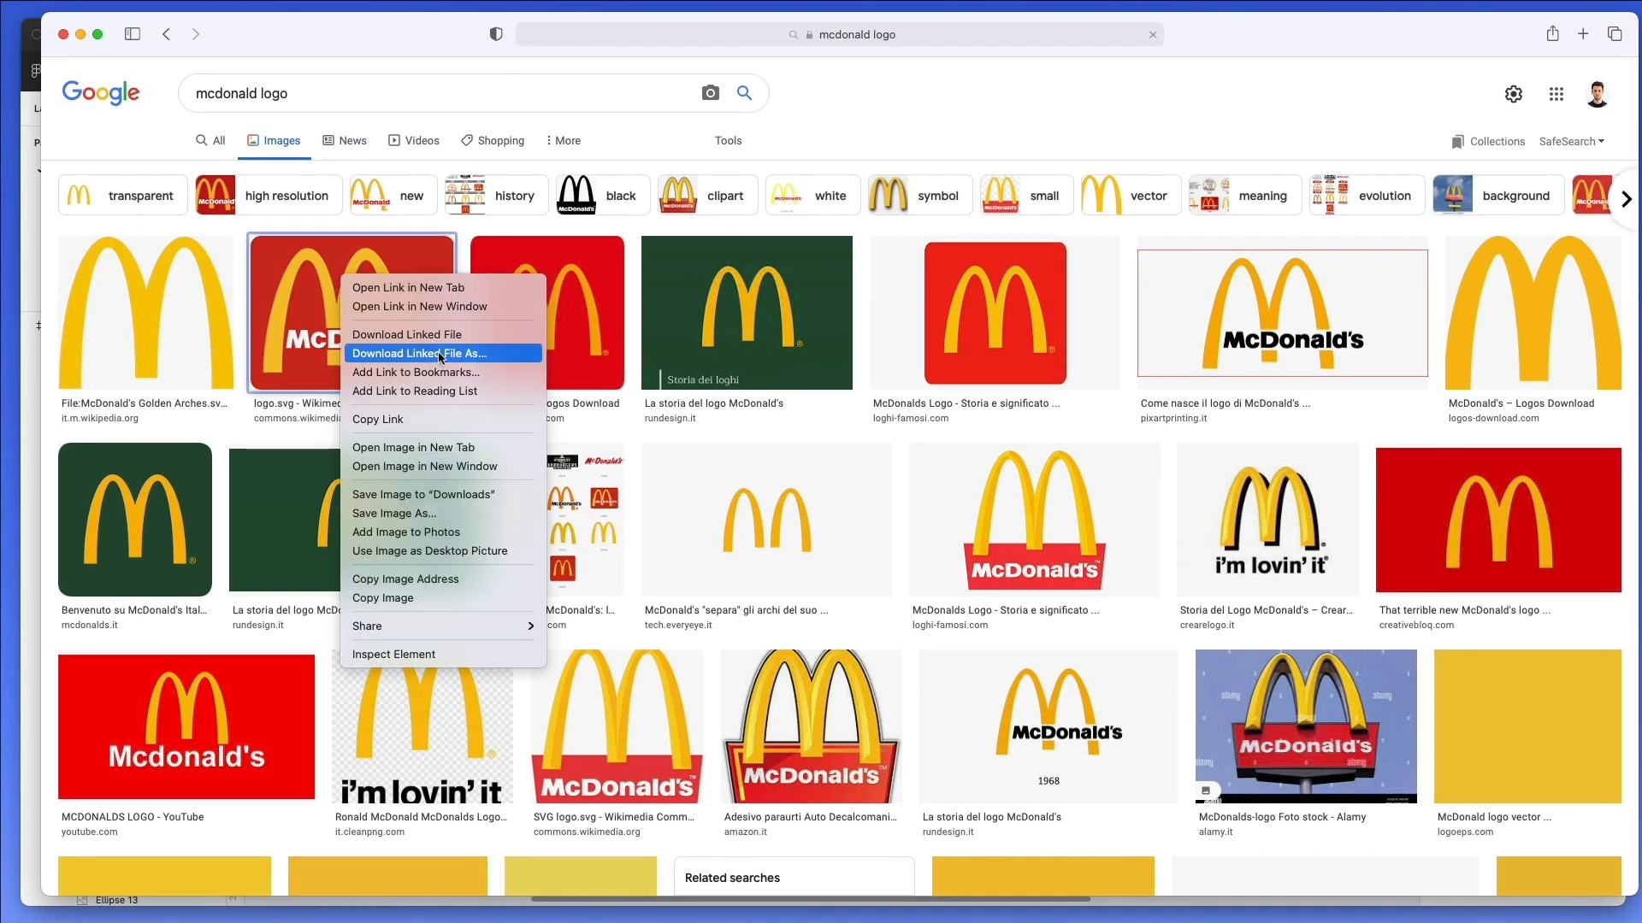
click(202, 285)
right_click(181, 278)
click(147, 303)
right_click(147, 300)
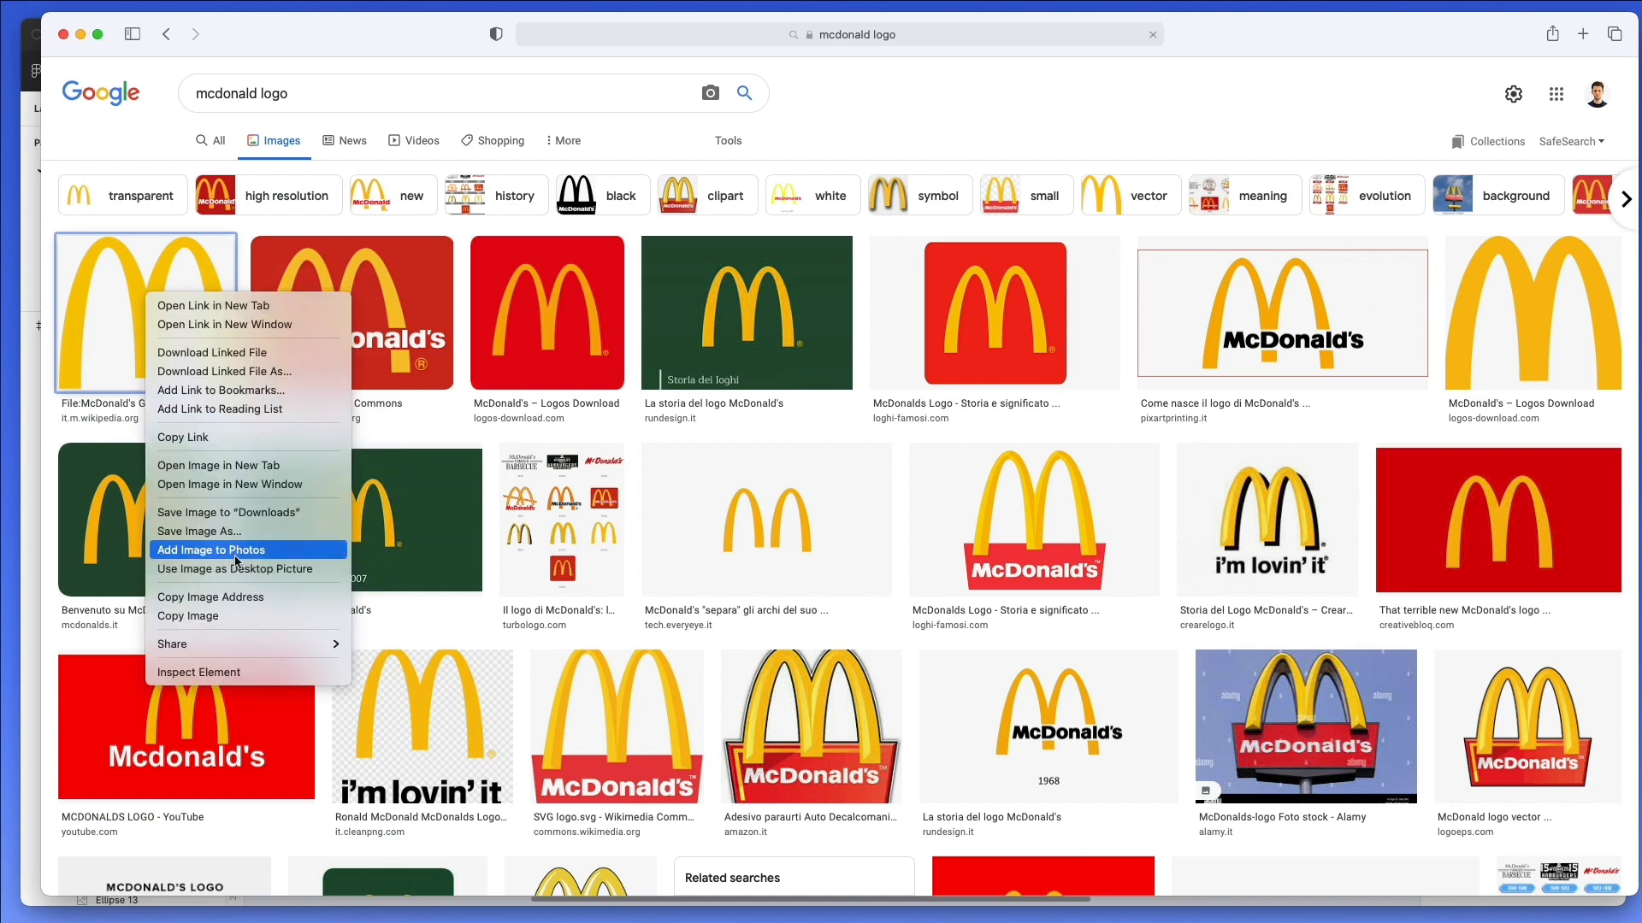
click(225, 615)
drag(1246, 51, 1641, 20)
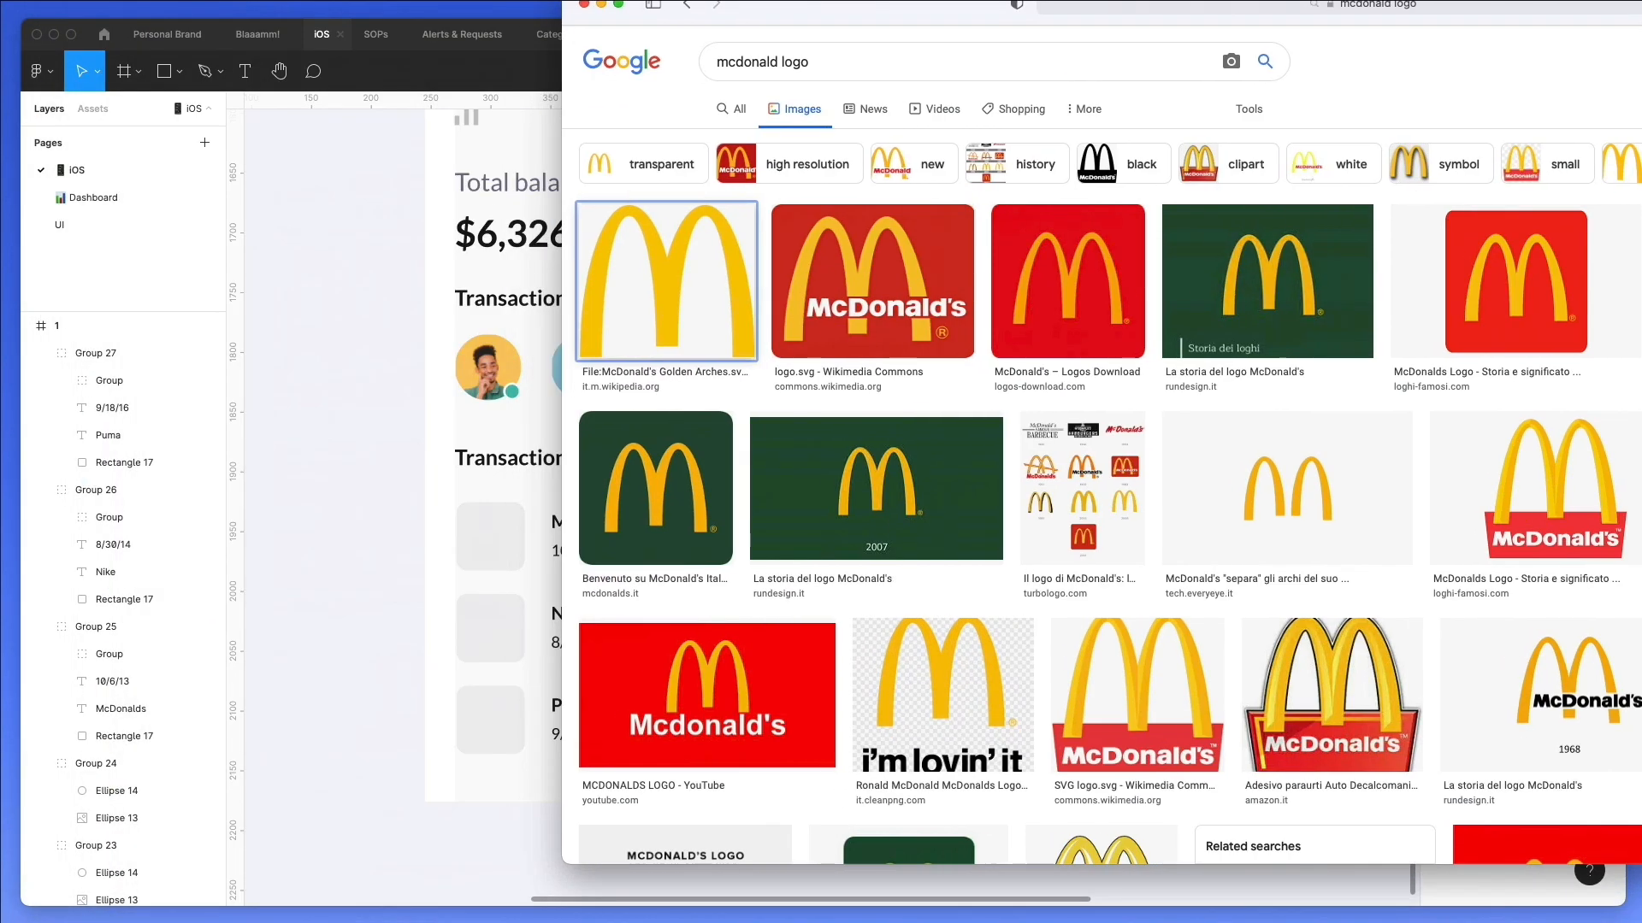
Back in Figma, paste the arches logo and fit it inside the McDonalds row's thumbnail at about 33 × 29.
click(395, 459)
key(super+v)
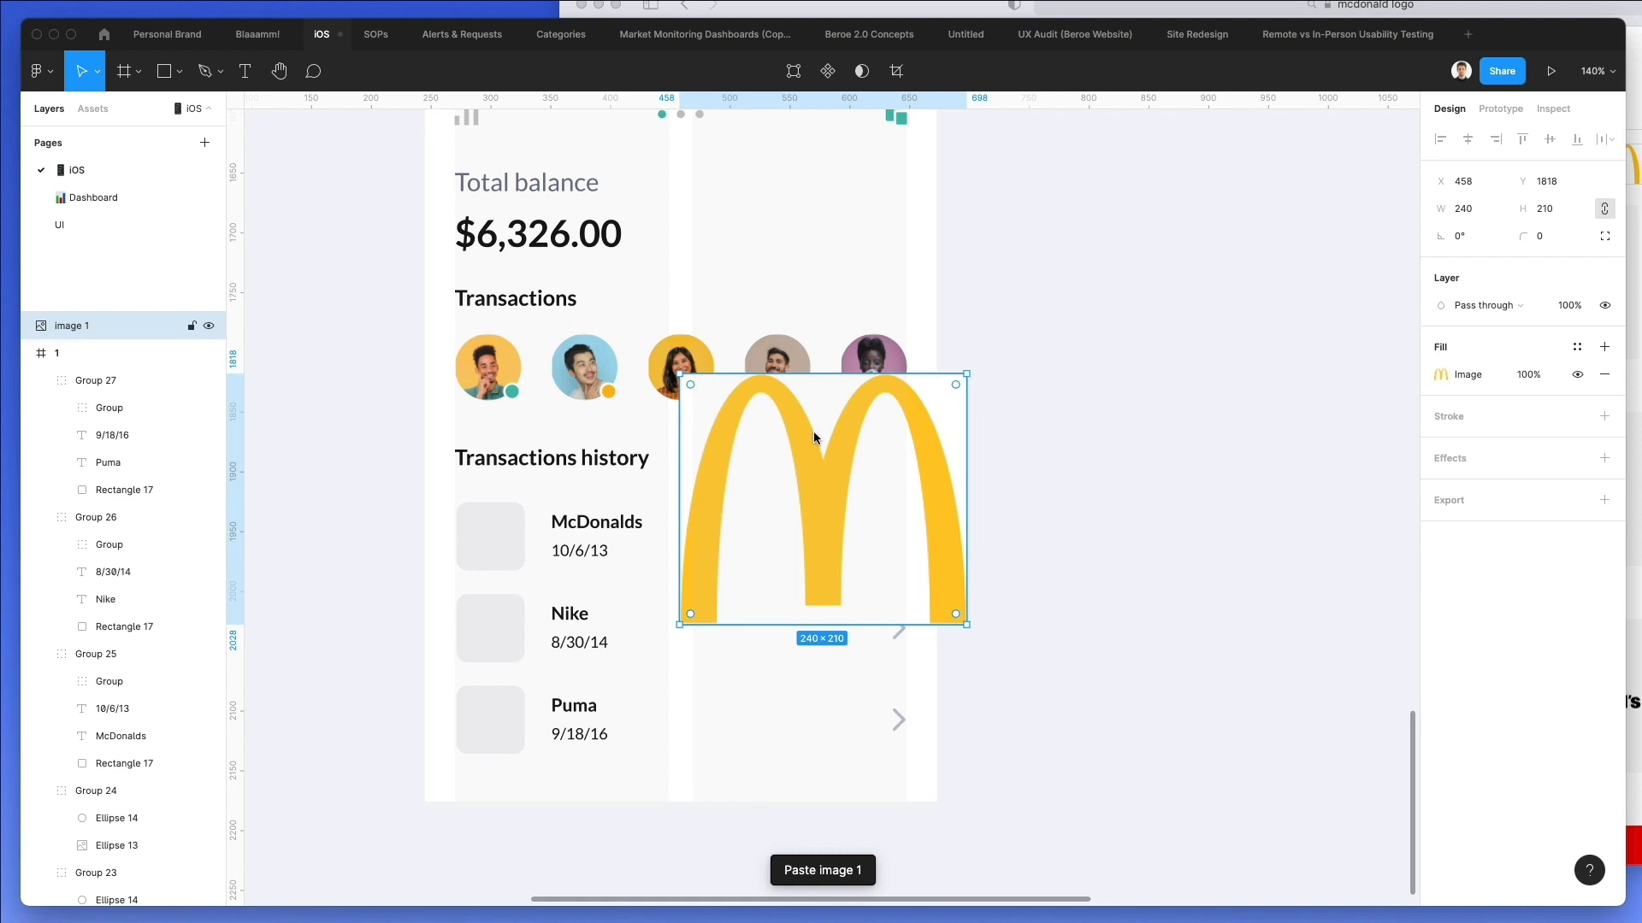
drag(812, 381, 499, 526)
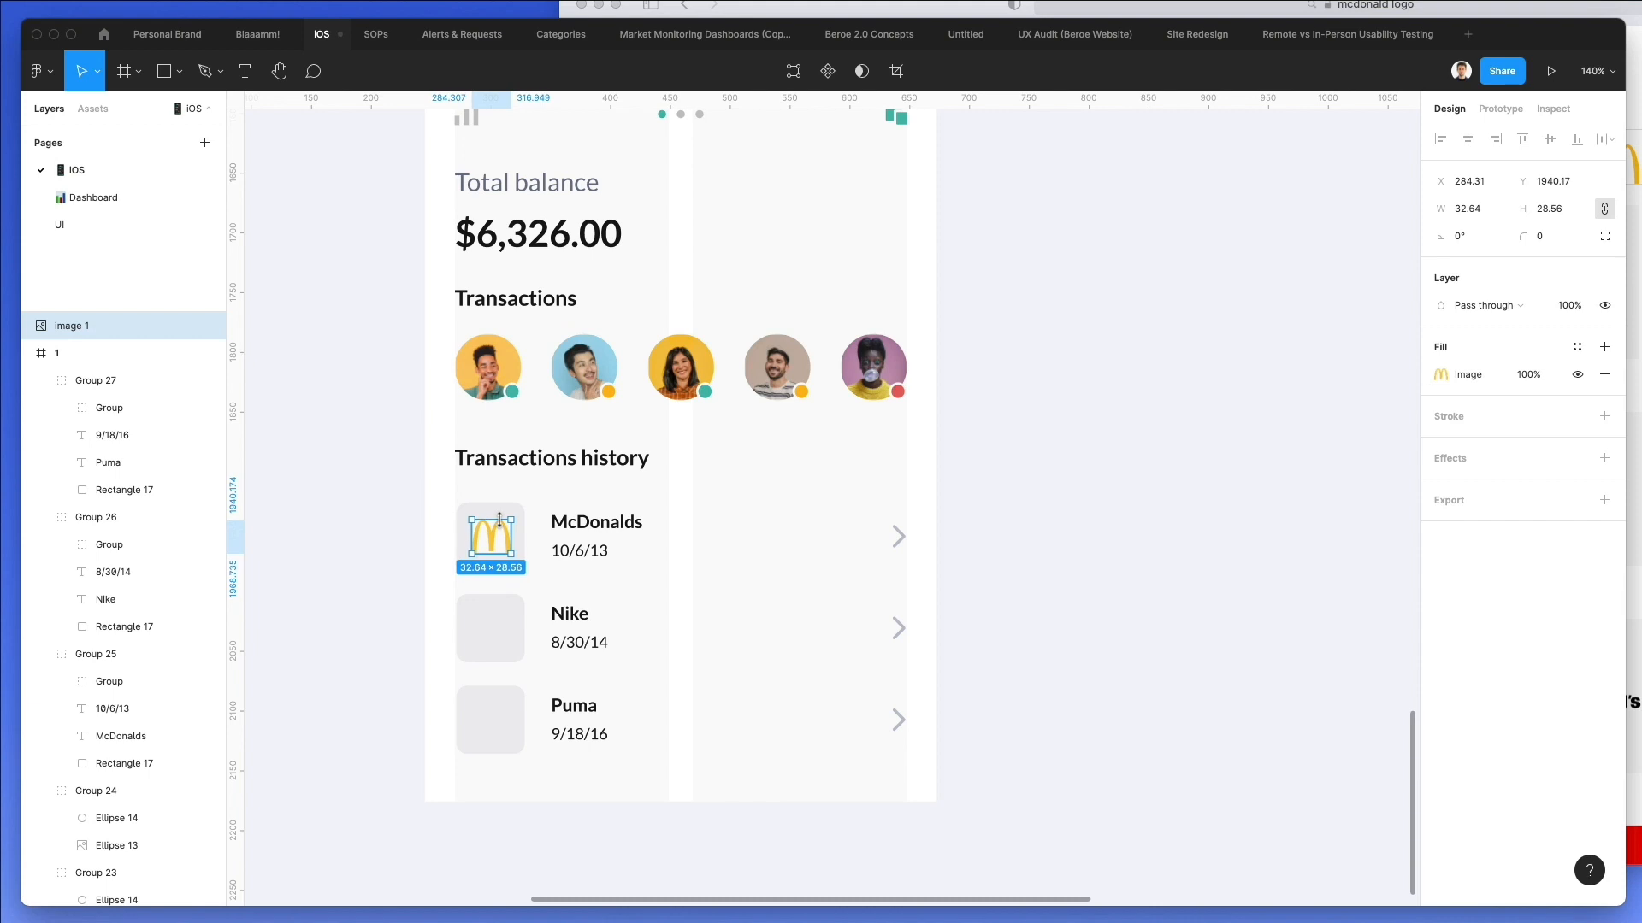
Switch to Safari and change the image search to "Nike logo".
double_click(574, 609)
double_click(575, 609)
click(1366, 10)
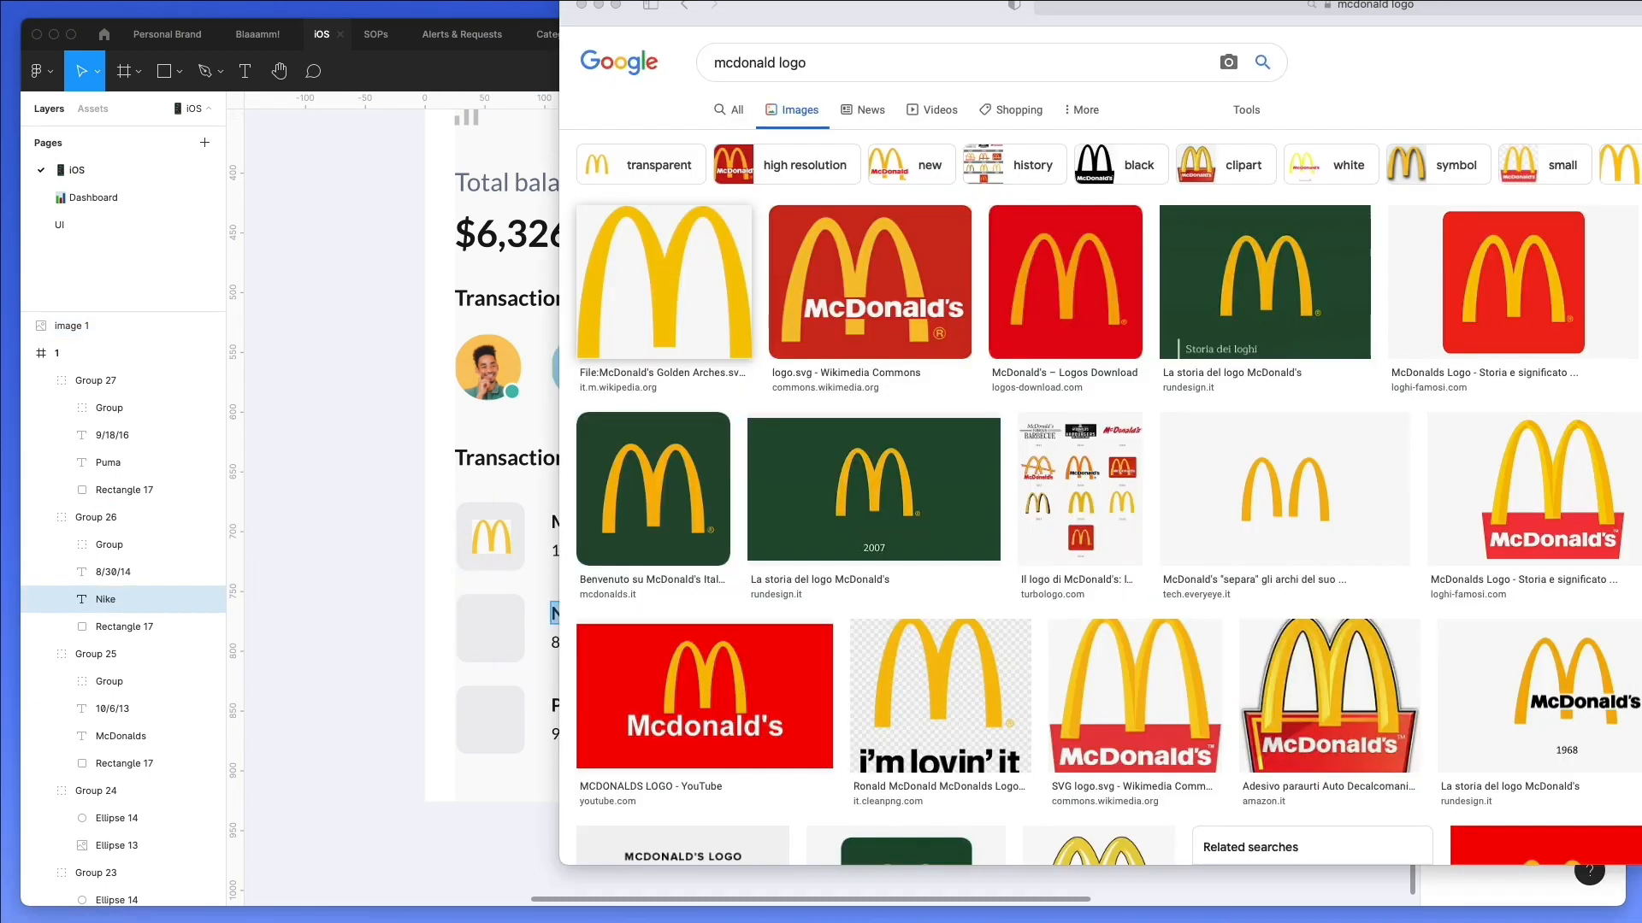
double_click(742, 70)
text(Nike)
key(Return)
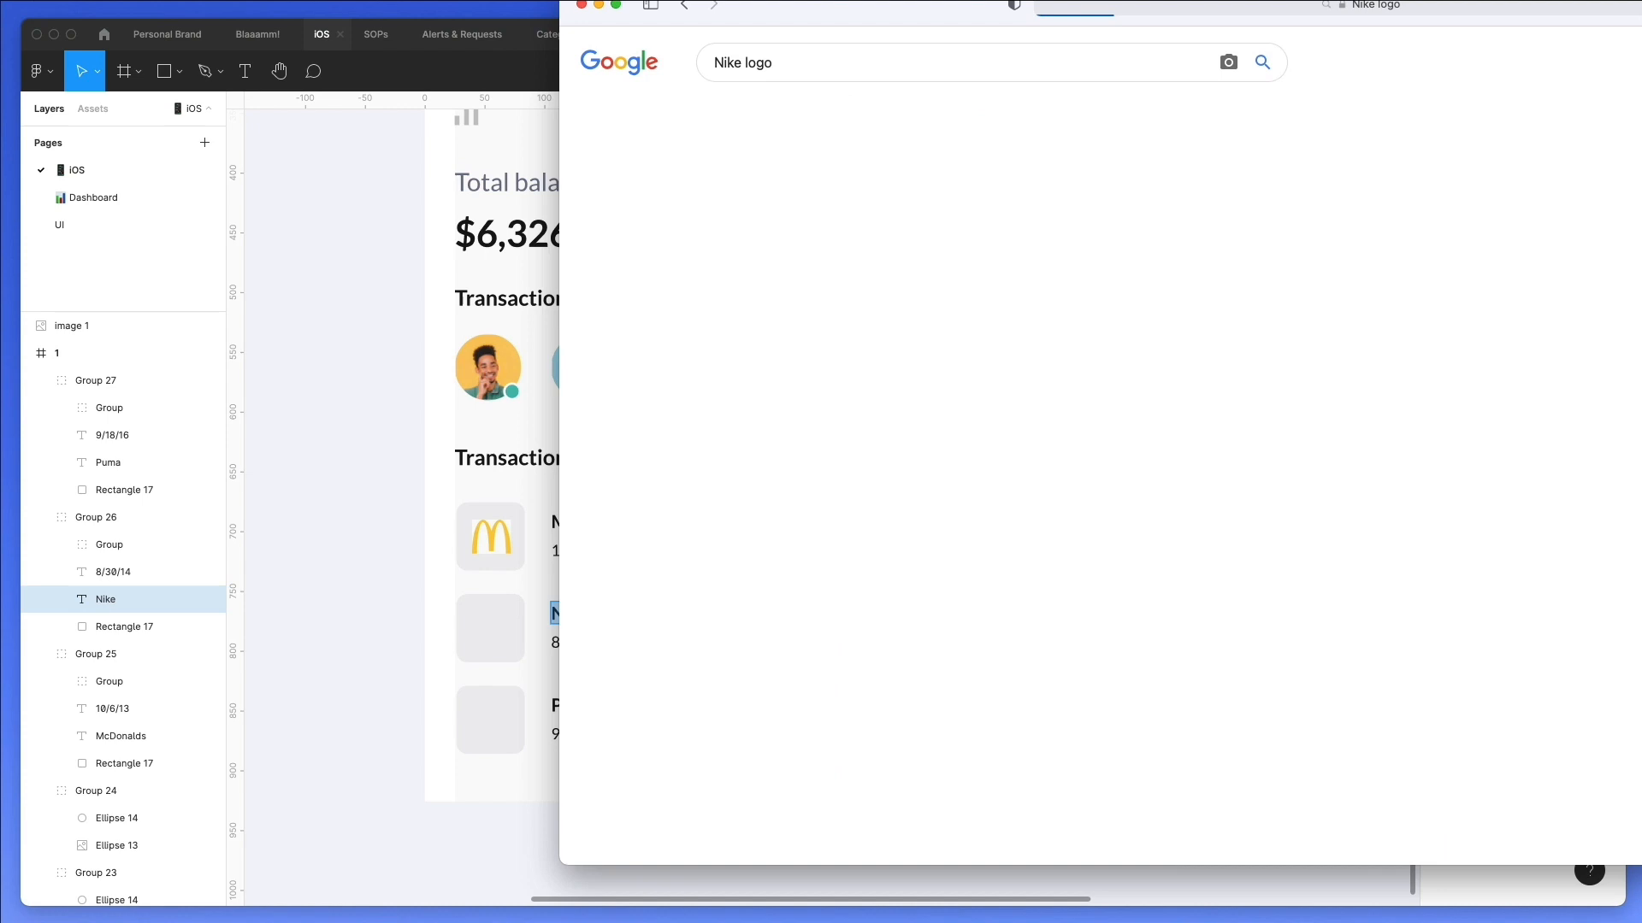
drag(841, 3, 850, 27)
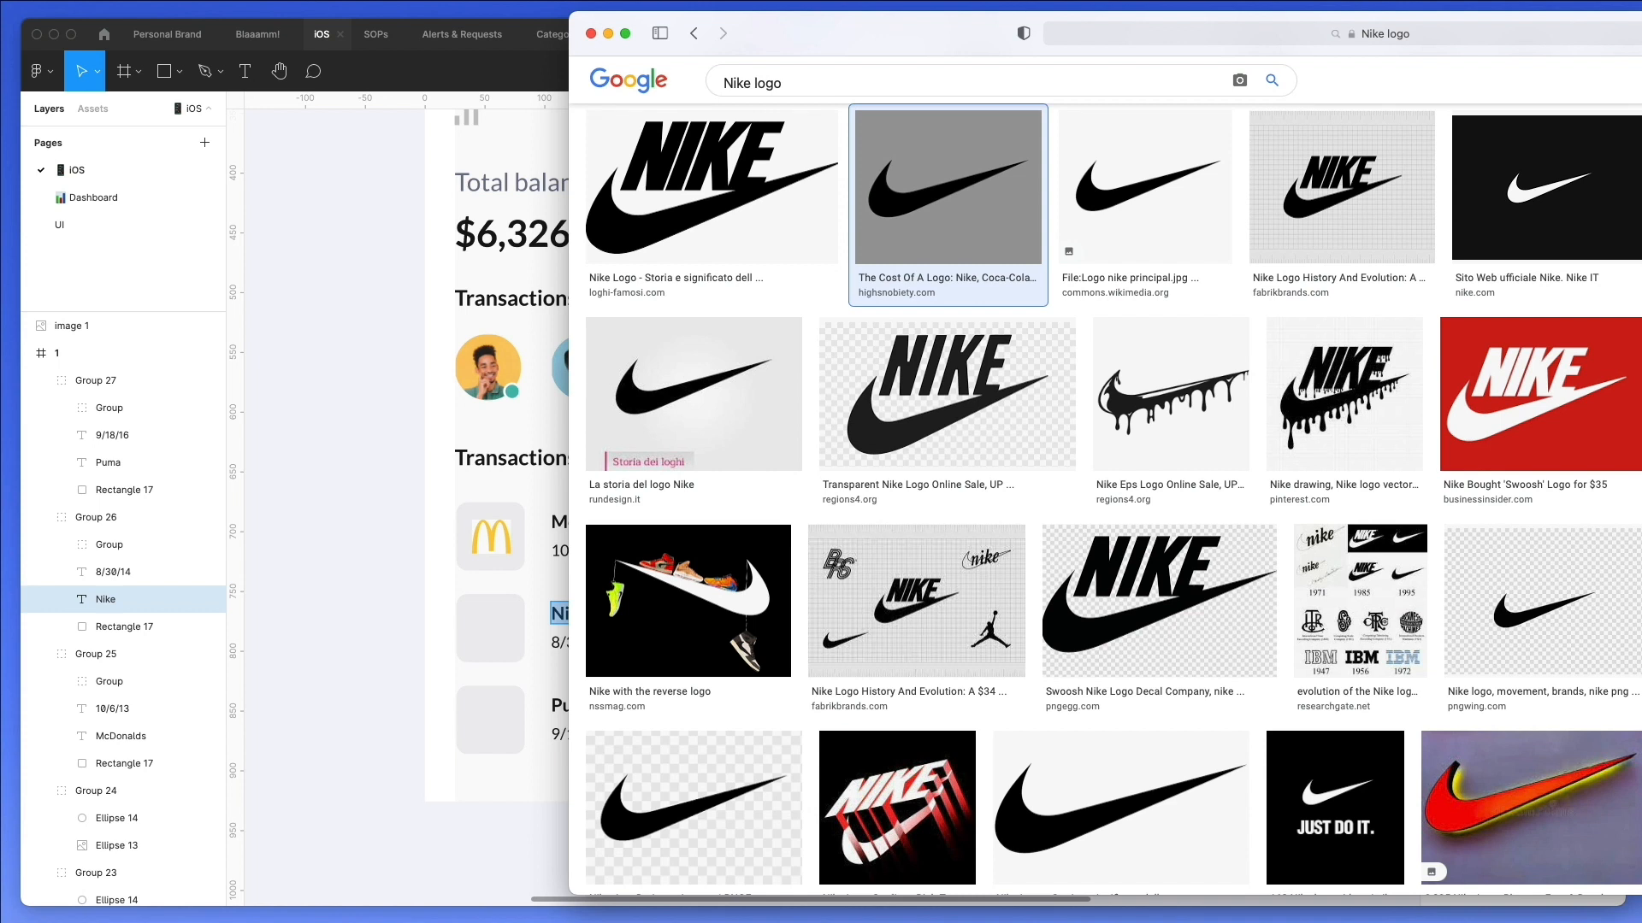
Copy the enlarged black Nike swoosh image from the Highsnobiety result.
drag(1641, 47, 1081, 145)
right_click(1077, 417)
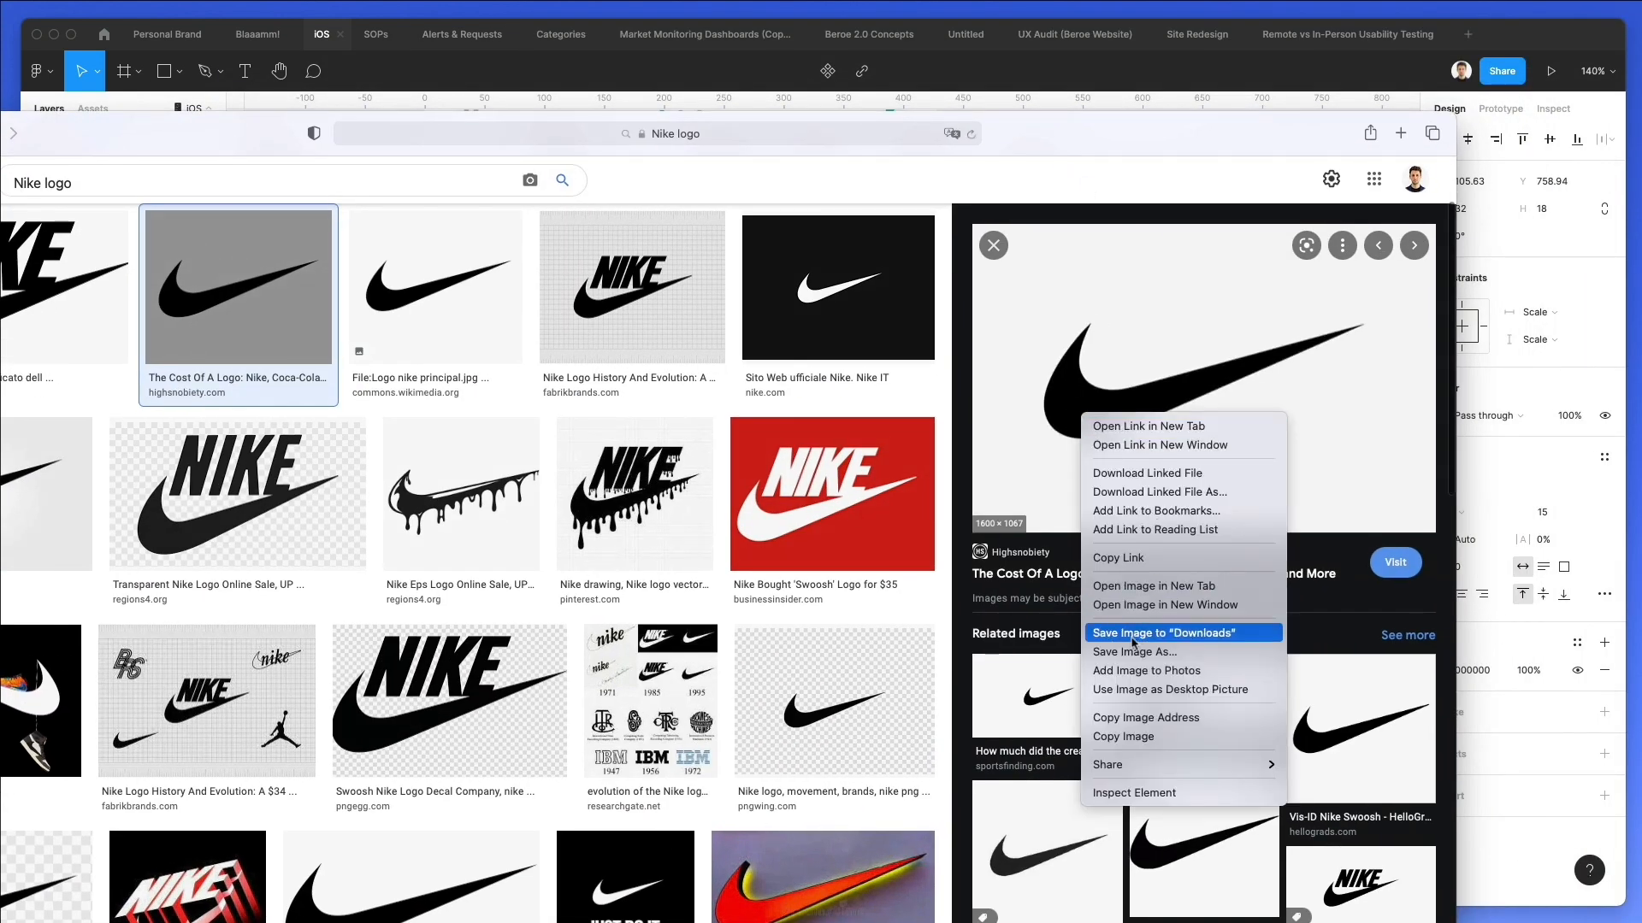
click(1123, 736)
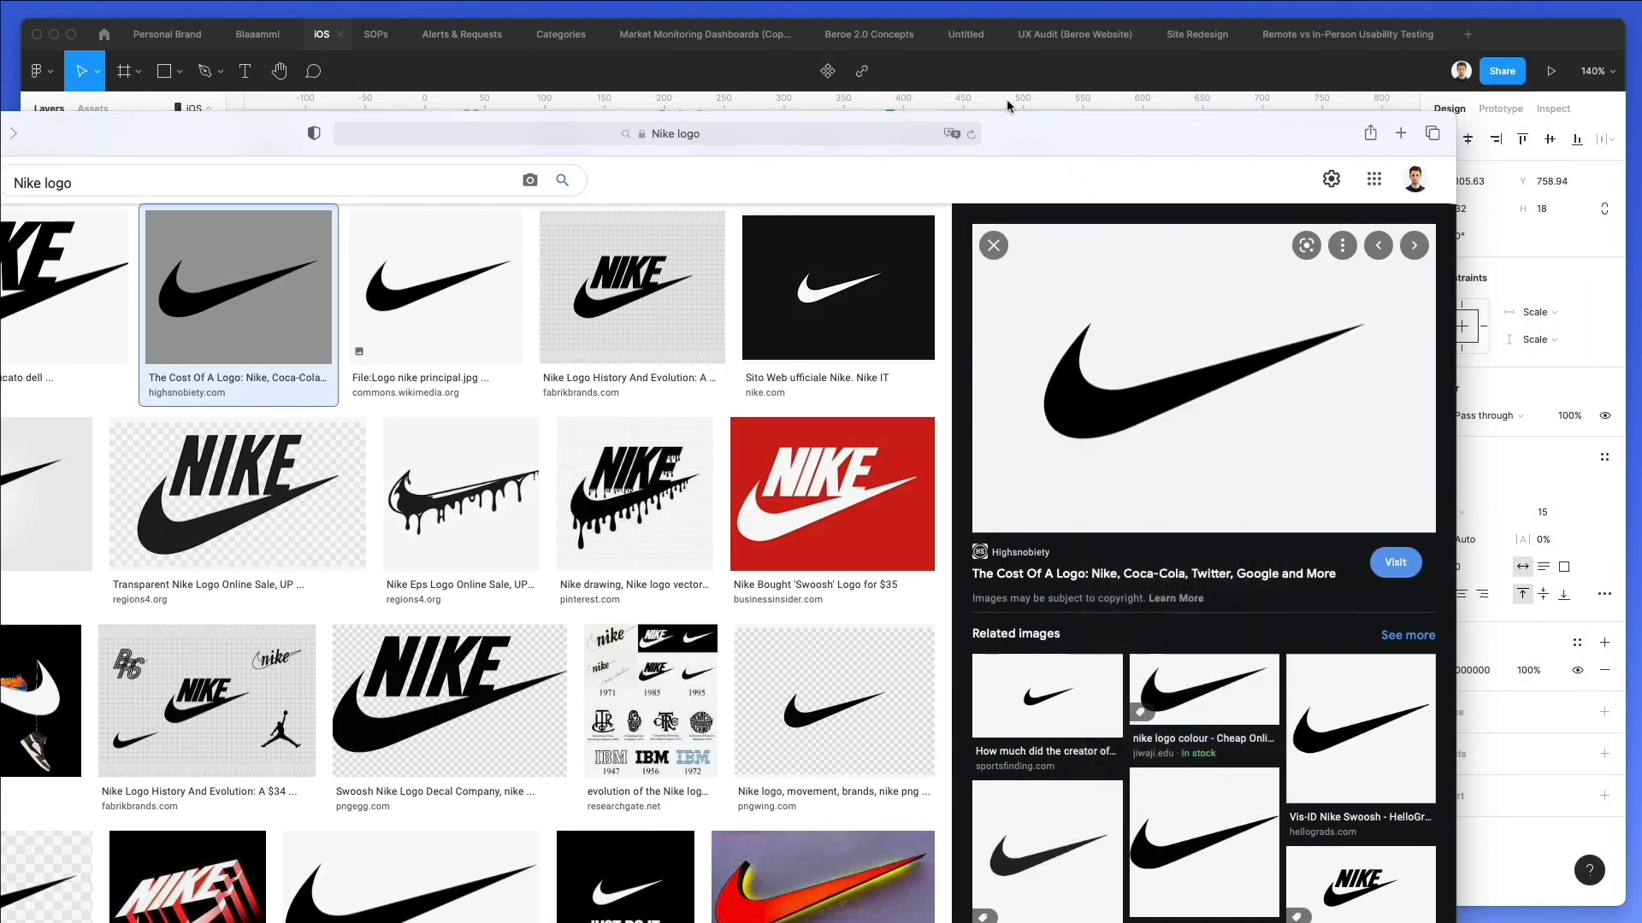
Return to Figma, paste the swoosh and fit it inside the Nike row's thumbnail at about 50 × 33.
key(super+Tab)
key(Escape)
key(Escape)
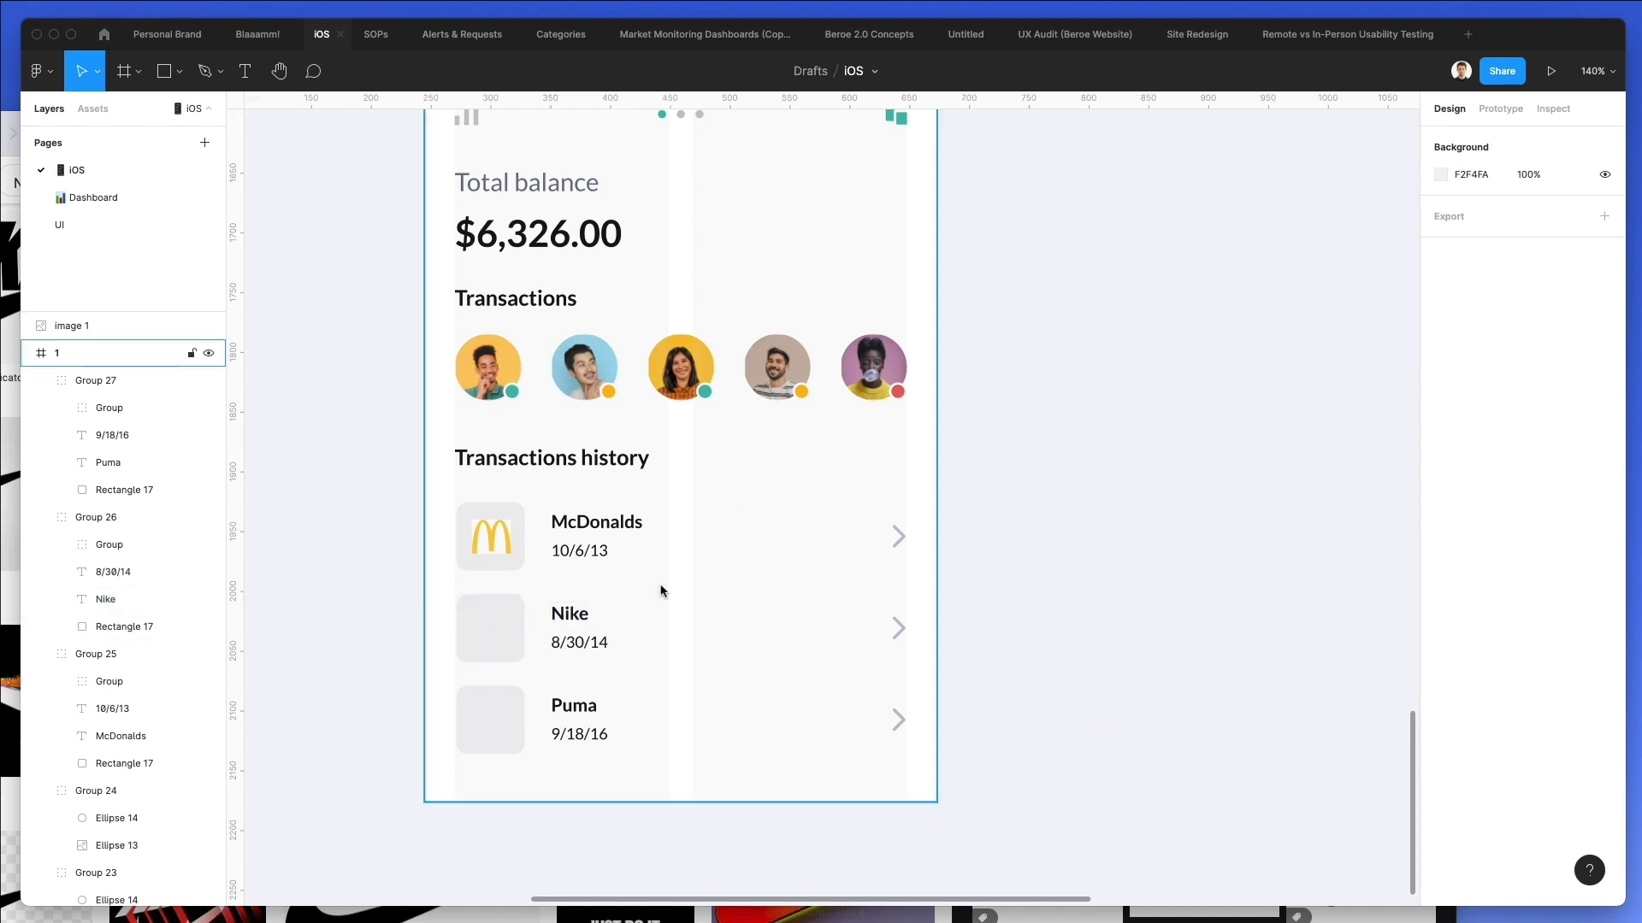
key(super+v)
drag(737, 150, 435, 569)
Move the McDonalds and Nike logo image layers into frame 1.
scroll(813, 572, up, 5)
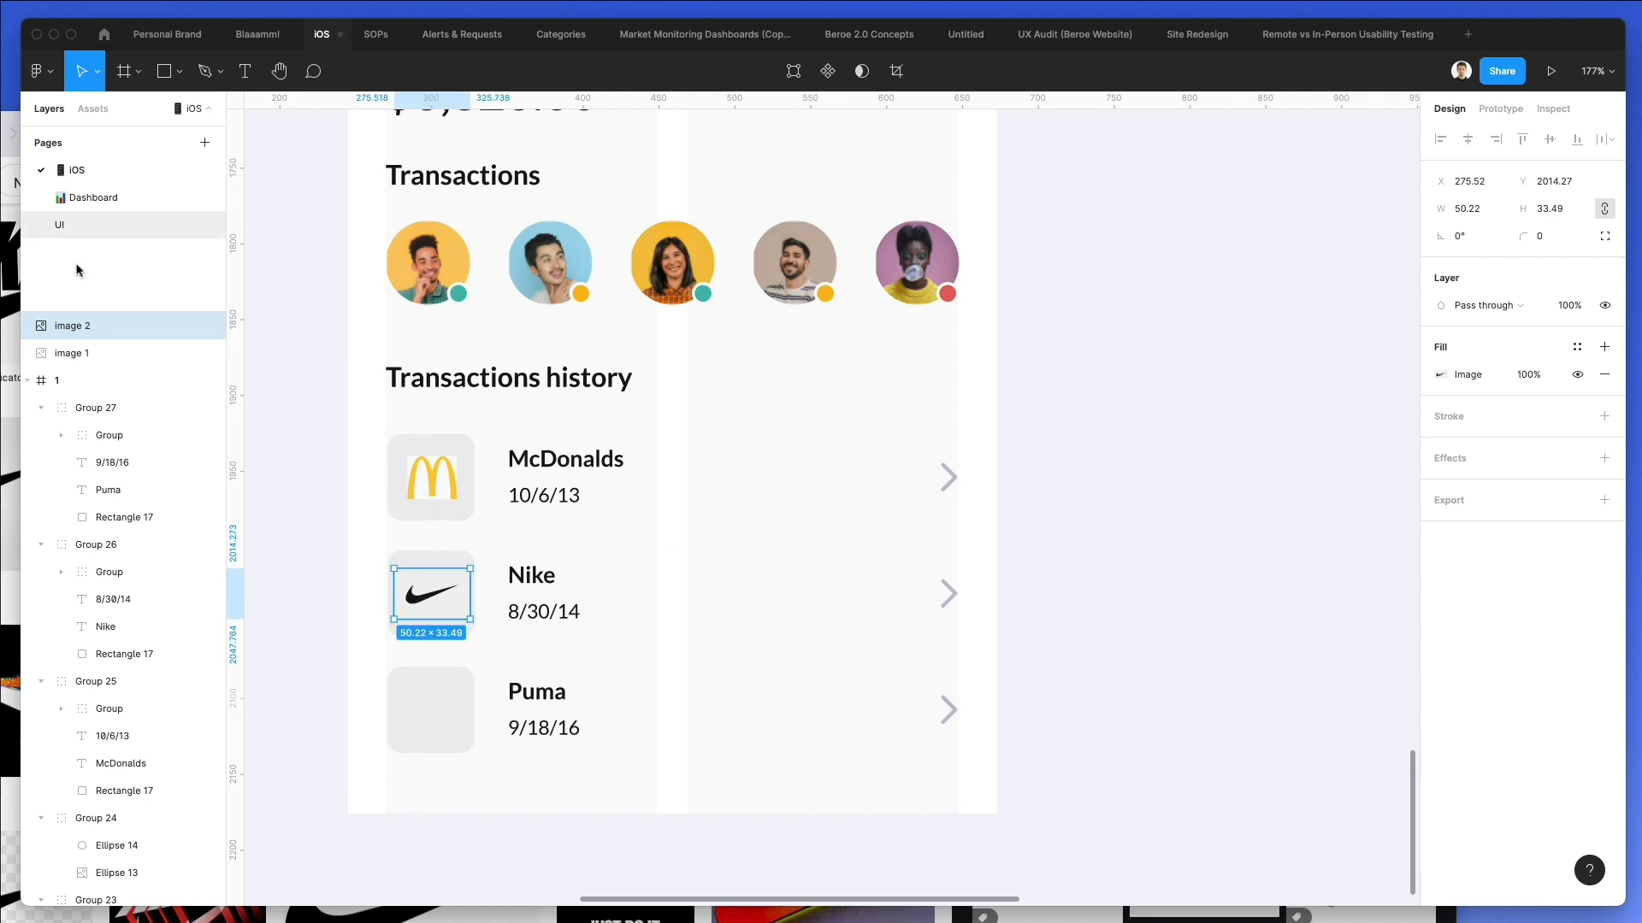
shift+click(66, 351)
drag(89, 352, 82, 385)
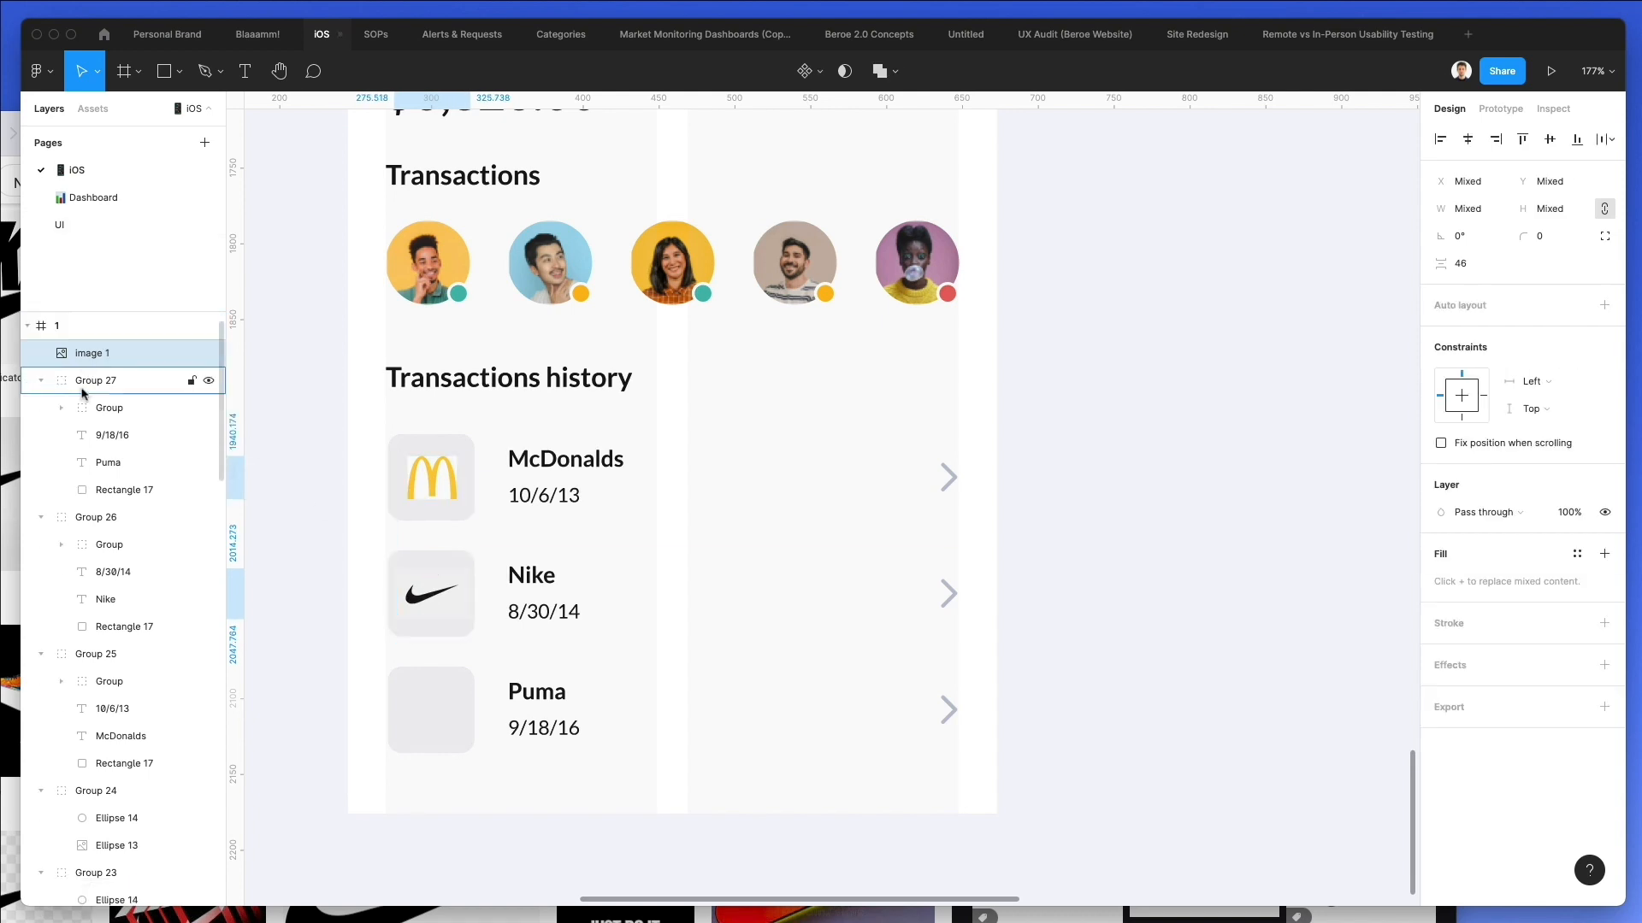
Copy the third row's title and search Google Images in Safari for "Puma logo".
double_click(525, 688)
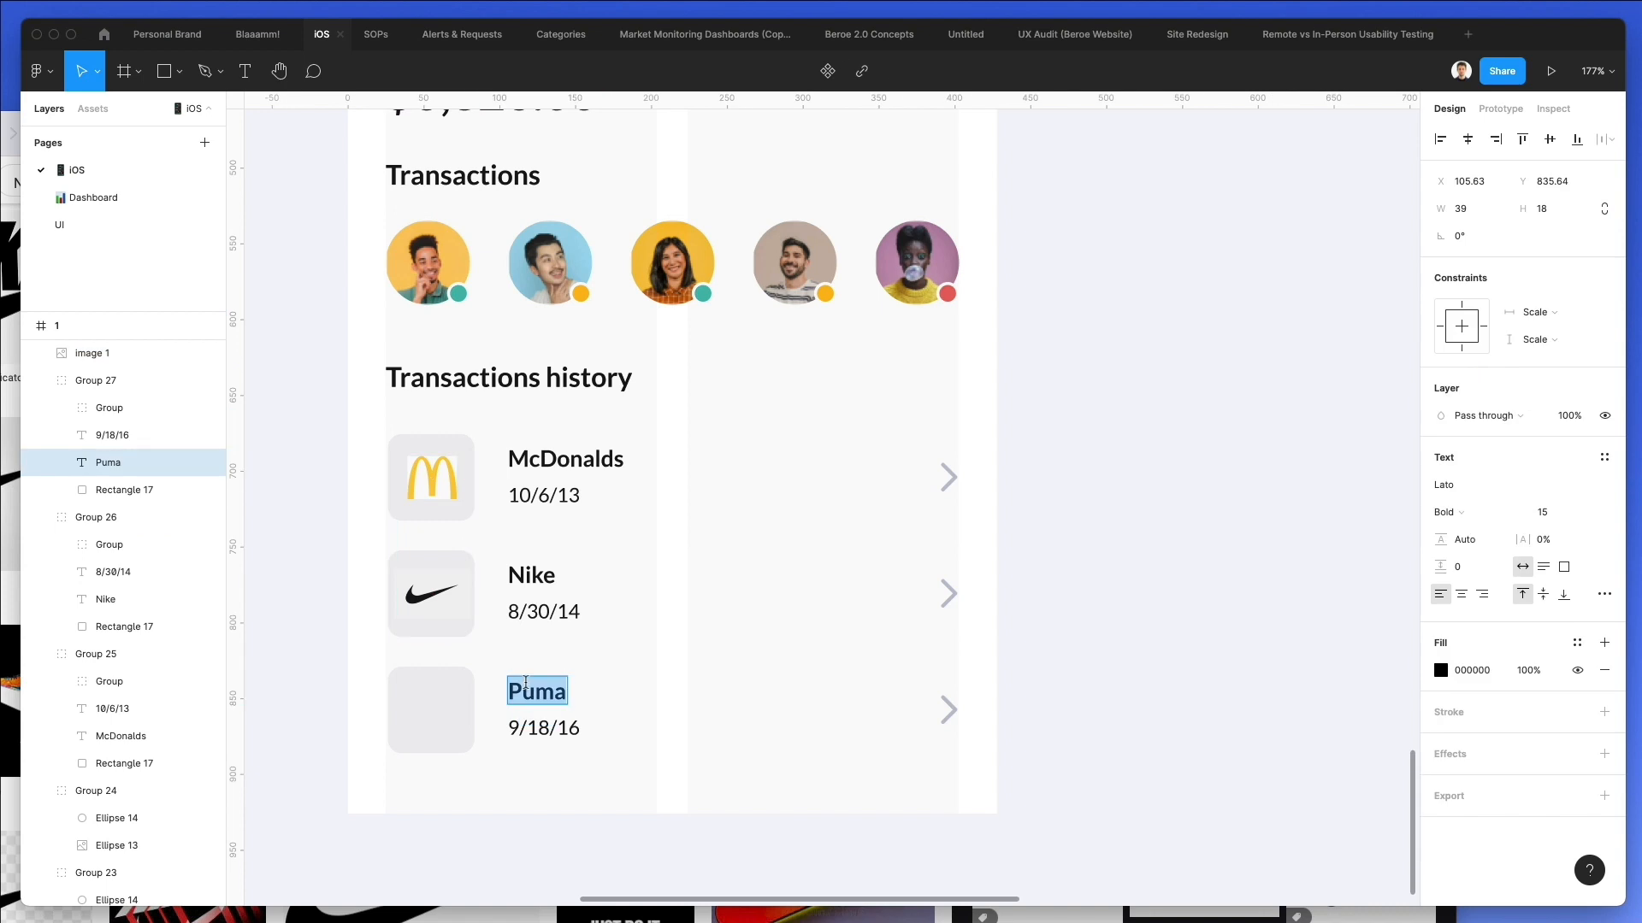
click(10, 496)
double_click(24, 182)
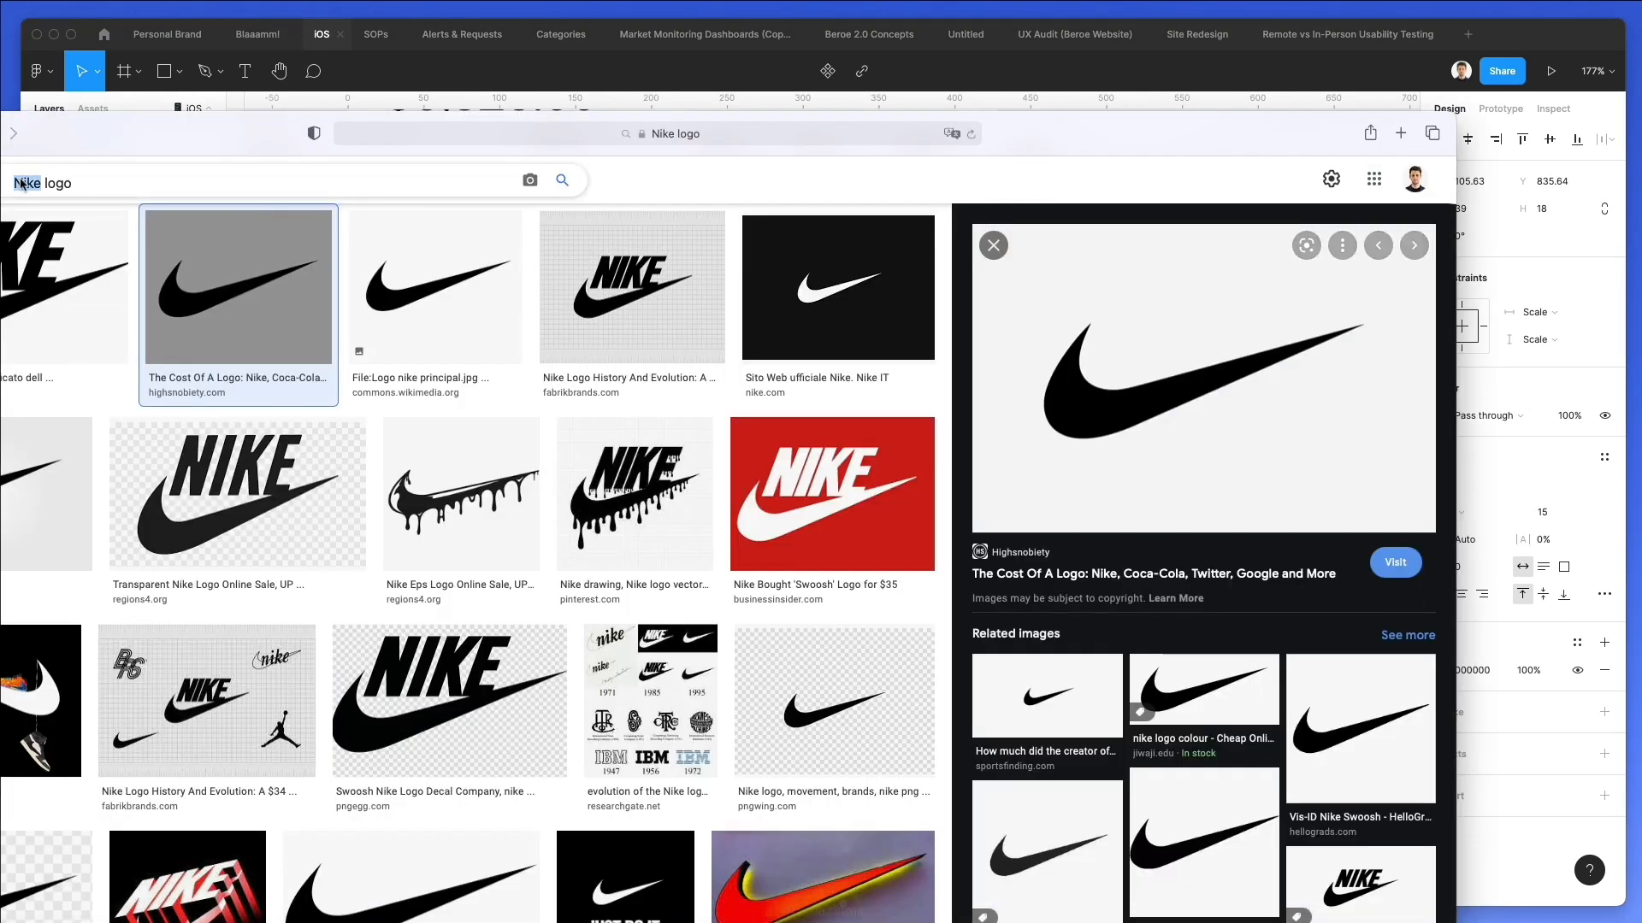
key(super+v)
key(Return)
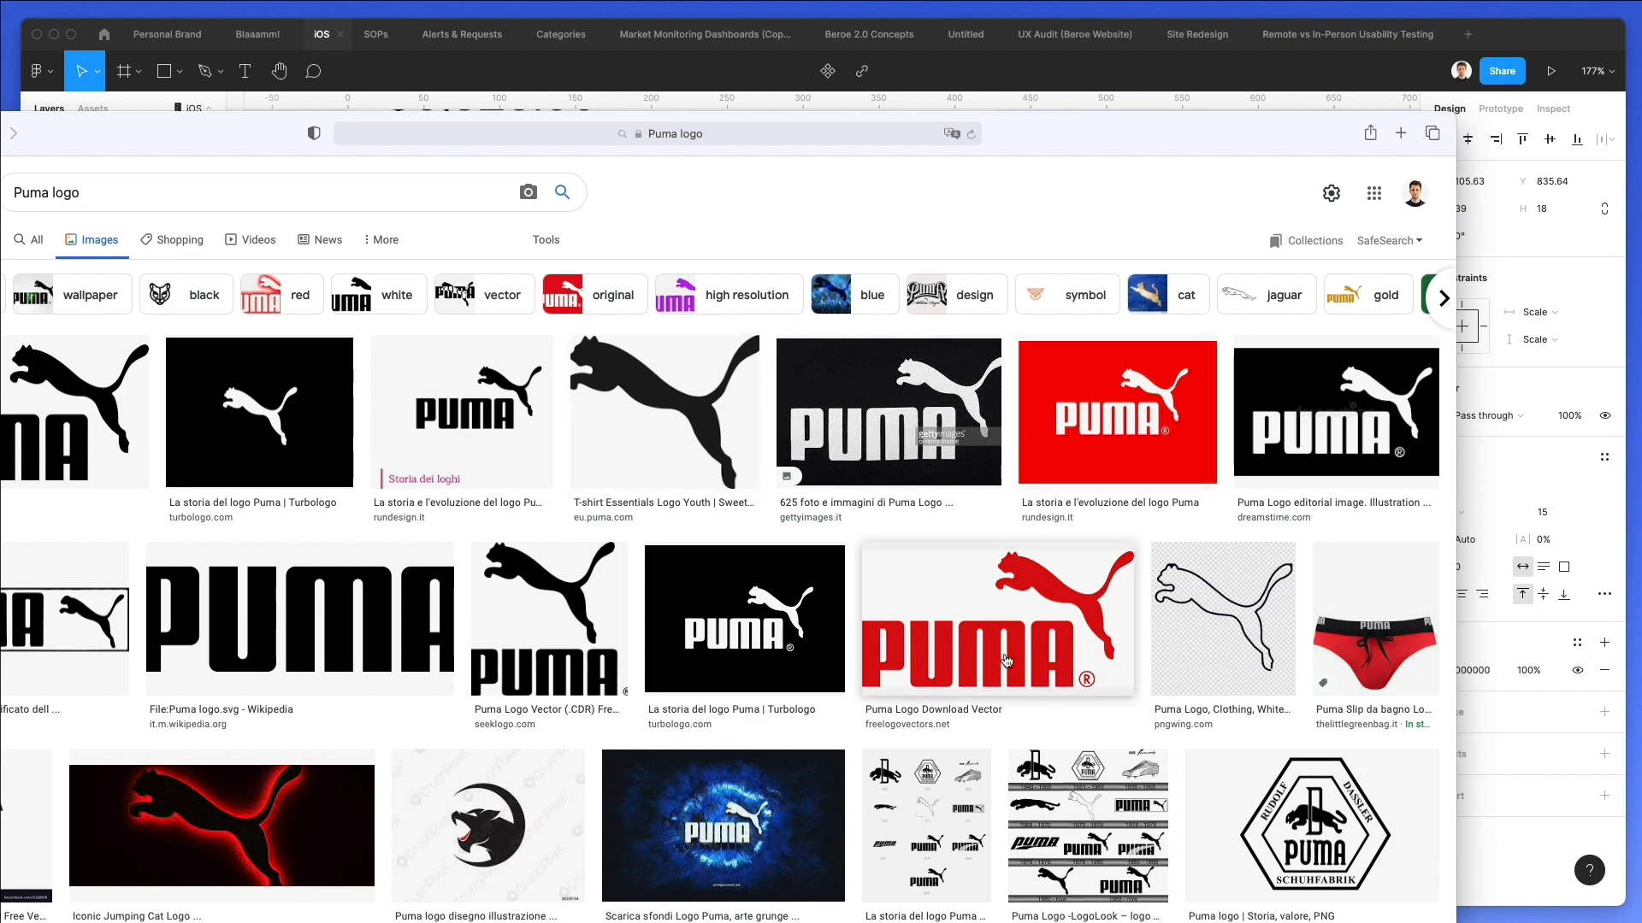
Open the red Puma logo result from freelogovectors.net and copy its image.
click(1006, 661)
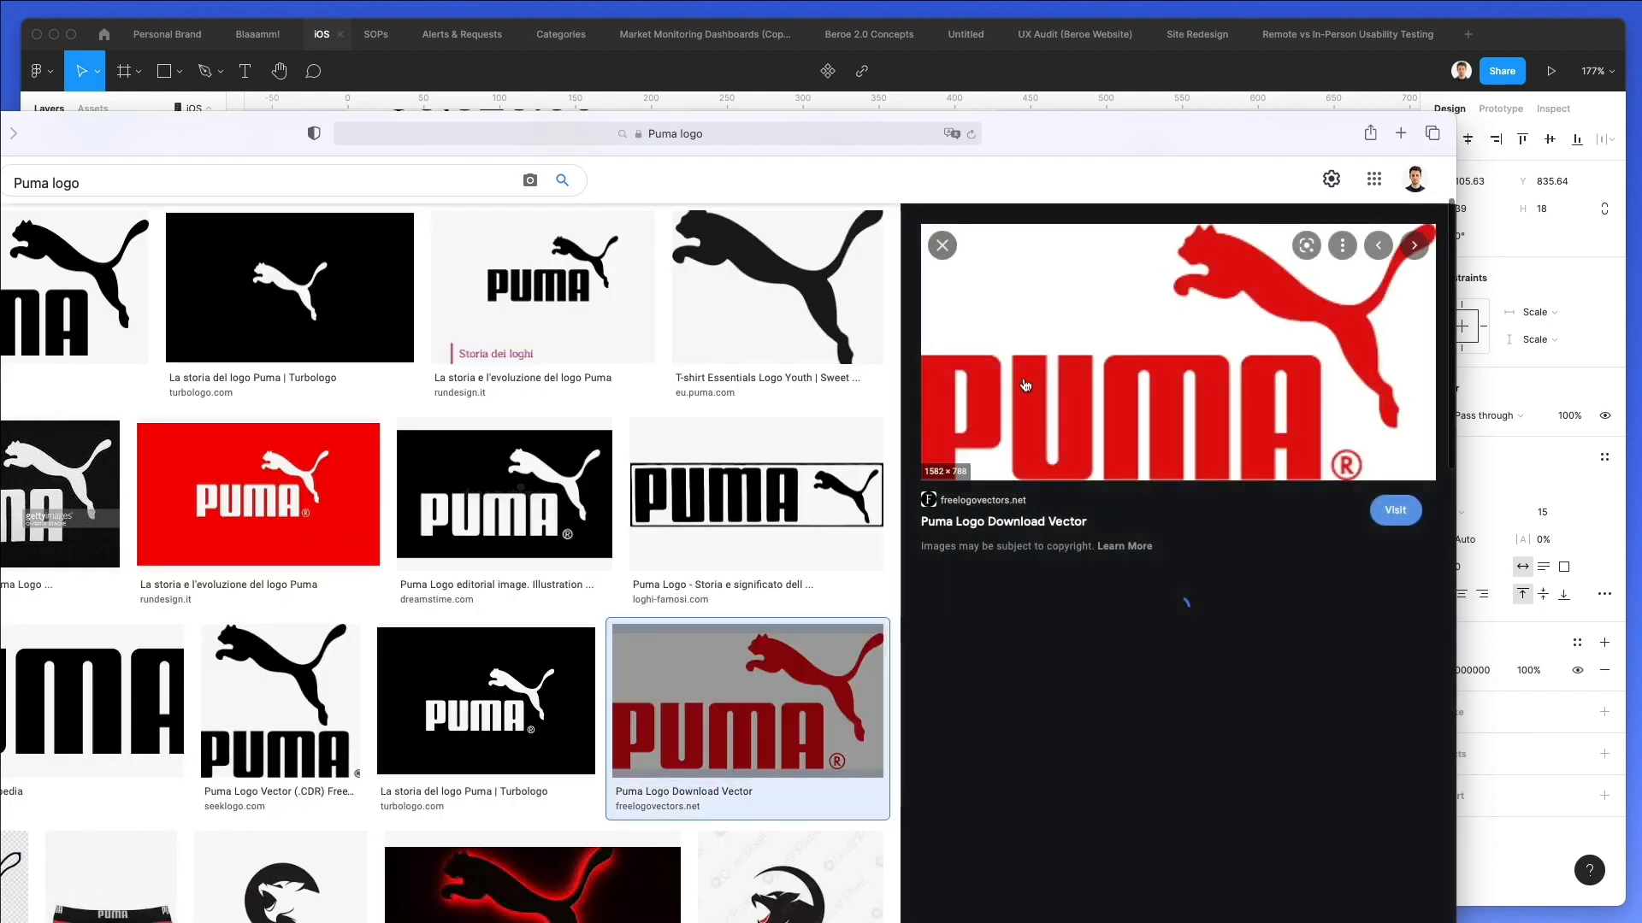
right_click(1138, 378)
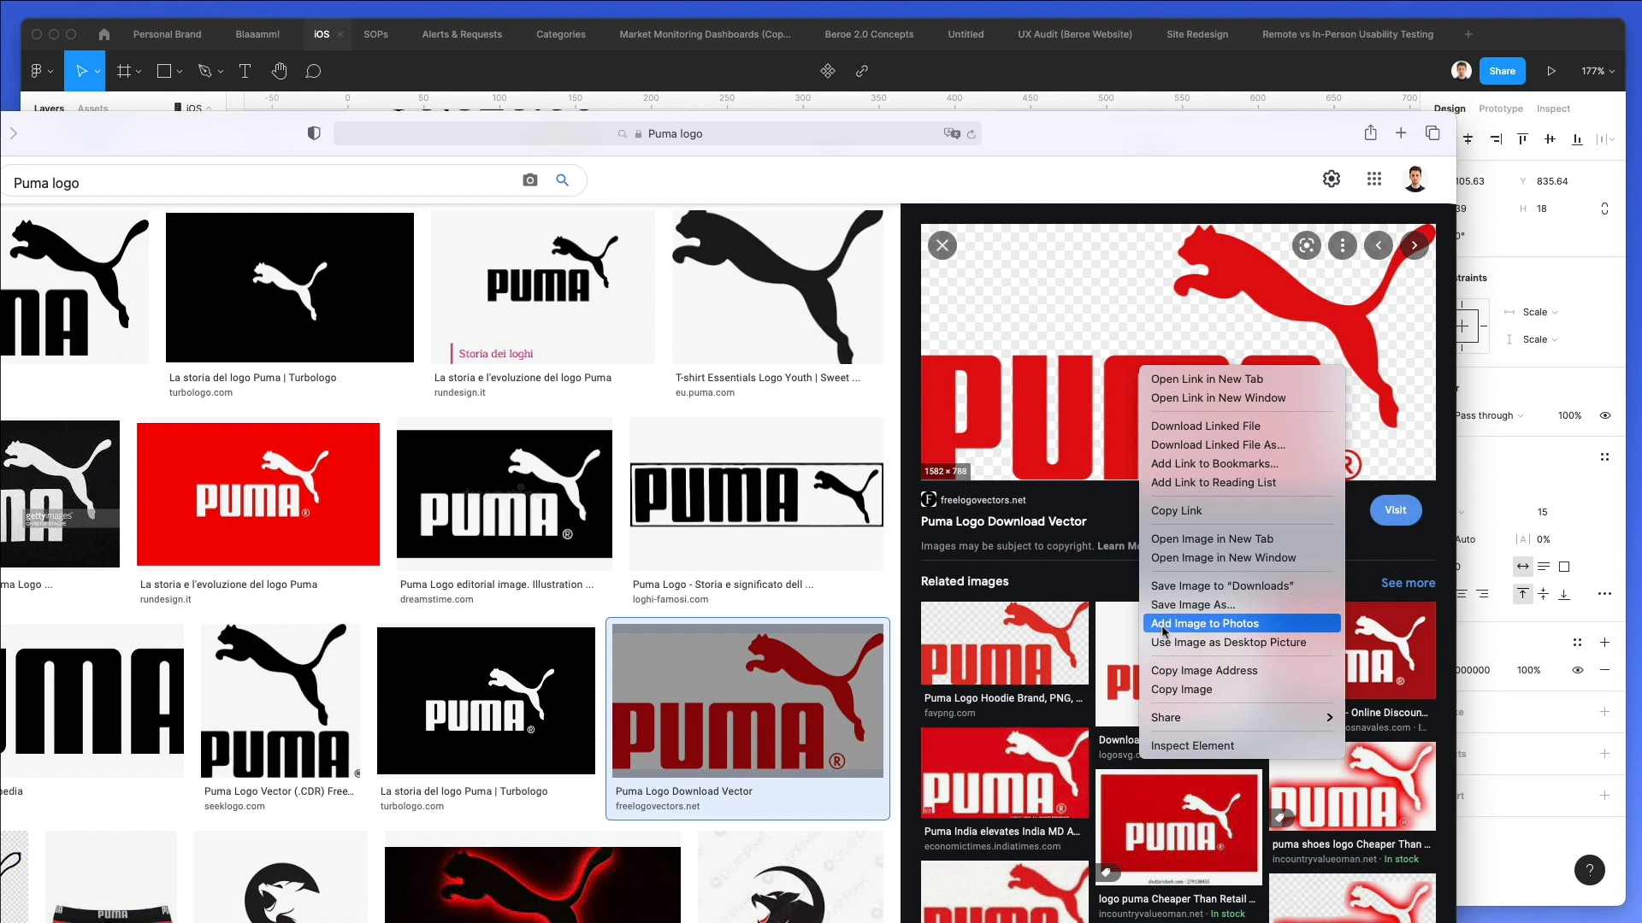
click(1169, 689)
In Figma, try the pasted Puma logo at about 69 × 34 over the third row's thumbnail and delete it.
key(super+Tab)
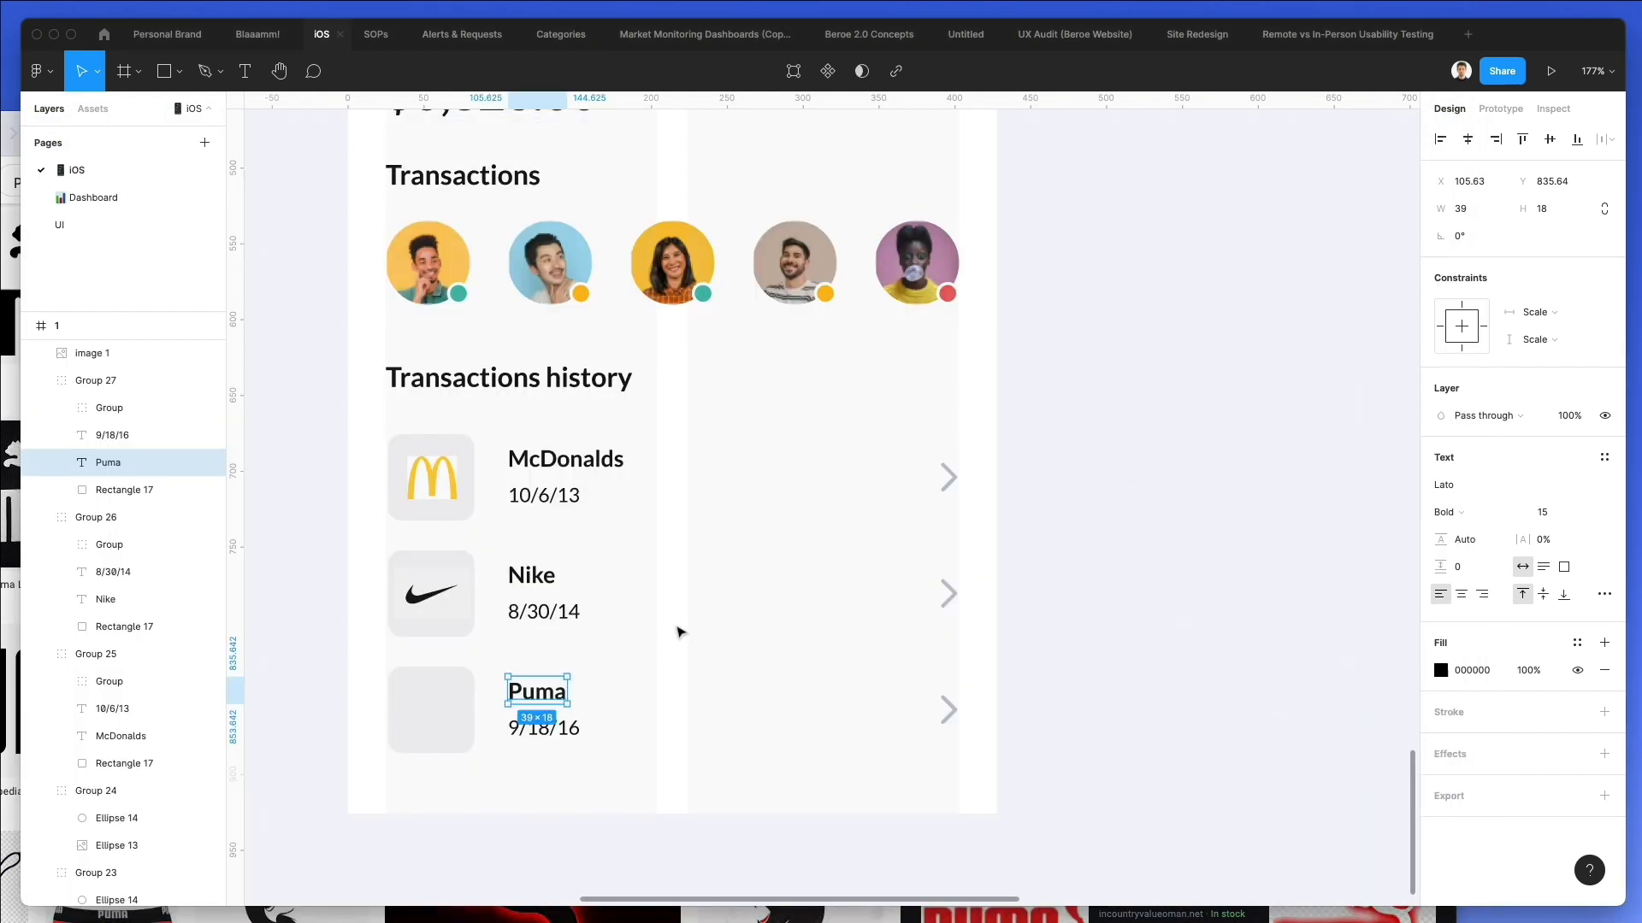
click(993, 628)
key(super+v)
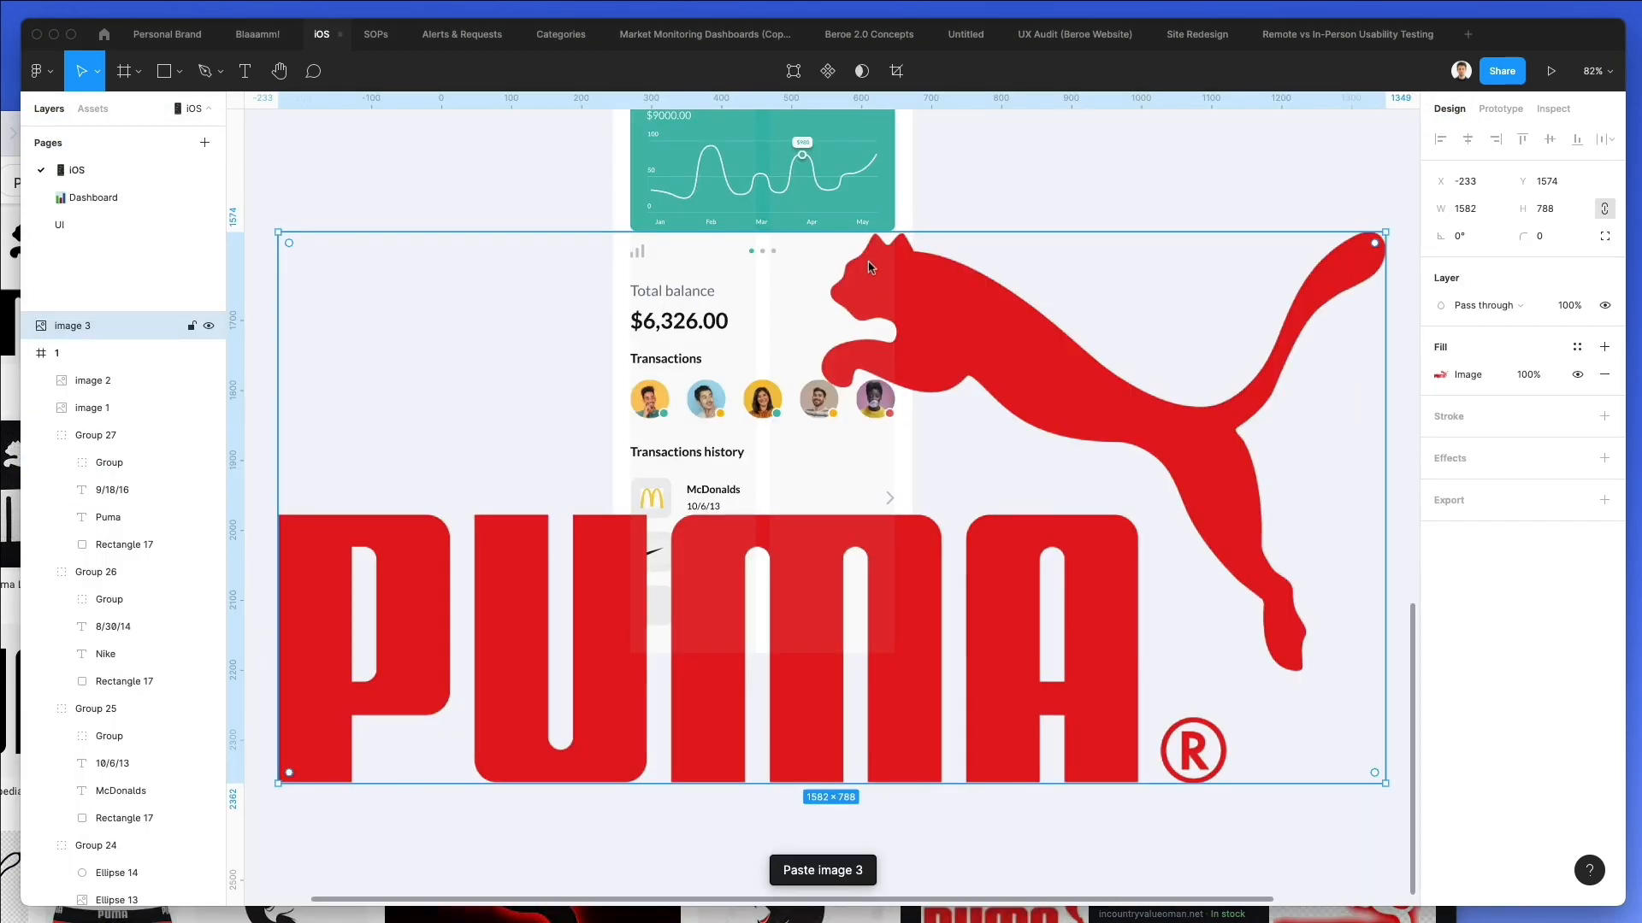
drag(858, 237, 656, 599)
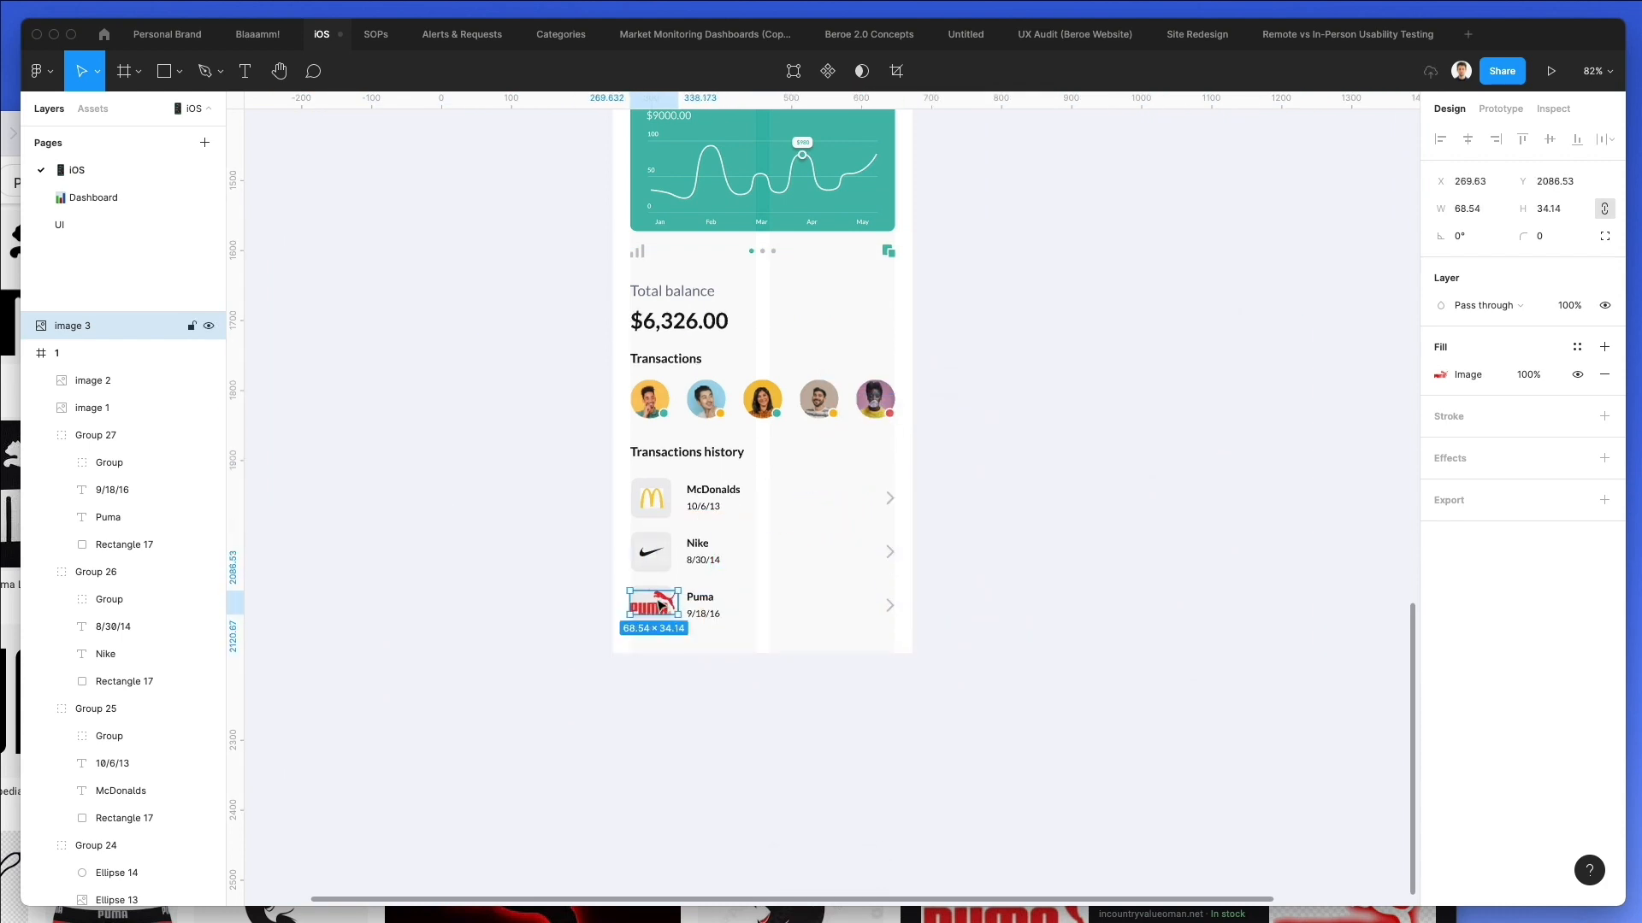
scroll(655, 598, up, 5)
scroll(656, 598, up, 2)
key(Delete)
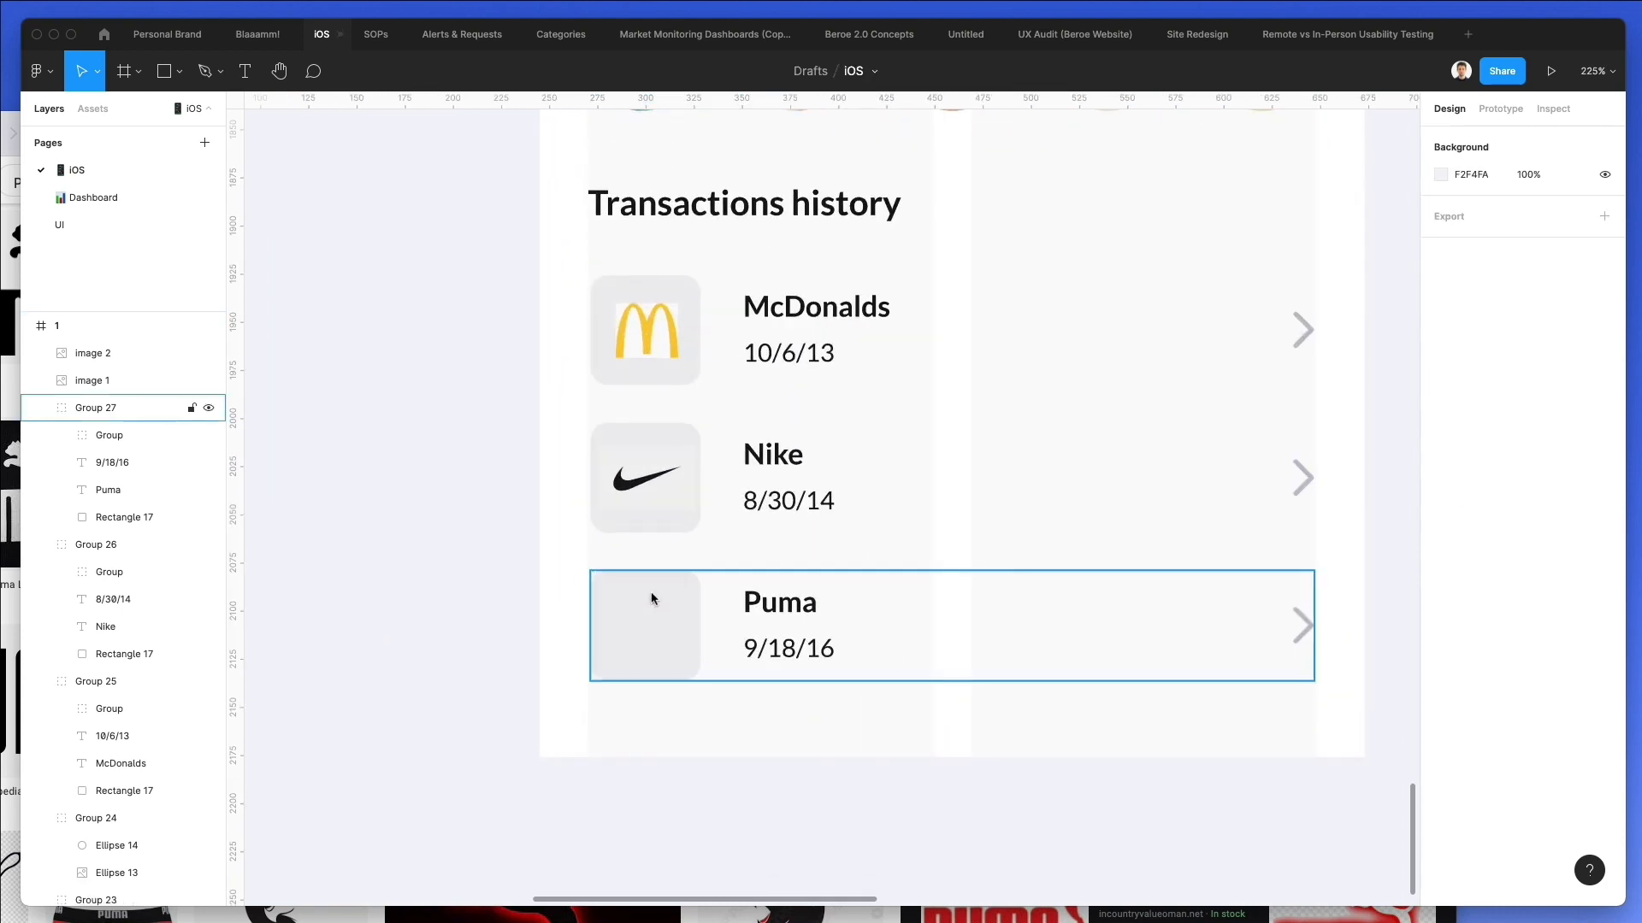
Rename the third transaction row's title to "Louis Vuitton" and select its full text.
double_click(785, 604)
text(Louis V)
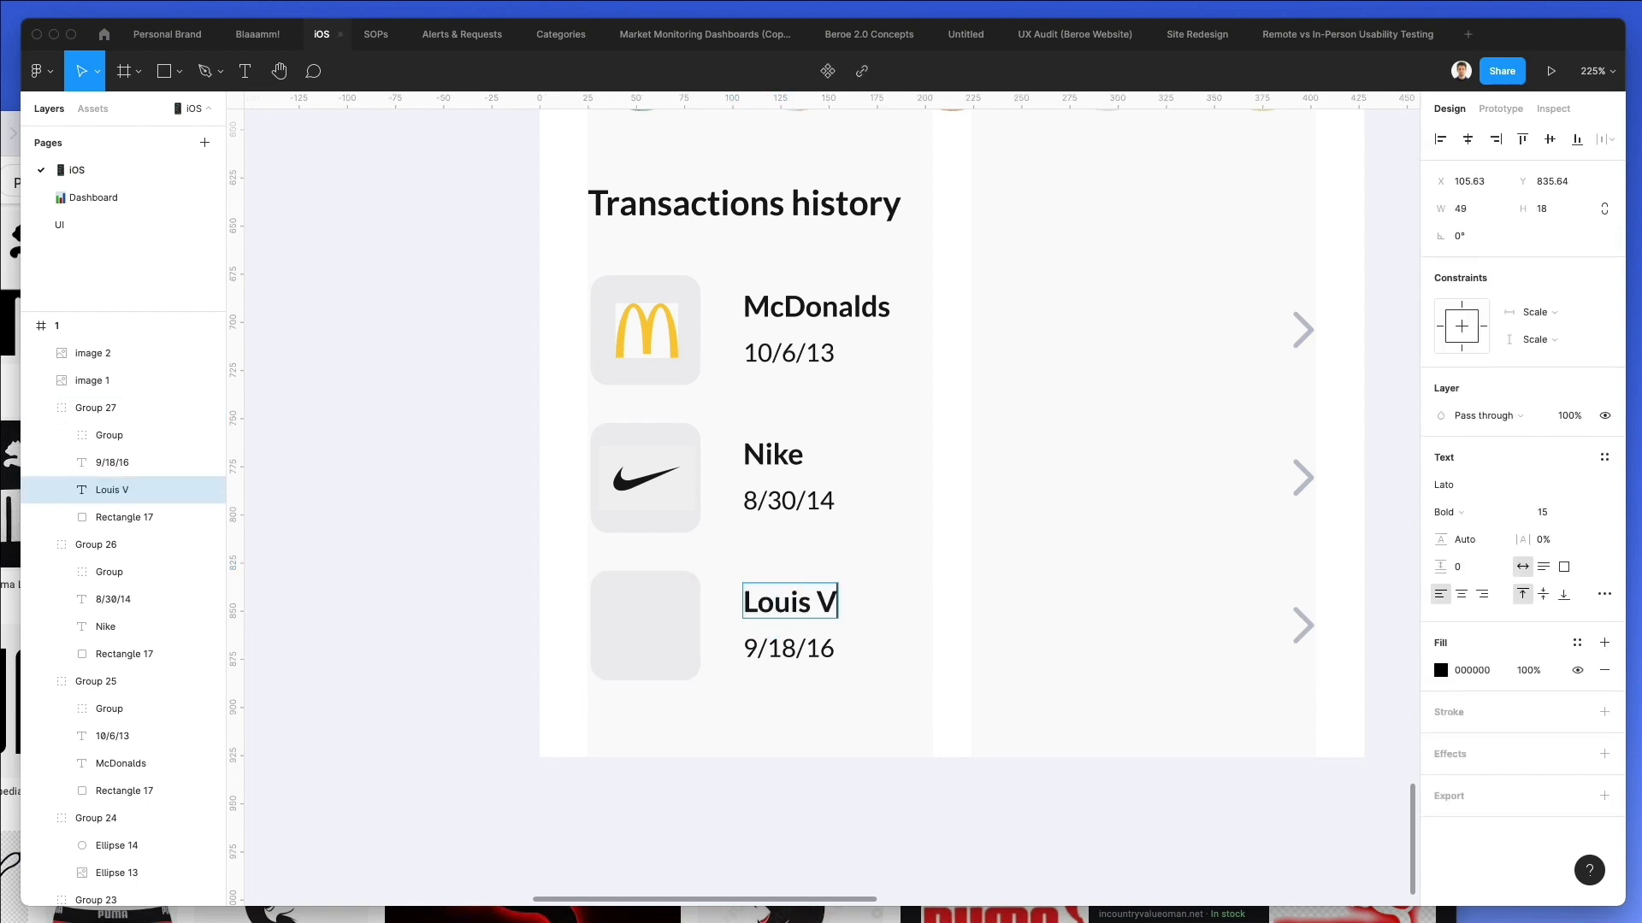
key(super+a)
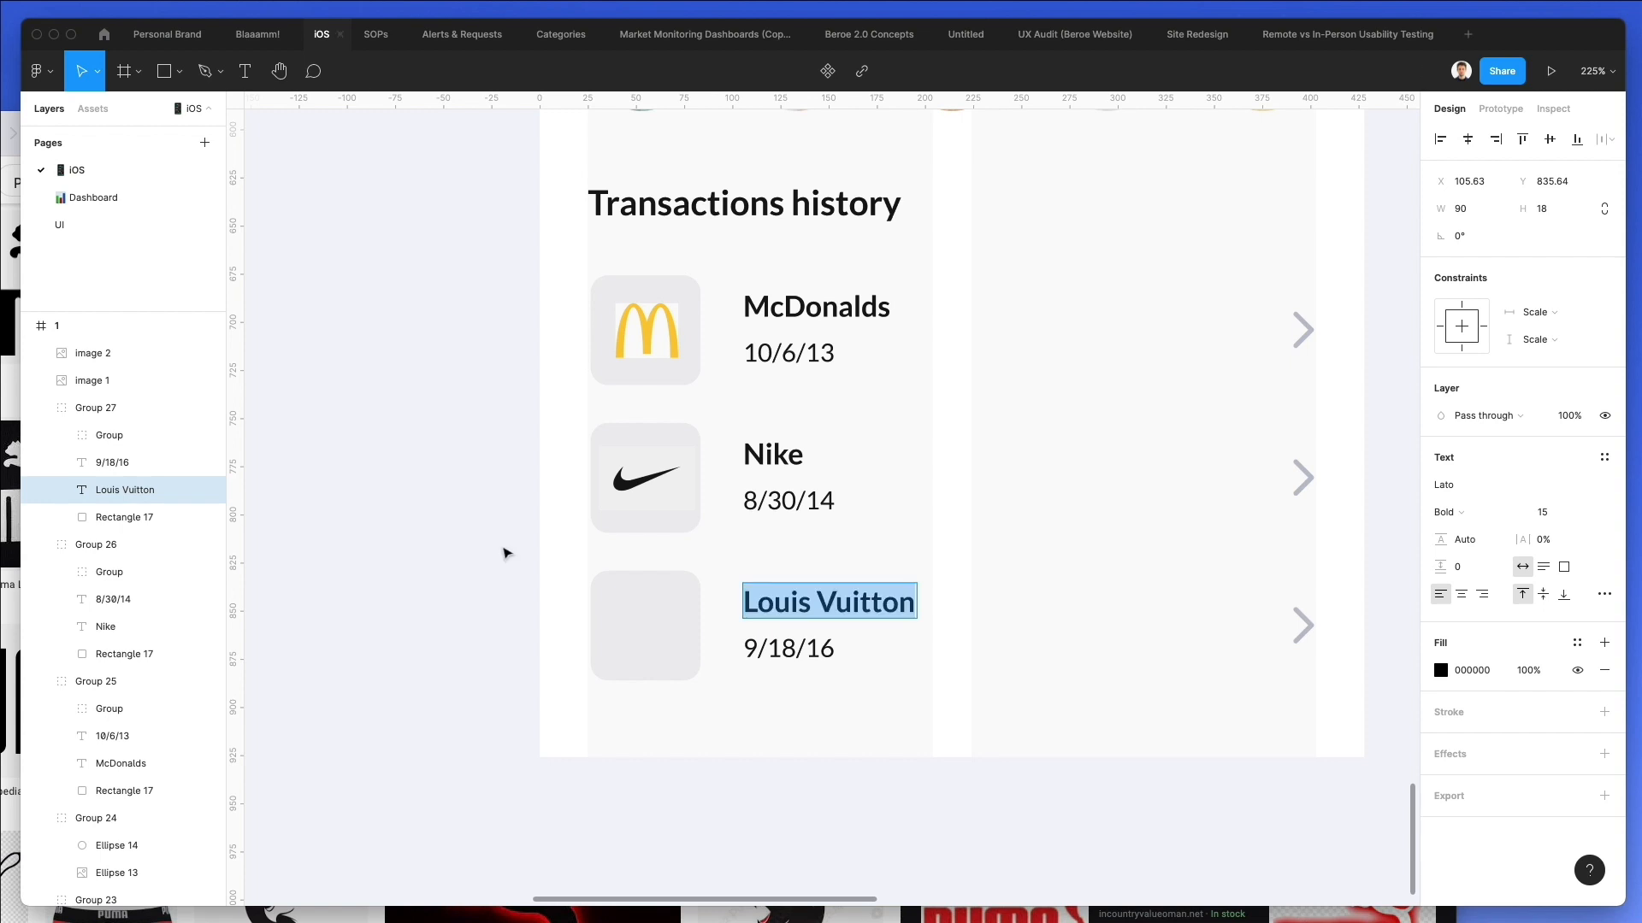
Switch to Safari and search Google Images for "Louis Vuitton logo".
click(10, 513)
click(49, 185)
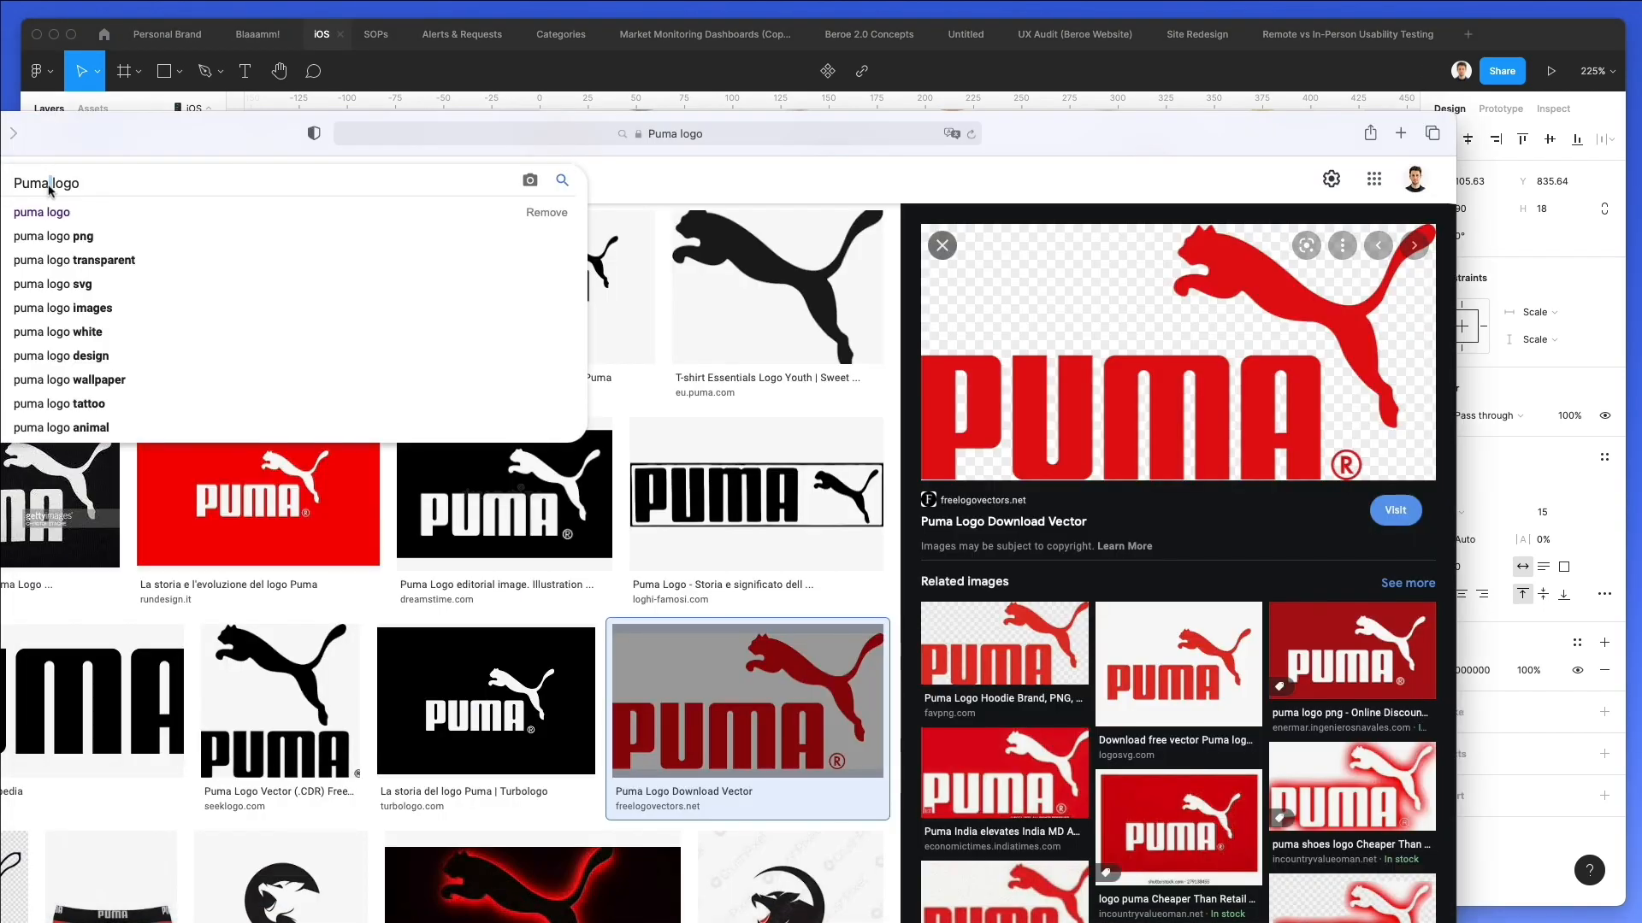
key(super+v)
key(Return)
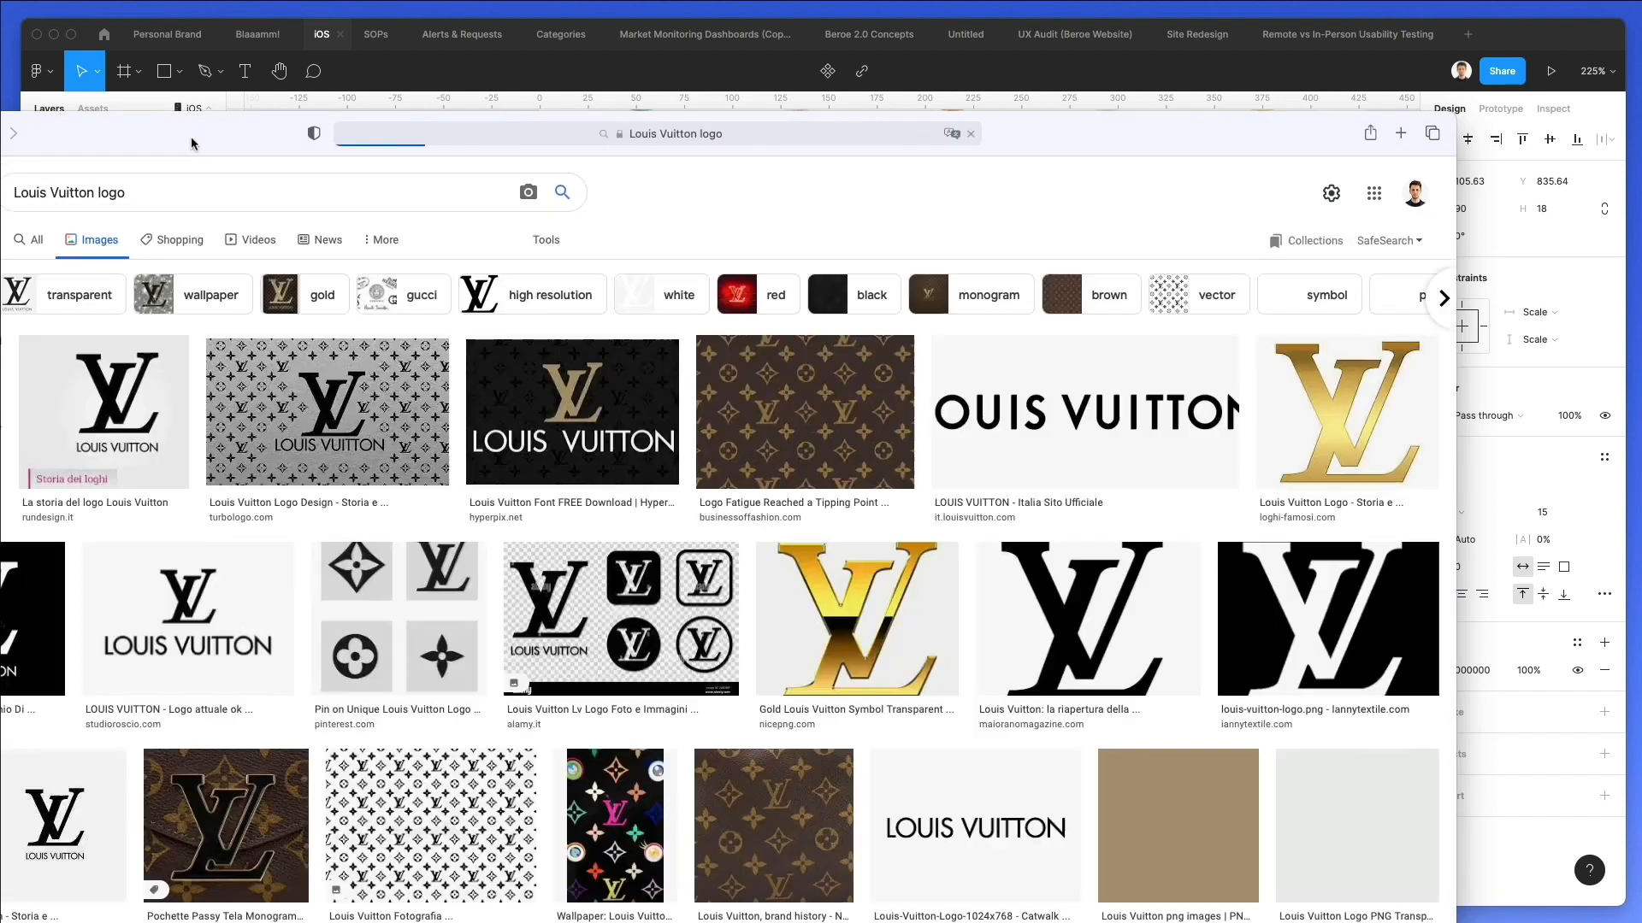
Open the black Louis Vuitton logo result from Wikipedia and copy its image.
drag(192, 143, 259, 136)
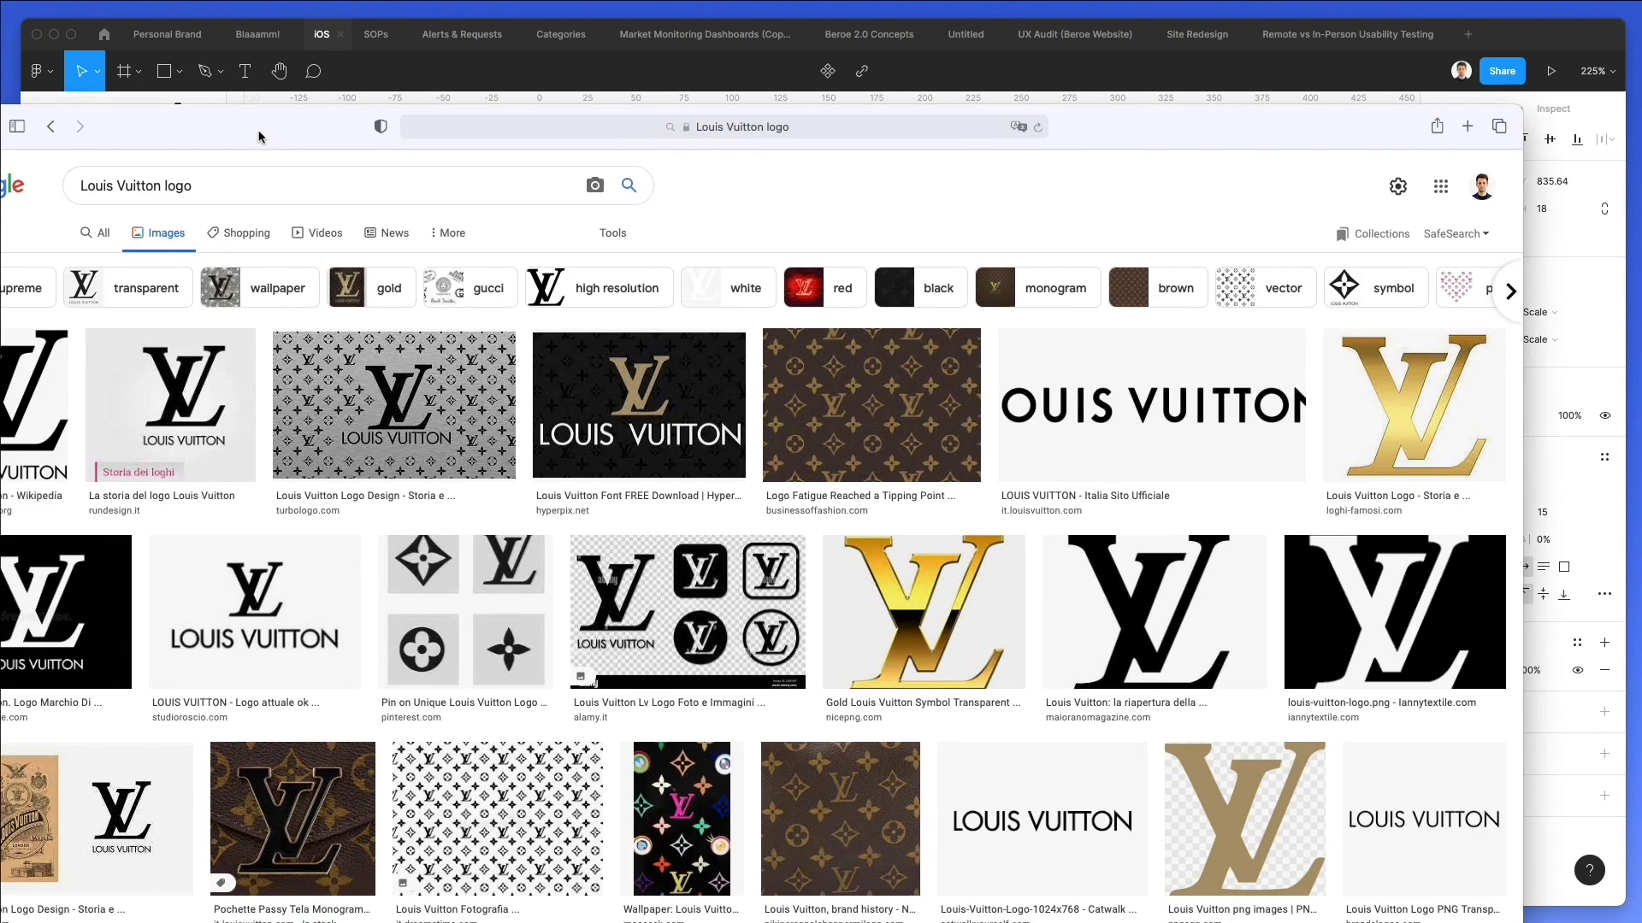
click(6, 387)
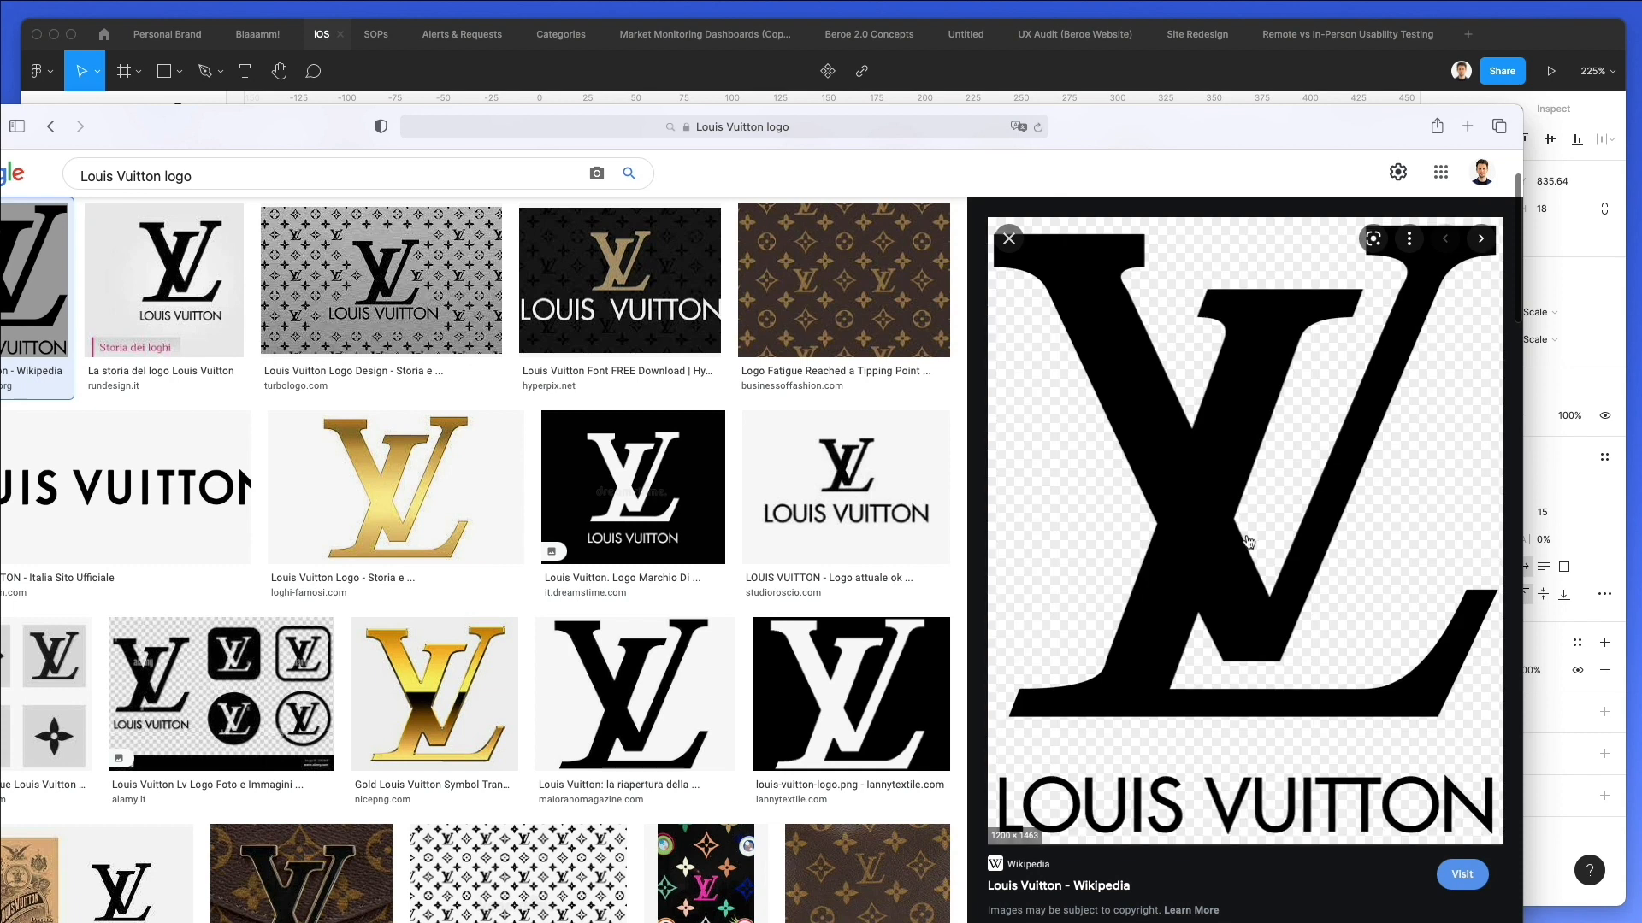
right_click(1253, 535)
click(1293, 855)
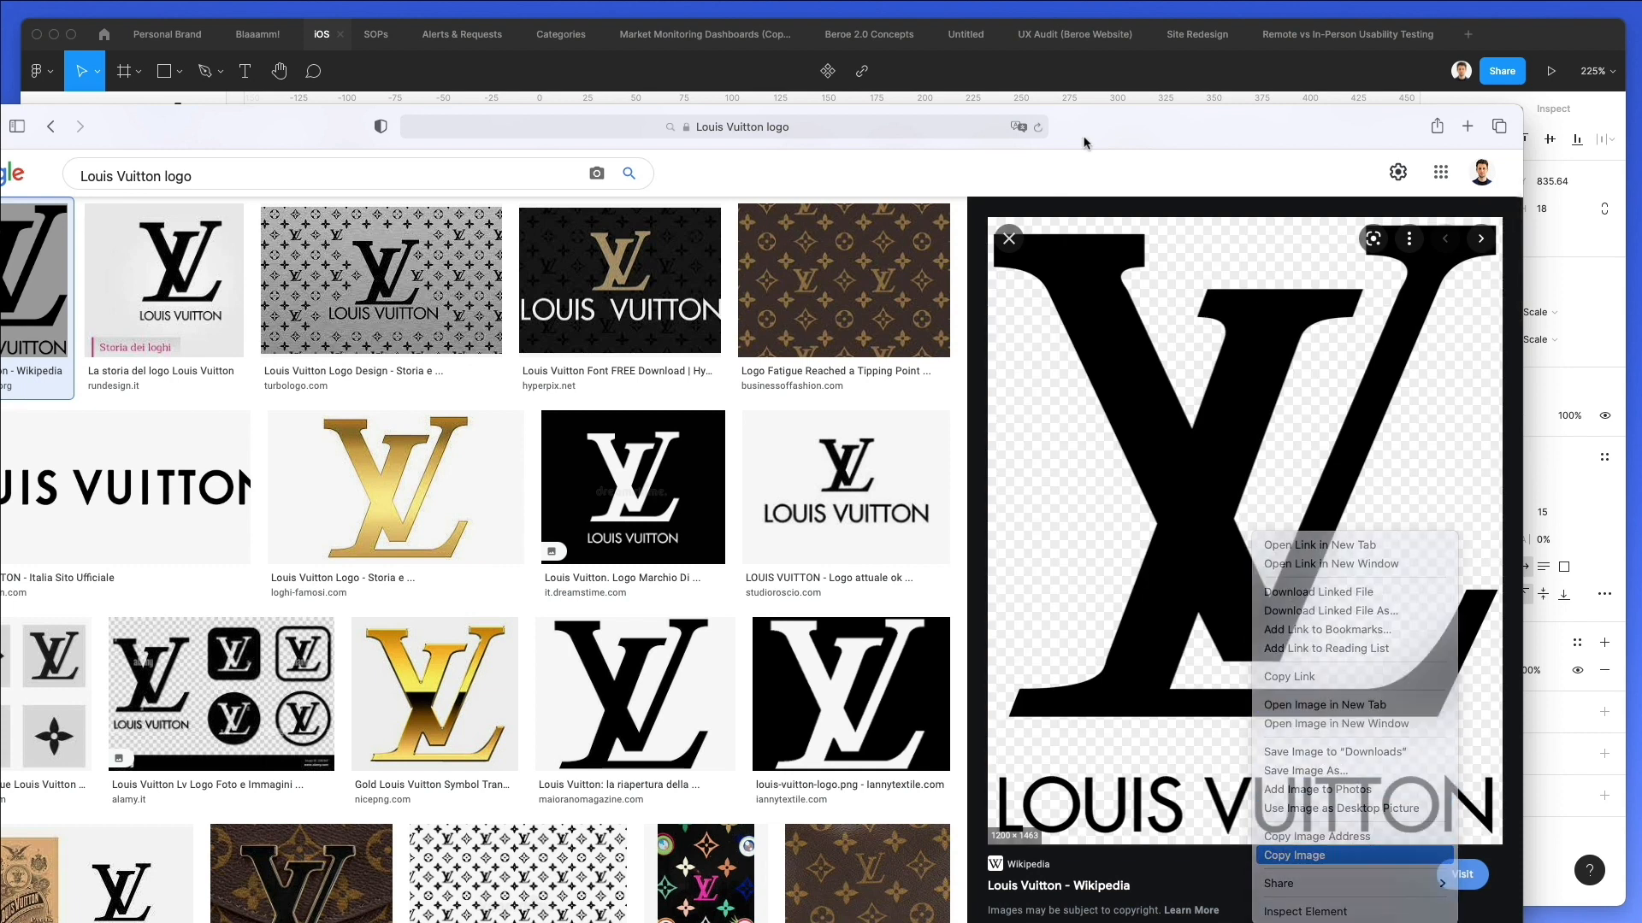
Back in Figma, paste the Louis Vuitton logo and center it over the third row's thumbnail at about 31 × 38.
click(1102, 81)
key(Escape)
click(393, 506)
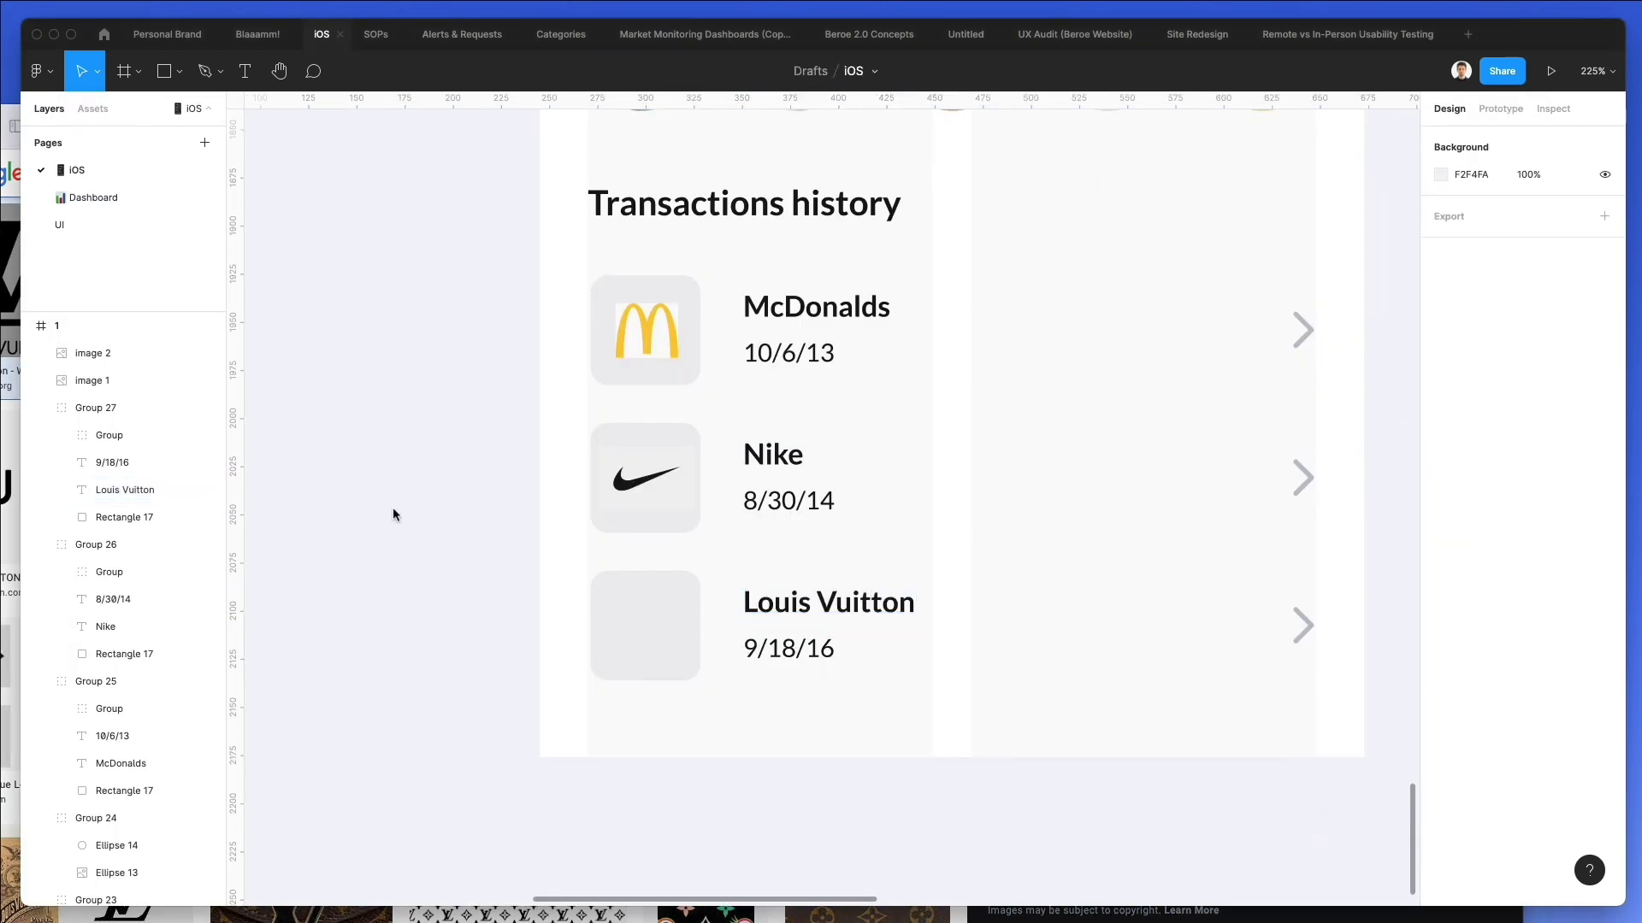
key(super+v)
drag(847, 144, 557, 477)
scroll(815, 556, up, 10)
drag(557, 368, 560, 404)
scroll(571, 485, down, 5)
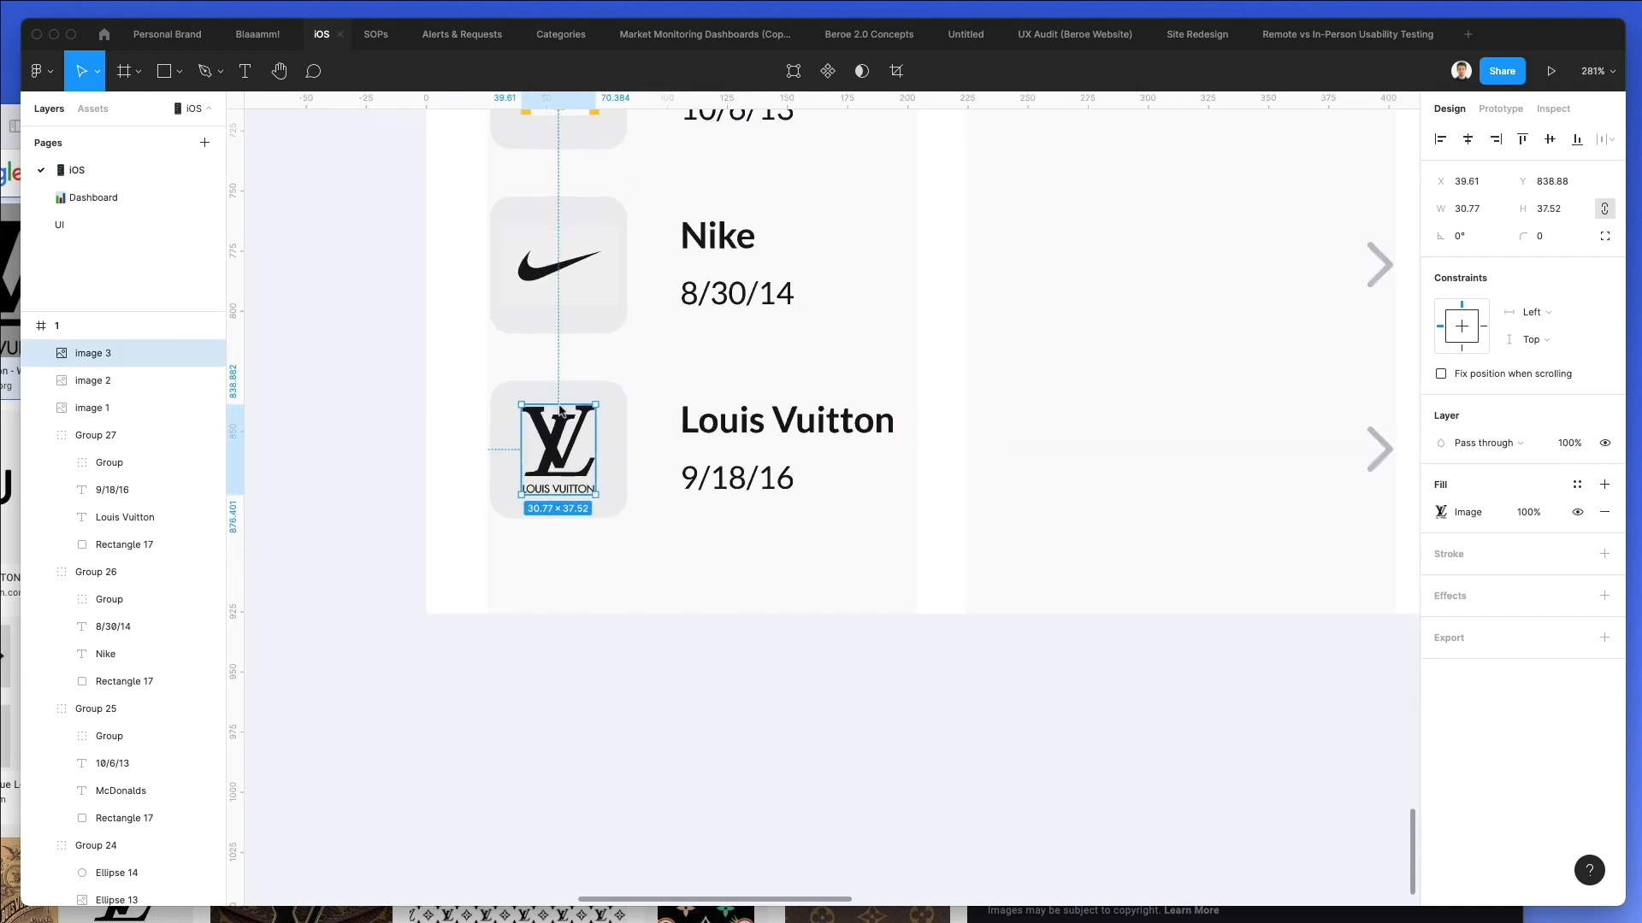
scroll(634, 526, up, 2)
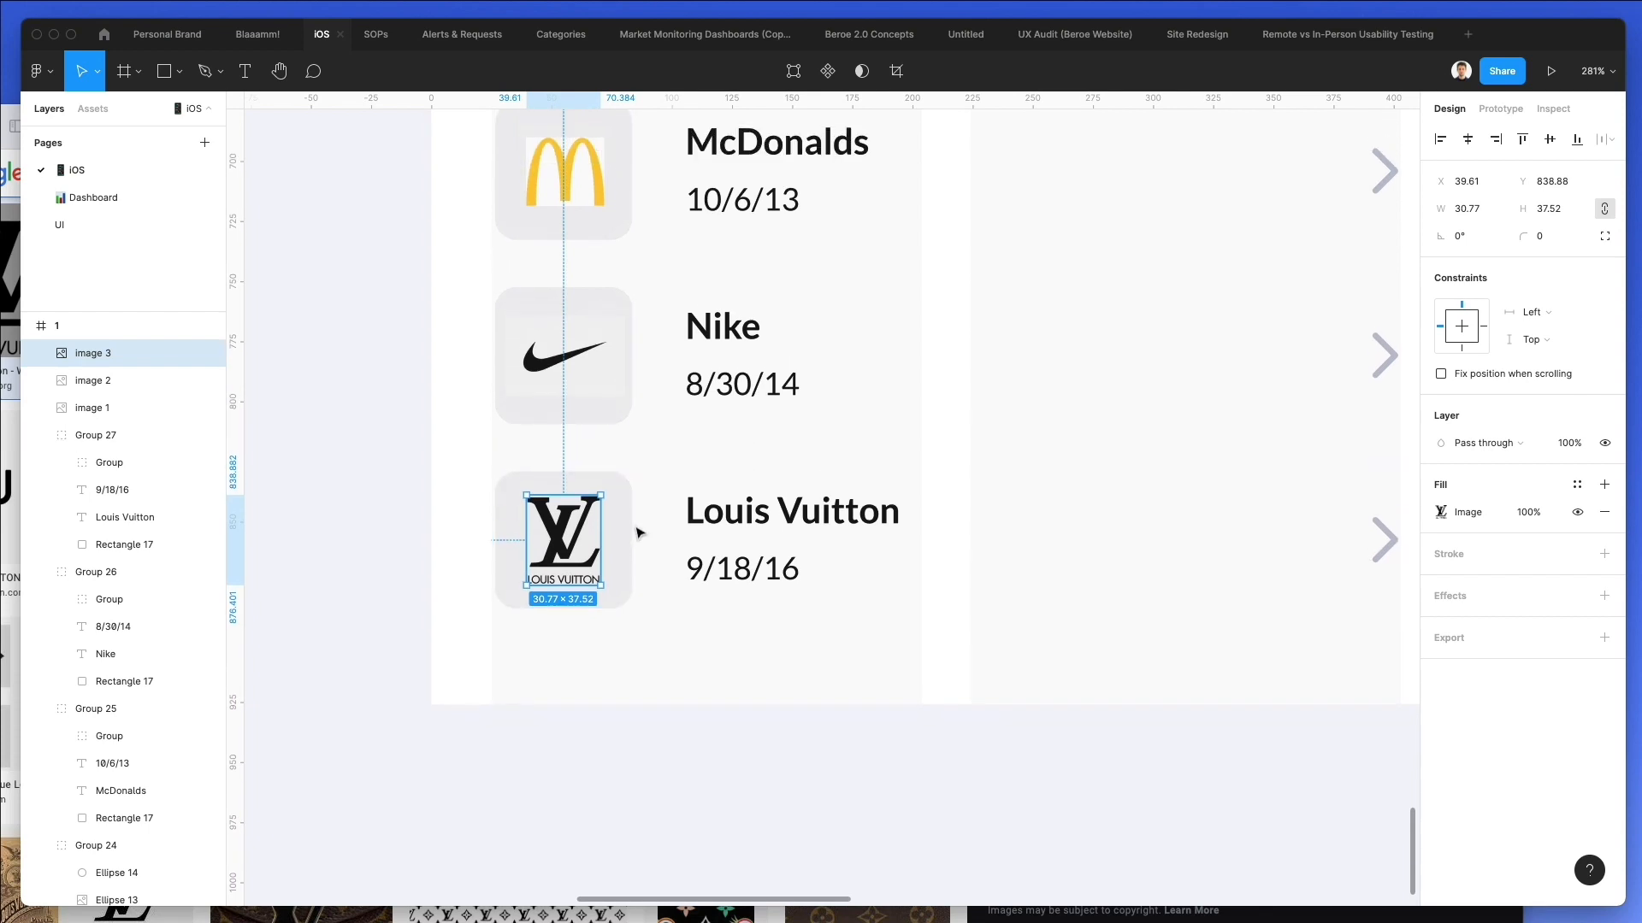
scroll(633, 526, down, 2)
scroll(633, 523, up, 3)
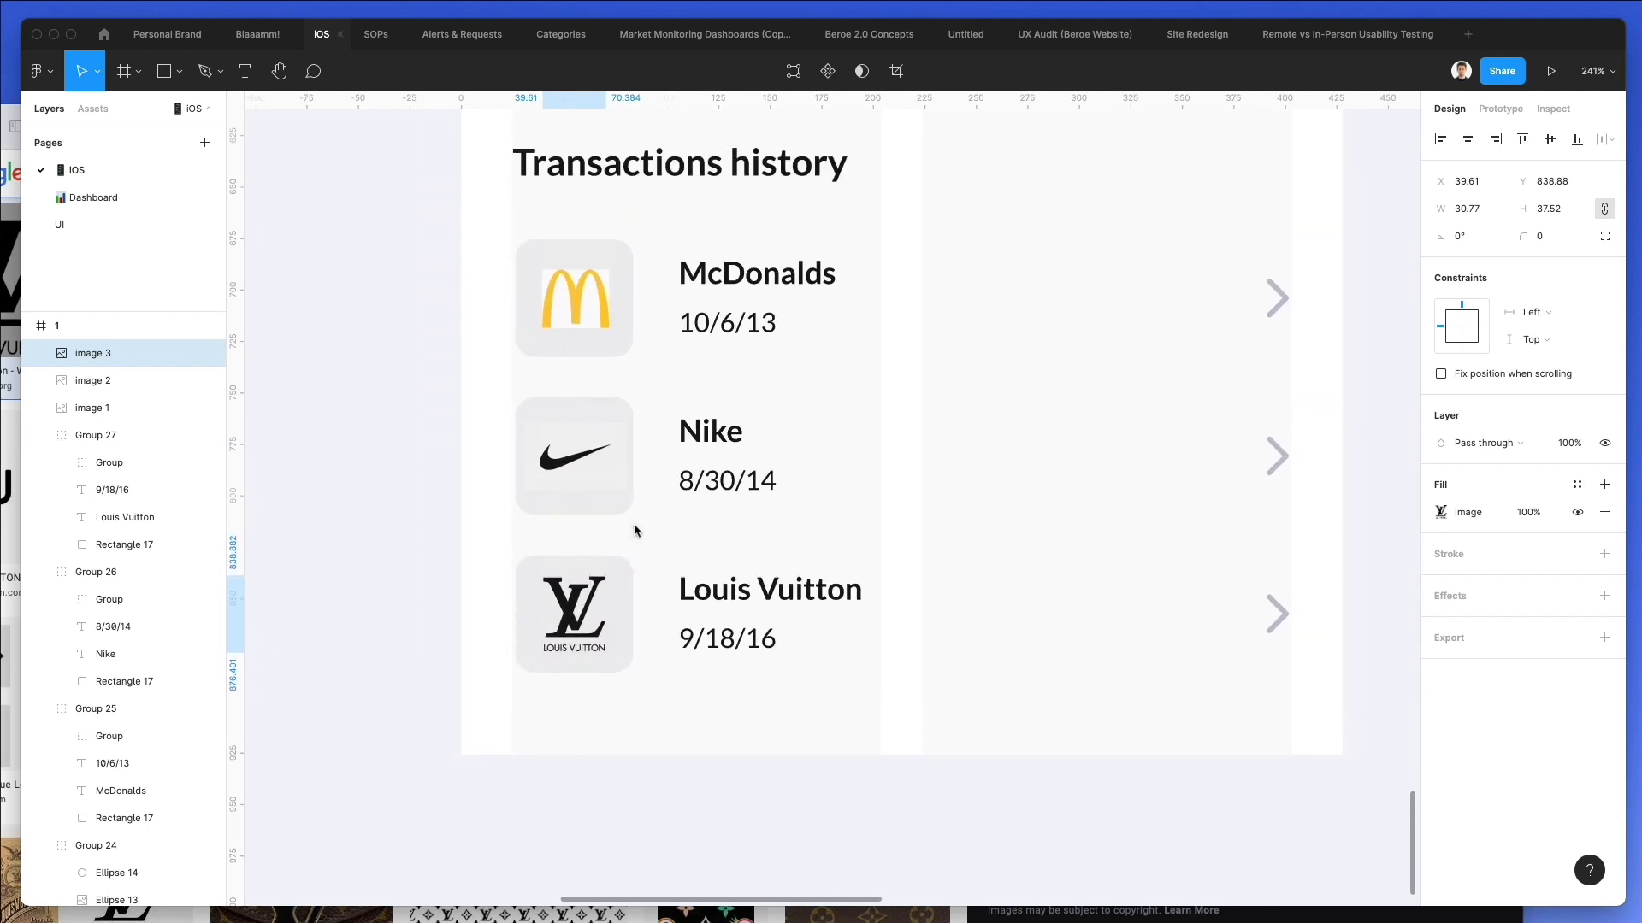
Sample new fills for the thumbnail rectangles: F5F5F5 for the Nike row and FFFFFF for the McDonalds row.
click(579, 444)
key(i)
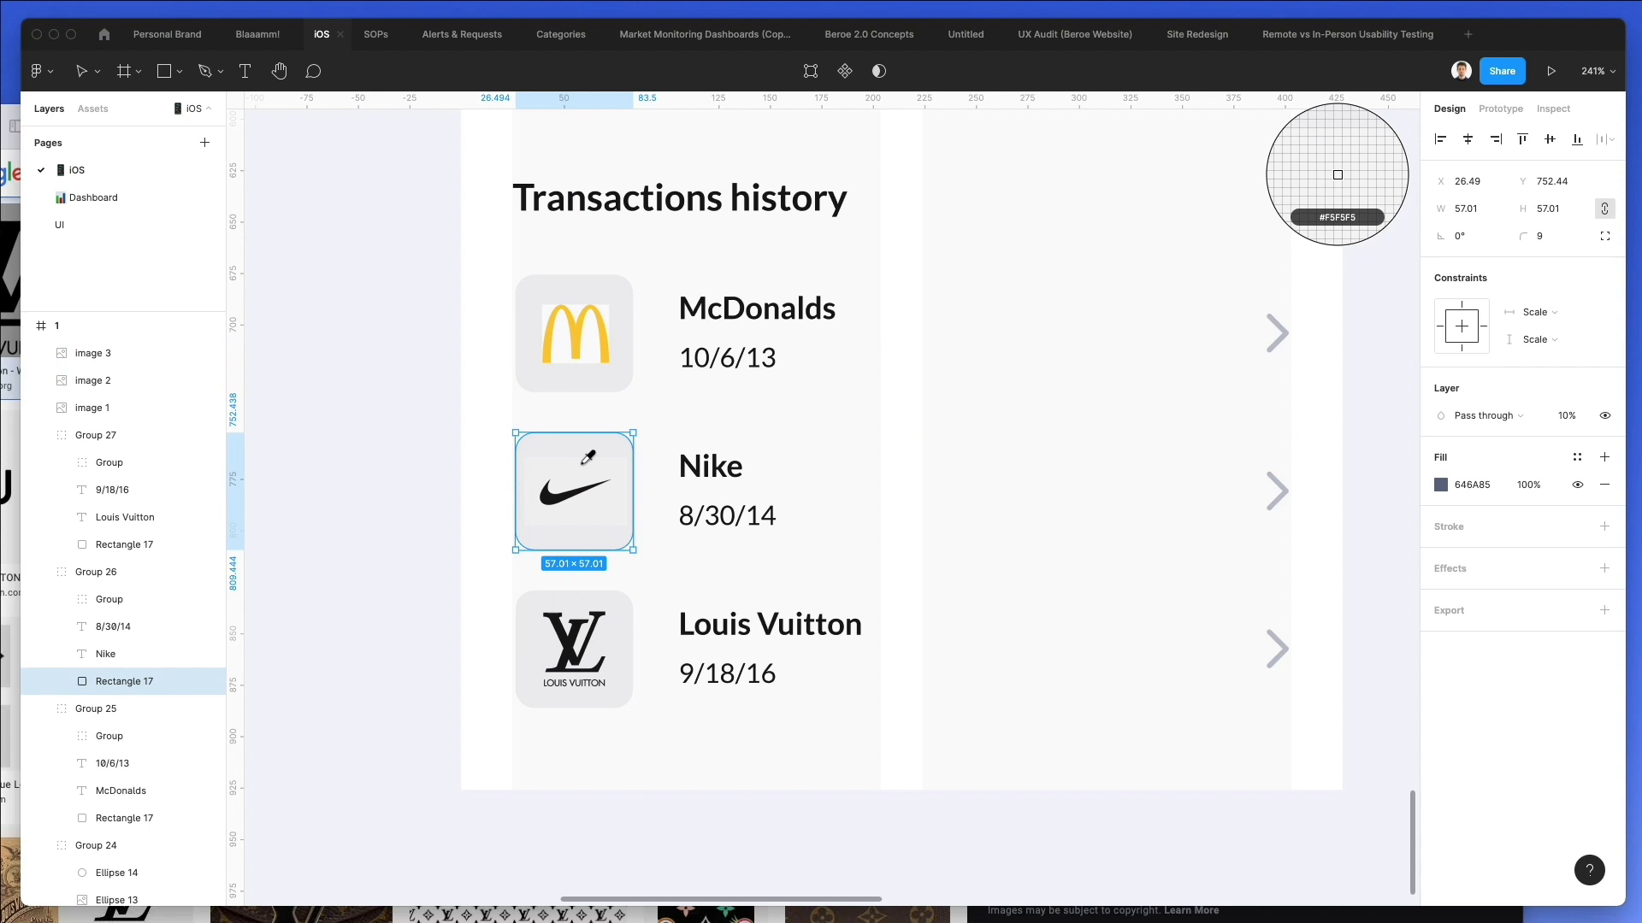
click(1337, 175)
click(544, 313)
key(i)
click(1337, 174)
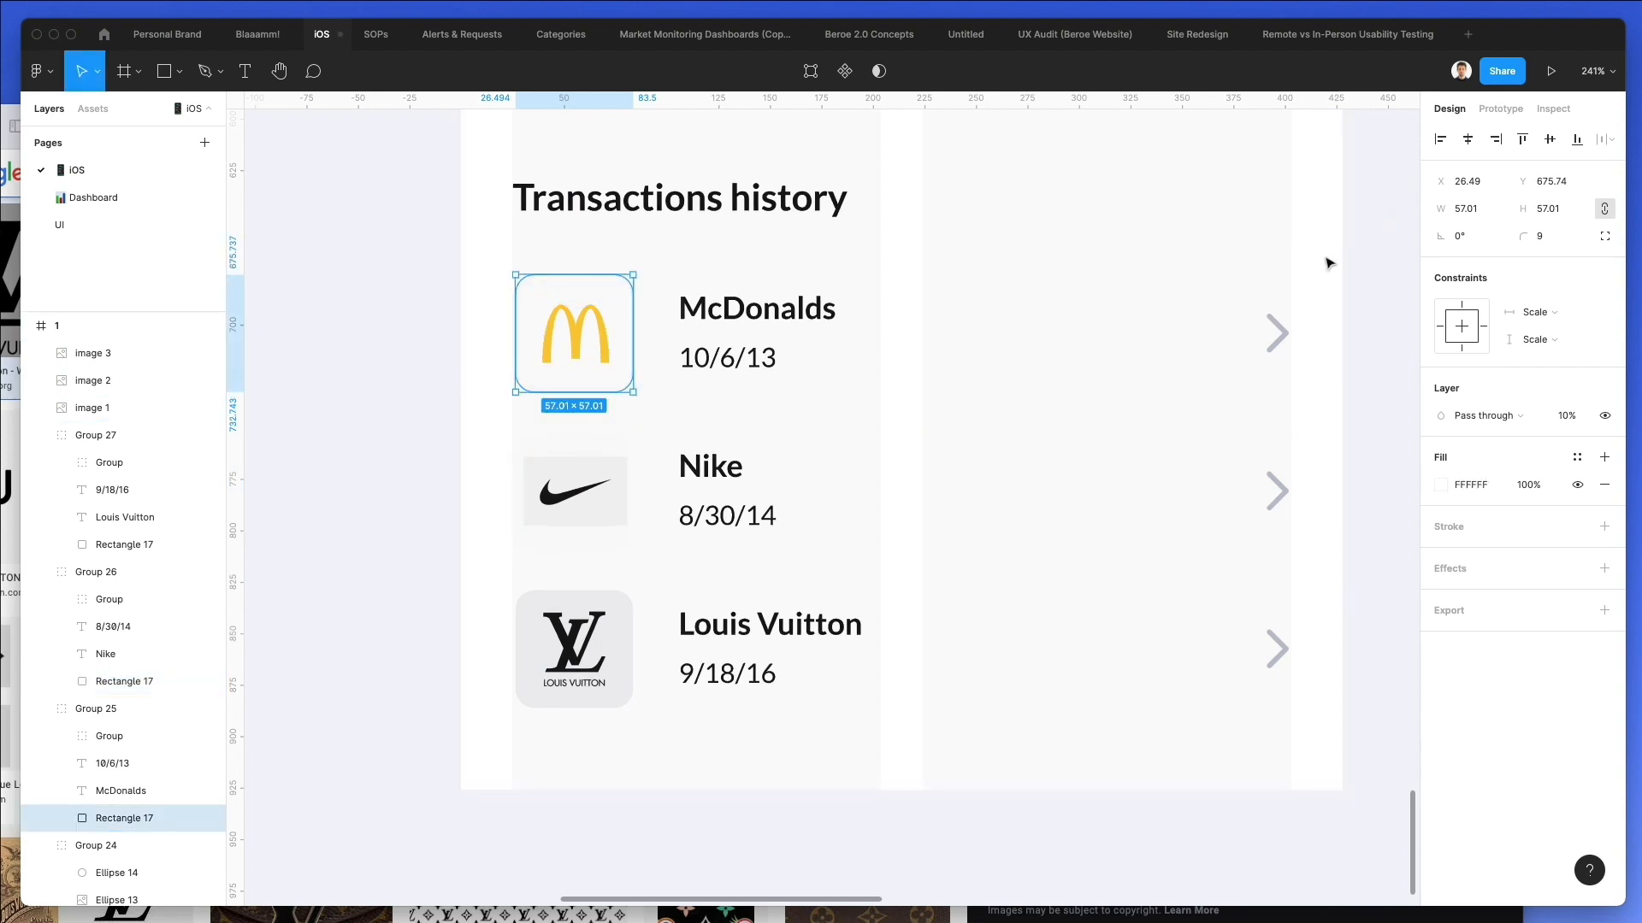
Add a 1.5 inside stroke in 000000 to the McDonalds thumbnail and nudge its logo slightly within the box.
click(1427, 534)
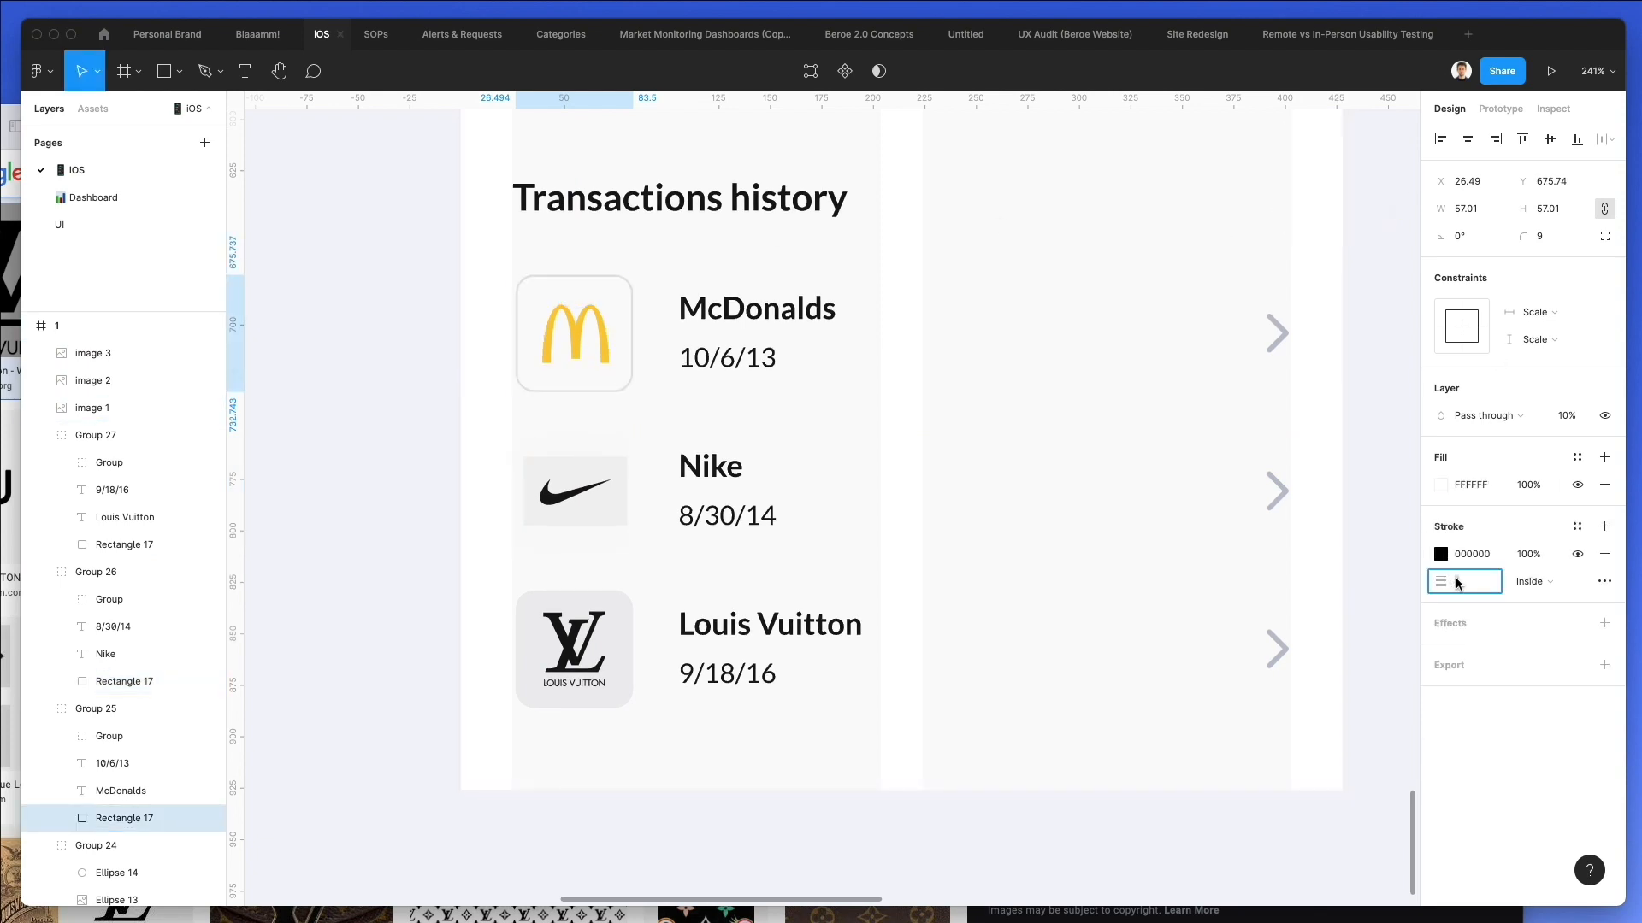
text(.5)
key(Return)
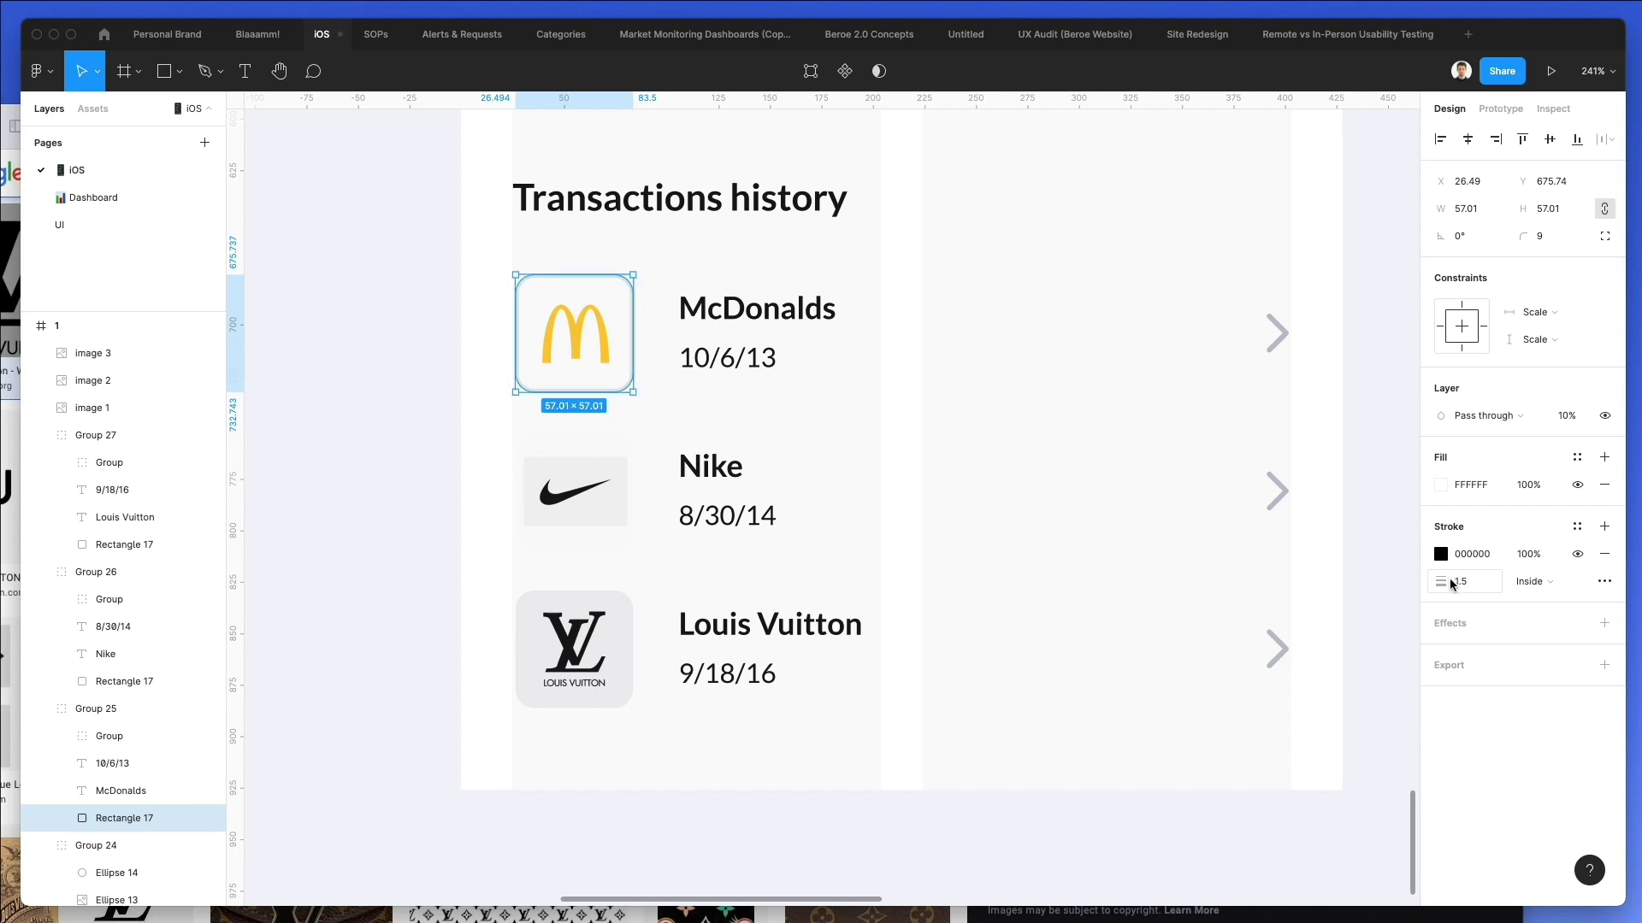
click(550, 318)
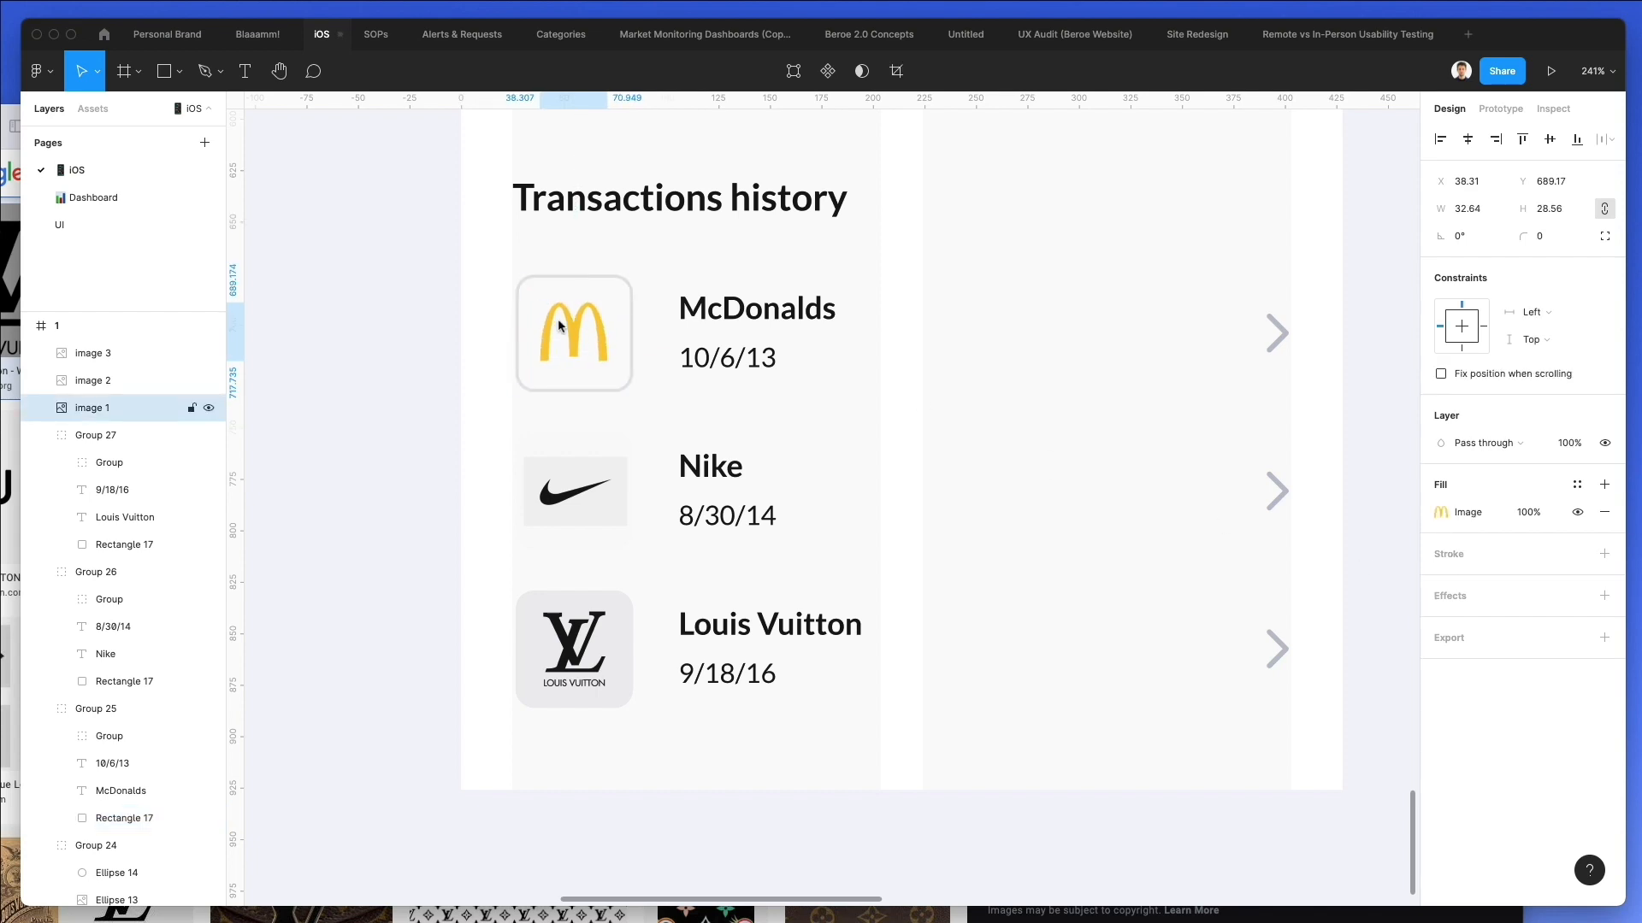
Set the Nike thumbnail rectangle's opacity to 100% and shrink the Louis Vuitton logo to about 26 × 32.
click(602, 440)
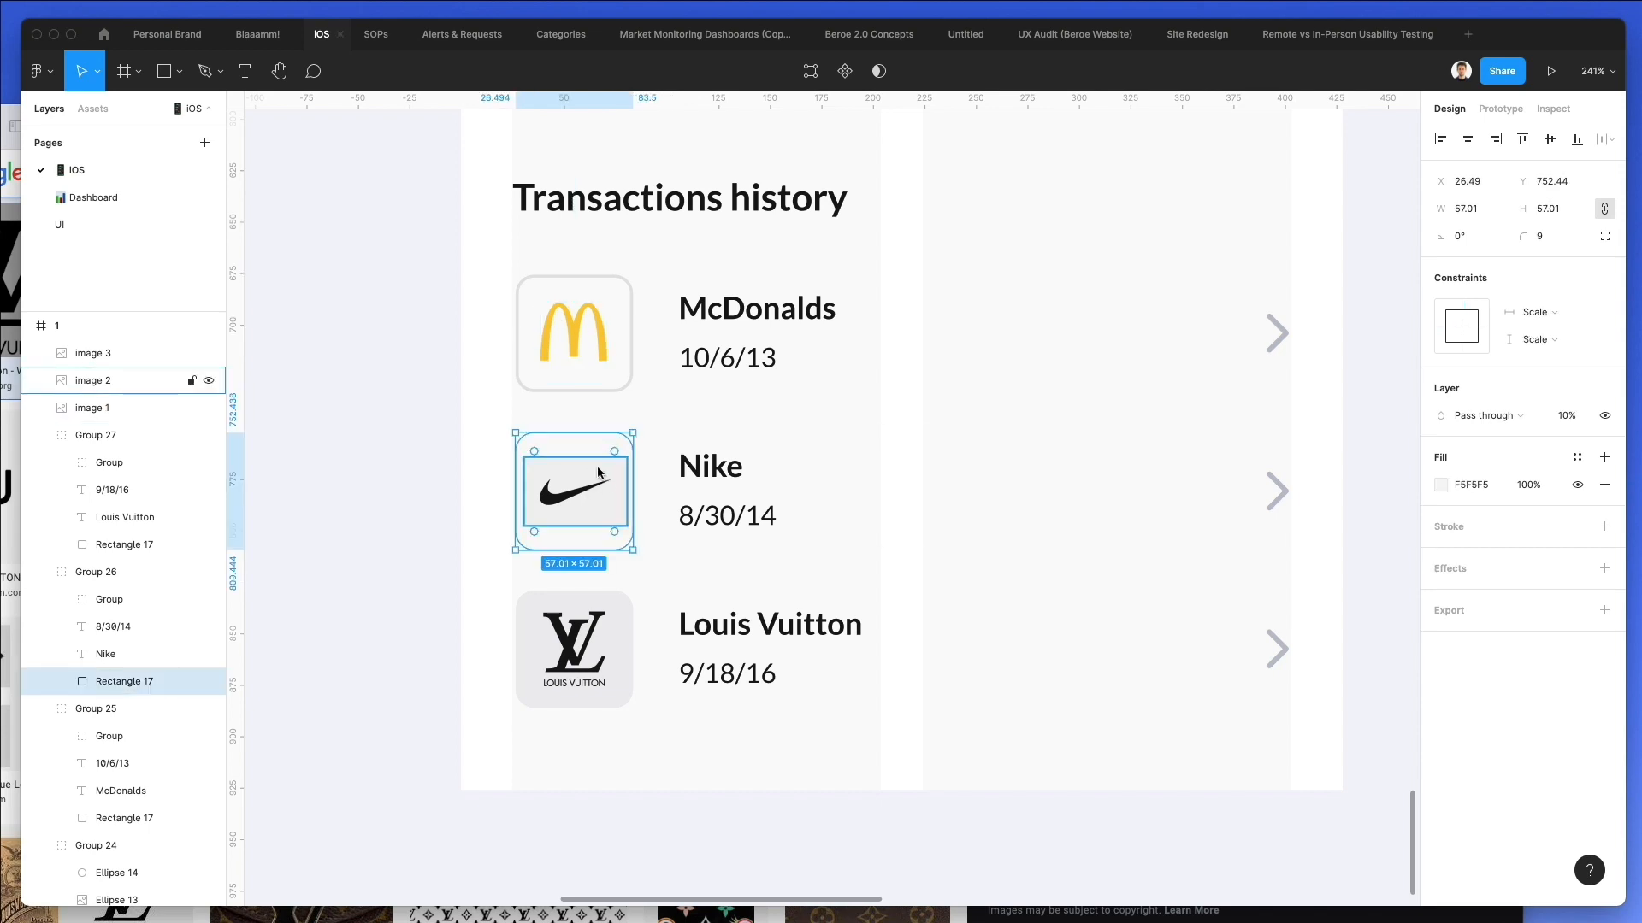
key(0)
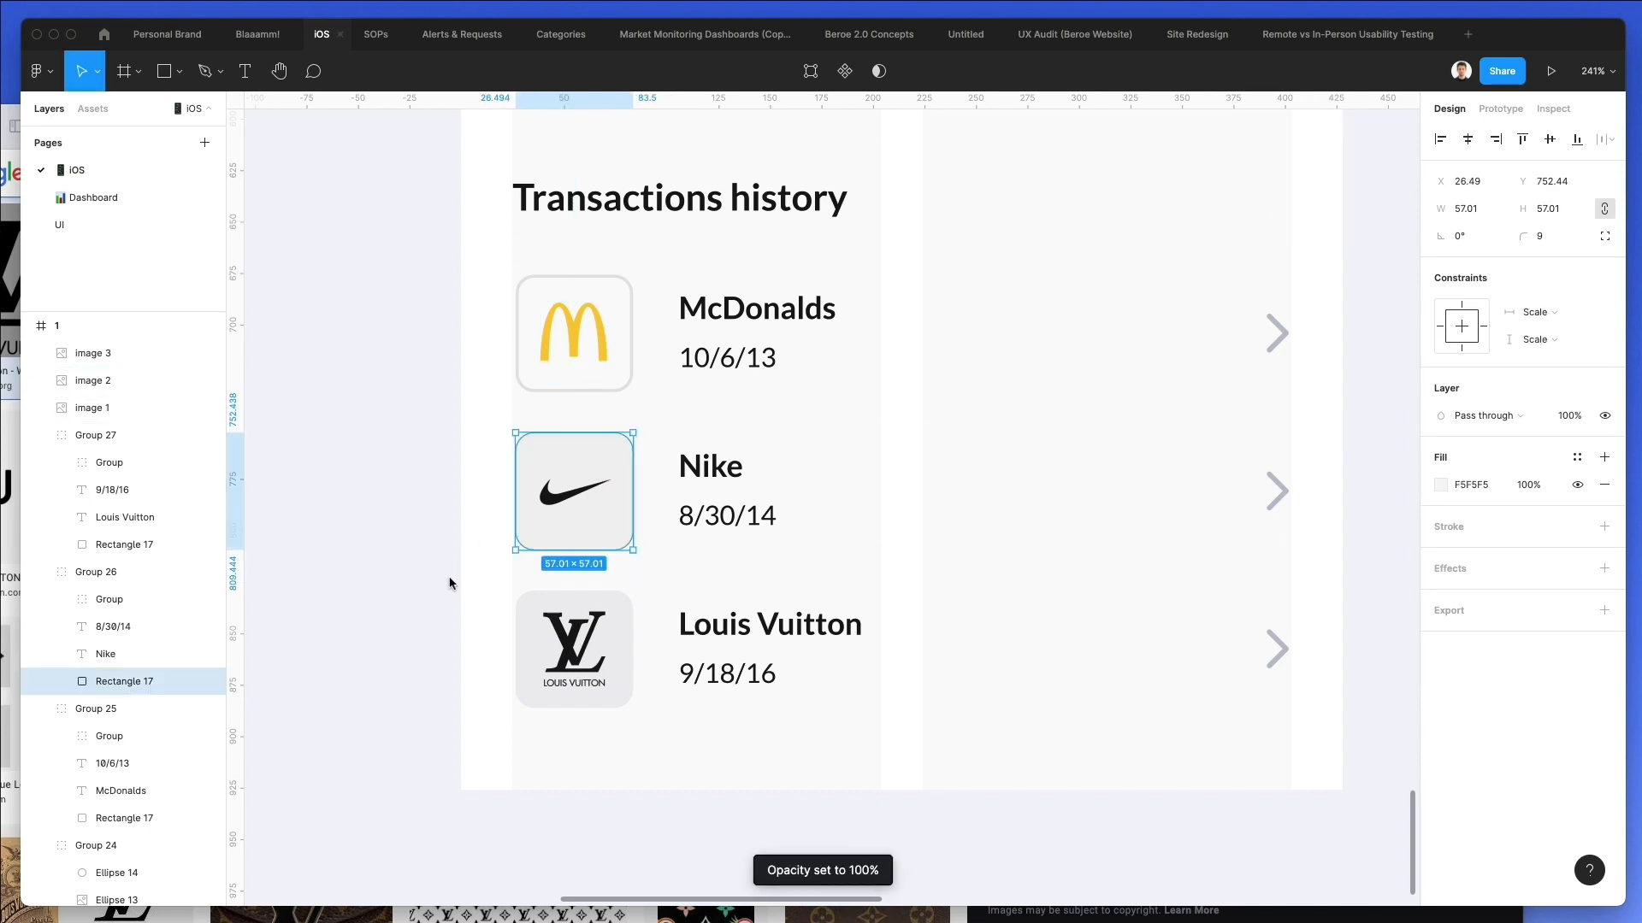
click(588, 642)
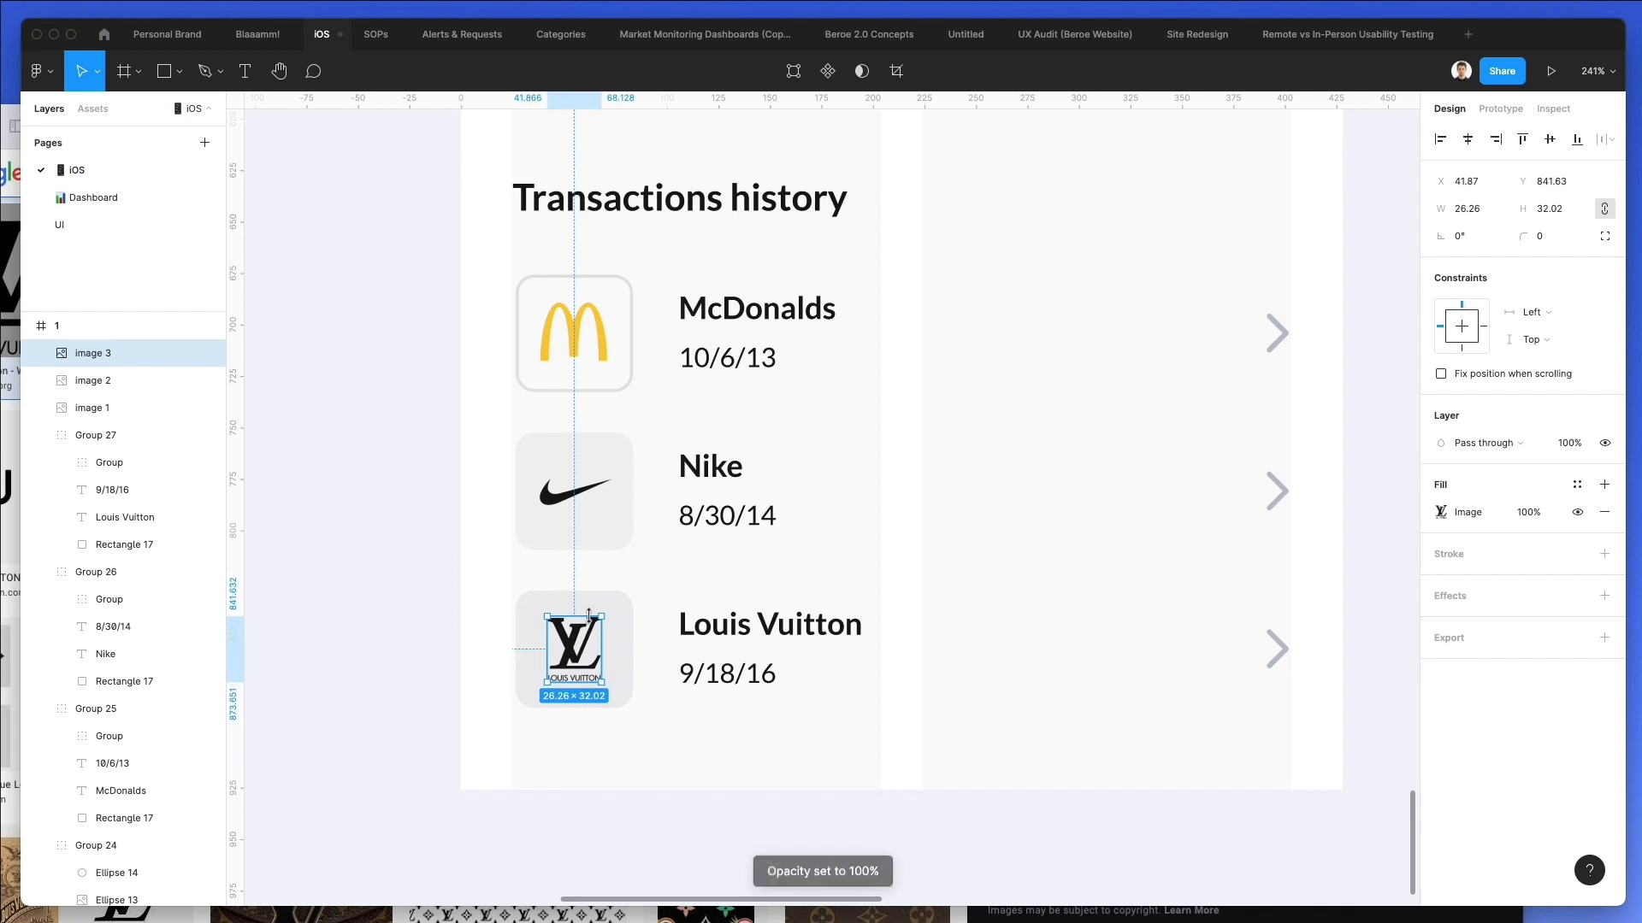
click(384, 579)
Recolor the "Welcome" heading with the black sampled from the $6,326.00 balance text.
scroll(385, 580, down, 10)
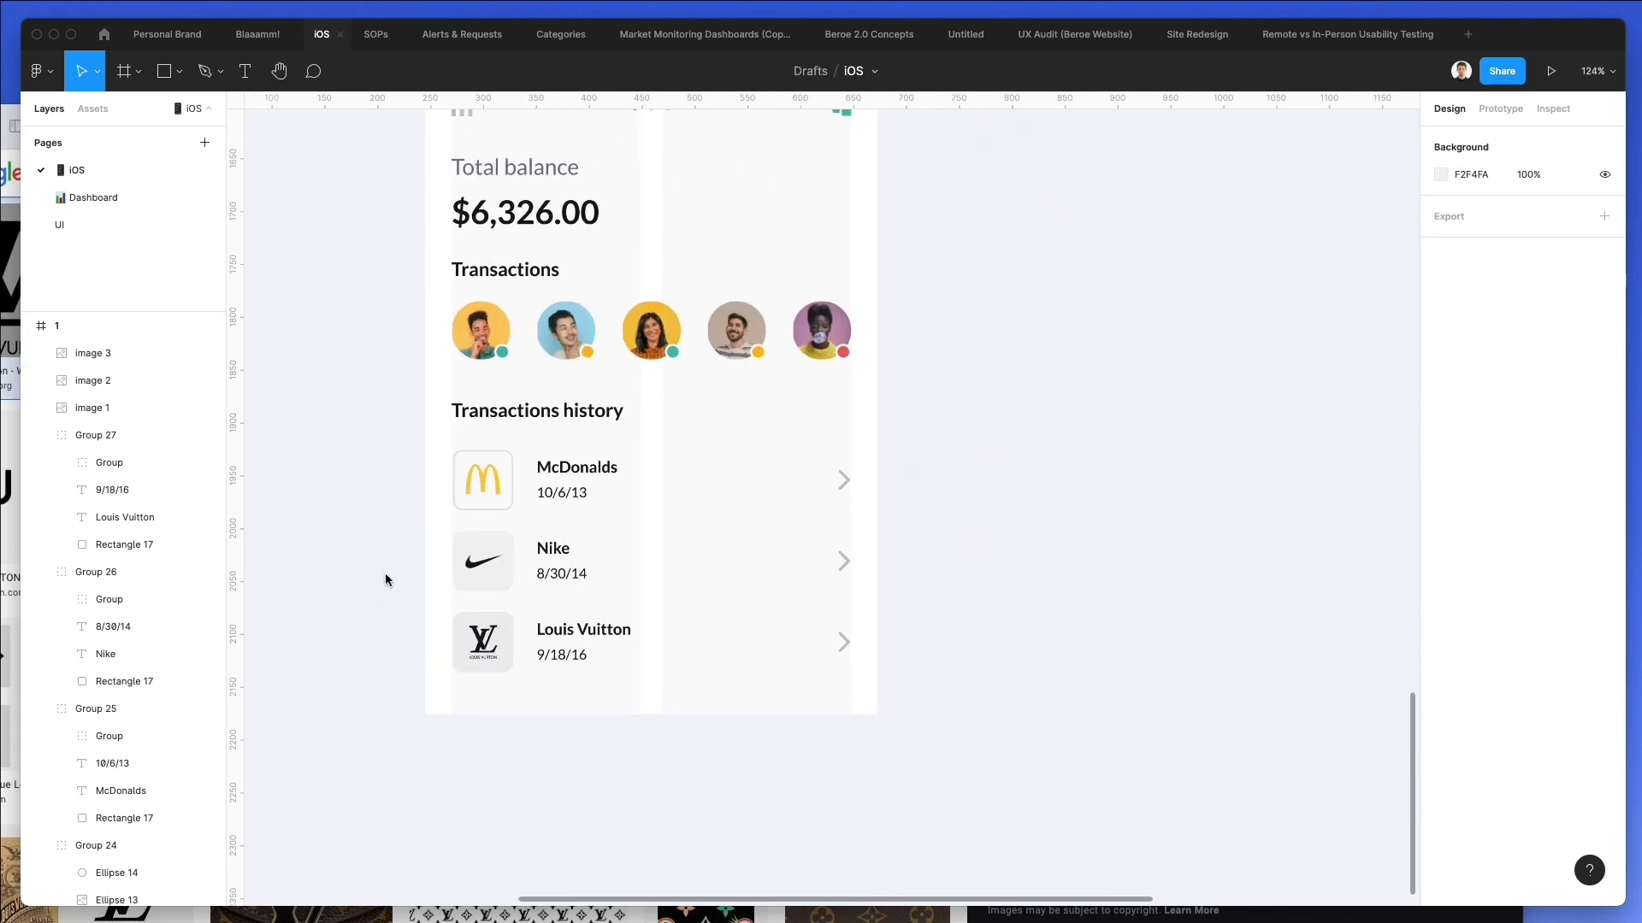
scroll(385, 580, down, 2)
scroll(385, 579, left, 1)
scroll(385, 579, up, 1)
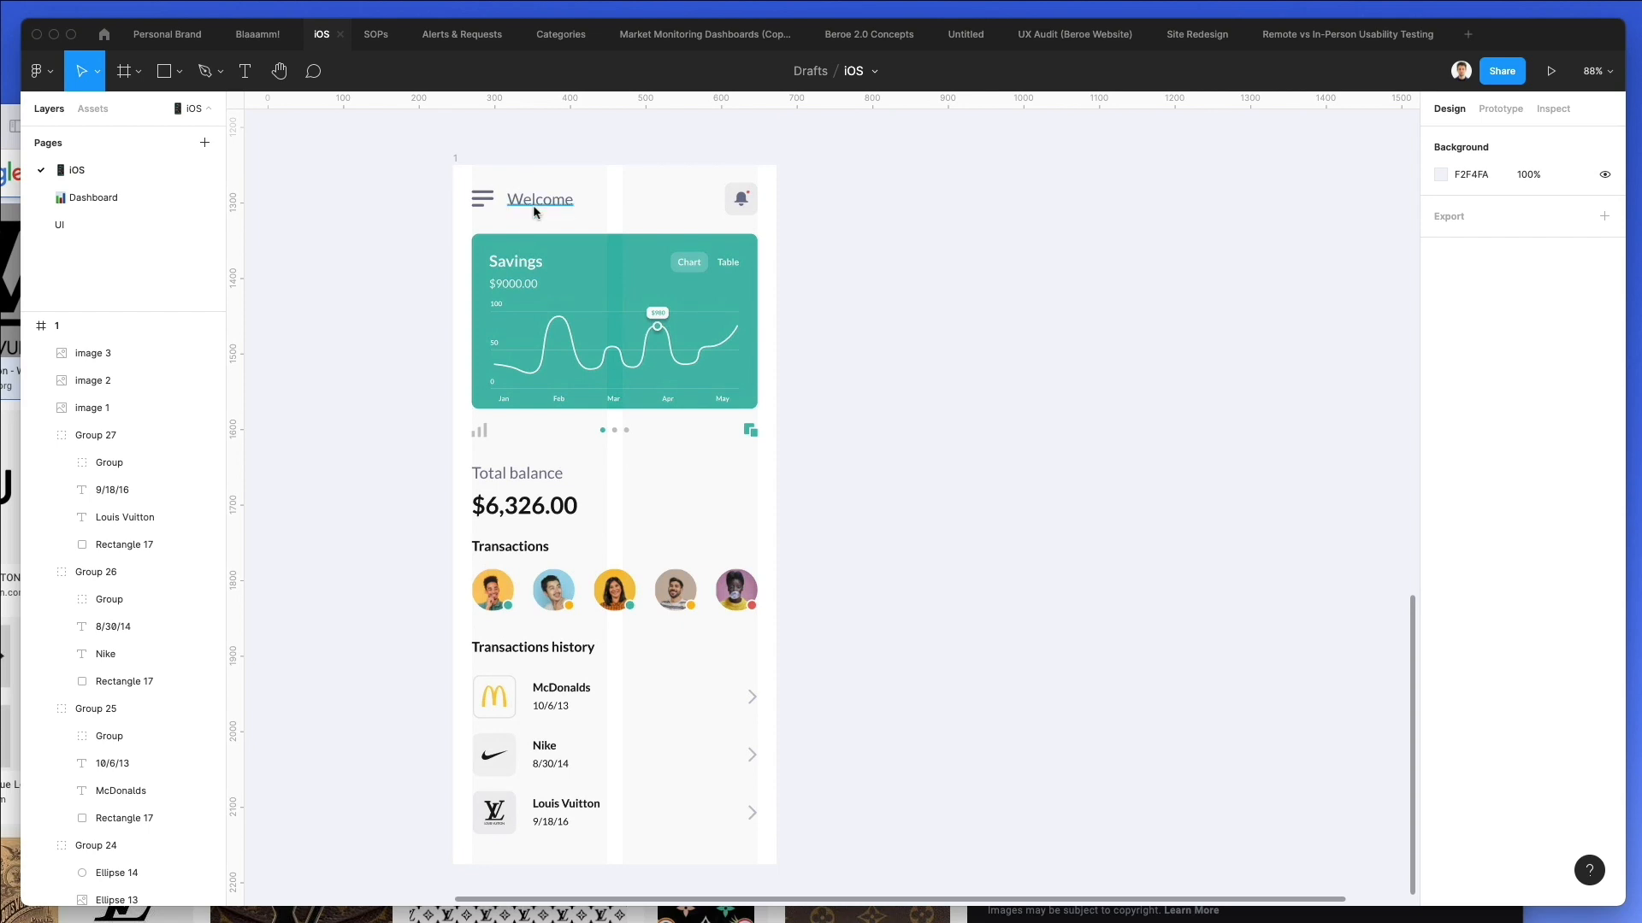
click(534, 205)
key(i)
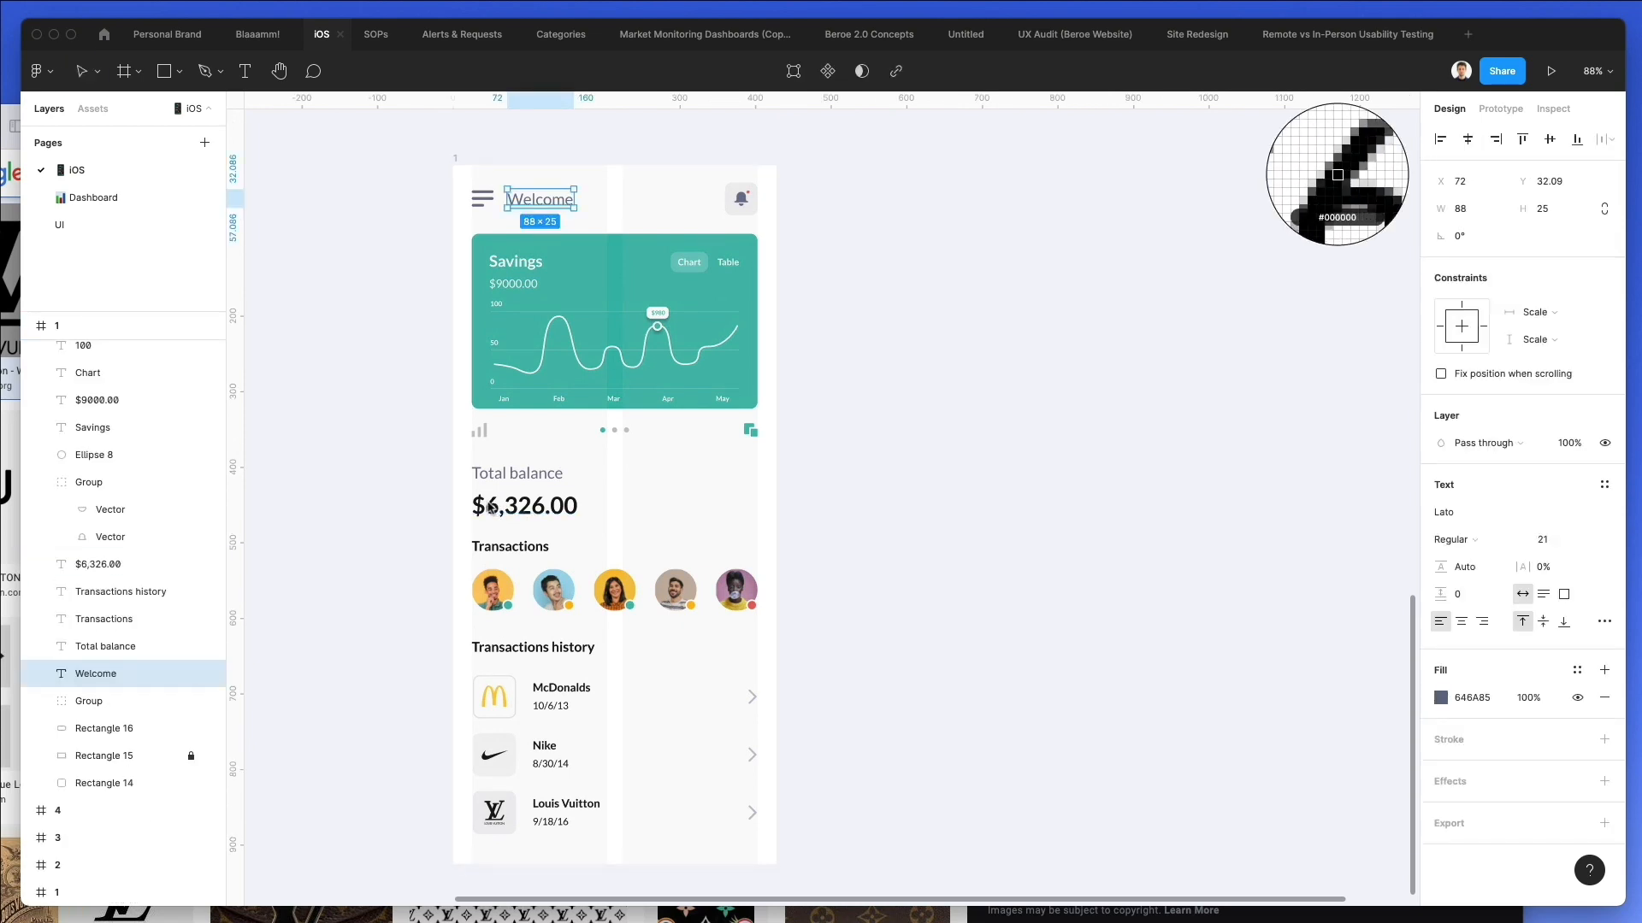
click(488, 503)
key(0)
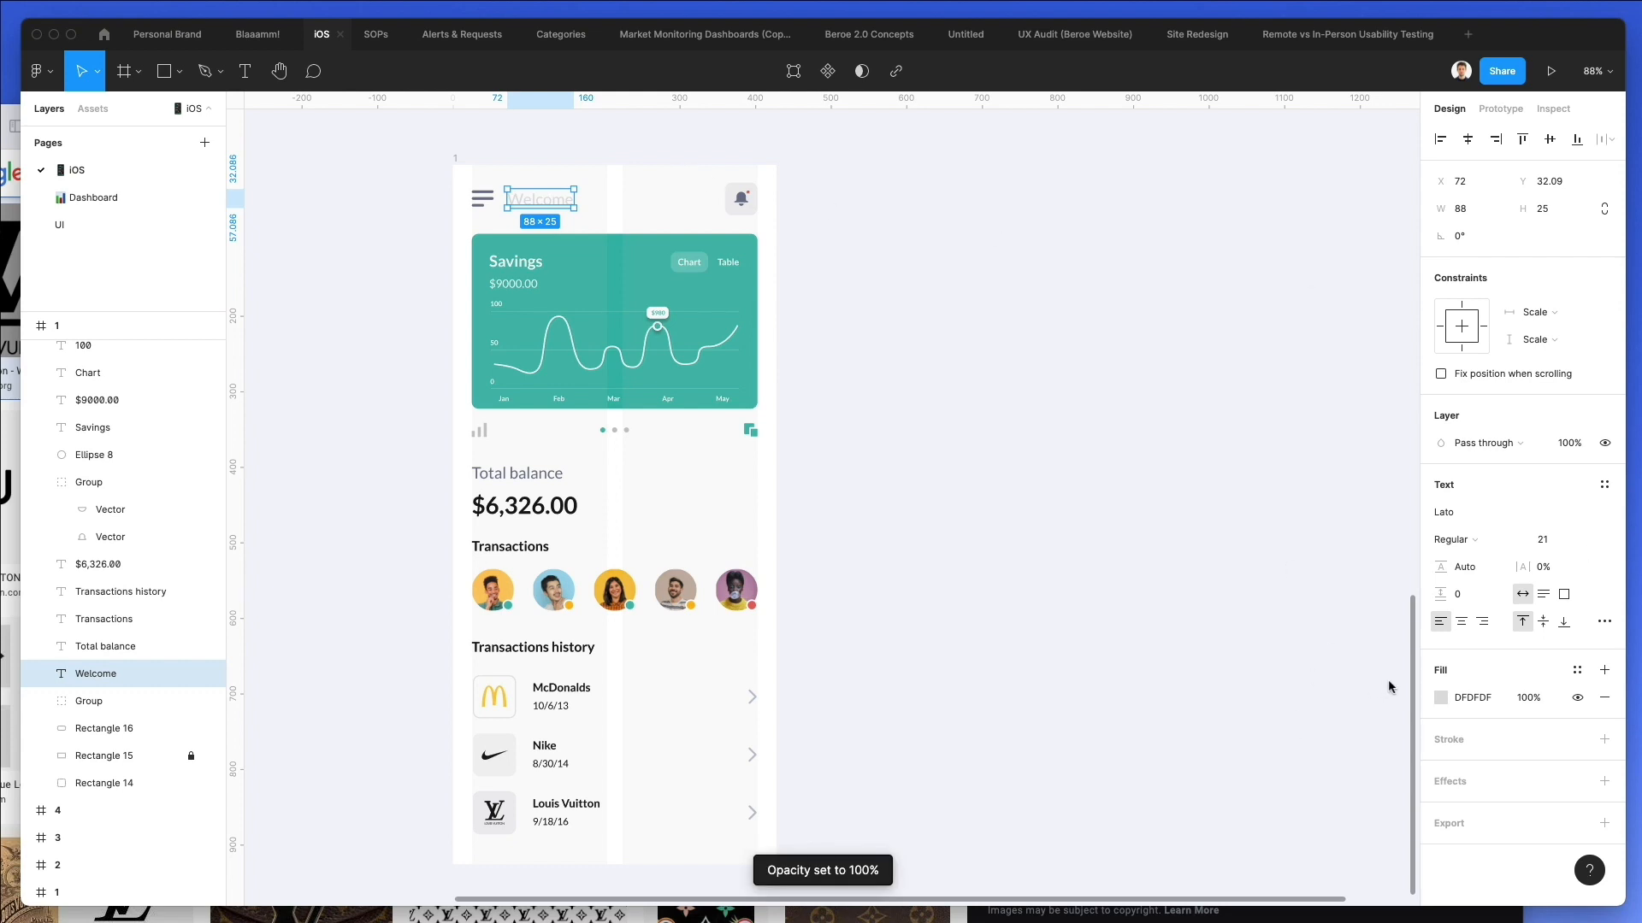
click(1442, 702)
key(i)
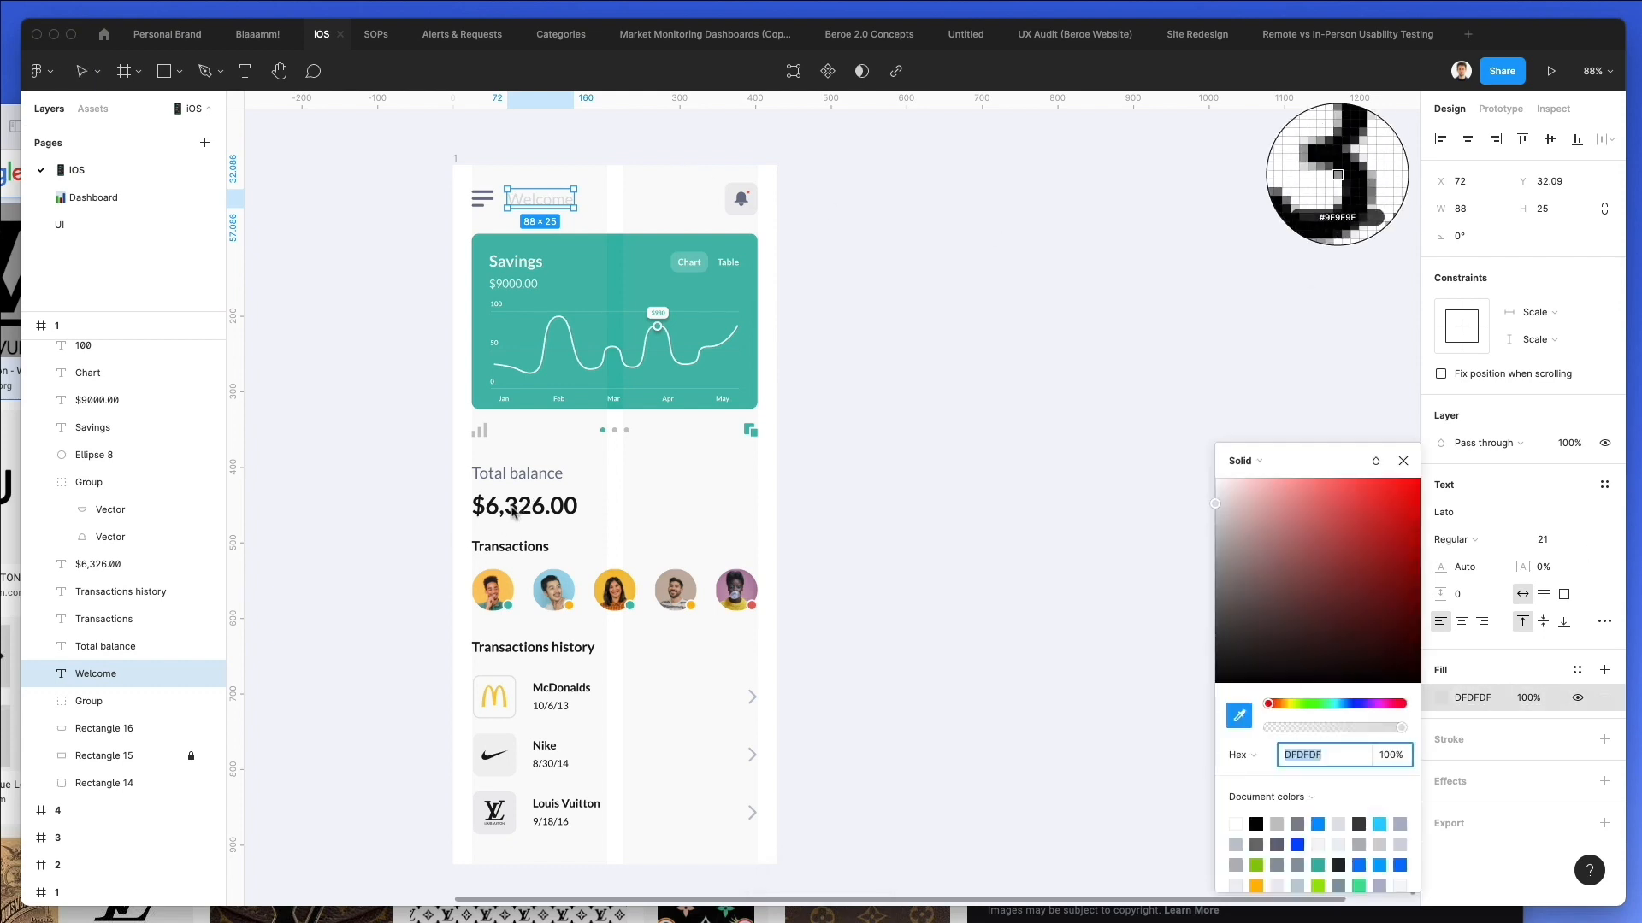
click(514, 511)
click(376, 420)
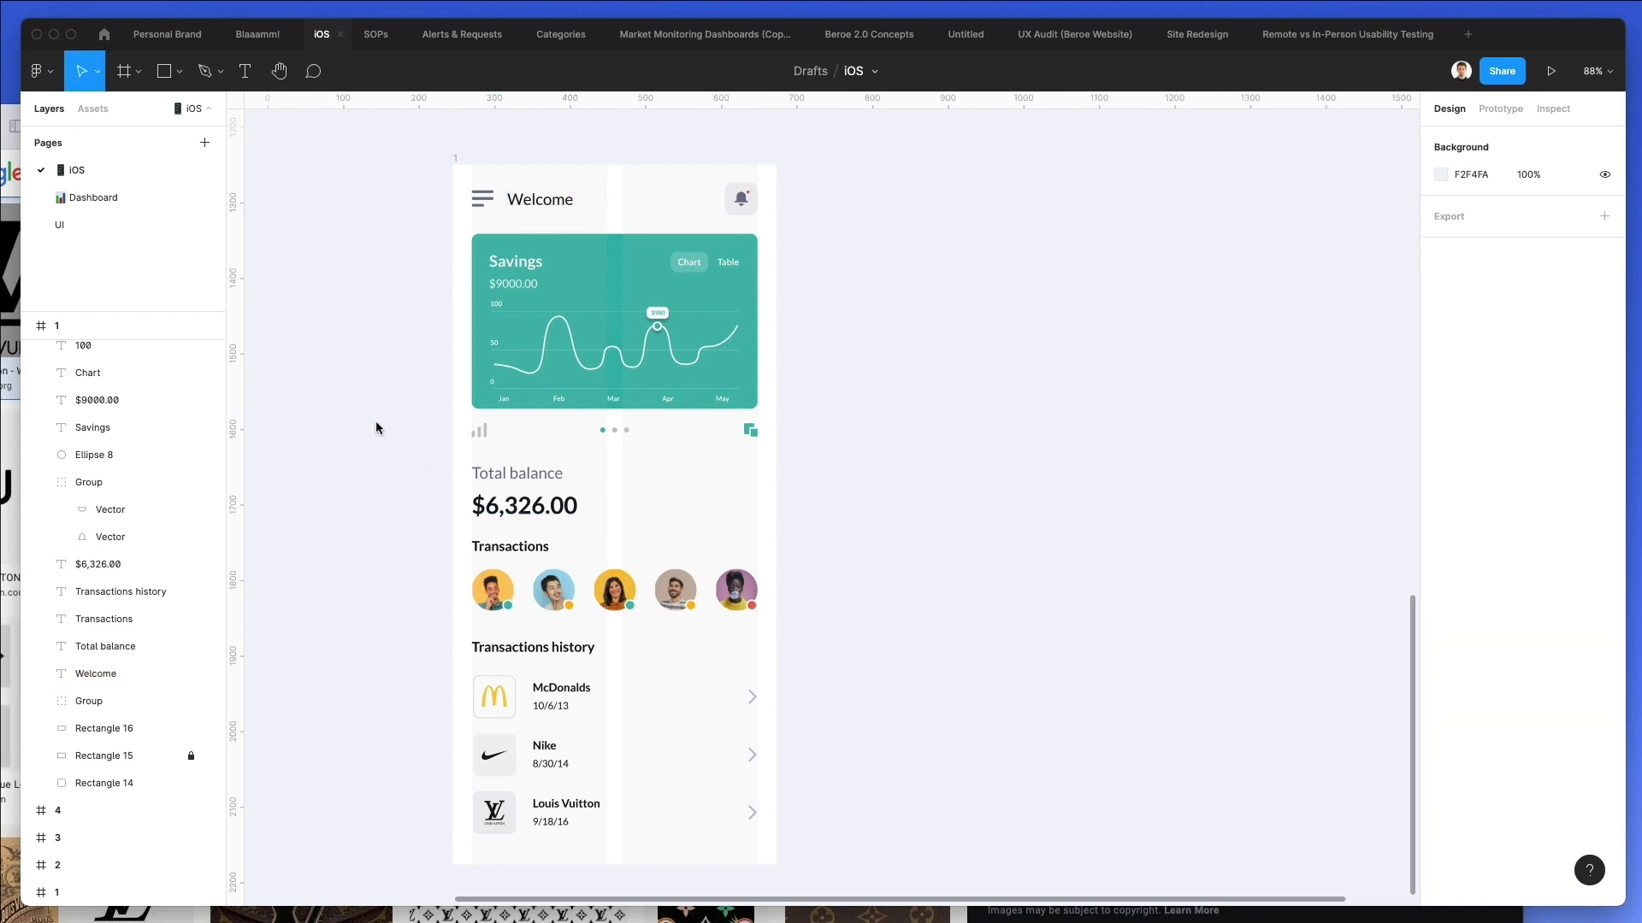
Set the opacity of the menu icon beside "Welcome" to 50%.
scroll(380, 419, down, 2)
click(483, 128)
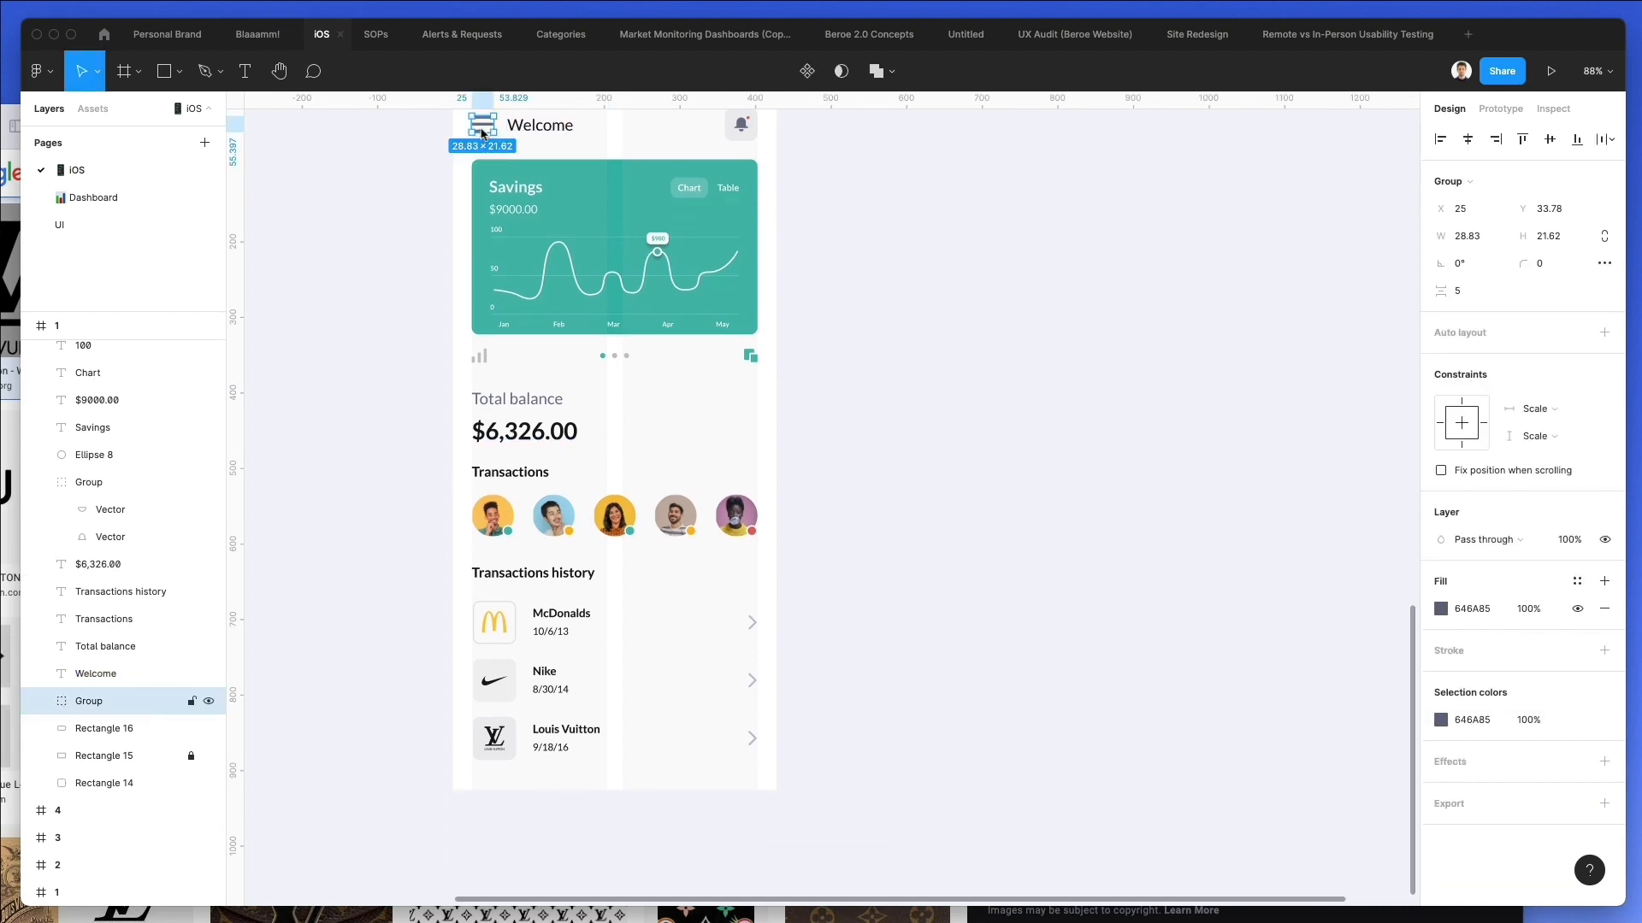
key(5)
click(407, 279)
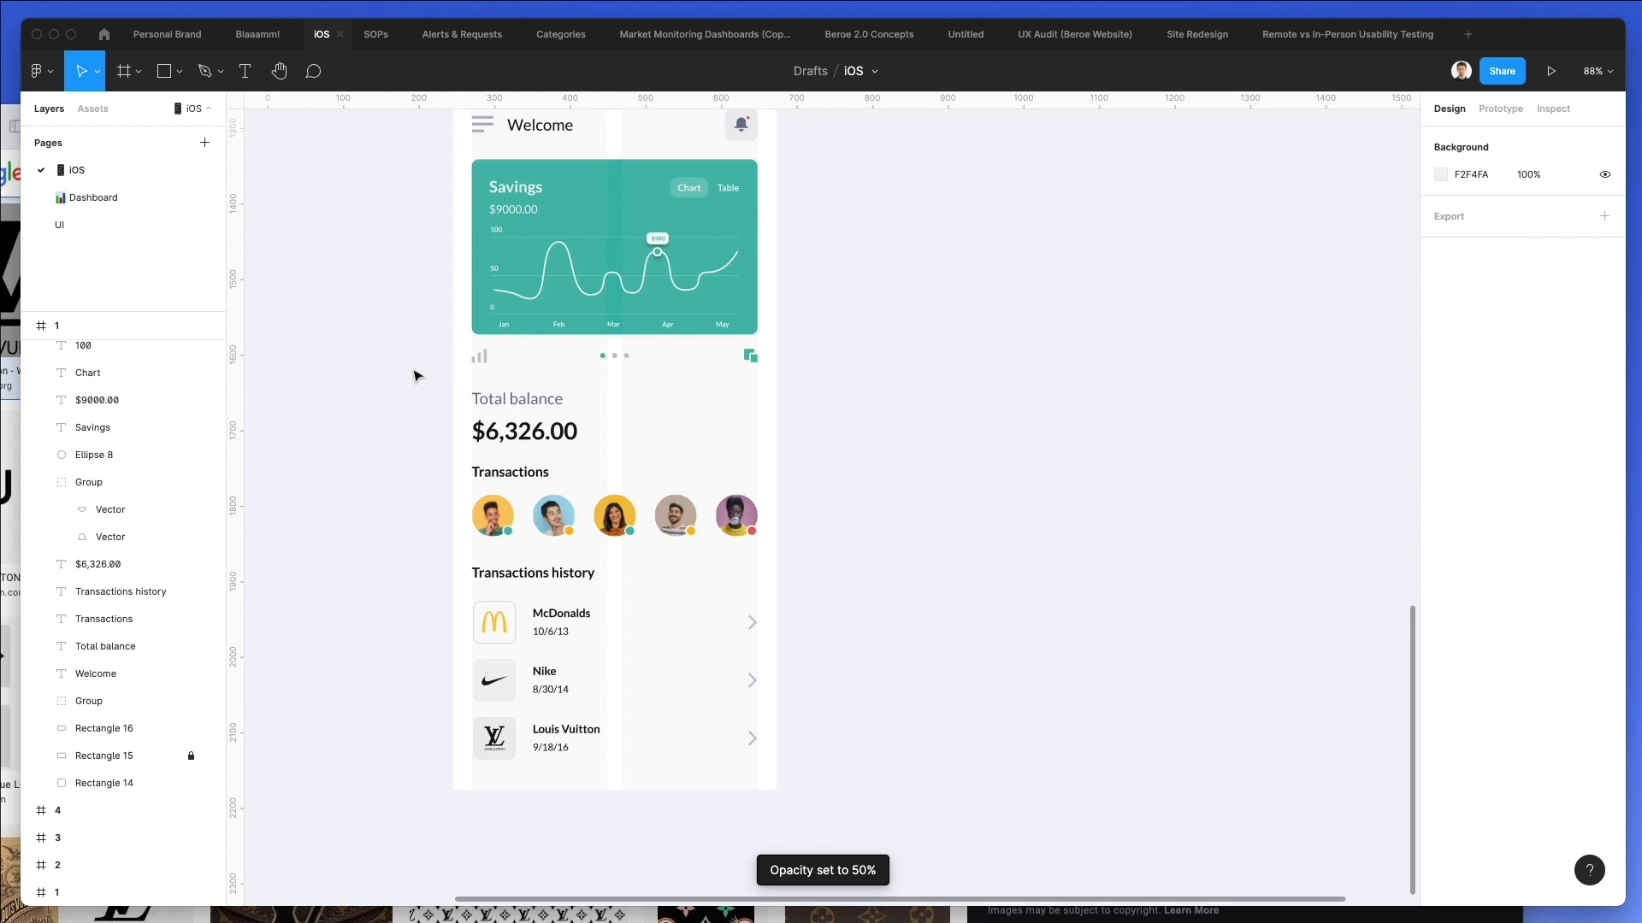
Move the row of icons and dots under the Savings card slightly down and scale up its green squares icon a little.
drag(655, 387, 793, 387)
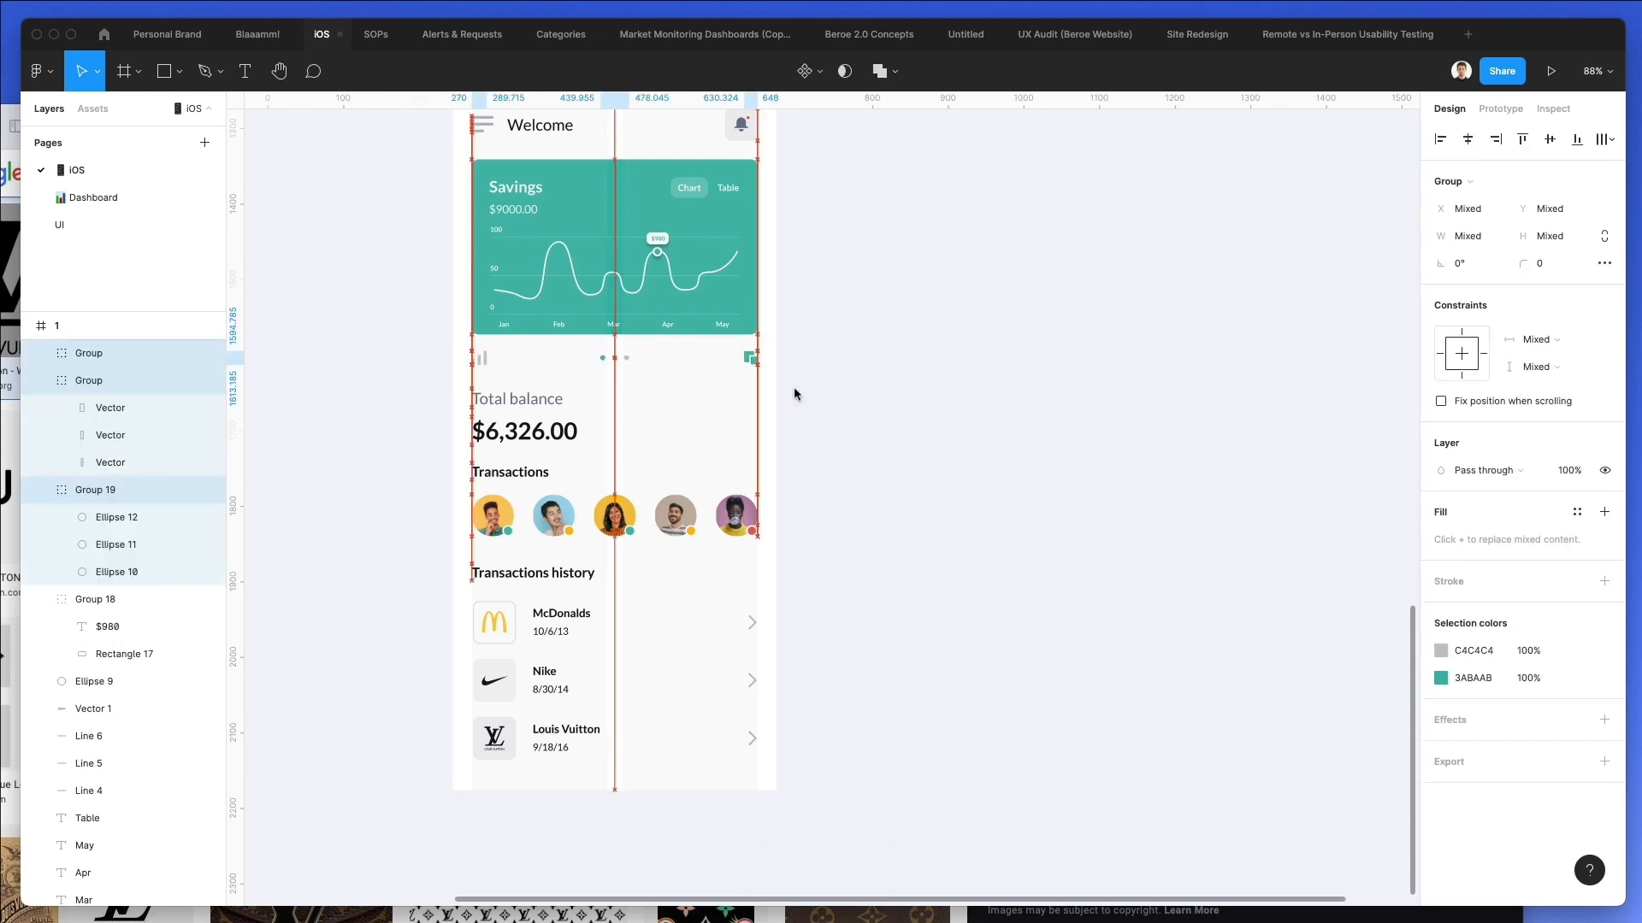
click(794, 390)
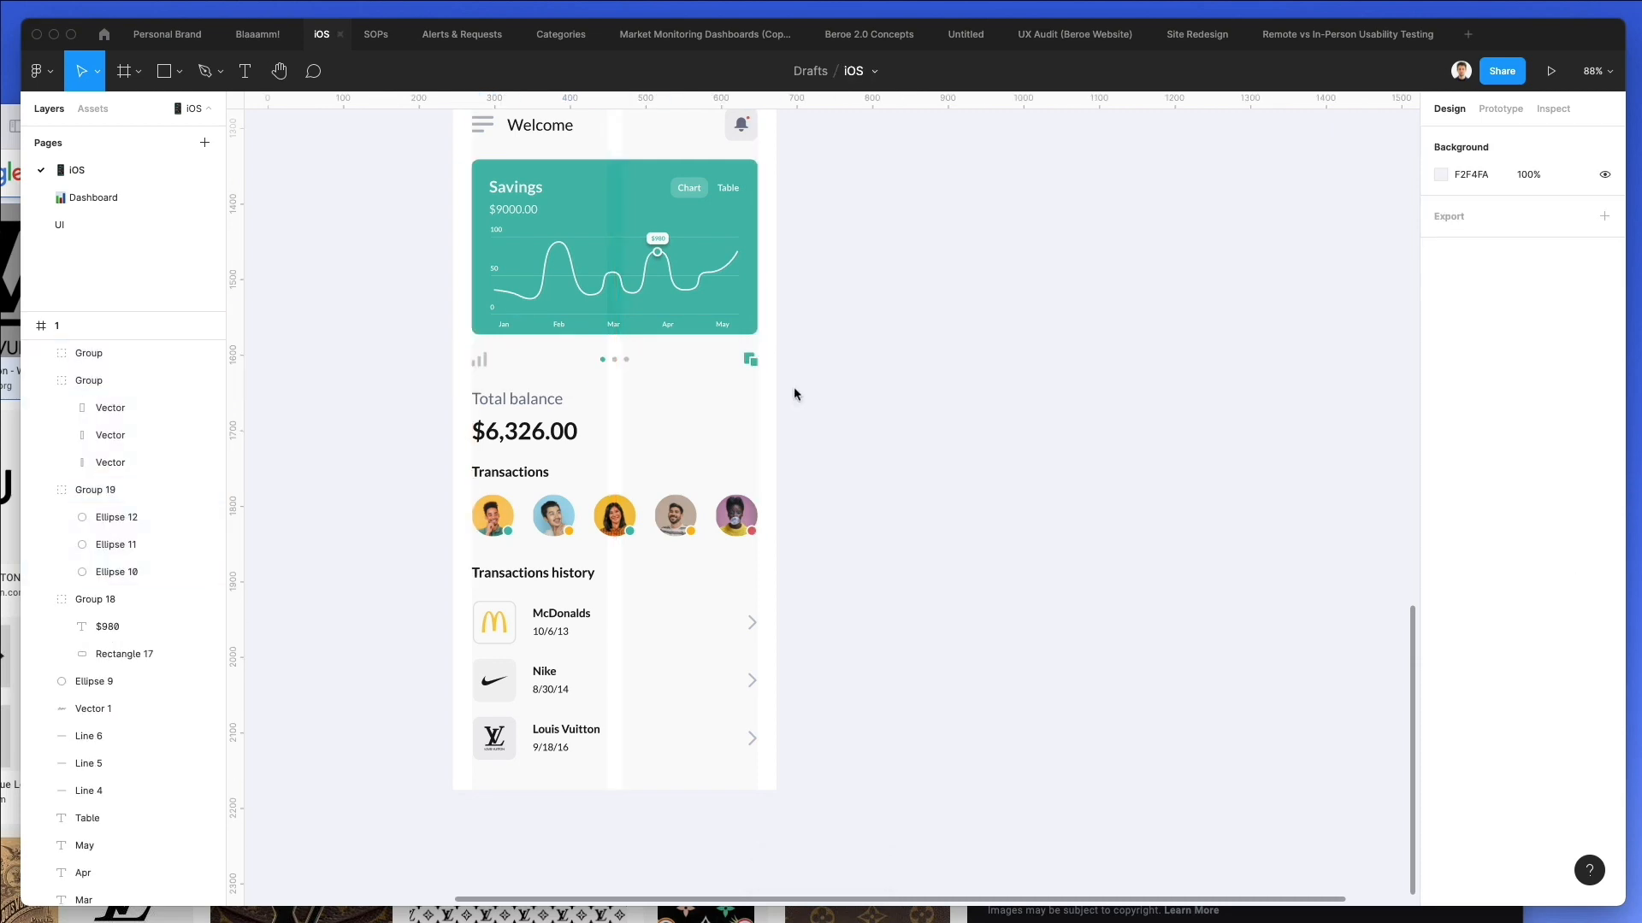
scroll(794, 387, up, 5)
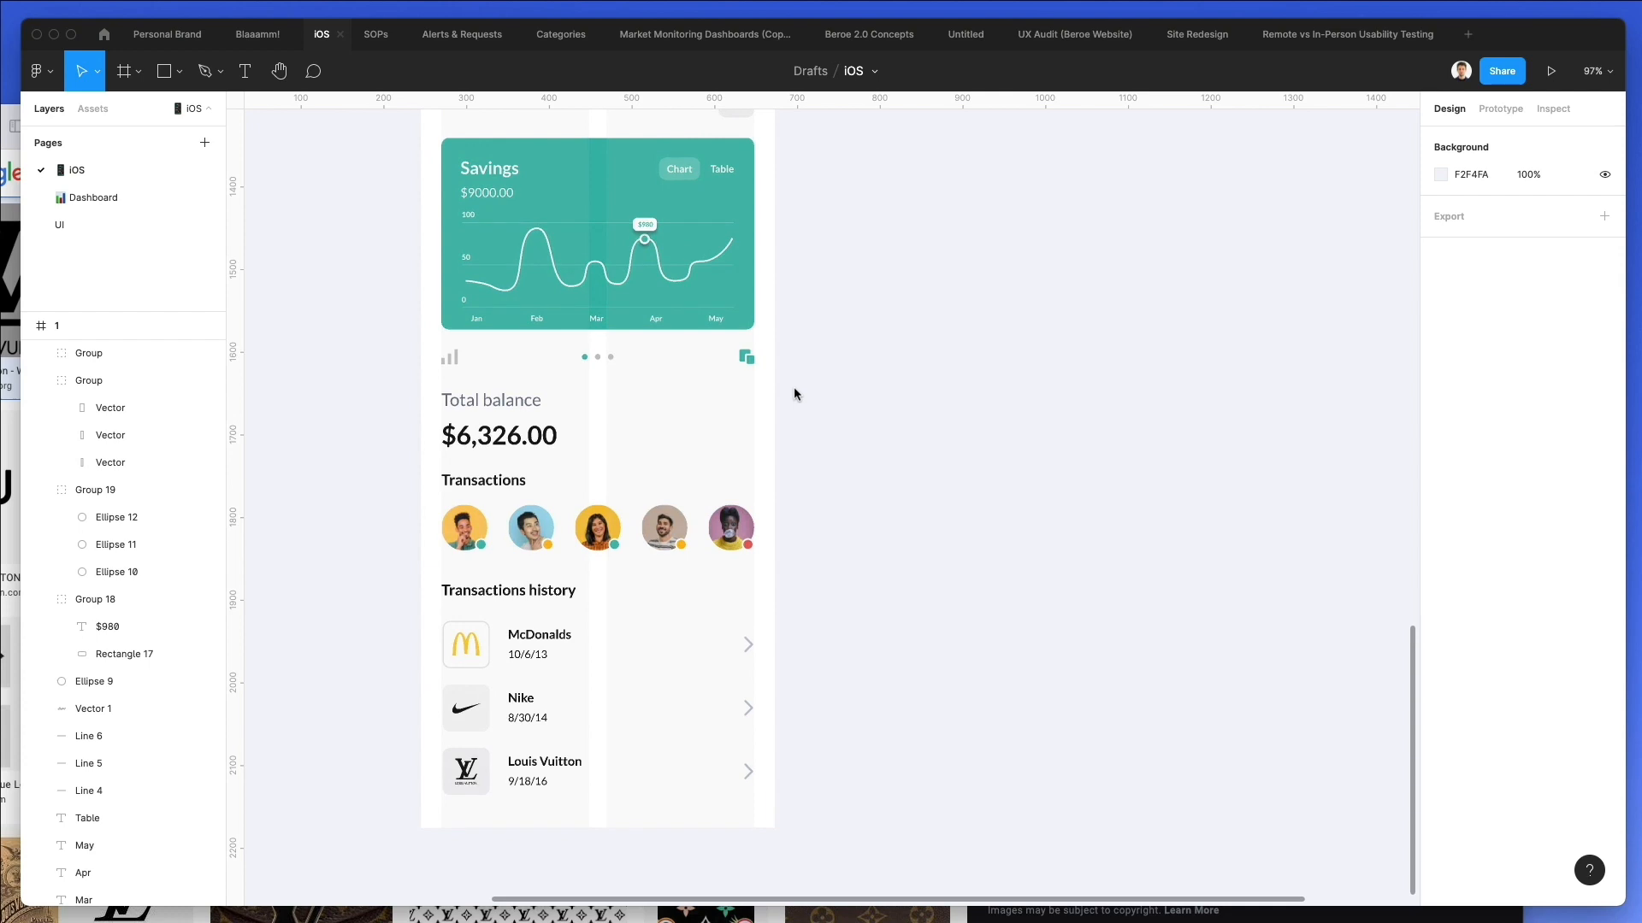
click(734, 346)
scroll(734, 346, up, 5)
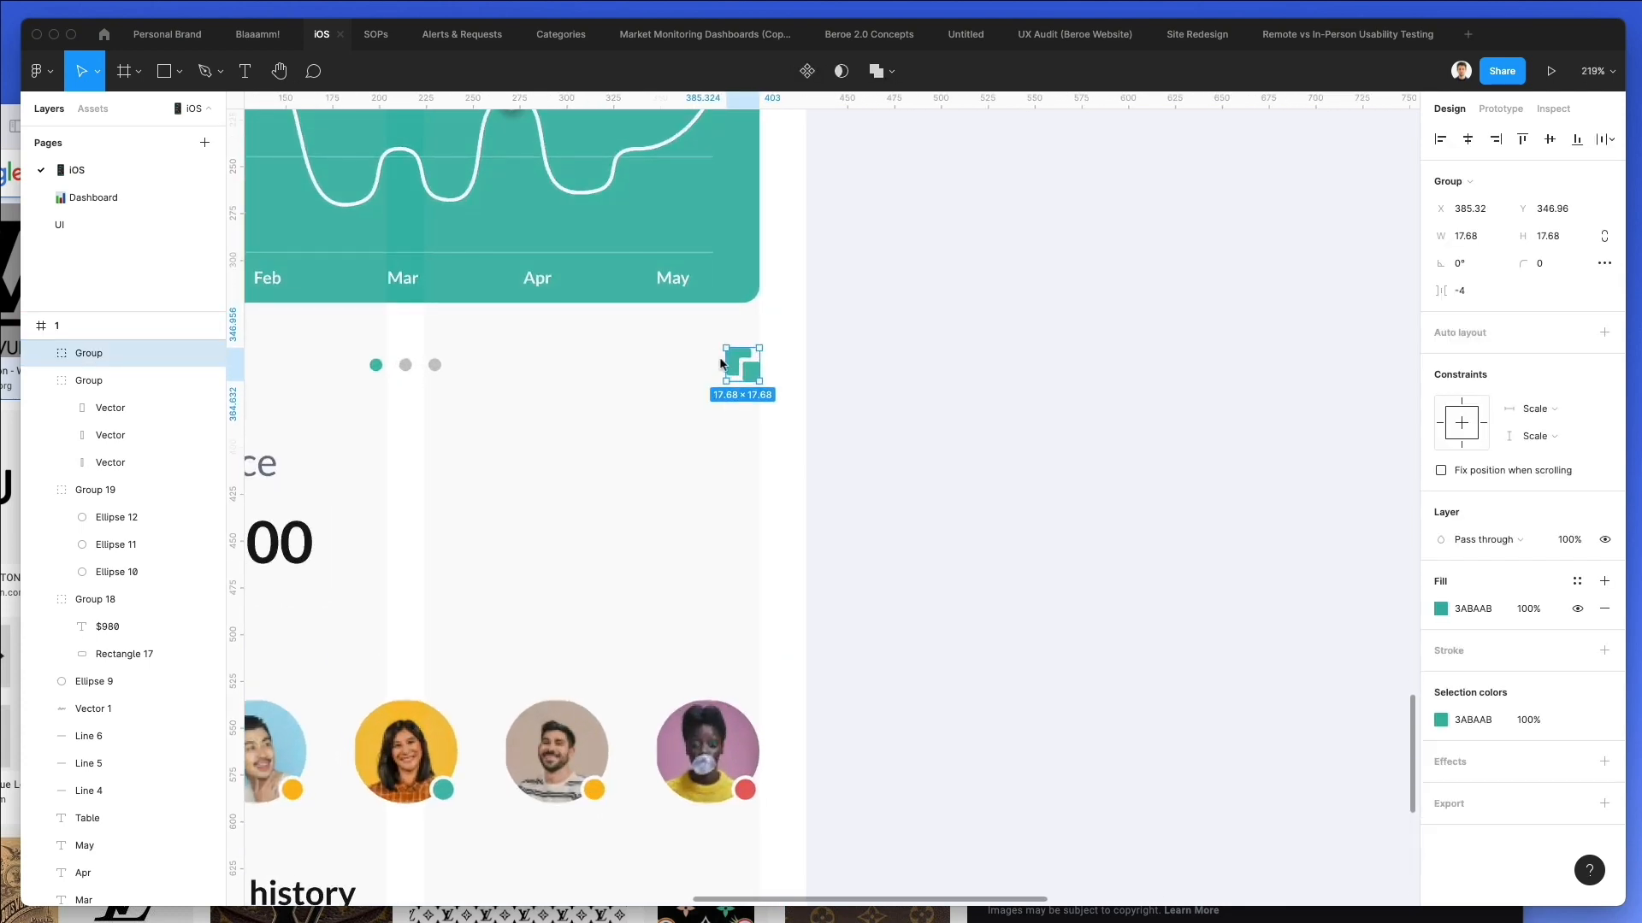
drag(714, 359, 706, 359)
scroll(852, 360, down, 5)
scroll(852, 360, down, 5)
click(882, 370)
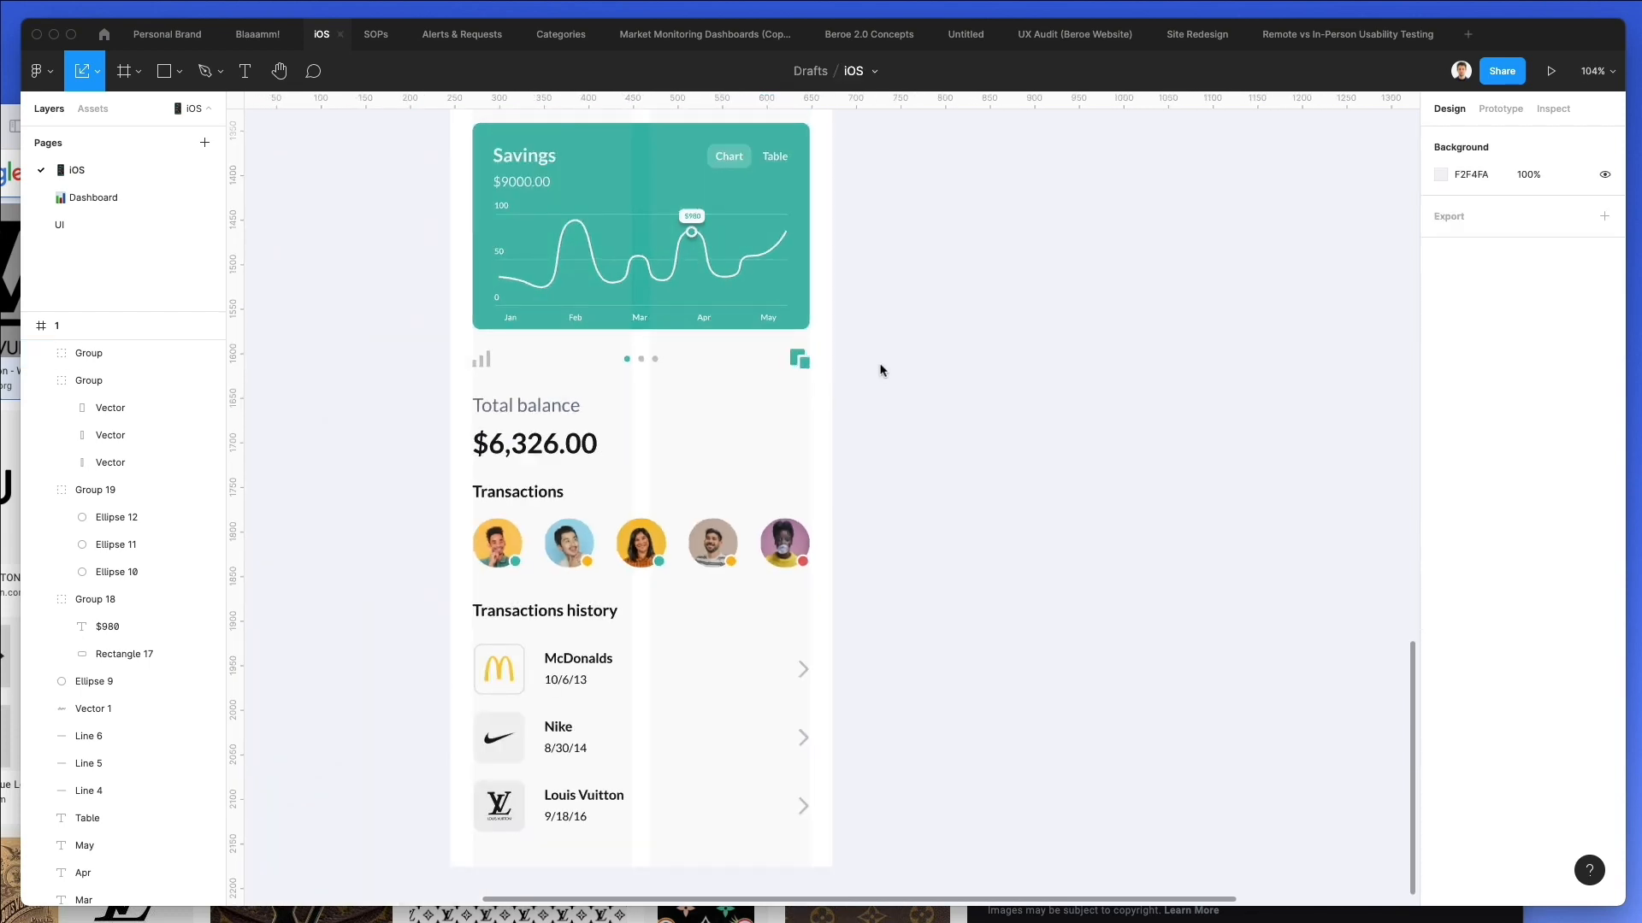
Round the corners of the phone screen frame with a radius of 17.
scroll(391, 649, down, 2)
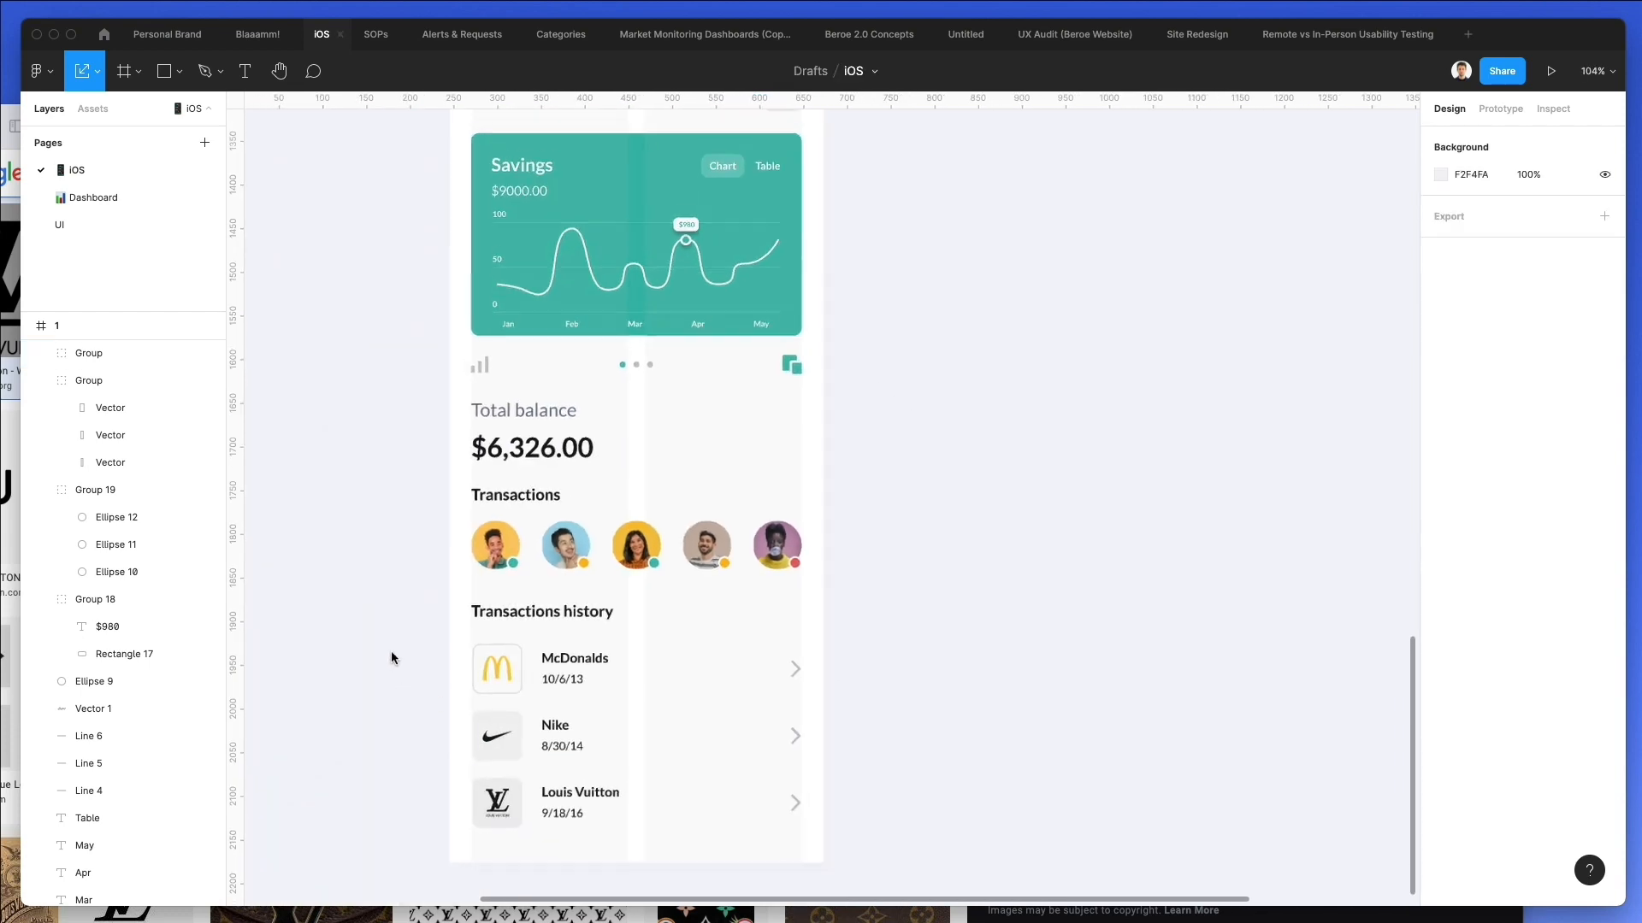
scroll(392, 648, down, 1)
scroll(393, 648, up, 1)
click(492, 155)
drag(1523, 265, 1575, 257)
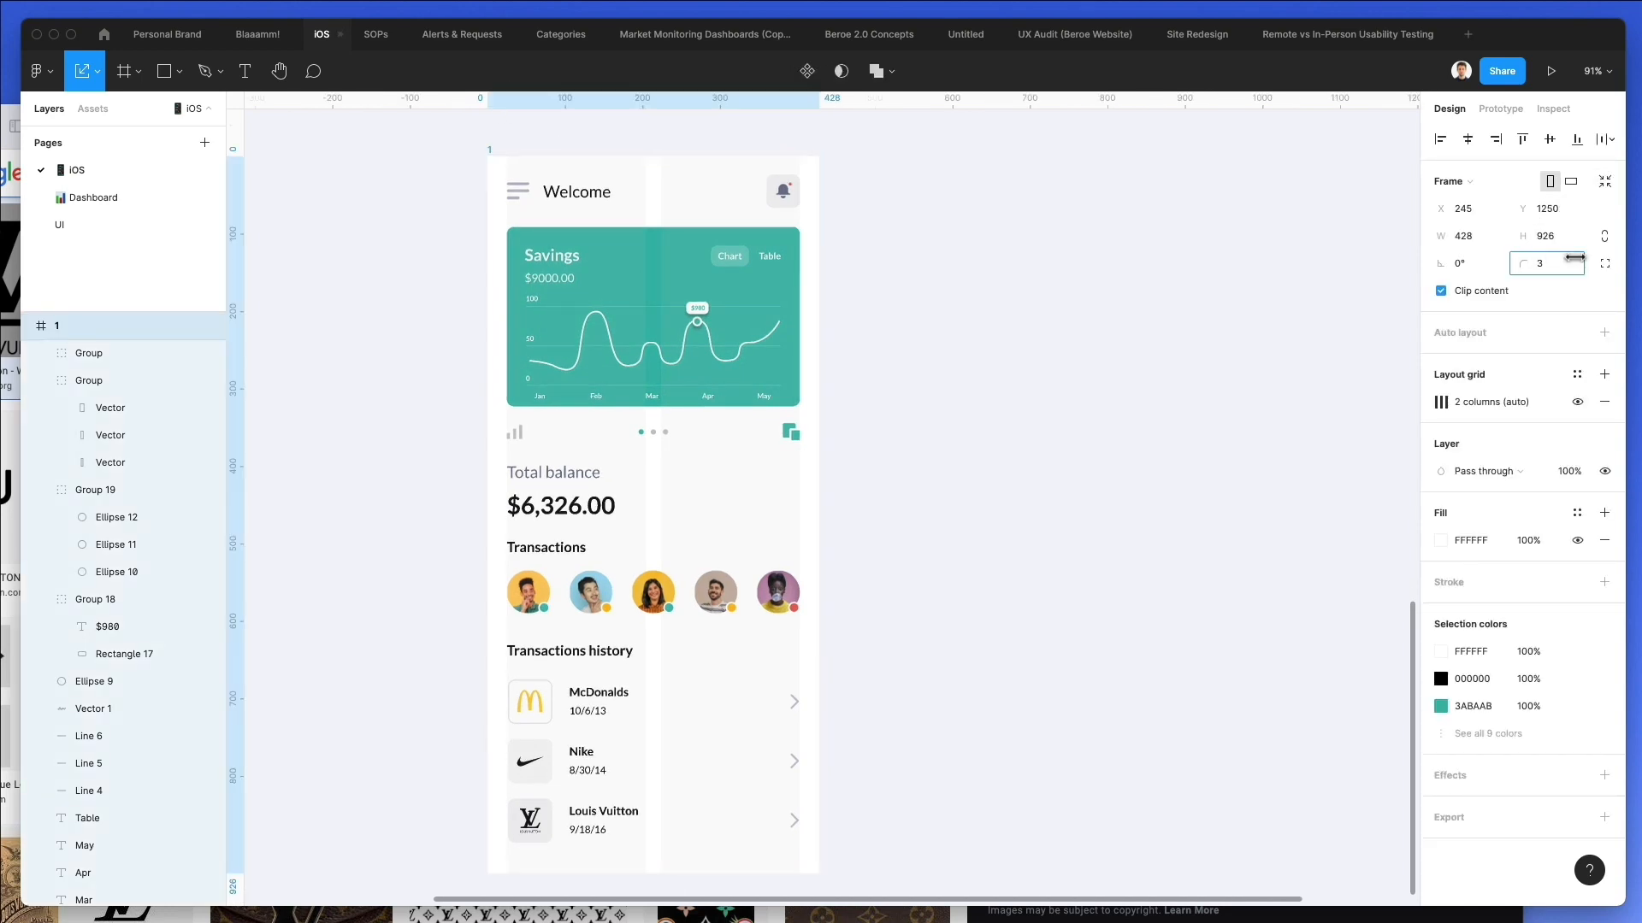
drag(103, 249, 154, 247)
Add a drop shadow to the phone screen frame with Y offset 14 and blur 34.
click(1439, 774)
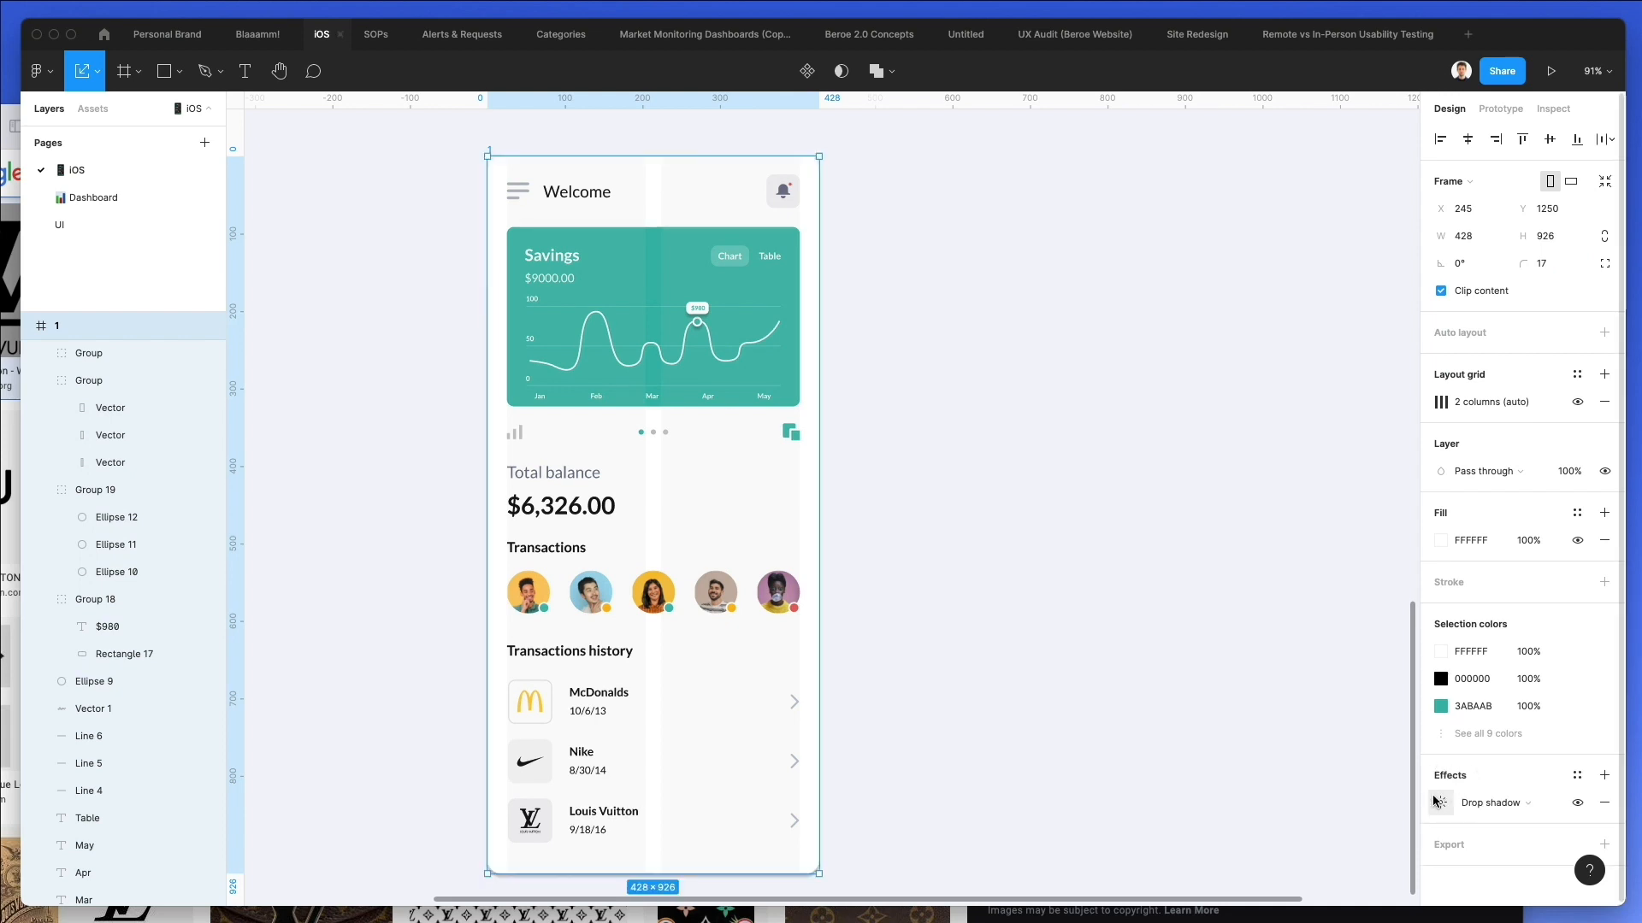
click(1437, 802)
click(1361, 817)
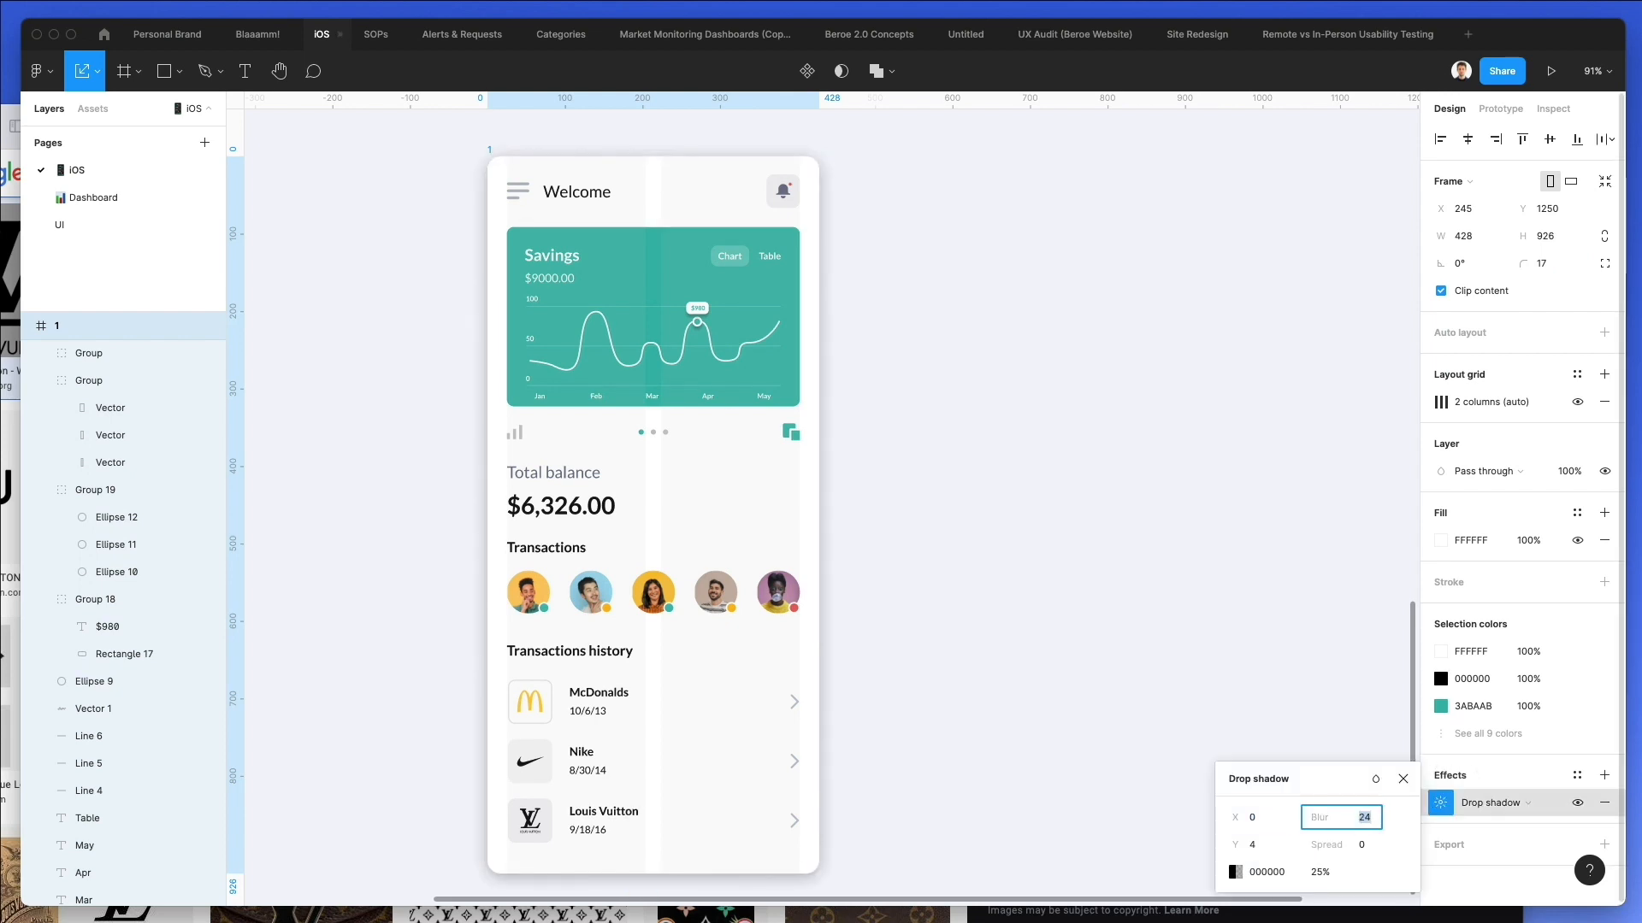
click(1255, 844)
key(shift+Up)
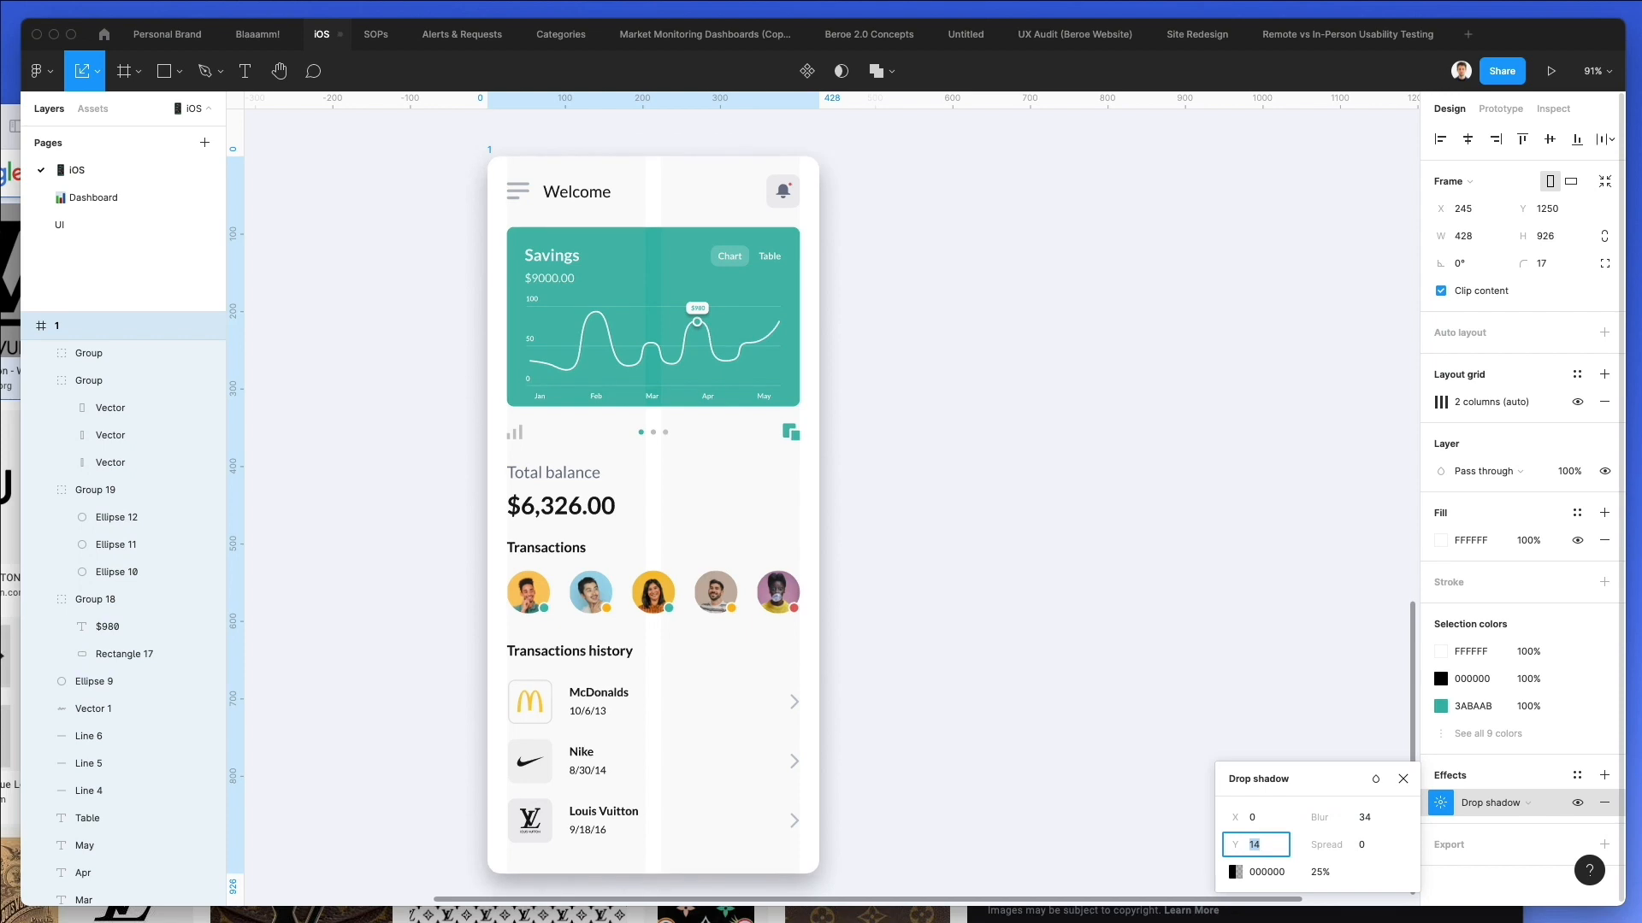
Set the opacity of the phone screen frame's drop shadow to 6%.
click(1321, 872)
key(shift+Down)
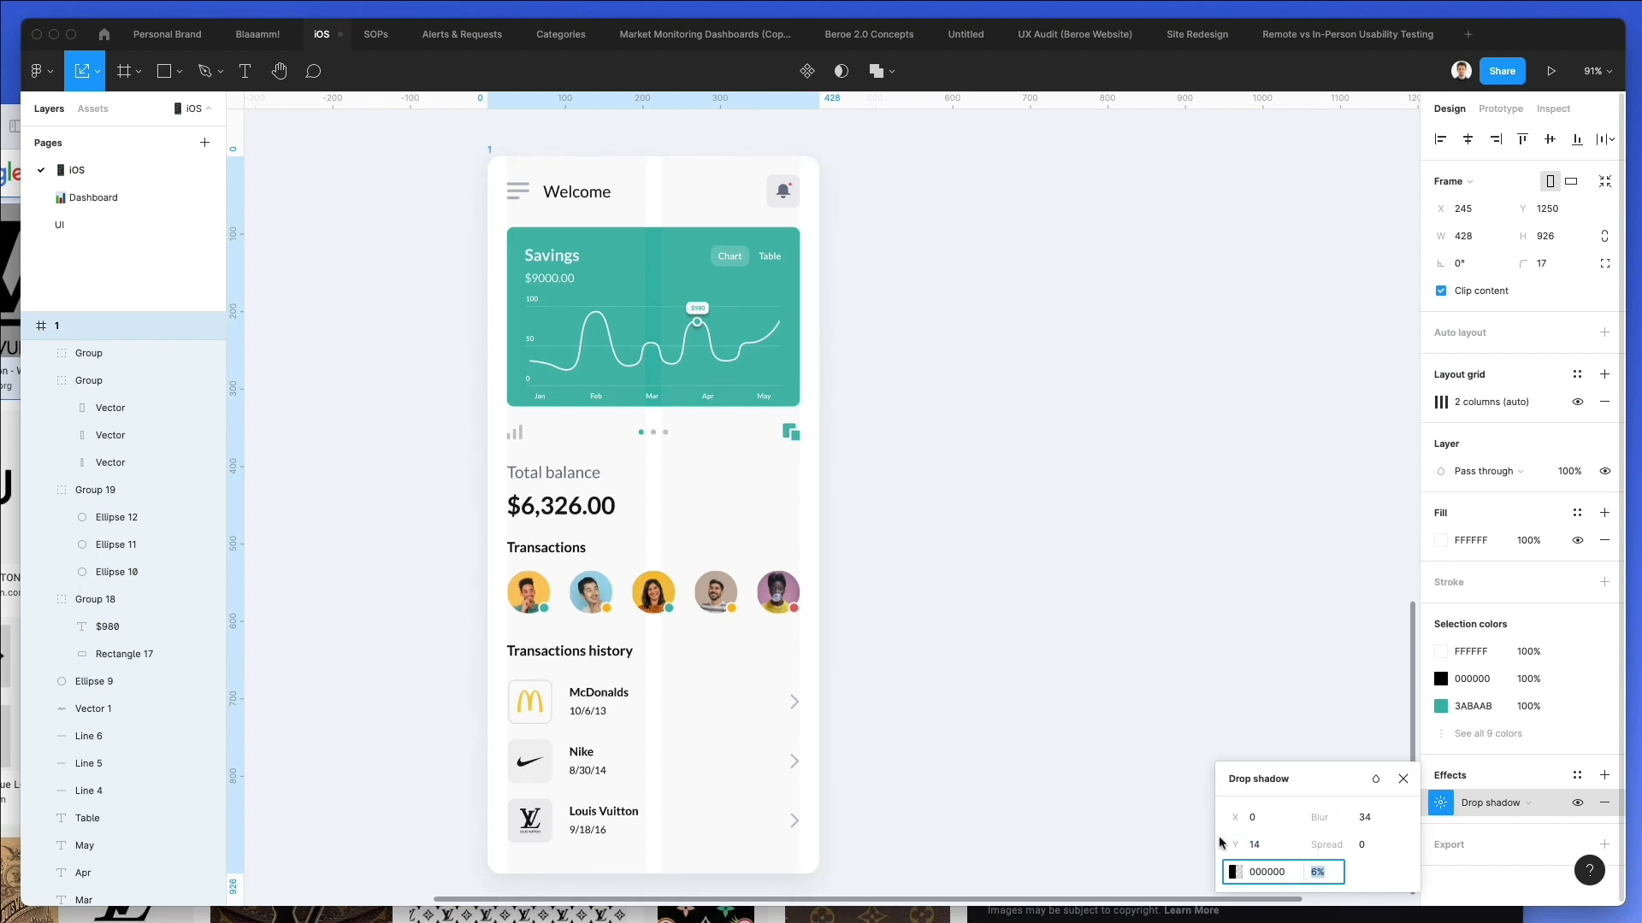
click(890, 538)
ctrl+scroll(890, 538, down, 2)
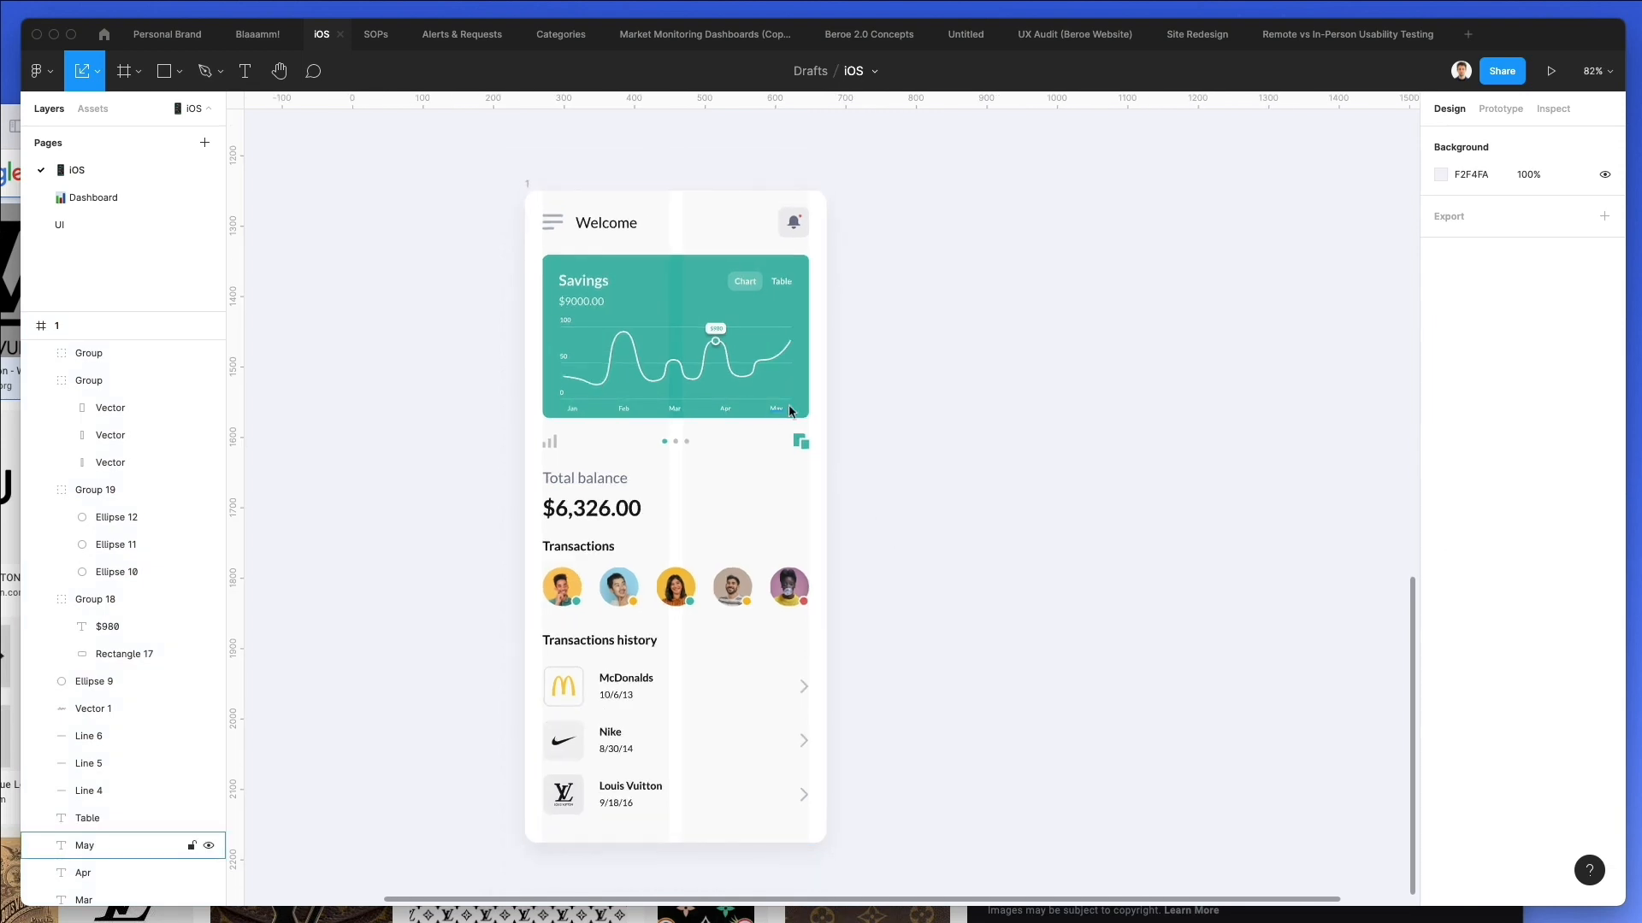
Duplicate the phone screen frame beside the original with a gap of 134.
scroll(1015, 383, down, 1)
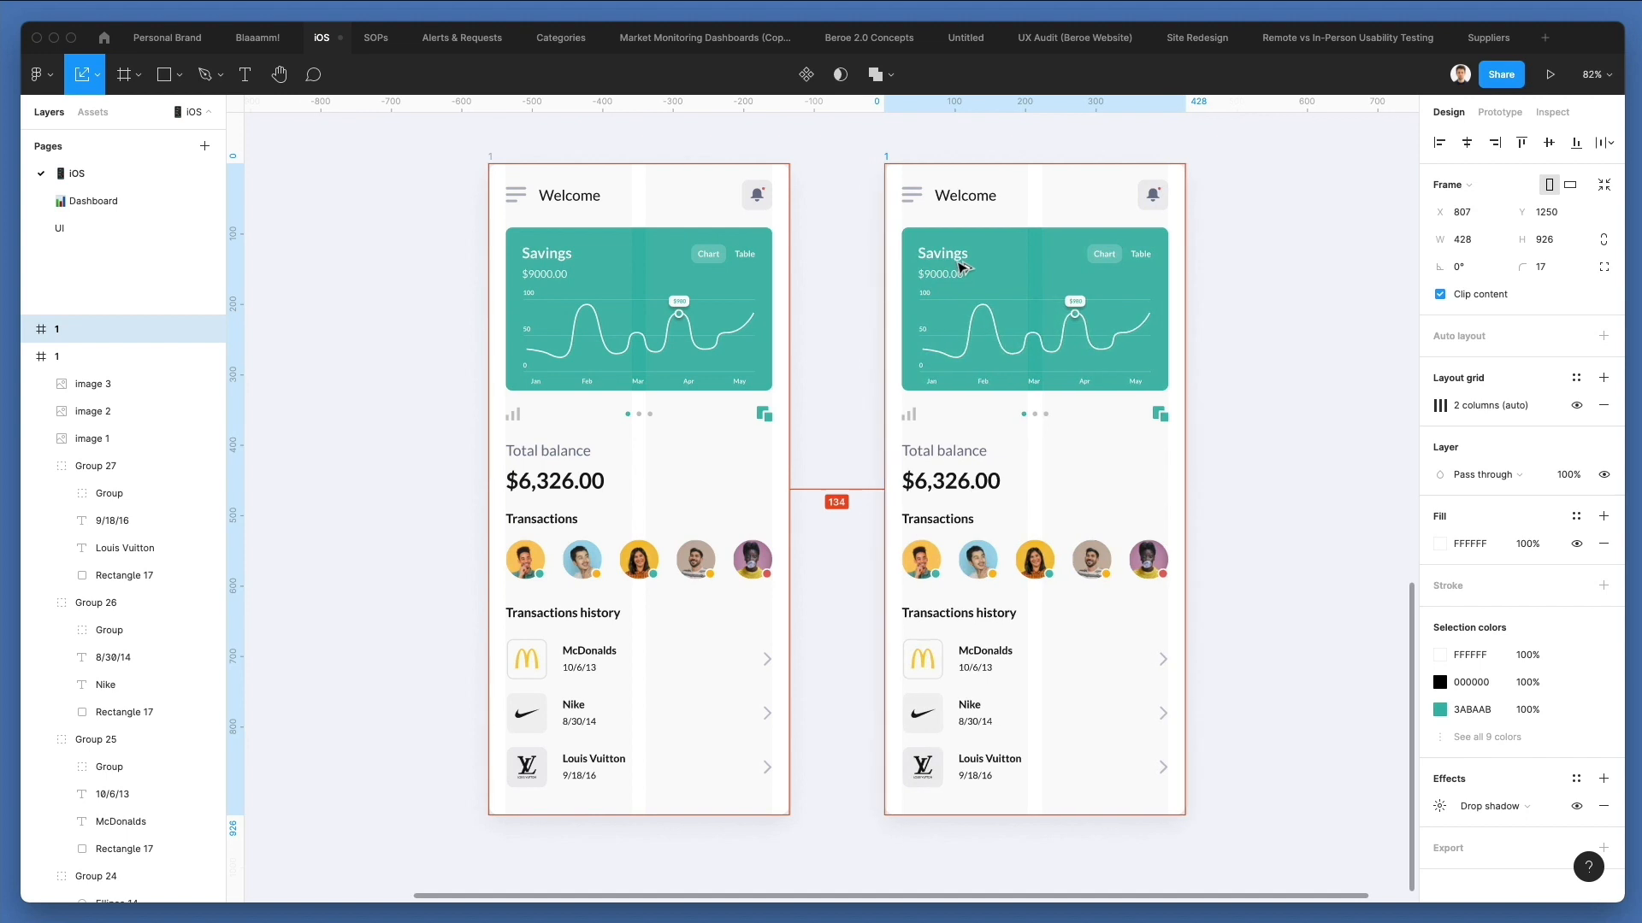
click(1292, 231)
scroll(1197, 222, right, 3)
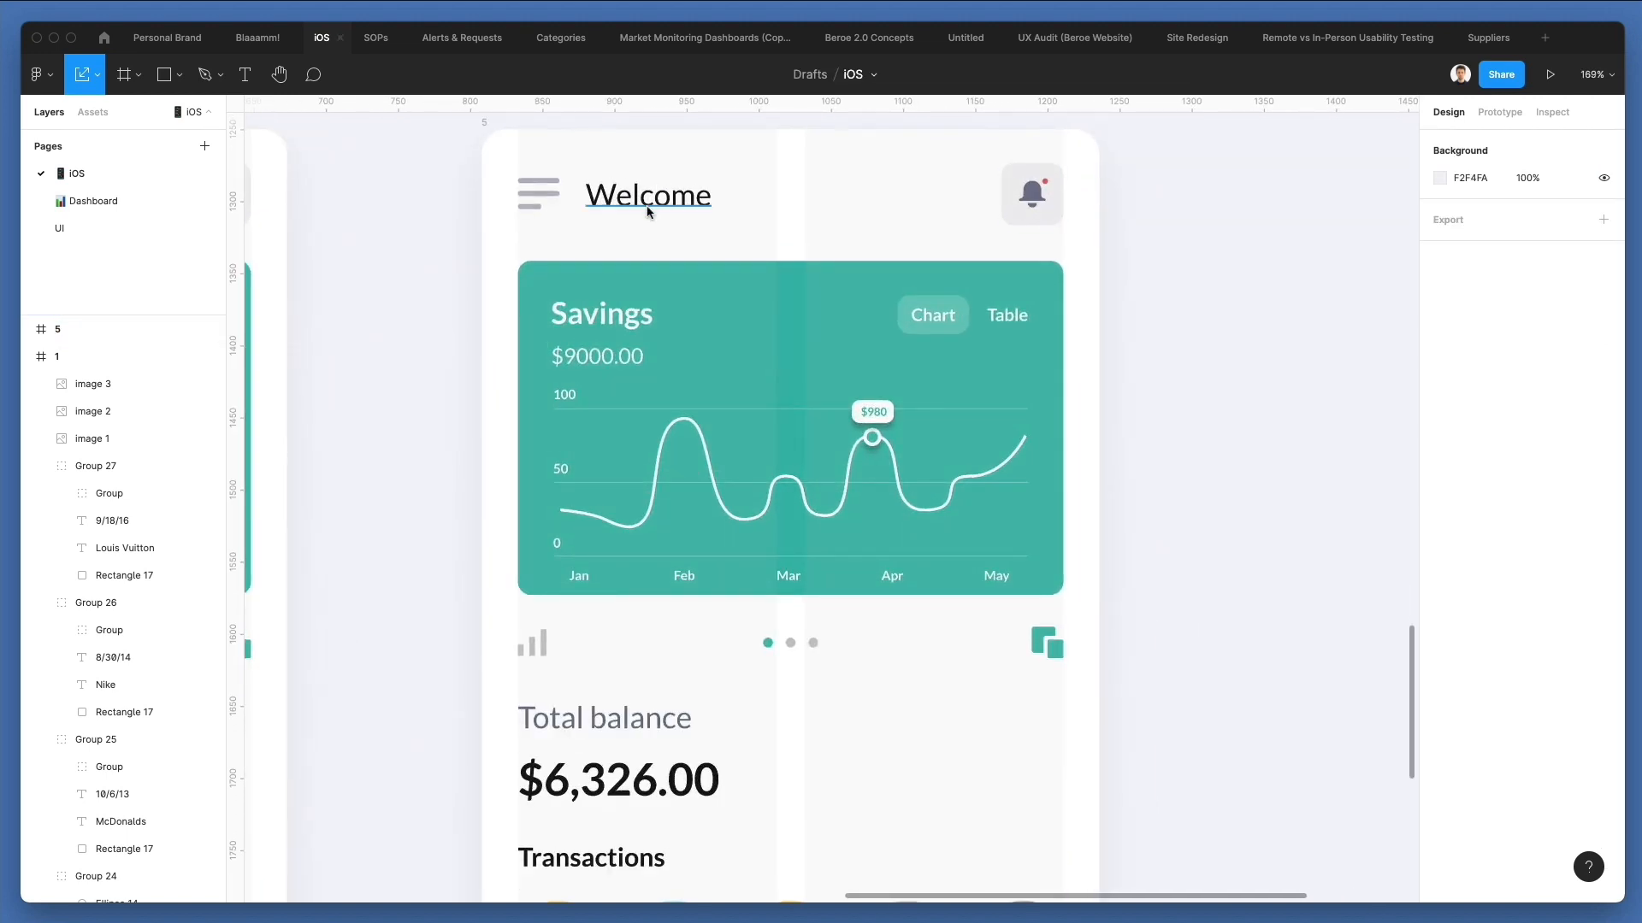
Change the duplicated screen's "Welcome" title to "Management" and center it horizontally in the frame.
click(647, 211)
double_click(648, 207)
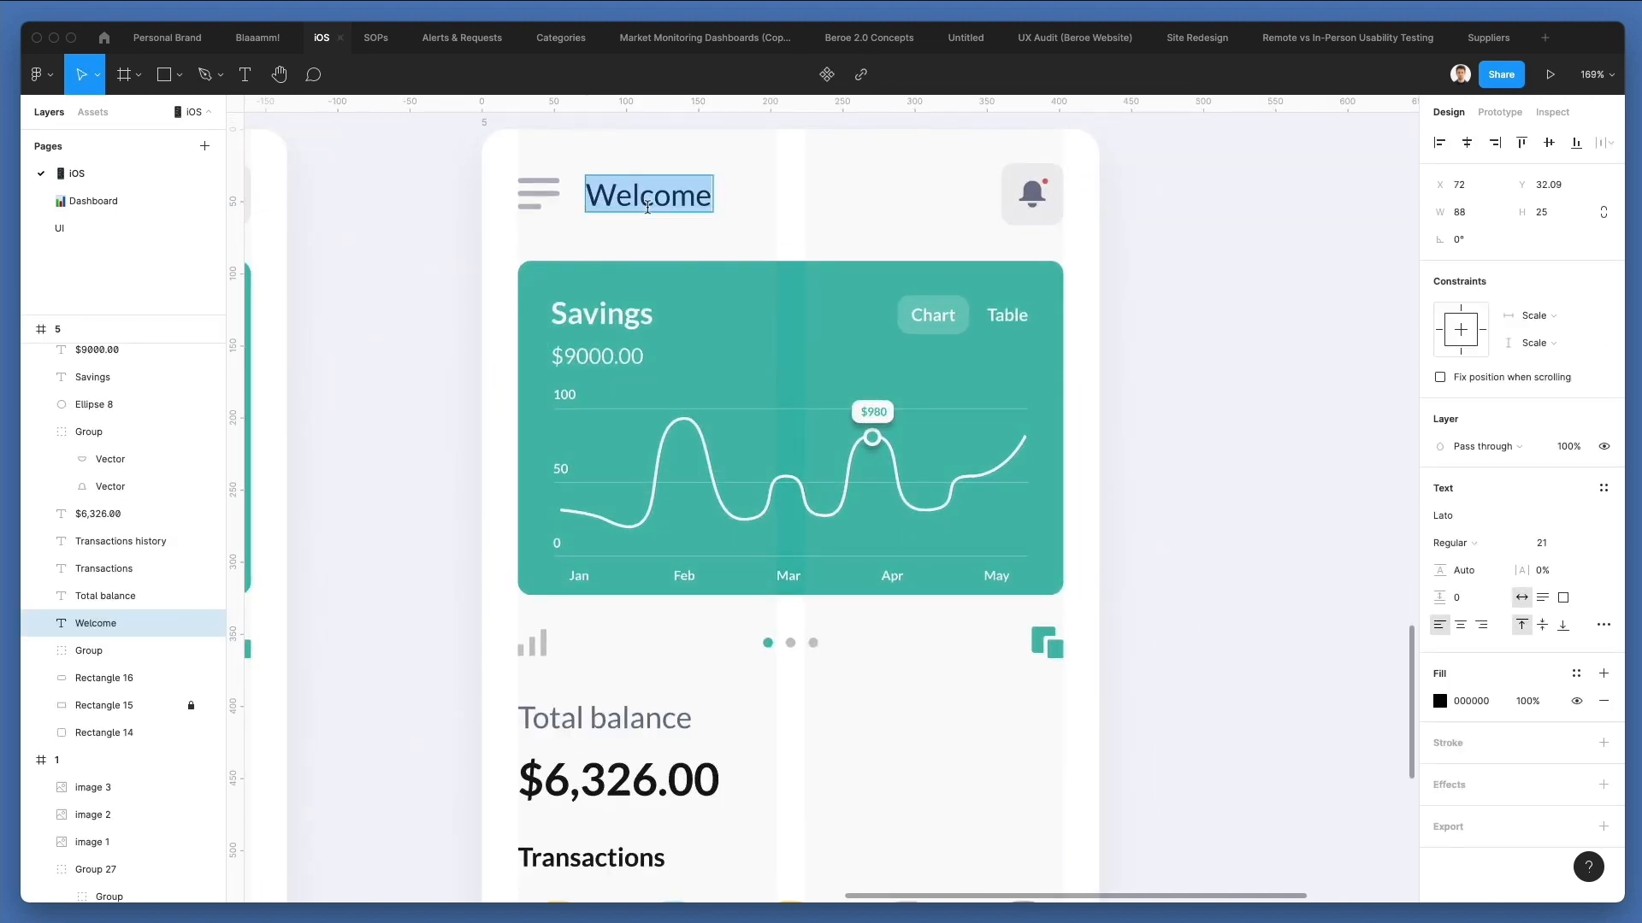
text(Management)
key(Escape)
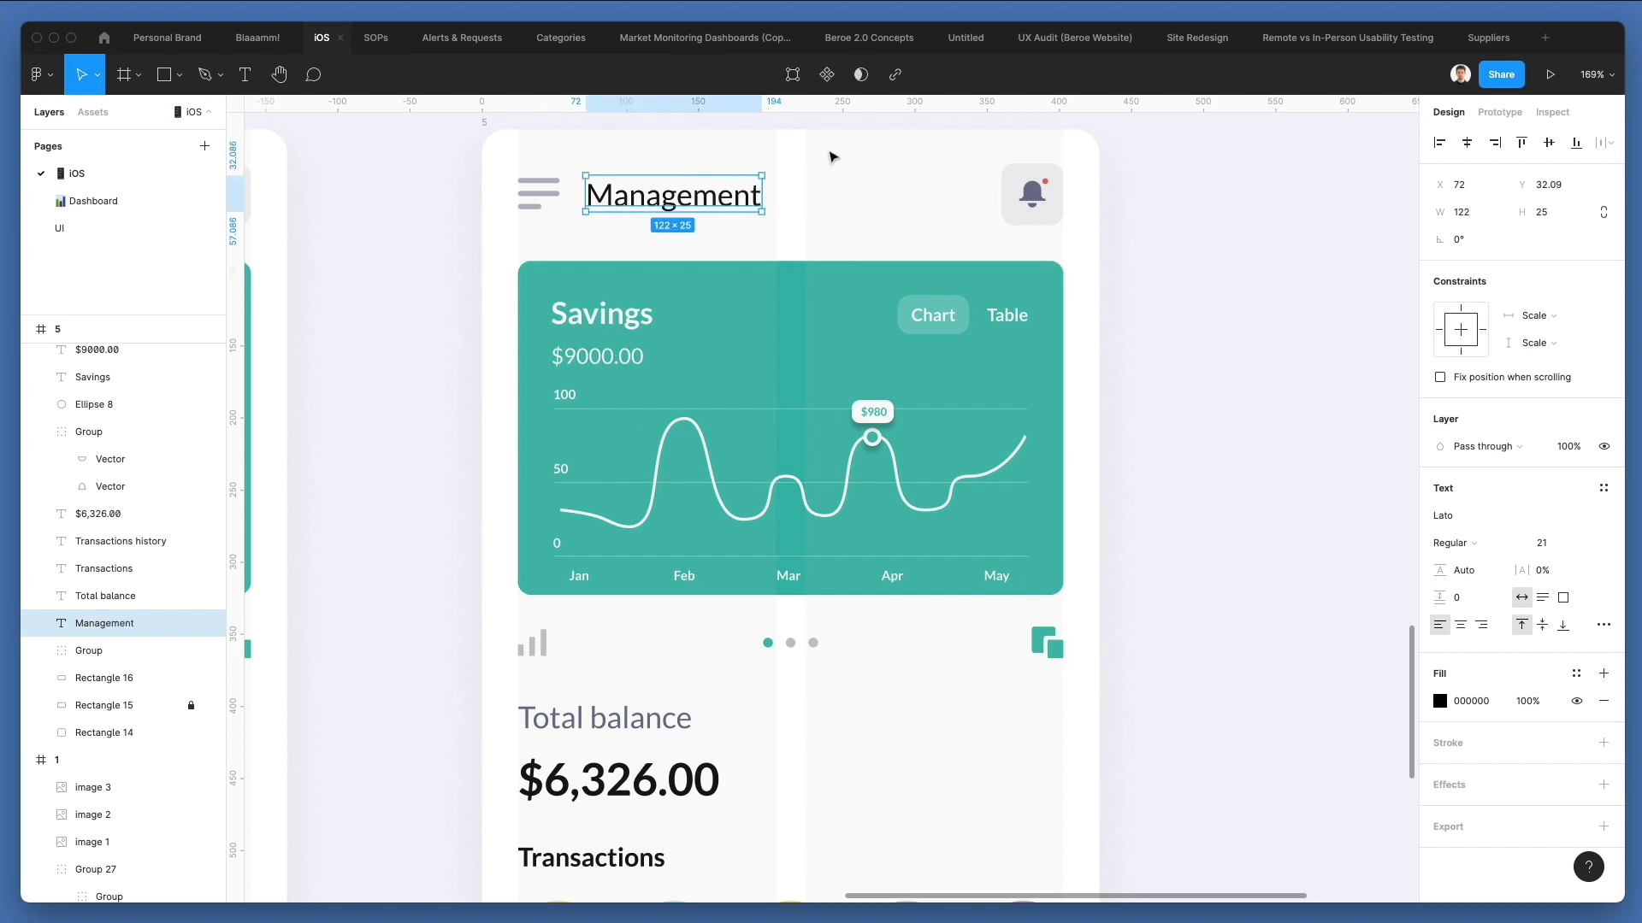
click(1466, 143)
scroll(1112, 192, down, 1)
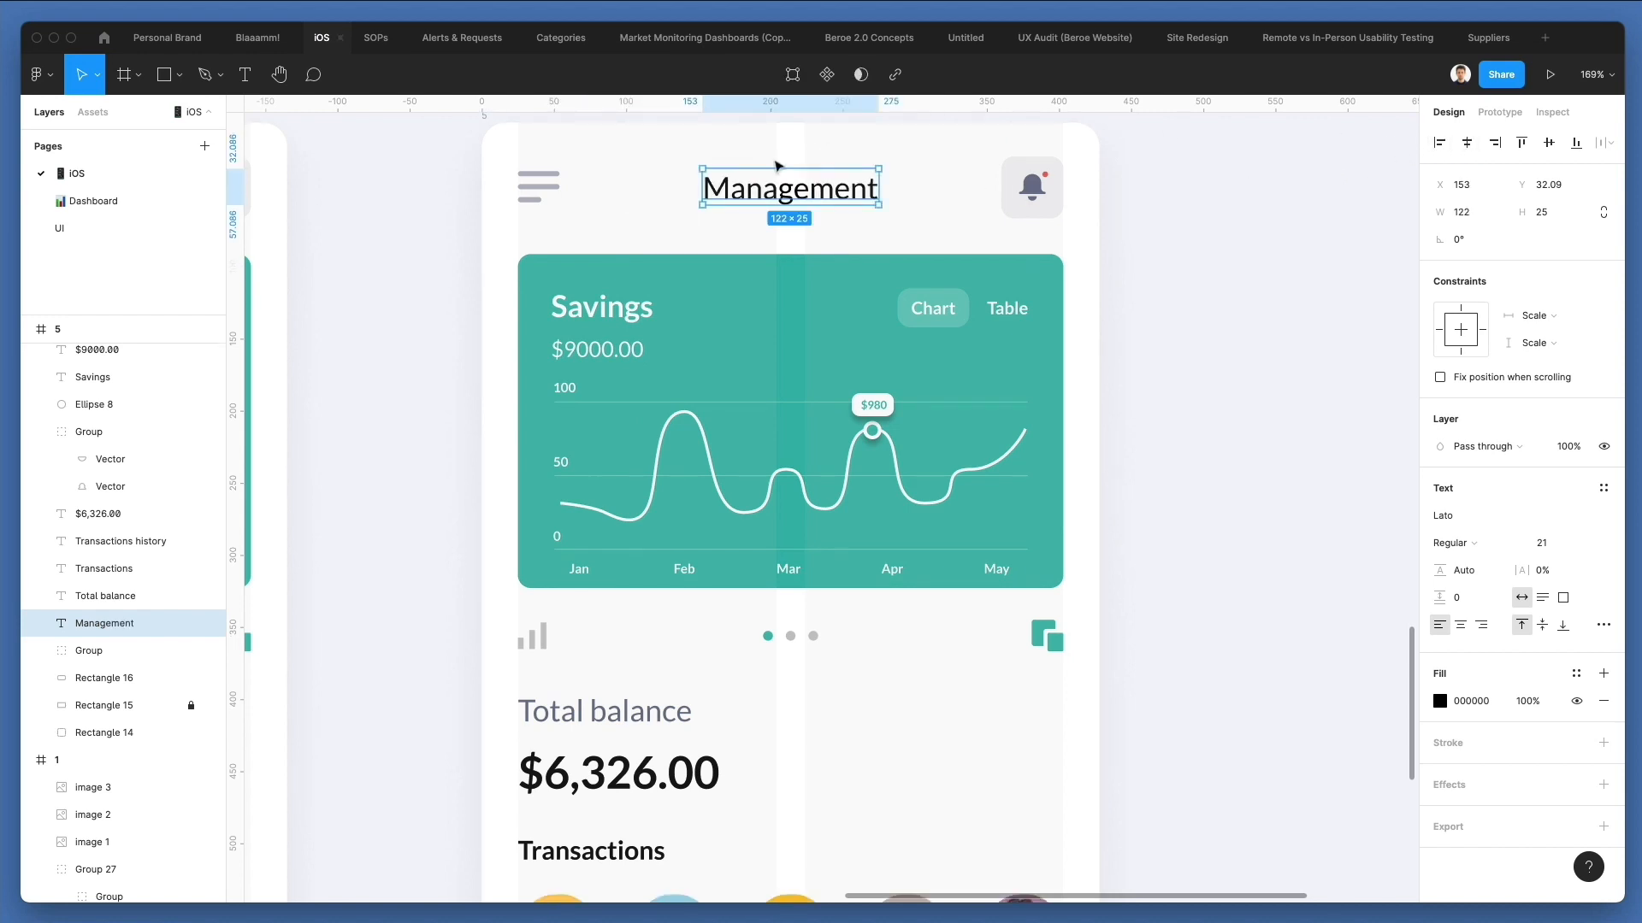
click(746, 152)
scroll(747, 153, up, 2)
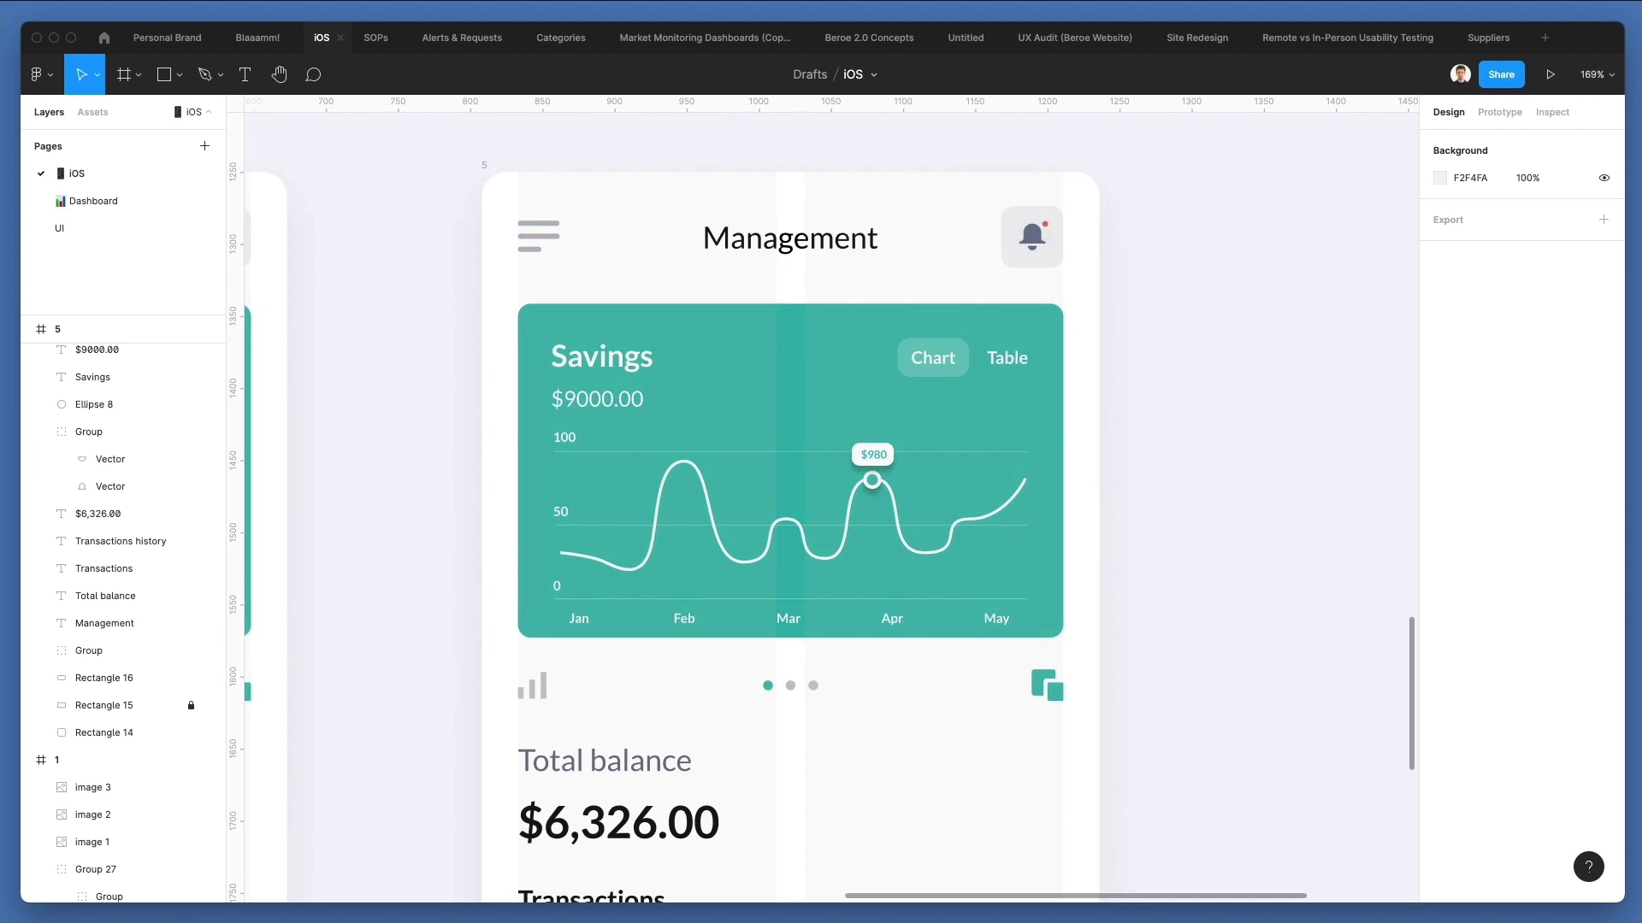
Switch to Nucleo, search the glyph icons for "arrow" and place the 24px down chevron beside the Management screen's menu icon.
key(super+Tab)
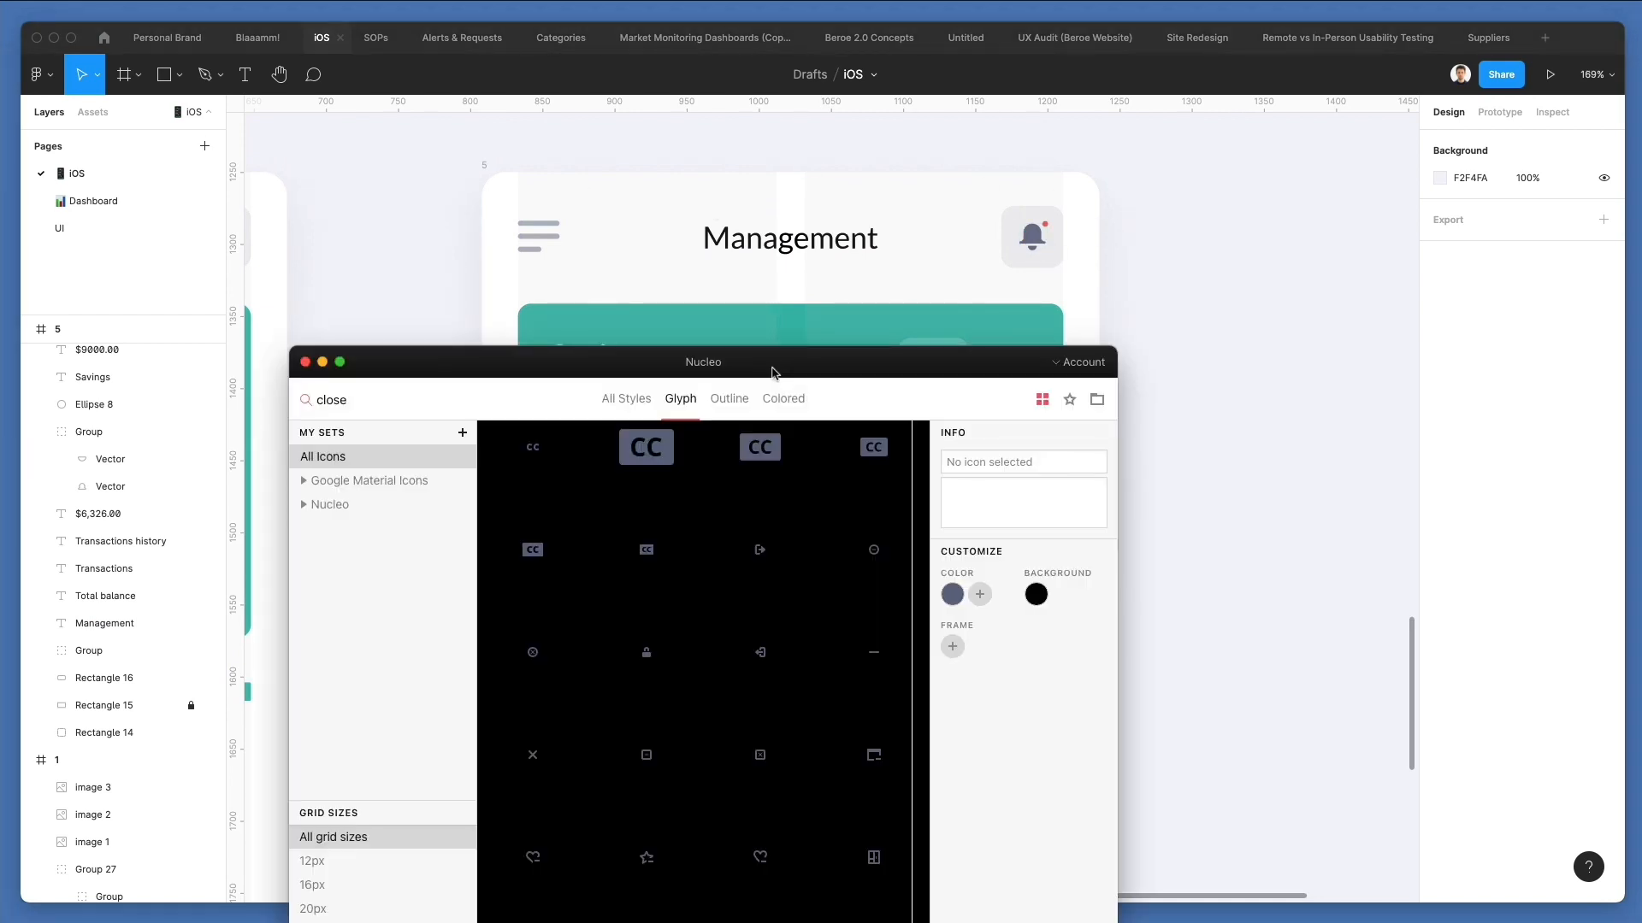
drag(773, 365, 1344, 250)
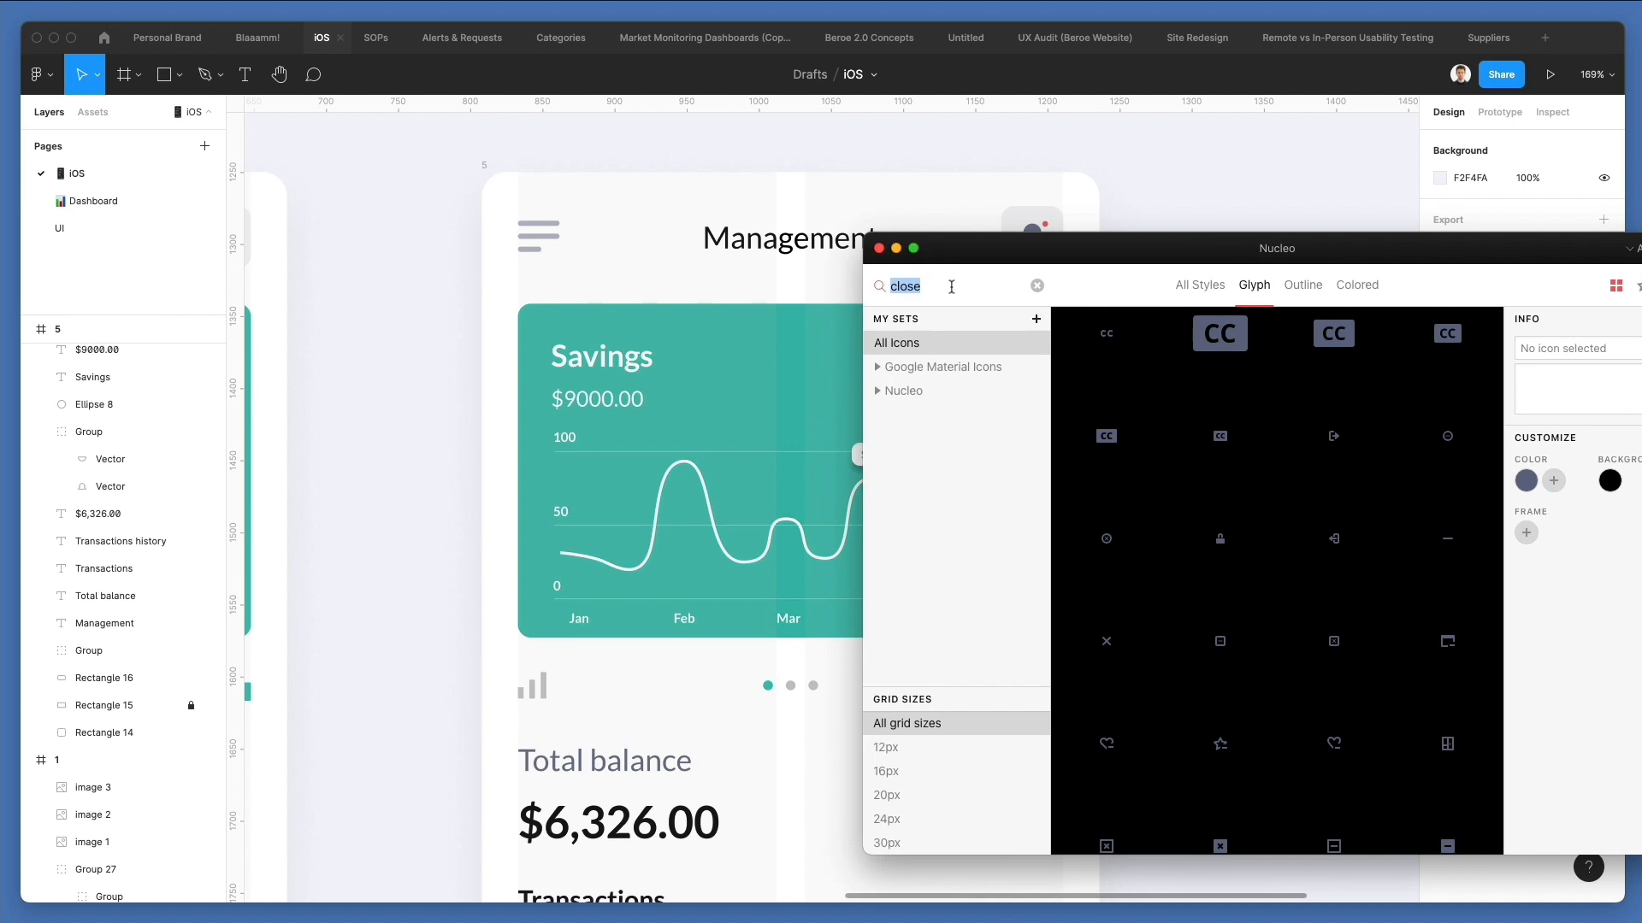
text(arrow)
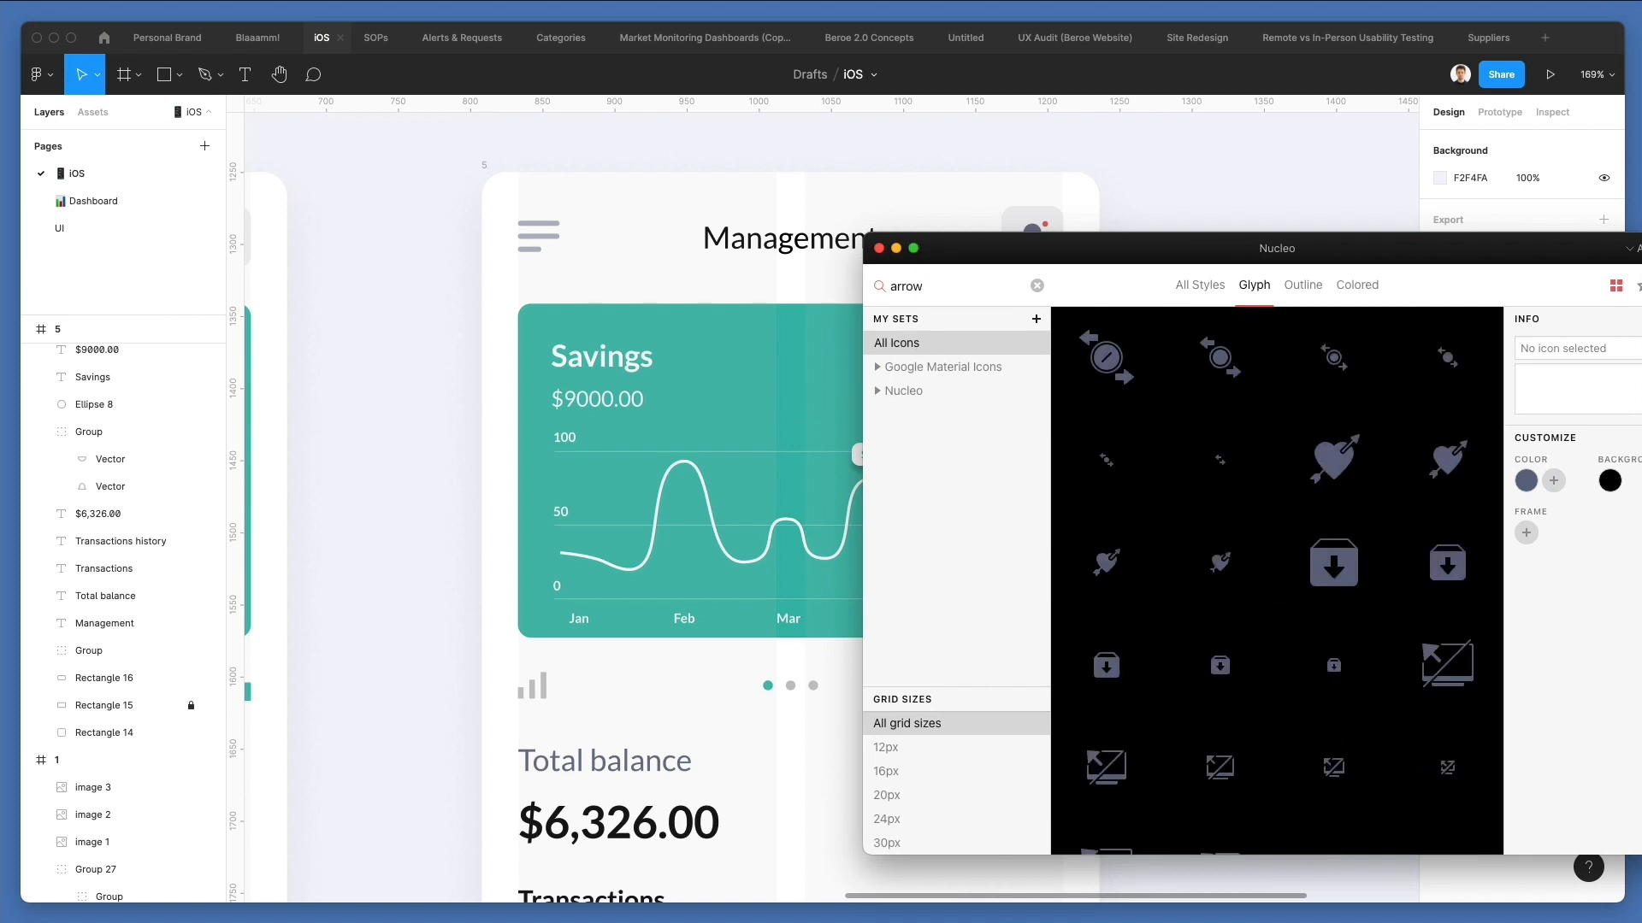
scroll(1325, 411, down, 5)
scroll(1324, 411, down, 6)
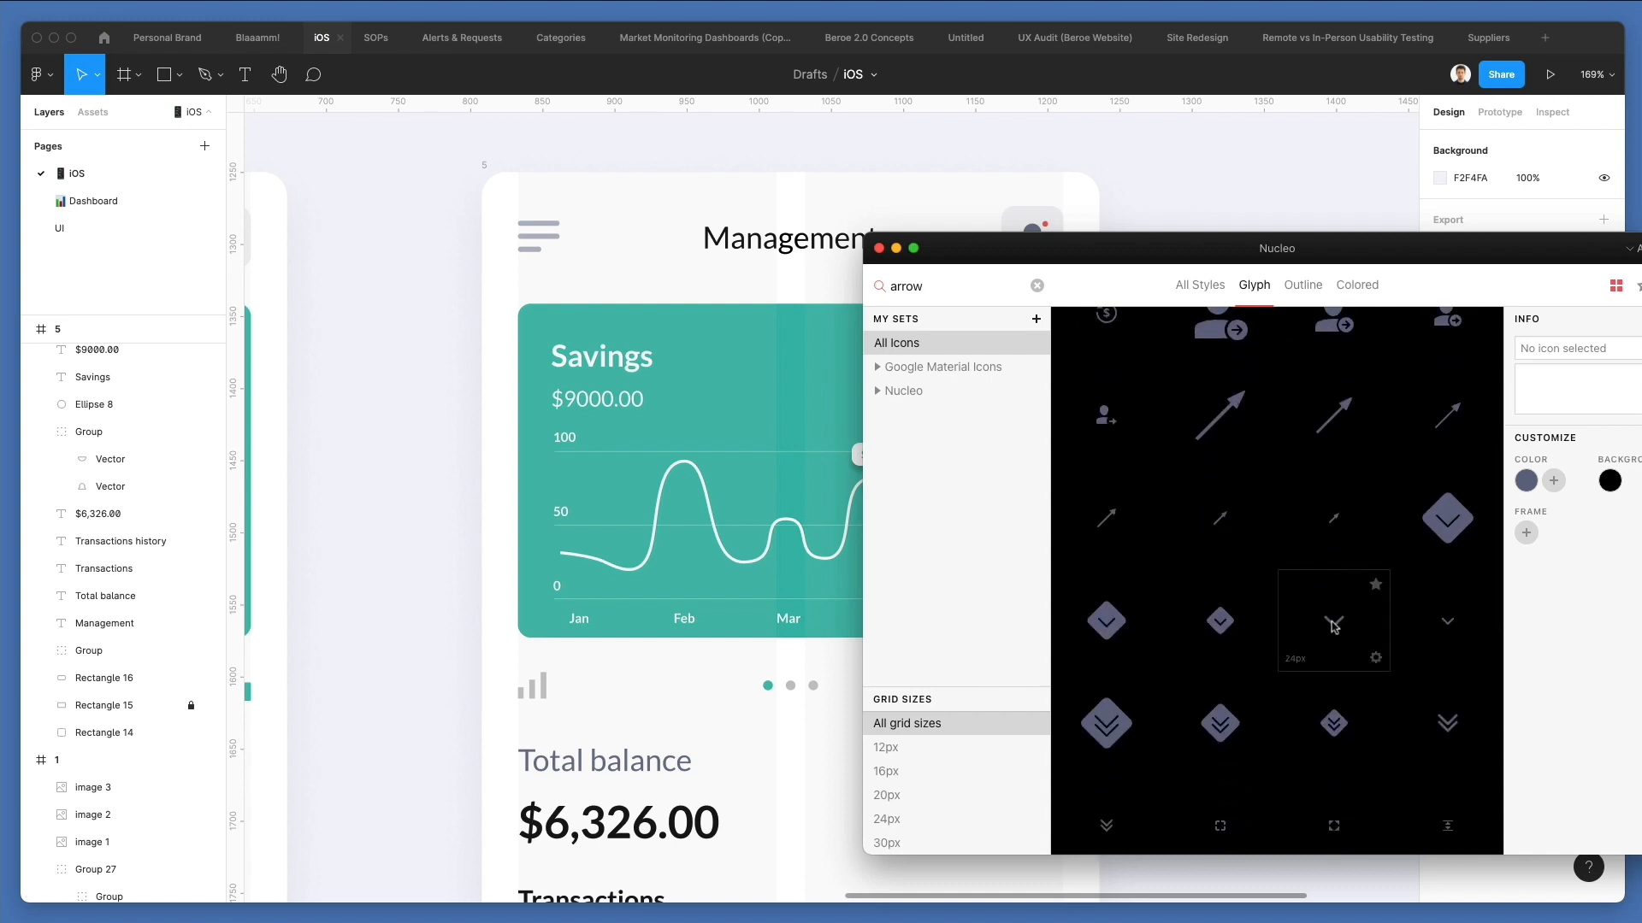
drag(581, 244, 581, 244)
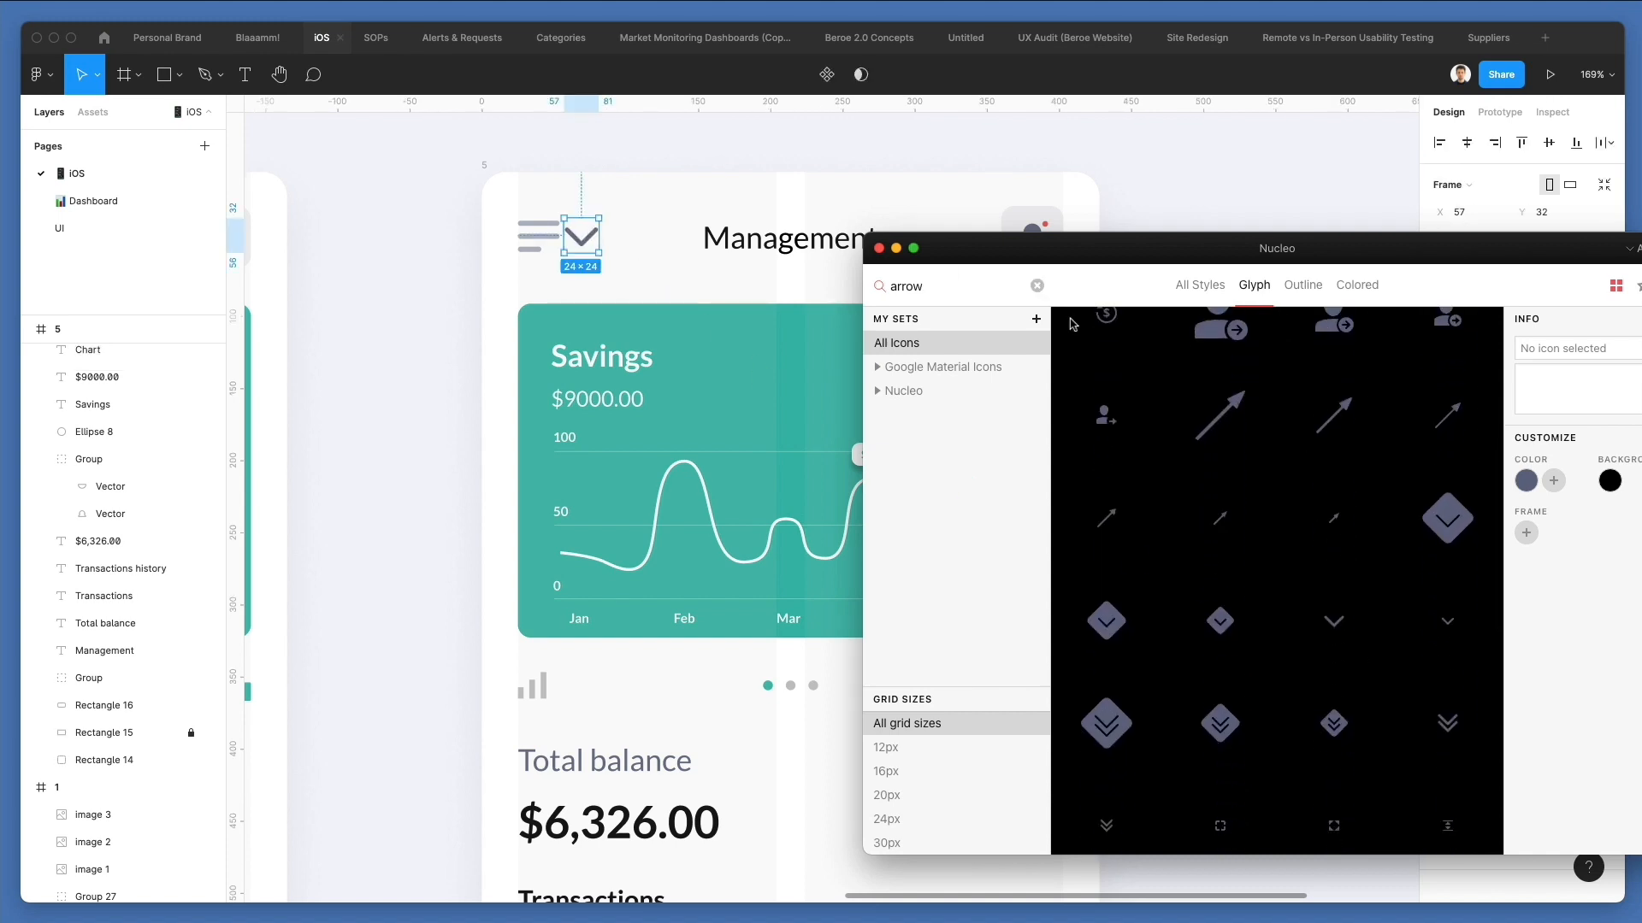
Search the icons for "time", place the 12px clock beside the chevron, and remove the outer frames of both icons.
text(time)
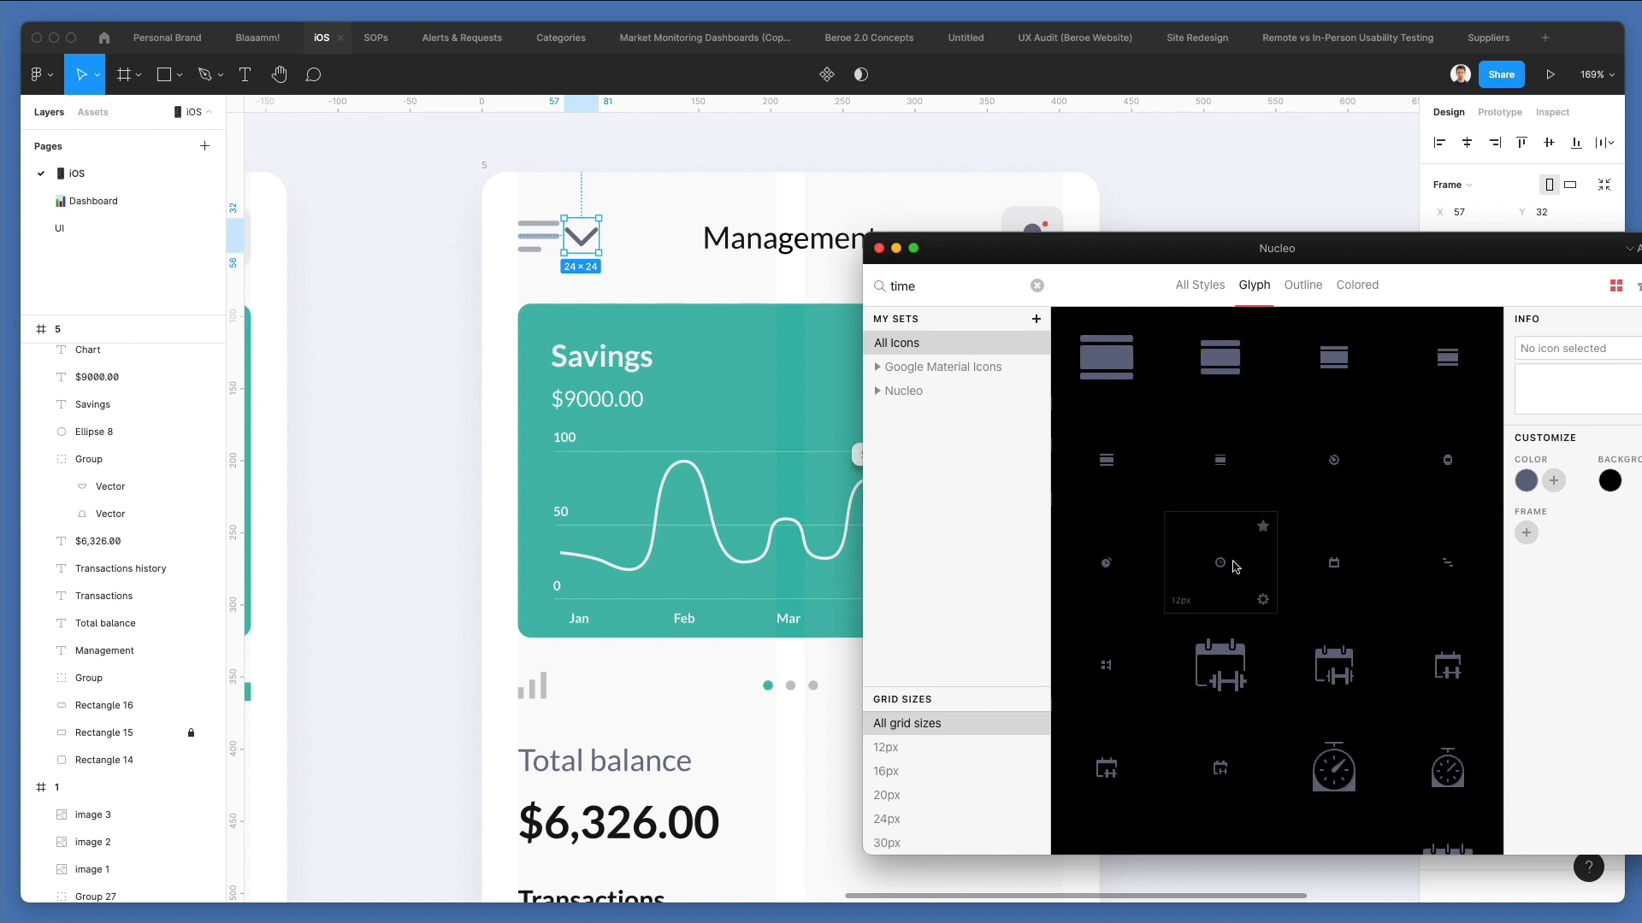
drag(671, 262, 652, 251)
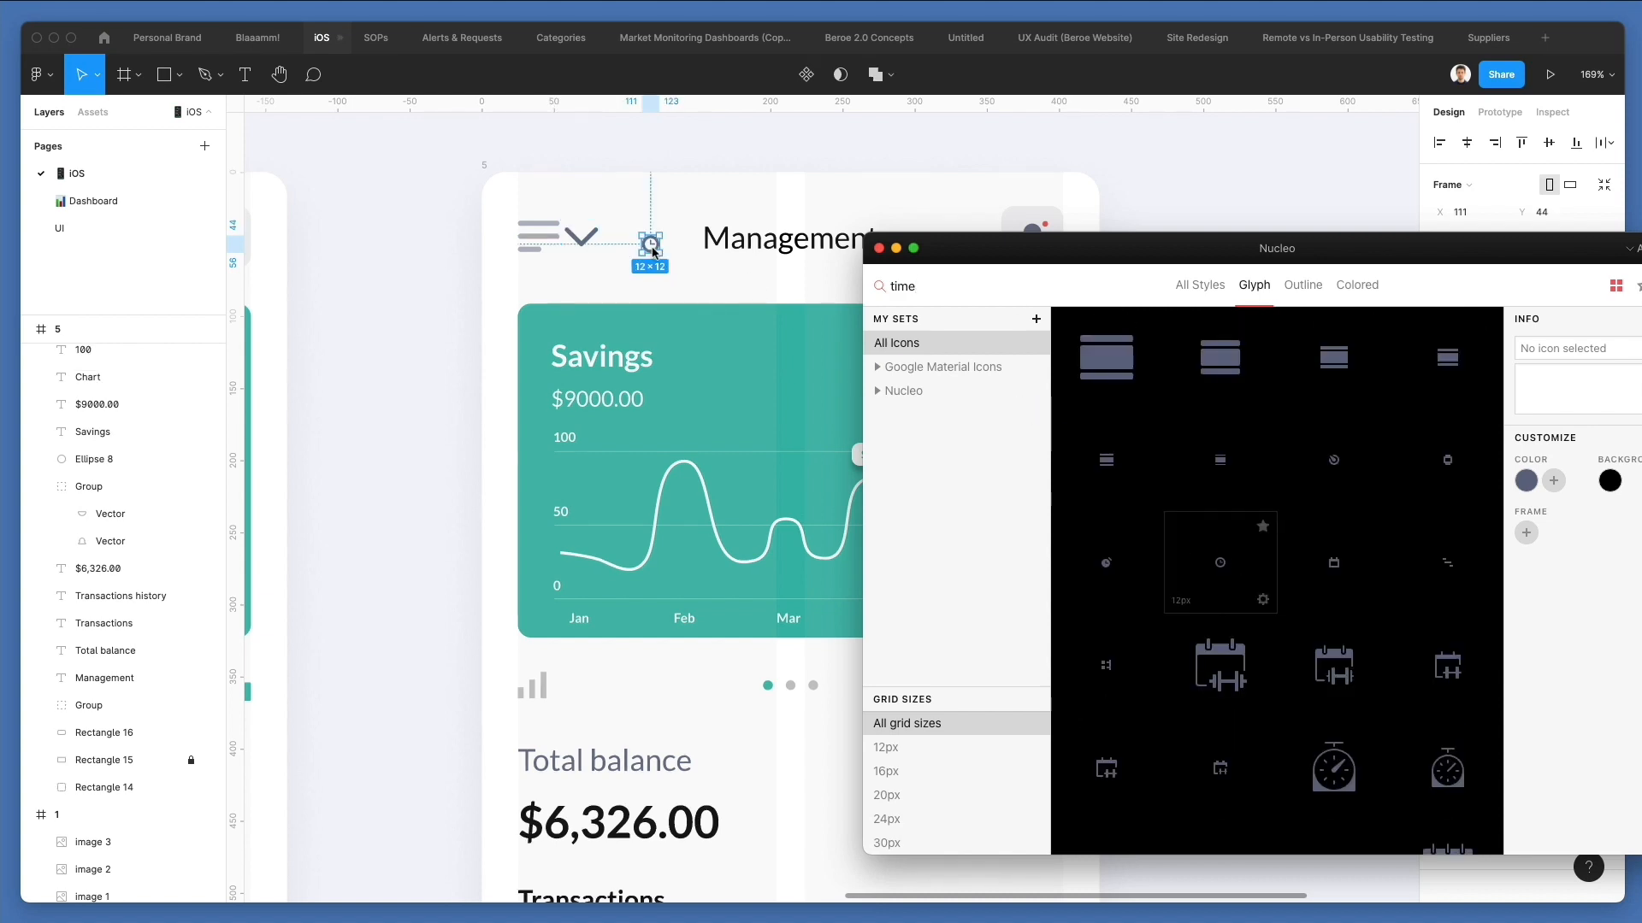
scroll(655, 233, up, 5)
scroll(645, 238, up, 1)
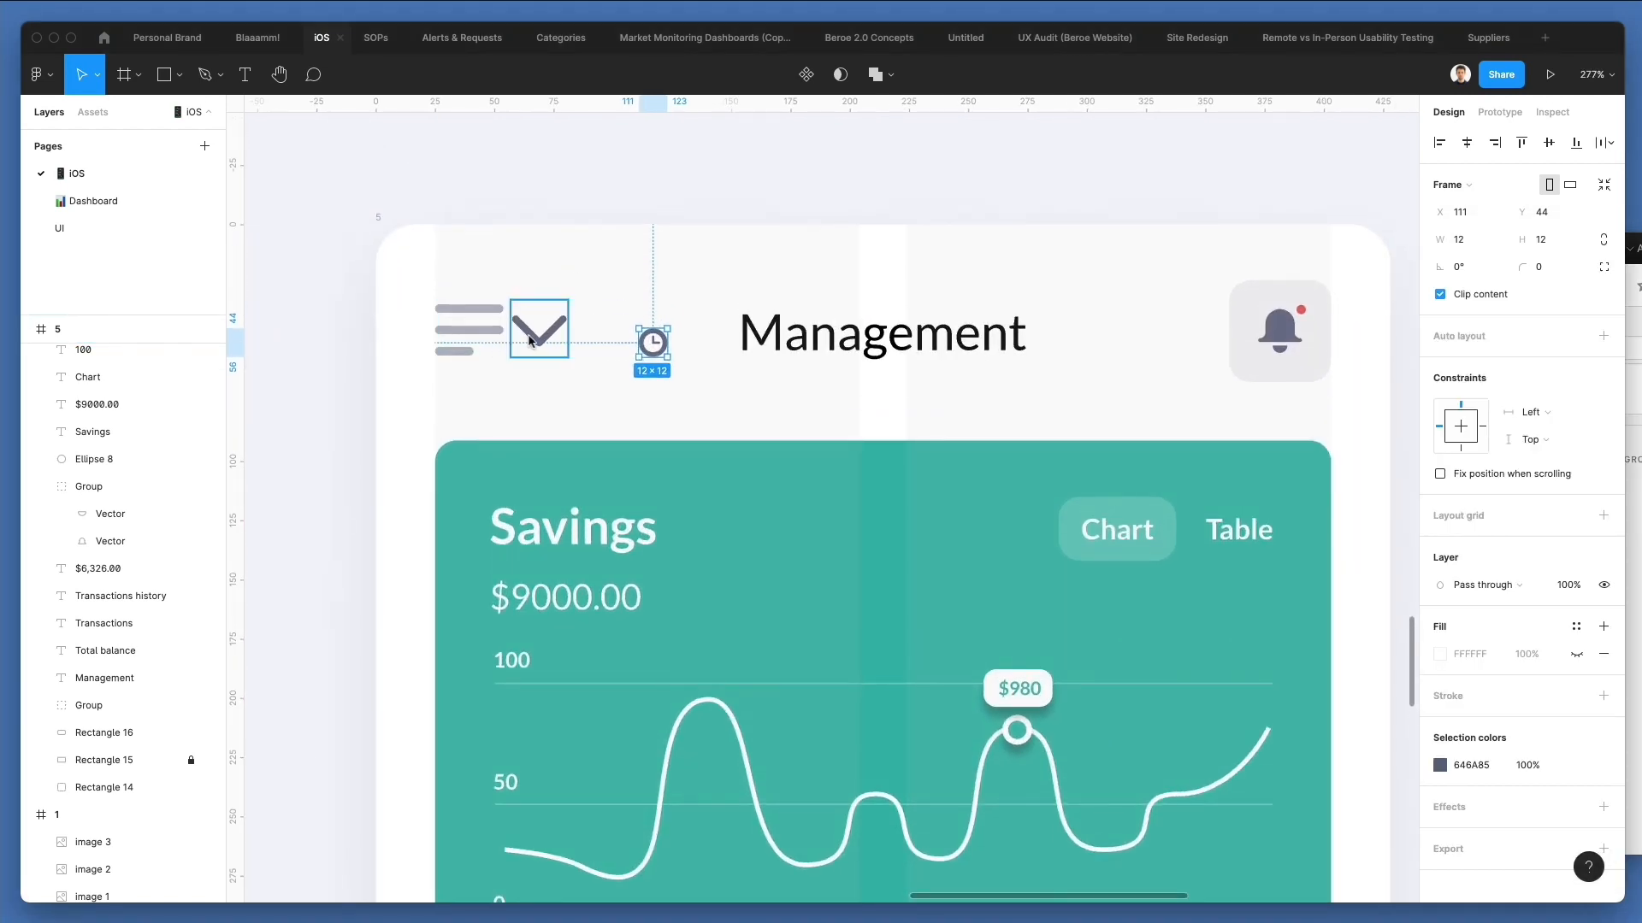
shift+click(531, 338)
key(super+g)
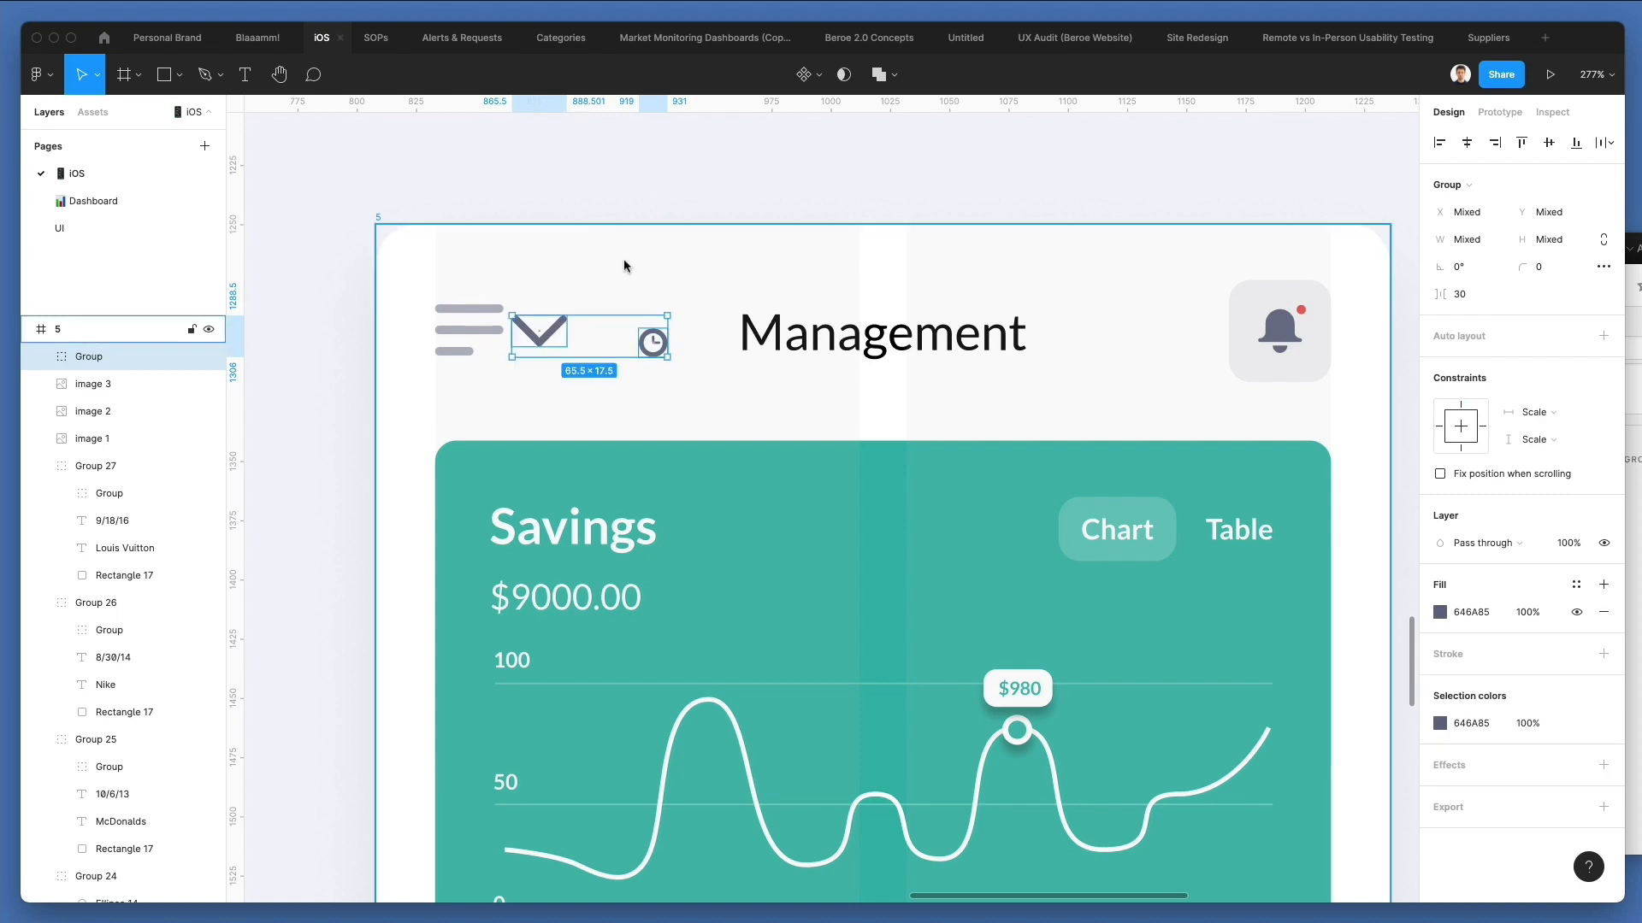
click(623, 258)
Rotate the chevron icon to -90° so it points left and recolor it with the menu icon's sampled color B1B4C2.
scroll(558, 322, up, 5)
click(578, 393)
drag(650, 342, 617, 448)
key(i)
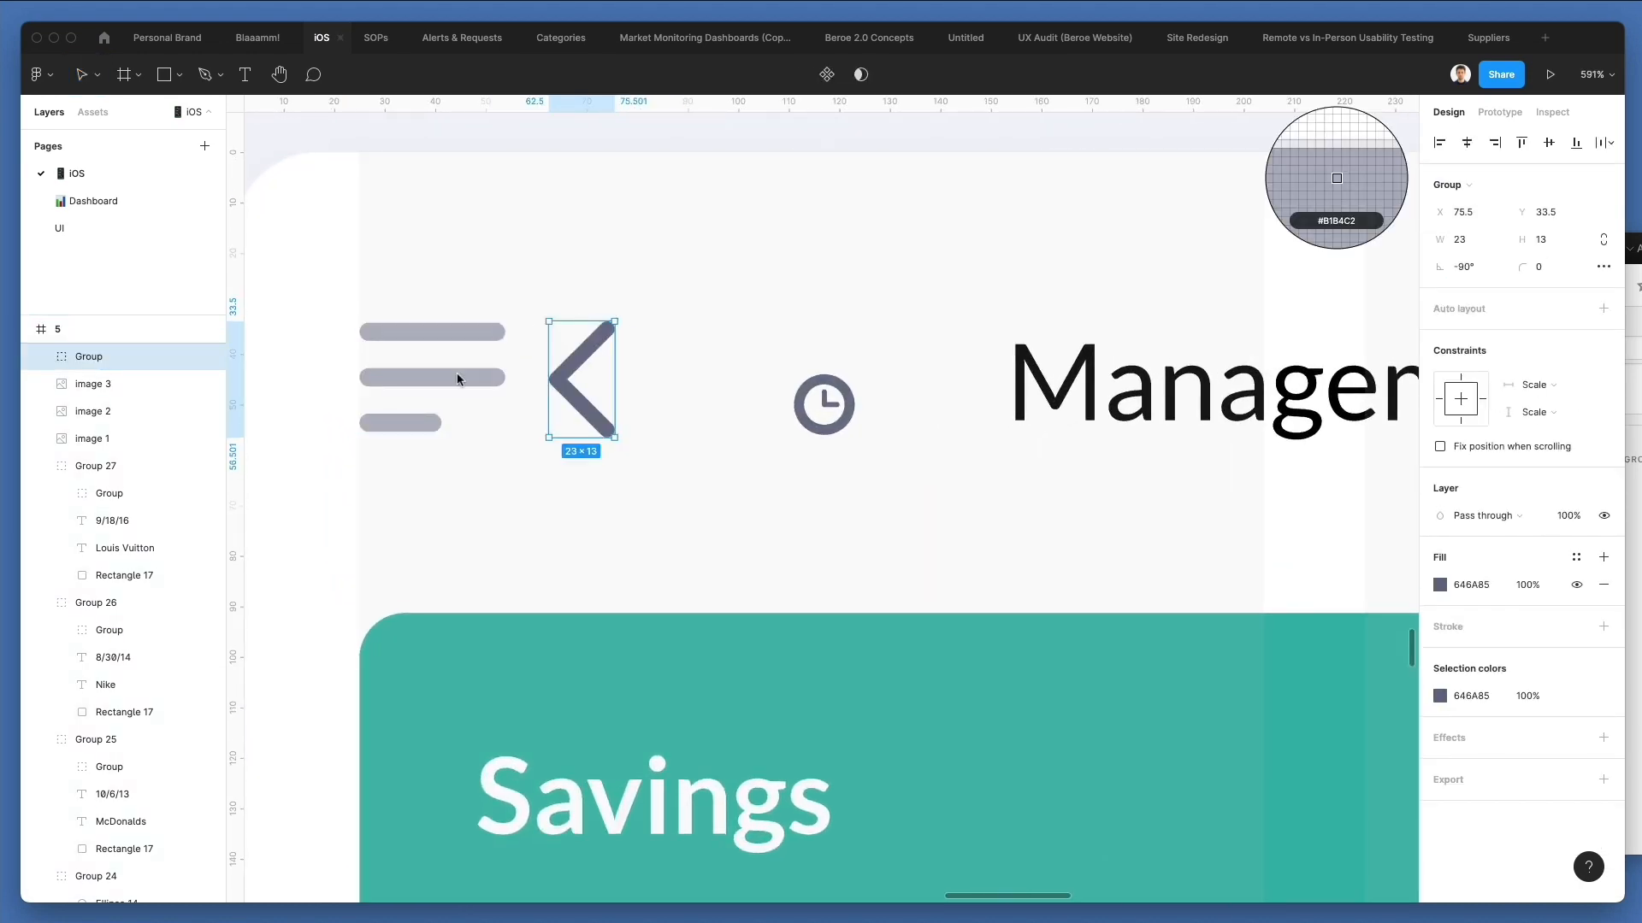
click(457, 379)
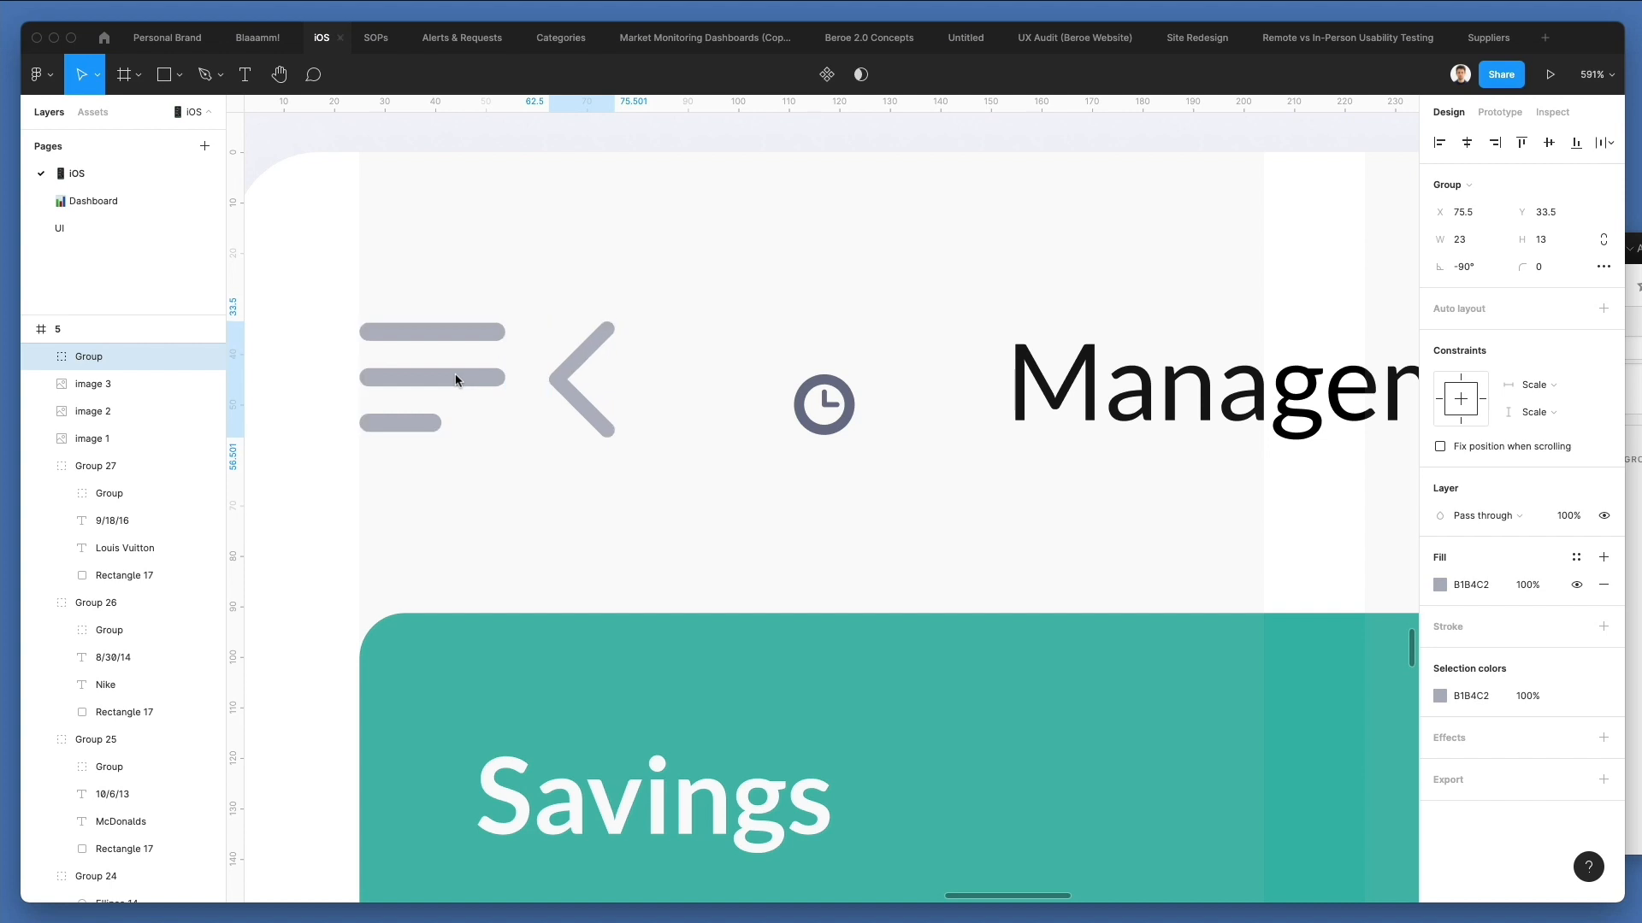
Move the chevron to the menu icon's left edge and delete the menu icon.
drag(595, 366, 405, 366)
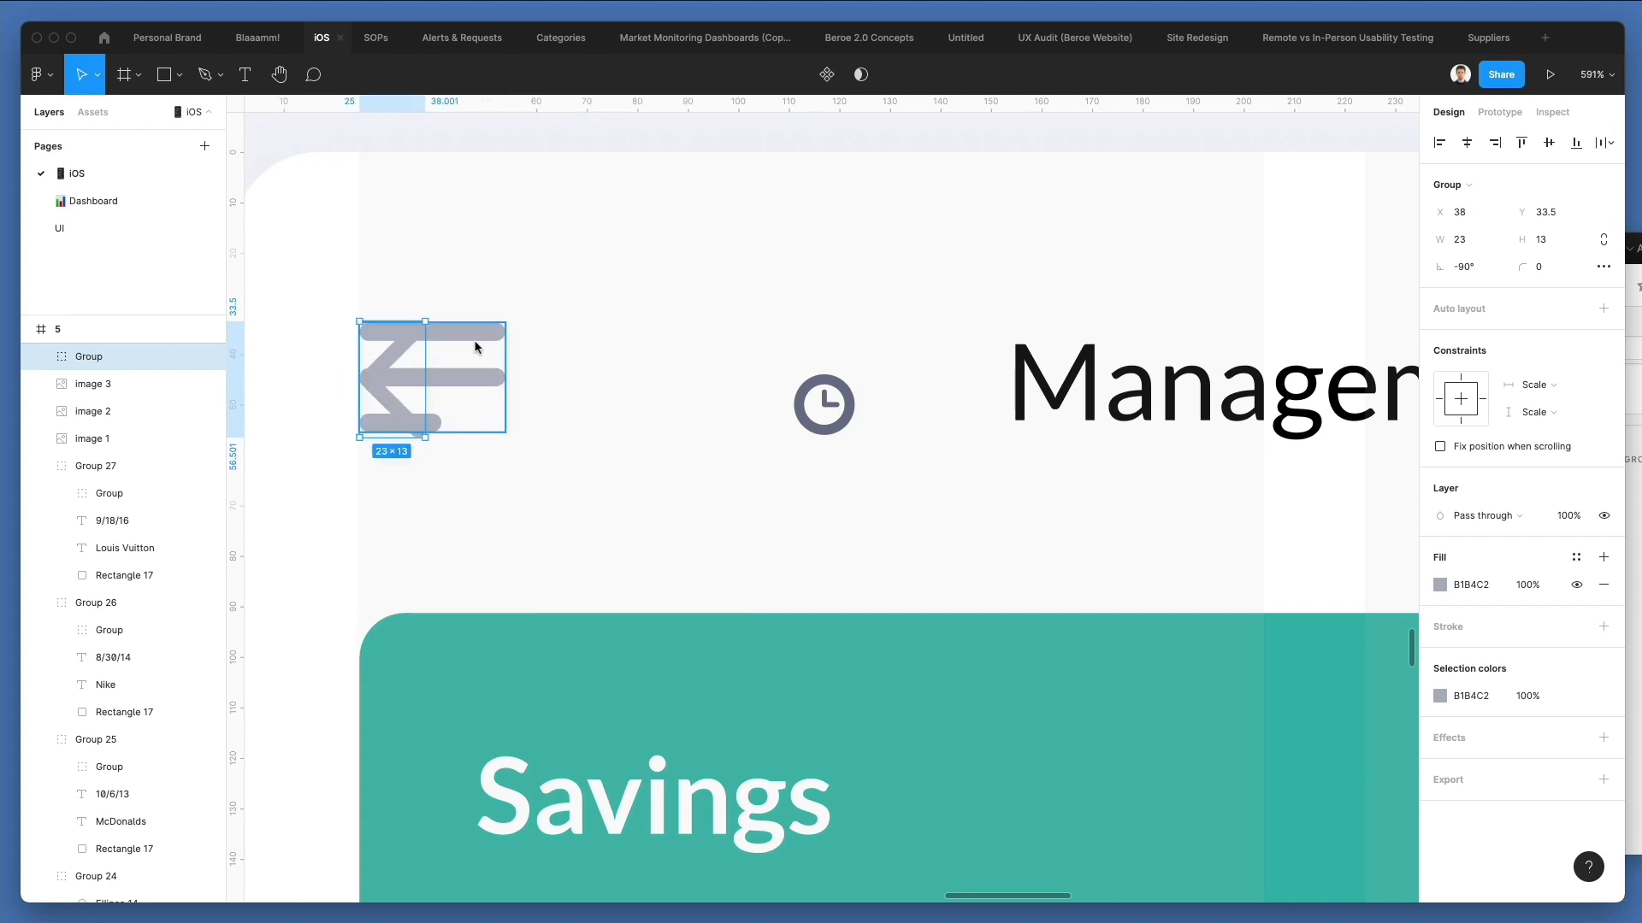
click(475, 346)
key(Delete)
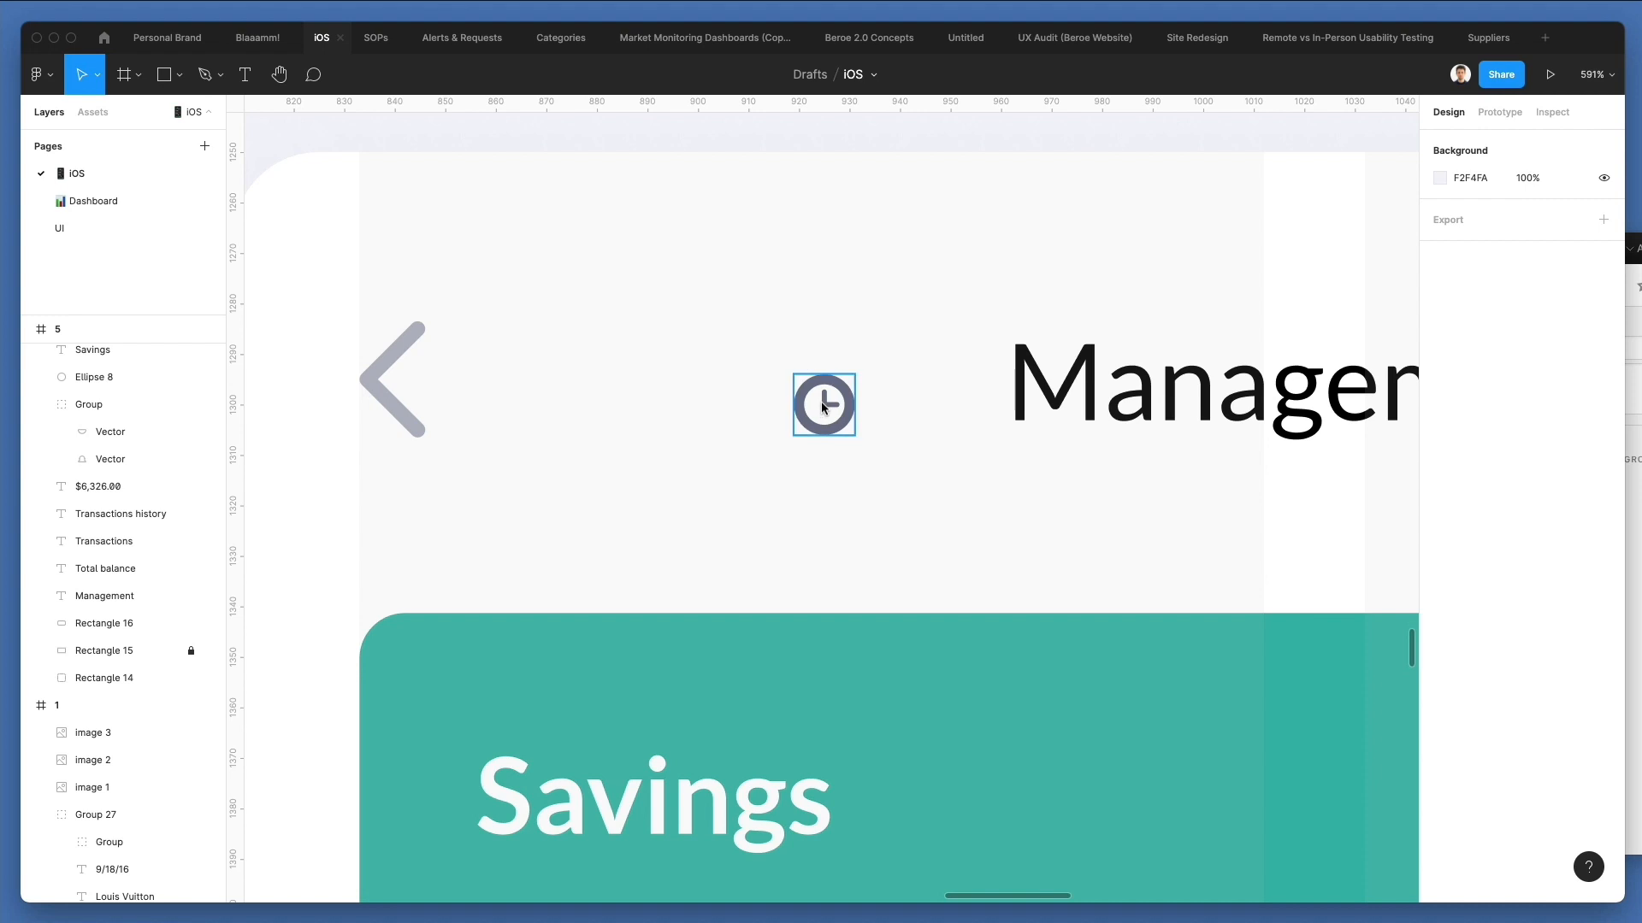
Move the clock icon over the bell button and scale it up to about 18.5 × 18.5.
scroll(826, 405, down, 5)
drag(826, 405, 1131, 427)
key(k)
scroll(1157, 373, up, 3)
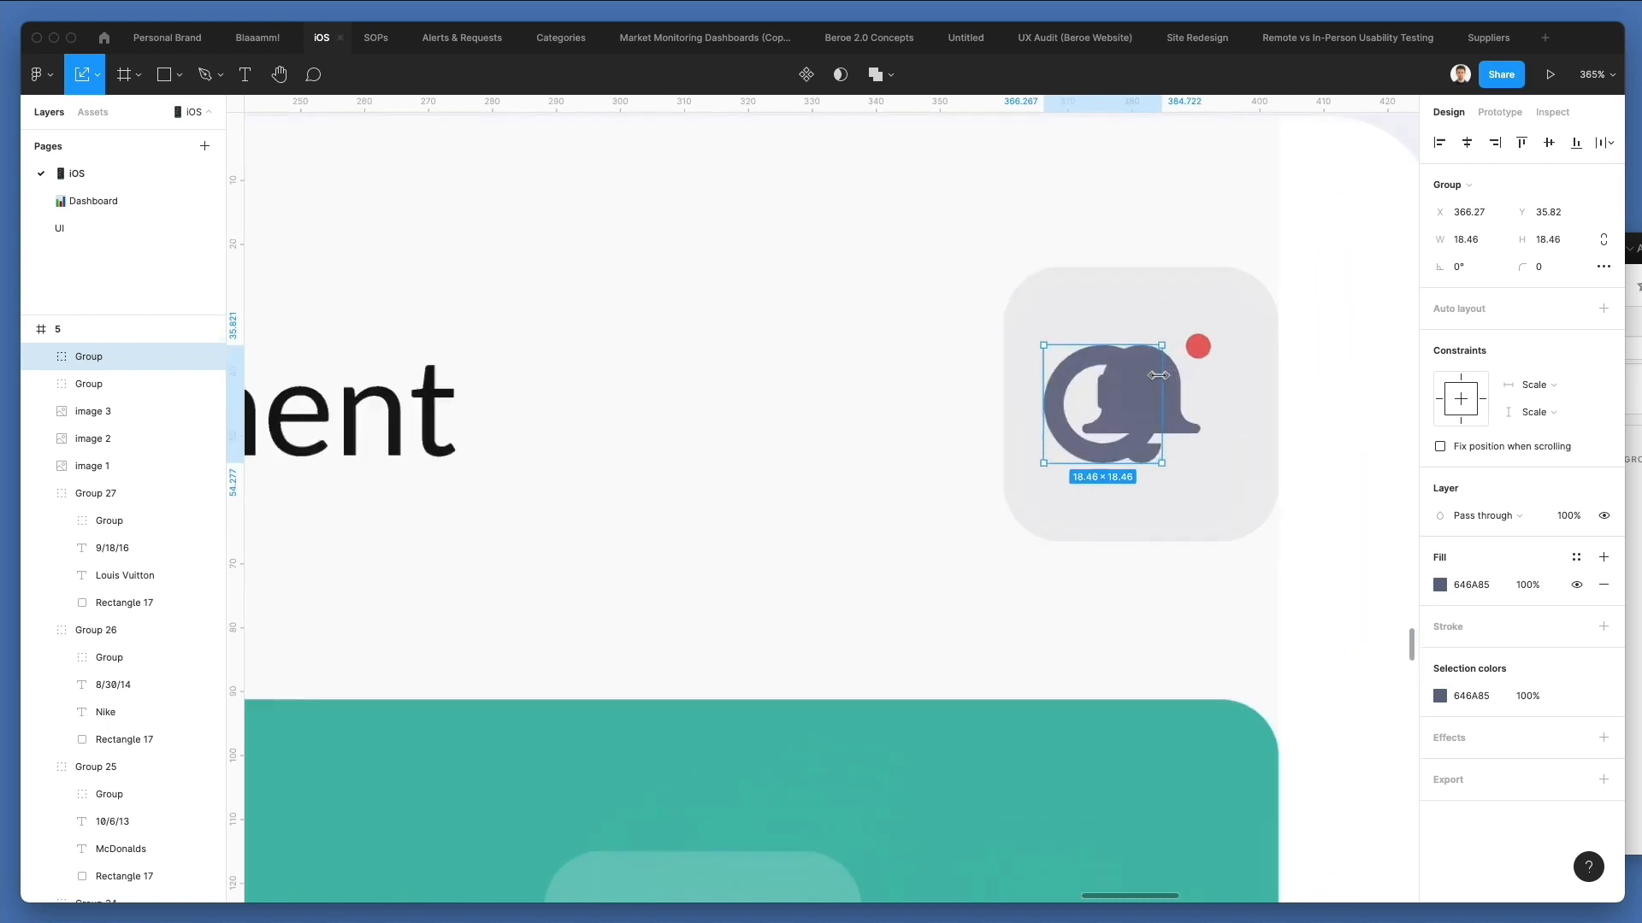
Delete the bell icon and red notification dot, and move the clock icon to the middle of the grey button.
click(1158, 375)
key(Delete)
drag(1128, 387, 1171, 387)
click(1203, 342)
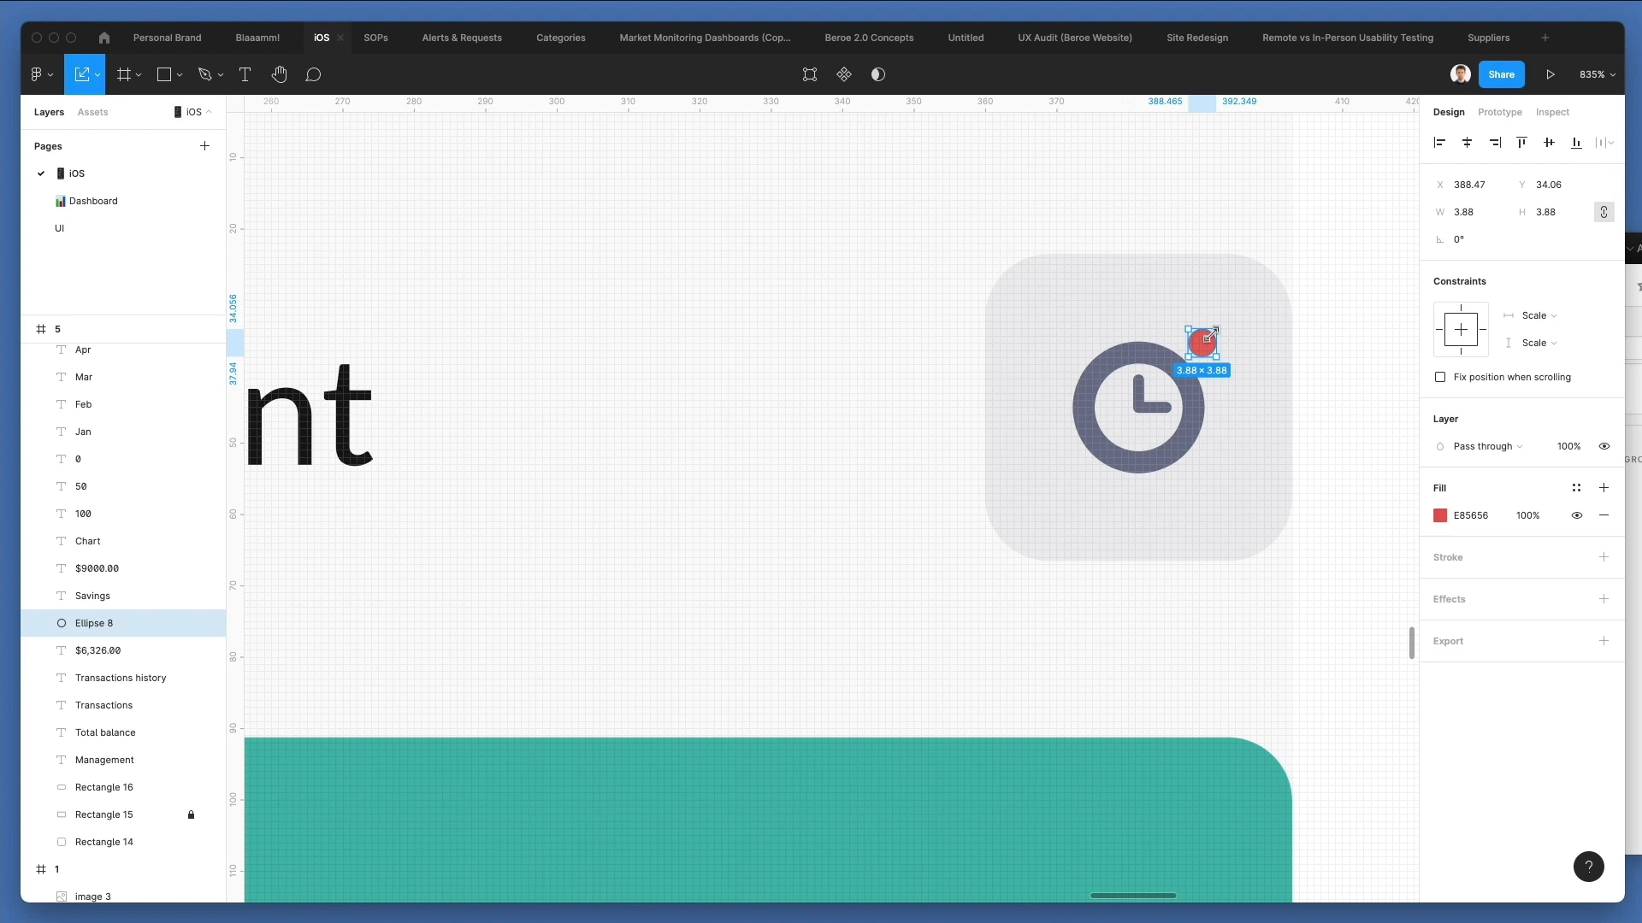
key(Delete)
scroll(1220, 337, down, 5)
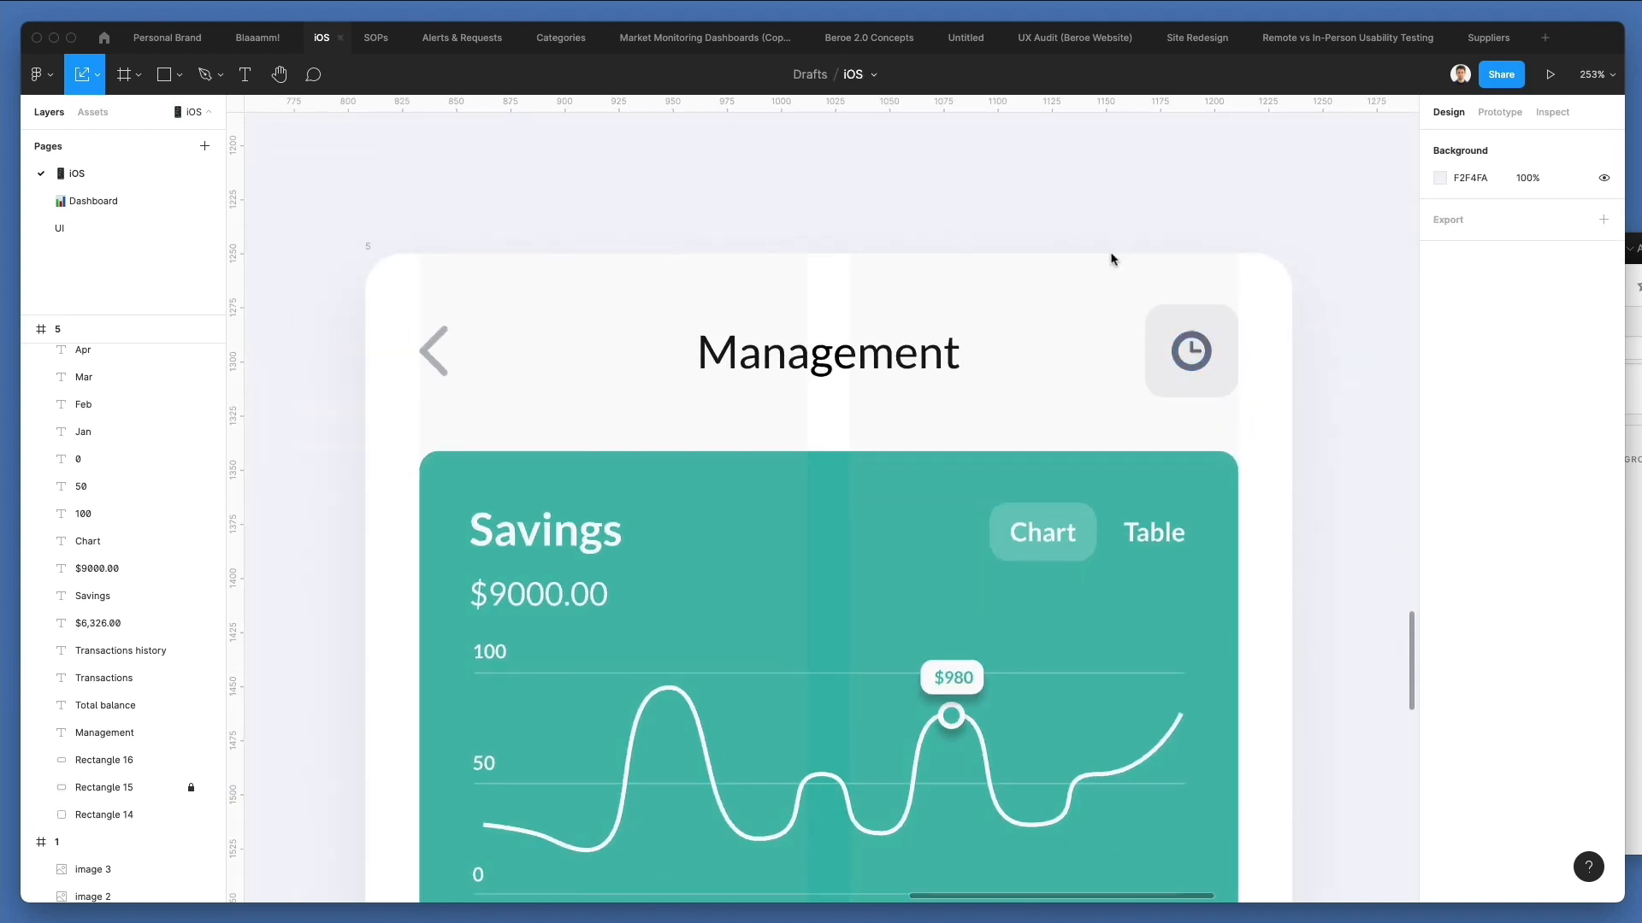
Nudge the clock icon slightly to fine-tune its centering in the grey button.
click(1182, 344)
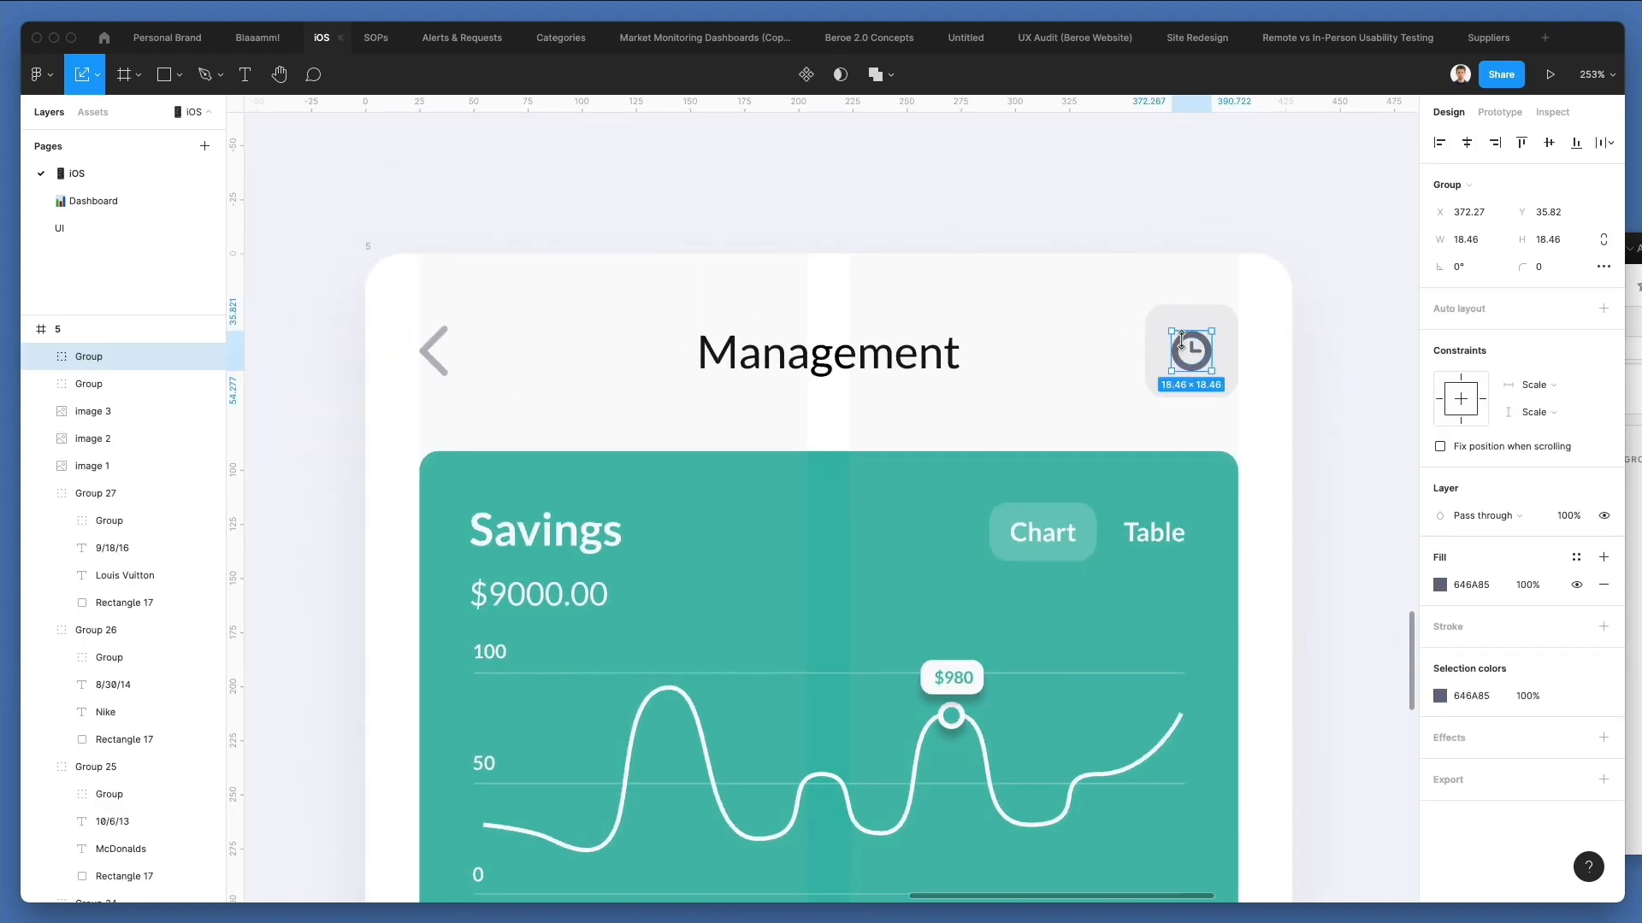
key(Up)
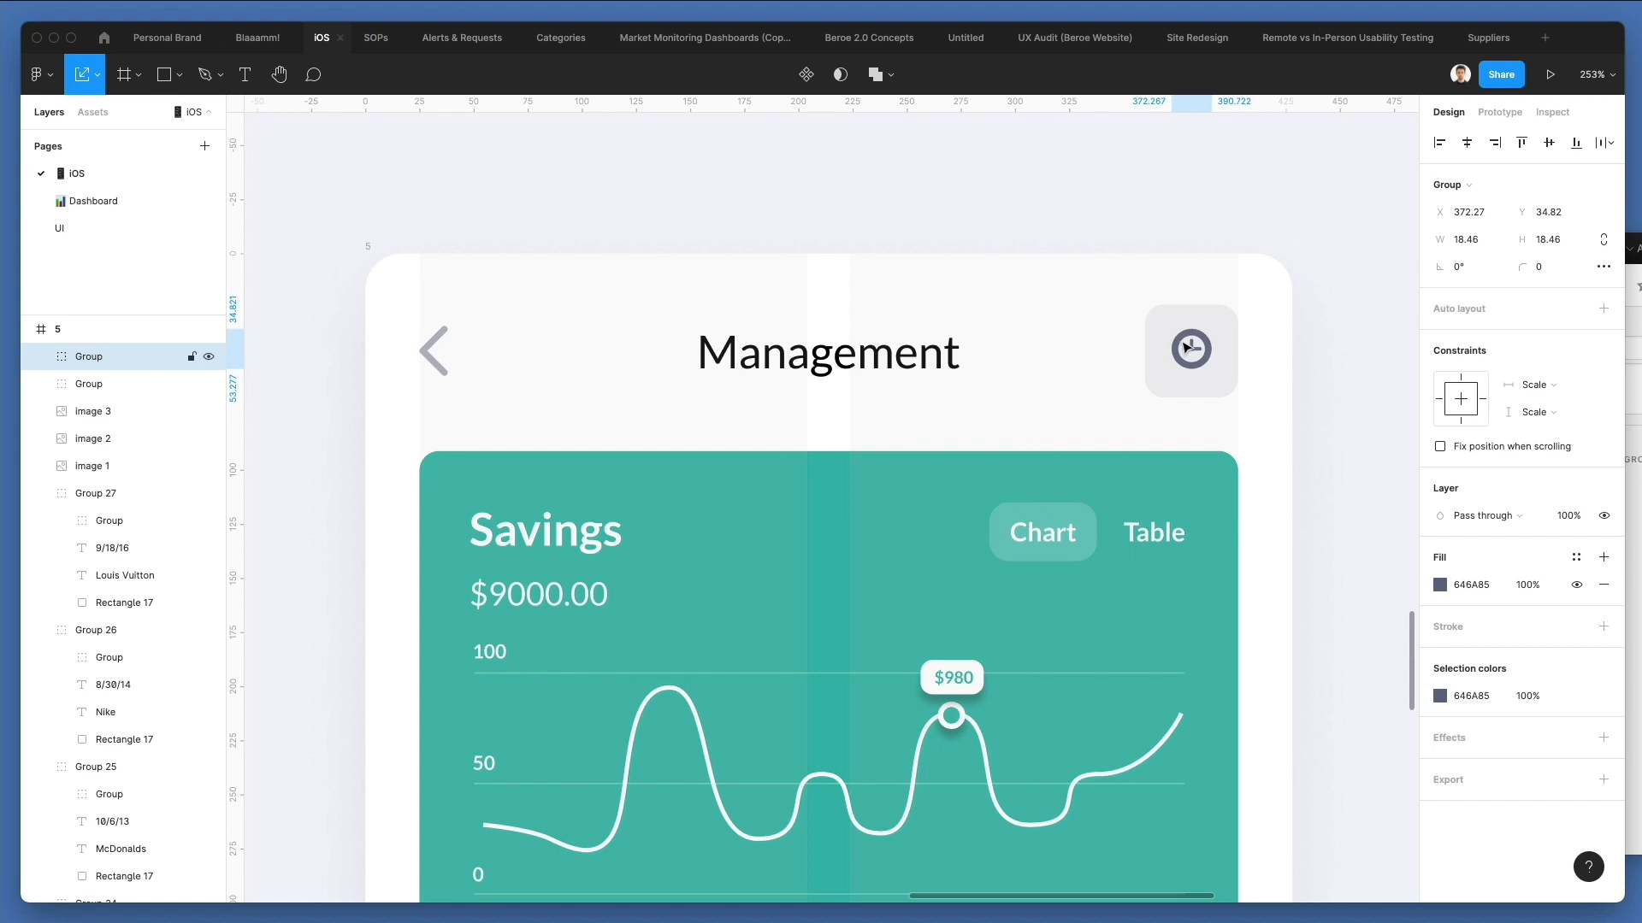
key(Down)
key(Right)
key(Up)
key(Down)
key(v)
click(1098, 277)
scroll(1099, 277, down, 3)
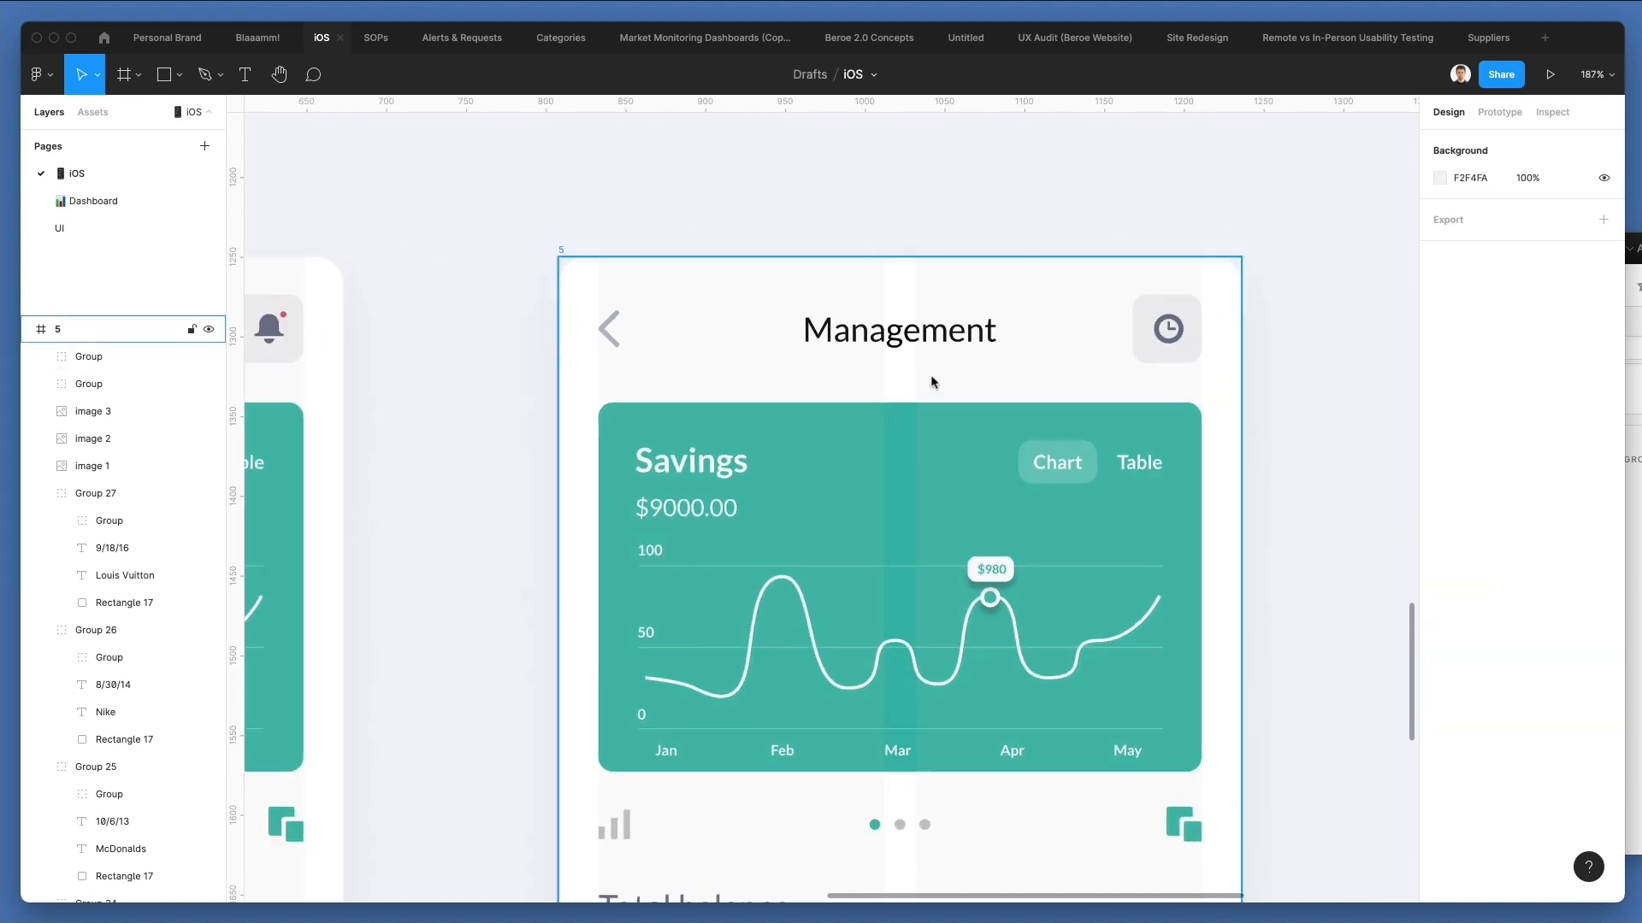
Delete the Savings text, tabs, chart line and axis labels from the Management screen's green card.
scroll(930, 374, down, 4)
scroll(720, 394, down, 5)
drag(718, 227, 1068, 402)
key(Delete)
Delete the locked green card rectangle from the Management screen.
right_click(915, 272)
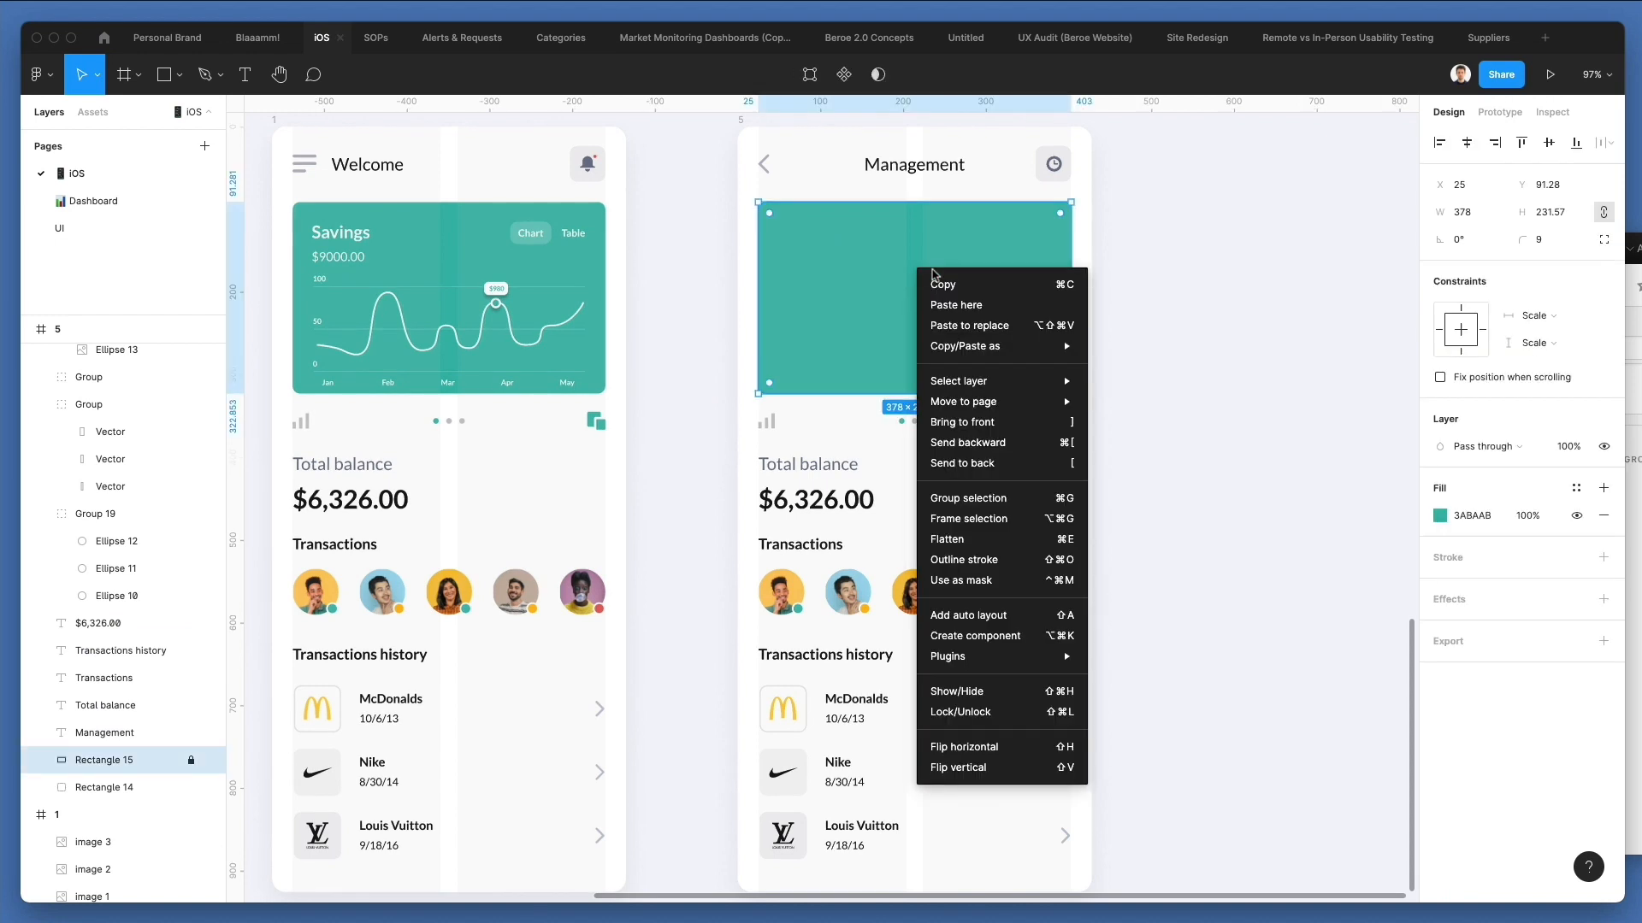
mouse_move(985, 354)
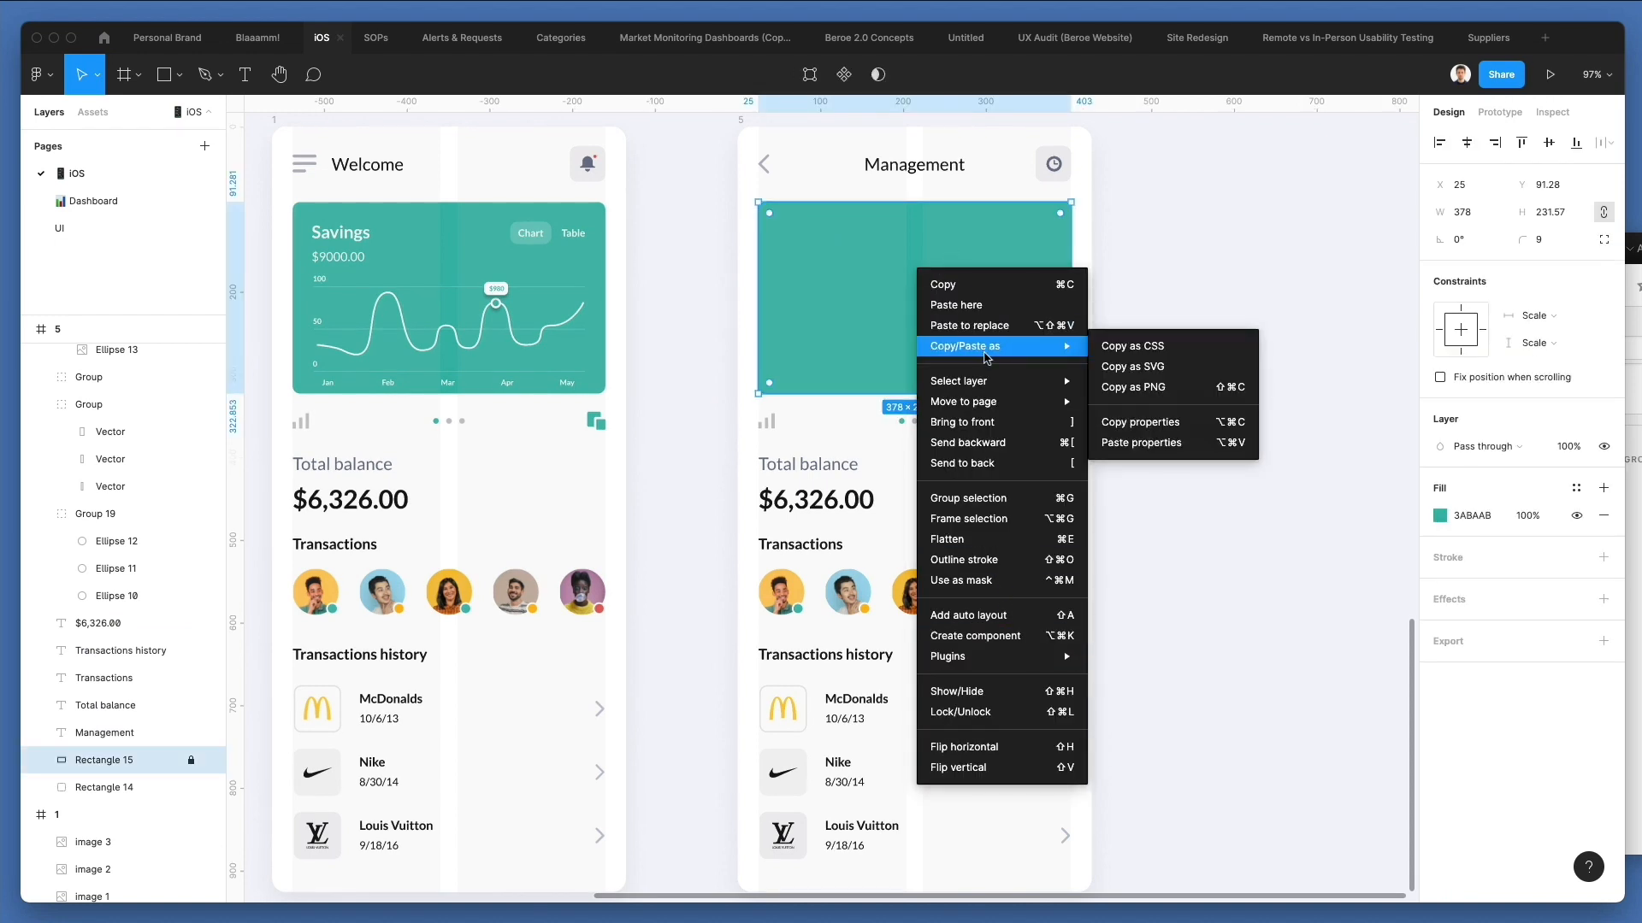
mouse_move(1063, 380)
click(1158, 399)
key(Delete)
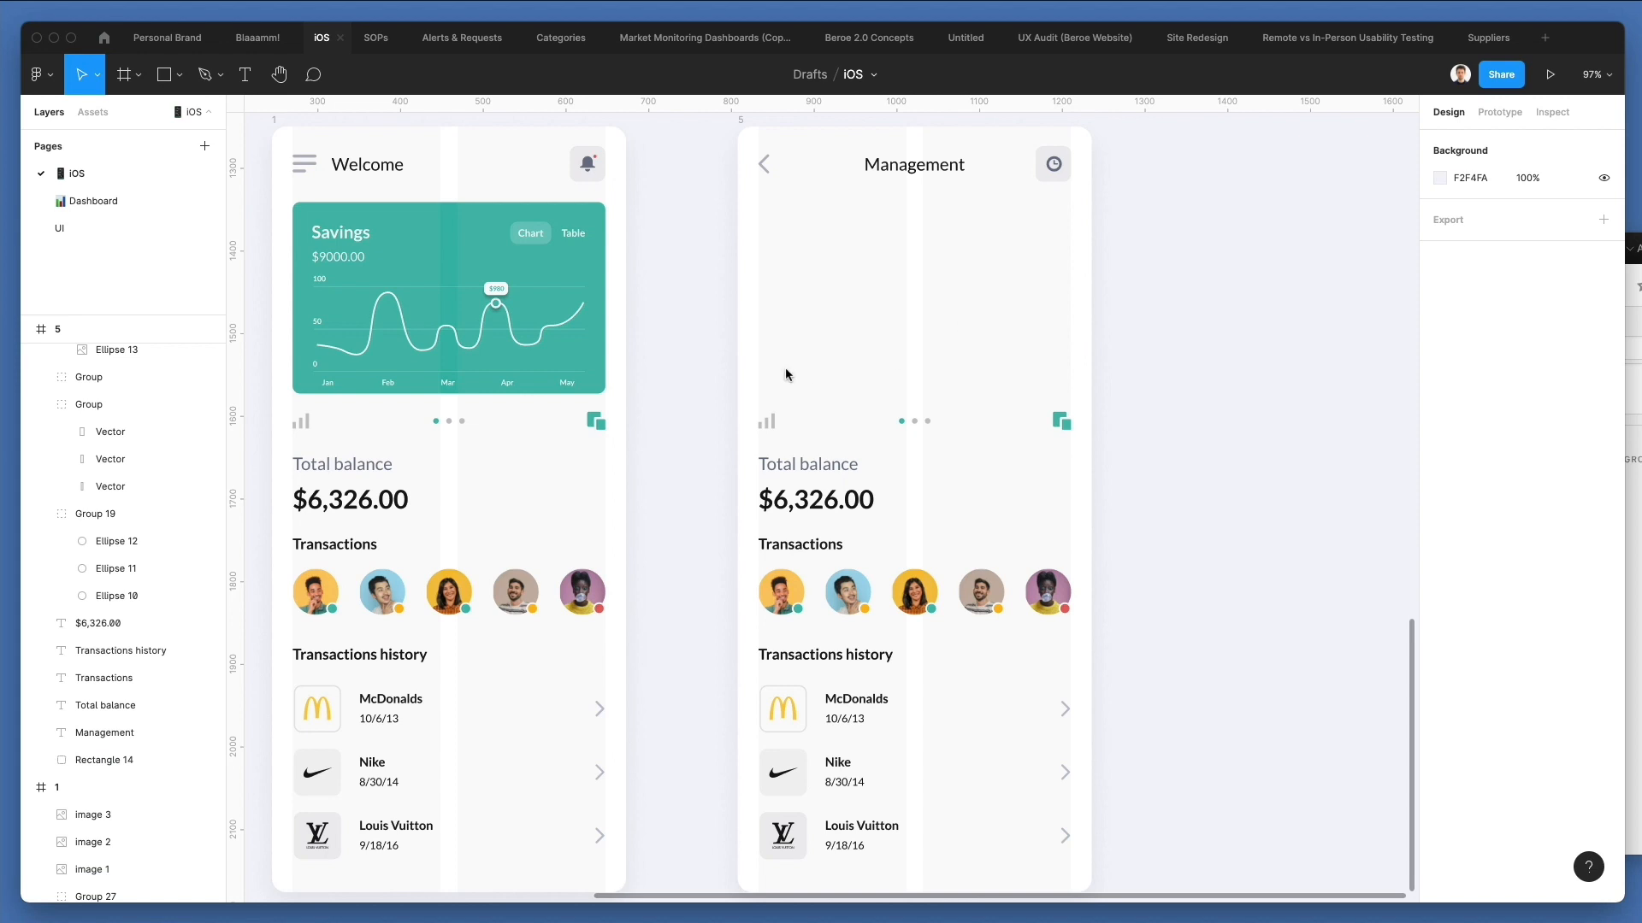
Duplicate the Management title below itself, give the copy the $6,326.00 text's properties, and center its text and position in the frame.
scroll(787, 373, up, 2)
drag(916, 226, 923, 291)
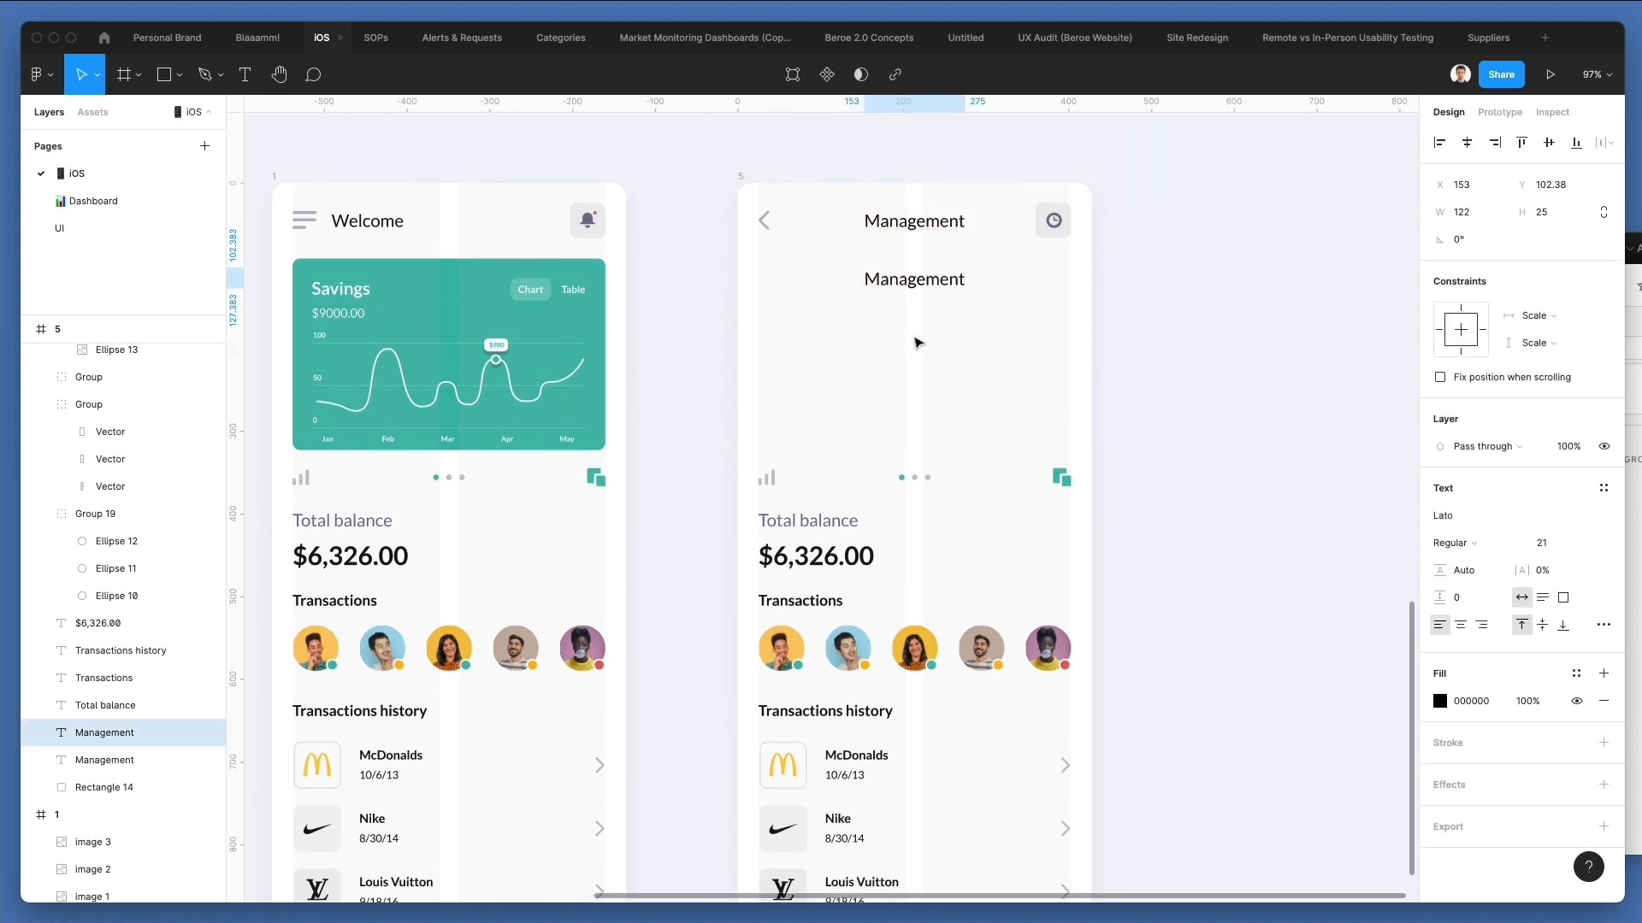
click(817, 565)
click(914, 283)
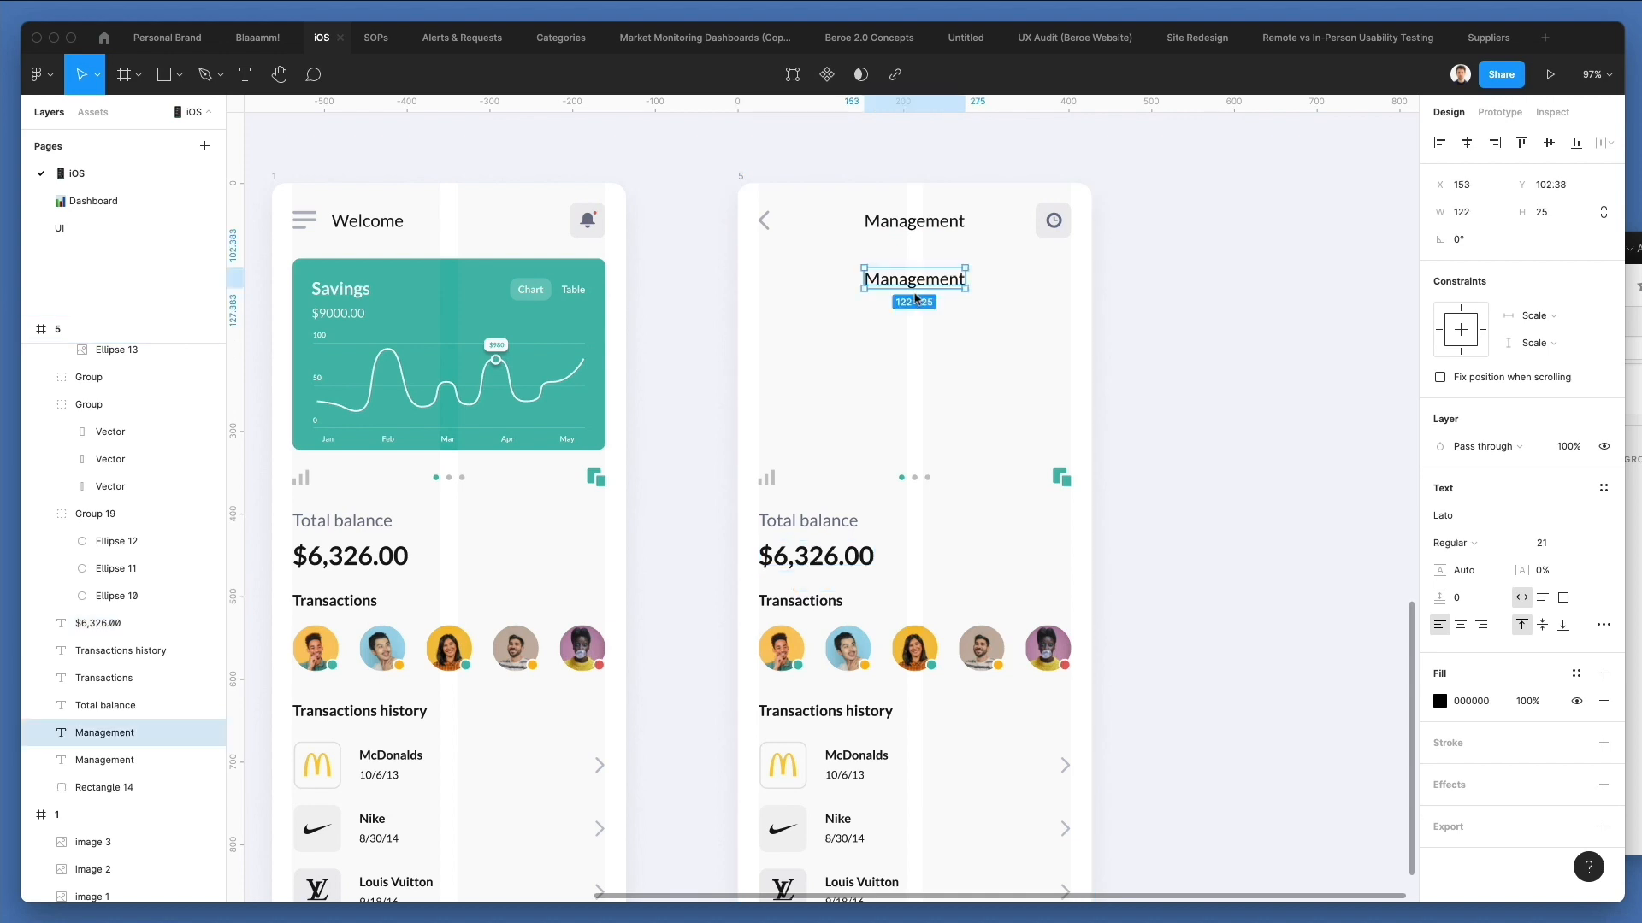
key(ctrl+alt+v)
click(1461, 628)
click(1467, 142)
Replace the duplicated Management heading's text with "Earn 8% API".
double_click(875, 285)
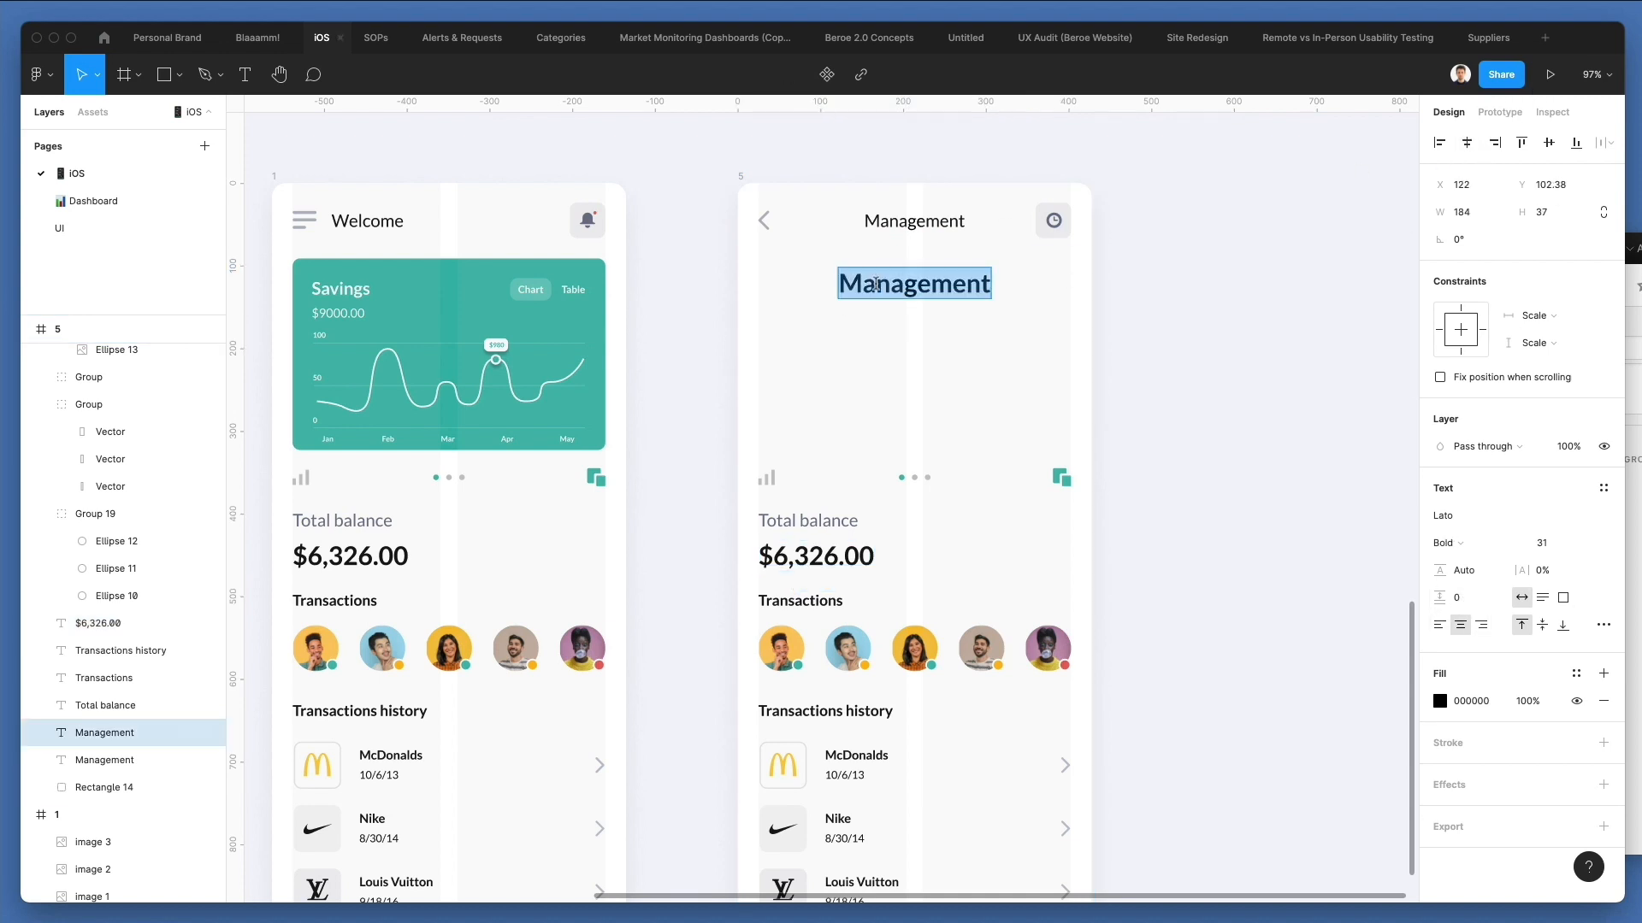
text(Earn 8%)
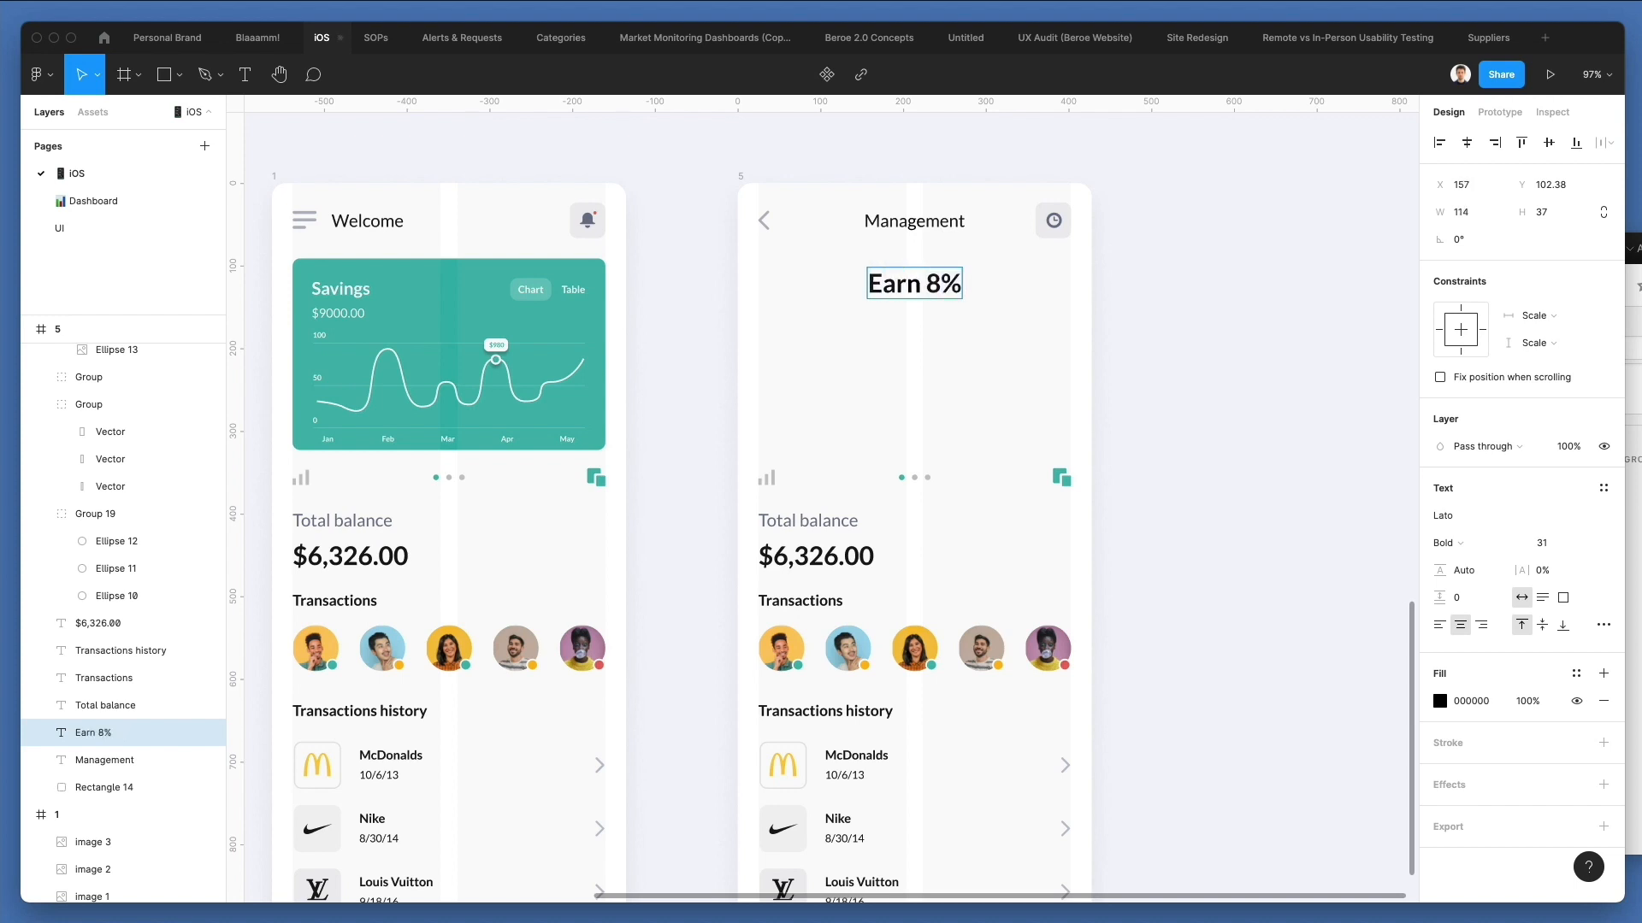
text( API)
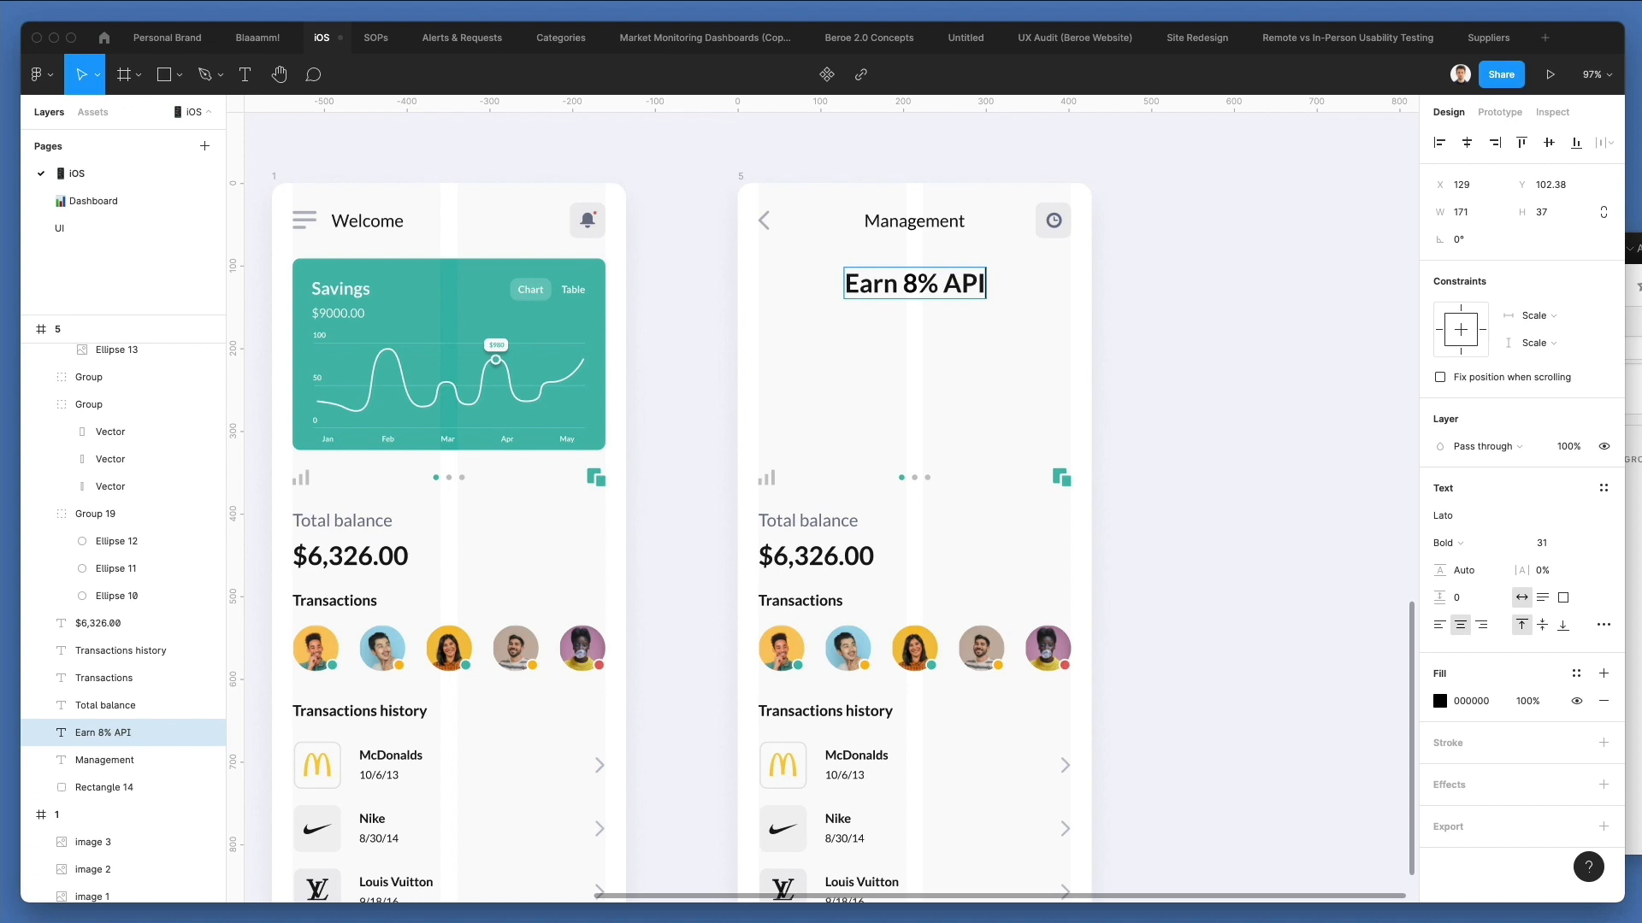
click(1135, 307)
Color the "8%" in the Earn 8% API heading with the savings card's green, 3ABAAB.
triple_click(940, 282)
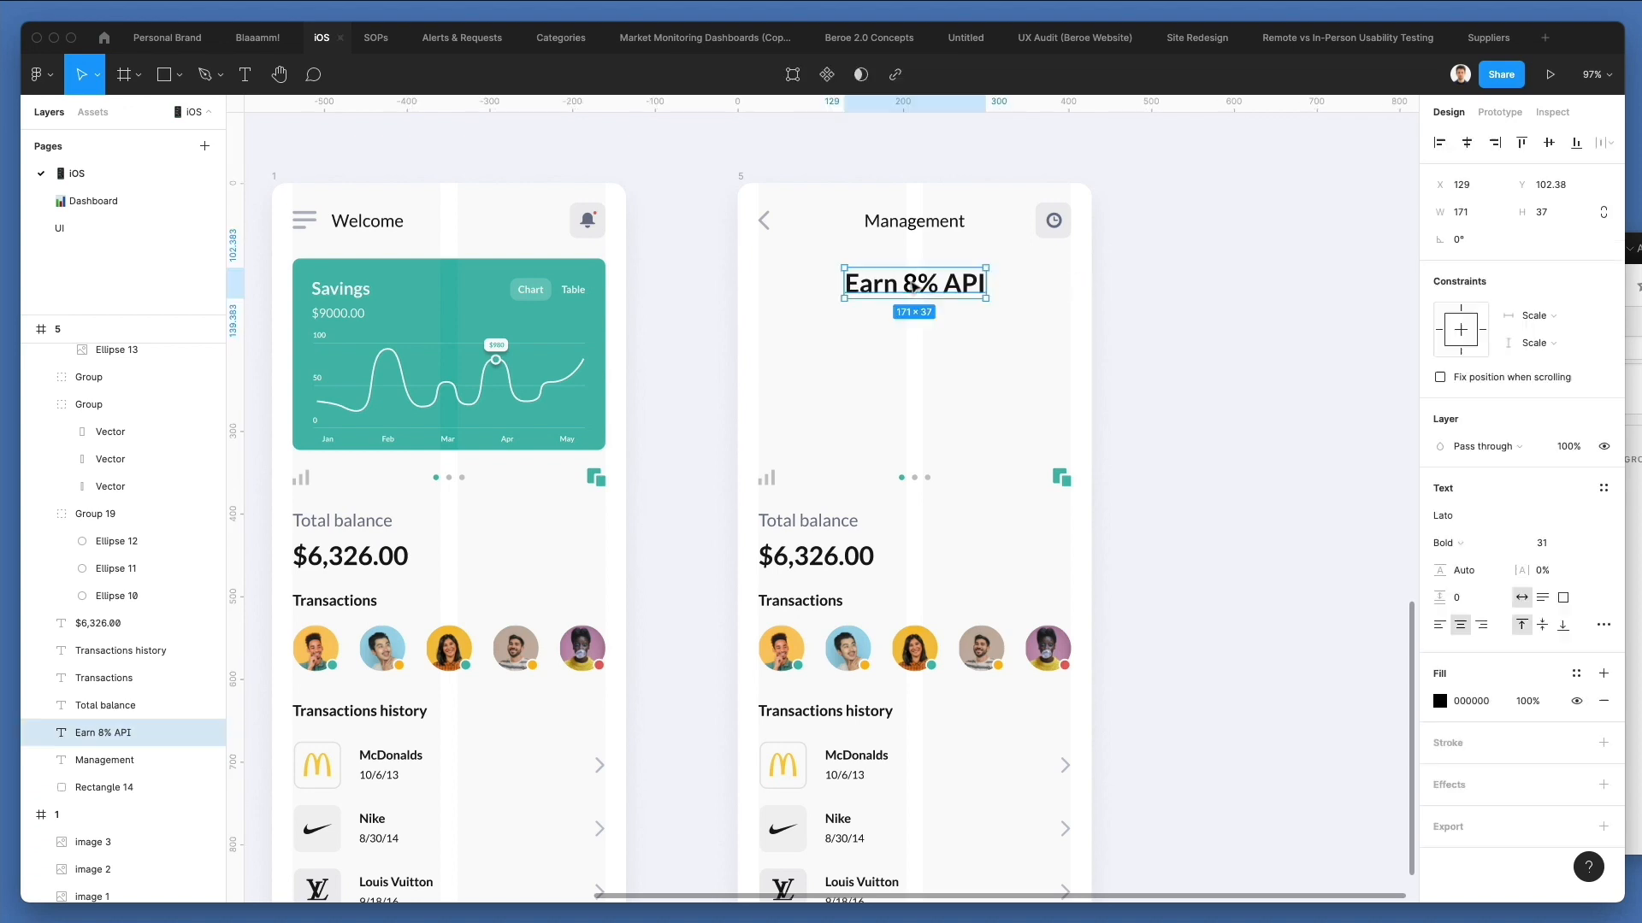
key(ctrl+c)
click(449, 280)
click(694, 266)
click(694, 265)
click(937, 280)
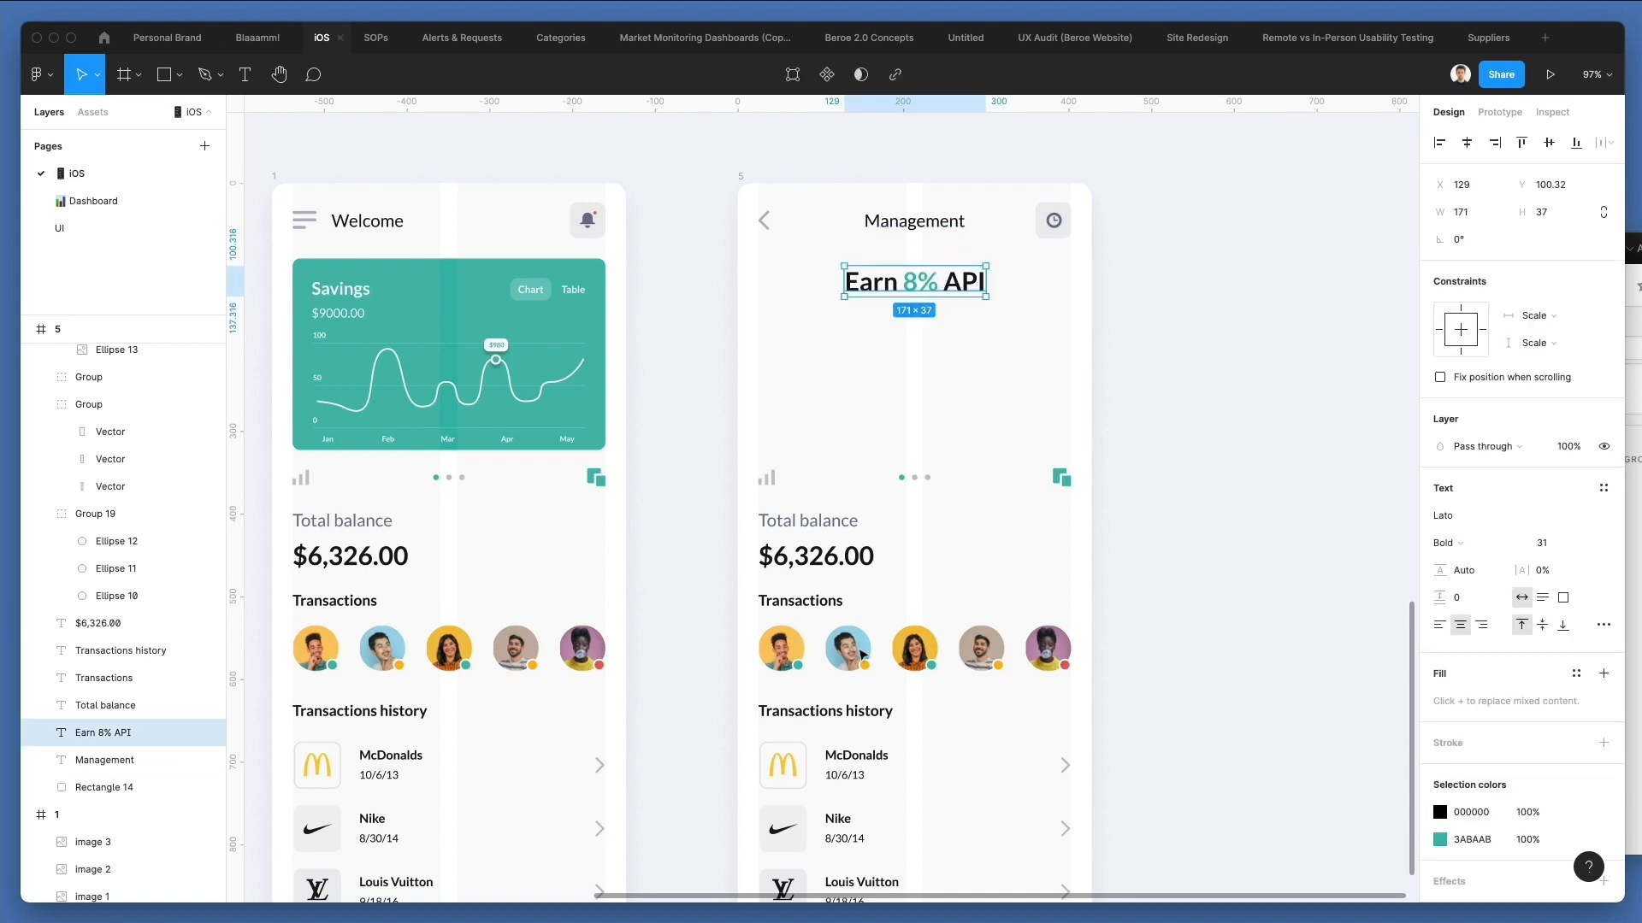
Copy the McDonalds label beneath the Earn 8% API heading, center its text and center it horizontally in the frame.
click(859, 757)
click(870, 739)
super+click(870, 754)
click(911, 724)
key(super+v)
drag(870, 757, 929, 319)
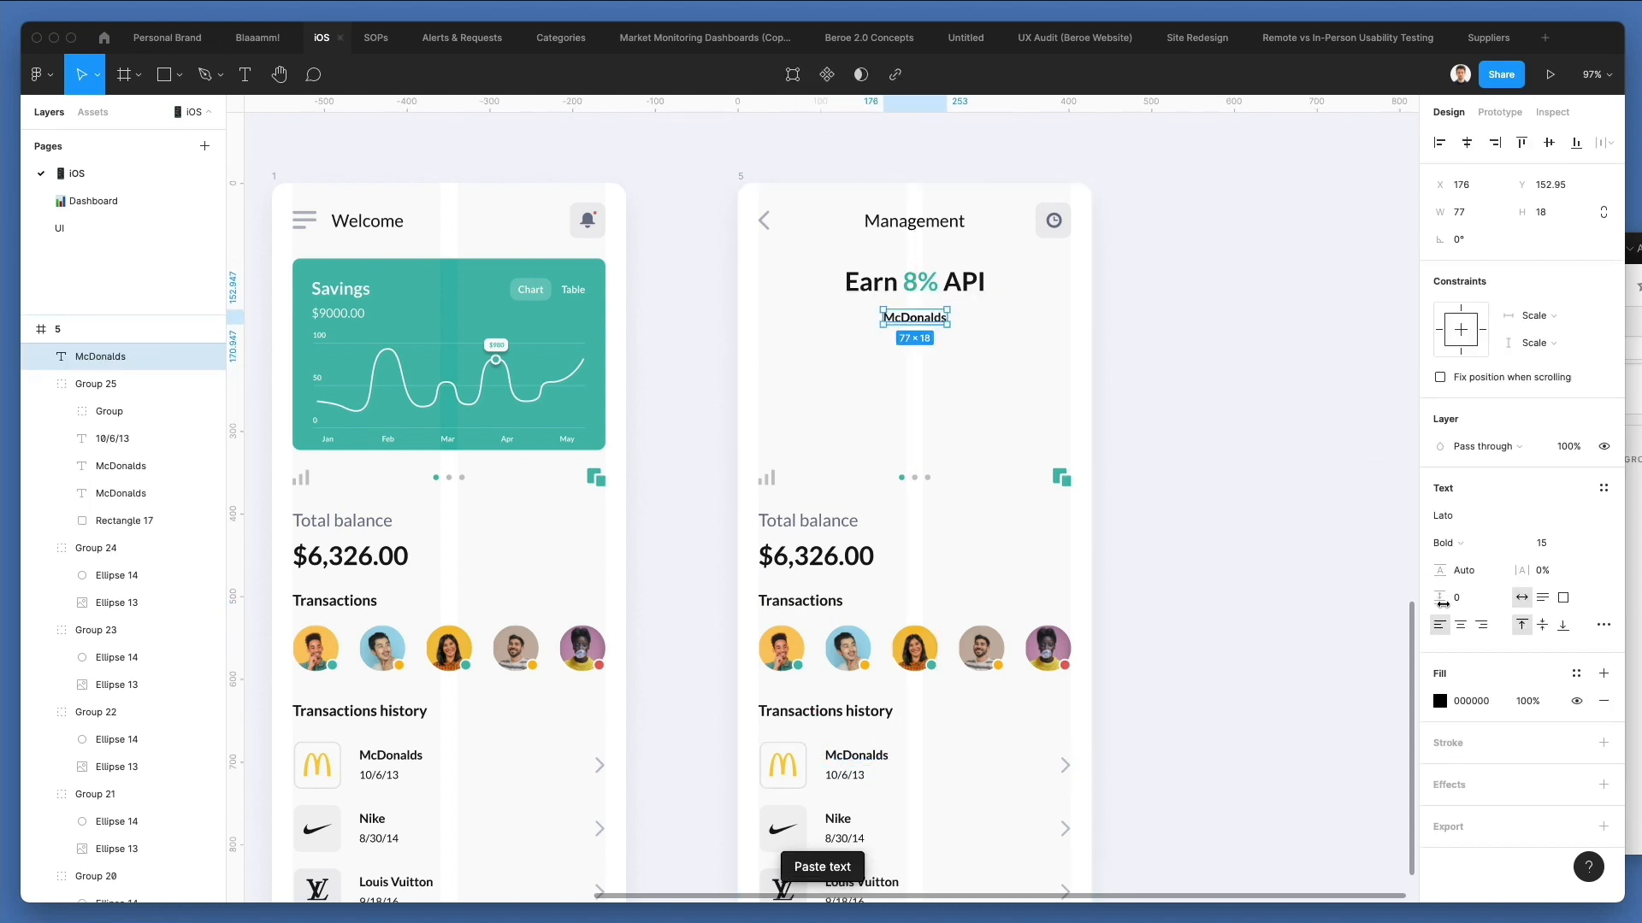
click(1461, 625)
click(1467, 142)
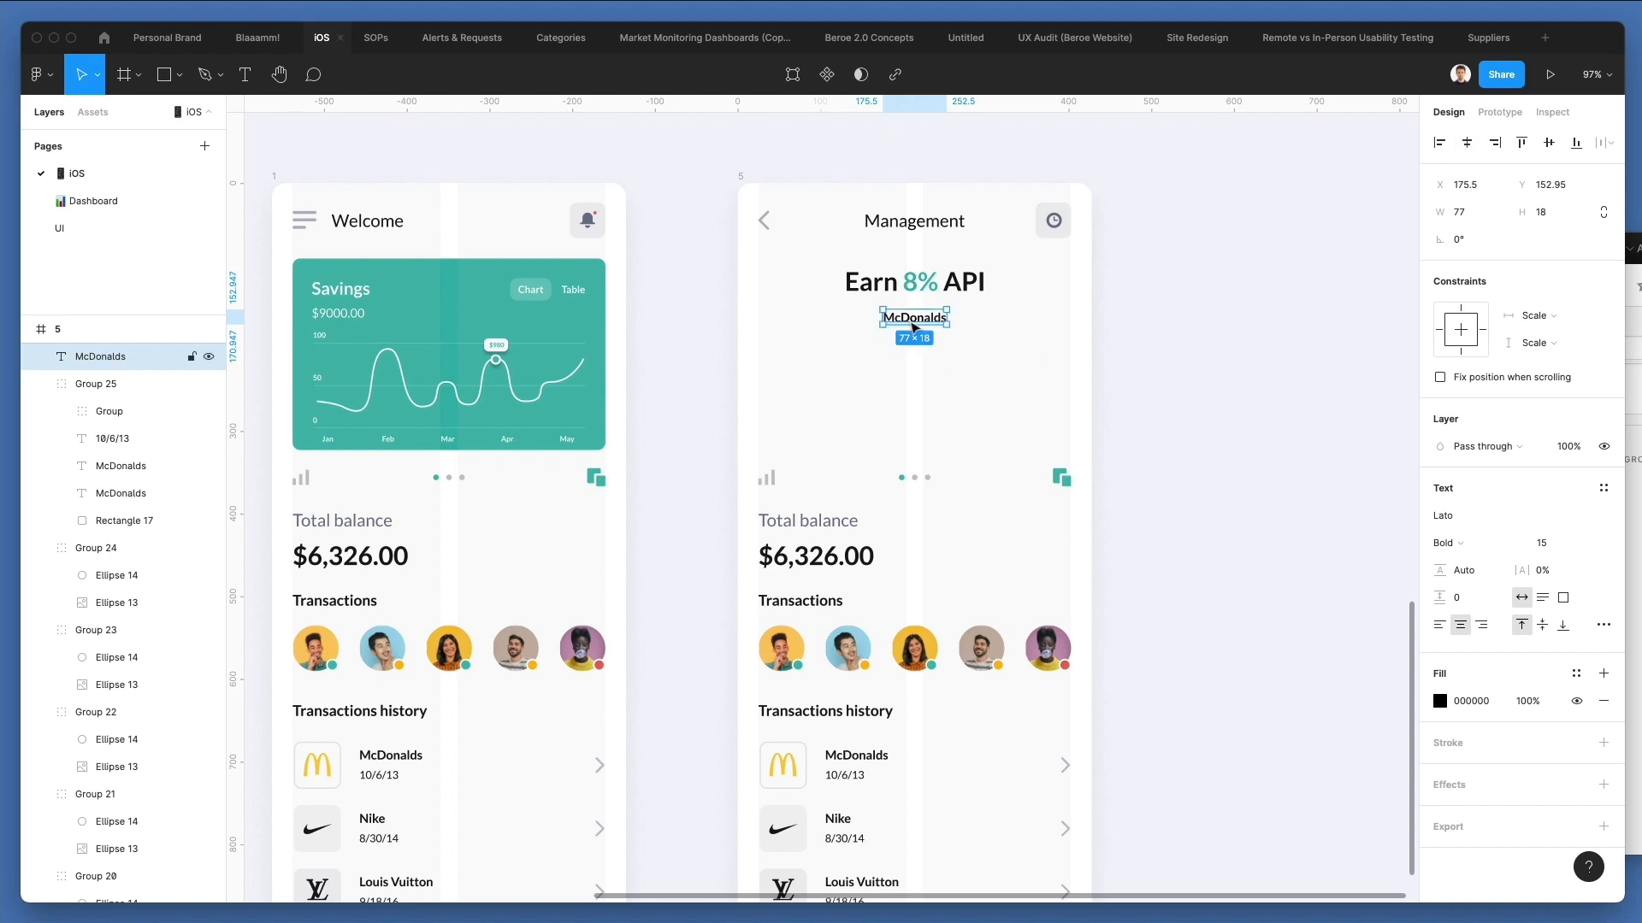
Replace the copied McDonalds label with the copied "There are many variations of passages..." paragraph and set its width to 400.
double_click(910, 321)
key(BackSpace)
key(super+v)
key(Escape)
click(1454, 222)
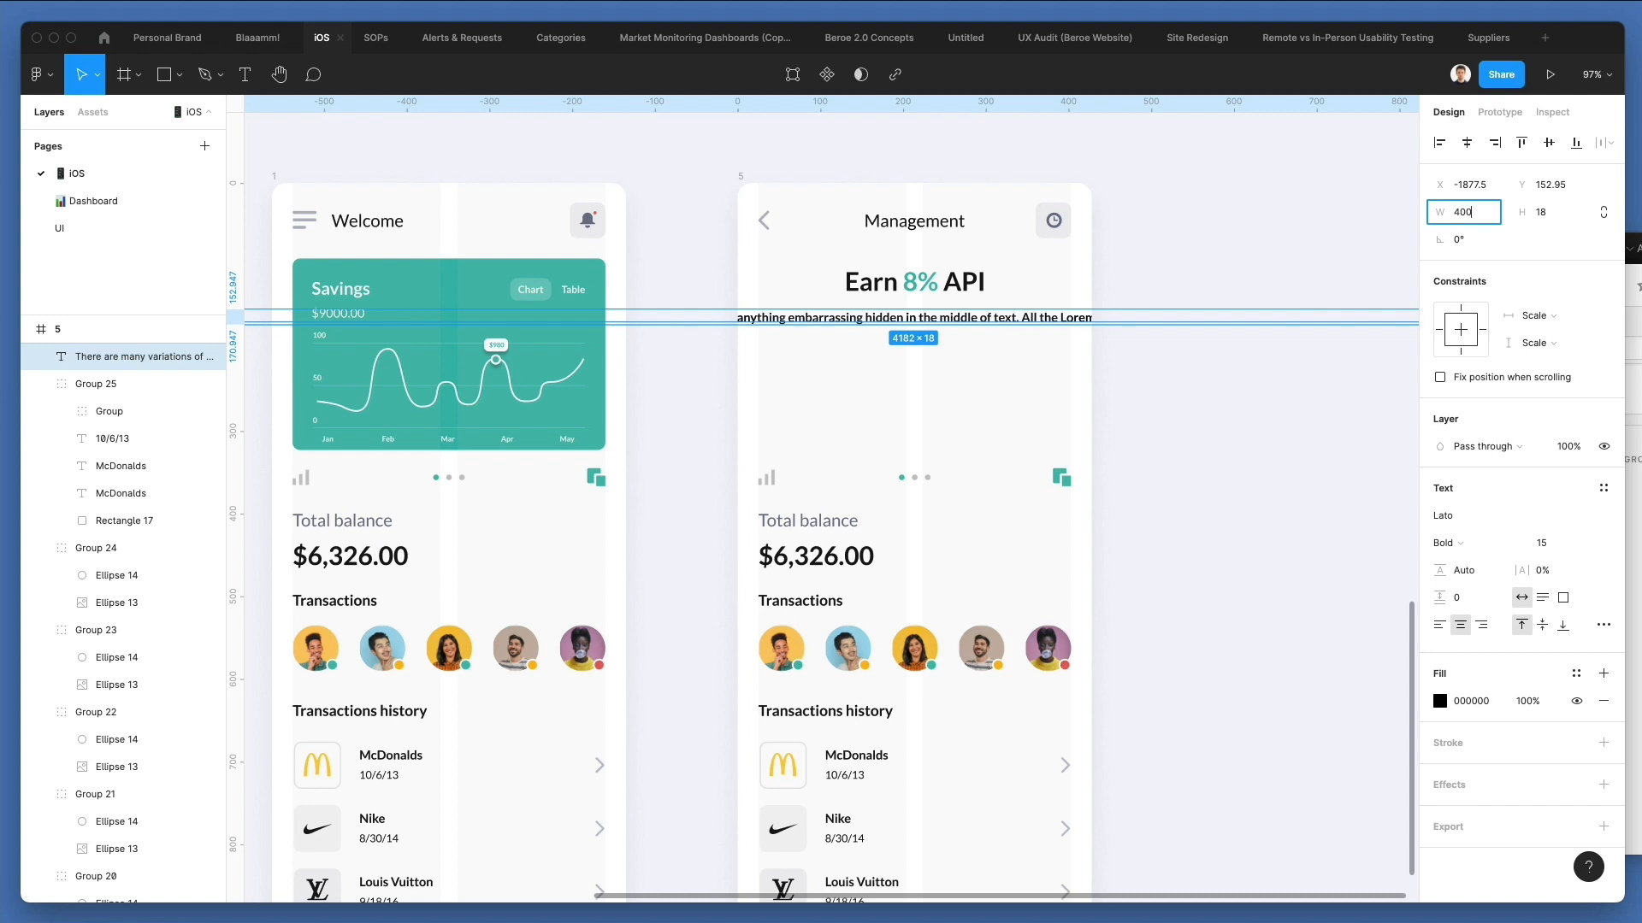
text(400)
key(Return)
Place the paragraph under the Earn 8% API heading, narrow it to about 373 wide and center it in the frame.
scroll(438, 357, down, 5)
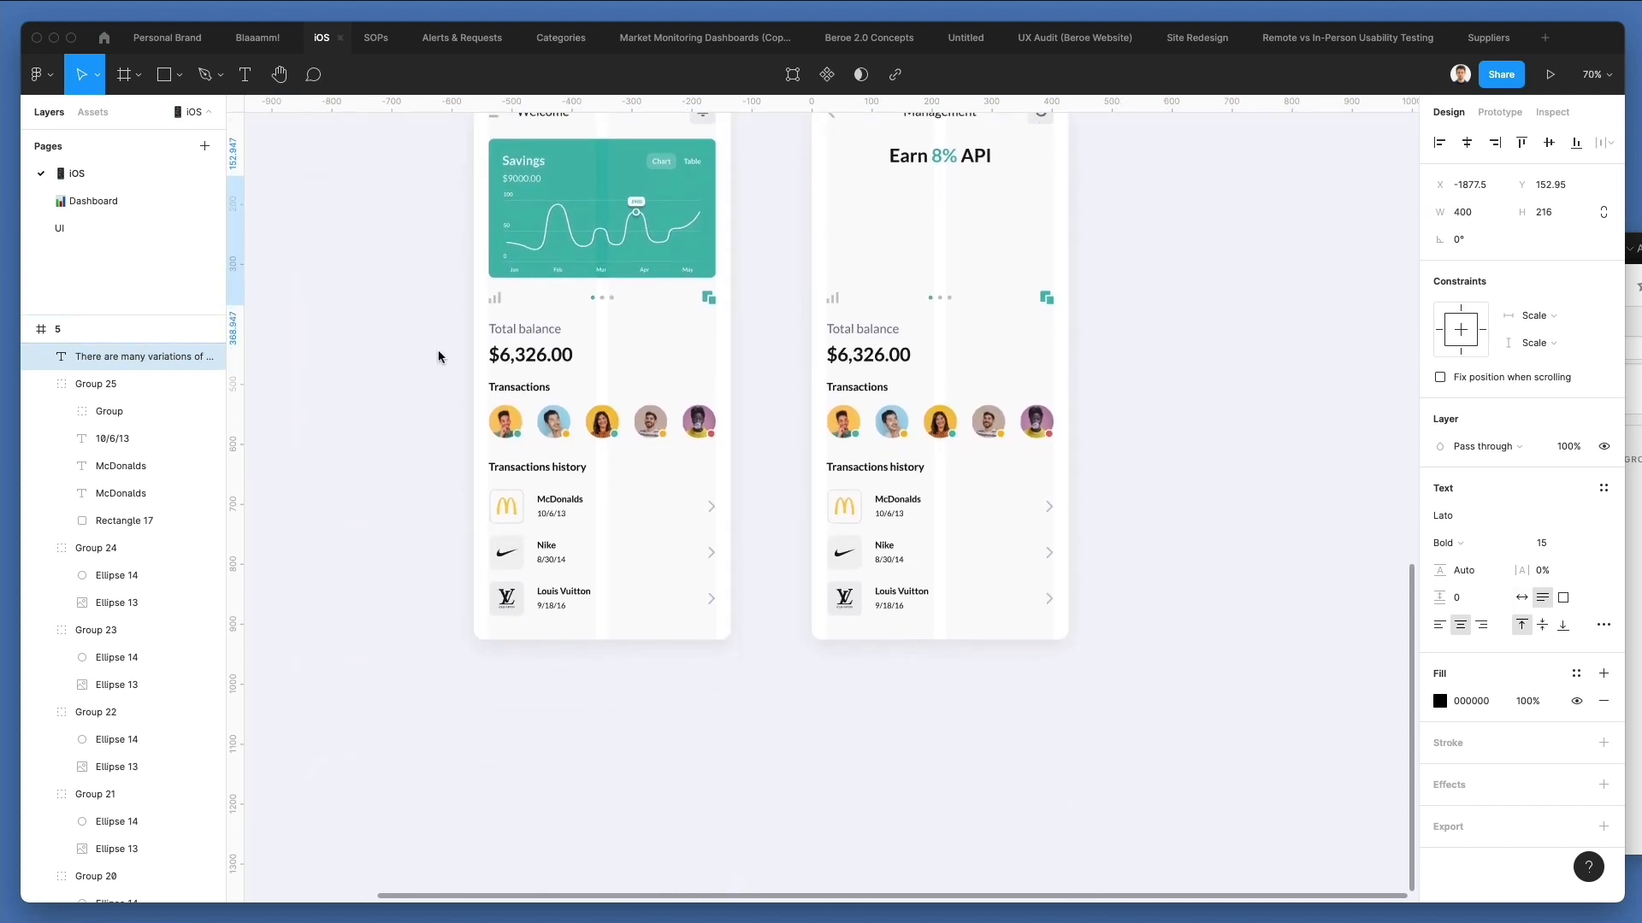
scroll(439, 356, up, 5)
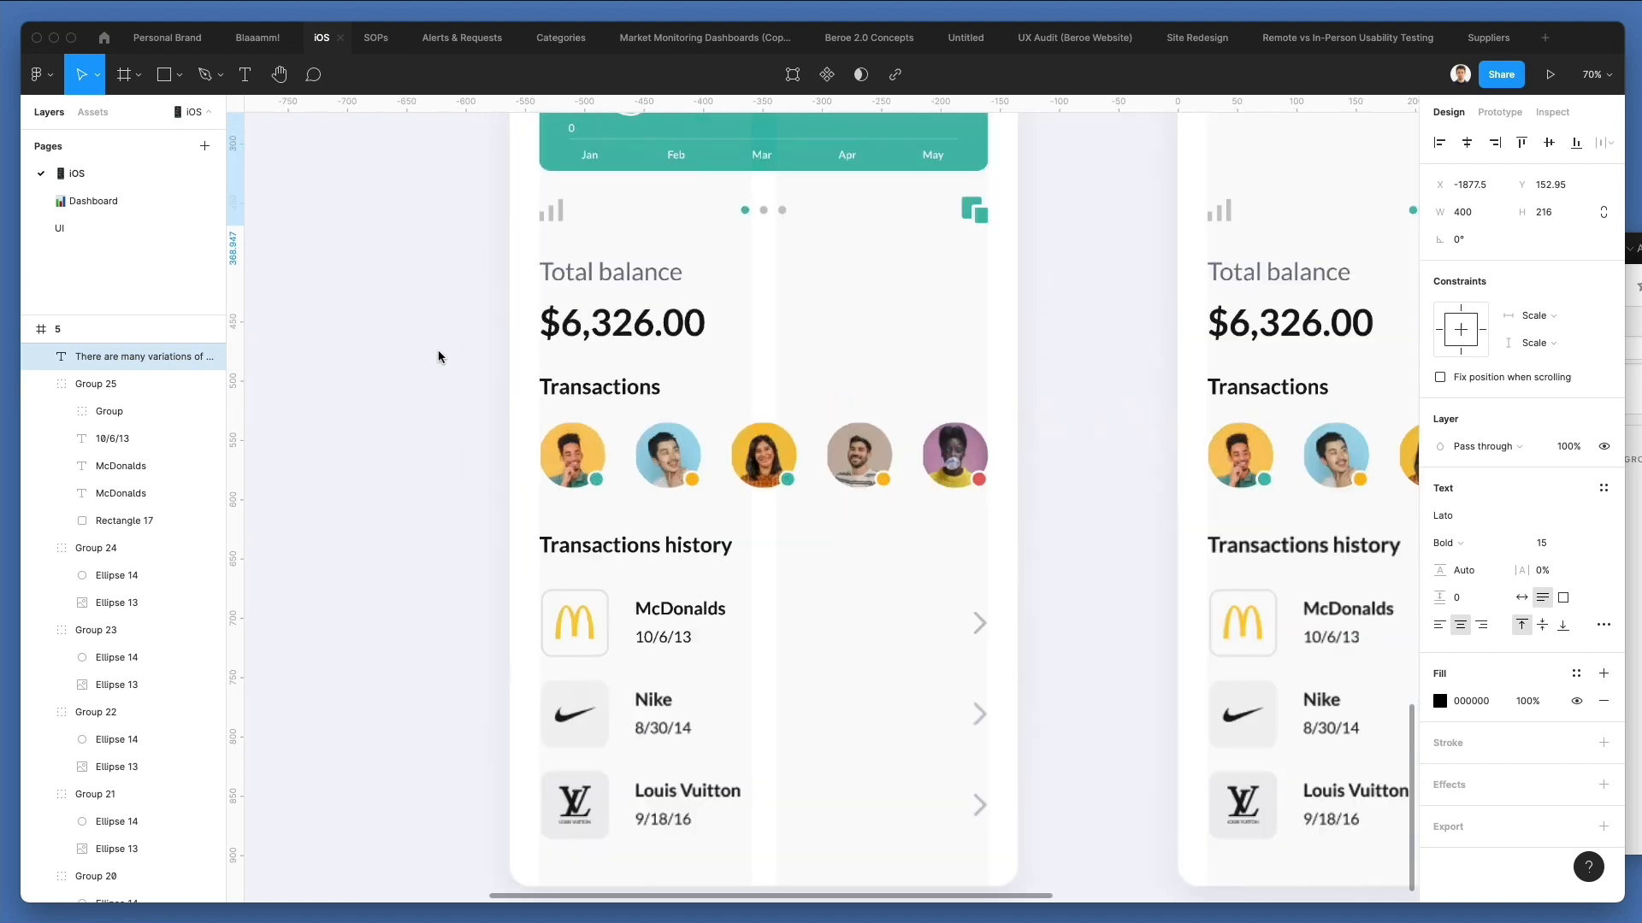
scroll(439, 356, down, 10)
scroll(438, 357, left, 5)
scroll(439, 357, up, 3)
drag(557, 519, 1170, 524)
scroll(1147, 503, up, 10)
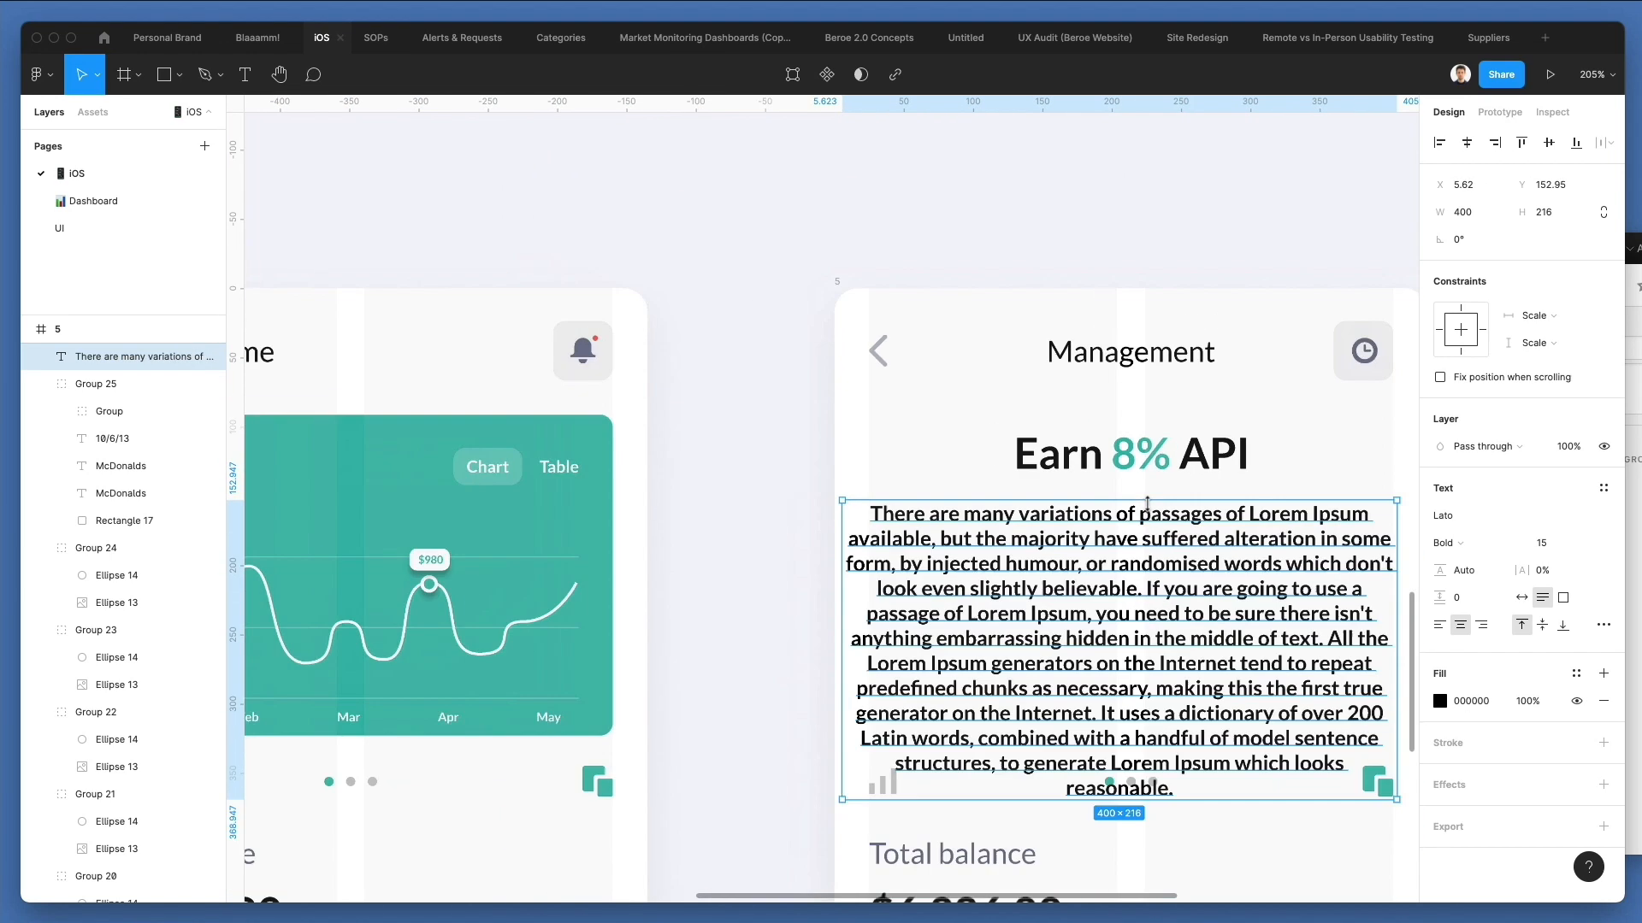
scroll(1146, 503, down, 3)
drag(1237, 576, 1220, 576)
drag(1114, 559, 1123, 559)
click(1465, 145)
Trim the paragraph to end at "suffered alteration." and change "Lorem Ipsum" to lowercase.
double_click(1052, 557)
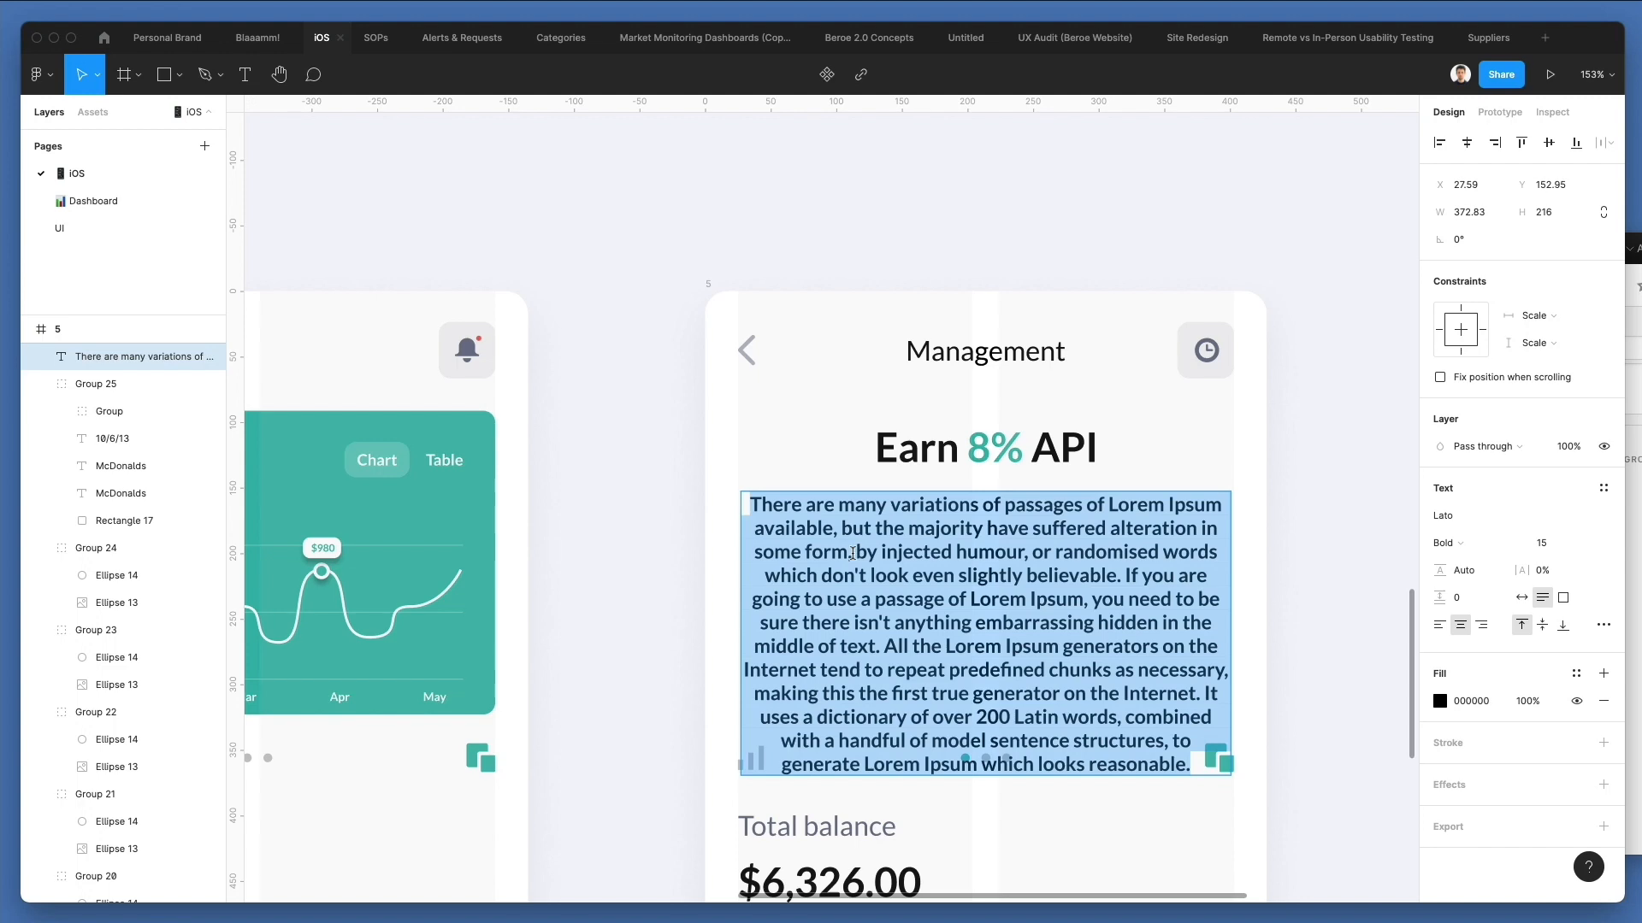
drag(1194, 530, 1254, 859)
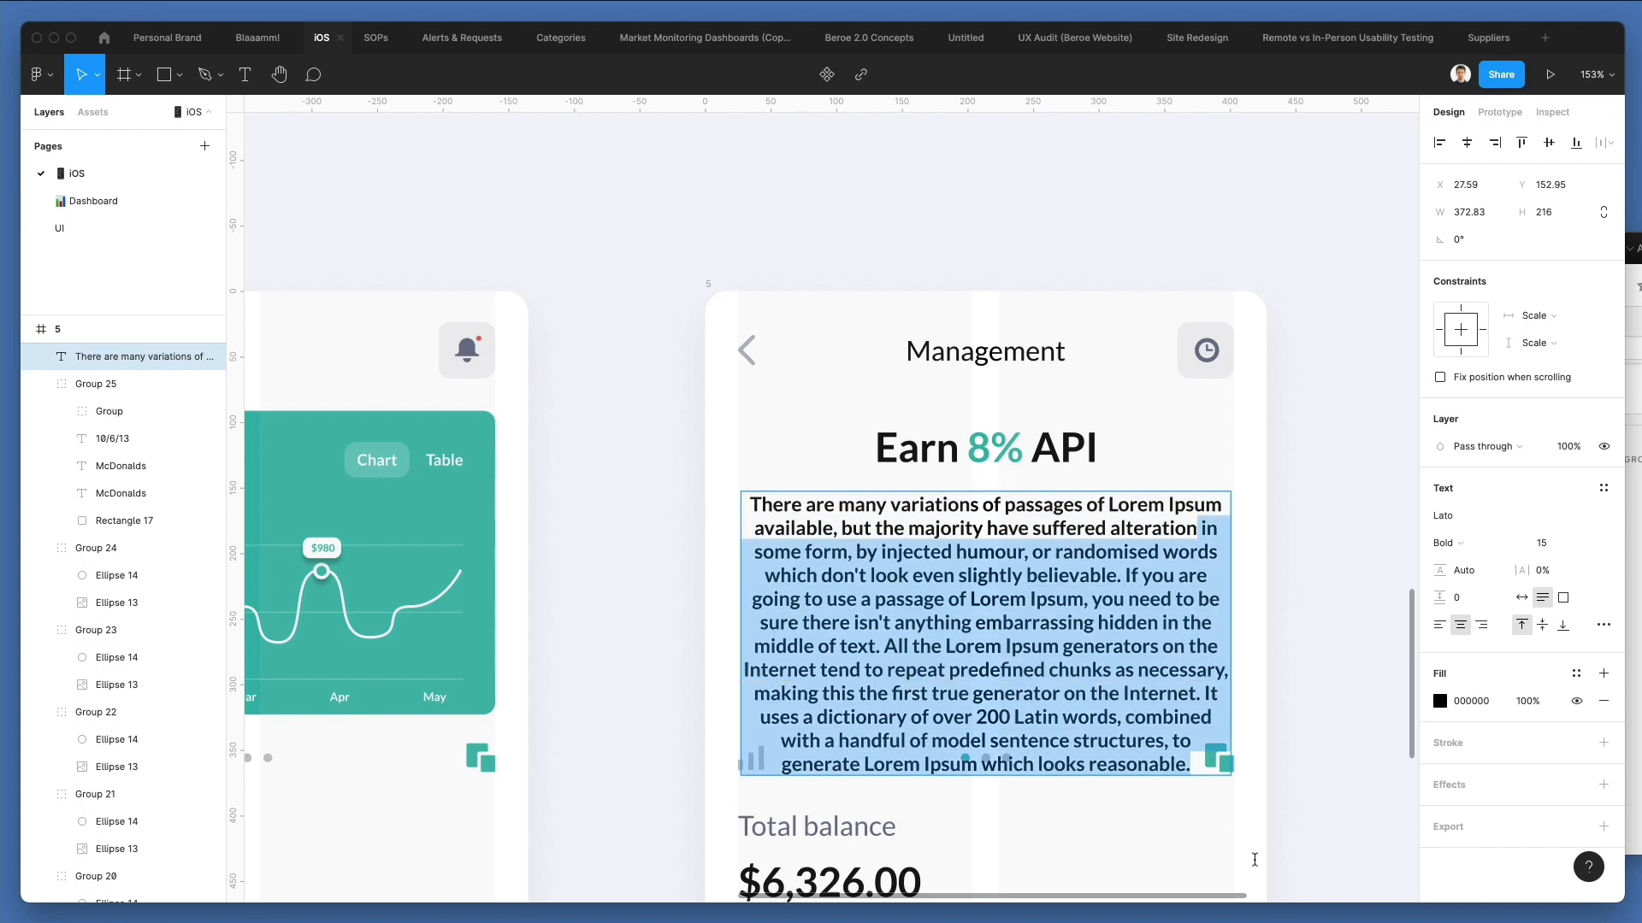
text(.)
text(l)
key(Delete)
text(i)
click(1301, 436)
scroll(1300, 437, down, 1)
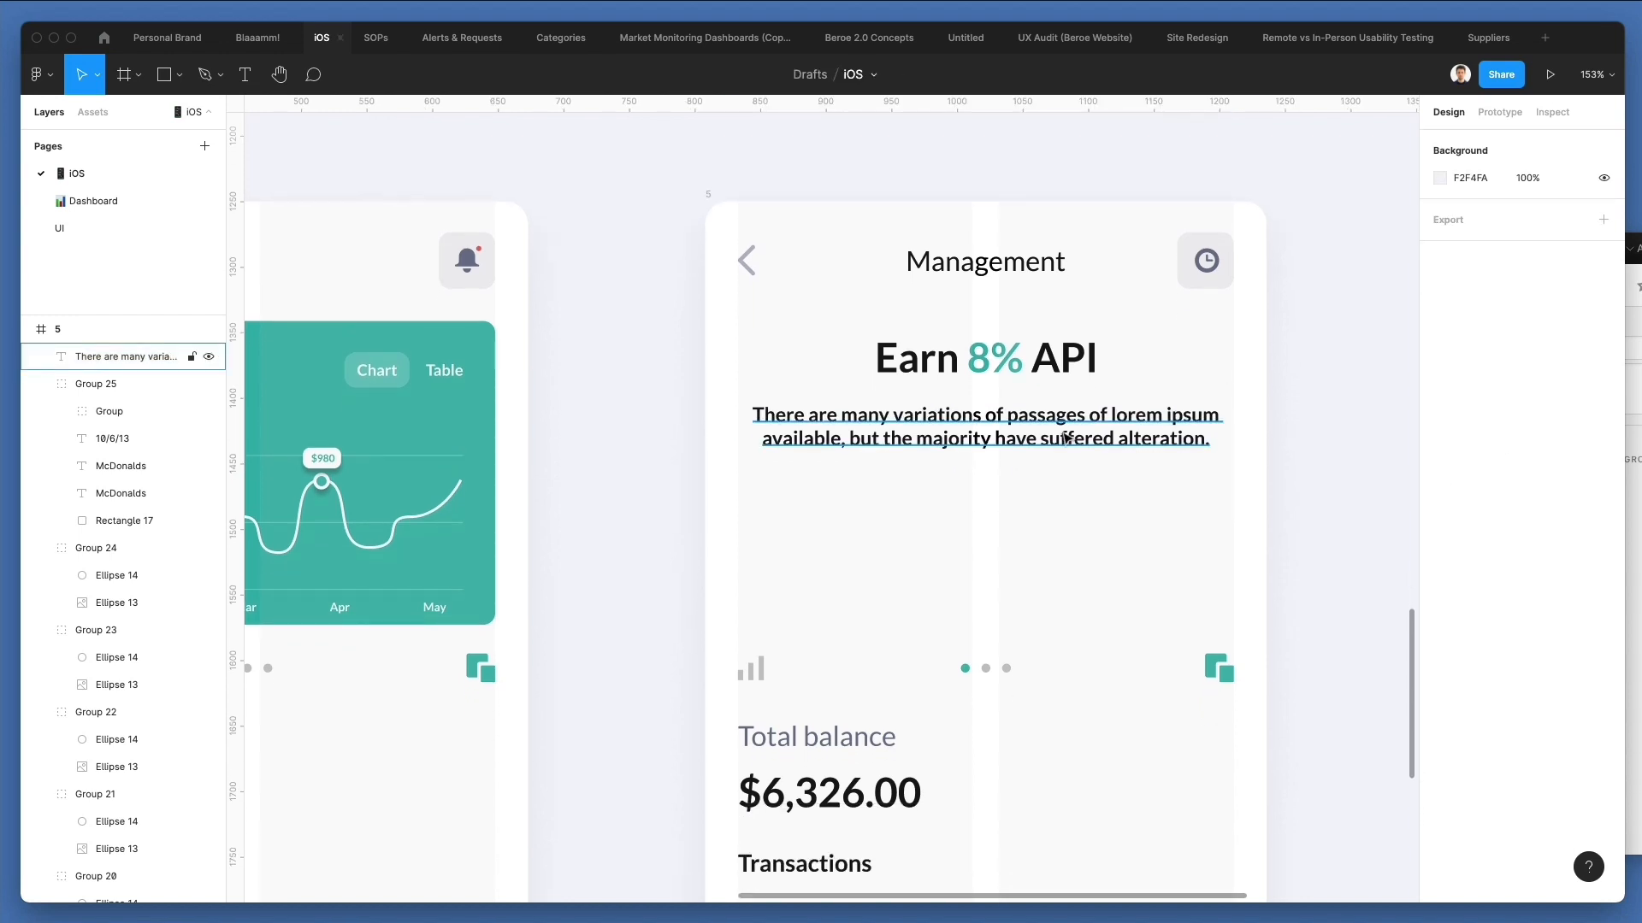
Set the paragraph's font size to 13, weight to Regular and line height to 178.5%.
click(1066, 438)
click(1543, 543)
text(13)
key(Return)
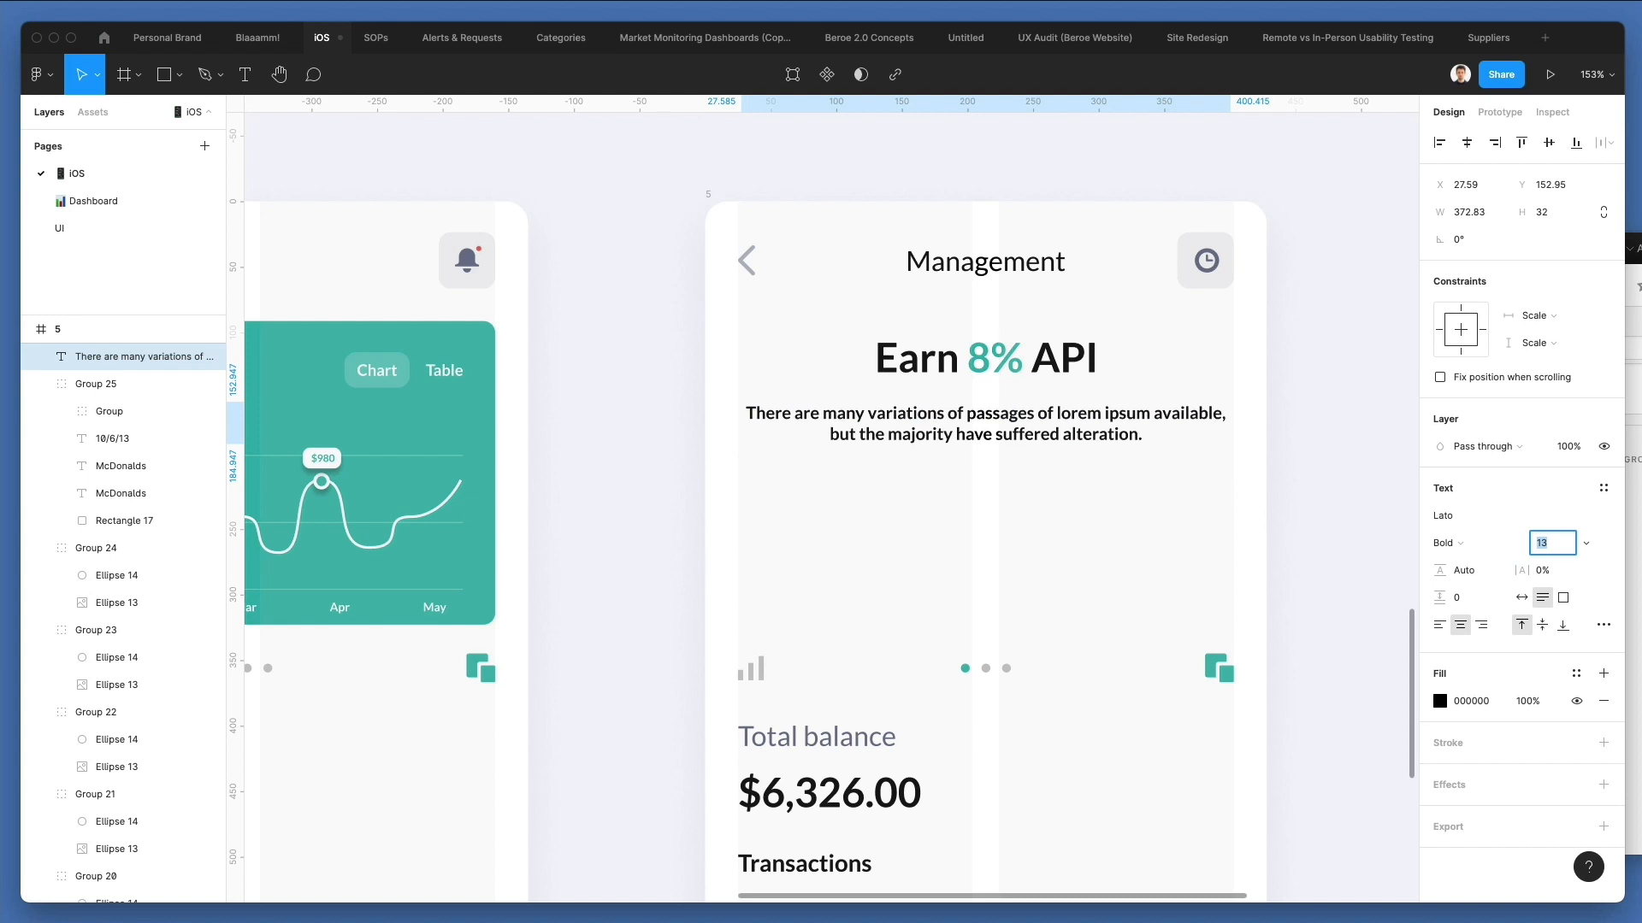
click(1482, 542)
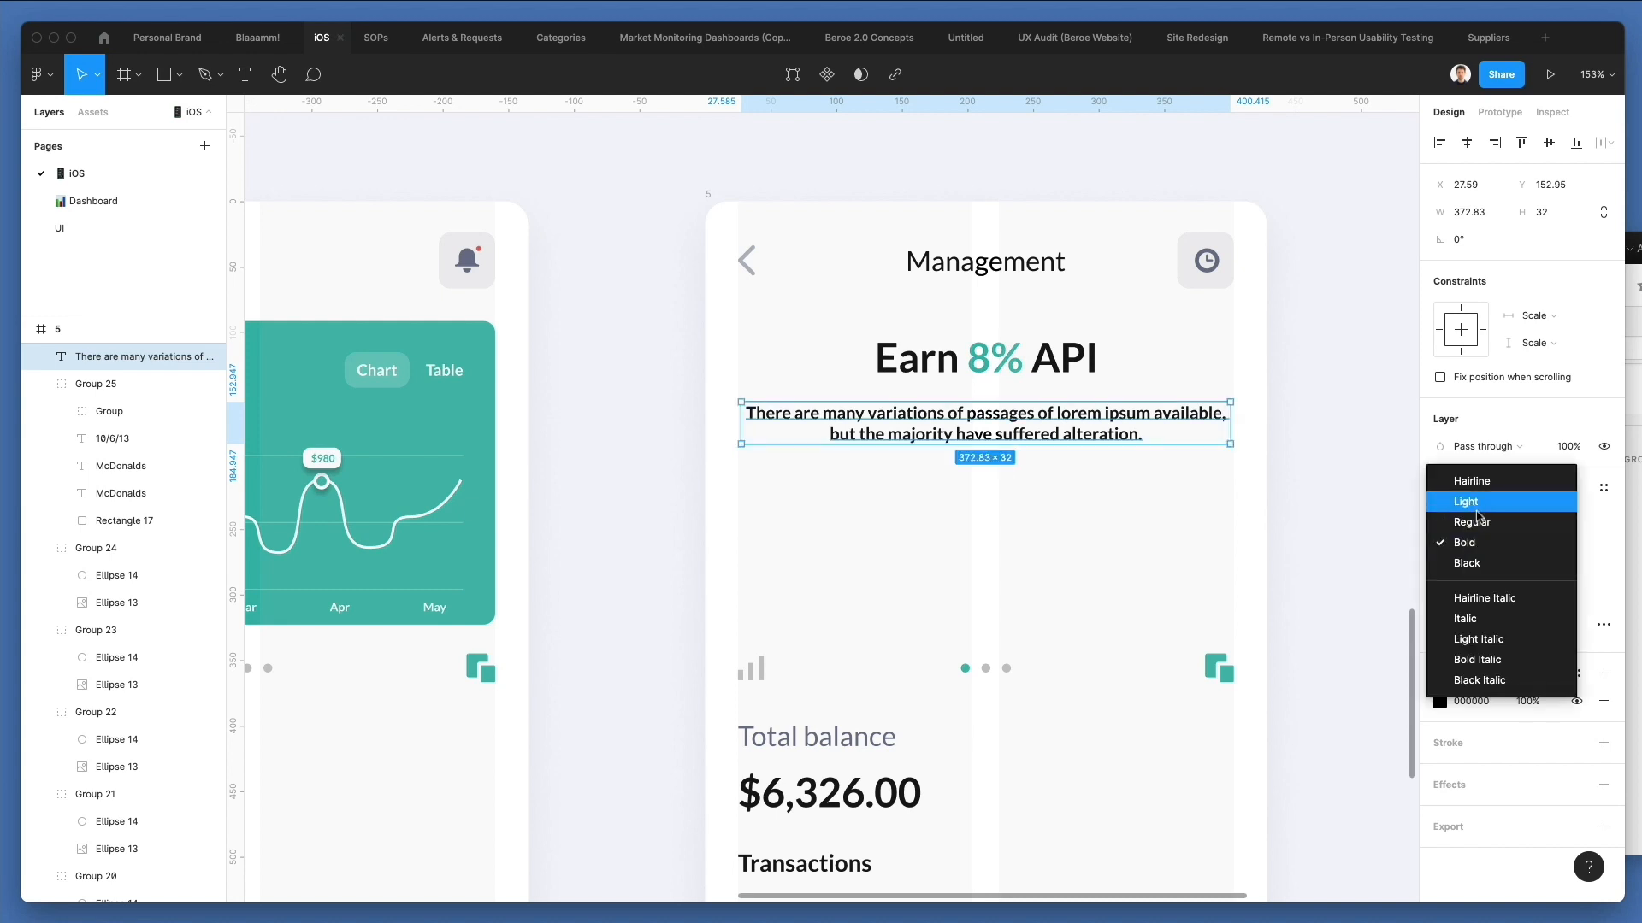
click(1477, 518)
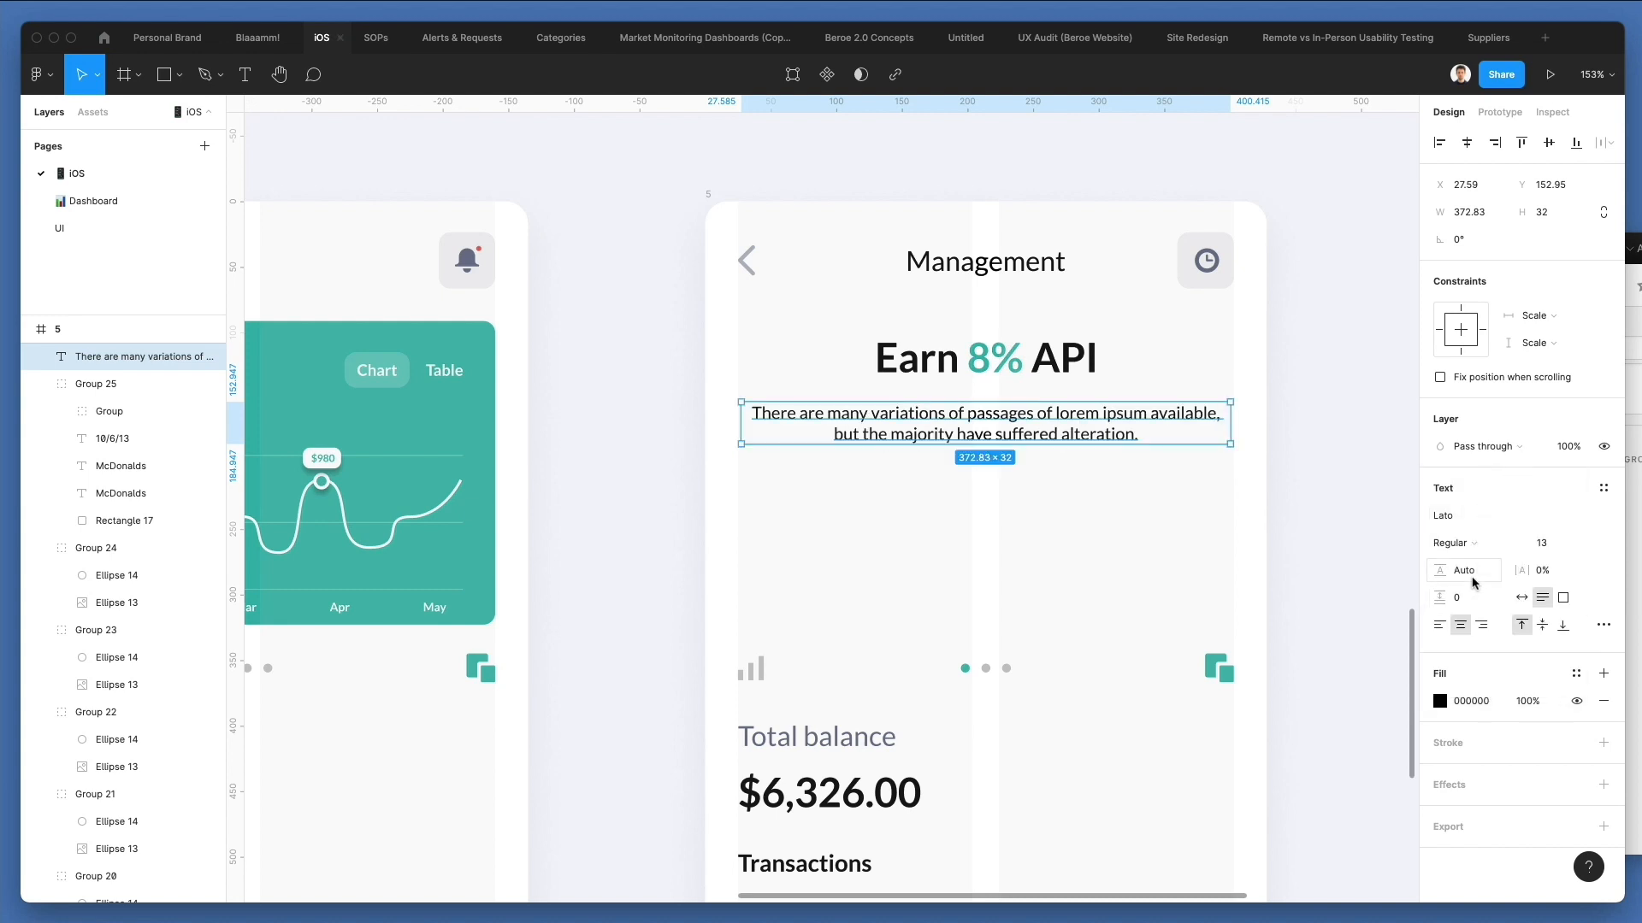
drag(1439, 571, 1536, 564)
Recolor the paragraph with the grey-purple 646A85 sampled from the Management screen's clock icon.
scroll(951, 438, down, 3)
scroll(950, 438, left, 3)
key(i)
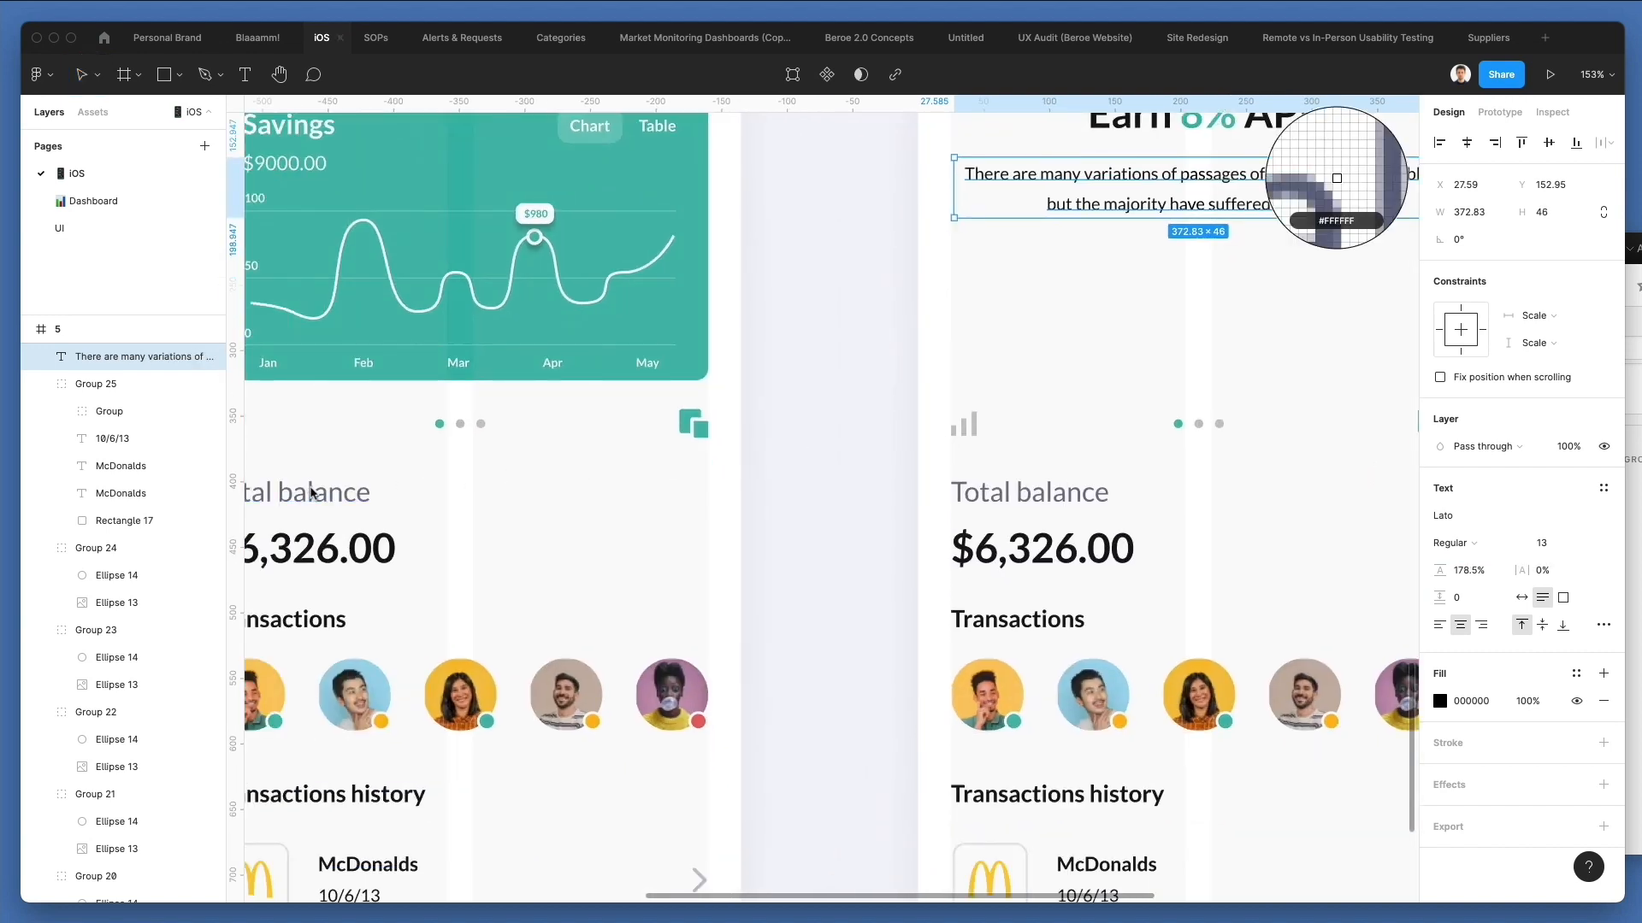
click(1337, 176)
scroll(1265, 268, up, 5)
scroll(1265, 268, right, 3)
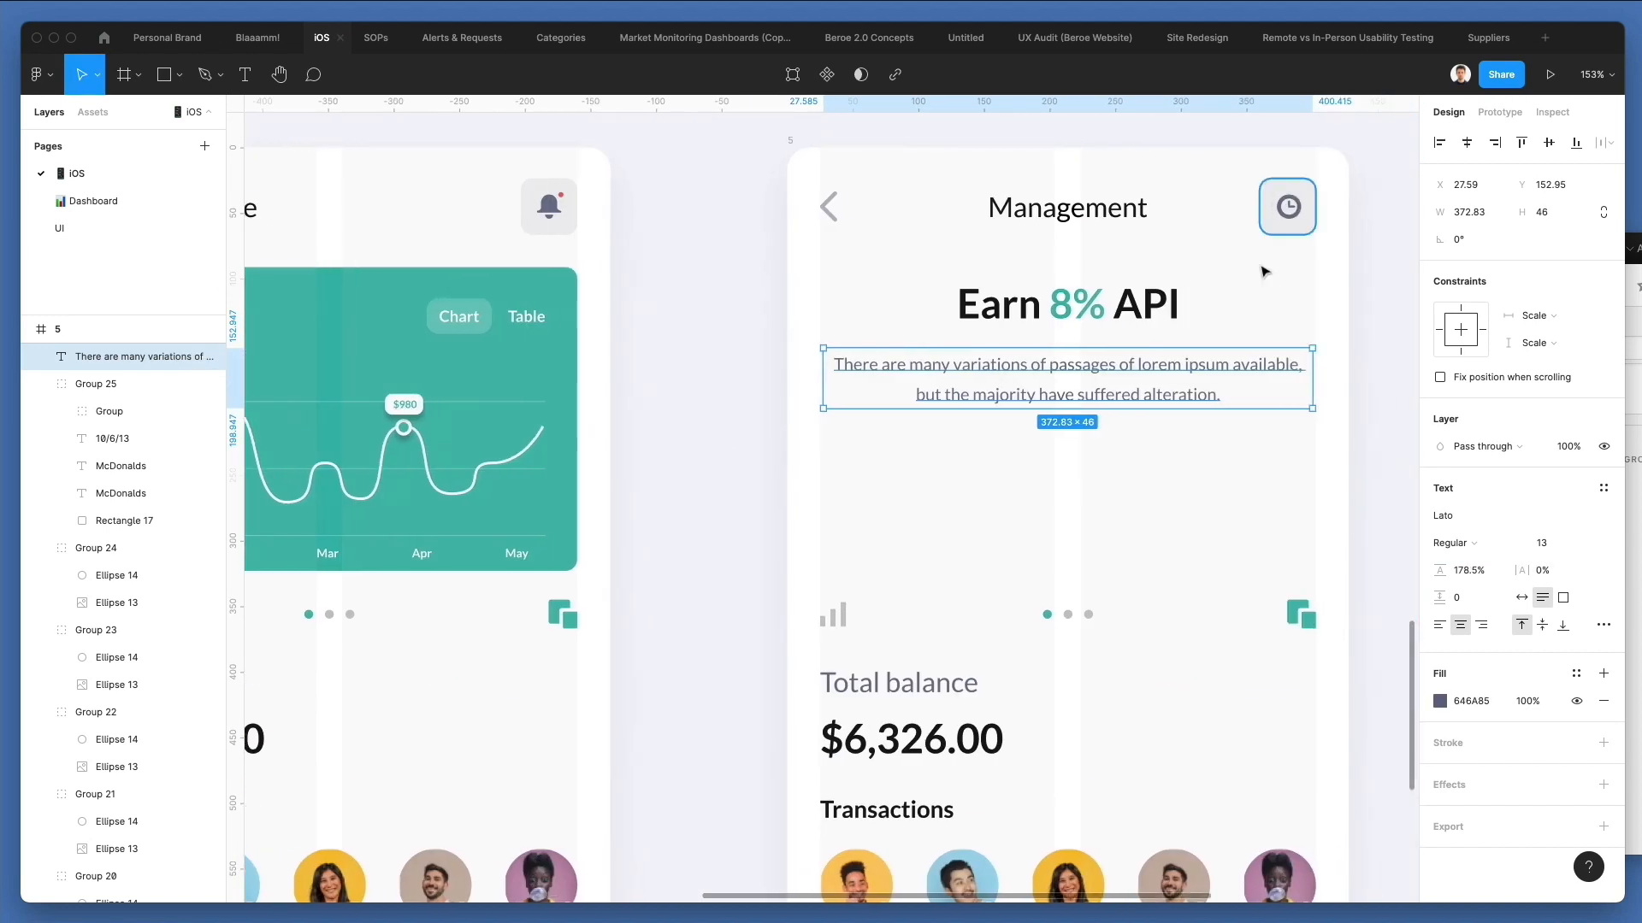
Remove "available," from the paragraph and narrow its text box symmetrically to about 309 wide.
drag(1314, 385, 1301, 383)
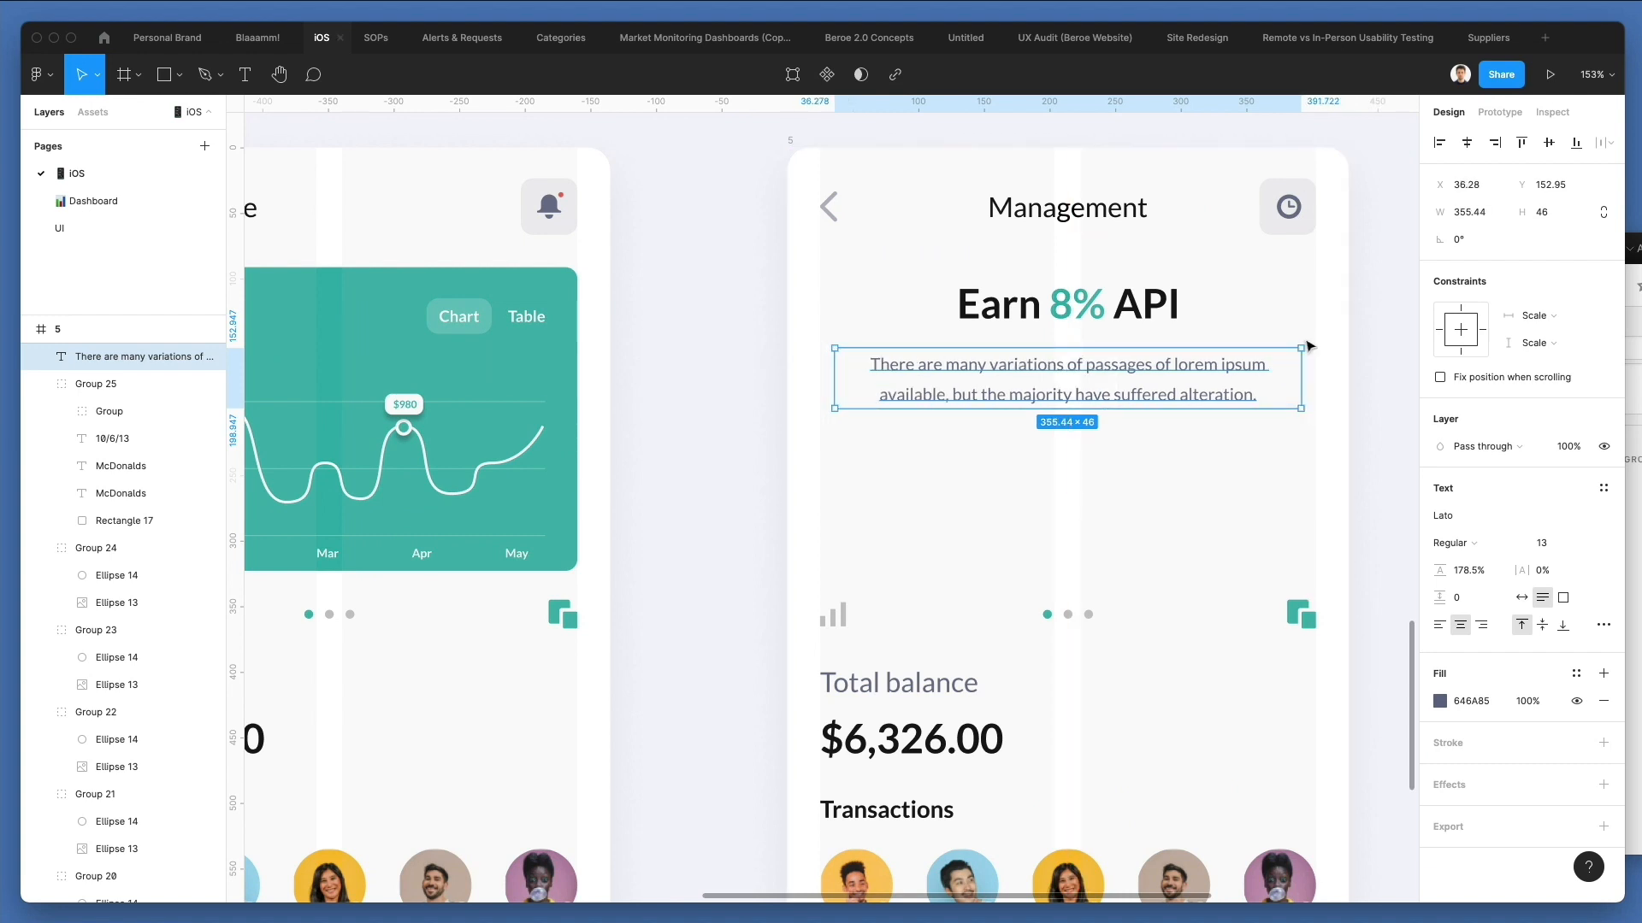
double_click(1223, 365)
click(949, 392)
double_click(912, 393)
key(BackSpace)
key(BackSpace)
key(Delete)
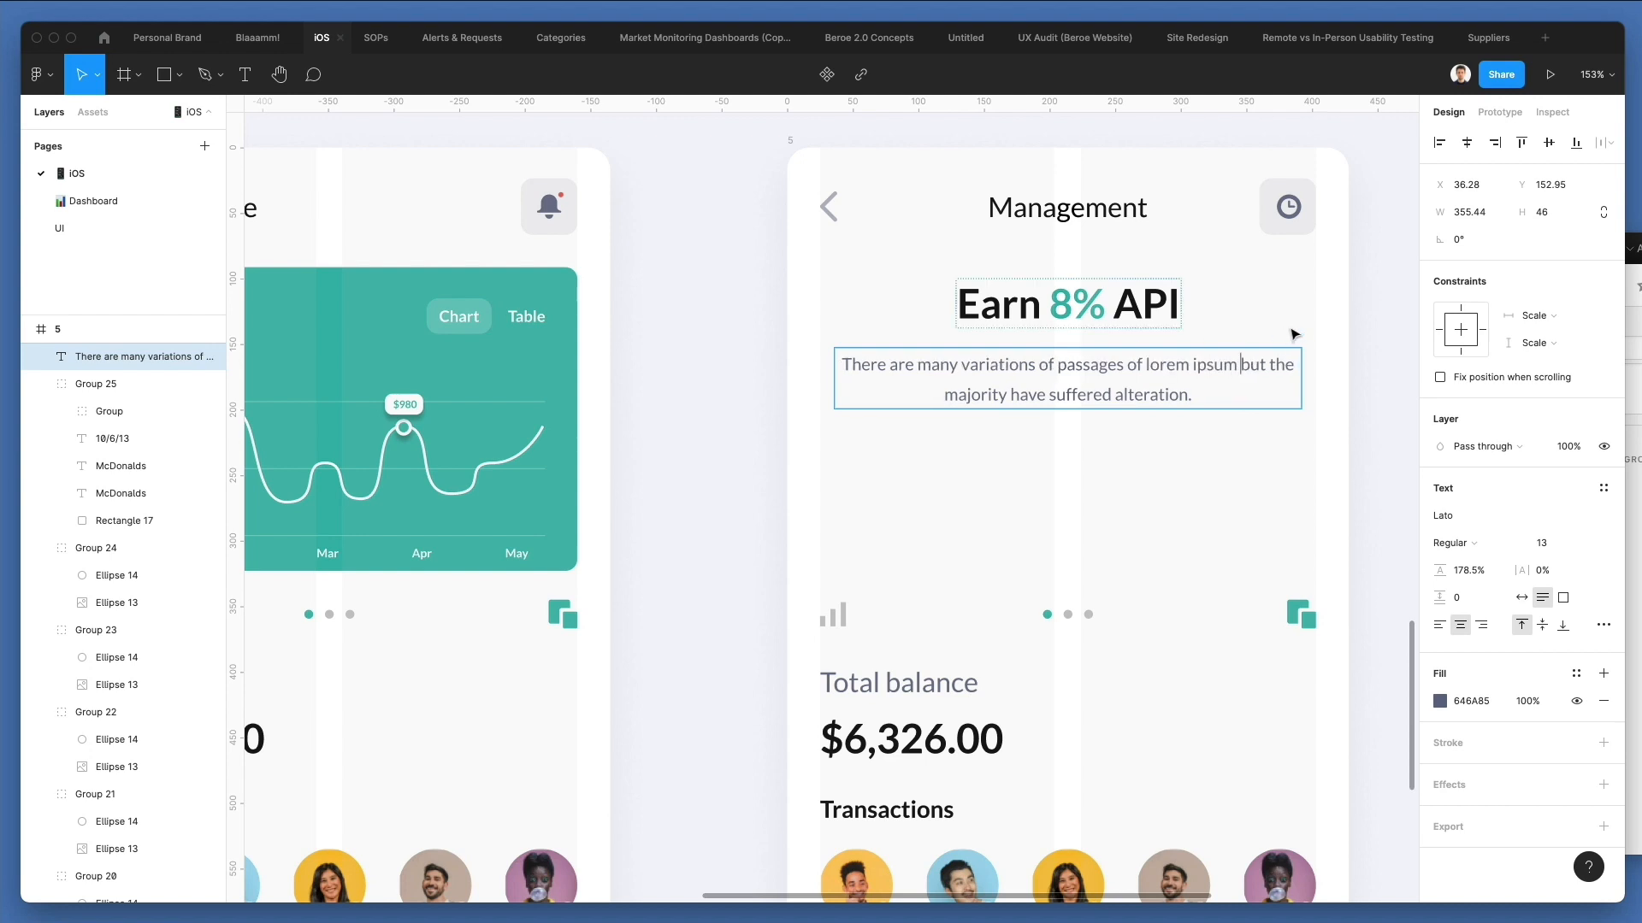
key(Escape)
drag(1302, 378, 1271, 382)
click(1195, 470)
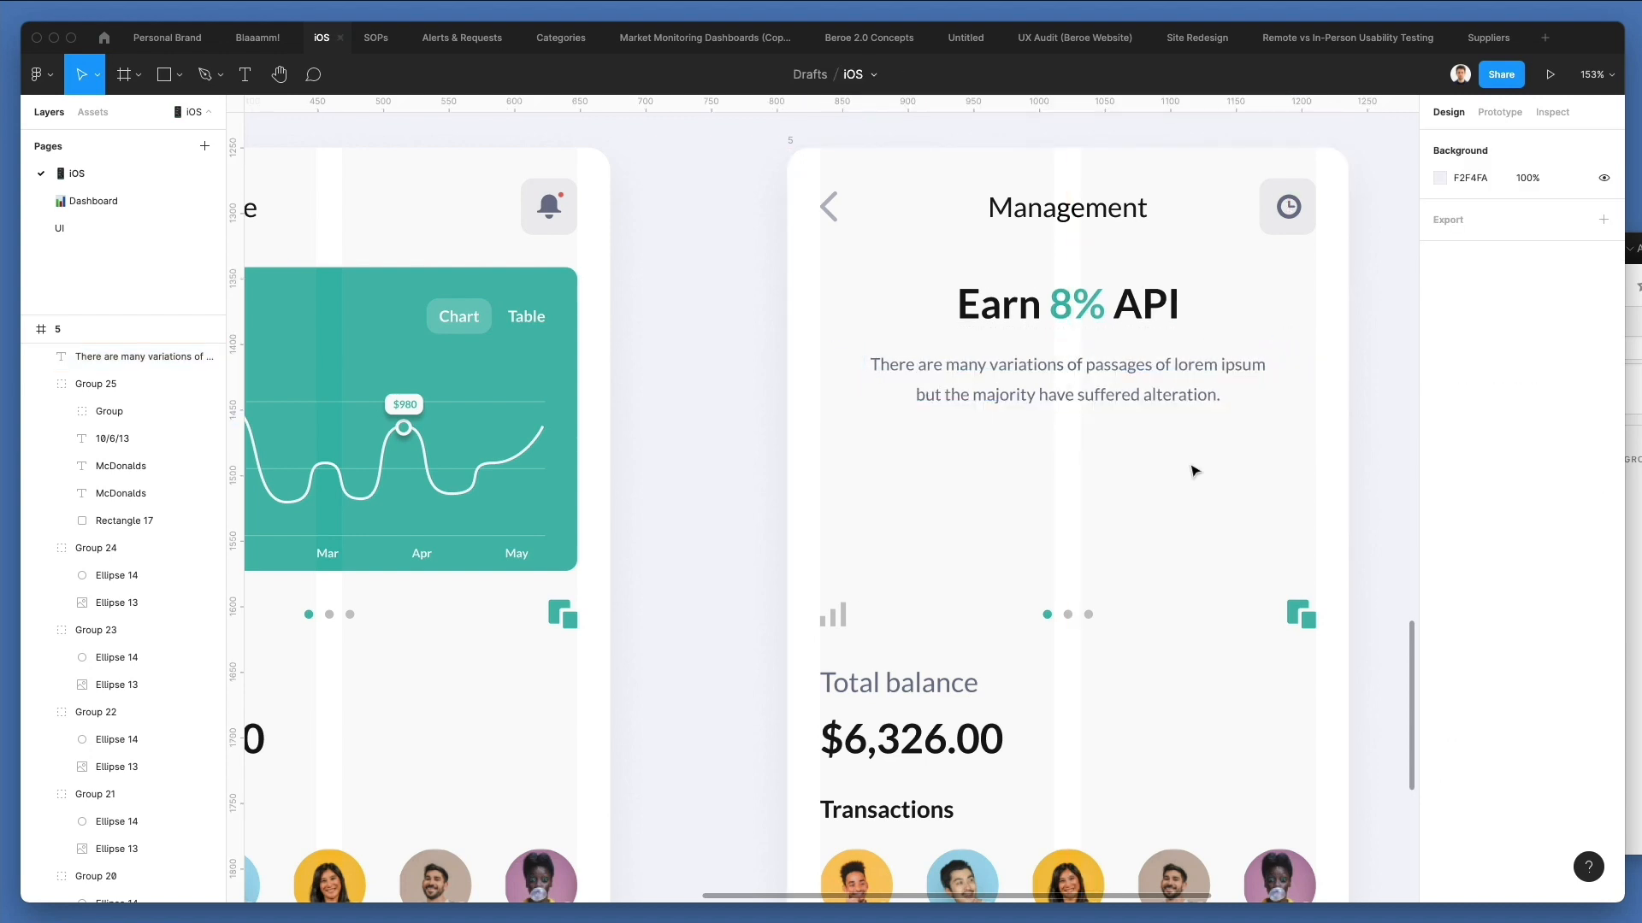
Copy the locked green card Rectangle 15 from the Welcome screen into the Management frame.
scroll(1097, 441, down, 2)
scroll(1097, 441, down, 3)
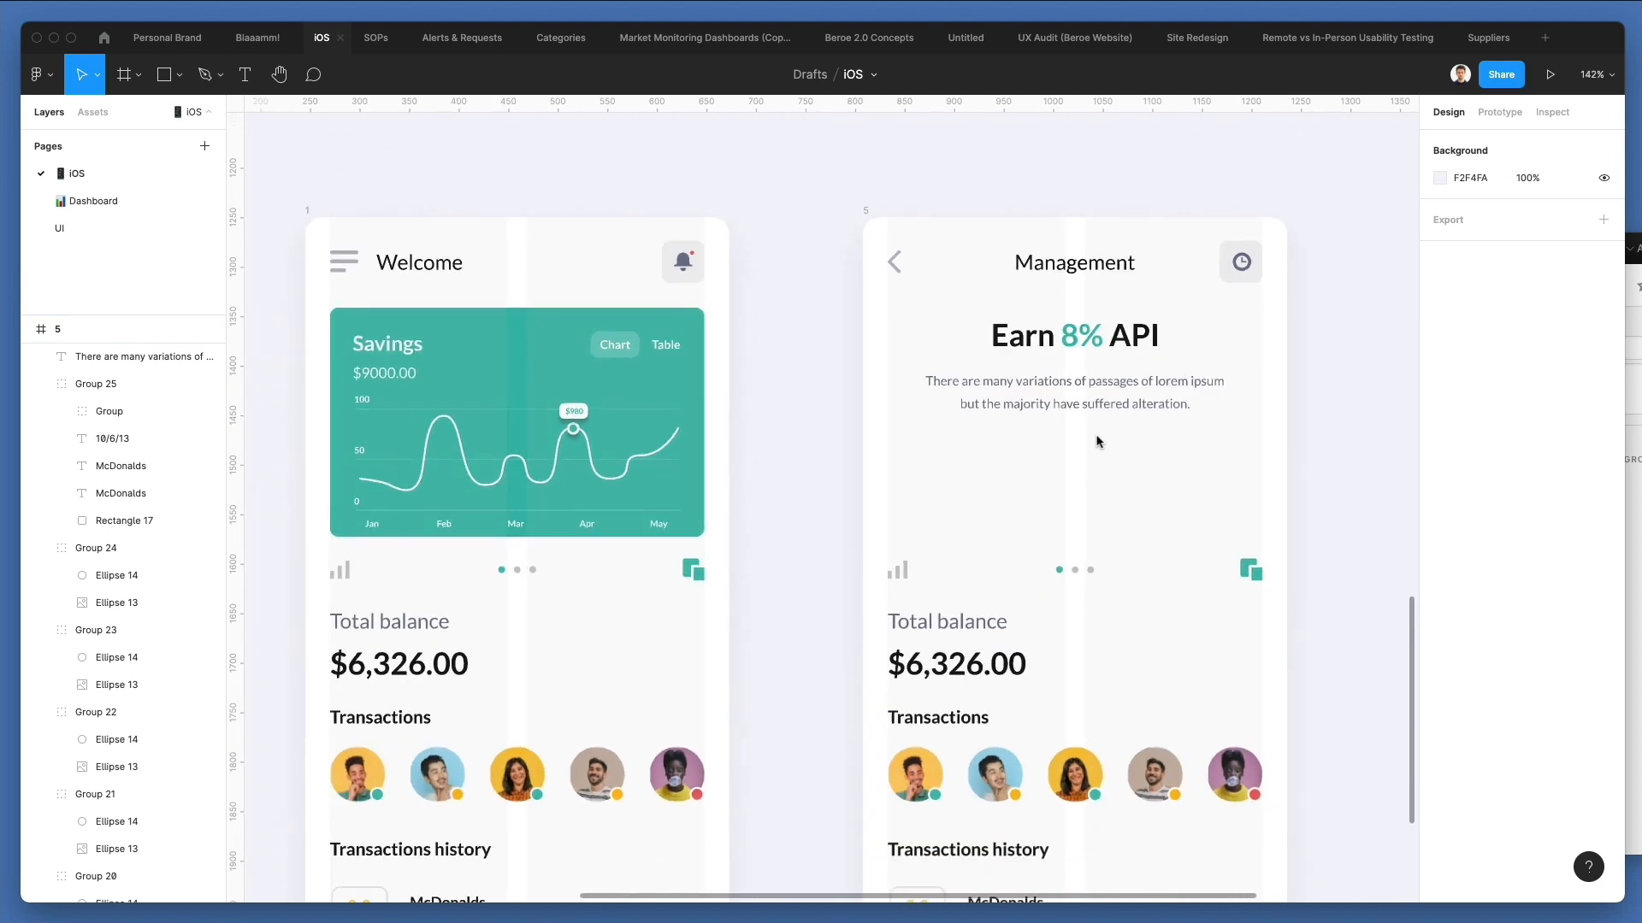
scroll(1096, 440, down, 1)
super+right_click(510, 273)
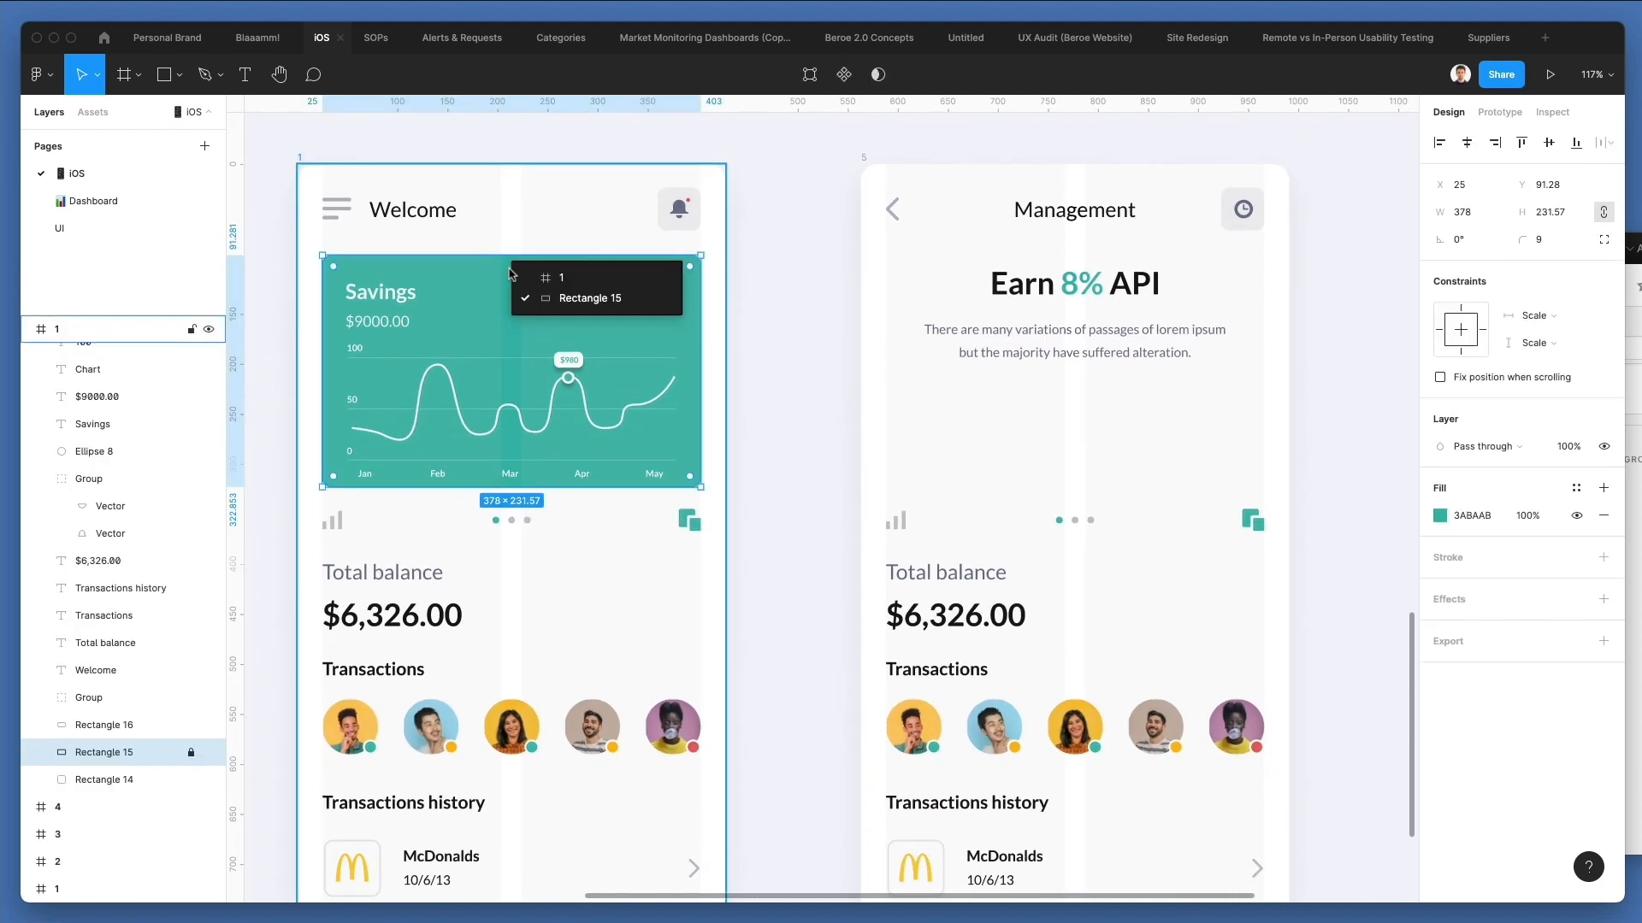
click(581, 299)
click(863, 165)
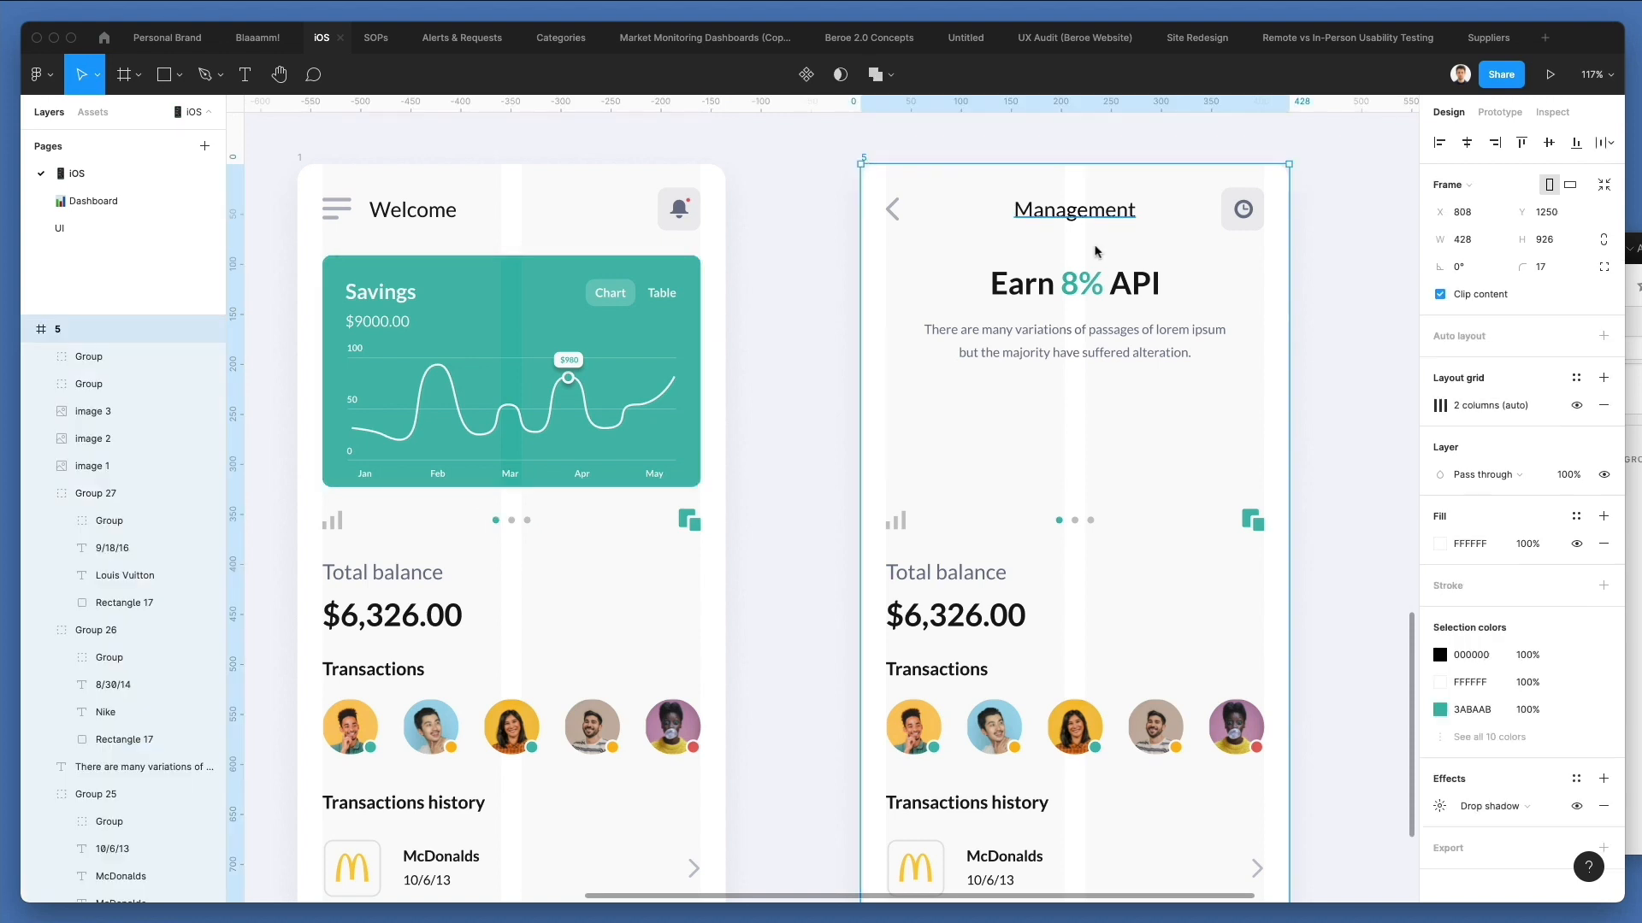
key(super+v)
Fill the pasted card rectangle with white FFFFFF and unlock it.
click(1119, 453)
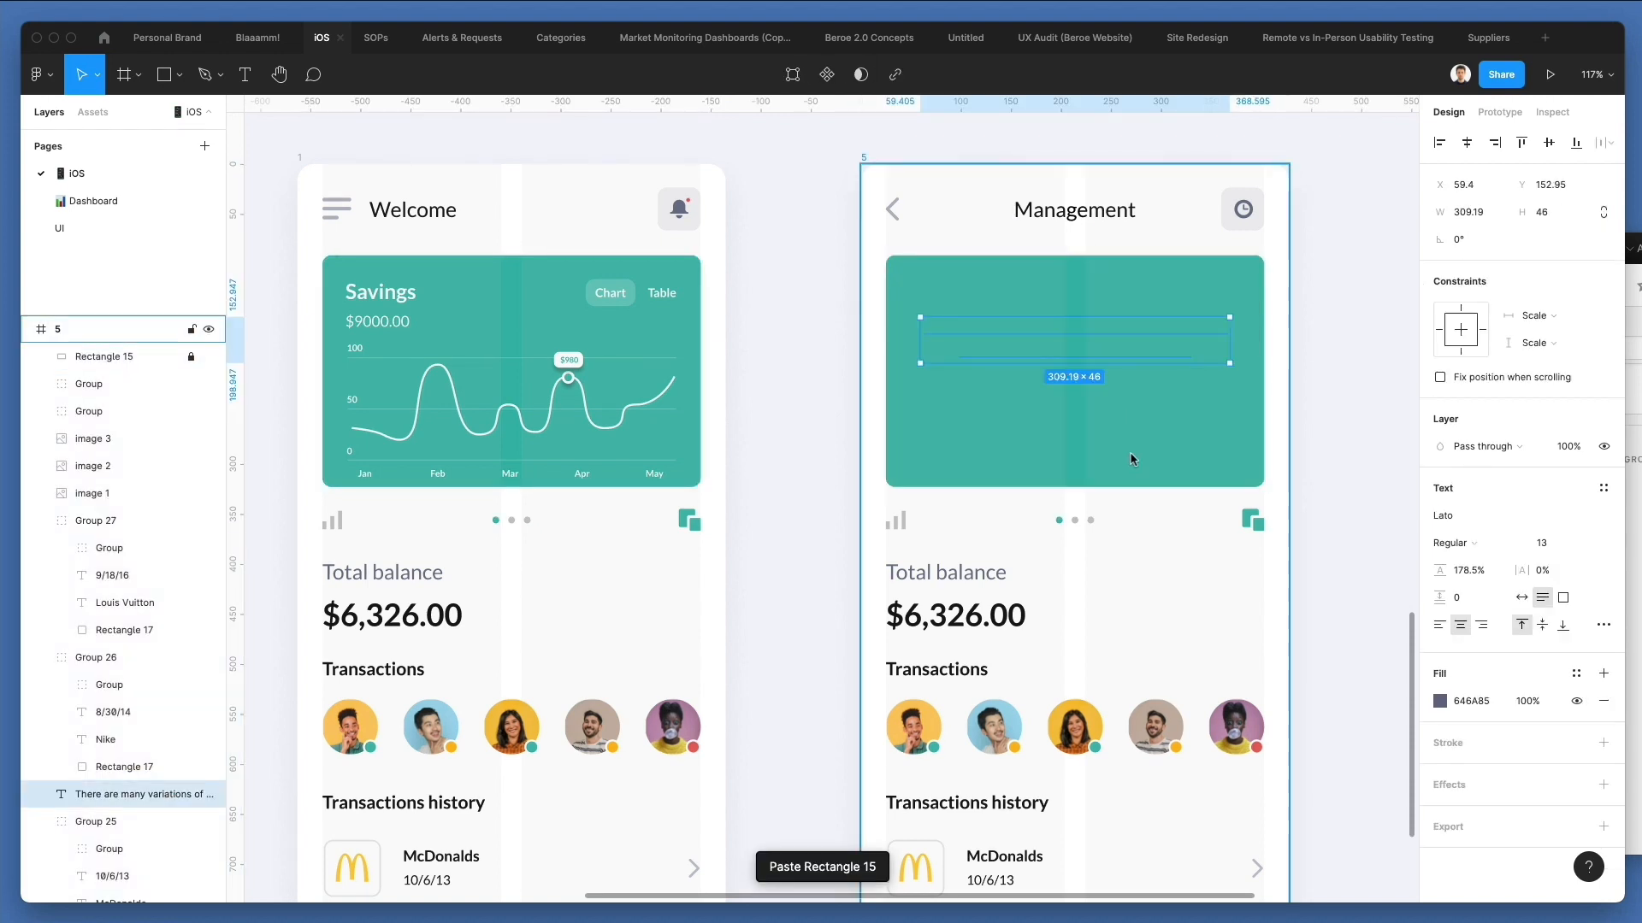
click(1128, 454)
click(1442, 519)
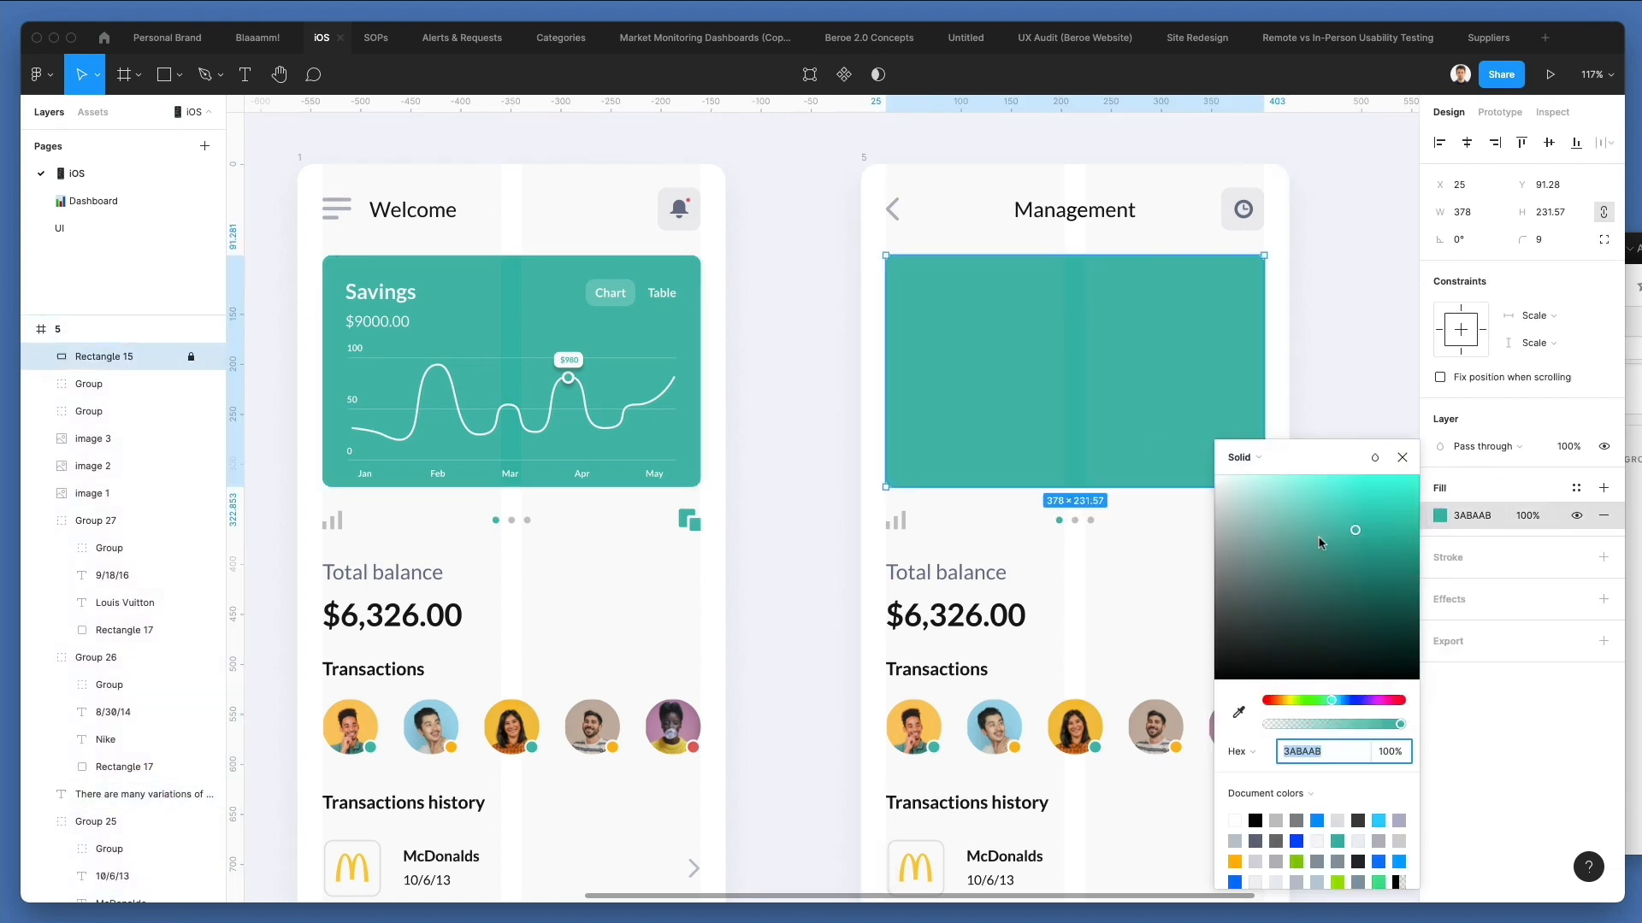
drag(1320, 540, 76, 366)
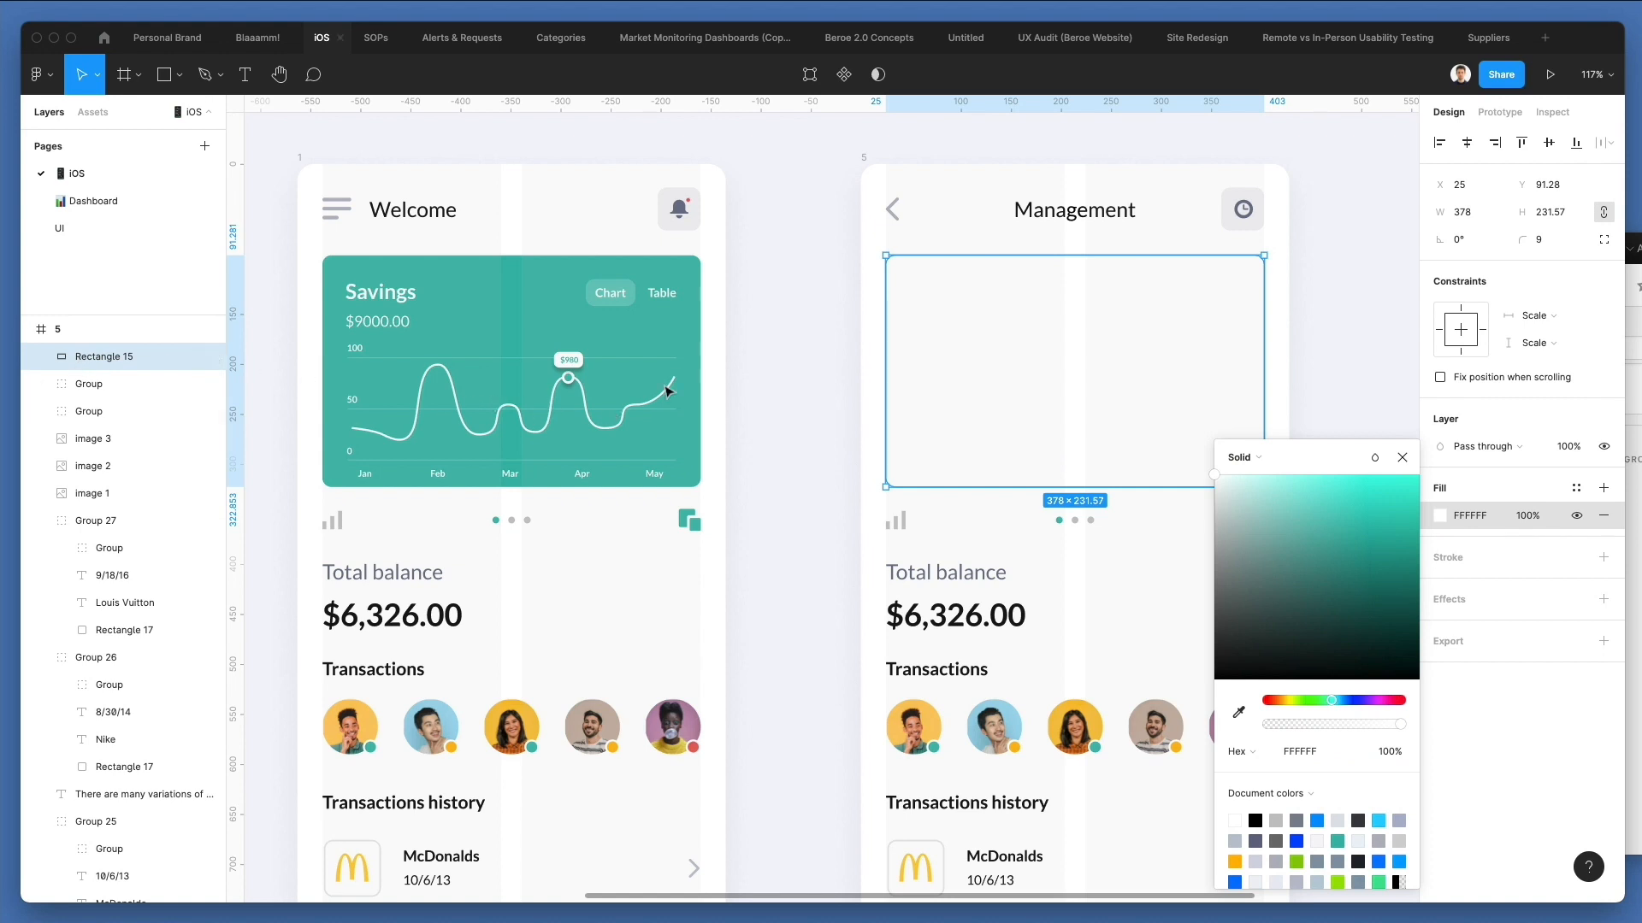
click(1290, 416)
Shorten the white card to about 142 high below the paragraph and add a drop shadow to it.
drag(1214, 399, 1175, 442)
drag(1069, 295, 1077, 385)
click(1458, 600)
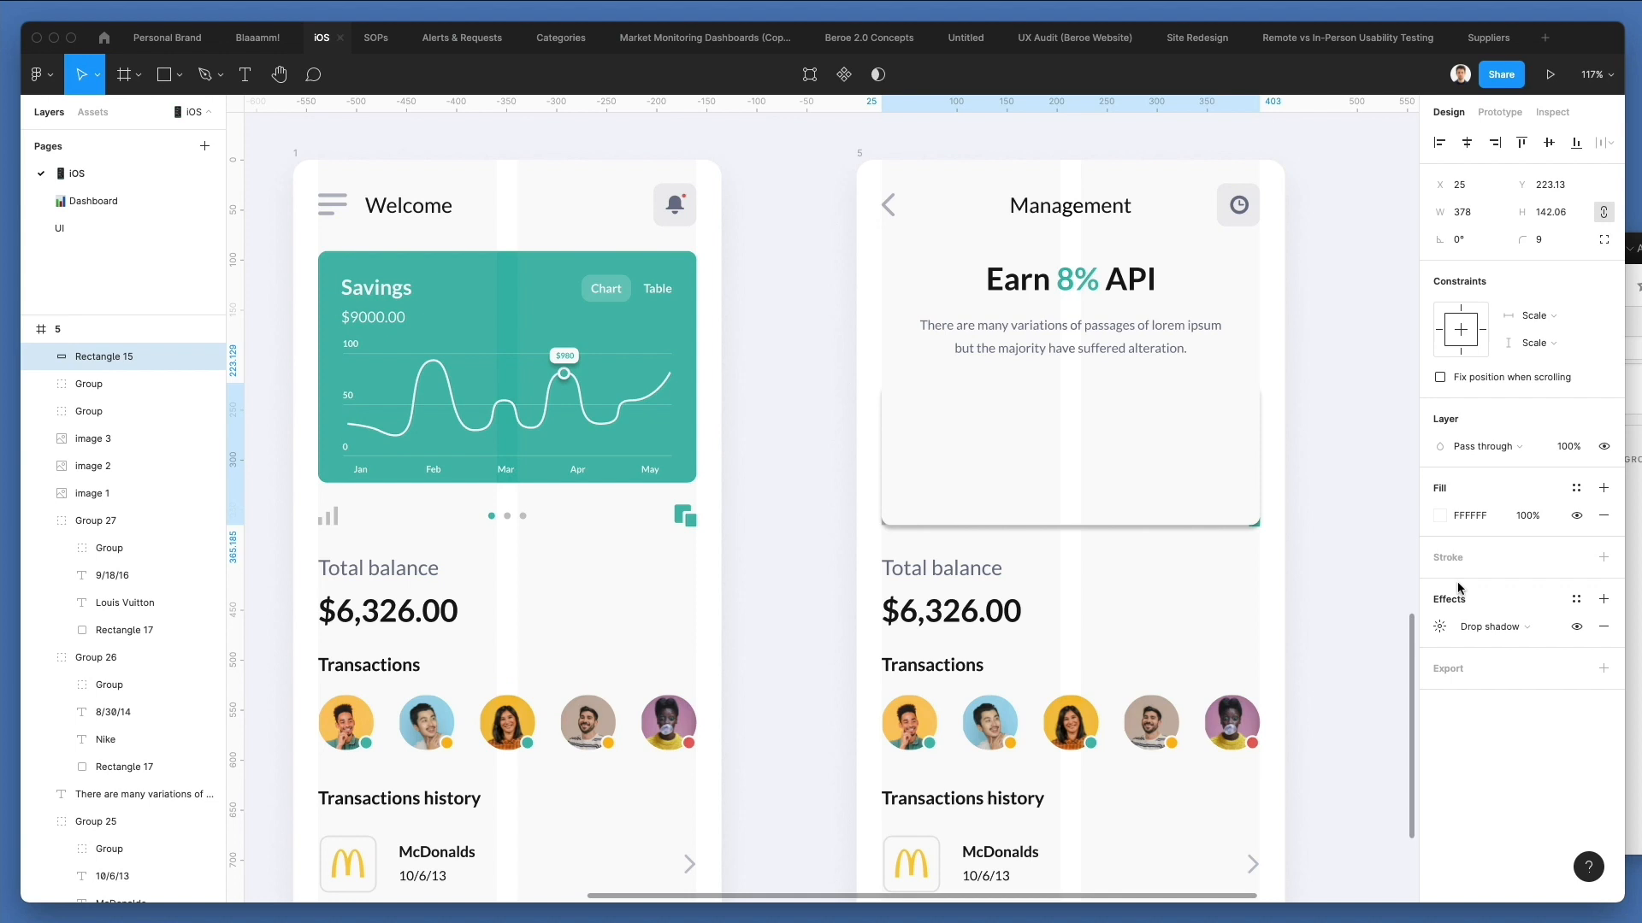
drag(1105, 496, 1102, 466)
Delete the bar icon, page dots, green icon, balance texts, Transactions label and avatars from the Management screen.
drag(854, 504, 1338, 554)
click(1338, 556)
scroll(821, 407, down, 3)
drag(836, 395, 1293, 632)
key(Delete)
Move the white card to just below the paragraph, at about Y 221.
scroll(1213, 557, up, 5)
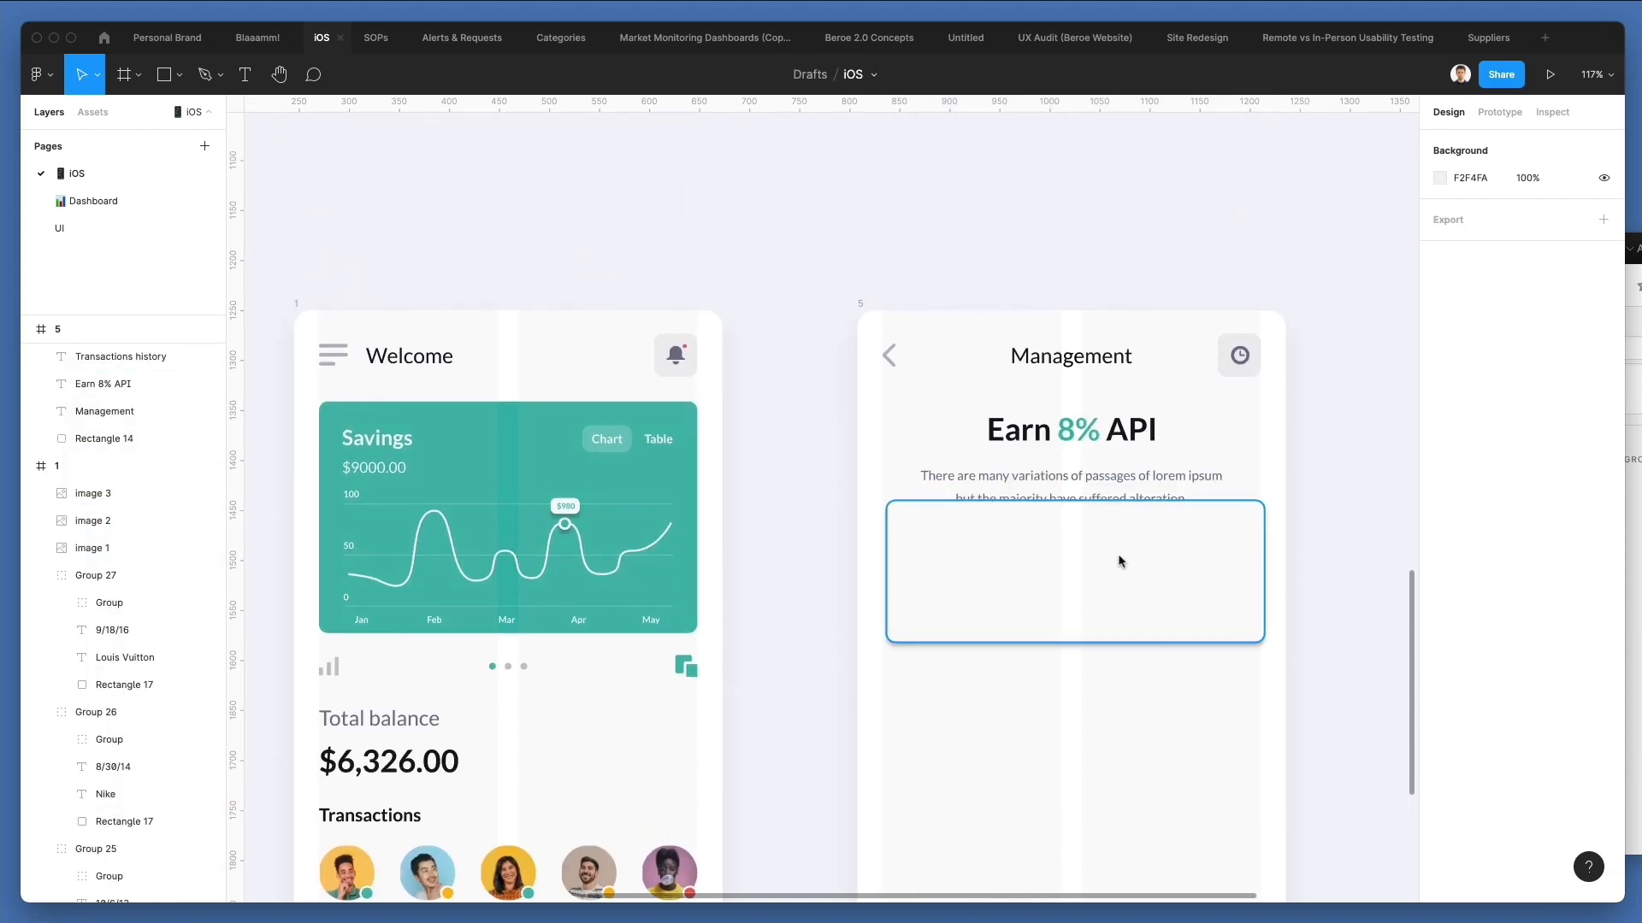
scroll(1120, 562, right, 1)
scroll(1120, 561, down, 2)
drag(1060, 415, 1062, 440)
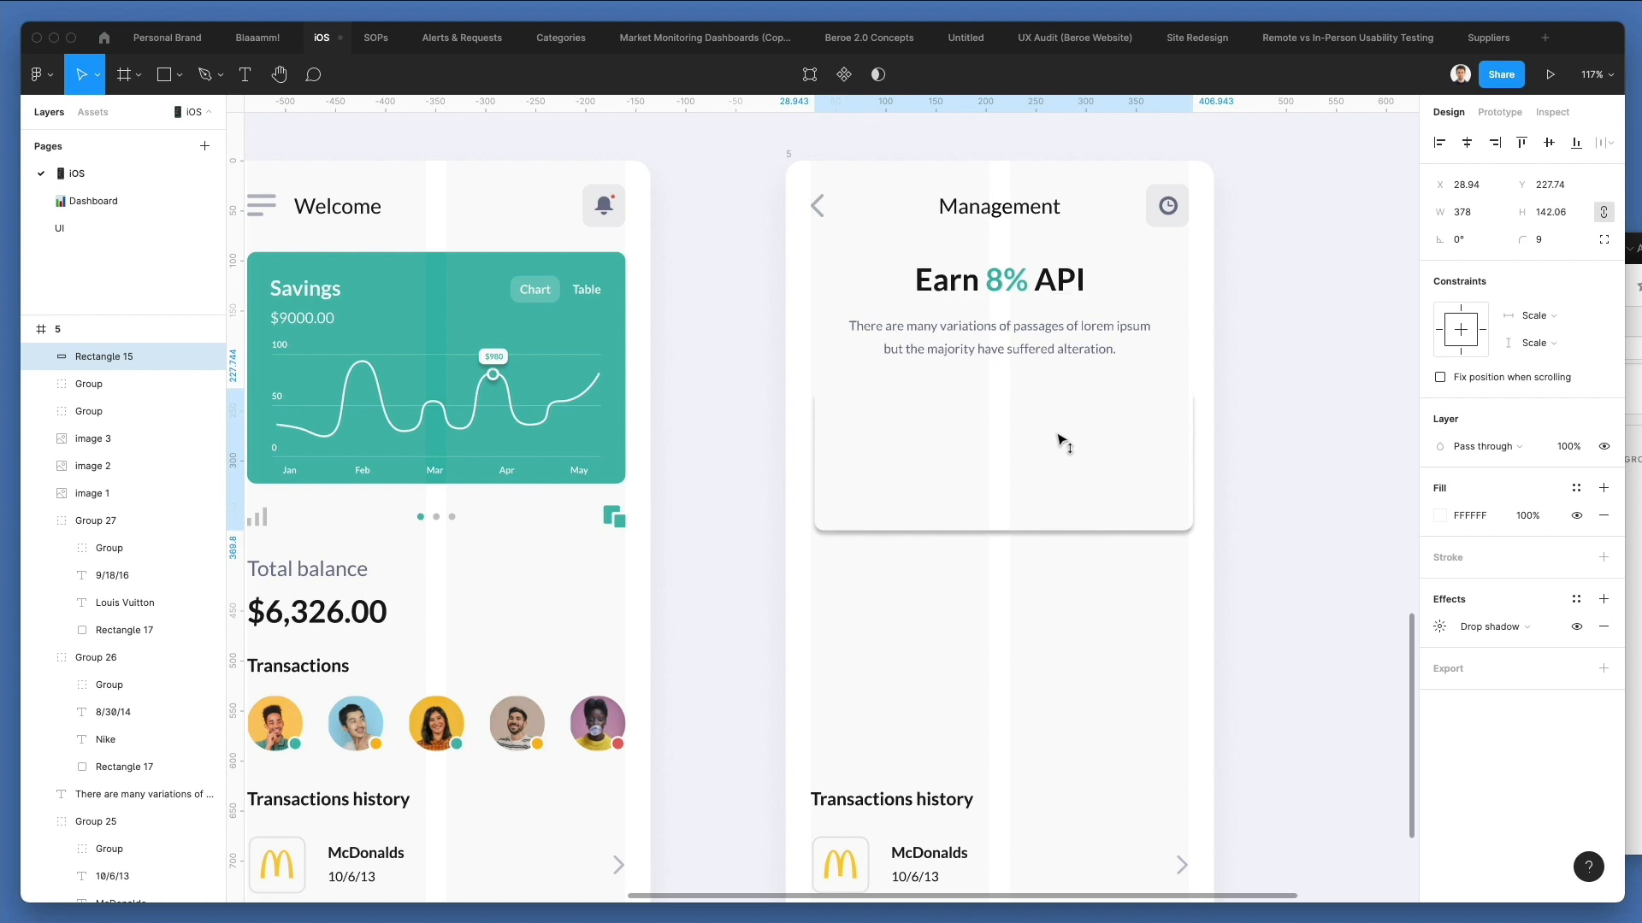
Soften the white card's drop shadow by setting its blur to 15 and opacity to 11%.
click(1439, 627)
click(1365, 675)
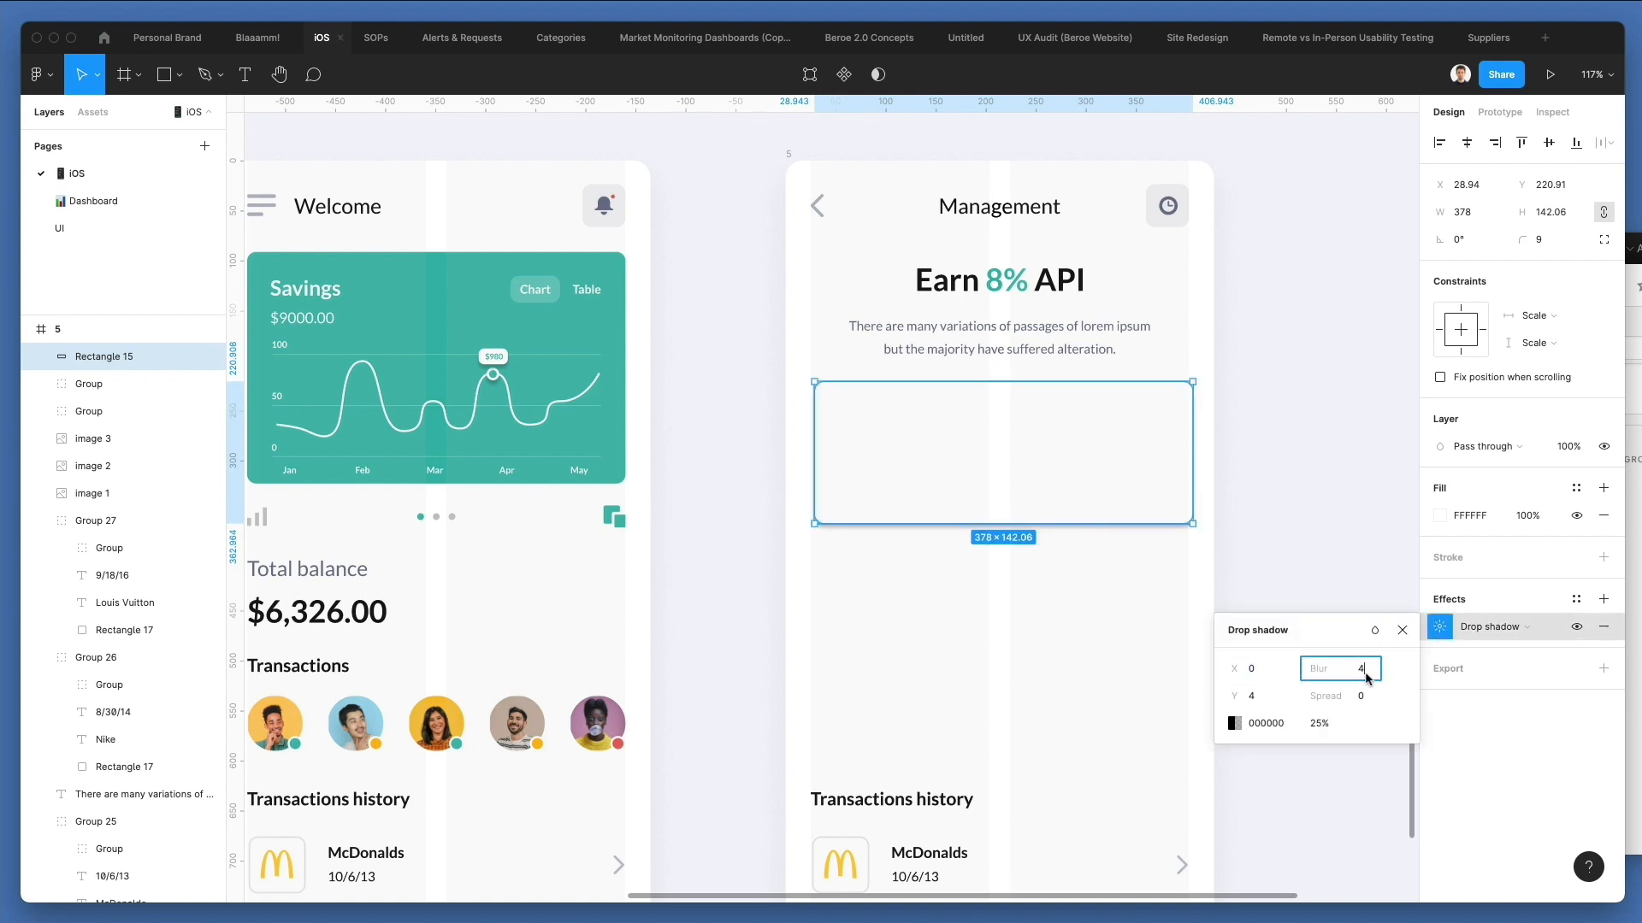
text(14)
key(Return)
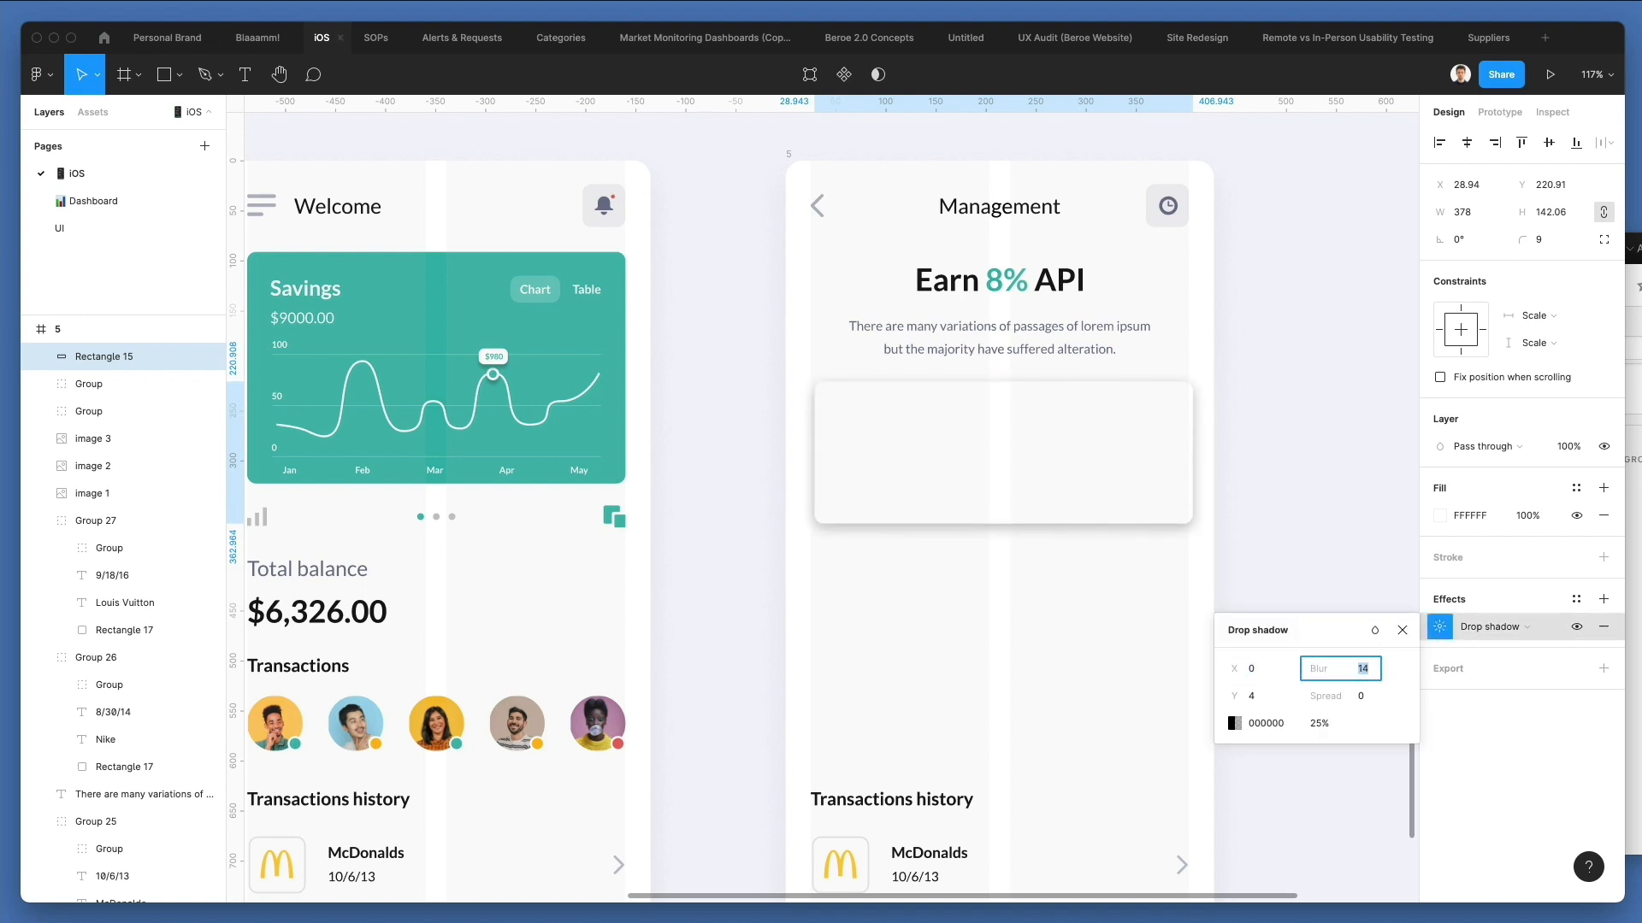
click(1319, 723)
text(15)
key(Return)
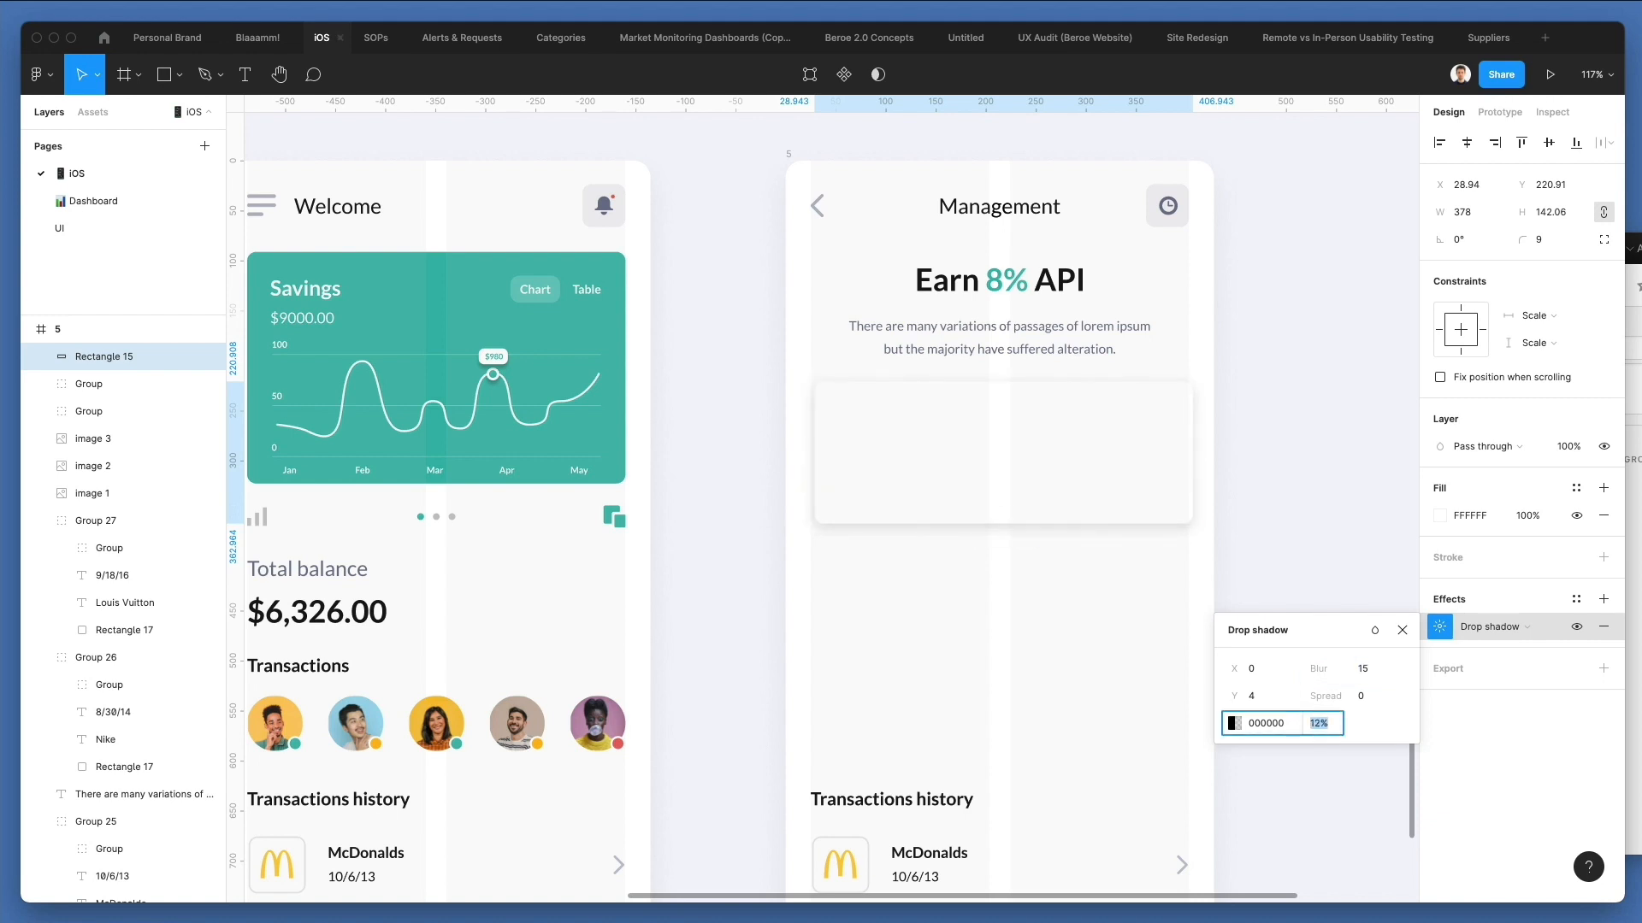
key(Down)
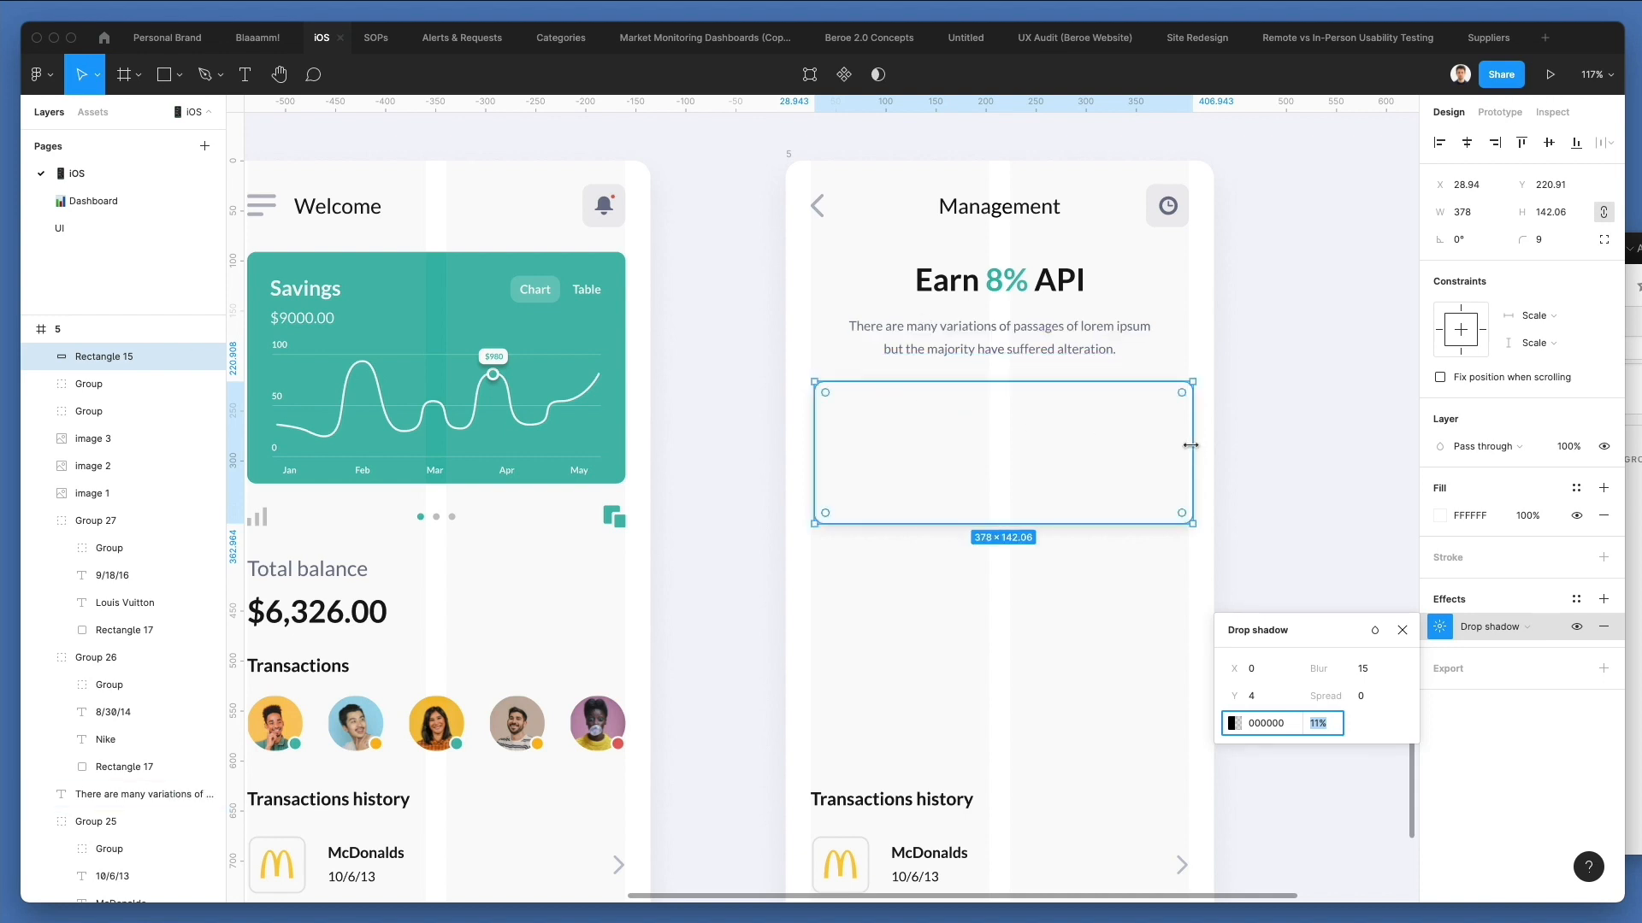
Resize the white card to about 373 × 235.5 and move it down to about Y 229.
drag(1190, 446, 1184, 446)
drag(1063, 523, 1074, 616)
drag(1091, 508, 1091, 516)
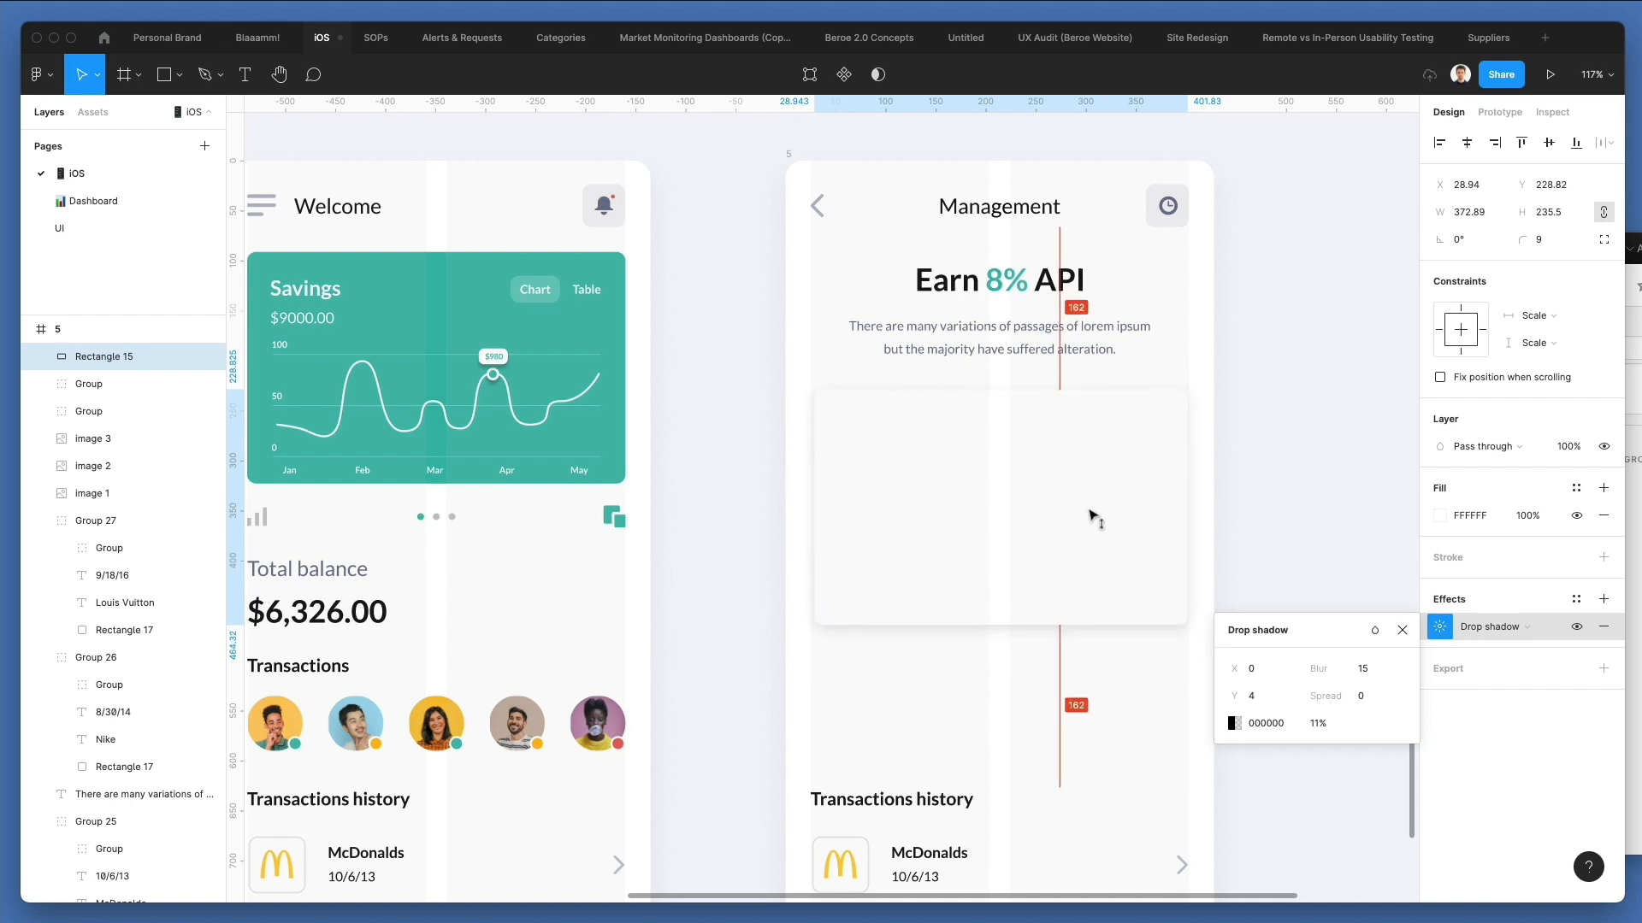
click(1231, 349)
Move the Transactions history heading into the white card's upper-left corner, at about X 52.5, Y 251.6, and widen the card leftward to about 375.
scroll(1140, 480, down, 3)
drag(950, 736, 944, 373)
click(898, 429)
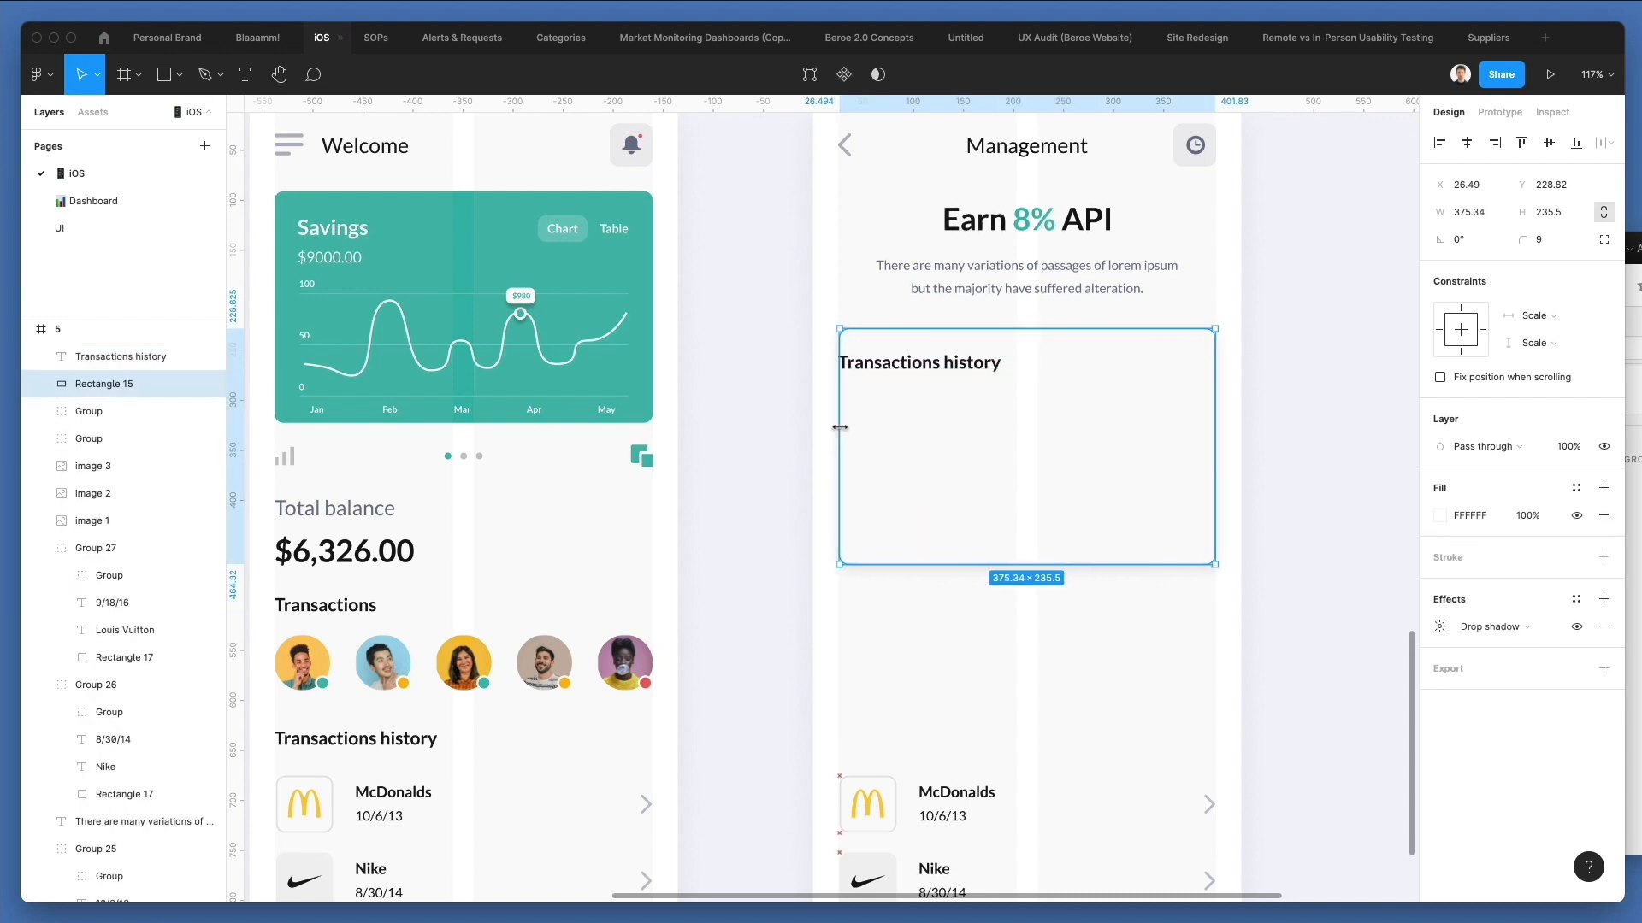
drag(879, 374, 911, 368)
key(Right)
key(Right)
key(Right)
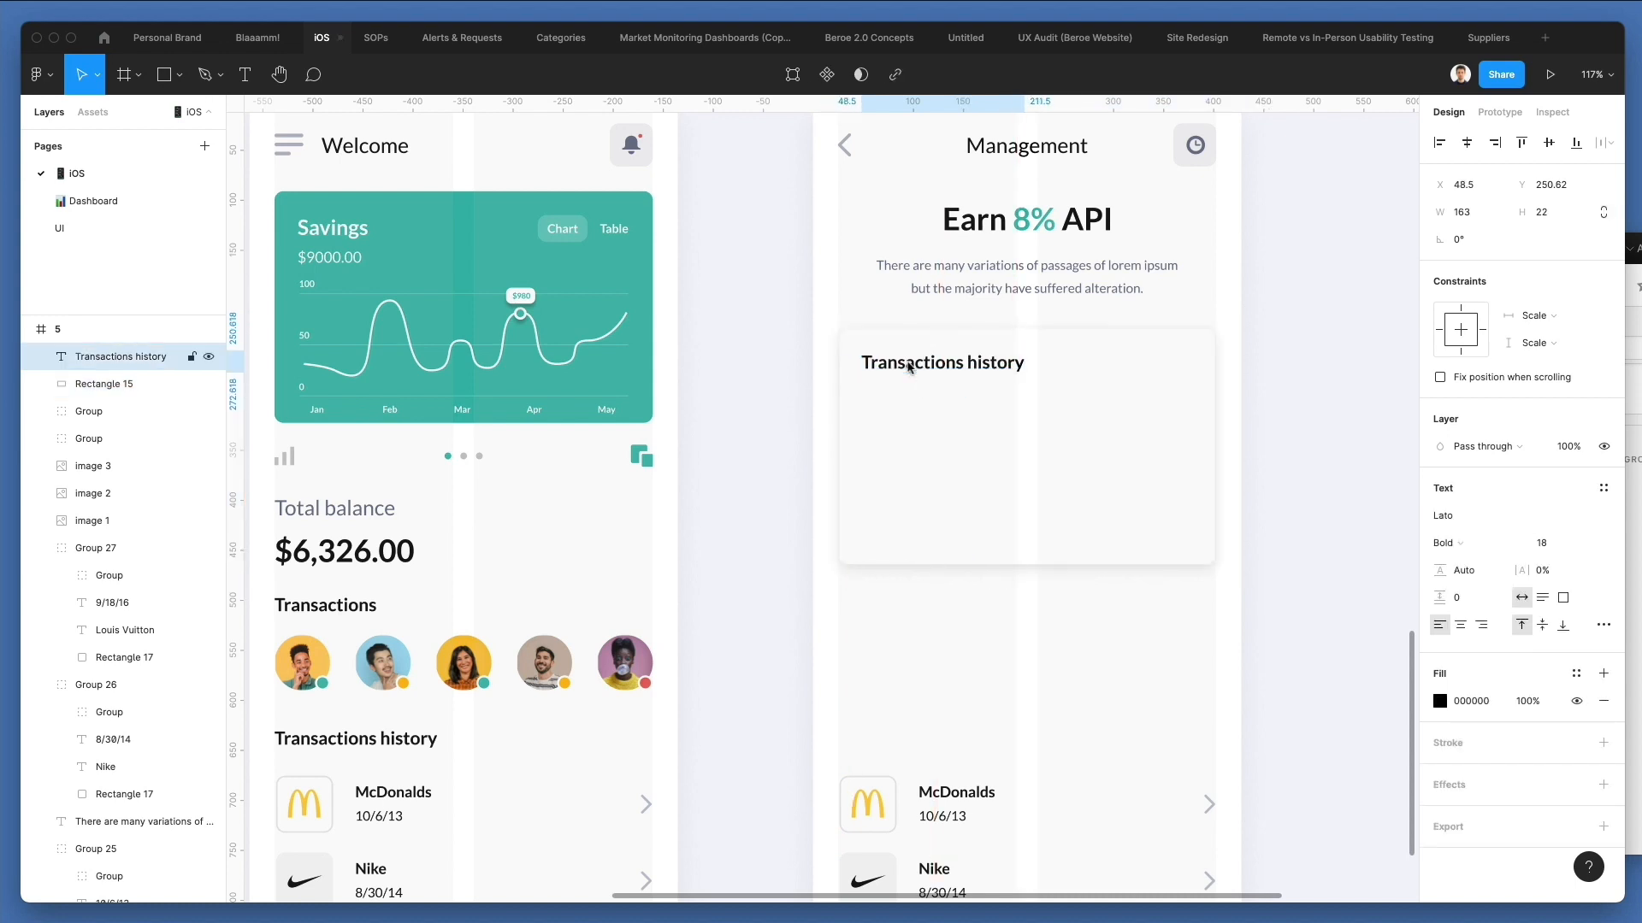
key(Down)
key(Right)
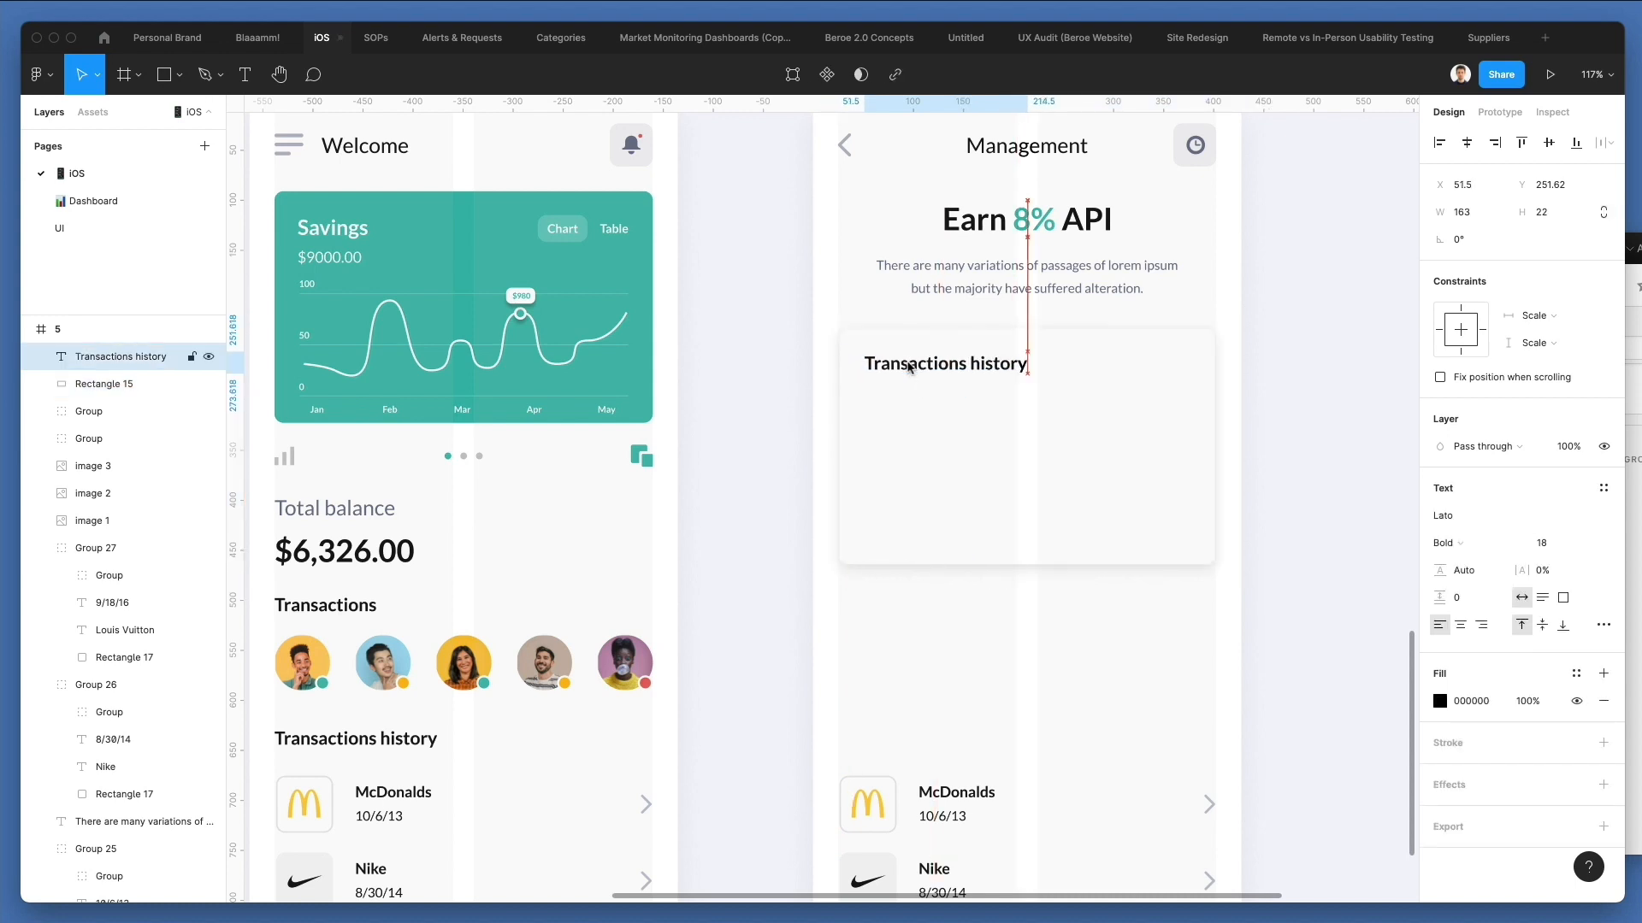
key(Right)
key(Up)
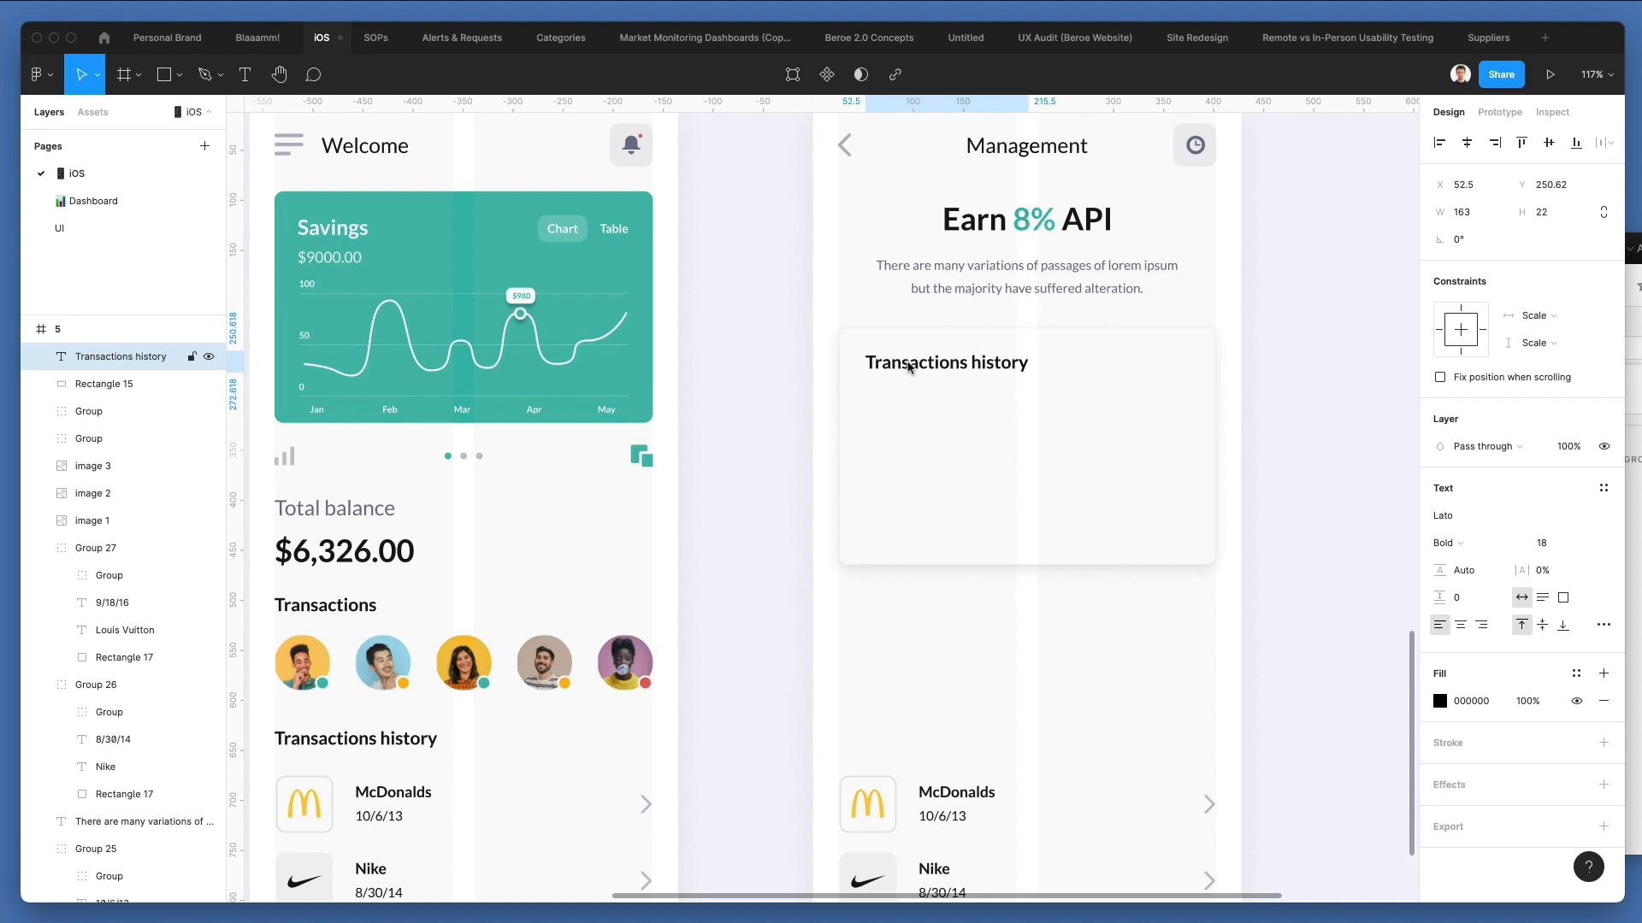
key(Down)
Replace the text of the heading inside the white card with "Total Income".
key(Return)
text(T)
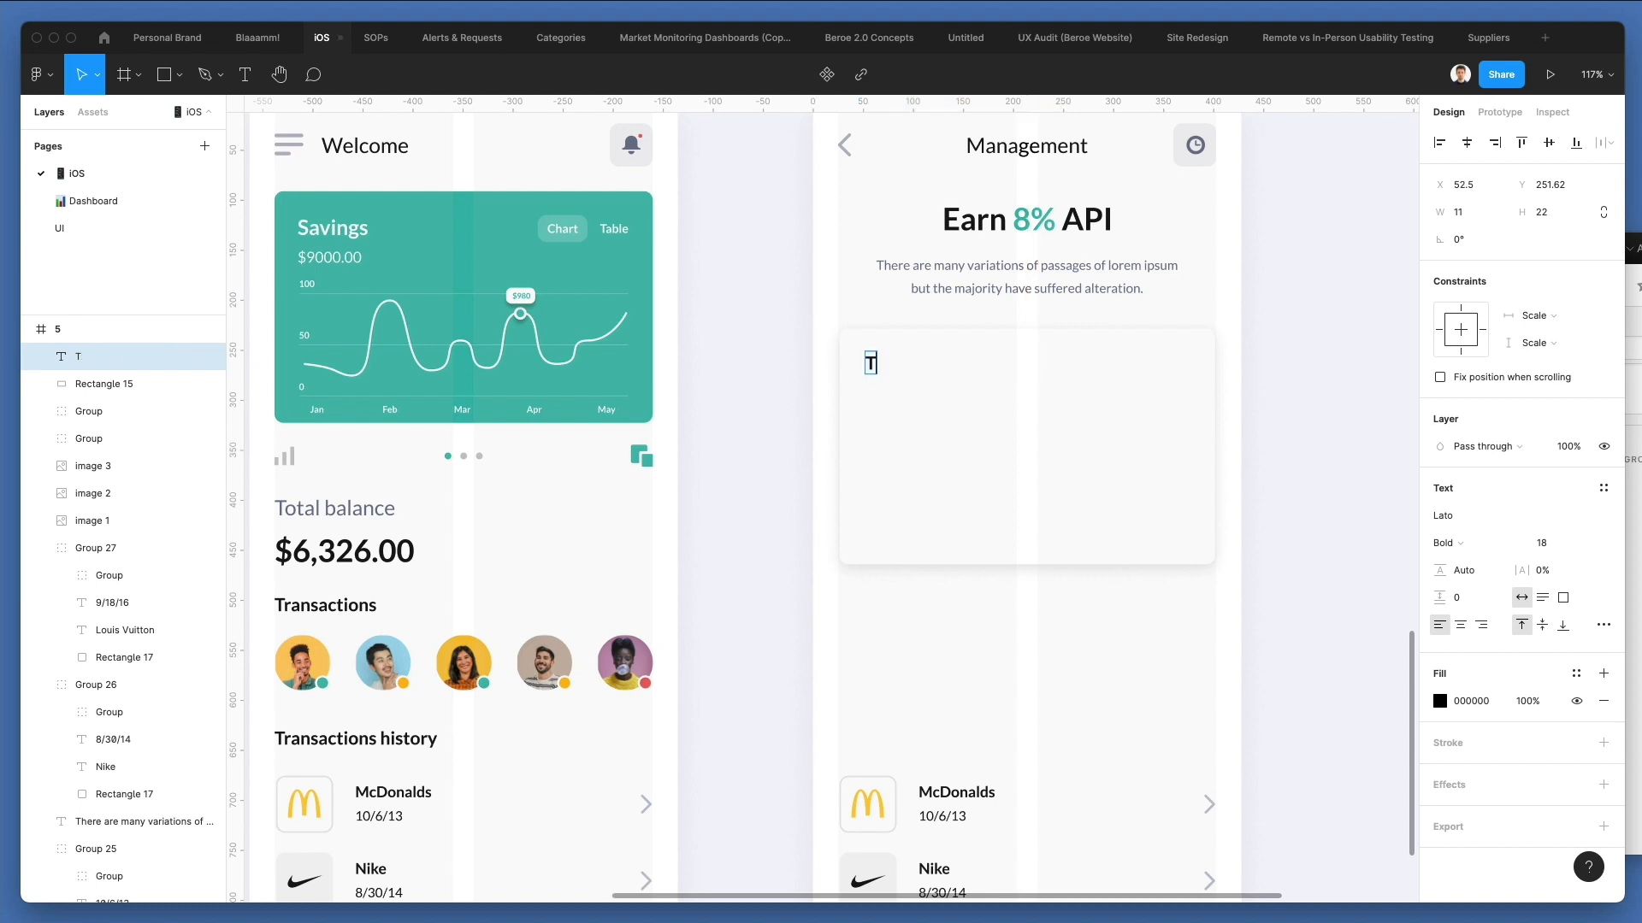
text(otal Income)
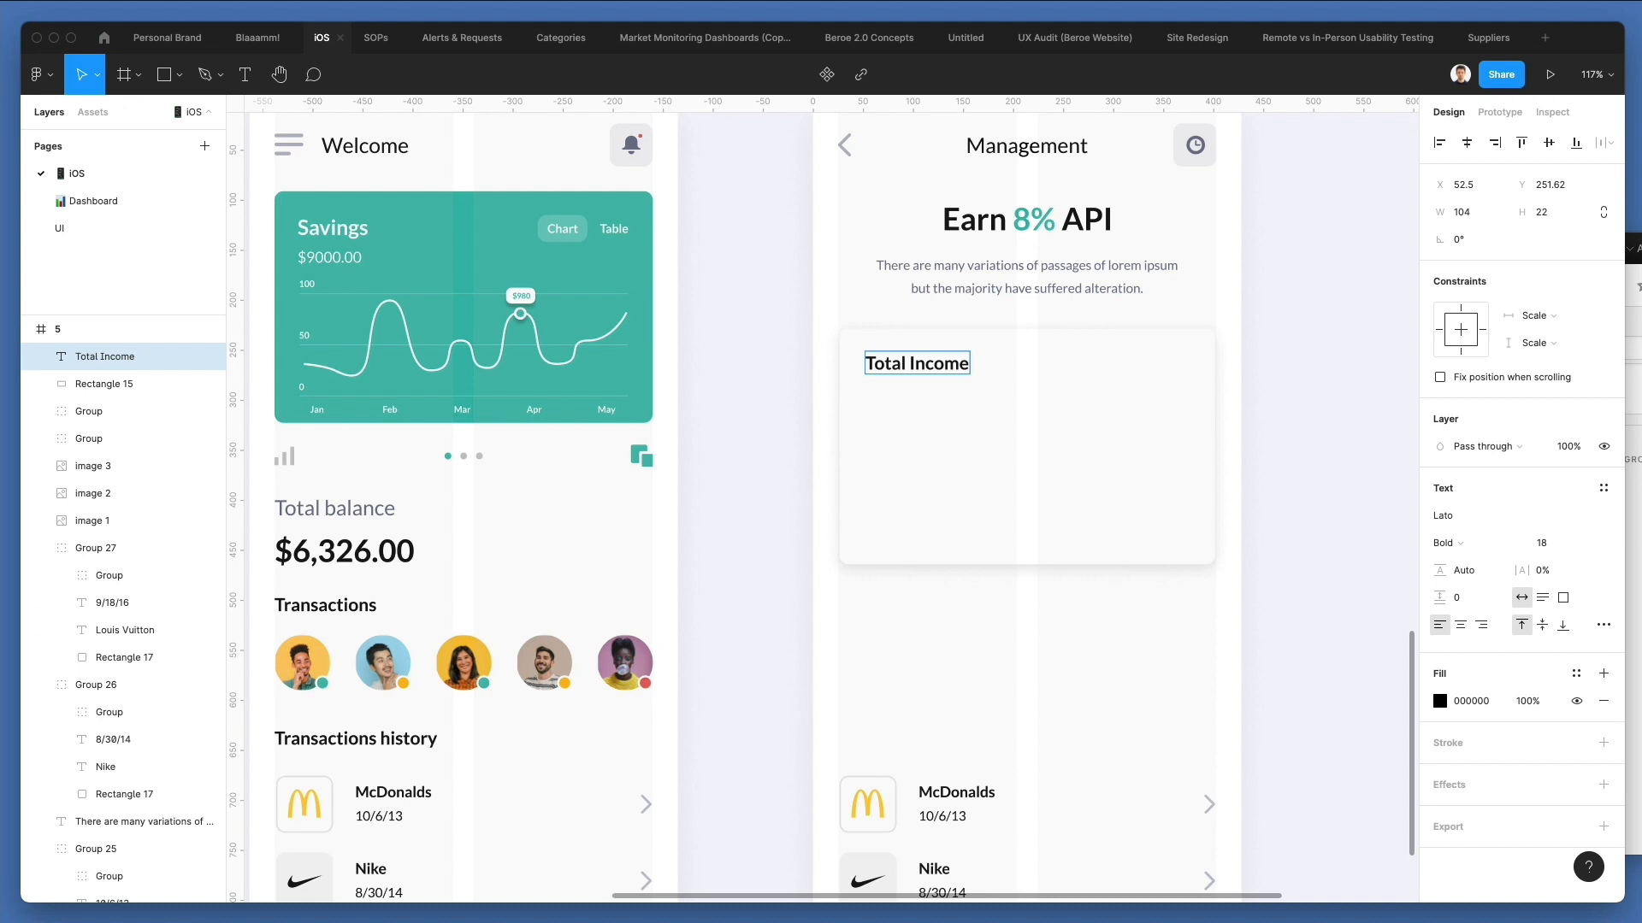
key(super+a)
click(1551, 553)
text(17)
key(Return)
key(Up)
click(1301, 425)
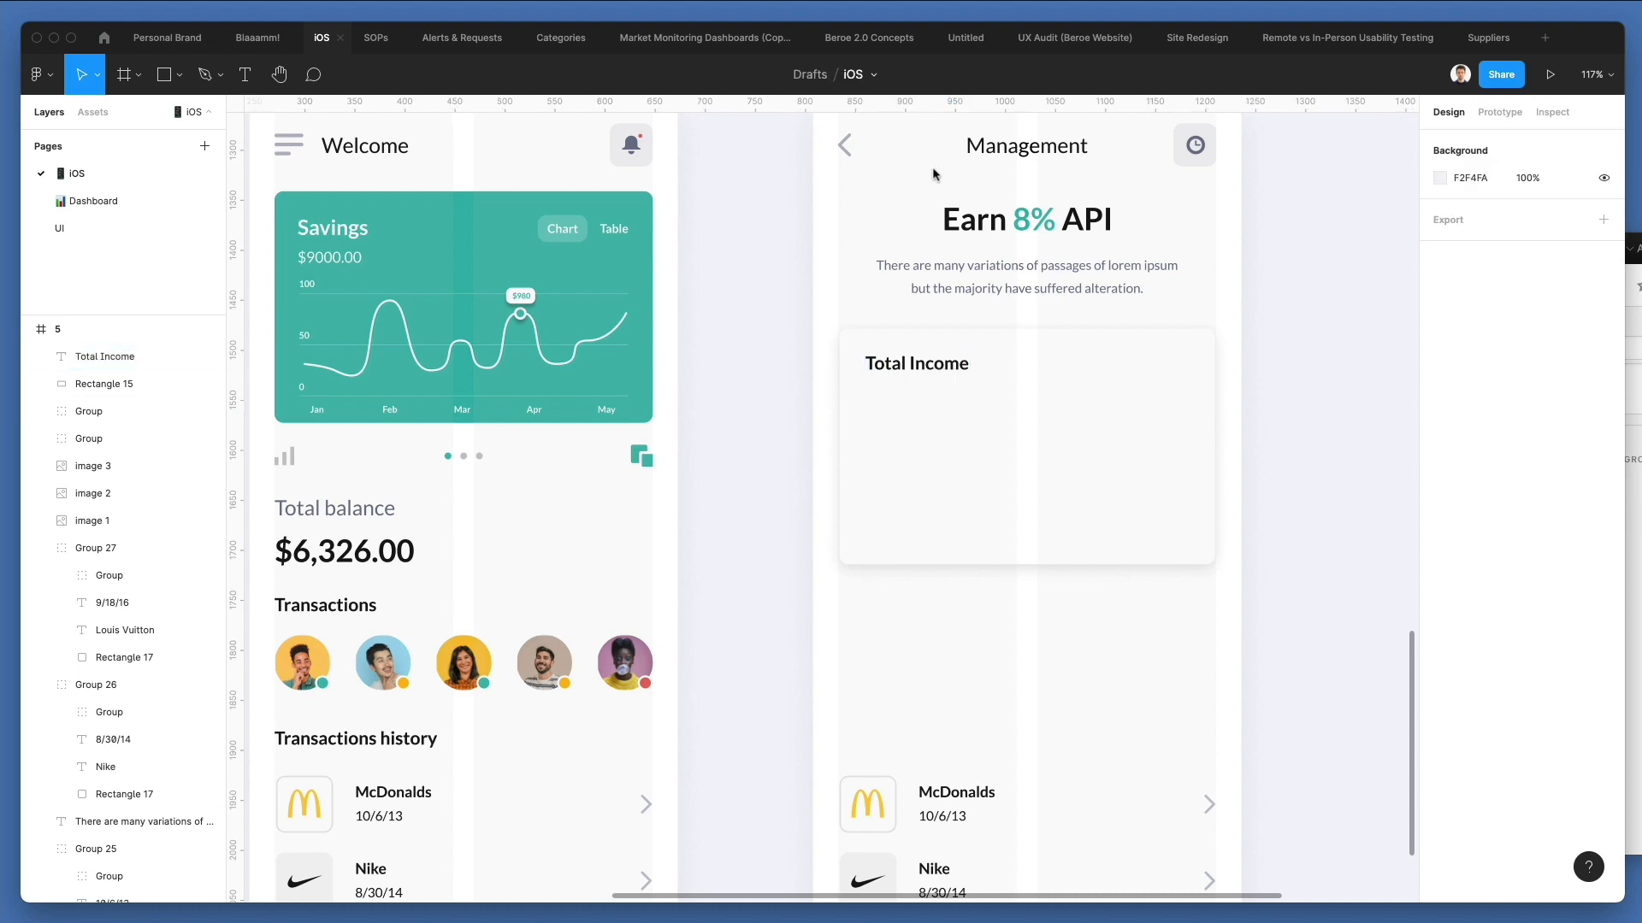
Copy the back arrow into the card as a downward chevron, level with Total Income near the card's right edge, at about X 363.
drag(843, 146, 902, 380)
scroll(1081, 366, up, 5)
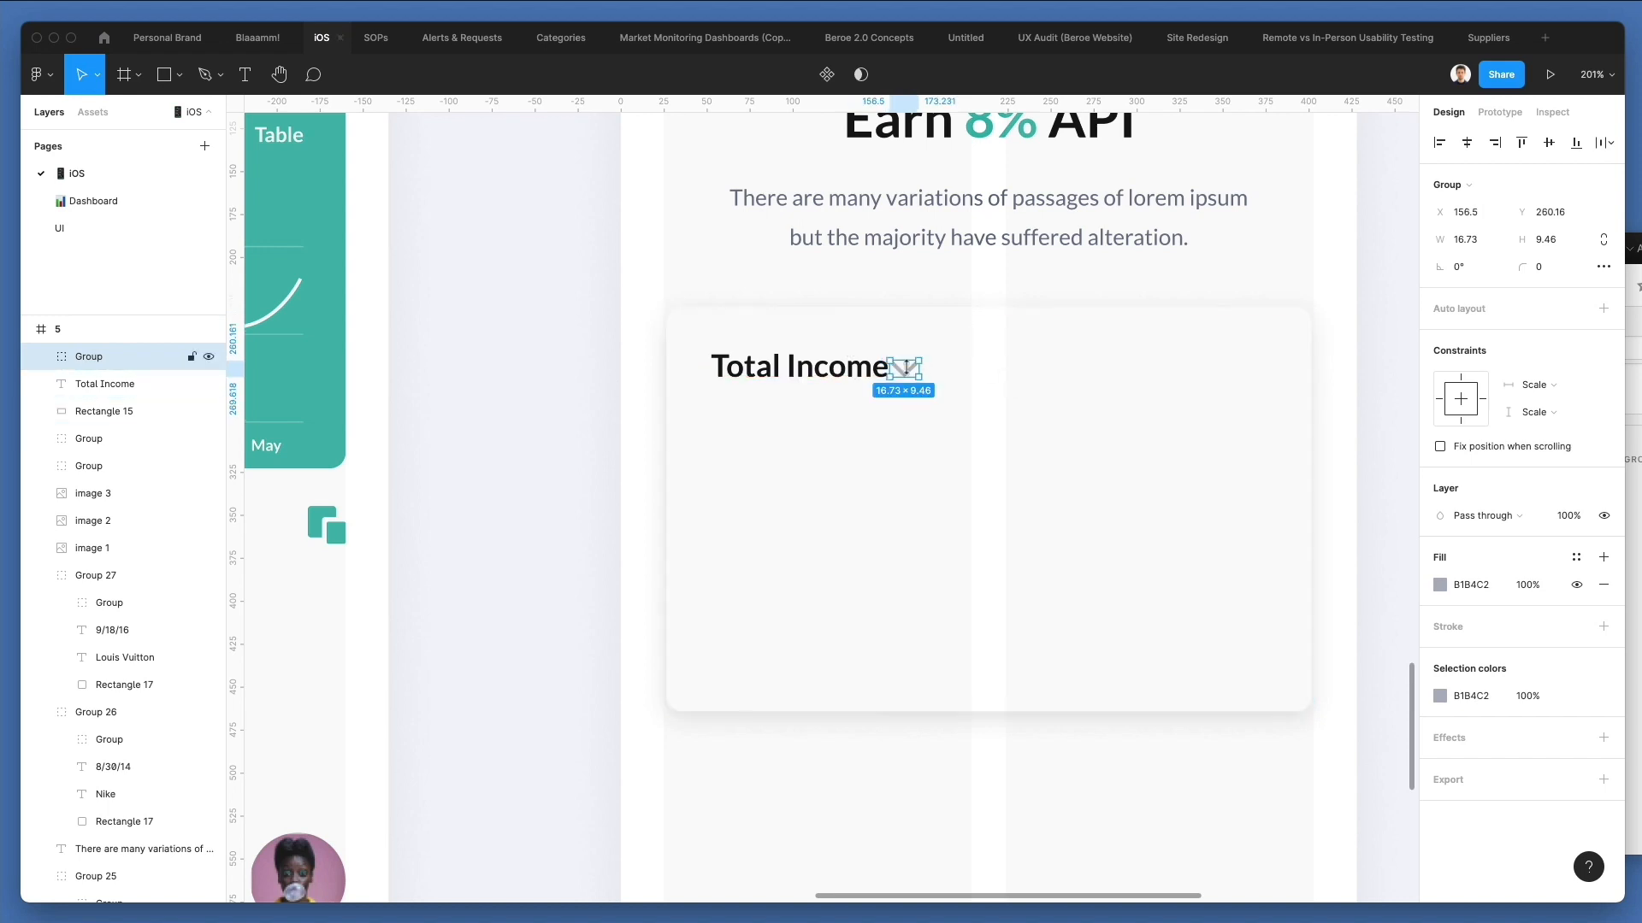
drag(904, 377, 1256, 379)
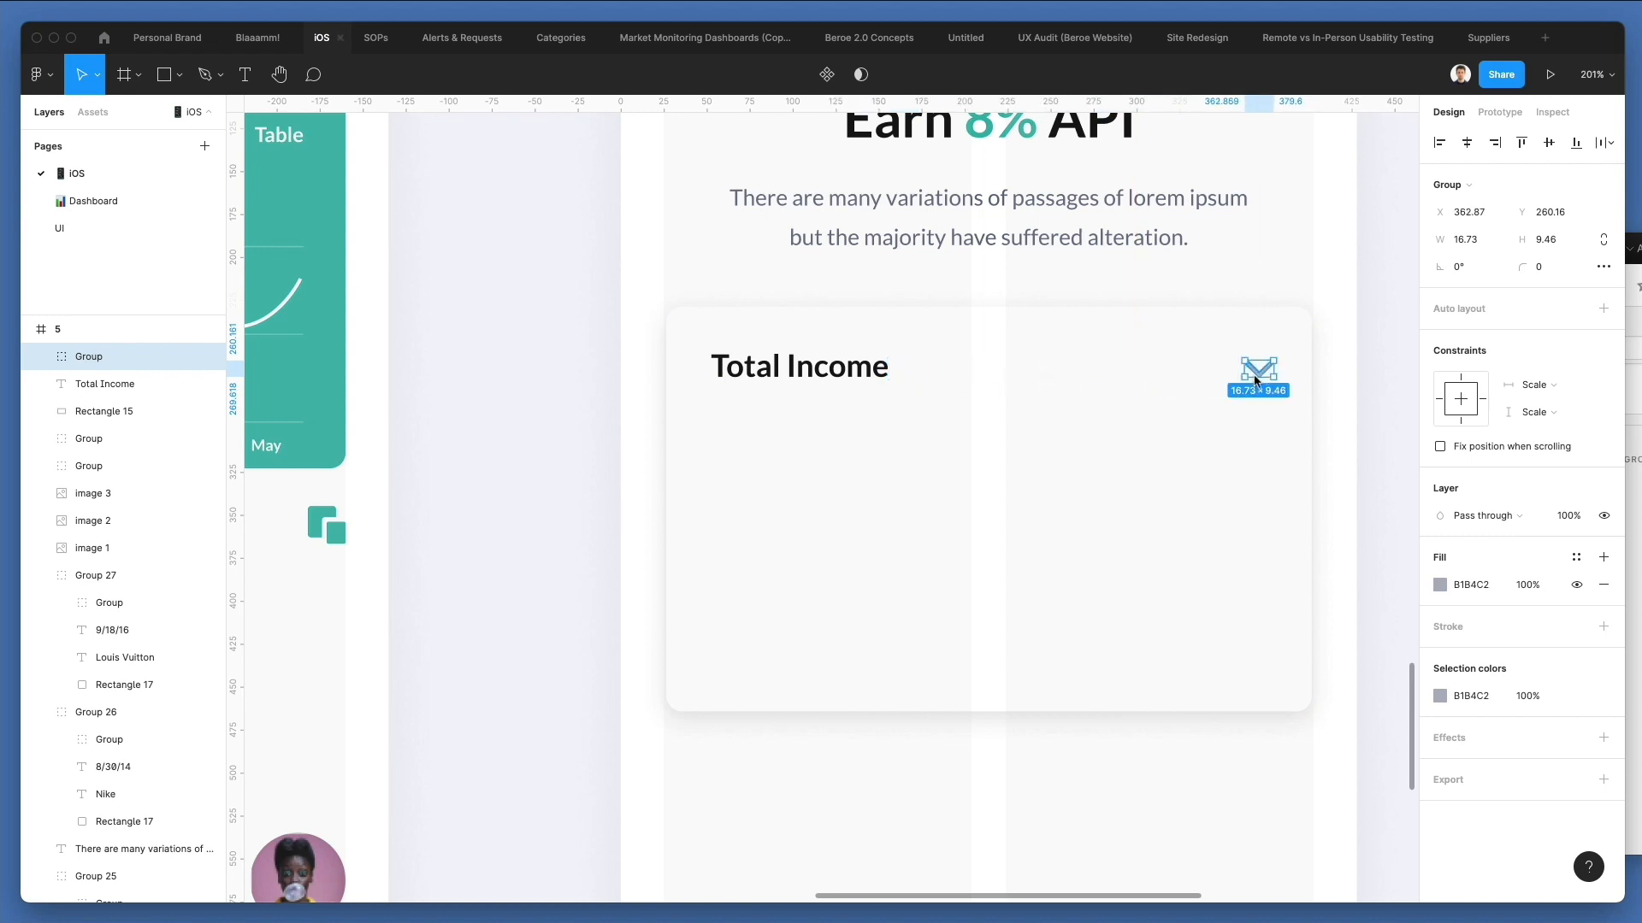
key(i)
click(880, 371)
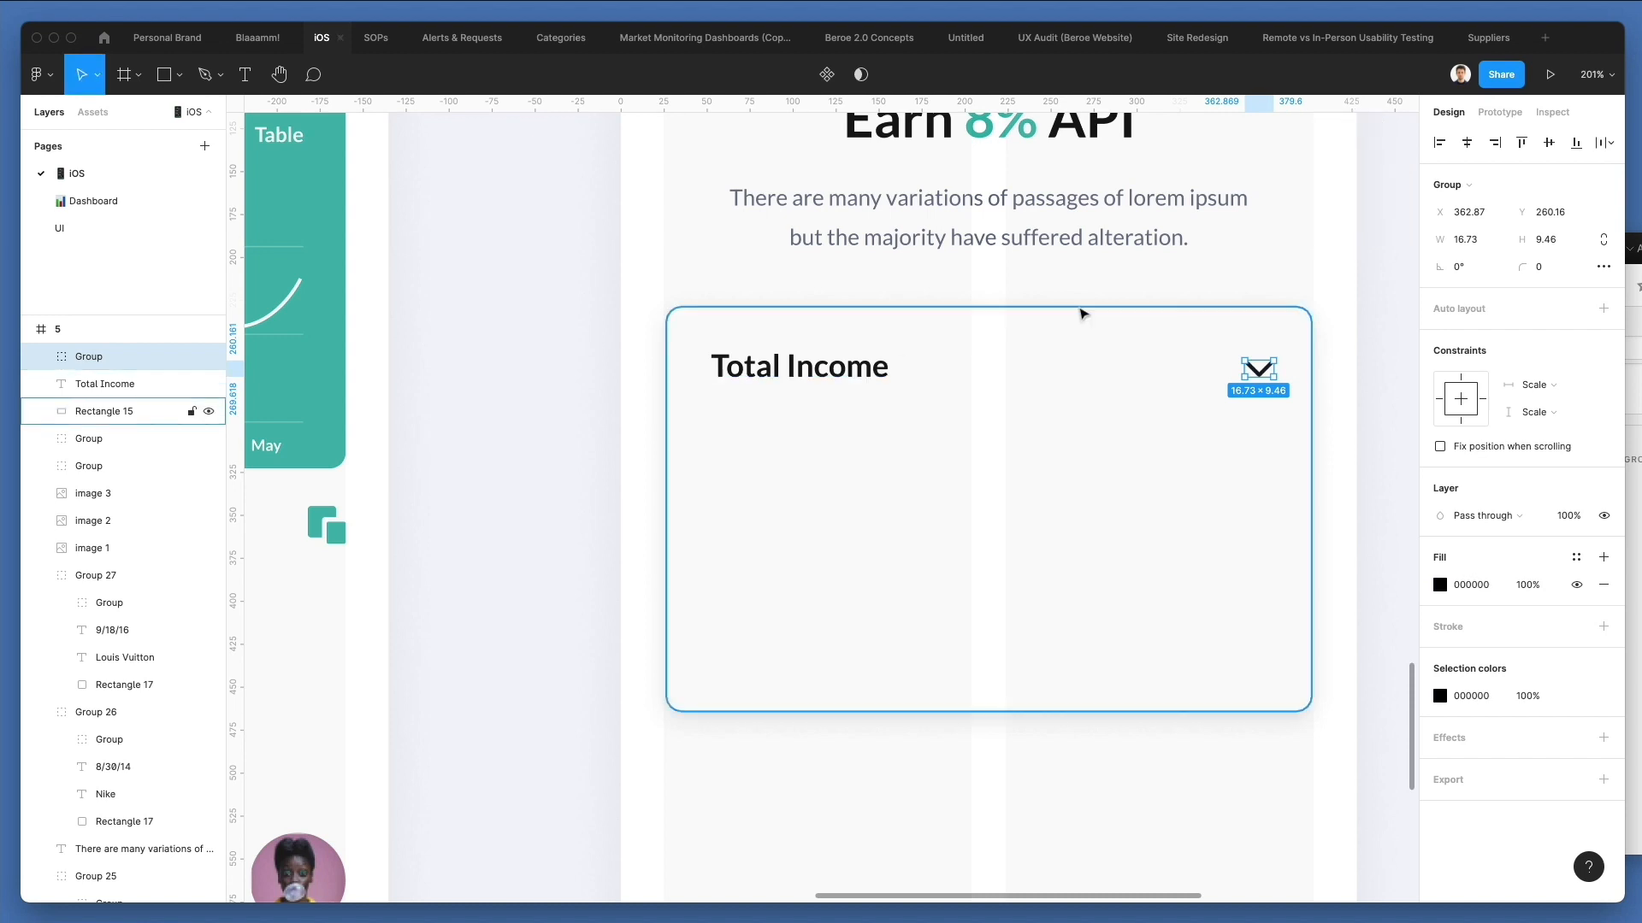
key(super+z)
Recolor the chevron by sampling the grey of the description paragraph.
key(i)
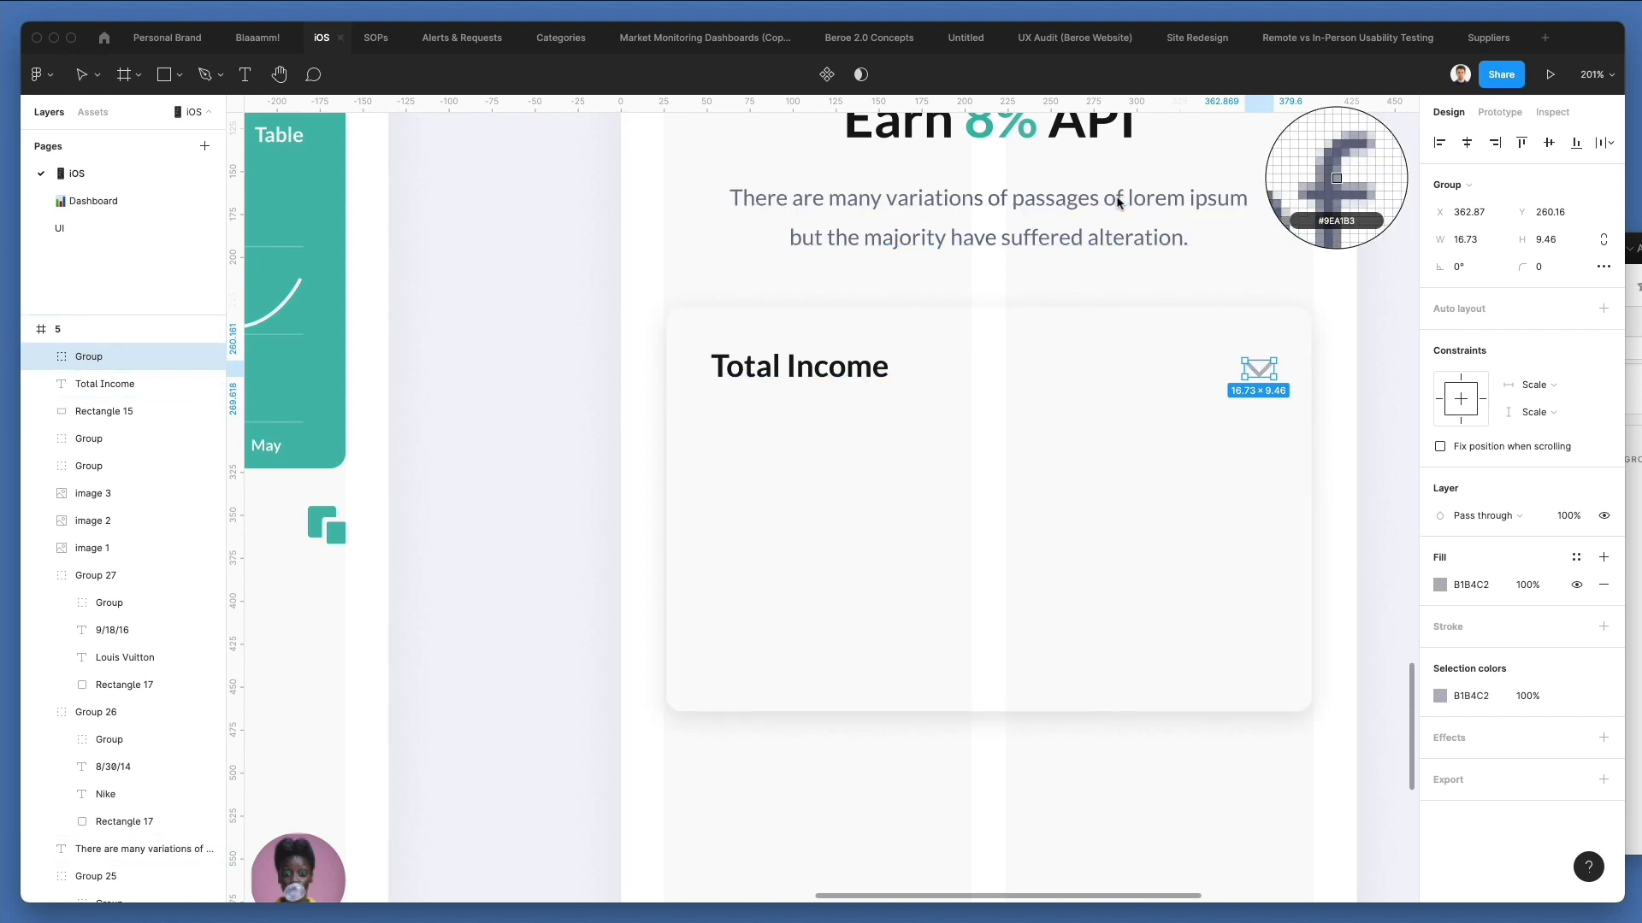
click(1118, 201)
click(1353, 292)
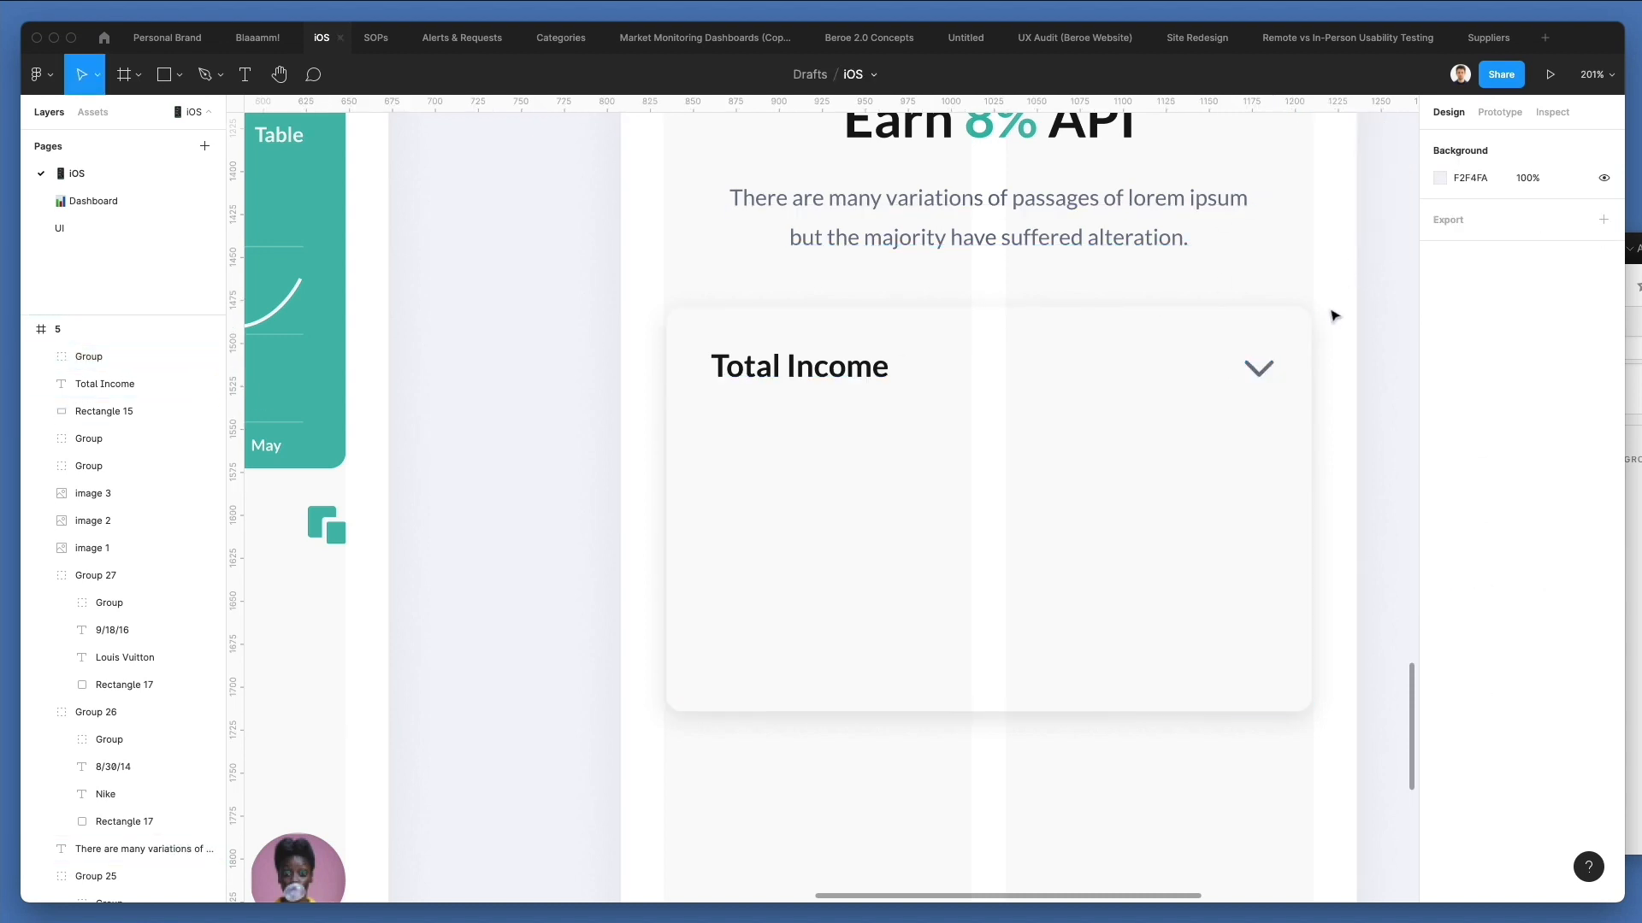
Duplicate the white card and shrink the copy to a narrow bar of about 26 × 80 below Total Income, at X 52.5.
scroll(1329, 313, down, 4)
scroll(809, 330, down, 1)
click(960, 428)
key(super+c)
key(super+v)
drag(1194, 274, 800, 457)
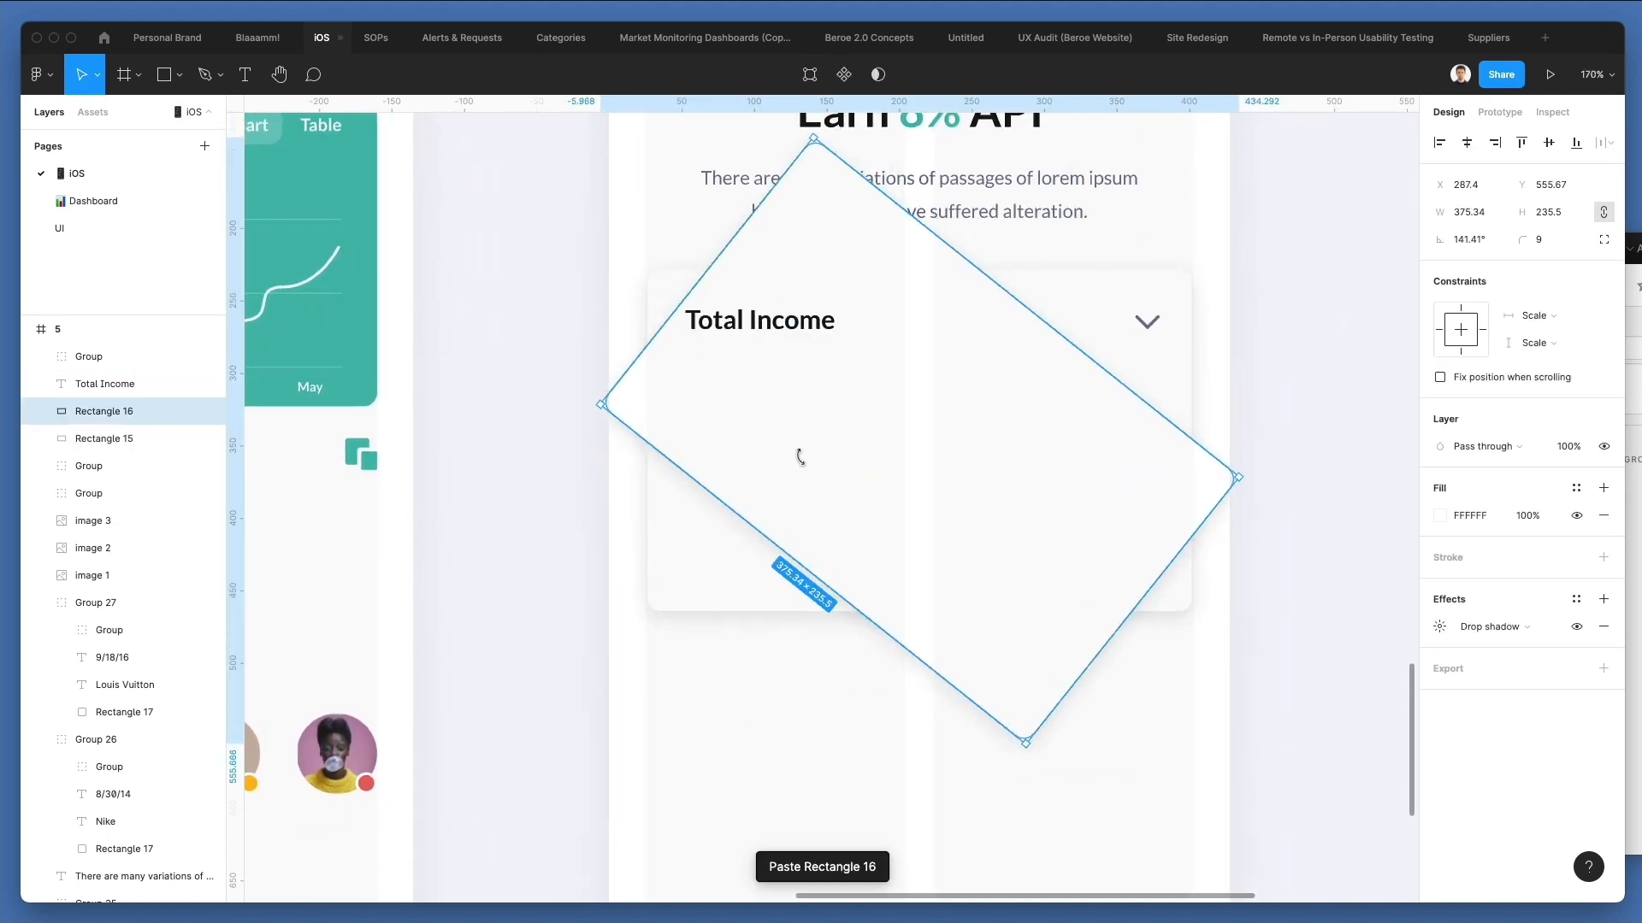
key(super+z)
drag(1191, 272, 708, 483)
Copy the description paragraph into the lower part of the card, change its text to "Jan" and set it to auto width.
drag(898, 190, 838, 557)
double_click(838, 555)
text(Jan)
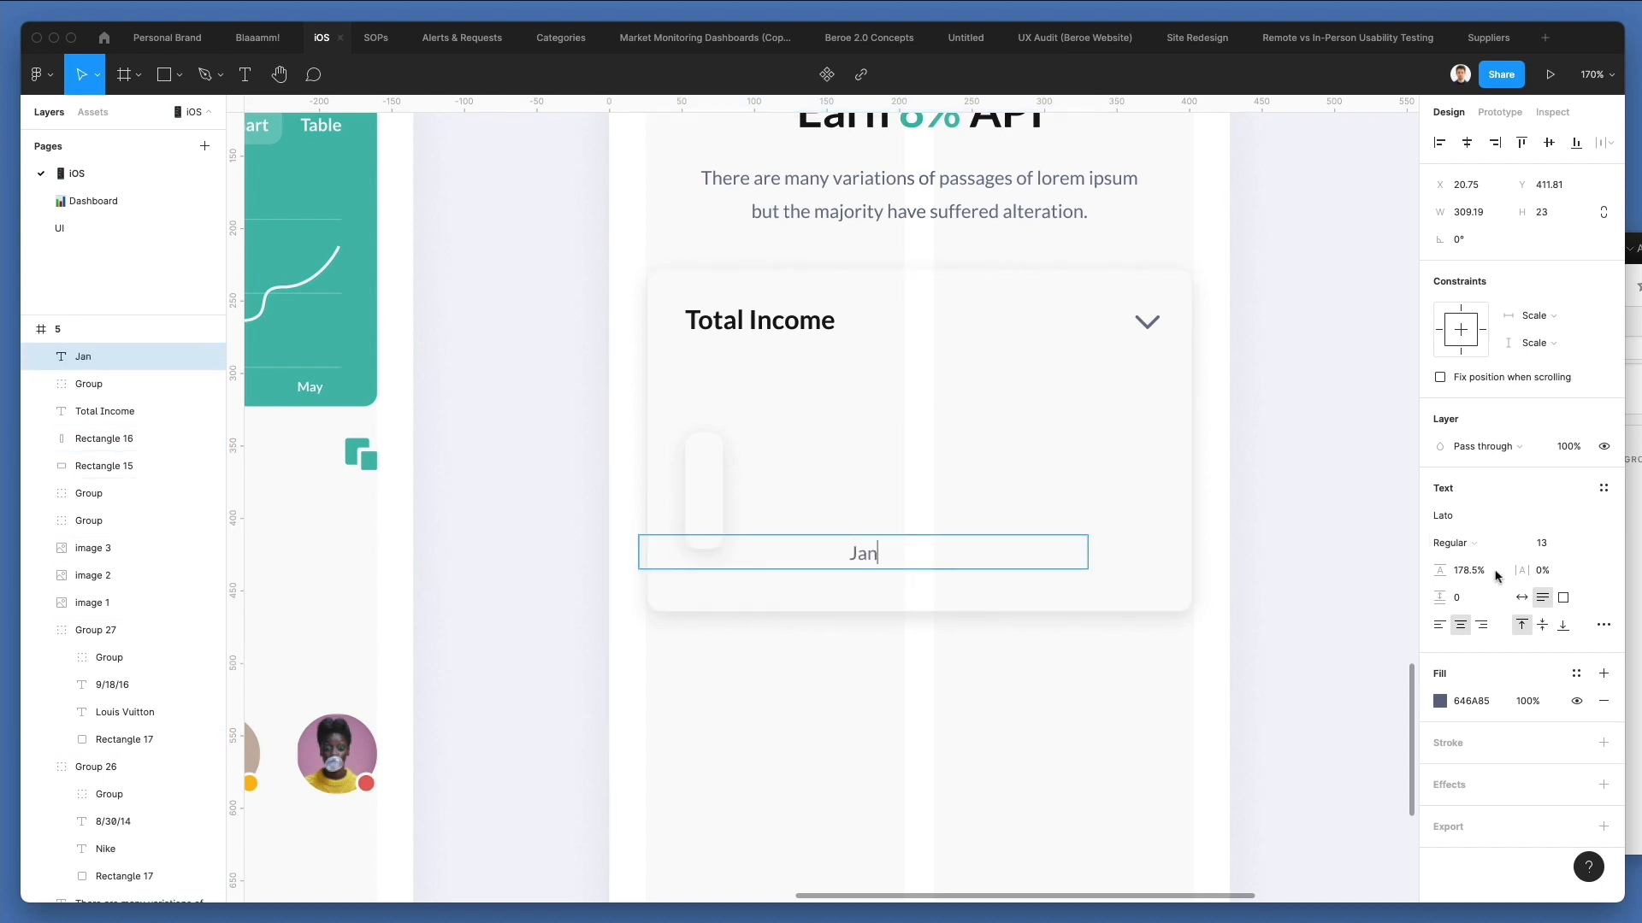
click(1521, 597)
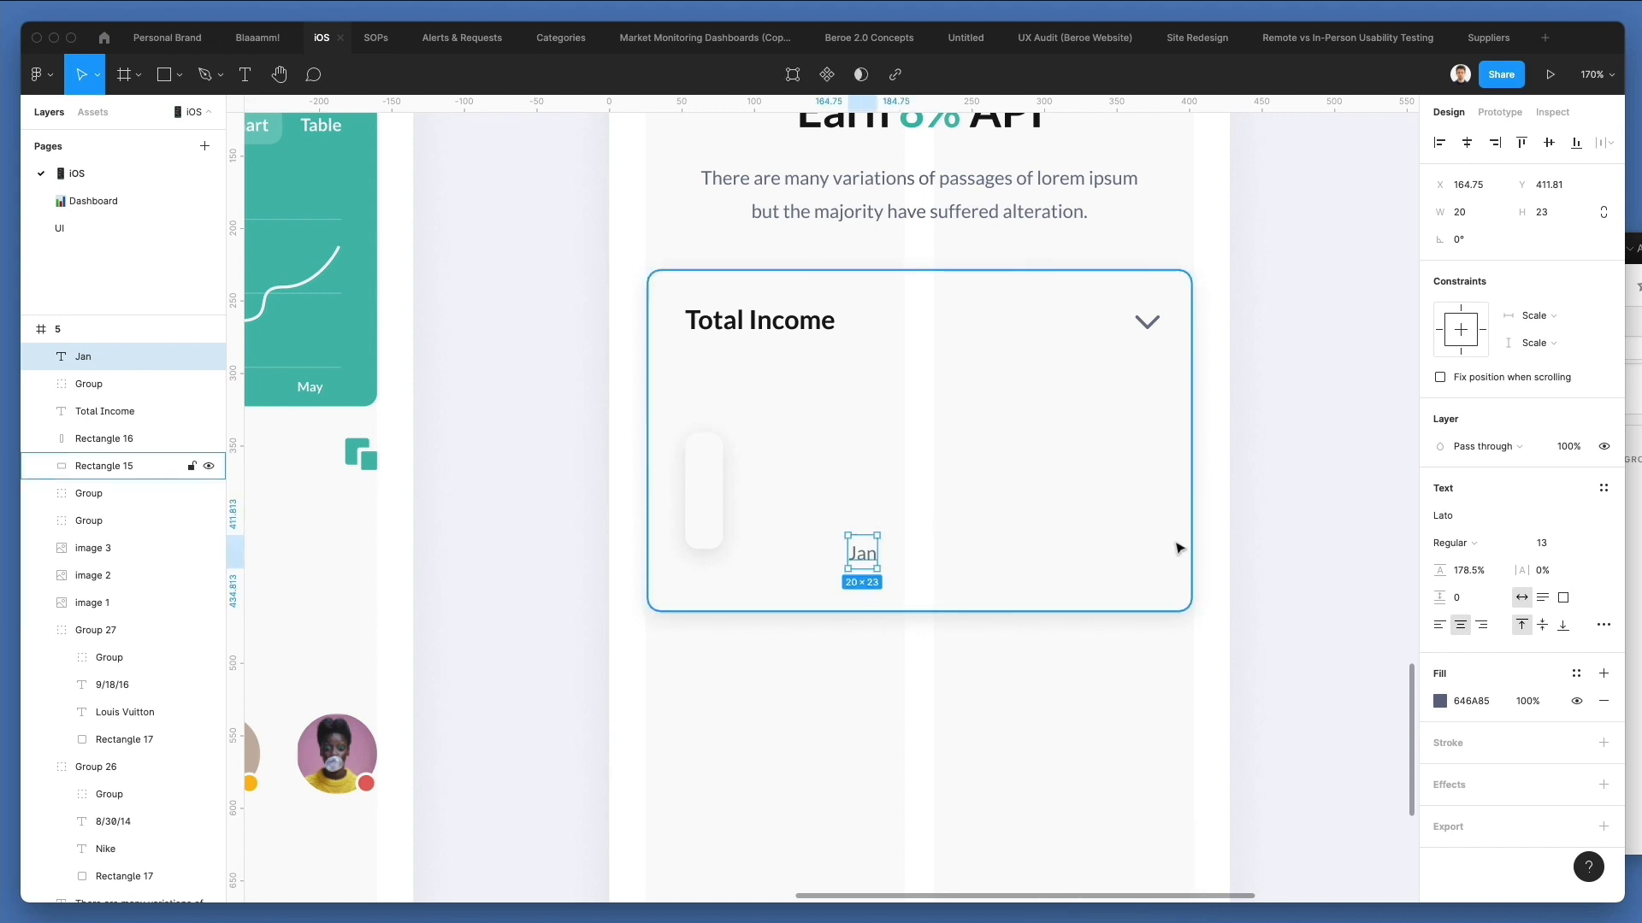
Try the Bold weight on the Jan label.
click(1452, 543)
click(1470, 561)
click(876, 727)
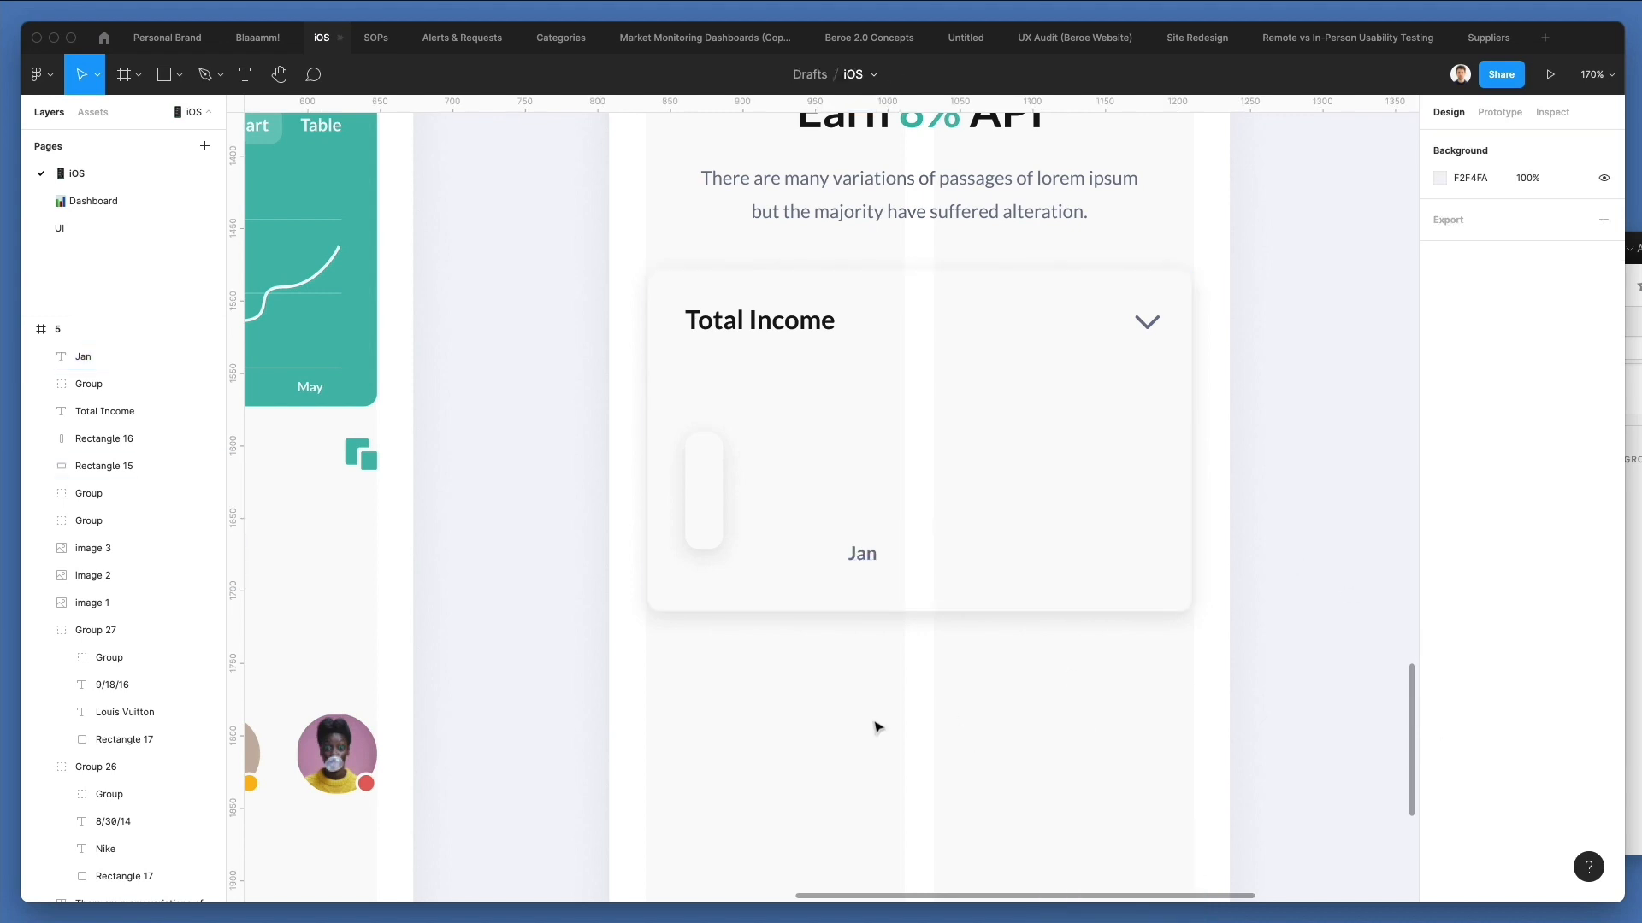
Place the Jan label just under the bar, at about X 54.5, Y 428.3, and set it to Regular at size 12.
drag(862, 556, 703, 570)
click(1482, 544)
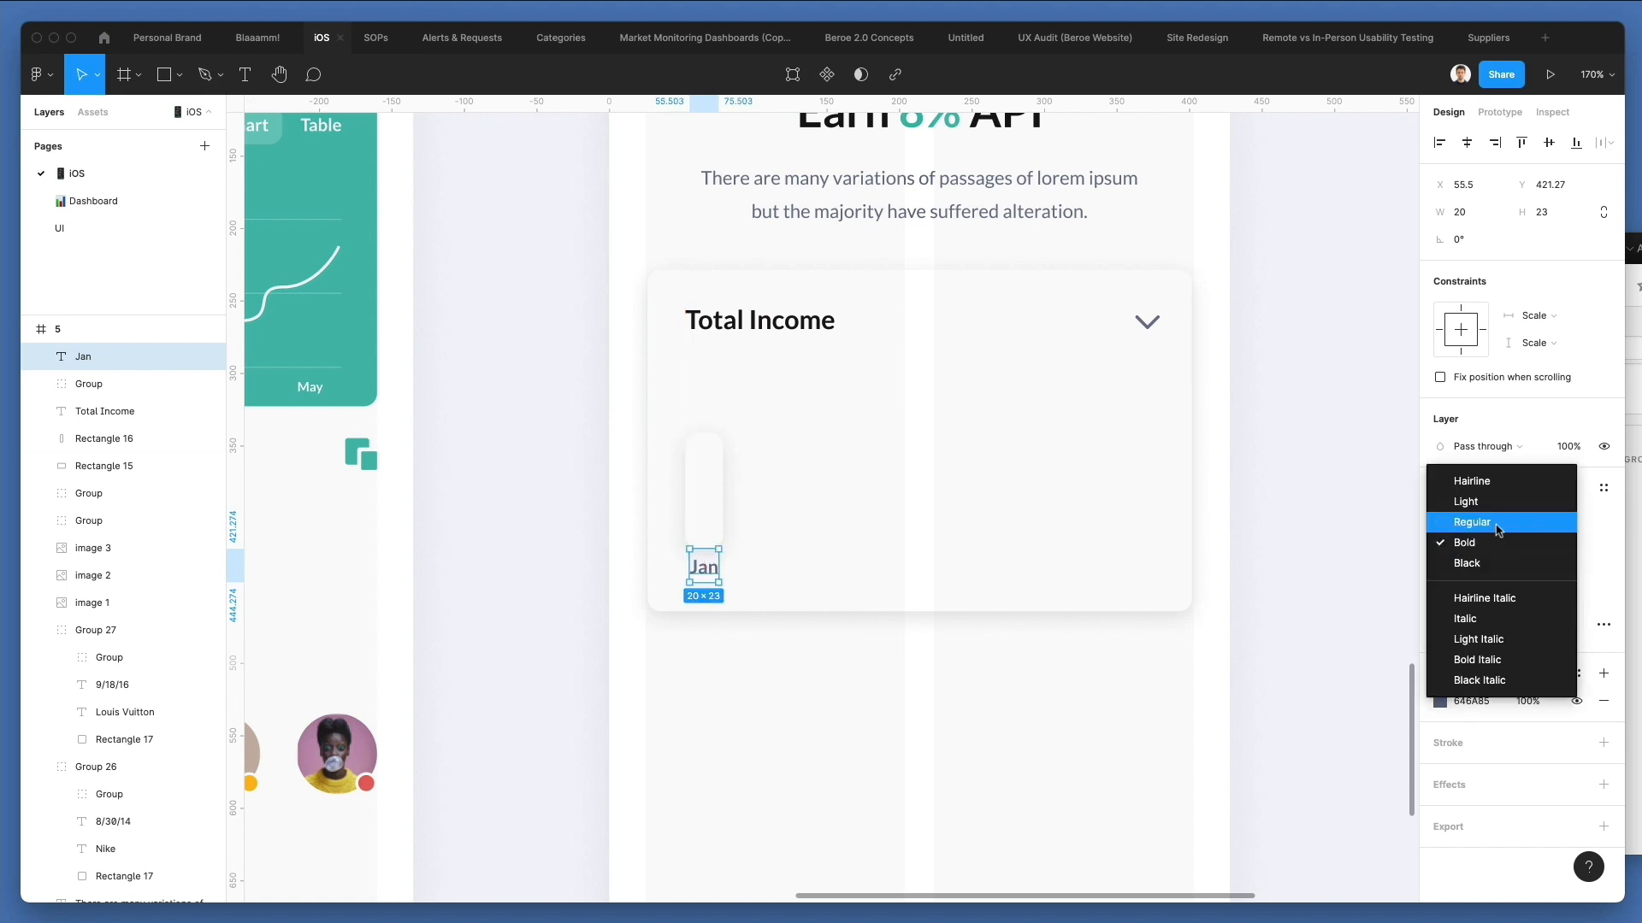
click(1492, 523)
click(1542, 543)
text(12)
key(Return)
key(Escape)
key(Left)
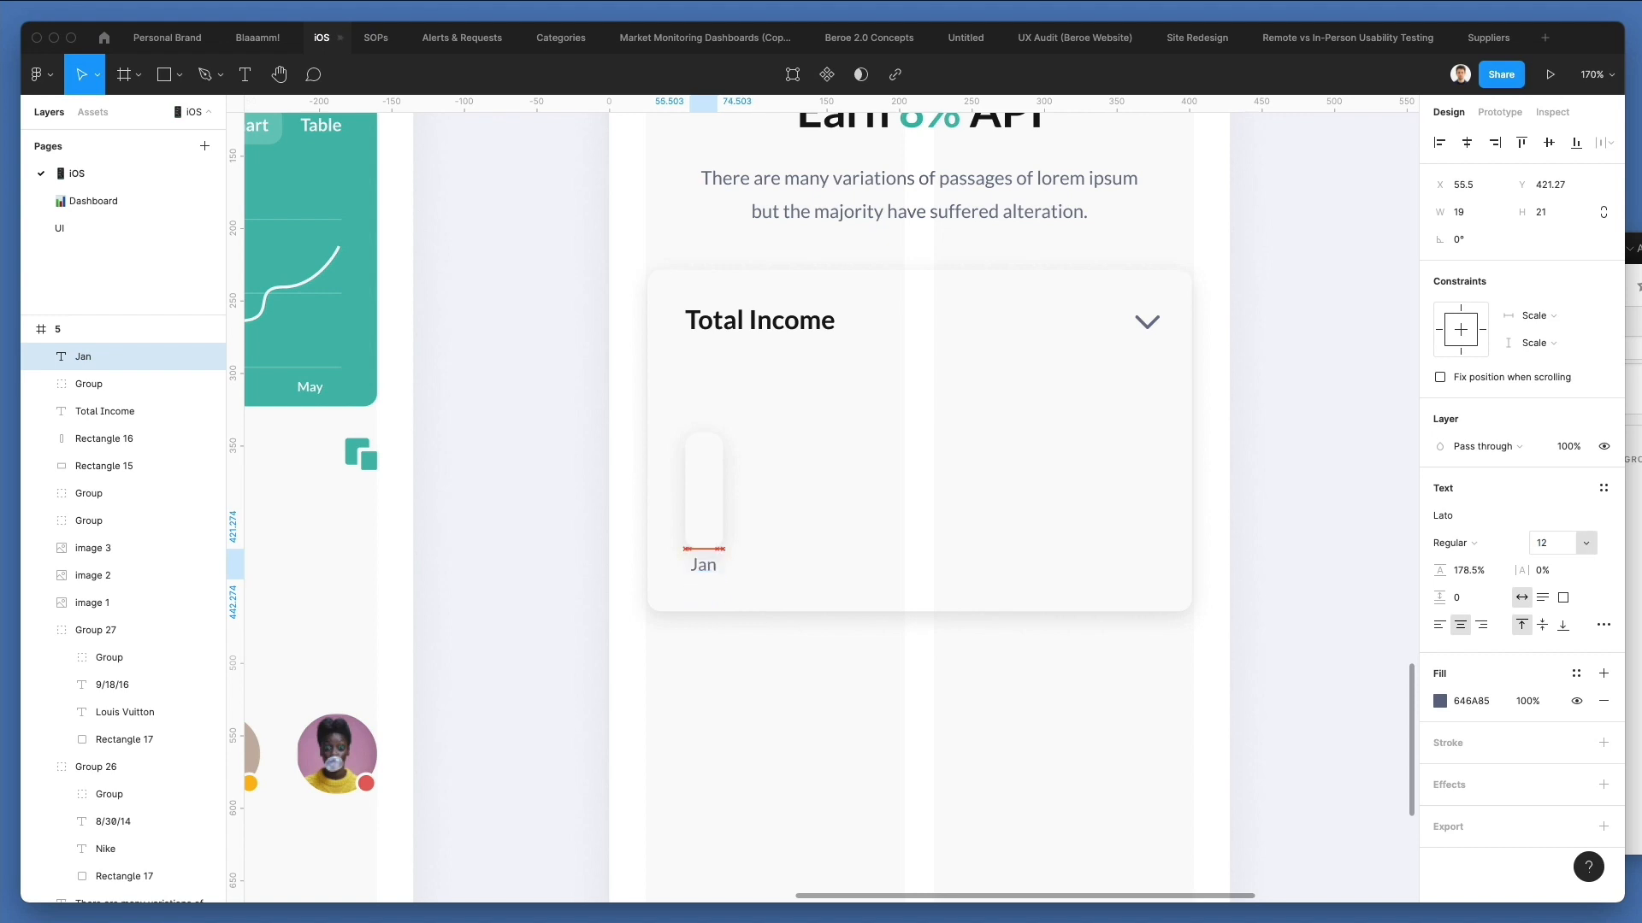
key(Down)
key(Down)
key(Down)
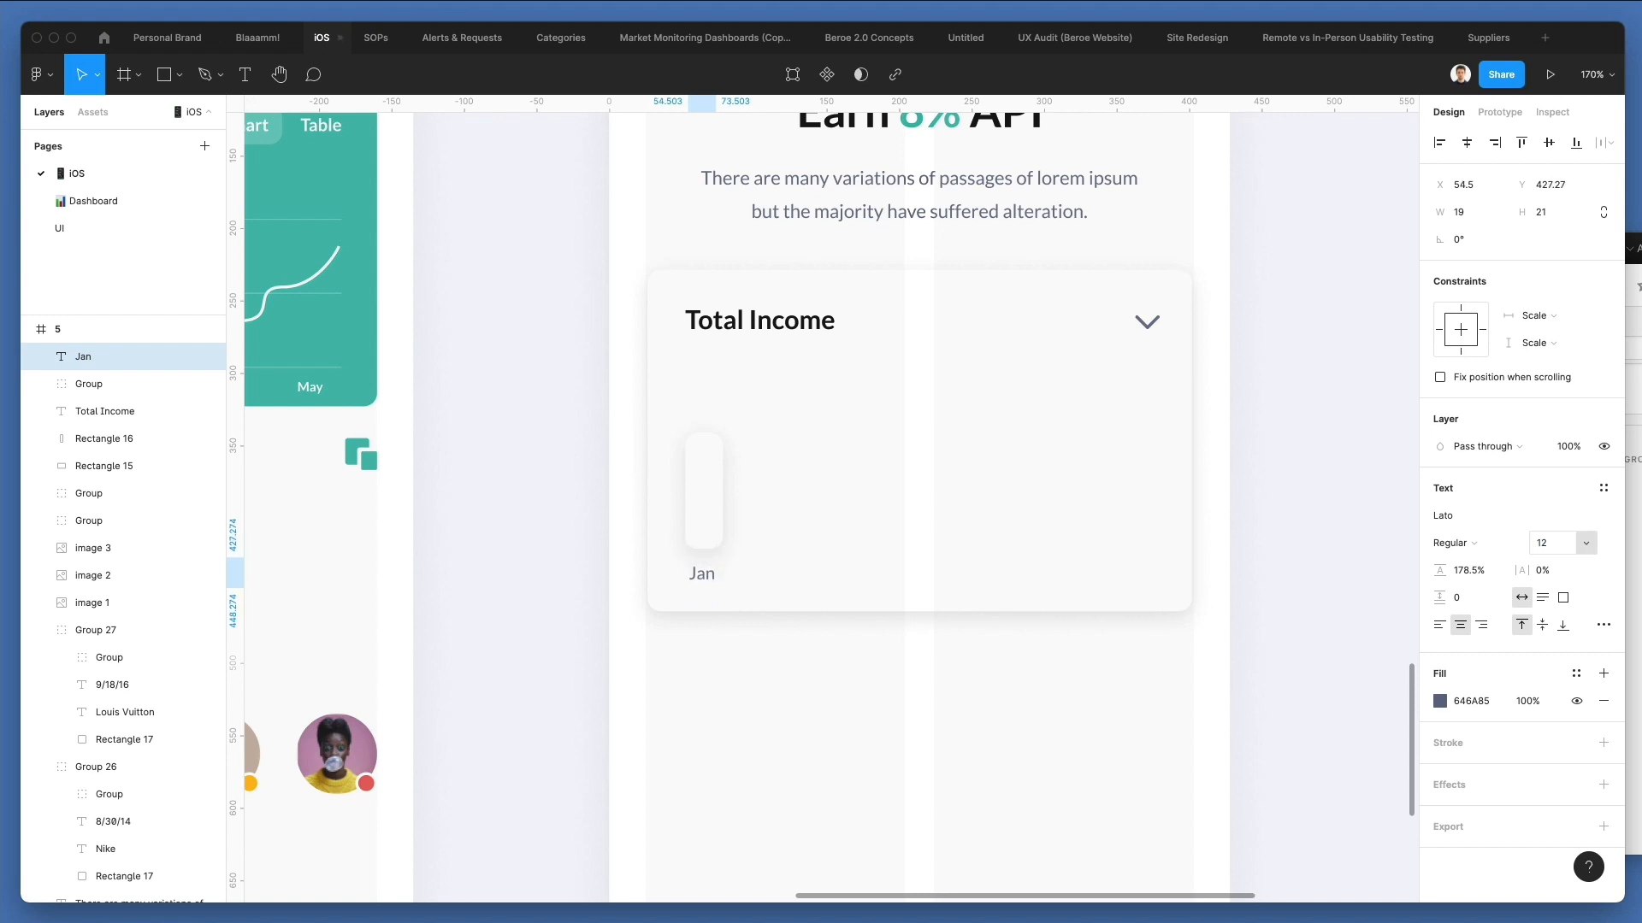
Set the narrow bar's corner radius to 6.
click(716, 468)
scroll(915, 417, down, 5)
scroll(915, 417, left, 3)
scroll(1299, 348, up, 4)
click(1539, 239)
key(Down)
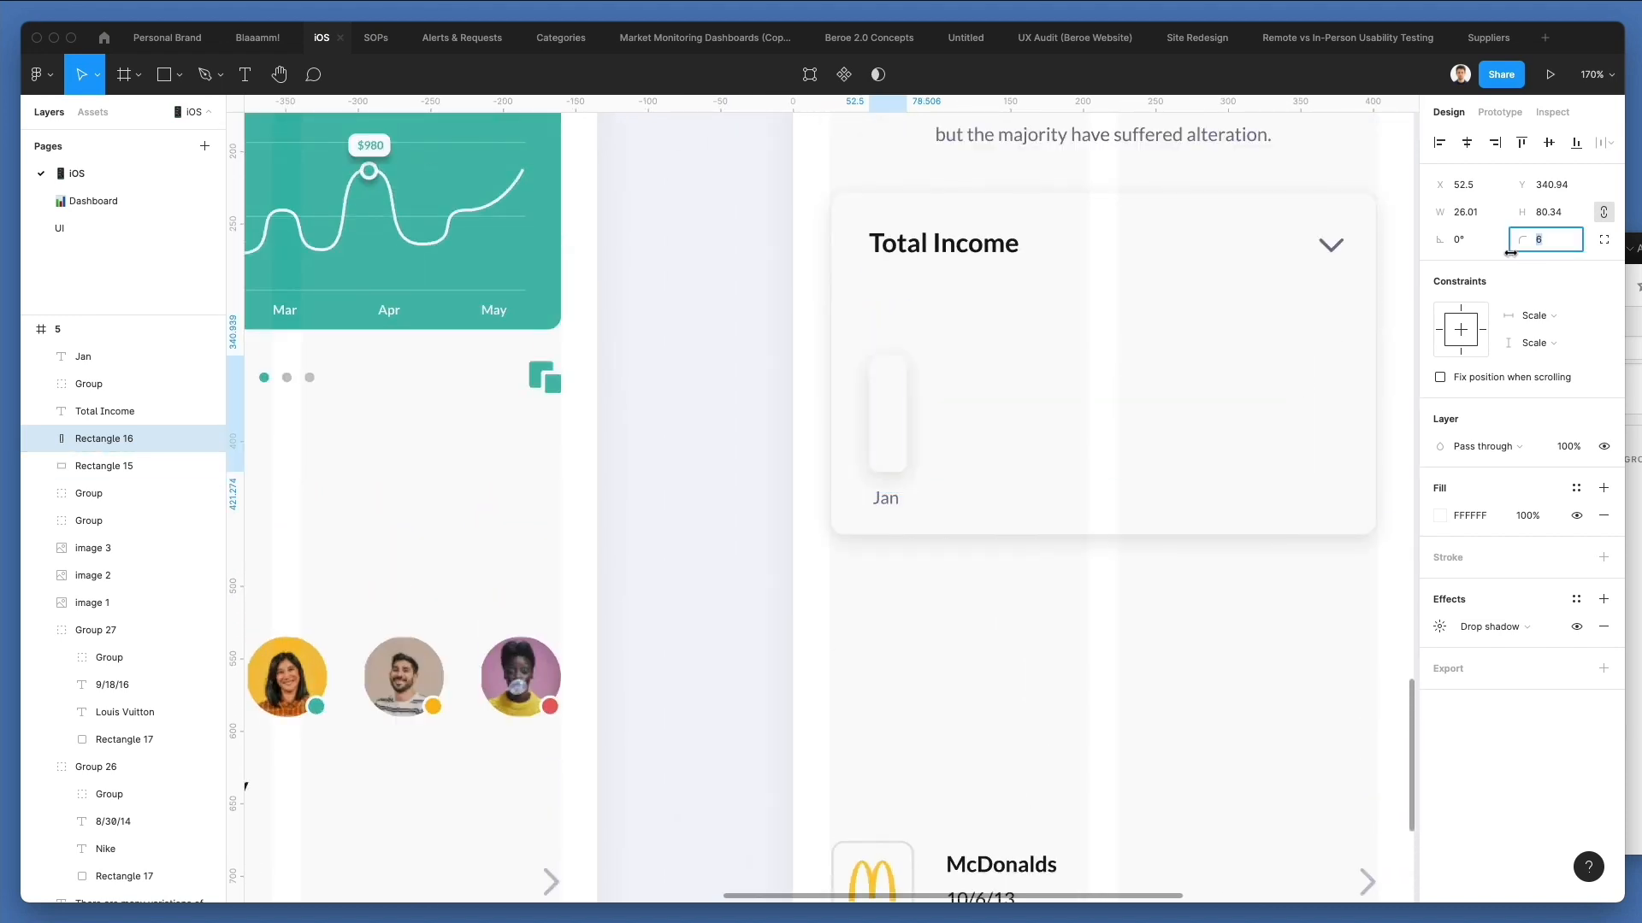
scroll(1223, 439, down, 1)
click(886, 460)
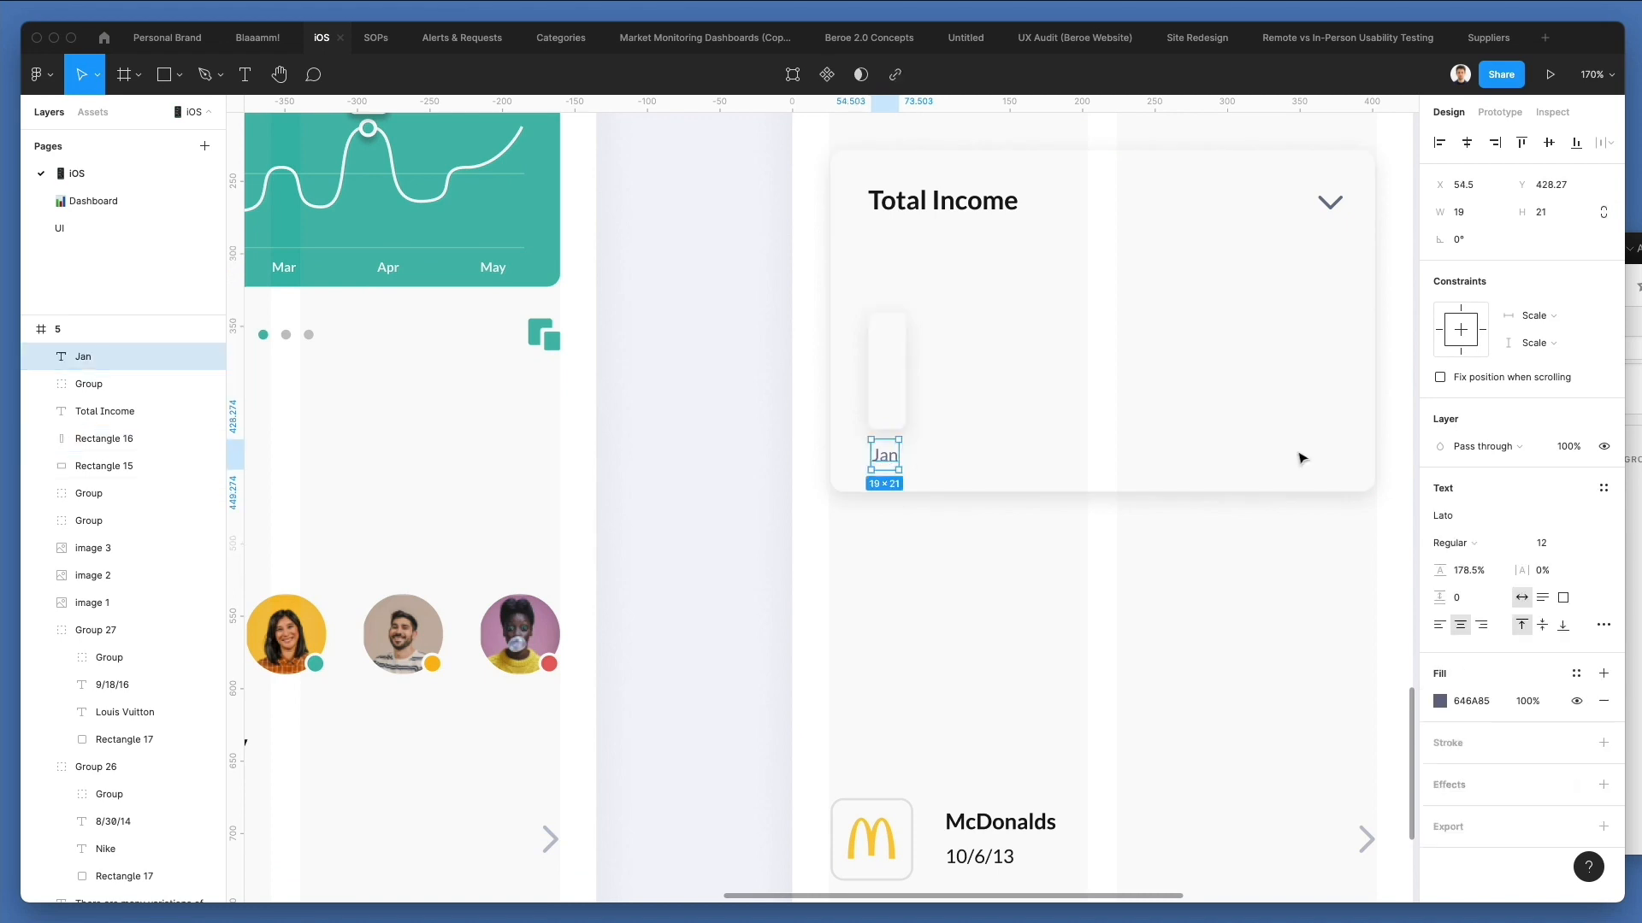
Fill the bar with the sampled light grey F5F5F5 and hide its drop shadow.
click(887, 369)
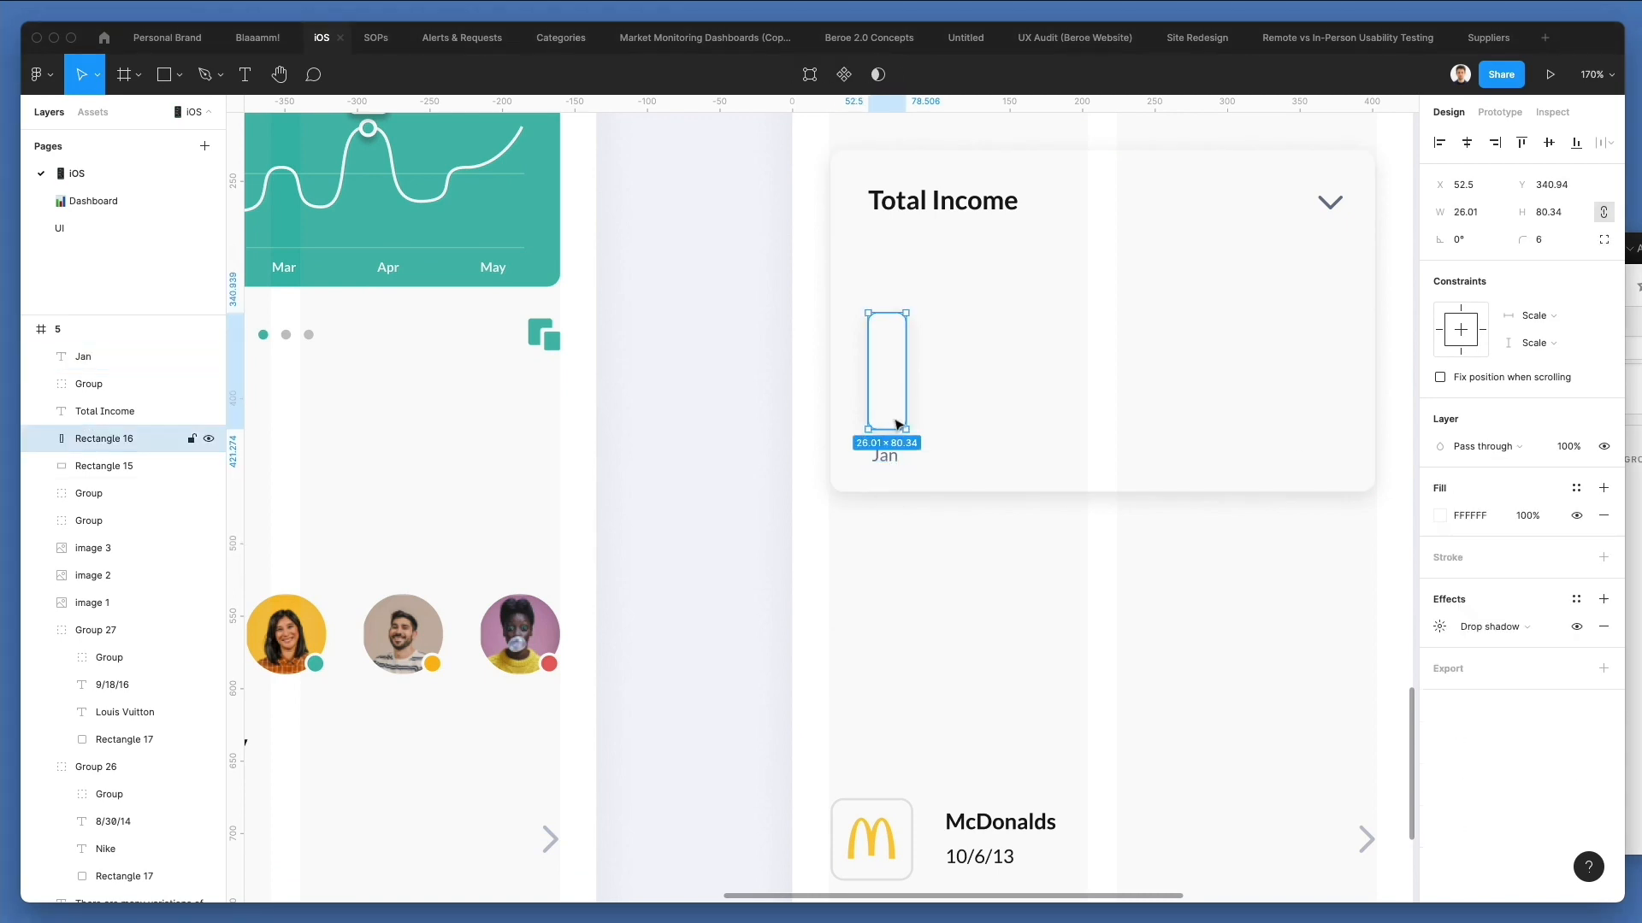
scroll(774, 742, down, 3)
scroll(774, 742, left, 5)
key(i)
click(1063, 806)
scroll(1066, 542, up, 3)
scroll(1066, 542, right, 3)
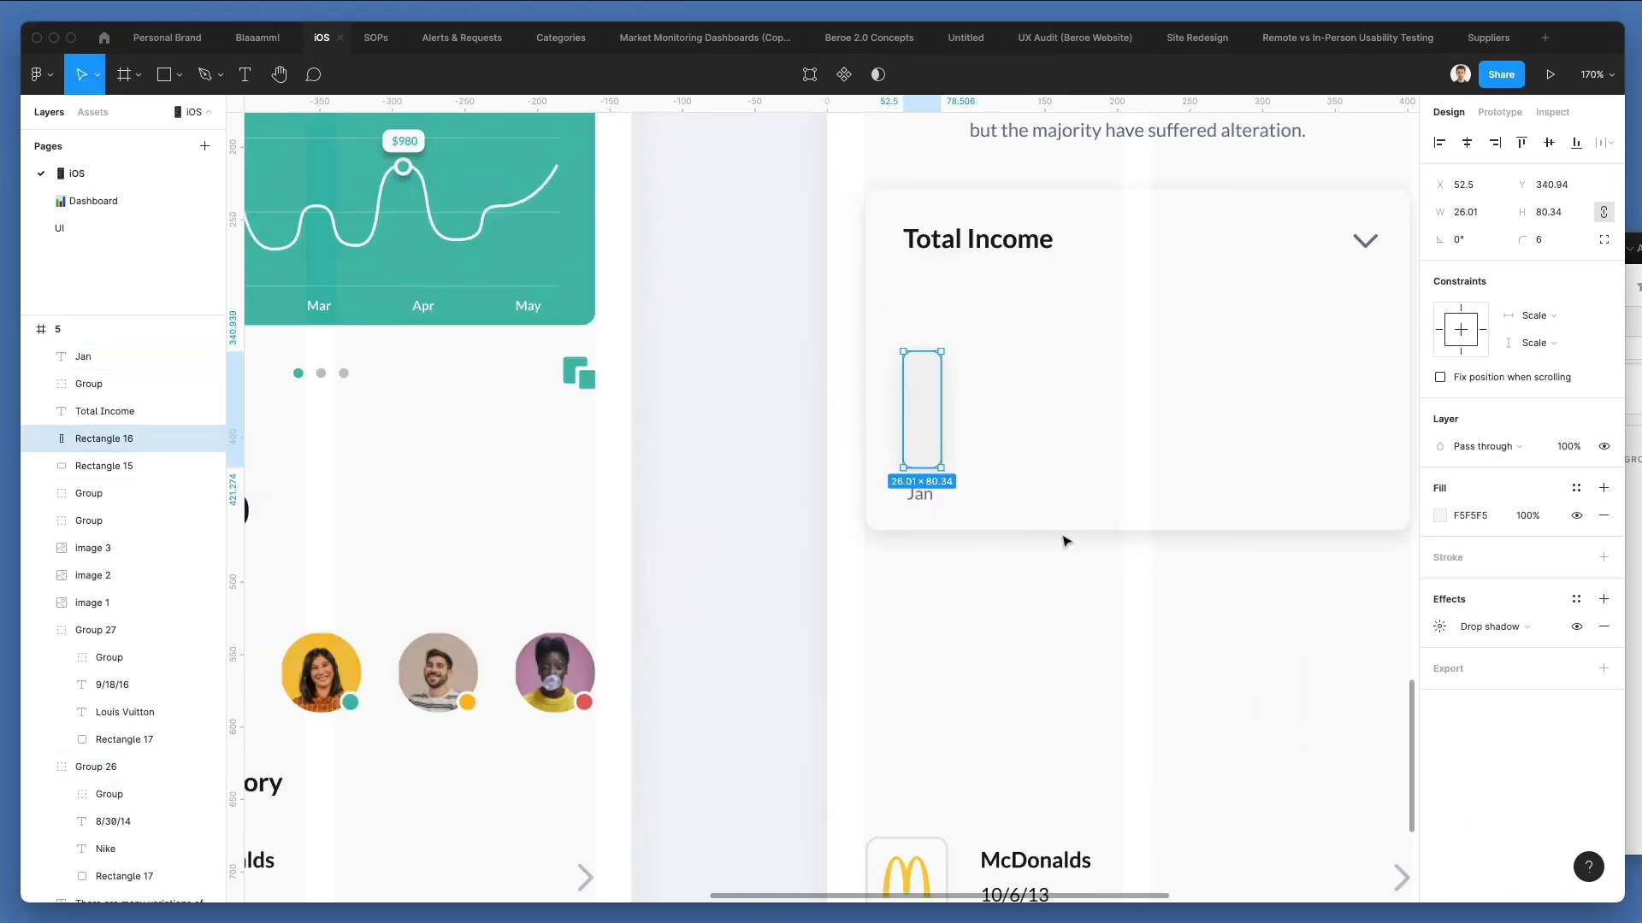
scroll(1043, 477, down, 1)
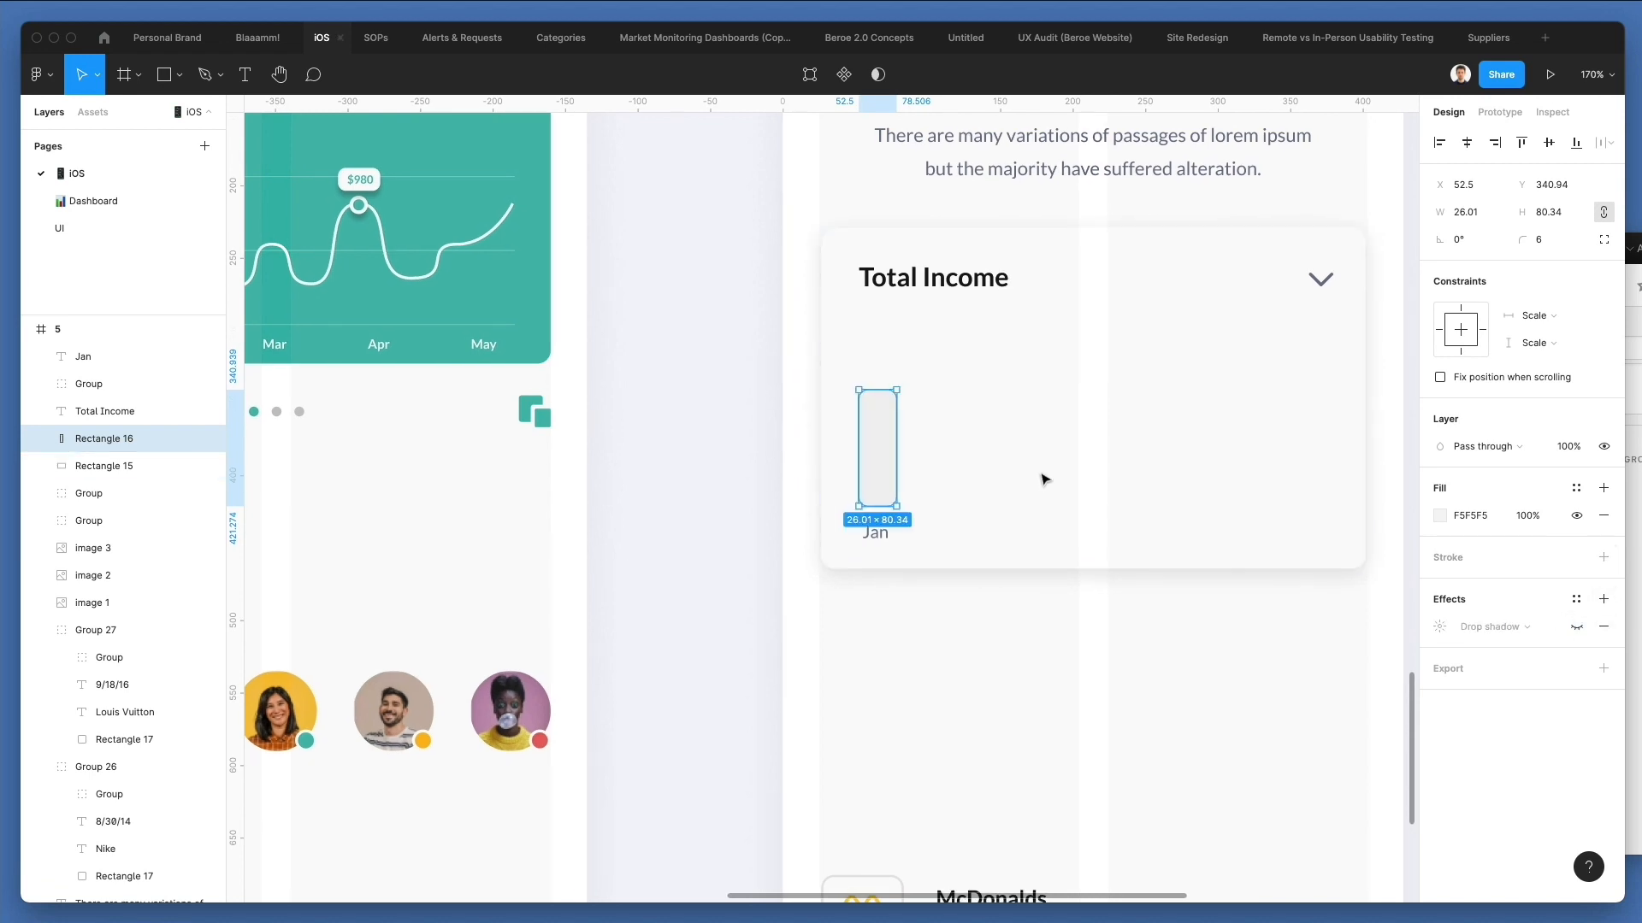
click(875, 520)
click(888, 470)
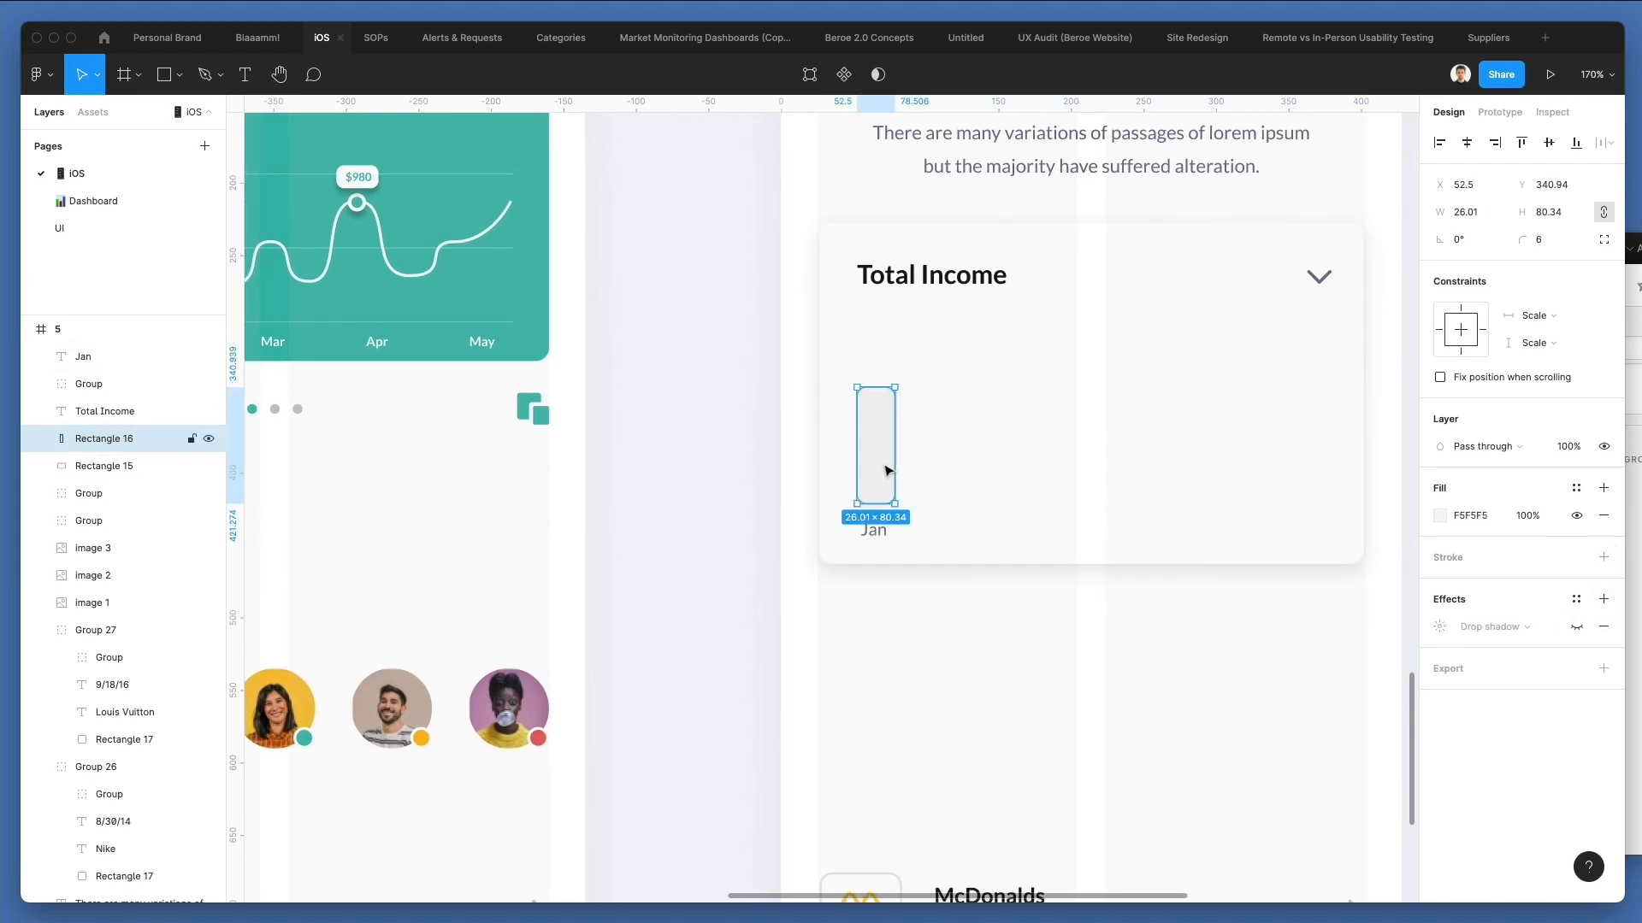
Sample the green of the Savings card for the bar's fill, and shift that color to pale grey DCE1E1.
click(531, 333)
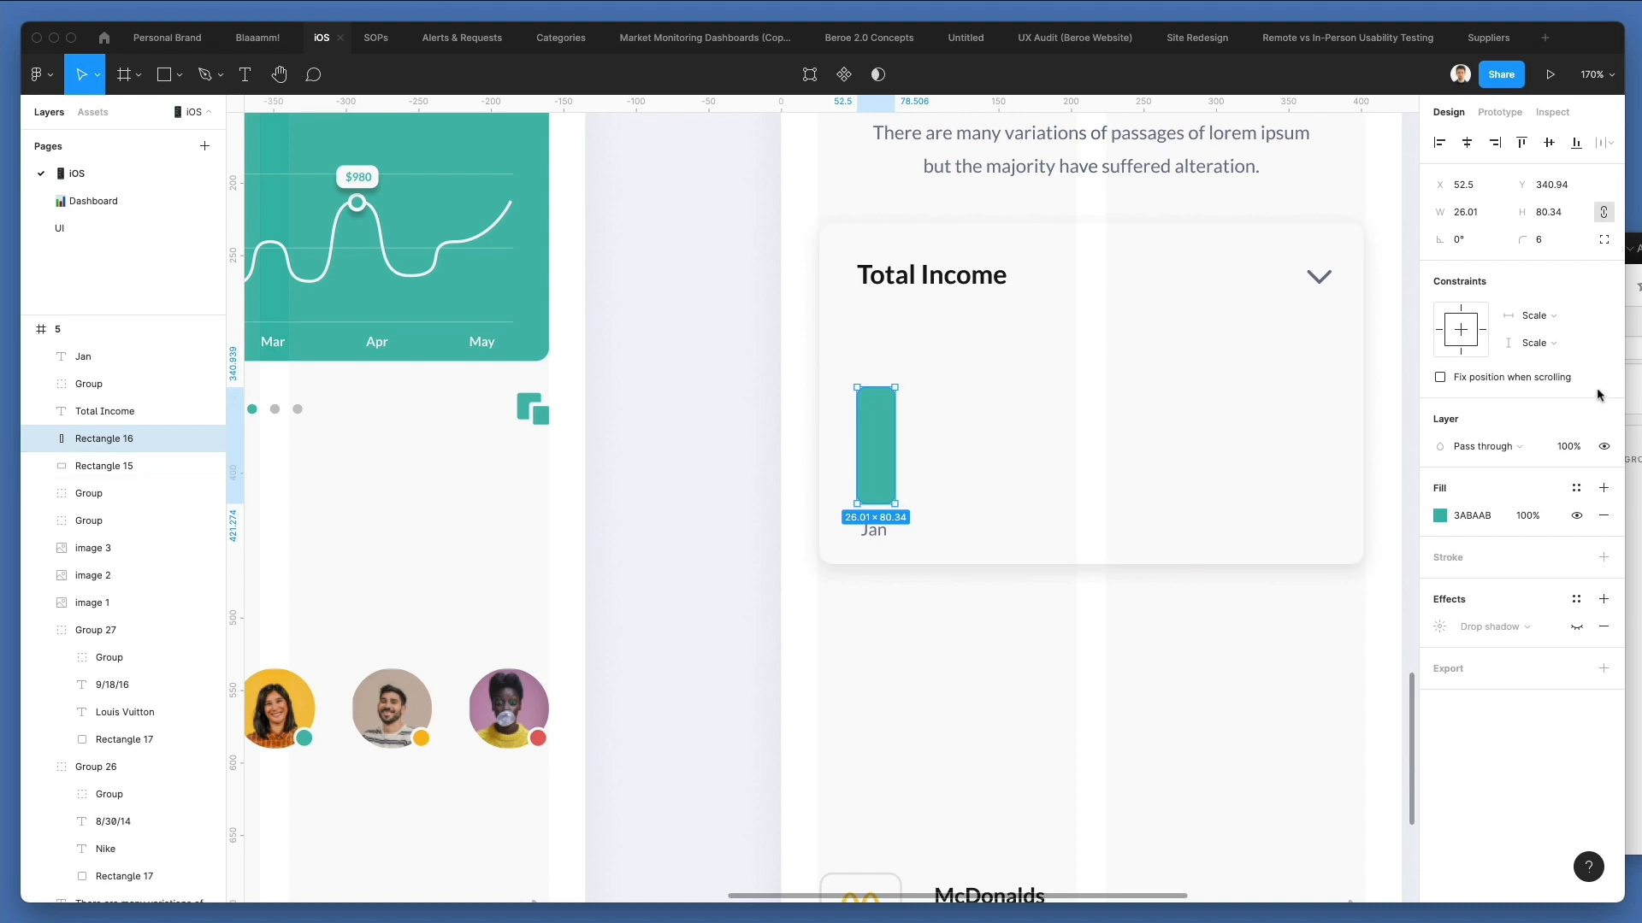
click(1440, 515)
drag(1228, 491, 1218, 504)
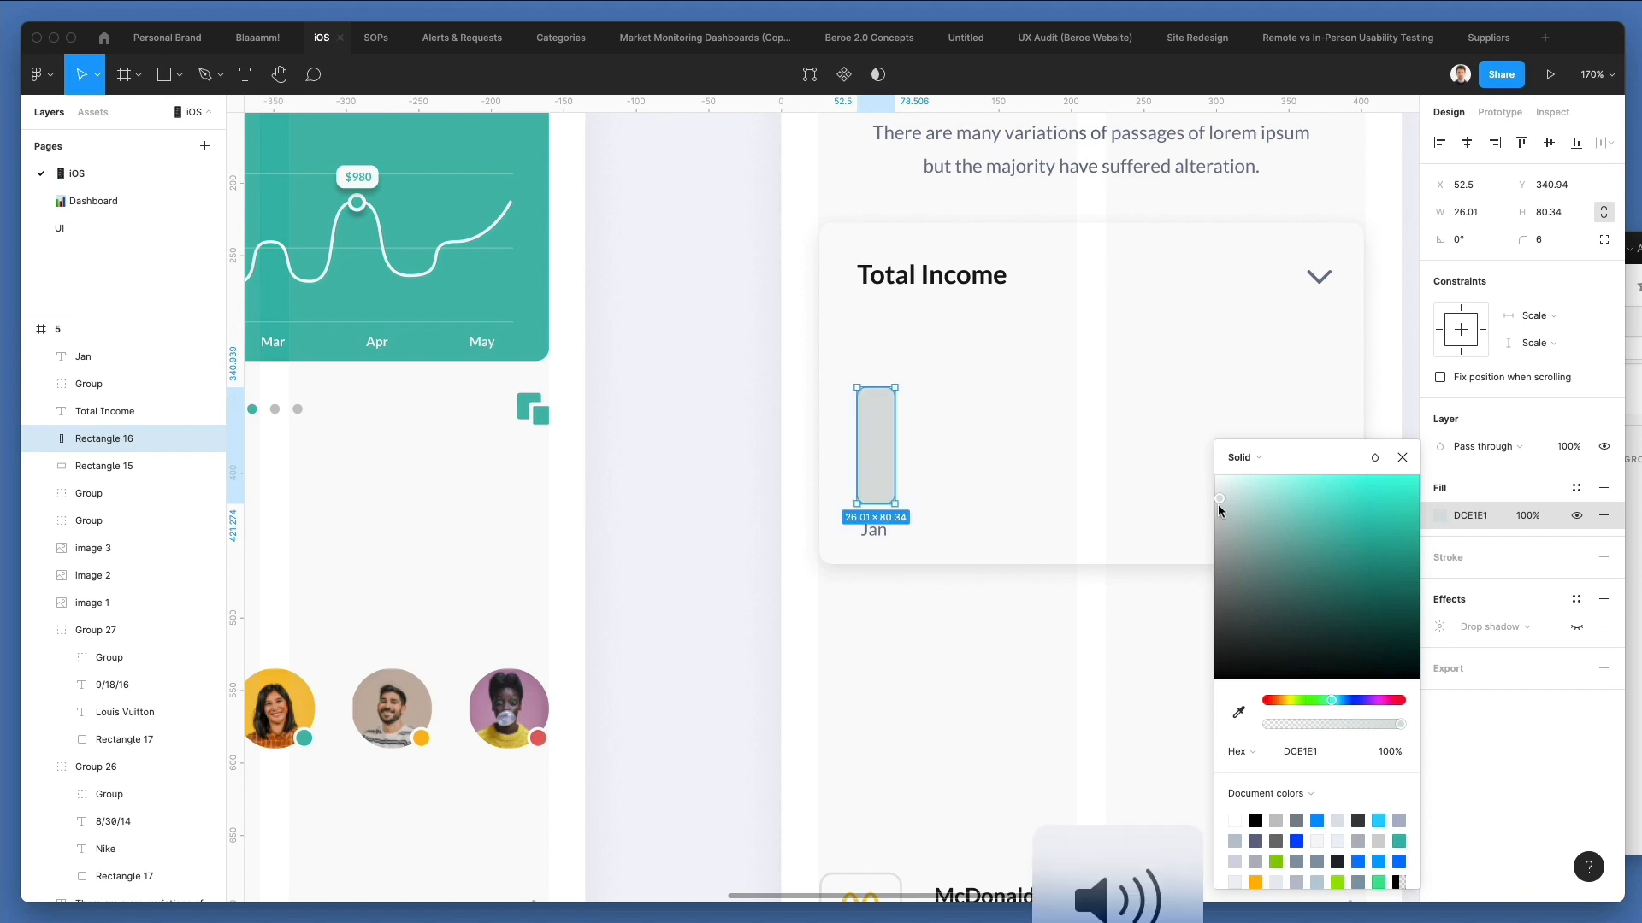
click(829, 640)
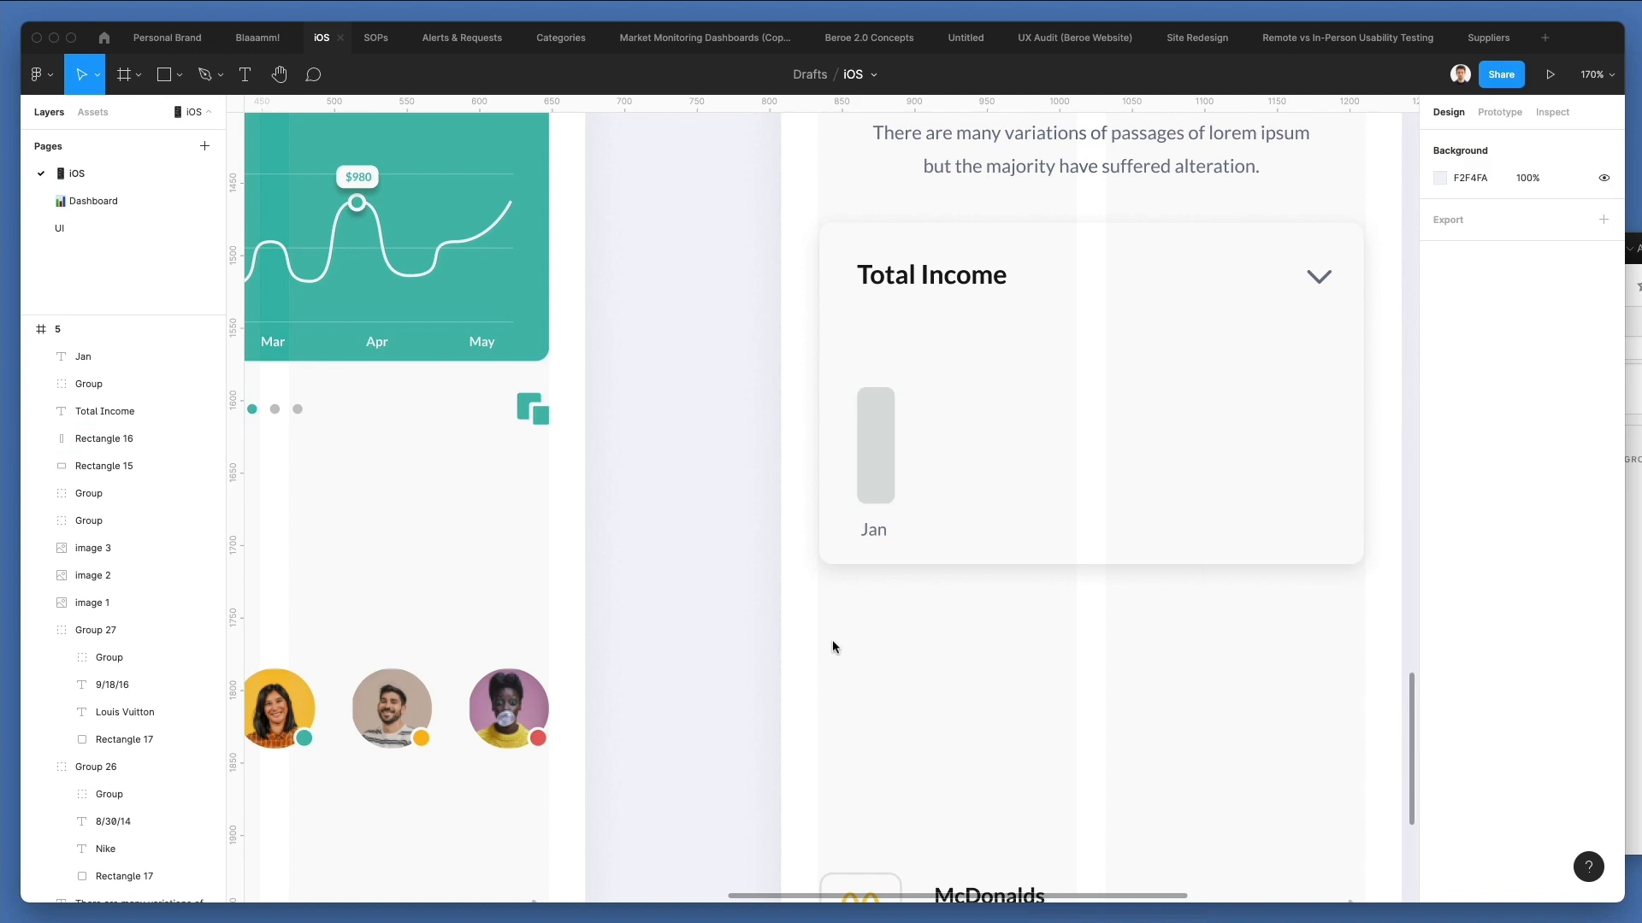
Align the Jan label horizontally with the bar and nudge it up to leave a gap of 6.
scroll(727, 539, right, 4)
click(698, 531)
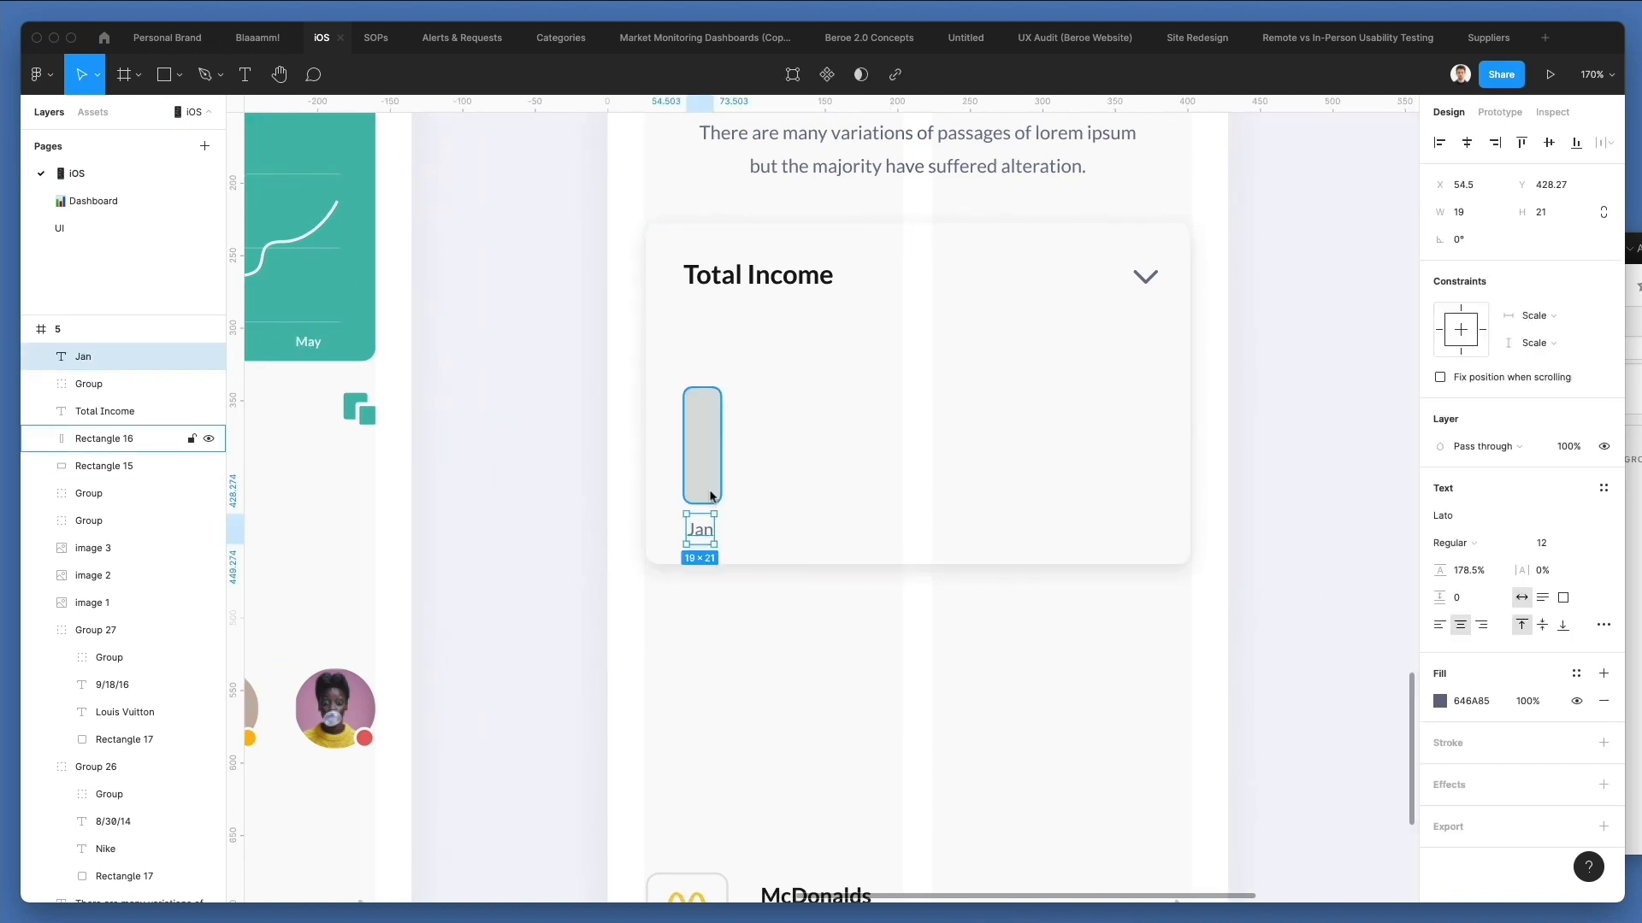
shift+click(711, 496)
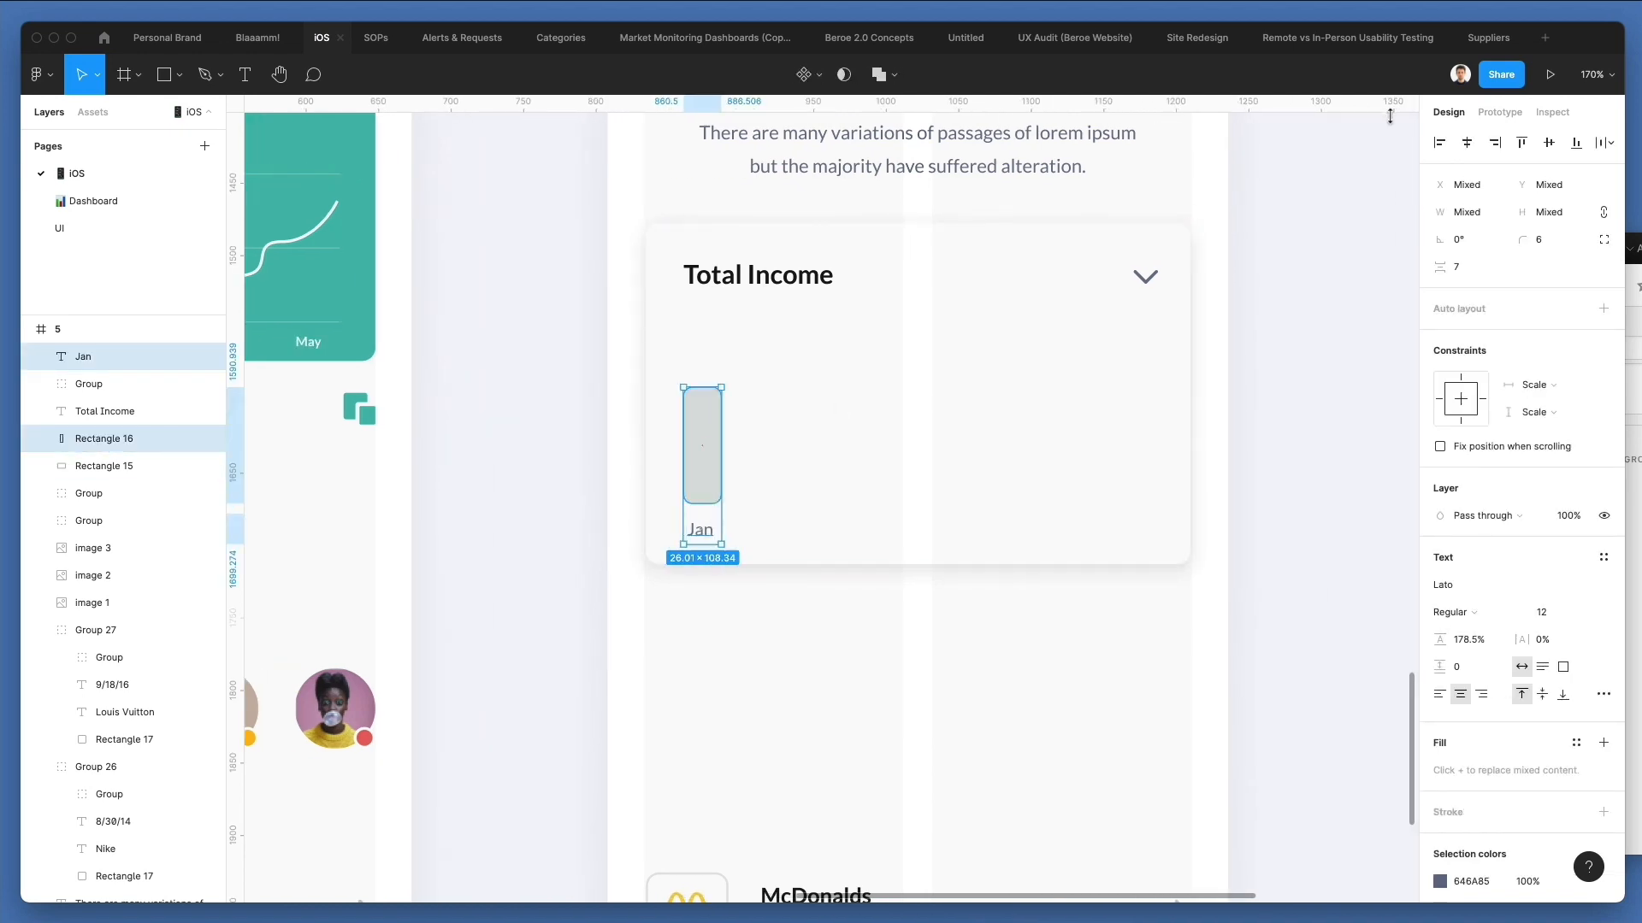
click(680, 681)
click(701, 531)
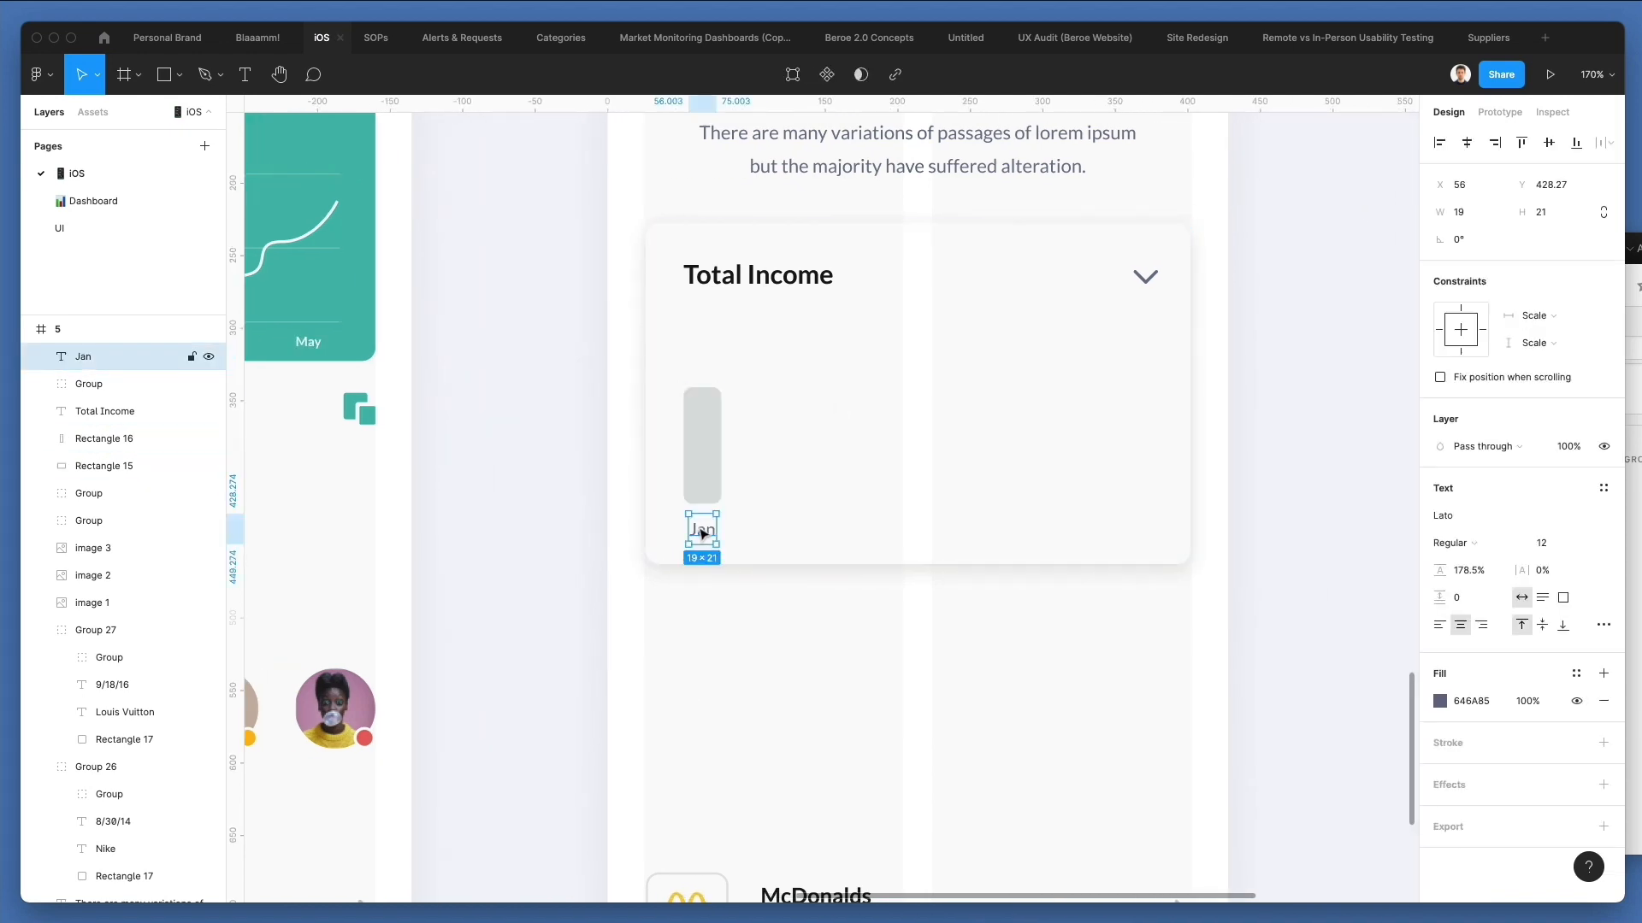
click(731, 480)
click(710, 528)
drag(709, 527, 709, 525)
Group the bar with its Jan label and duplicate the group across the card into six evenly spaced bars, the last at X 312.5.
shift+click(712, 438)
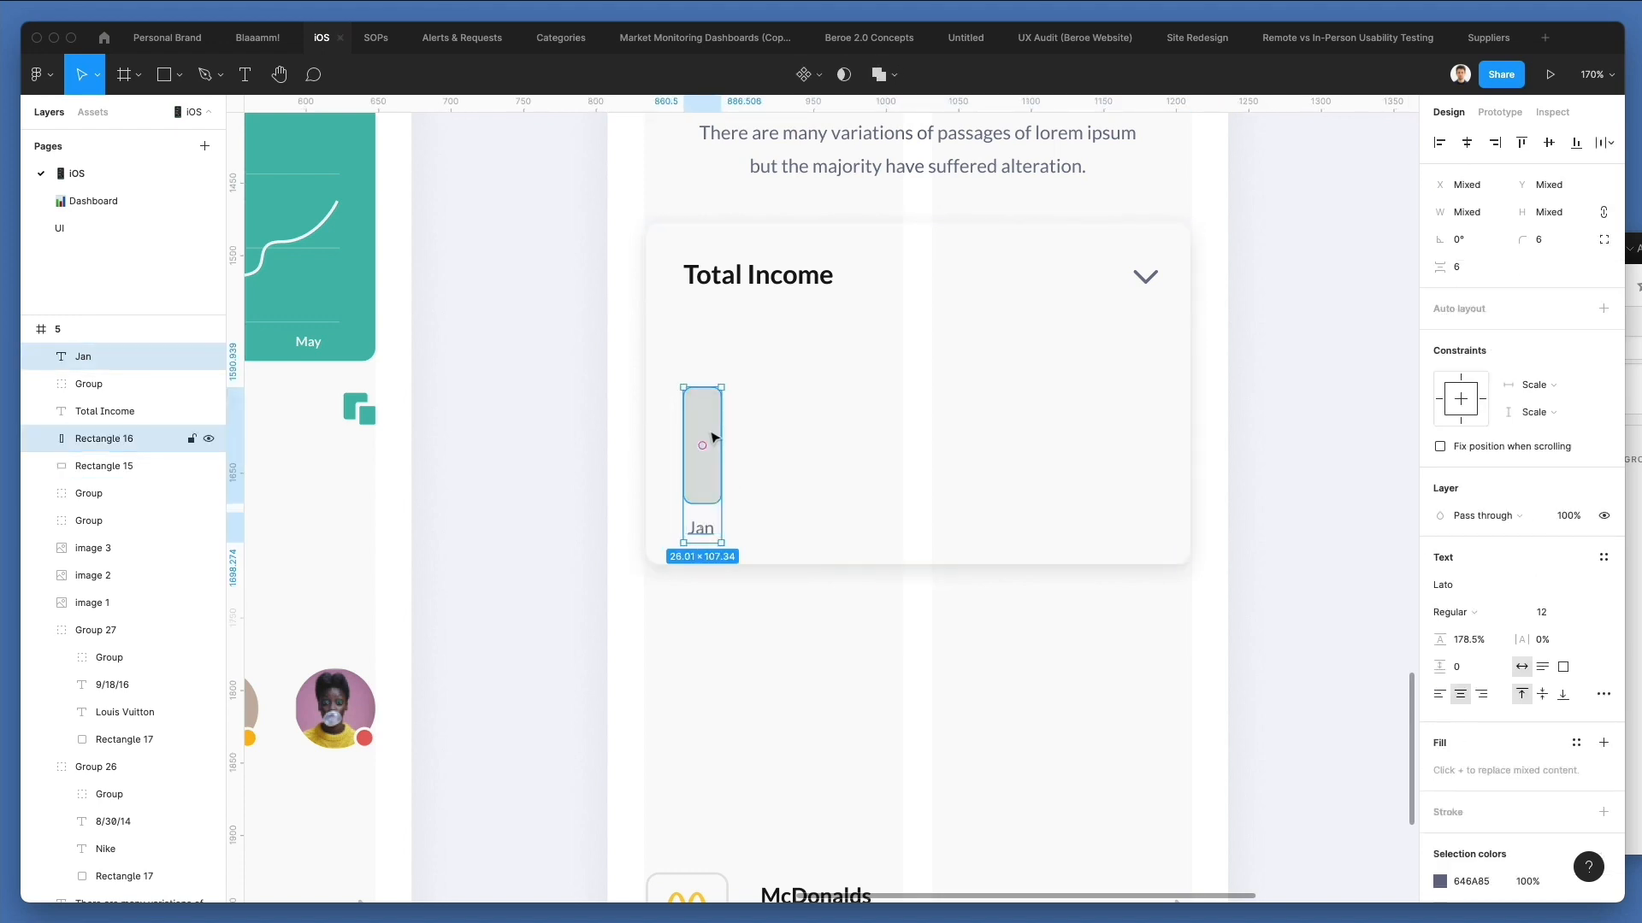
key(super+g)
drag(708, 436, 778, 433)
key(super+d)
key(super+d)
key(super+d)
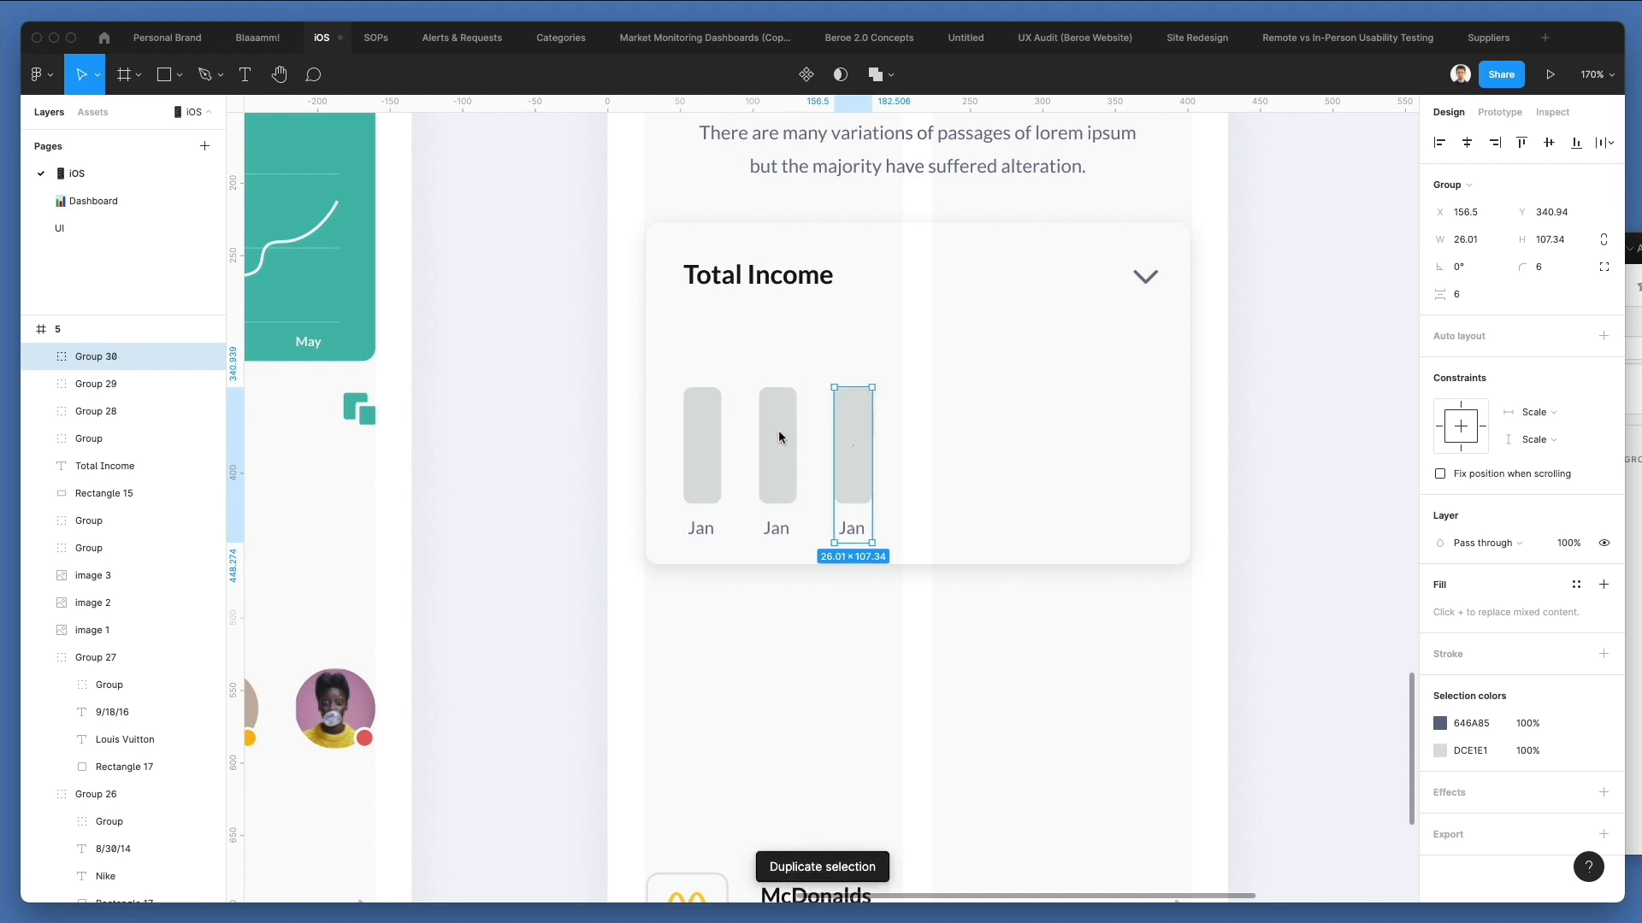
key(super+d)
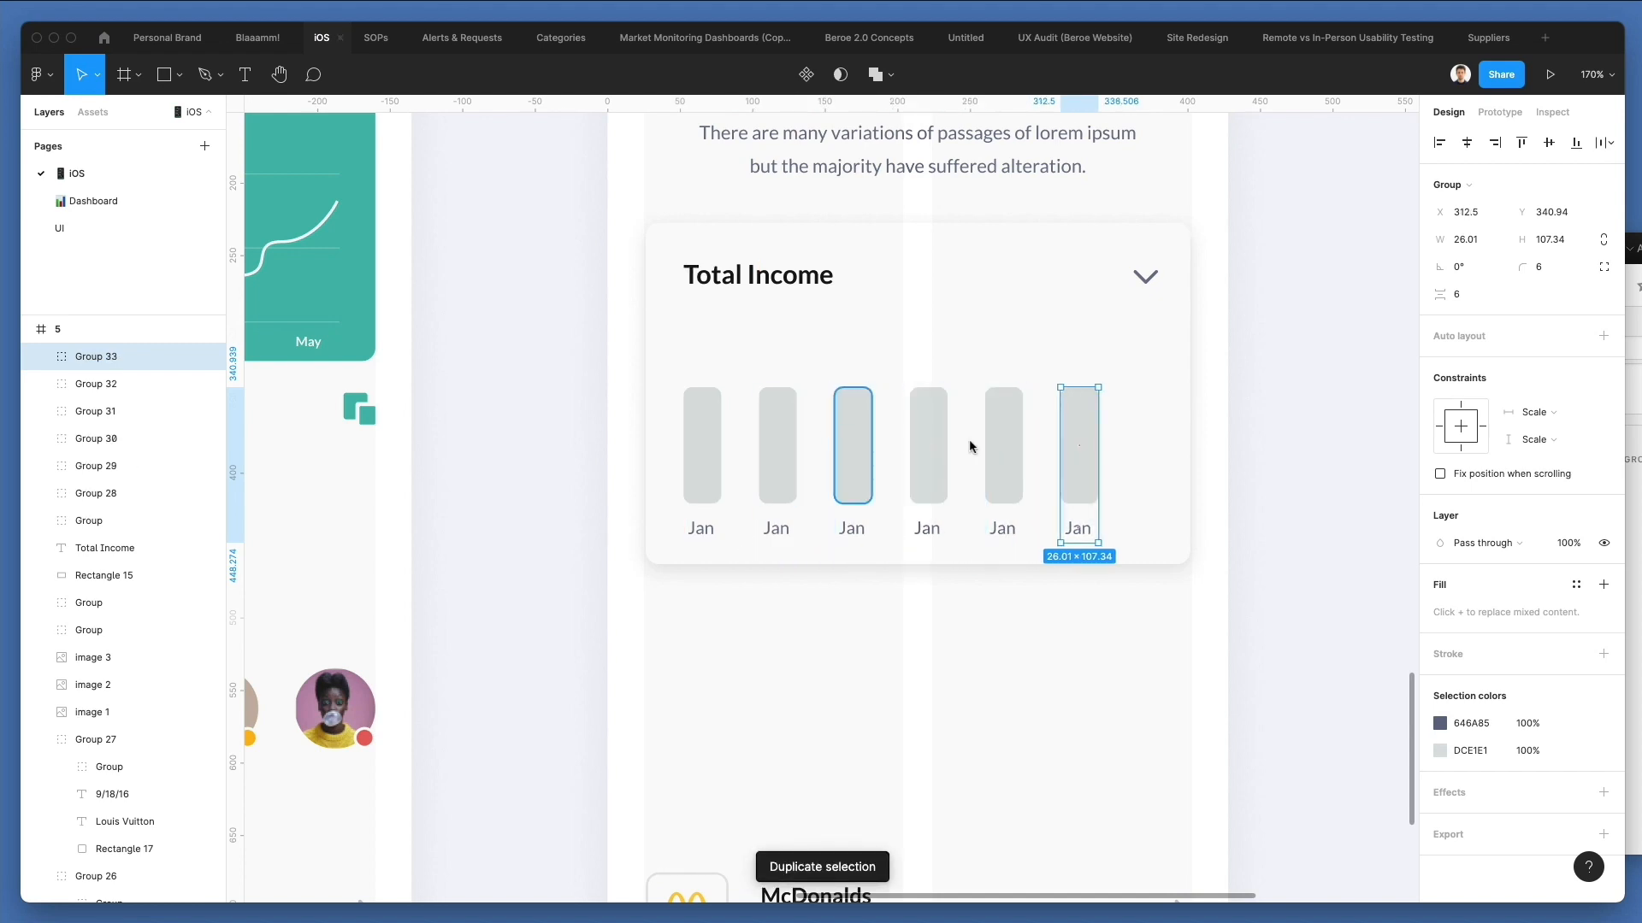
Add a seventh bar-and-label group ending in line with the card's chevron, and distribute all seven groups horizontally with a spacing of 24.
drag(1082, 444, 1143, 435)
key(super+z)
shift+click(1081, 440)
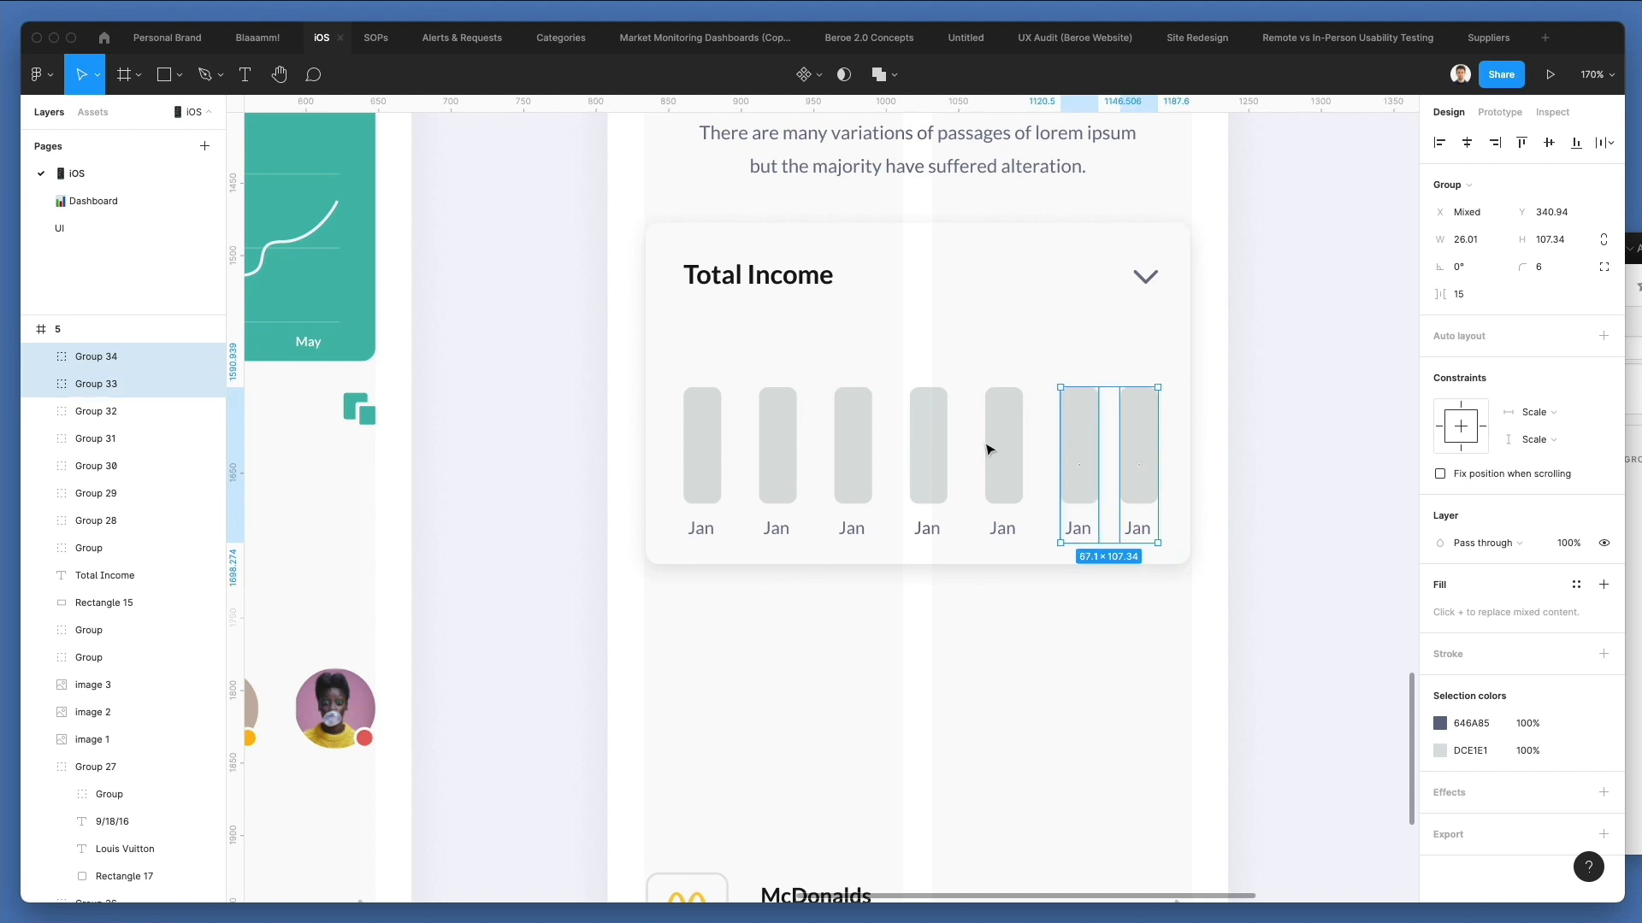
shift+click(990, 445)
shift+click(928, 445)
shift+click(854, 447)
shift+click(776, 446)
shift+click(701, 447)
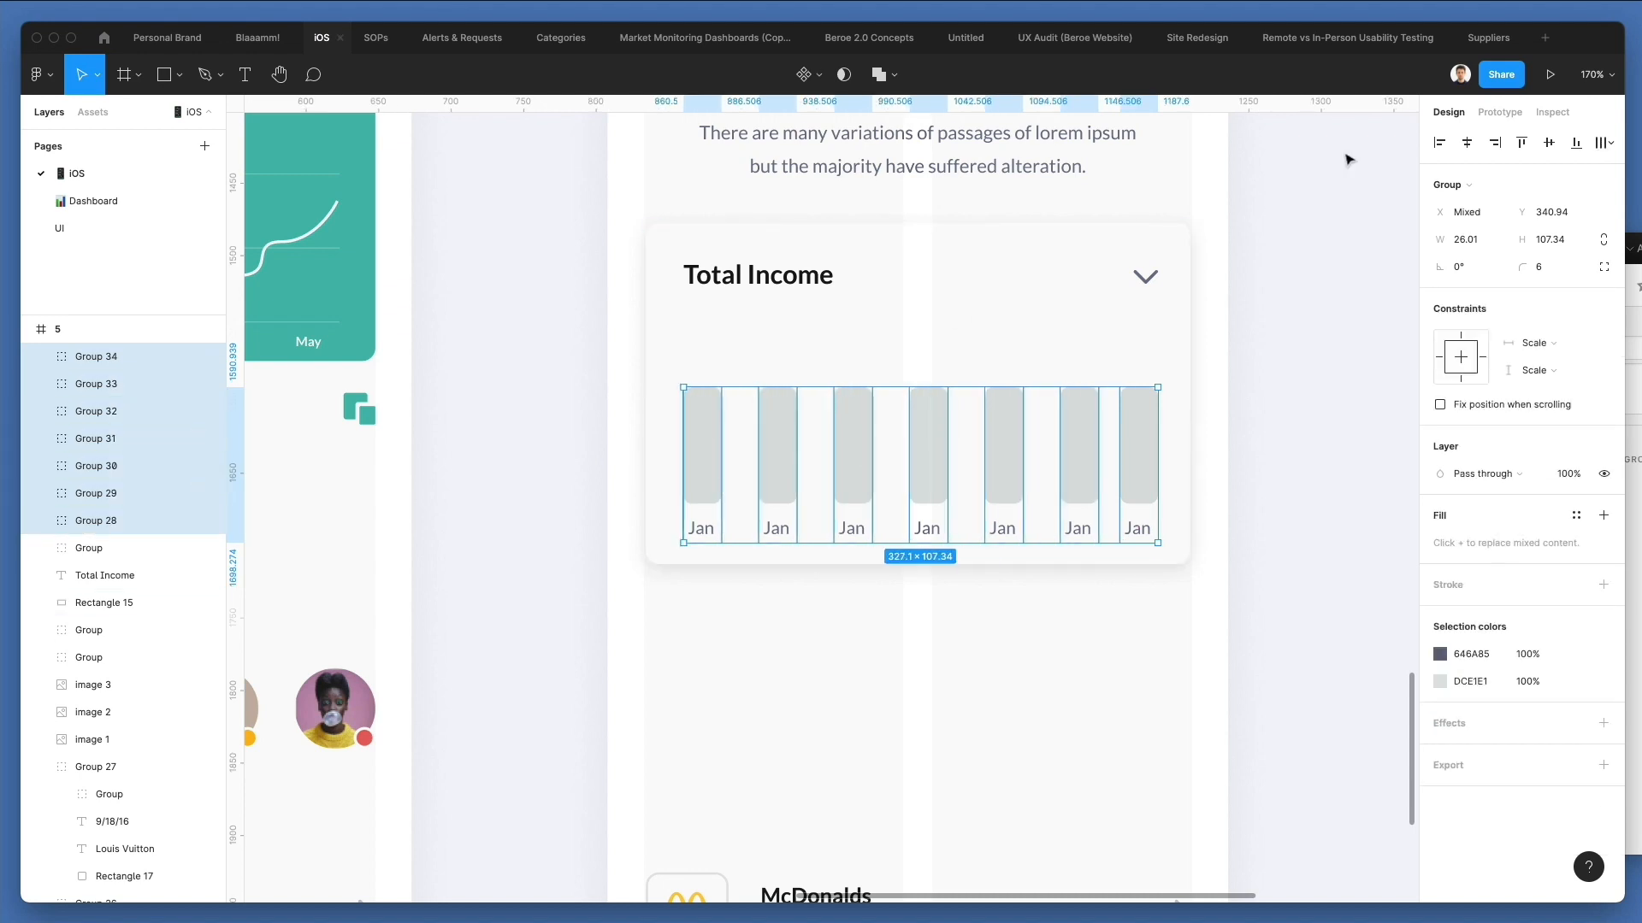
click(1605, 143)
click(1502, 220)
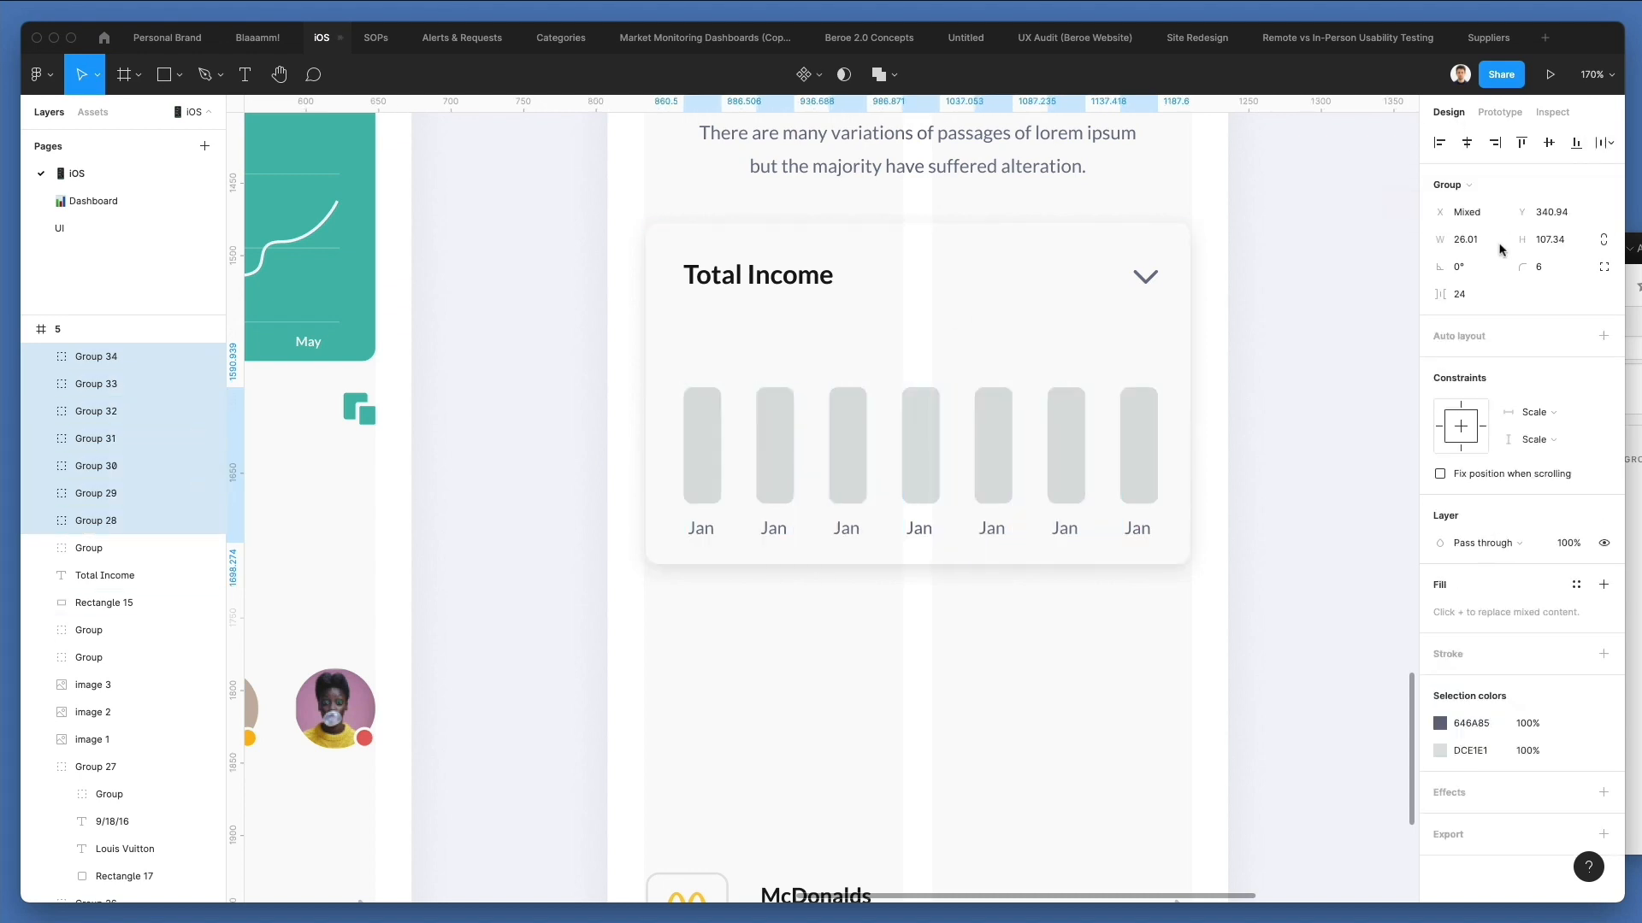
click(1218, 667)
Vary the bar heights: raise the first, fourth and seventh, stretch the third to about 135, and shorten the fifth.
double_click(702, 439)
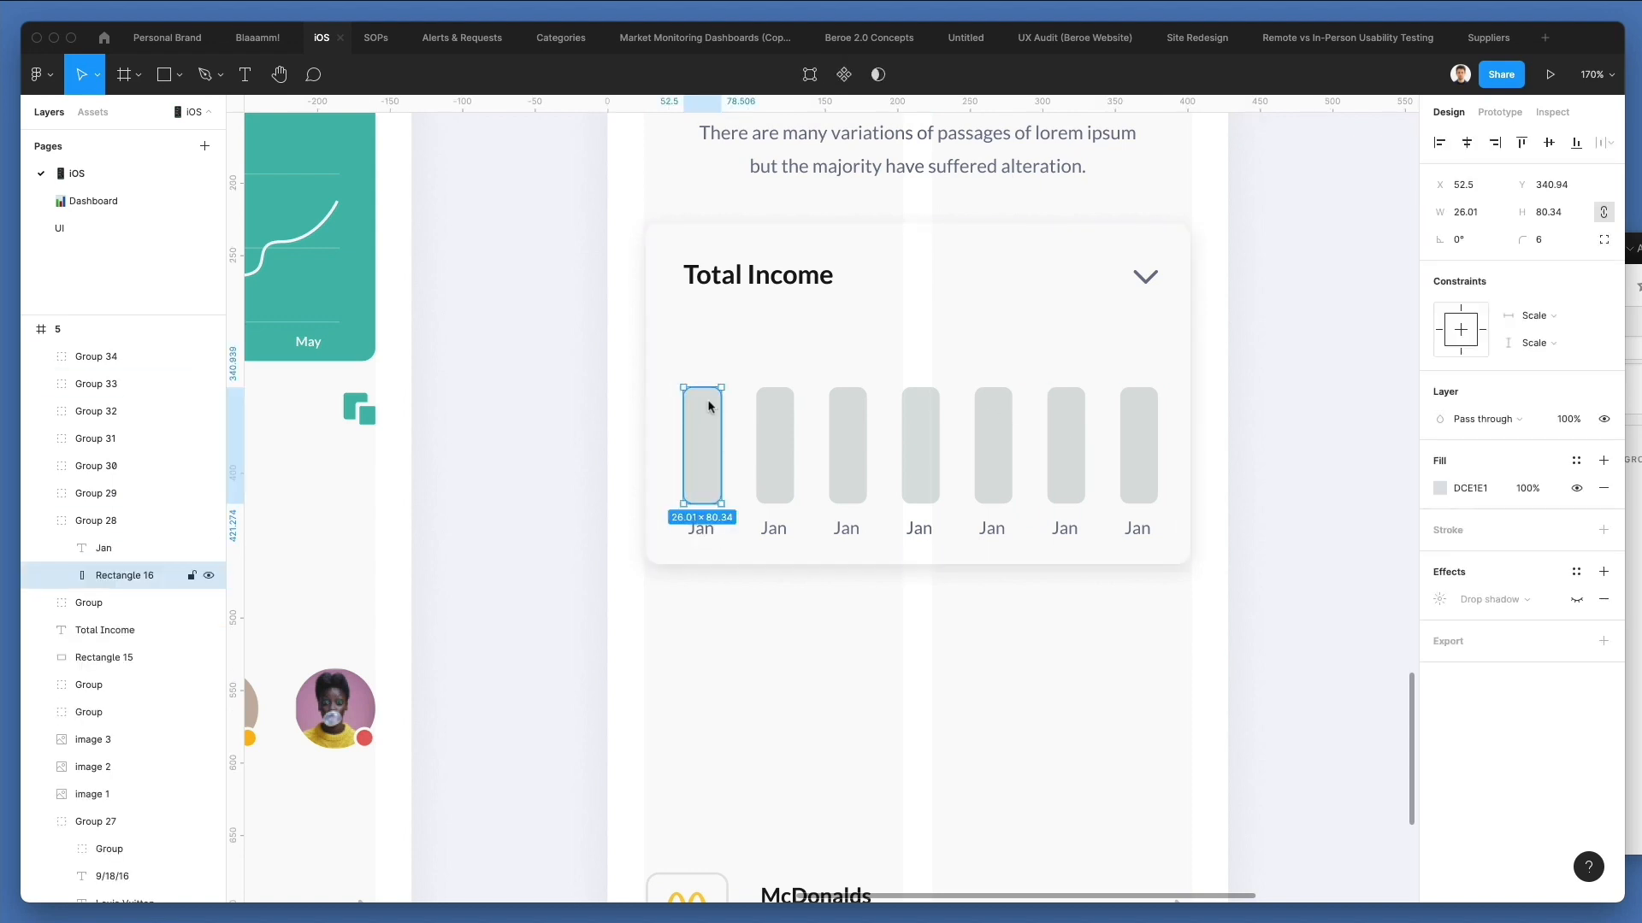
drag(709, 388, 709, 359)
double_click(860, 434)
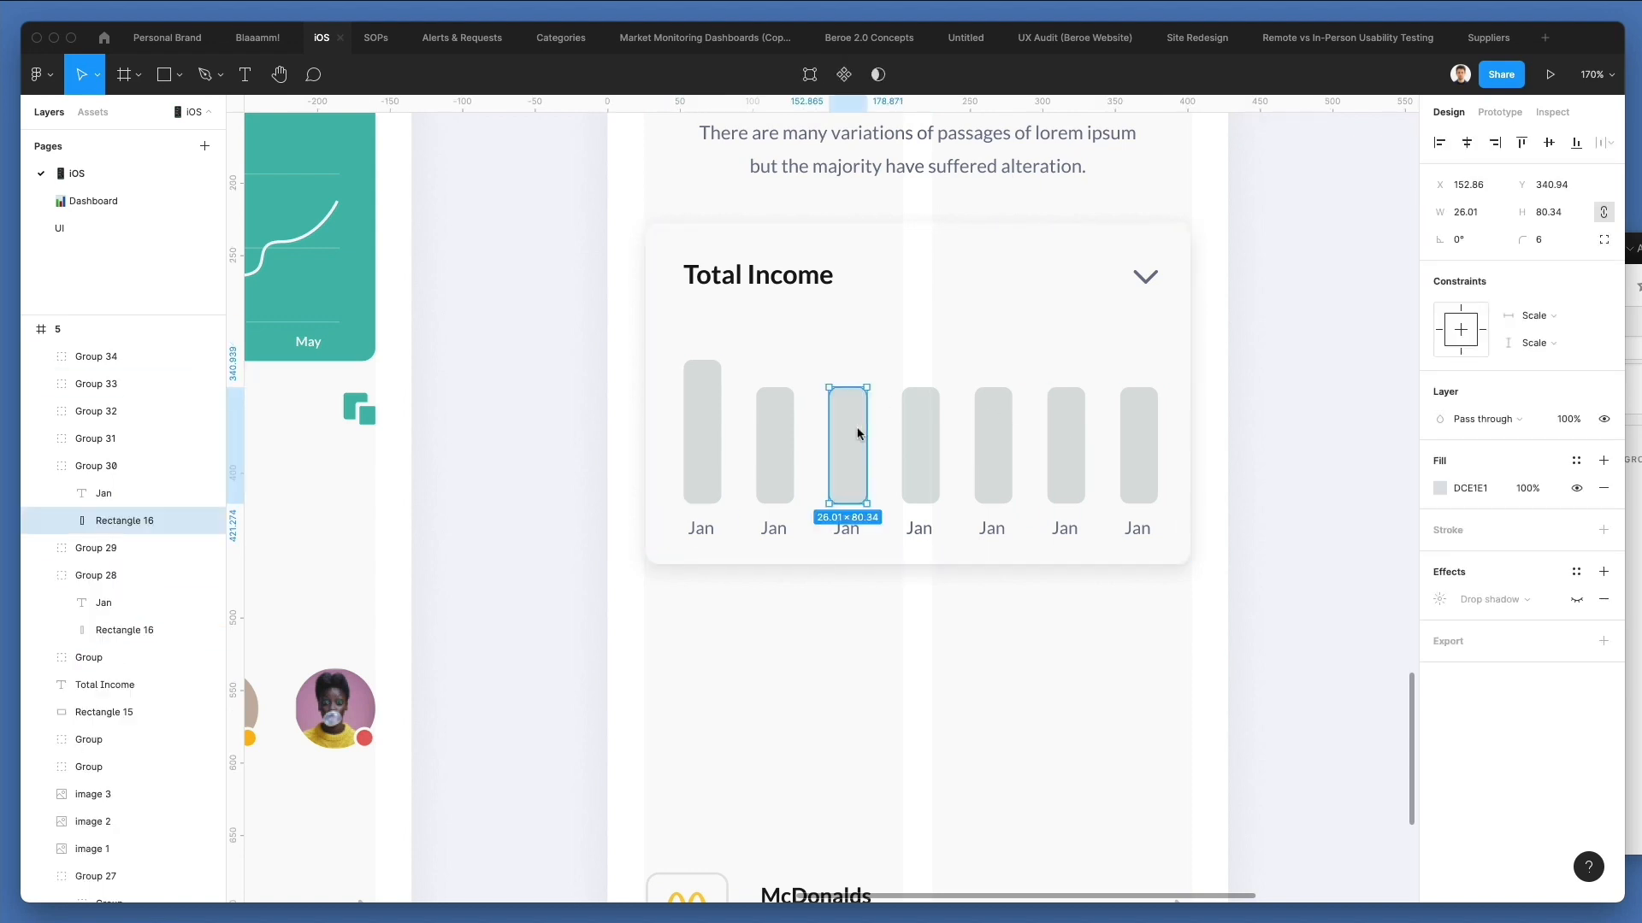
drag(847, 384, 849, 308)
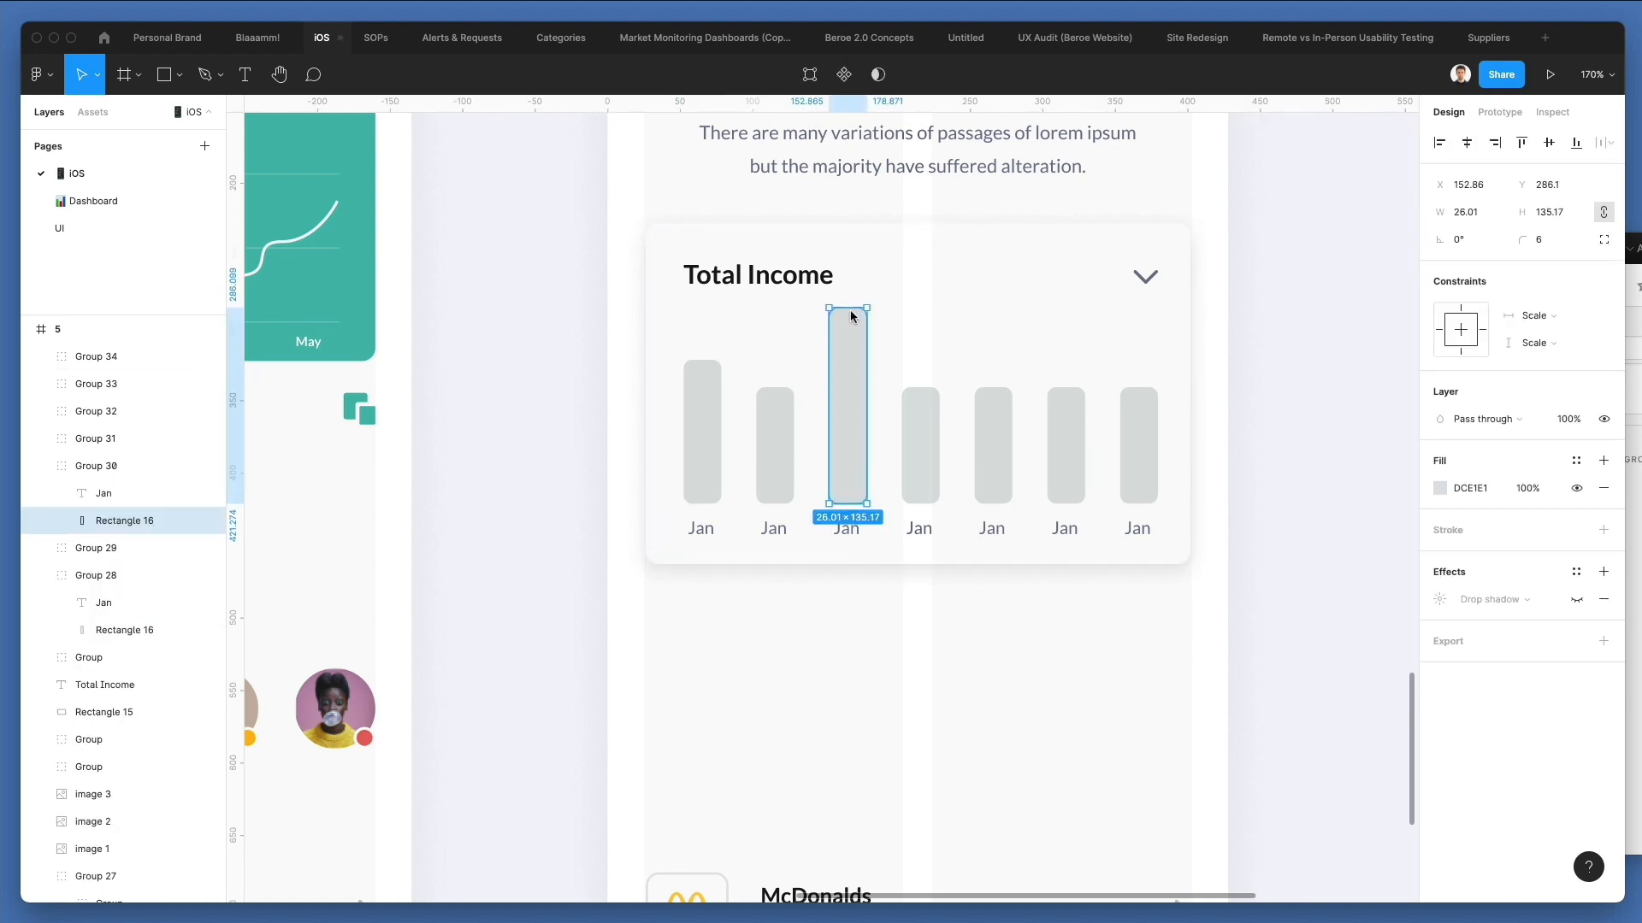
double_click(923, 444)
drag(925, 388, 997, 418)
double_click(992, 424)
double_click(1065, 418)
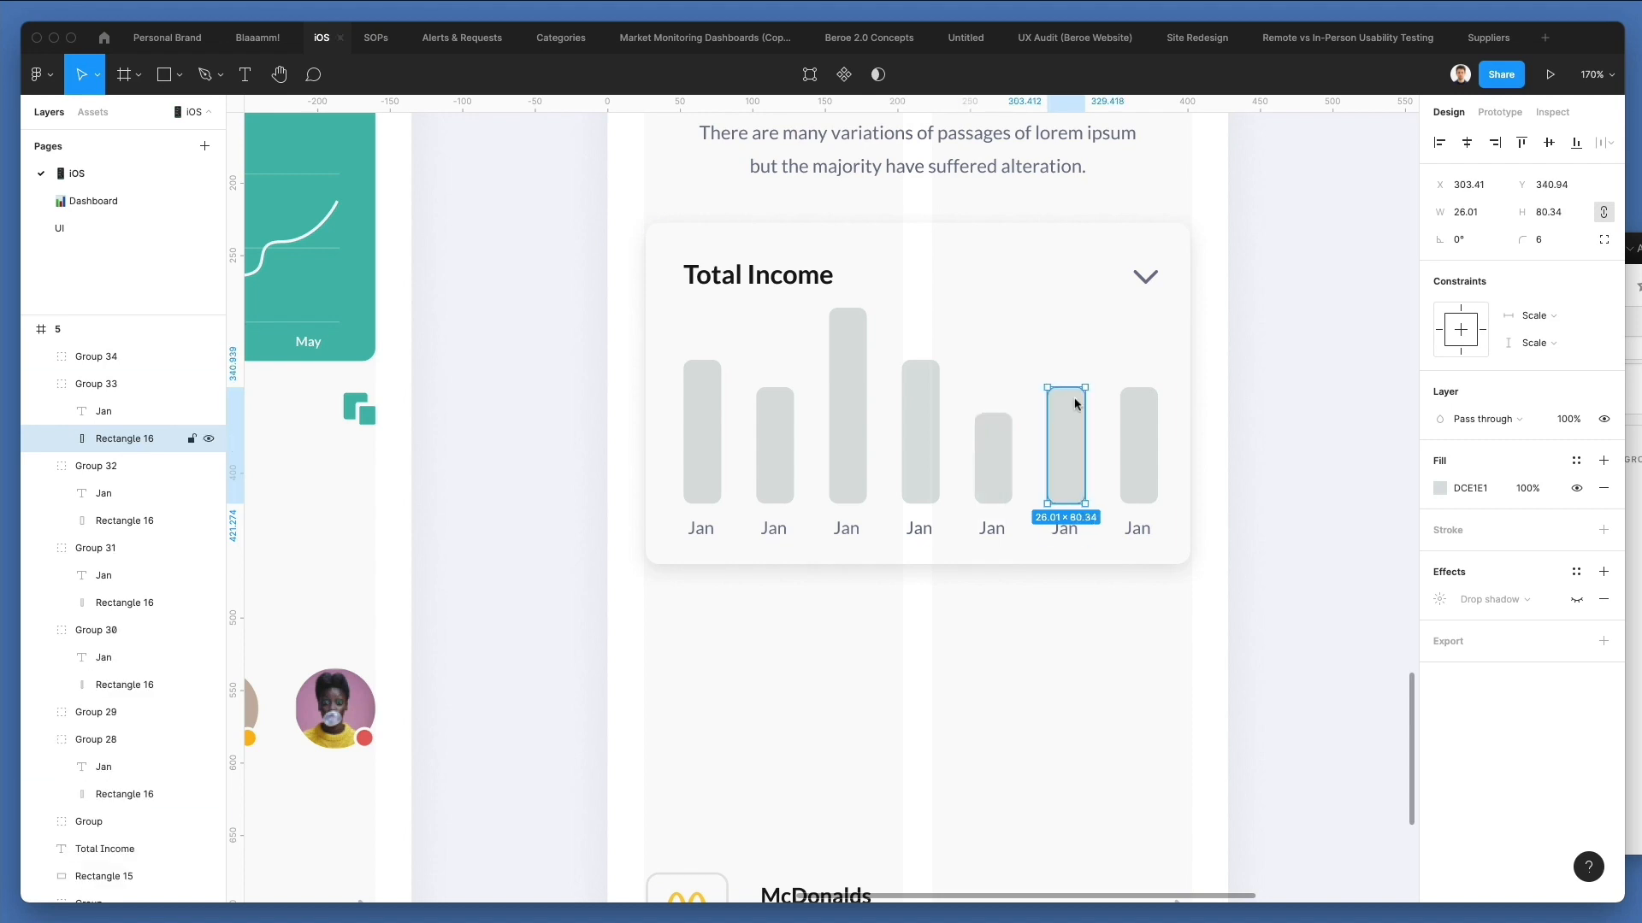
double_click(1134, 412)
drag(1139, 387, 1137, 342)
Fill the third and sixth bars with the green sampled from the Savings card.
super+click(1075, 416)
scroll(1068, 414, down, 1)
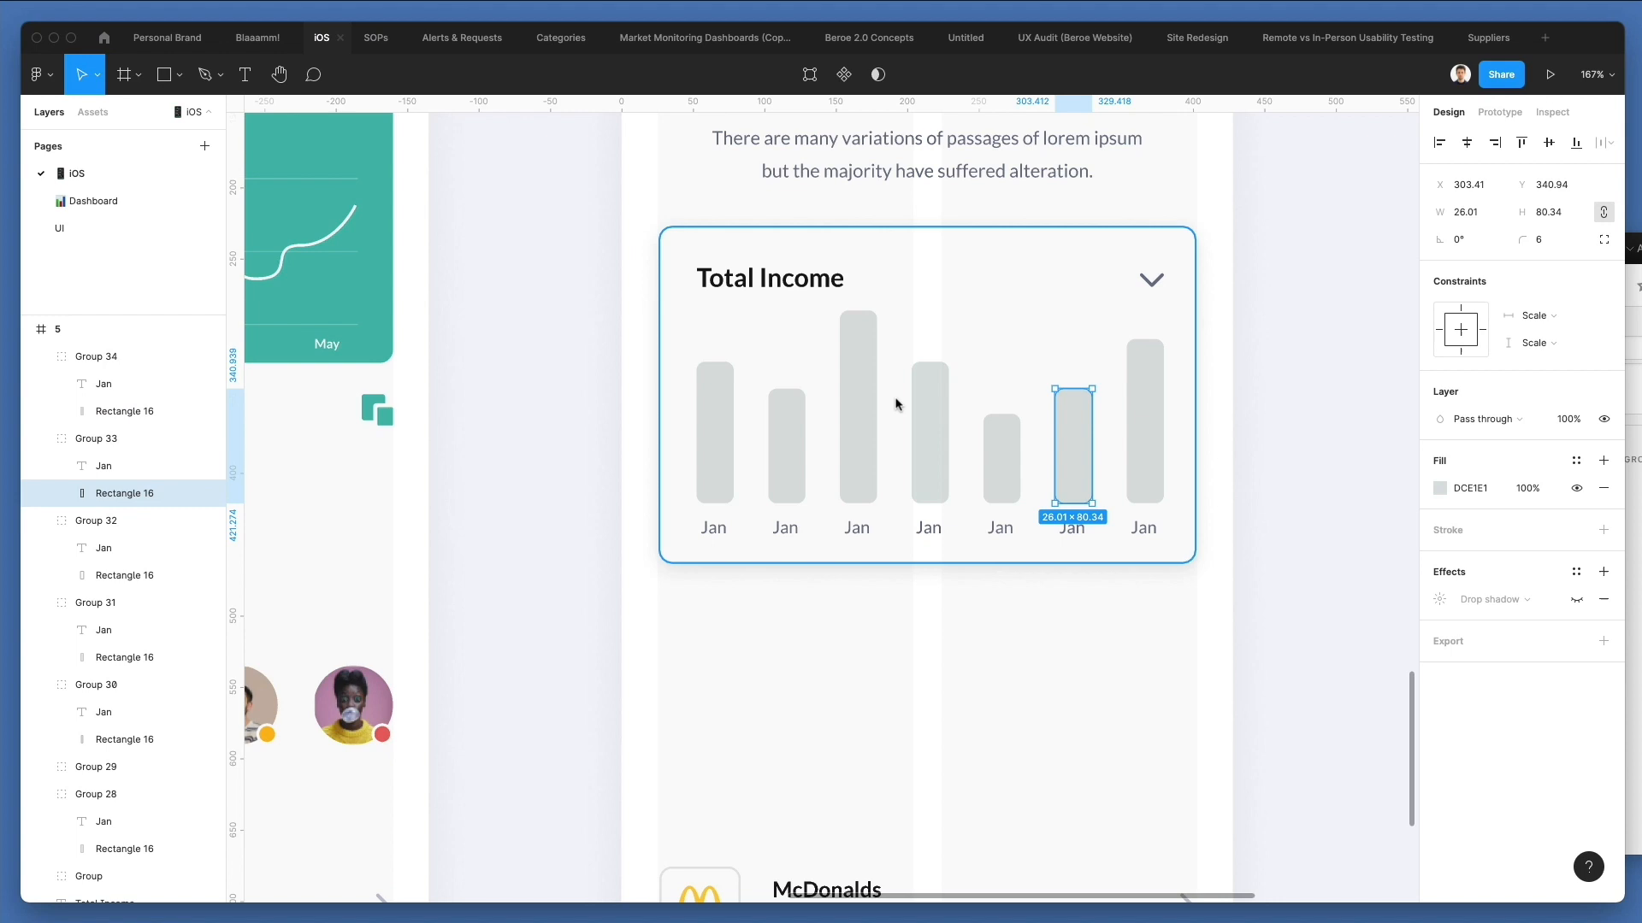
shift+super+click(857, 393)
key(i)
click(371, 301)
click(973, 686)
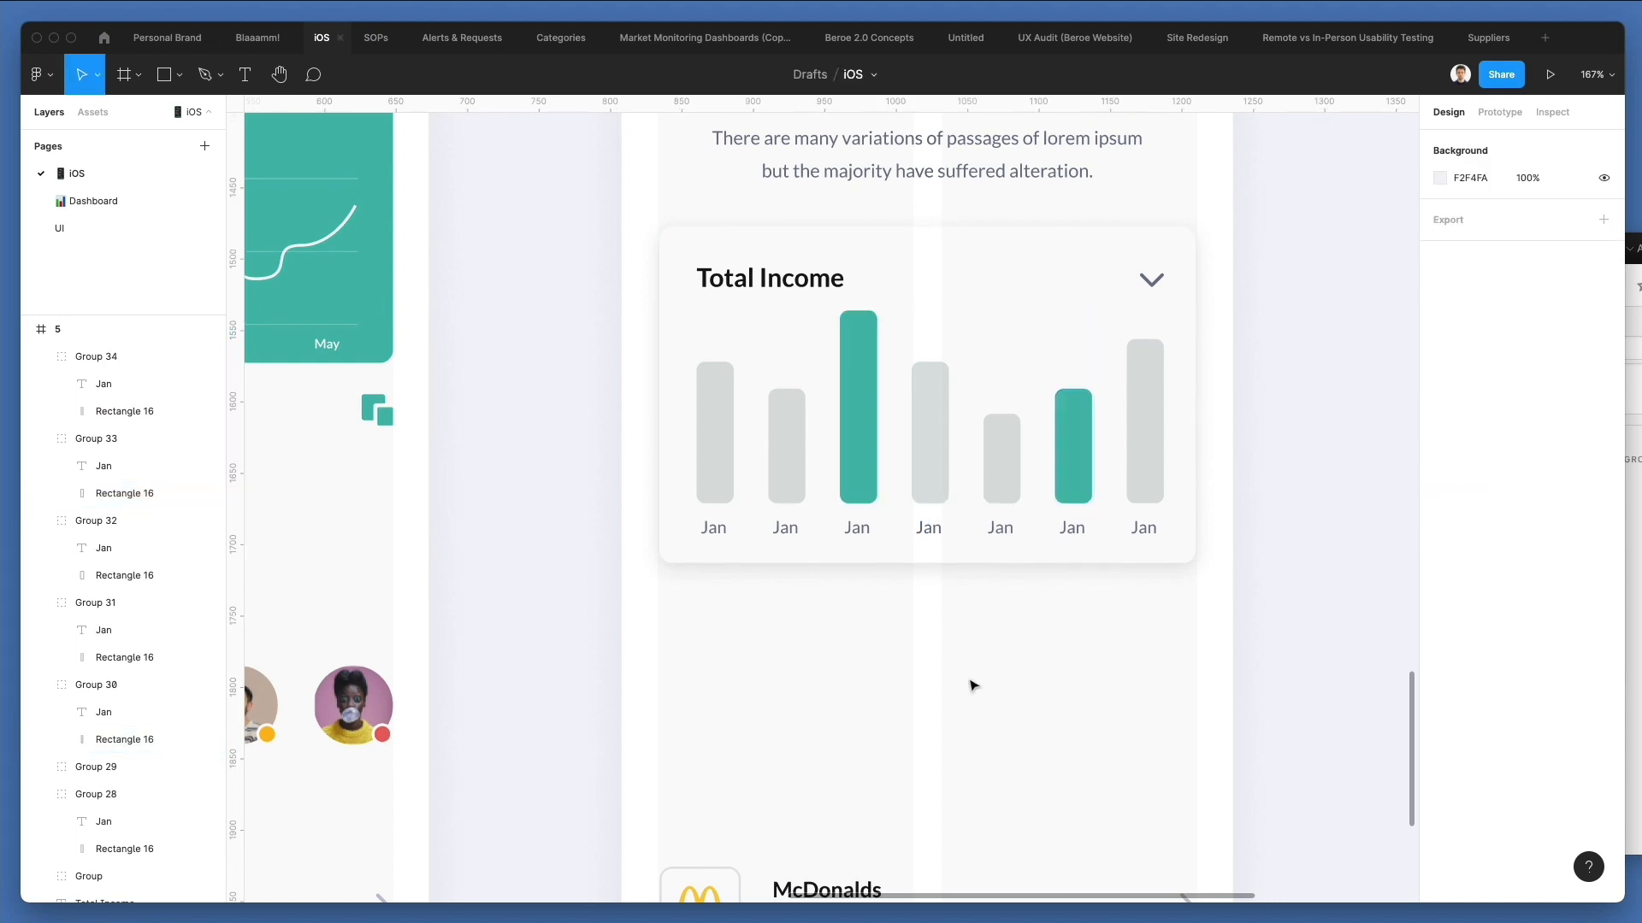
Change the labels under the second, third and fourth bars to Feb, Mar and Apr.
super+click(786, 535)
scroll(799, 535, down, 1)
double_click(798, 535)
text(Fe)
double_click(856, 532)
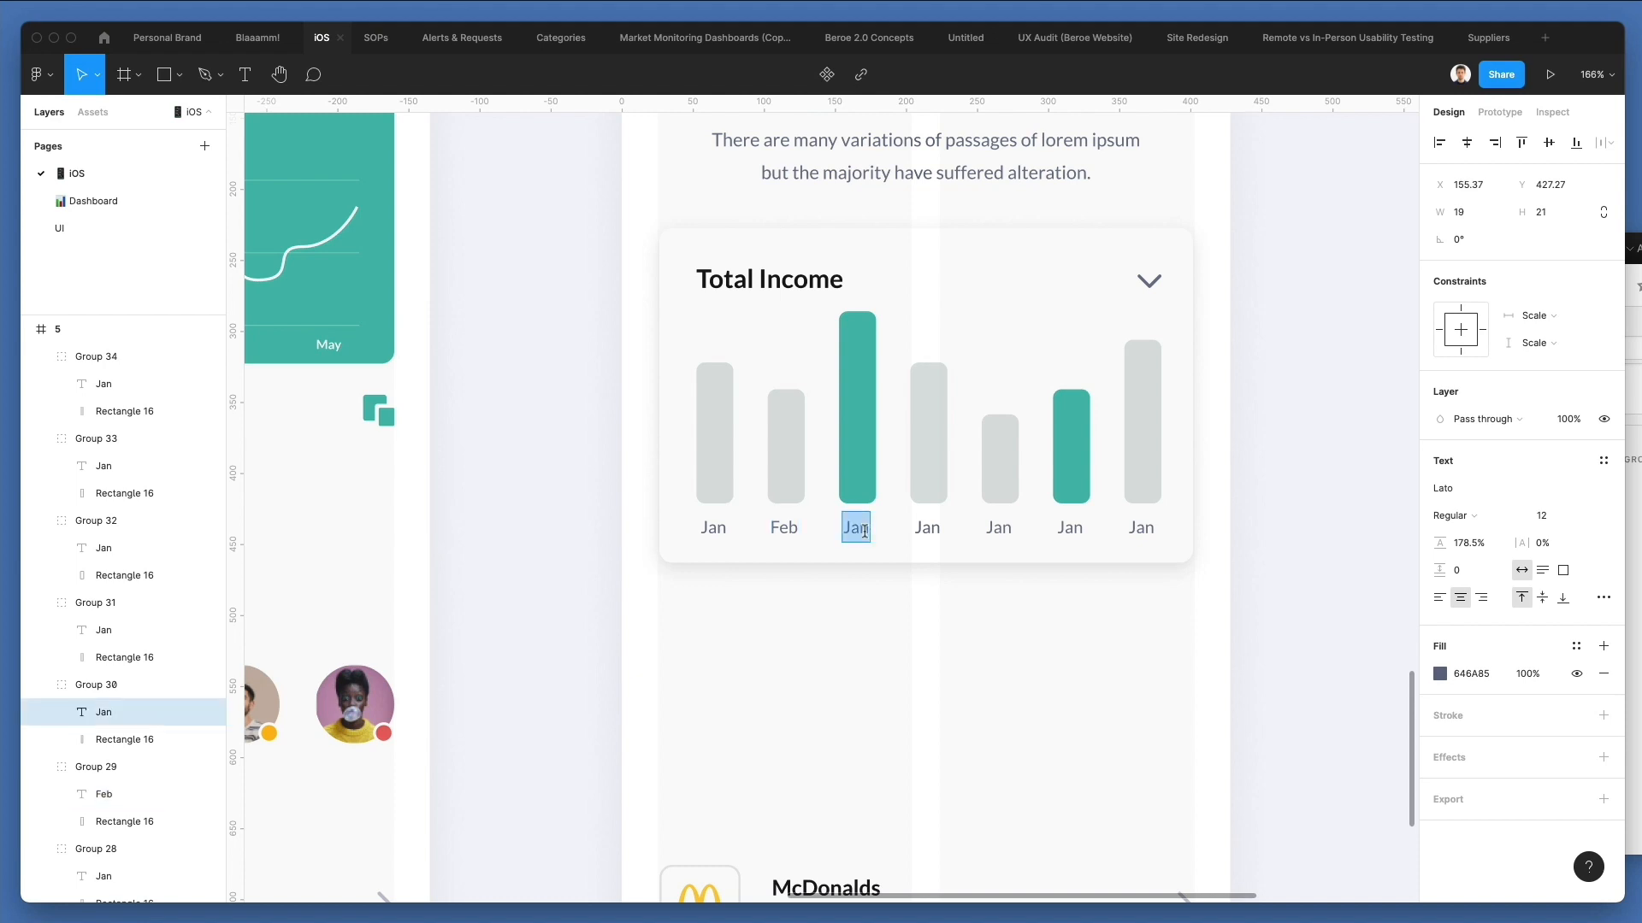
text(N)
key(XF86AudioRaiseVolume)
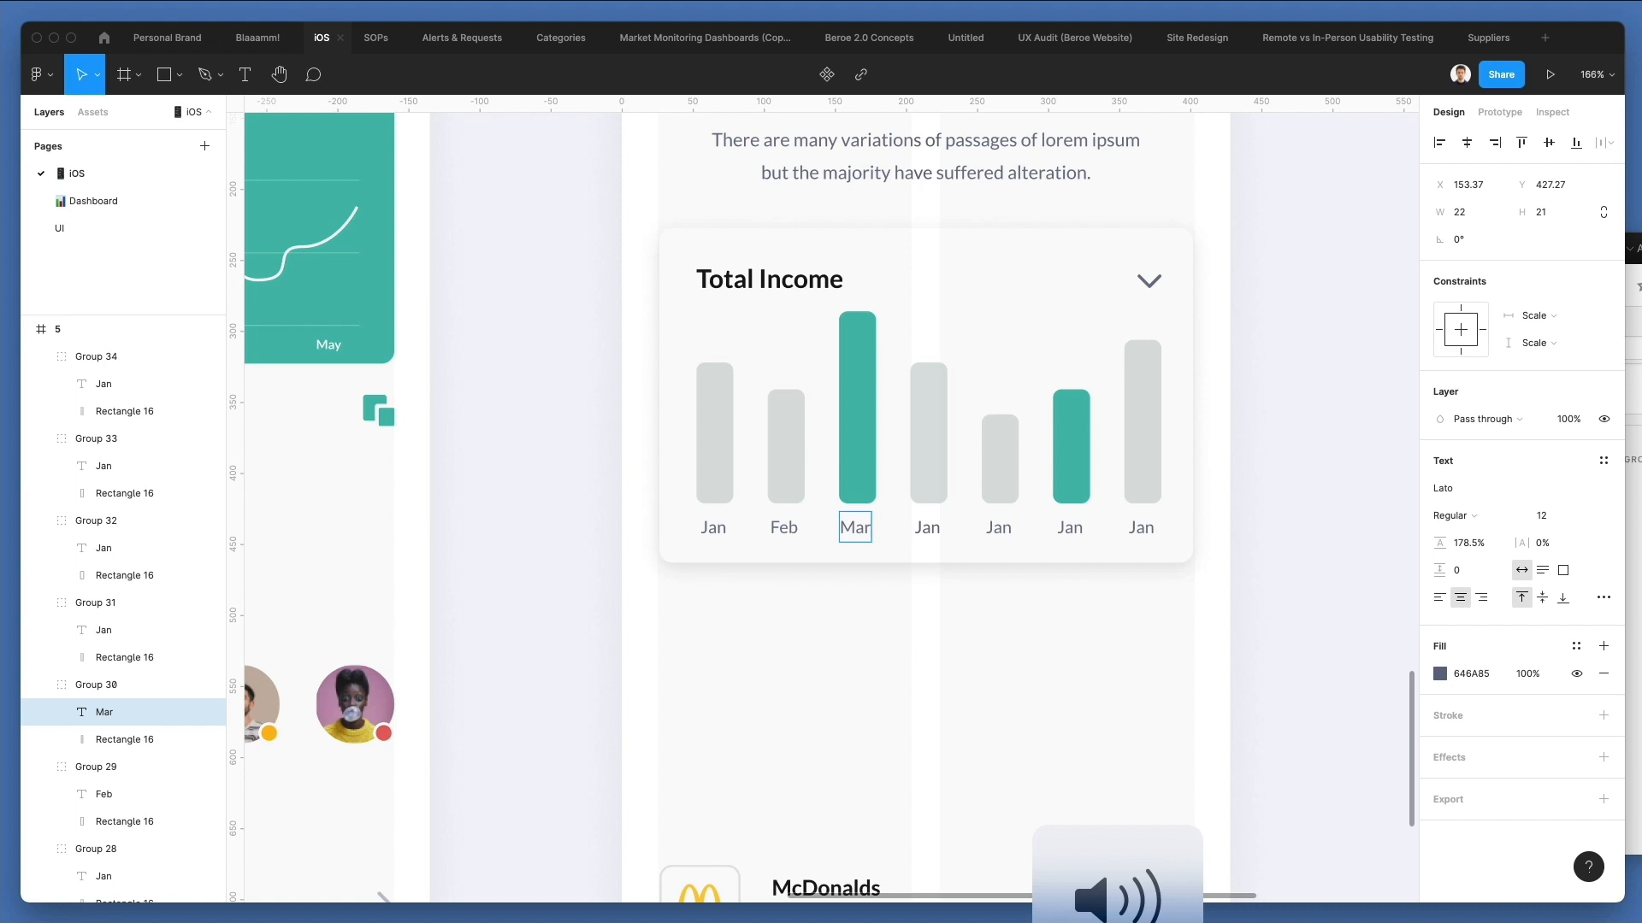
double_click(927, 527)
text(Apr)
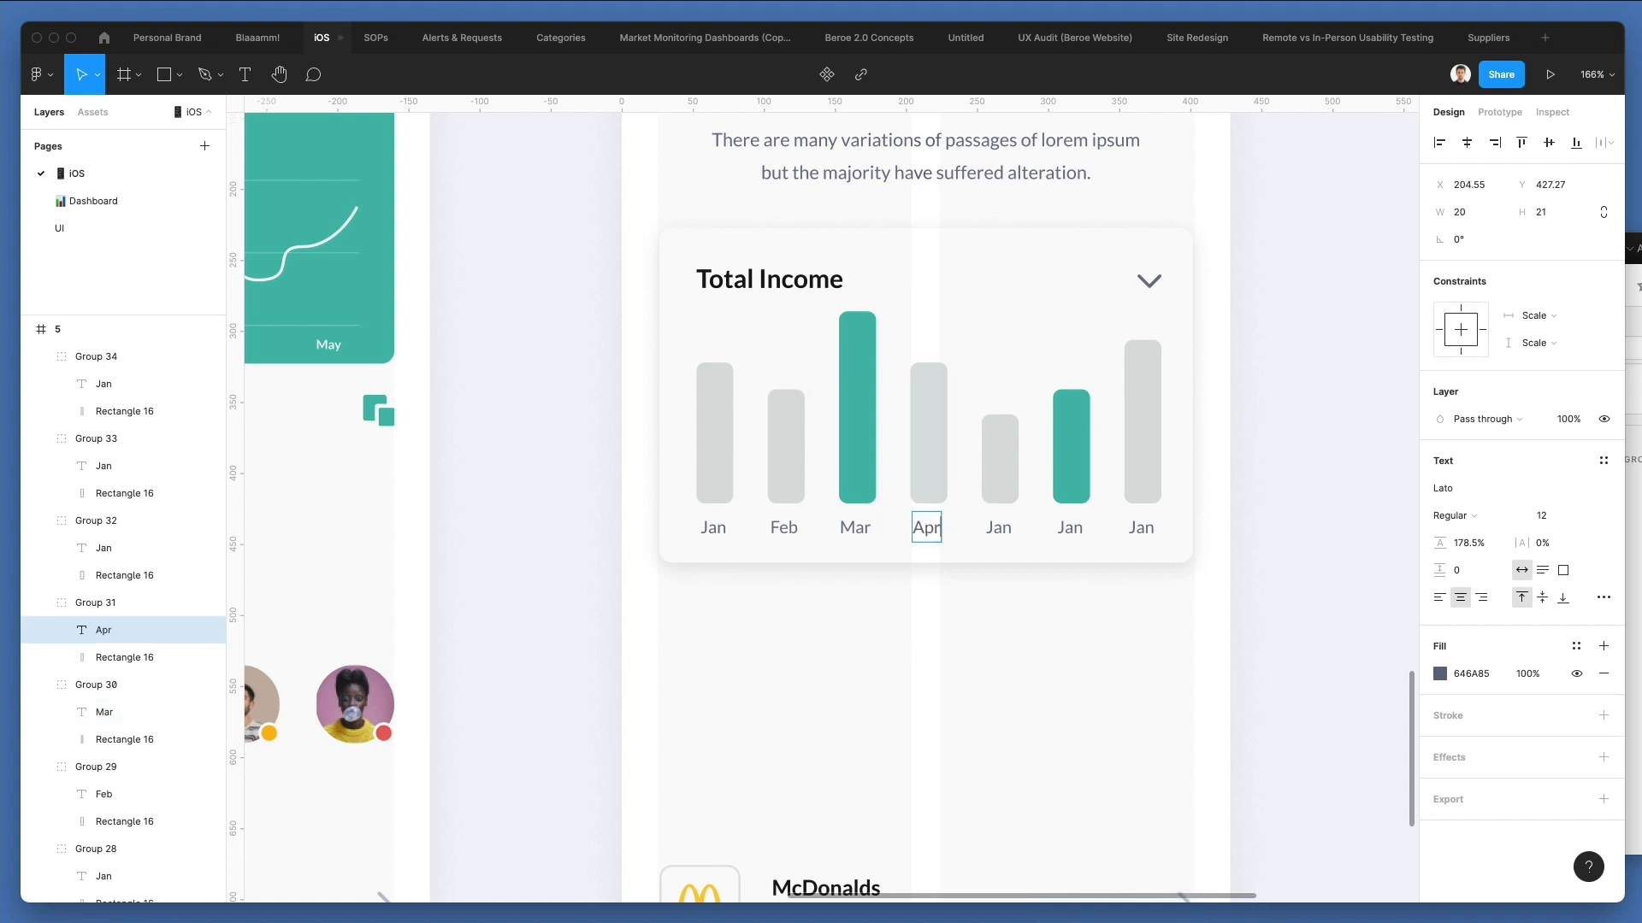
Change the labels under the fifth, sixth and seventh bars to May, Jun and Jul.
double_click(1003, 529)
text(May)
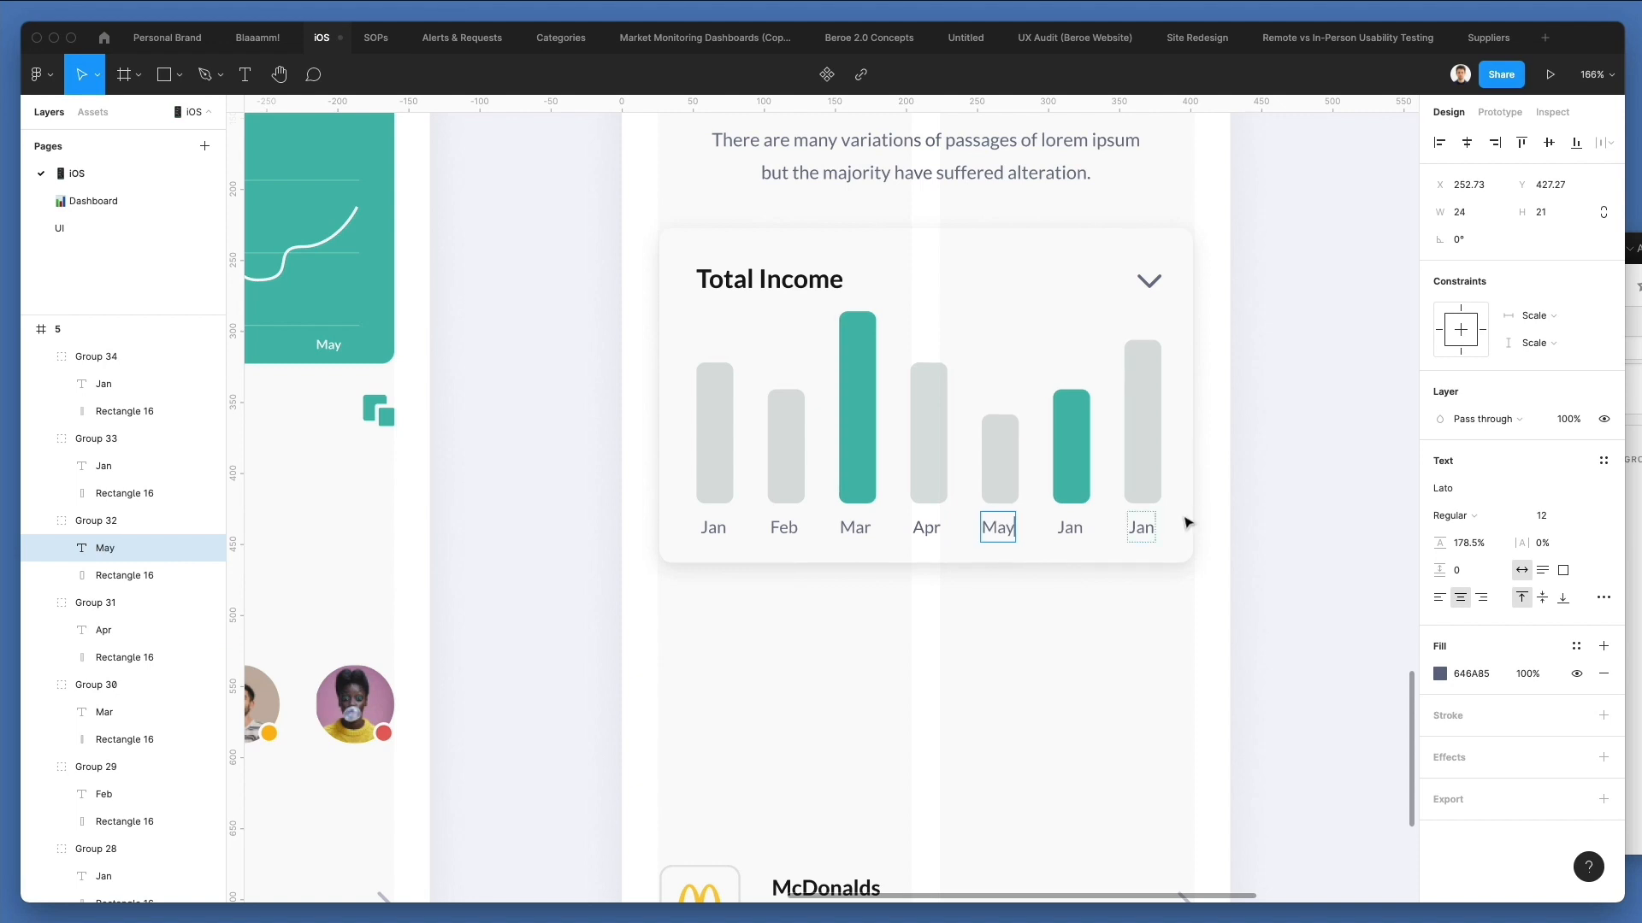
double_click(1063, 524)
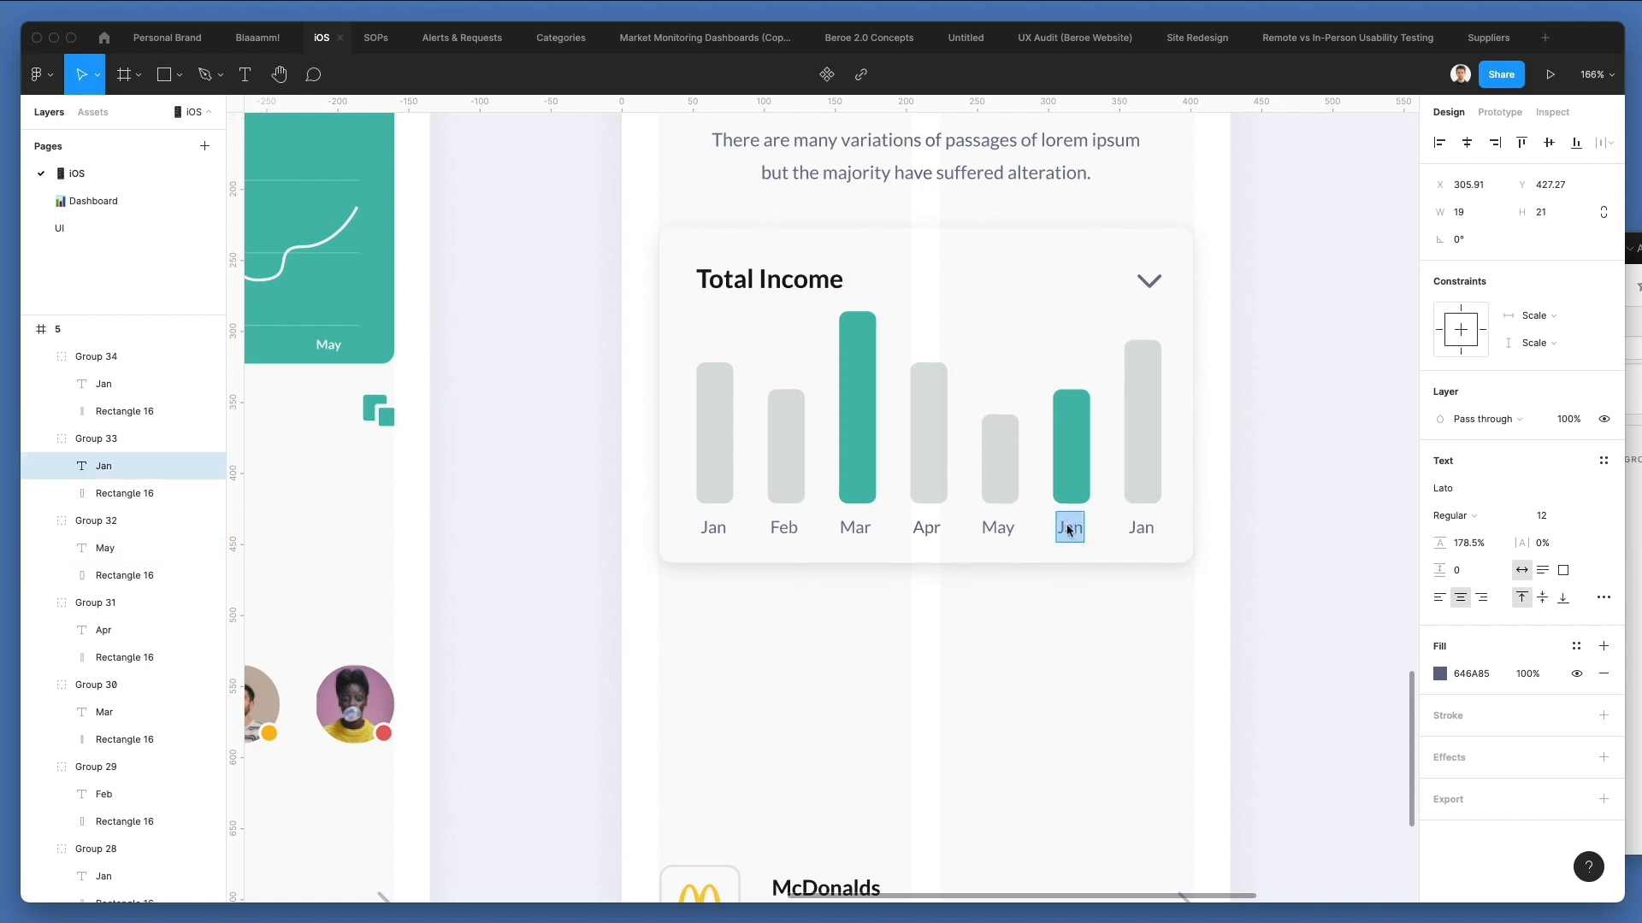
text(Ju)
double_click(1147, 528)
text(J)
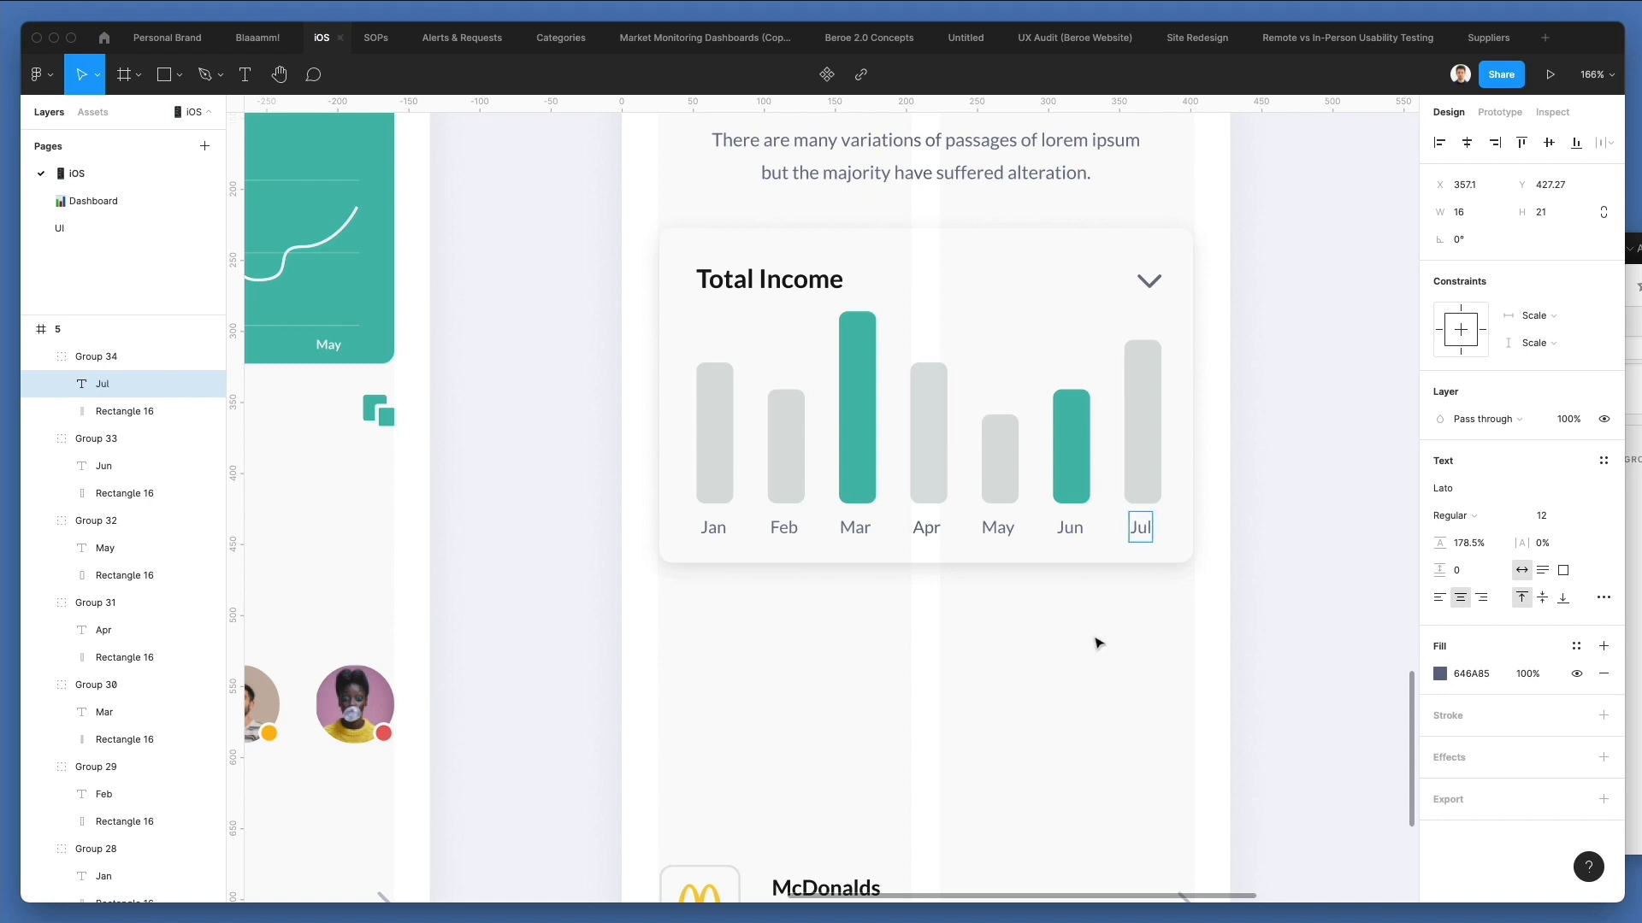
click(1097, 642)
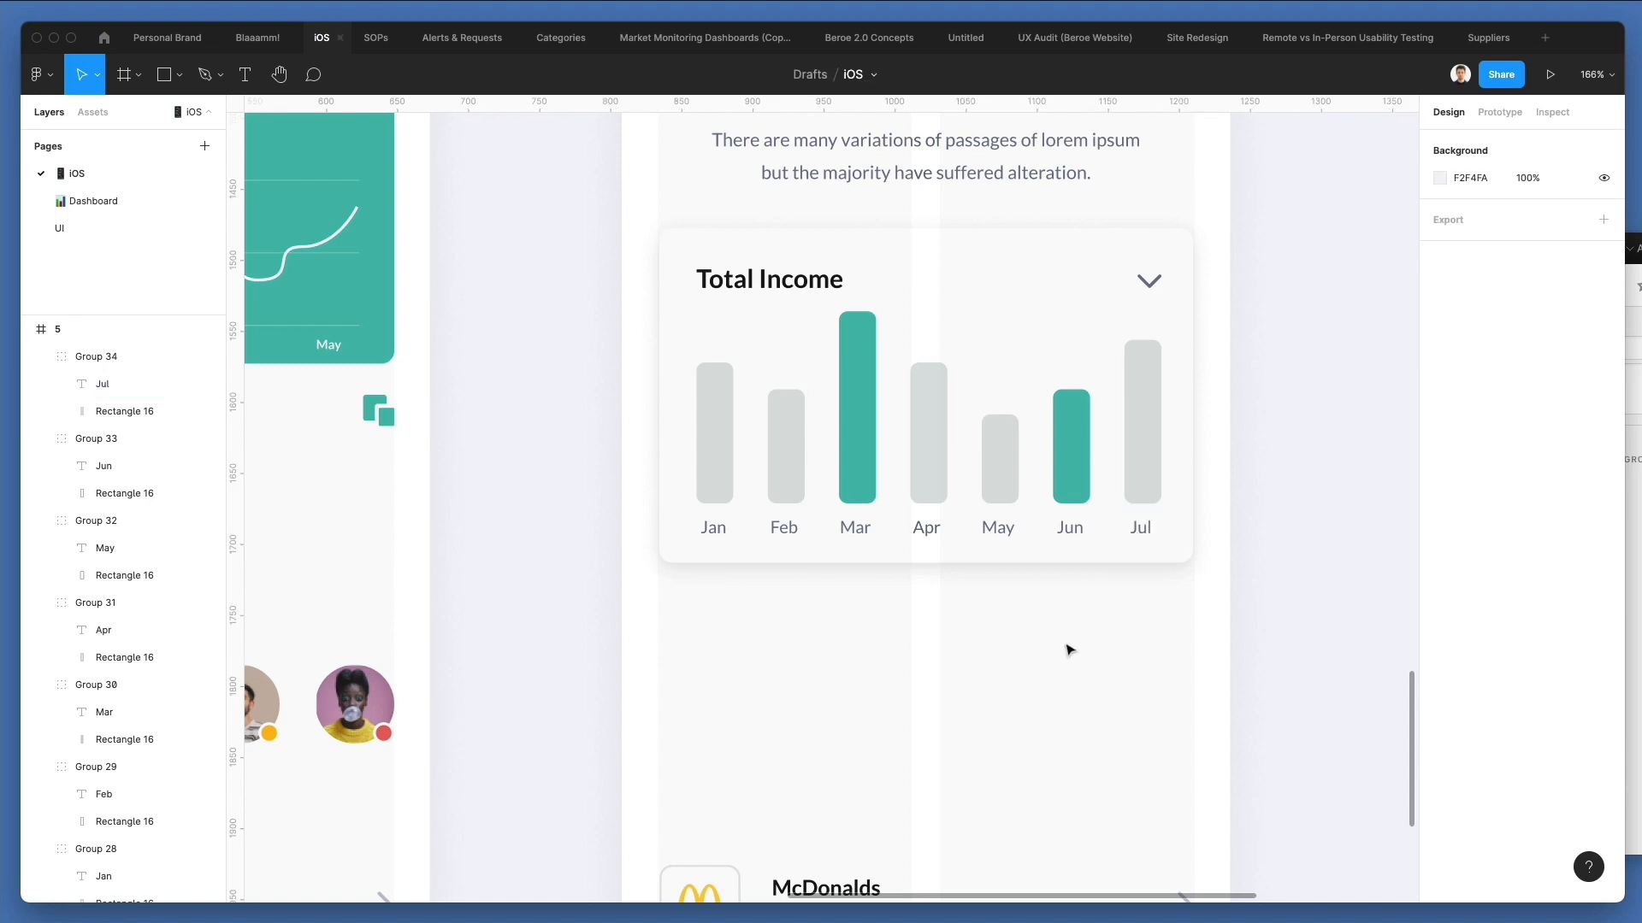
Move all seven bars with their month labels down by 17 inside the Total Income card.
click(656, 343)
drag(638, 336, 1241, 613)
drag(1185, 456, 1184, 456)
key(shift+Down)
key(shift+Down)
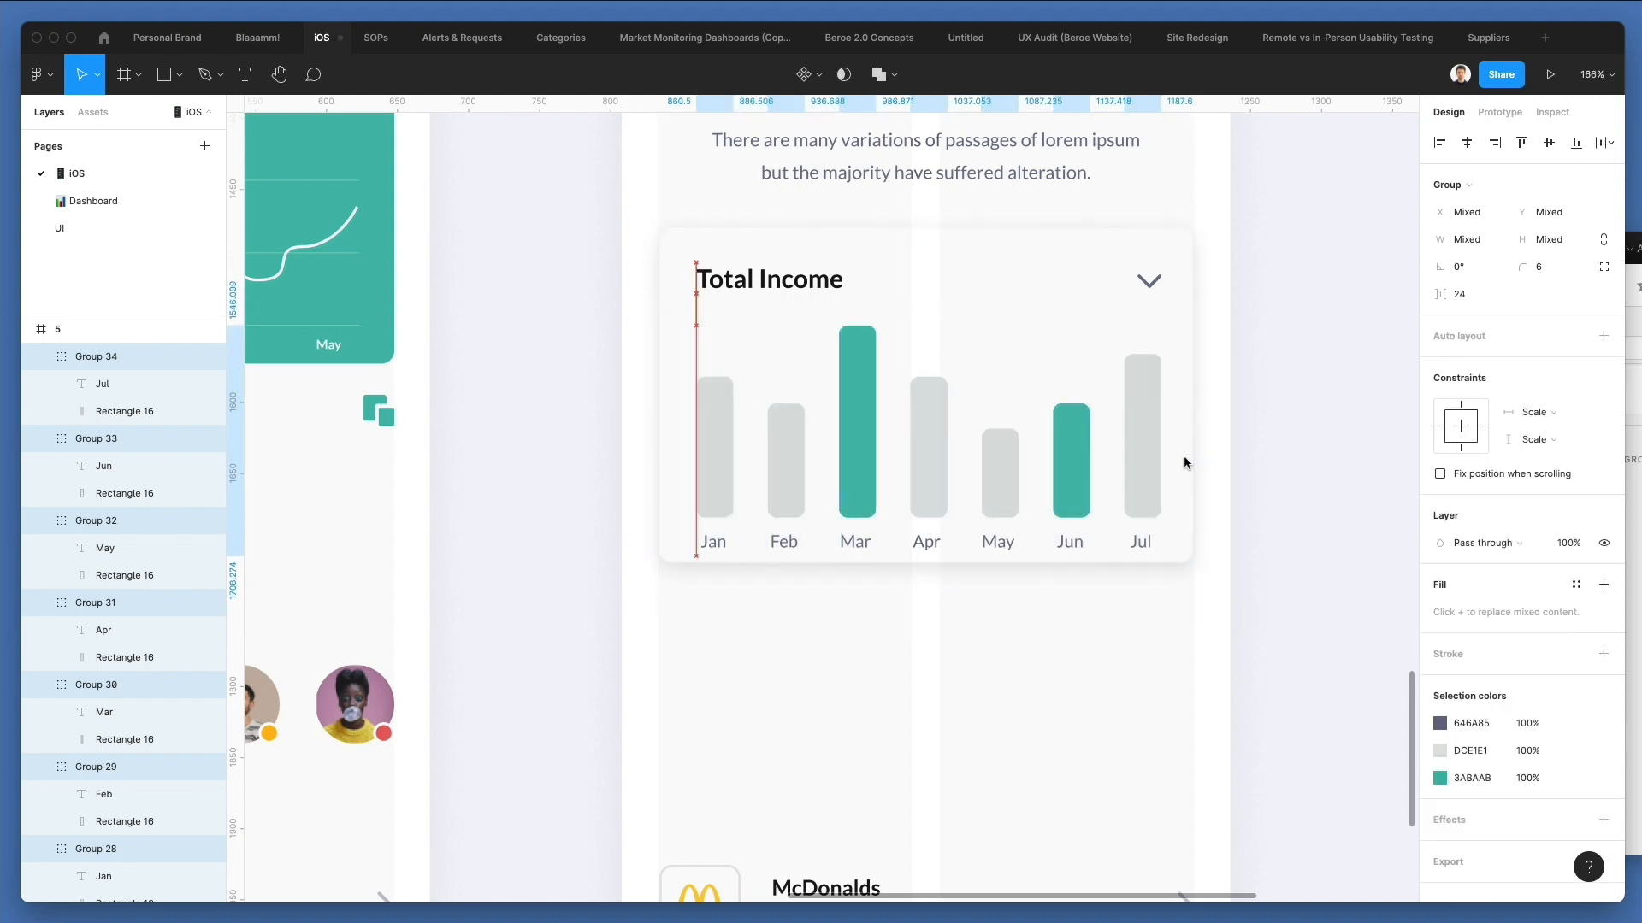
key(Up)
key(Up)
key(Up)
Extend the Total Income card's background downward to a height of about 251.
click(1183, 454)
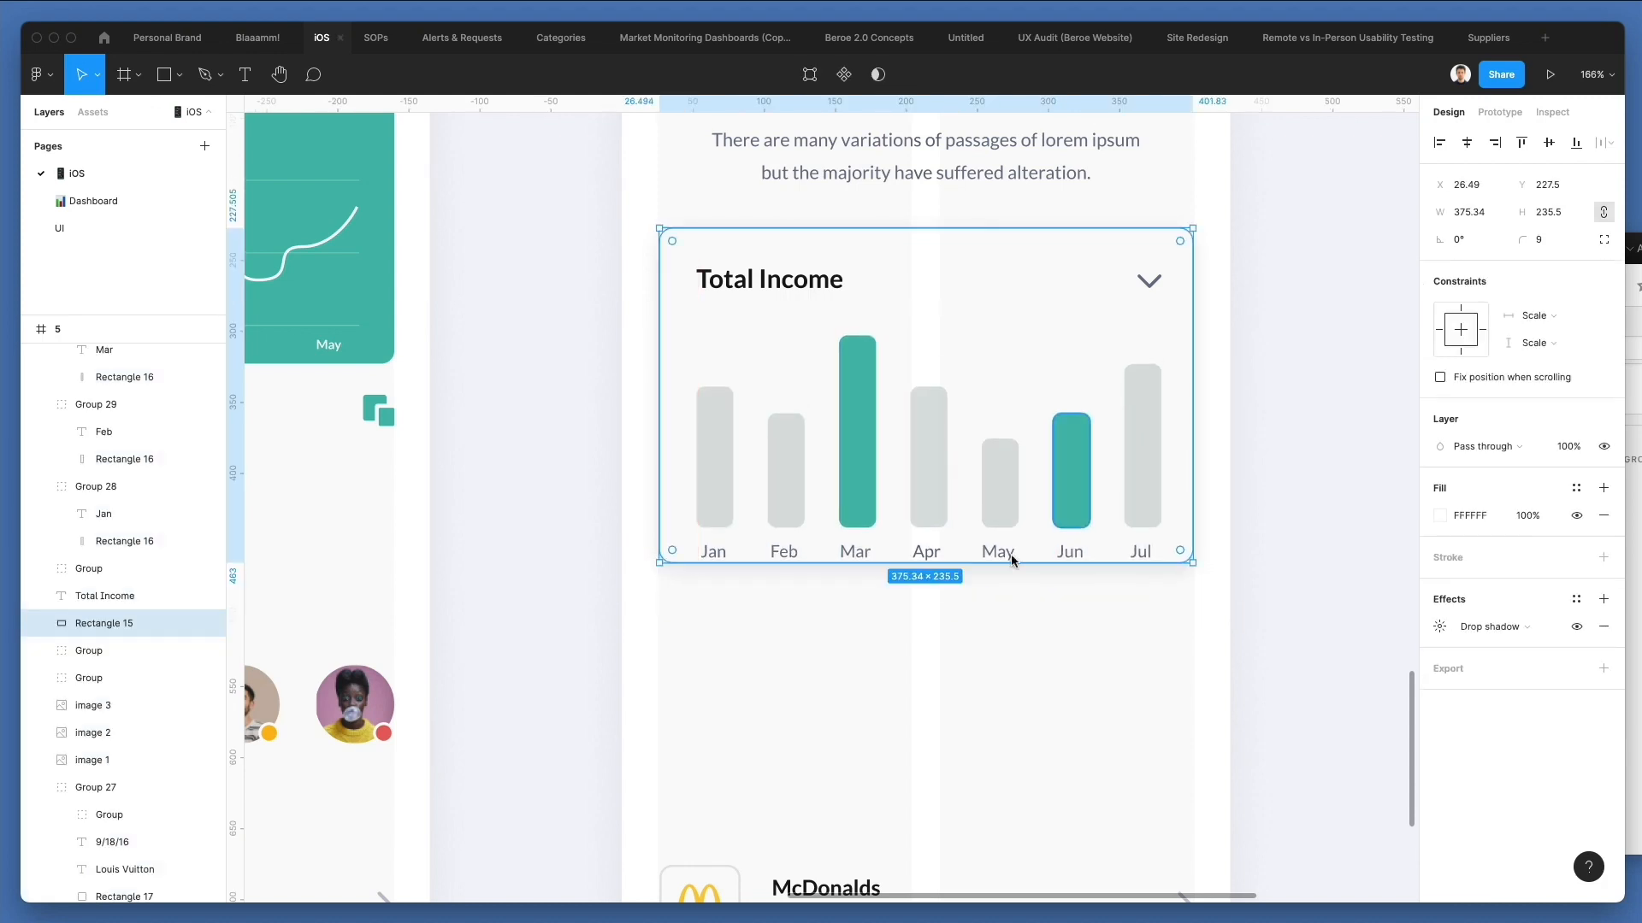
drag(938, 561, 938, 586)
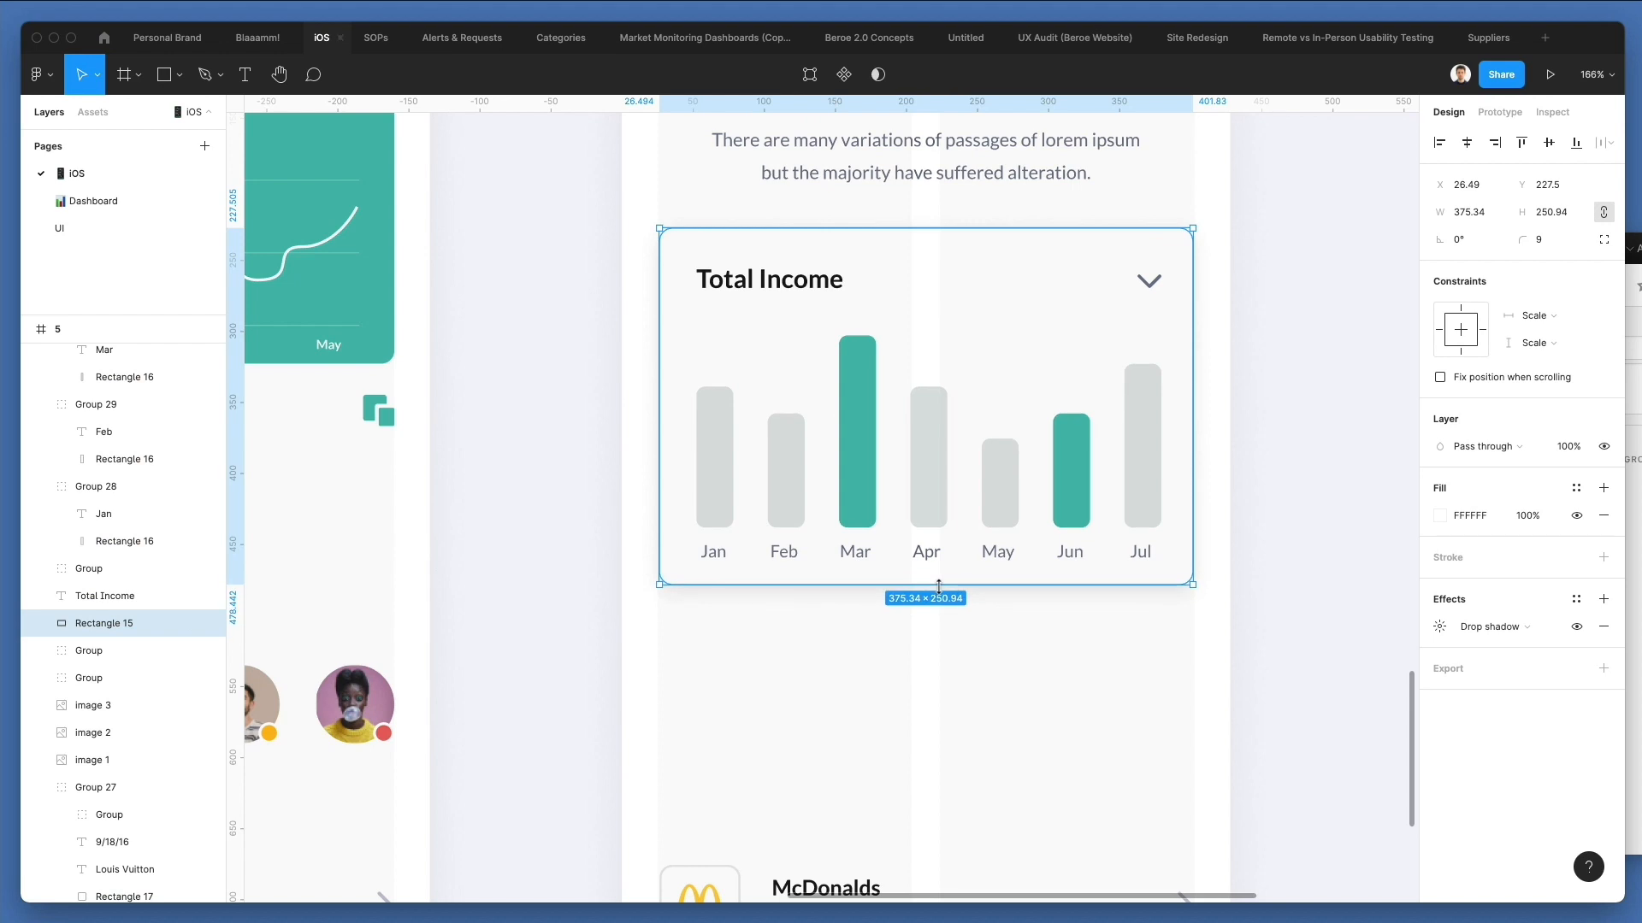
drag(938, 586, 939, 587)
click(641, 745)
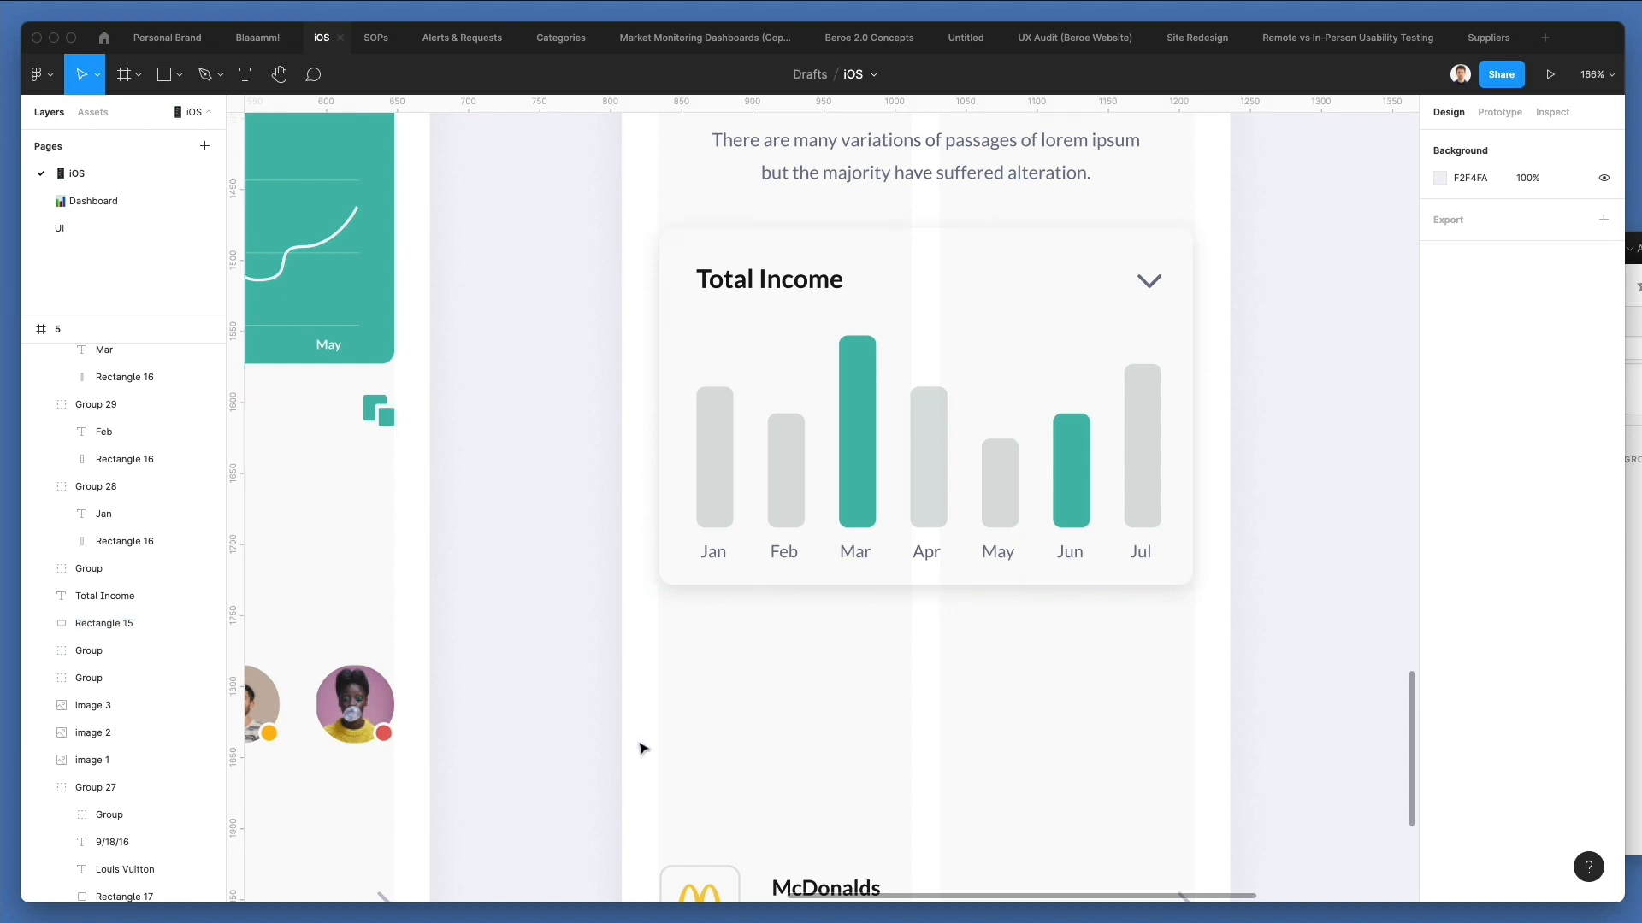
Duplicate the Total Income heading below the card, near the screen's left margin at about X 25, Y 508.
scroll(638, 739, down, 2)
scroll(637, 745, down, 2)
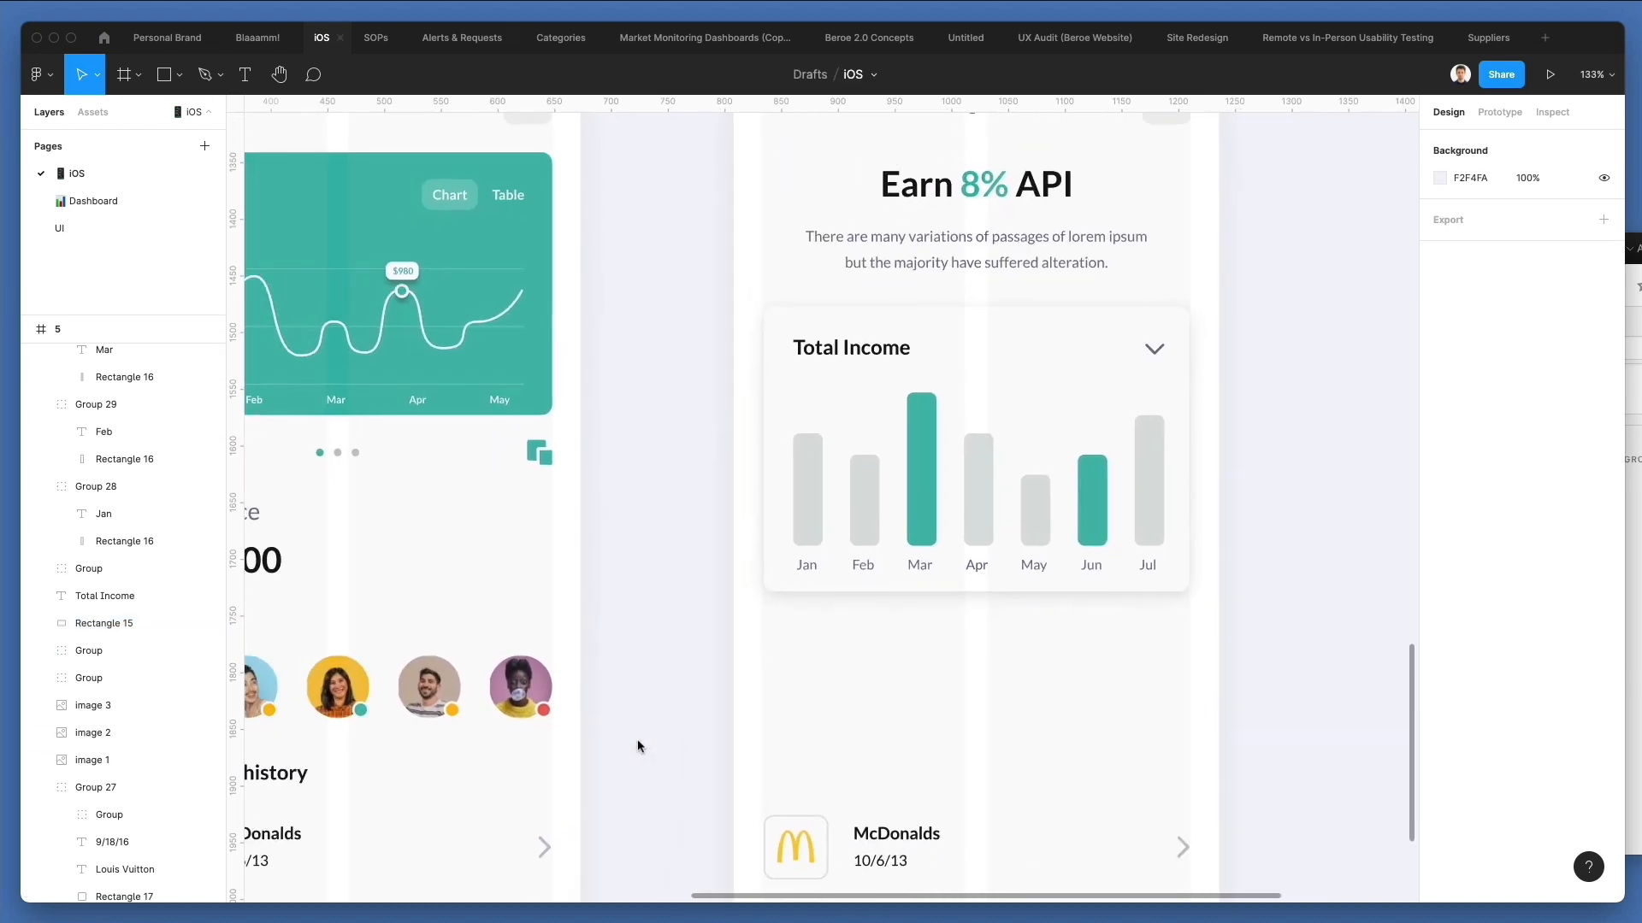
scroll(638, 745, up, 1)
scroll(638, 745, down, 1)
scroll(638, 746, right, 1)
scroll(638, 745, left, 2)
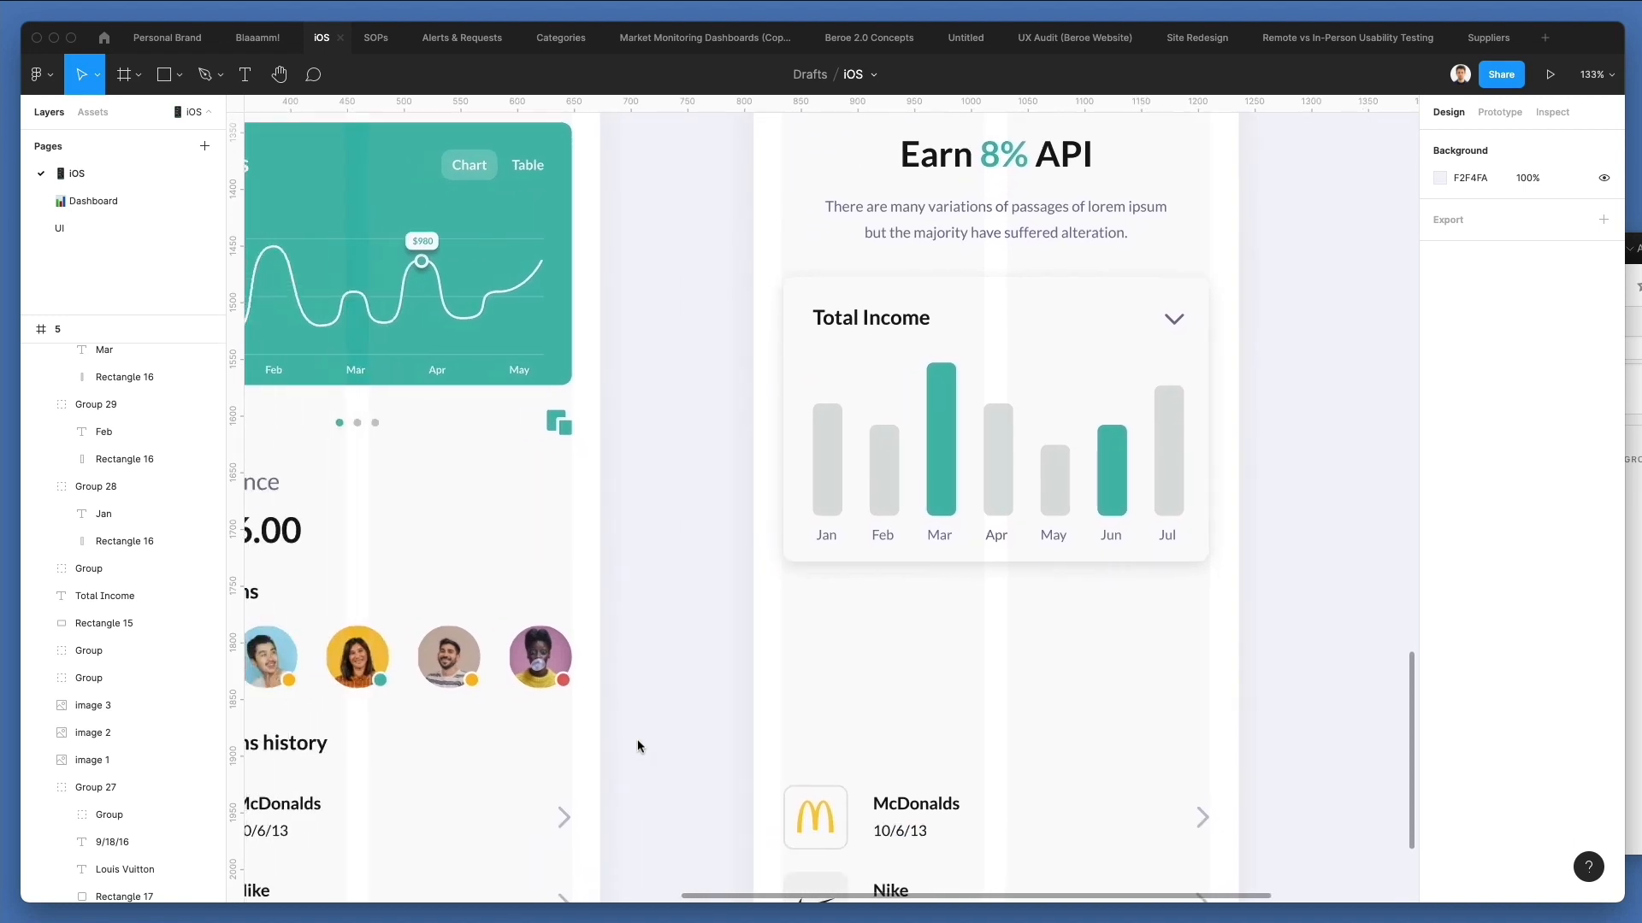
scroll(638, 746, up, 1)
scroll(638, 745, right, 1)
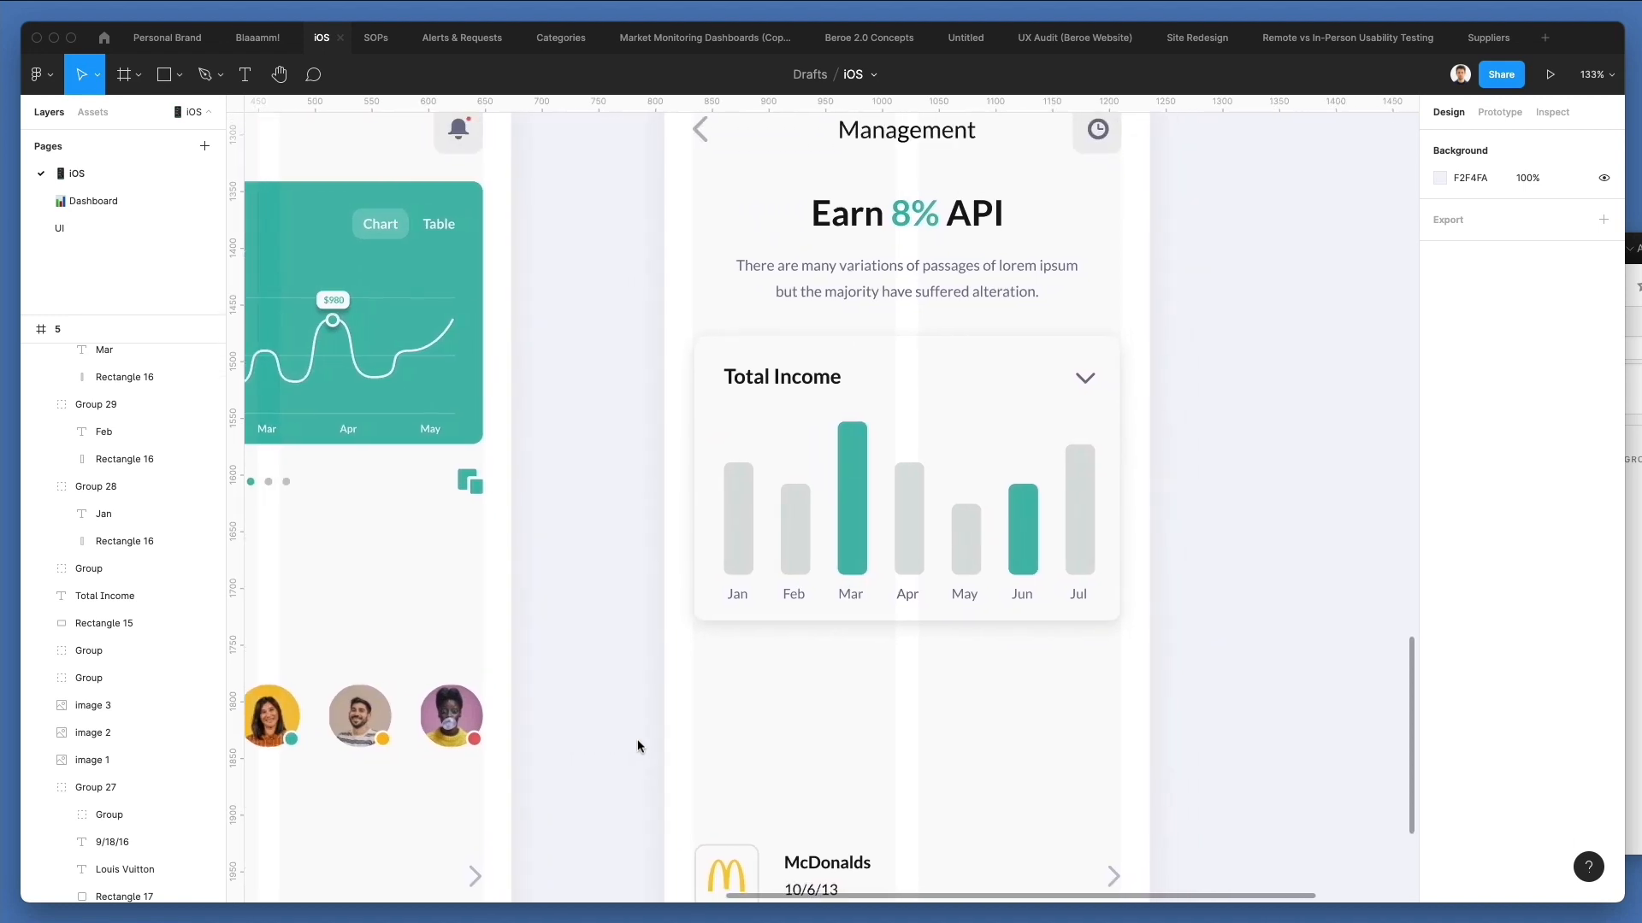
scroll(635, 744, down, 2)
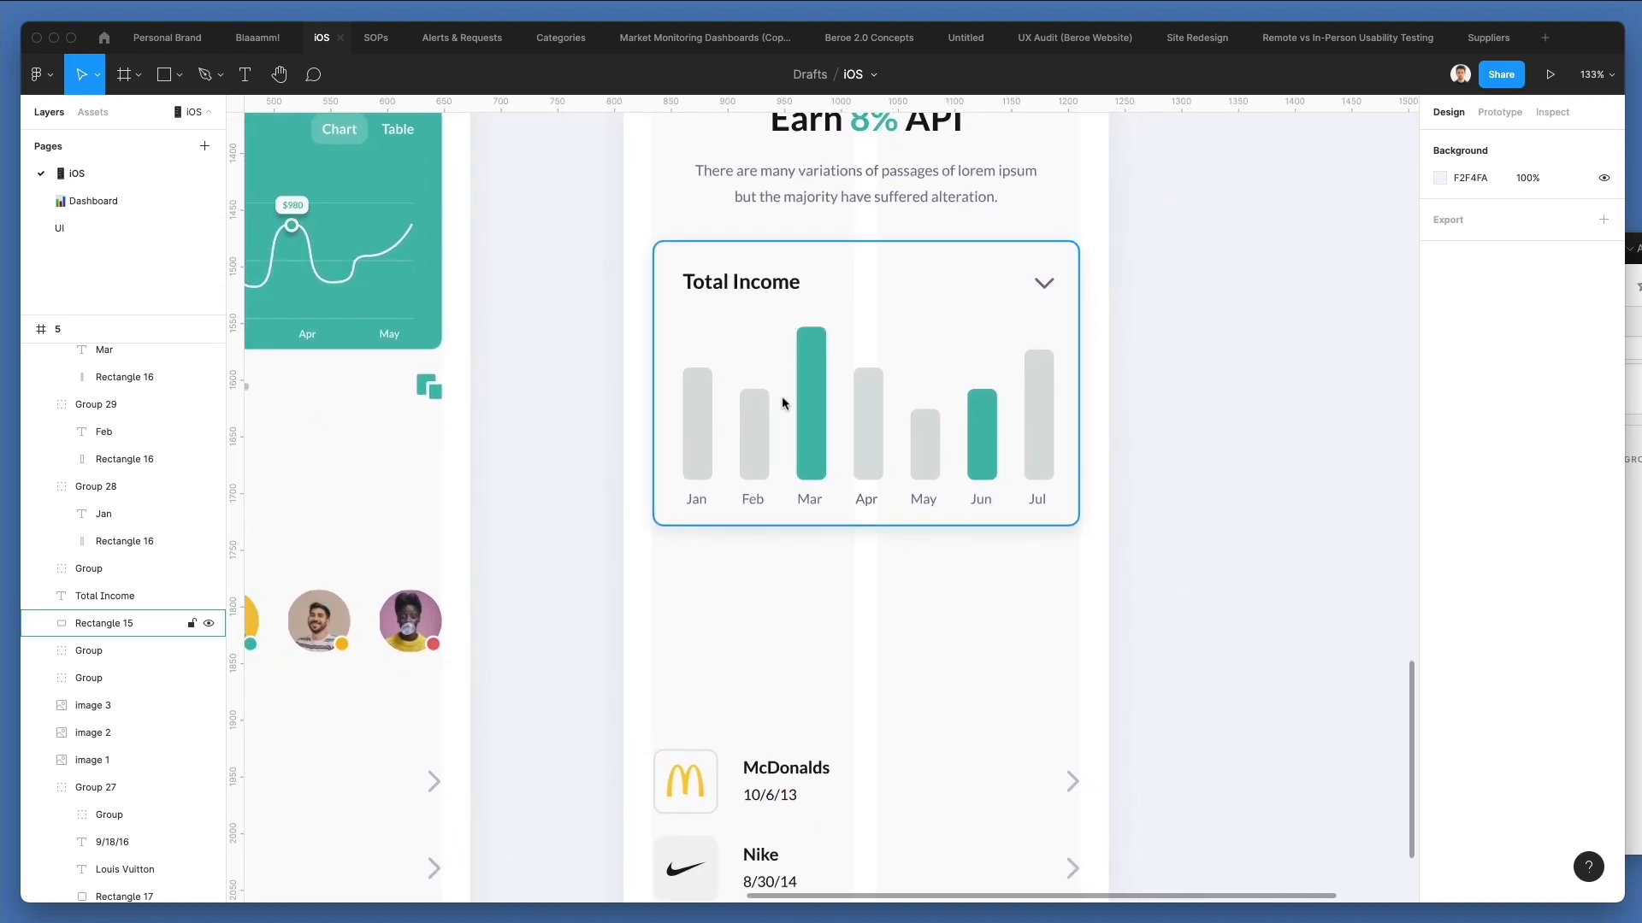
drag(718, 292, 699, 583)
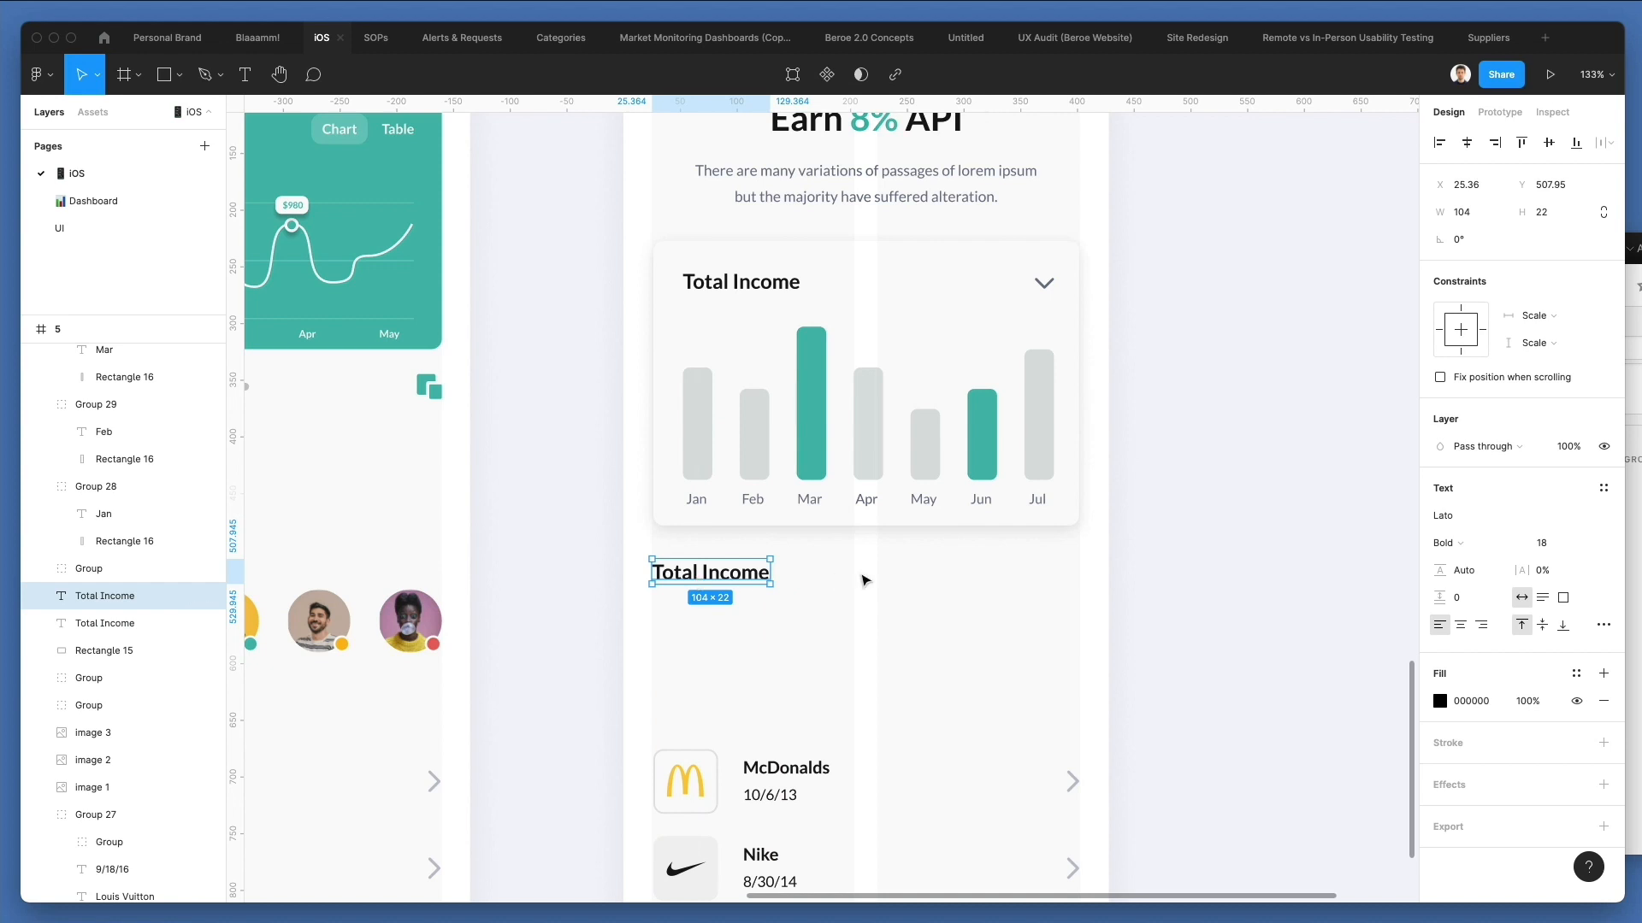
click(865, 581)
Group the Chart label with its rounded background on the Welcome screen's Savings card.
scroll(865, 576, down, 3)
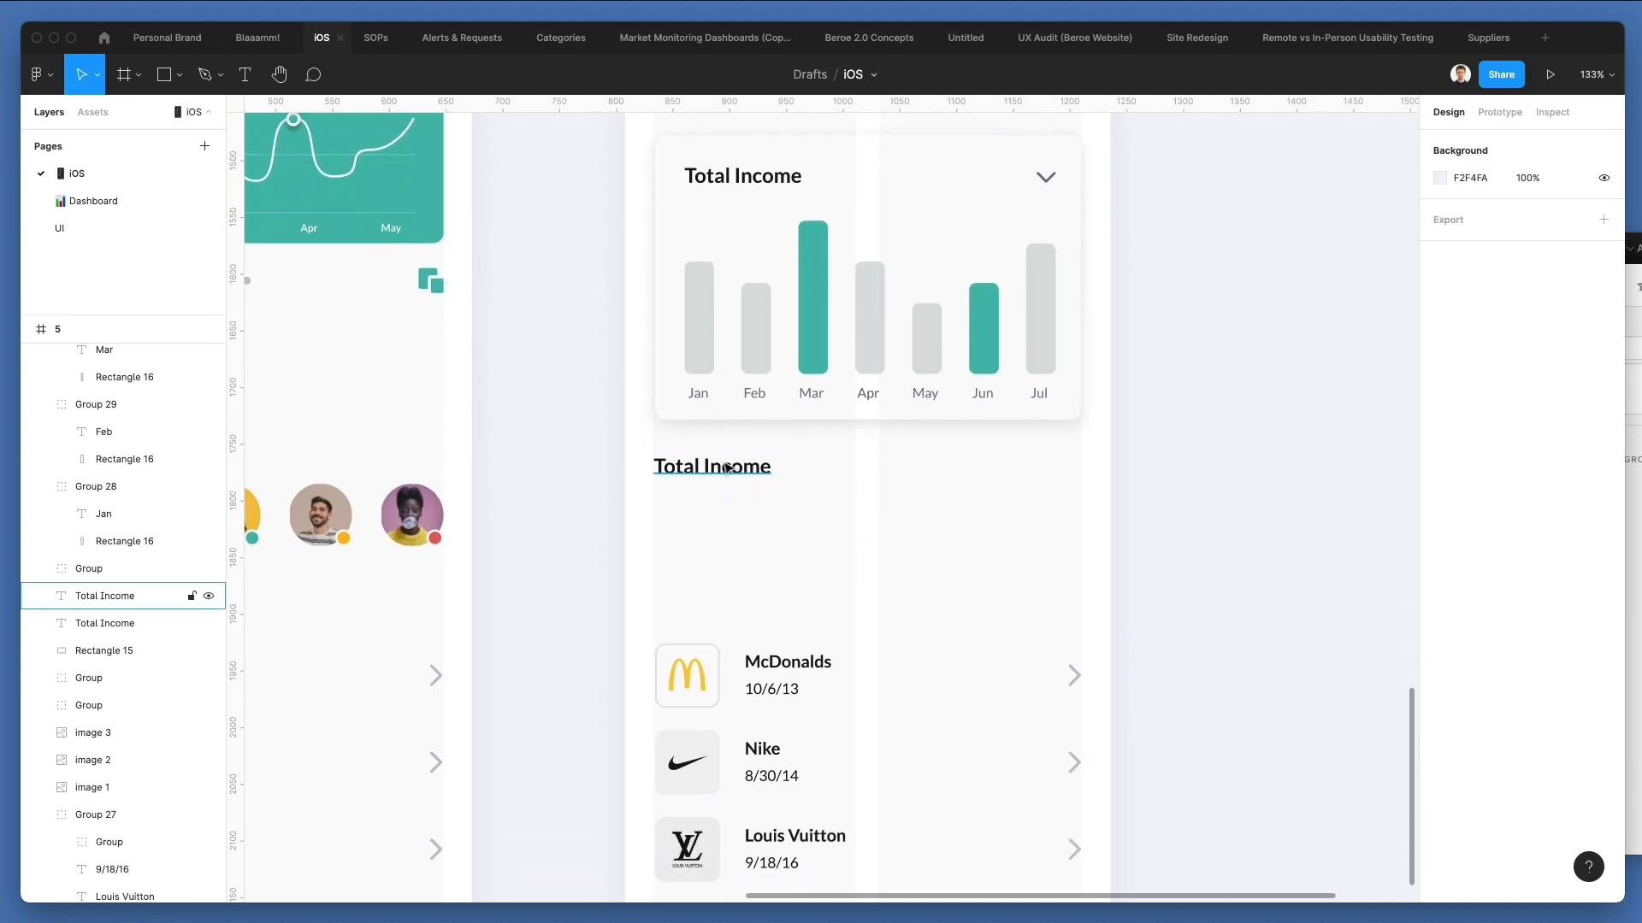
scroll(727, 469, left, 5)
scroll(725, 468, up, 4)
click(695, 274)
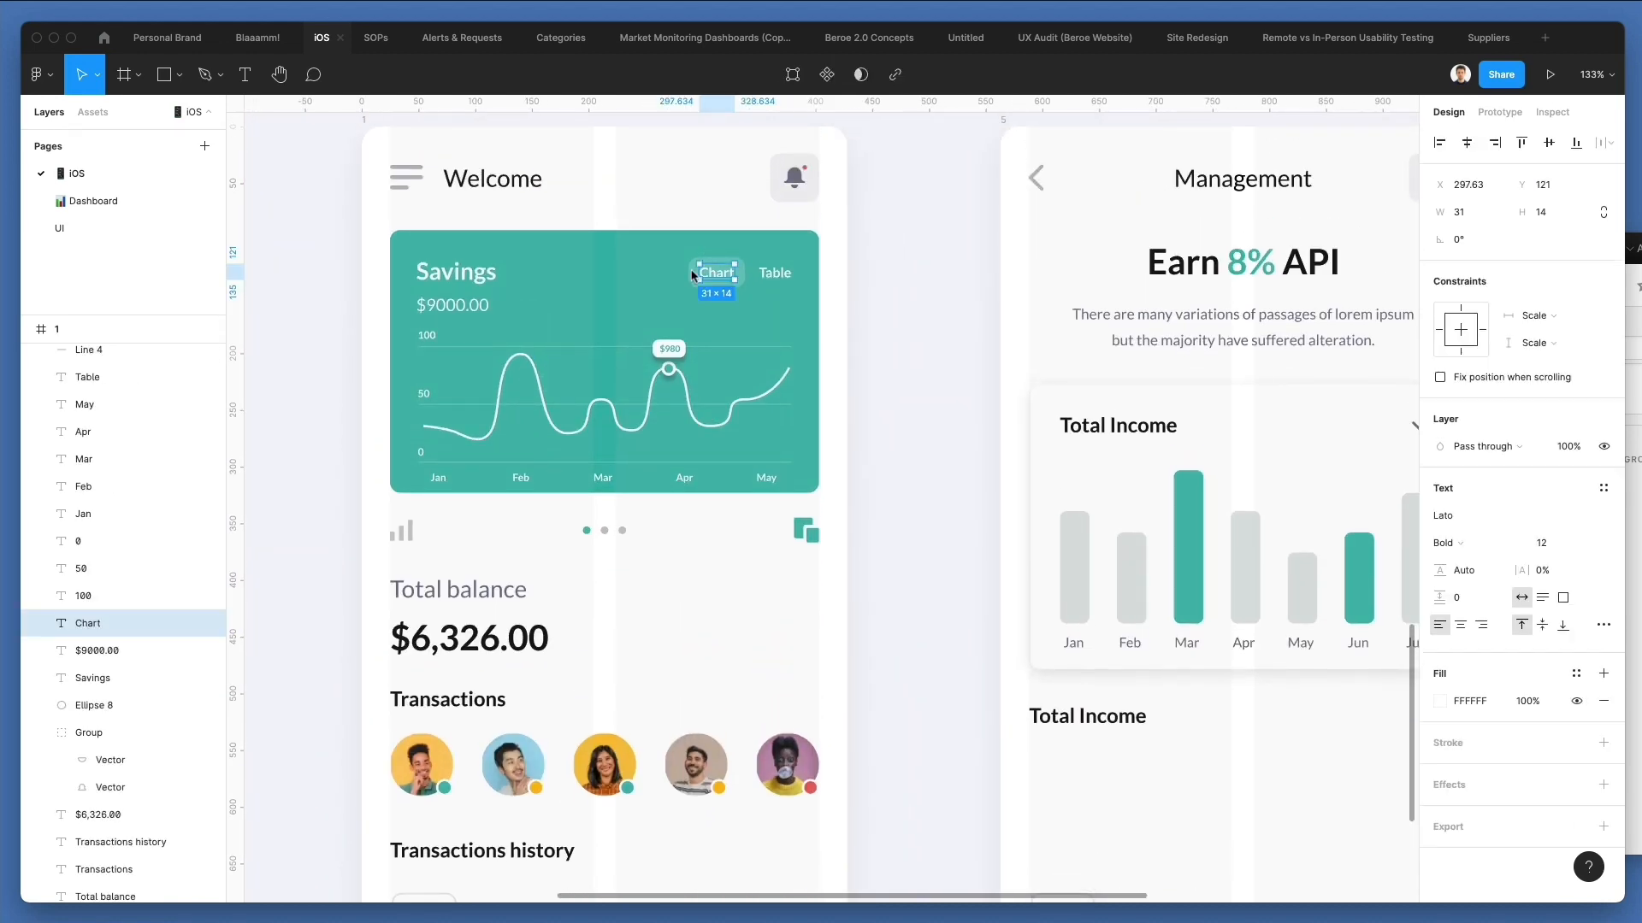
scroll(737, 261, up, 2)
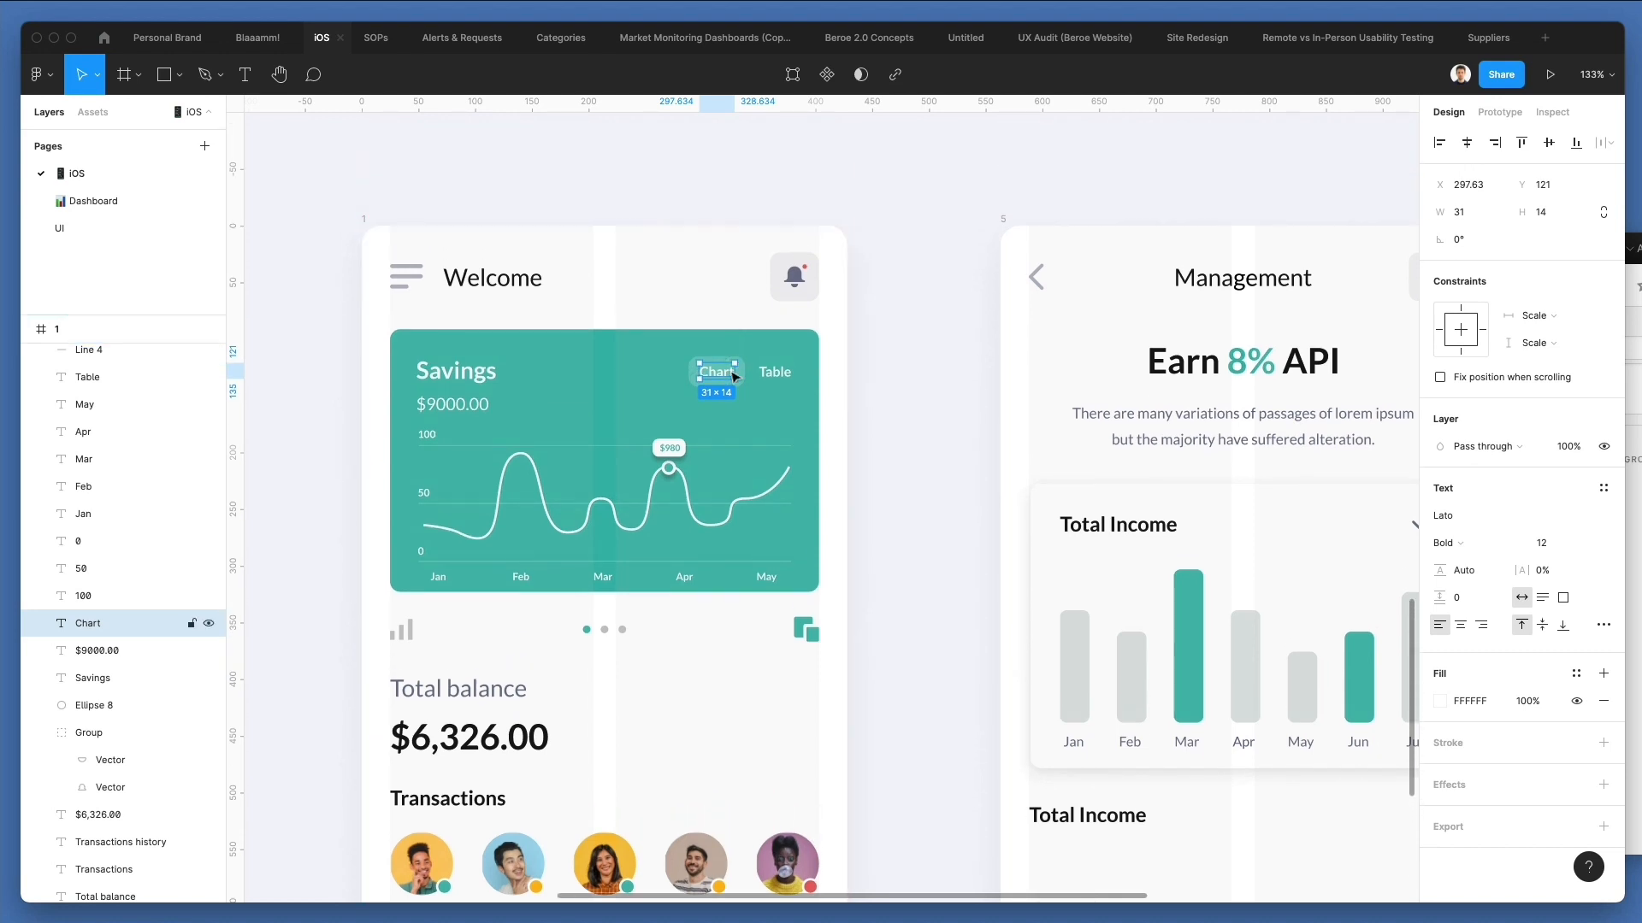
scroll(735, 359, up, 5)
shift+click(731, 260)
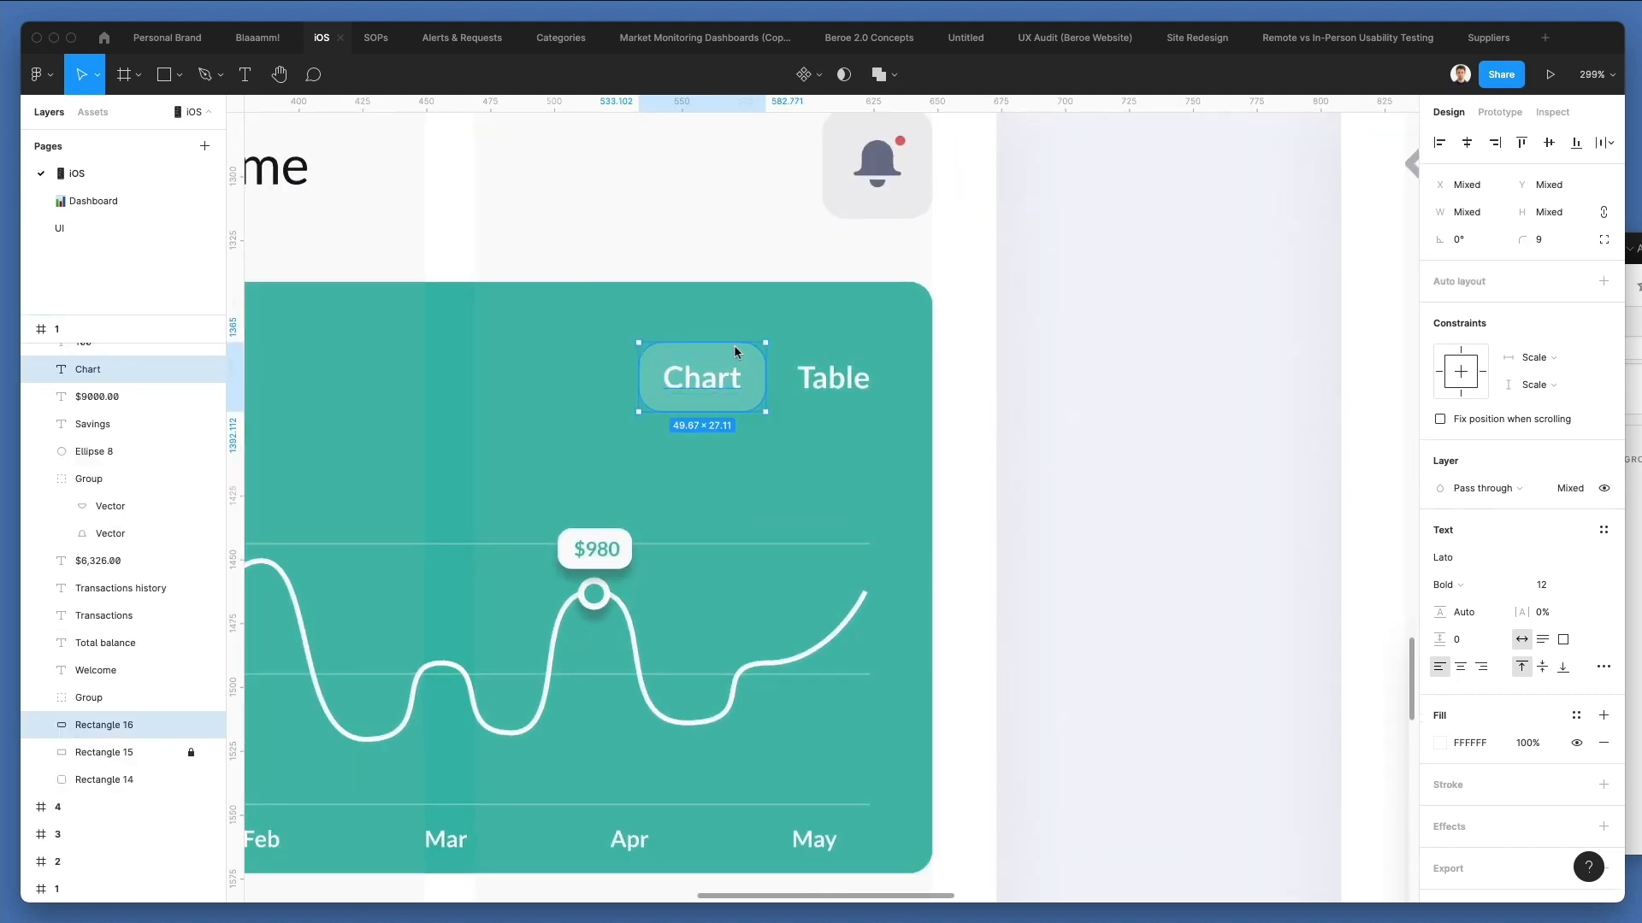
key(super+g)
Copy the Chart pill group into the Management screen and place it beside the lower Total Income heading at X 131.67, Y 507.
scroll(733, 346, down, 5)
scroll(733, 345, right, 3)
scroll(707, 346, right, 3)
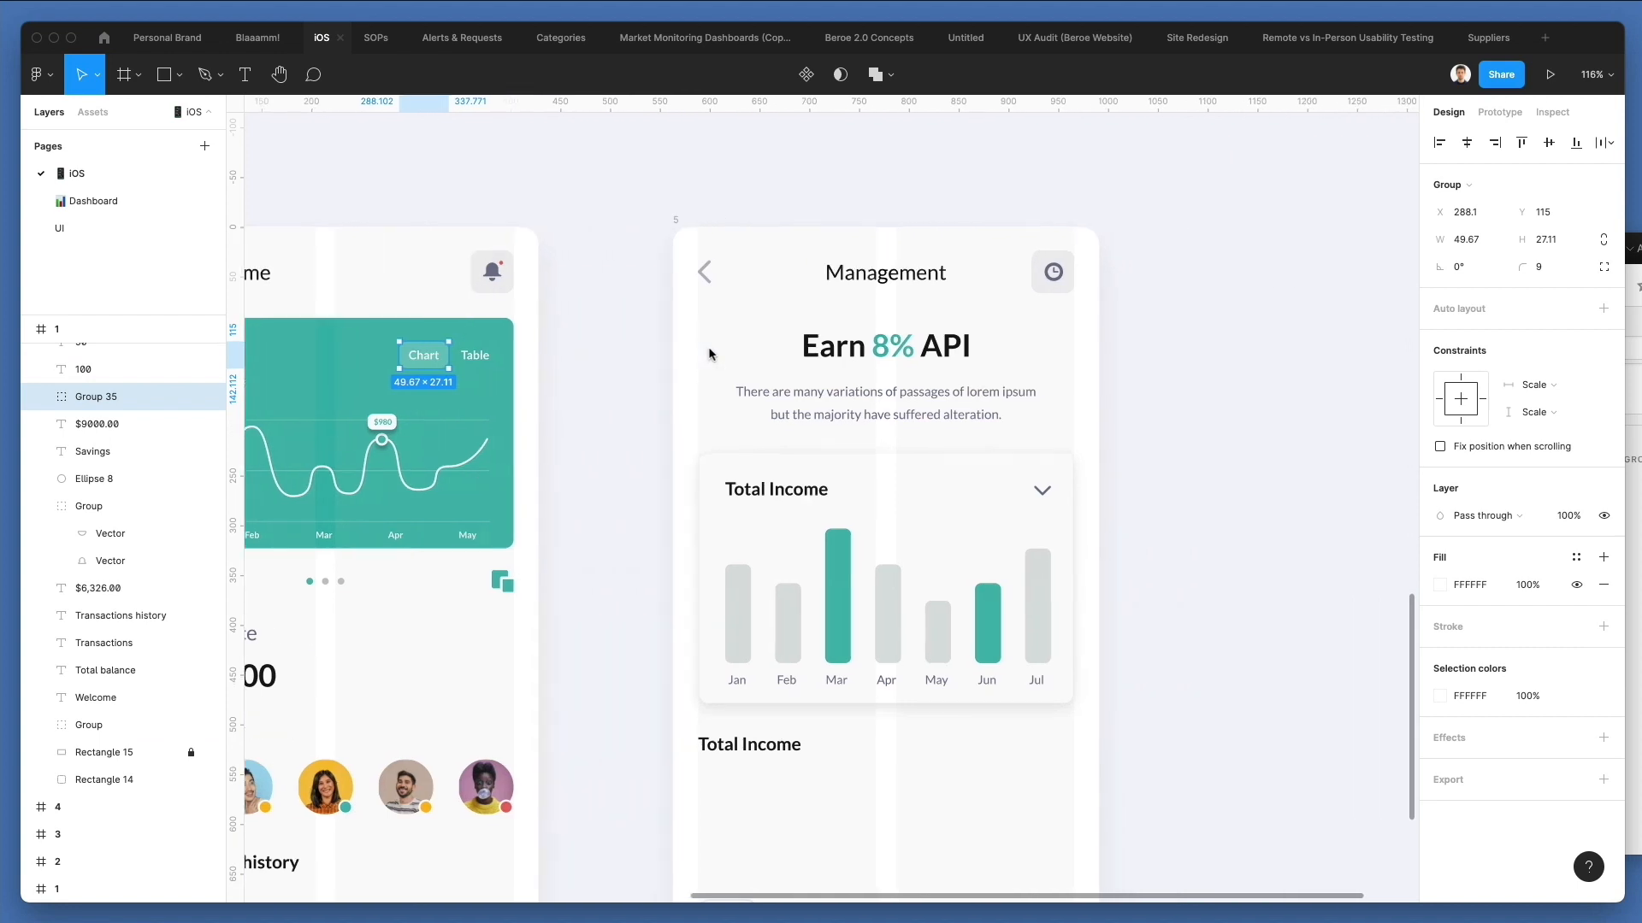
click(684, 209)
click(676, 206)
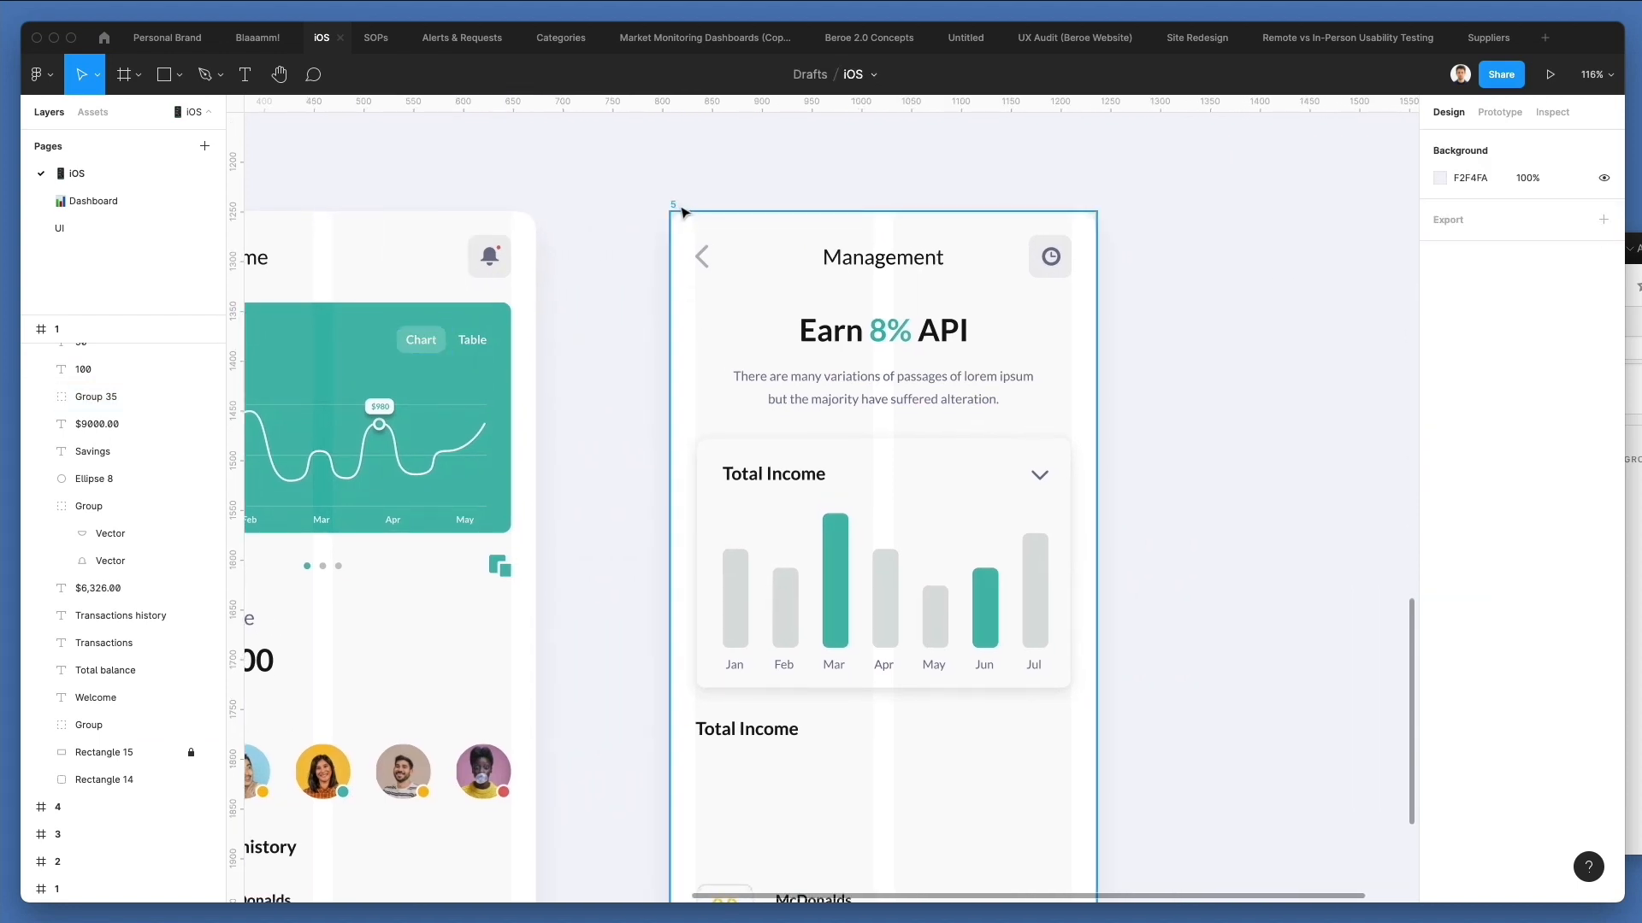
key(super+v)
drag(979, 345, 825, 733)
Fill the copied Chart pill's background with green 3ABAAB and set its opacity to 100%.
scroll(825, 733, up, 5)
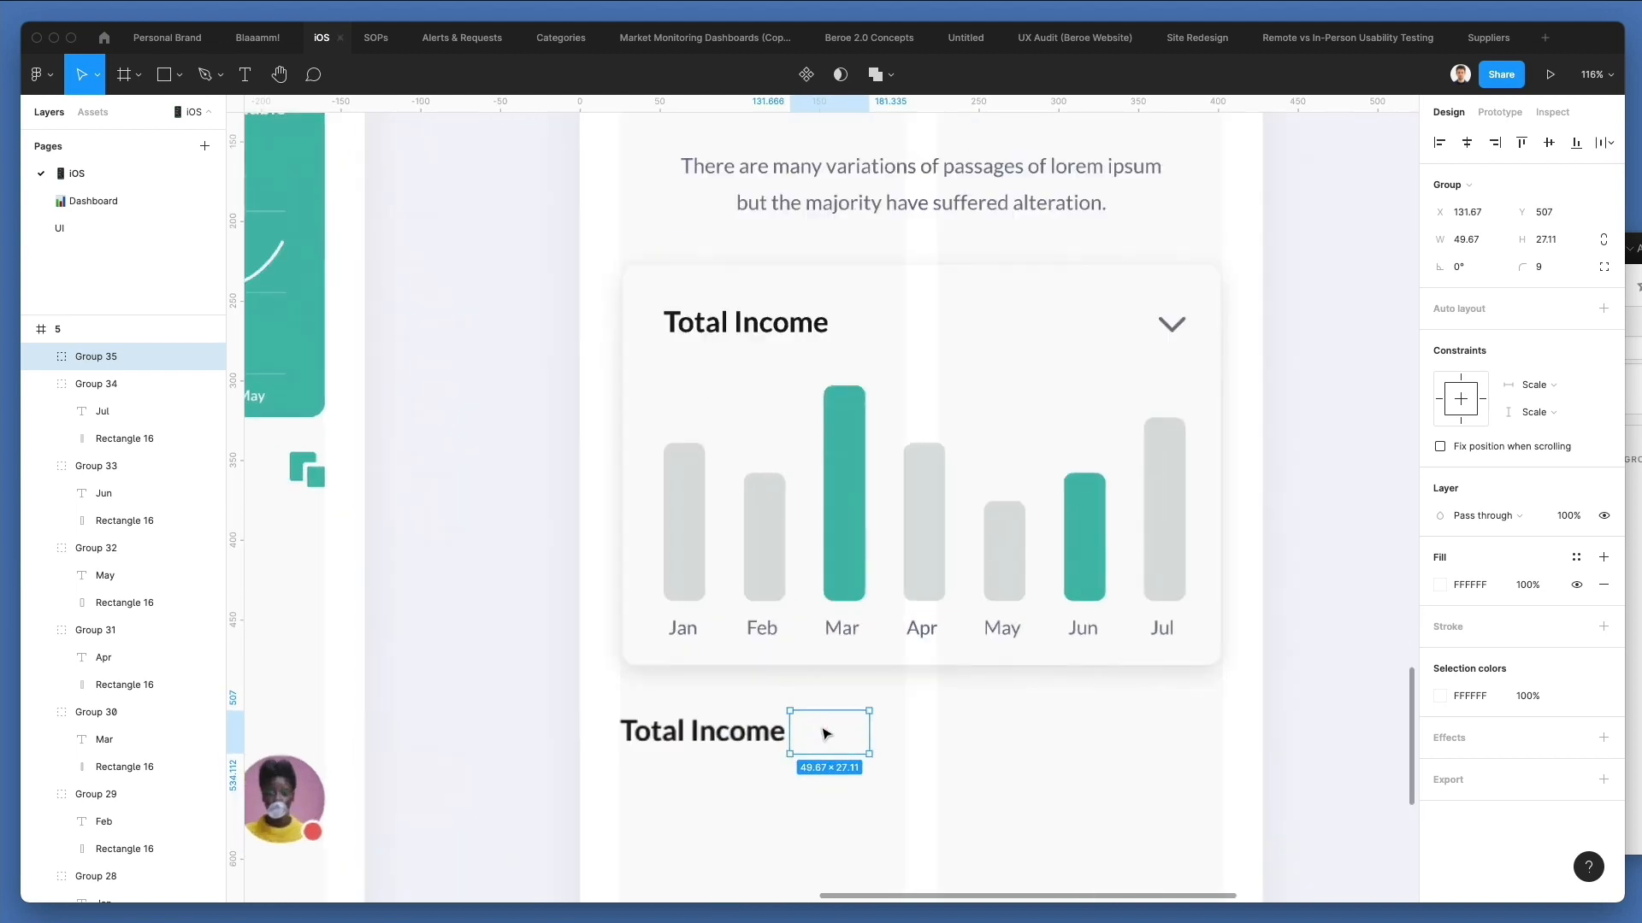
double_click(813, 727)
key(XF86AudioRaiseVolume)
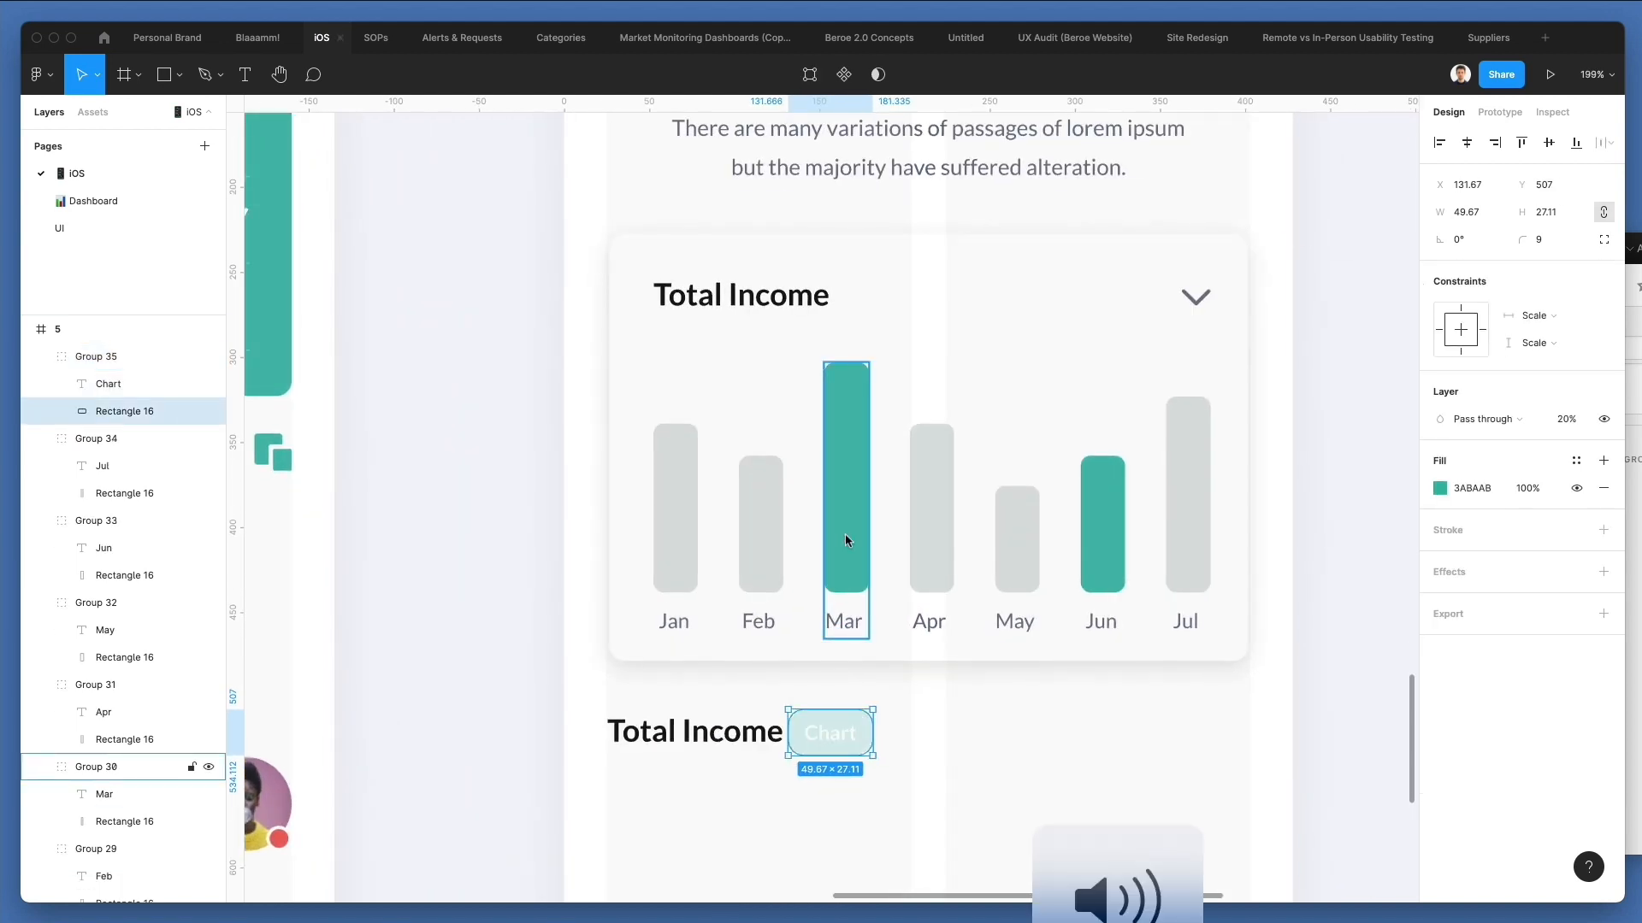
key(0)
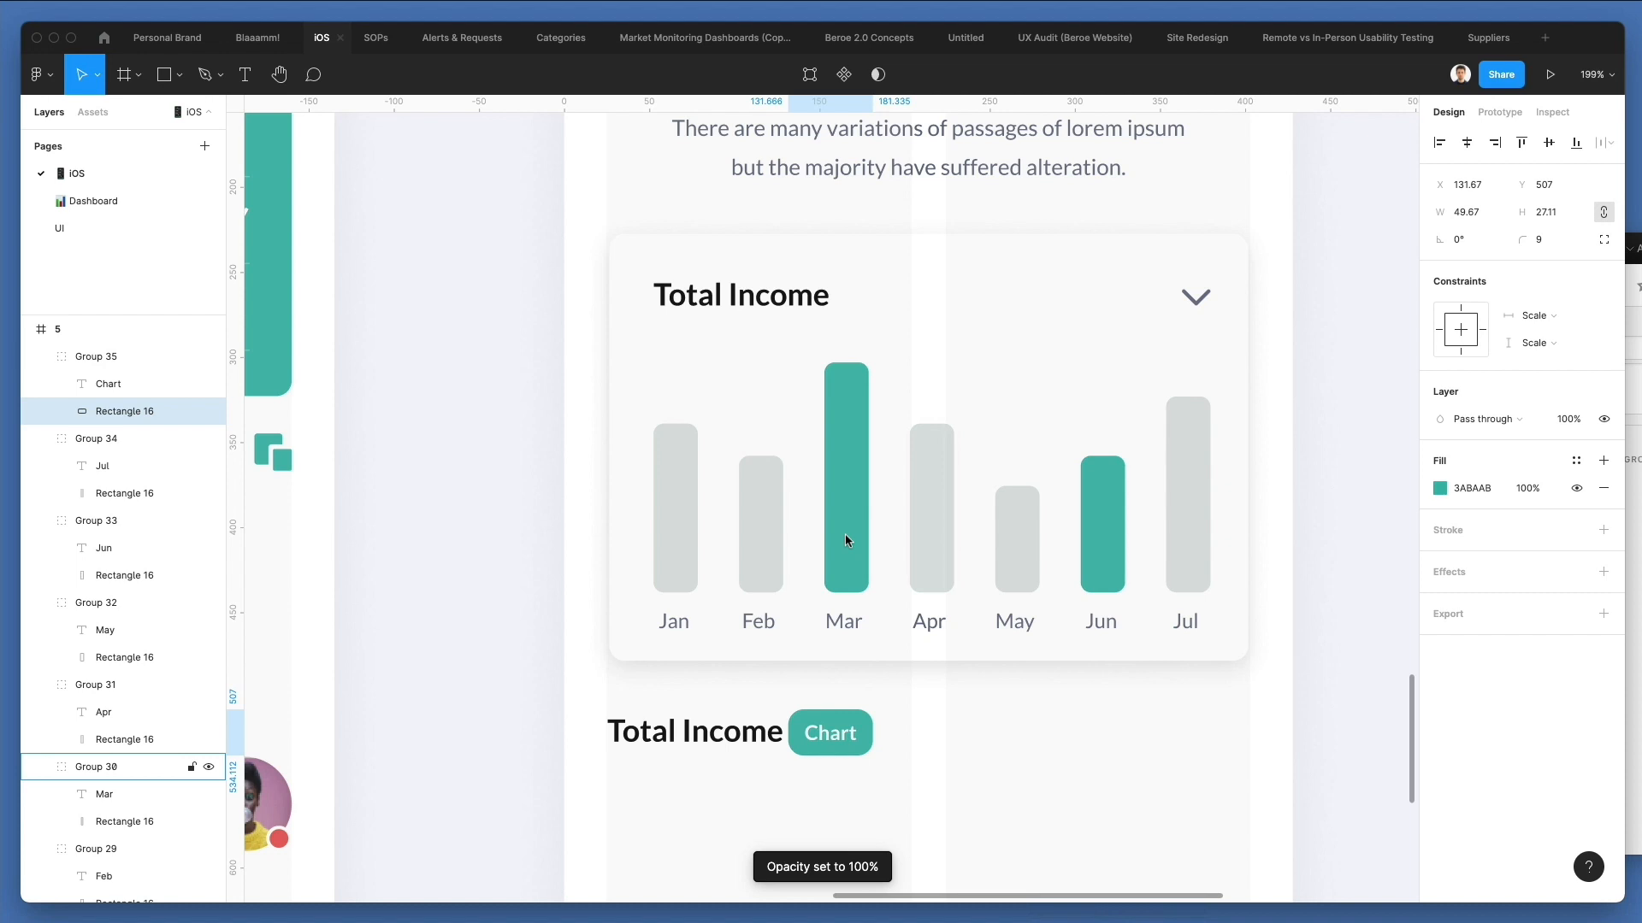
scroll(845, 536, down, 2)
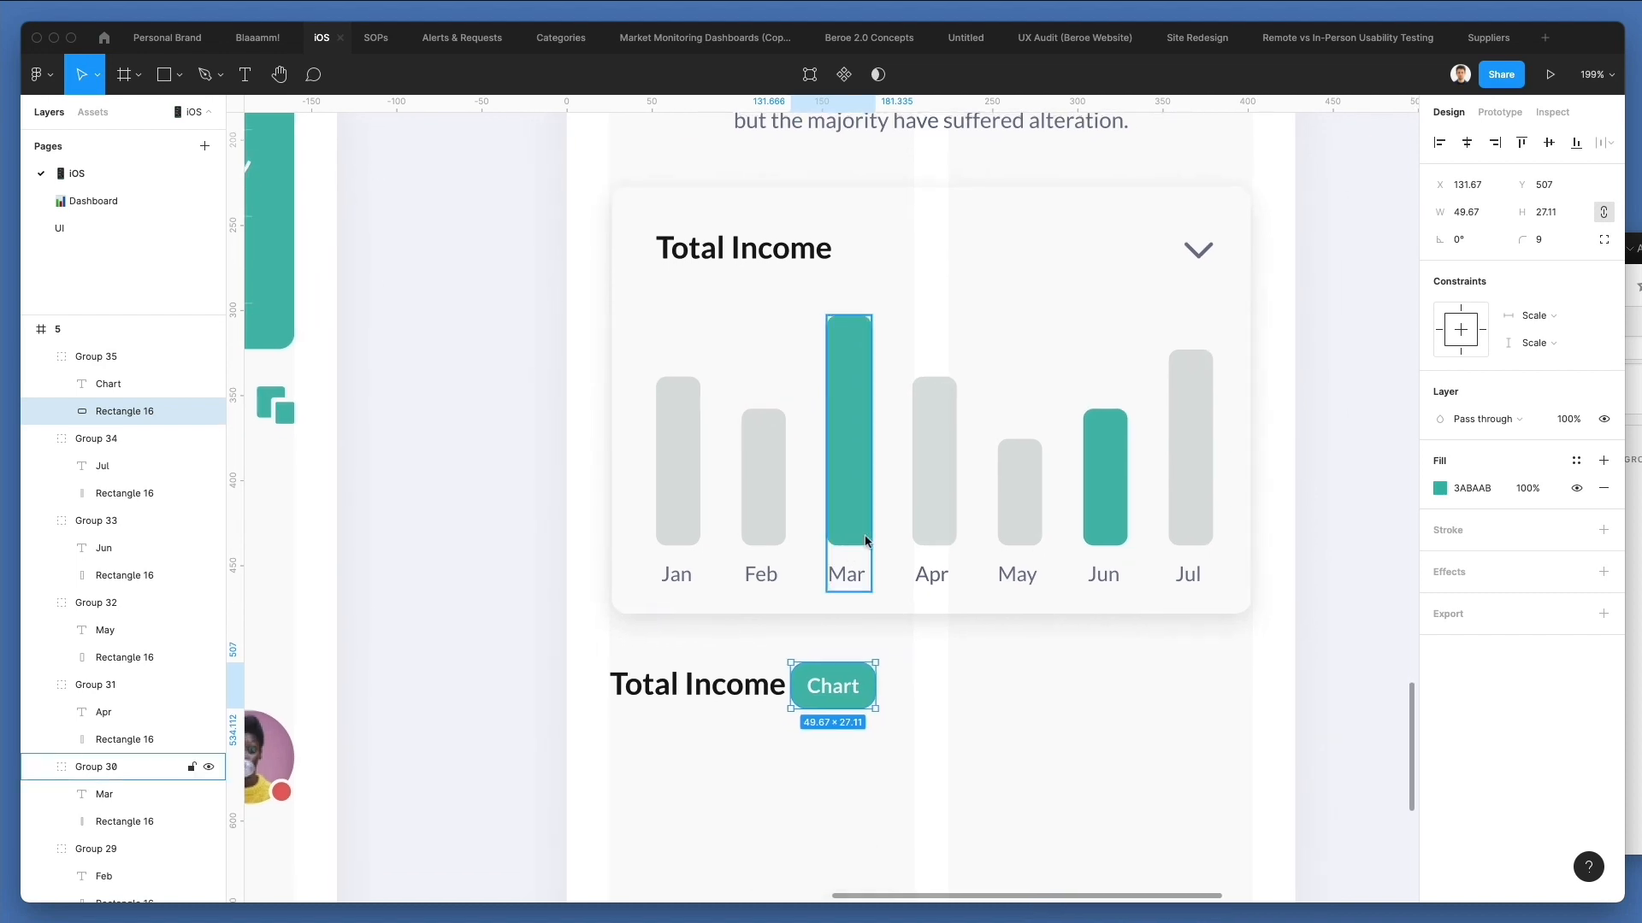
Scale the Chart pill's label and background down together to text size 9.81, and place it beside the lower Total Income heading at about X 141, Y 509.
scroll(838, 693, up, 3)
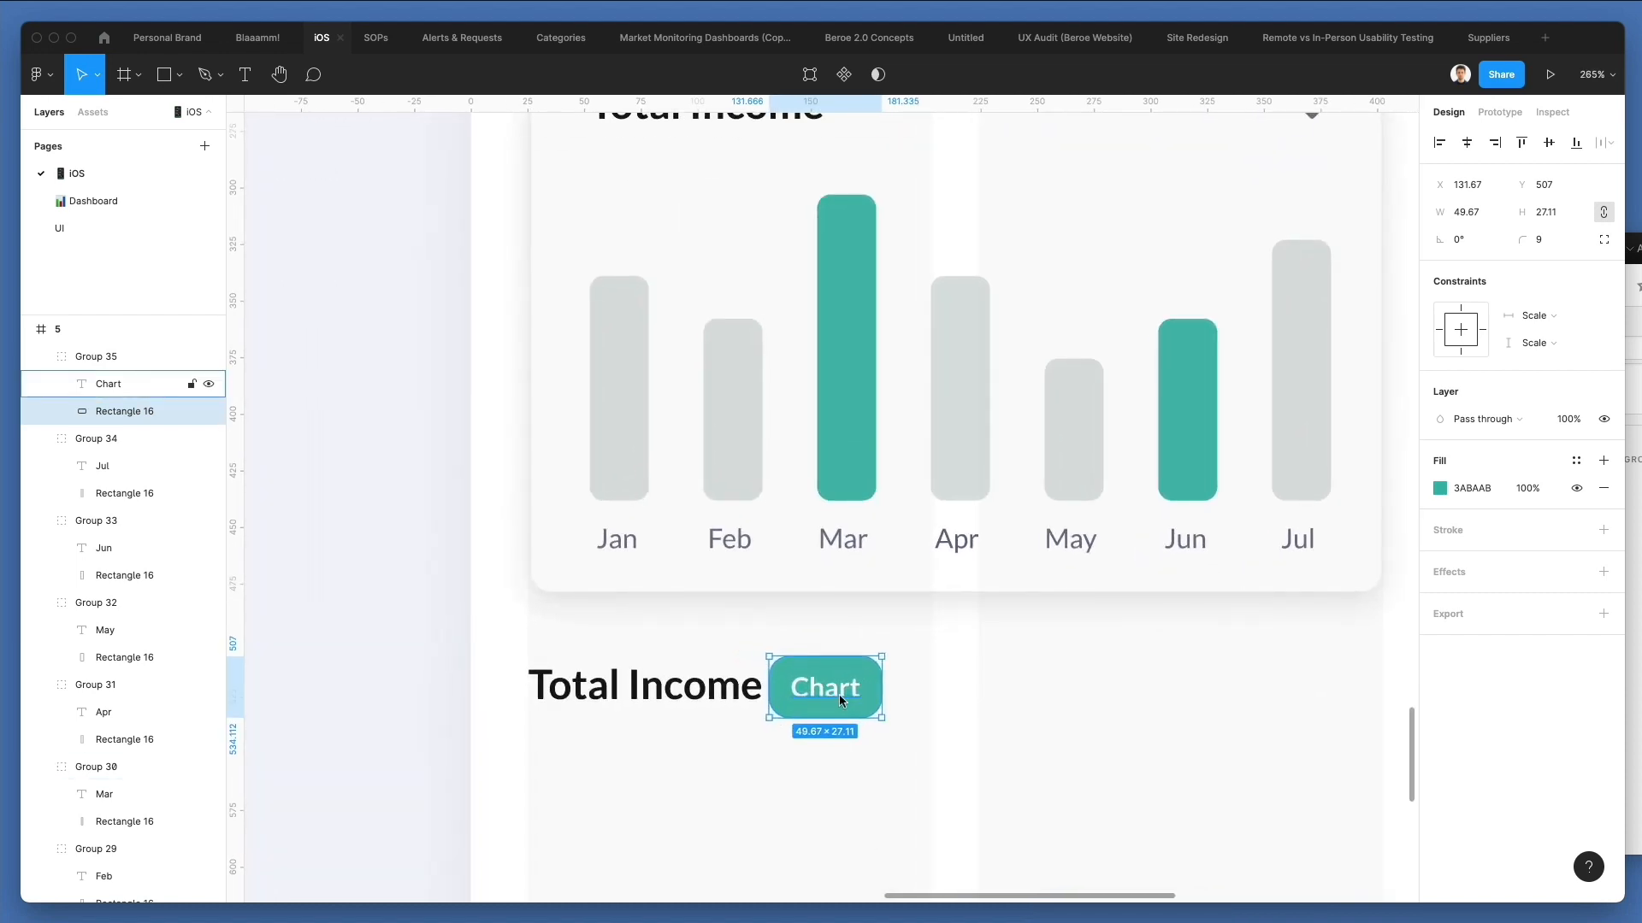
shift+click(841, 702)
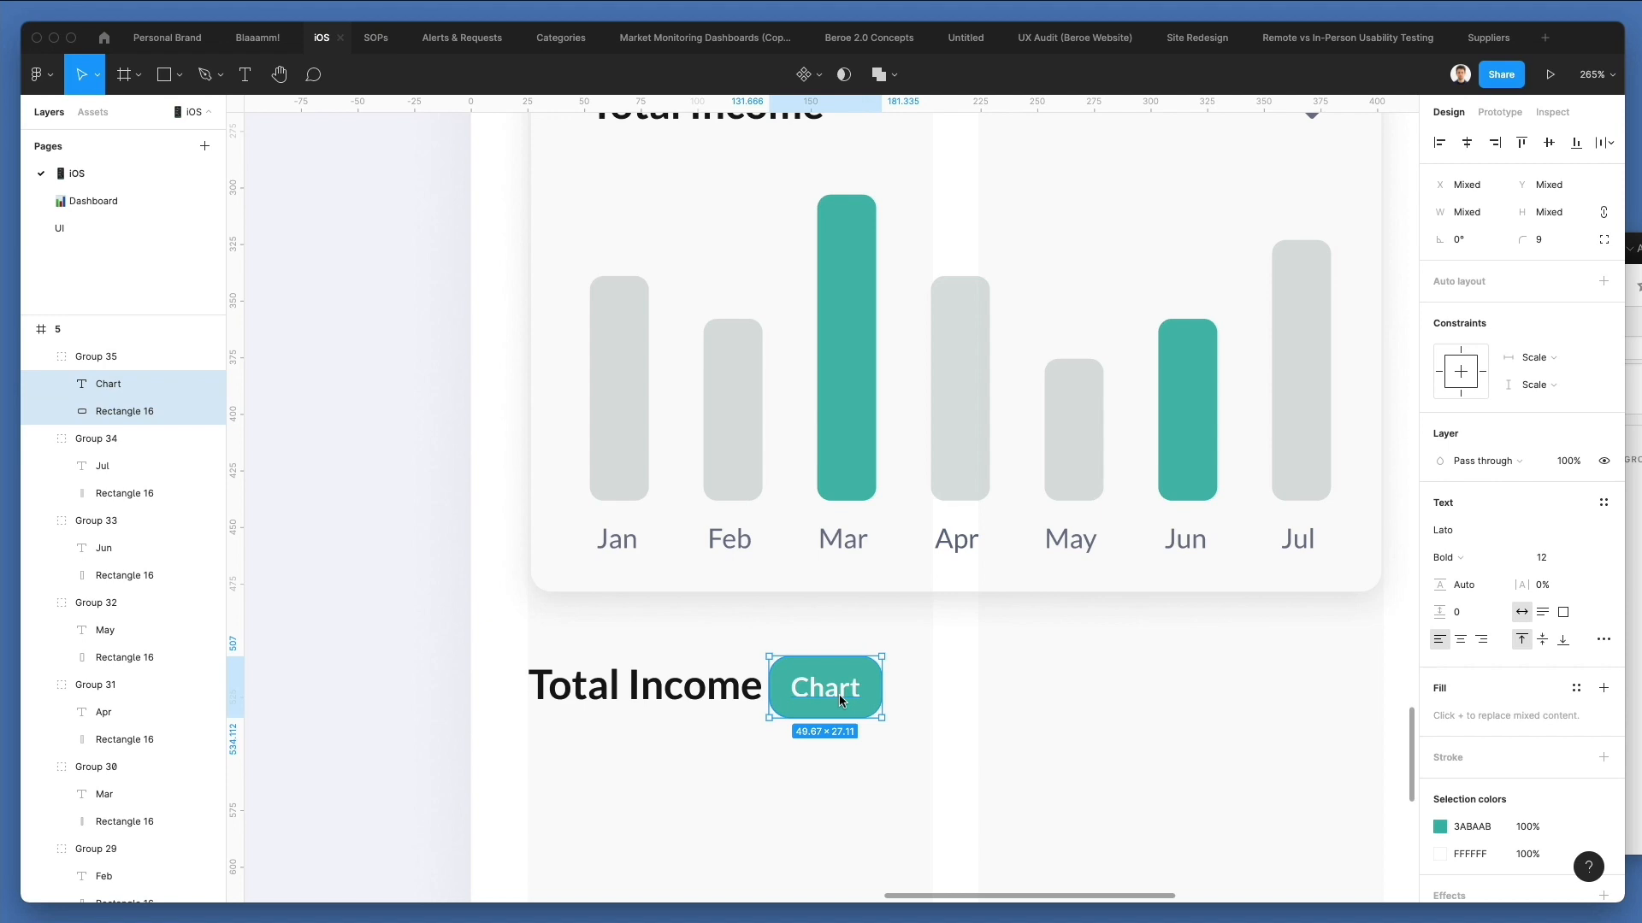
scroll(842, 700, down, 2)
scroll(842, 699, right, 2)
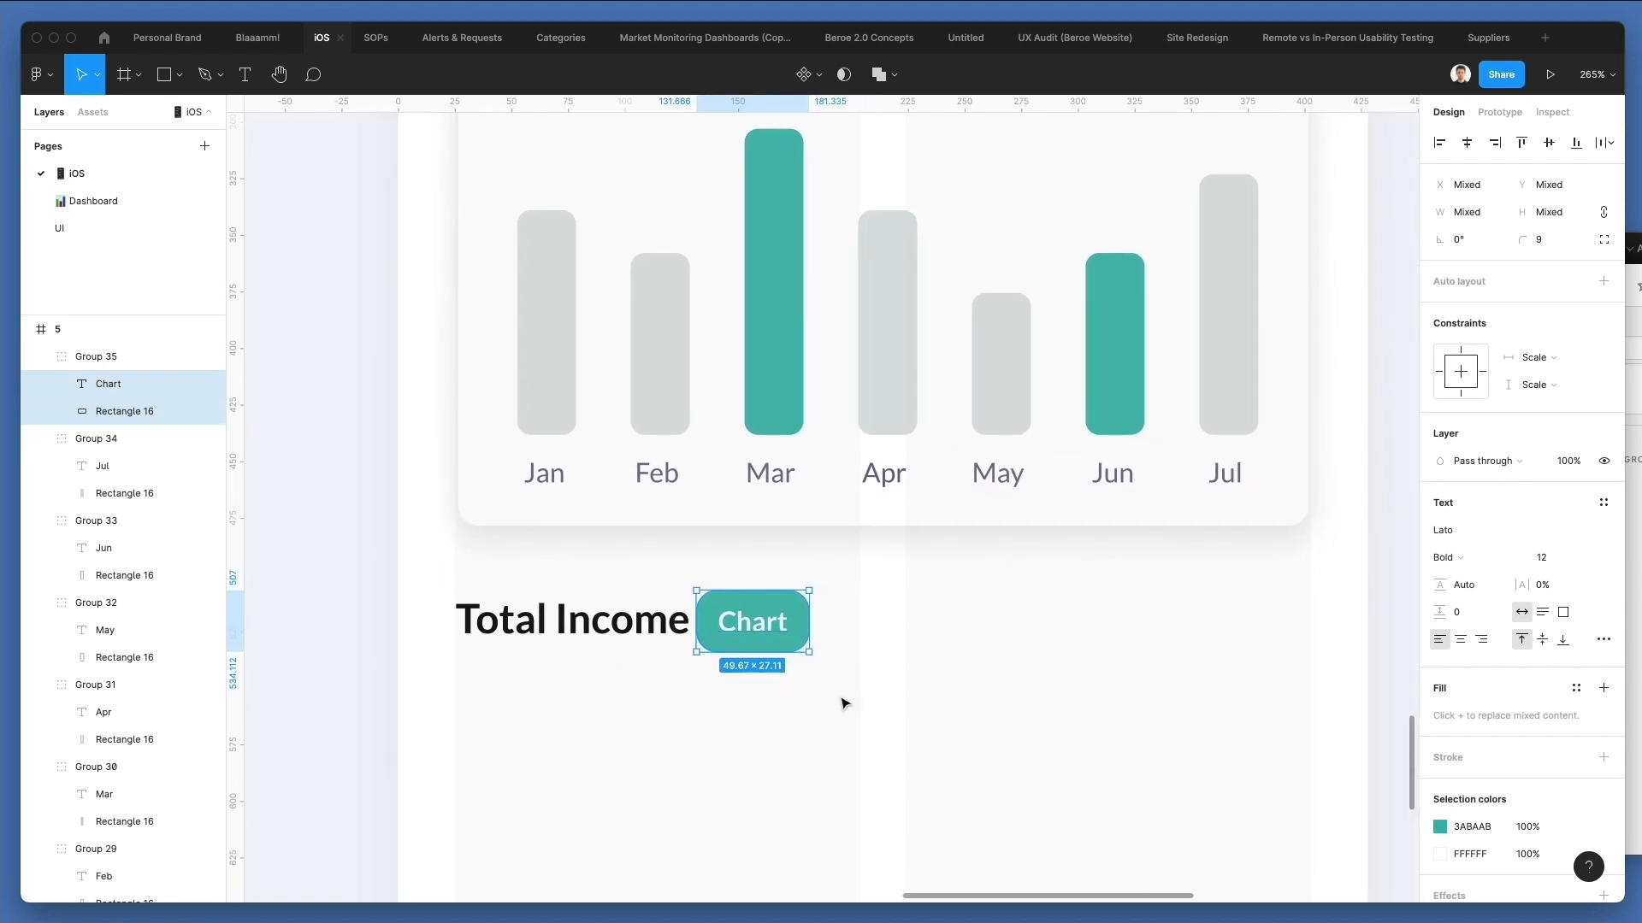
scroll(843, 701, up, 1)
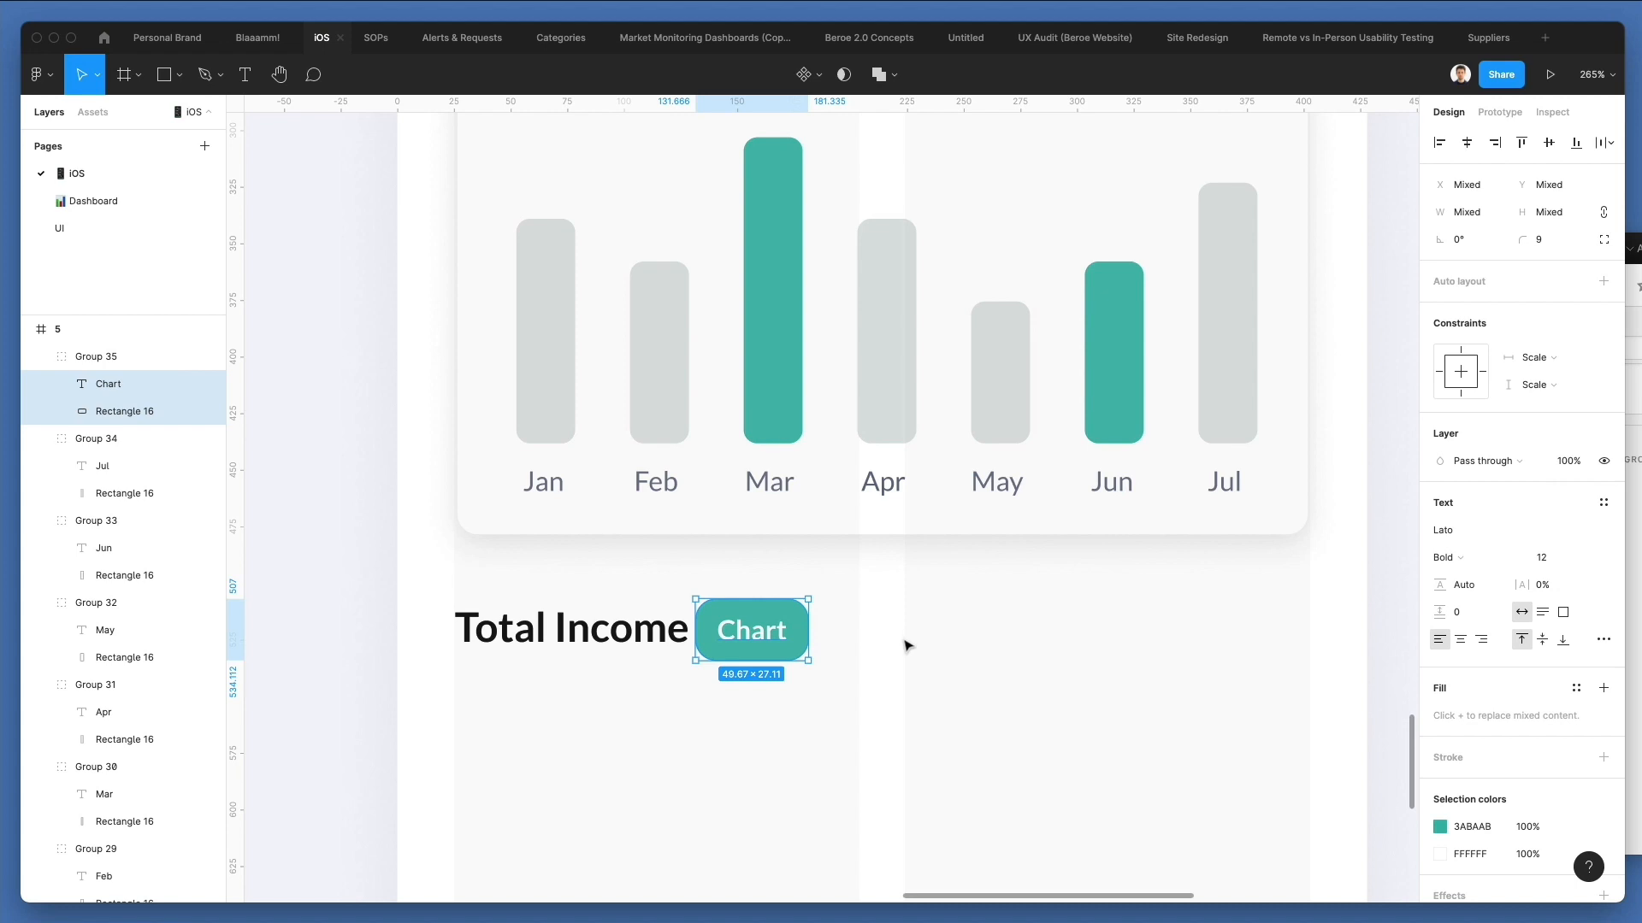
drag(814, 635, 757, 641)
key(Down)
key(Right)
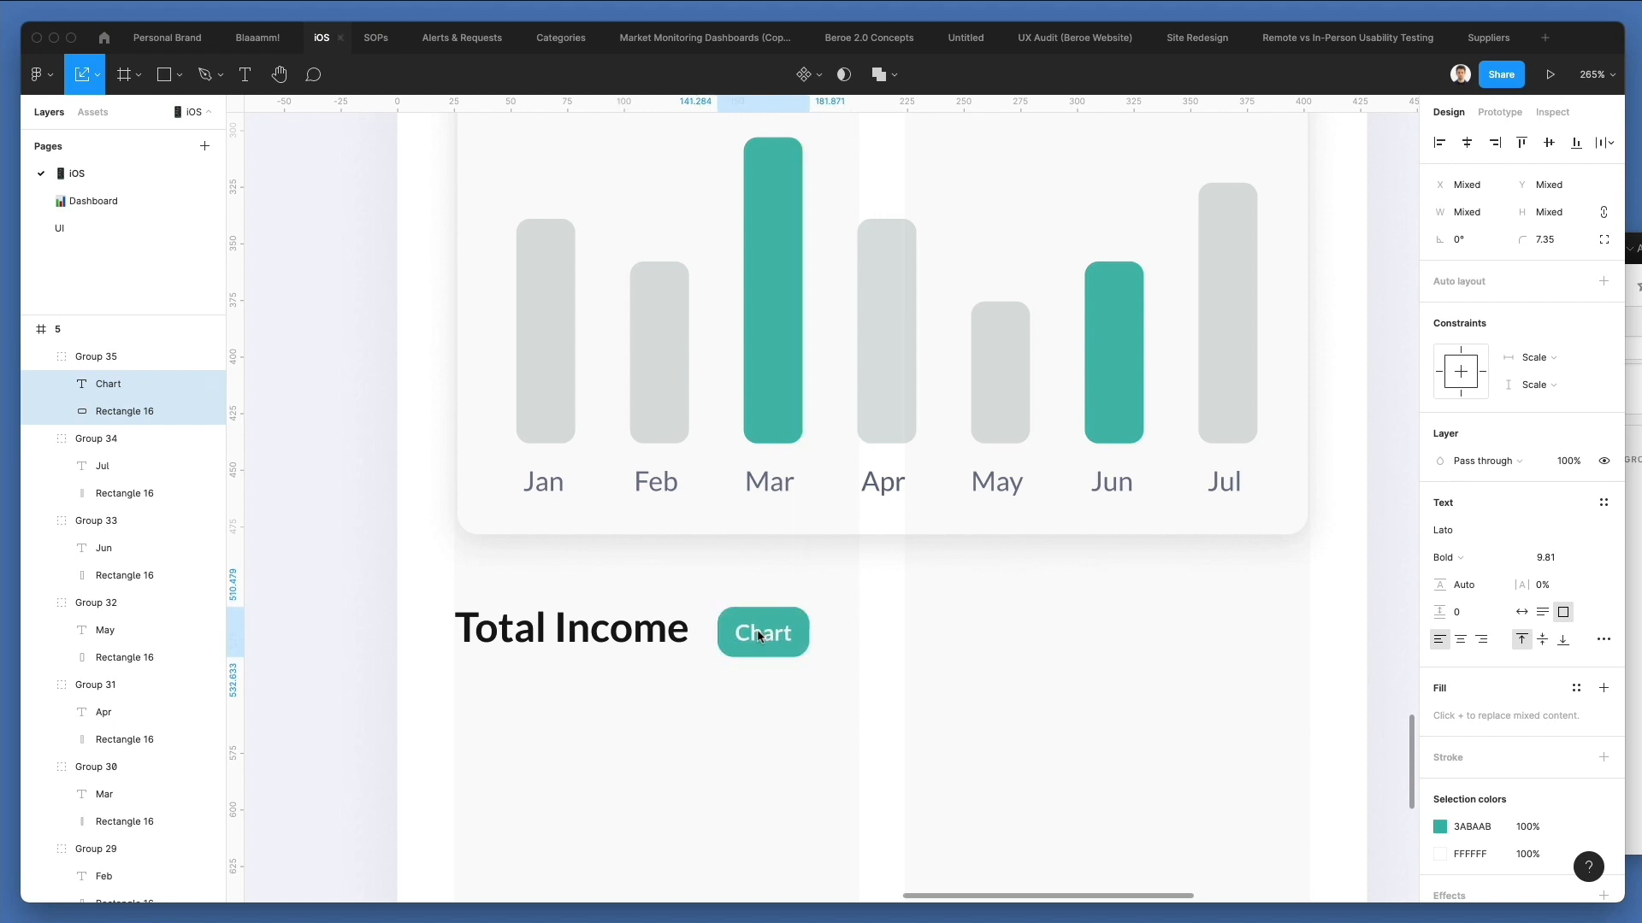
key(Up)
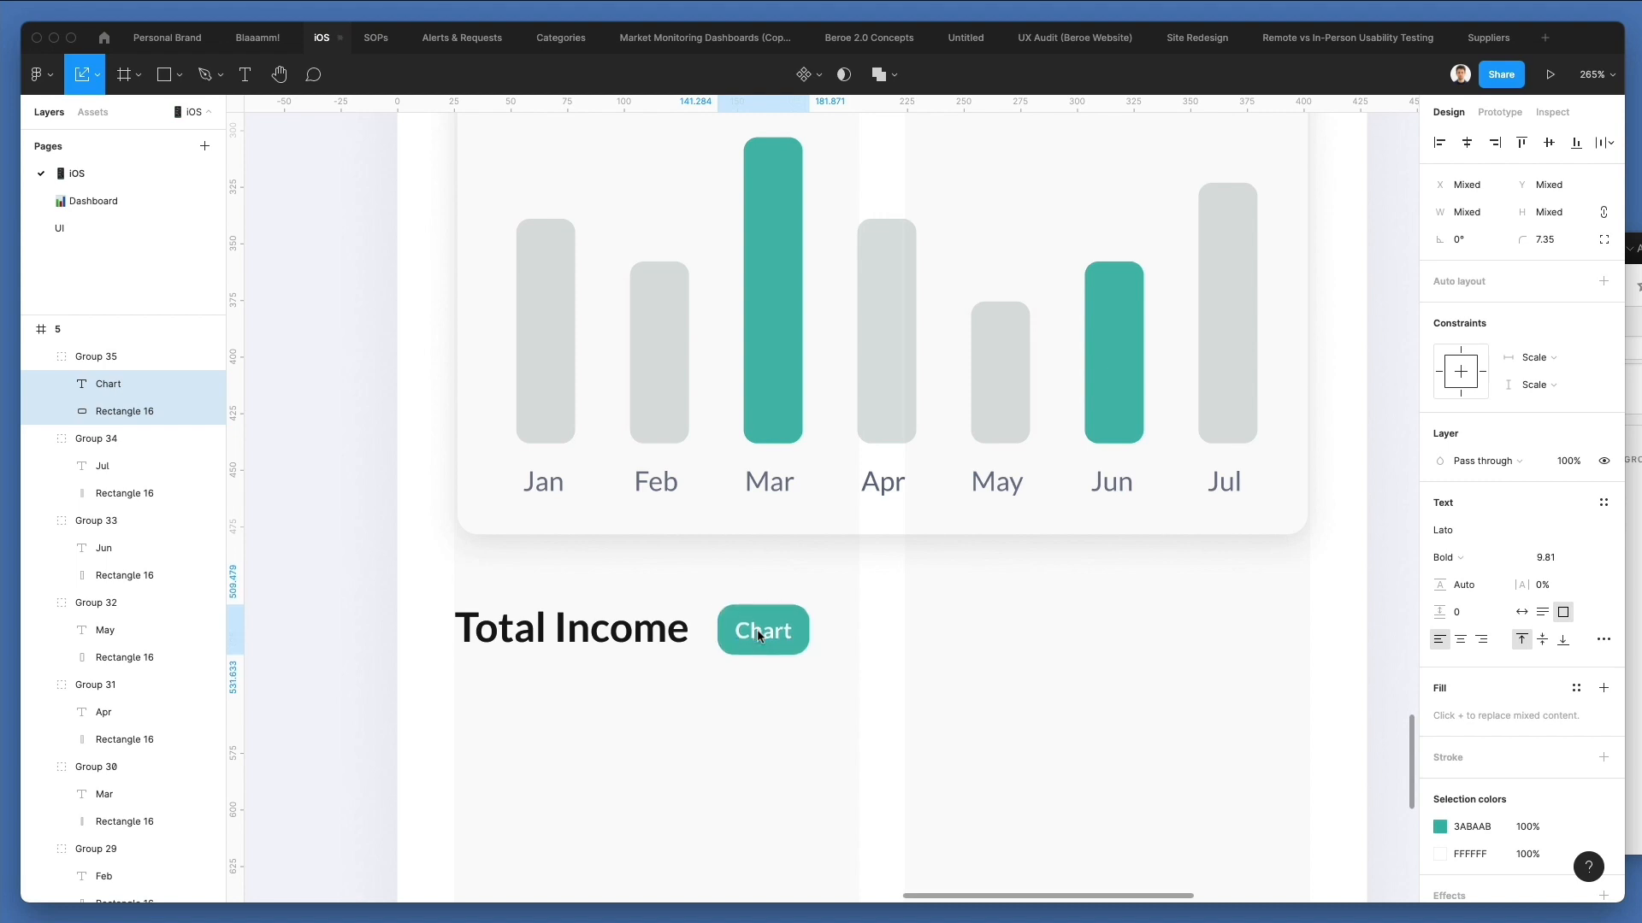
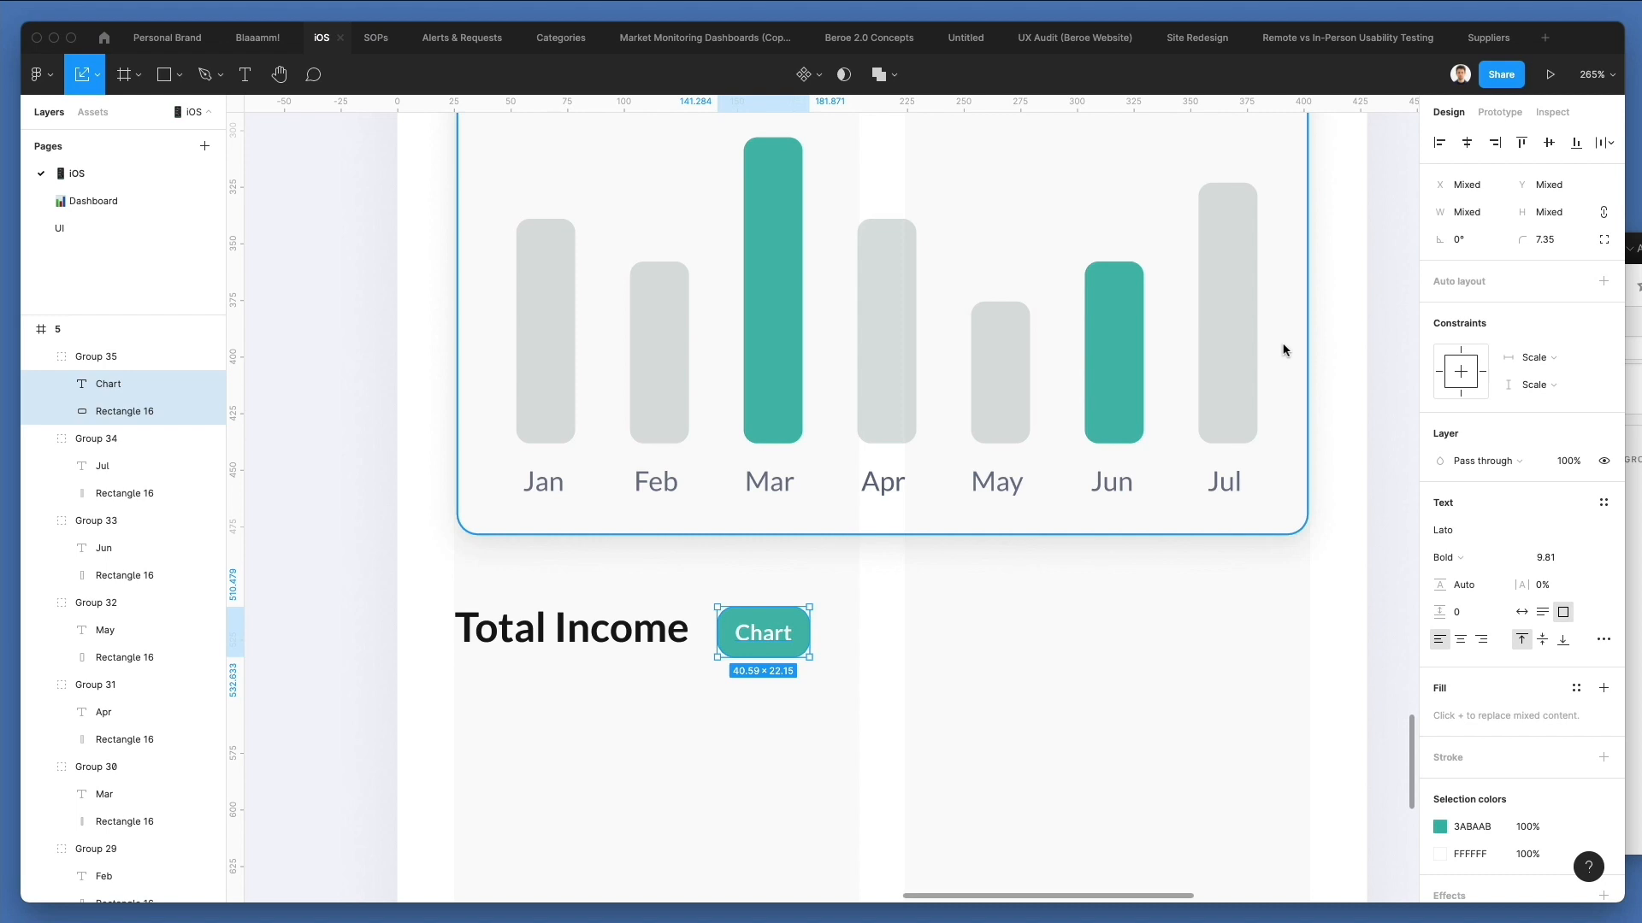
Add auto layout to the Chart pill beside the lower Total Income heading and change its label to "This month".
key(shift+a)
scroll(1255, 352, down, 2)
scroll(1256, 352, left, 1)
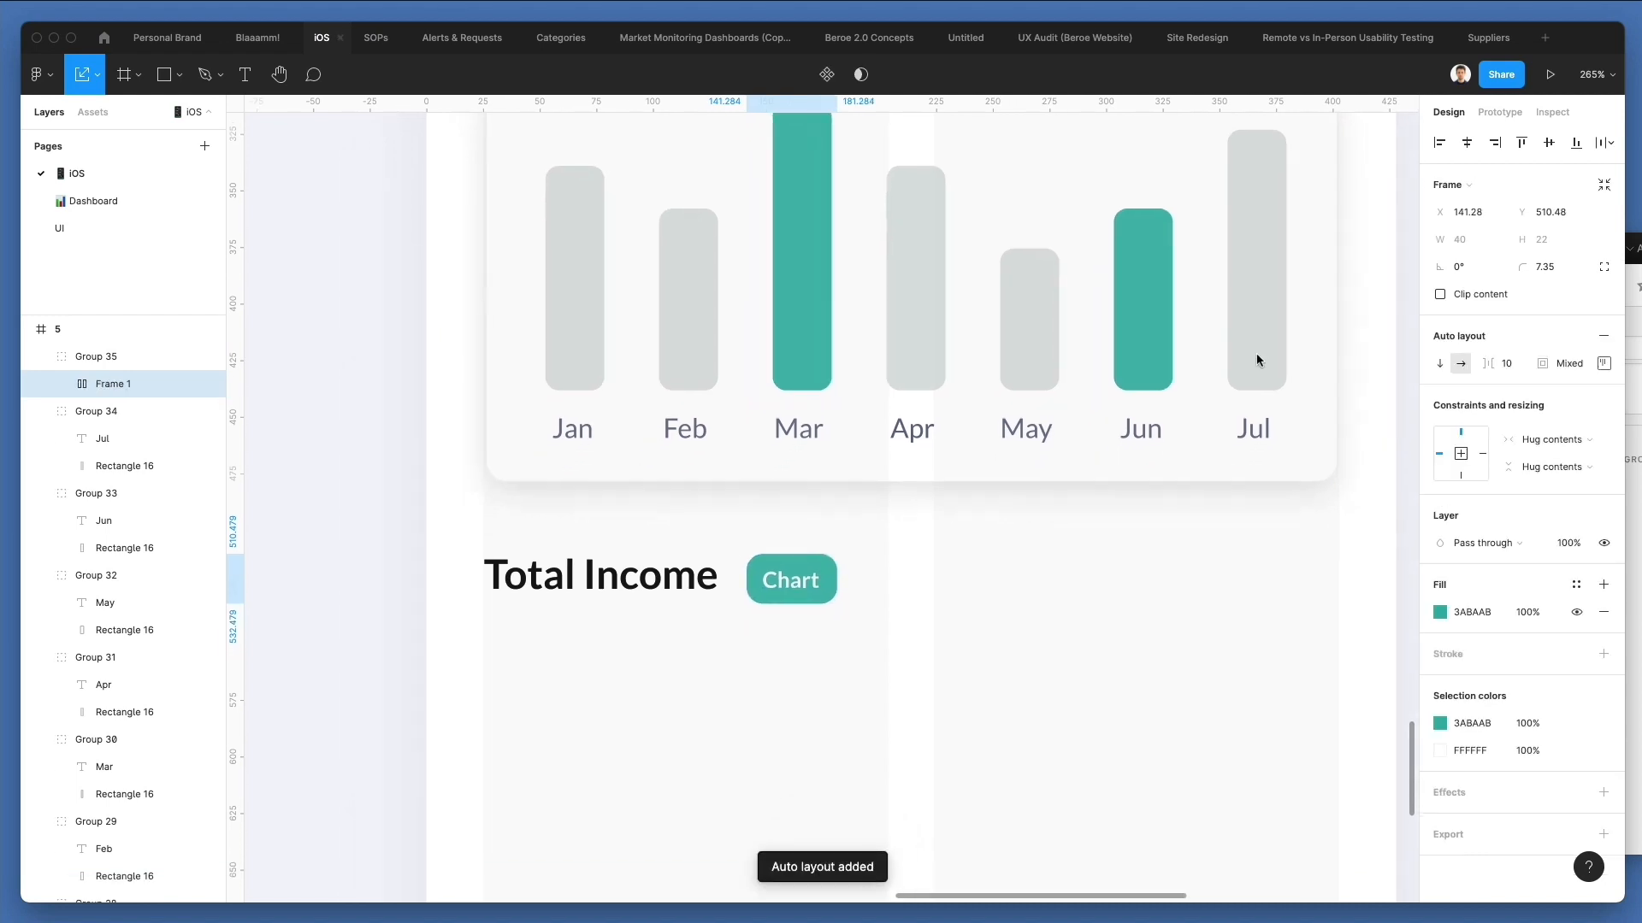
double_click(818, 564)
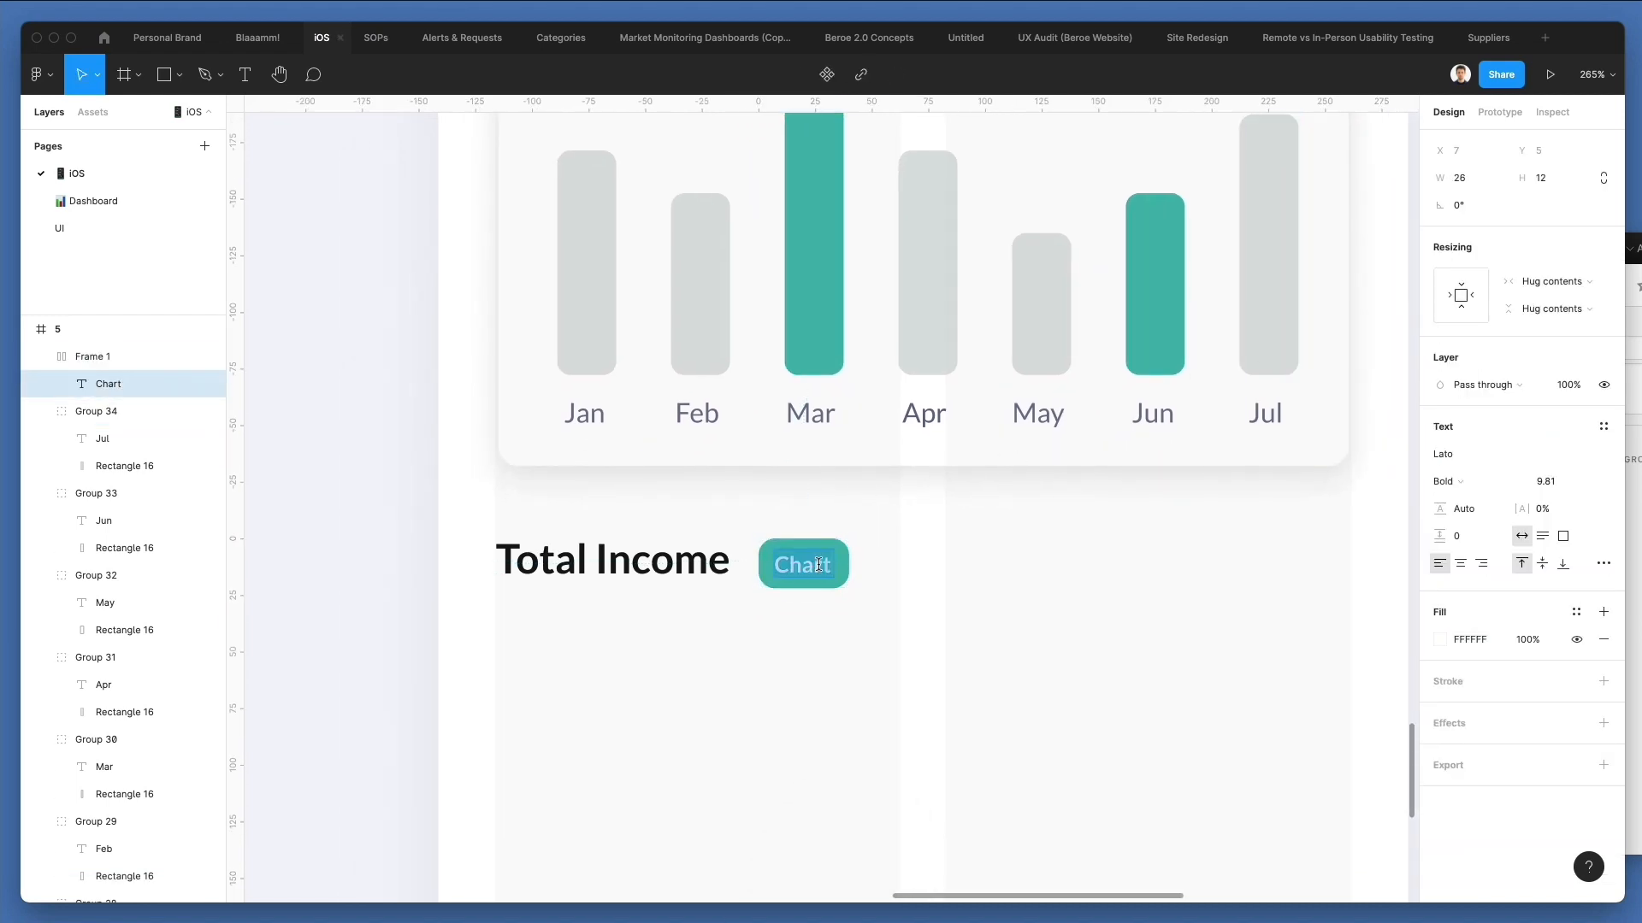
key(XF86AudioRaiseVolume)
text(This month)
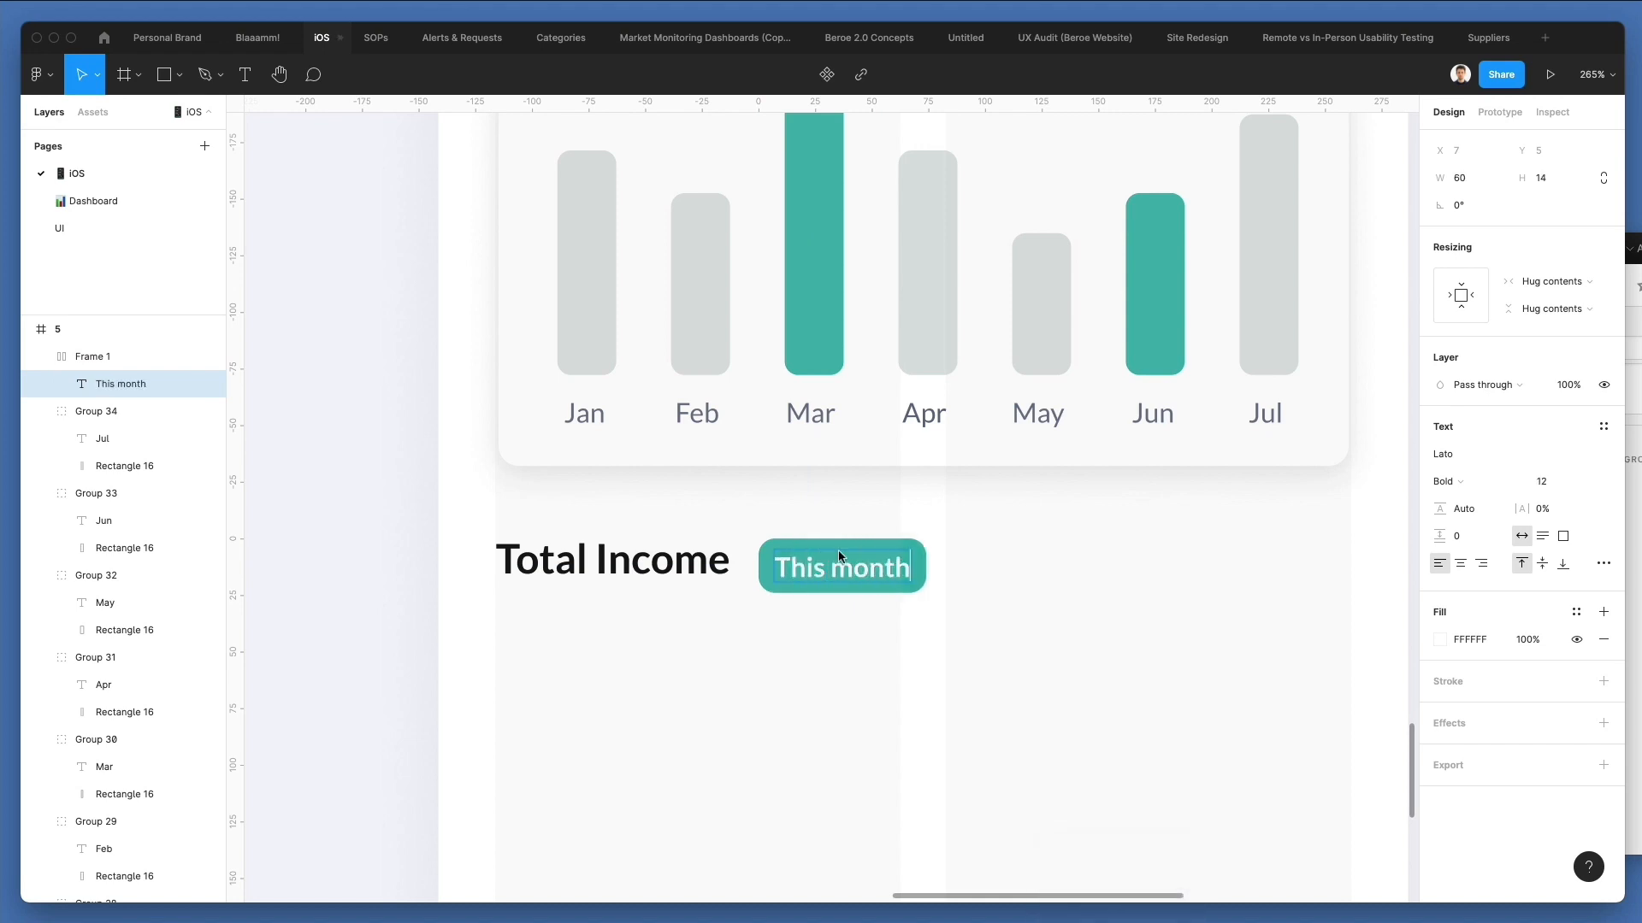
key(Escape)
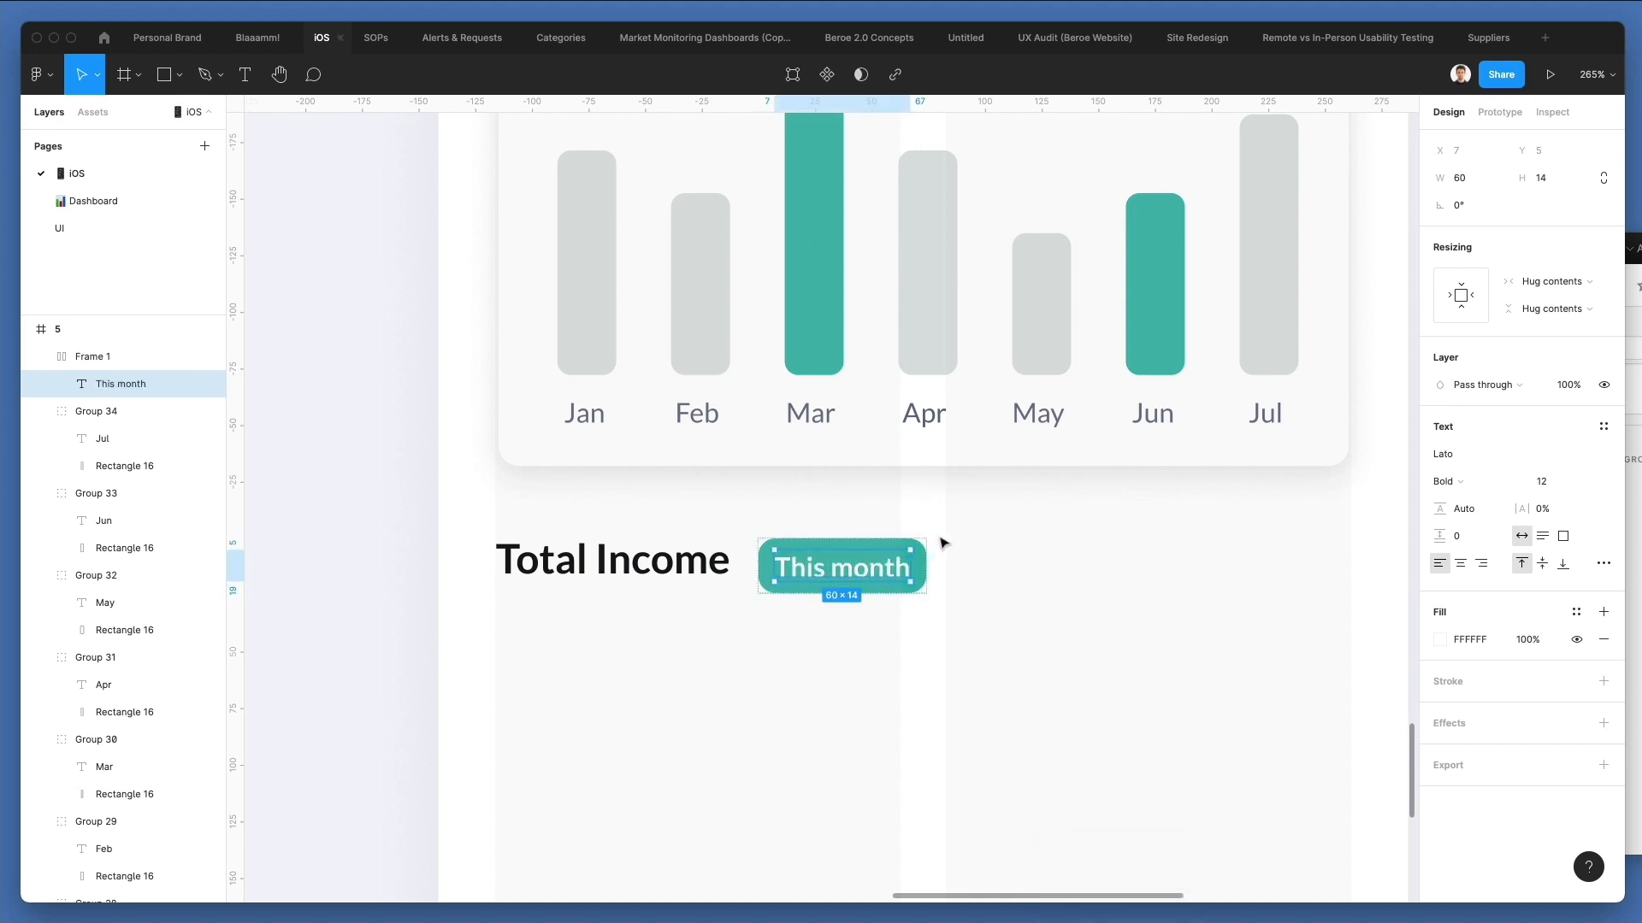
key(Escape)
Set the This month pill's bottom padding to 6 and place it level with the Total Income heading at X 142.28, Y 507.45.
click(871, 554)
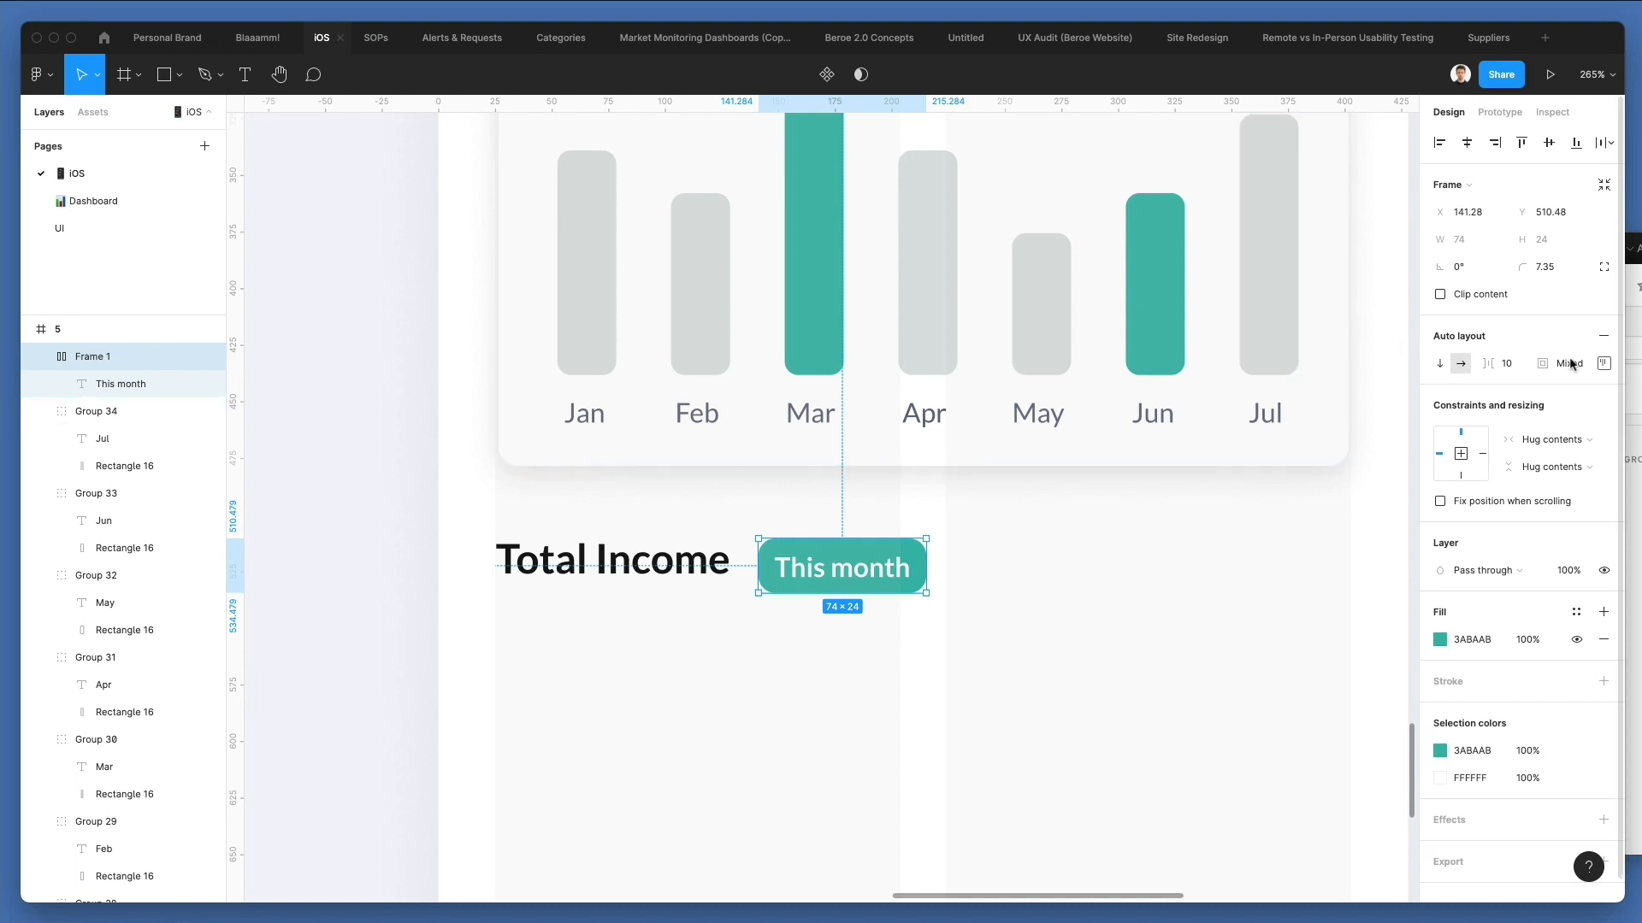
click(1606, 369)
click(1532, 448)
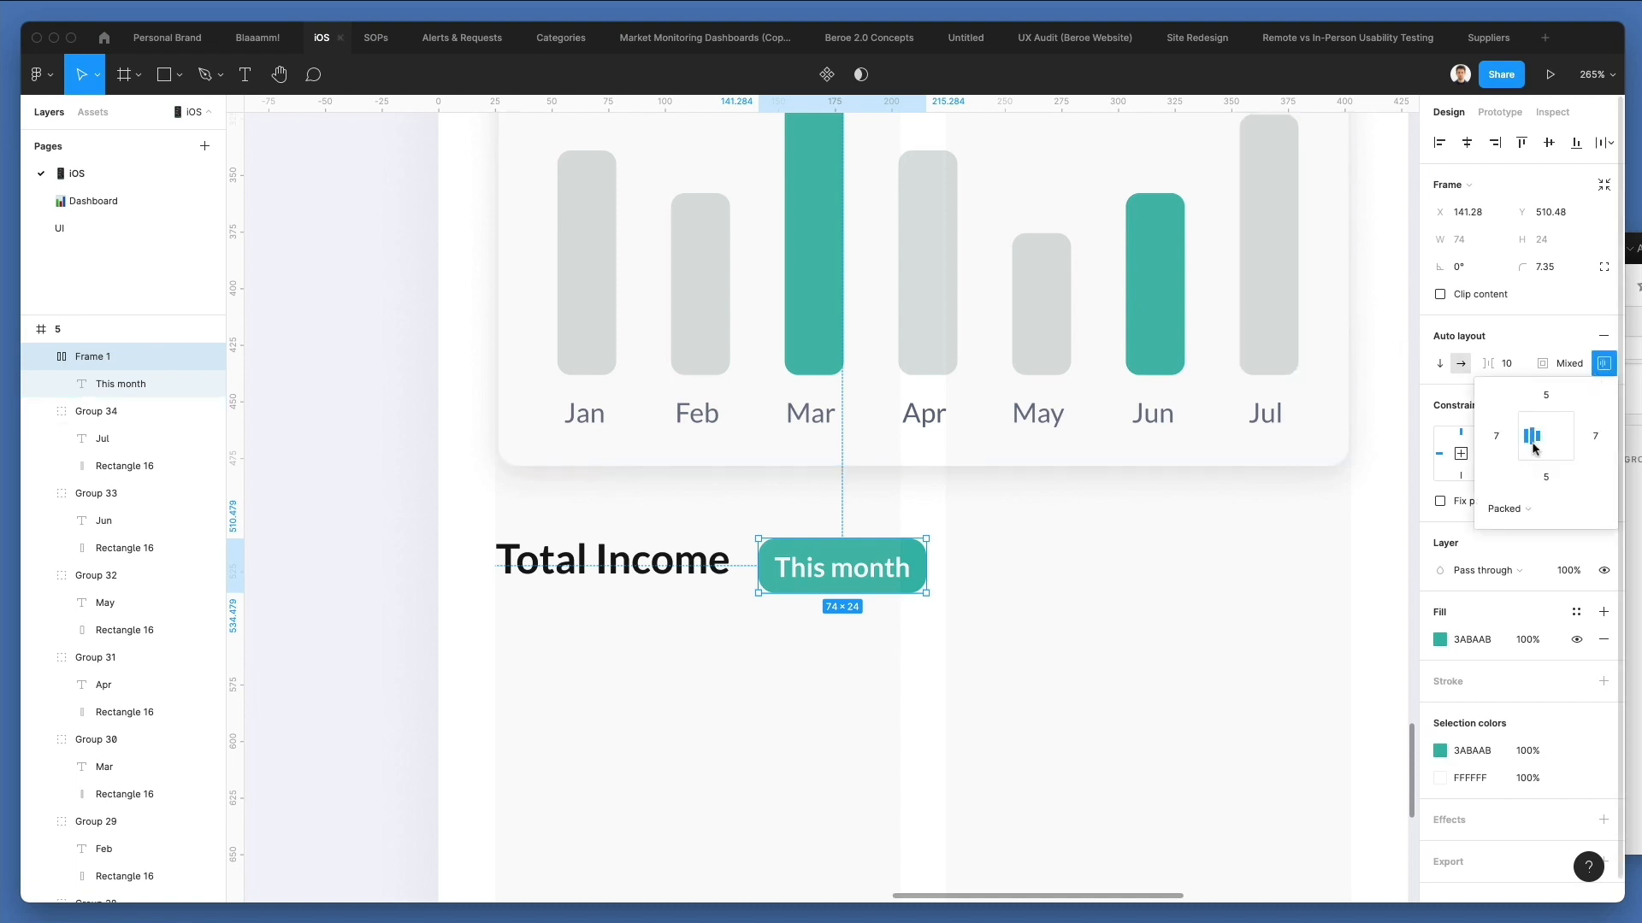
click(1548, 480)
key(Up)
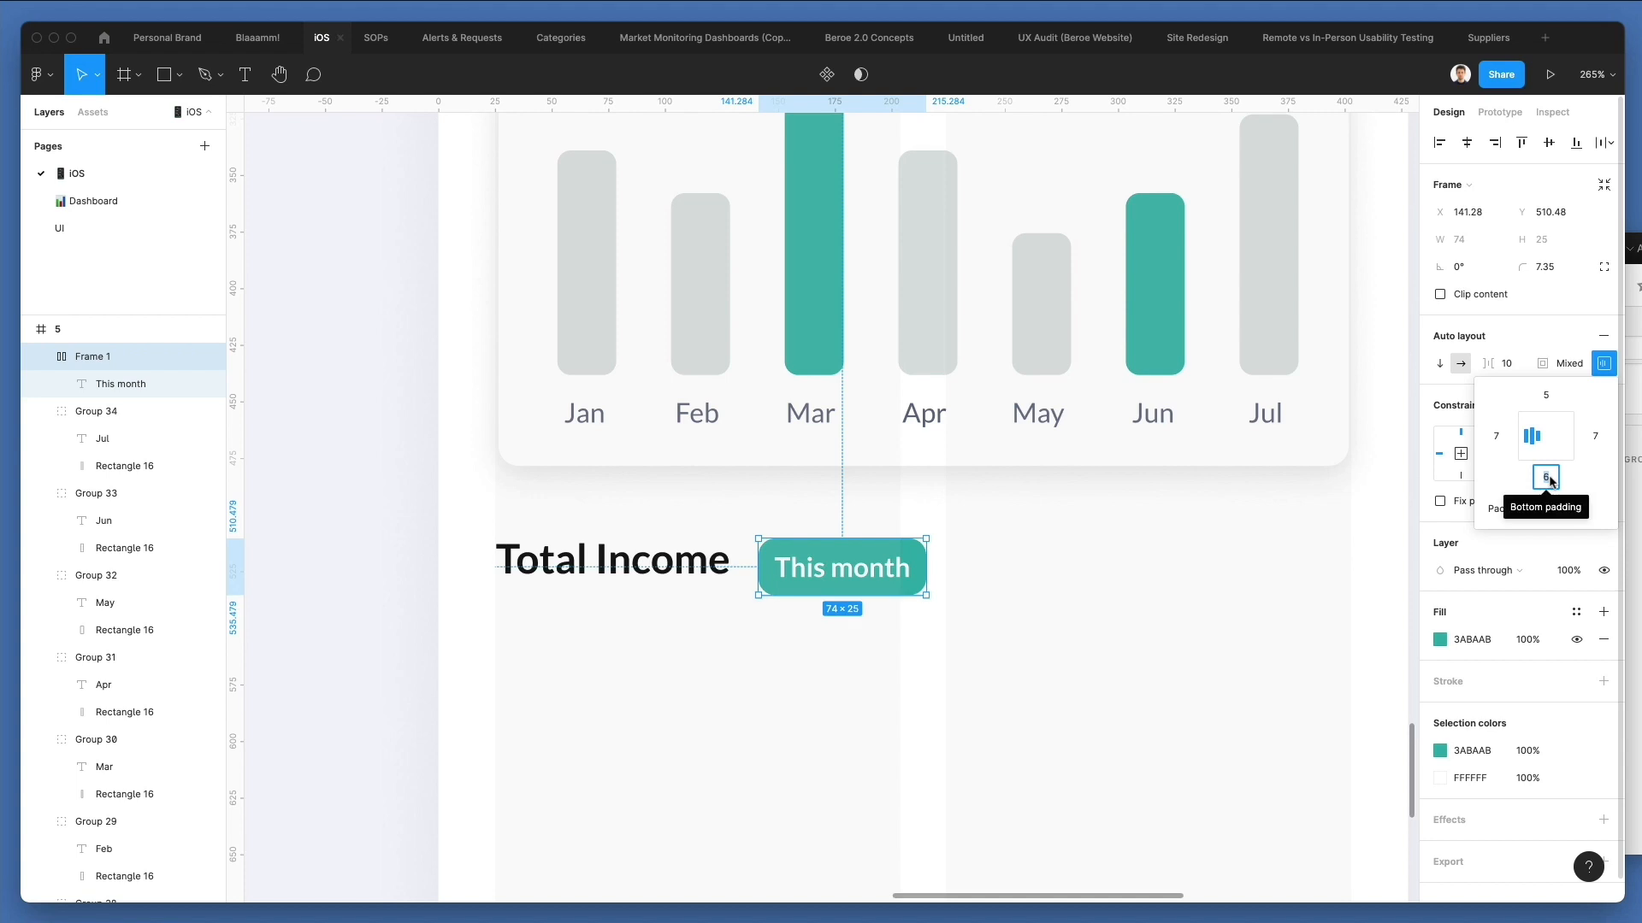
click(1009, 628)
drag(869, 572, 860, 559)
key(Down)
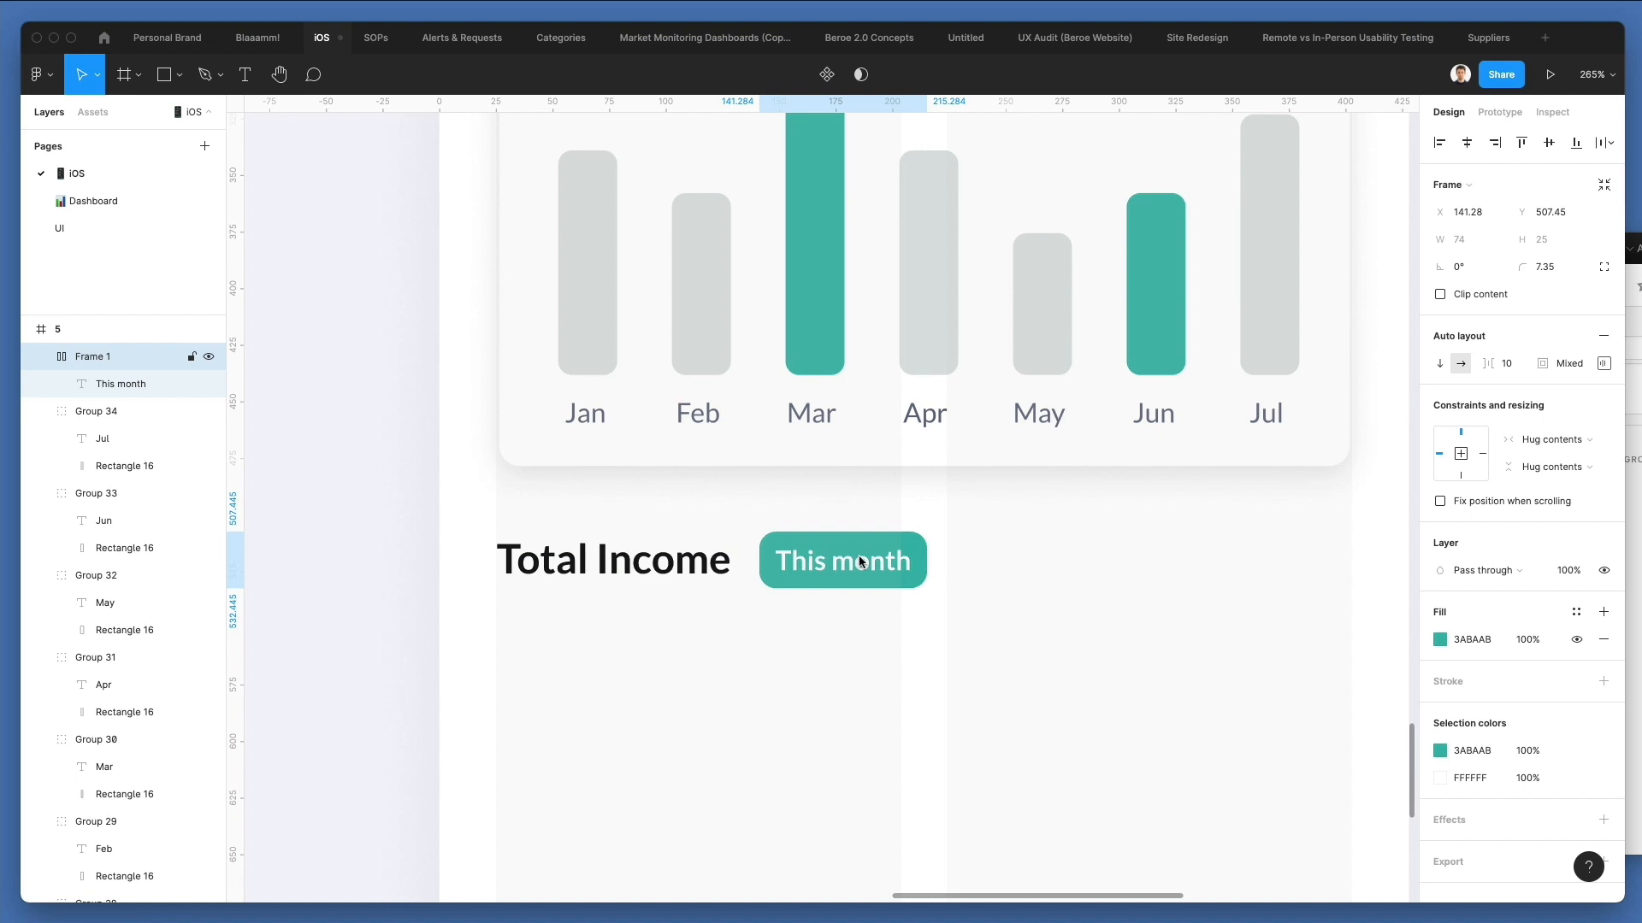
key(Right)
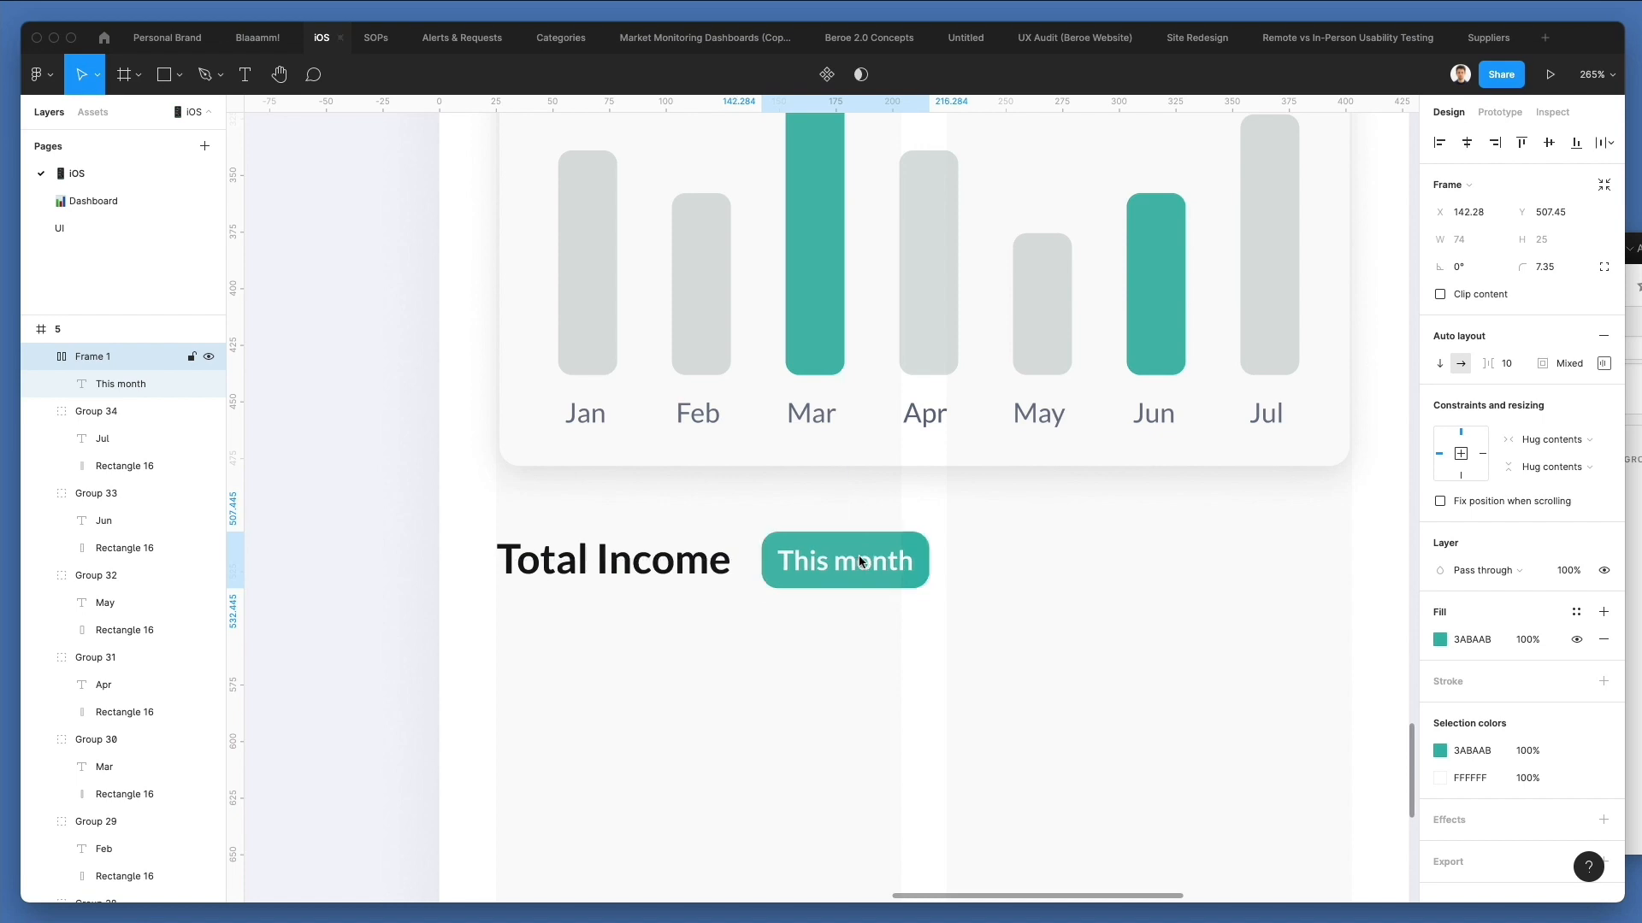
scroll(860, 562, down, 2)
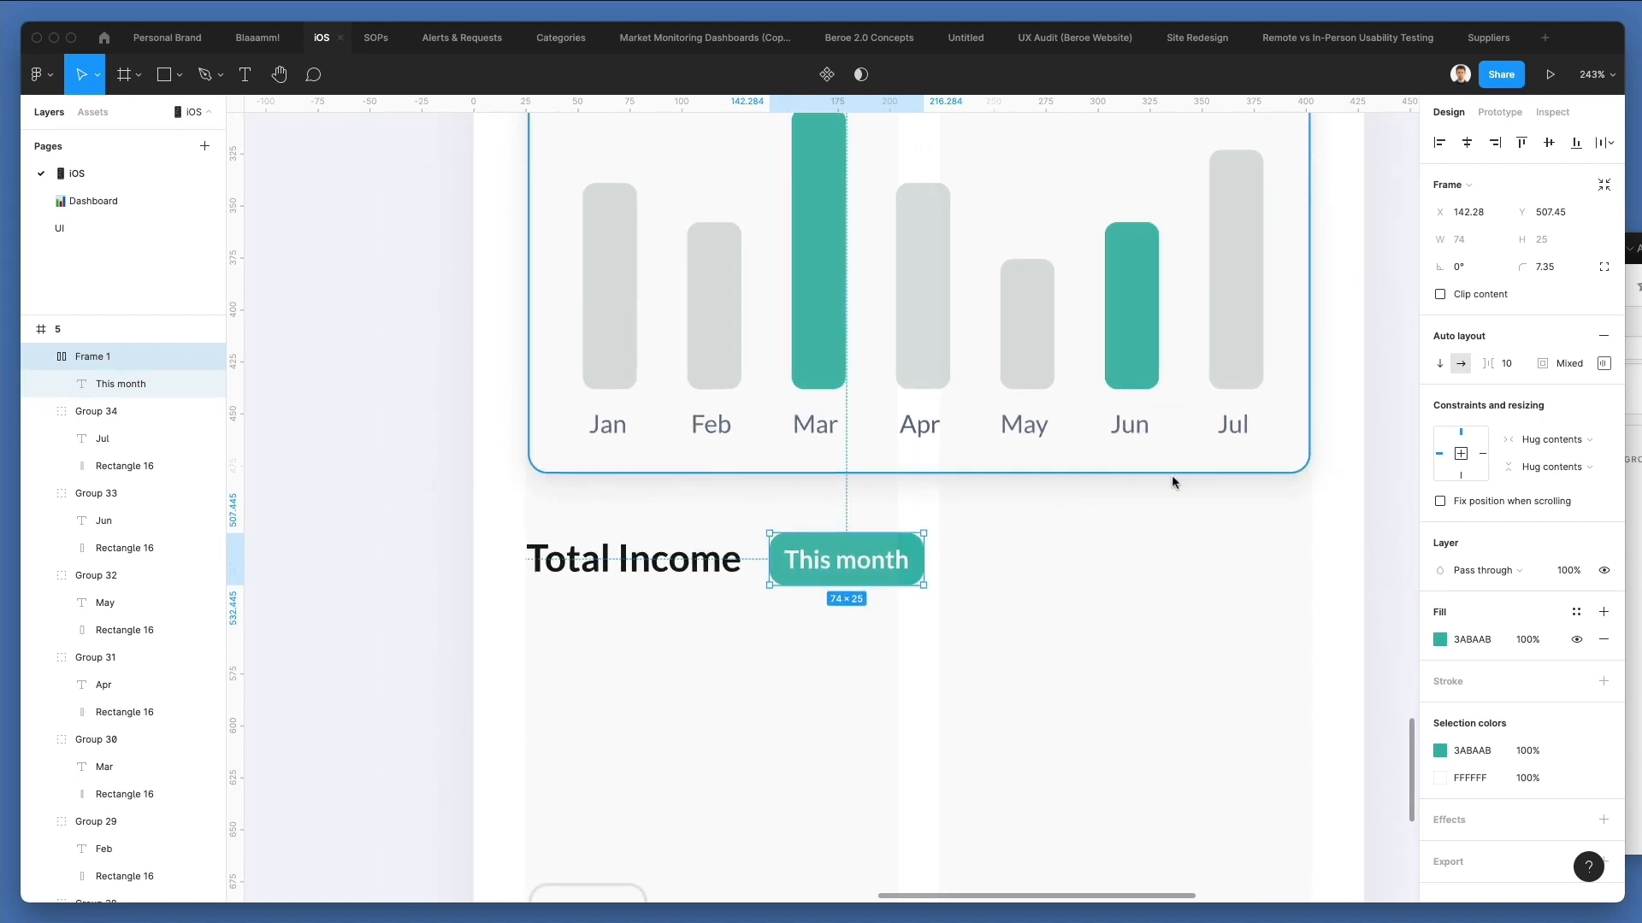
click(1217, 541)
scroll(1218, 541, down, 4)
scroll(1218, 540, left, 3)
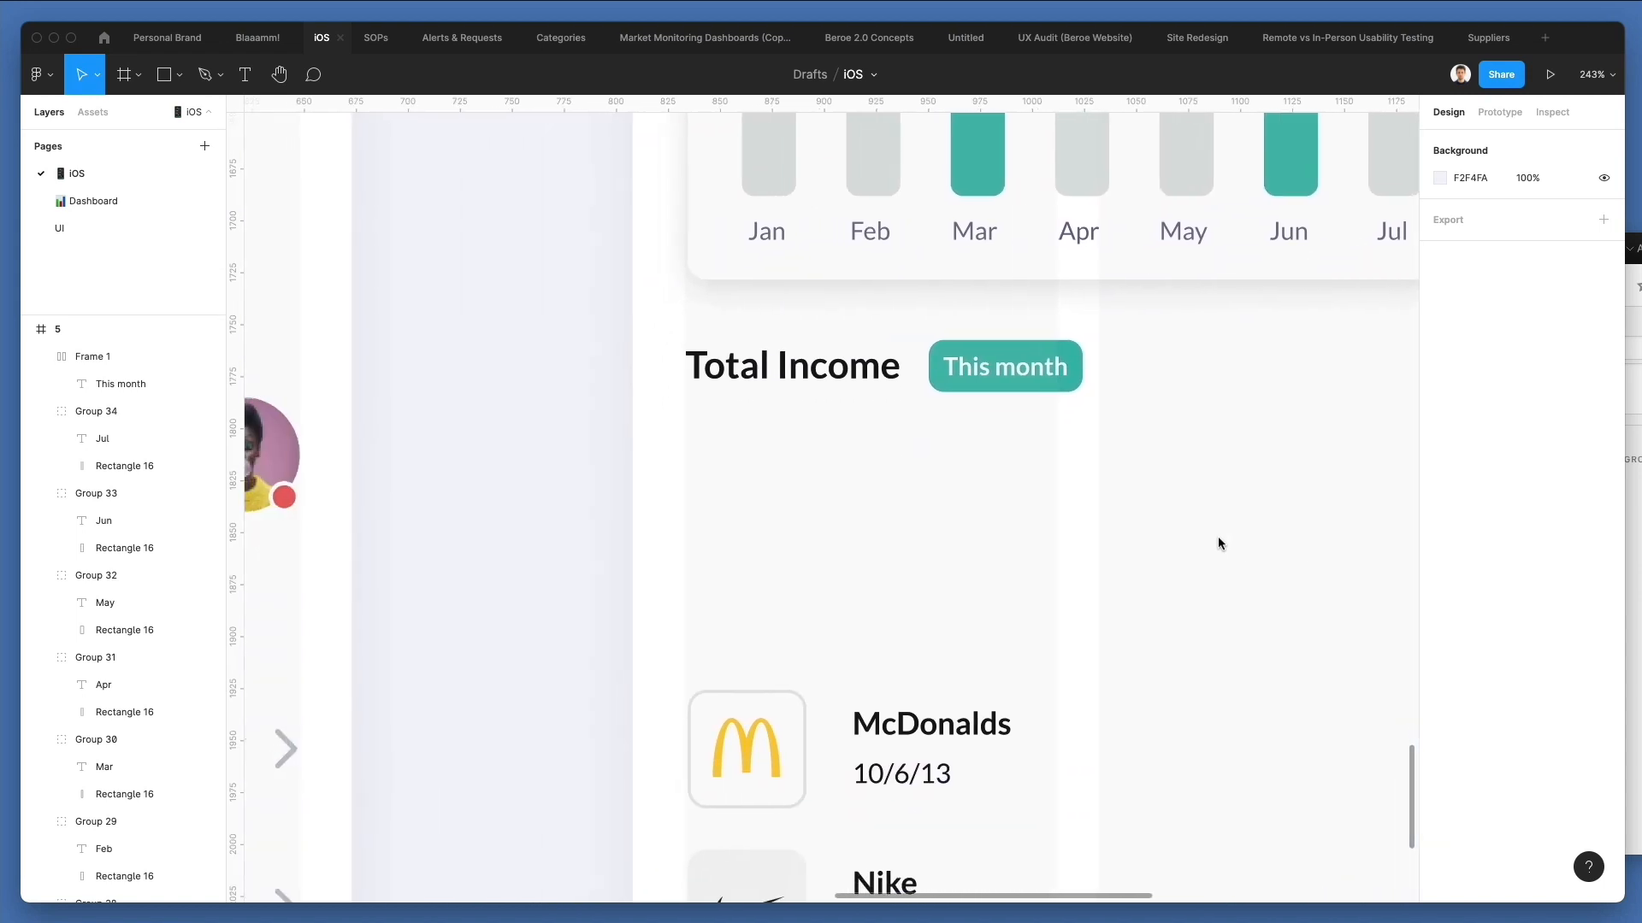
scroll(1217, 543, up, 3)
scroll(1217, 543, right, 3)
scroll(1218, 543, down, 5)
scroll(1218, 543, left, 8)
scroll(1217, 542, up, 1)
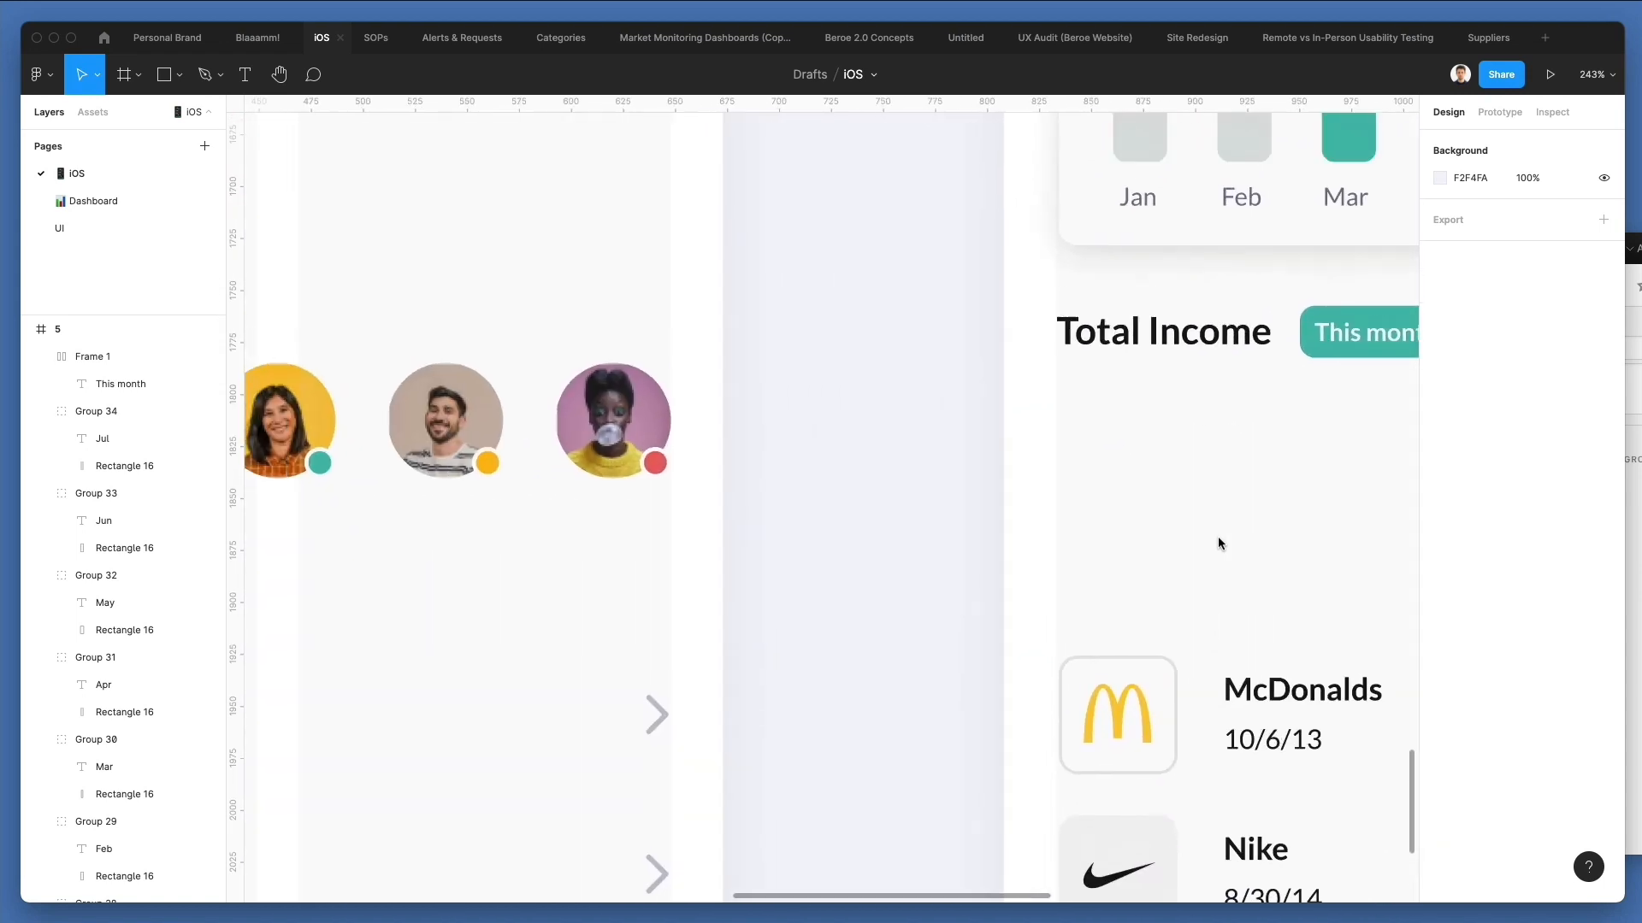
scroll(1218, 537, up, 2)
scroll(1217, 537, right, 7)
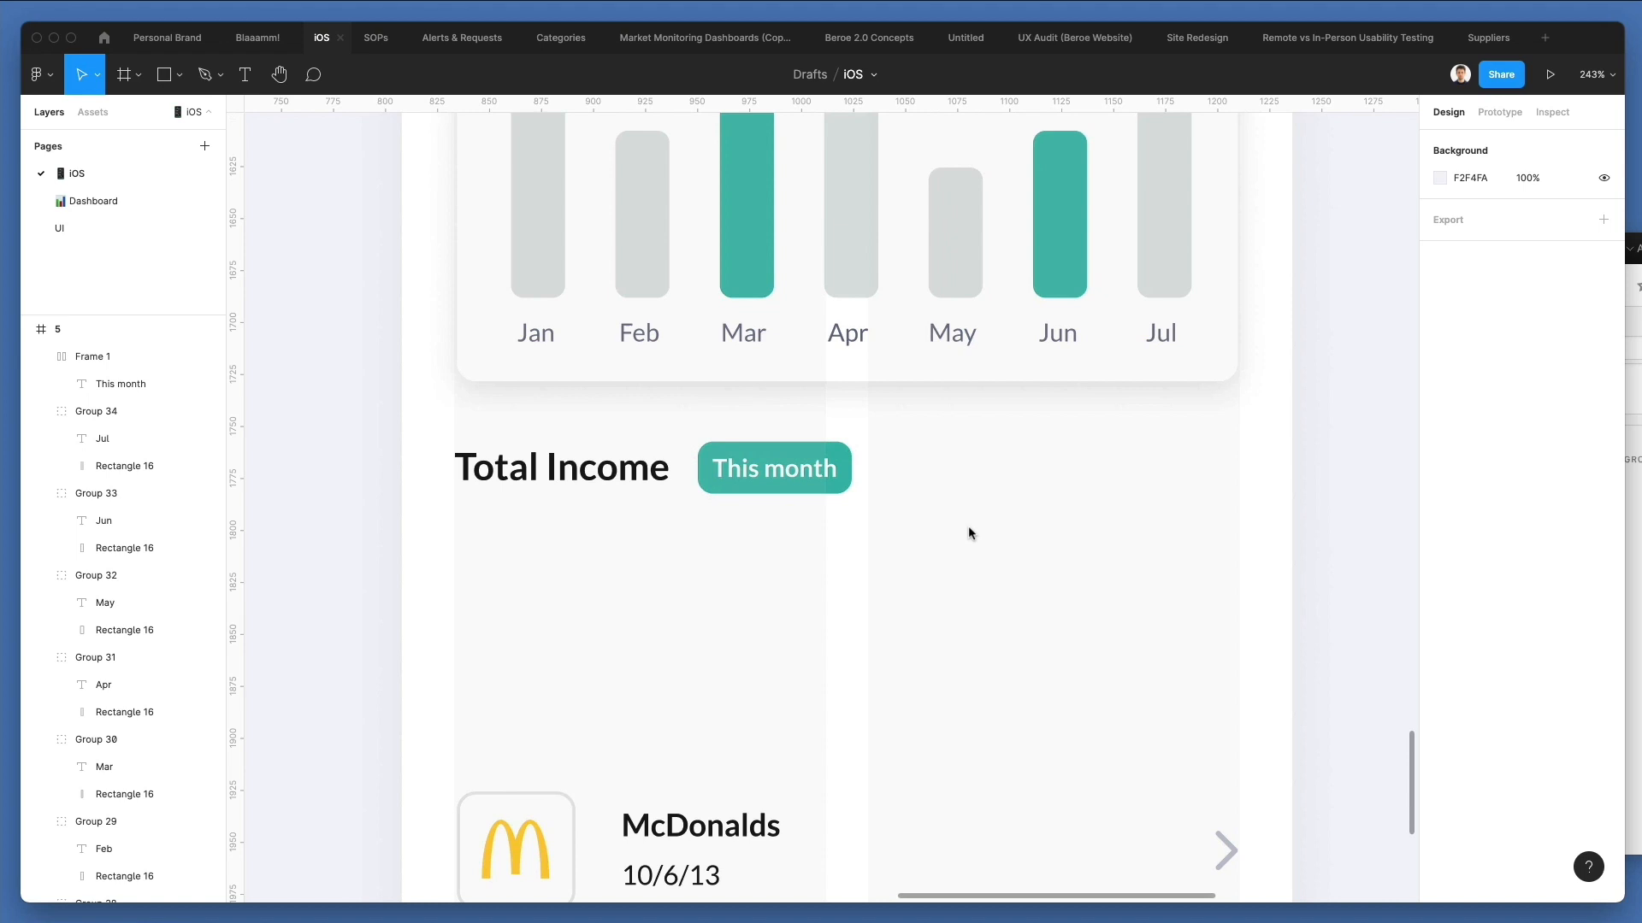
scroll(971, 528, down, 1)
scroll(771, 487, down, 2)
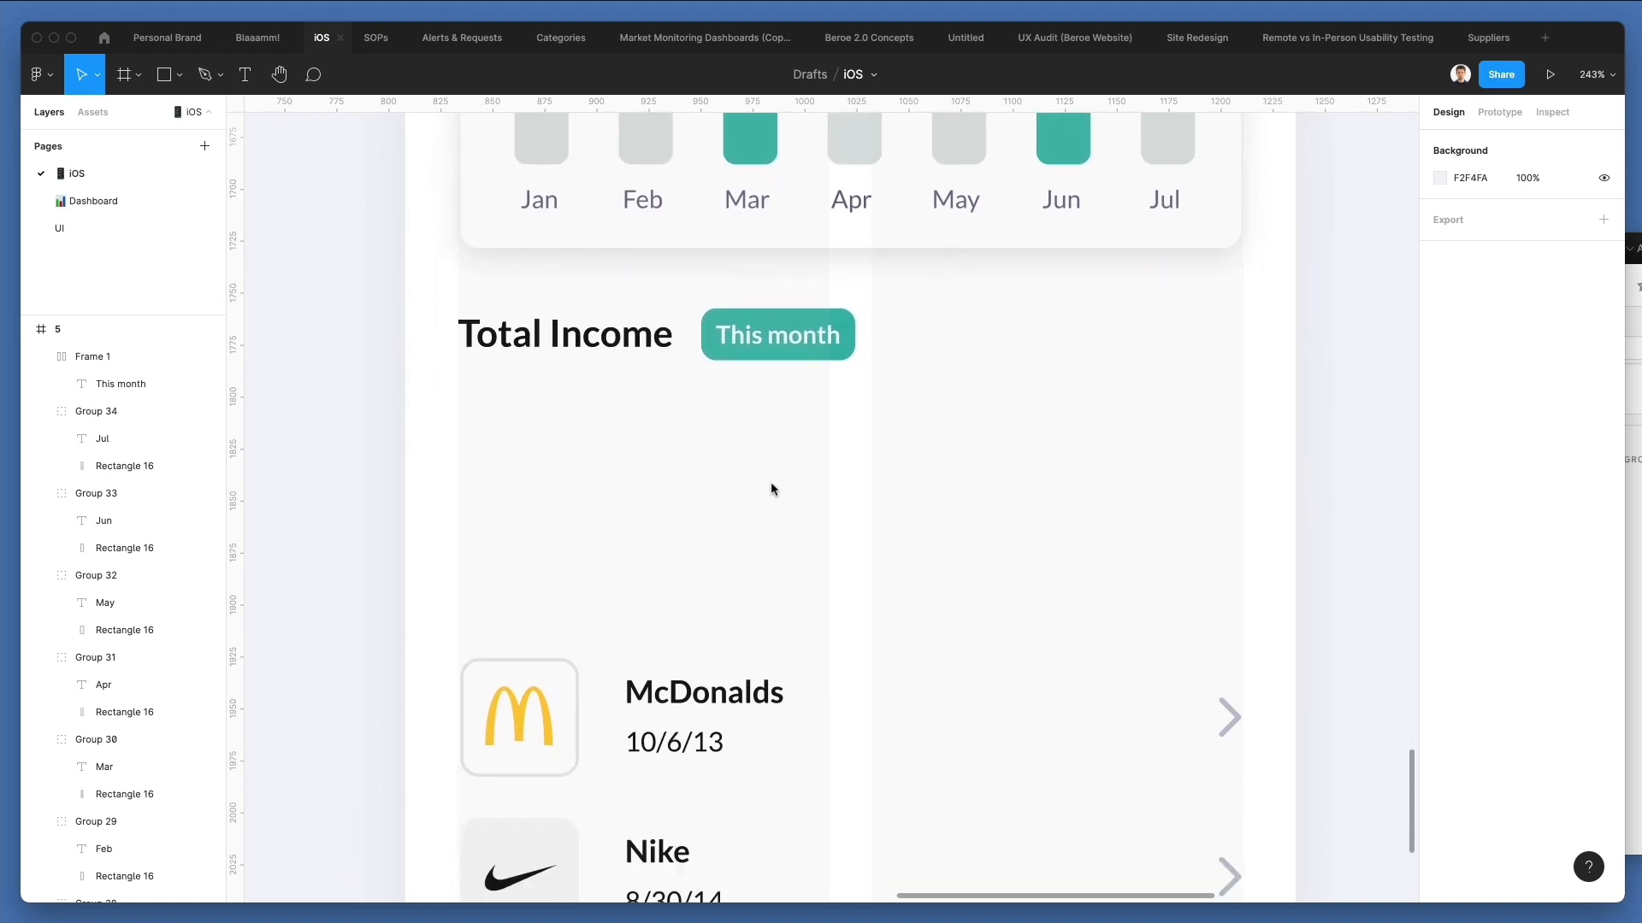
Delete the McDonald's logo from its transaction row on the Management screen.
scroll(771, 480, down, 3)
click(588, 653)
key(Delete)
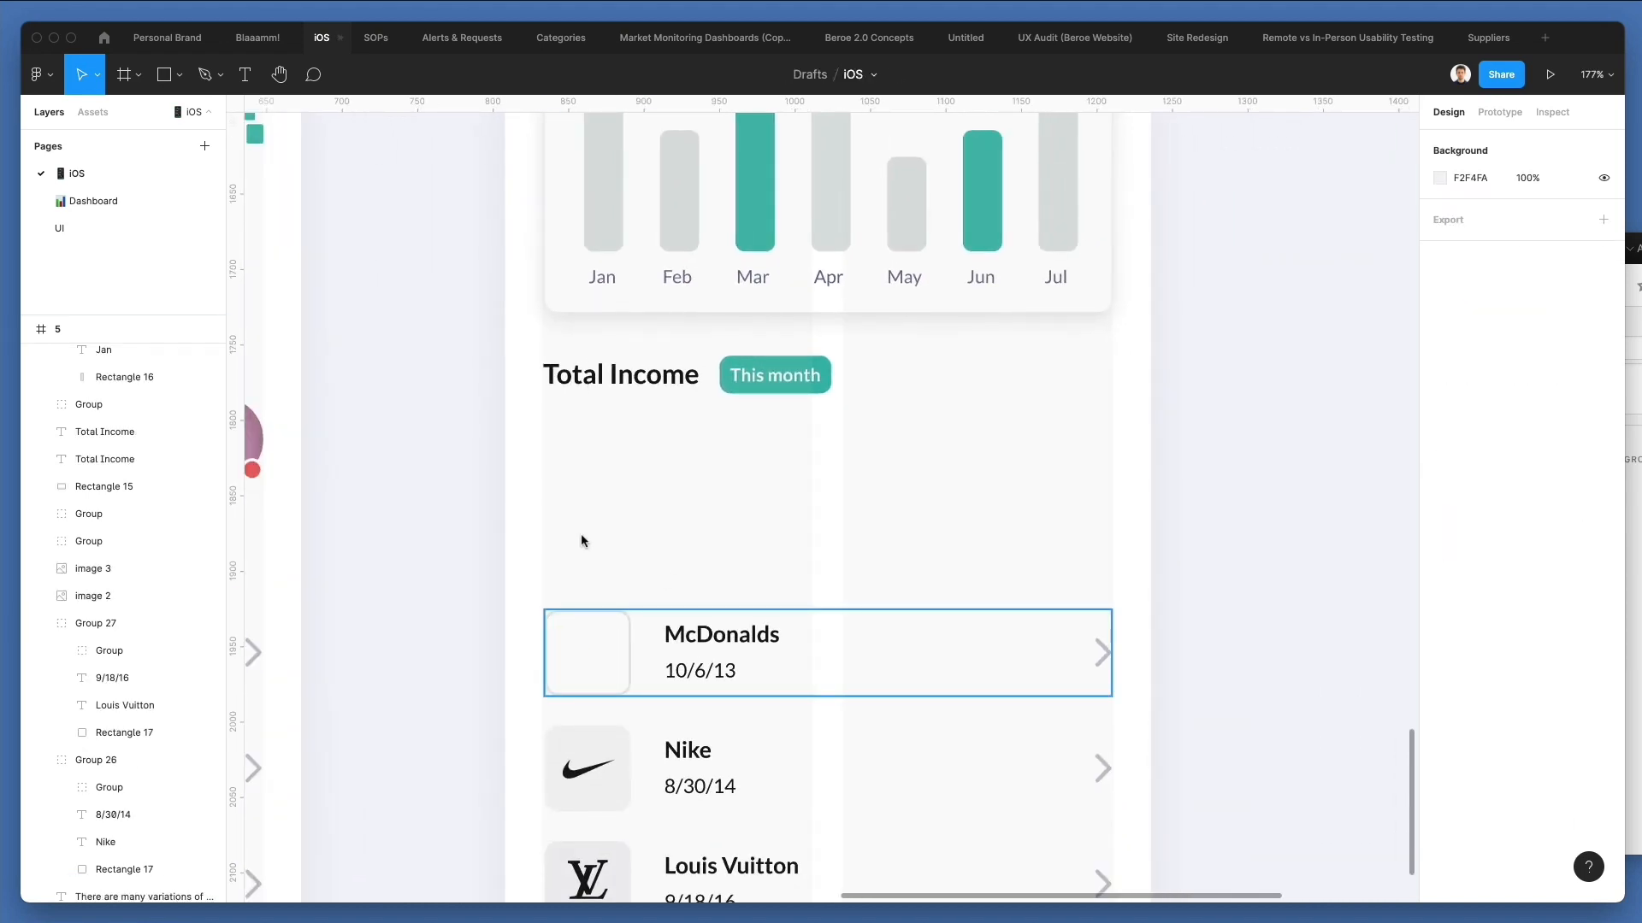
Duplicate the chart card's white background below the lower Total Income heading and shrink it to one column, about 177.5 × 108.
drag(785, 307, 787, 569)
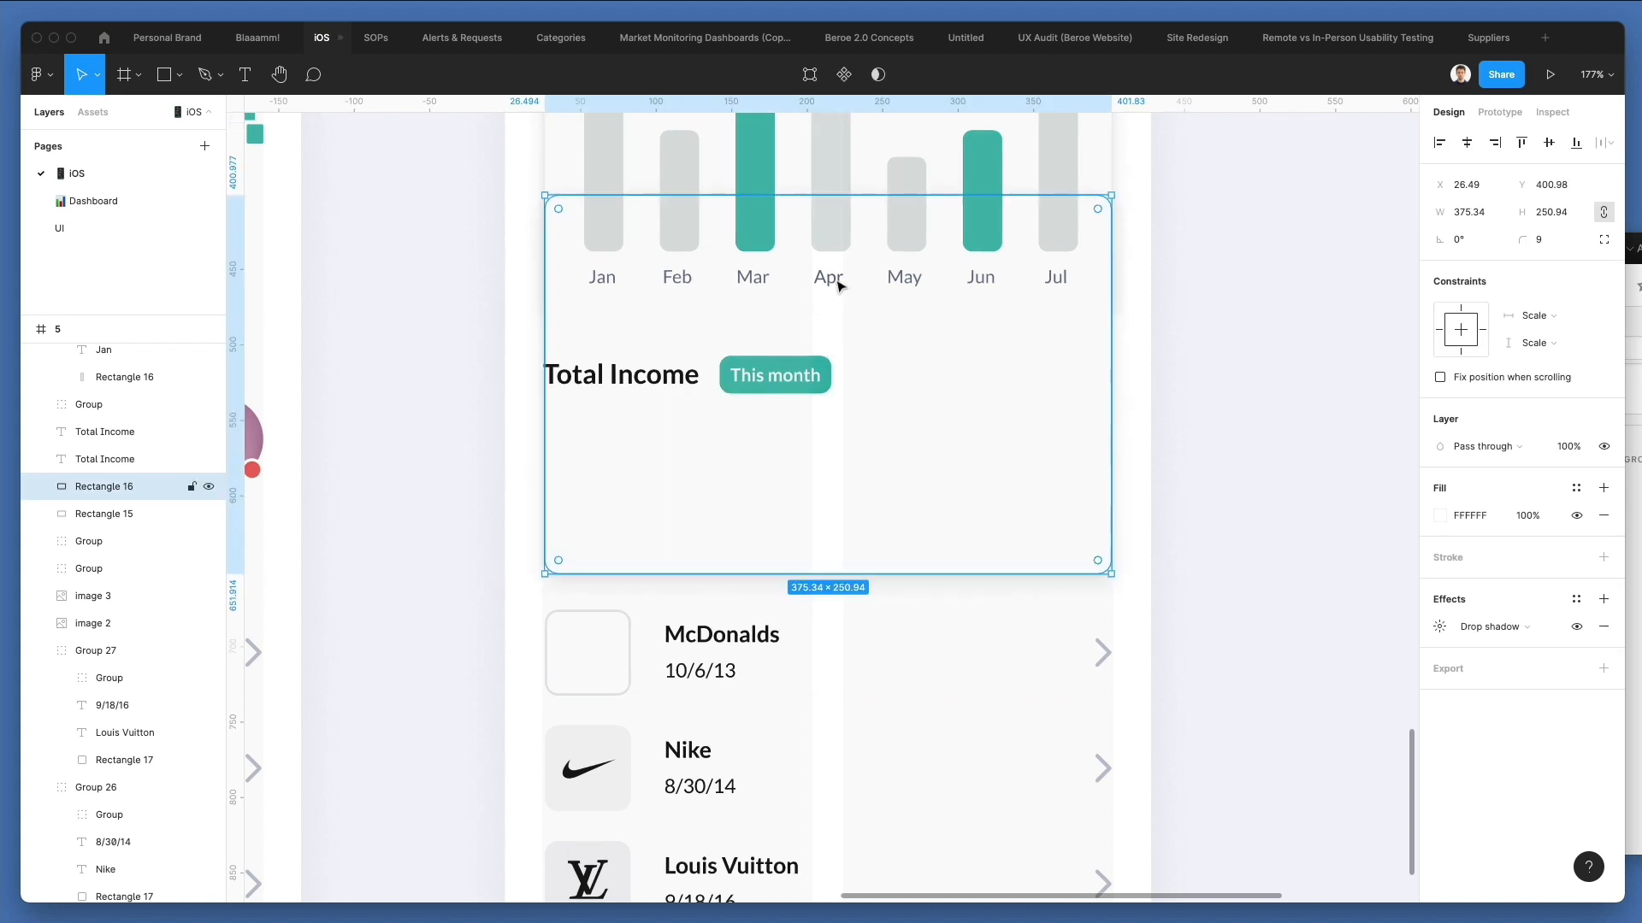
drag(1110, 197, 813, 414)
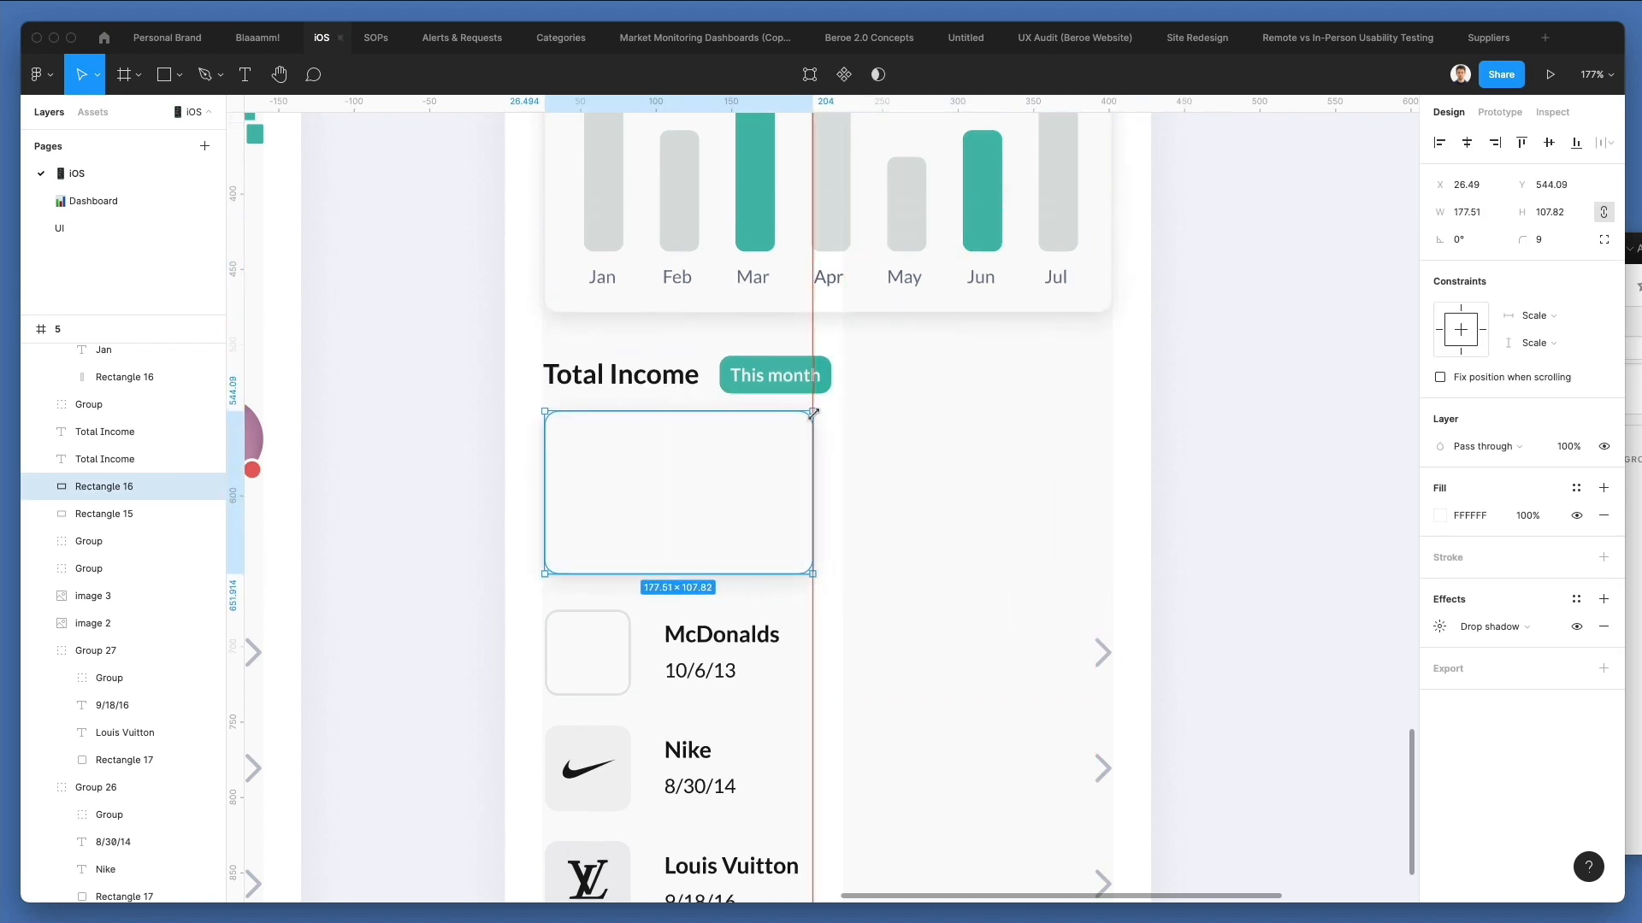
click(916, 410)
Delete the McDonalds, Nike and Louis Vuitton transaction rows from the Management screen.
scroll(917, 402, down, 3)
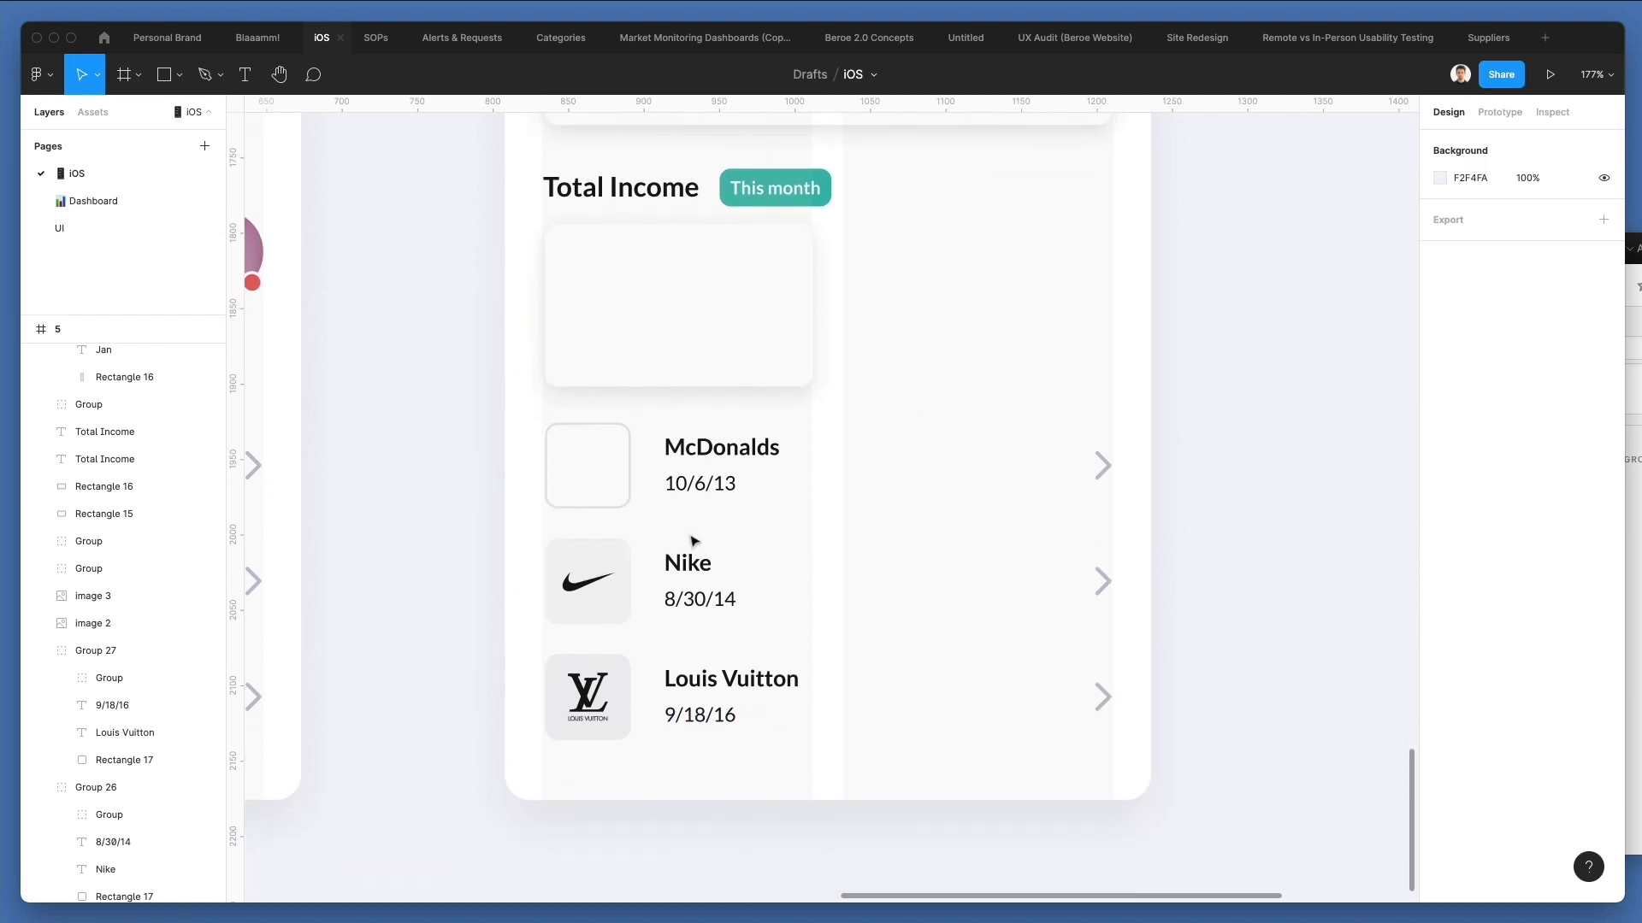
drag(1171, 778, 502, 454)
key(Delete)
scroll(580, 462, up, 2)
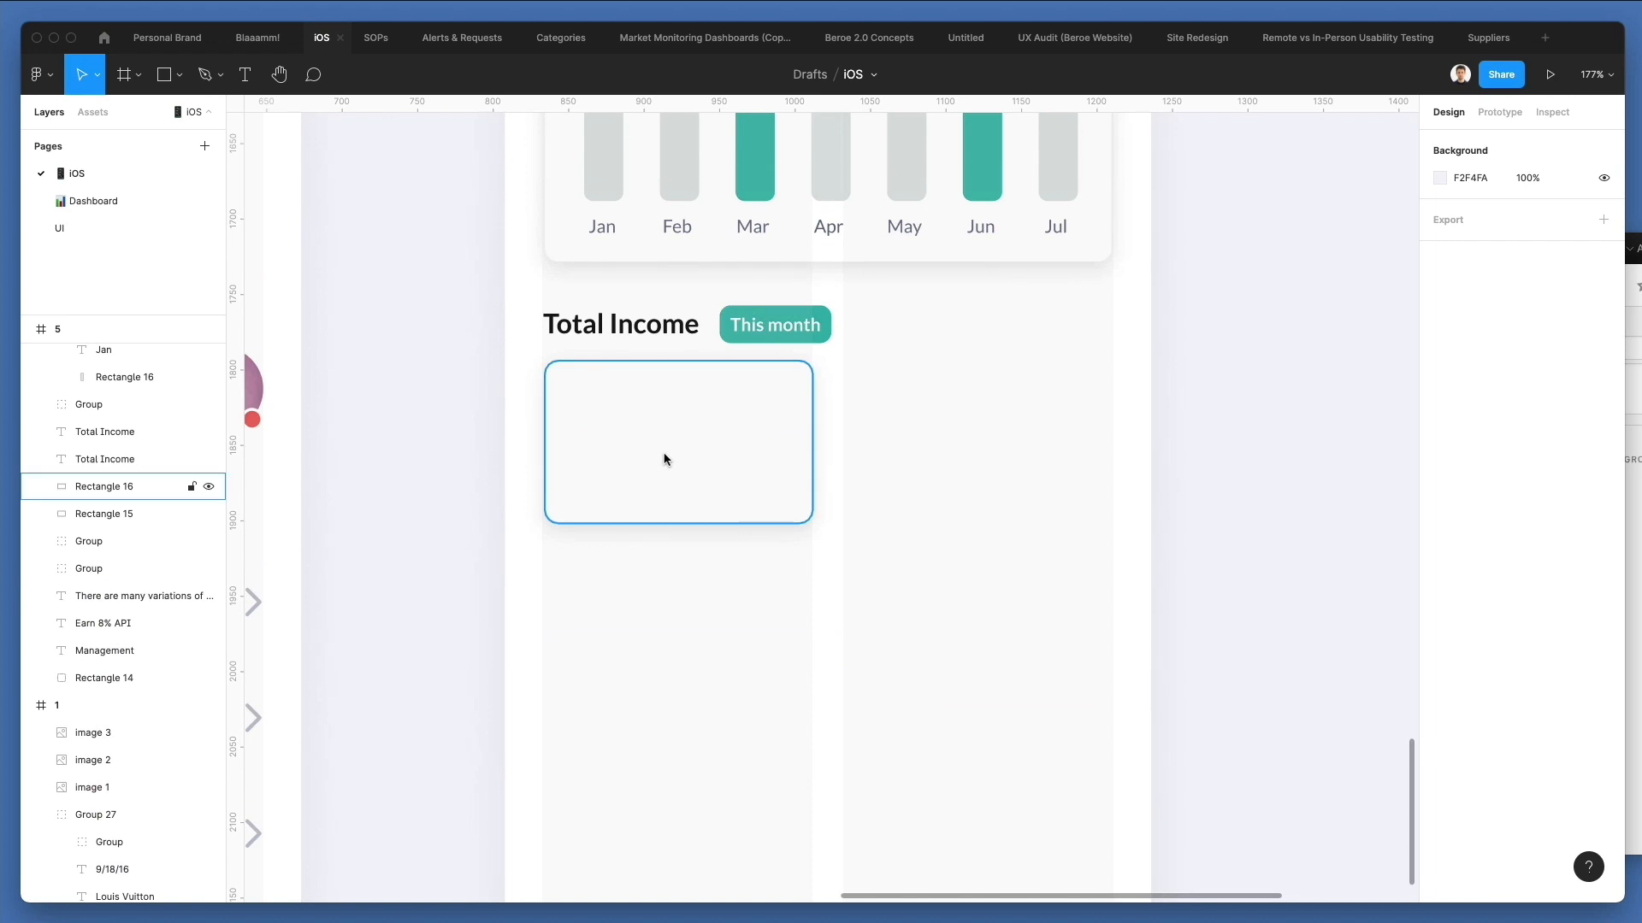
Move the small card down to about Y 556.5 and extend its height to about 166.
drag(664, 459, 671, 484)
drag(689, 542, 708, 630)
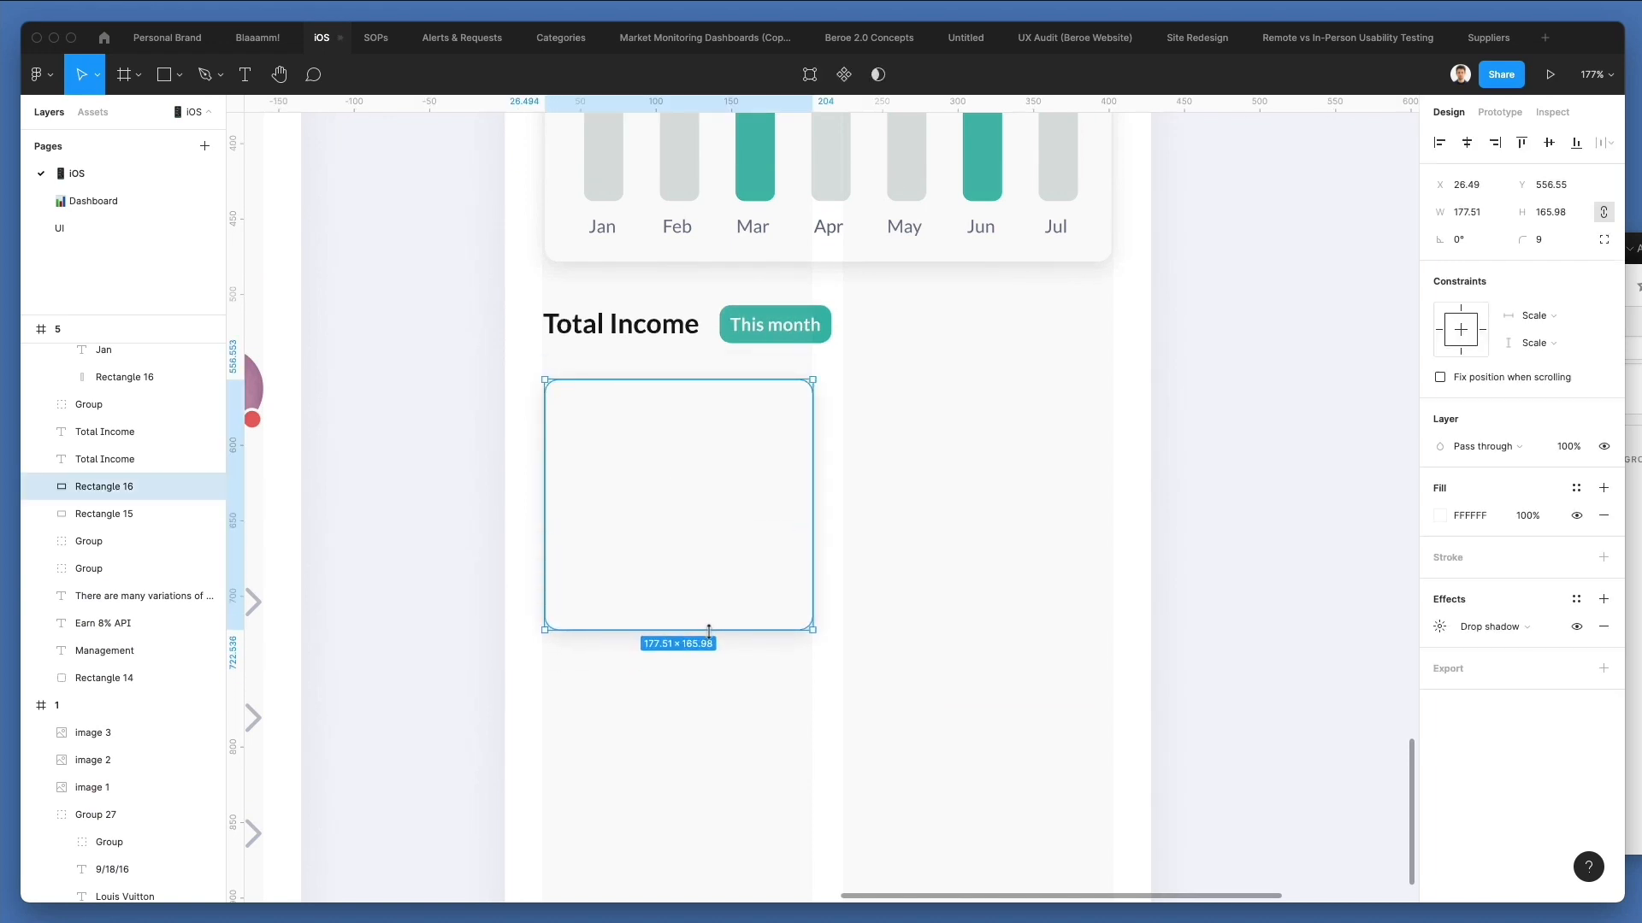
click(991, 487)
Fill the small card with the This month pill's green 3ABAAB and hide its drop shadow.
scroll(990, 486, up, 2)
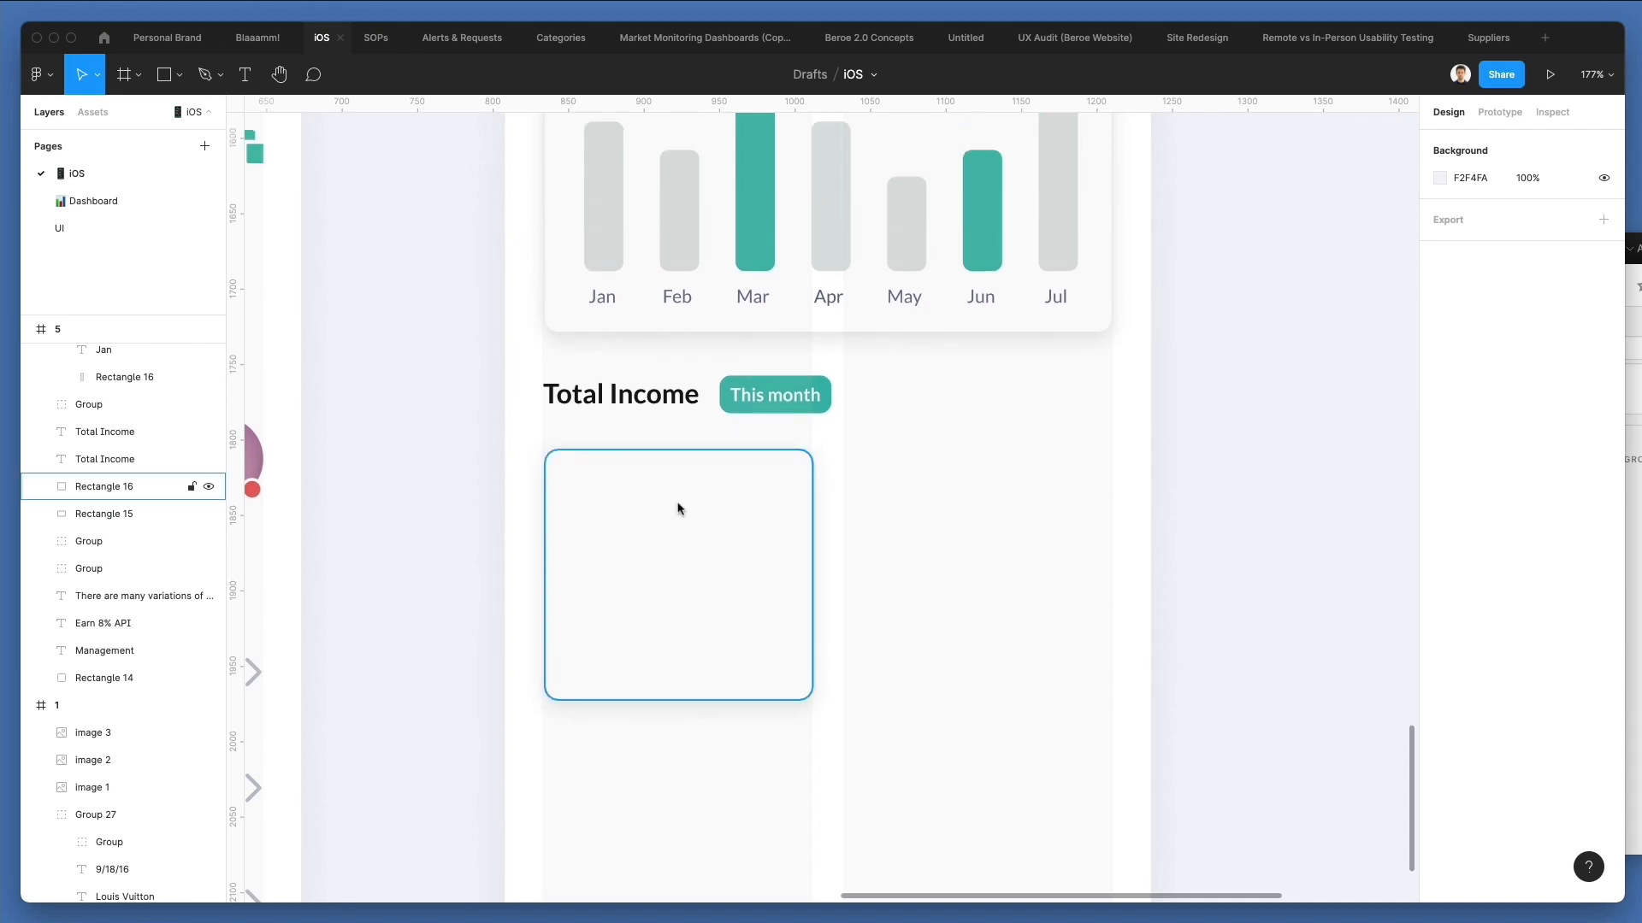
scroll(681, 505, down, 2)
click(678, 503)
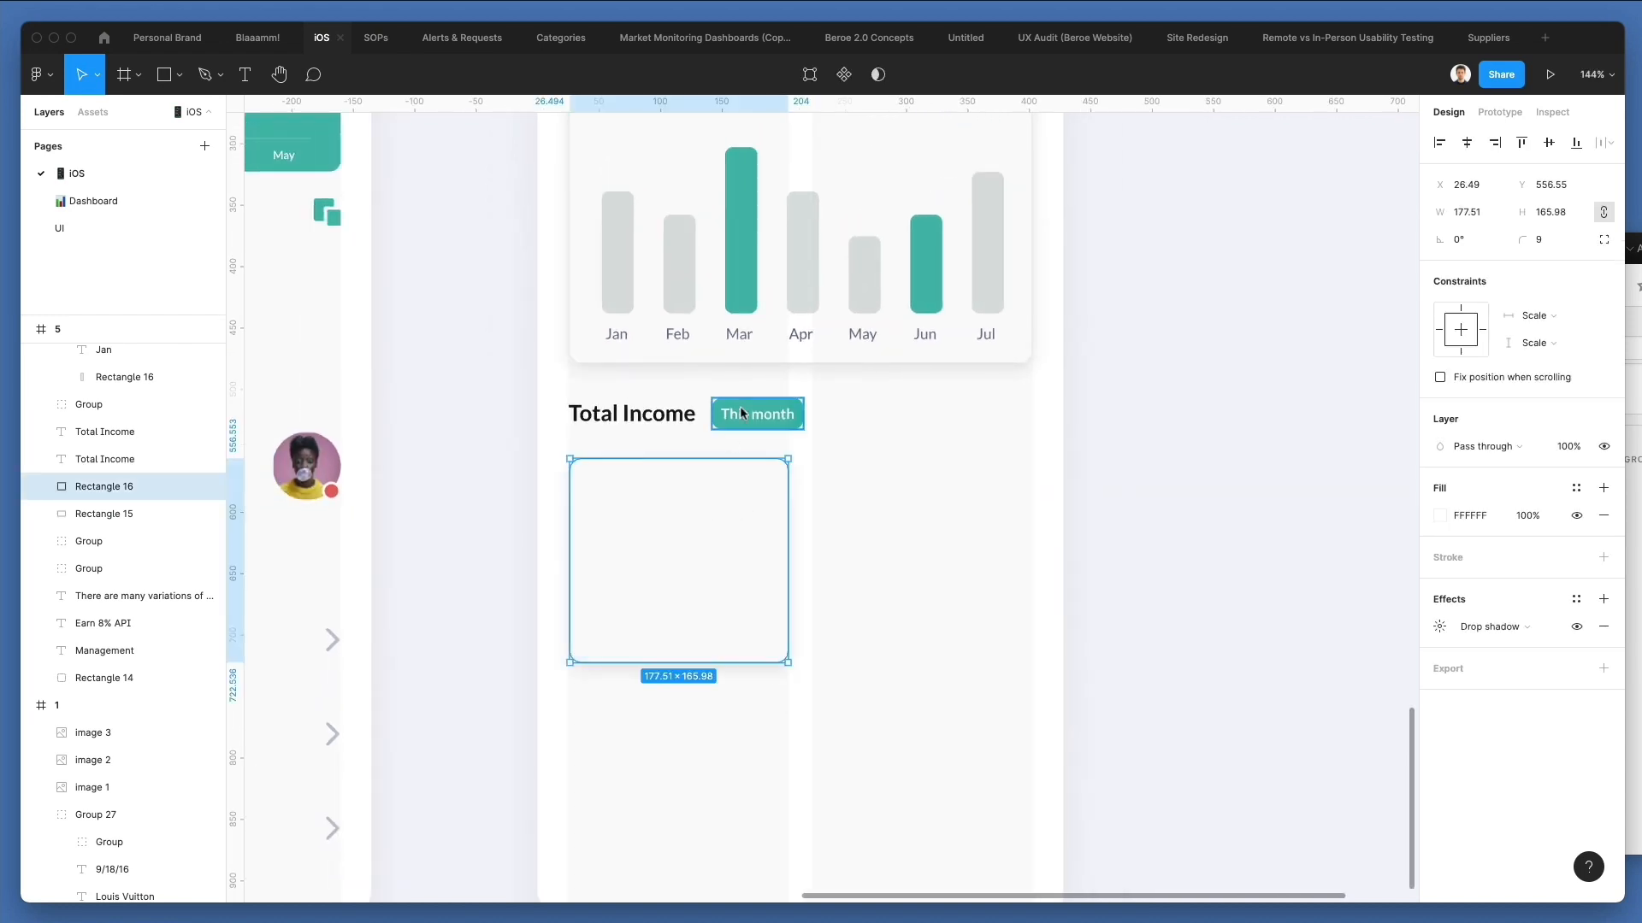
key(i)
click(741, 407)
click(1576, 626)
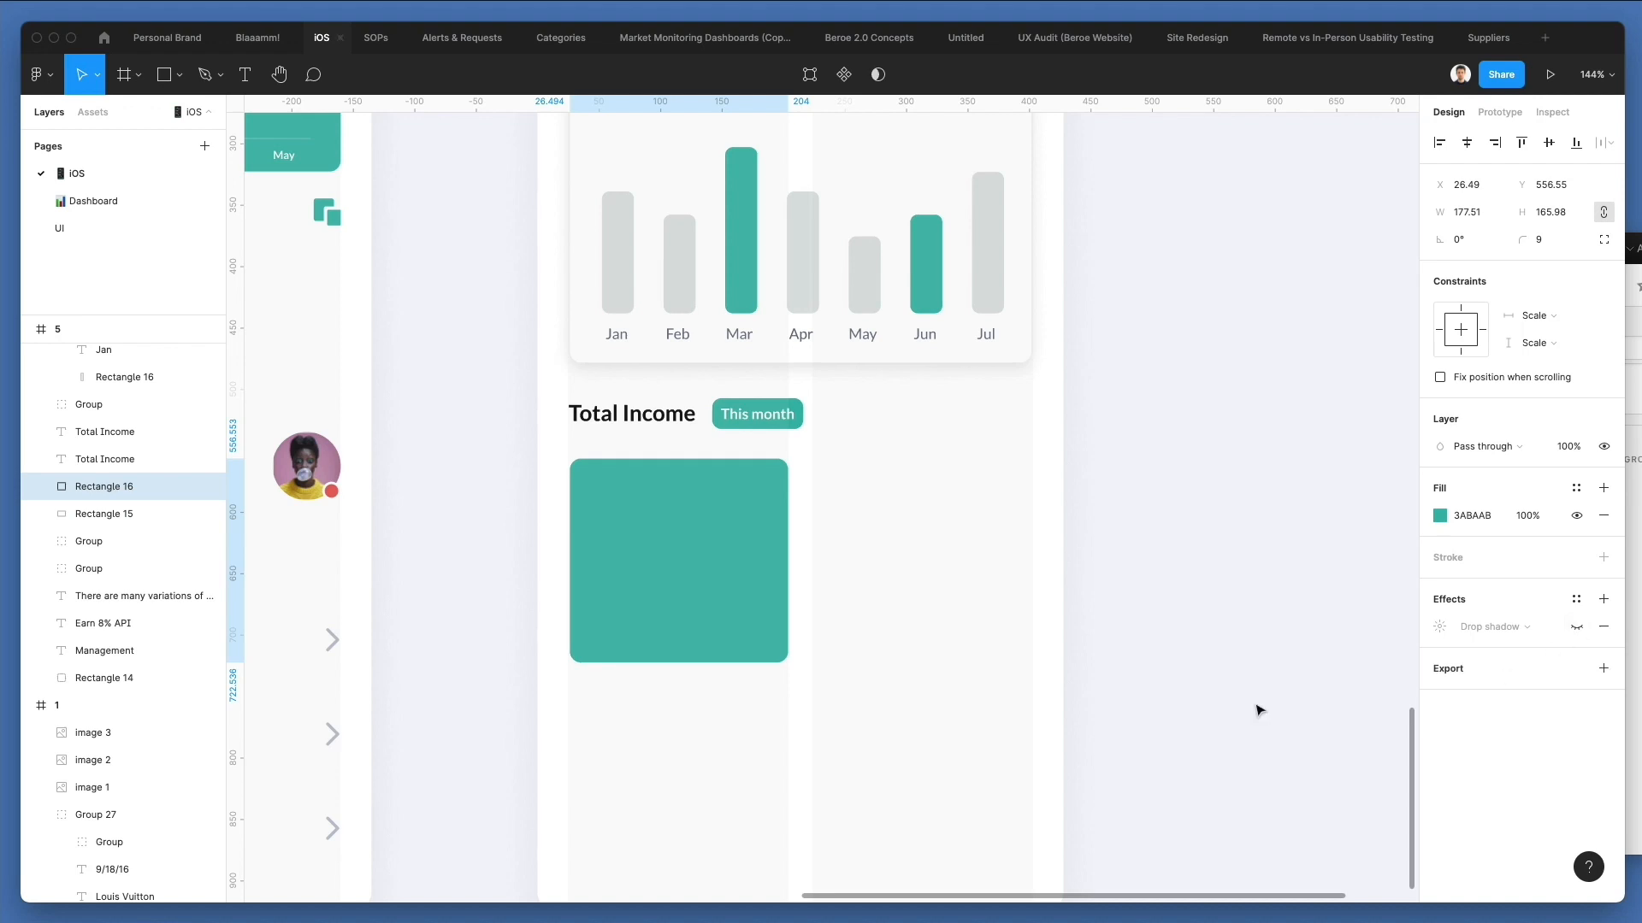
Copy the Savings title and $9000.00 amount from the Welcome screen's card and paste them into the Management screen.
click(989, 627)
scroll(989, 627, left, 6)
scroll(992, 629, up, 5)
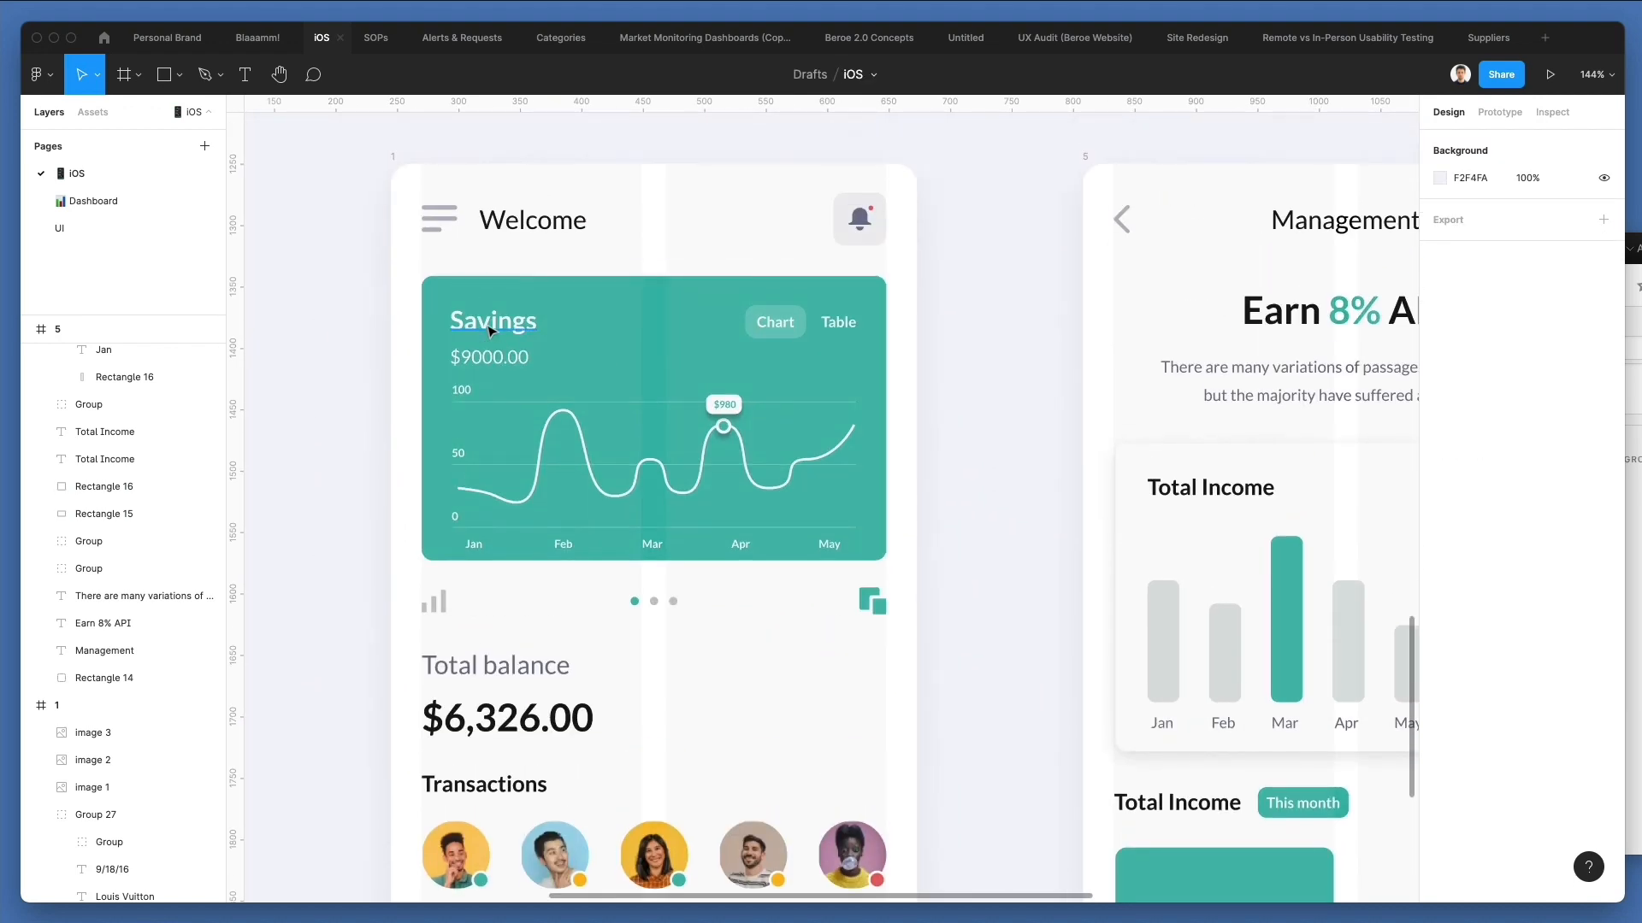
click(491, 332)
shift+click(508, 364)
scroll(926, 415, right, 5)
scroll(926, 415, down, 5)
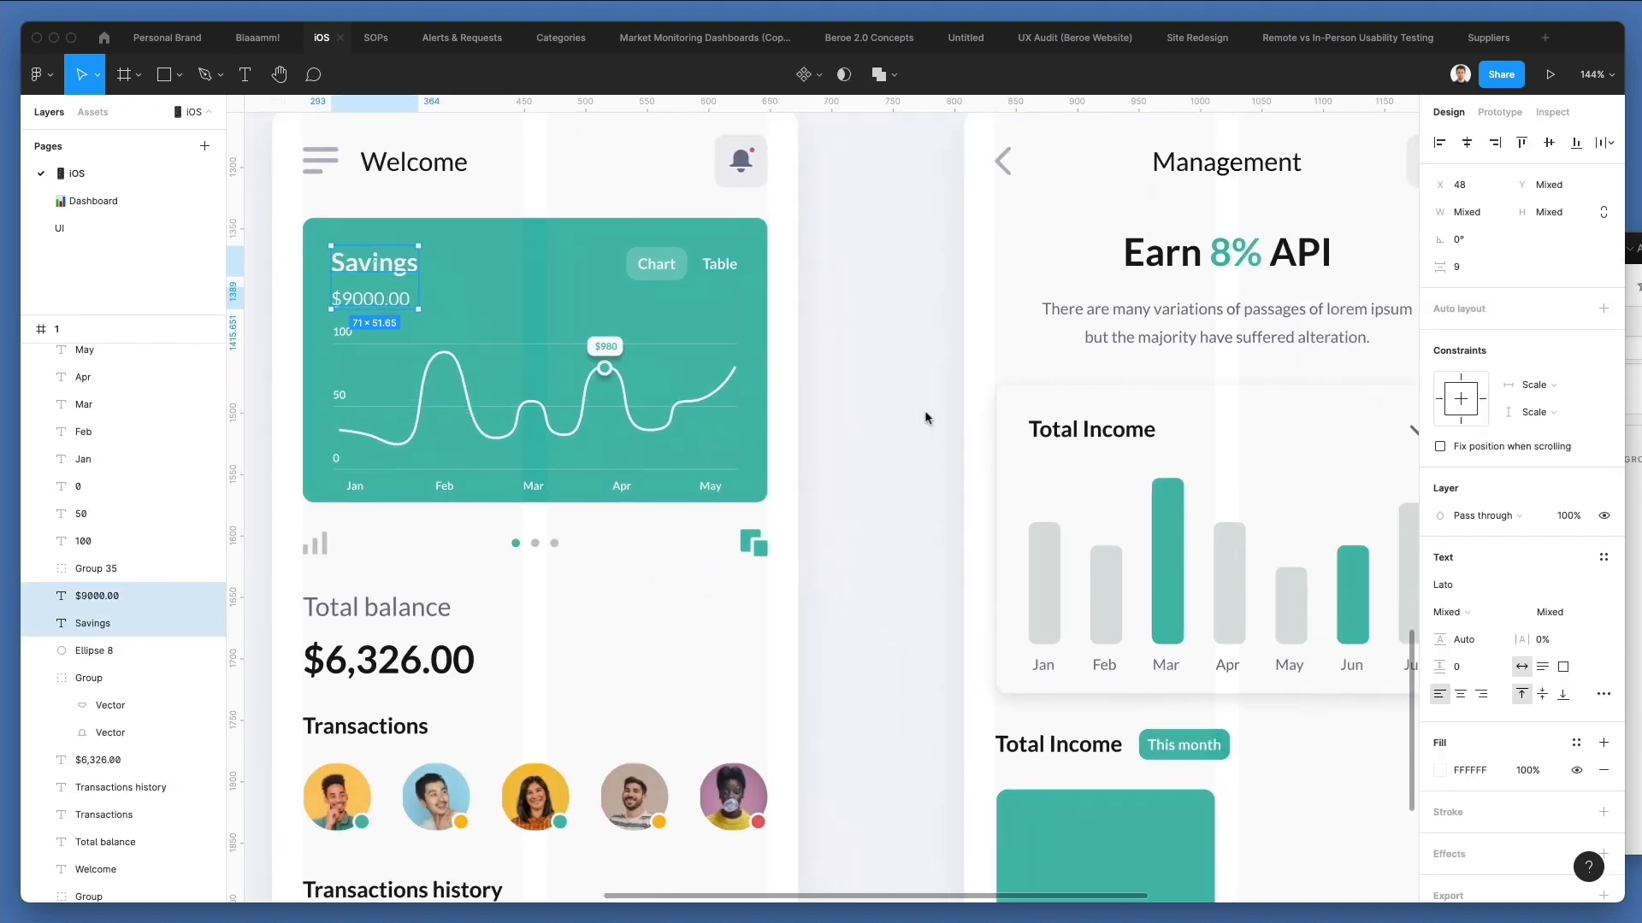
ctrl+scroll(915, 572, up, 5)
key(ctrl+v)
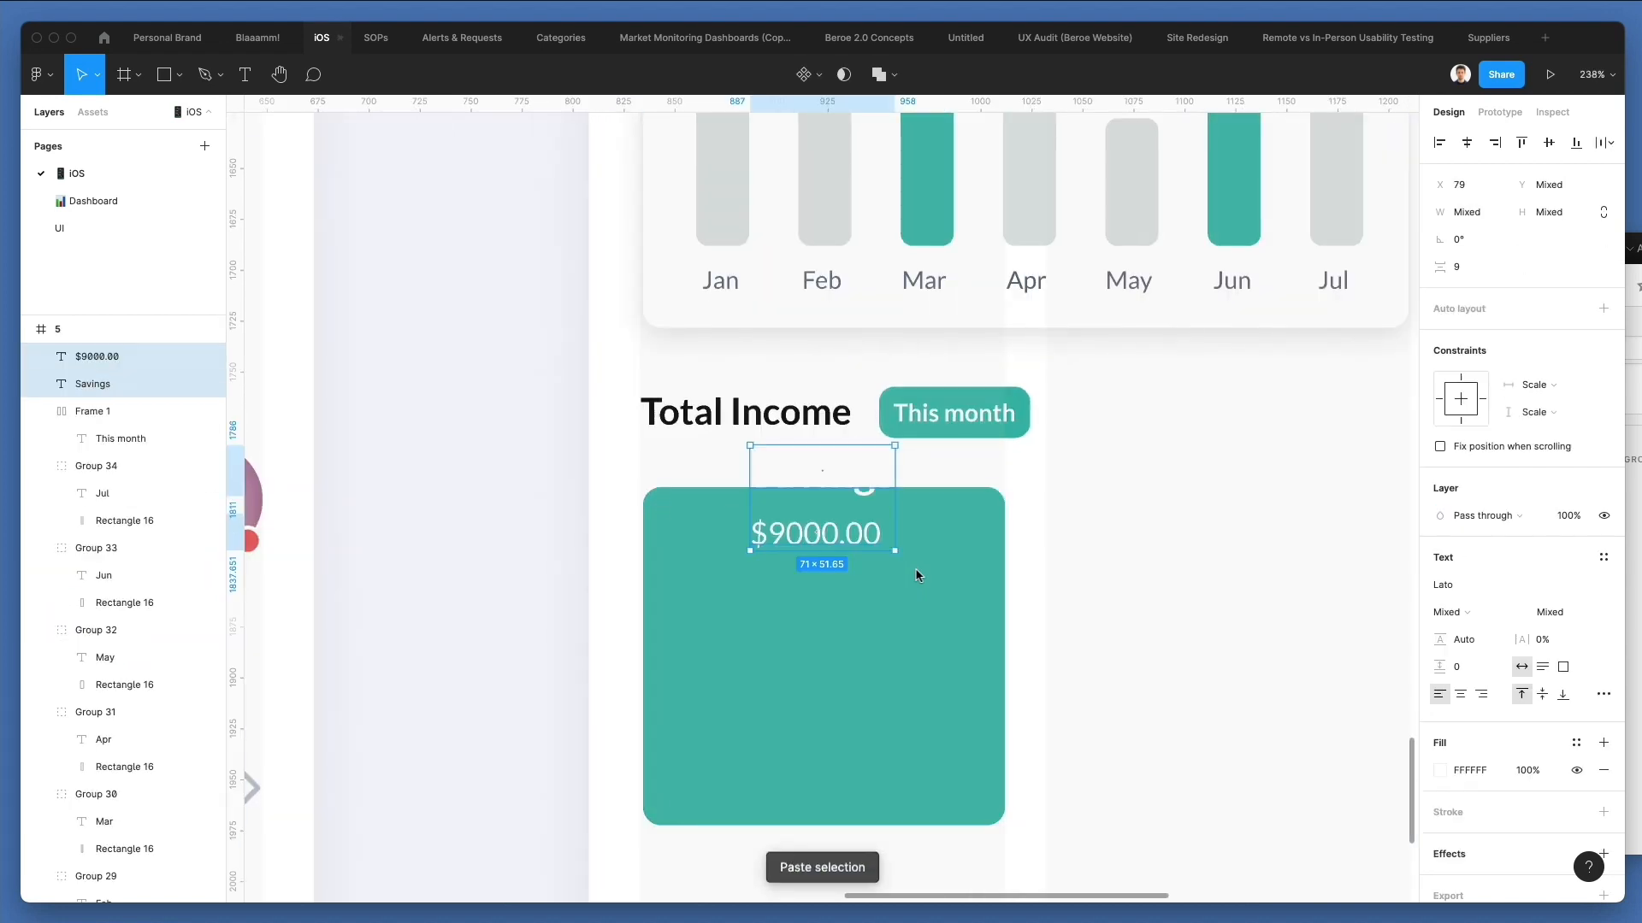
Place the pasted Savings and $9000.00 texts in the green card's lower half, centre-align them and centre them horizontally on the card.
drag(868, 504, 858, 715)
click(1460, 694)
shift+click(960, 641)
click(1465, 143)
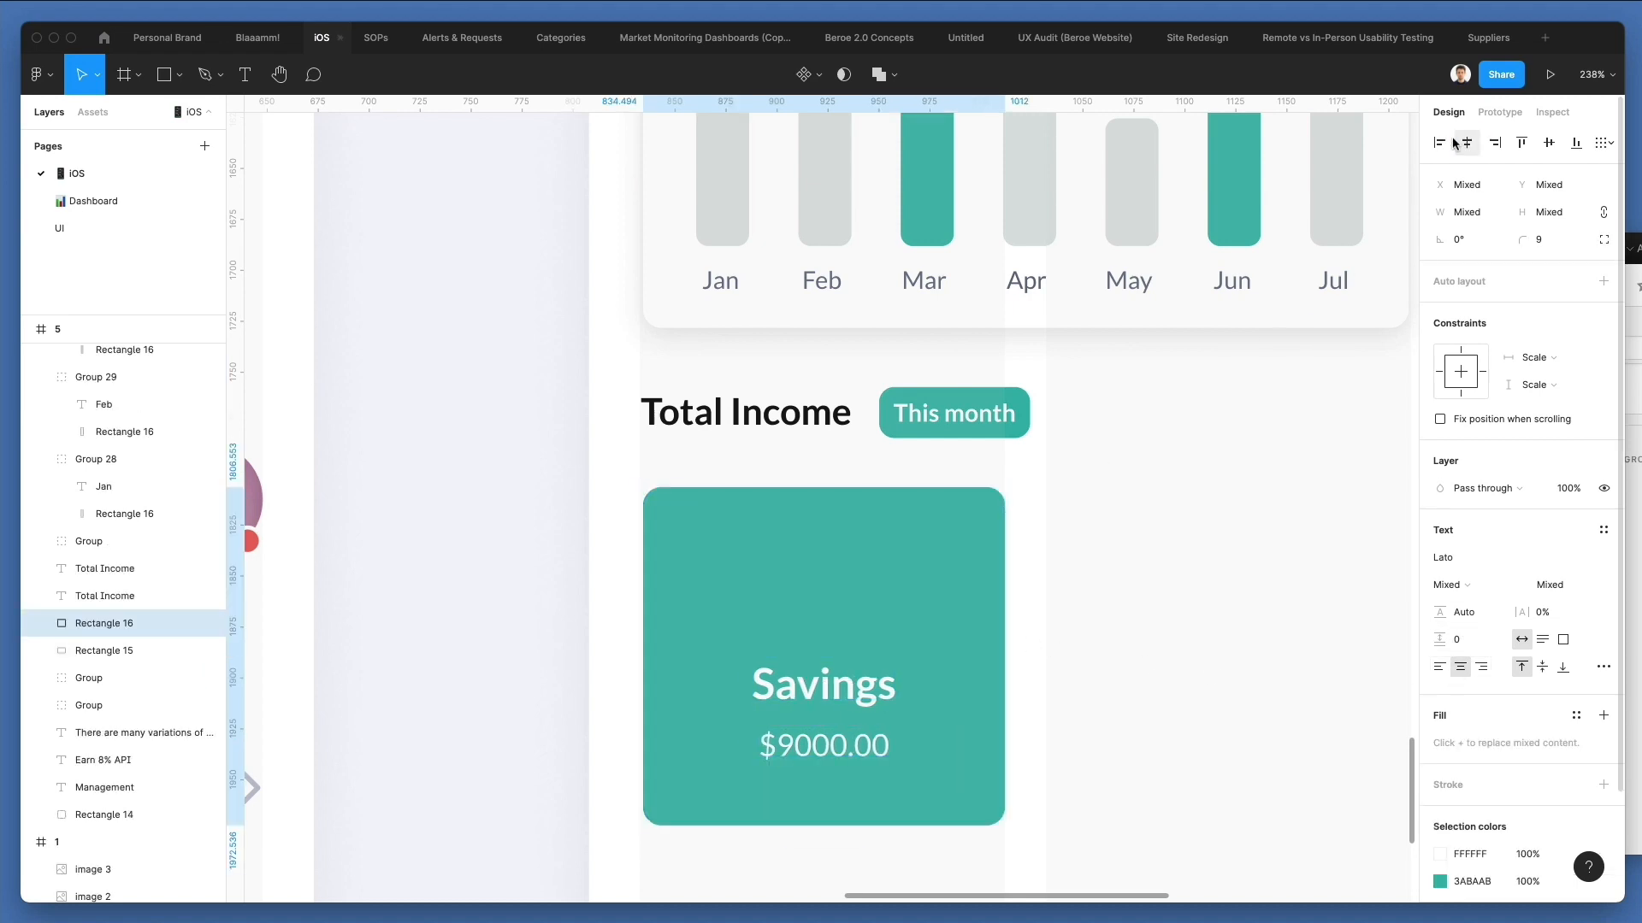
Change the Savings text on the green Management card to "1.500.000".
click(824, 681)
double_click(805, 689)
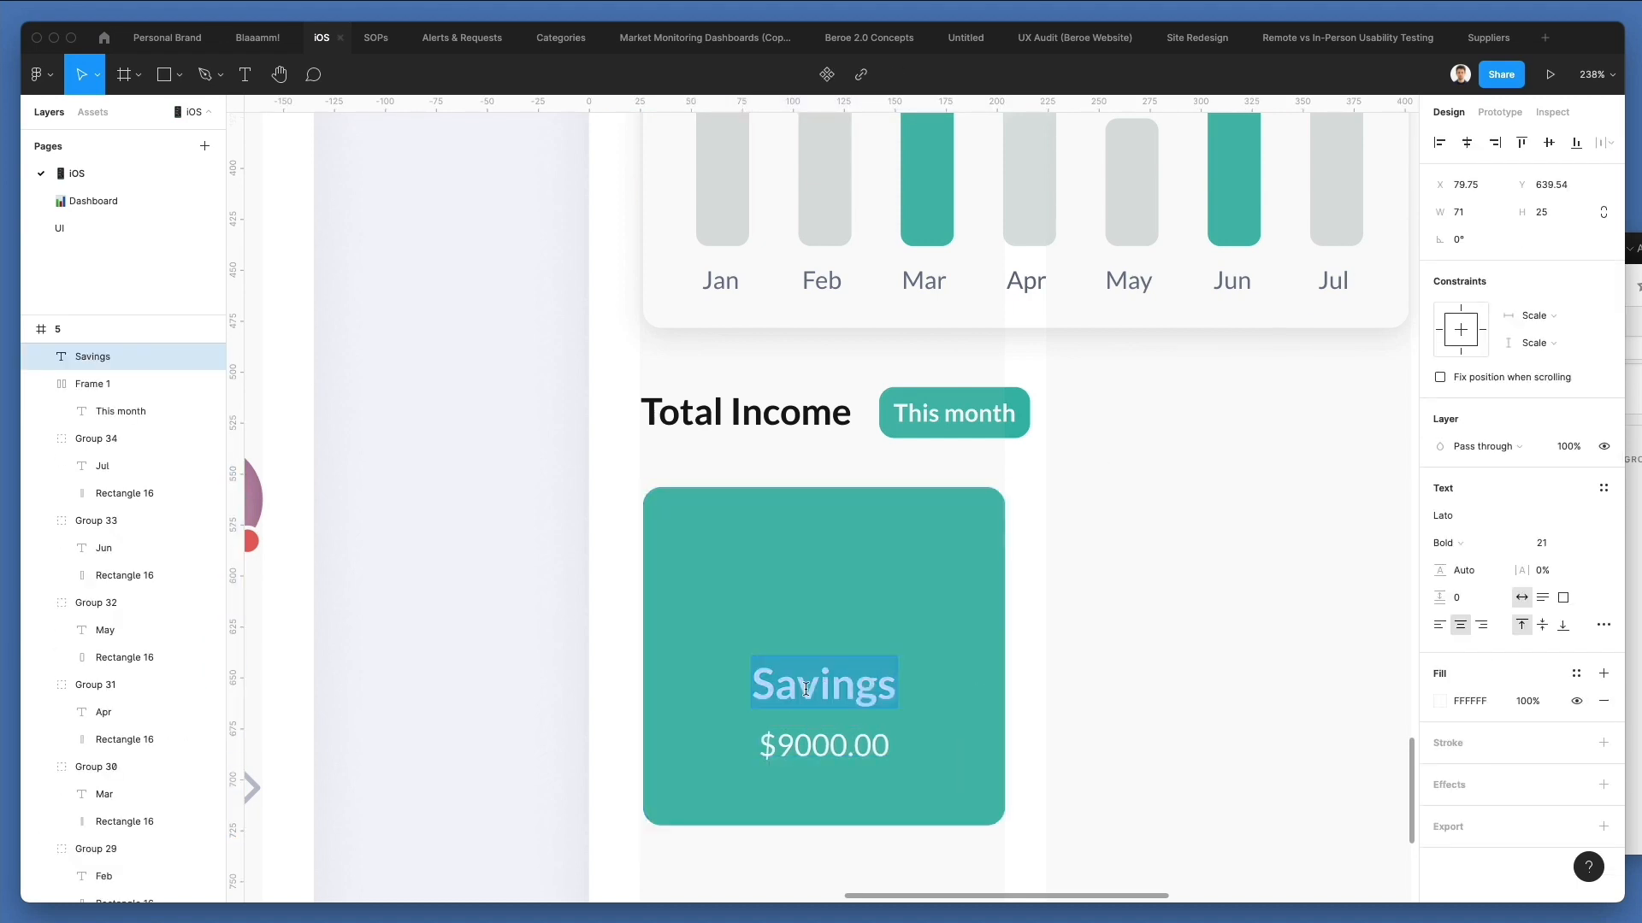
text(1)
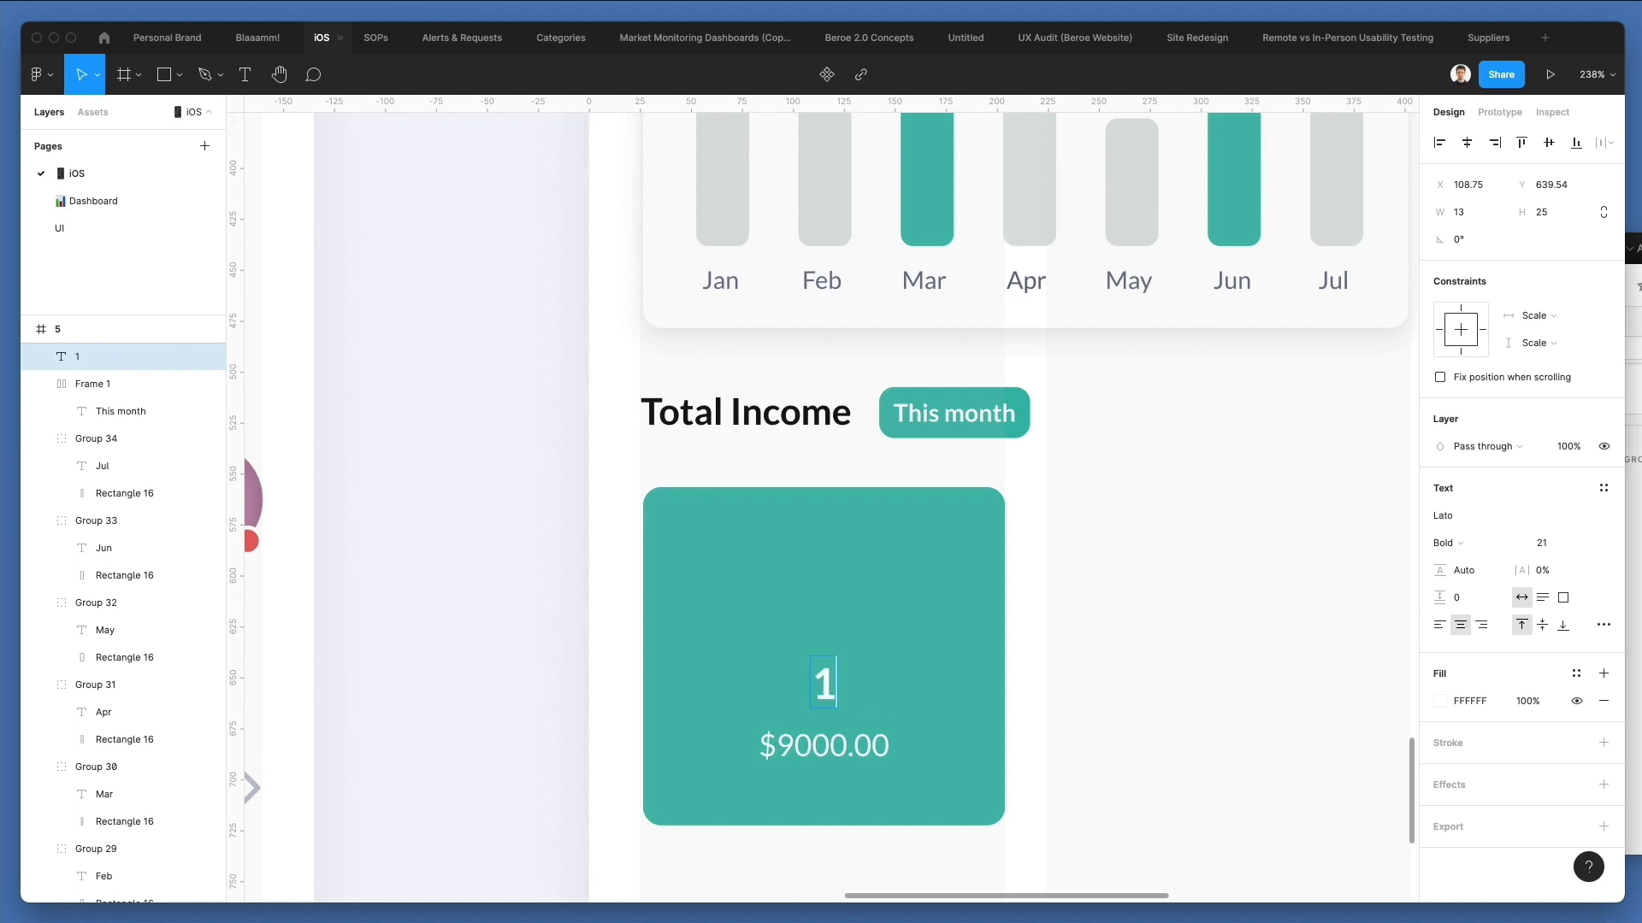
text(.500.0)
key(BackSpace)
text(.000)
Change the $9000.00 text on the green card to "Users".
click(854, 757)
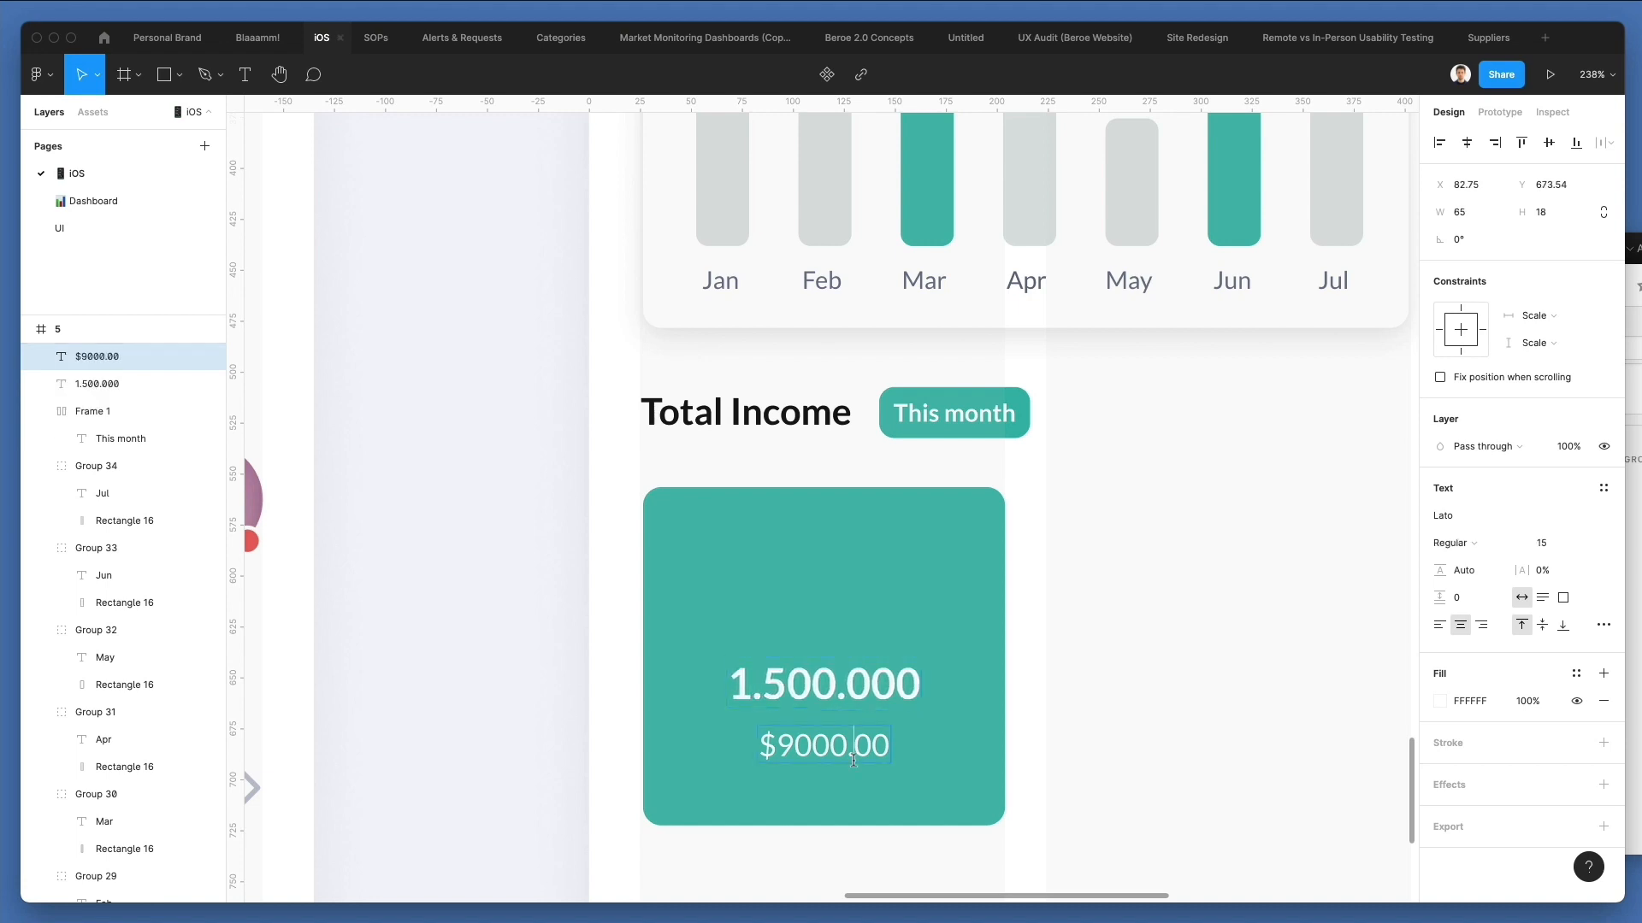
double_click(853, 757)
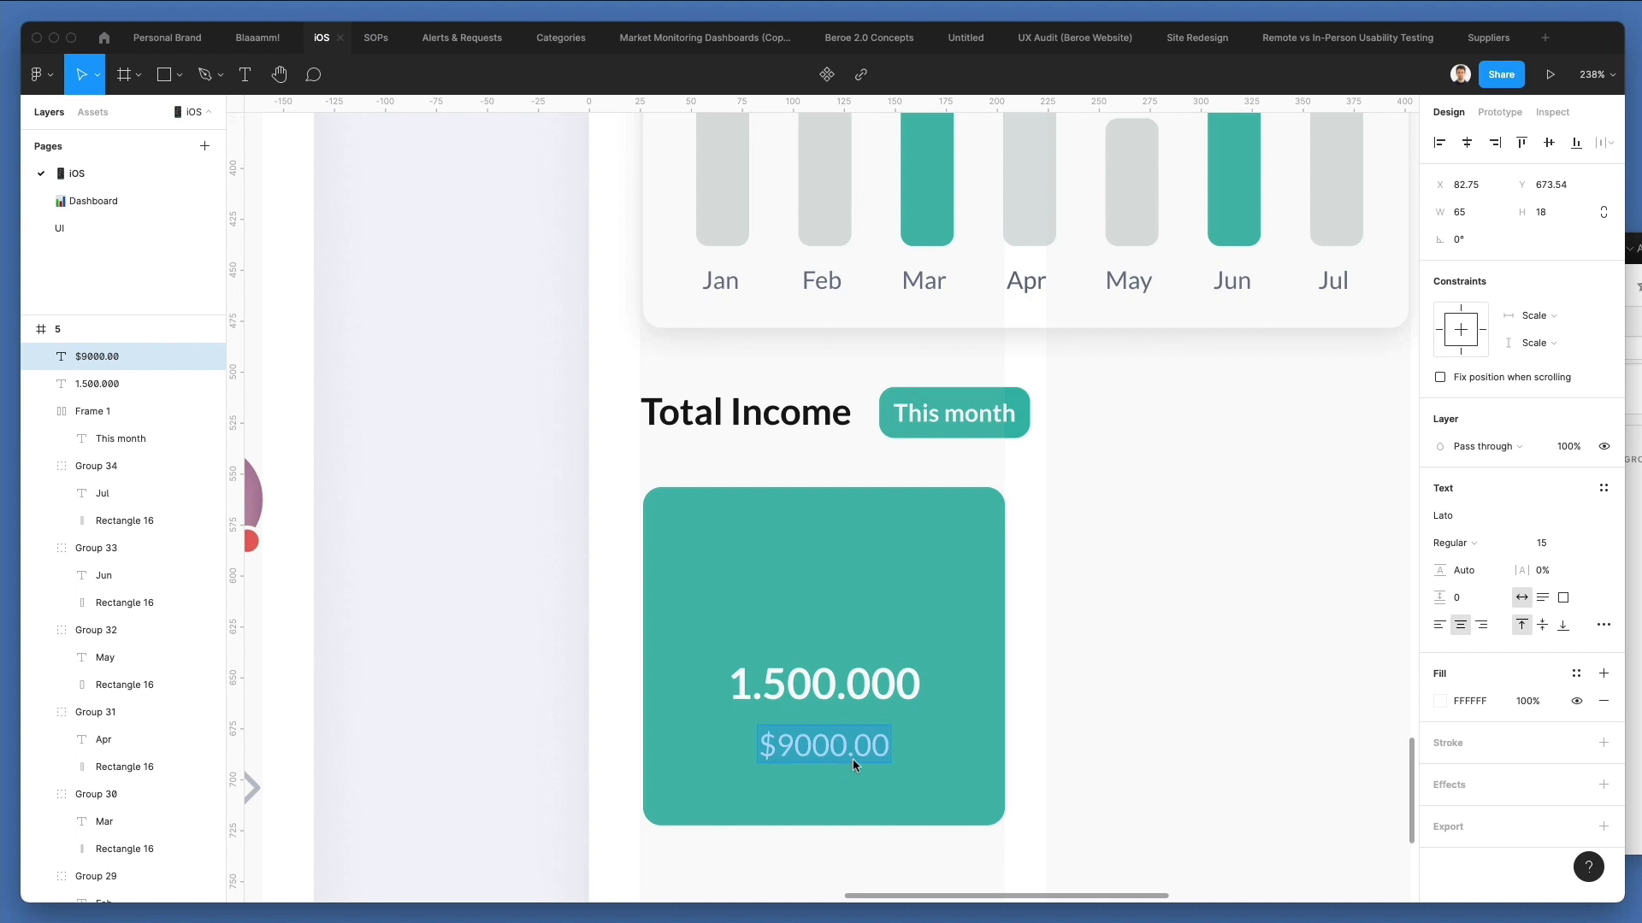
text(Users)
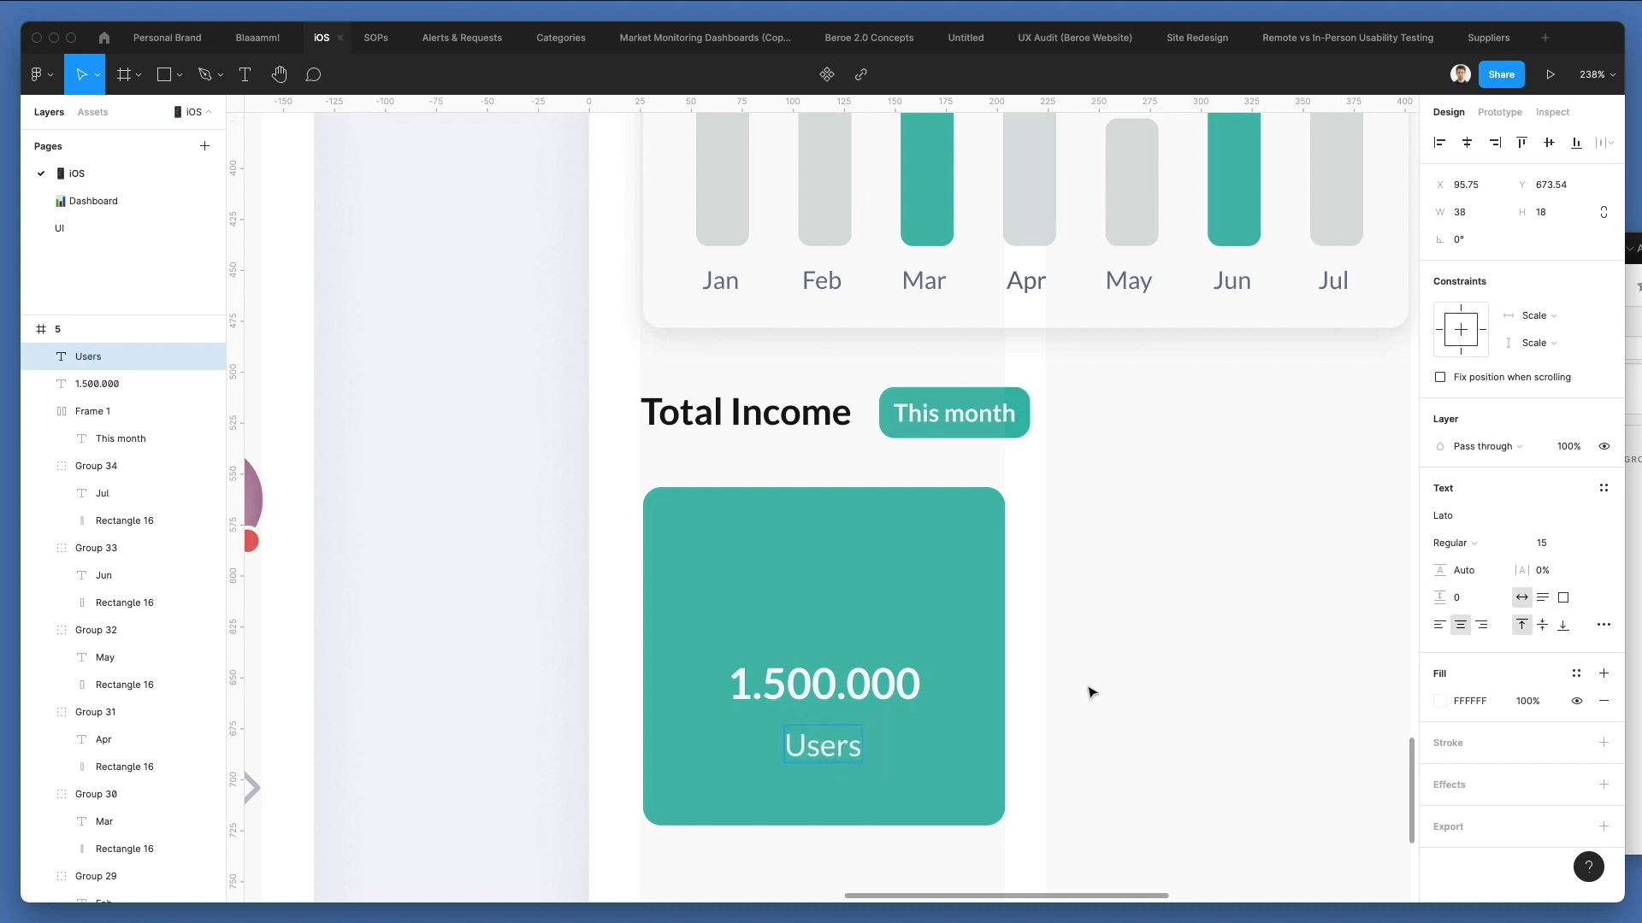
Change the caption under 1.500.000 on the green card to "Dollars".
click(1091, 691)
scroll(1044, 670, down, 3)
click(892, 730)
double_click(892, 729)
text(Dollars)
click(1117, 653)
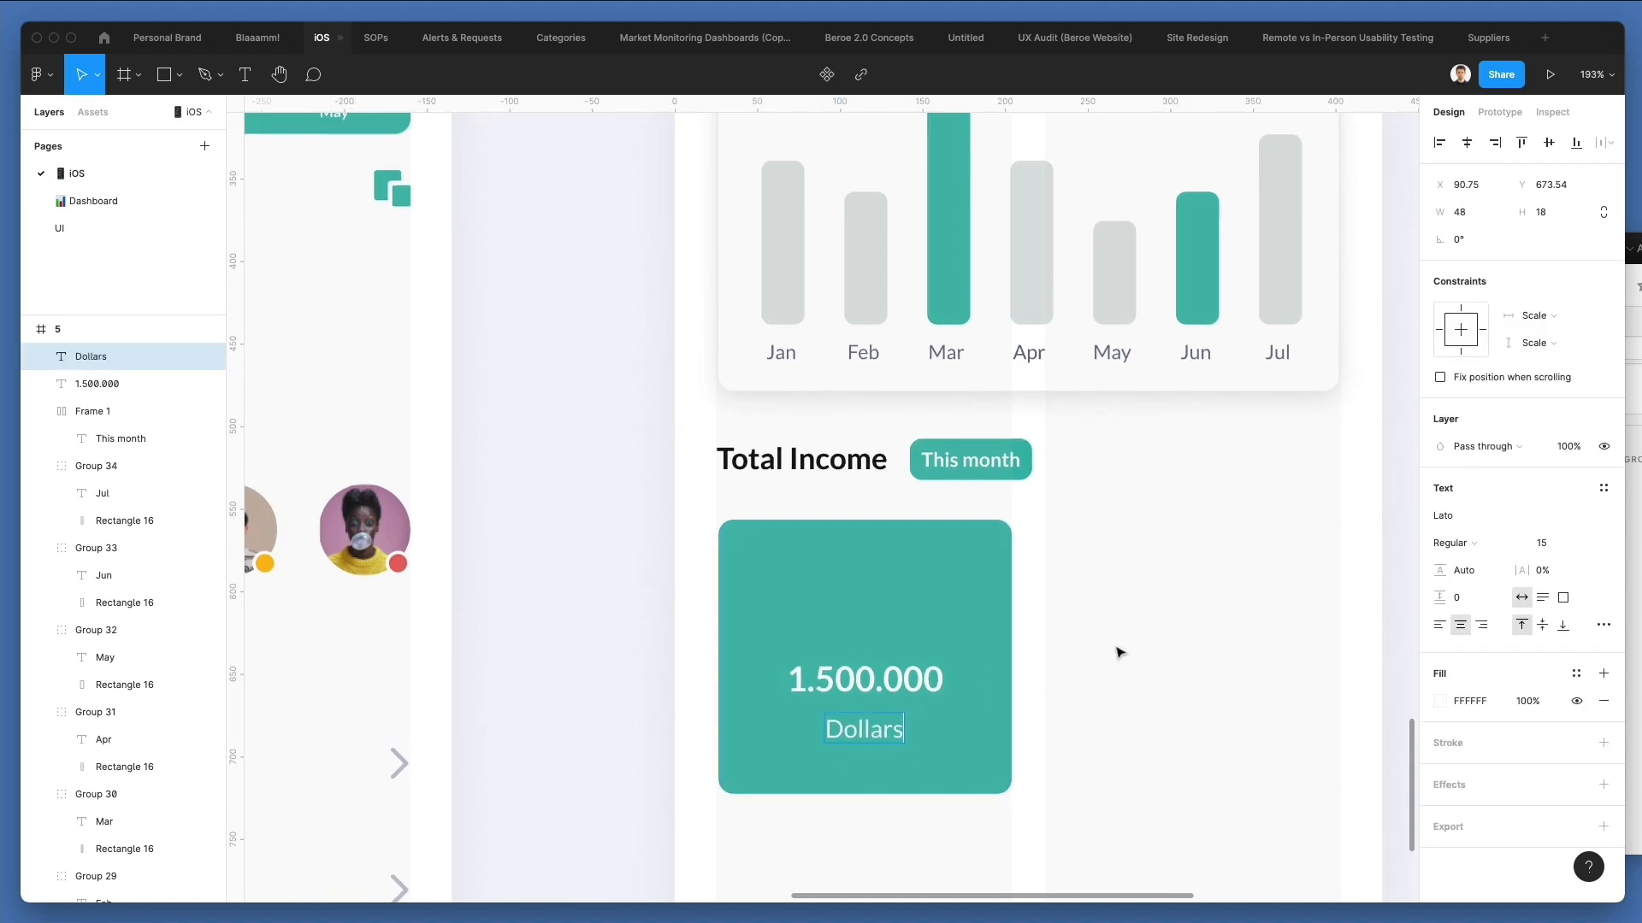
Switch to Nucleo, search for "dollar" and place the circular-arrow dollar icon above 1.500.000 on the green card.
scroll(1147, 641, down, 1)
scroll(1145, 641, down, 2)
scroll(896, 580, right, 4)
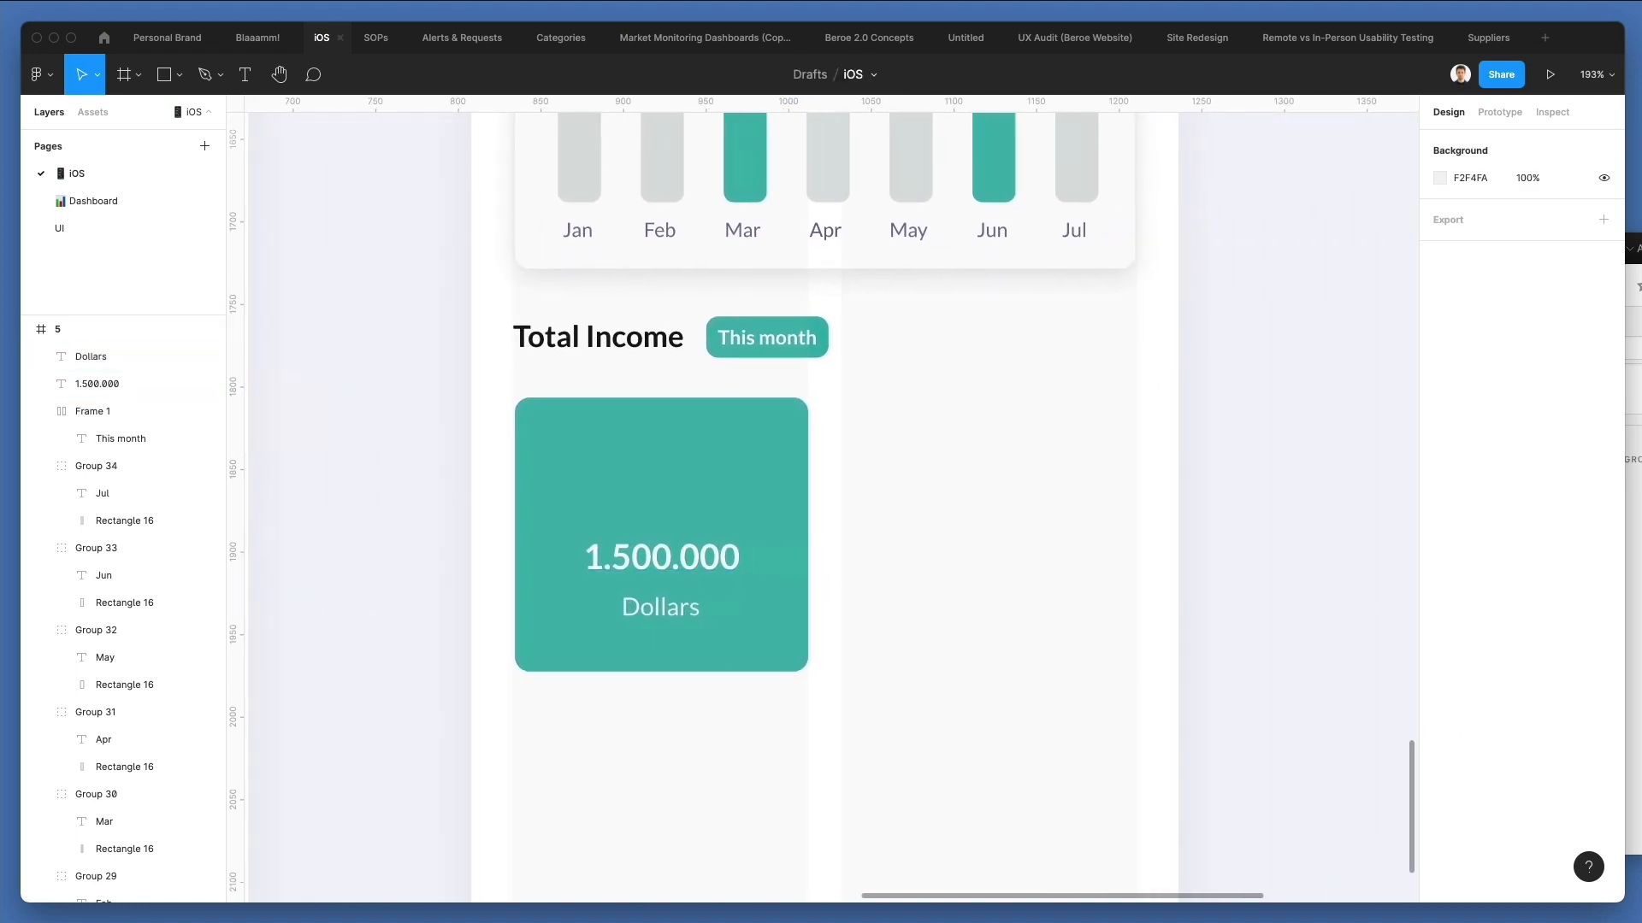
key(super+Tab)
text(dollar)
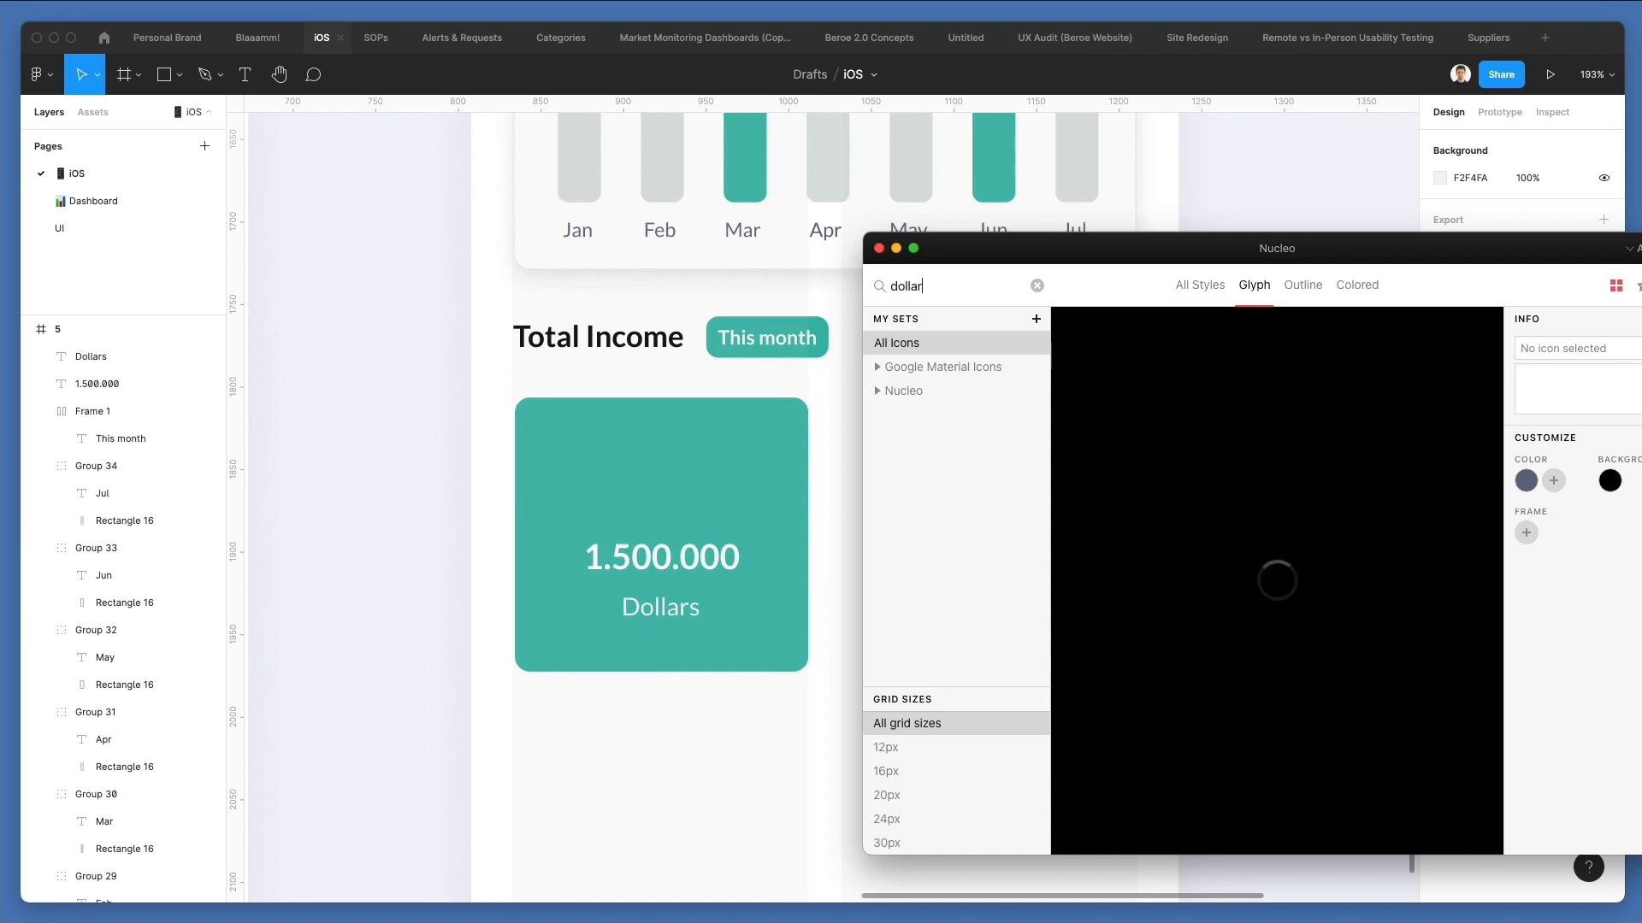
drag(1107, 357, 671, 477)
click(668, 476)
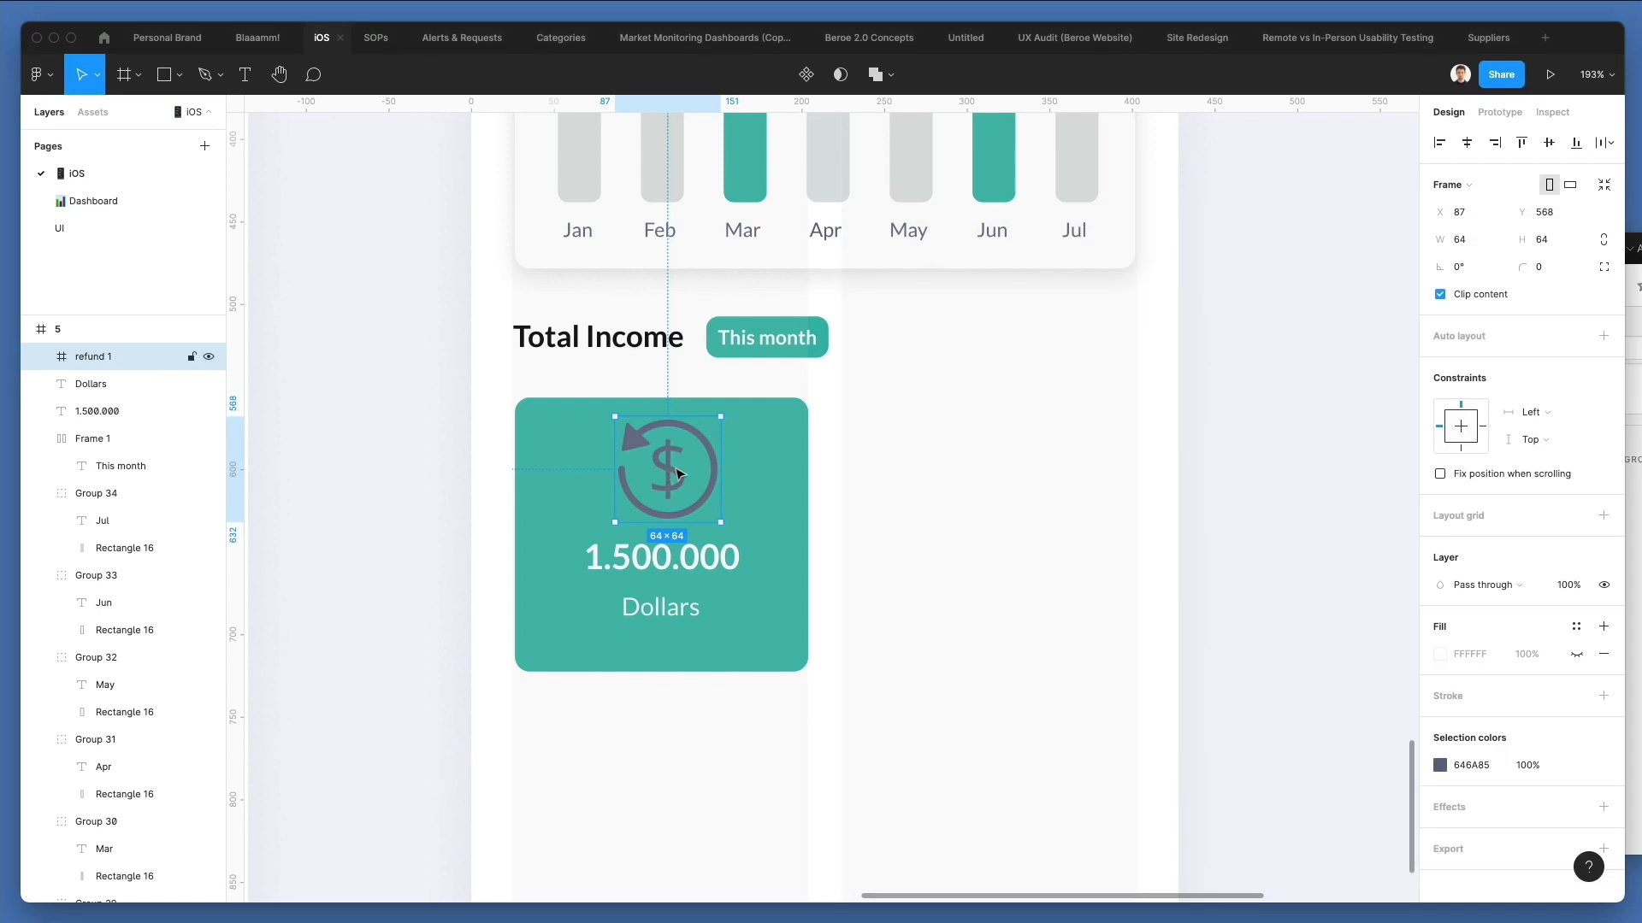
Scale the dollar icon on the green card down to about 49 × 49 and recolour it white (FFFFFF).
drag(724, 422, 708, 431)
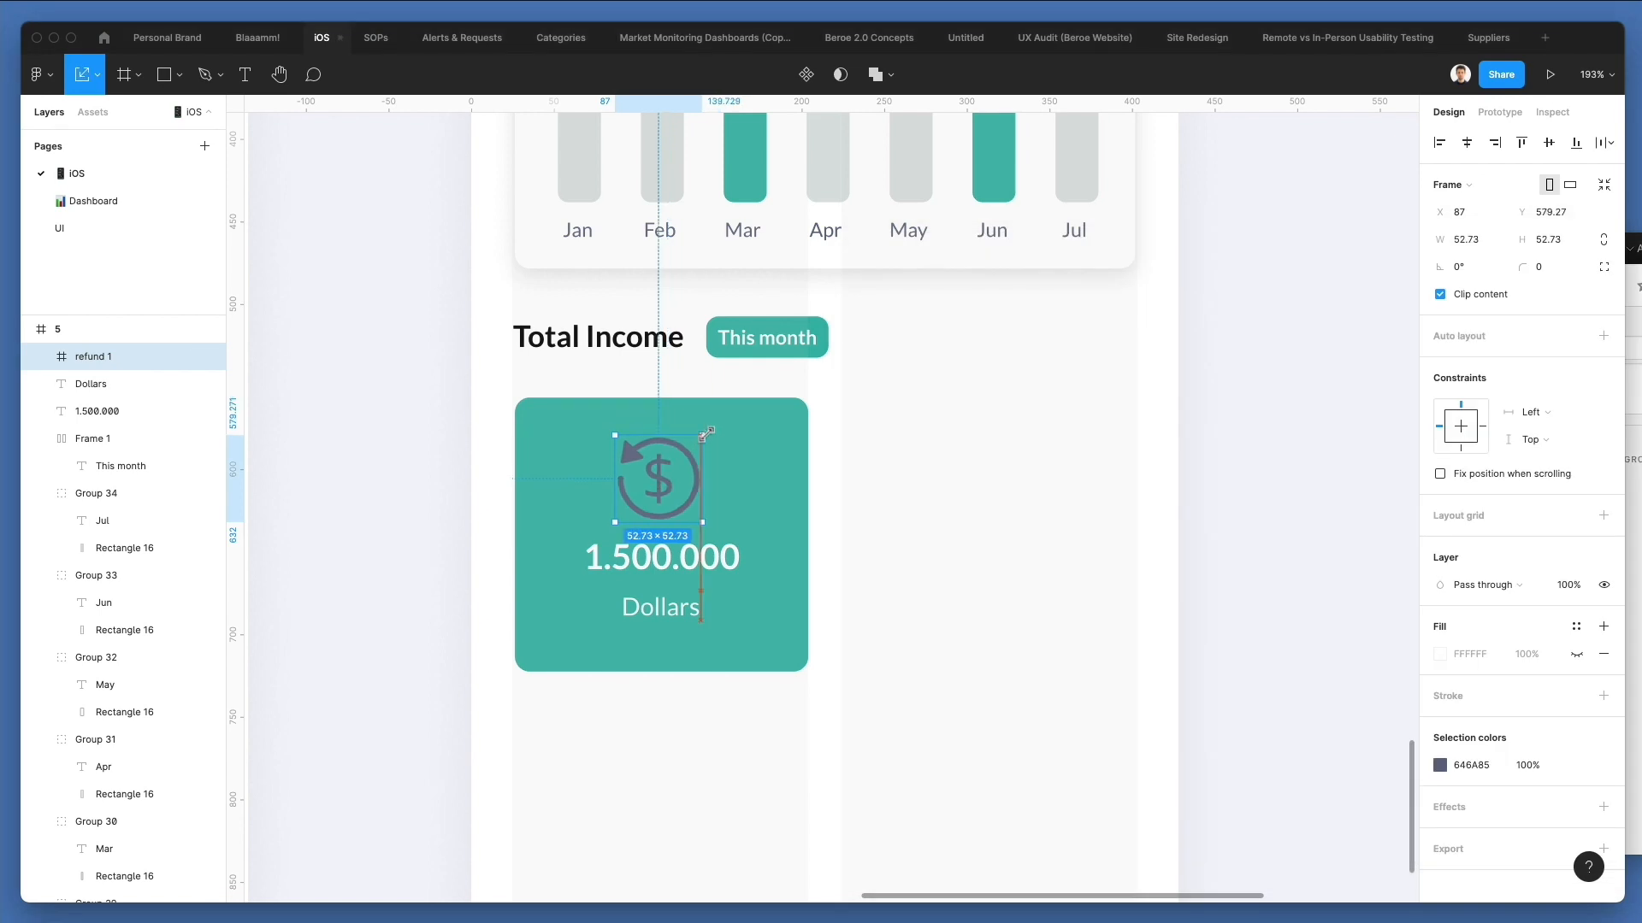
shift+click(772, 443)
click(1358, 224)
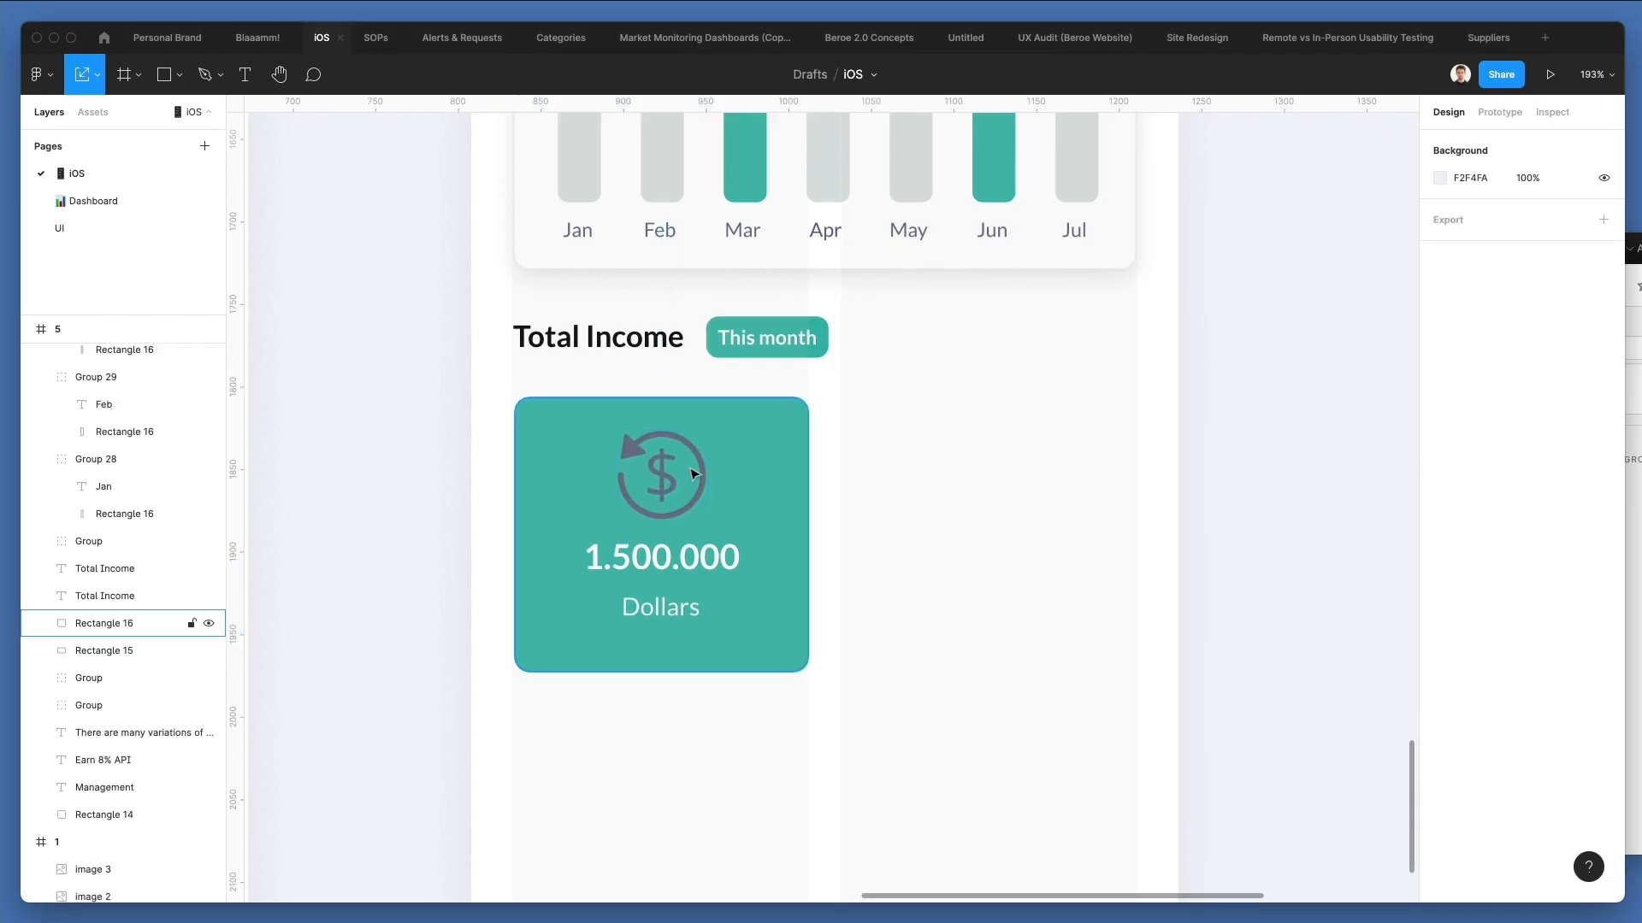
click(659, 470)
key(i)
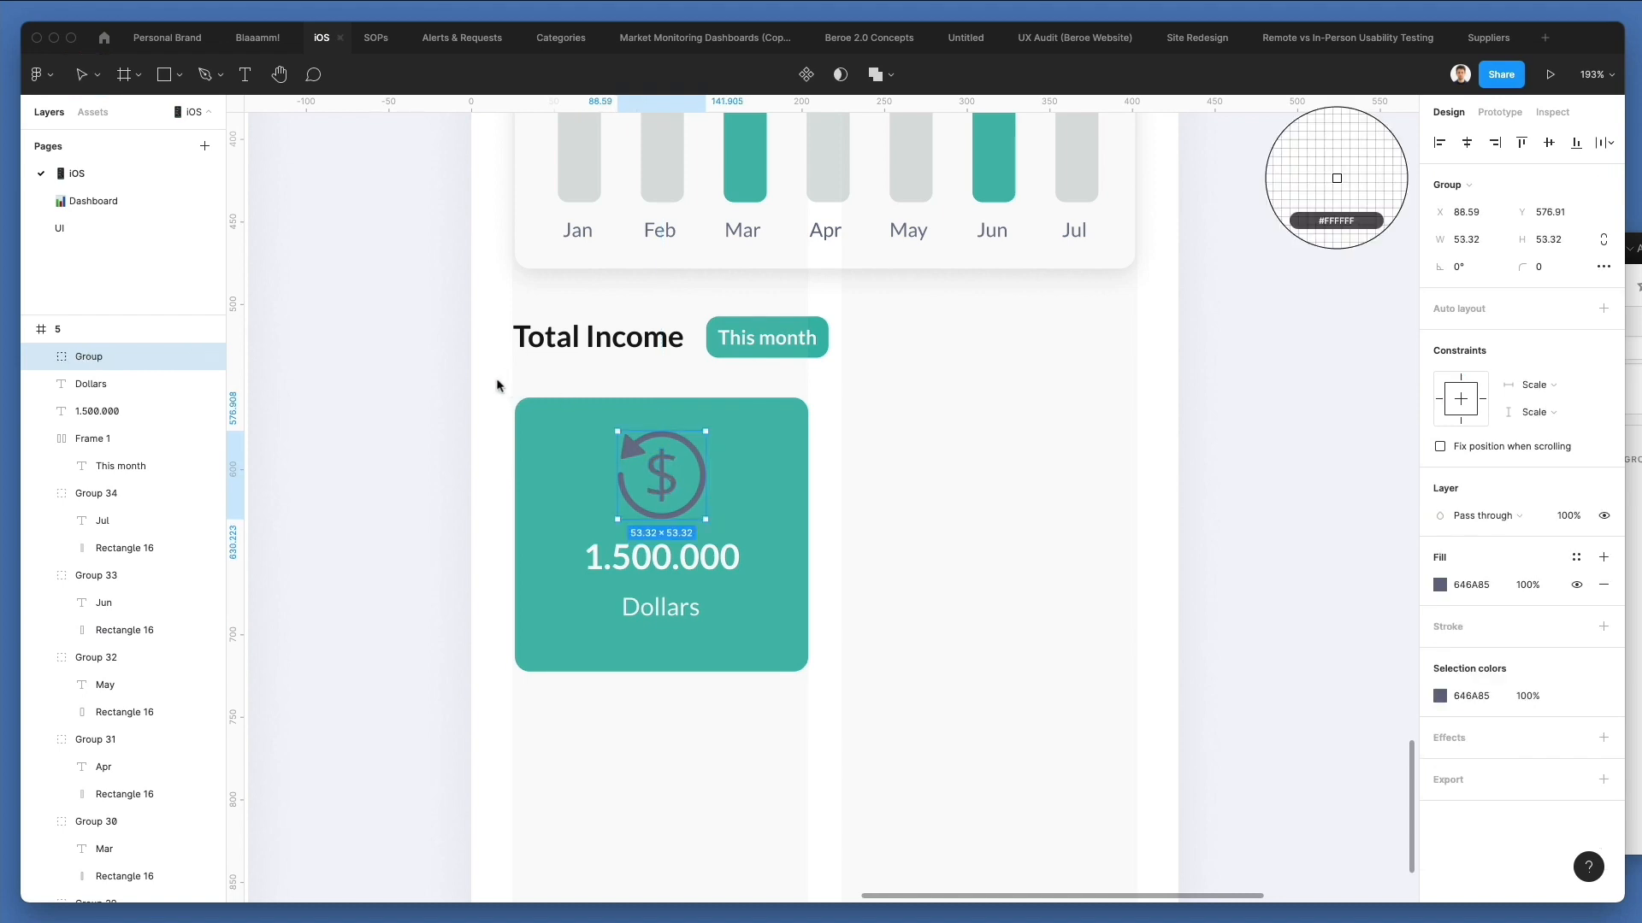
click(499, 382)
key(k)
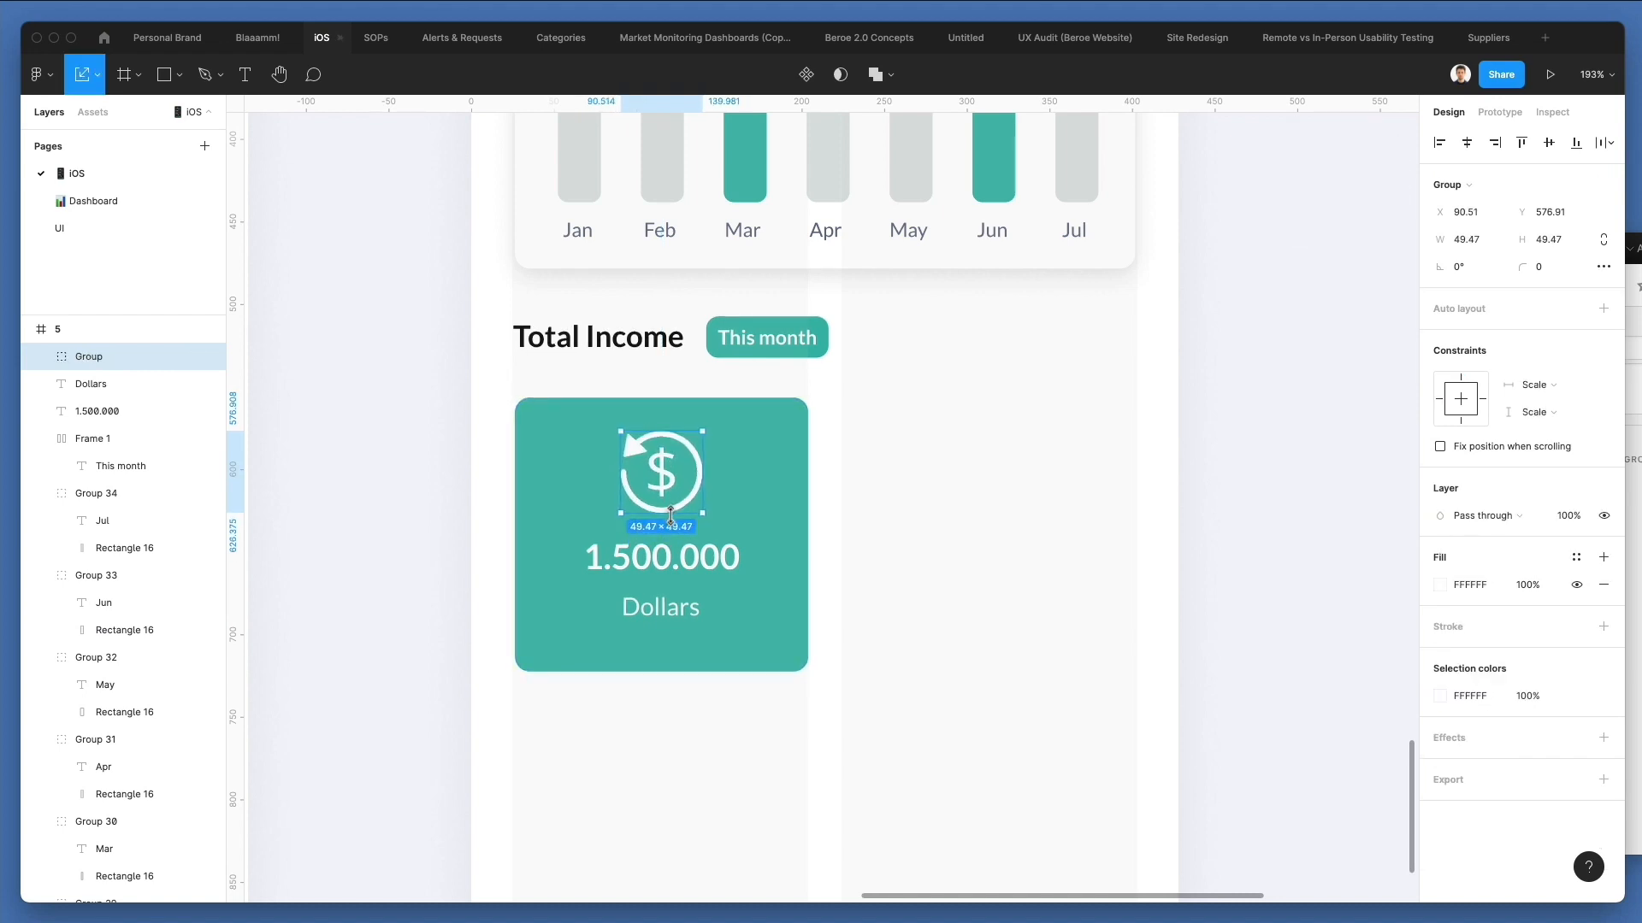
Centre the white dollar icon horizontally on the green card.
shift+click(755, 493)
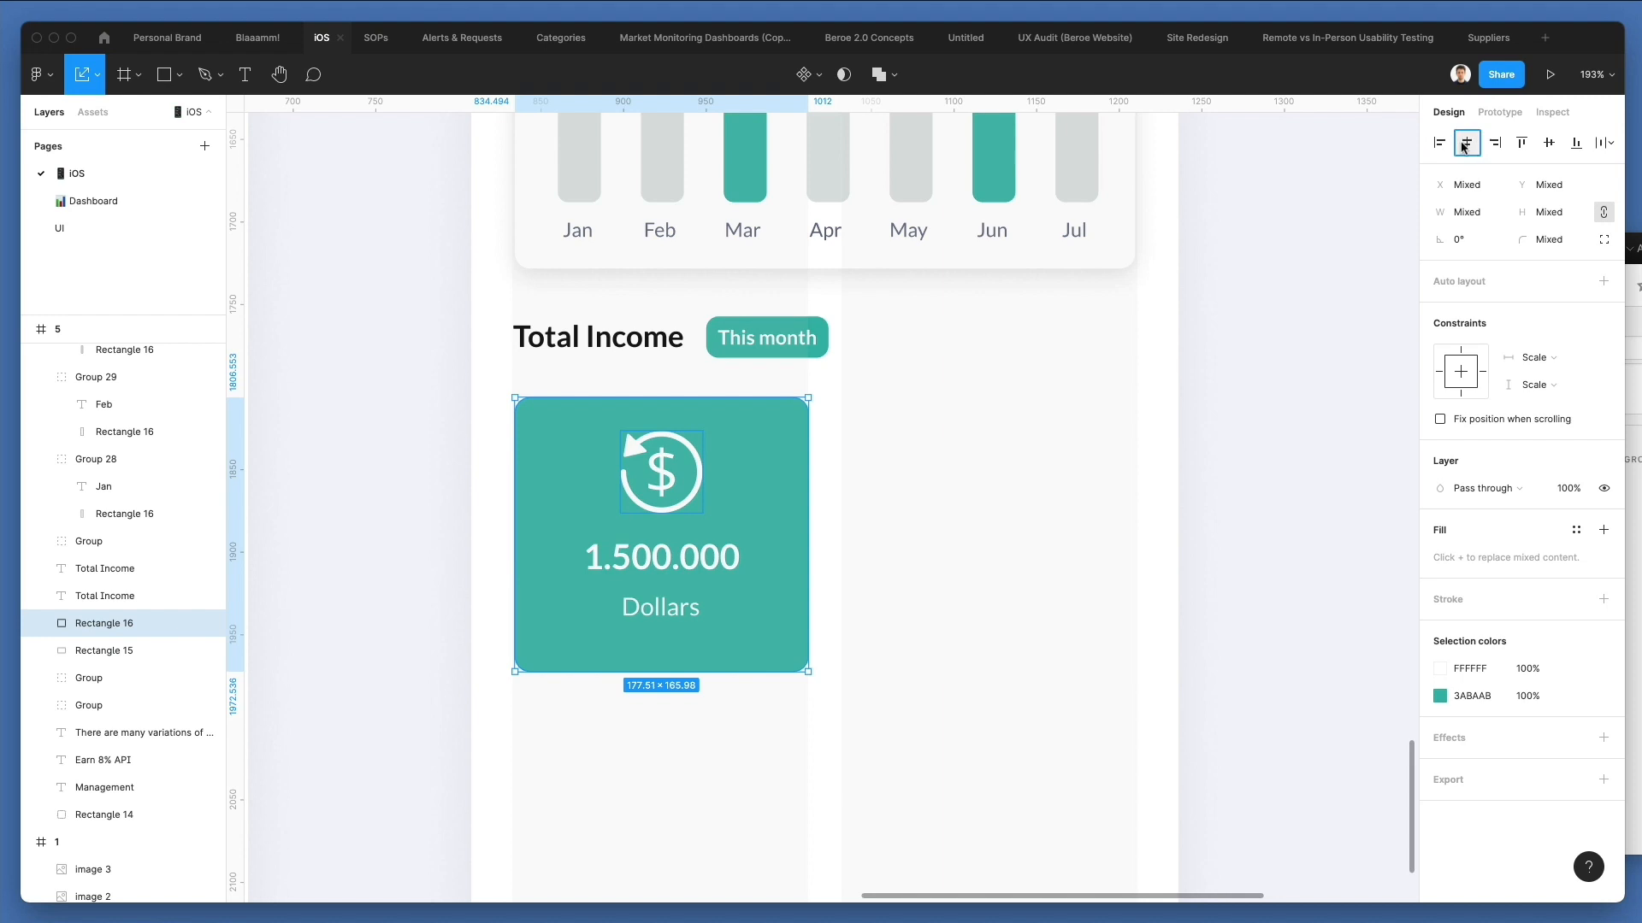
click(904, 619)
scroll(938, 502, left, 3)
scroll(937, 502, up, 2)
scroll(941, 505, down, 3)
scroll(940, 505, right, 2)
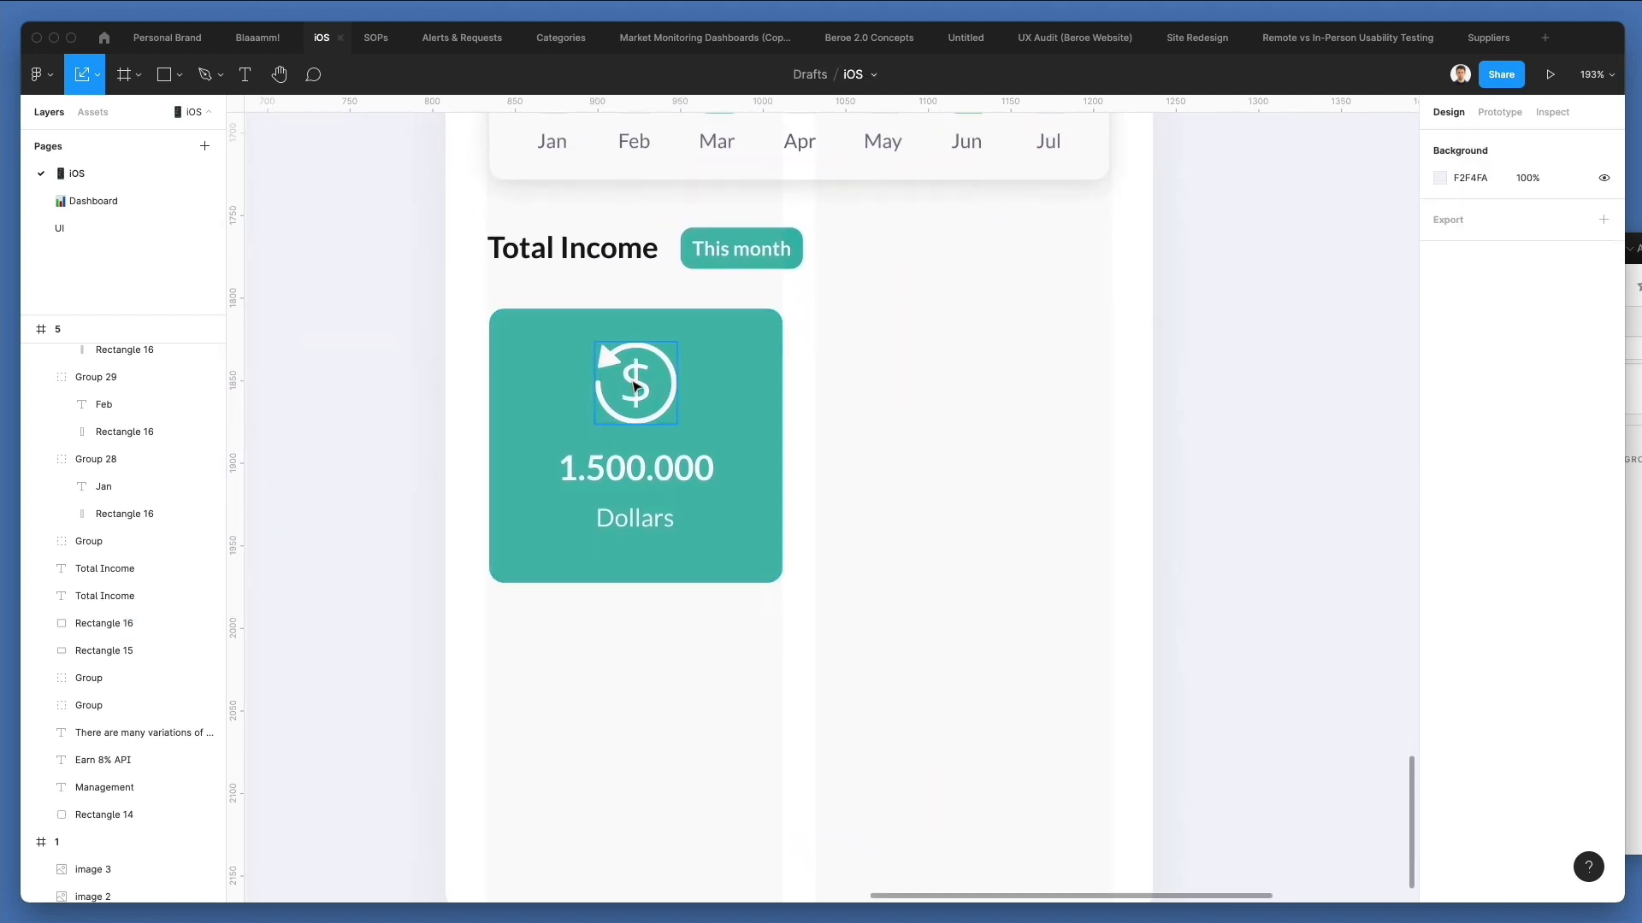
Nudge the dollar icon, the 1.500.000 text and the Dollars caption down 3 px together on the green card.
click(634, 385)
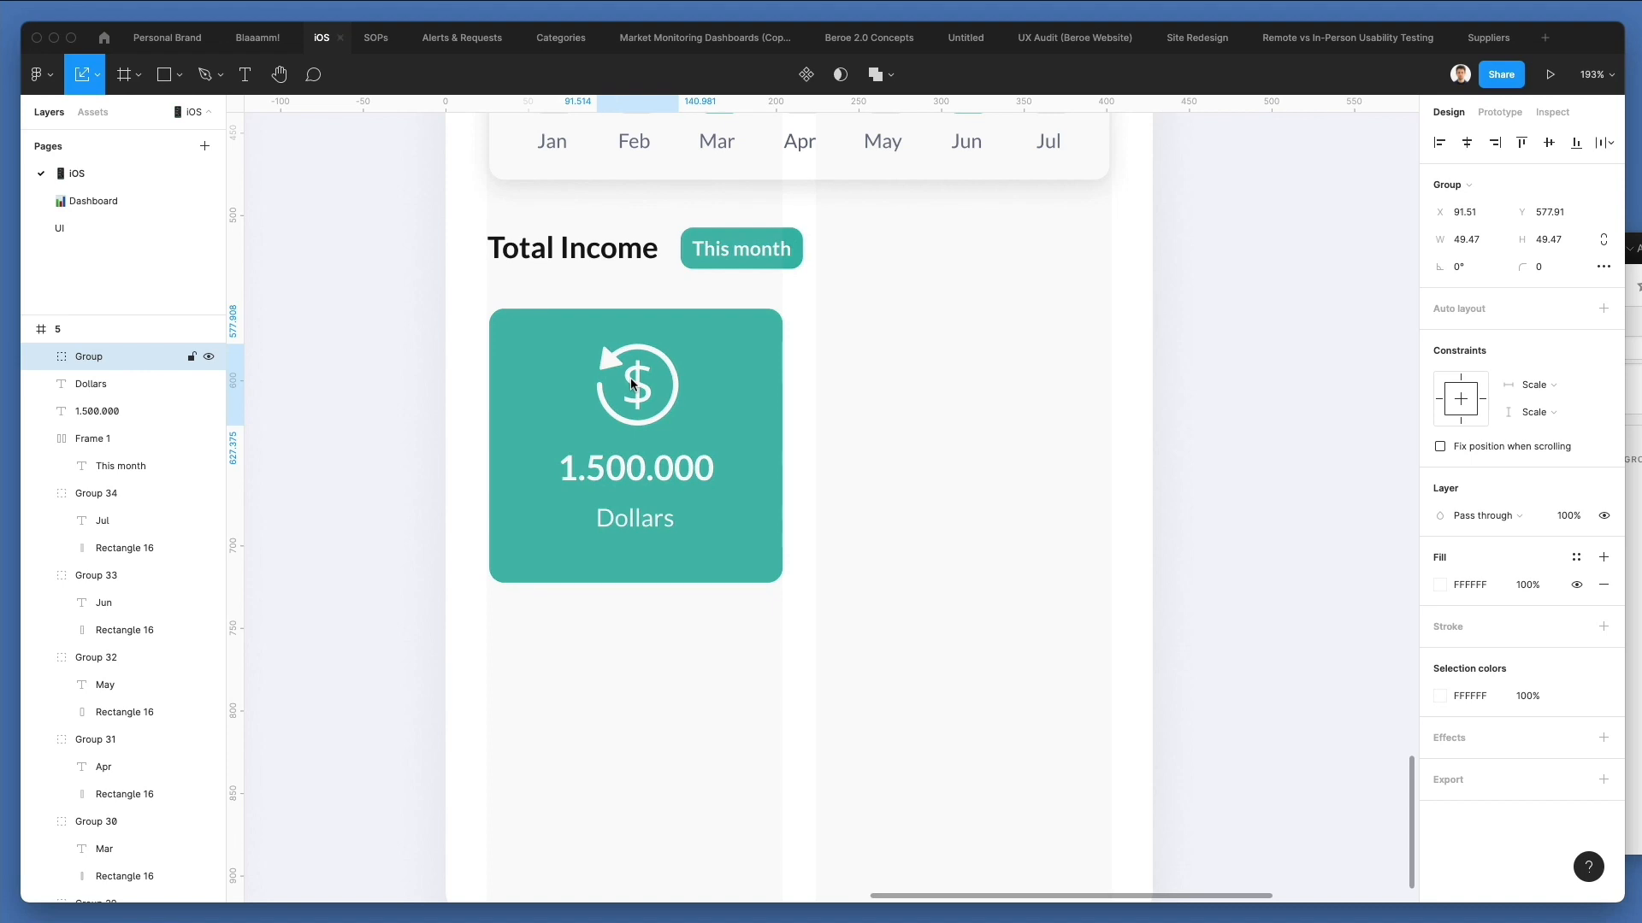
shift+click(654, 475)
shift+click(654, 526)
key(Down)
key(Down)
key(Down)
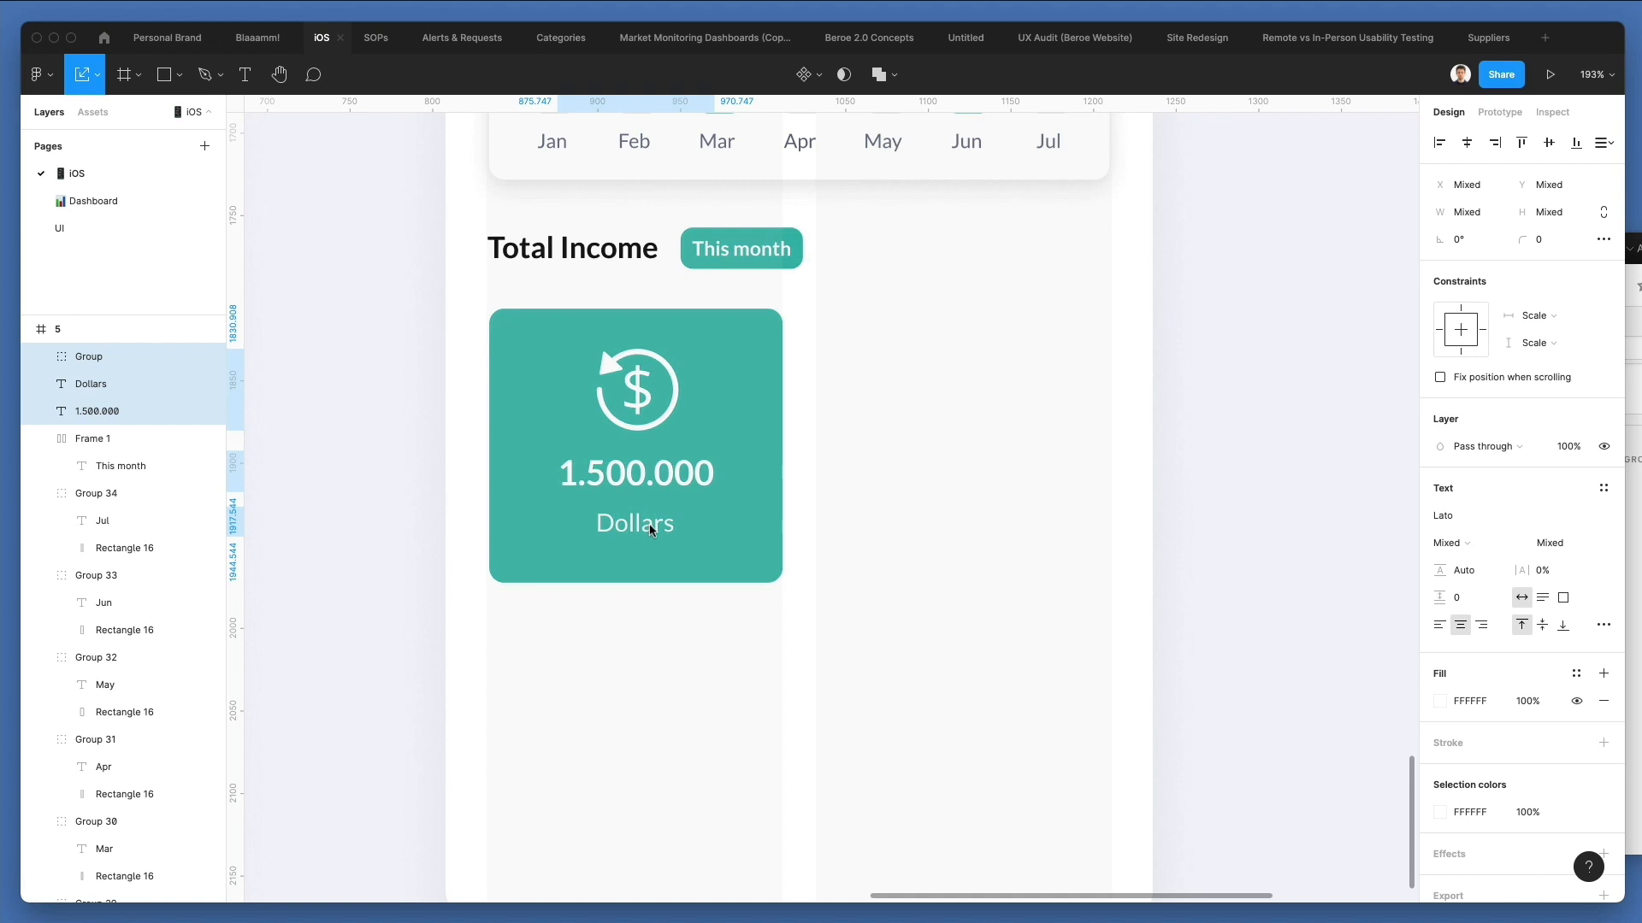
click(879, 476)
Duplicate the green card with its icon and texts into the right-hand layout column, level with the original.
scroll(879, 477, down, 2)
drag(855, 325, 547, 598)
drag(580, 484, 893, 408)
key(Escape)
Change the duplicated card's background fill to a darker amber, EBA800.
click(841, 416)
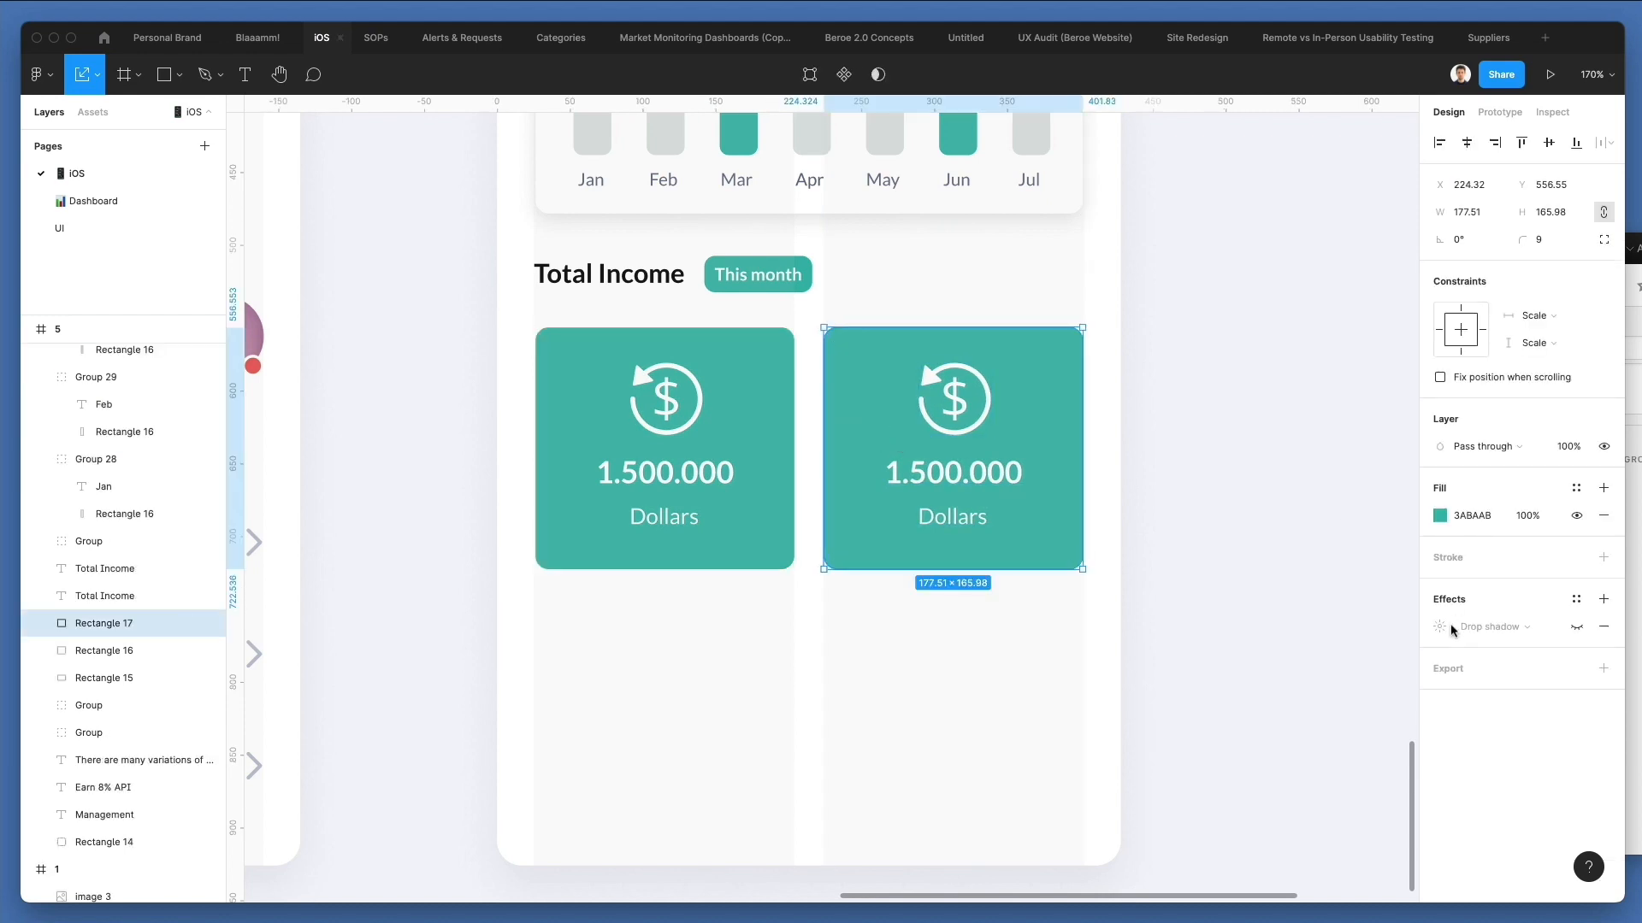
click(1440, 515)
click(1276, 881)
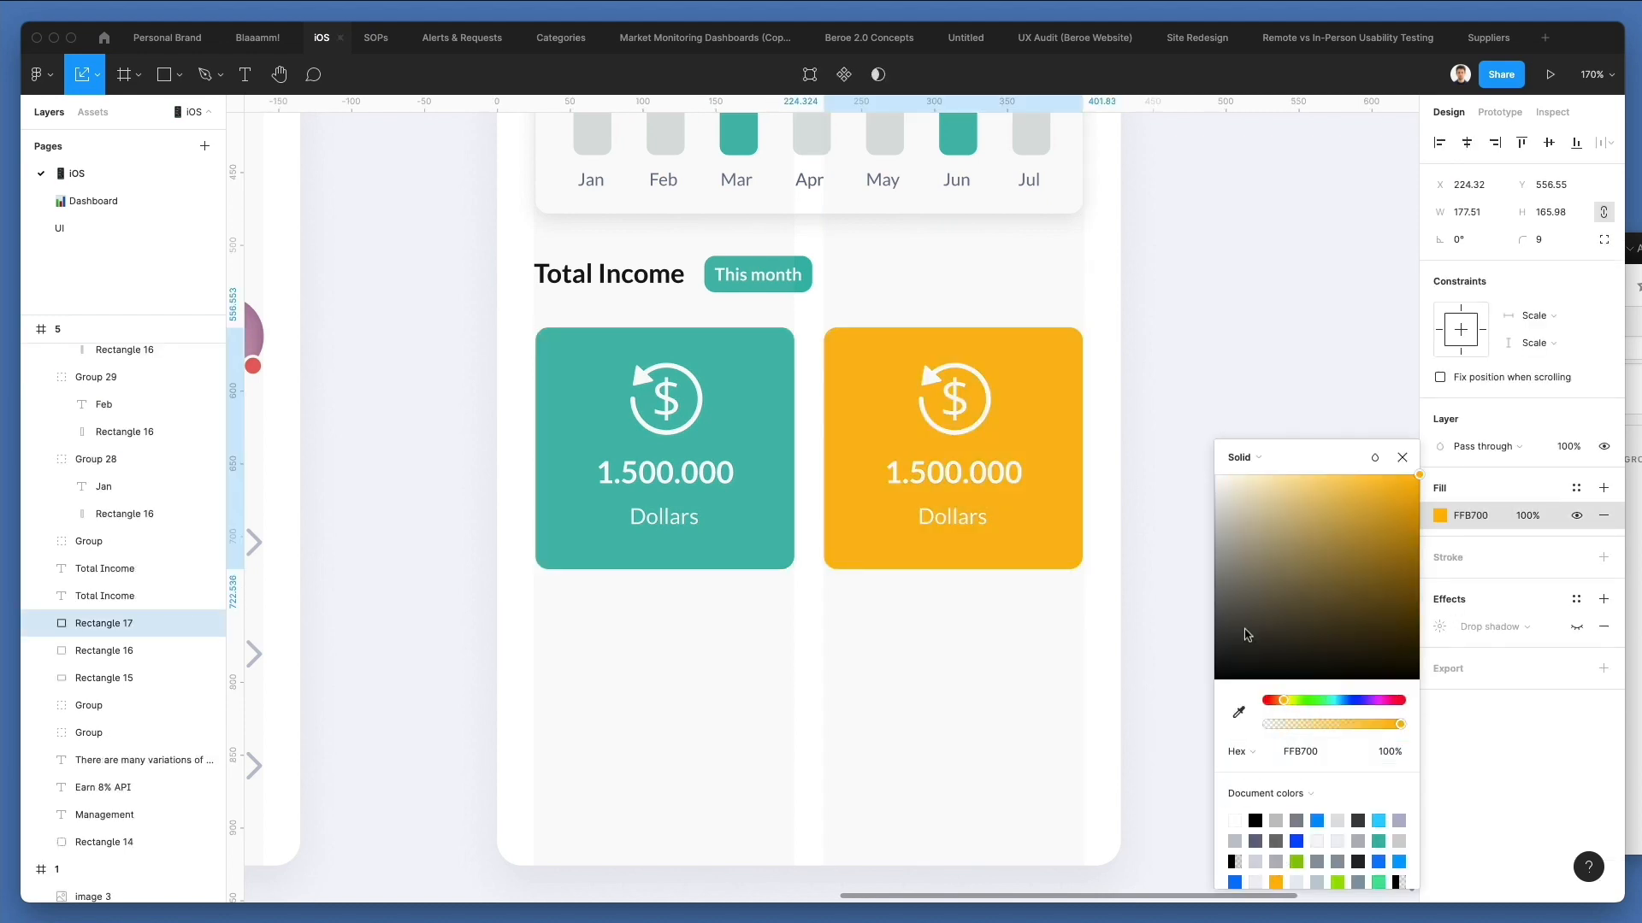
drag(1392, 507, 1421, 489)
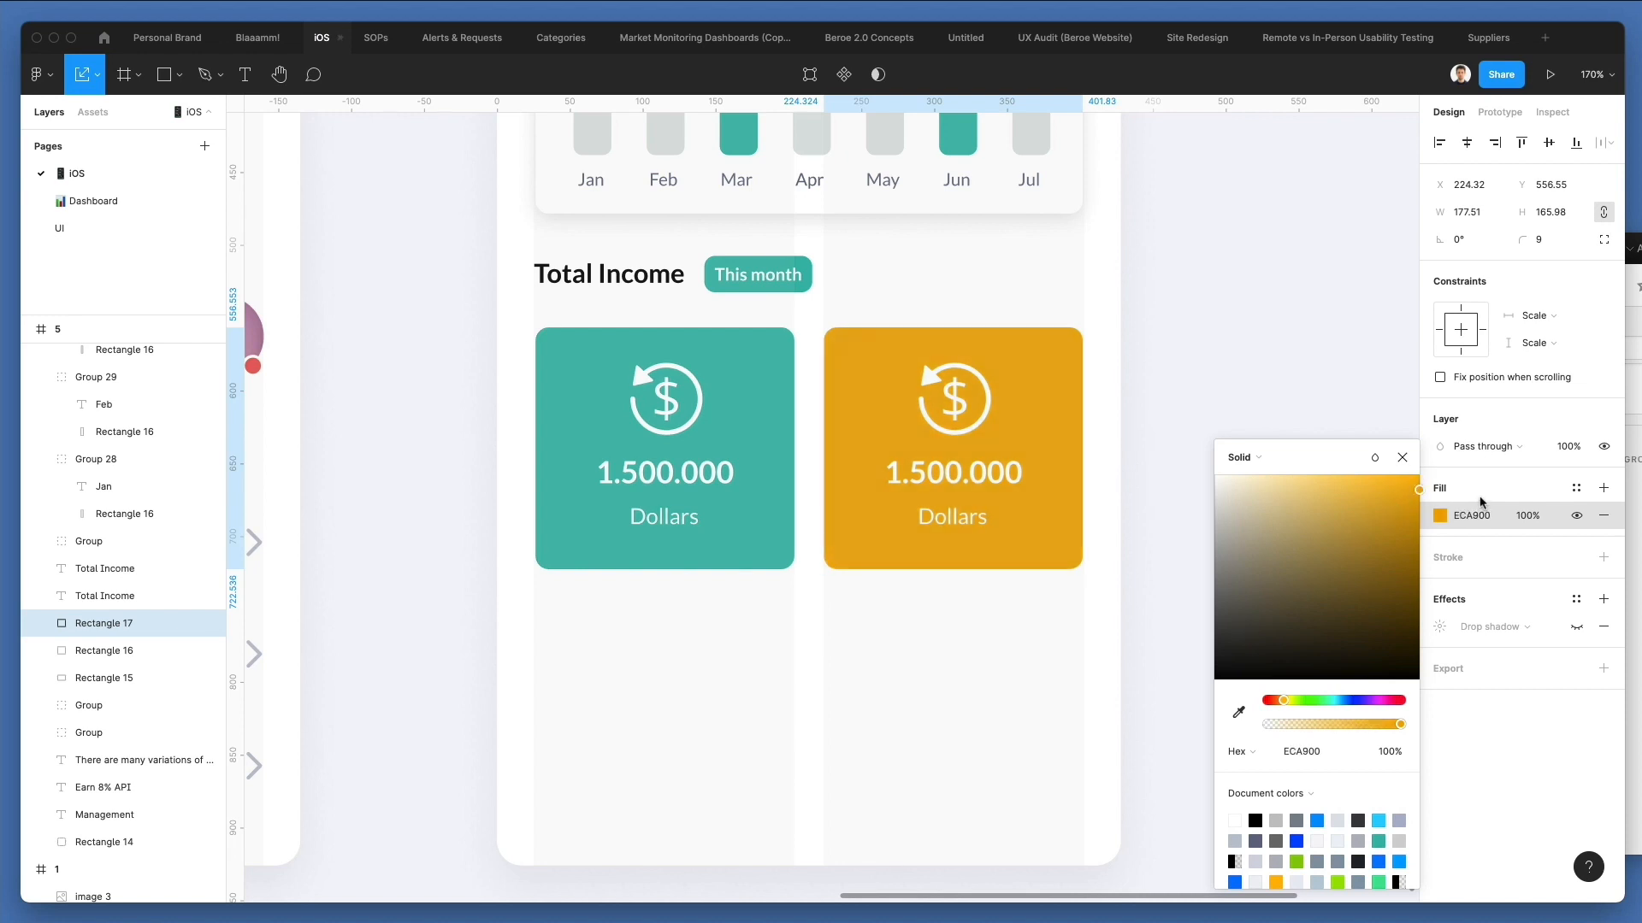
click(1171, 521)
Change the amount on the amber card to "2.100.000".
double_click(947, 477)
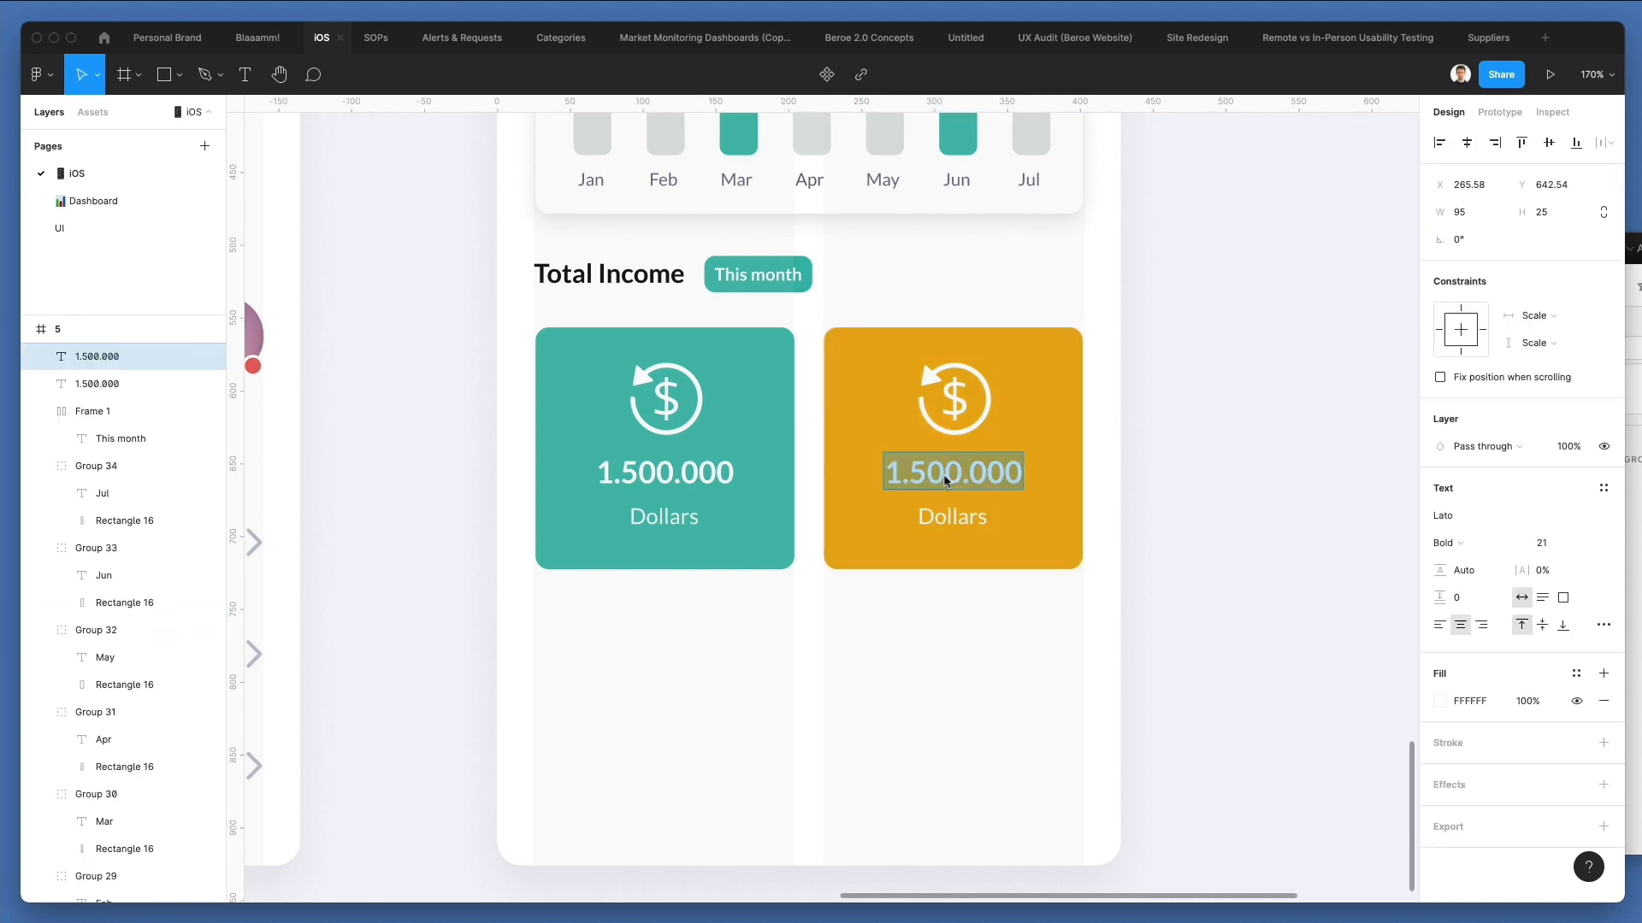
text(2.)
mouse_move(902, 476)
mouse_down()
mouse_move(886, 476)
mouse_move(930, 477)
mouse_up()
text(1)
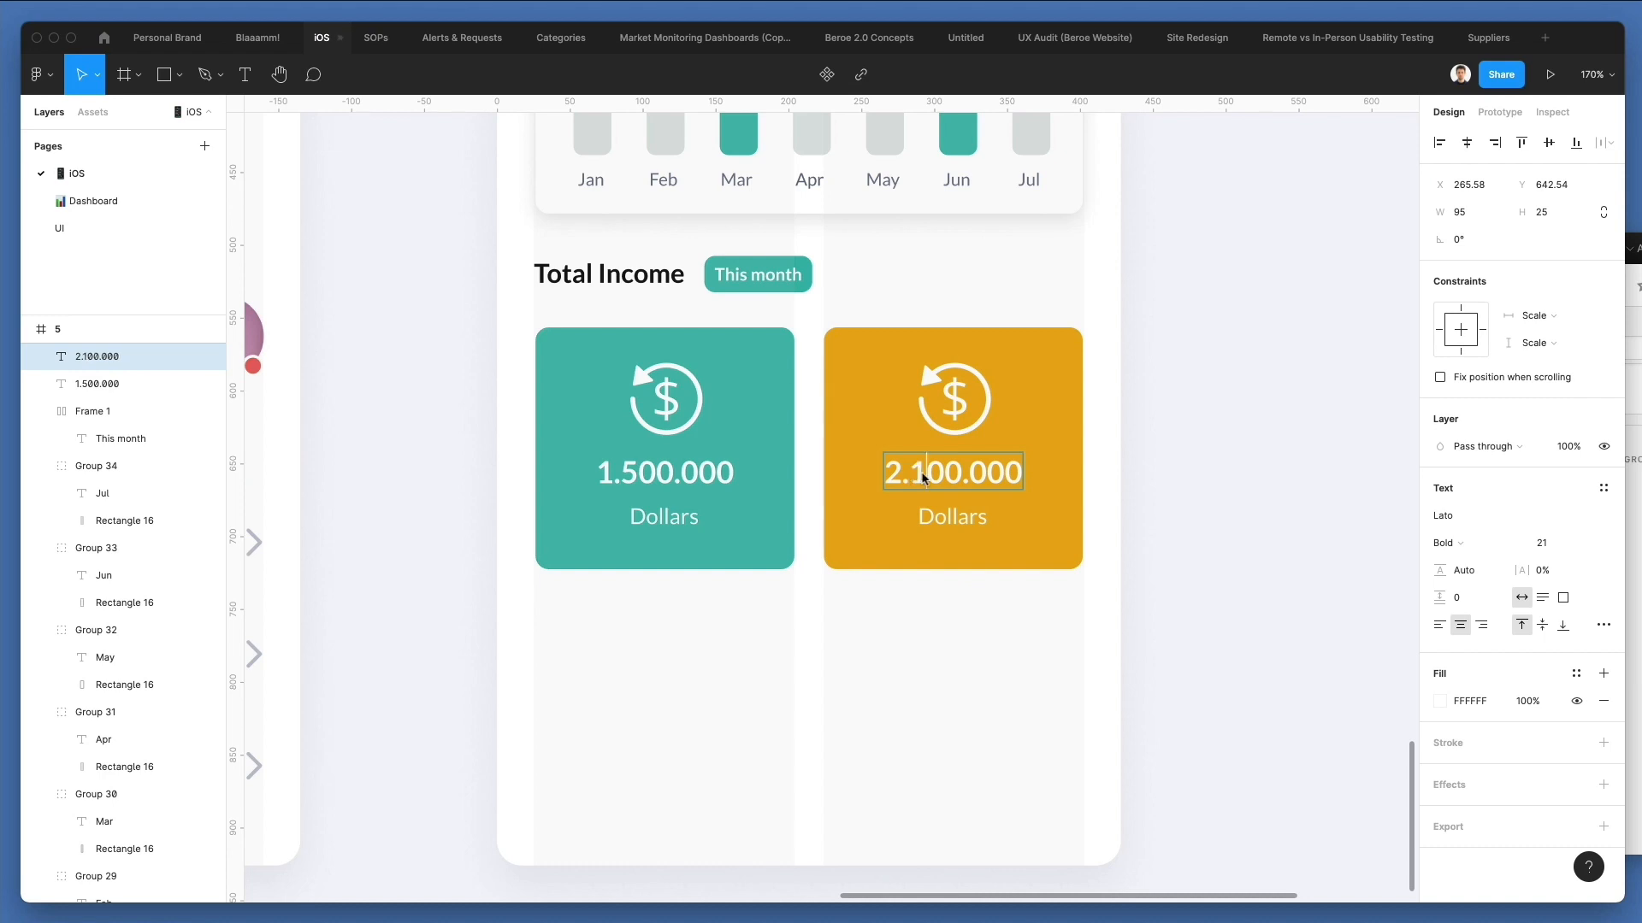
Change the caption under 2.100.000 on the amber card to "Bitcoin".
click(946, 517)
double_click(947, 517)
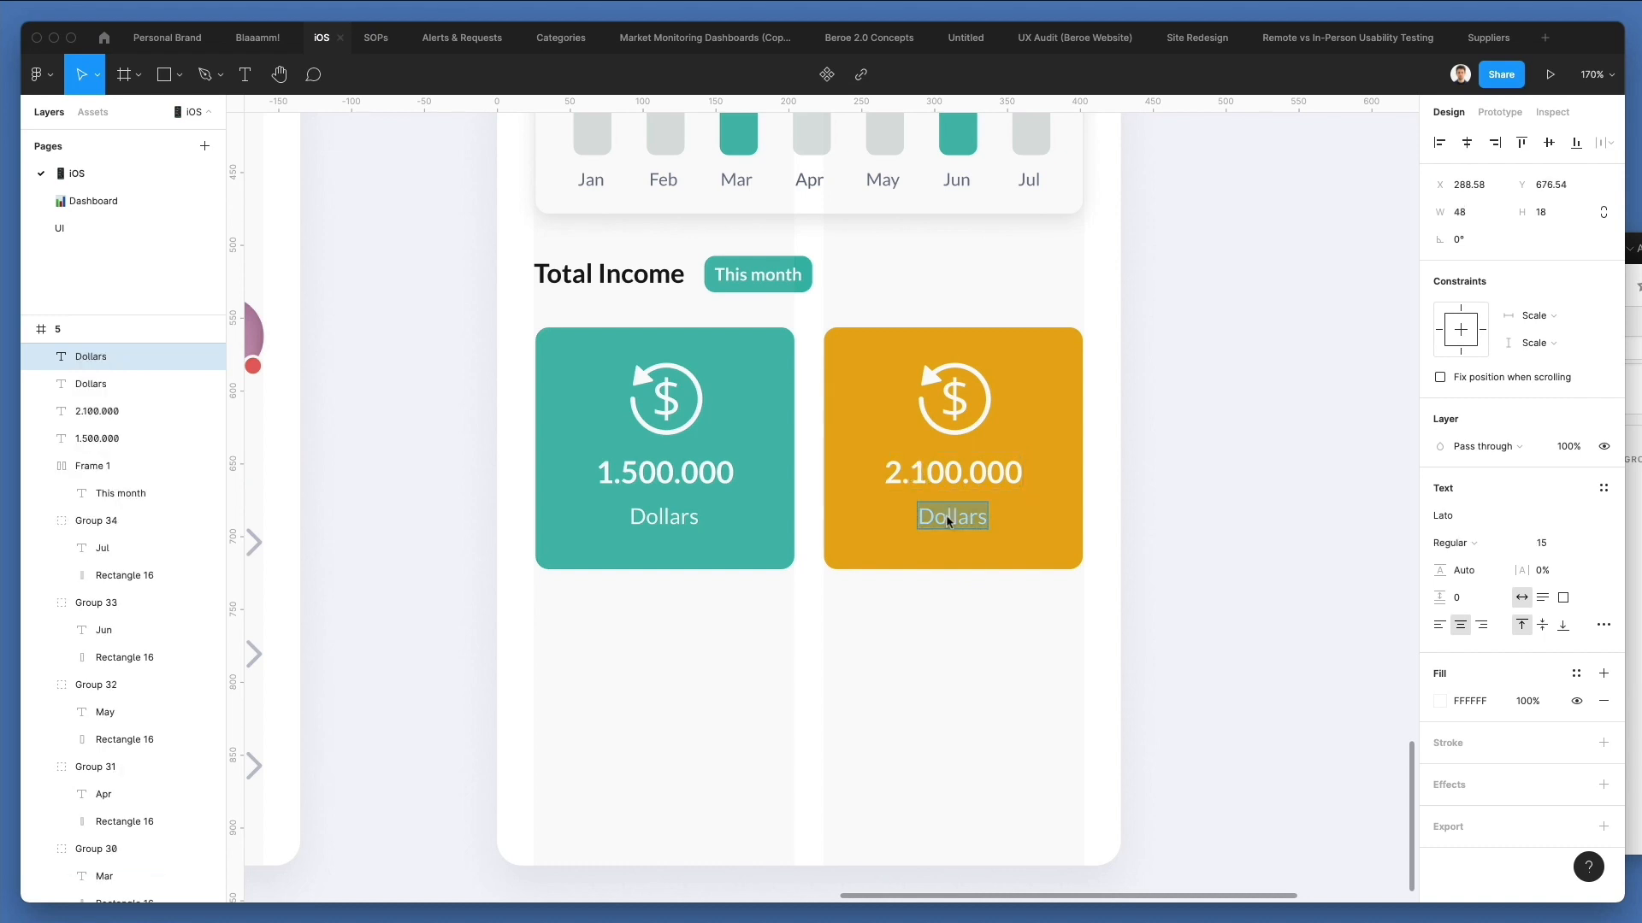
text(Yen)
key(super+a)
text(Bitcoin)
Copy the word Bitcoin, search Nucleo for it and place the round Bitcoin icon in the Management screen's card area.
key(super+a)
key(super+Tab)
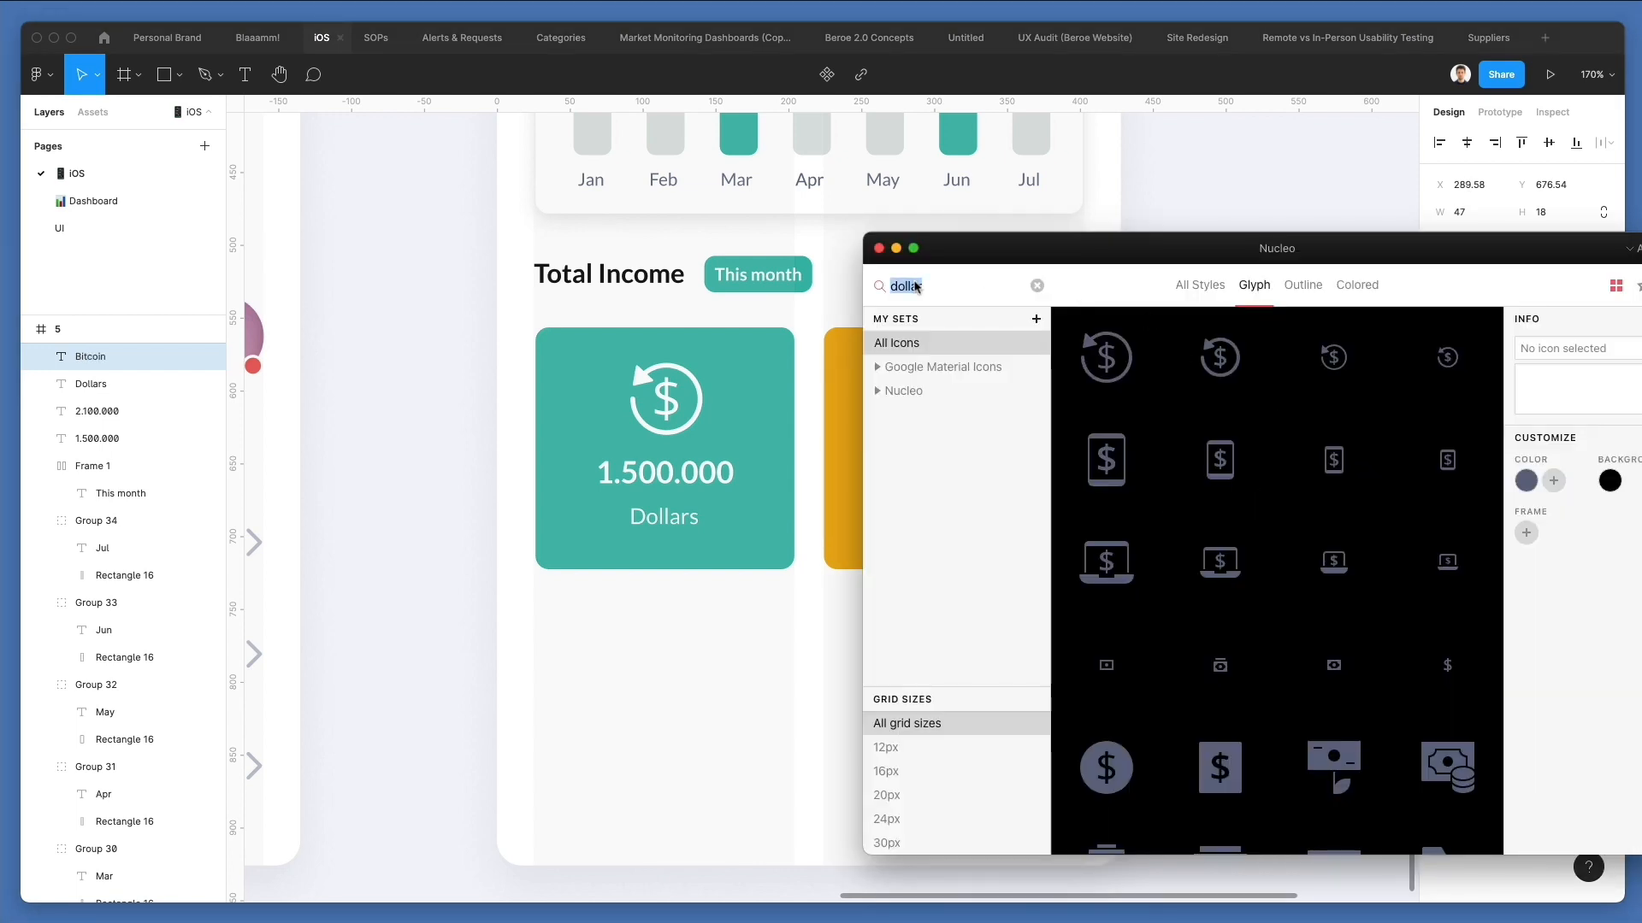
text(Bitcoin)
scroll(1254, 444, down, 5)
scroll(1254, 444, down, 2)
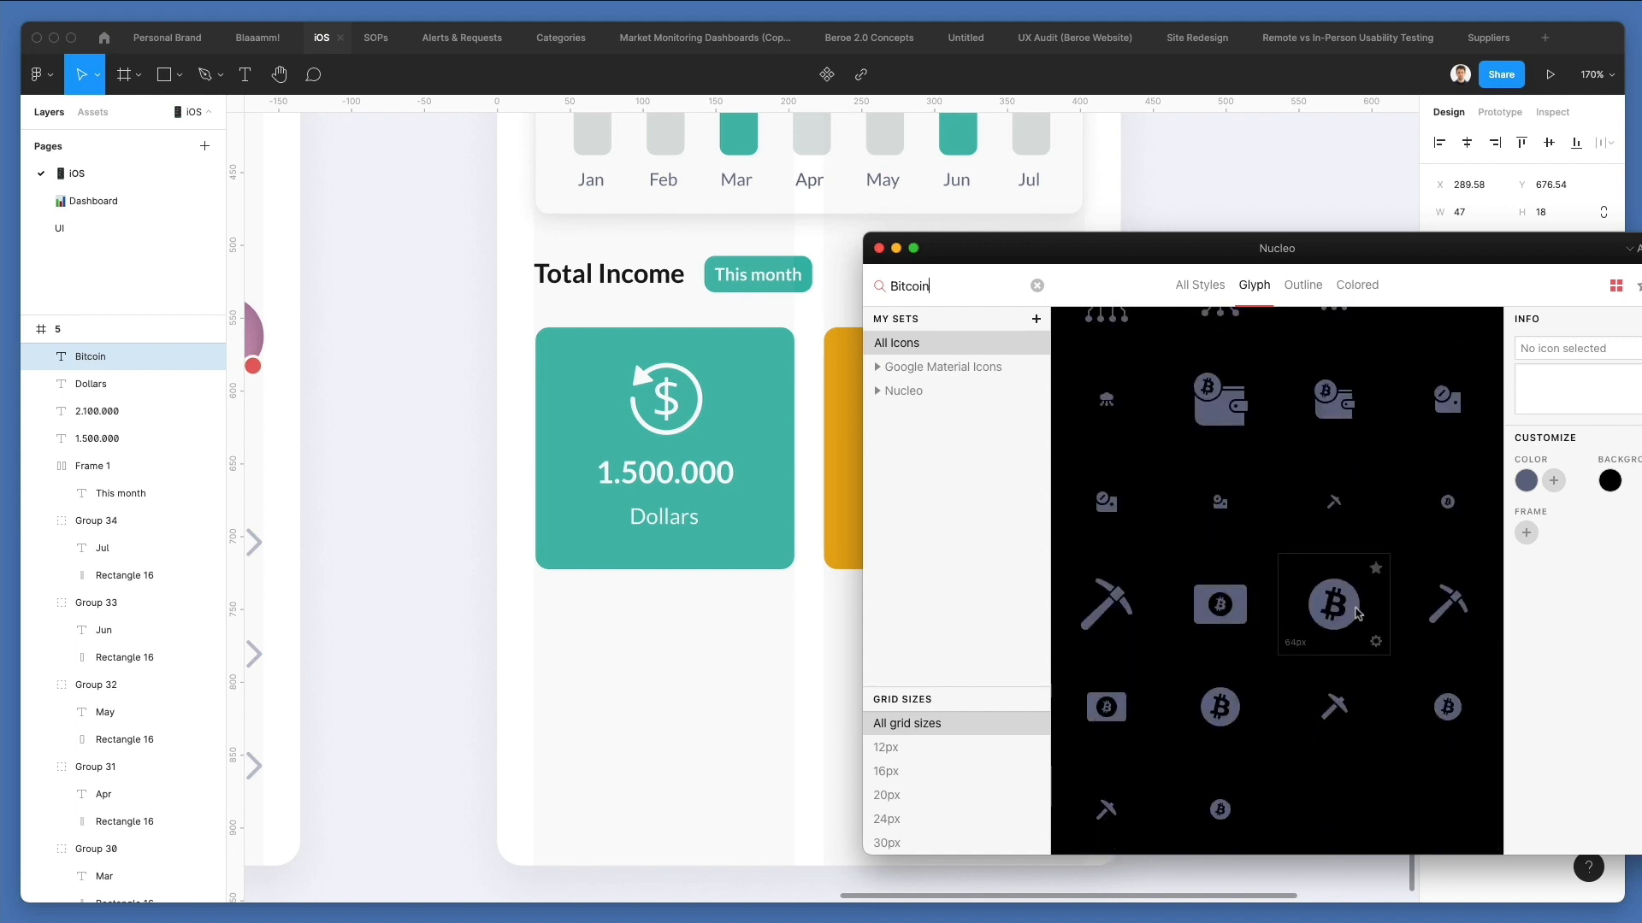
drag(1231, 720, 808, 425)
Ungroup the Bitcoin icon from its frame and recolour it white (FFFFFF).
scroll(806, 425, up, 2)
scroll(805, 425, right, 2)
key(super+shift+g)
key(i)
click(761, 353)
Move the Bitcoin icon above 2.100.000 on the amber card and delete the duplicated dollar icon there.
drag(911, 445, 1000, 459)
scroll(917, 444, up, 5)
click(864, 405)
click(855, 393)
key(Delete)
Centre the Bitcoin icon horizontally on the amber card.
click(961, 416)
shift+click(1082, 333)
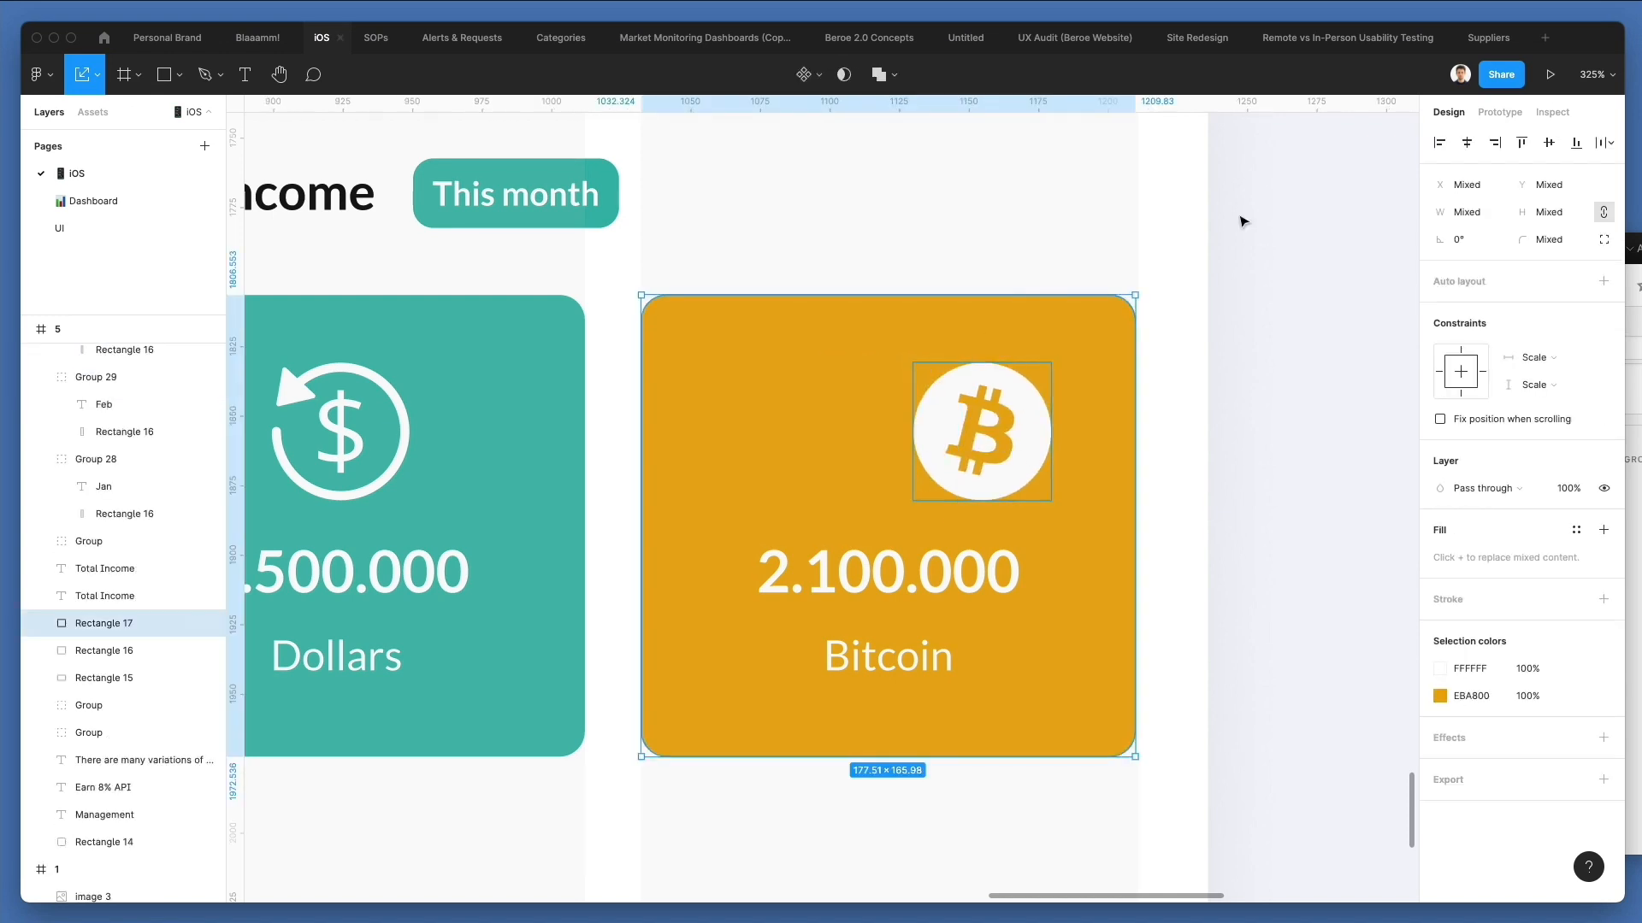
click(1467, 142)
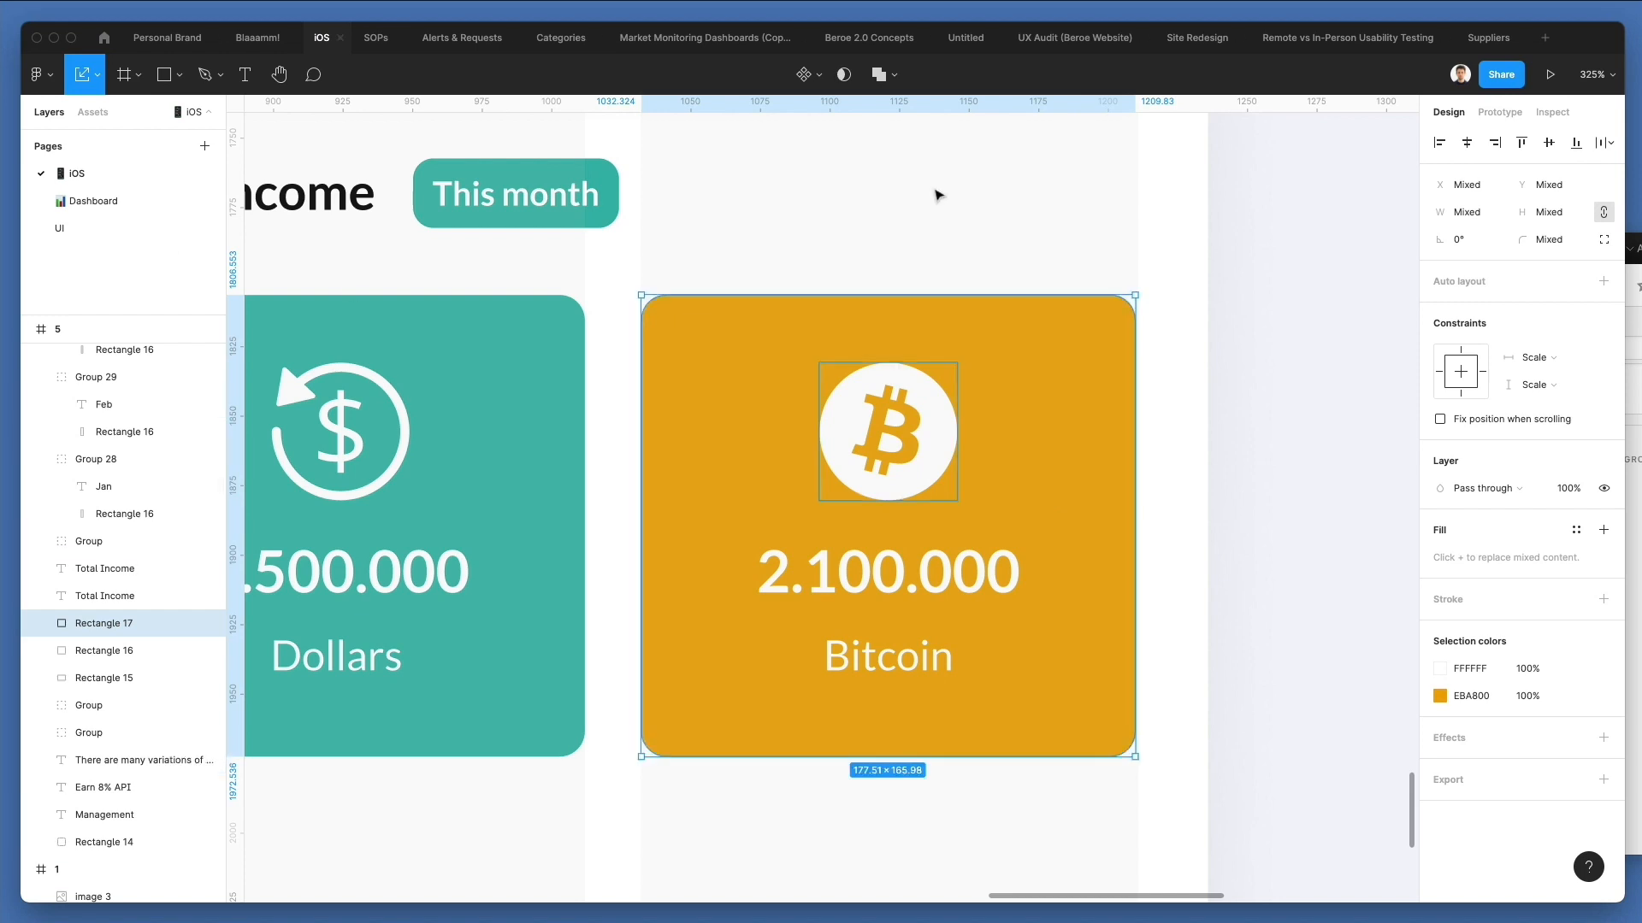
click(964, 214)
scroll(965, 214, down, 5)
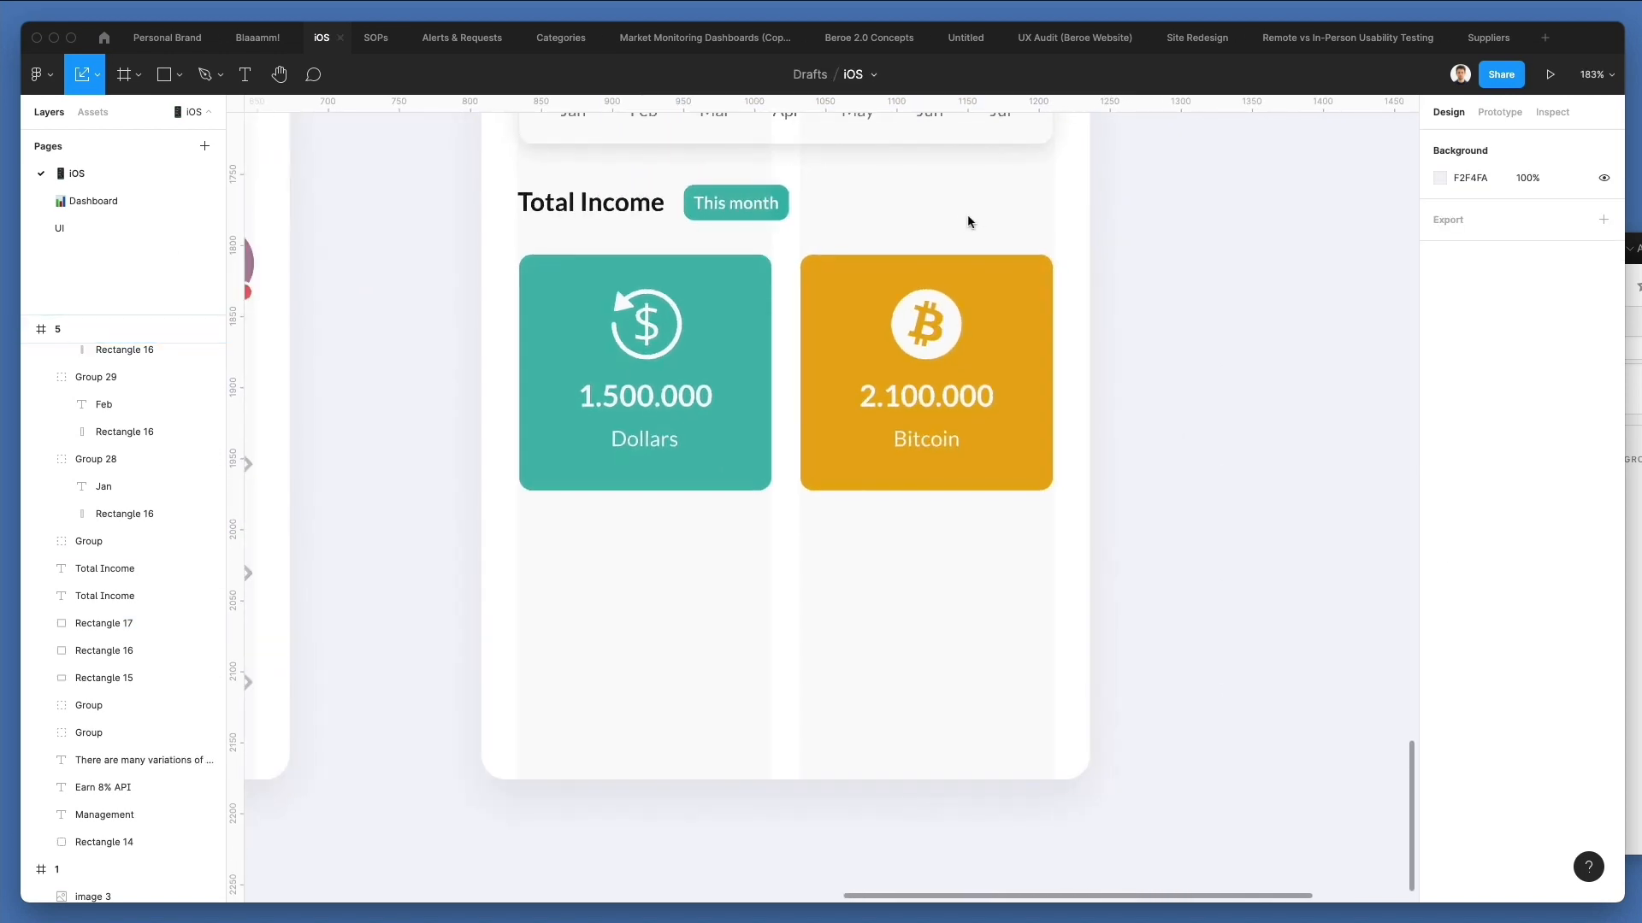
Move the green and amber cards with all their contents down 10 px.
scroll(967, 213, down, 4)
drag(646, 389, 1114, 630)
key(shift+Down)
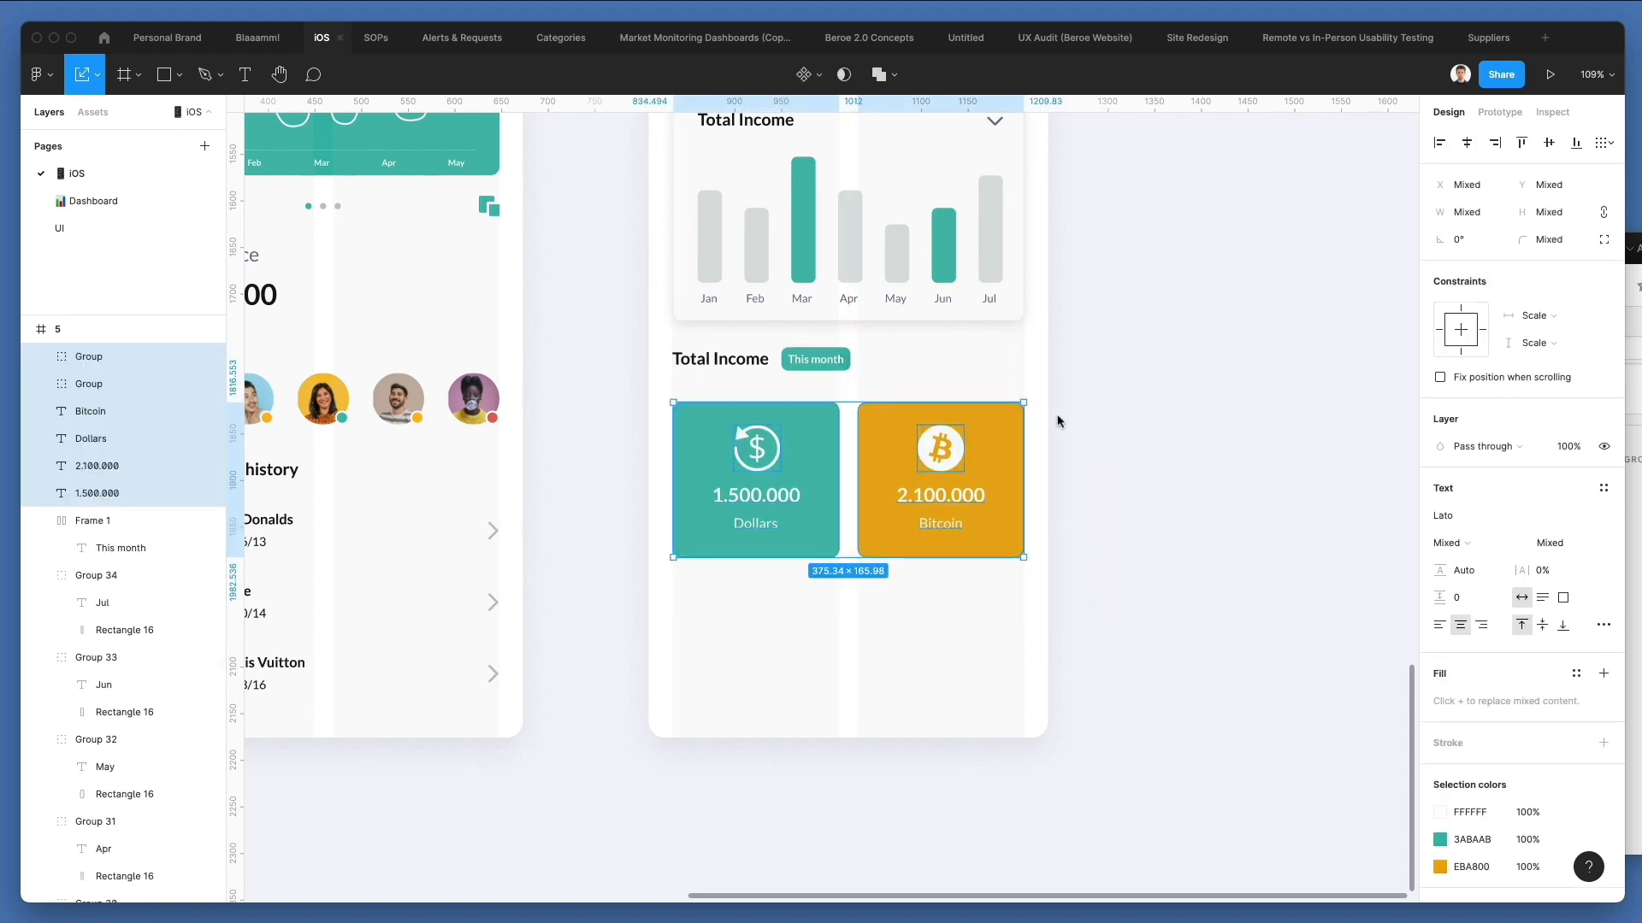
drag(573, 356, 1082, 634)
Nudge the Total Income heading and its This month tag slightly down, closer to the two coloured cards.
drag(630, 353, 881, 402)
key(Down)
key(Down)
key(Down)
key(Down)
key(Up)
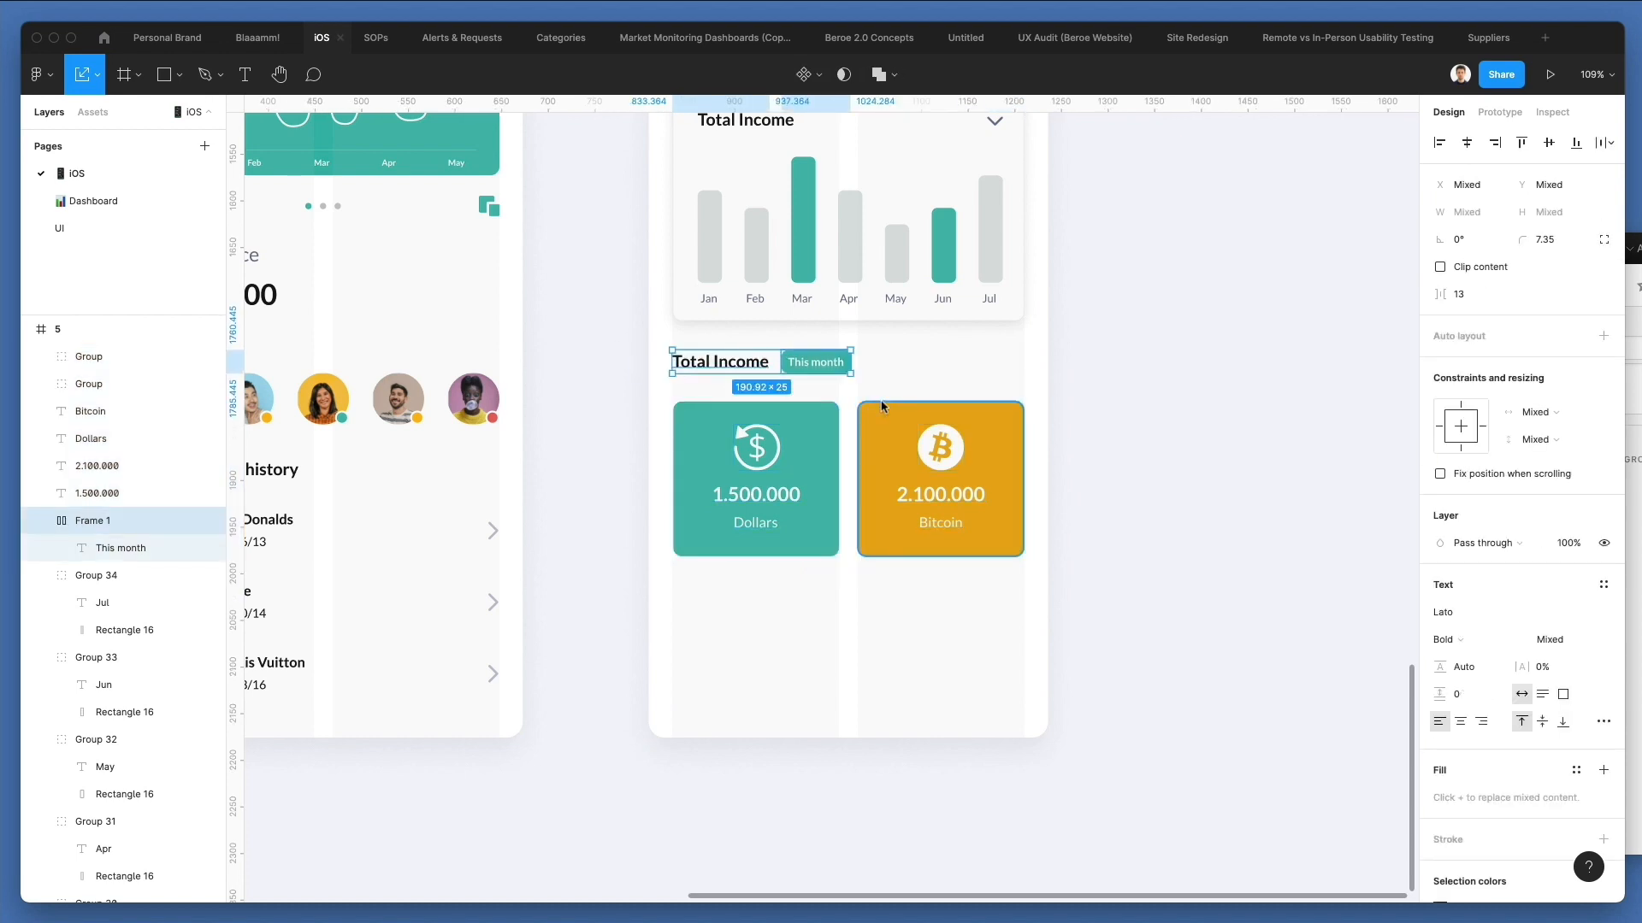
click(876, 380)
Nudge the Earn 8% API heading and the paragraph beneath it up by a few pixels.
scroll(876, 381, up, 3)
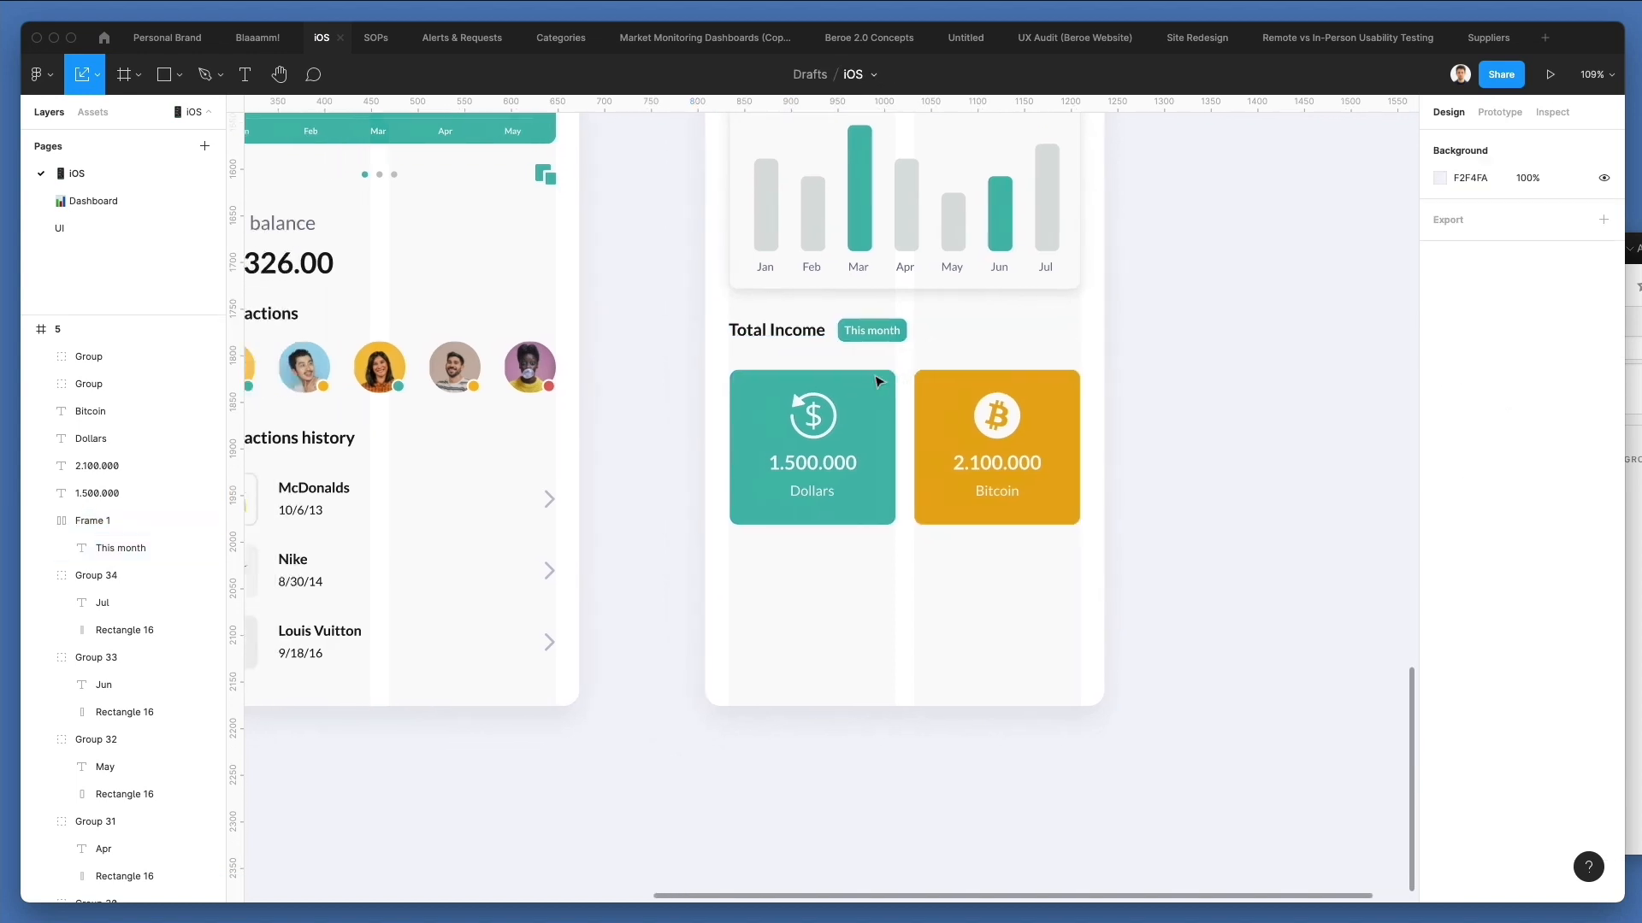
scroll(876, 381, up, 3)
scroll(1038, 303, right, 1)
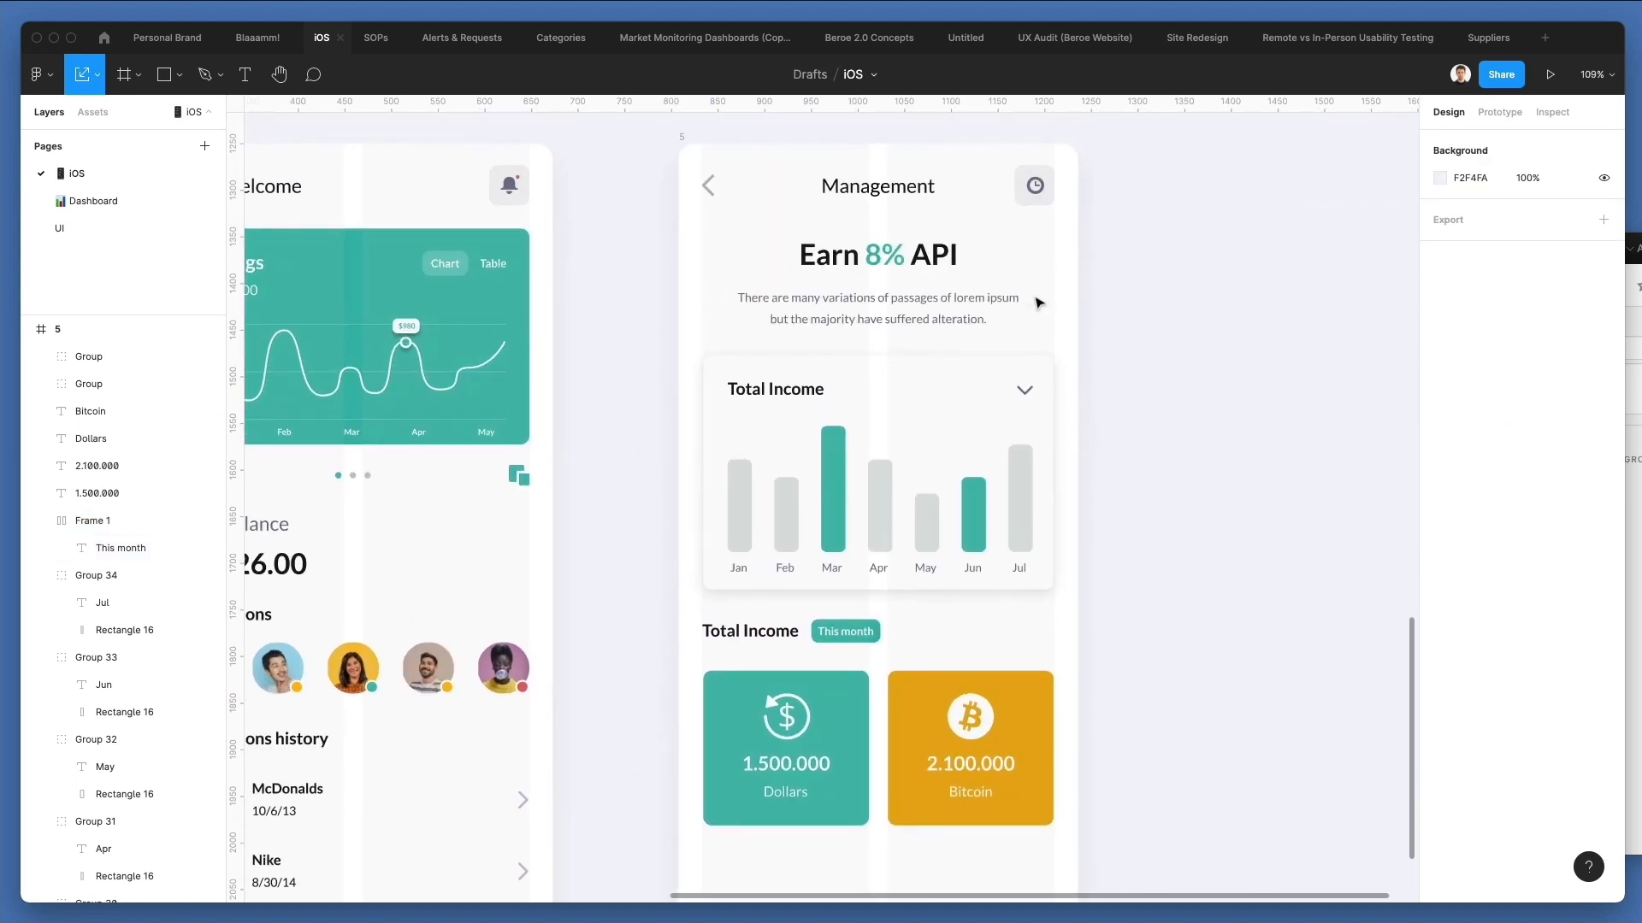
drag(1104, 304, 892, 235)
key(Up)
key(Up)
key(Up)
key(Up)
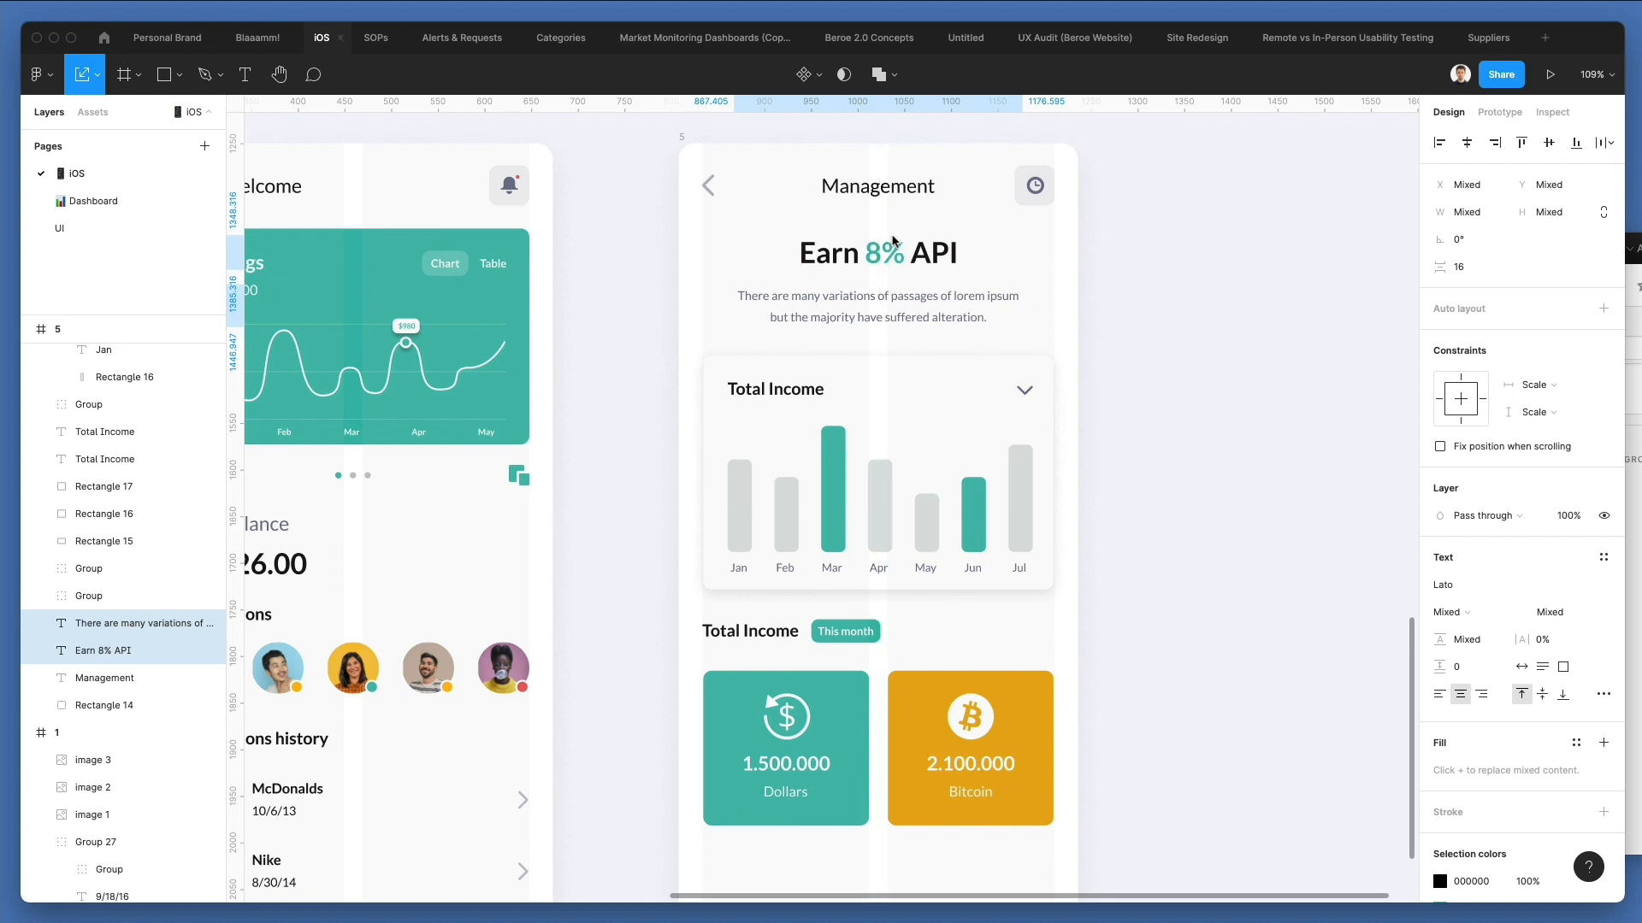
key(Up)
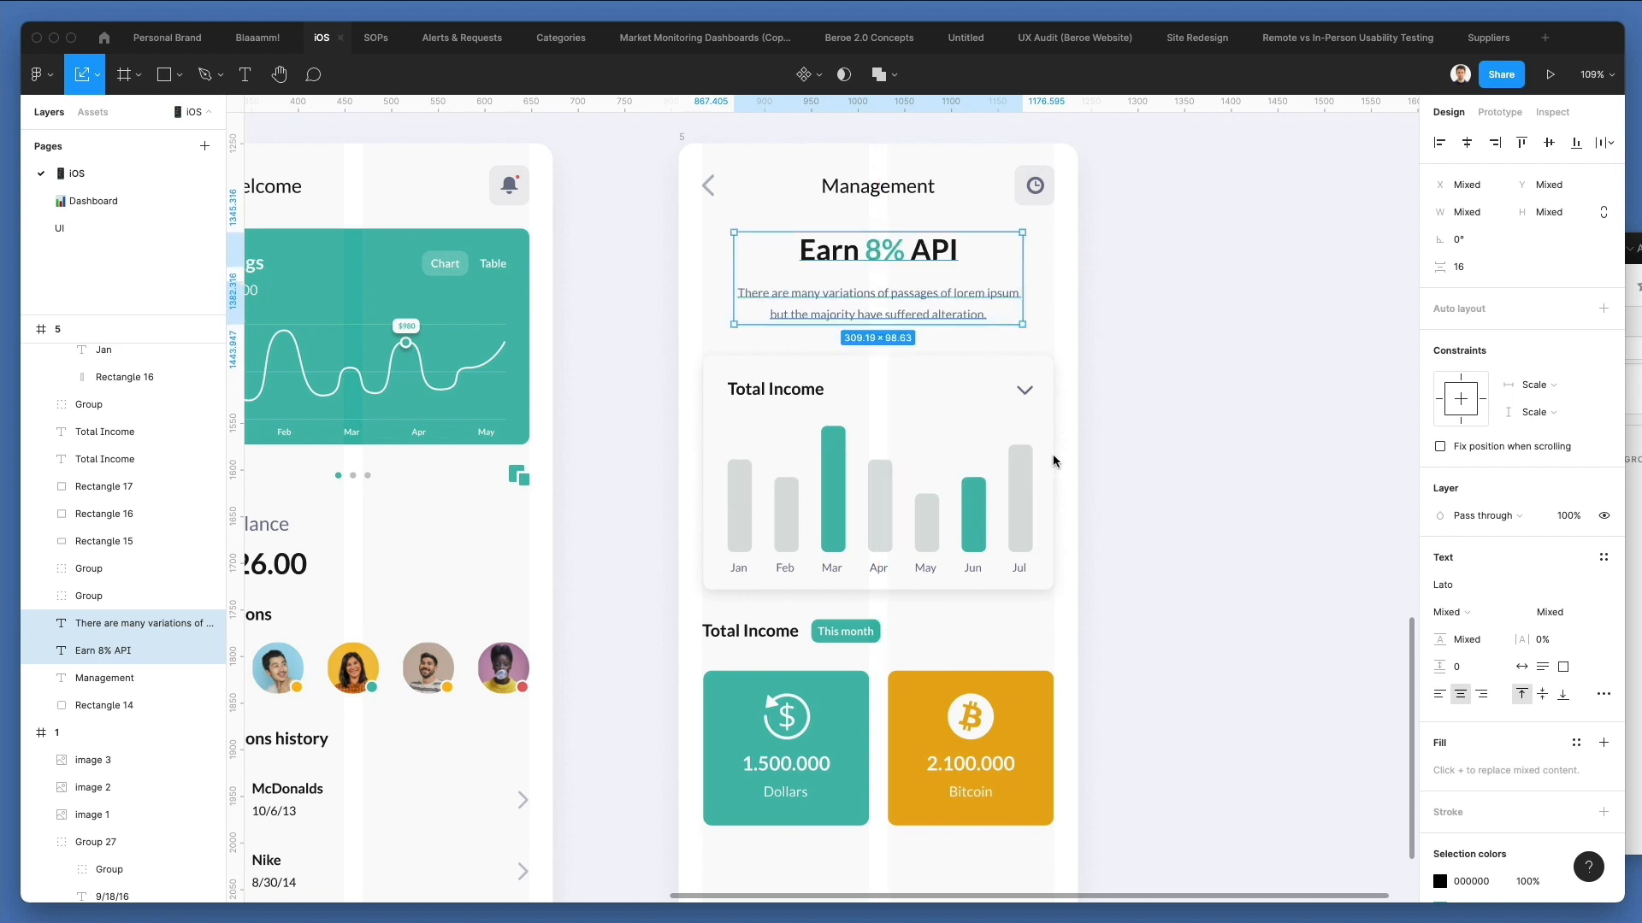
click(1133, 252)
Duplicate the white chart card's background rectangle down over the area of the two coloured cards.
scroll(1128, 253, right, 1)
scroll(1128, 252, down, 6)
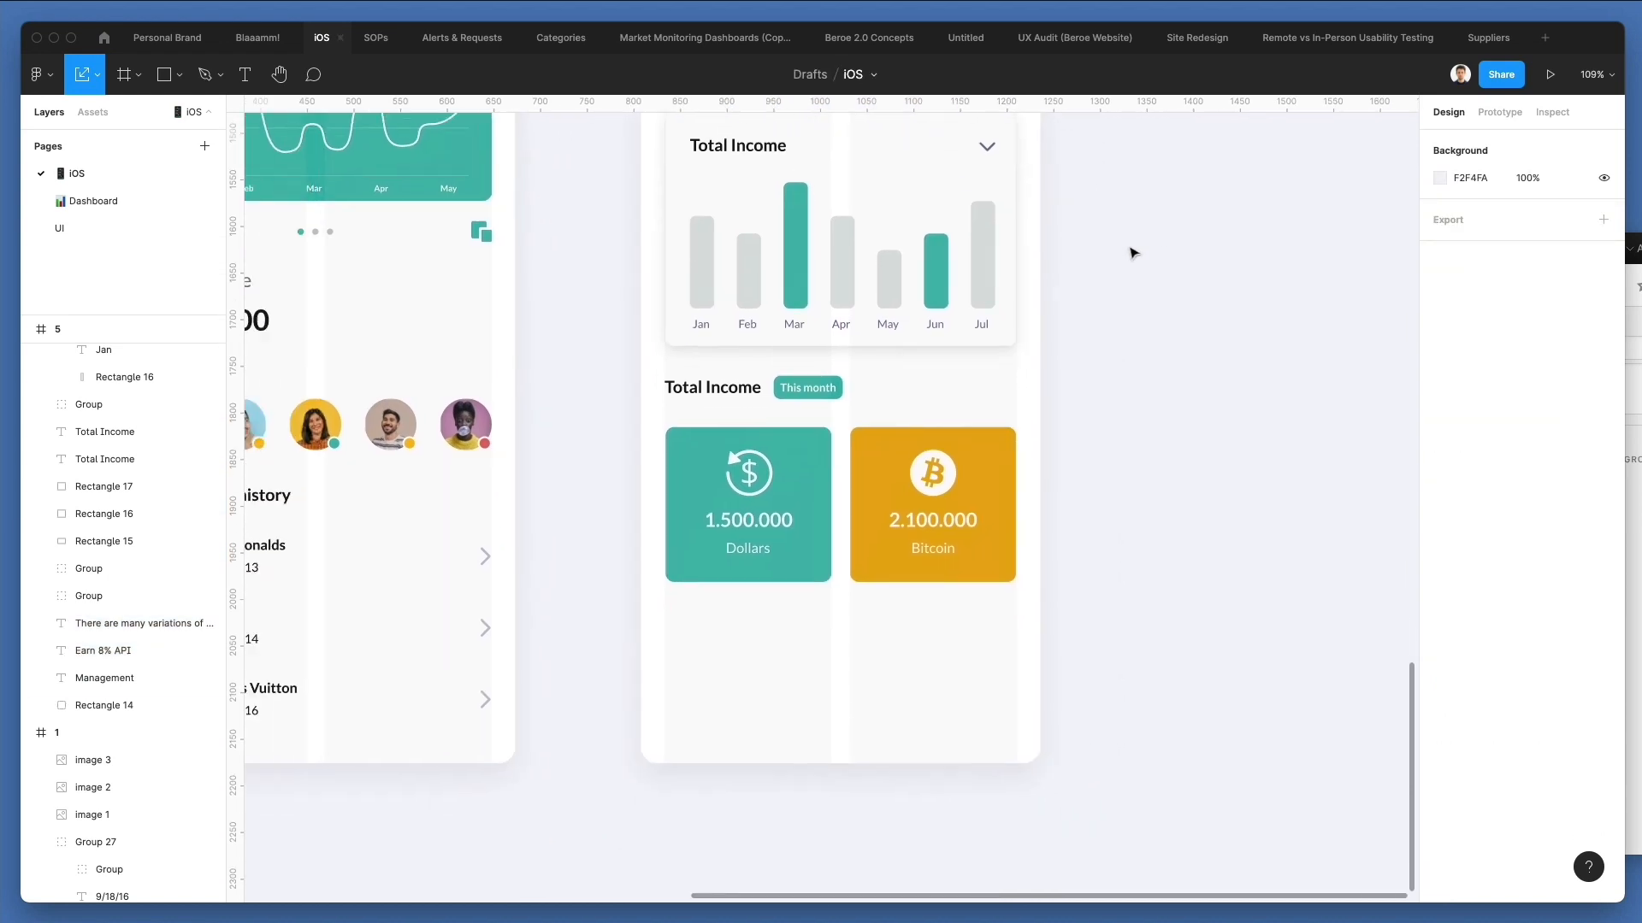
drag(891, 315, 868, 647)
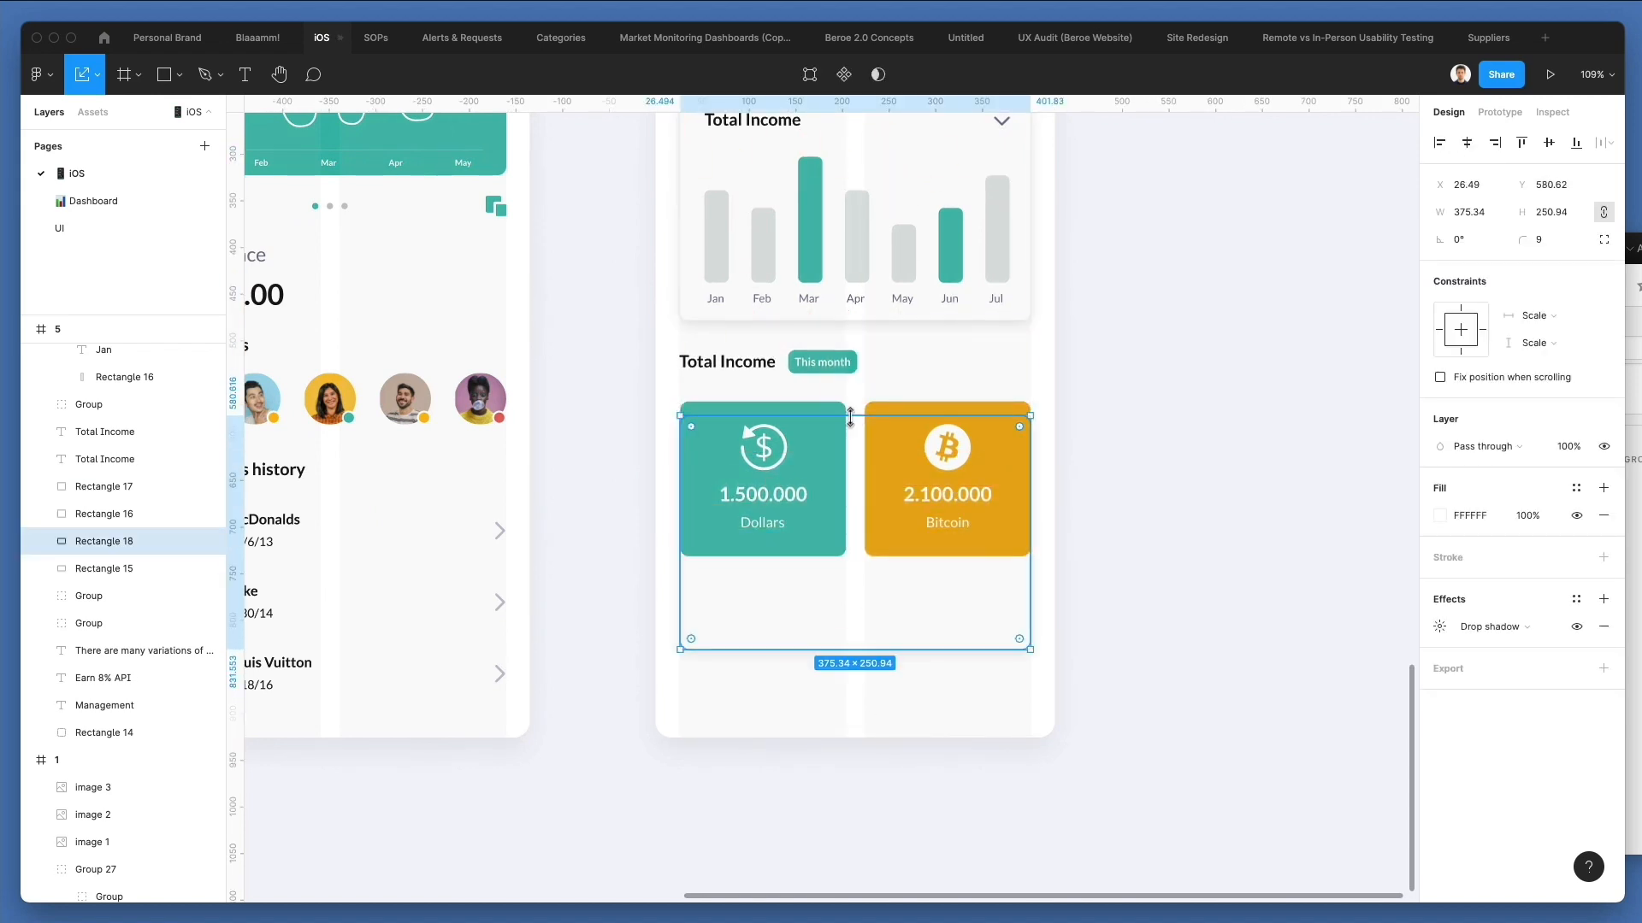
key(v)
Shorten the duplicated rectangle to about 68 high beneath the cards and copy it below as a full-width, 428.32-wide bar with corner radius 0.
drag(849, 419, 838, 722)
drag(680, 704, 653, 704)
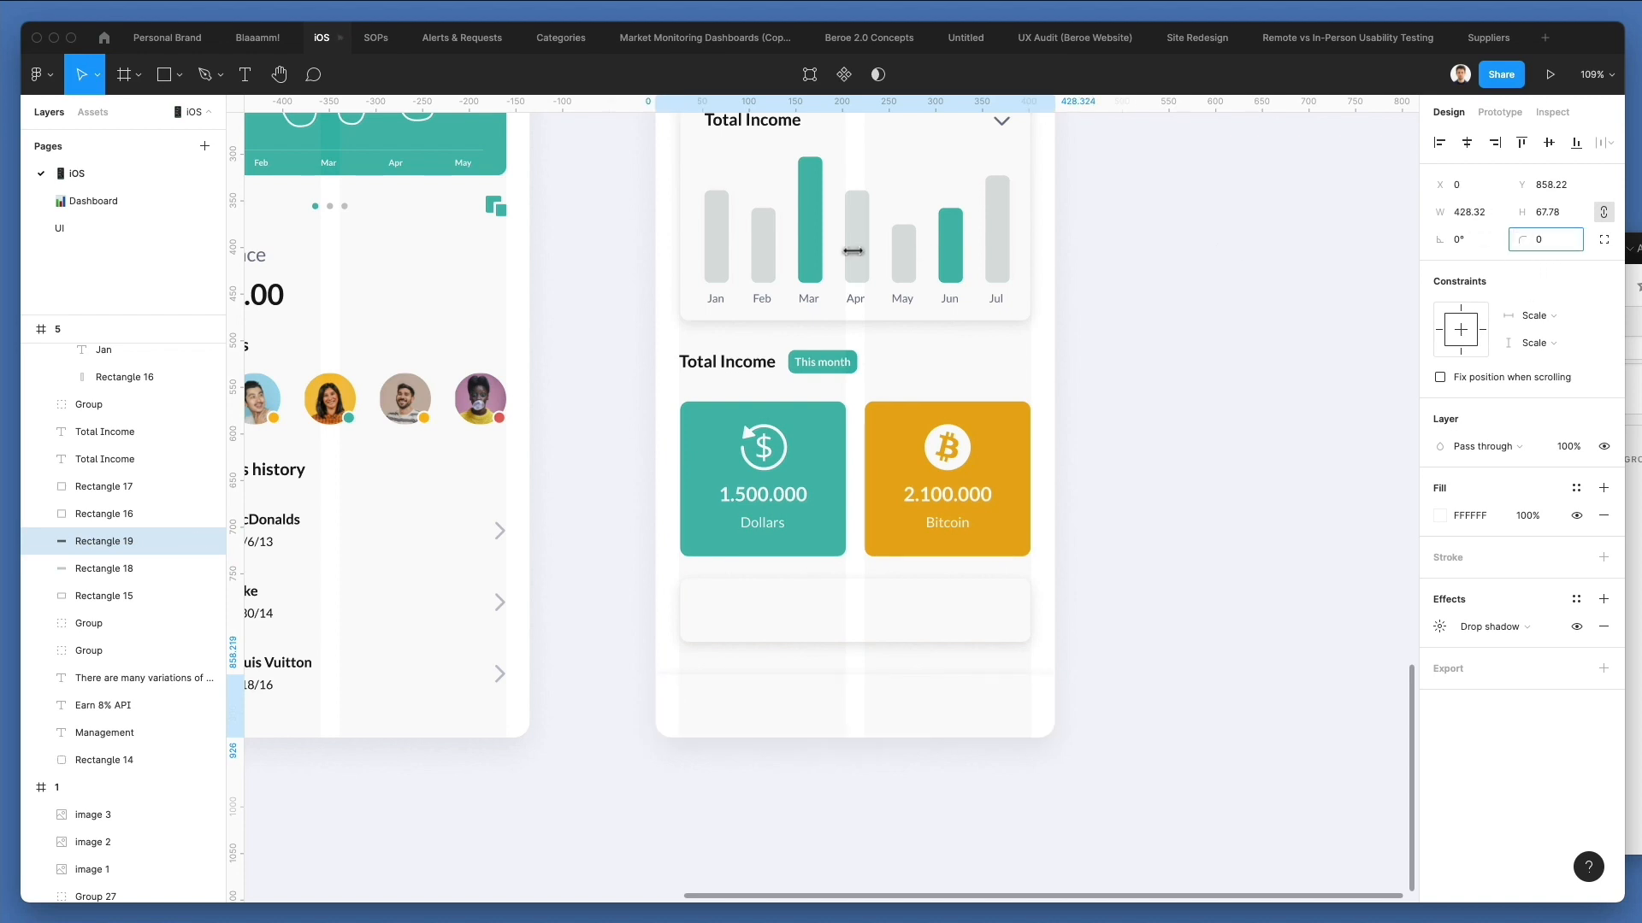
click(1150, 724)
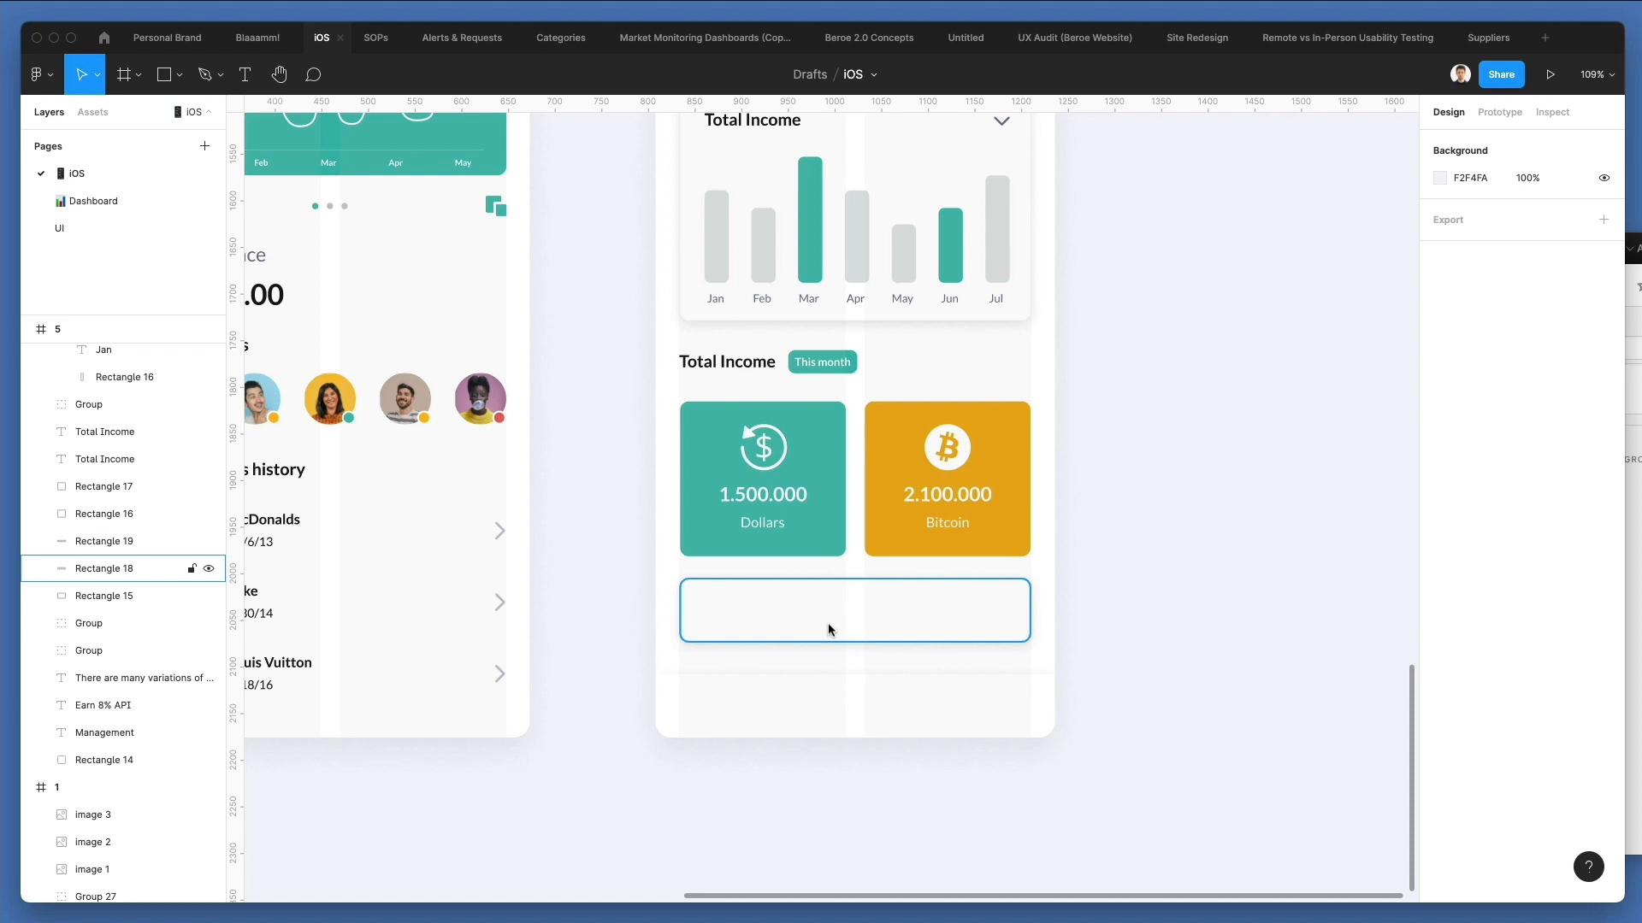
Copy the Total Income heading into the short white card below the coloured cards and set its font size to 16.
scroll(828, 631, up, 5)
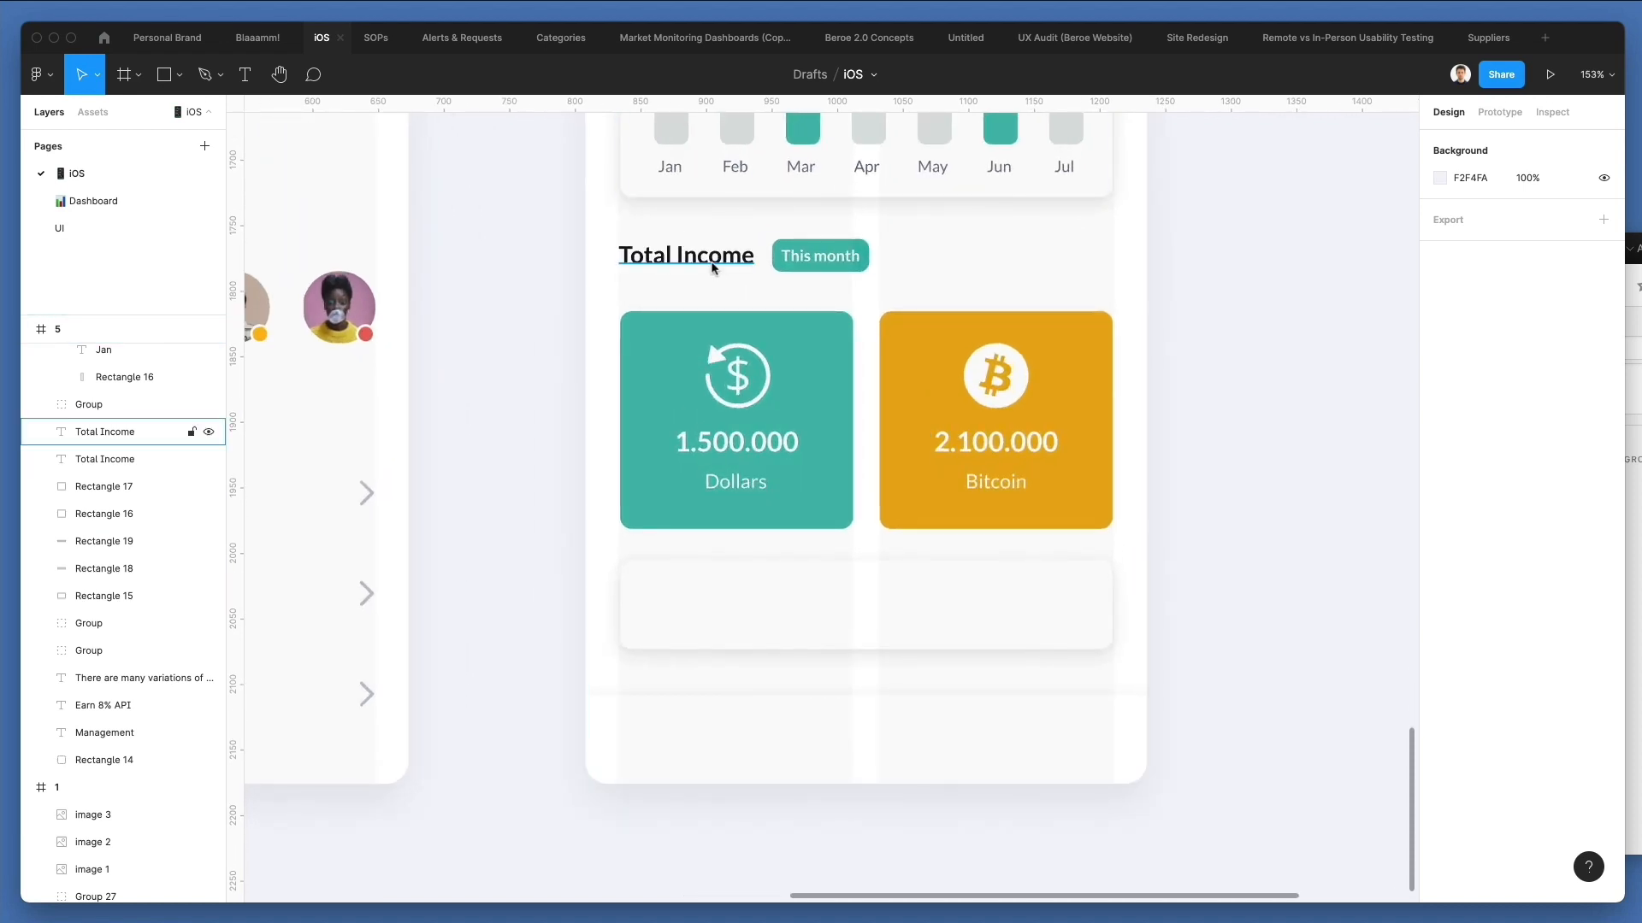
click(713, 268)
drag(713, 268, 892, 612)
click(1543, 543)
text(16)
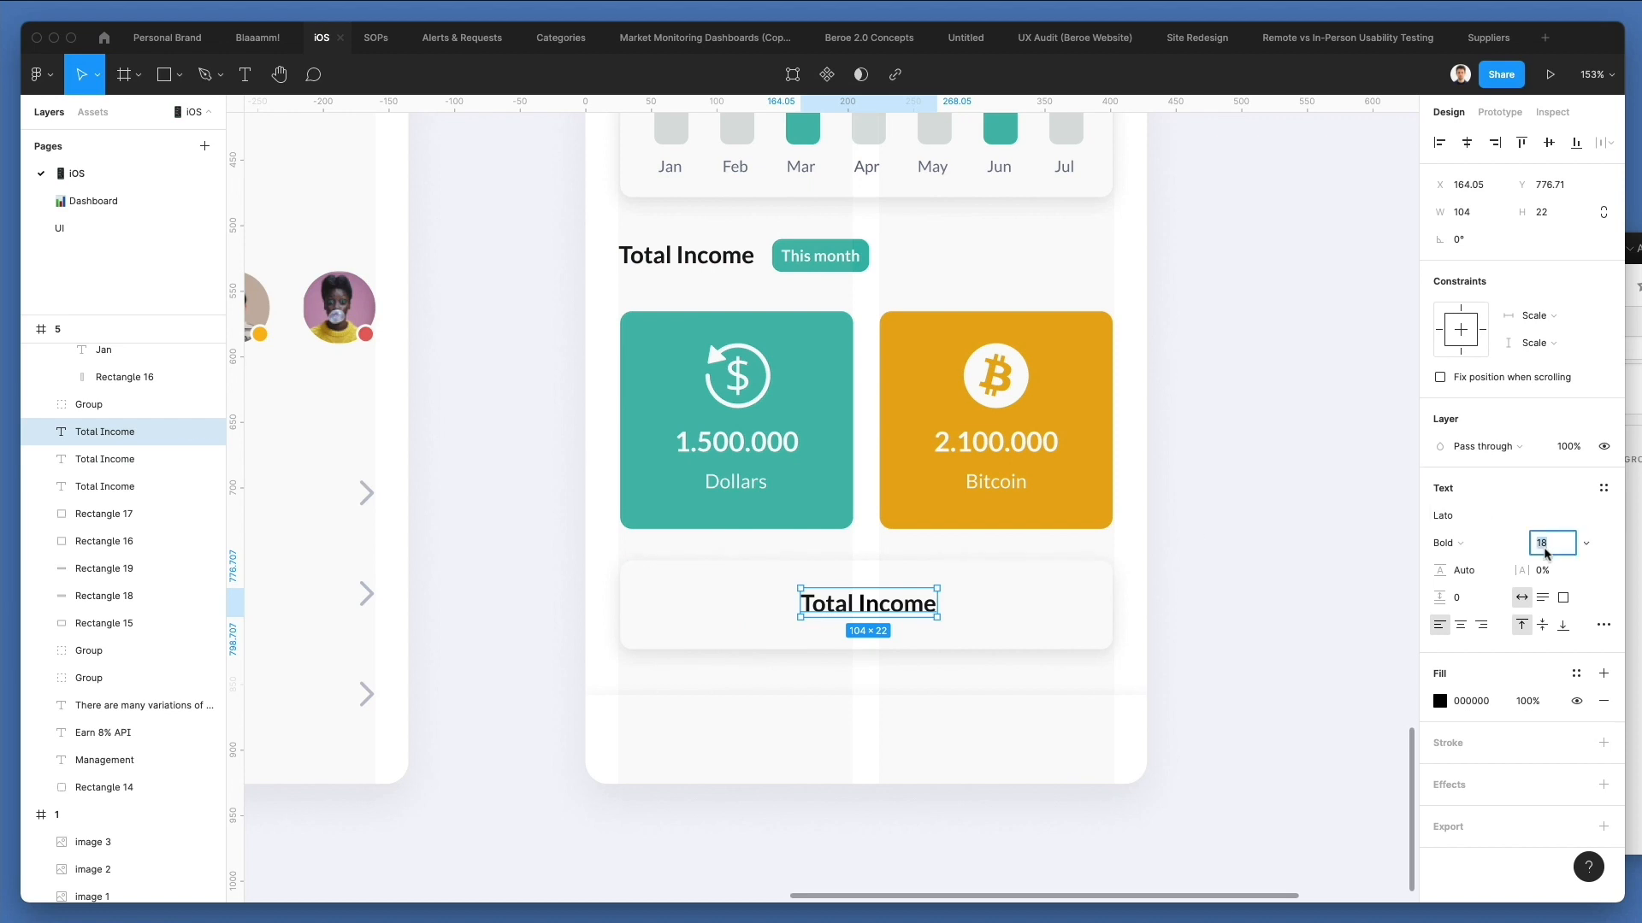
key(Return)
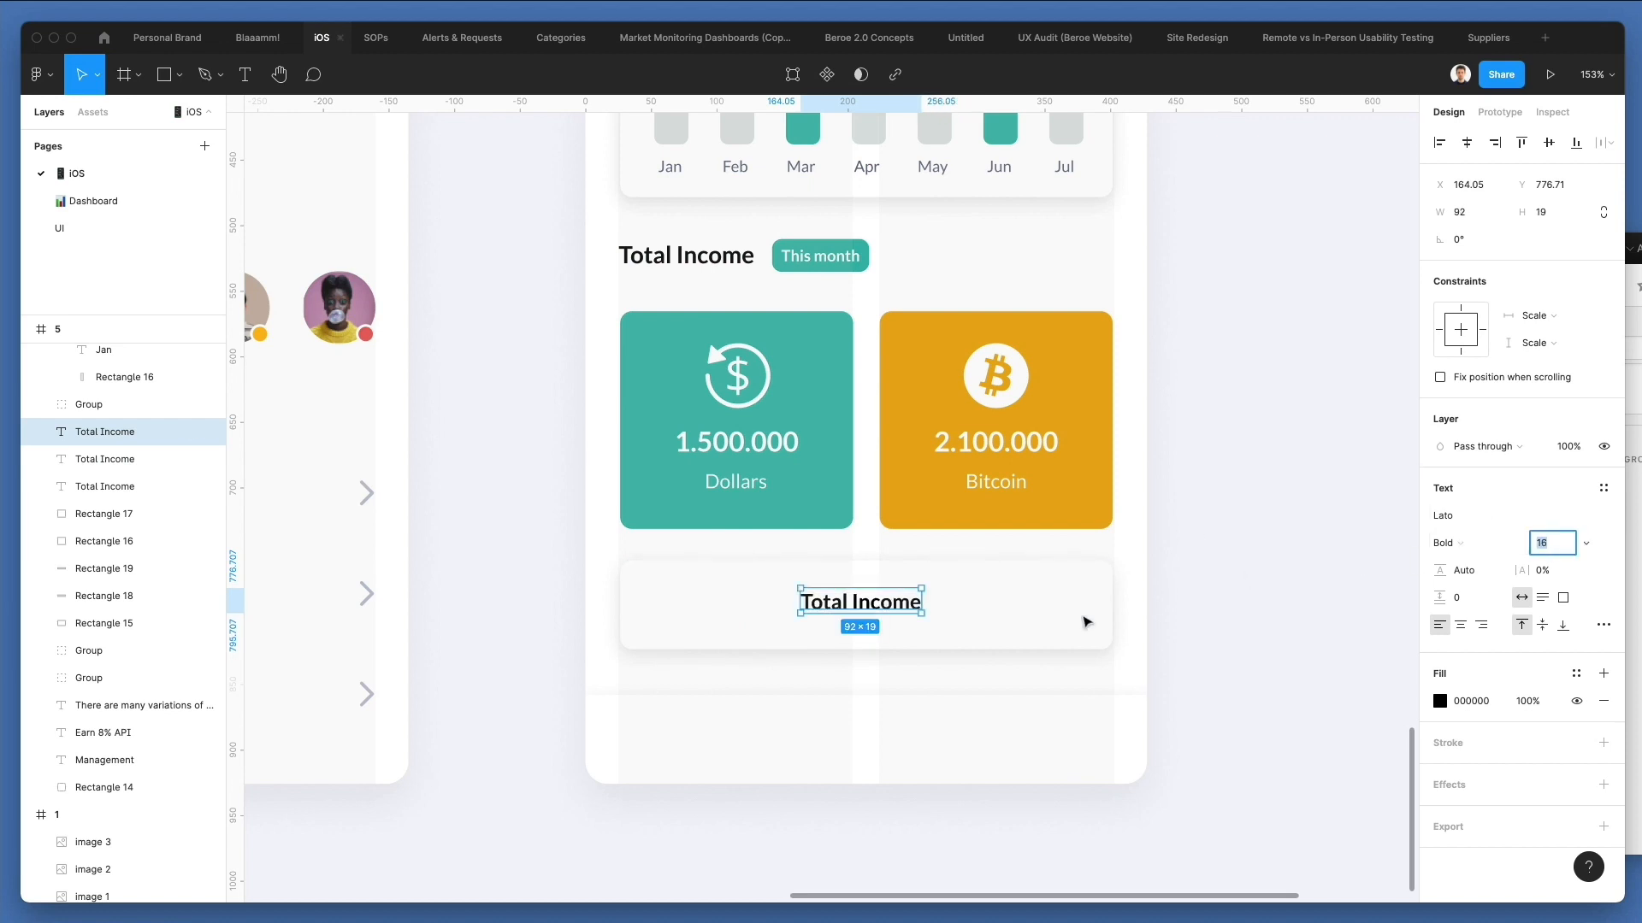
Replace the heading text in the white card below the coloured cards with "View all" and set its weight to Regular.
drag(898, 611, 896, 613)
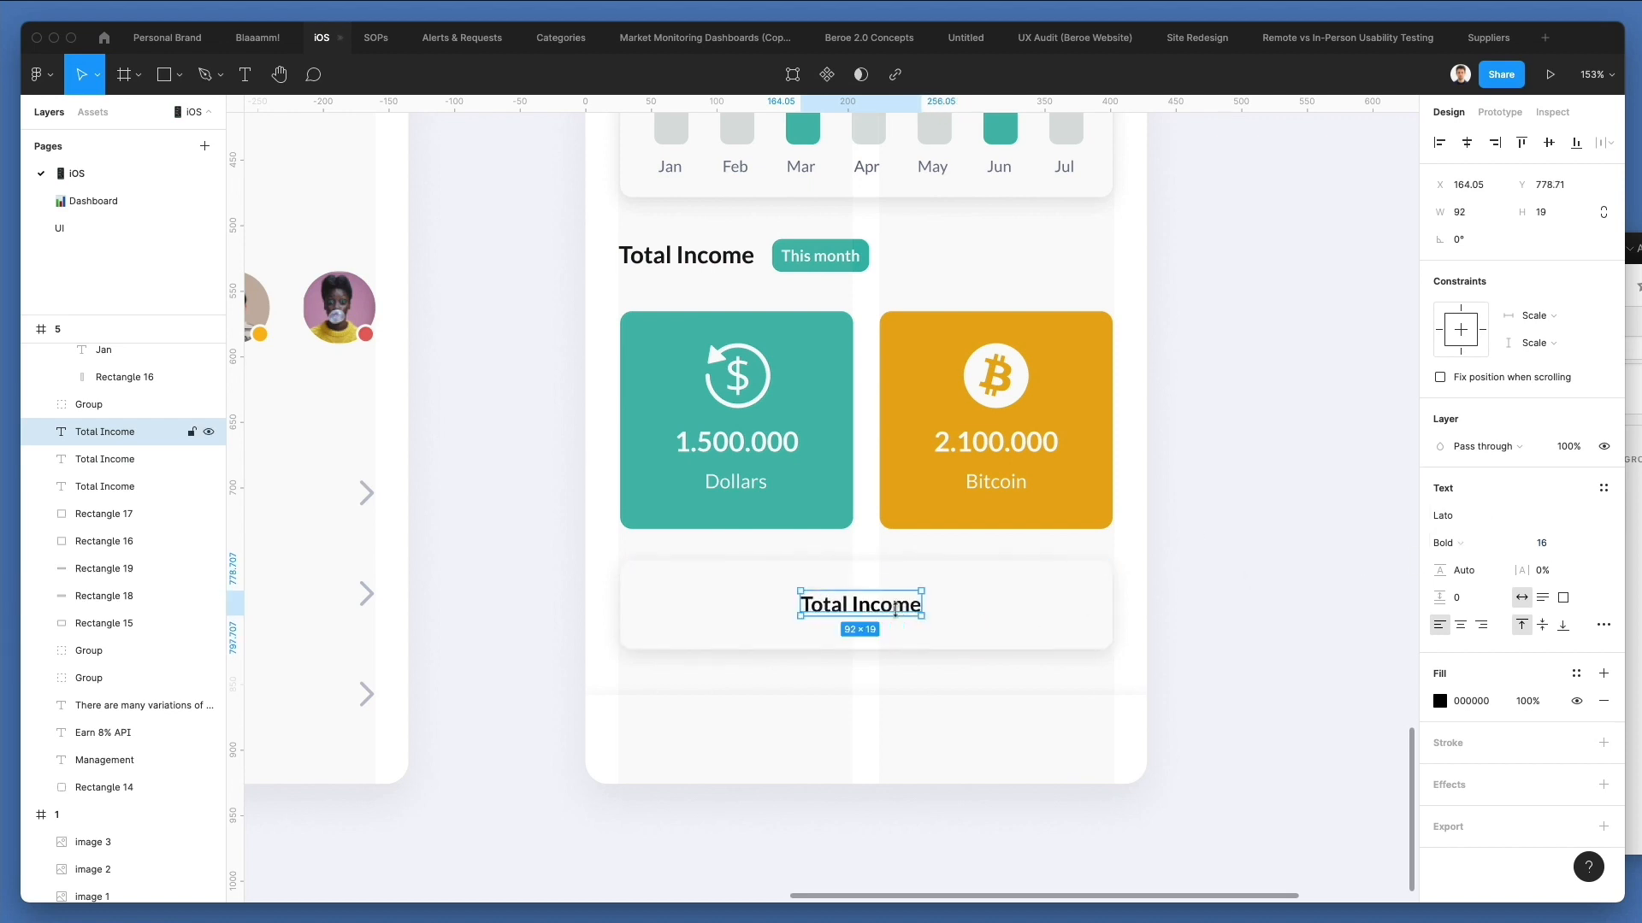
double_click(896, 612)
text(View all)
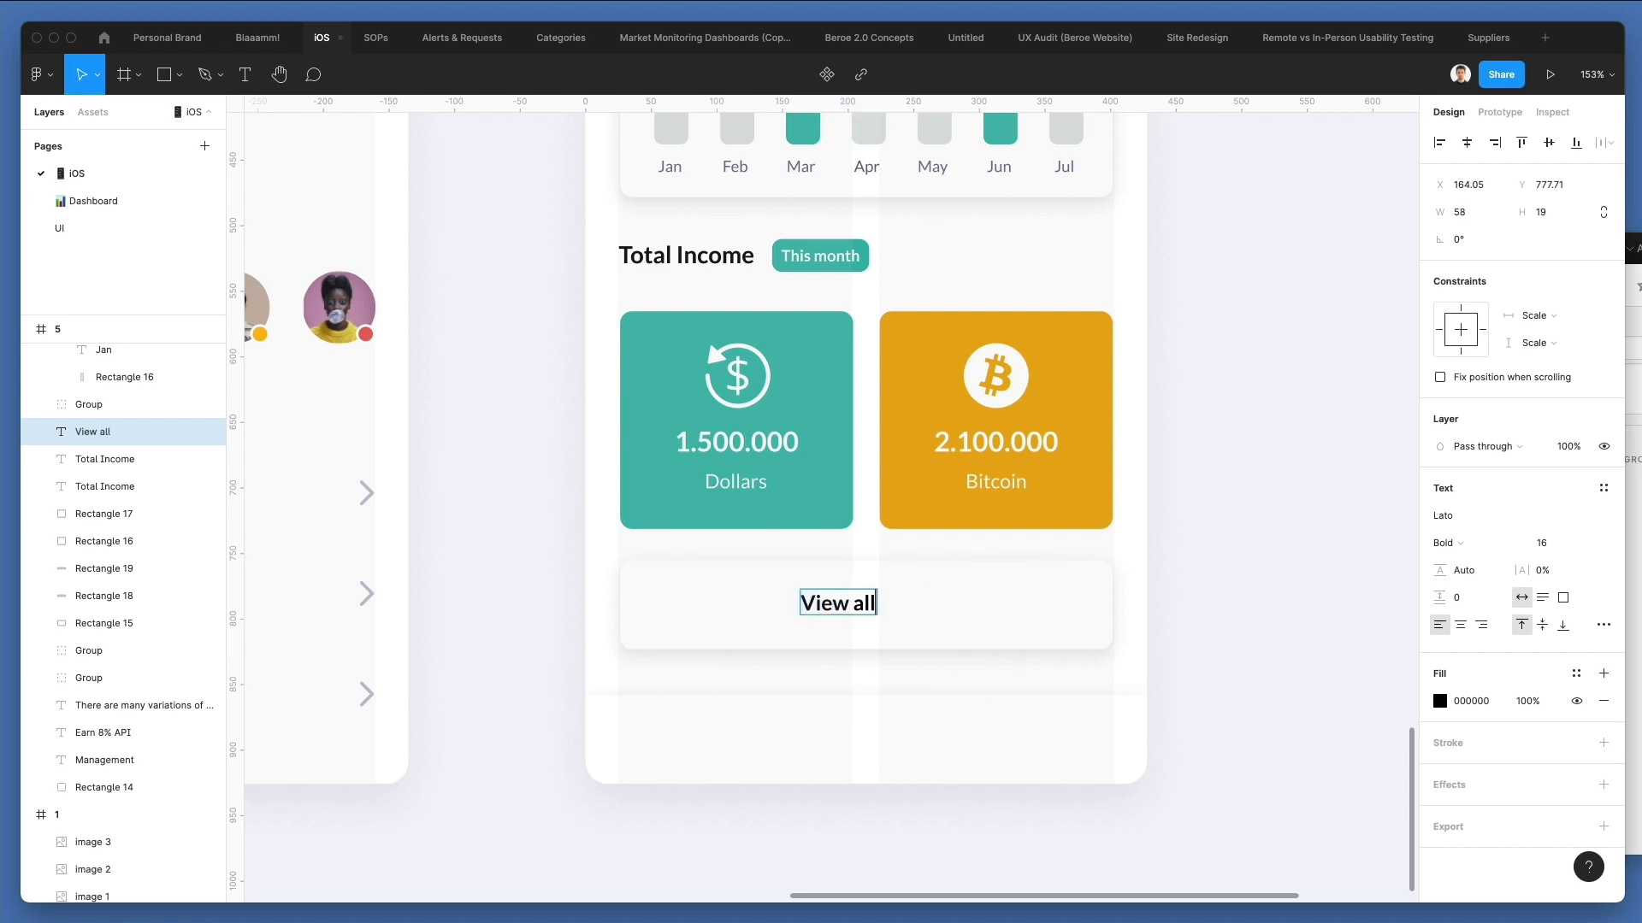
key(Escape)
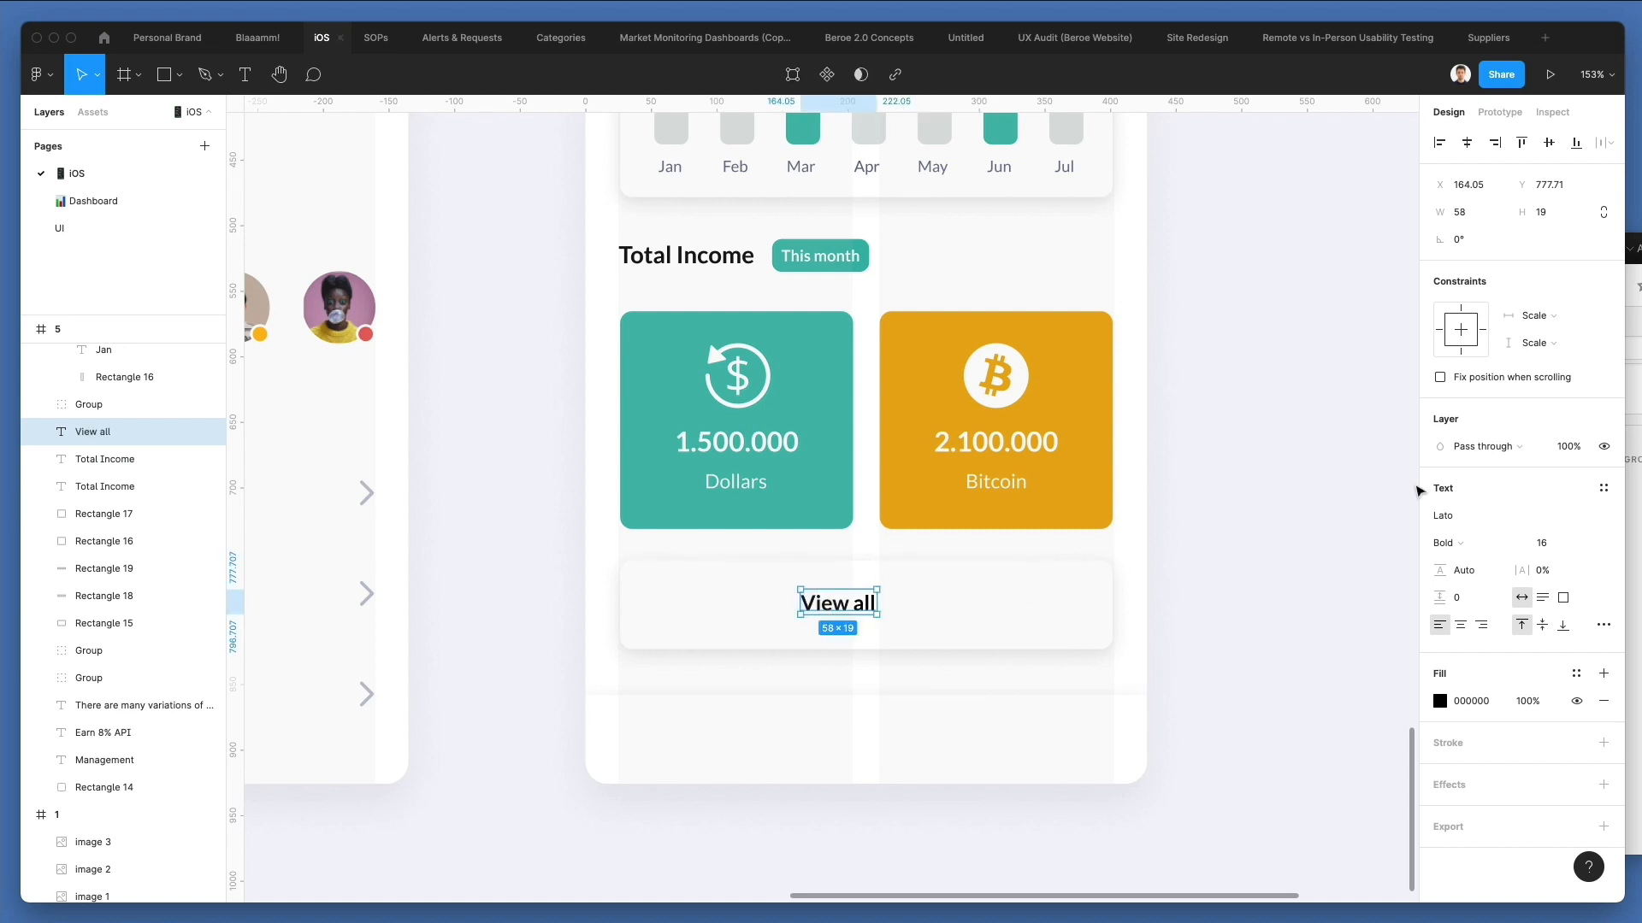
click(1465, 550)
click(1463, 538)
Centre the View all label horizontally within the white card.
shift+click(942, 608)
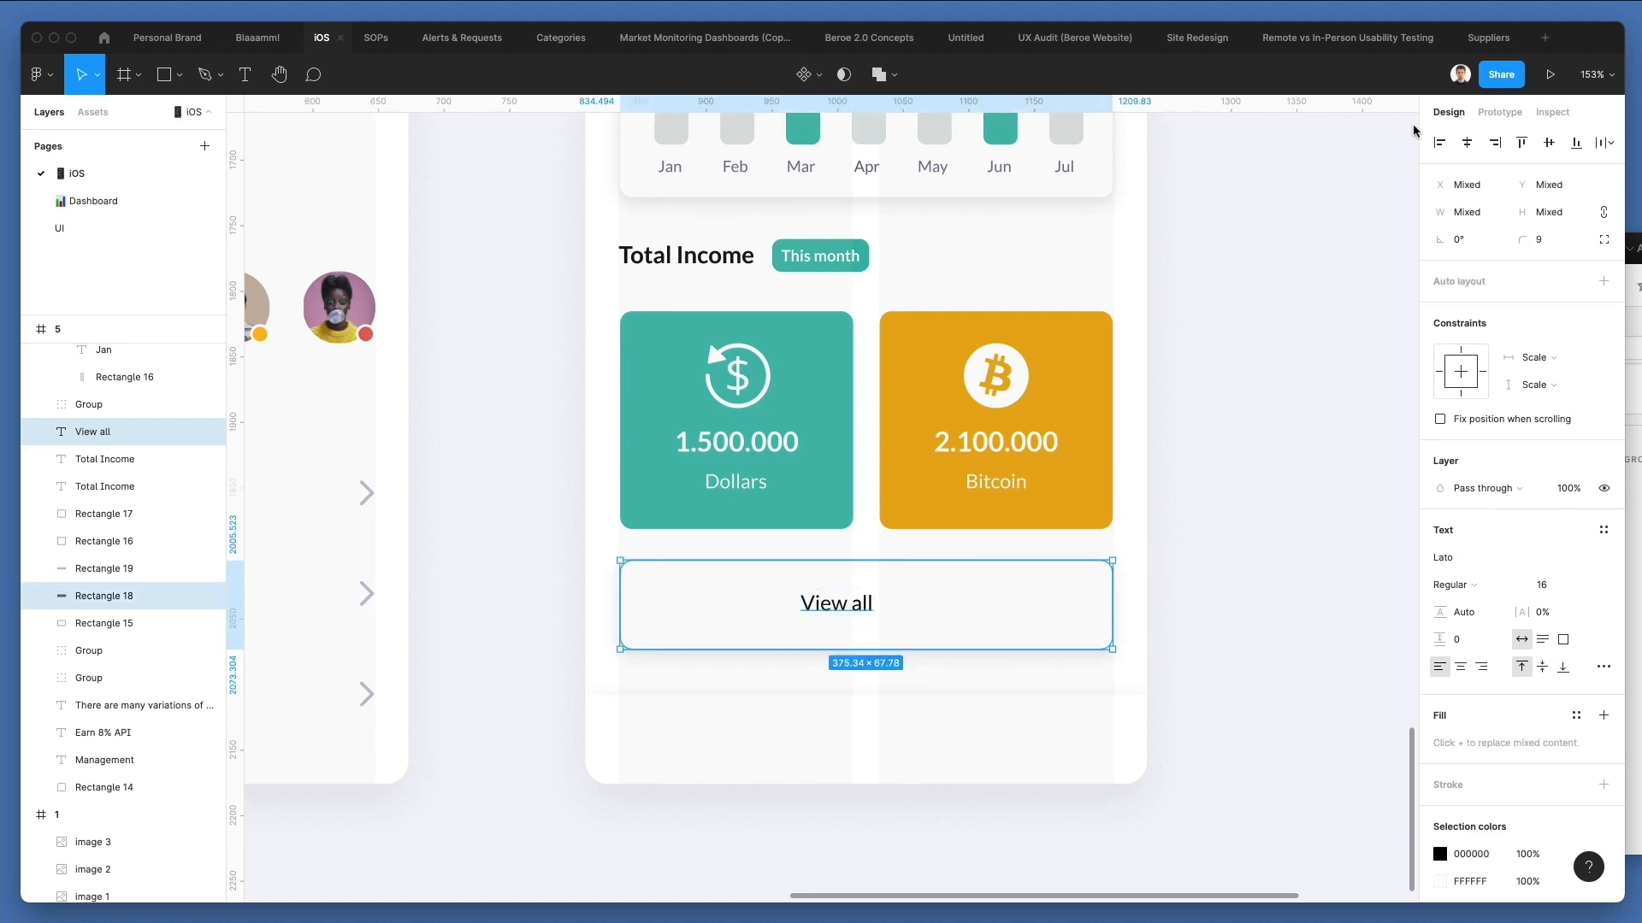
click(1467, 149)
click(1229, 489)
Search Nucleo for "plus", place a plain plus icon in the white card, scale it to about 20 px and remove its frame.
click(1629, 552)
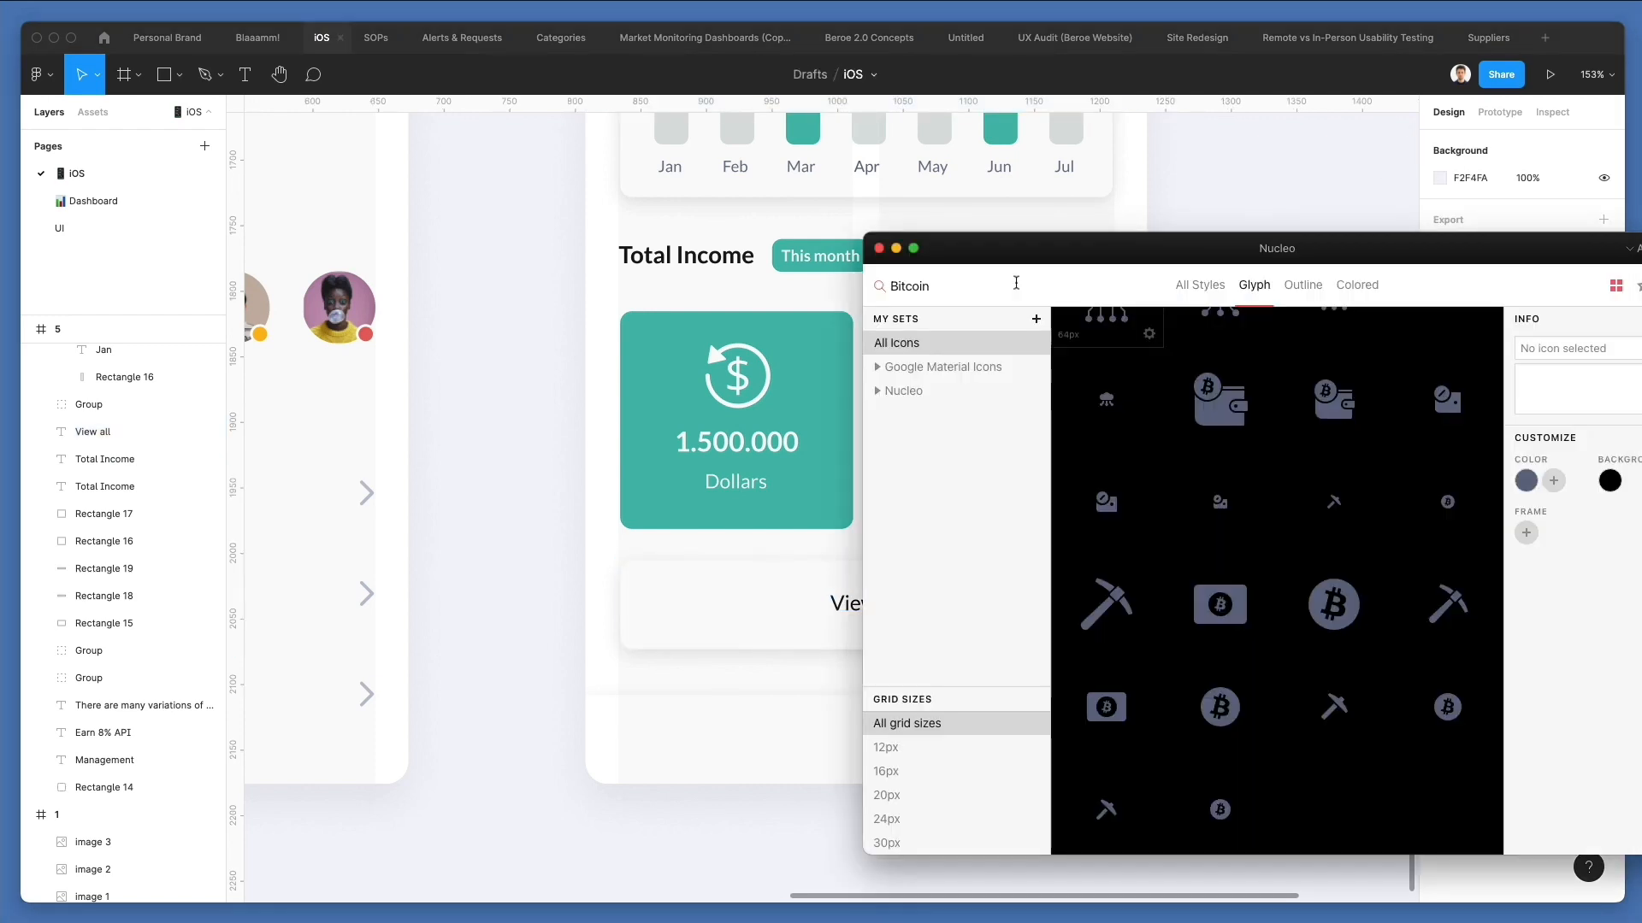
text(plus)
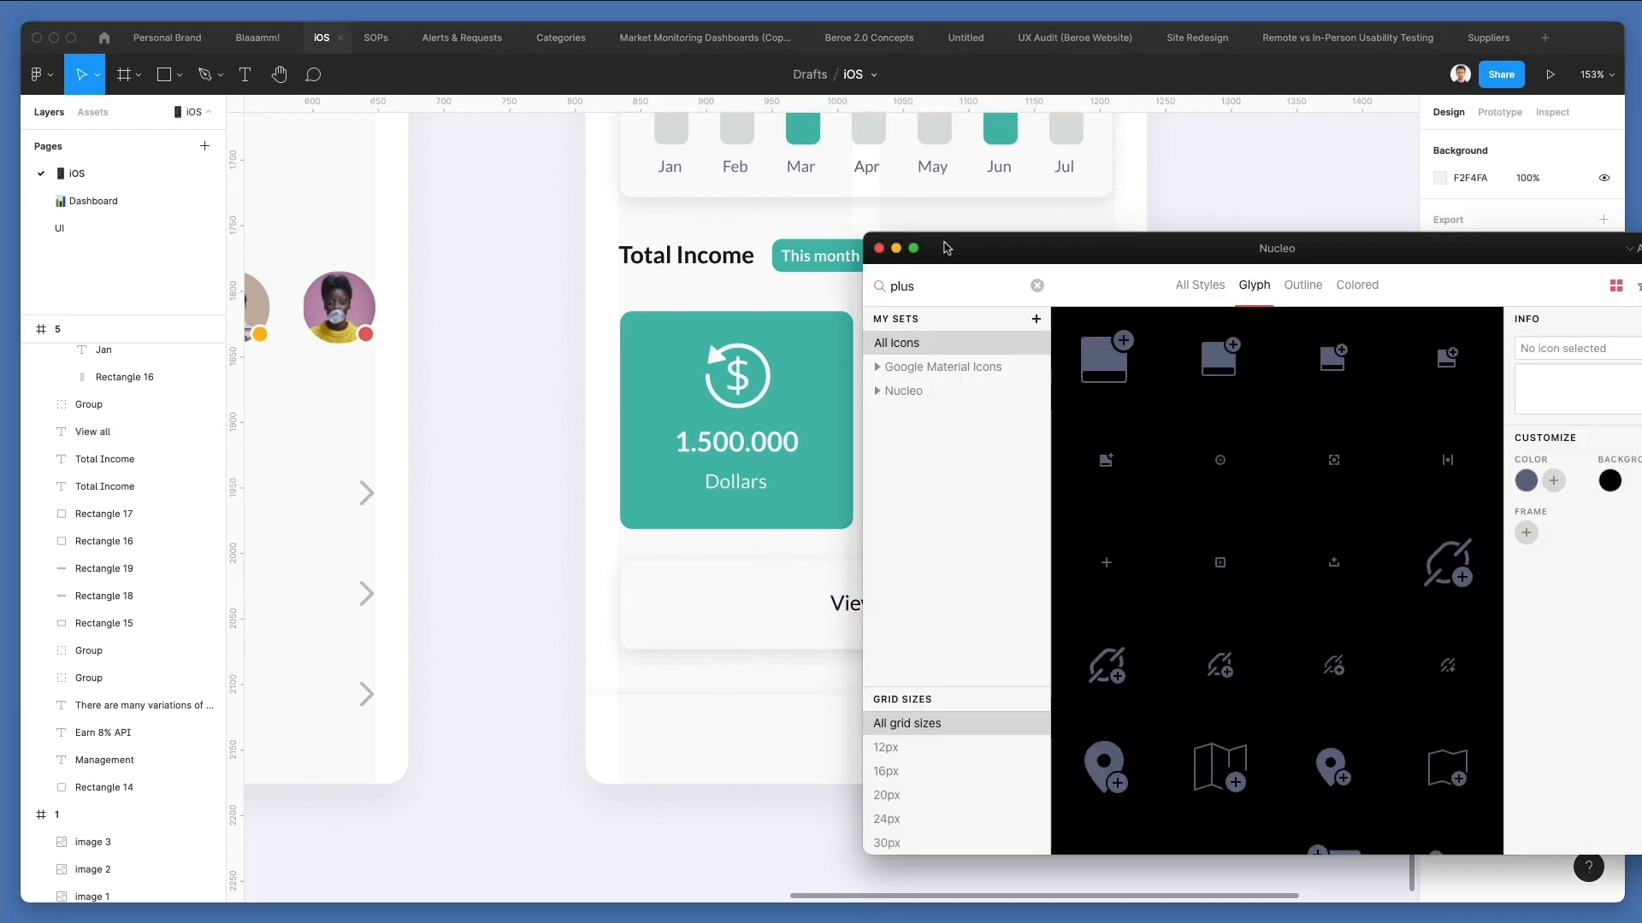
drag(1106, 562, 684, 607)
scroll(676, 603, up, 2)
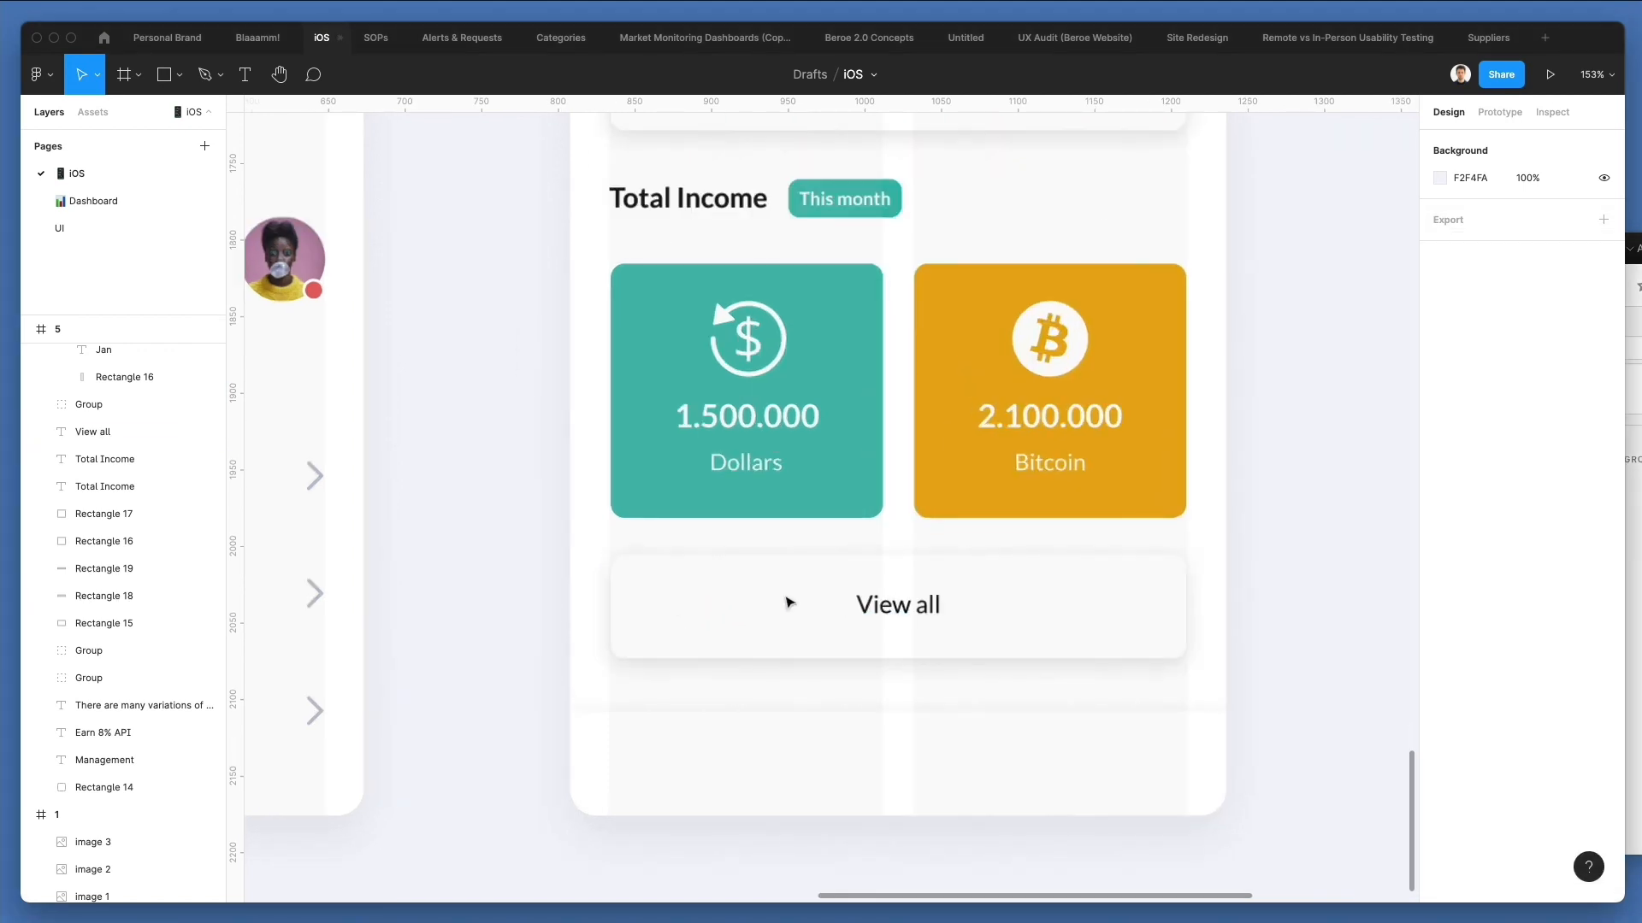
scroll(707, 619, up, 2)
key(k)
mouse_move(669, 605)
mouse_down()
mouse_move(693, 605)
mouse_move(652, 610)
mouse_up()
key(super+shift+g)
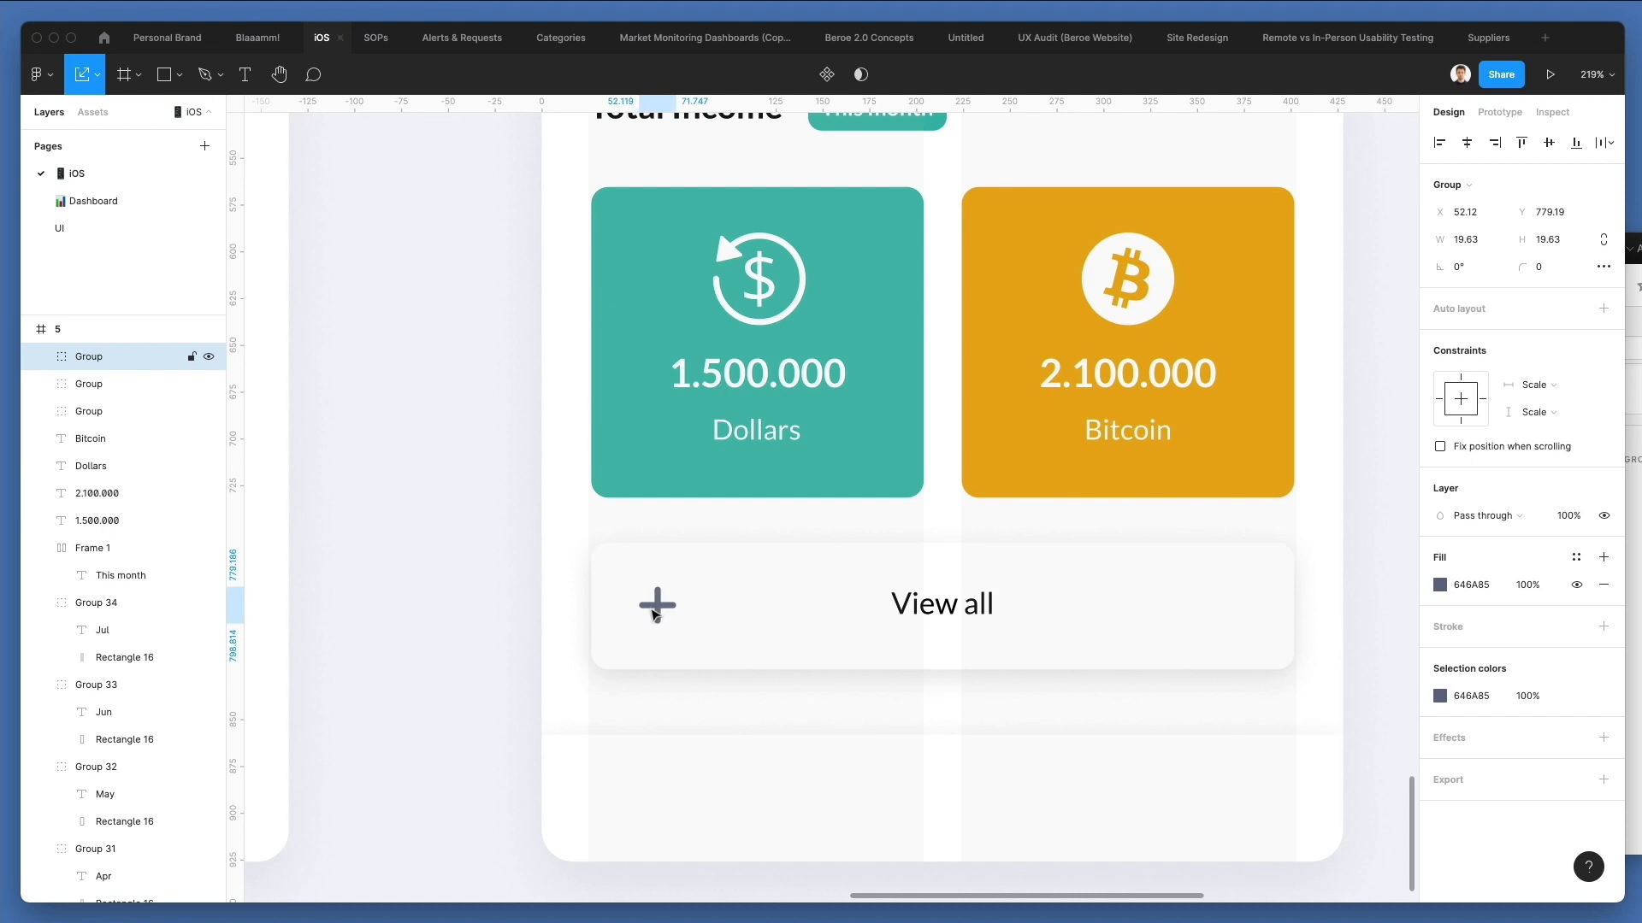
Position the plus icon just before the View all label, nudge both right and group them.
drag(659, 609, 860, 606)
shift+click(937, 609)
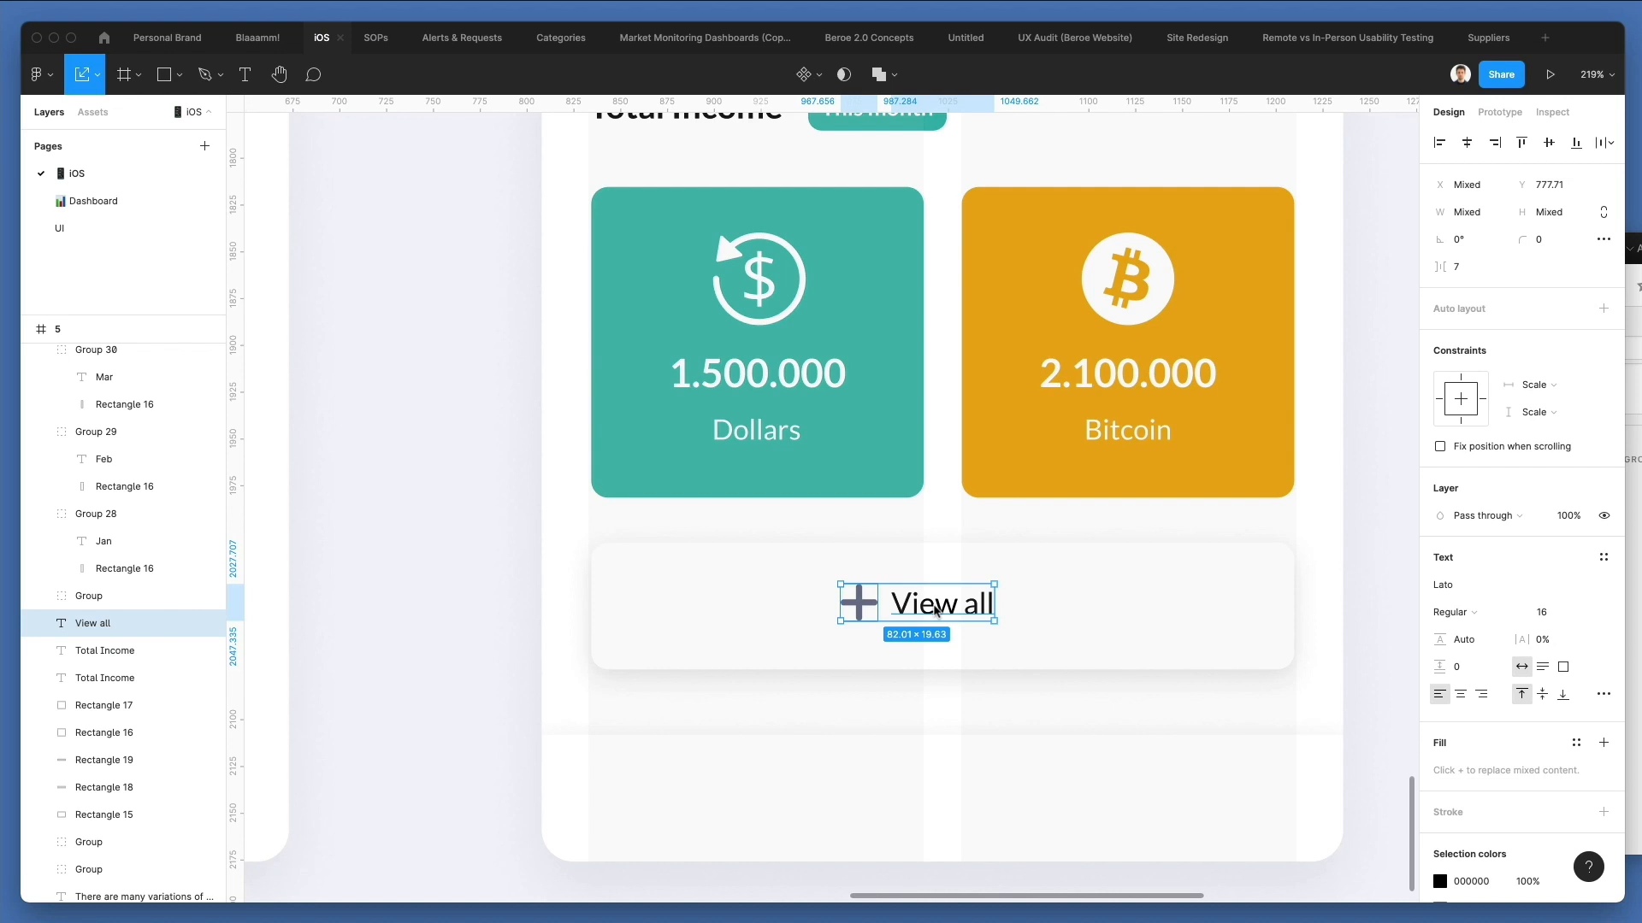
key(shift+Right)
key(Right)
key(Right)
key(super+g)
Centre the plus and View all group horizontally in the white card and widen the gap between icon and label slightly.
shift+click(1054, 580)
click(1466, 143)
click(1188, 492)
super+click(880, 607)
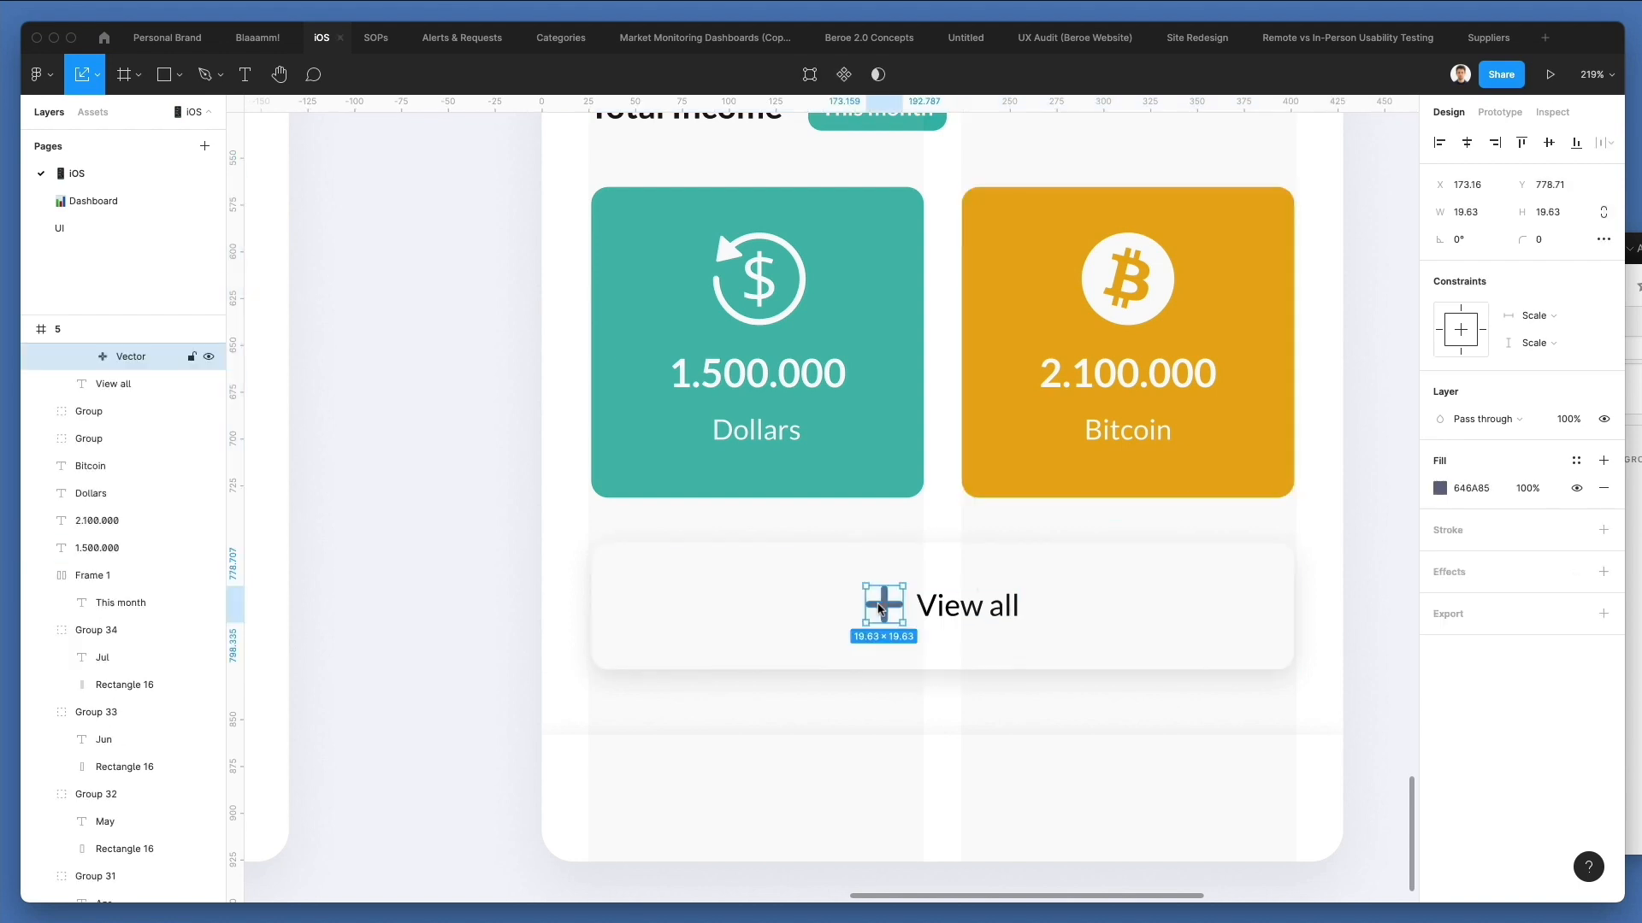
super+click(920, 607)
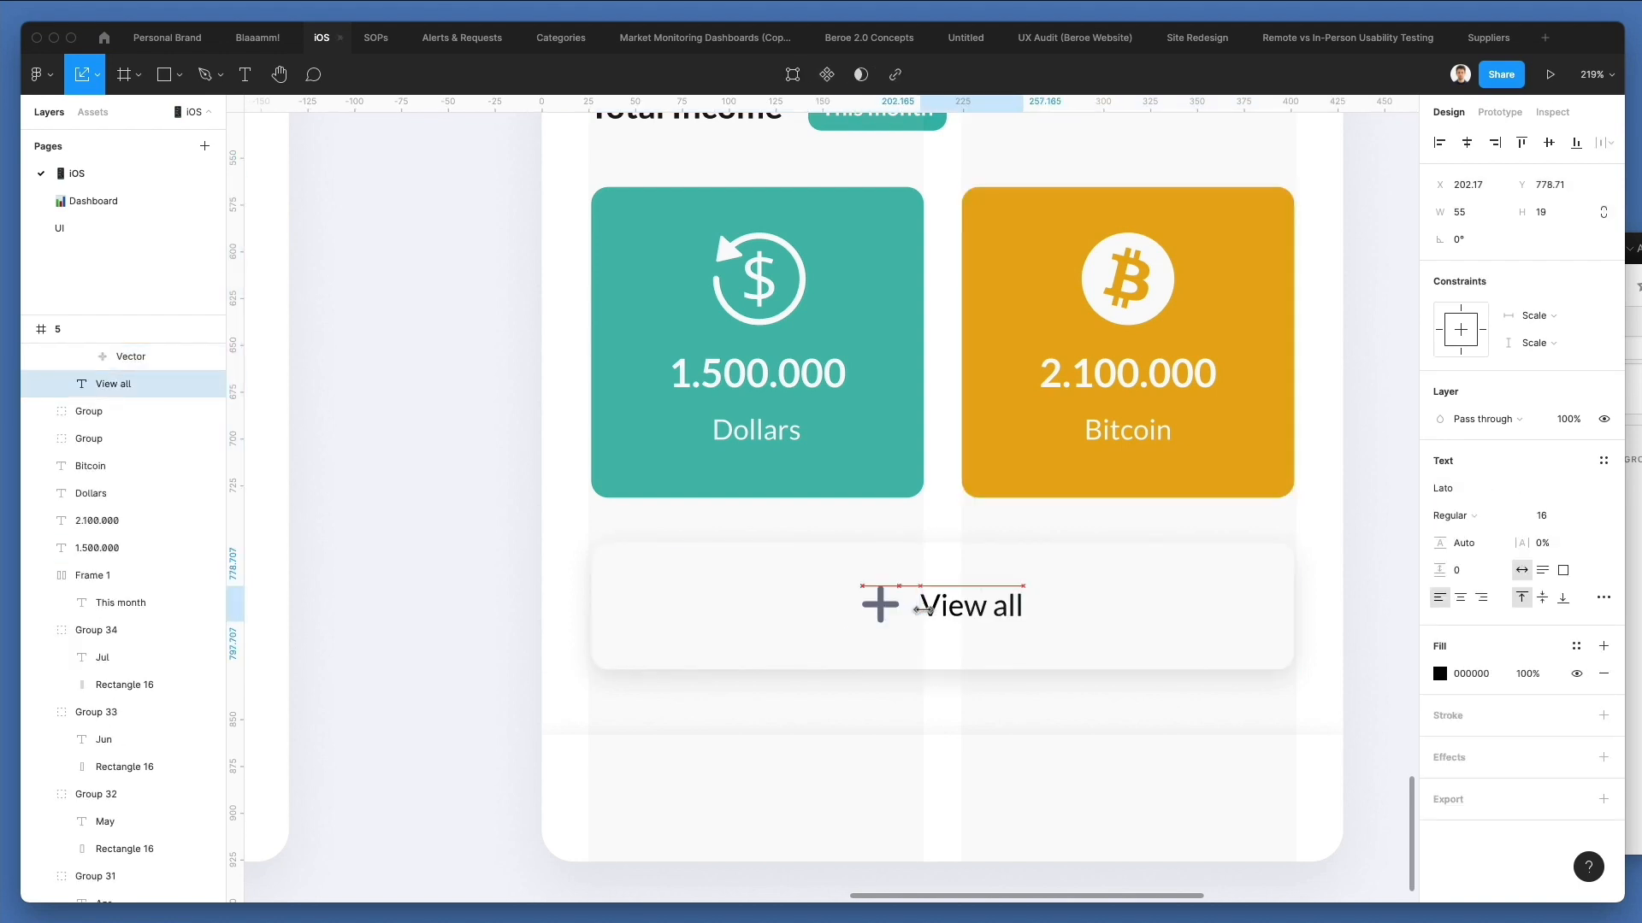
Search Nucleo for "cog" and place a 12 px cog icon and a 64 px incognito icon below the Management screen.
scroll(923, 609, down, 2)
click(1633, 597)
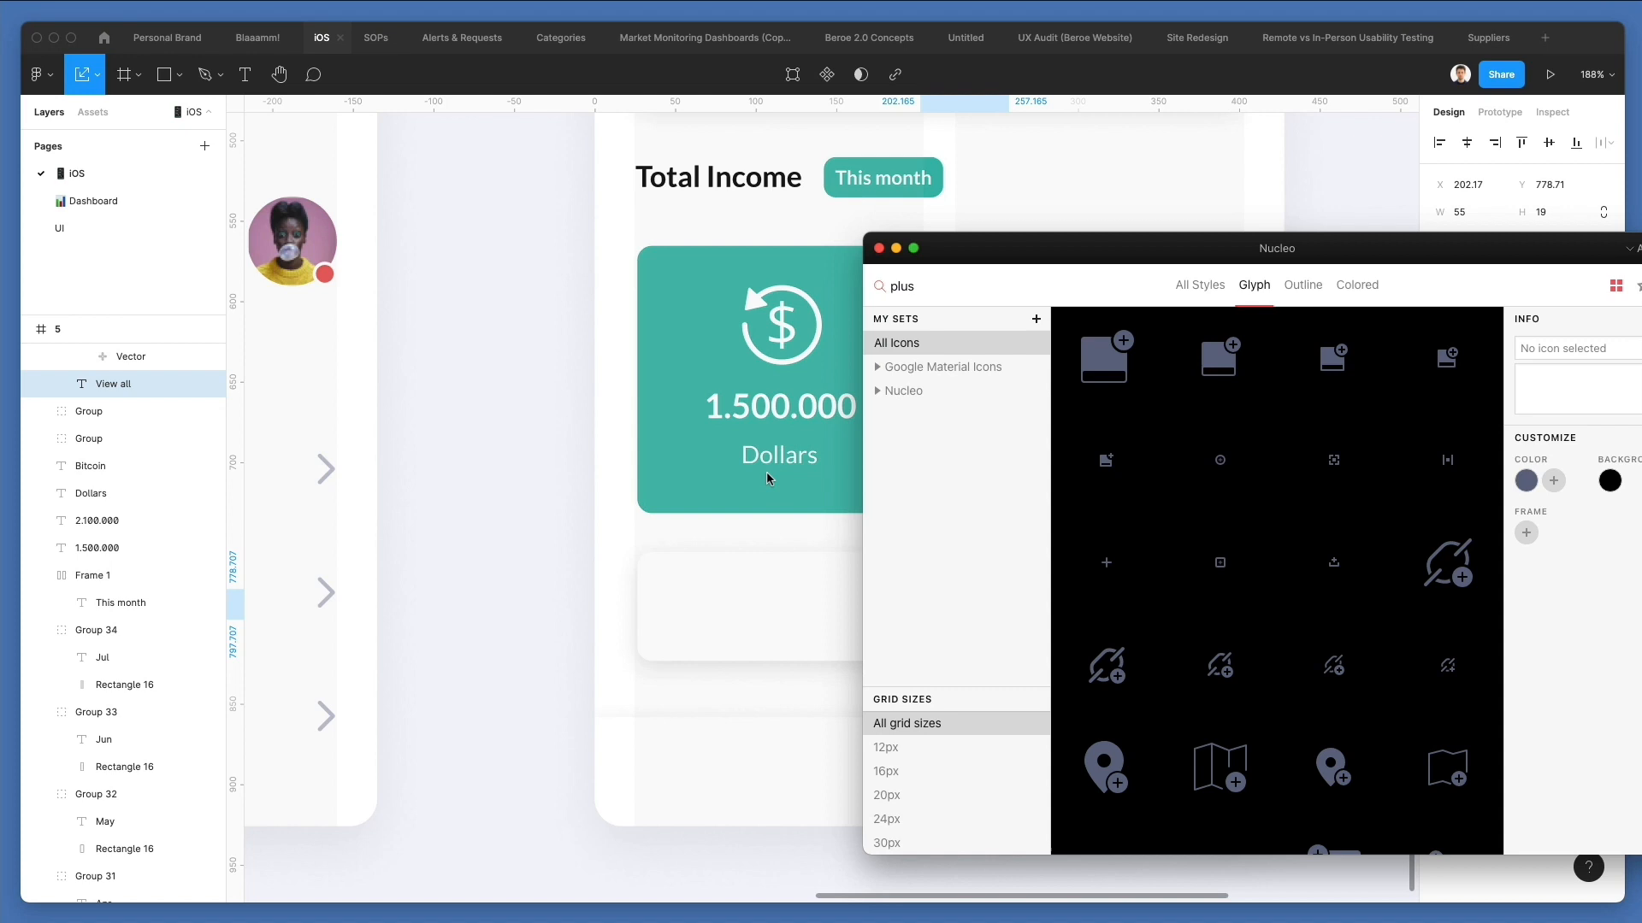
double_click(902, 285)
text(cog)
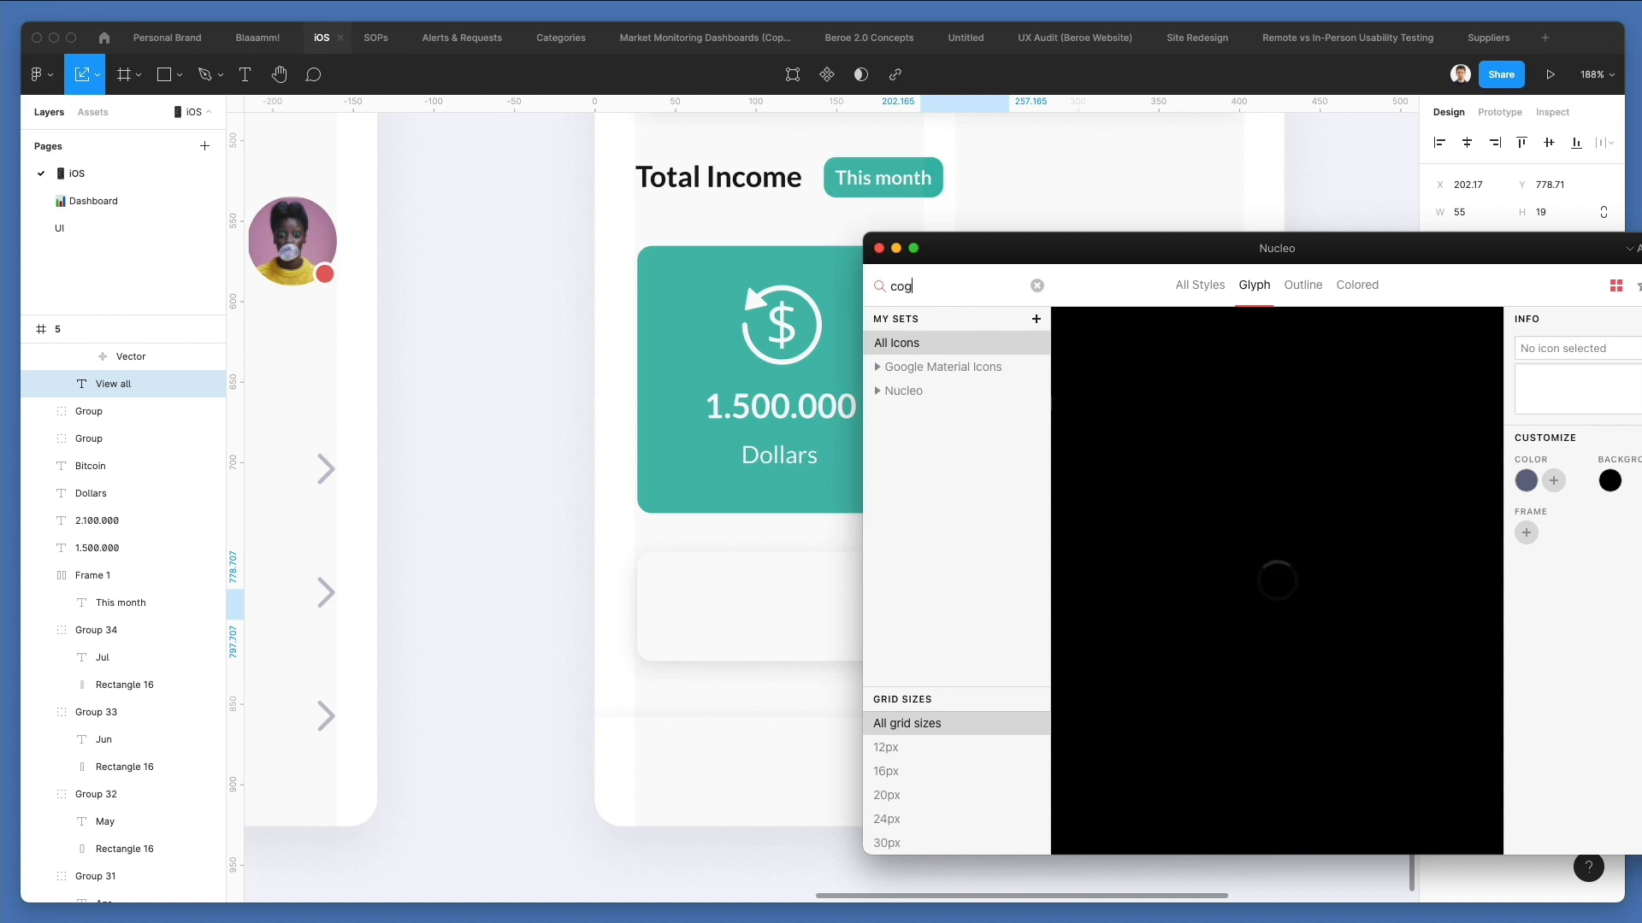
scroll(744, 279, down, 3)
scroll(744, 279, right, 5)
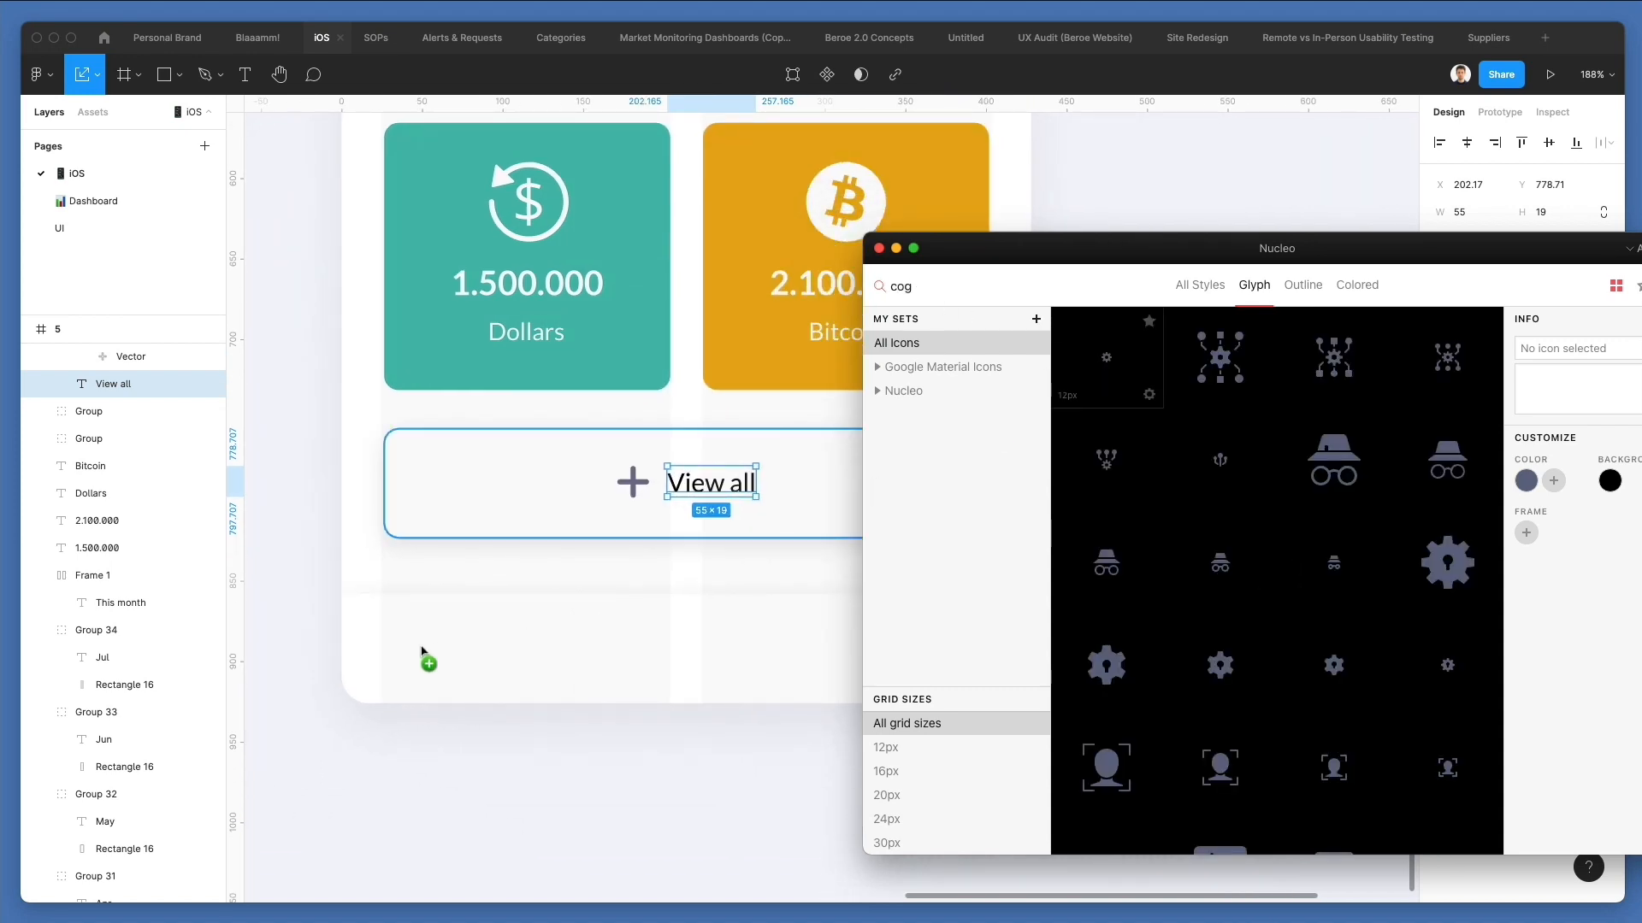
drag(576, 803, 571, 800)
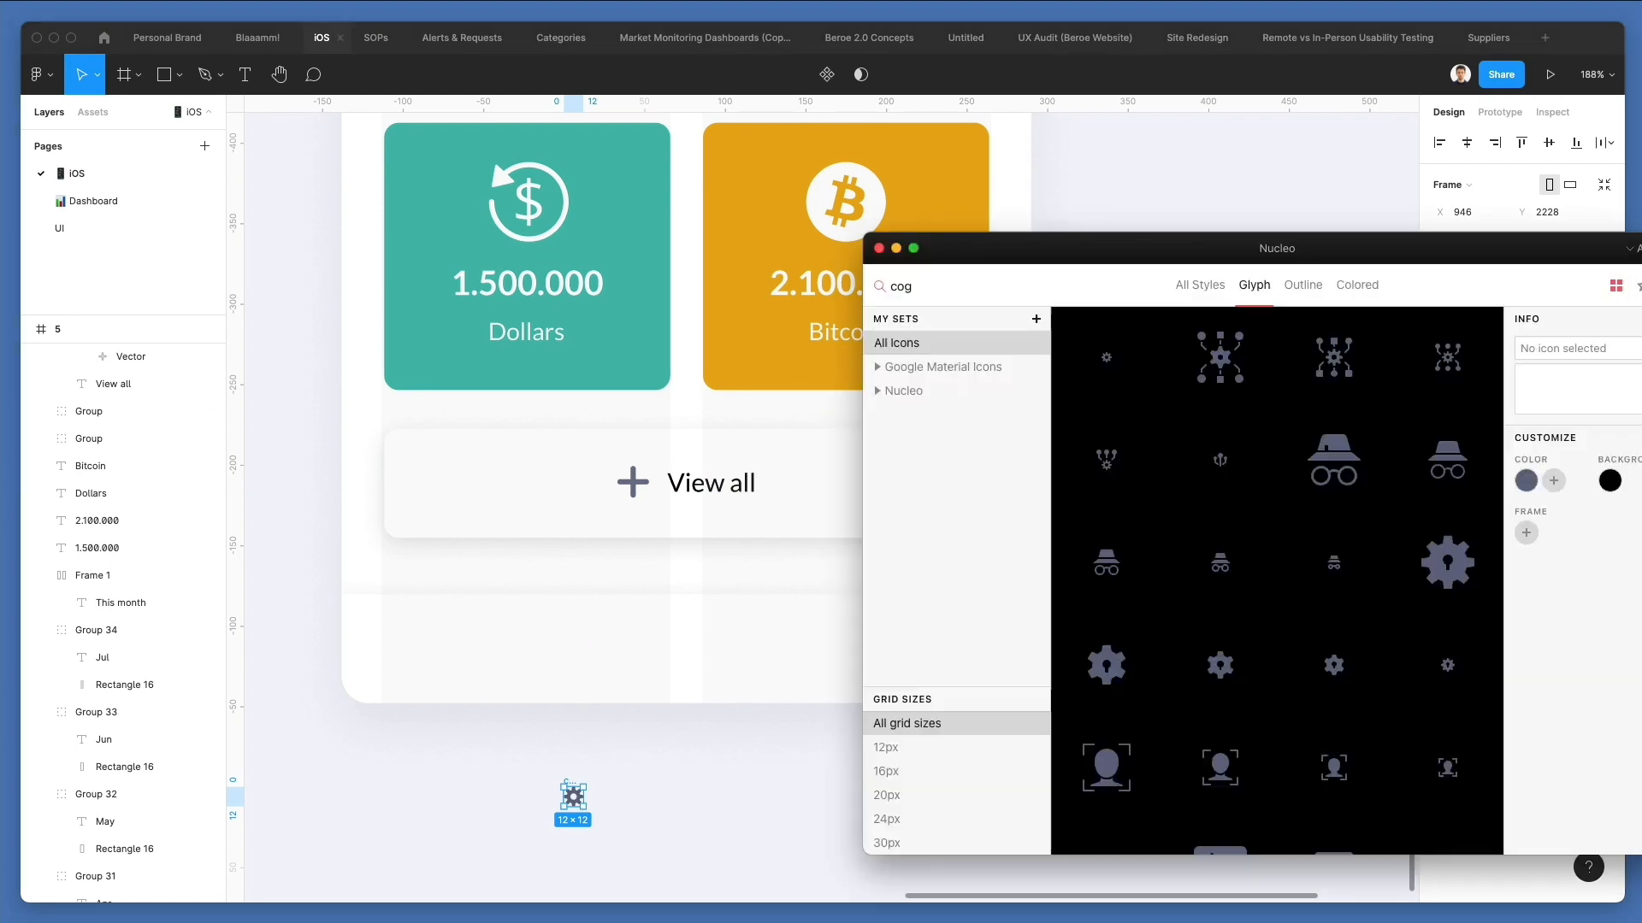
drag(1334, 462, 476, 791)
Search Nucleo for "user" and place a 12 px user icon beside the incognito icon below the screen.
scroll(1094, 333, down, 3)
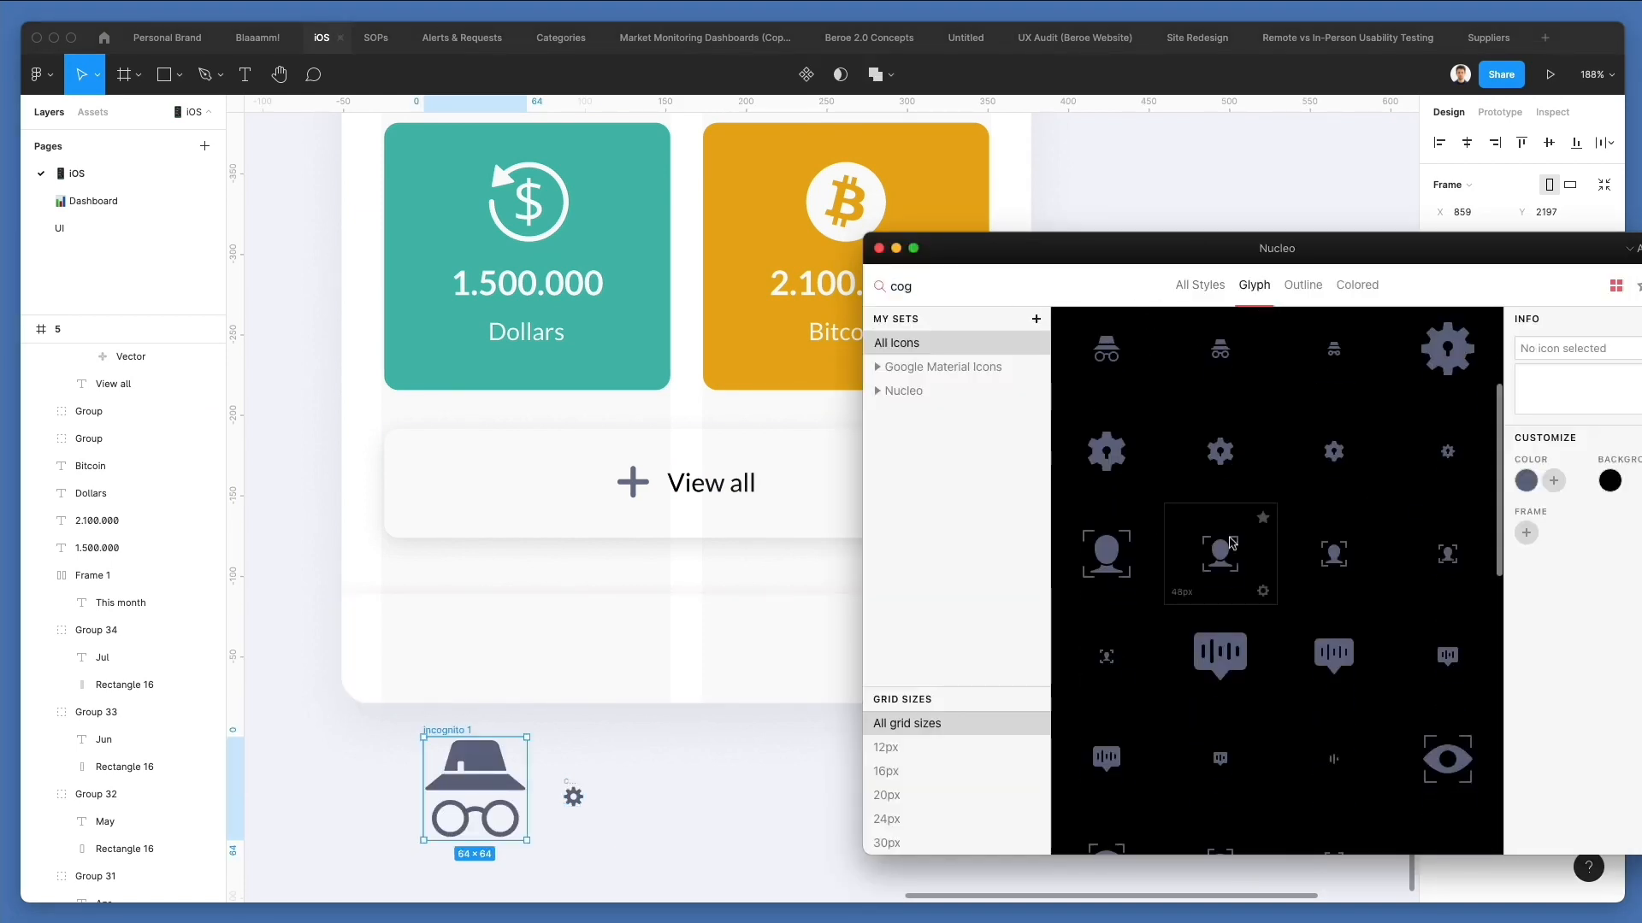
click(920, 277)
text(user)
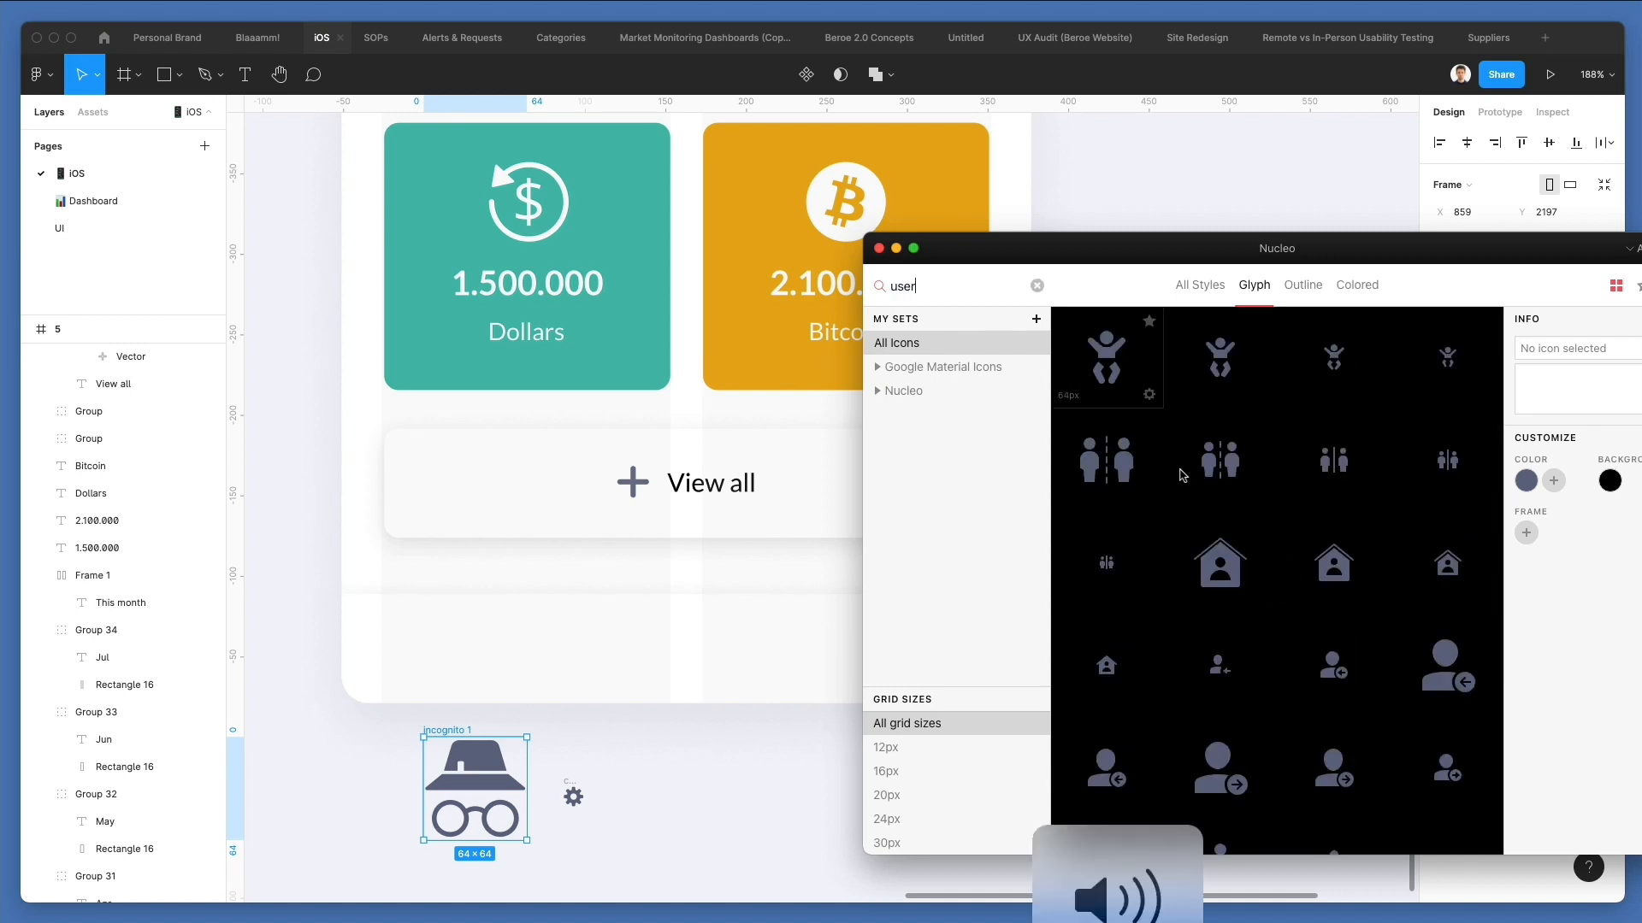
scroll(1183, 475, down, 5)
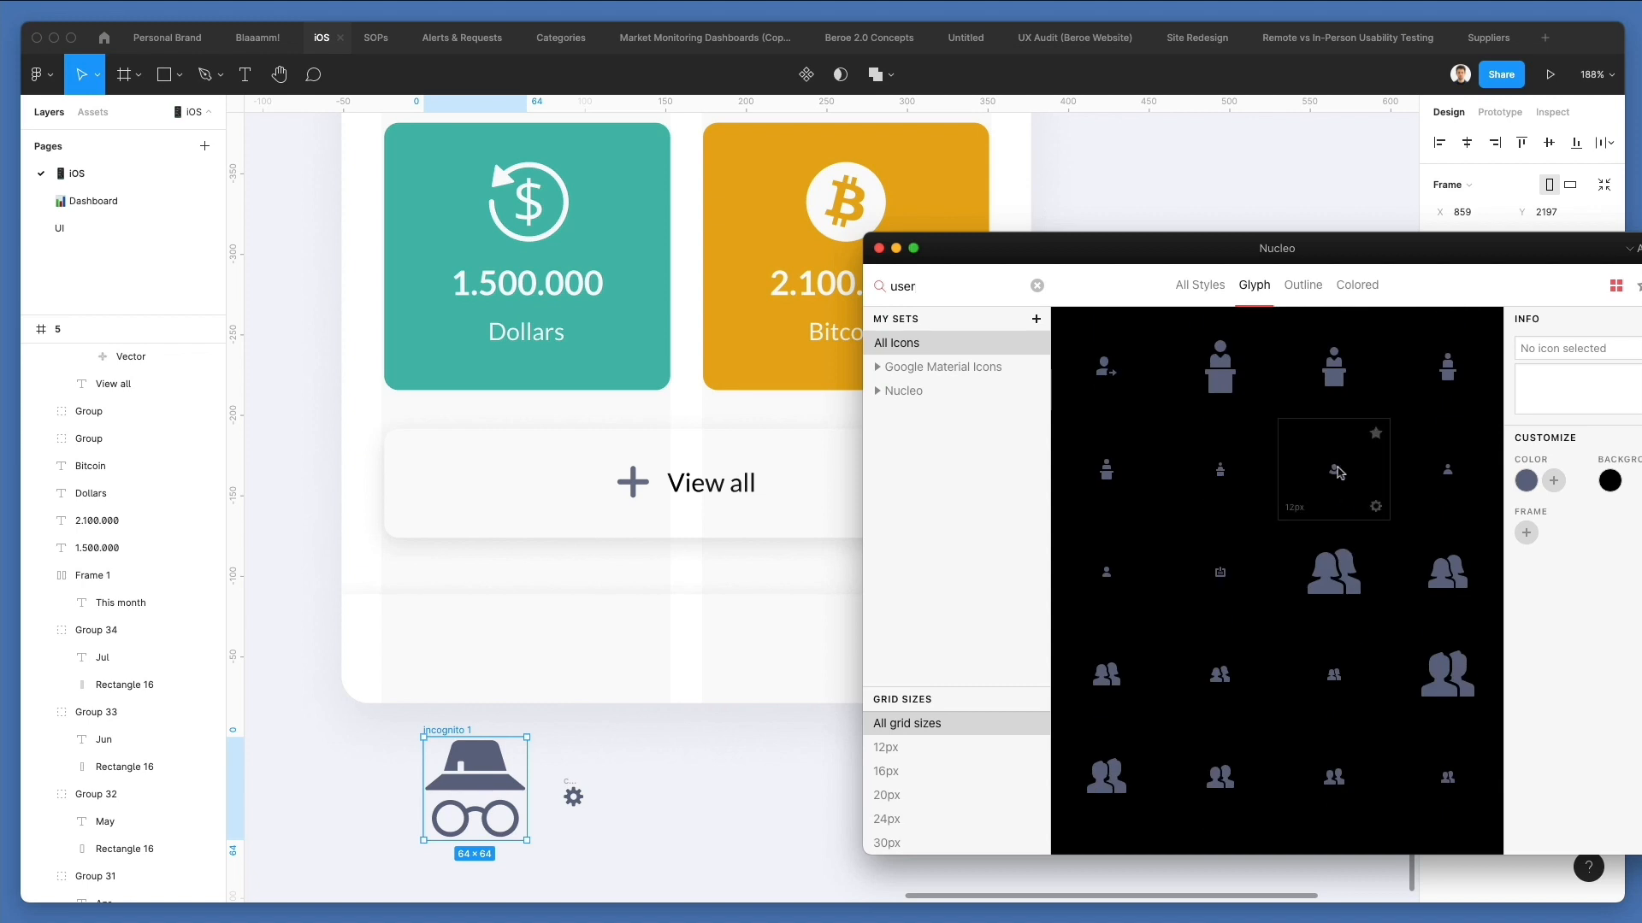
scroll(1090, 582, down, 4)
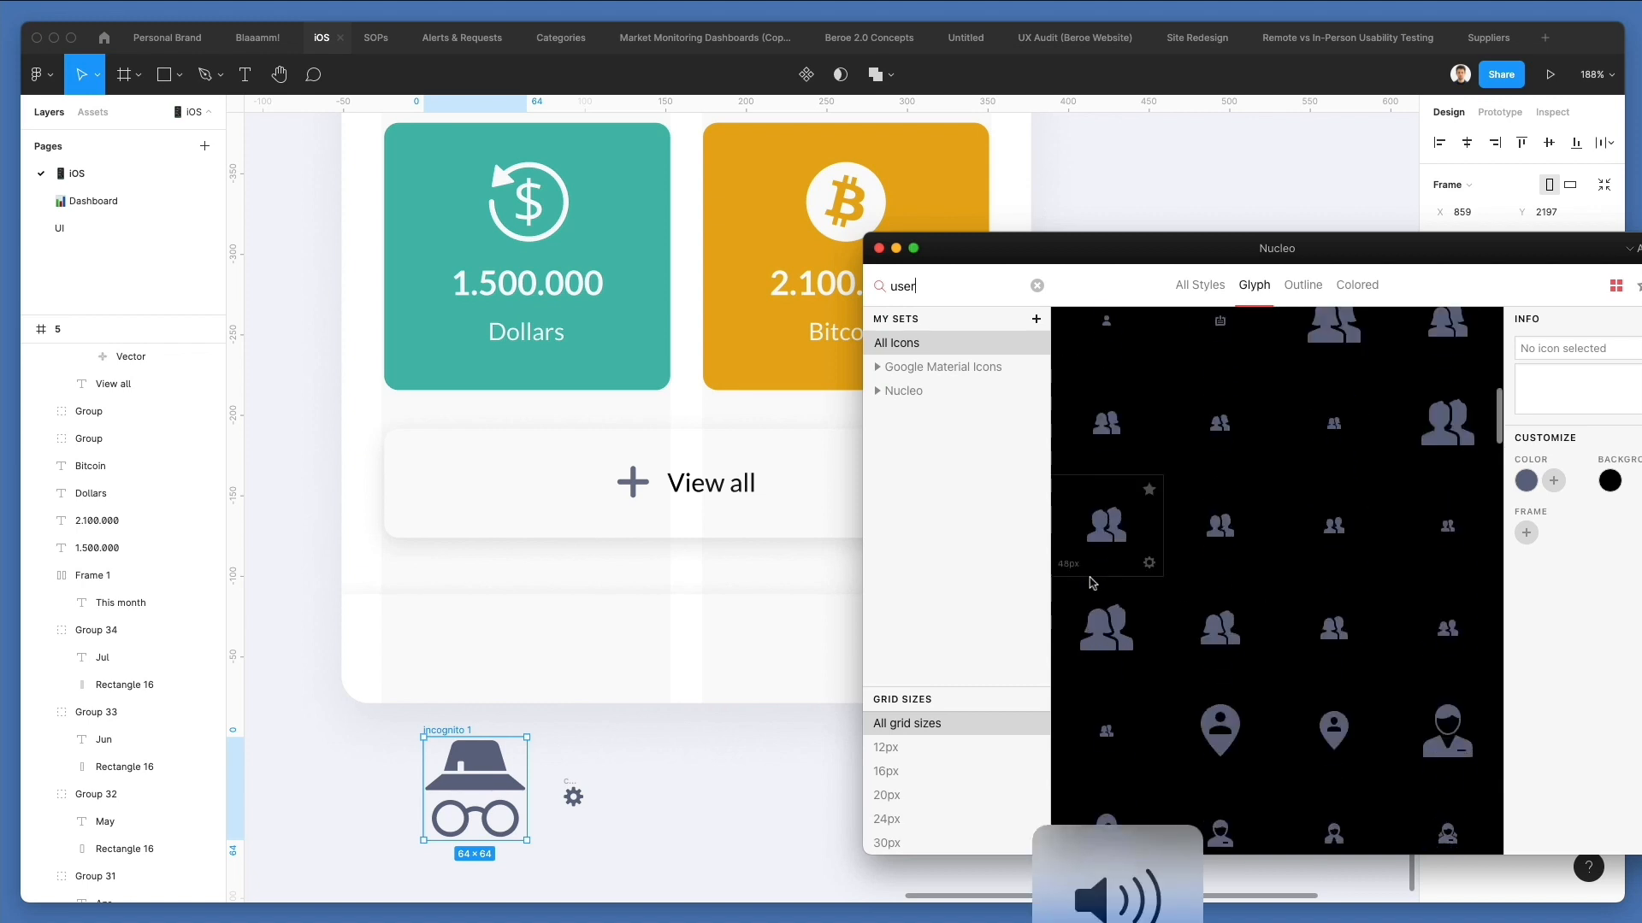
scroll(1090, 582, down, 5)
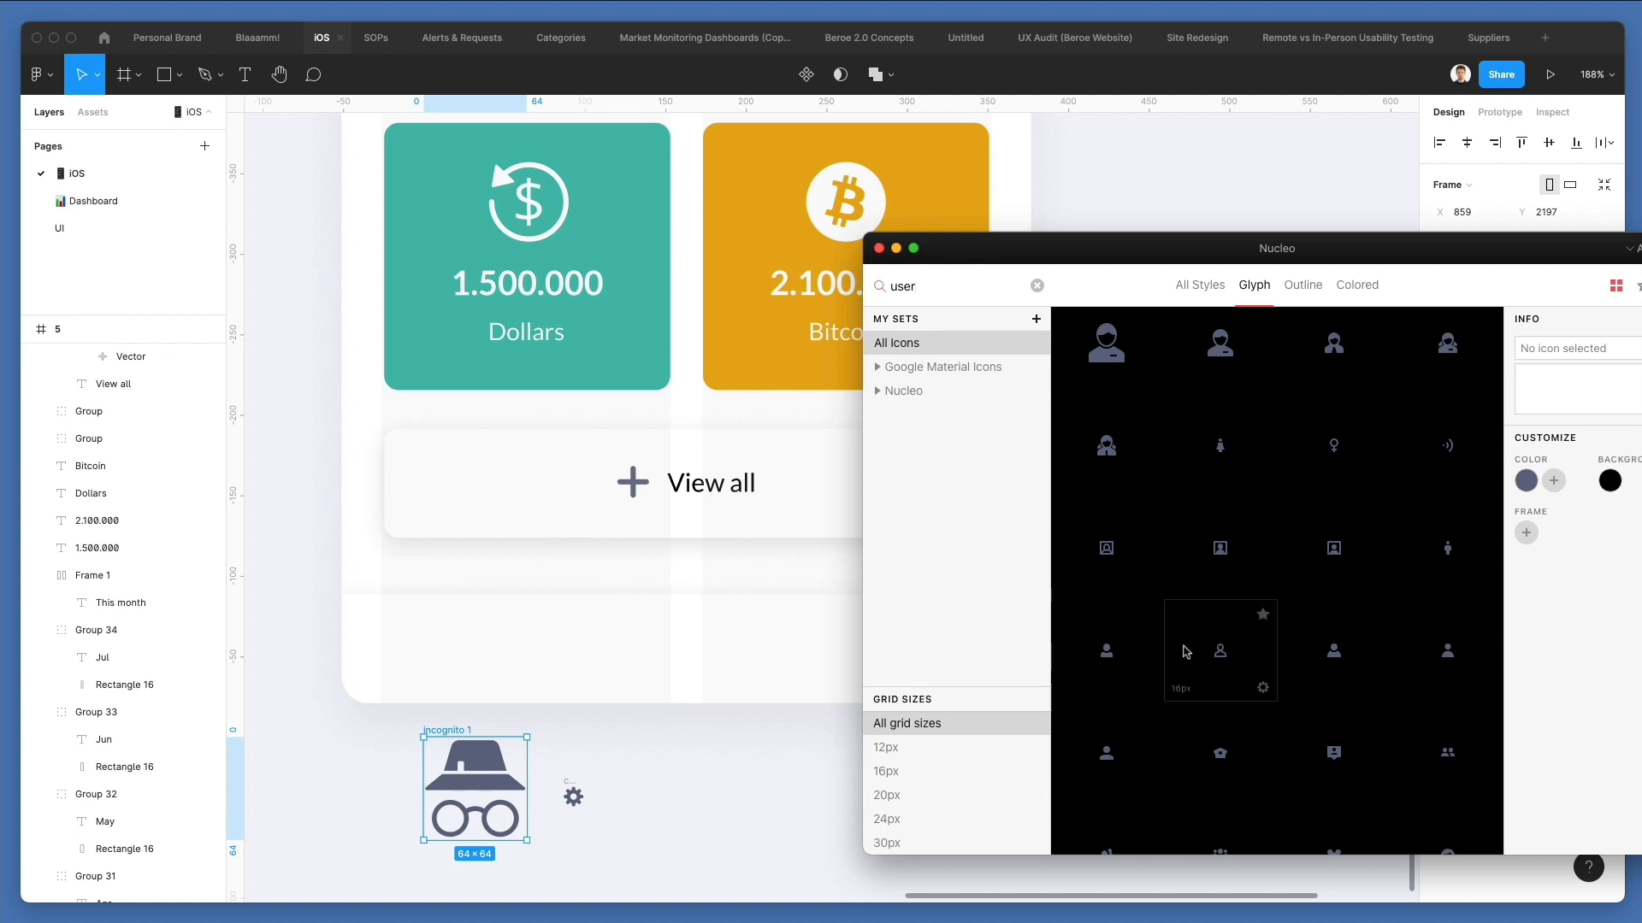
click(1221, 653)
scroll(1221, 653, up, 4)
scroll(1221, 412, up, 3)
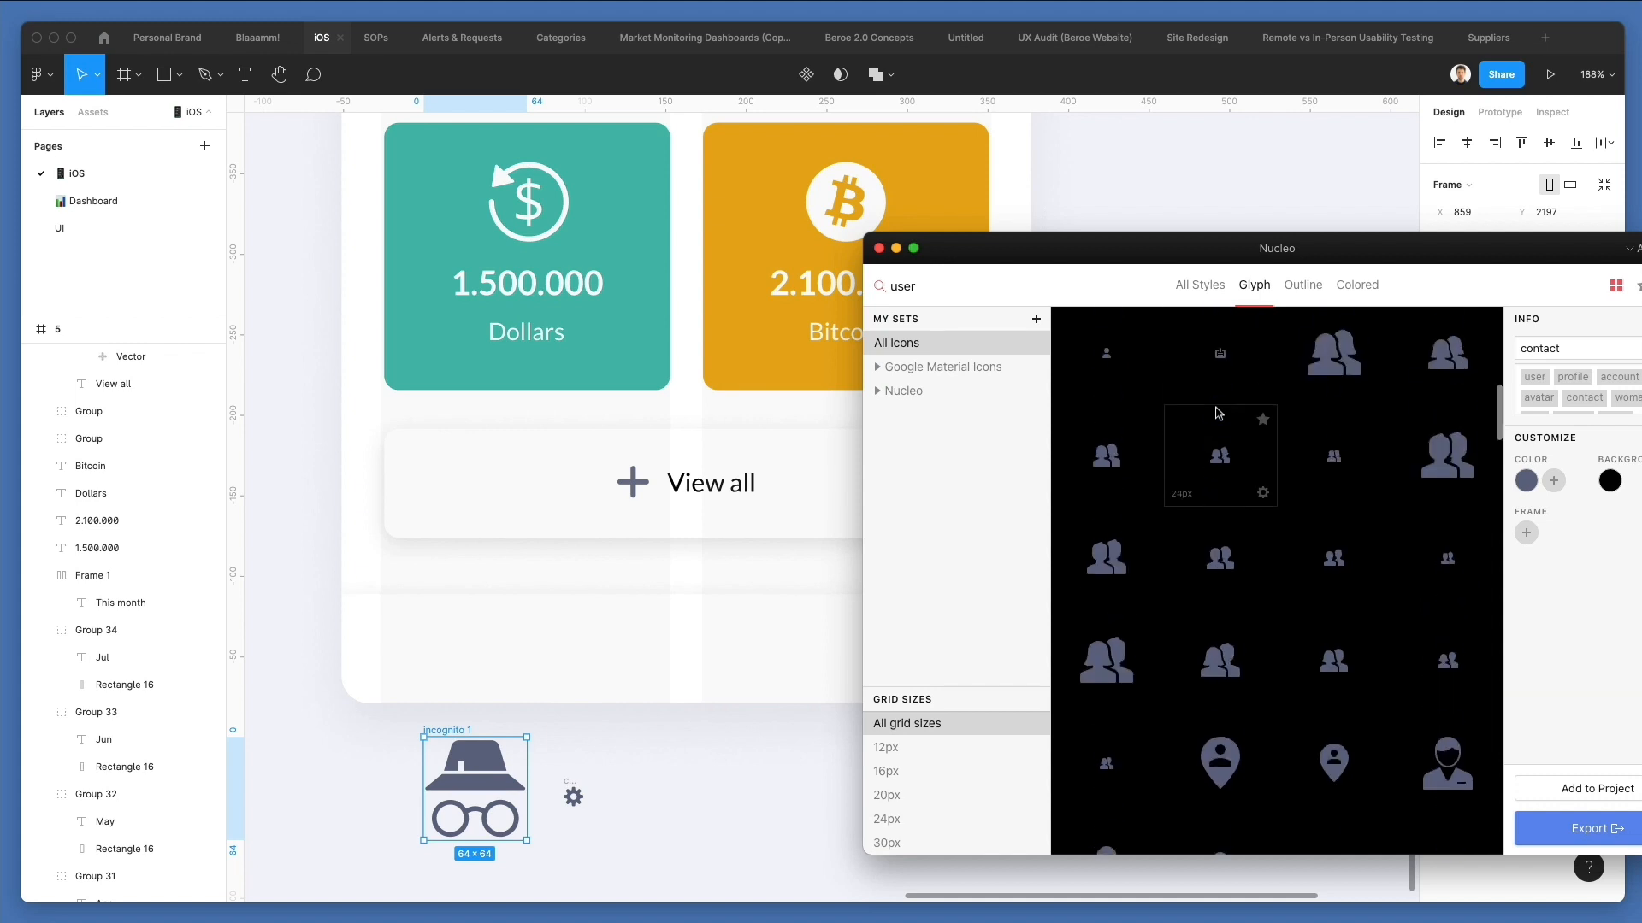
scroll(1109, 351, up, 3)
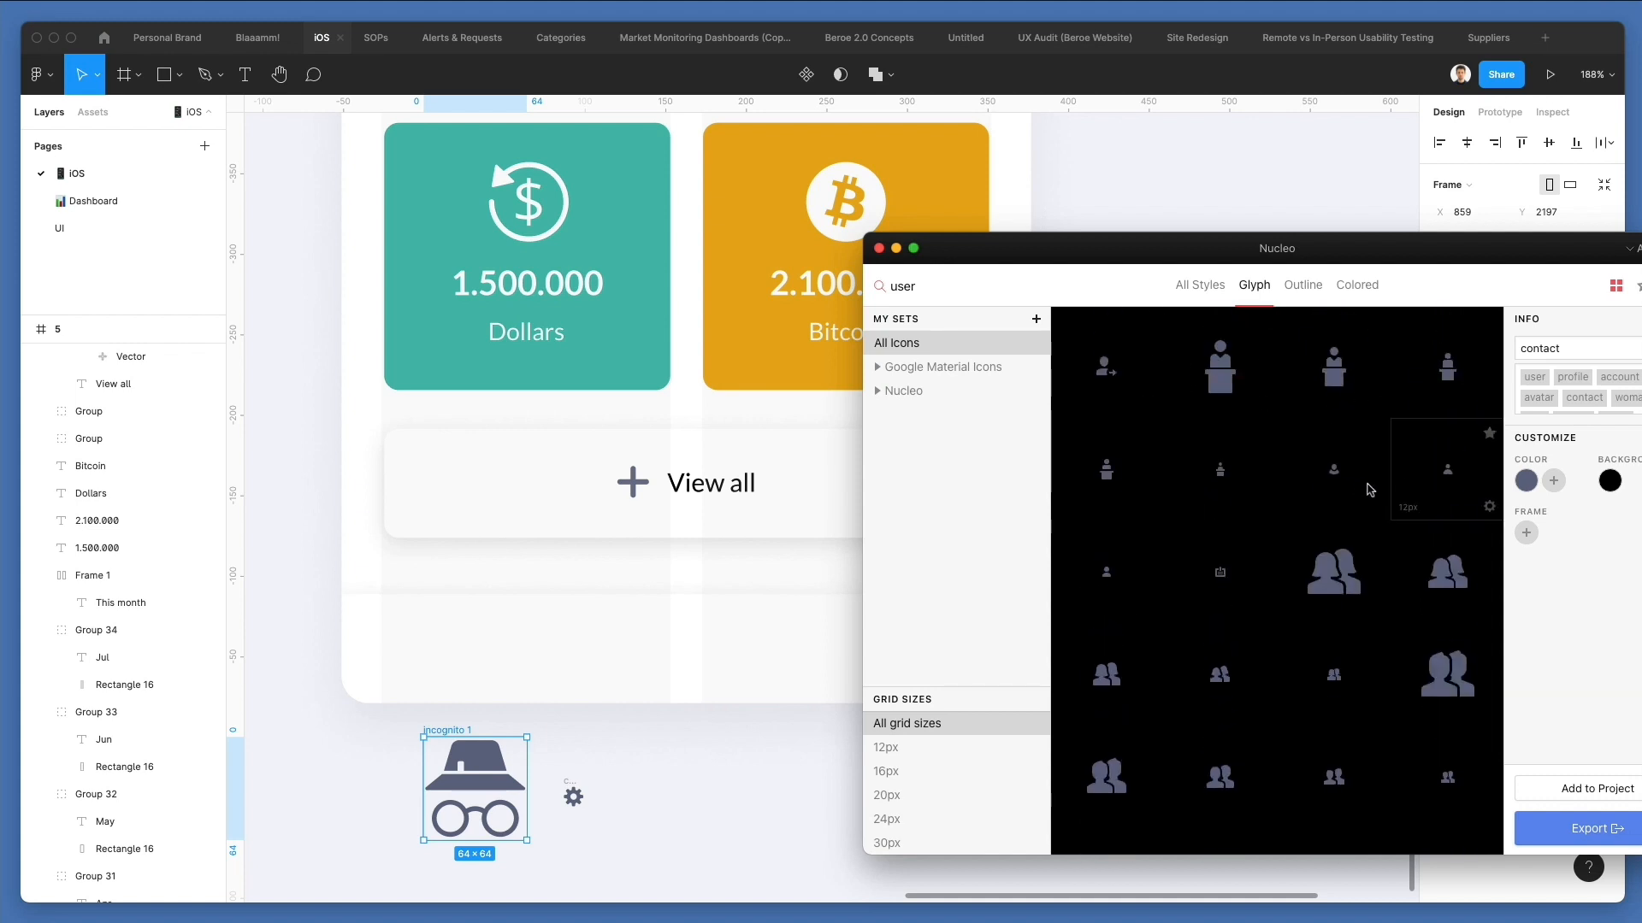
drag(318, 796, 274, 778)
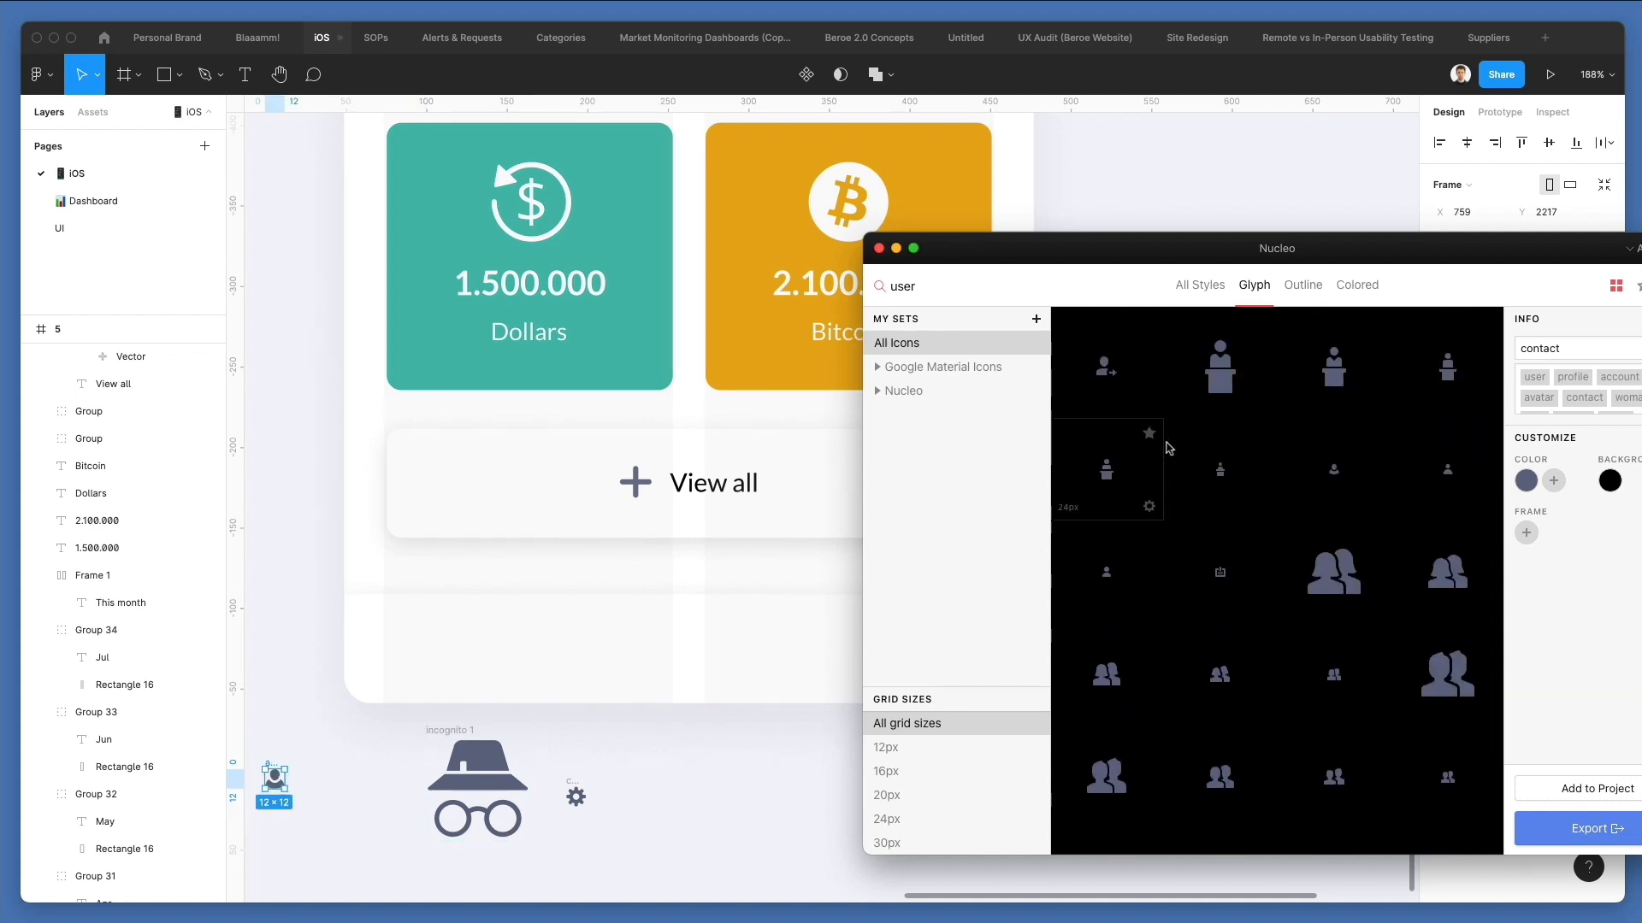
Search Nucleo for "analyti", place the 16 px trend line icon beside the user icon, and remove the frames of all four icons.
text(analyti)
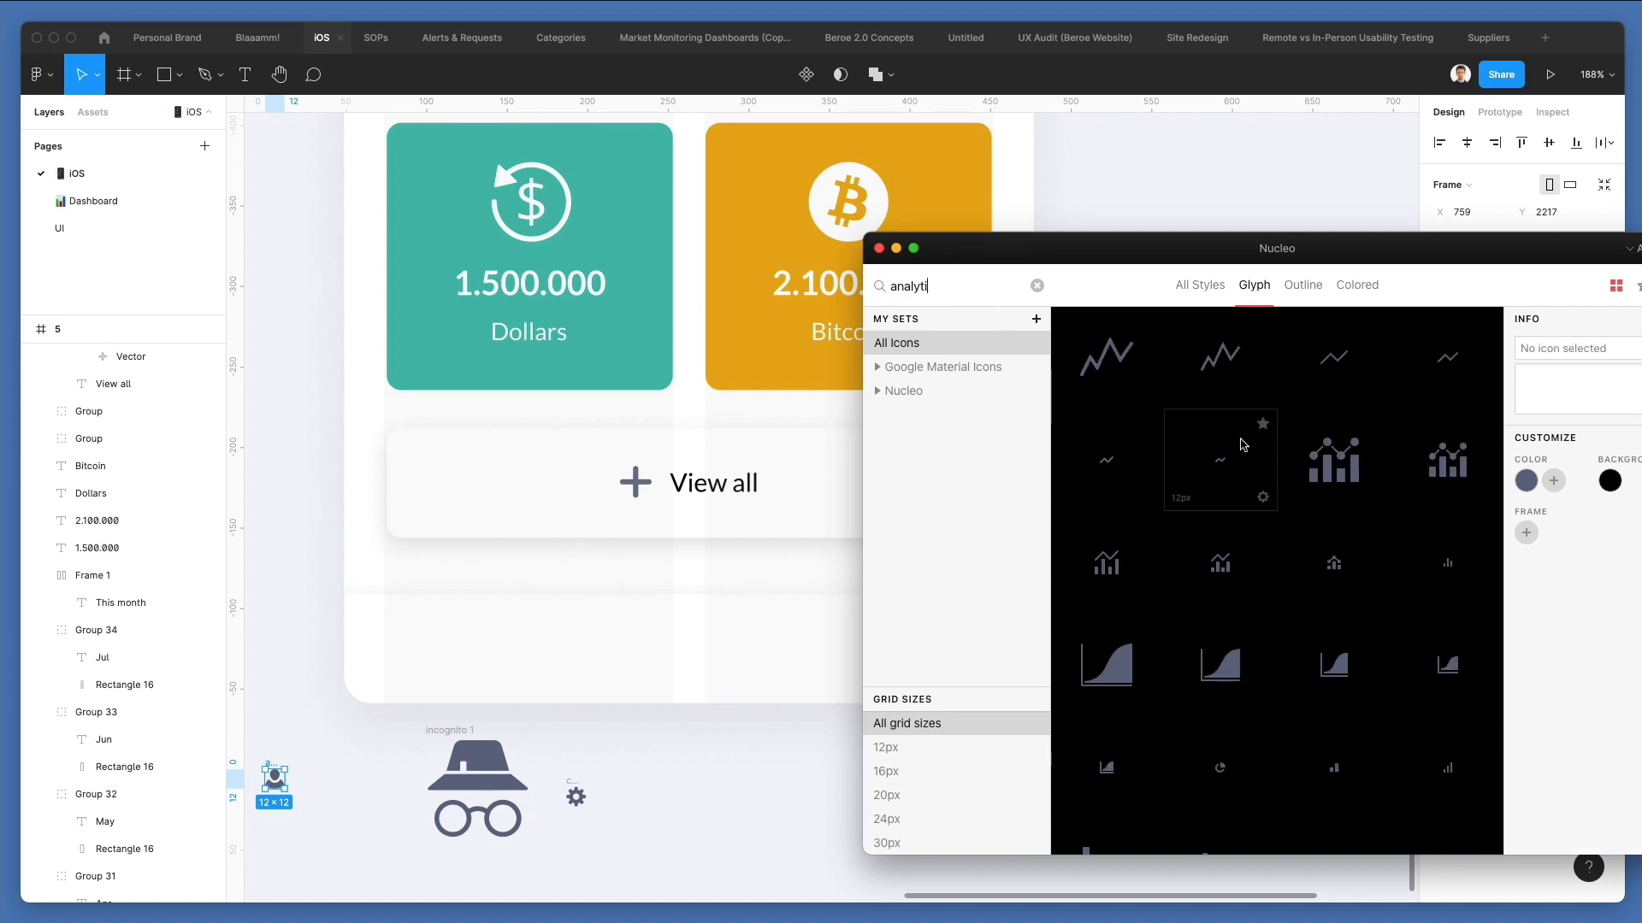
scroll(1244, 445, down, 3)
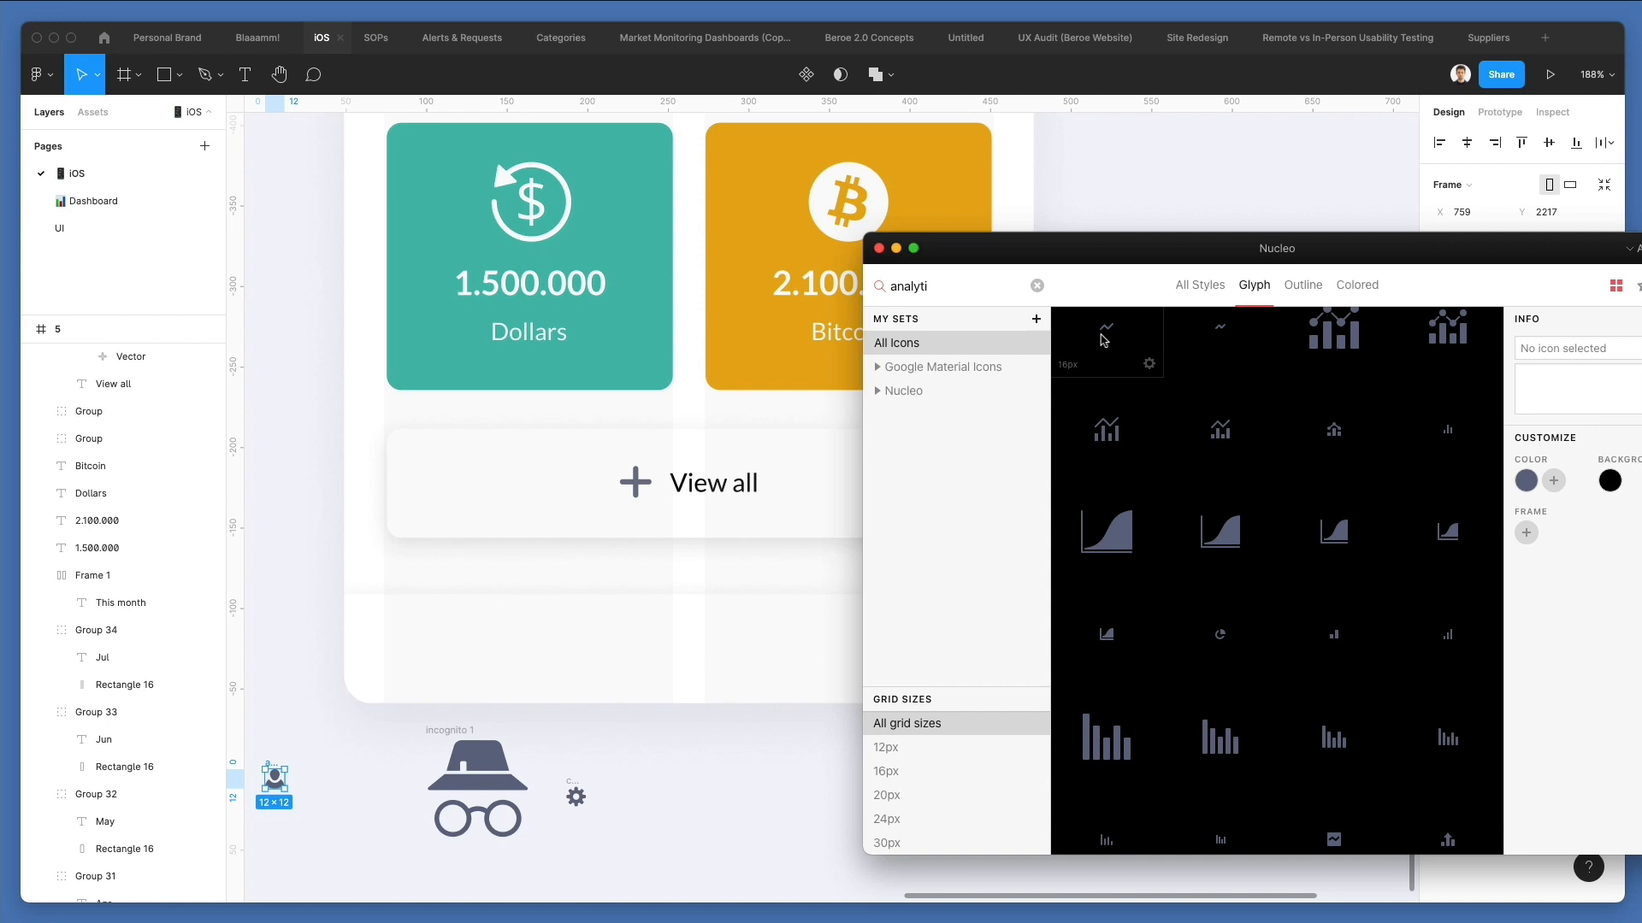
drag(1112, 340, 359, 788)
drag(247, 720, 647, 866)
key(super+shift+g)
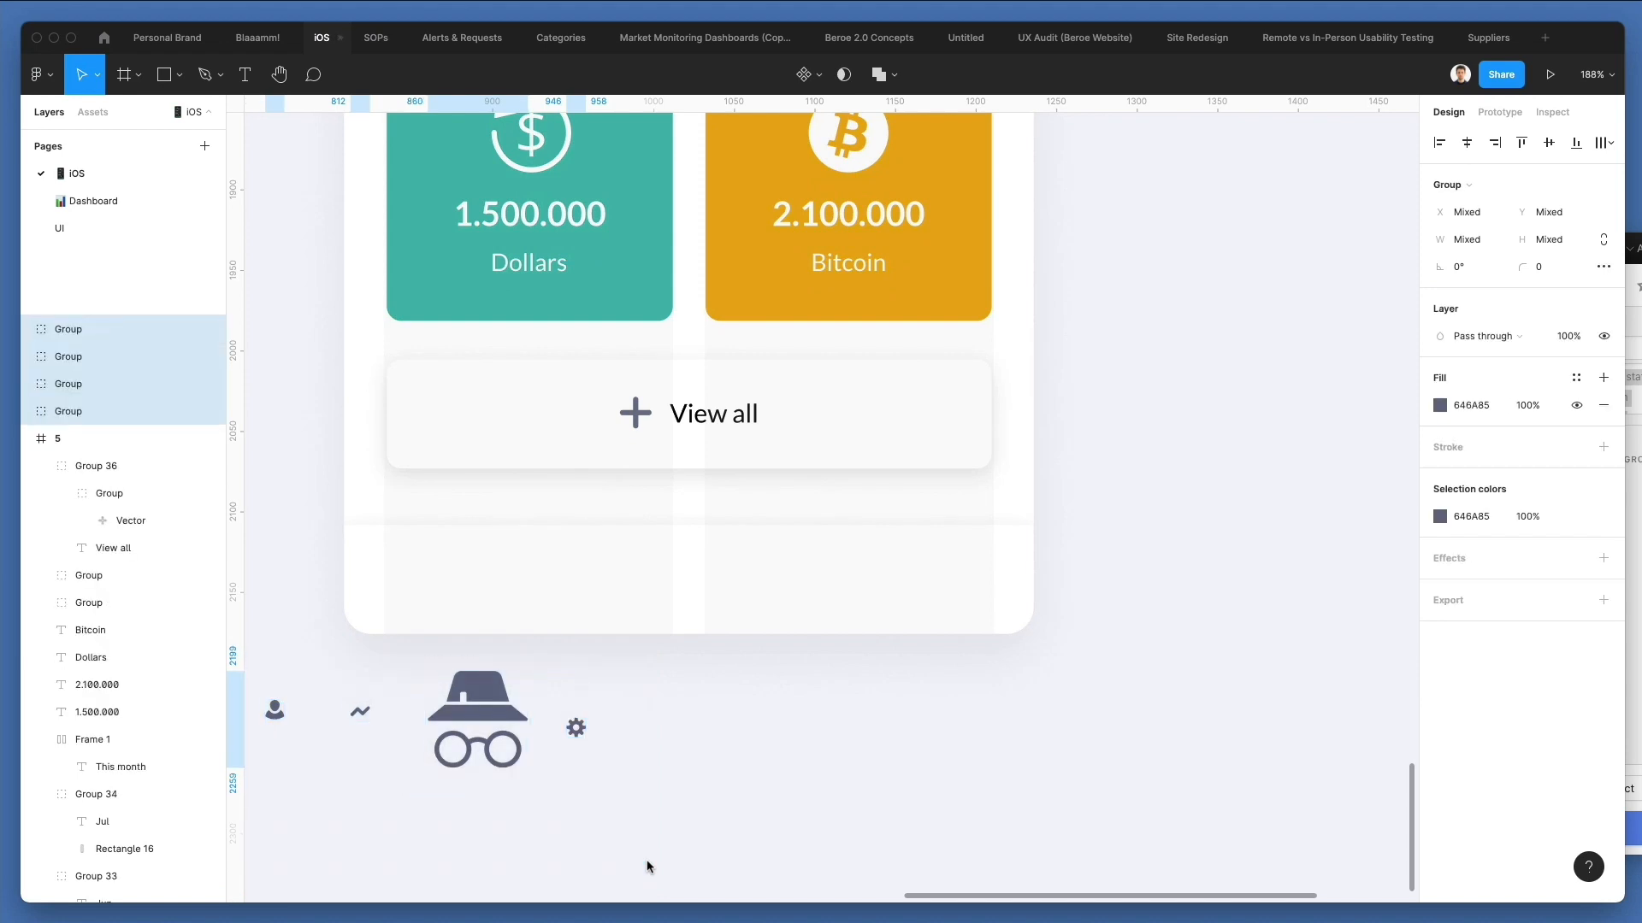
Lock the four icons' proportions, set their width to 100, and scale them down together to small icon size.
click(1603, 241)
click(1462, 242)
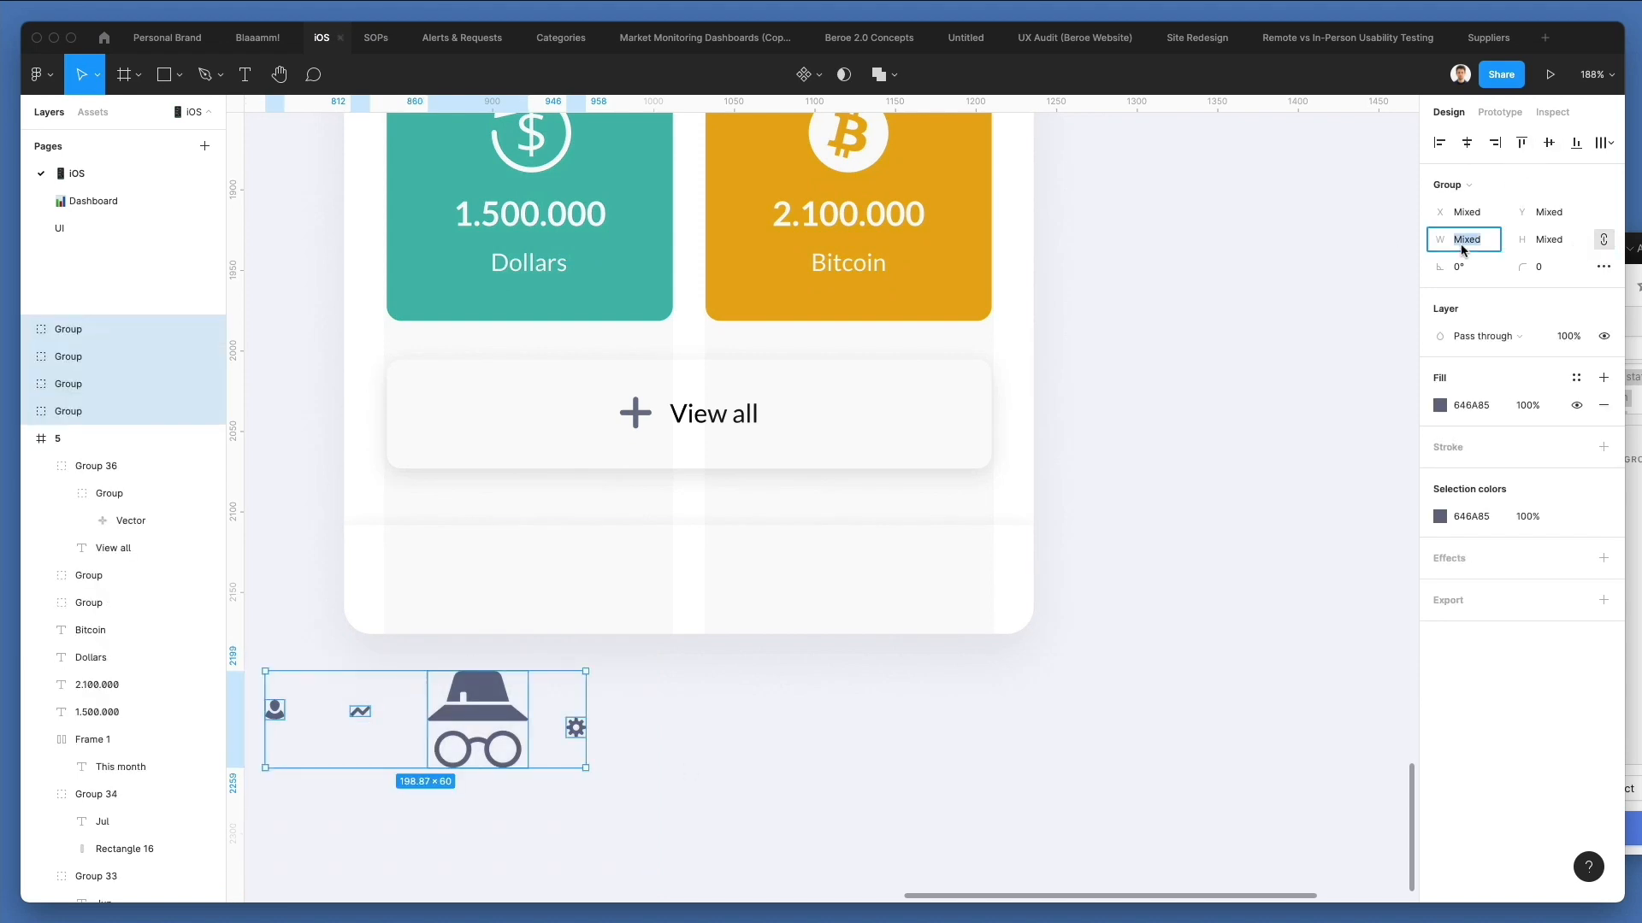
key(Return)
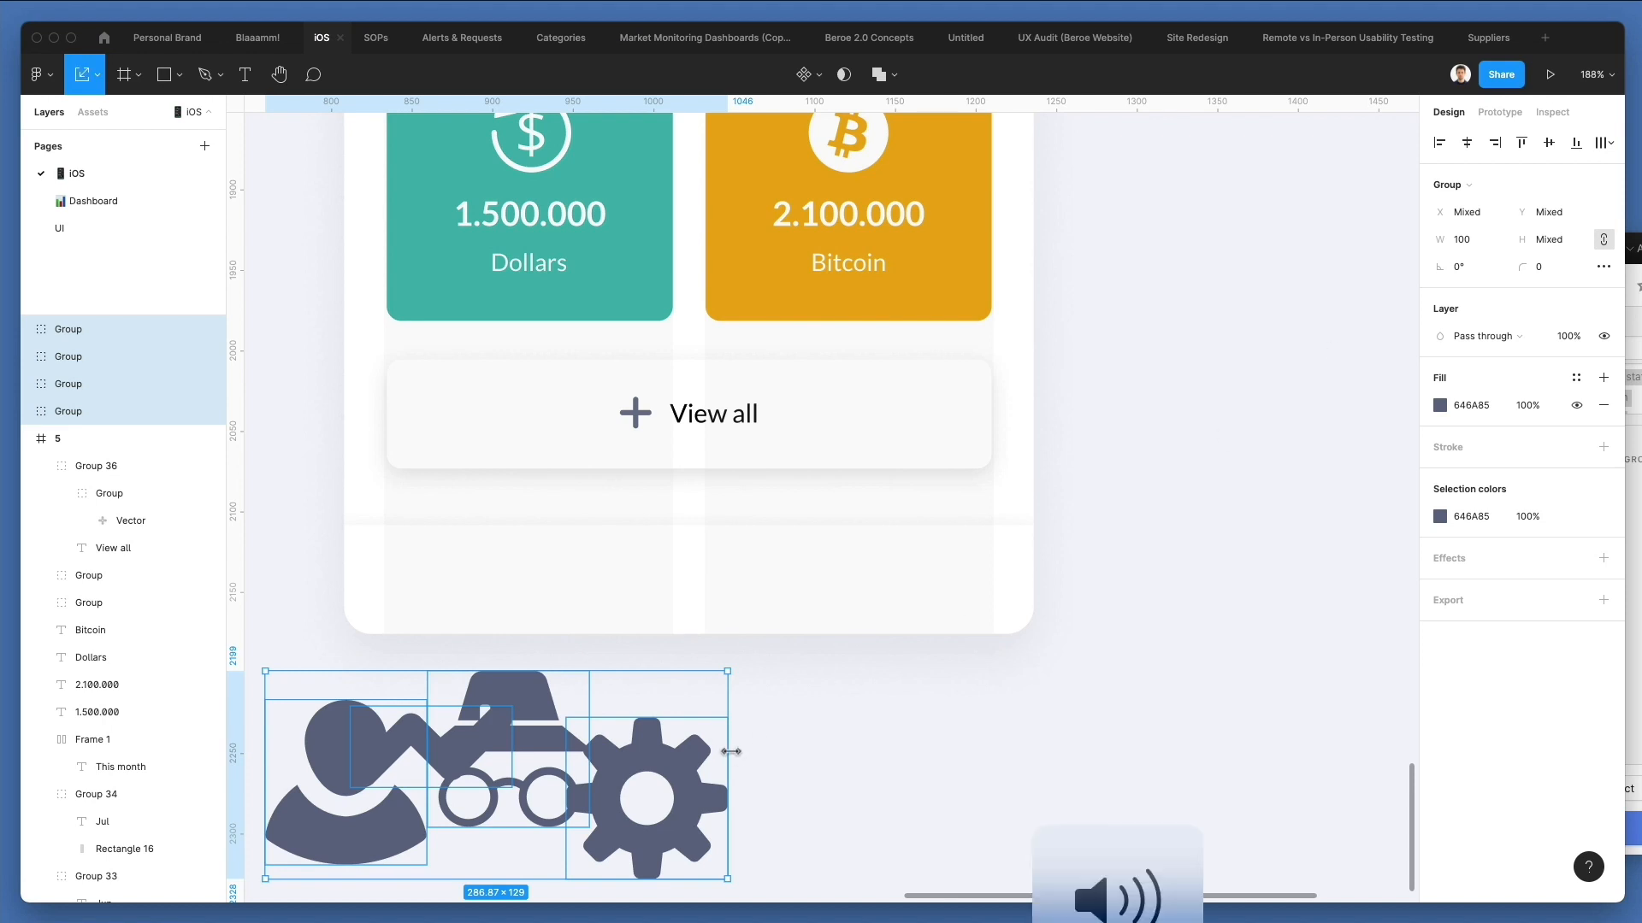
drag(732, 756, 643, 751)
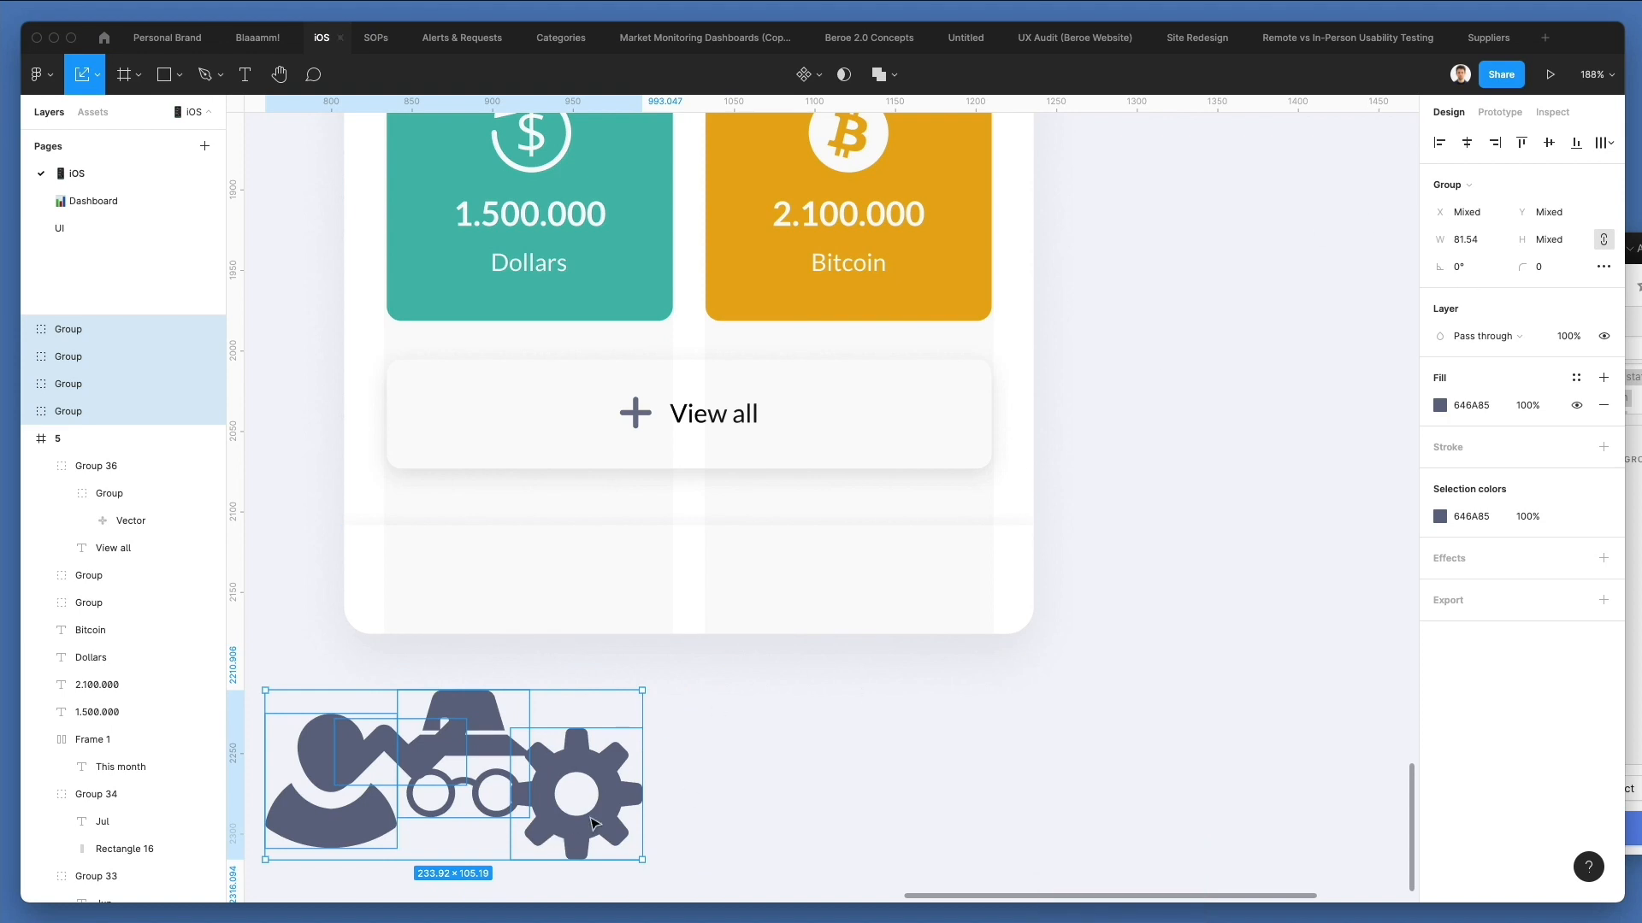
drag(642, 860, 575, 781)
Separate the overlapping icons below the screen and delete the incognito icon.
click(448, 734)
drag(449, 770, 597, 779)
click(557, 744)
key(Delete)
Add a pie chart icon about 22 px wide from Nucleo between the trend line and cog icons.
click(1632, 540)
scroll(1408, 582, down, 3)
drag(1220, 382, 532, 769)
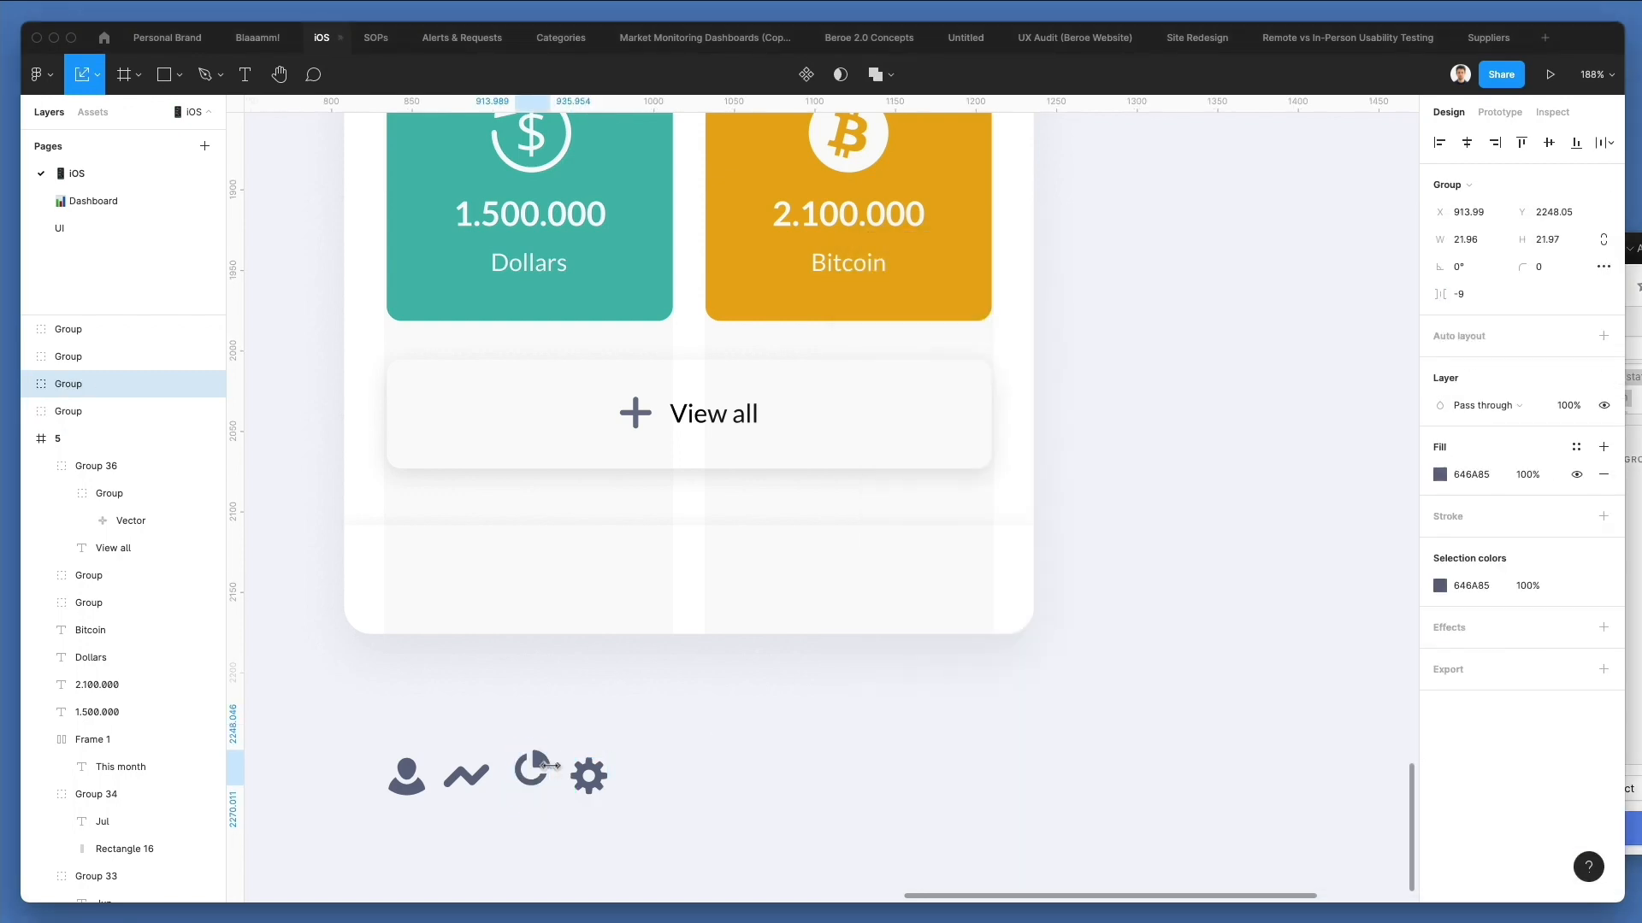
Recolour the user, trend line, pie chart and cog icons together with the View all plus icon to B3B6C6.
drag(347, 723, 691, 844)
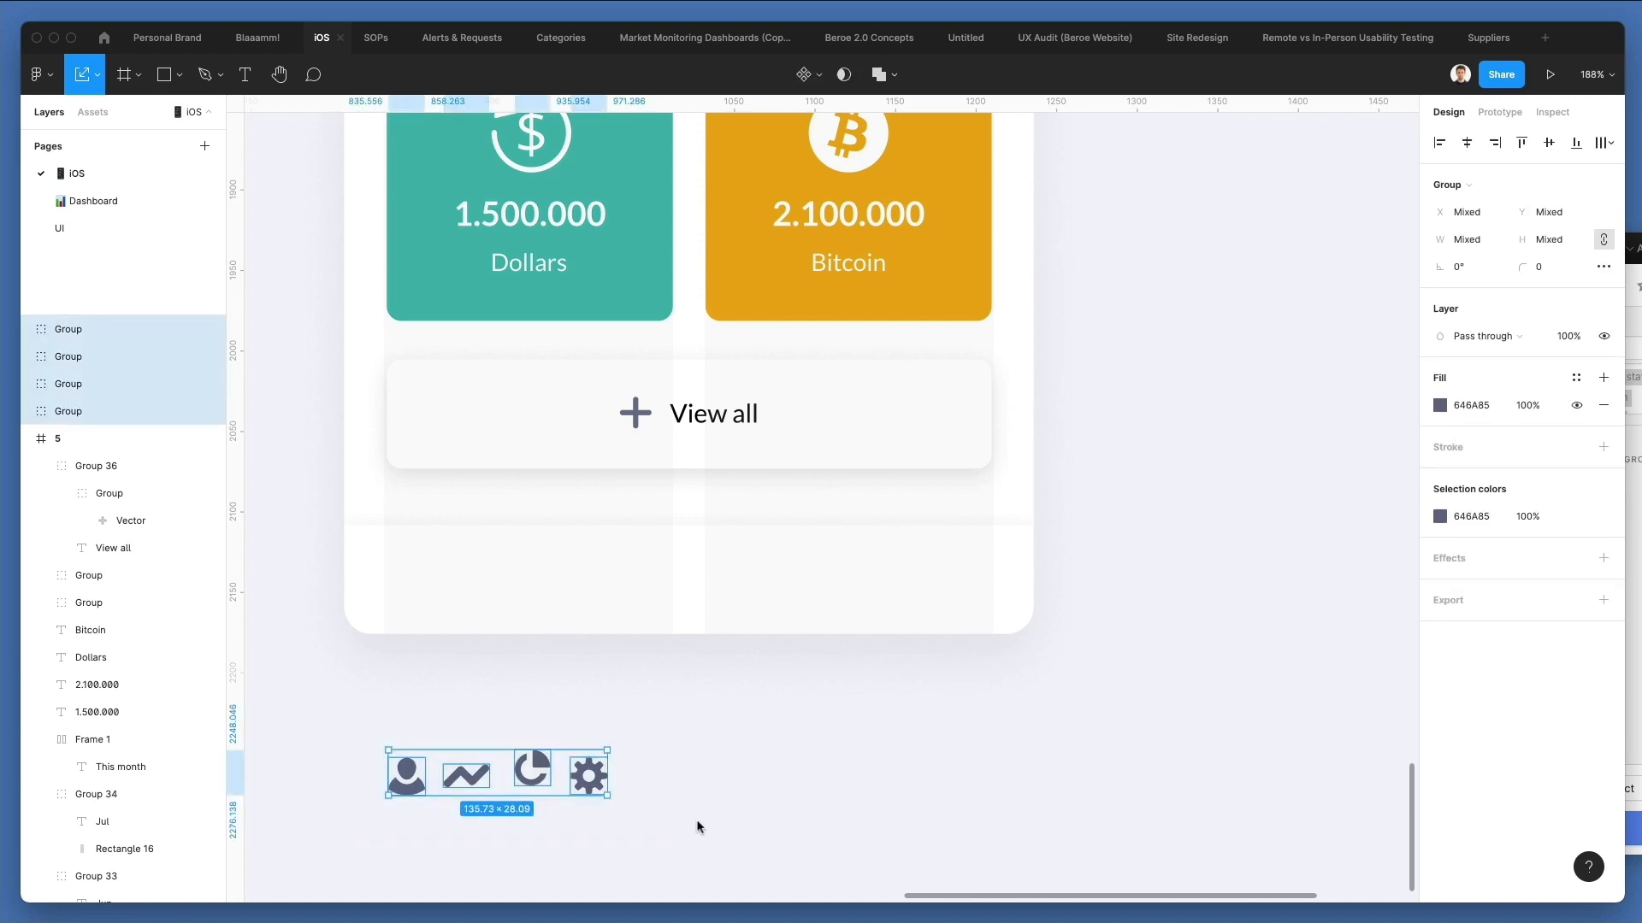
scroll(684, 726, up, 3)
shift+super+click(639, 532)
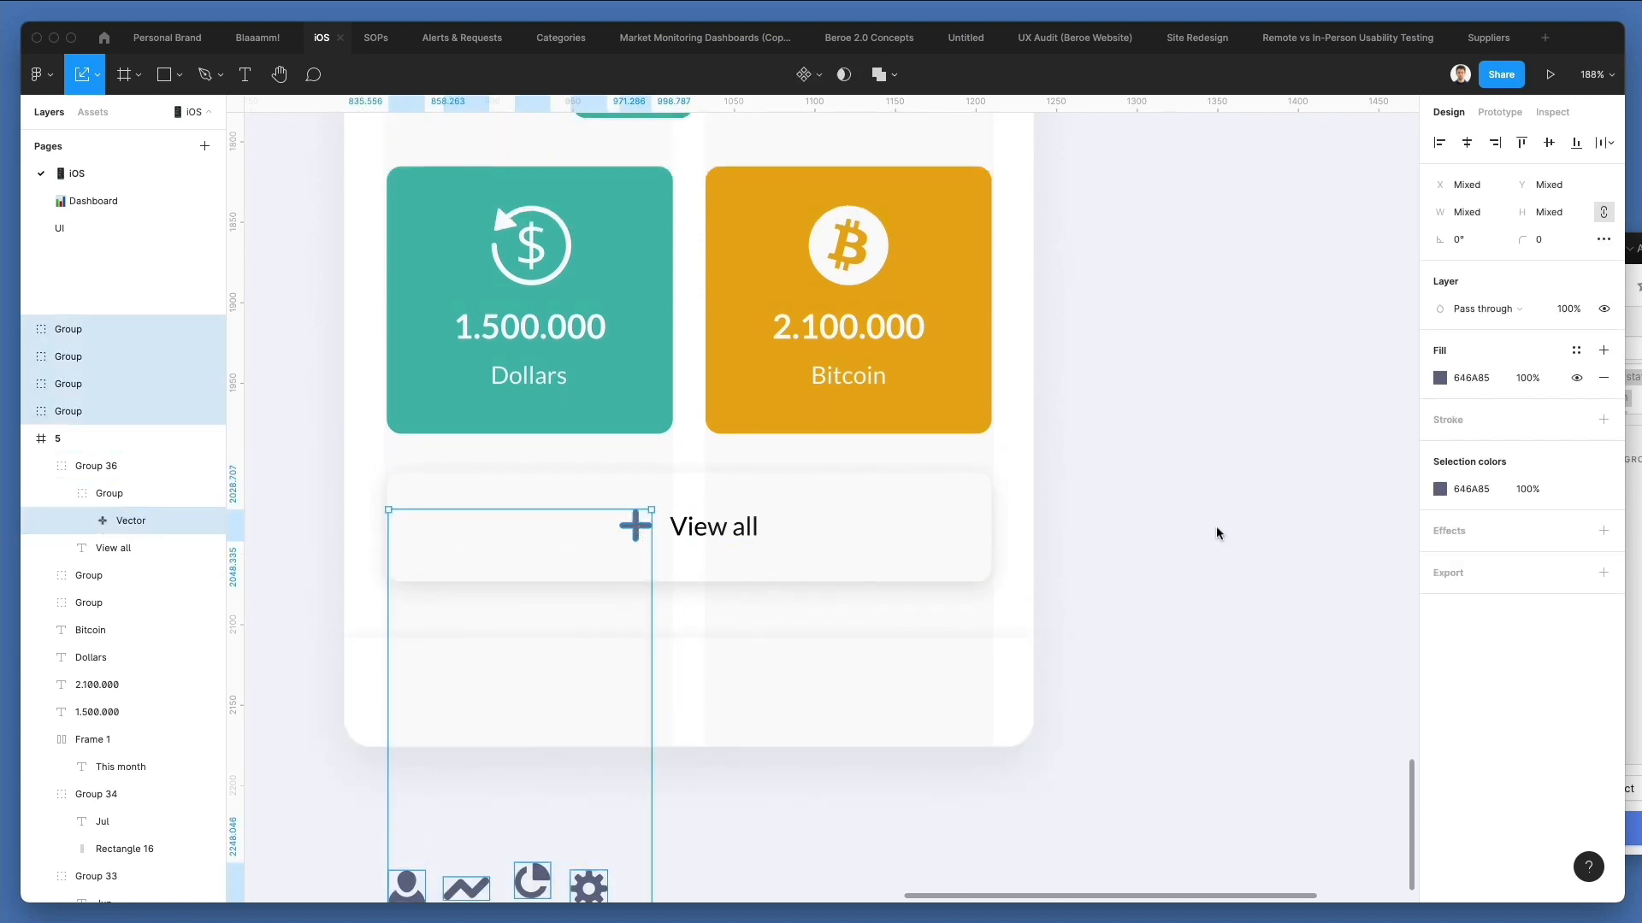
scroll(1217, 531, down, 4)
click(1440, 378)
drag(1245, 465, 1232, 450)
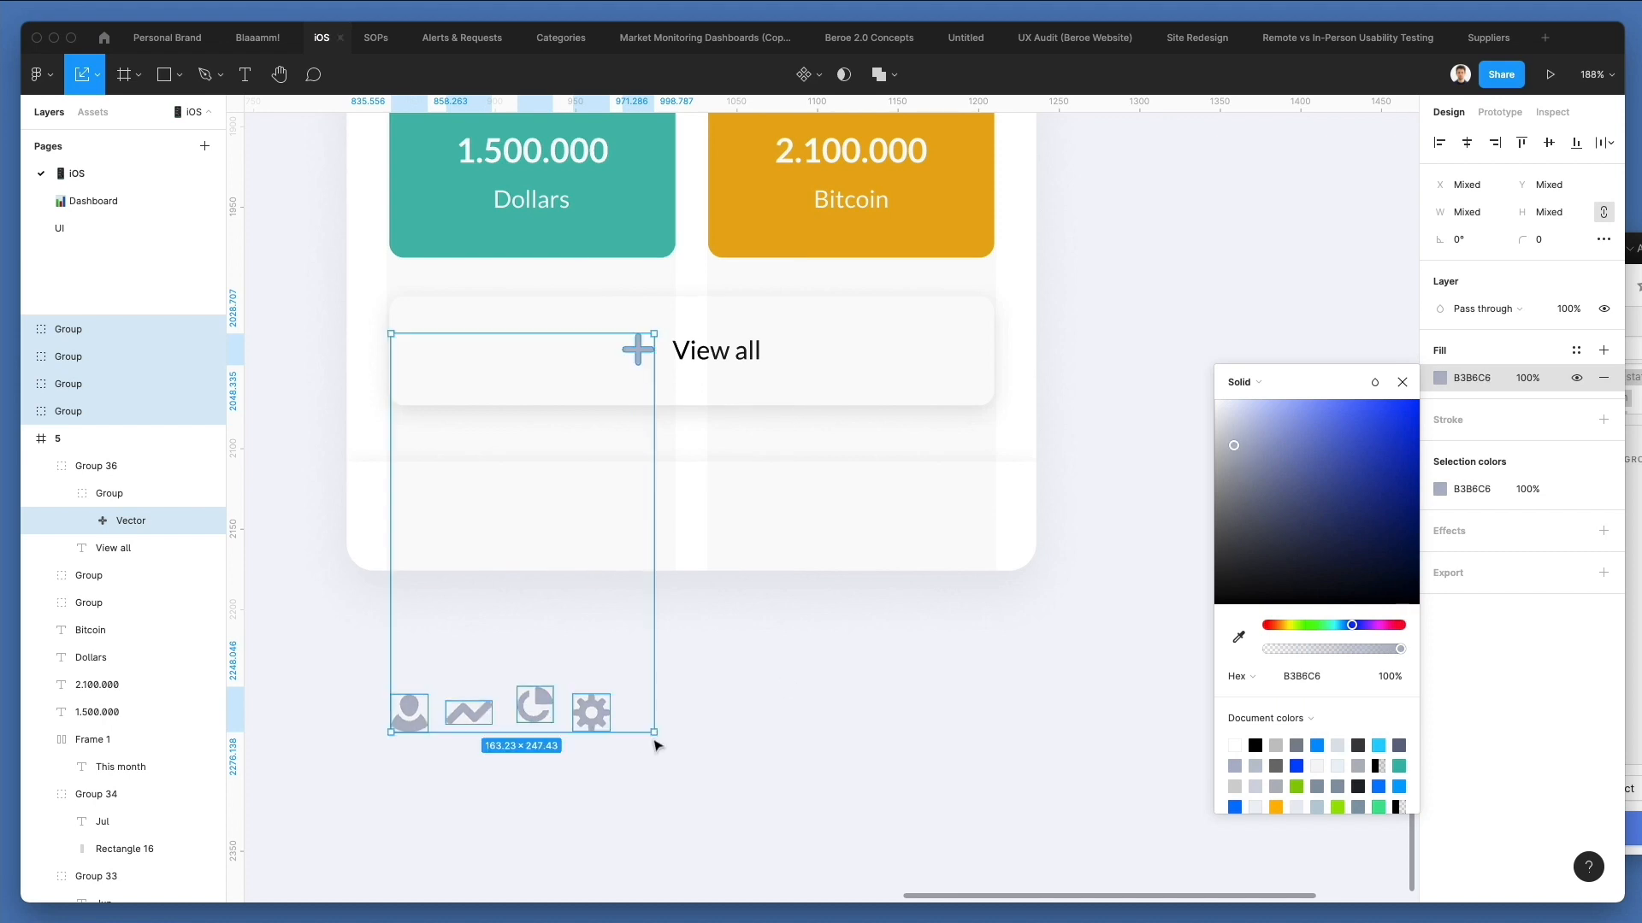
Align the four icons on their vertical centres just below the Management screen and scale the row up to about 159 px wide.
drag(757, 650, 324, 825)
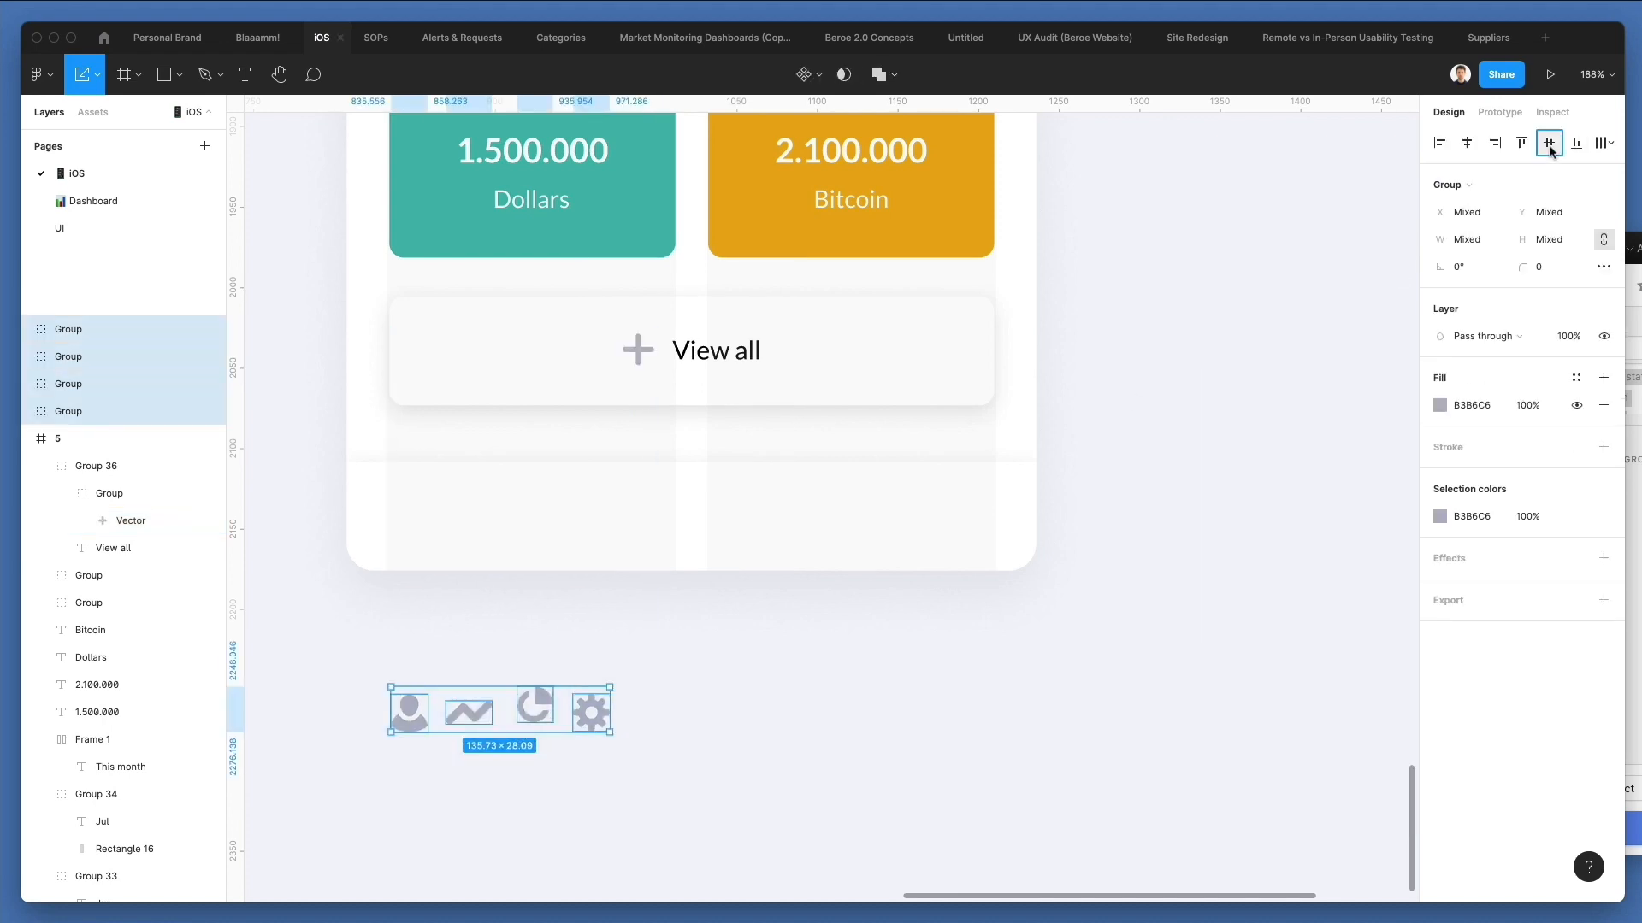
drag(537, 722, 531, 619)
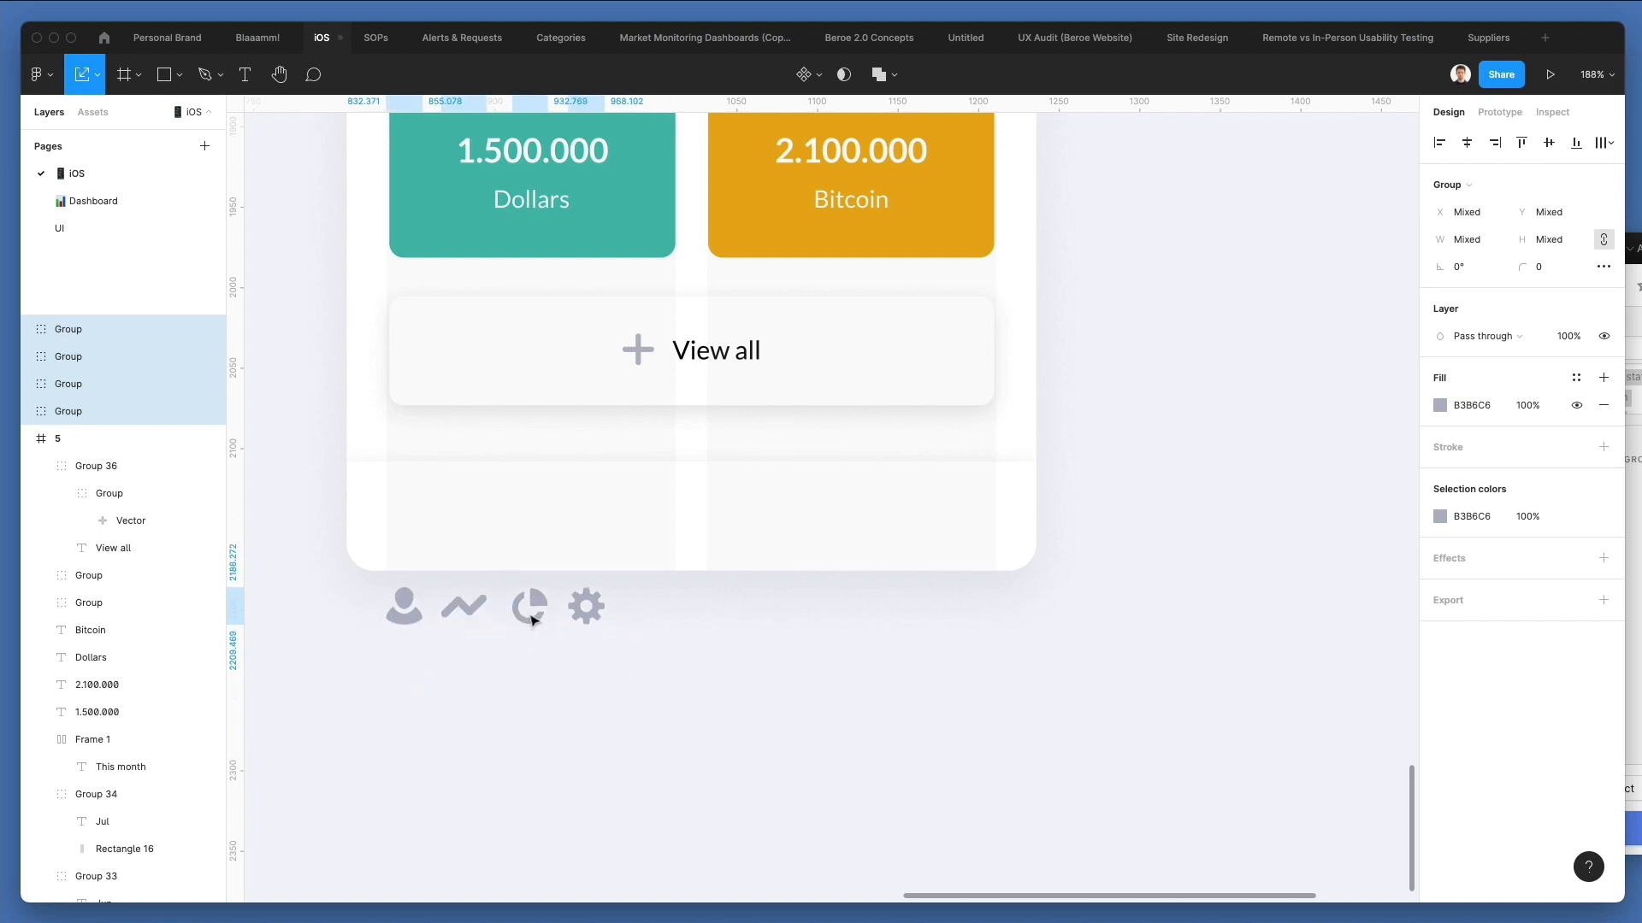
click(628, 623)
drag(682, 585, 386, 687)
scroll(605, 626, down, 5)
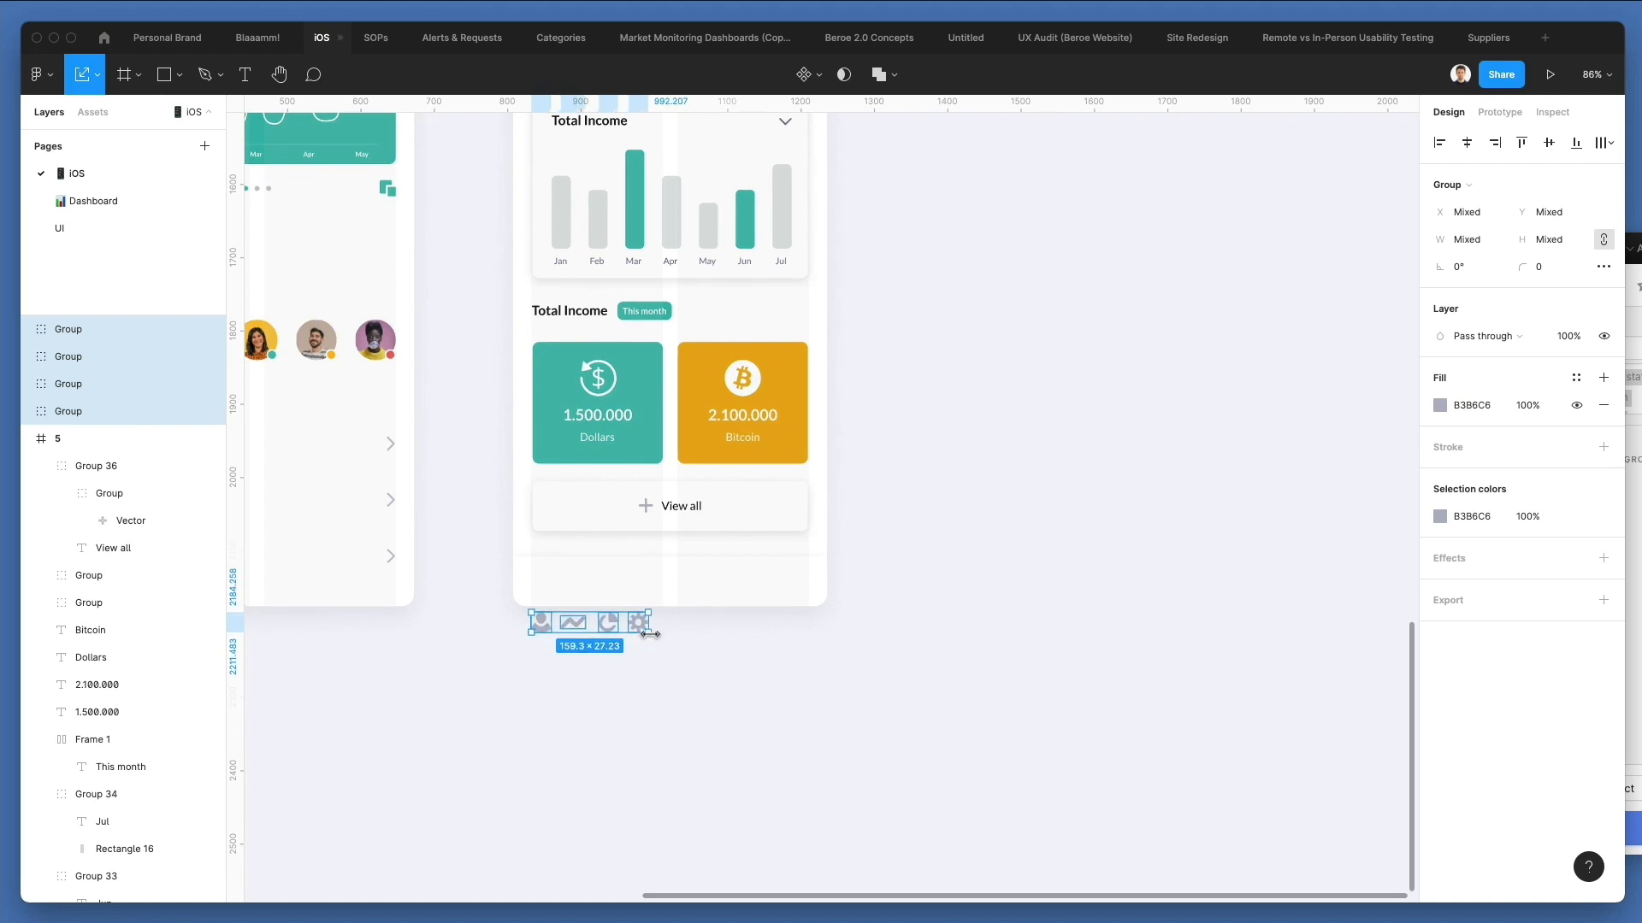
Move the cog icon to the content's right edge and distribute the four icons with equal horizontal spacing.
click(755, 631)
drag(647, 633, 525, 631)
click(1604, 143)
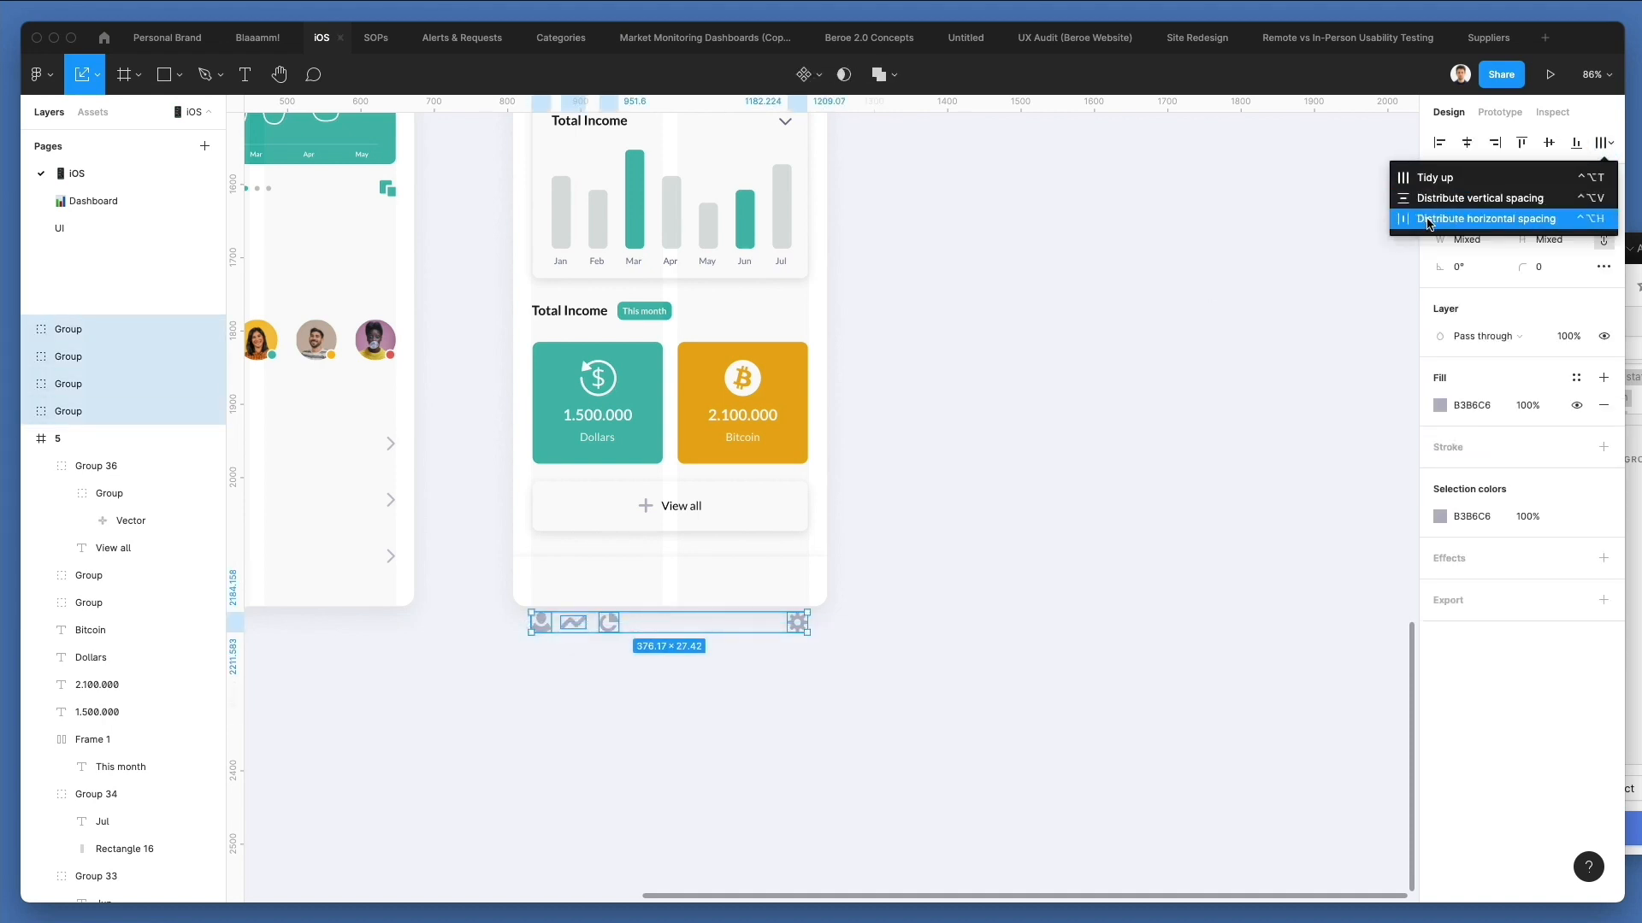
click(1531, 225)
Move the row of four icons up into the Management screen's bottom bar, centred in its height.
scroll(669, 681, up, 2)
scroll(669, 682, up, 3)
drag(617, 601, 614, 534)
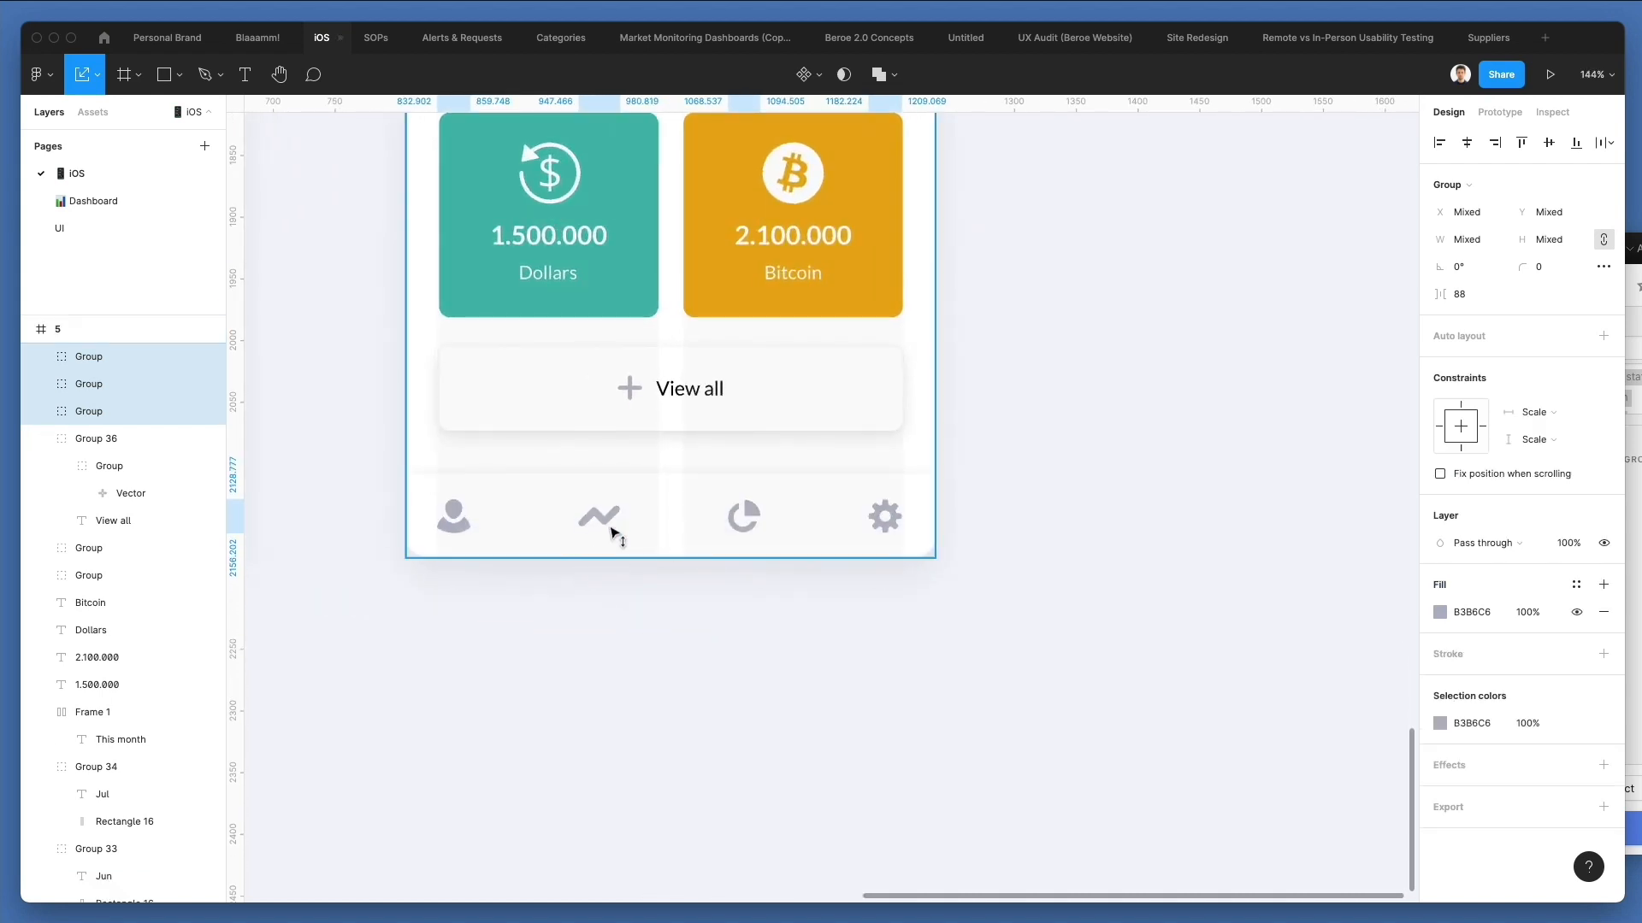
click(741, 660)
Shift the user and cog icons 20 px inward in the bottom bar and redistribute all four icons with equal horizontal spacing.
click(456, 521)
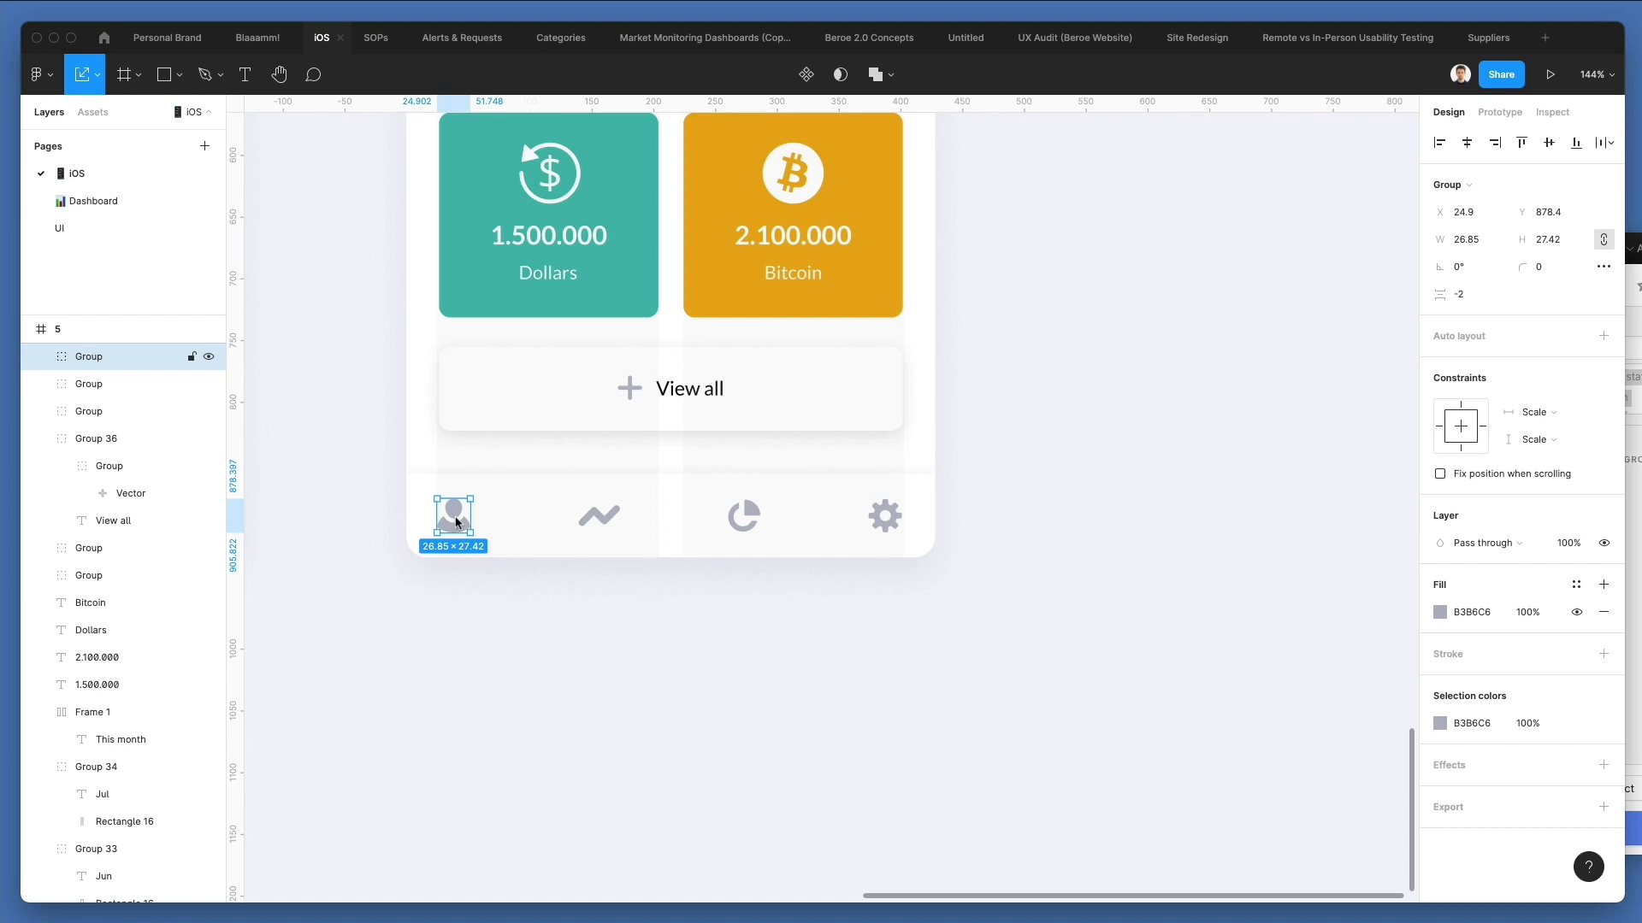
click(885, 519)
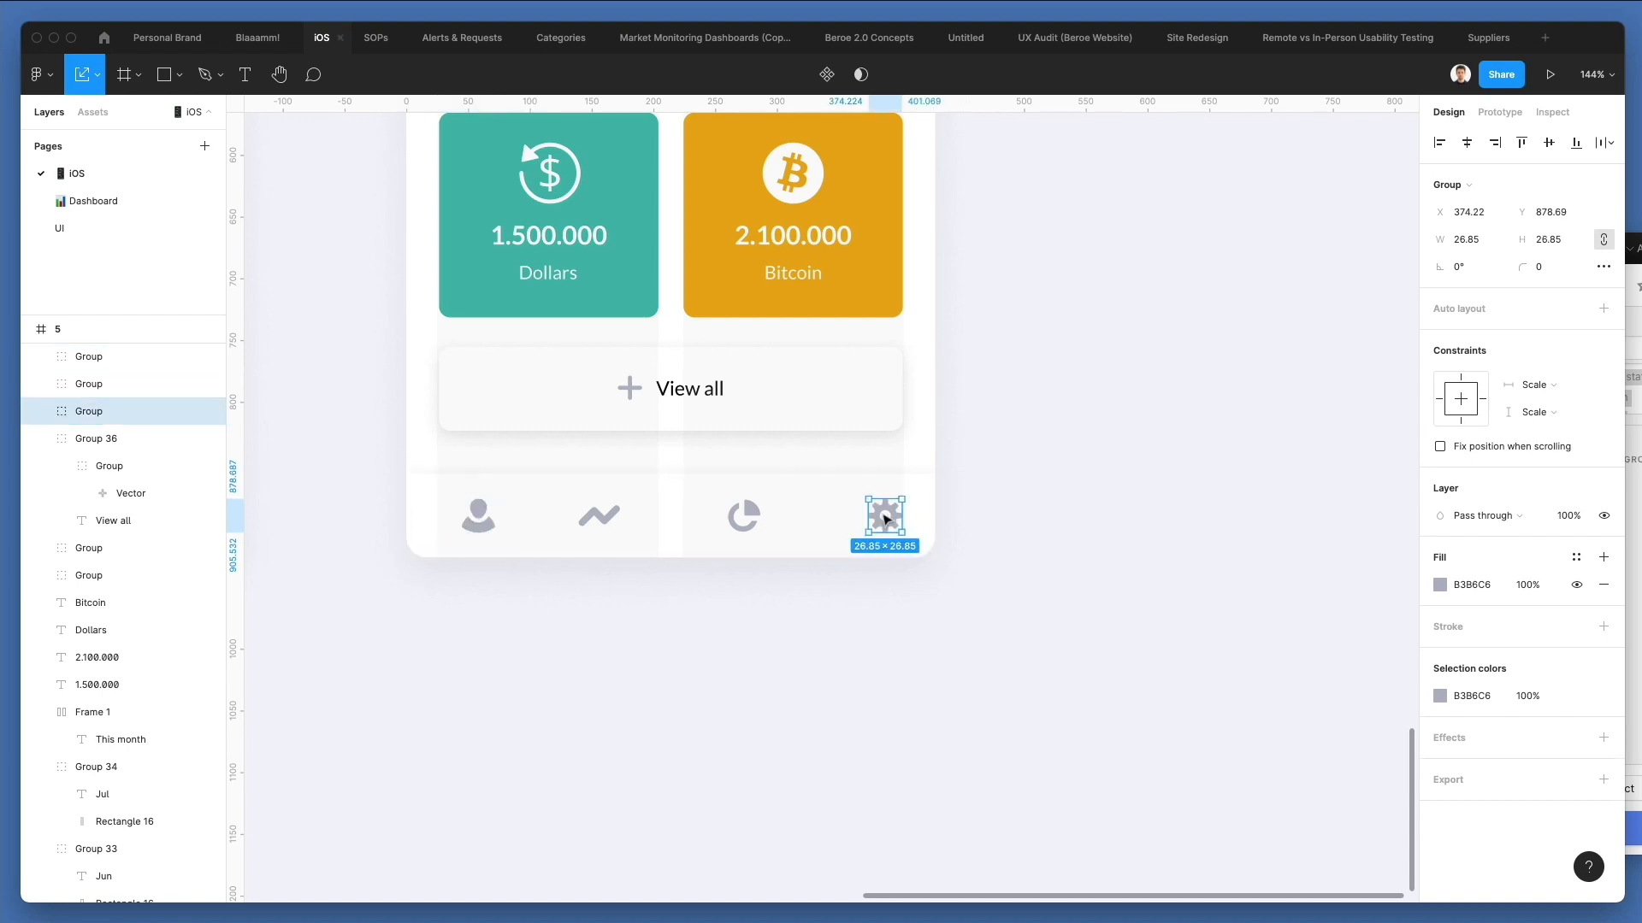
shift+click(744, 515)
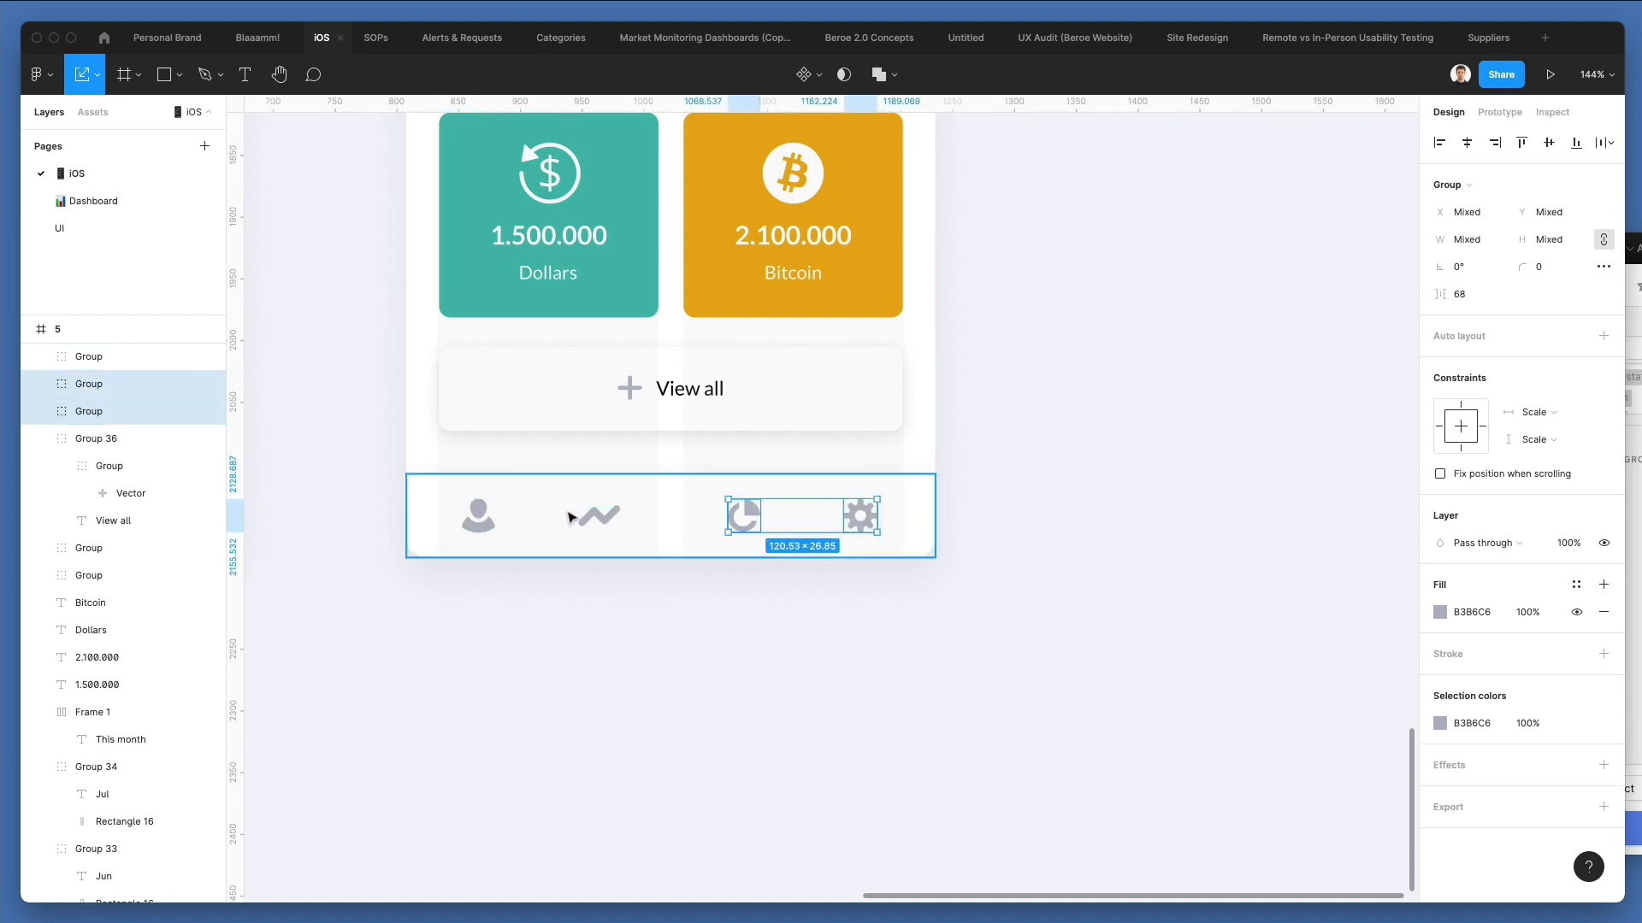
shift+click(594, 515)
shift+click(463, 512)
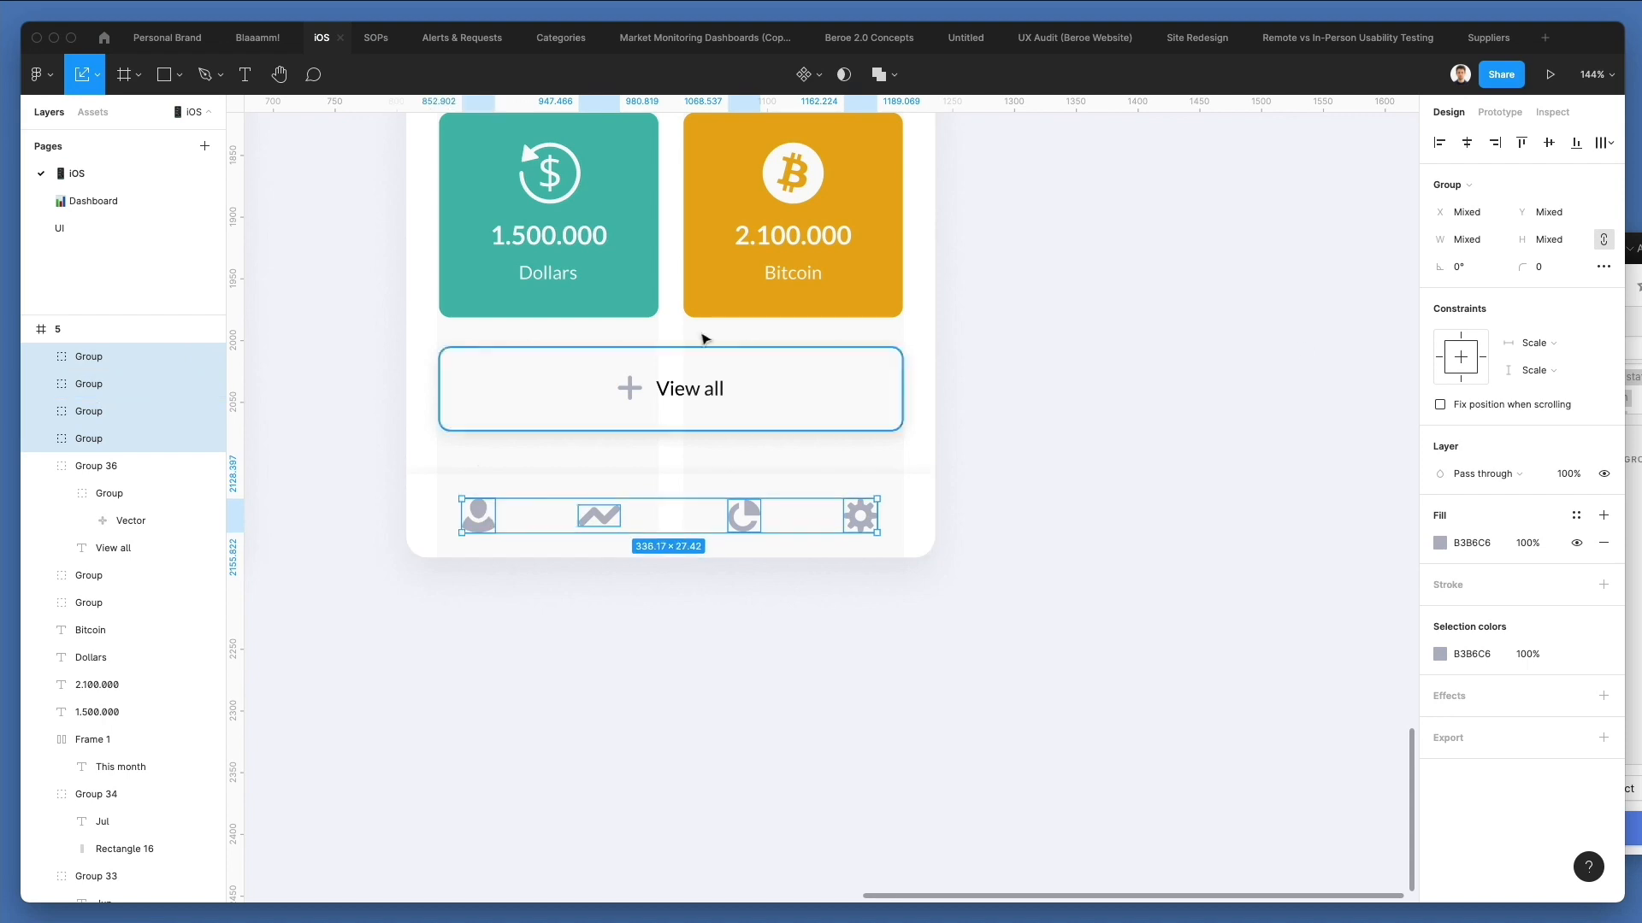
click(1607, 144)
click(1486, 218)
click(883, 643)
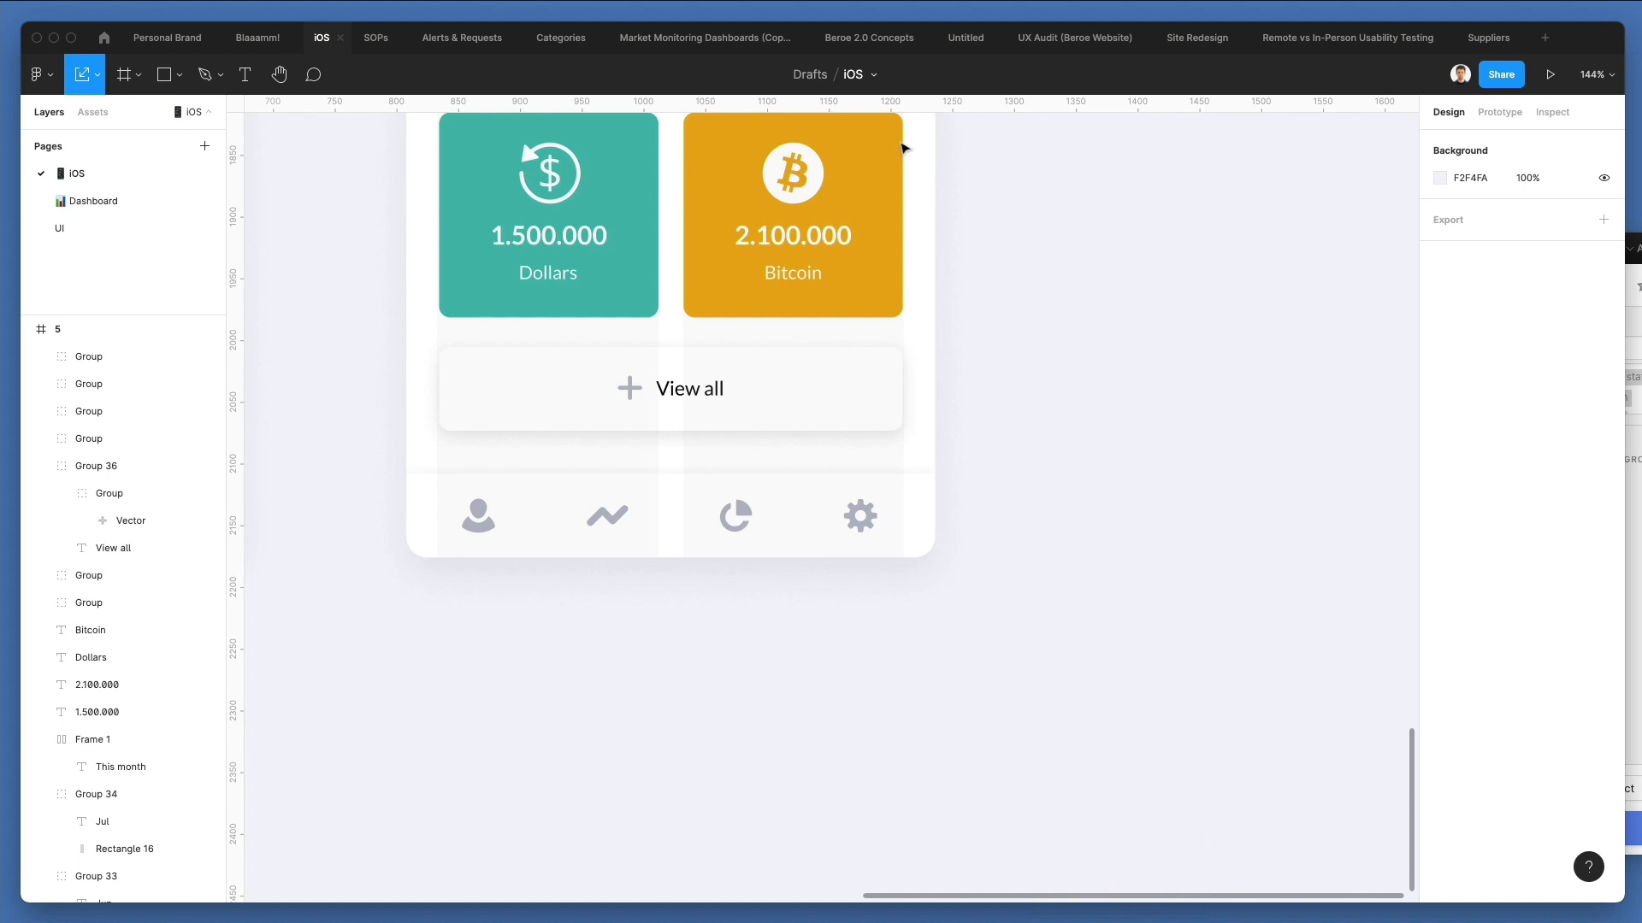
Review the Management screen from its header and chart down to the bottom icon bar.
scroll(527, 783, left, 3)
scroll(528, 782, up, 5)
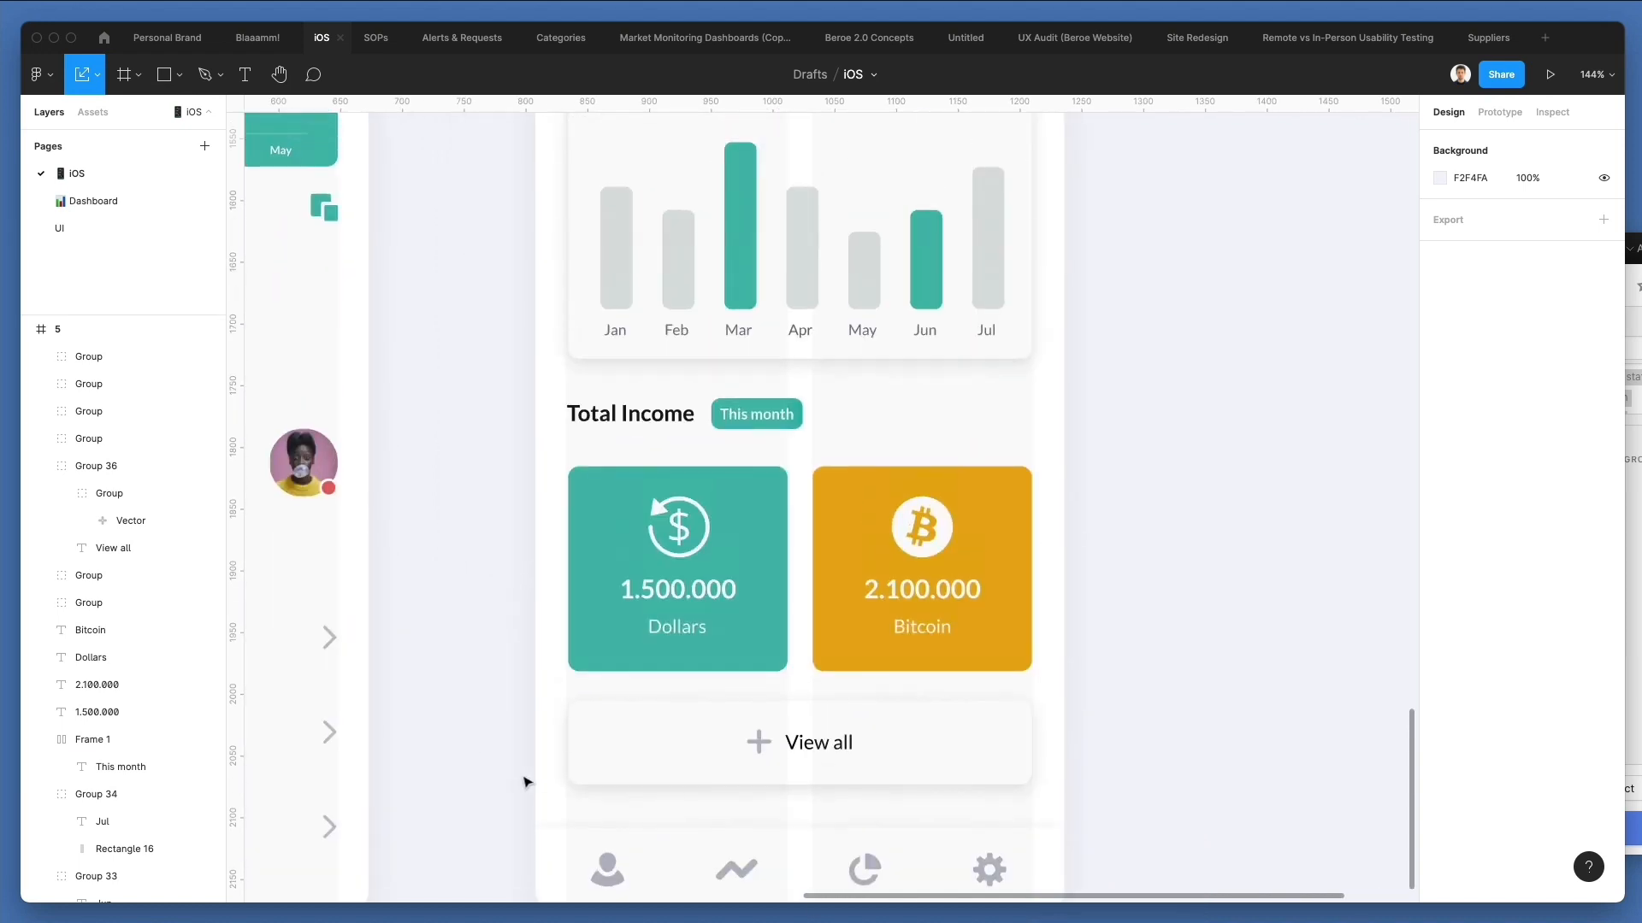
scroll(522, 781, up, 3)
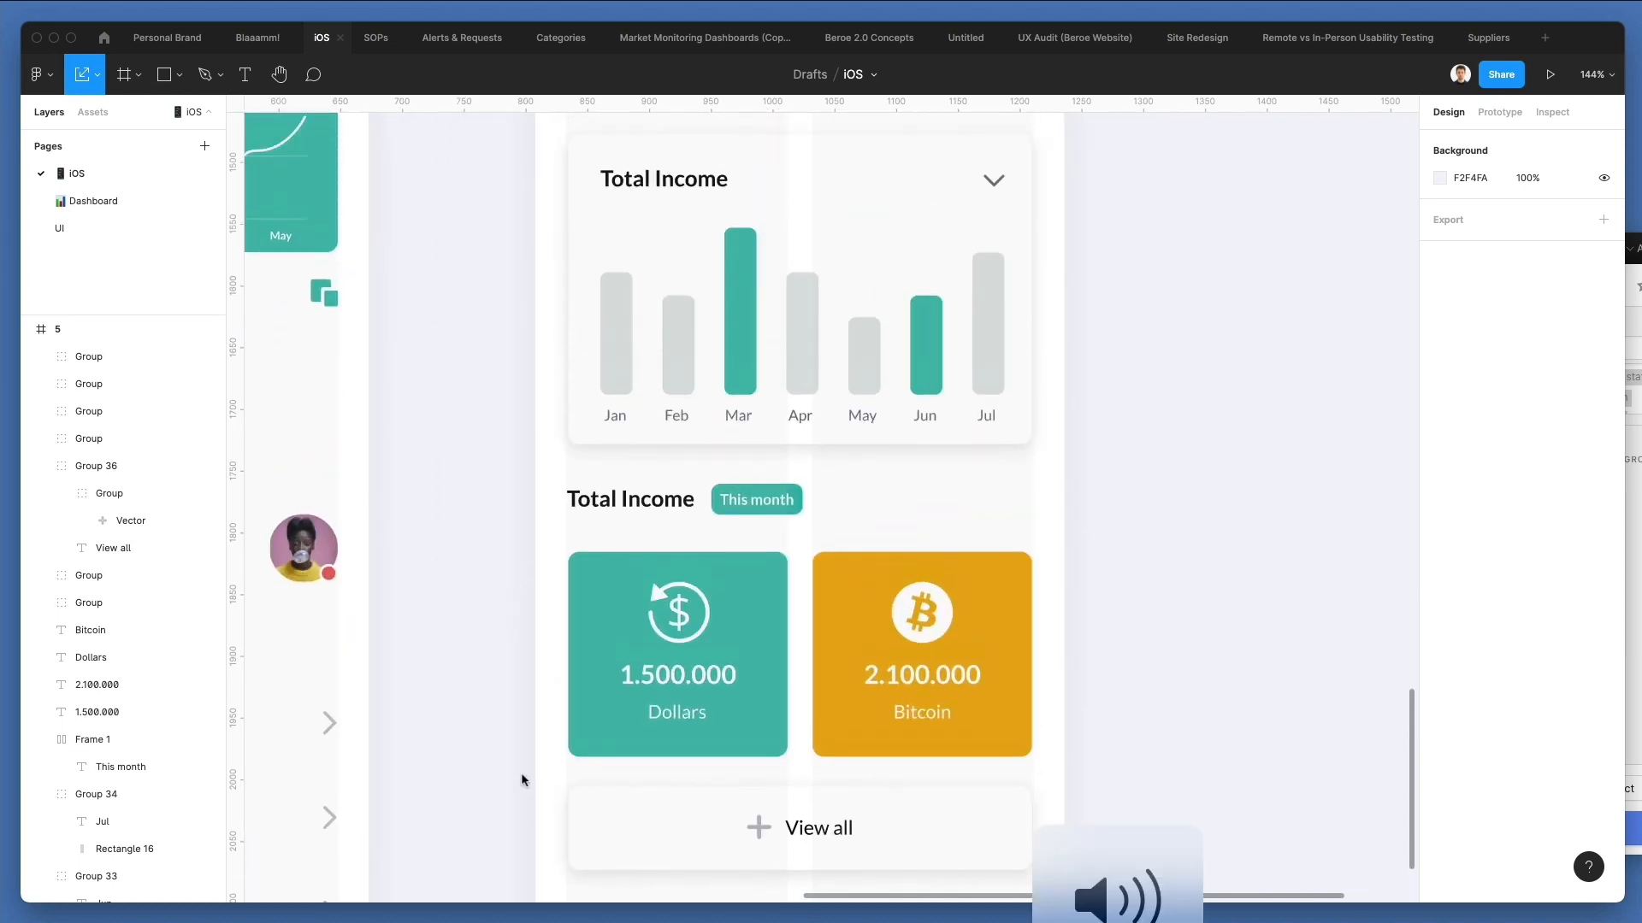
scroll(521, 781, up, 5)
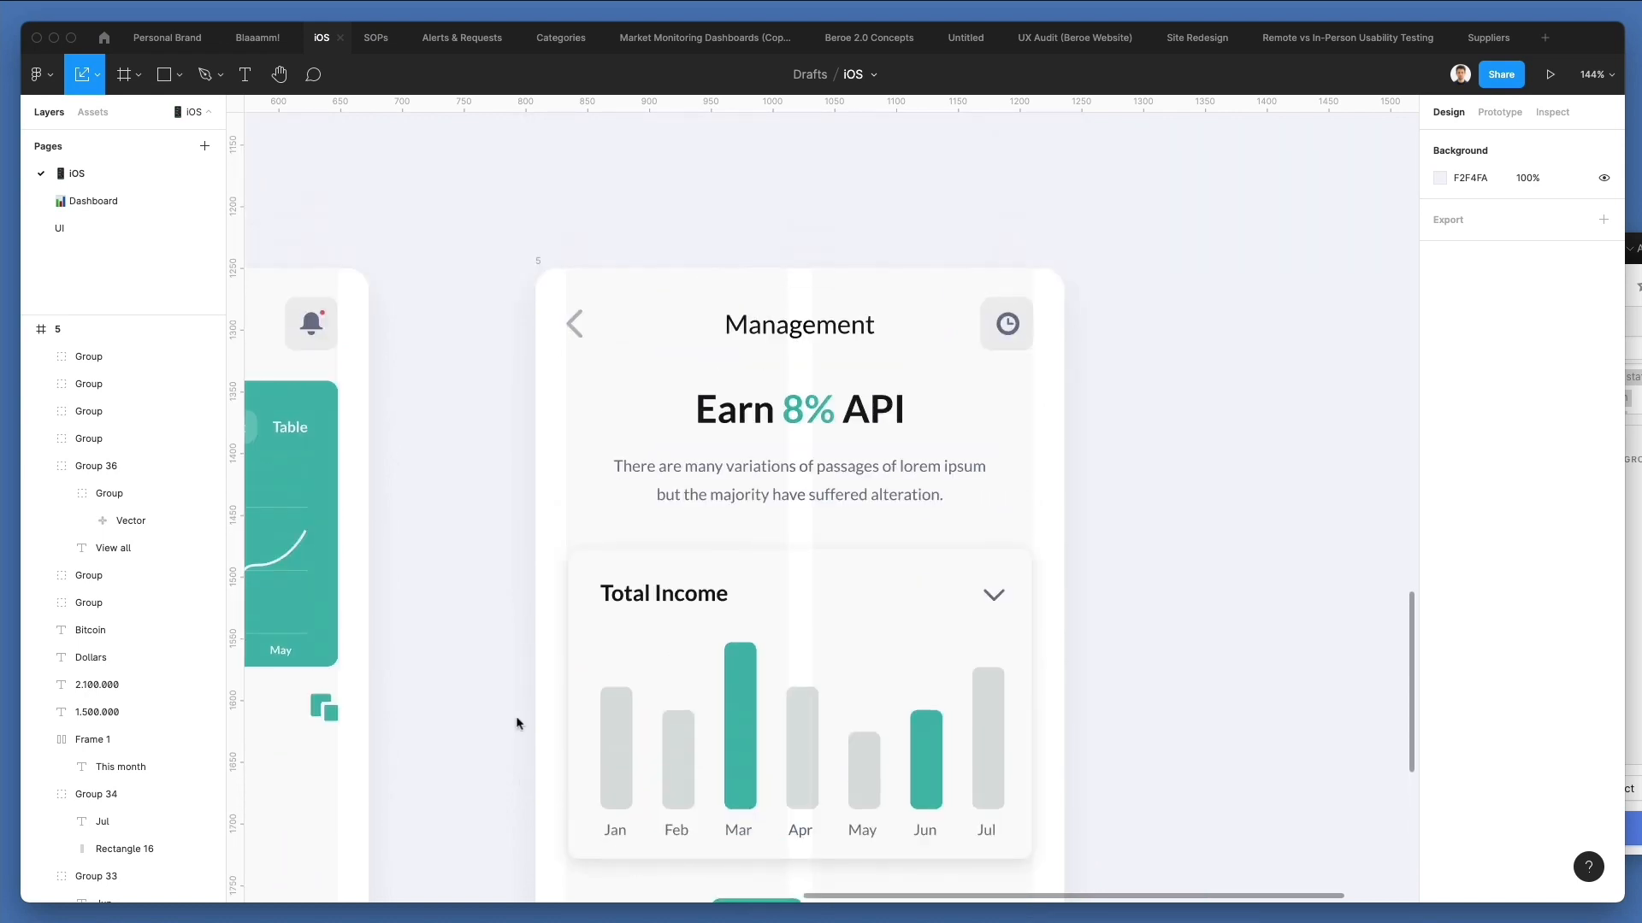
scroll(802, 542, right, 3)
scroll(802, 542, up, 2)
scroll(802, 540, down, 5)
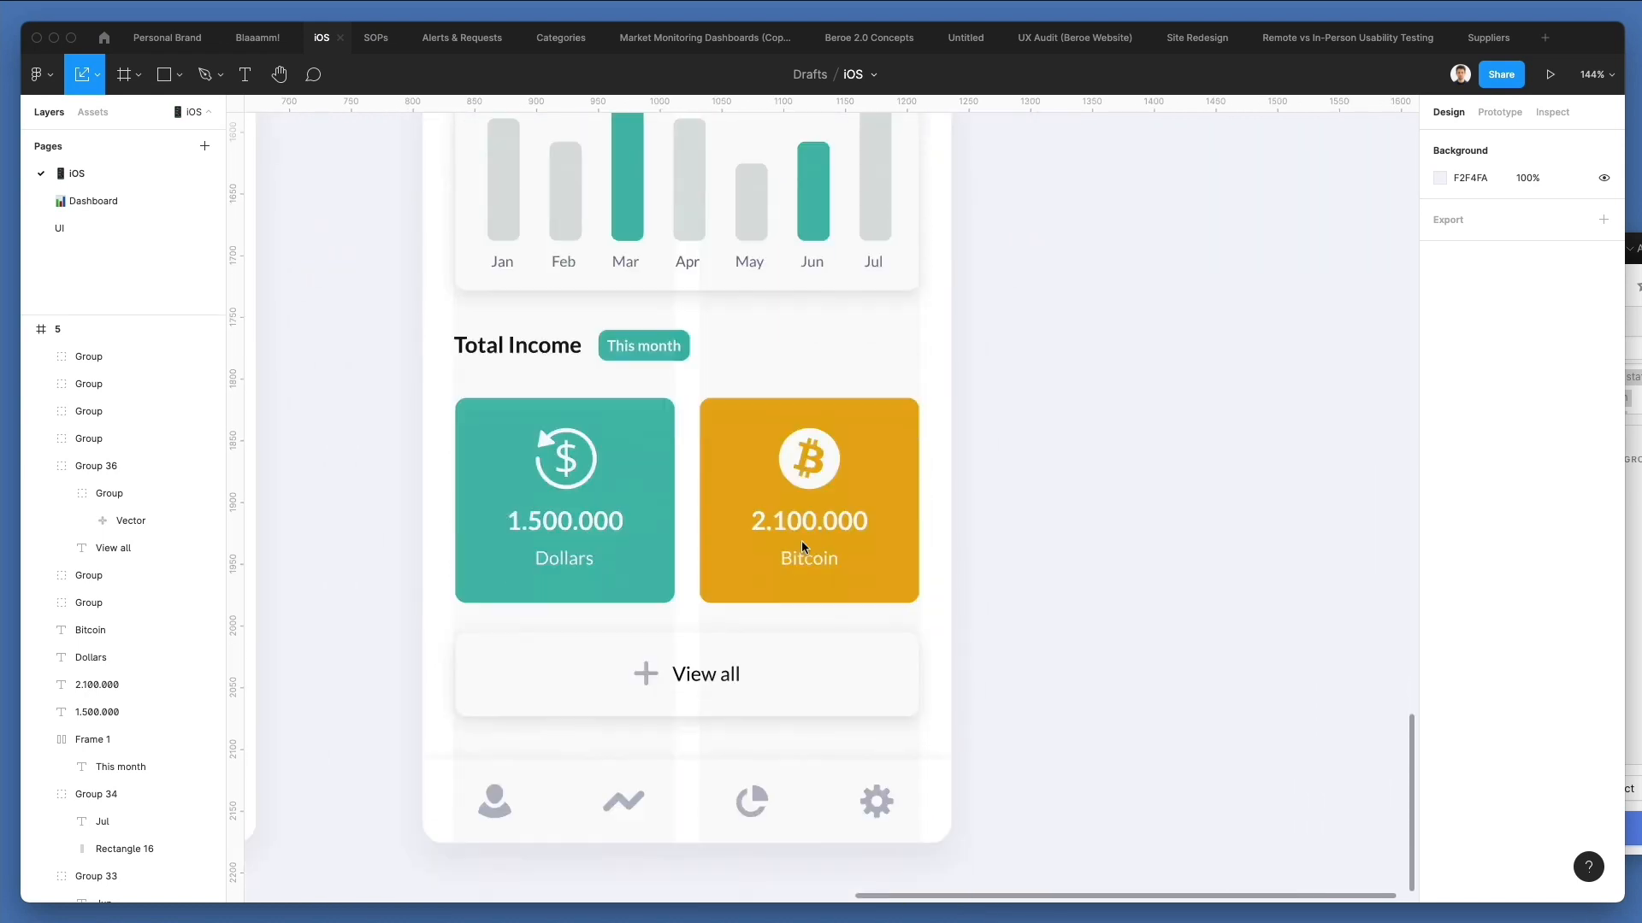
ctrl+scroll(802, 541, down, 3)
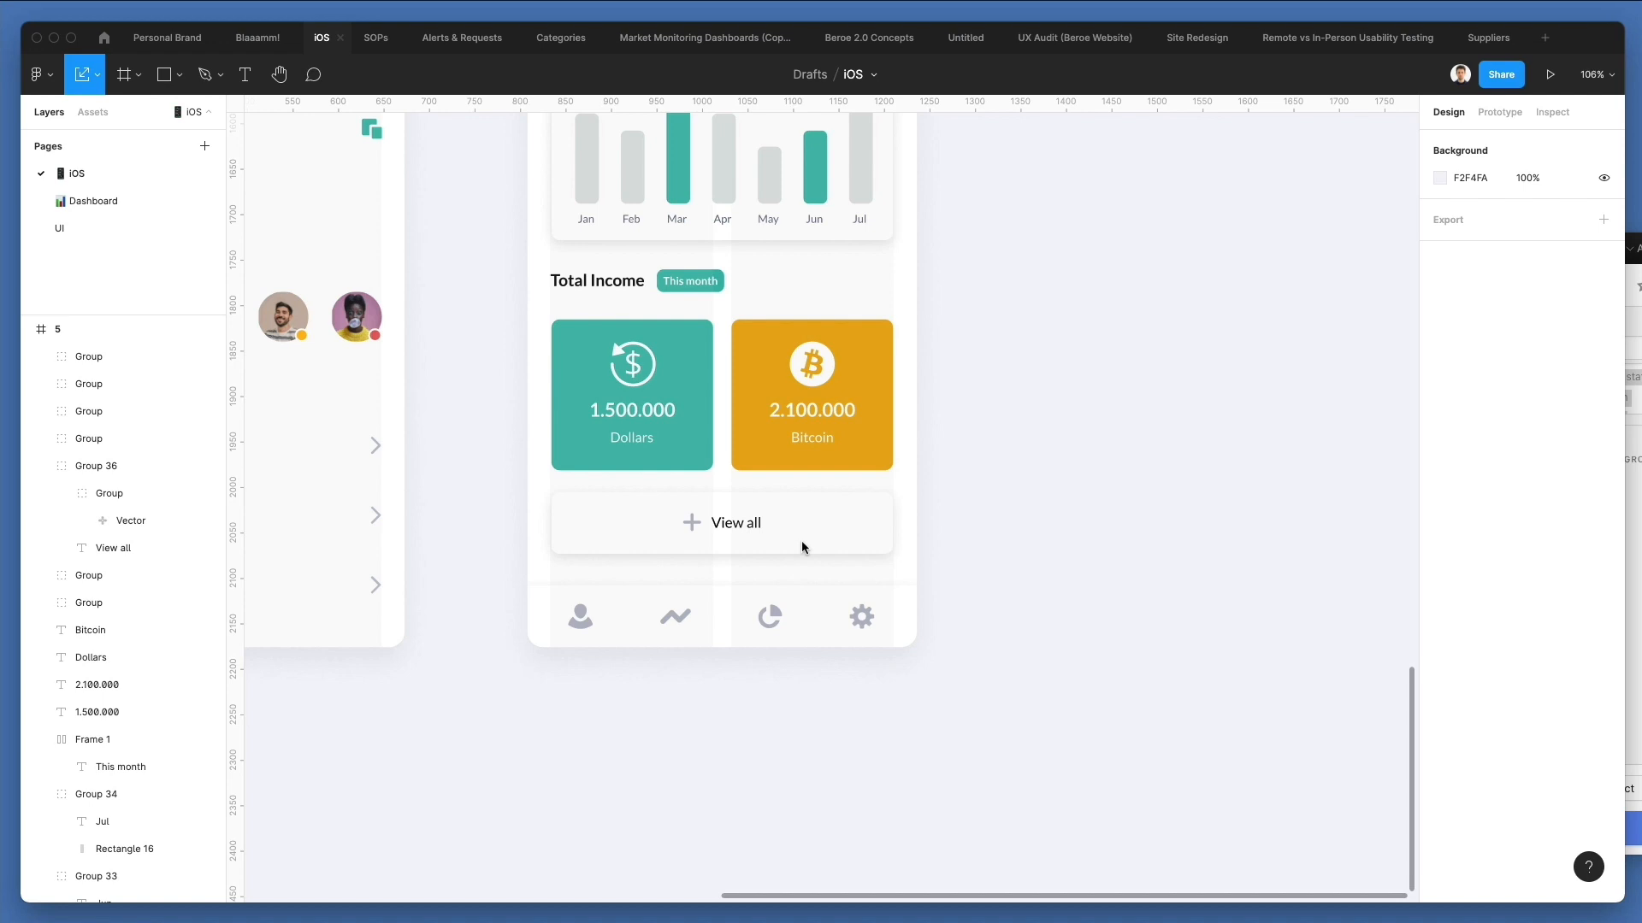
Recolour the user icon in the bottom bar to the teal 3ABAAB.
click(578, 615)
key(v)
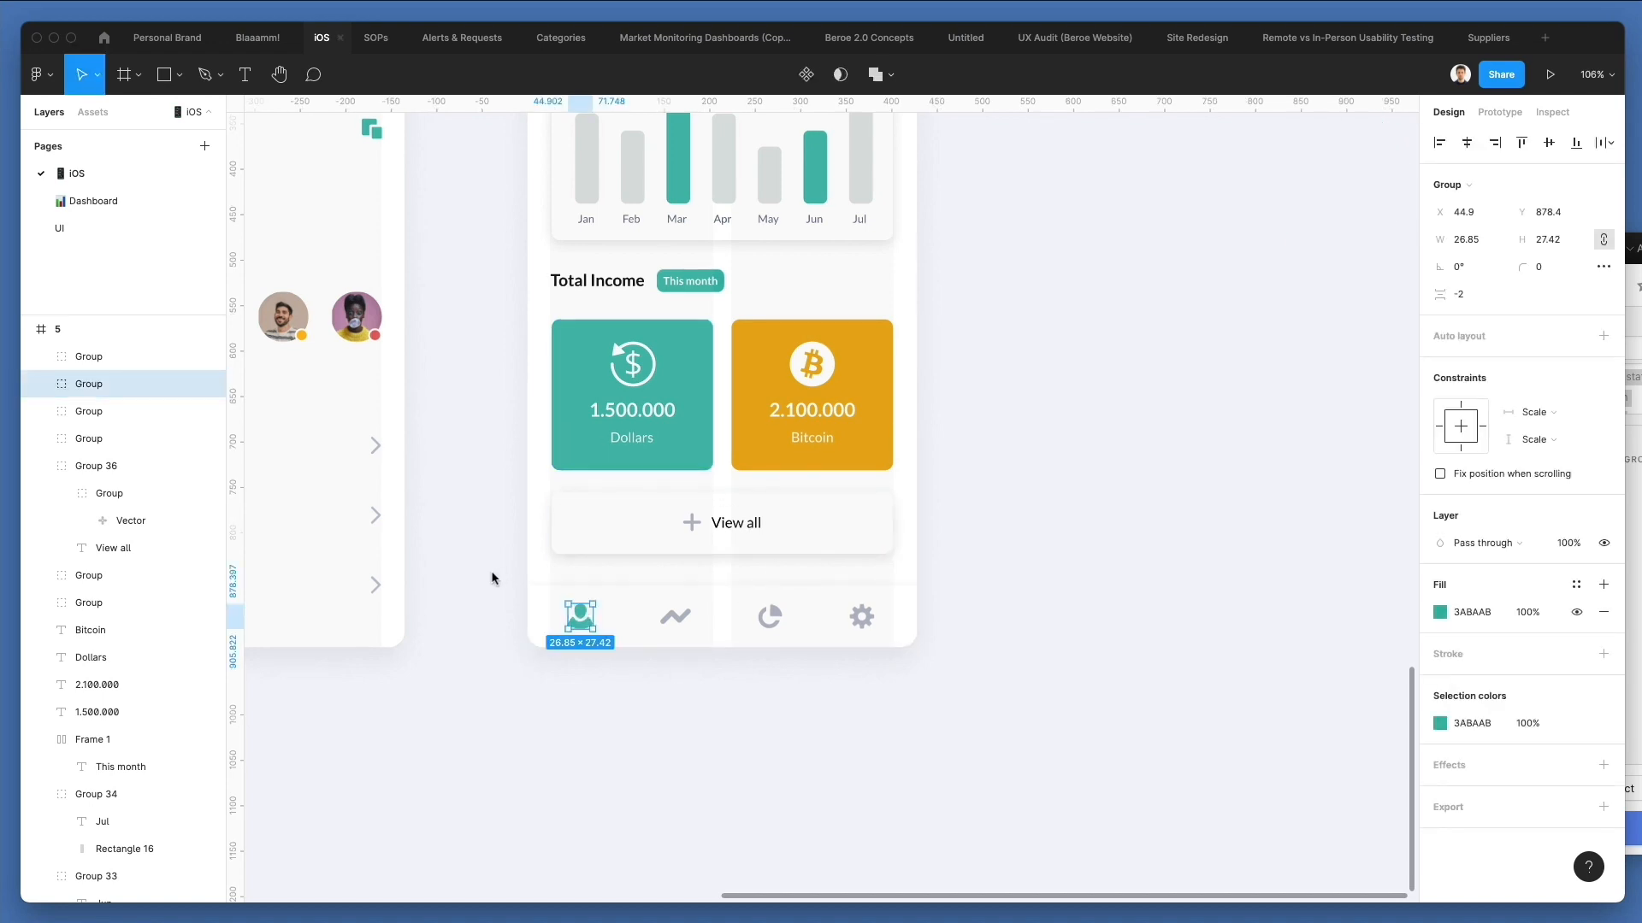
click(495, 575)
Hide the two-column layout grid on both the Welcome and Management frames.
ctrl+scroll(495, 576, down, 3)
scroll(495, 576, left, 4)
scroll(495, 575, up, 2)
scroll(494, 577, down, 1)
scroll(495, 577, right, 1)
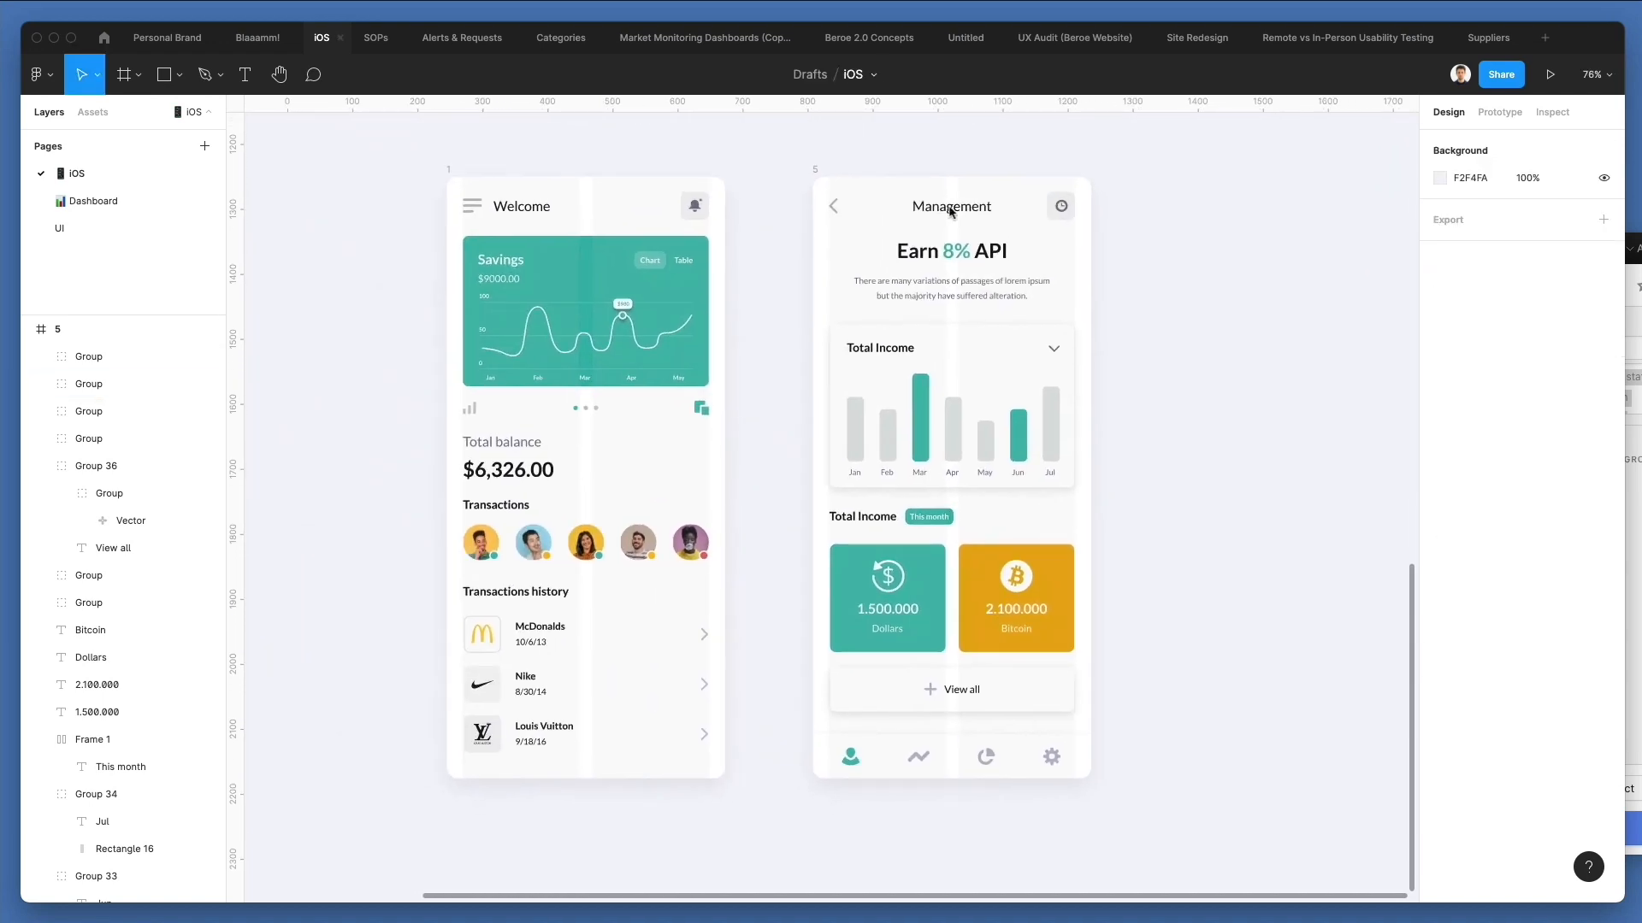
click(817, 171)
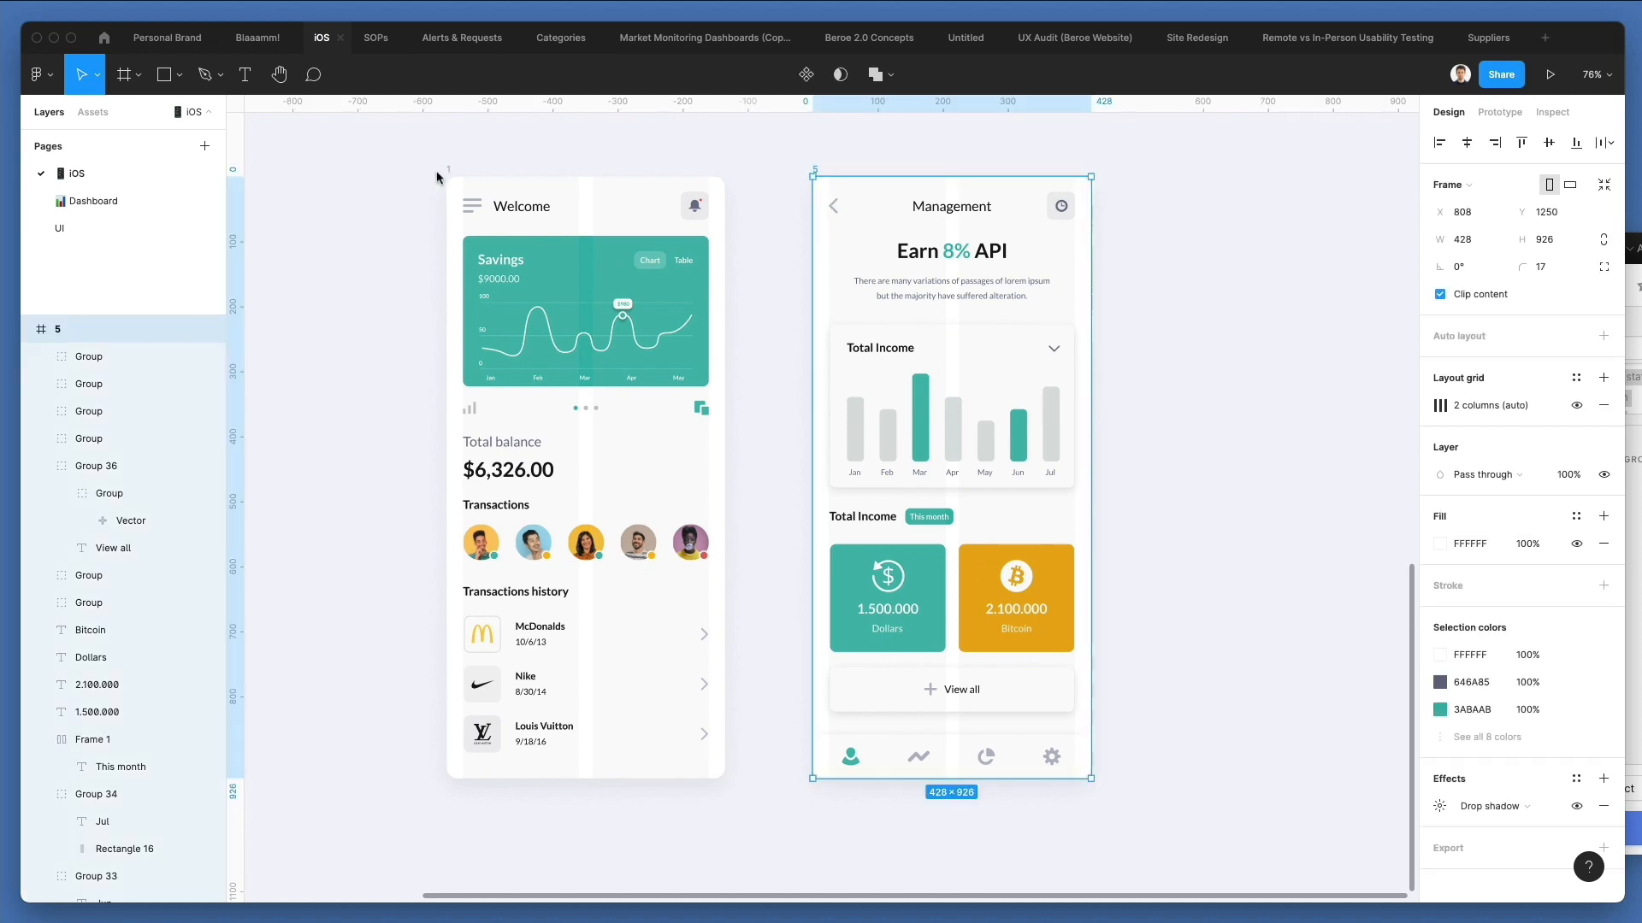
shift+click(448, 173)
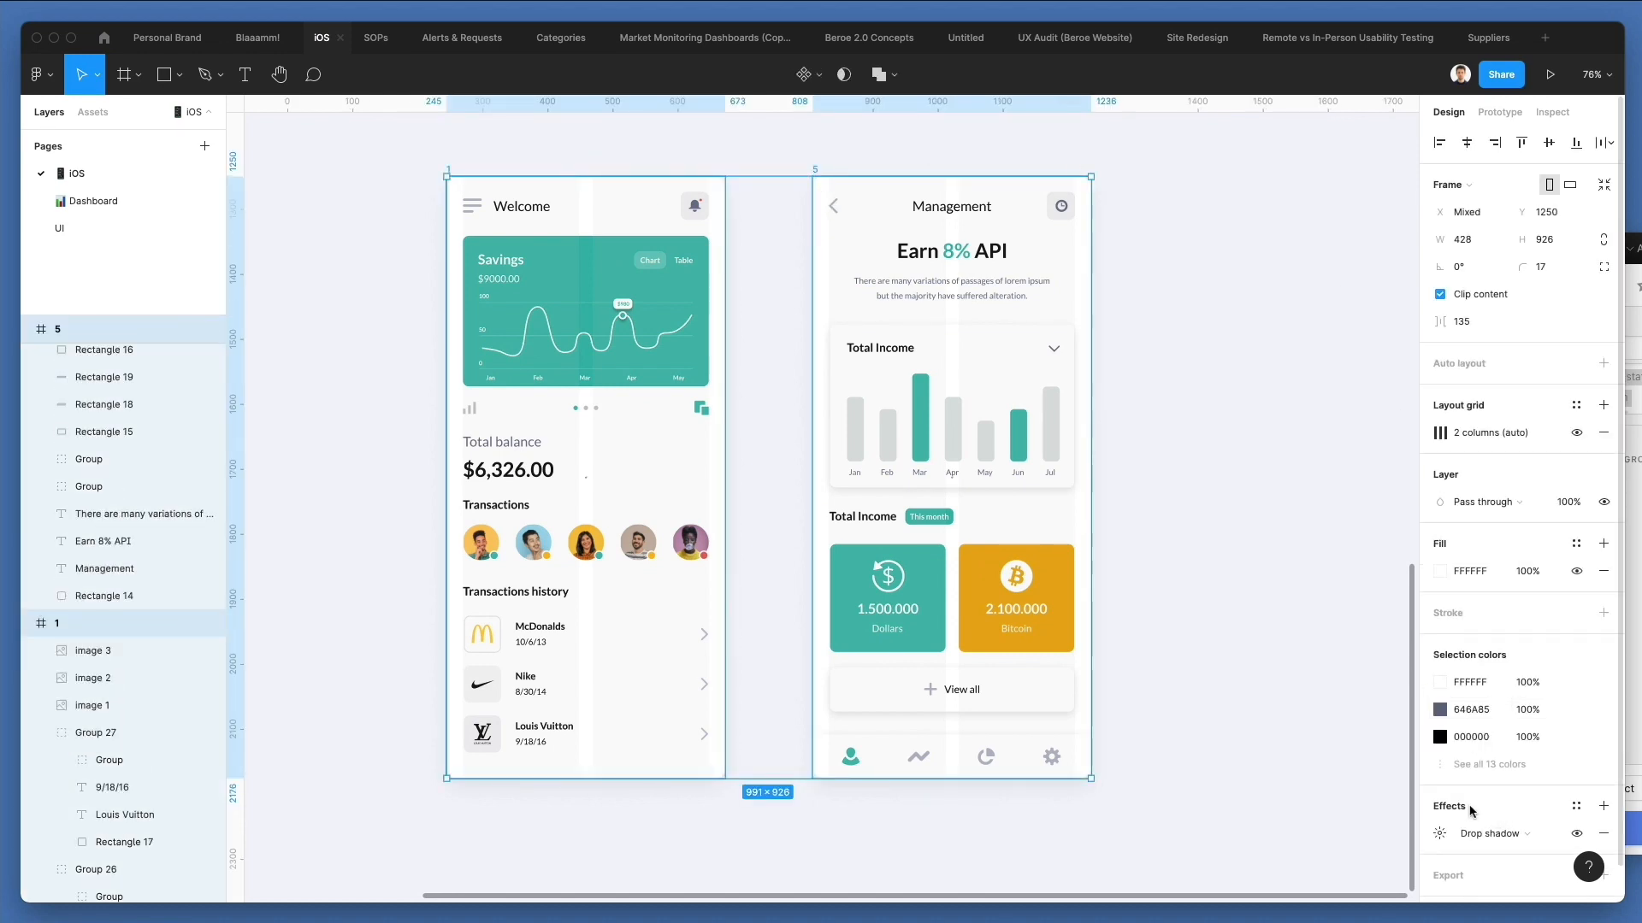
click(1576, 432)
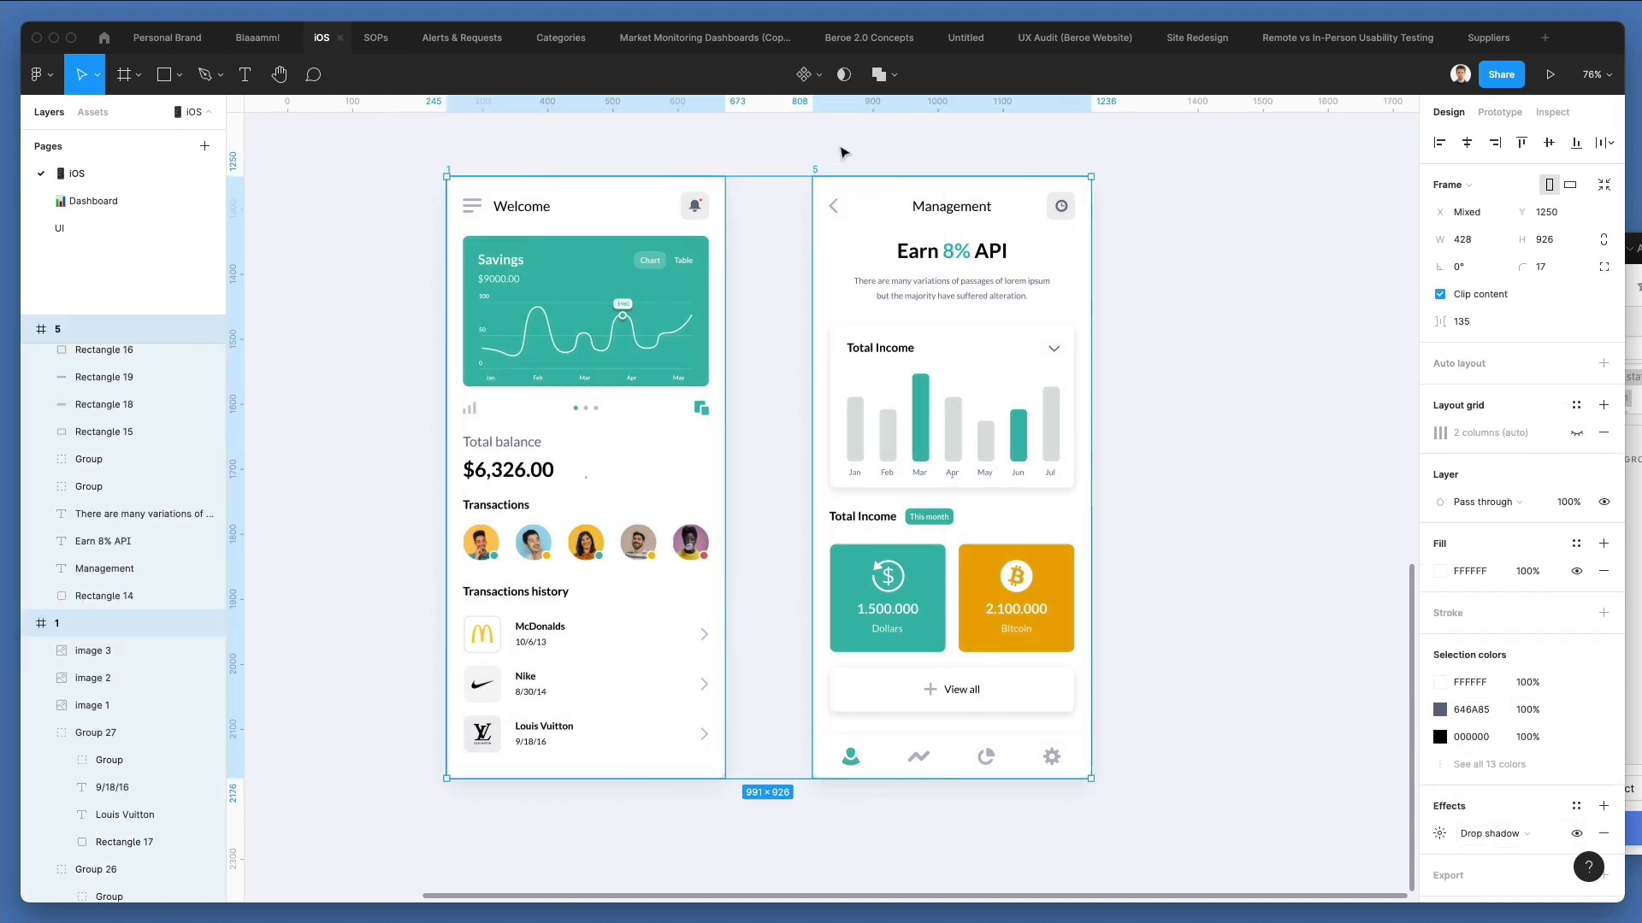
Rename the Management frame as 2.
click(817, 176)
key(ctrl+r)
text(2)
key(Return)
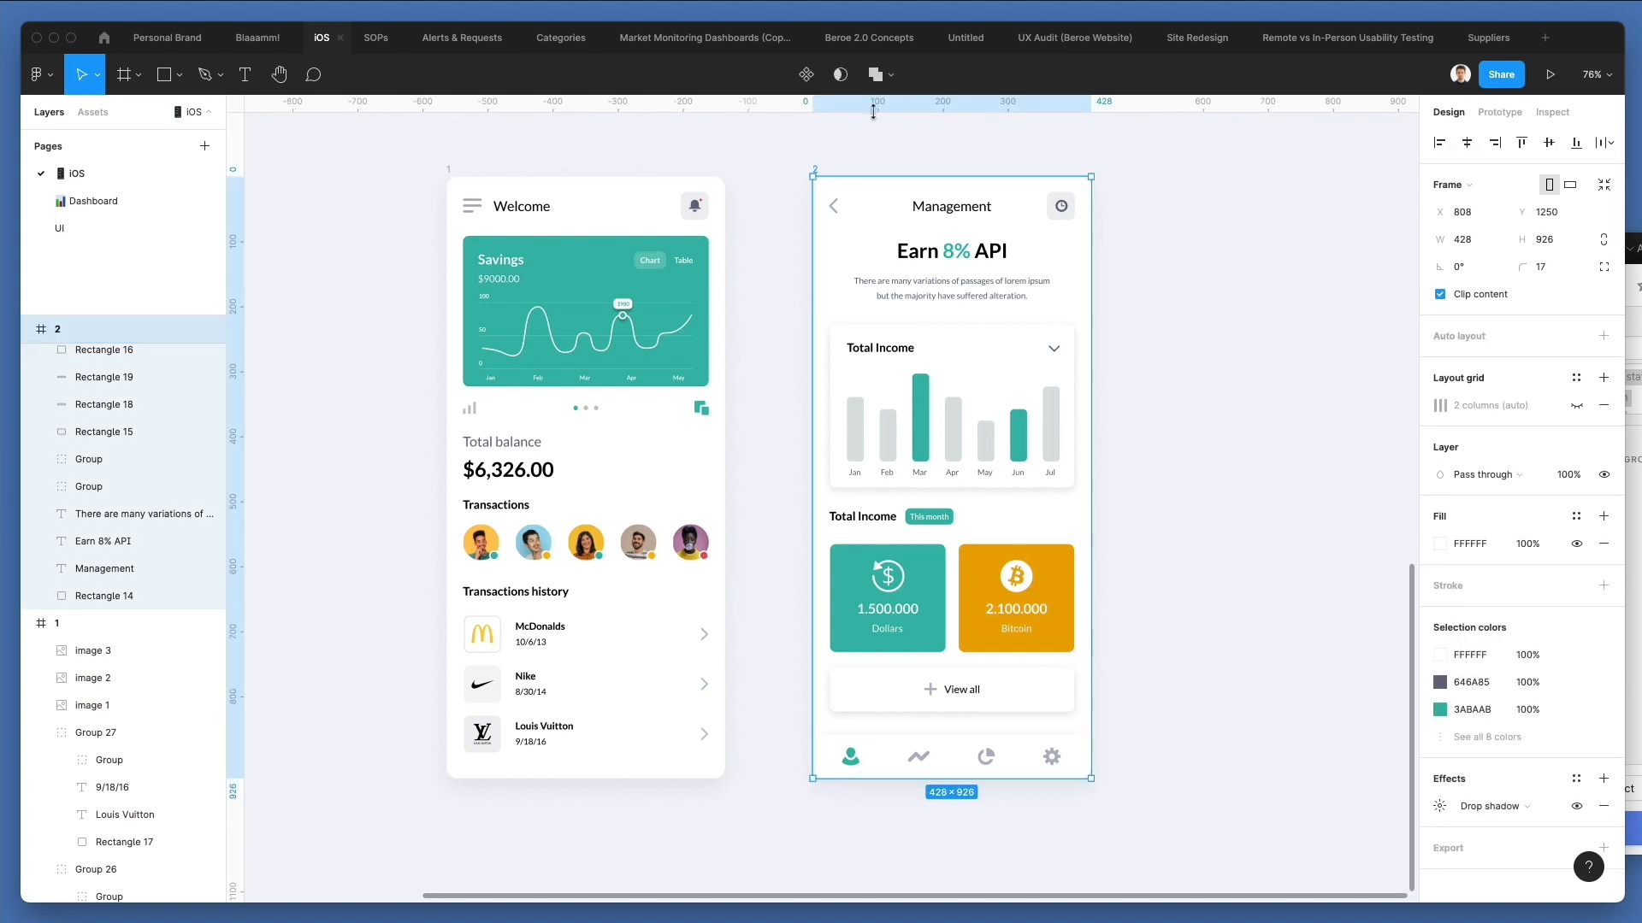
click(908, 141)
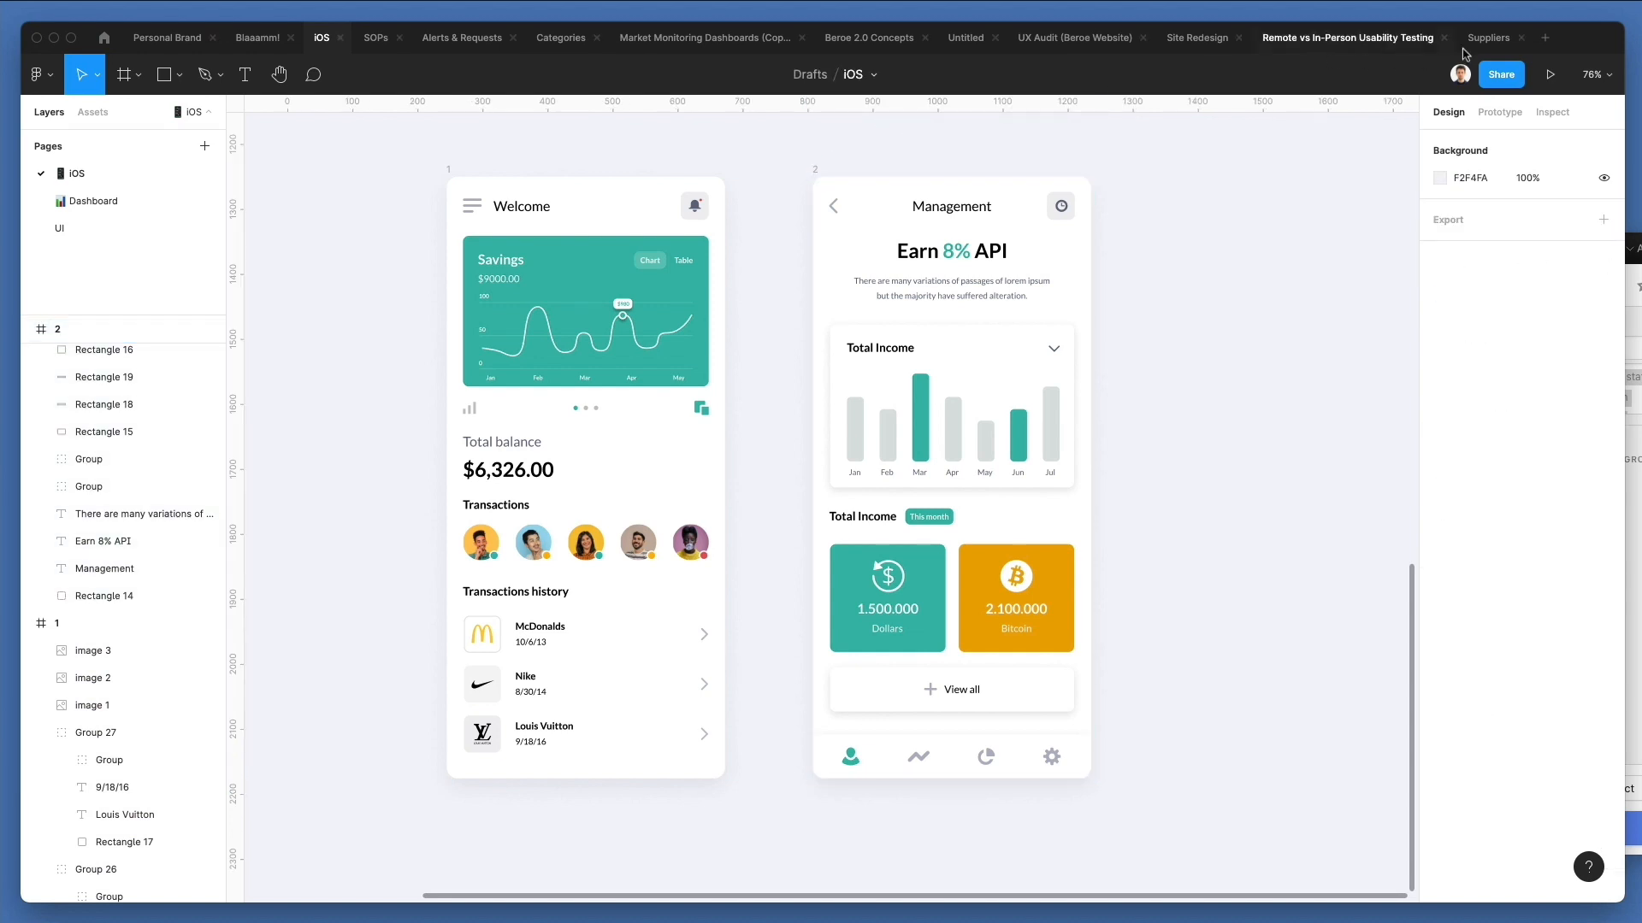
Enlarge the window, hide the interface and view the Welcome and Management screens side by side.
drag(1627, 24, 1640, 0)
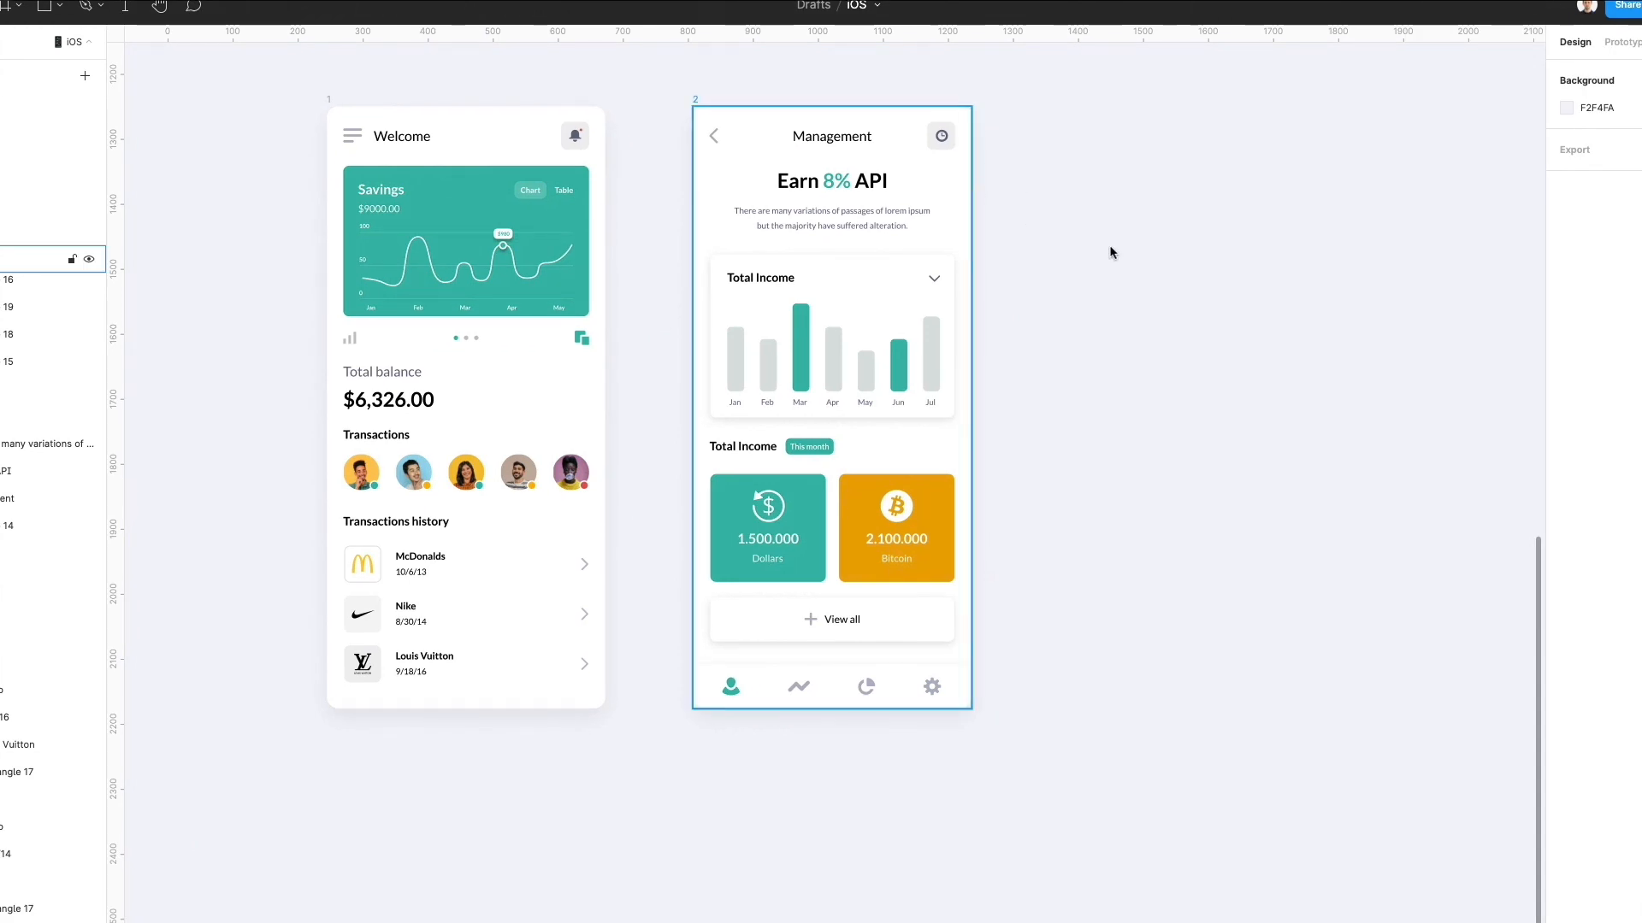
key(ctrl+backslash)
scroll(904, 271, left, 2)
scroll(904, 271, up, 4)
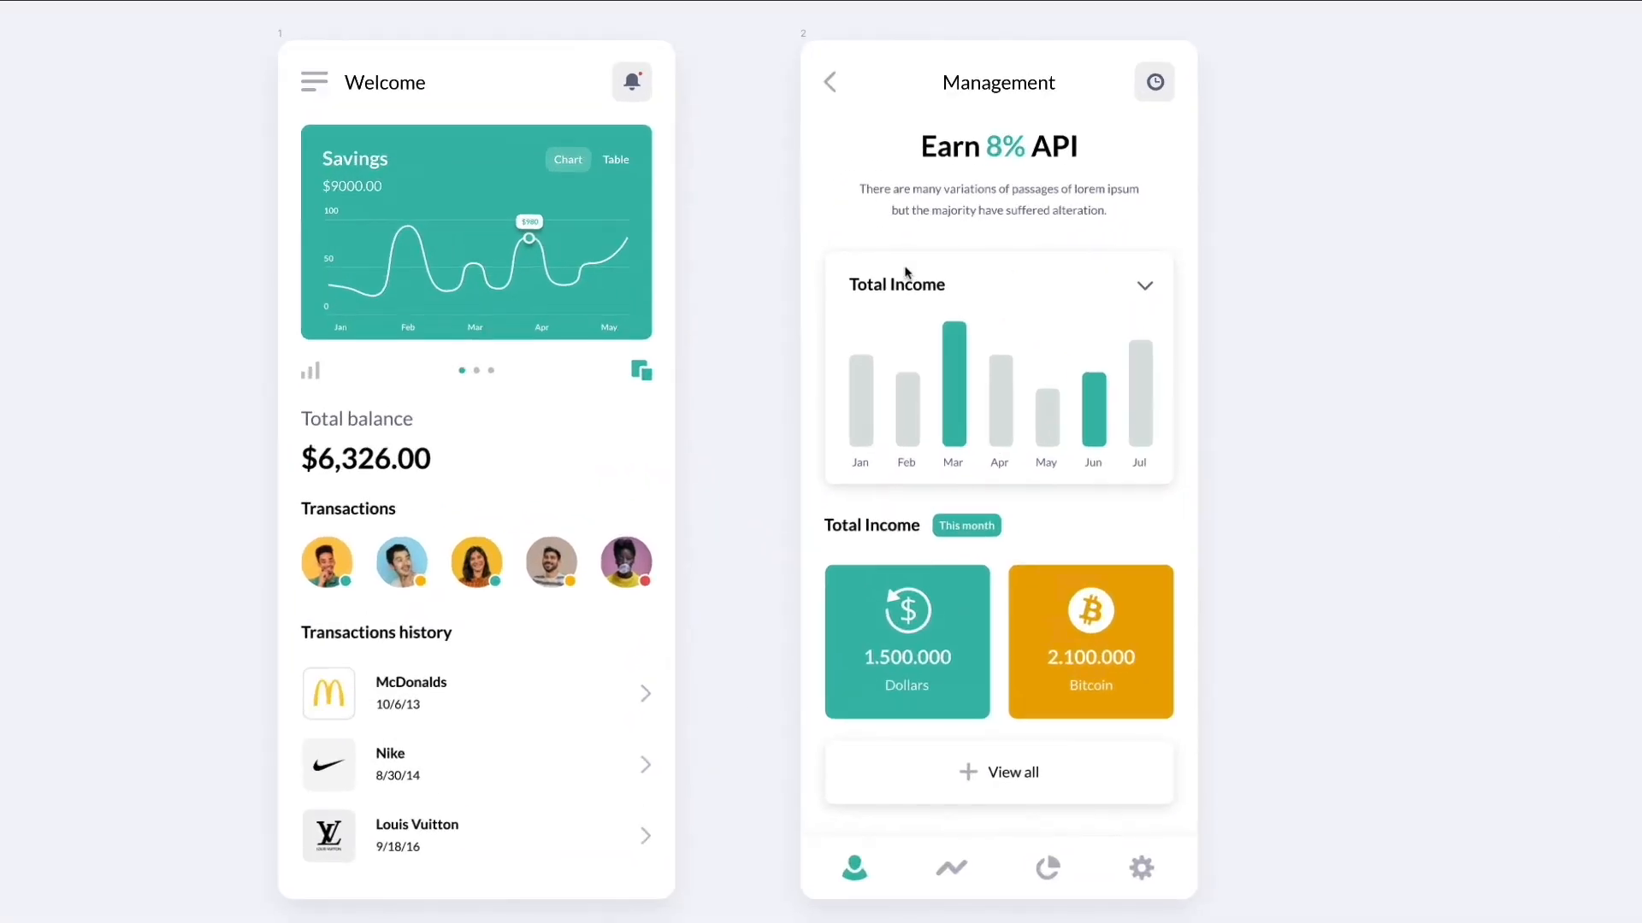
scroll(905, 271, left, 2)
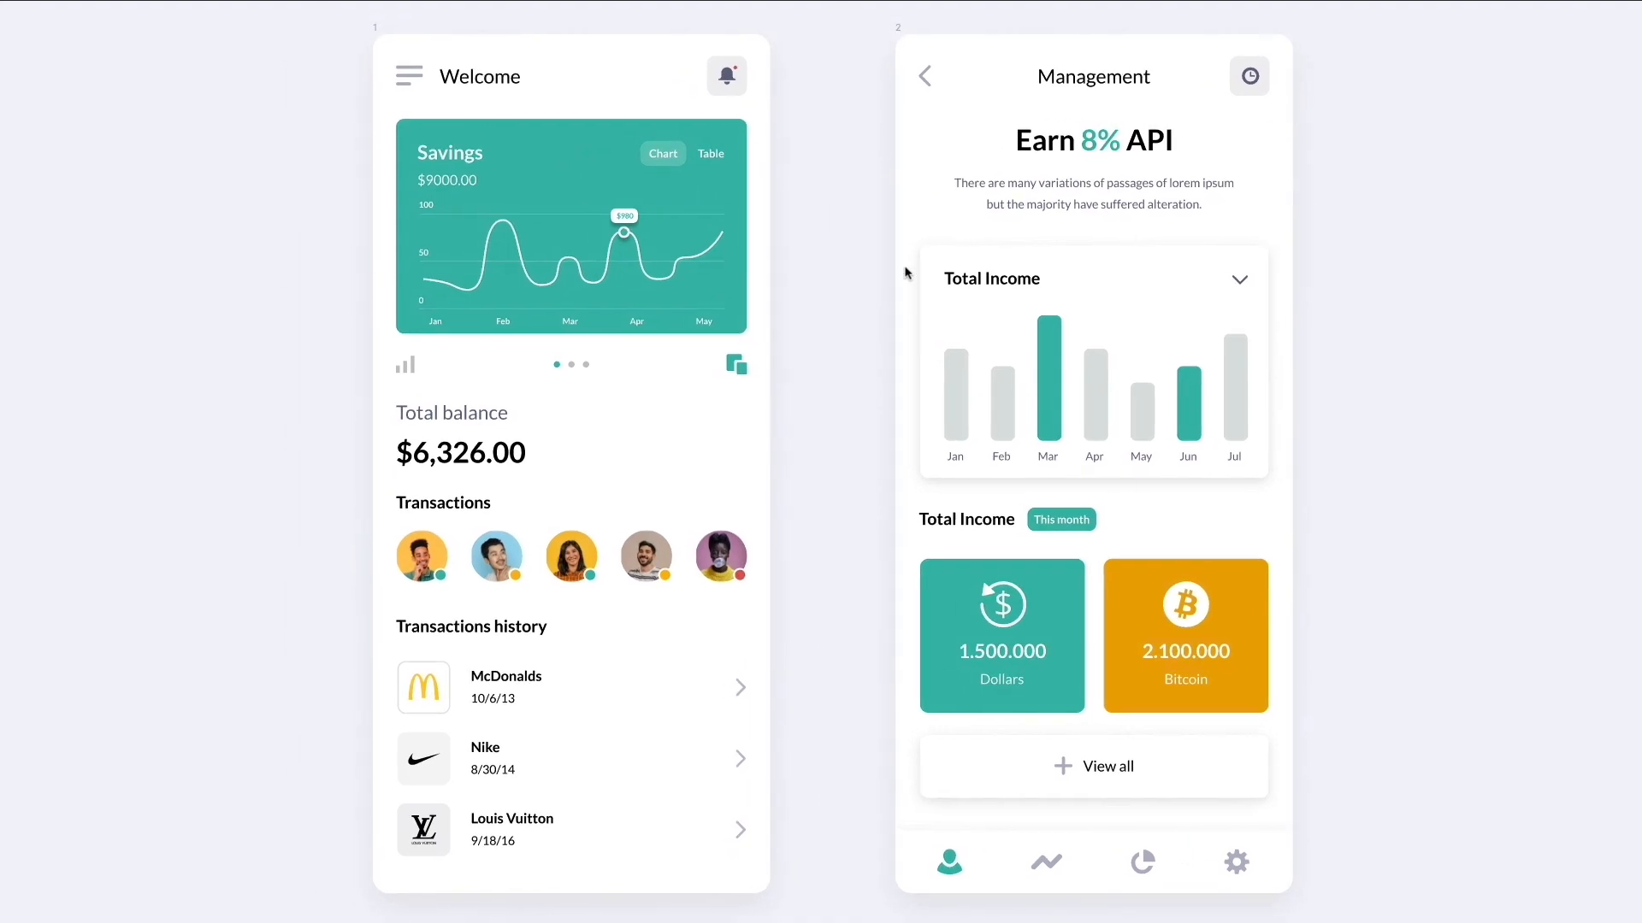
scroll(905, 271, right, 1)
scroll(905, 271, up, 1)
scroll(905, 271, down, 1)
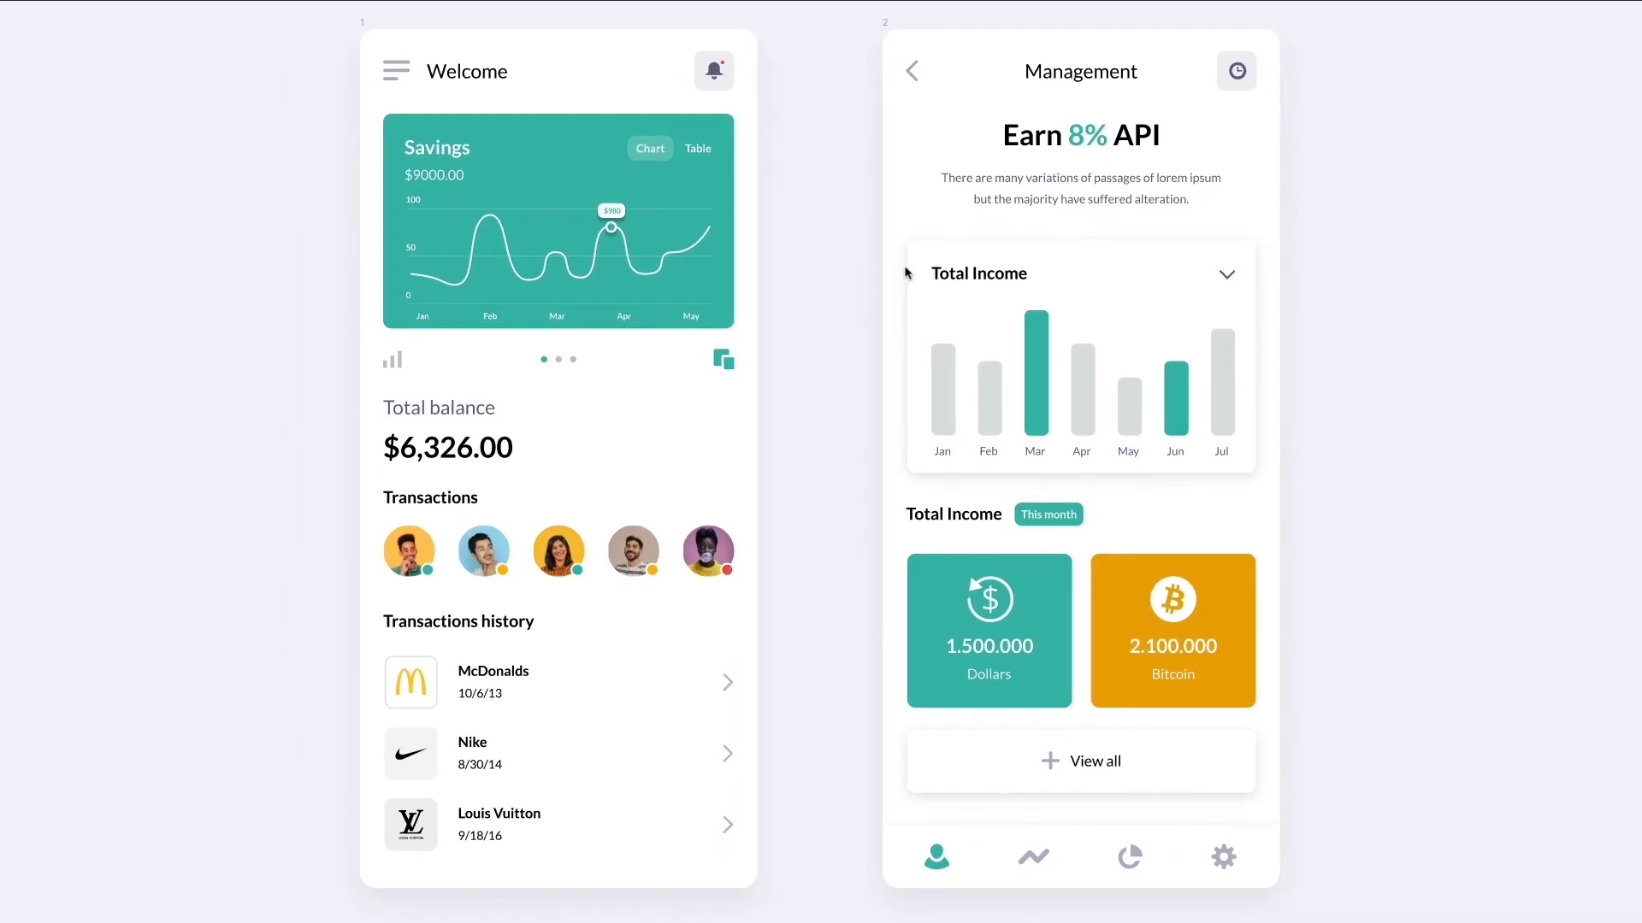